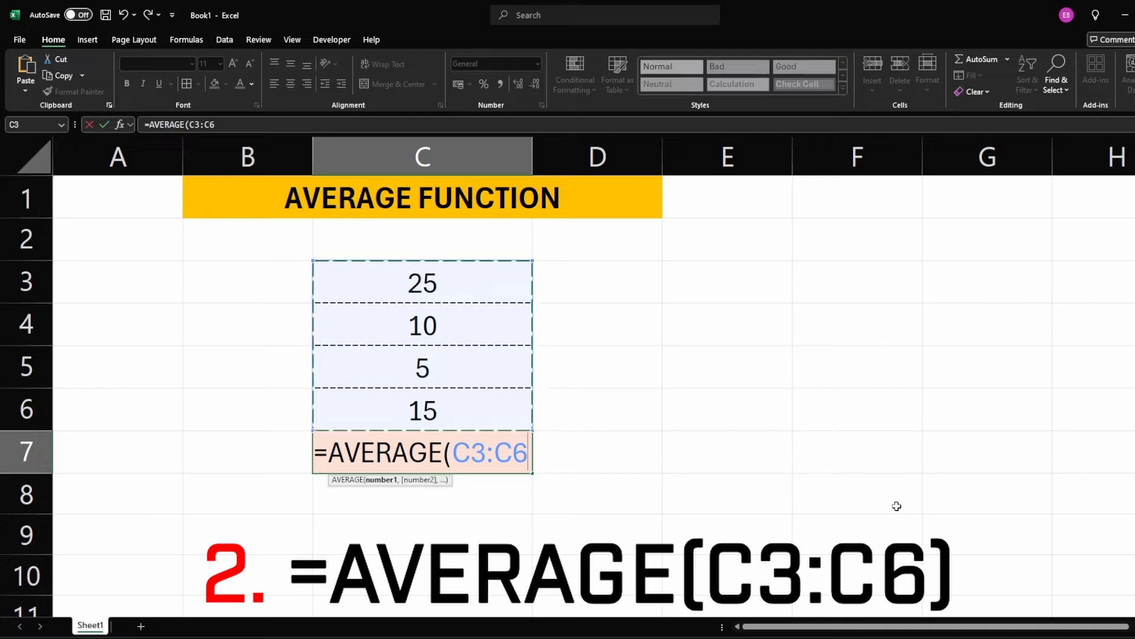
Step: Complete the formula =AVERAGE(C3:C6) in cell C7
text())
key(Return)
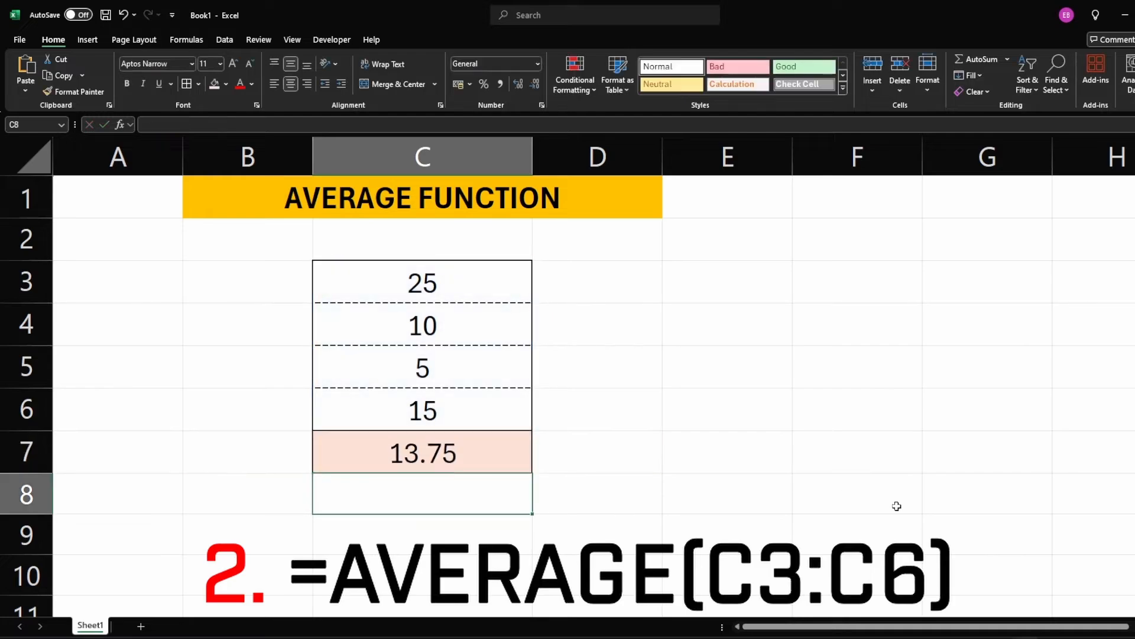
click(469, 443)
click(438, 370)
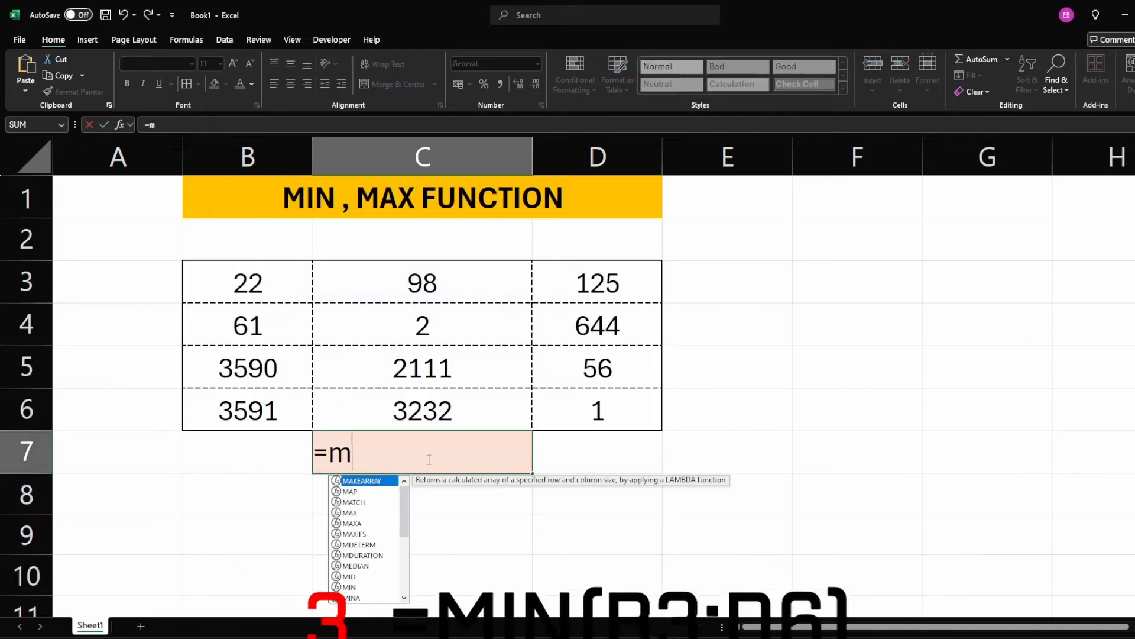
Step: Enter =MIN(B3:D6) in cell C7 to find the smallest number in the table
text(in()
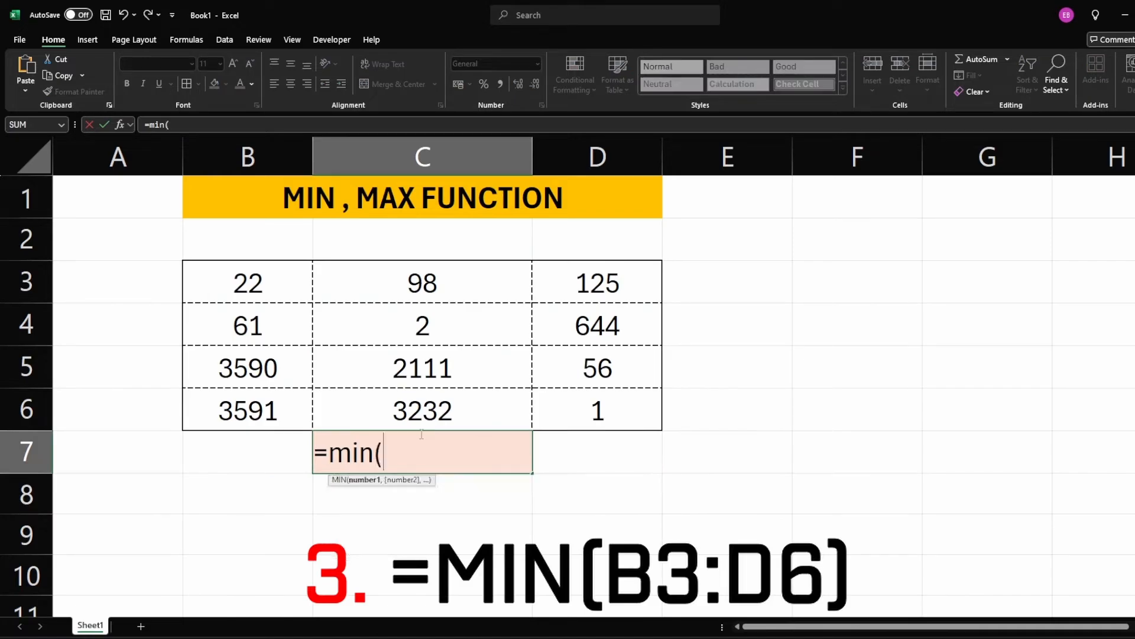
drag(291, 279, 577, 398)
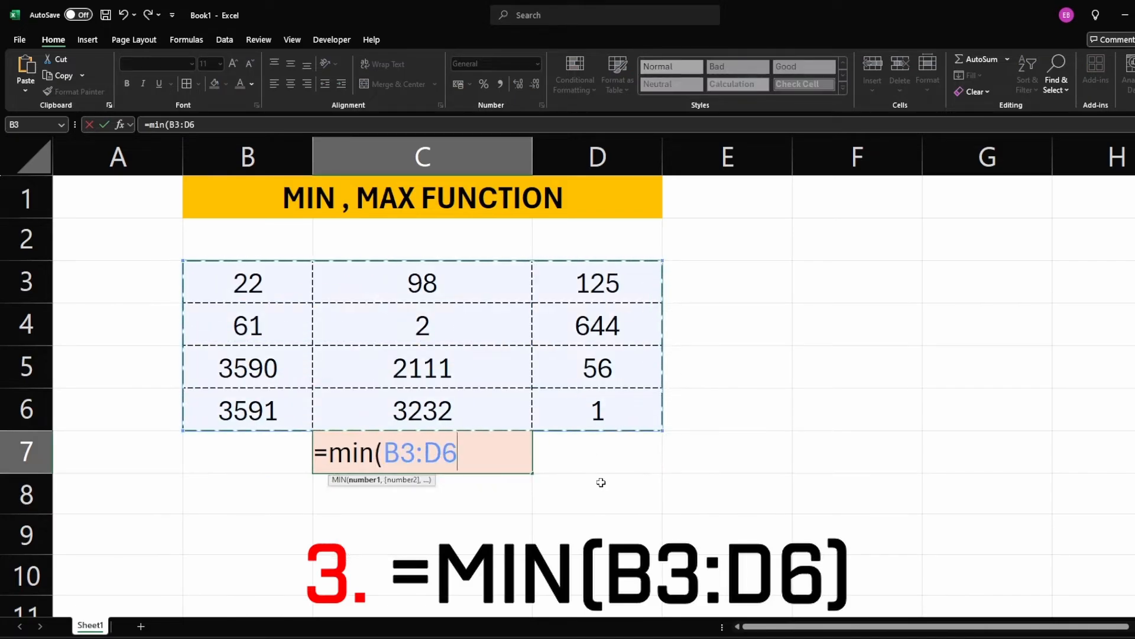
key(Return)
Step: Change the formula in C7 to =MAX(B3:D6) to find the largest number in the table
double_click(335, 451)
key(Delete)
key(Delete)
text(AX)
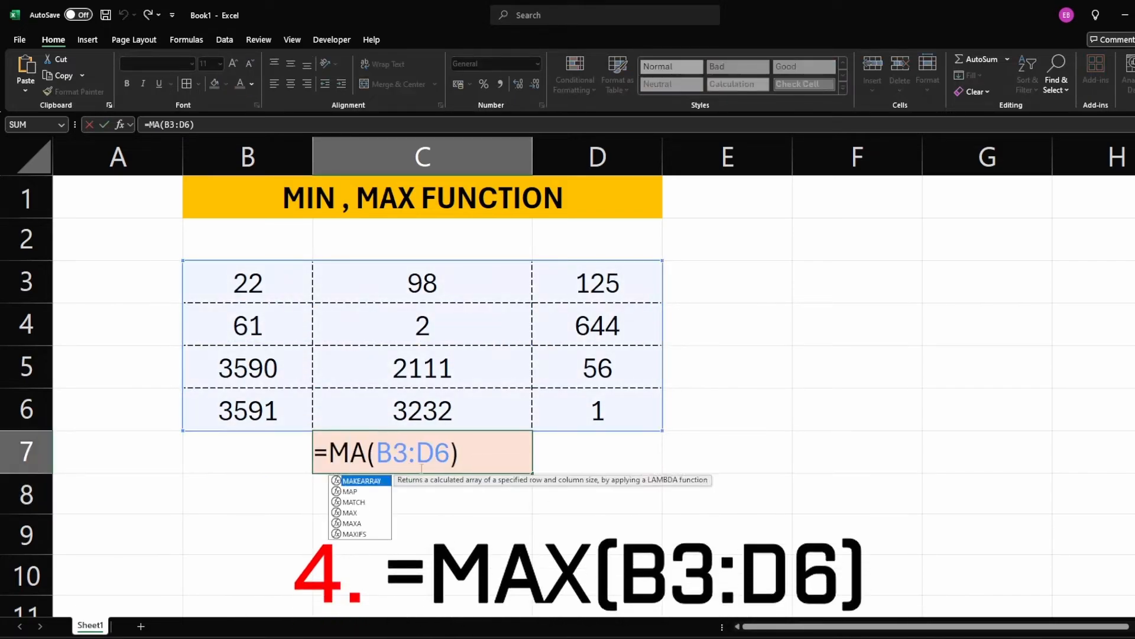
key(Return)
click(331, 434)
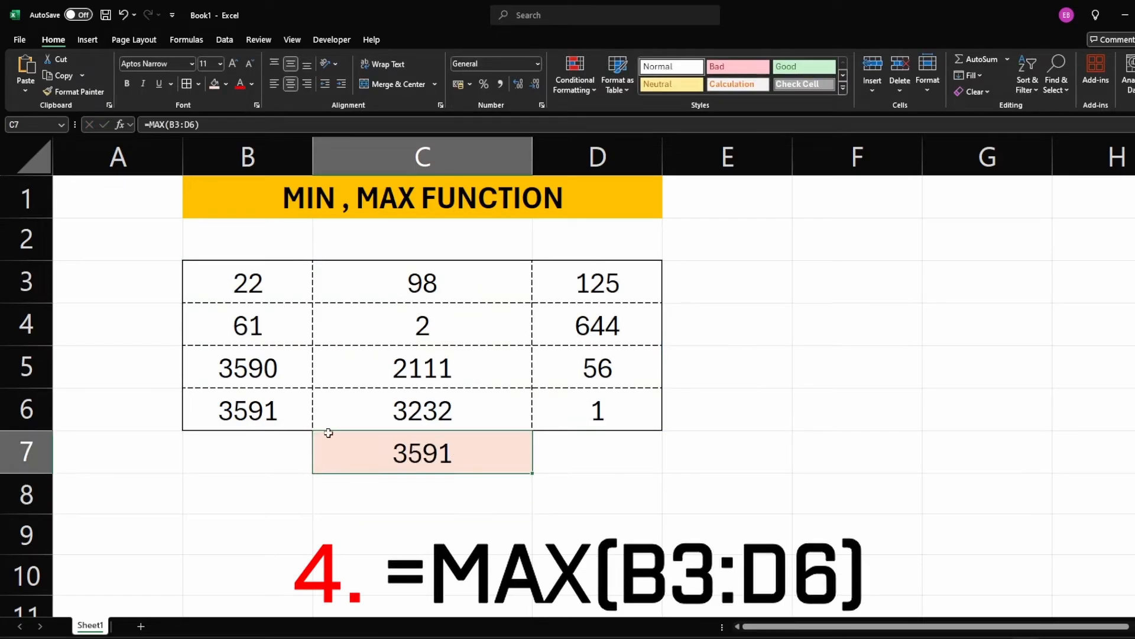
click(252, 417)
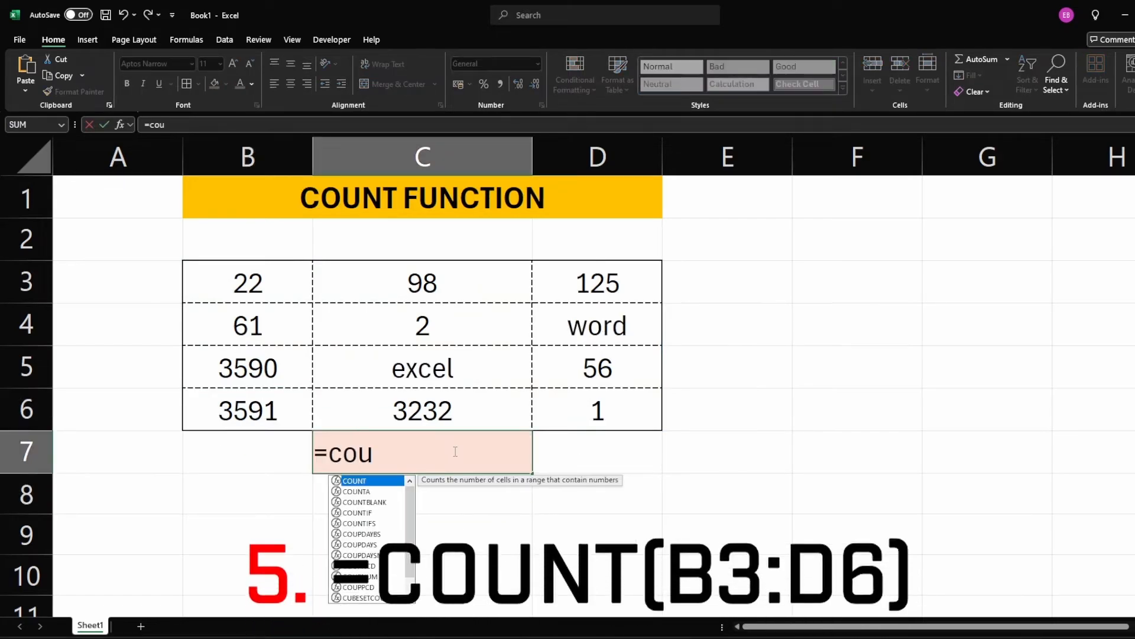
Step: Enter =COUNT(B3:D6) in cell C7 to count the cells containing numbers
key(Tab)
drag(256, 274, 573, 393)
text())
key(Return)
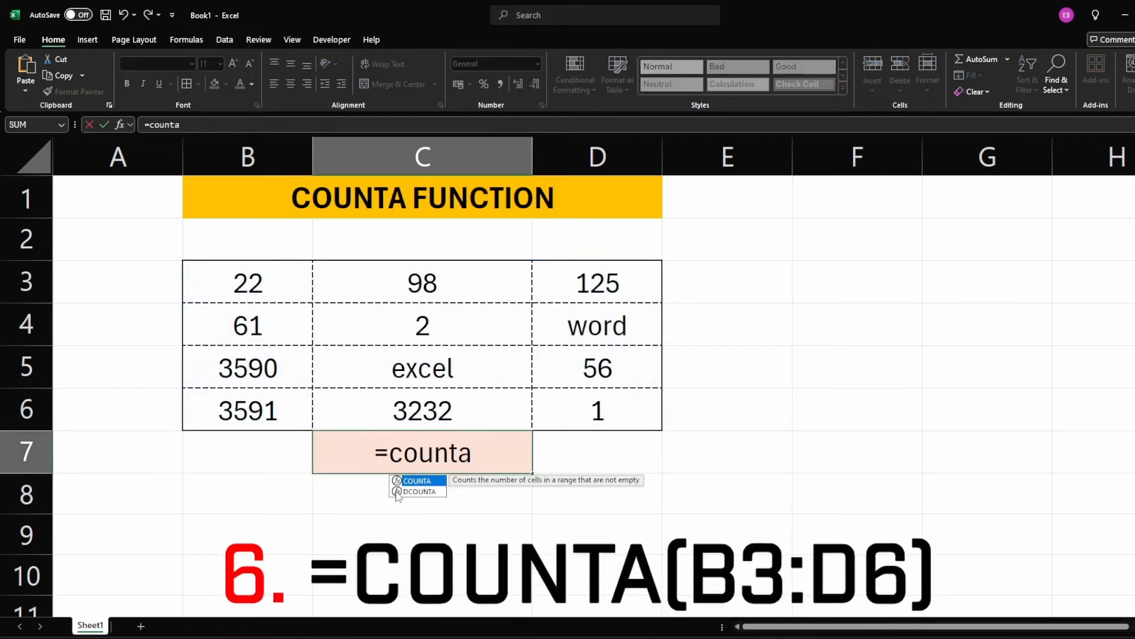
Step: Enter =COUNTA(B3:D6) in cell C7 to count the non-empty cells
text(()
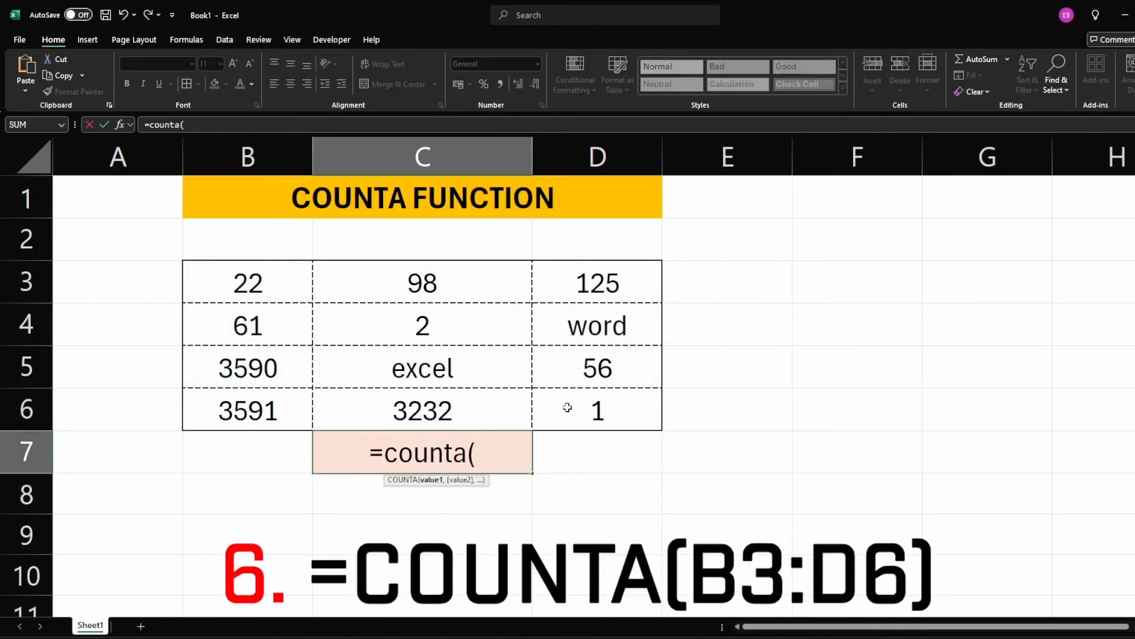
drag(567, 408, 236, 281)
text())
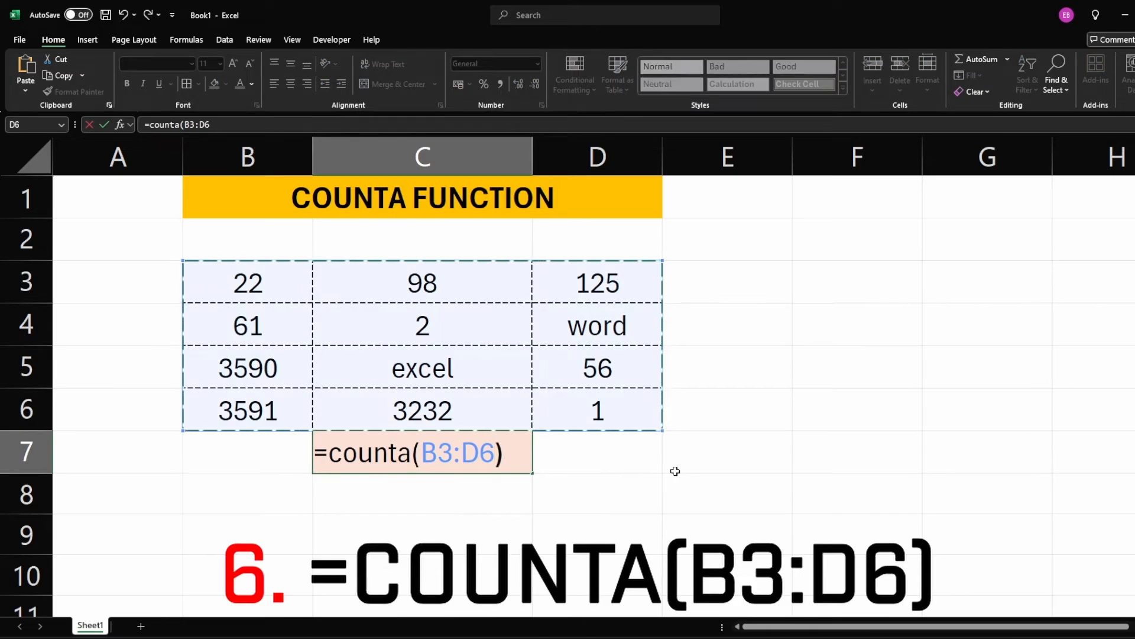
key(Return)
click(492, 381)
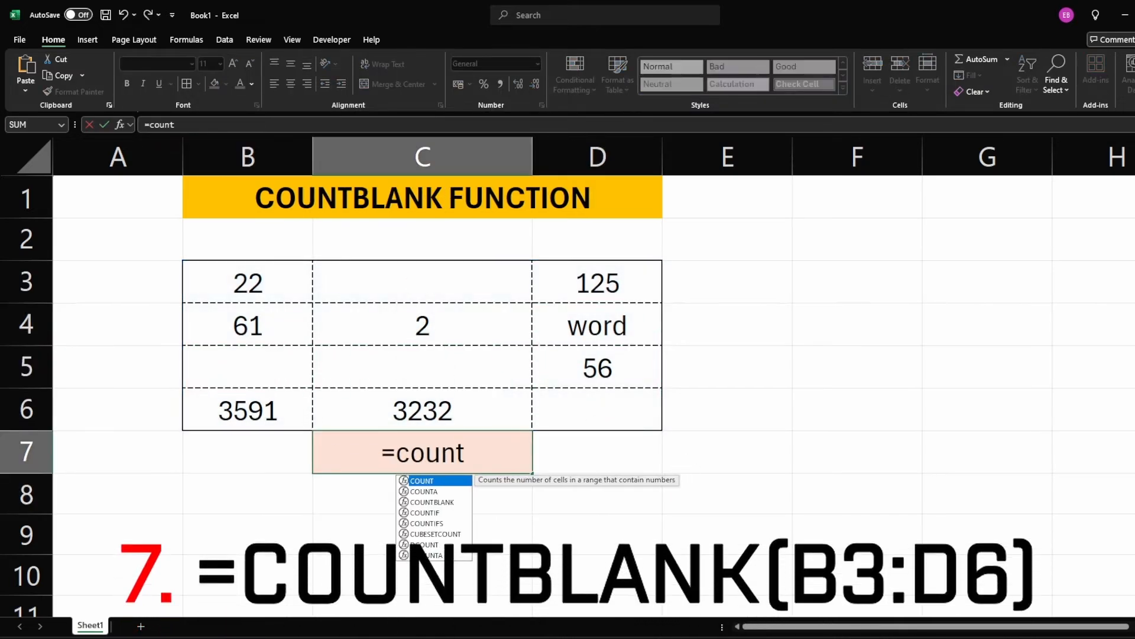
Step: Enter =COUNTBLANK(B3:D6) in cell C7 to count the empty cells in the table
text(b)
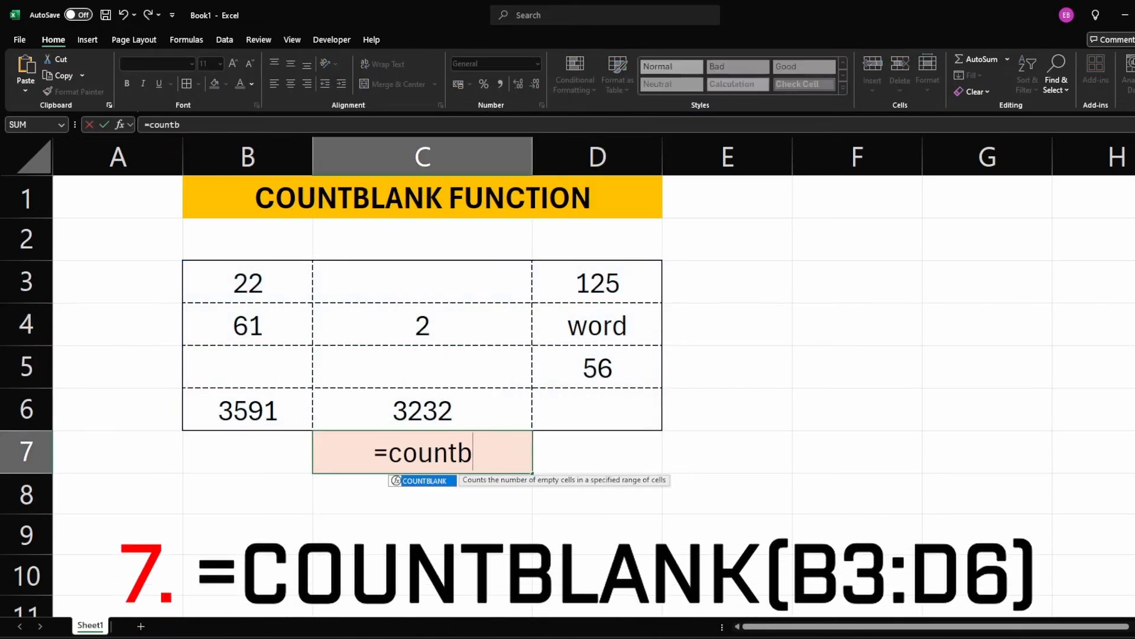
text(lan)
key(Tab)
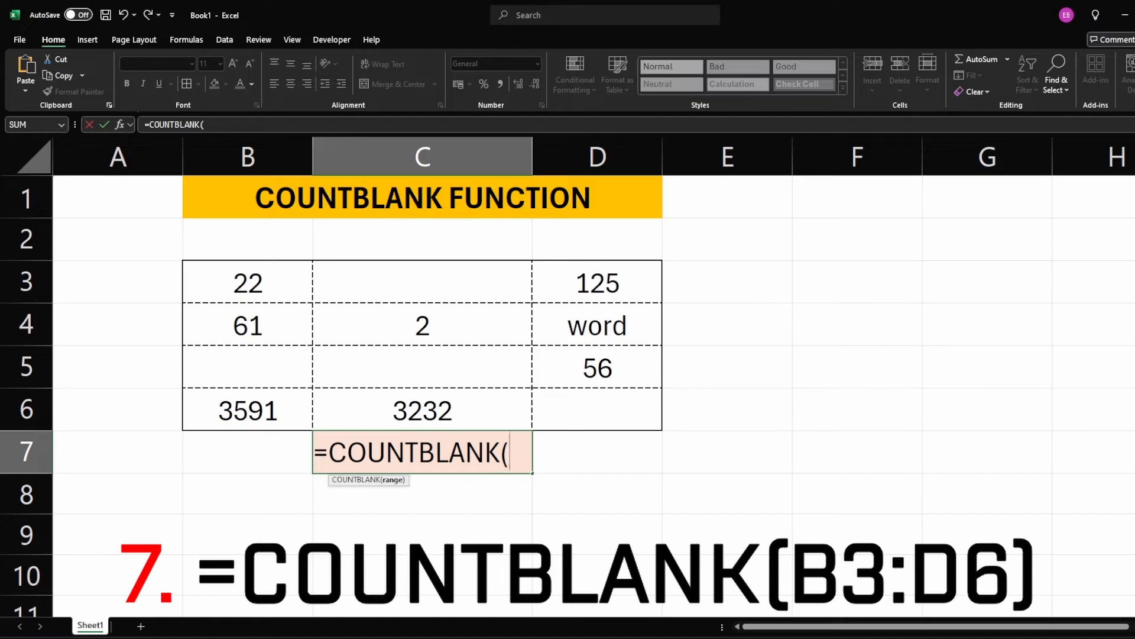
drag(254, 282, 580, 402)
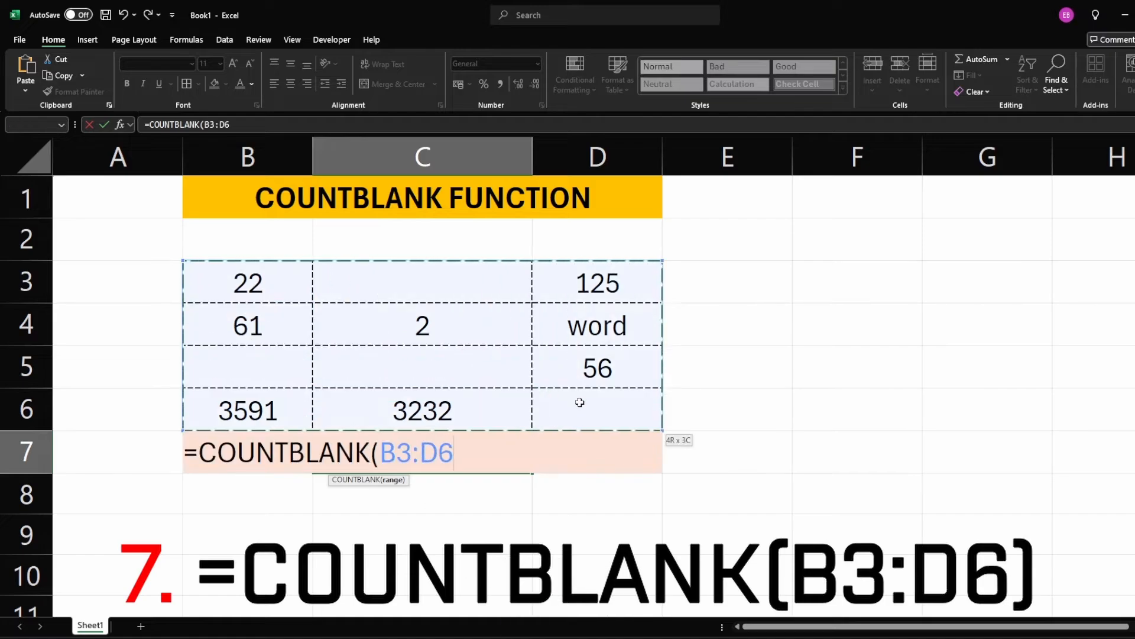
text())
key(Return)
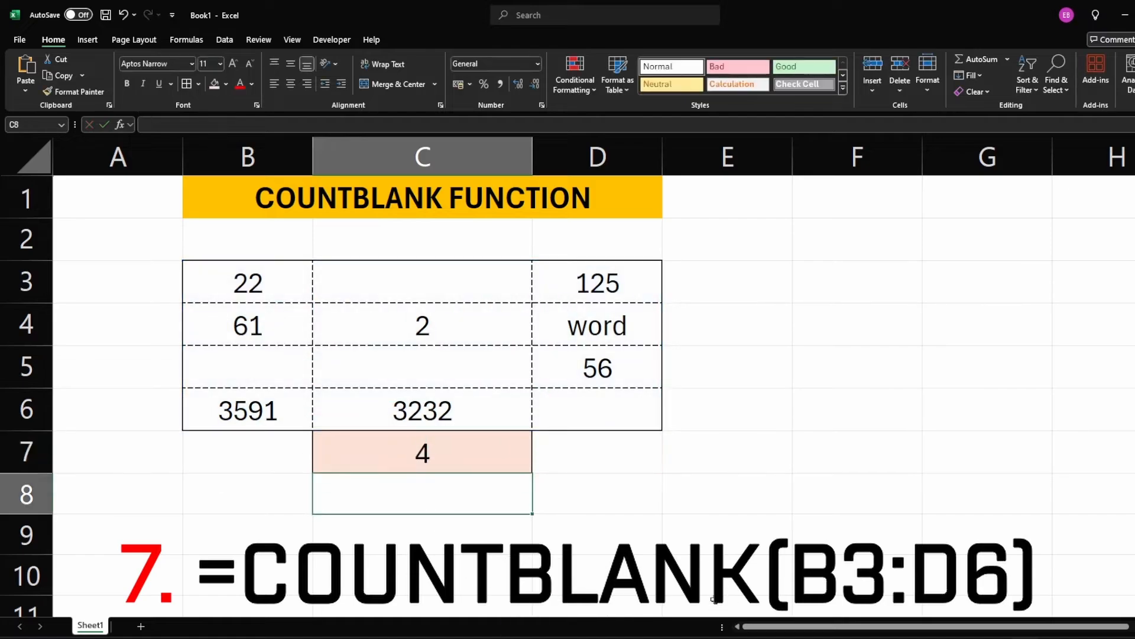
click(503, 367)
click(288, 372)
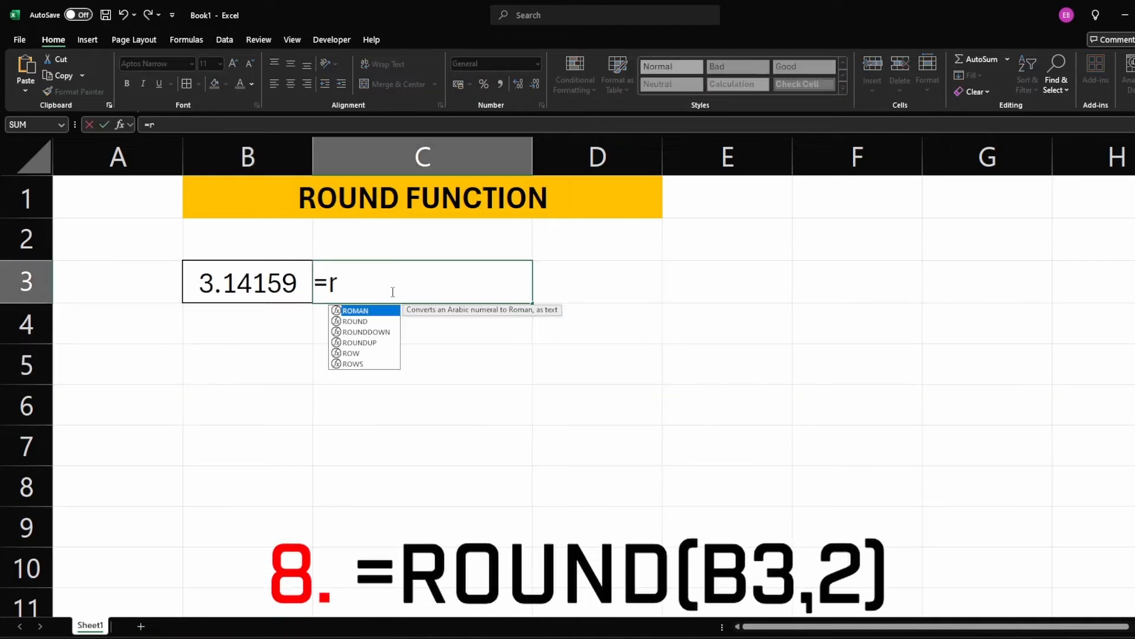
Step: Enter a ROUND formula in C3 that rounds the number in B3 to 2 decimal places
text(ound)
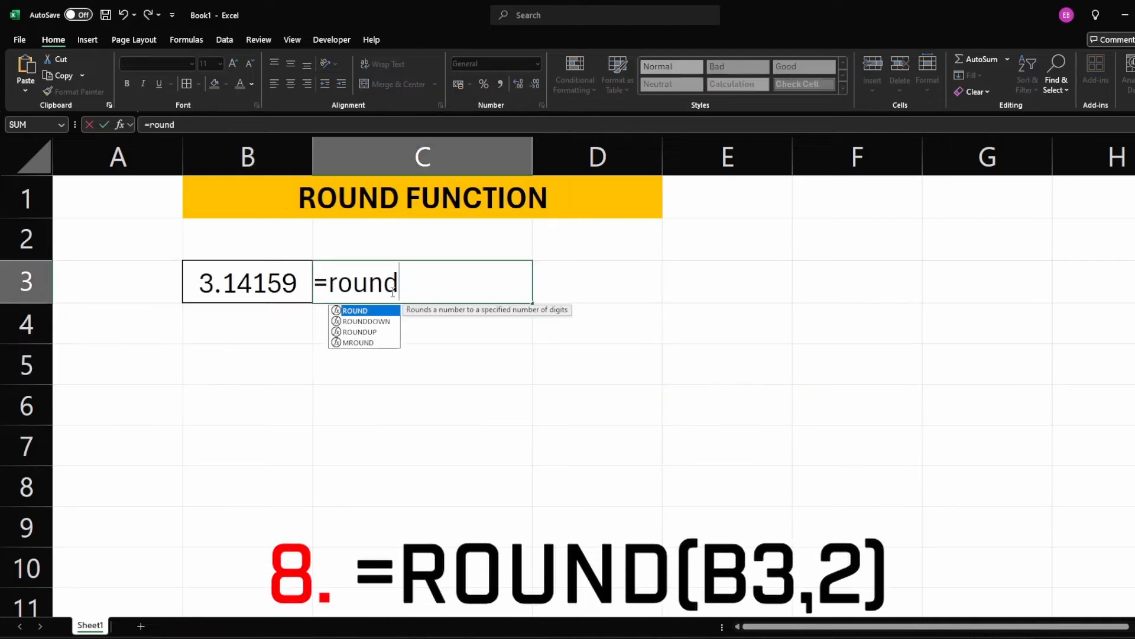
key(Tab)
click(272, 275)
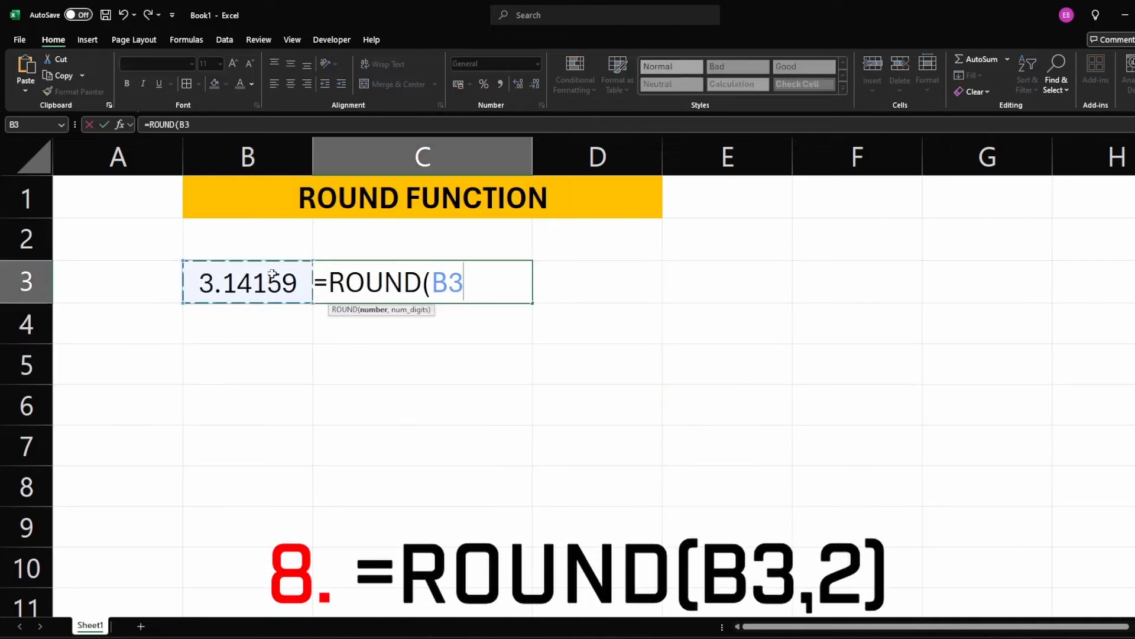
text(,)
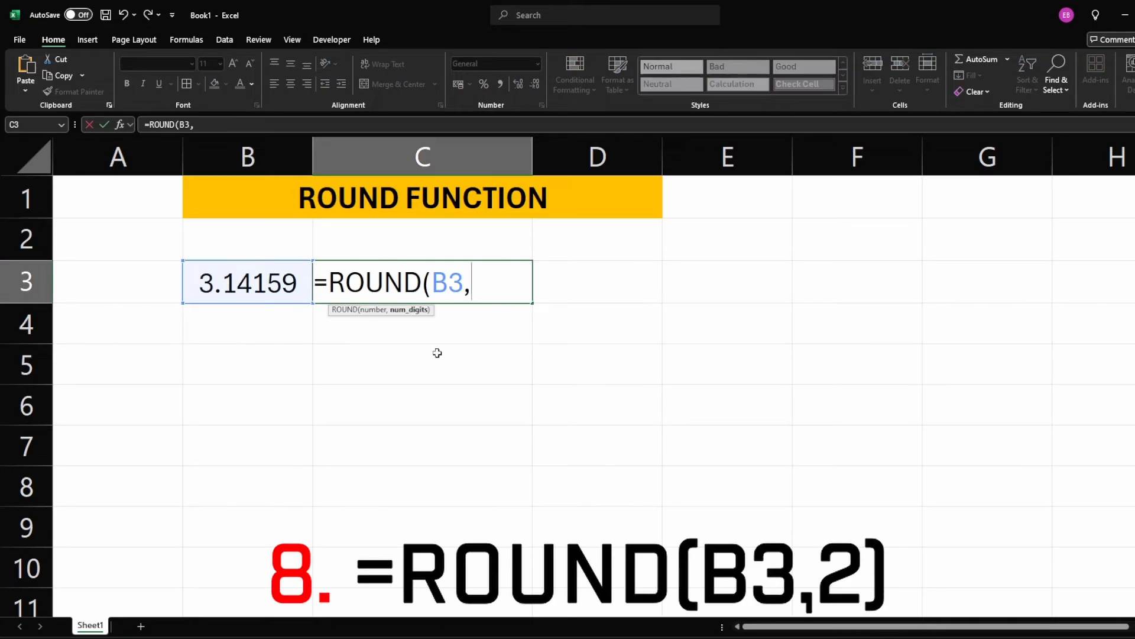
text(2)
key(Return)
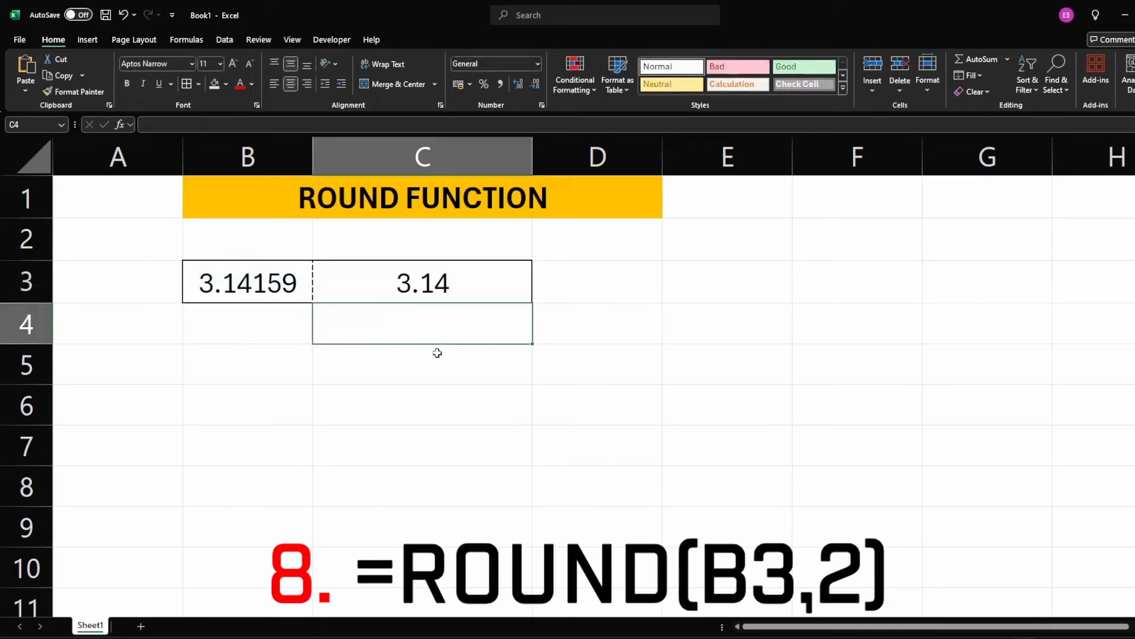
Step: Change the formula in C3 to =ROUNDUP(B3,1), rounding the number up to one decimal place
double_click(428, 274)
double_click(479, 282)
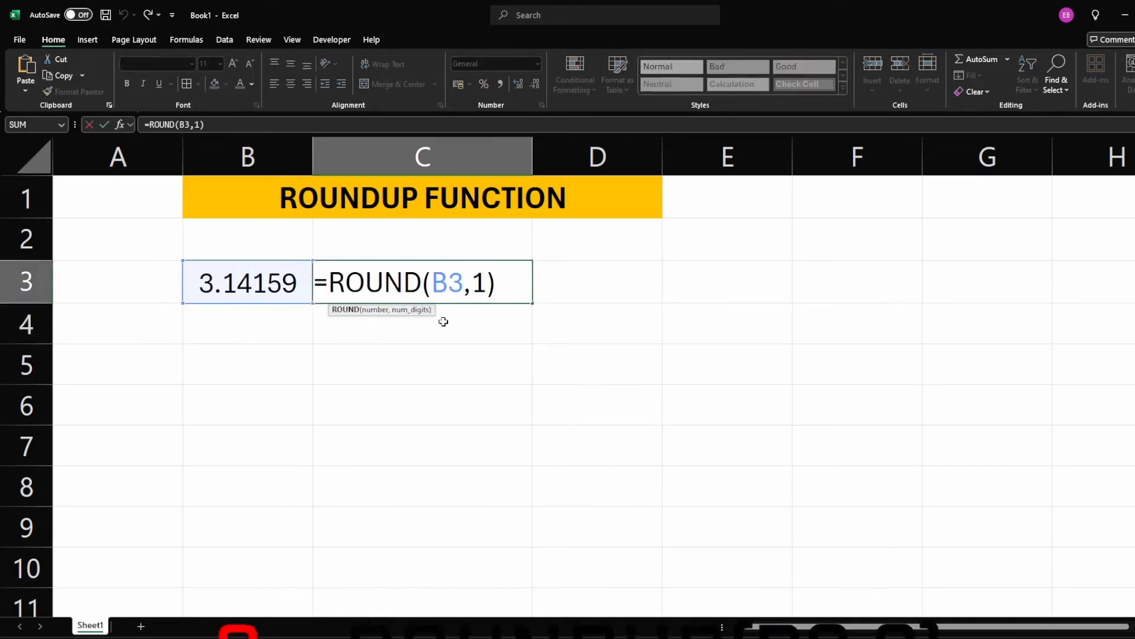
text(UP)
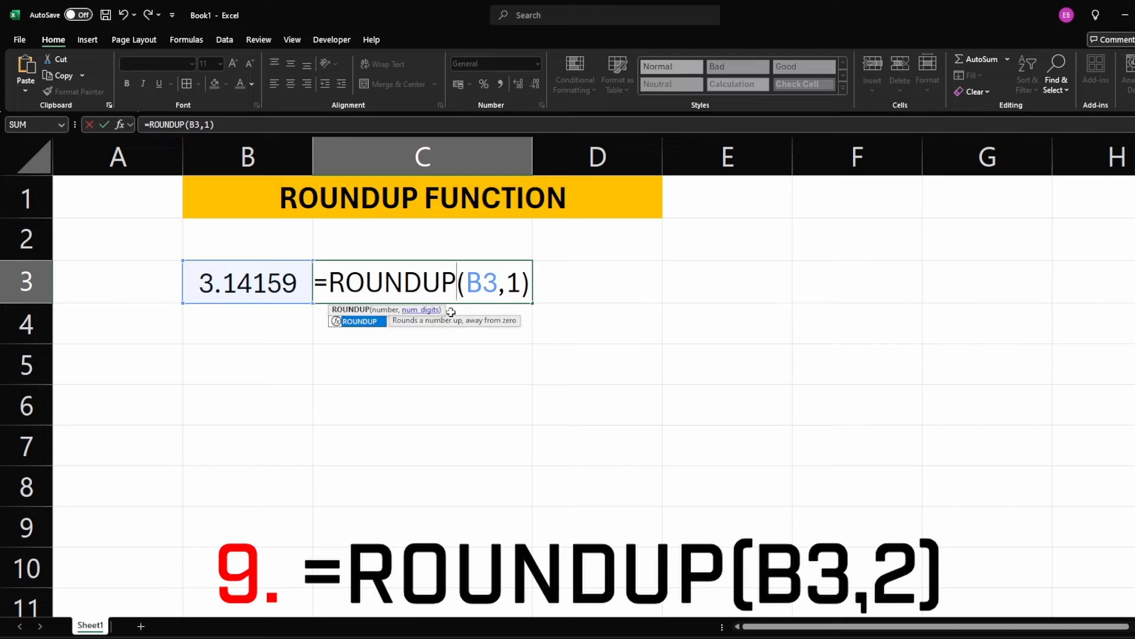
click(512, 290)
key(Return)
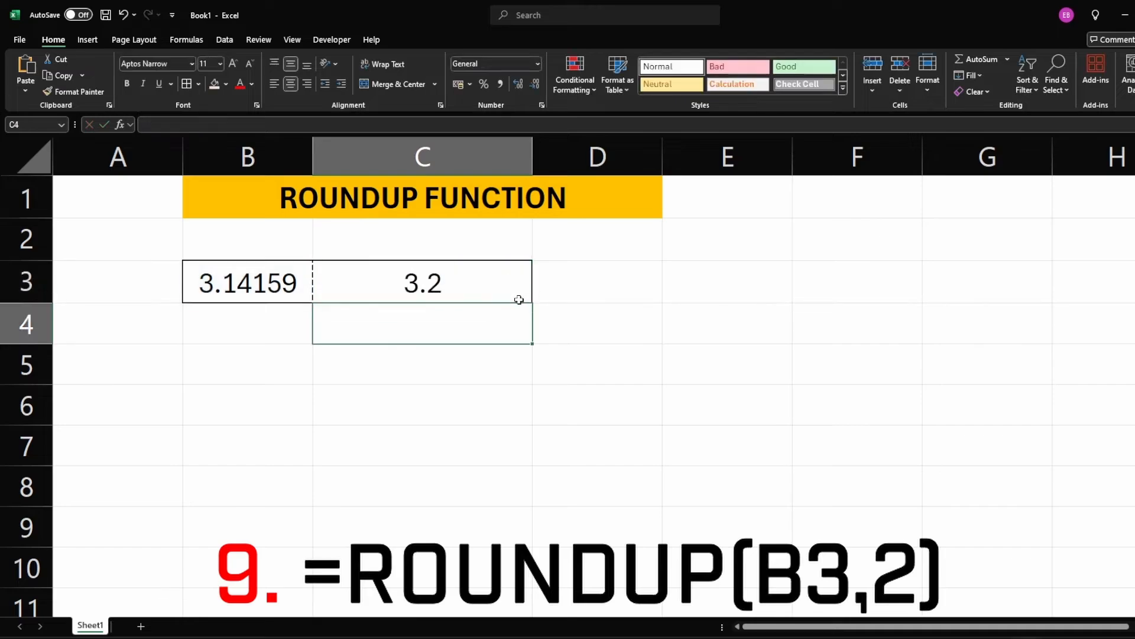
Step: Set the number of digits in the ROUNDUP formula in C3 to 2
double_click(481, 289)
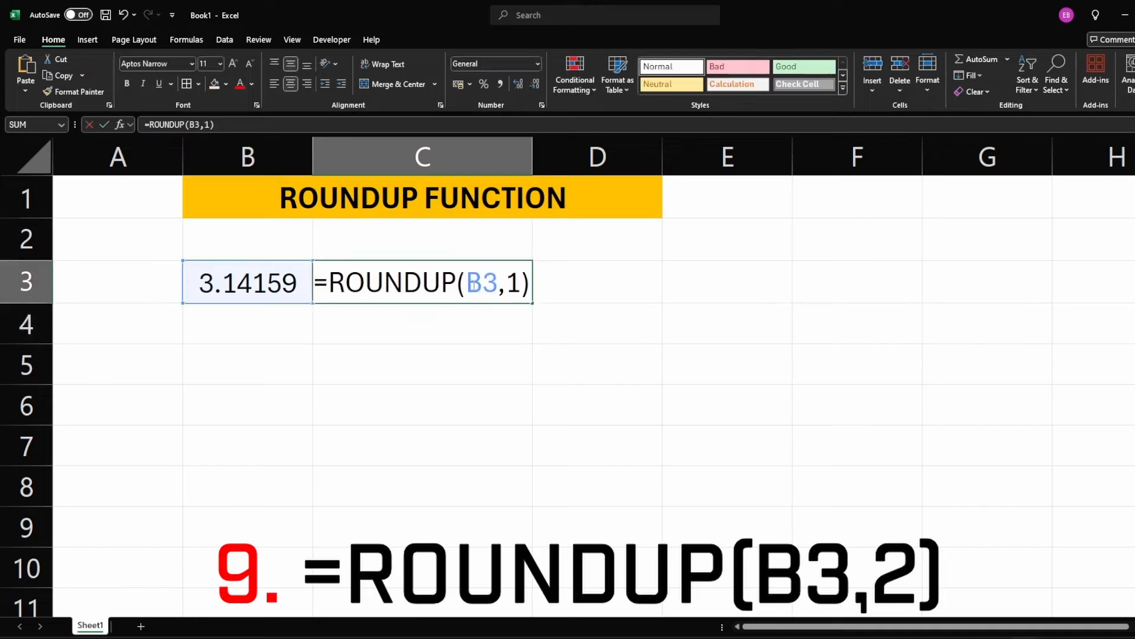
click(520, 282)
key(BackSpace)
text(2)
key(Return)
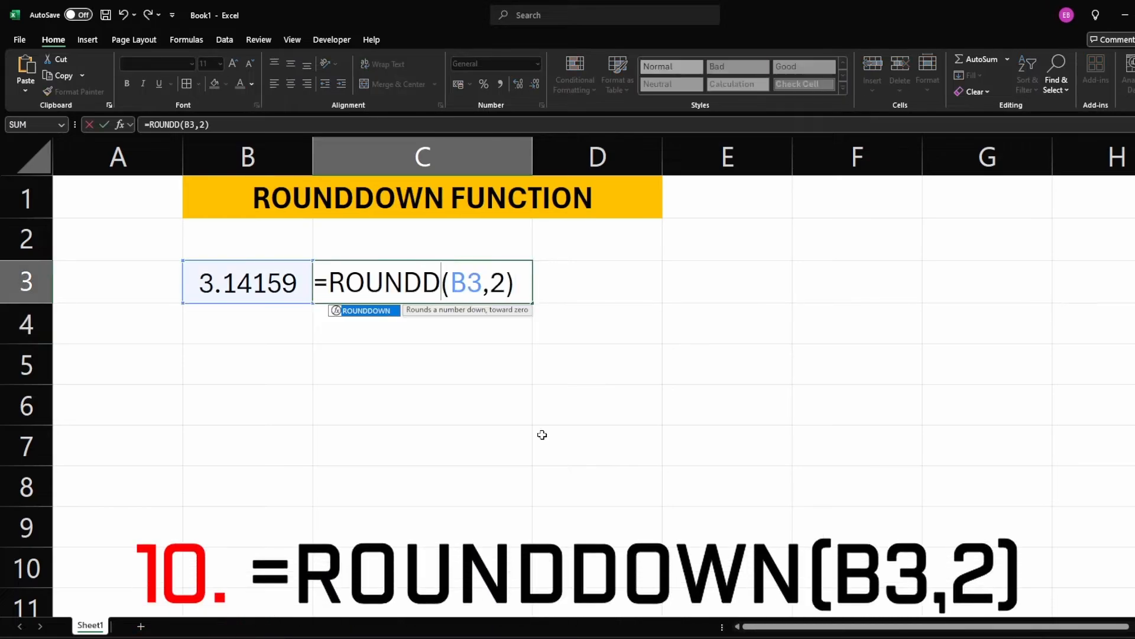
Step: Change the formula in C3 to =ROUNDDOWN(B3,2) and widen column C
text(OWN(B3,2)
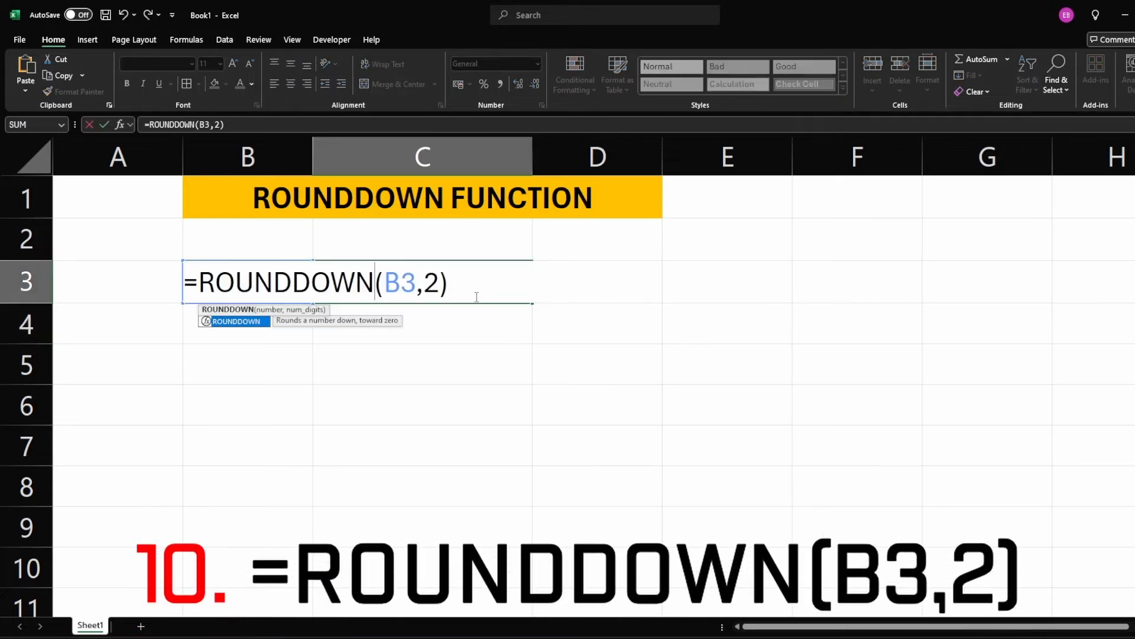
key(Return)
drag(533, 157, 594, 158)
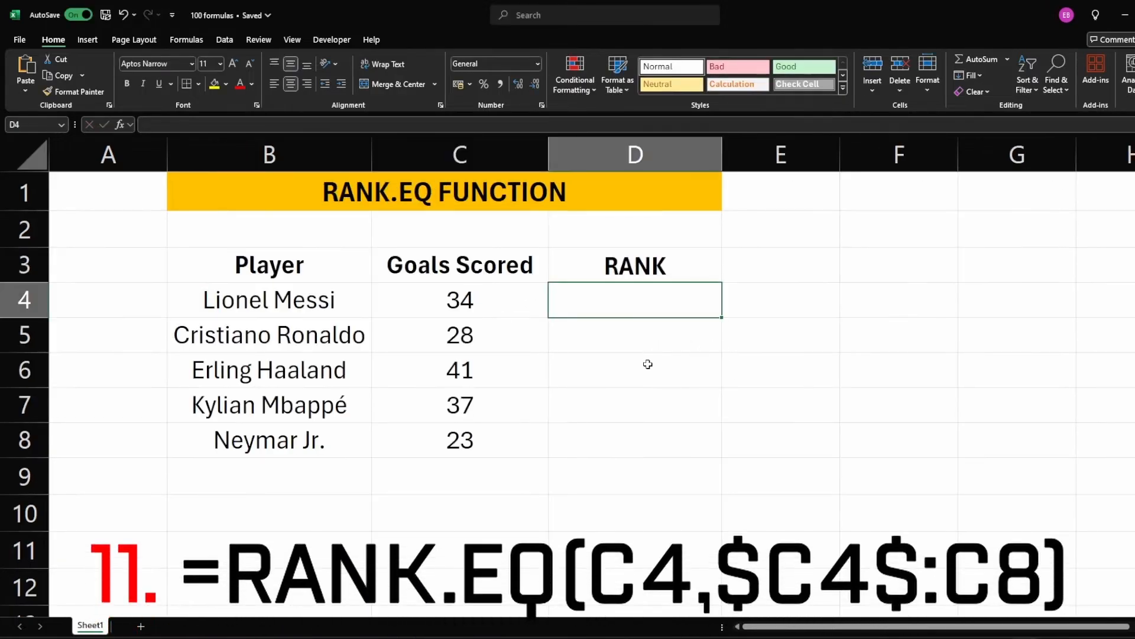
click(645, 358)
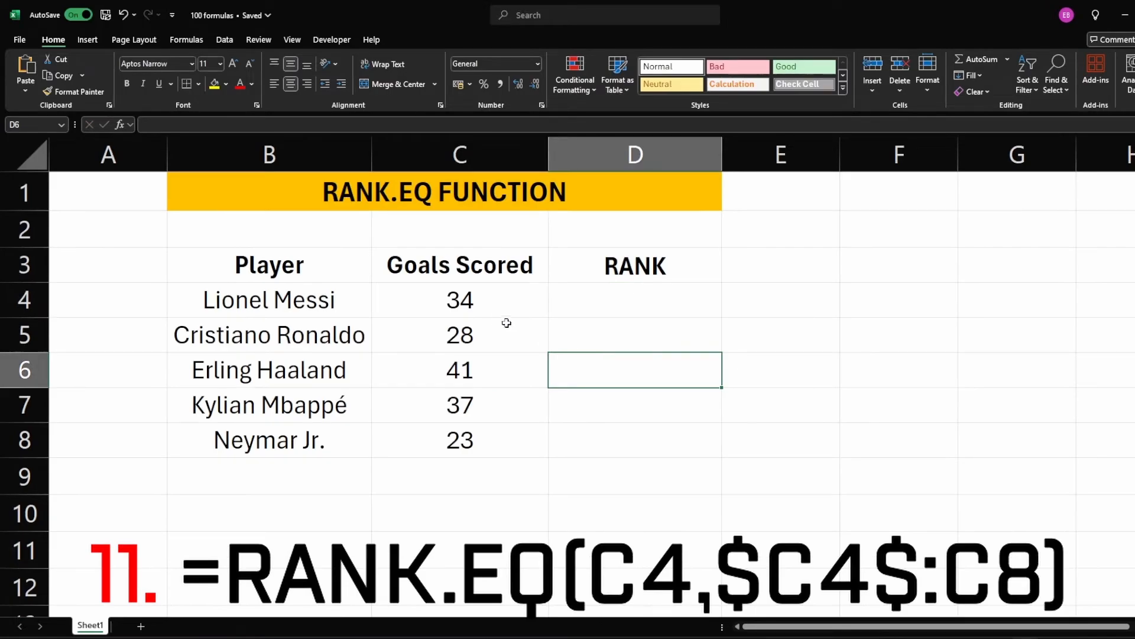
click(451, 299)
click(453, 343)
click(521, 376)
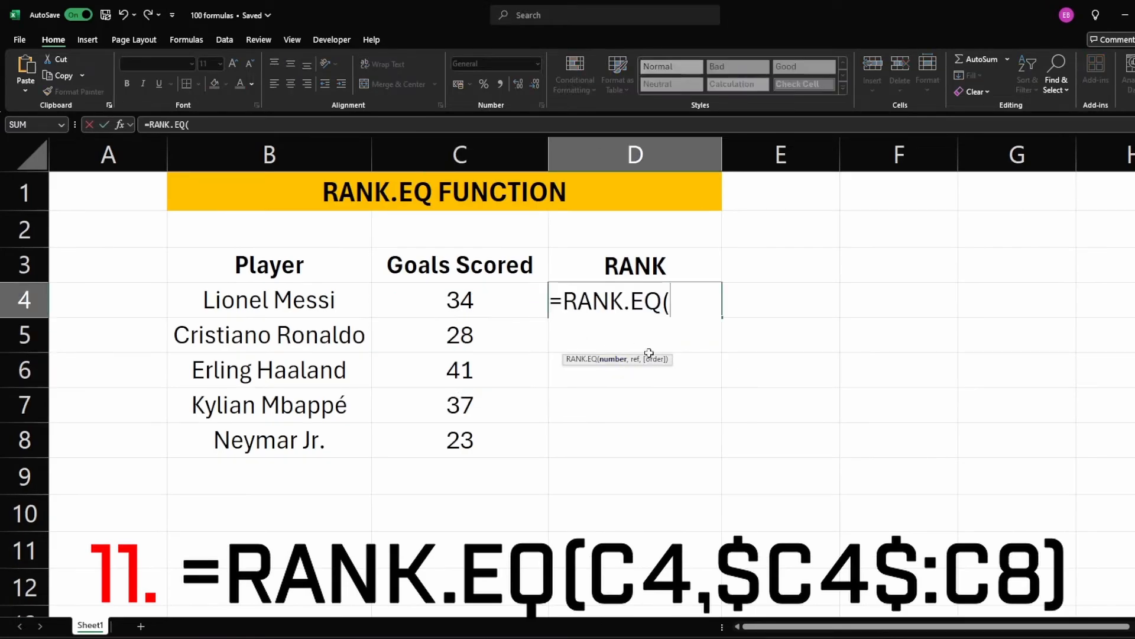
Step: Complete the formula =RANK.EQ(C4,$C$4:C8) in D4, making the start of the reference range absolute
click(496, 302)
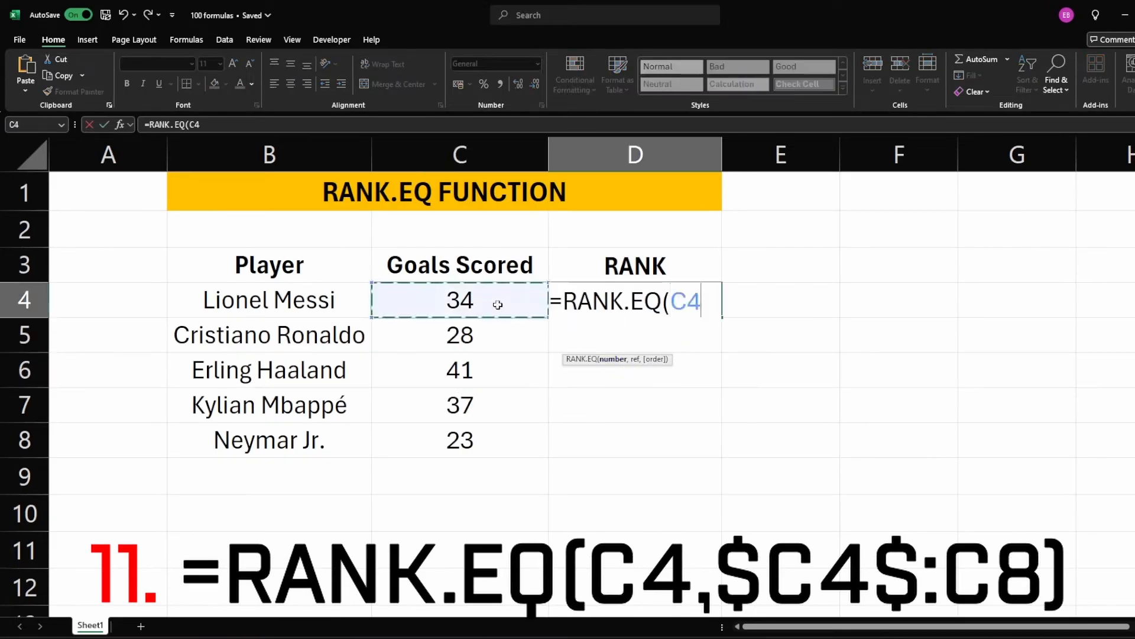
text(,)
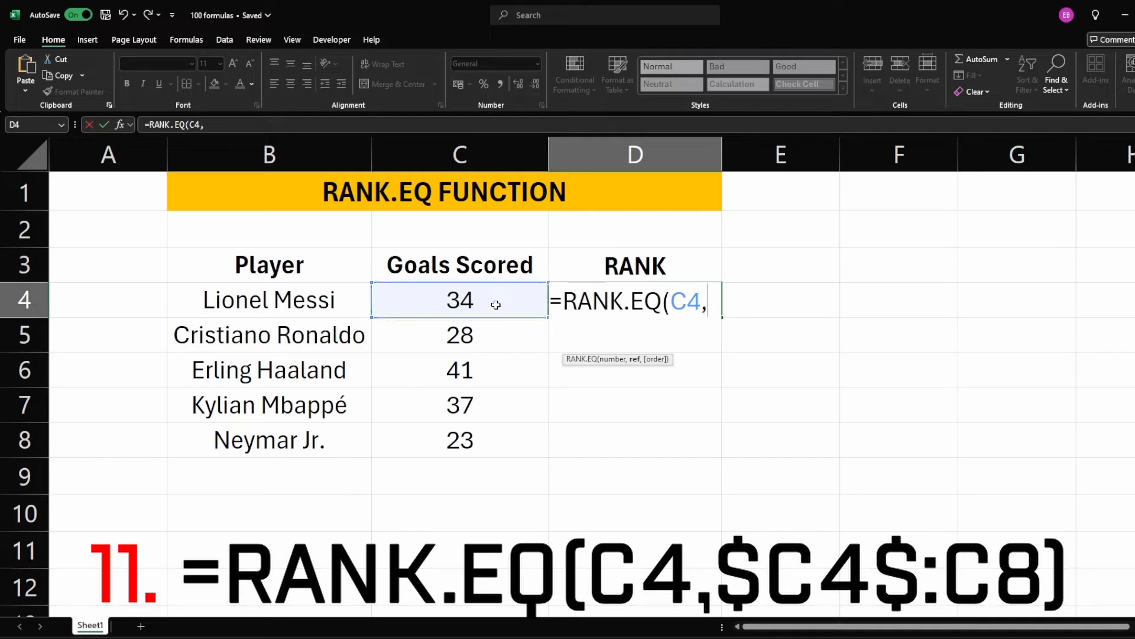
drag(474, 294, 469, 429)
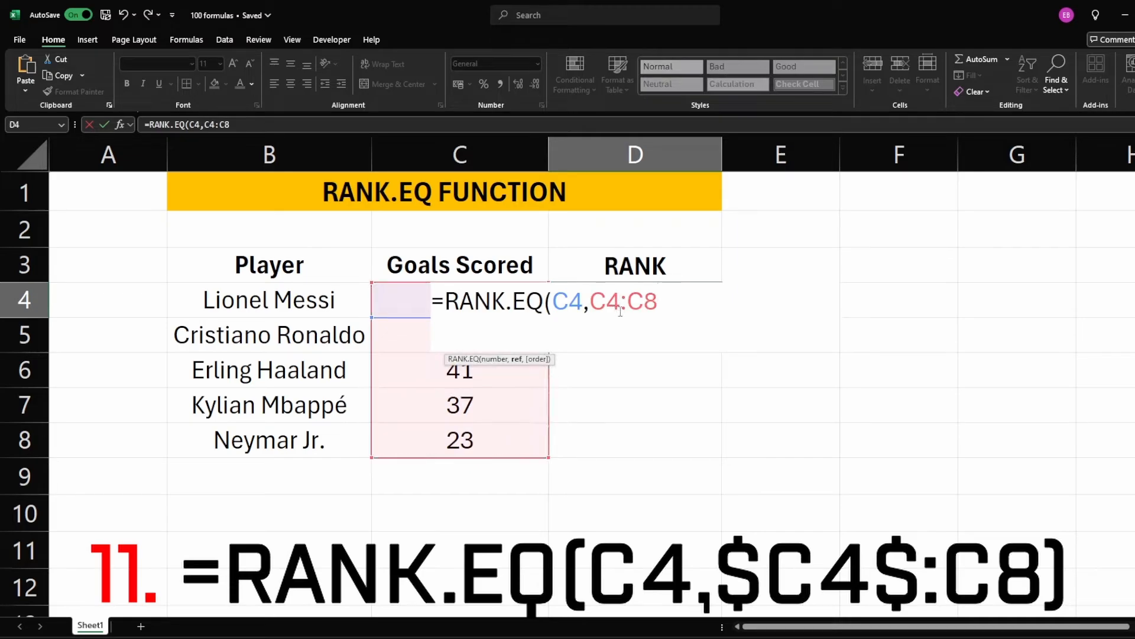
key(F4)
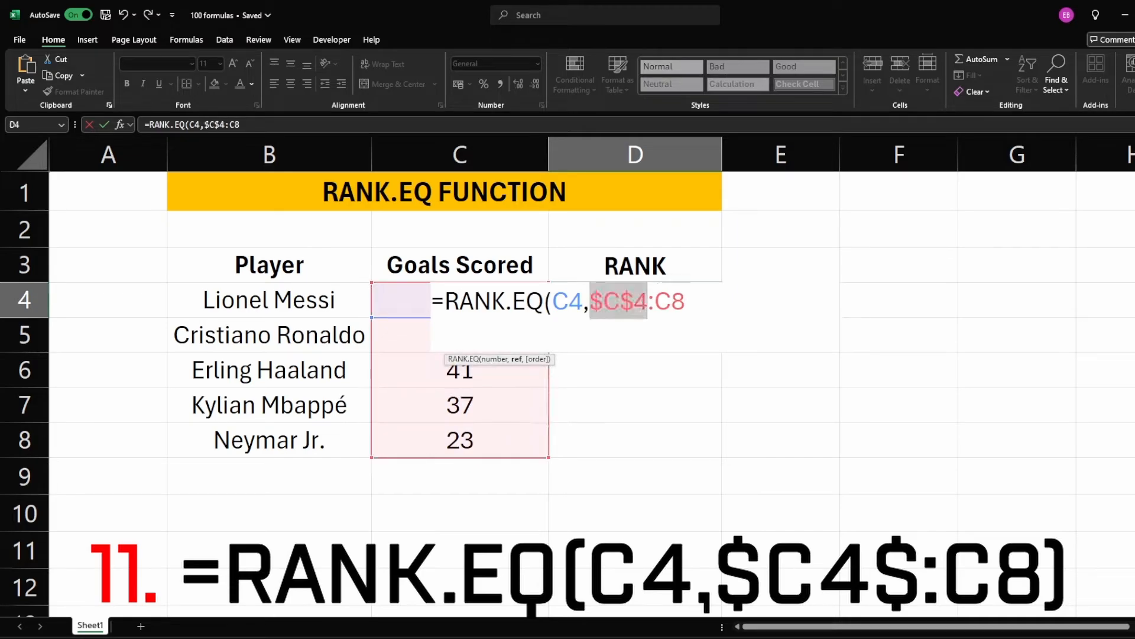
key(Return)
Step: Fill the RANK.EQ formula from D4 down to D8 to rank all the players
click(695, 304)
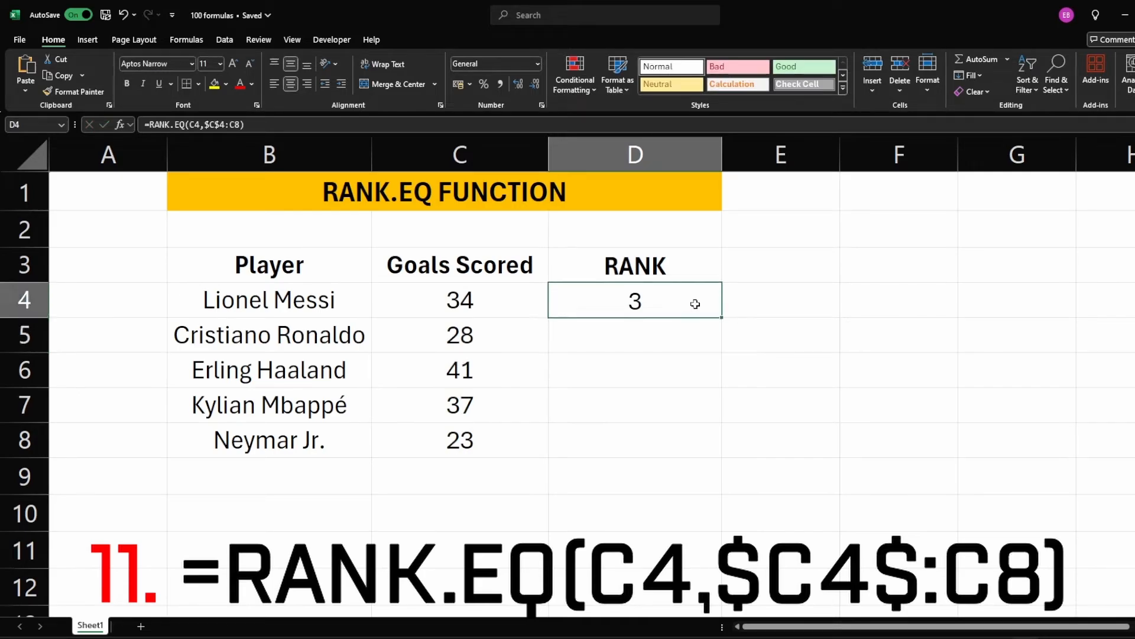
drag(723, 319, 721, 457)
click(804, 417)
click(381, 370)
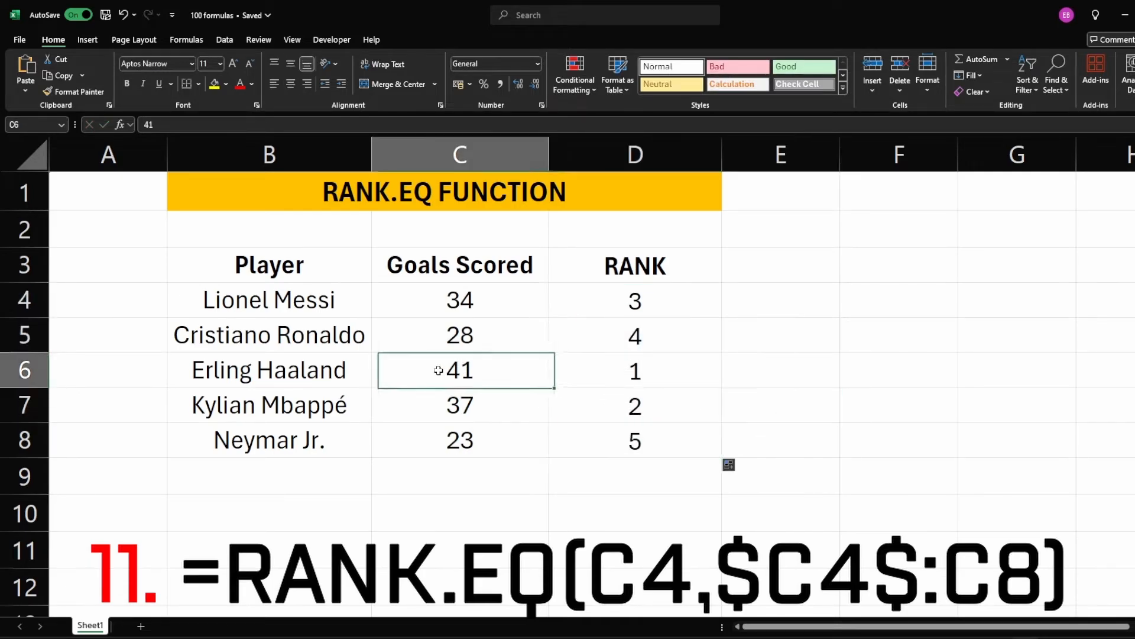
Step: Complete the formula =MEDIAN(E9:E14) in G11 to get the median of the listed numbers
click(642, 369)
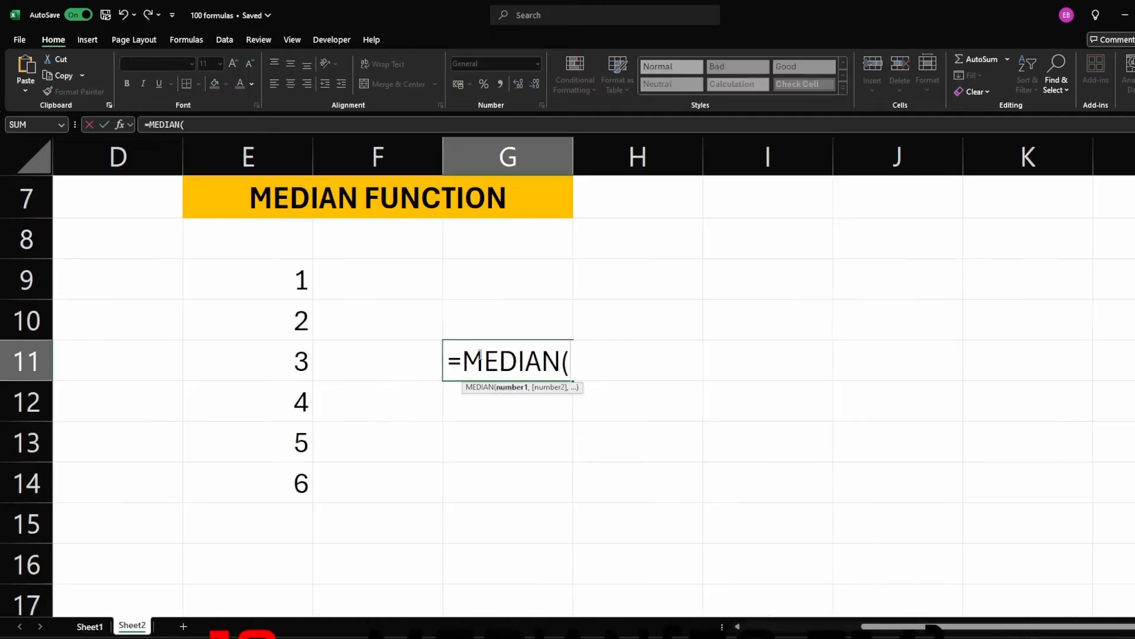
click(276, 278)
drag(276, 278, 271, 472)
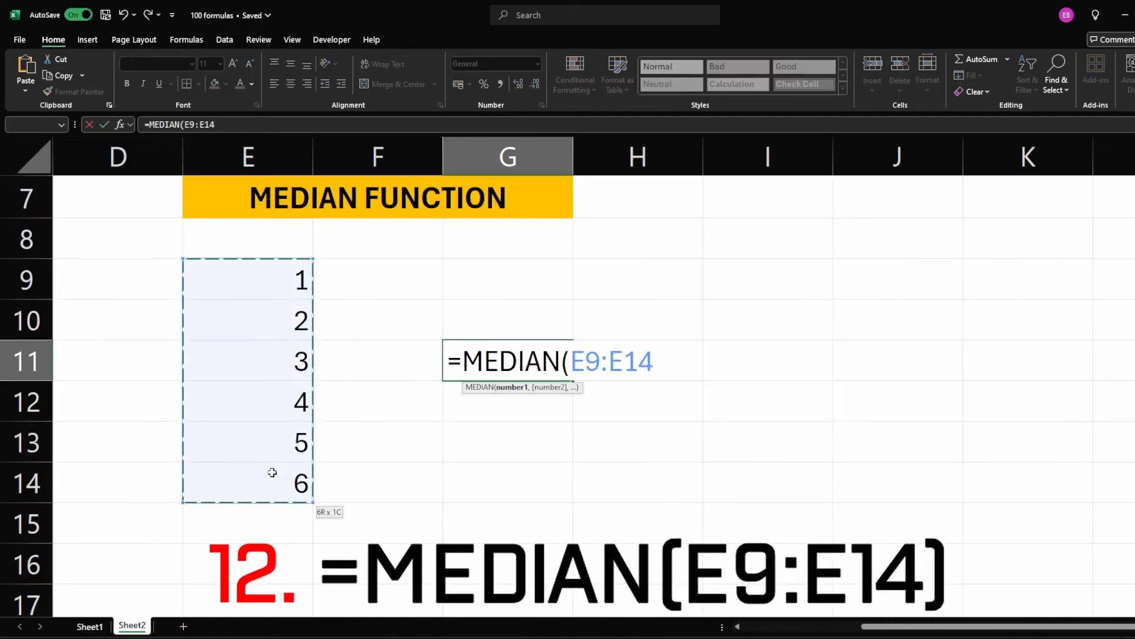
text())
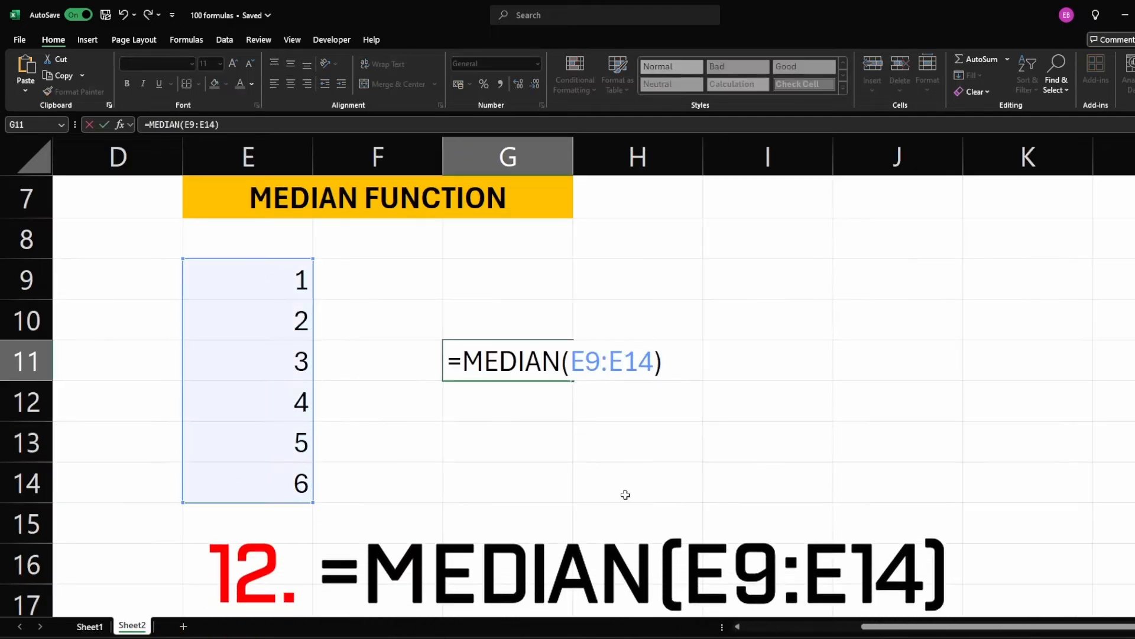
key(Return)
click(523, 376)
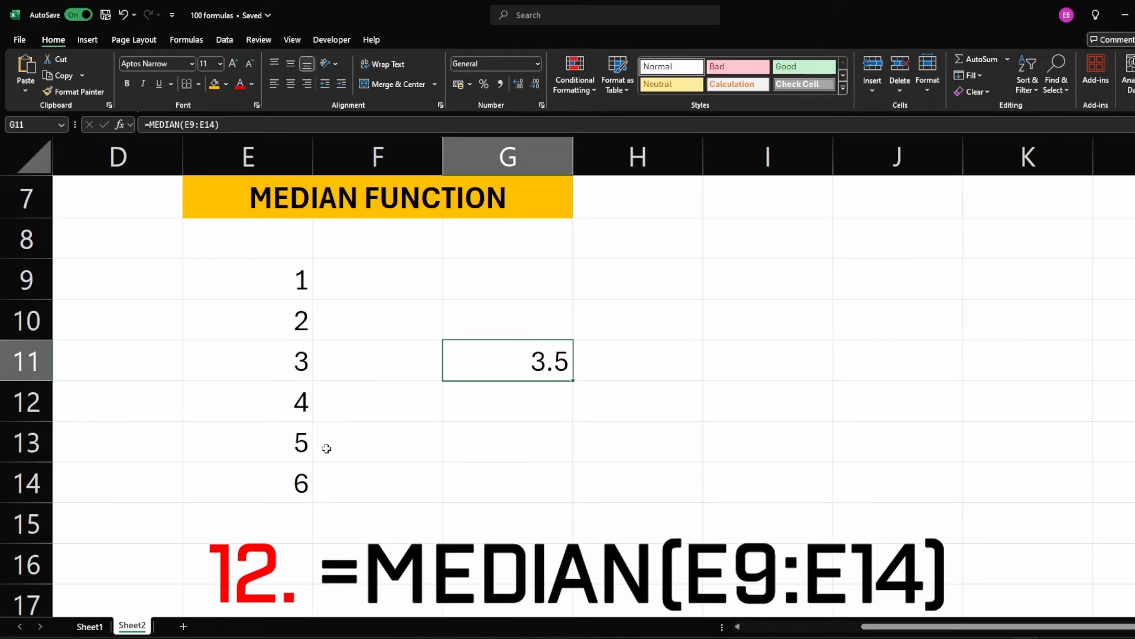
Step: Delete the number 6 from E14 and check the median in G11
click(307, 483)
key(Delete)
click(392, 494)
click(545, 371)
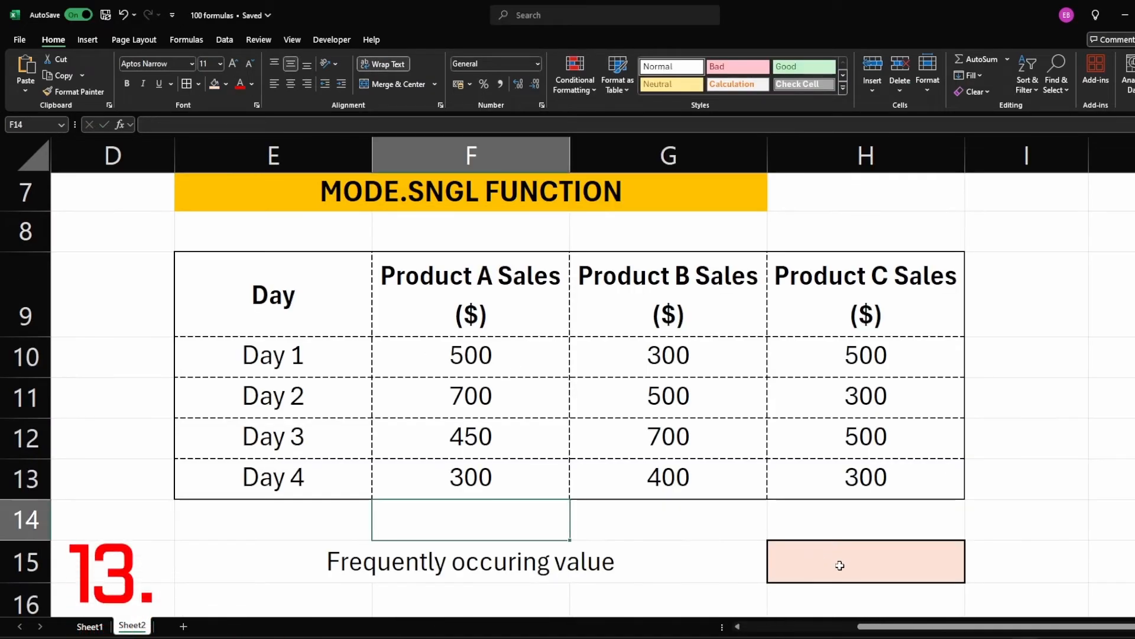
Step: Enter =MODE.SNGL(F10:H13) in H15 to find the most frequent sales value across the three products
click(840, 566)
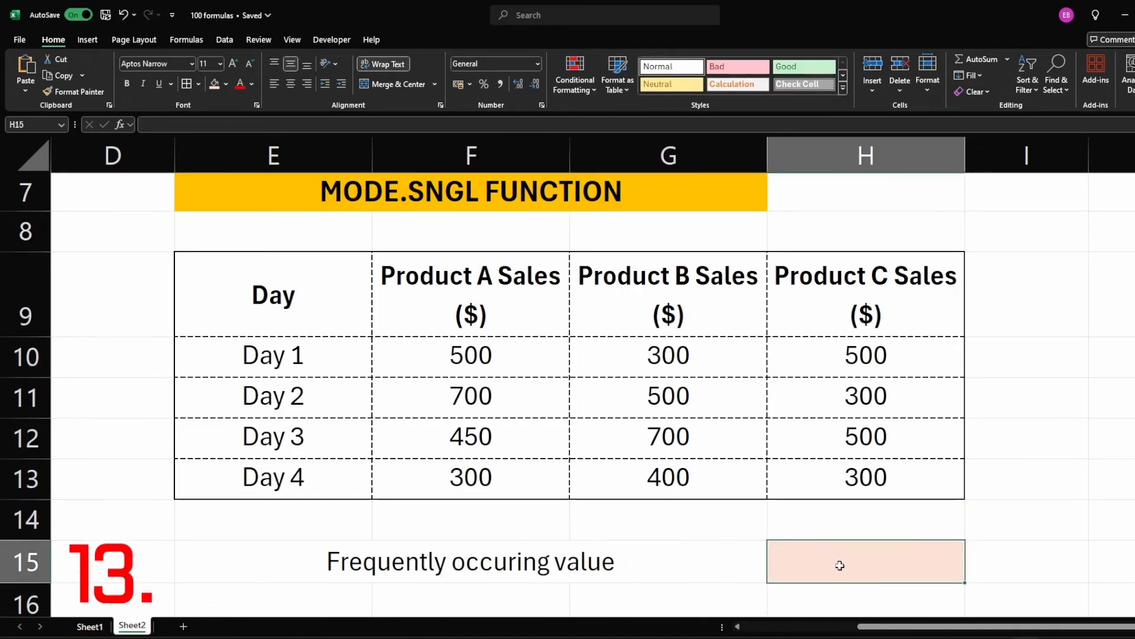
text(=mode)
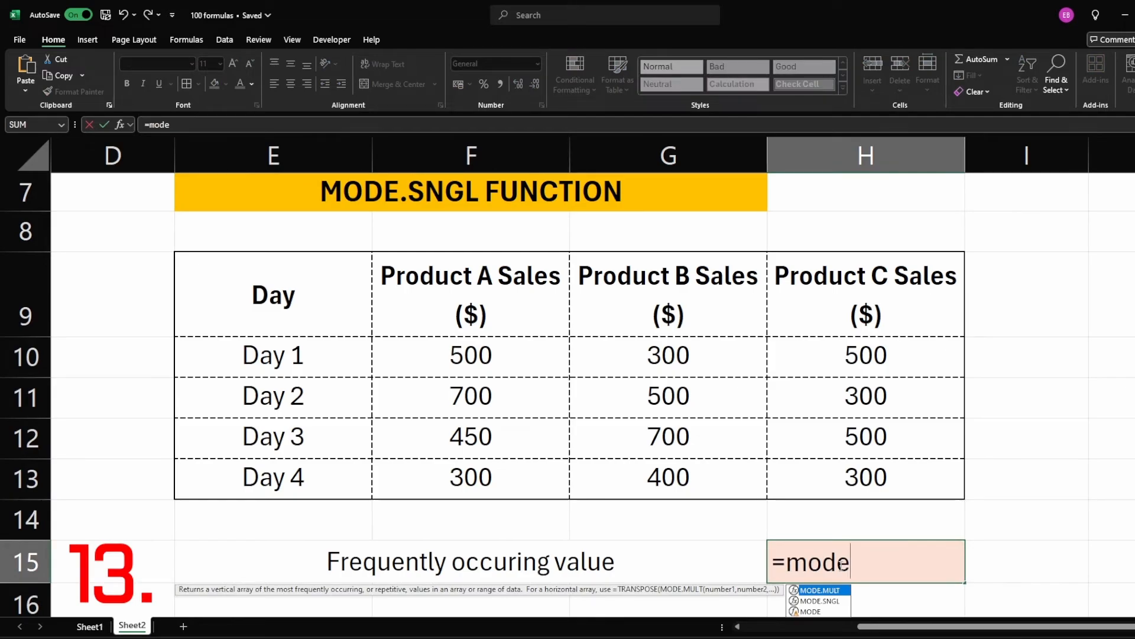
key(Down)
key(Tab)
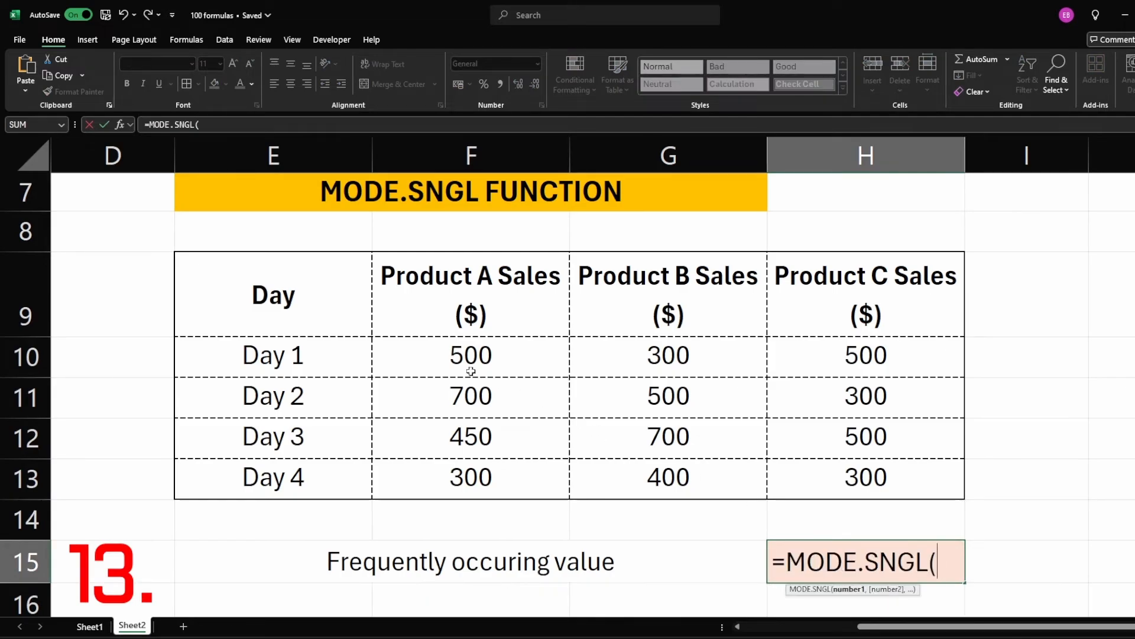
drag(457, 354, 850, 470)
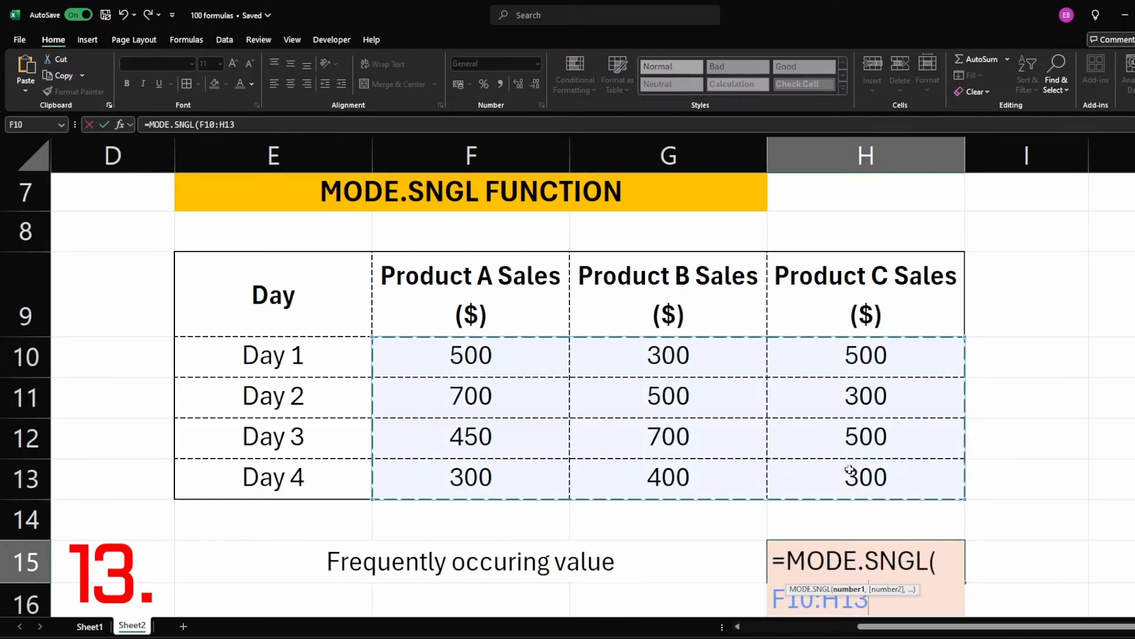
text())
key(Return)
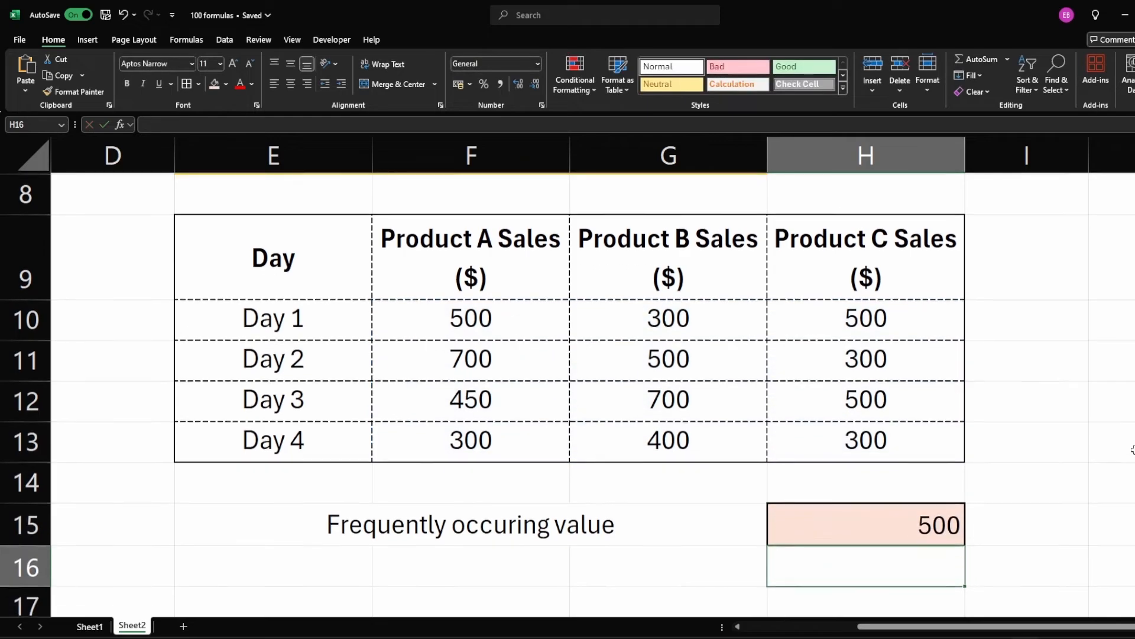
click(937, 521)
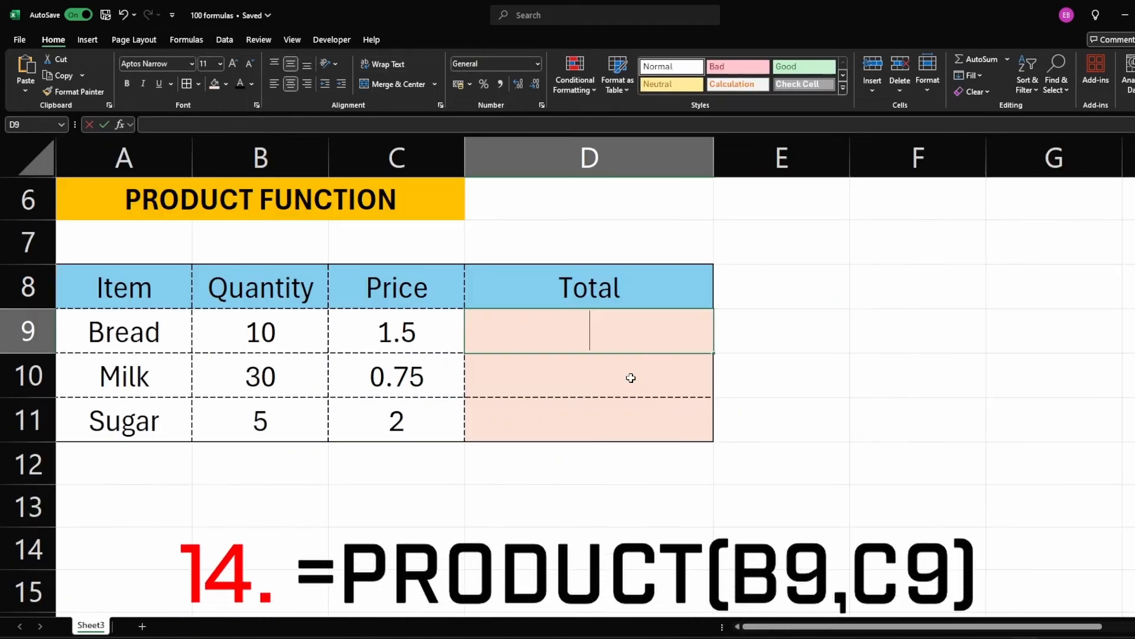
Step: Enter =PRODUCT(B9,C9) in D9 to multiply the quantity and price of Bread
text(=prod)
key(Tab)
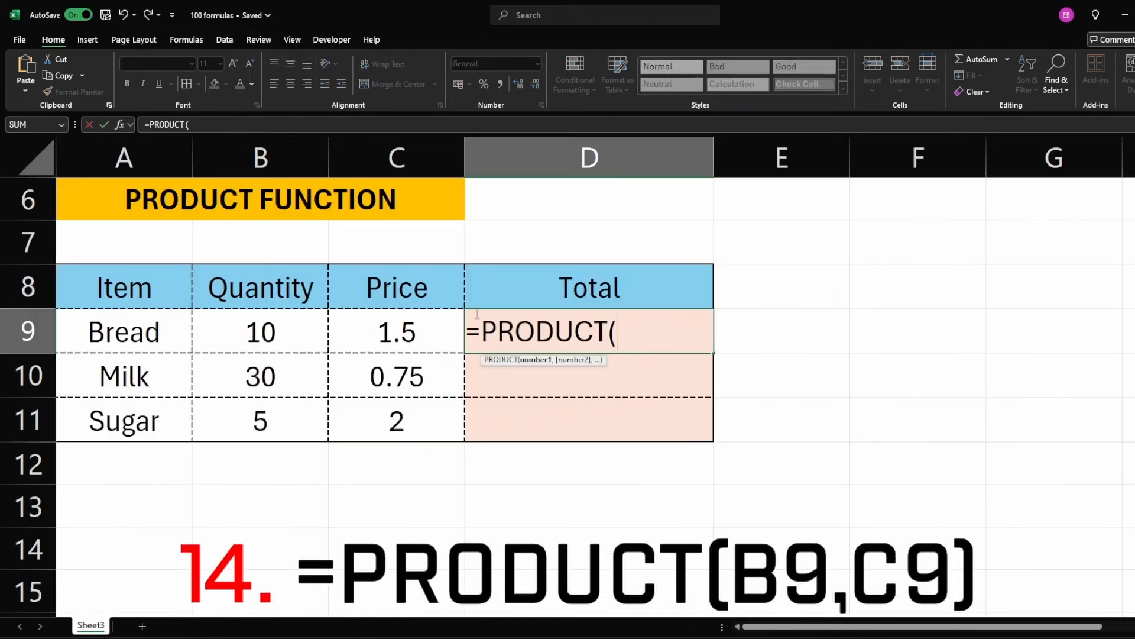
click(288, 328)
text(,)
click(408, 324)
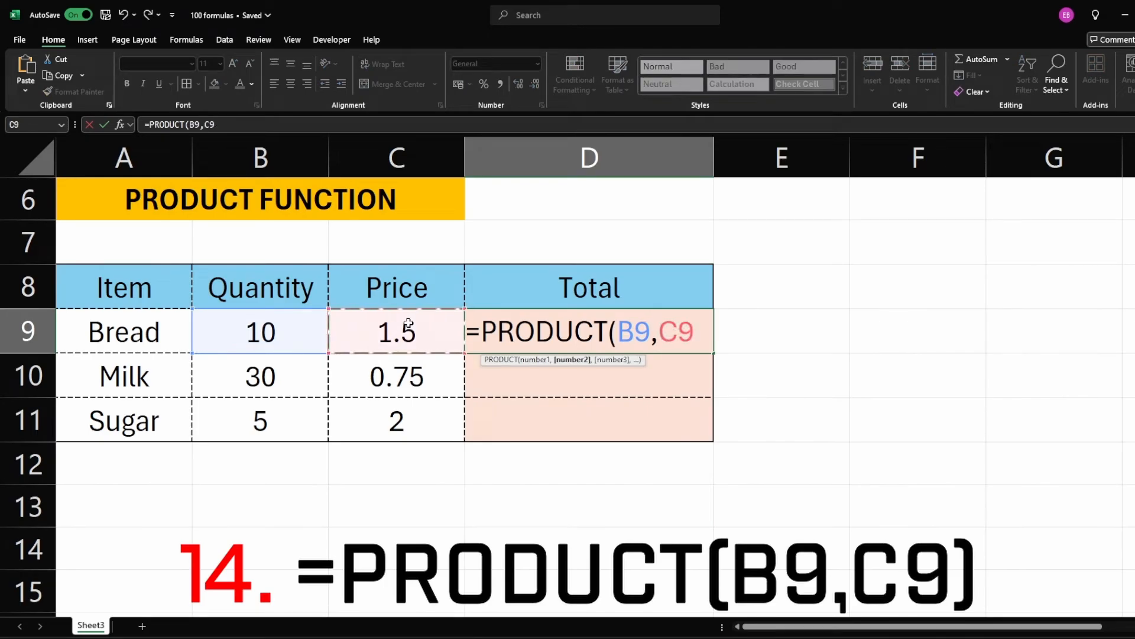
text())
key(Return)
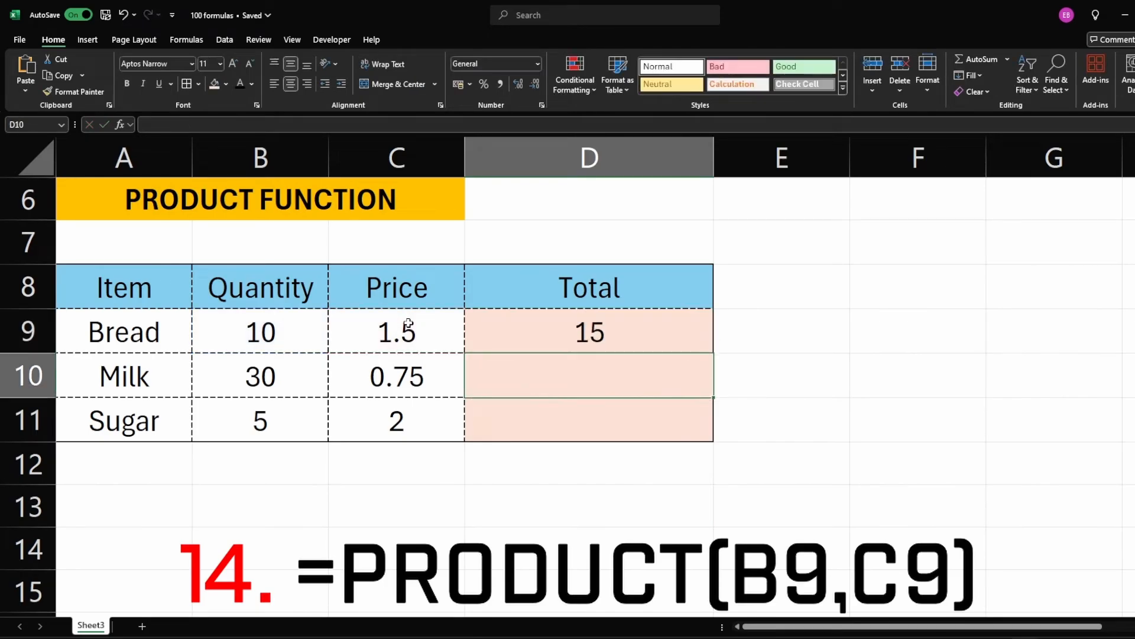
Step: Fill the PRODUCT formula from D9 down to D11 for the remaining items
click(565, 343)
drag(714, 353, 713, 435)
click(810, 383)
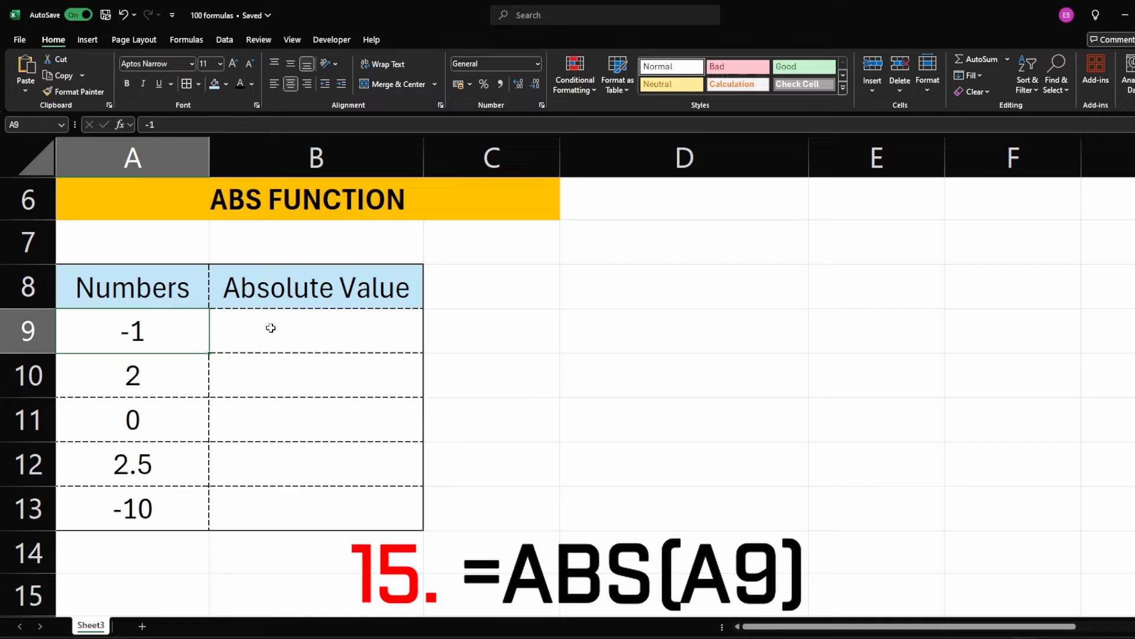
Step: Enter =ABS(A9) in B9 to get the absolute value of the first number
click(335, 346)
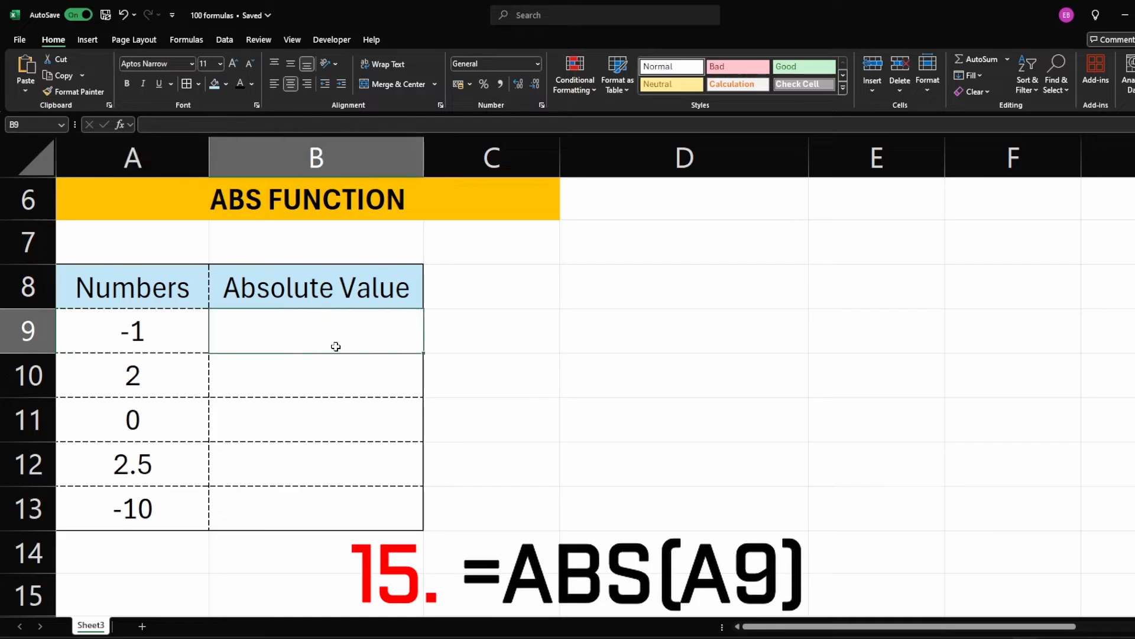
text(=ab)
key(Tab)
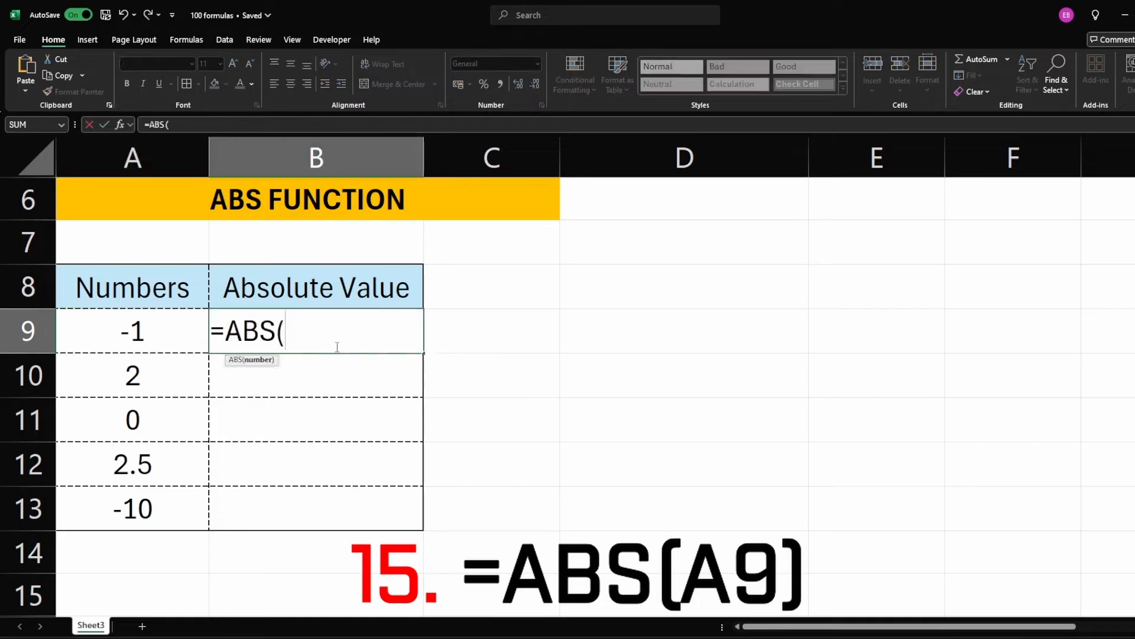
click(135, 333)
text())
key(Return)
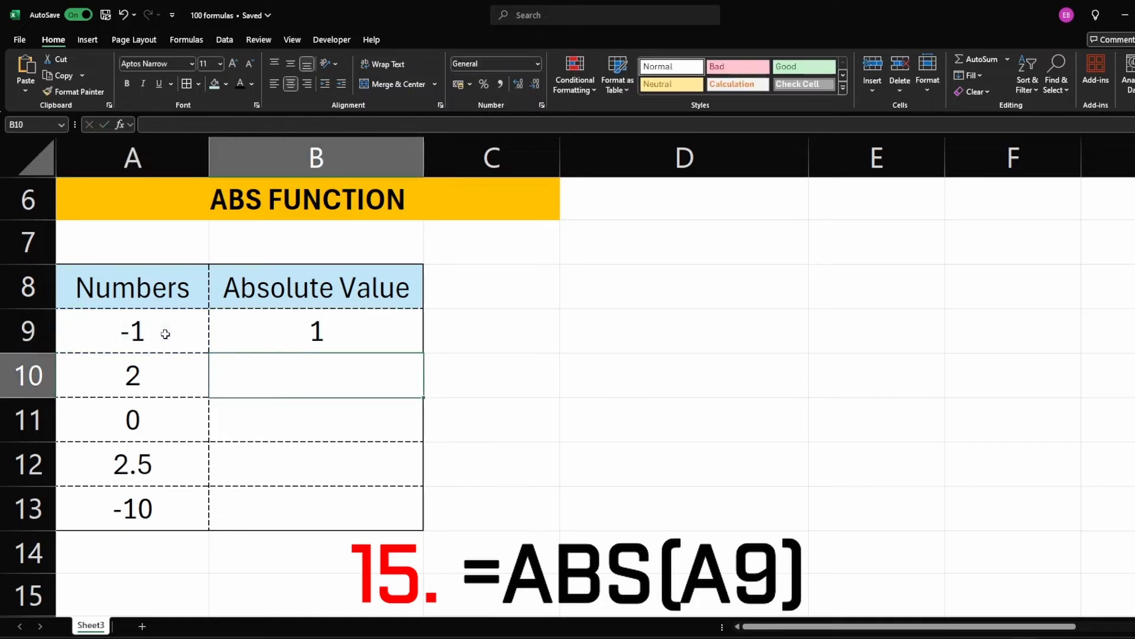
Step: Fill the ABS formula from B9 down to B13 and compare the last result with its source number
key(Up)
drag(423, 353, 424, 520)
click(577, 506)
click(268, 520)
click(155, 507)
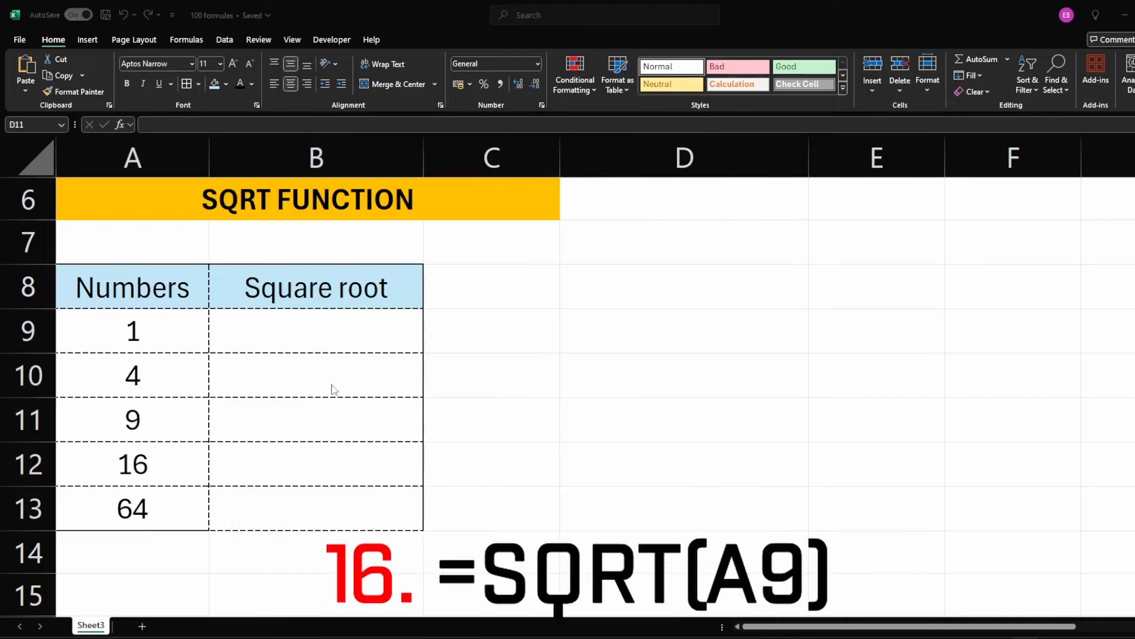
Step: Enter =SQRT(A9) in B9 to get the square root of the first number
click(334, 335)
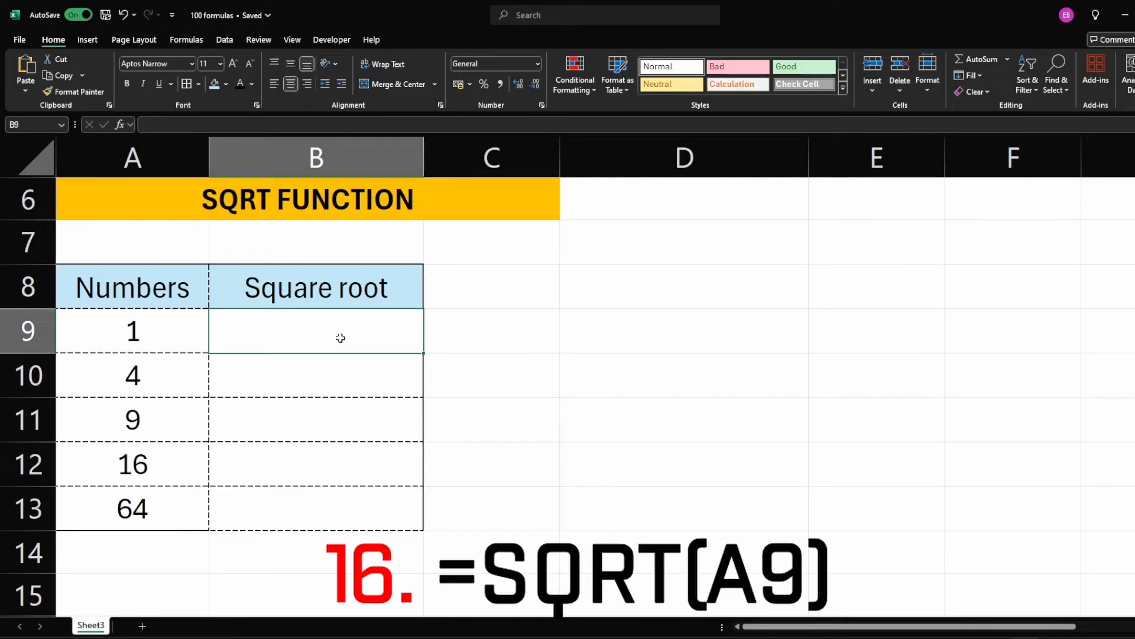
text(=sq)
key(Tab)
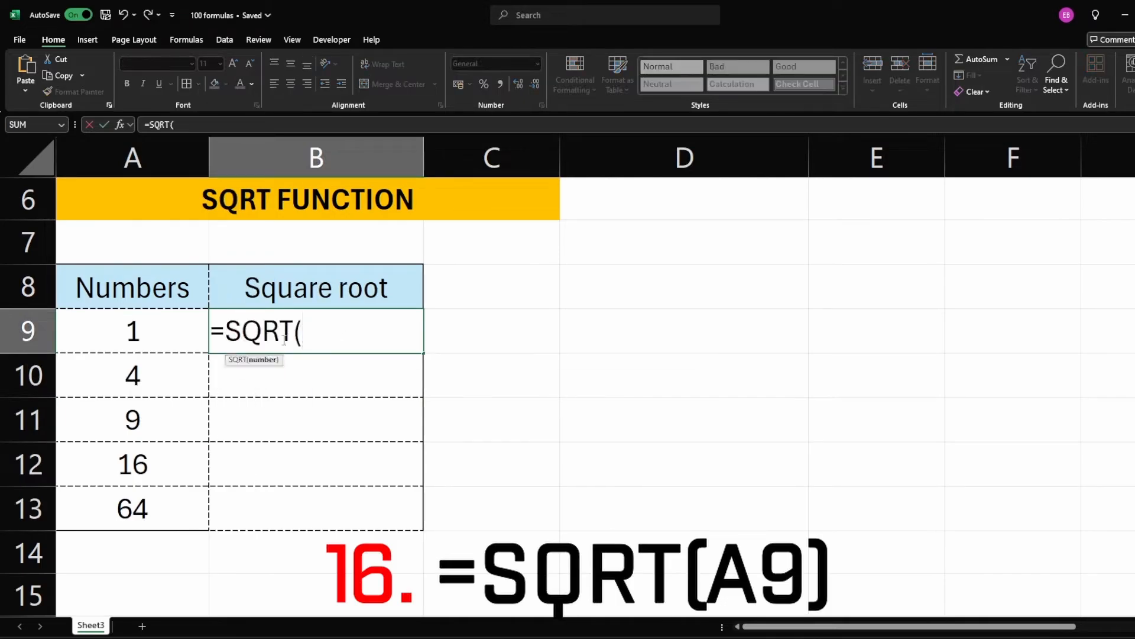
click(161, 339)
key(Return)
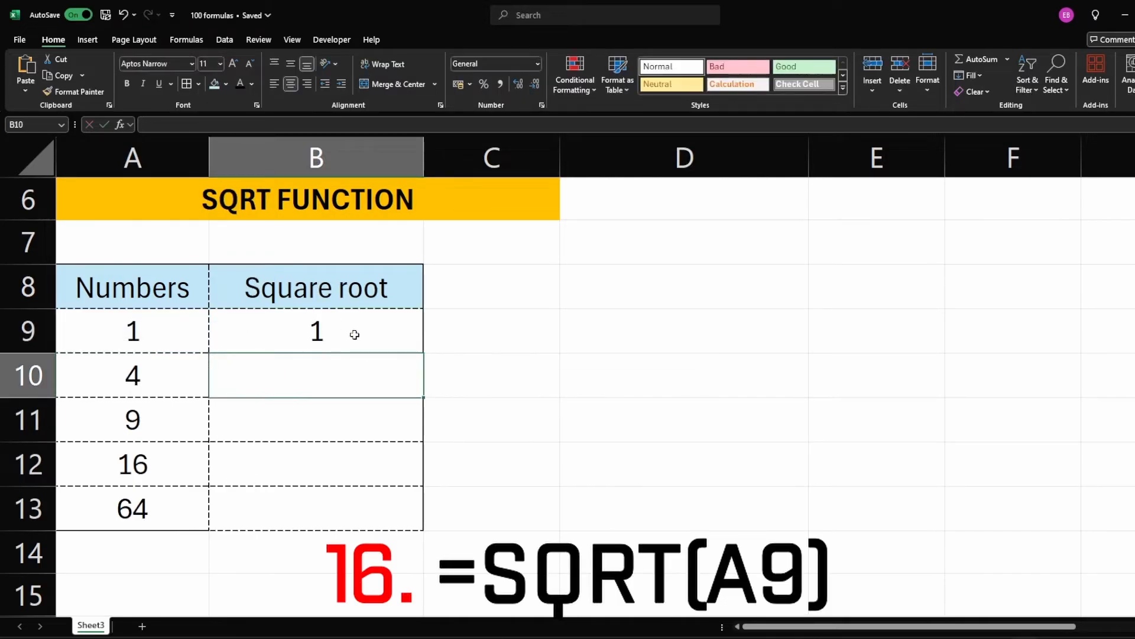
Step: Fill the SQRT formula from B9 down to B13 for the remaining numbers
click(355, 331)
drag(424, 353, 424, 524)
click(559, 484)
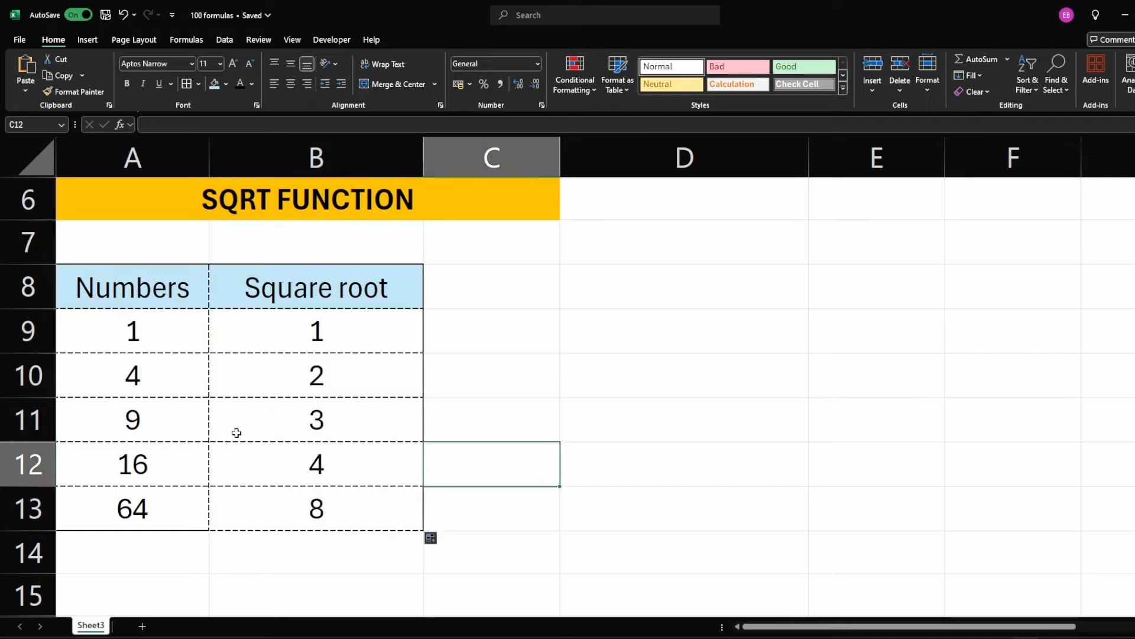
click(288, 507)
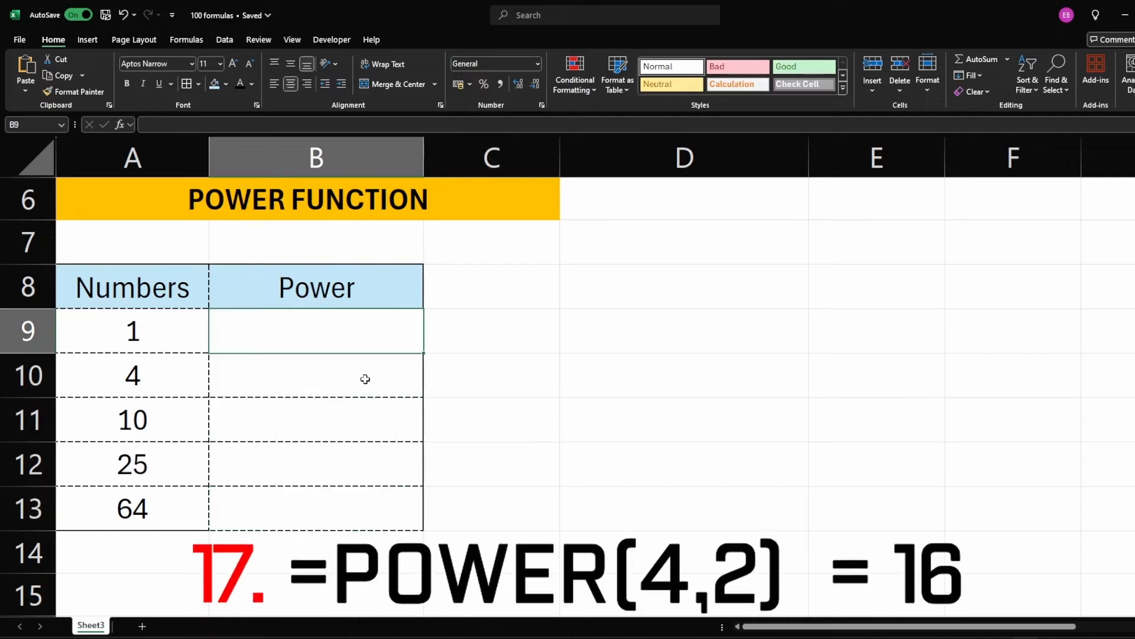
Step: Enter =POWER(A9,2) in B9 to square the first number
text(=powe)
key(Tab)
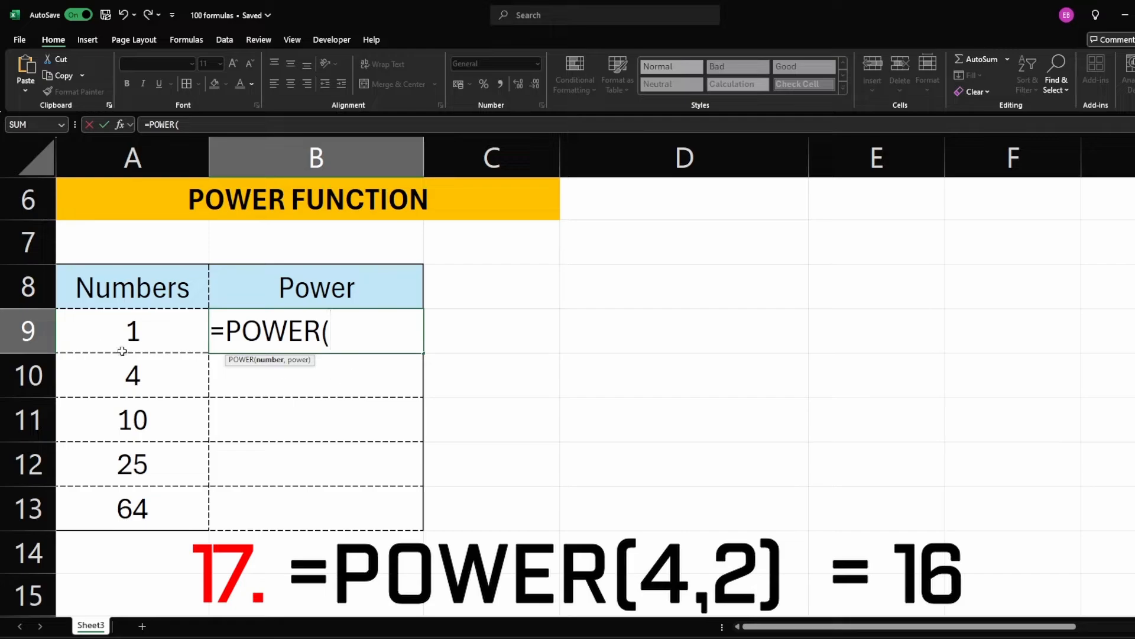
click(122, 350)
text(,)
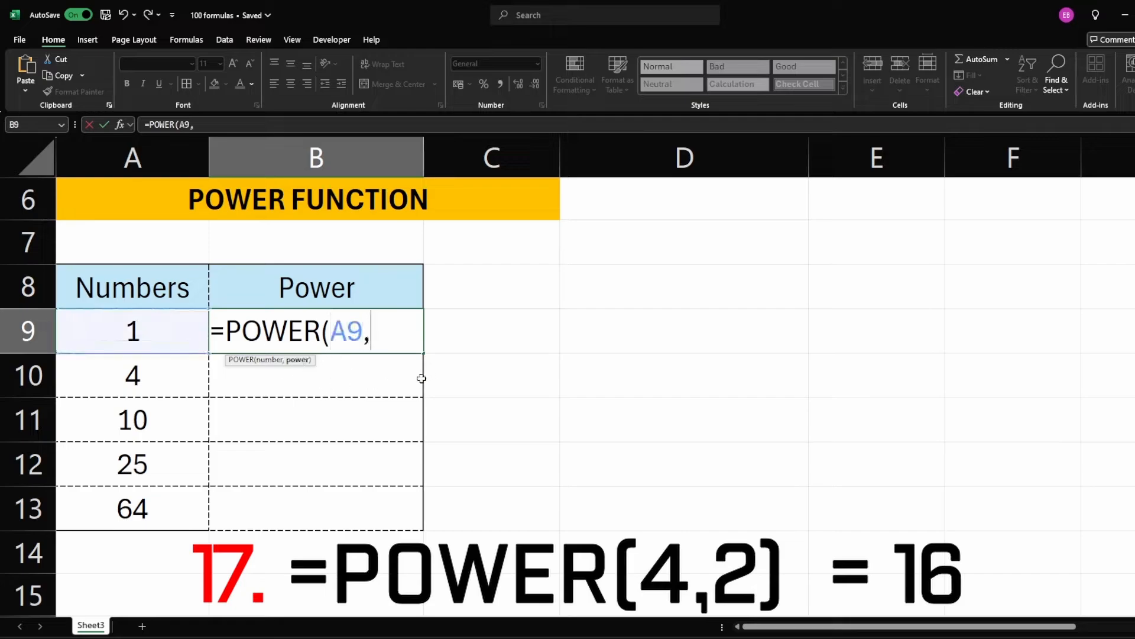
text(2))
key(Return)
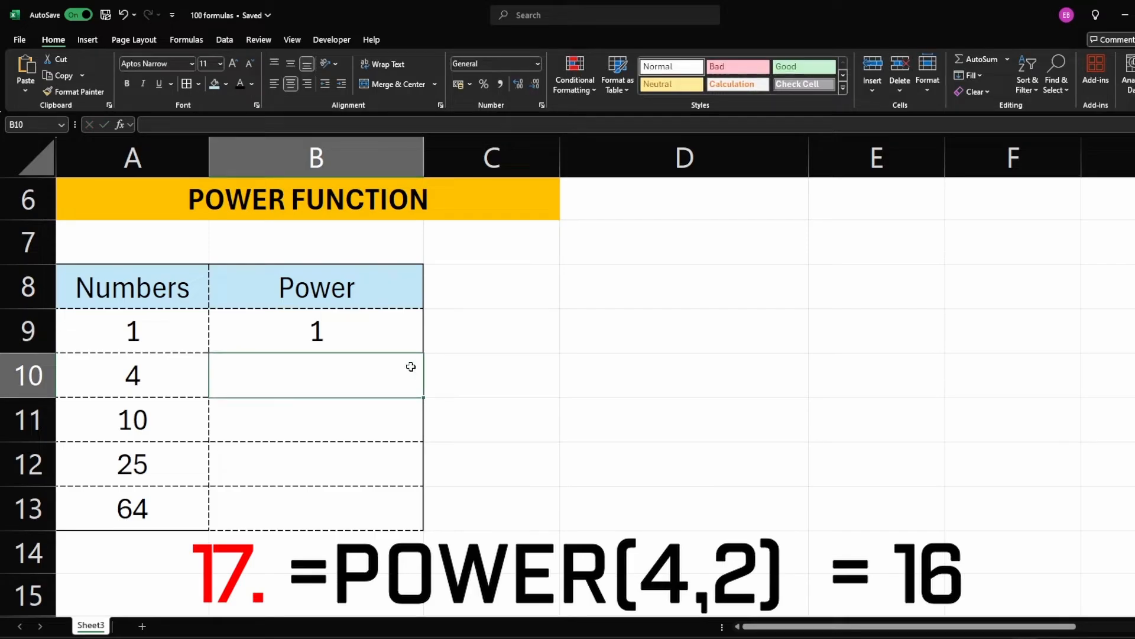
Step: Fill the POWER formula from B9 down to B10 and inspect the copied formula
click(243, 336)
drag(420, 353, 354, 381)
click(360, 380)
double_click(362, 380)
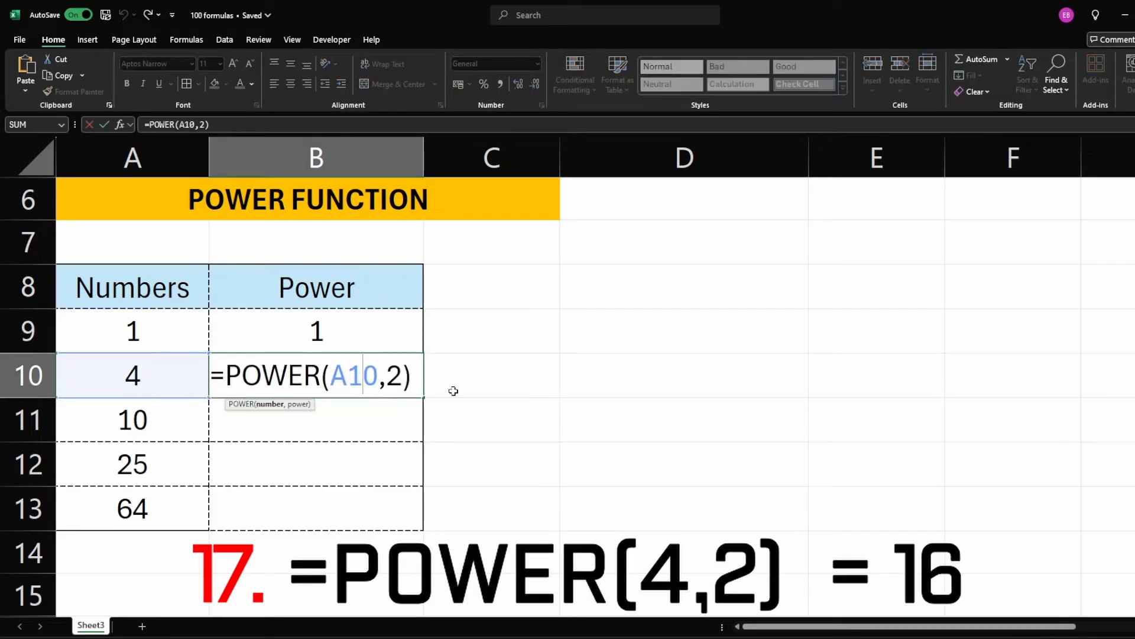
key(Escape)
Step: Change the exponent of the POWER formula in B10 to 3
double_click(370, 378)
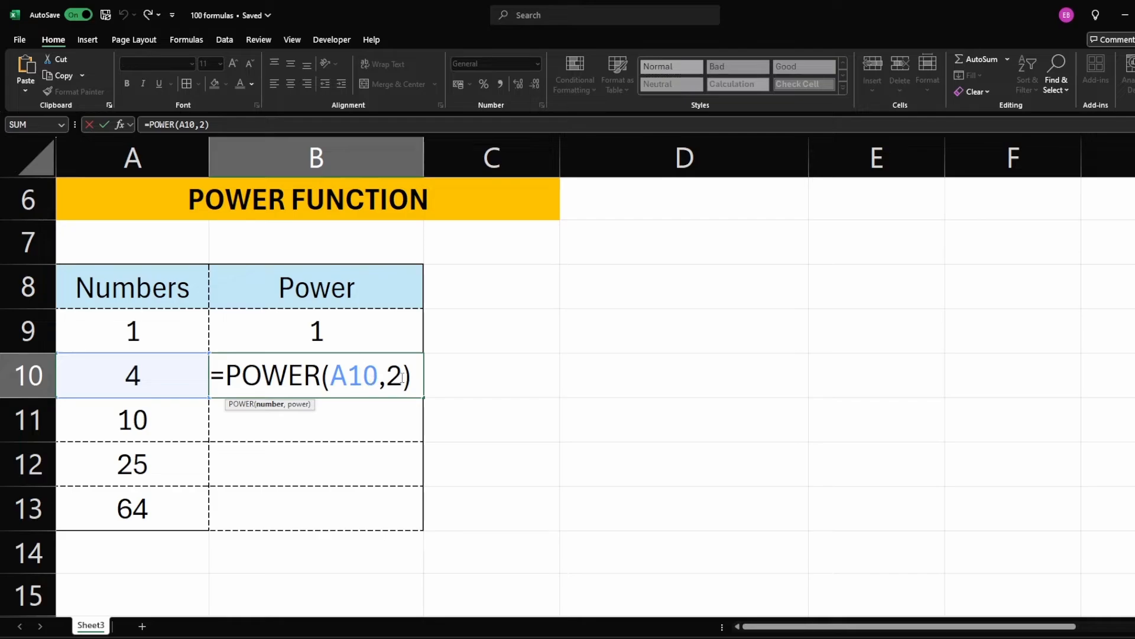
double_click(398, 377)
text(3)
key(Return)
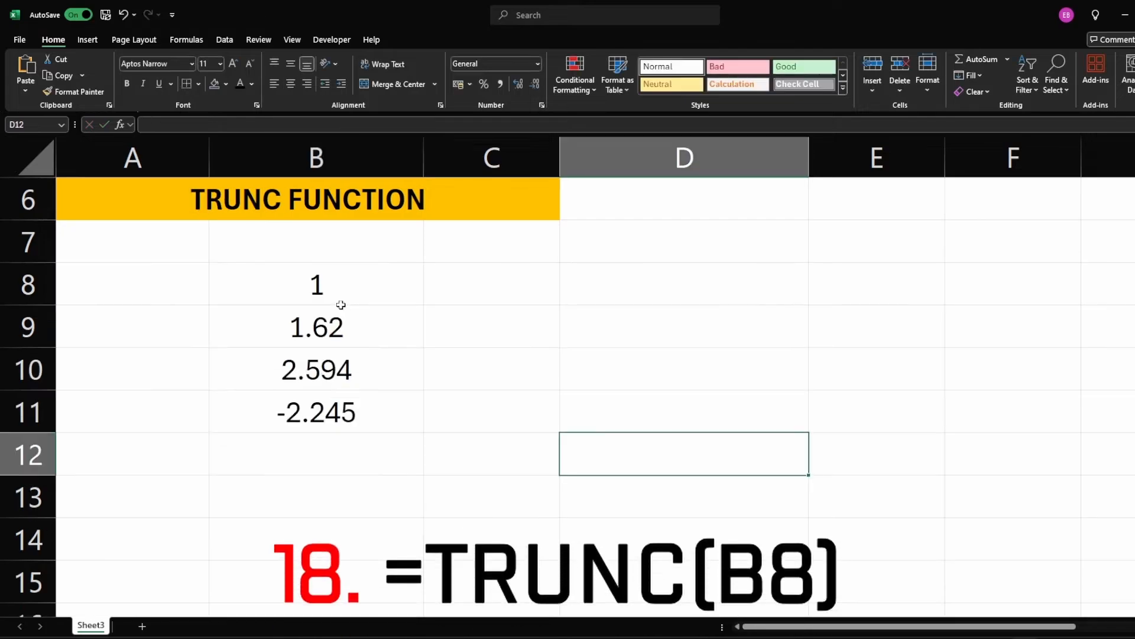
Step: Enter =TRUNC(B8) in C8 to truncate the first number to an integer, and select that cell again
click(338, 299)
click(493, 301)
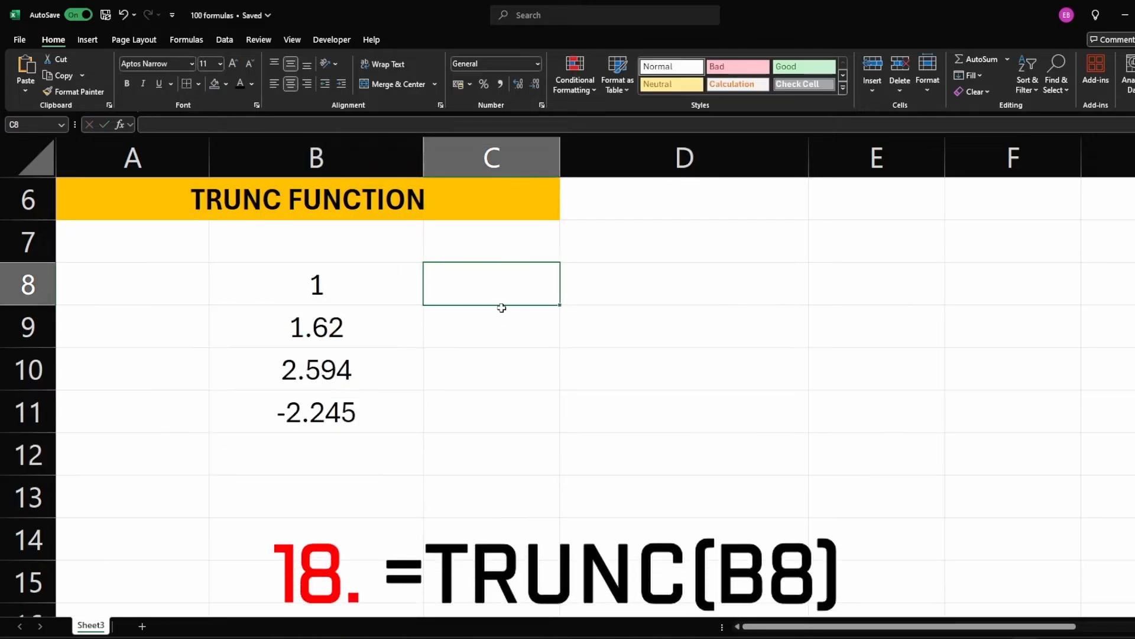
text(=trun)
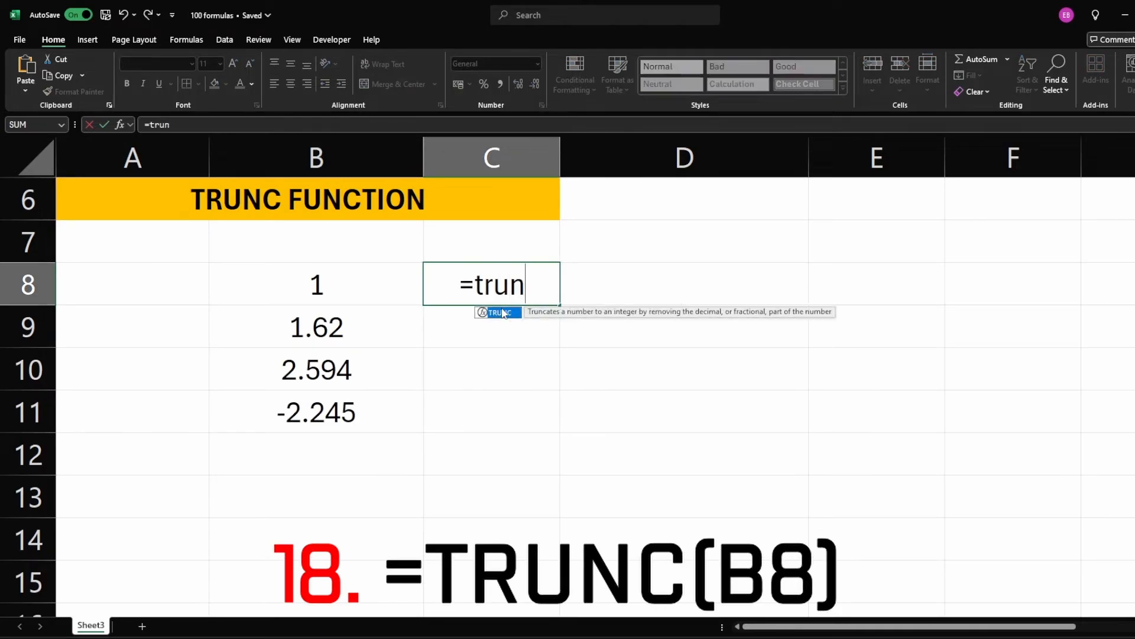
key(Tab)
click(294, 284)
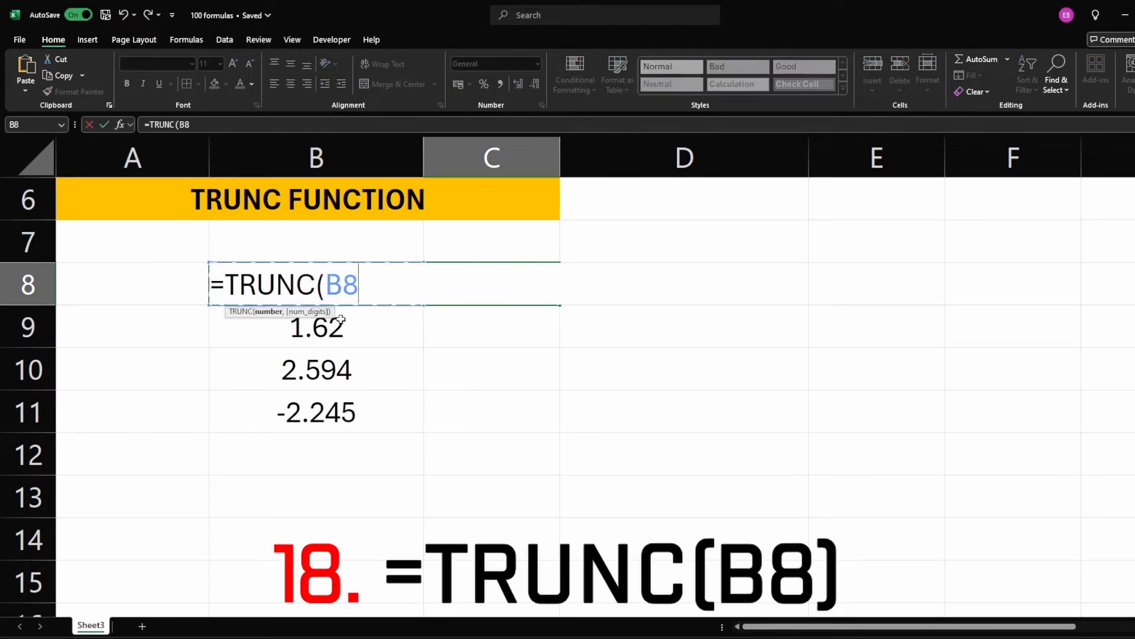
key(Return)
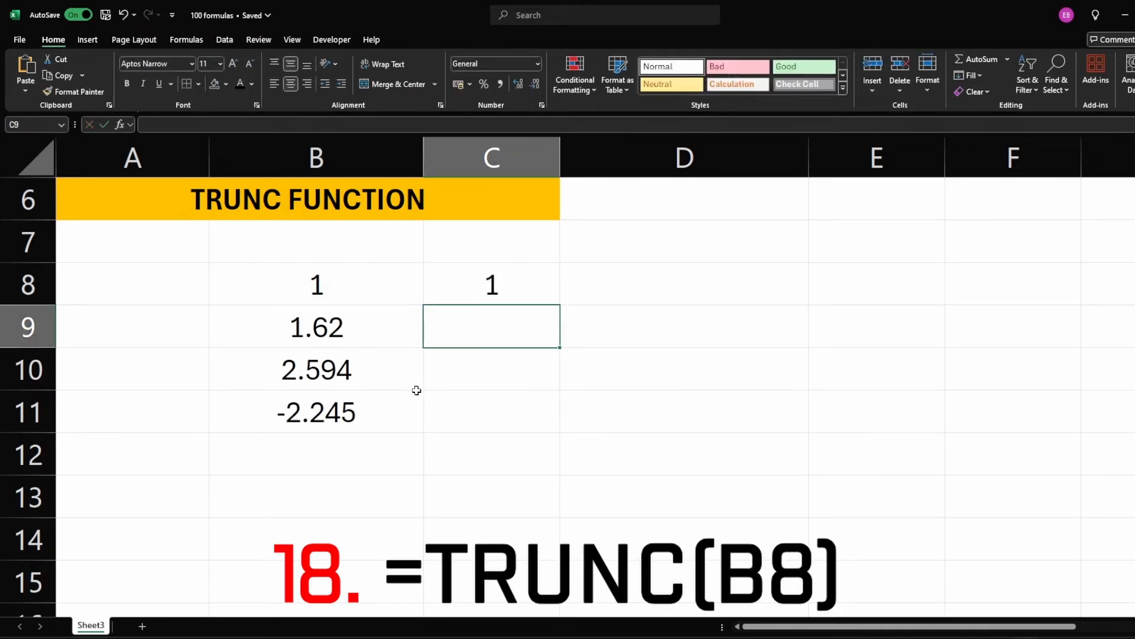
click(482, 279)
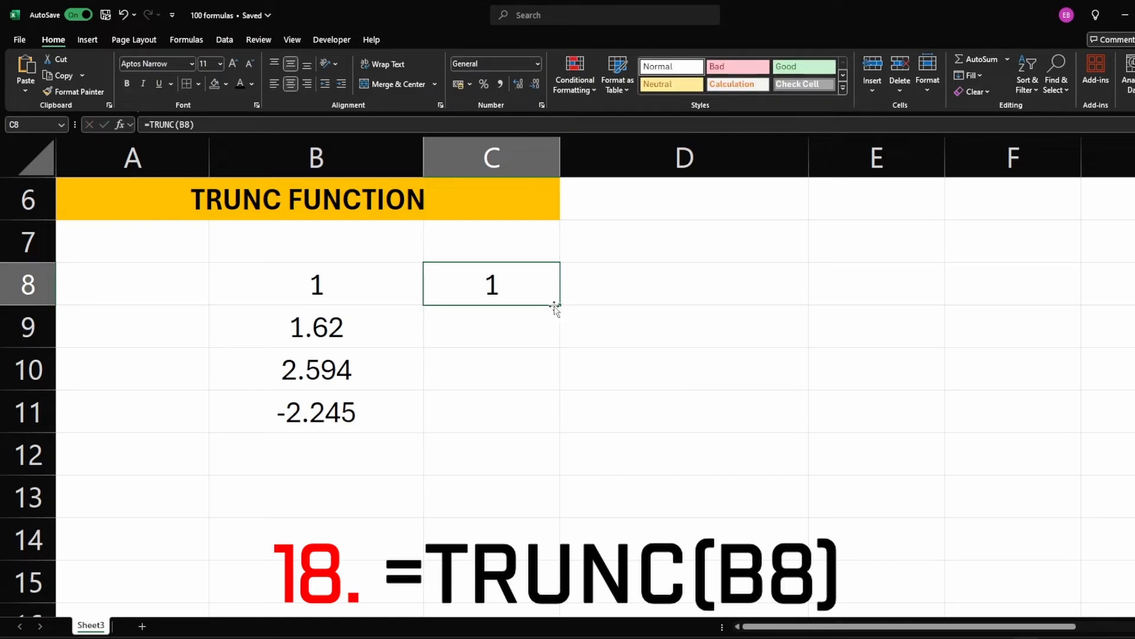
Step: Fill the TRUNC formula from C8 down to C11 to truncate the remaining numbers
drag(560, 307, 552, 430)
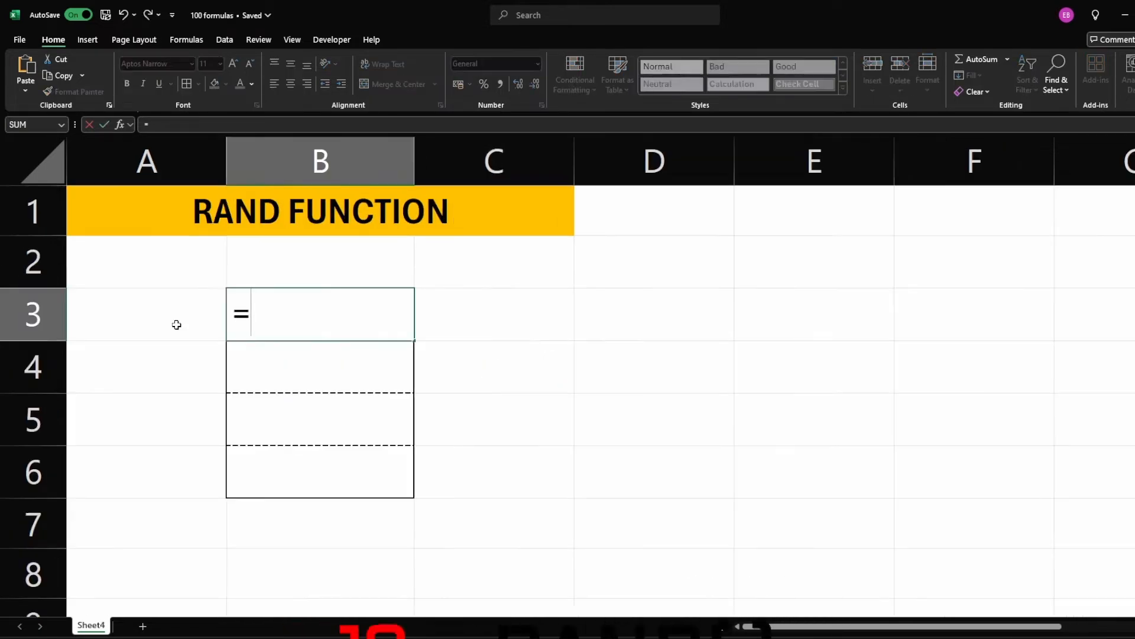
Step: Enter =RAND() in B3 and fill the formula down to B6
text(=rand)
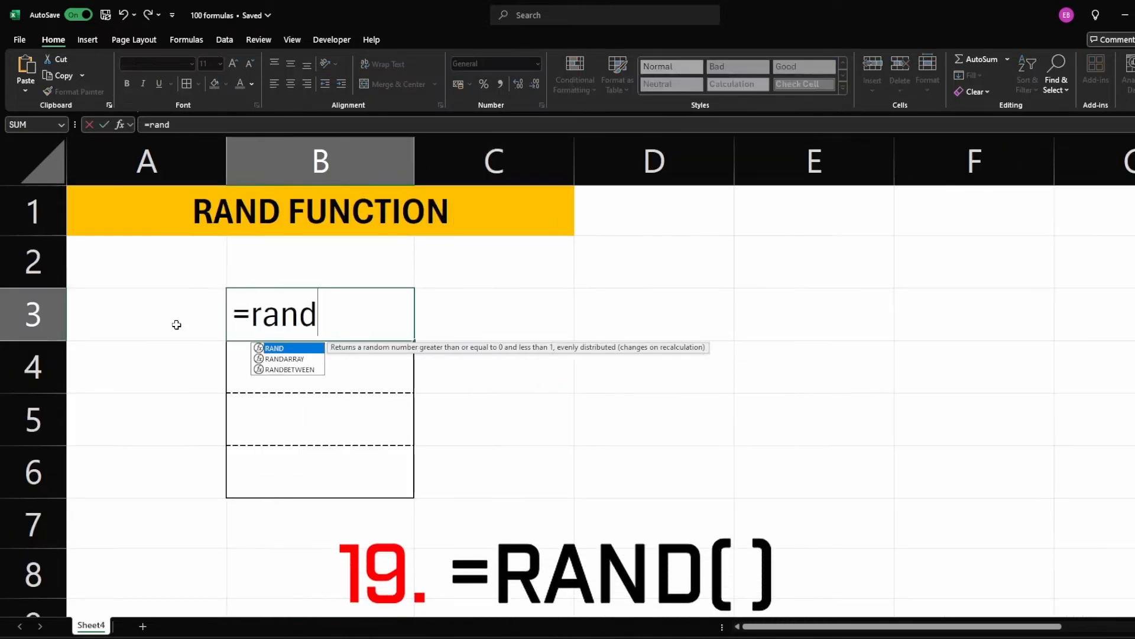
key(Tab)
text())
key(Return)
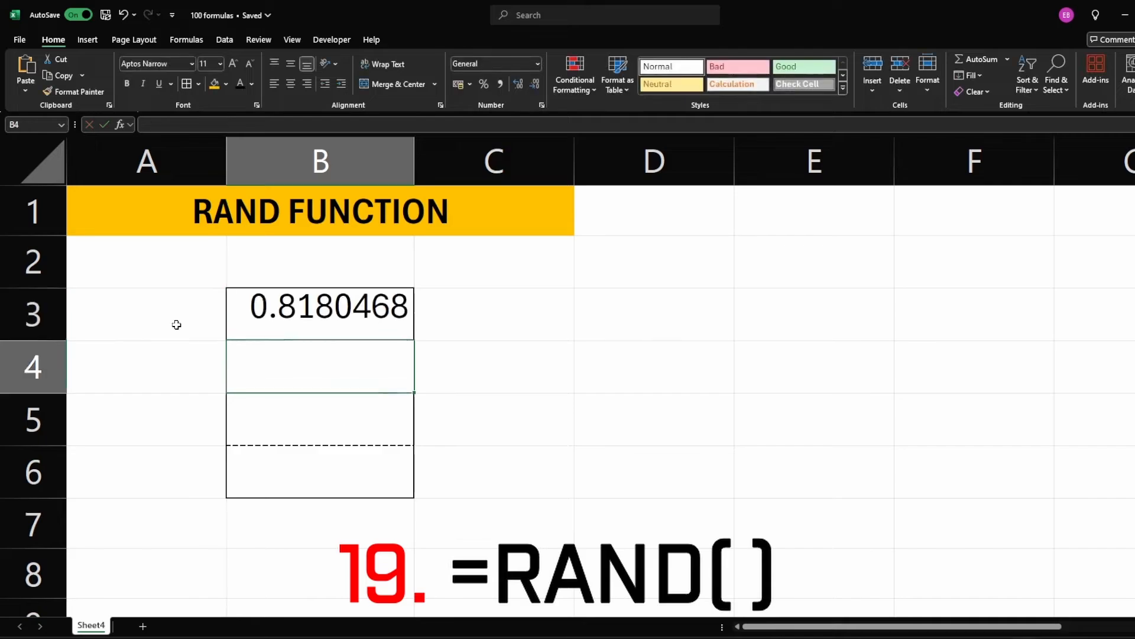
click(292, 314)
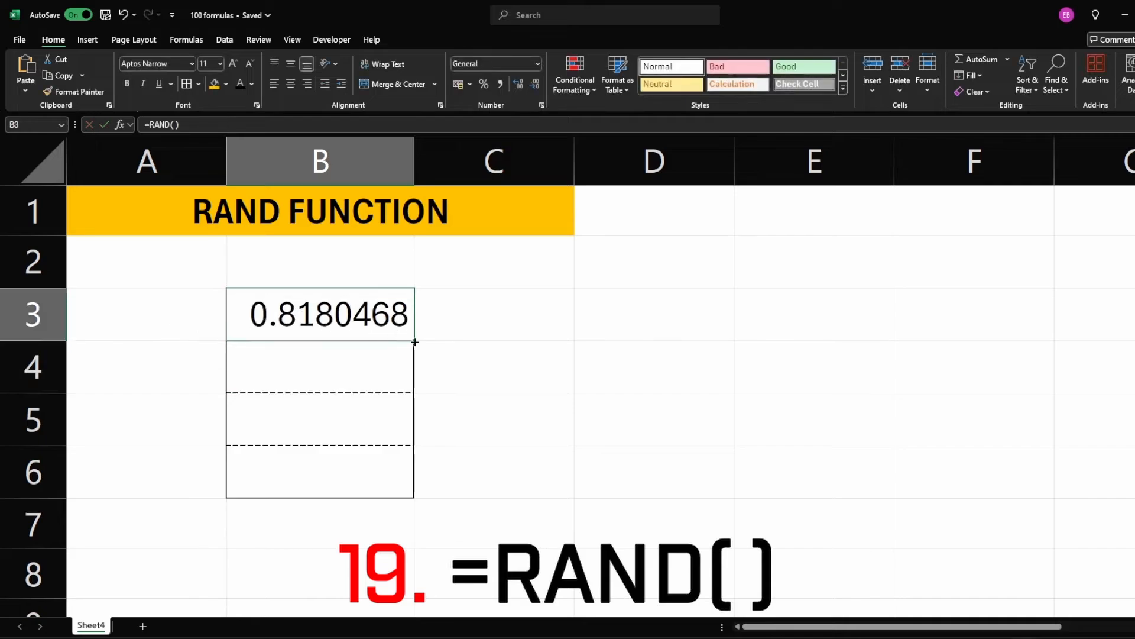
drag(415, 342, 404, 485)
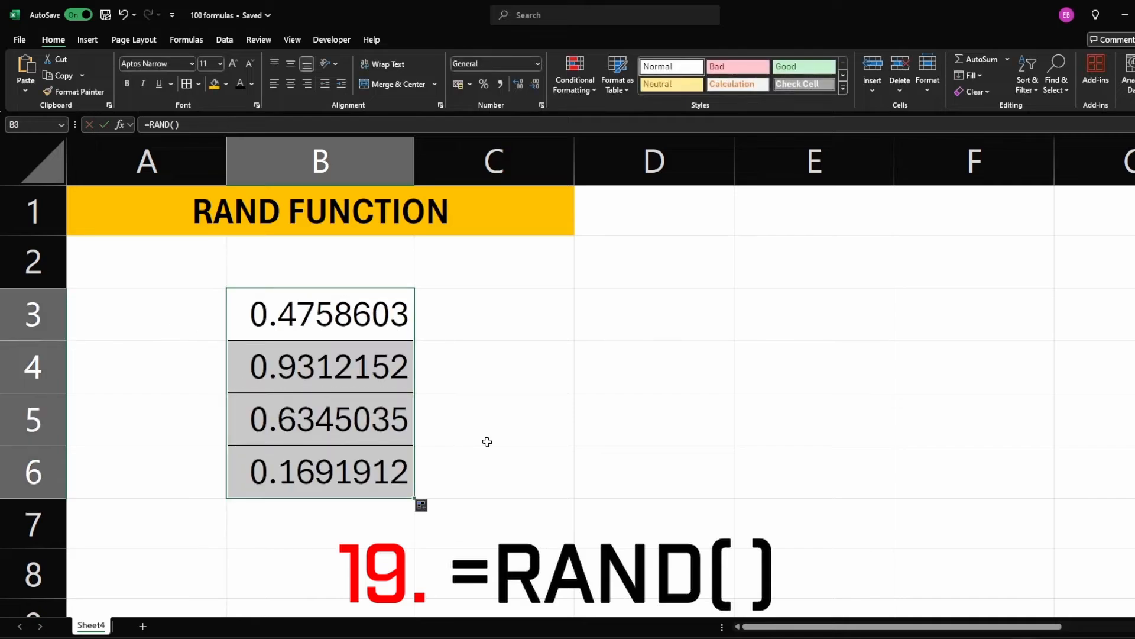
Step: Copy the range B3:B6 and recalculate the worksheet repeatedly to refresh its random numbers
key(ctrl+c)
click(465, 418)
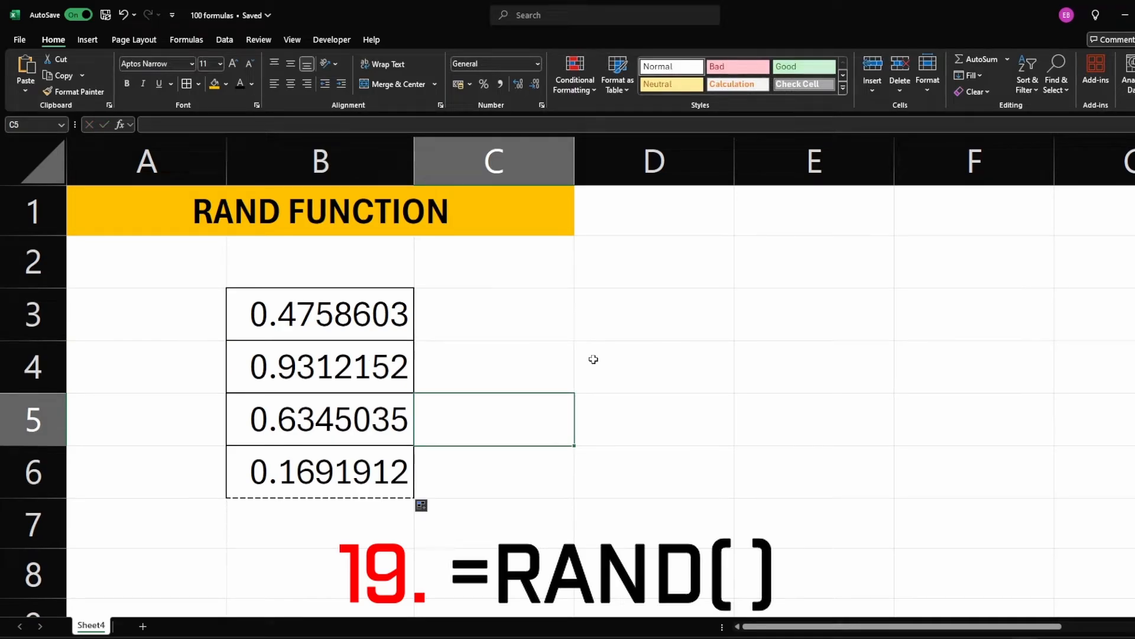
key(F9)
key(F9)
key(F9)
click(494, 371)
key(F9)
key(F9)
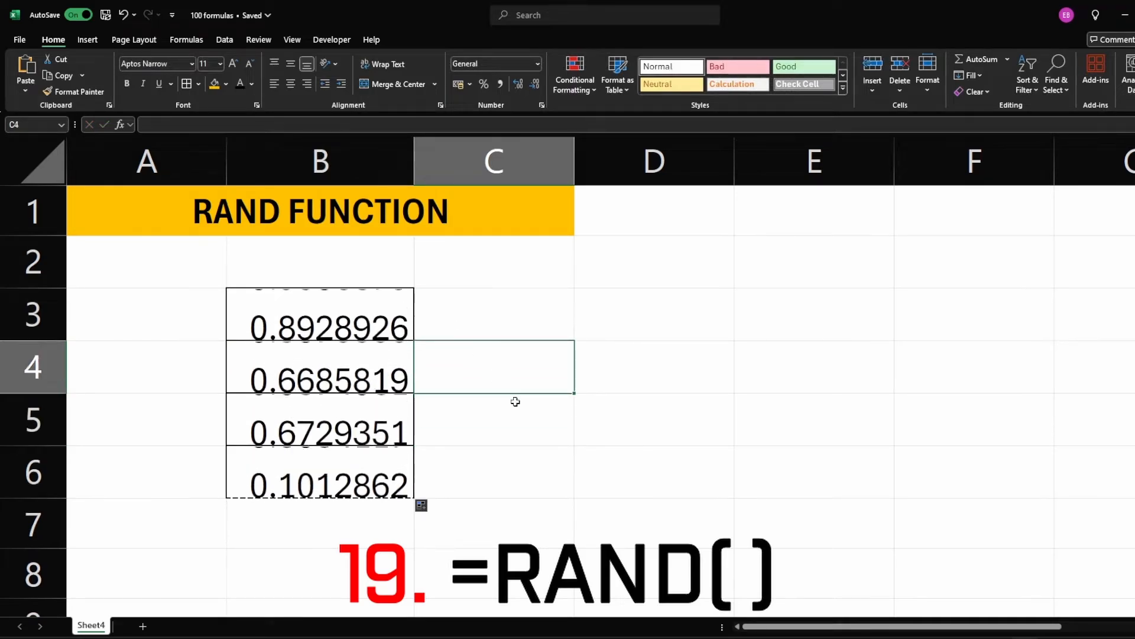
key(F9)
key(F9)
key(F9)
key(F9)
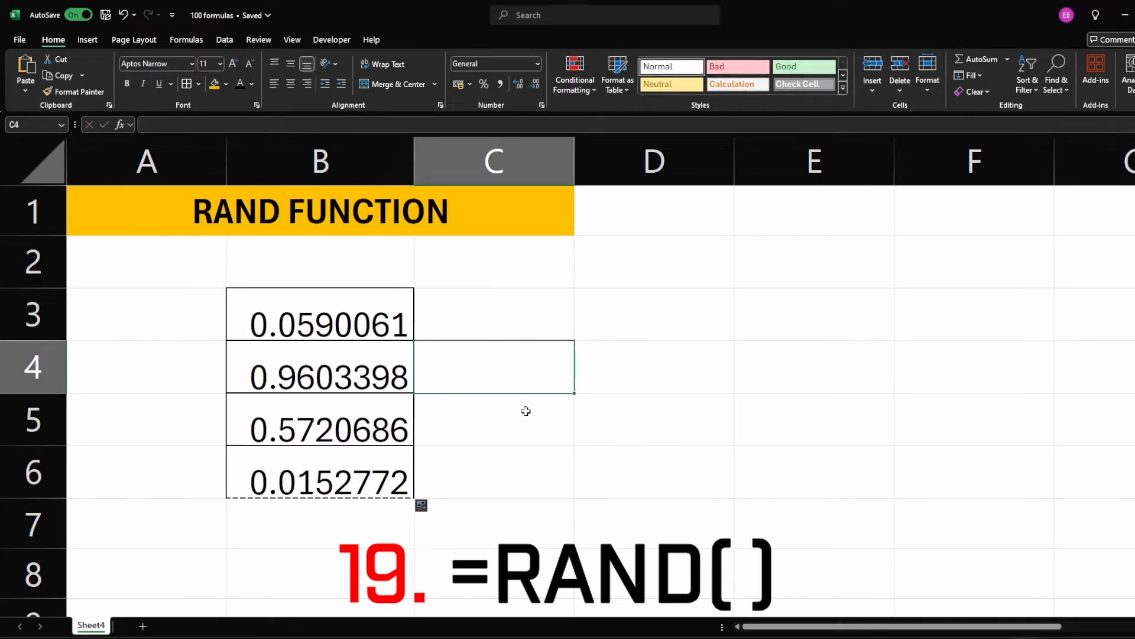
click(539, 451)
key(F9)
key(F9)
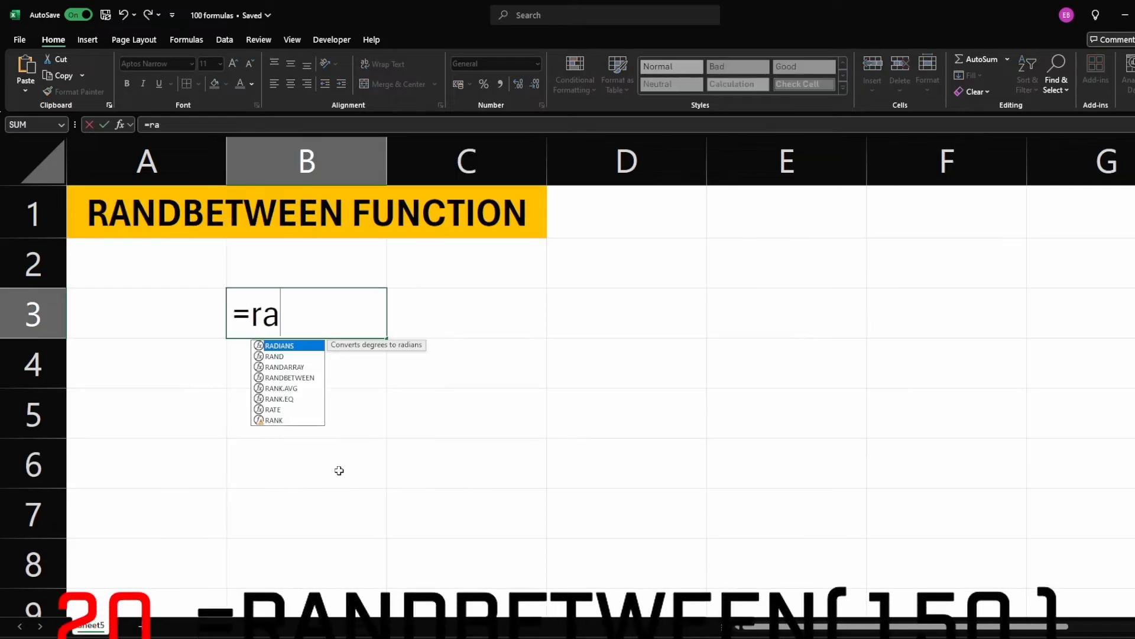
Step: Enter =RANDBETWEEN(1,50) in B3 and fill the formula down to B7
text(ndb)
key(Tab)
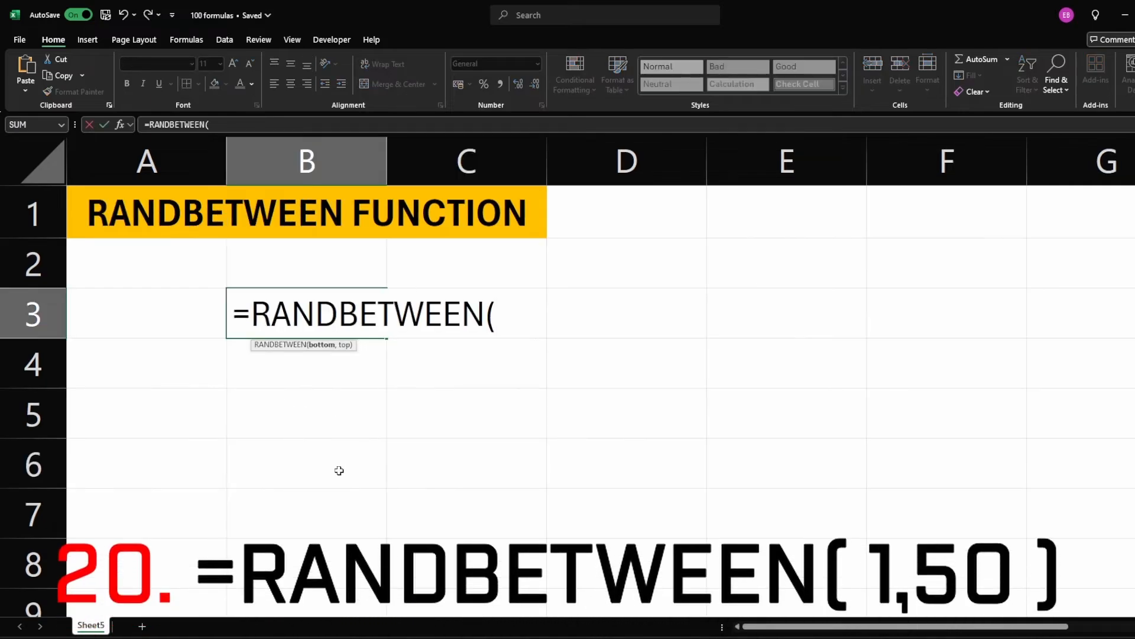
text(1,50))
key(Return)
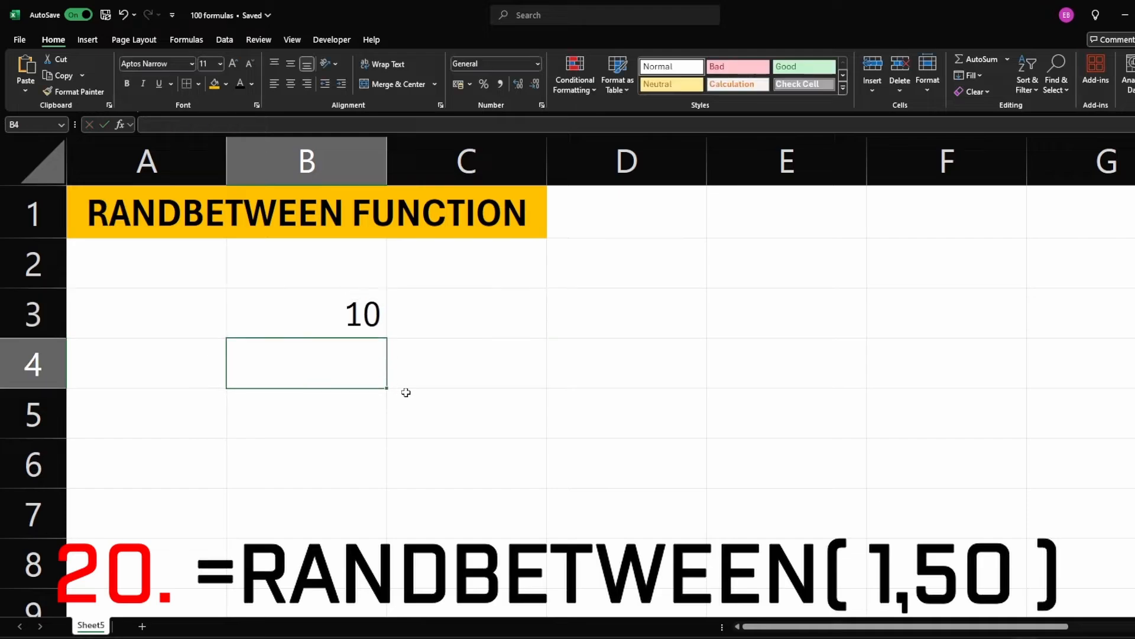
click(349, 325)
drag(387, 336, 385, 535)
click(478, 441)
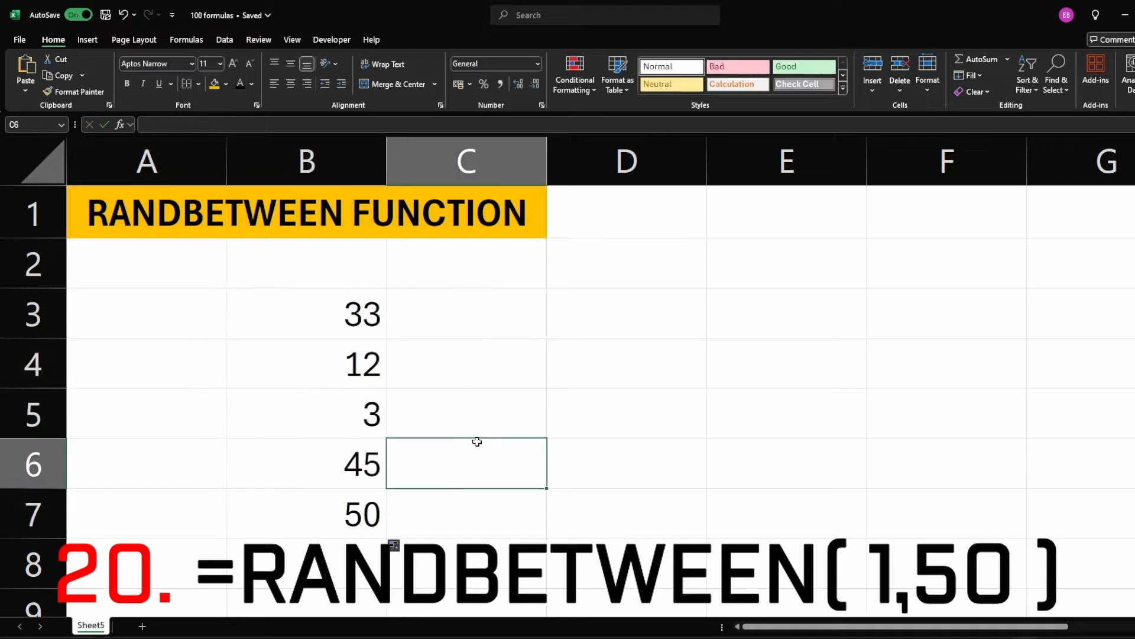
Step: Inspect the copied RANDBETWEEN formulas in column B and recalculate the worksheet
click(348, 384)
click(352, 513)
click(347, 327)
click(356, 408)
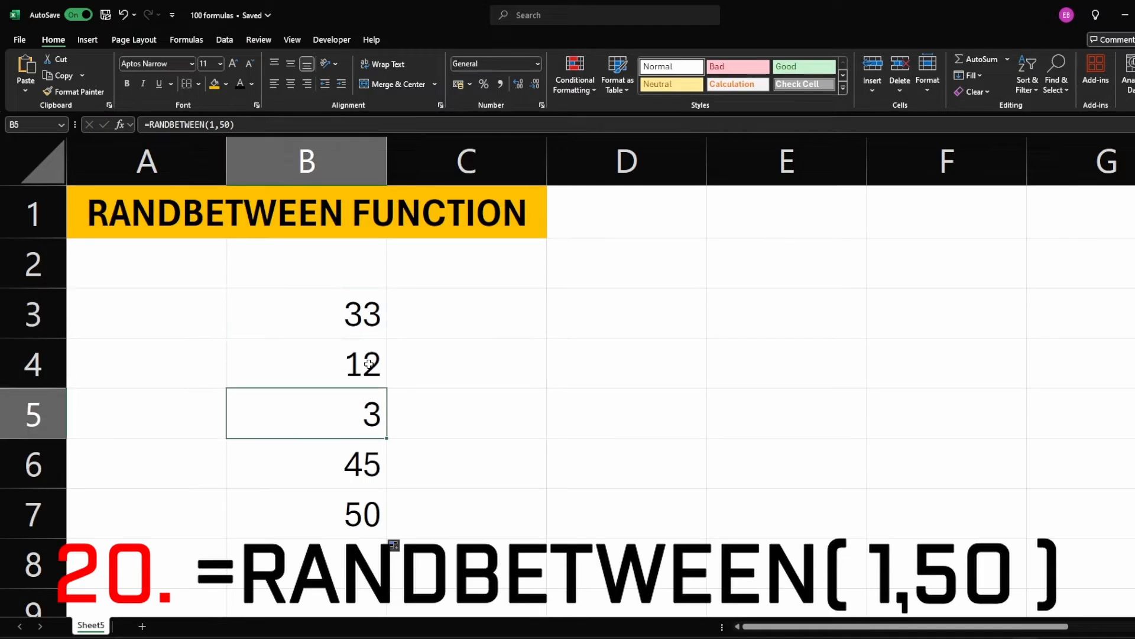
key(F9)
click(524, 446)
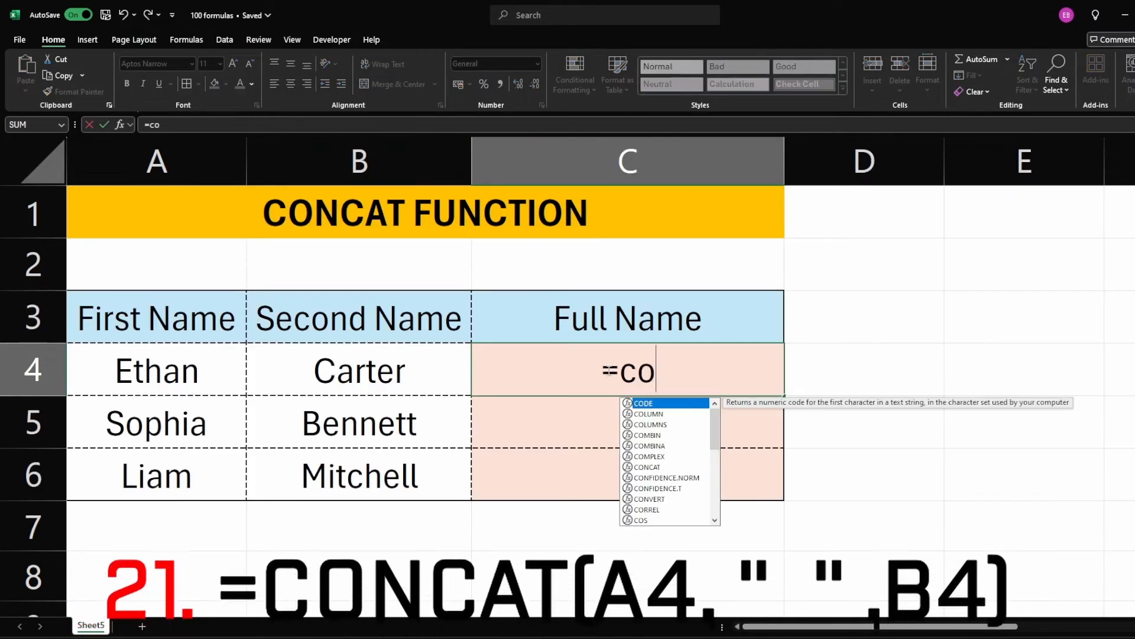
Step: Enter =CONCAT(A4,B4) in C4 to join the first and second name
text(n)
key(Tab)
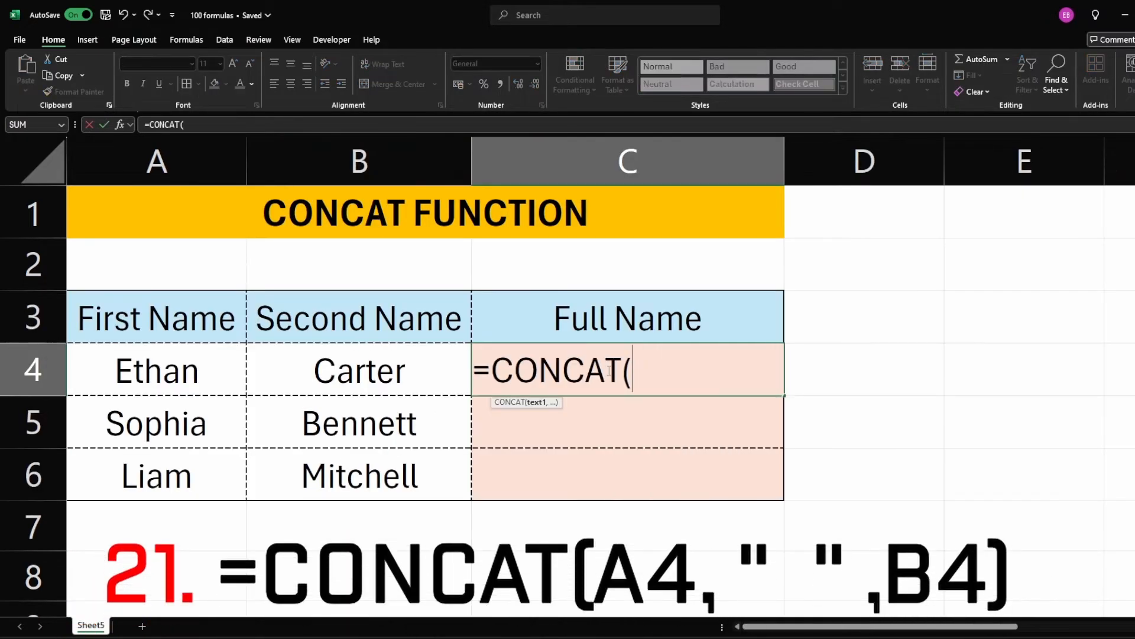
click(187, 375)
text(,)
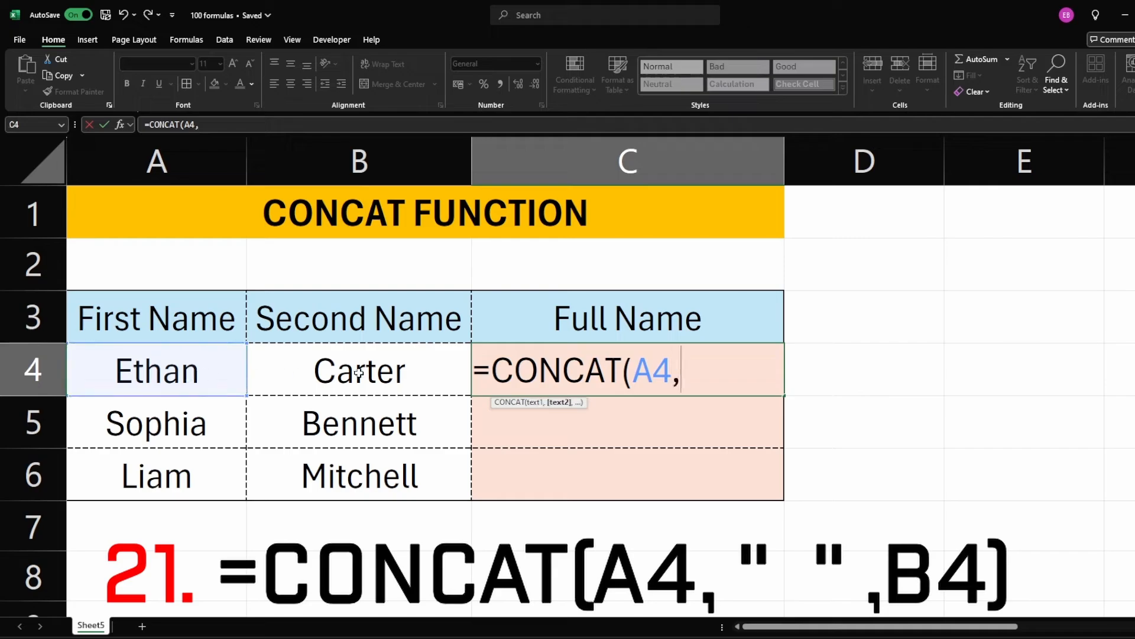
click(374, 387)
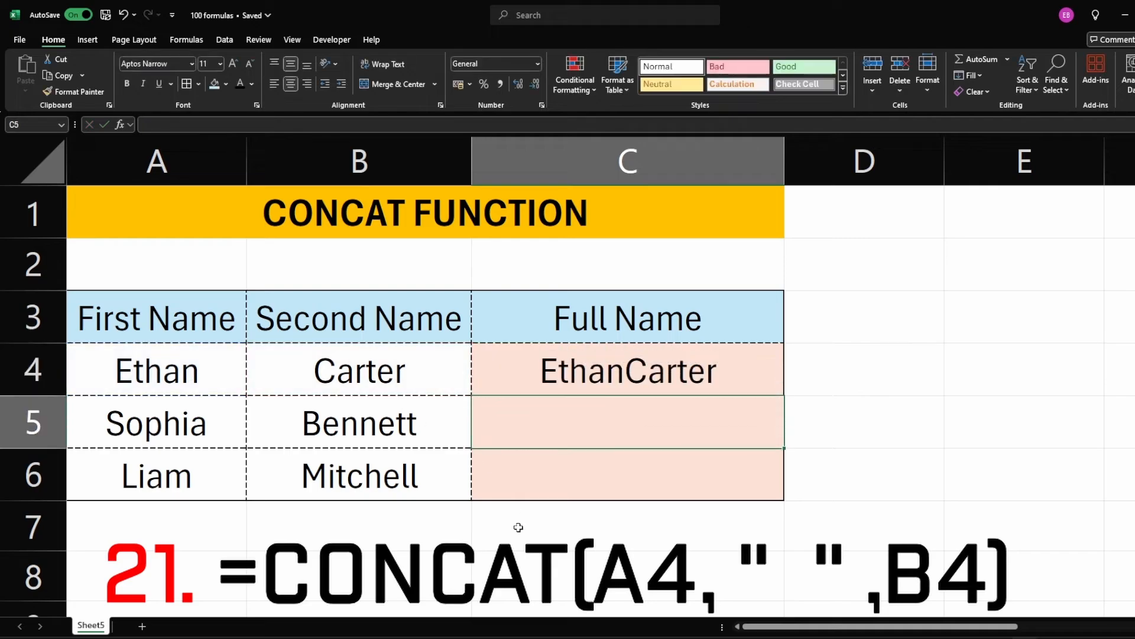
Step: Change the formula in C4 to =CONCAT(A4," ",B4) and fill it down to C6
double_click(620, 390)
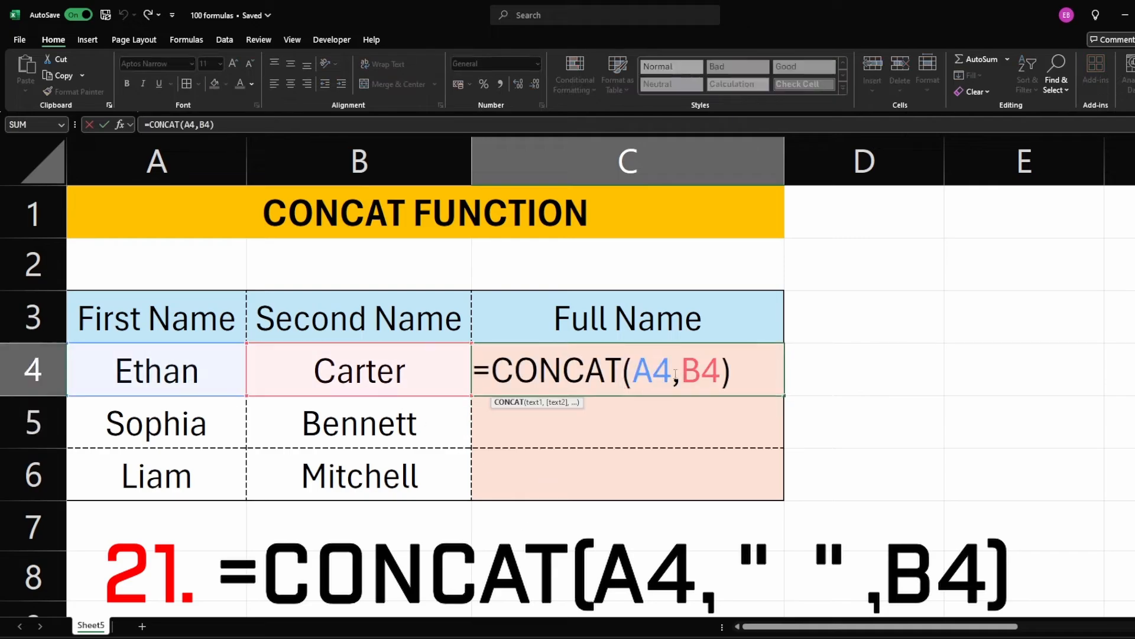
click(677, 373)
text(")
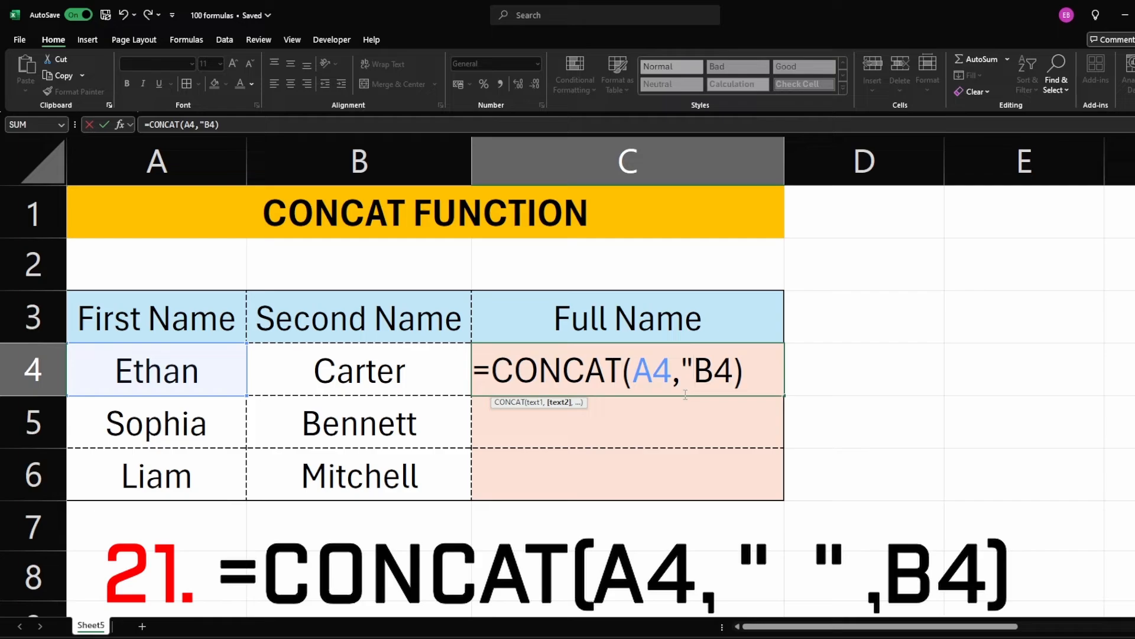
text(",)
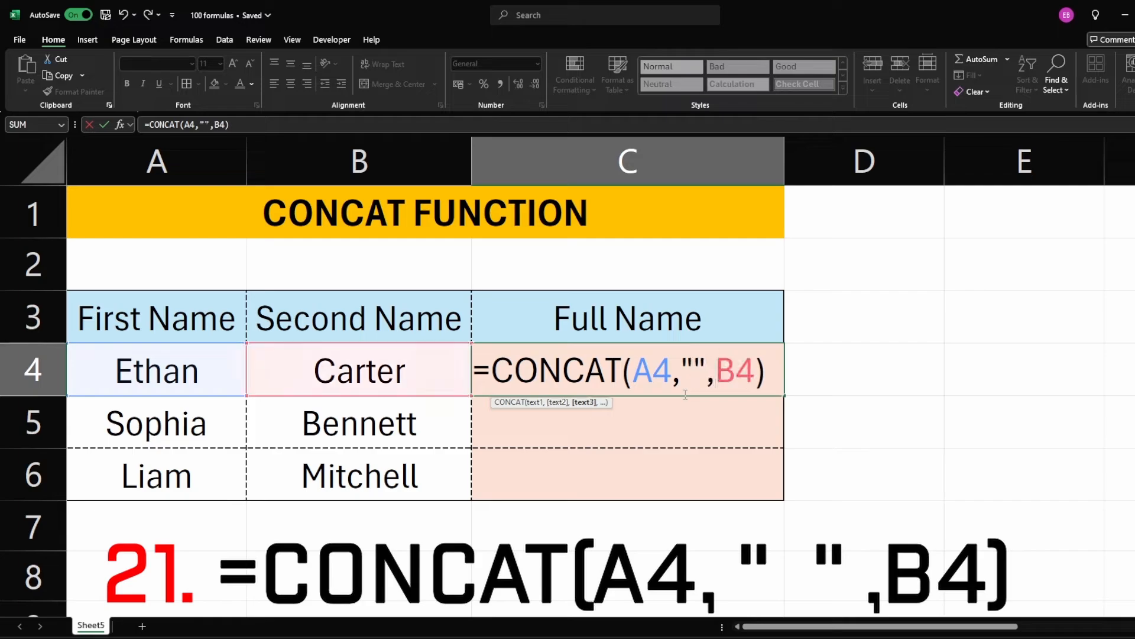
key(Left)
key(Left)
key(Return)
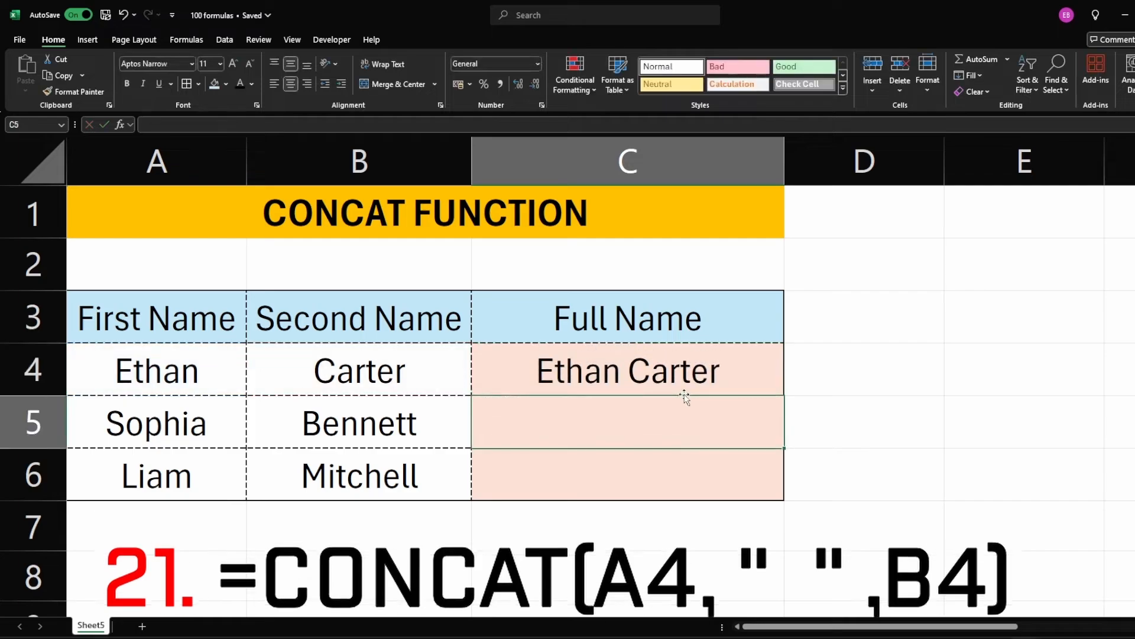
click(763, 385)
double_click(784, 397)
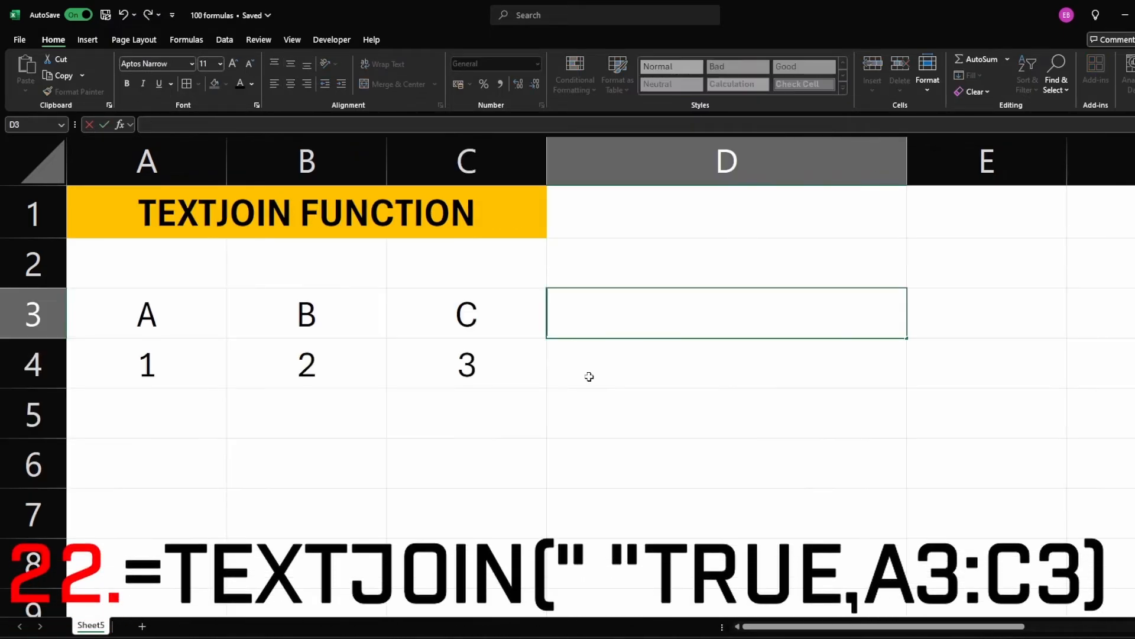
Step: Enter =TEXTJOIN(" ",TRUE,A3:C3) in D3 to join the three letters with spaces
text(=)
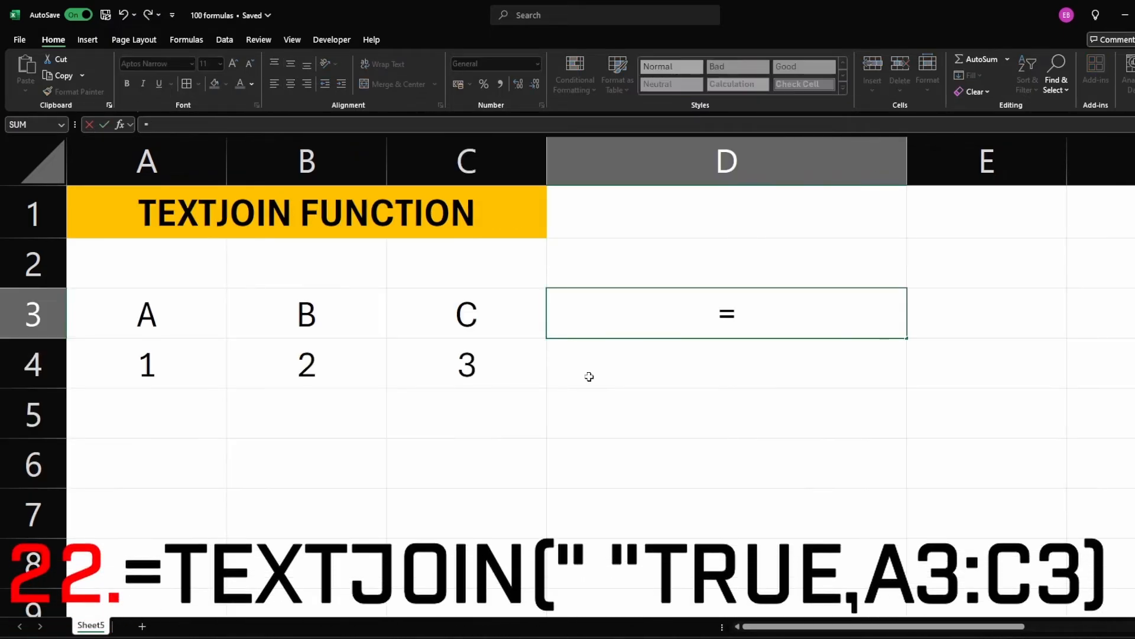
text(textjo)
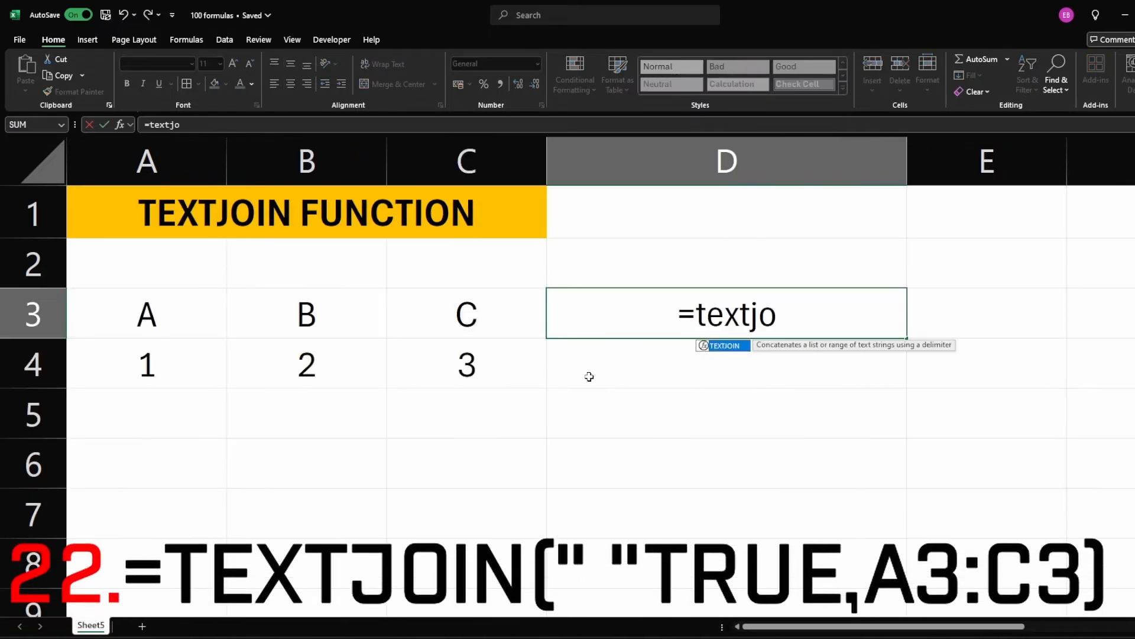
key(Tab)
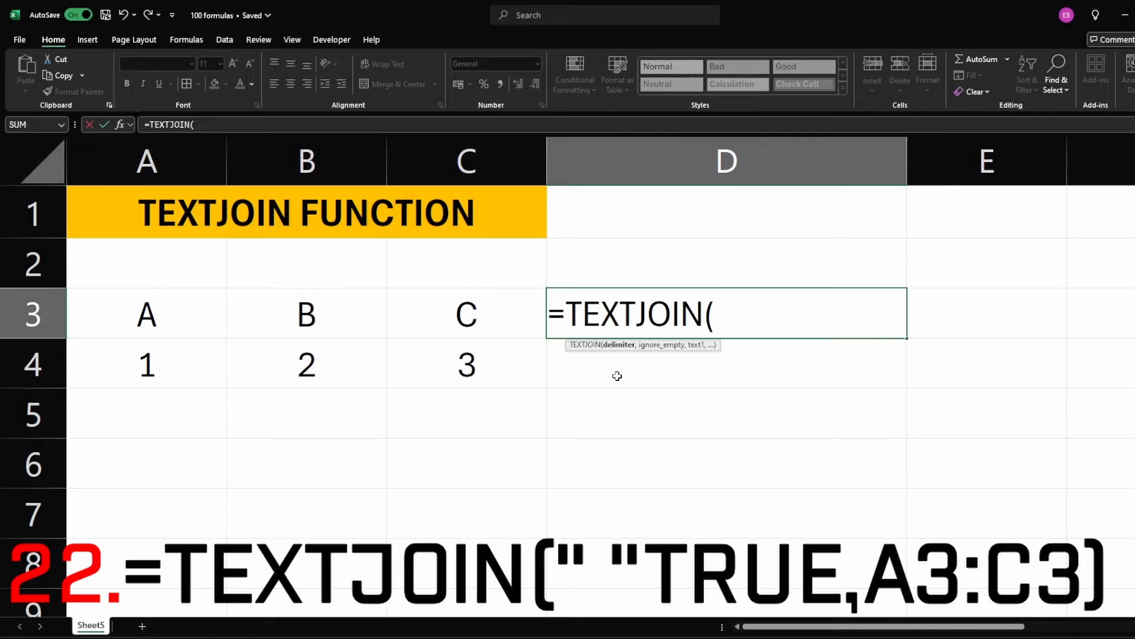
text(" ",)
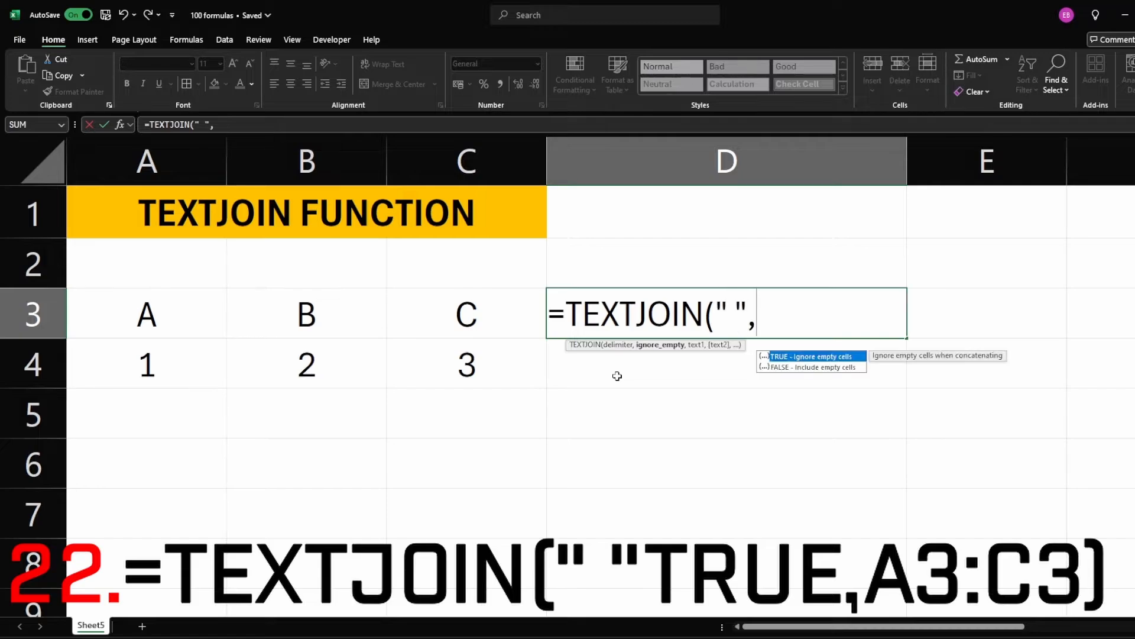
text(tr)
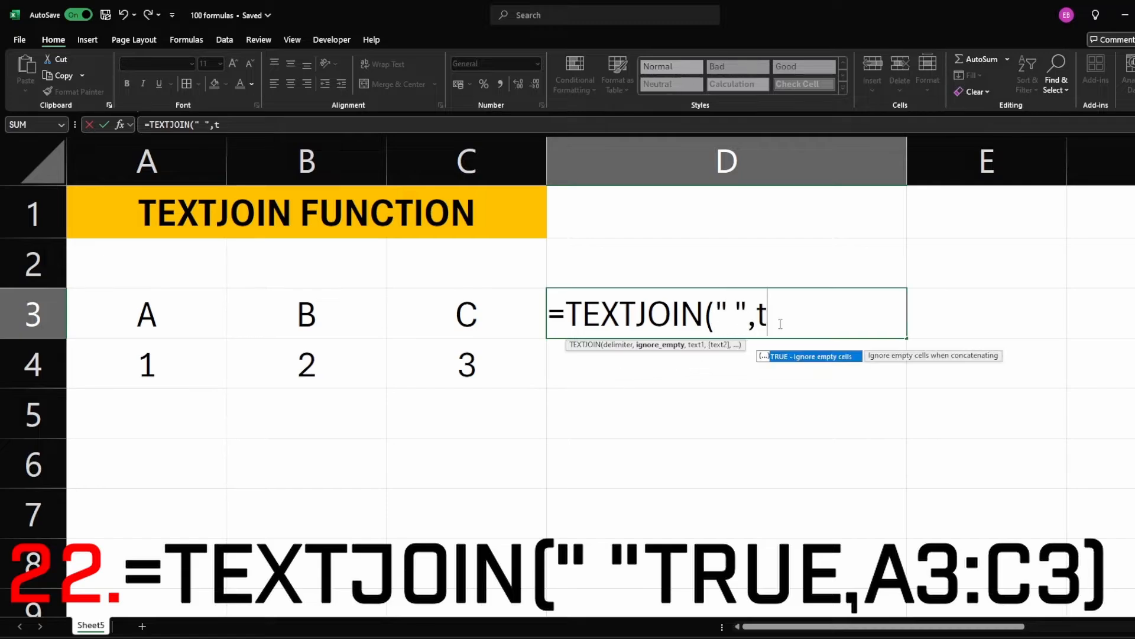
key(Tab)
text(,)
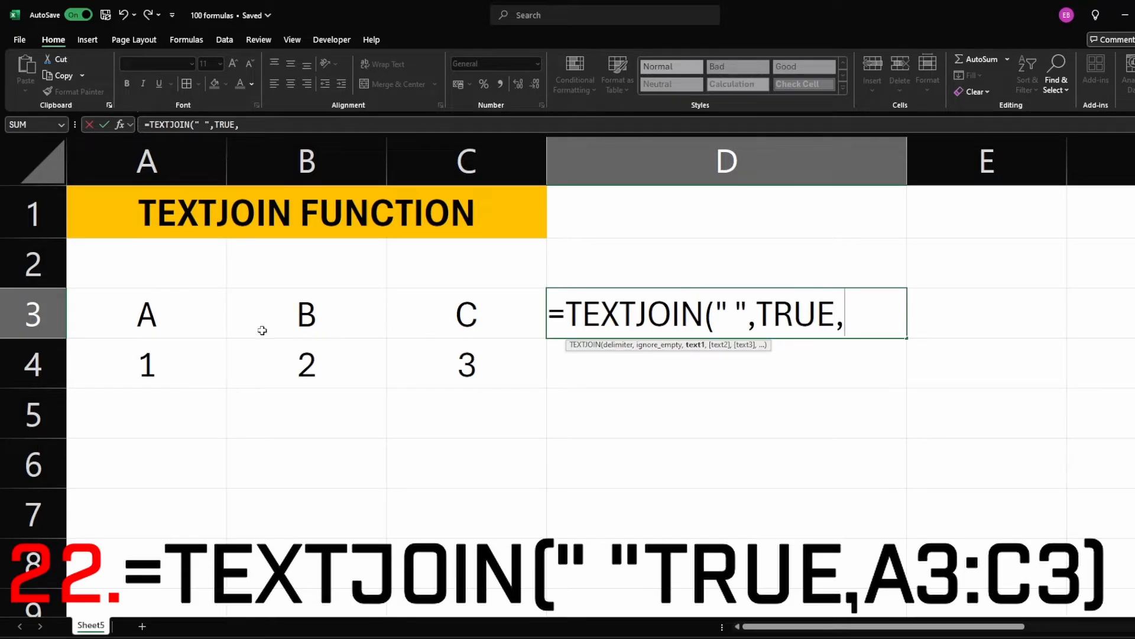
drag(147, 314, 467, 315)
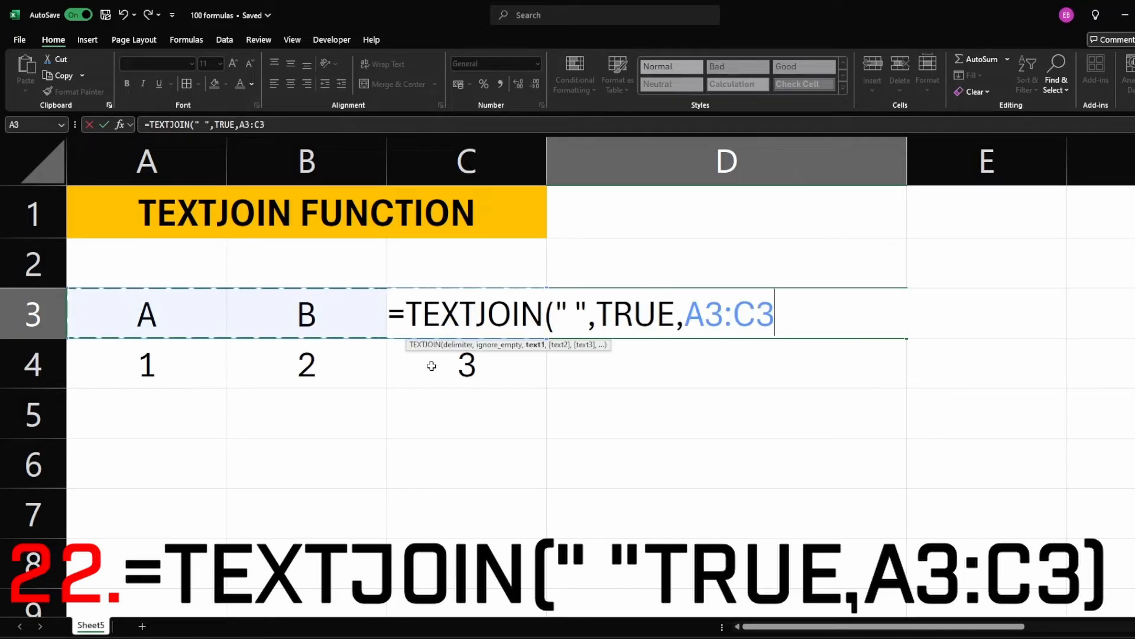
key(Return)
Step: Change the delimiter of the TEXTJOIN formula in D3 to "/" and select the cell again
double_click(657, 324)
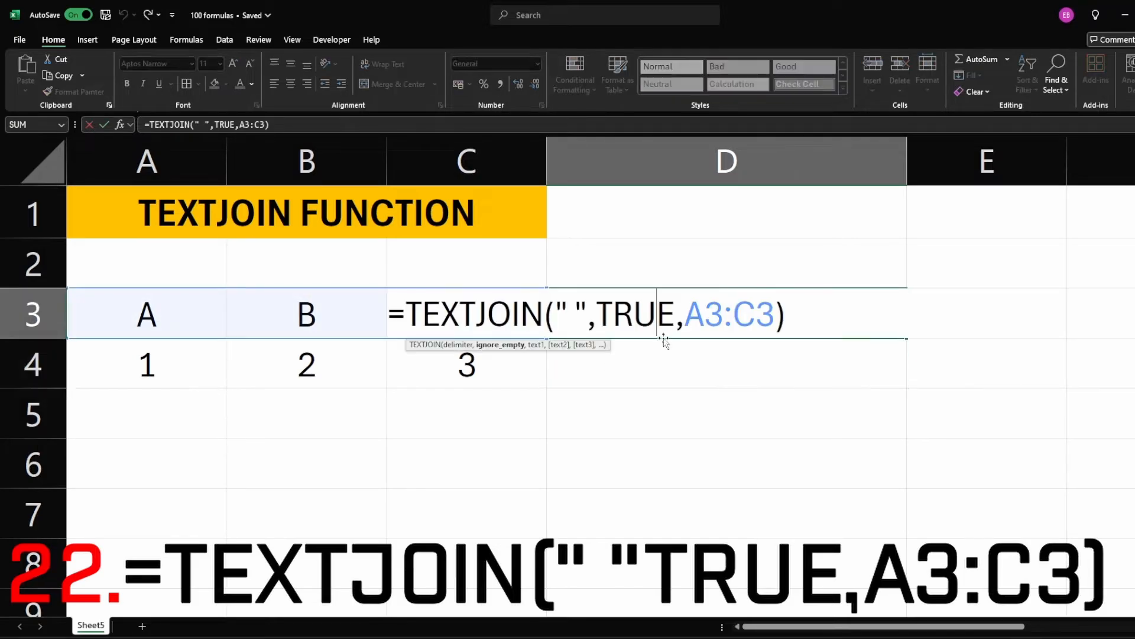
click(573, 317)
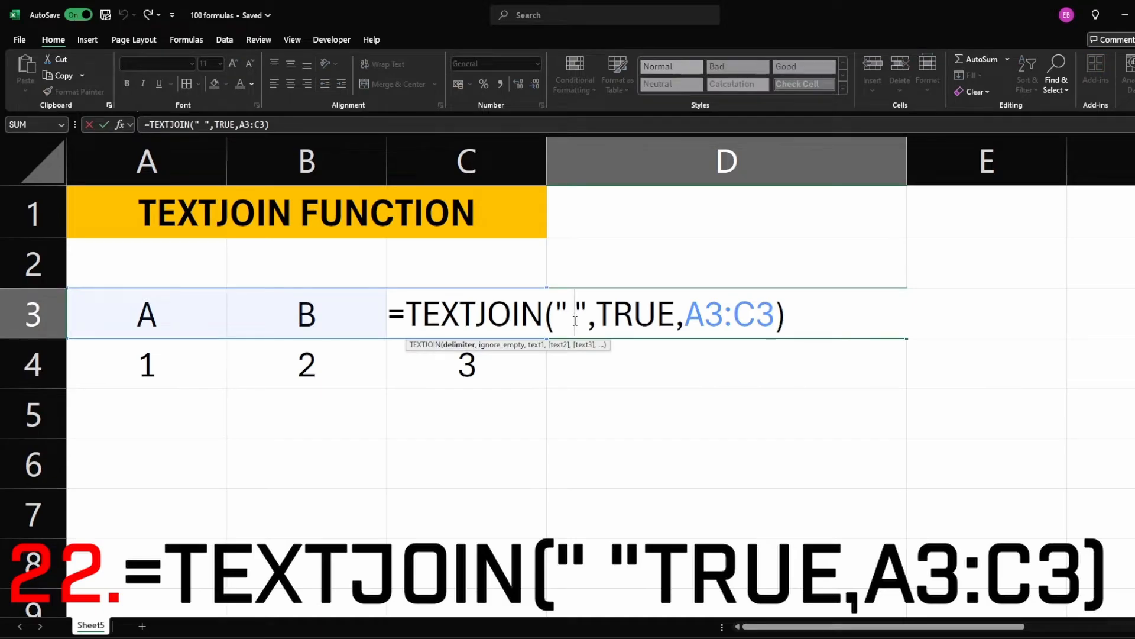
text(/)
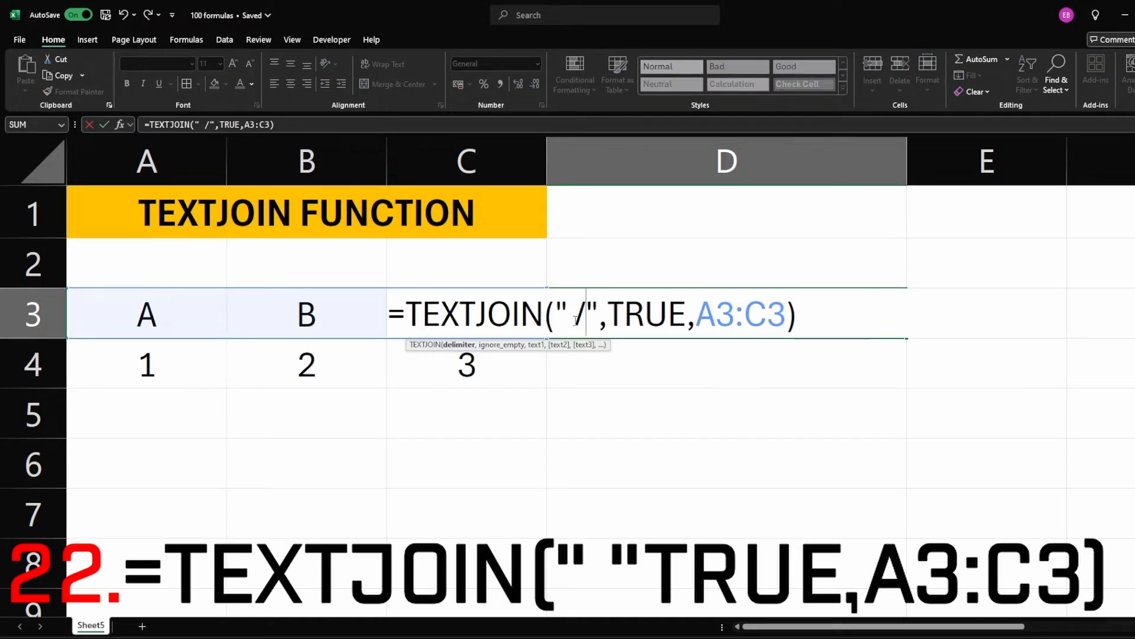
click(575, 320)
key(BackSpace)
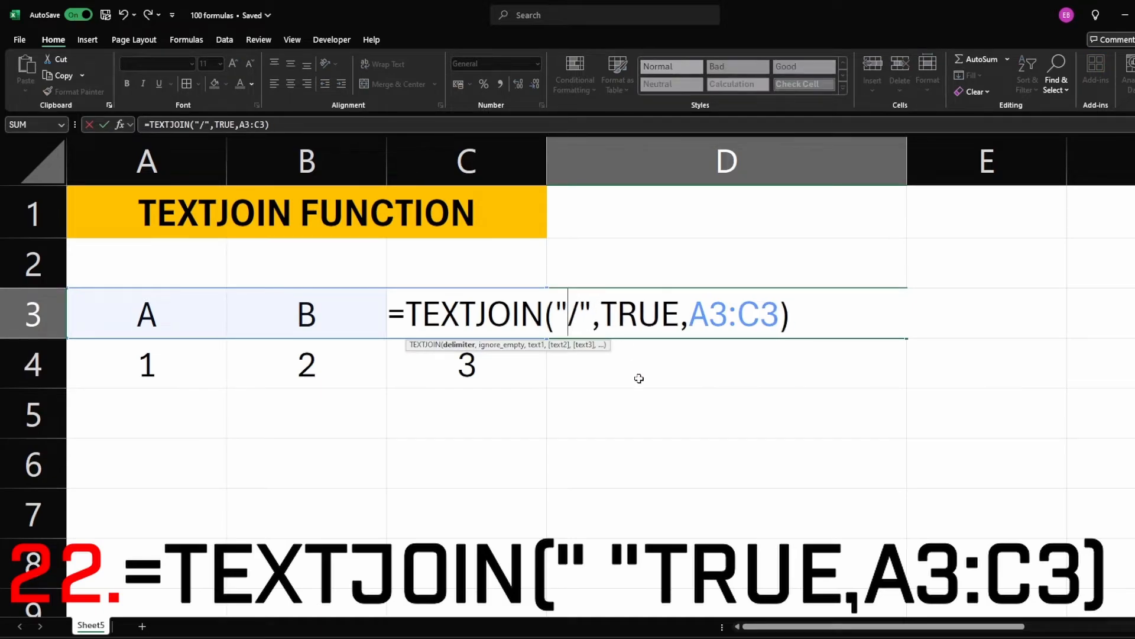
key(Return)
click(736, 332)
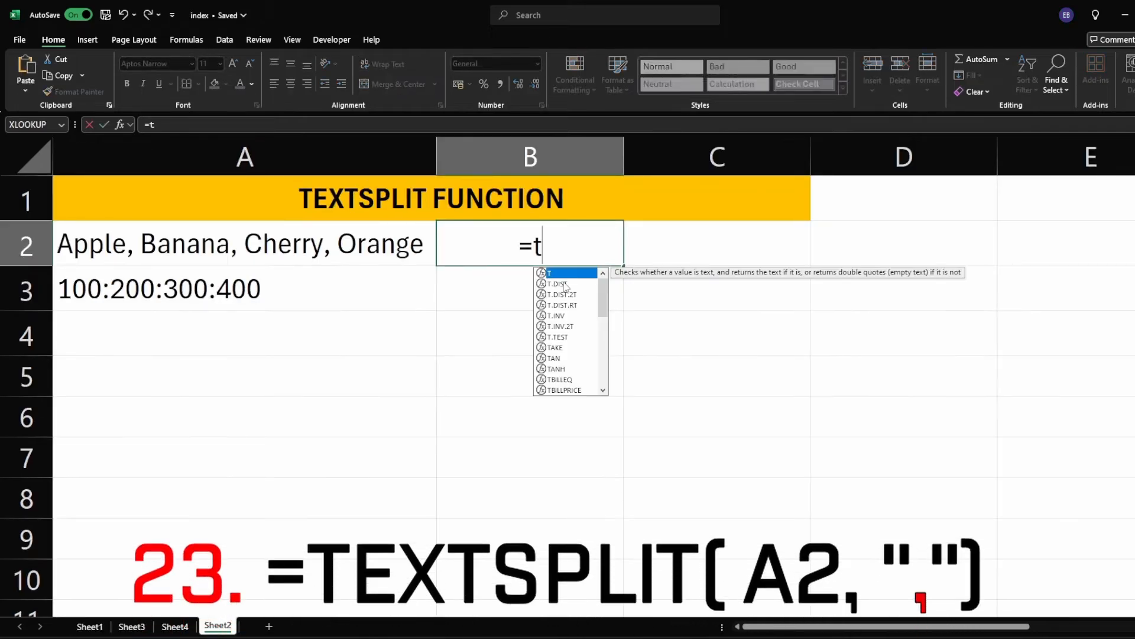
Step: Enter =TEXTSPLIT(A2, ",") in B2 to split the fruit list into separate columns at each comma
text(extspl)
key(Tab)
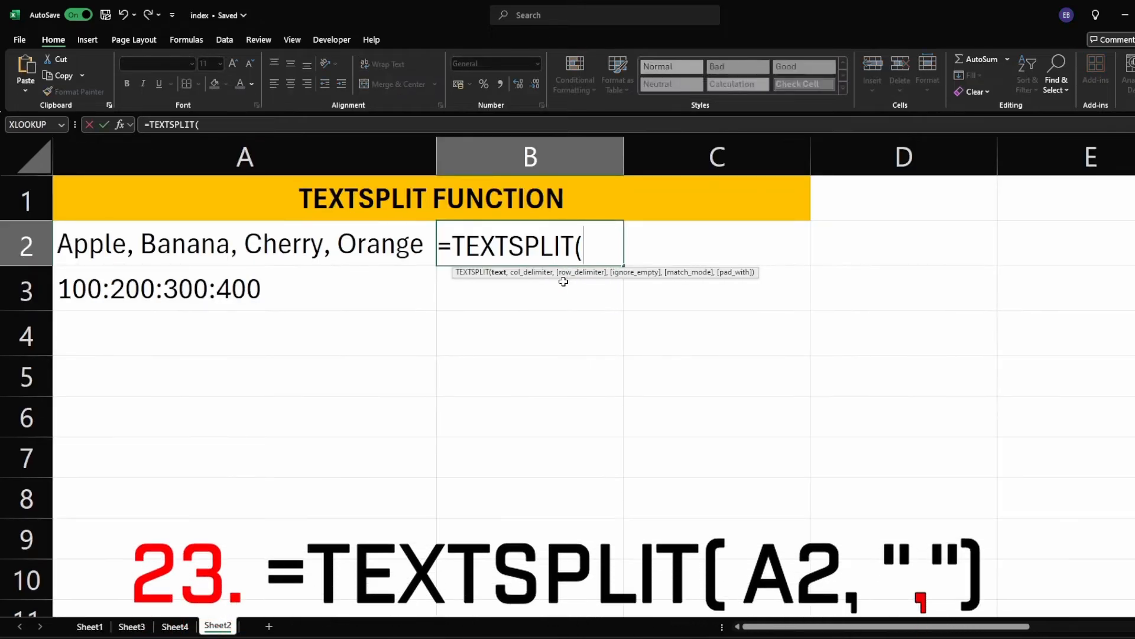
click(378, 244)
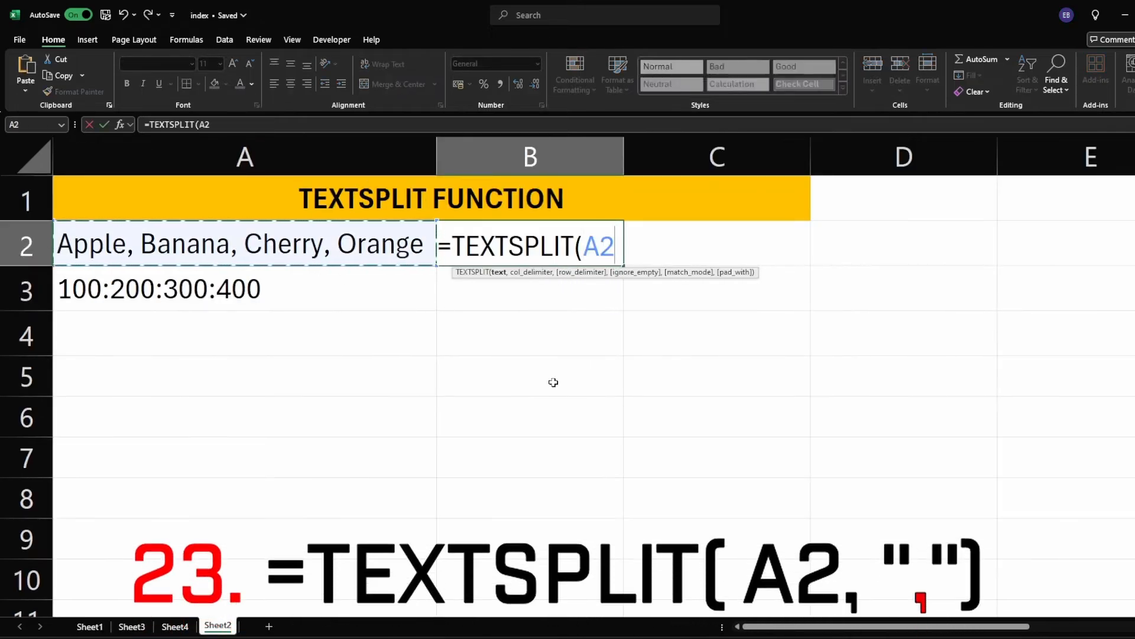
text(, ",)
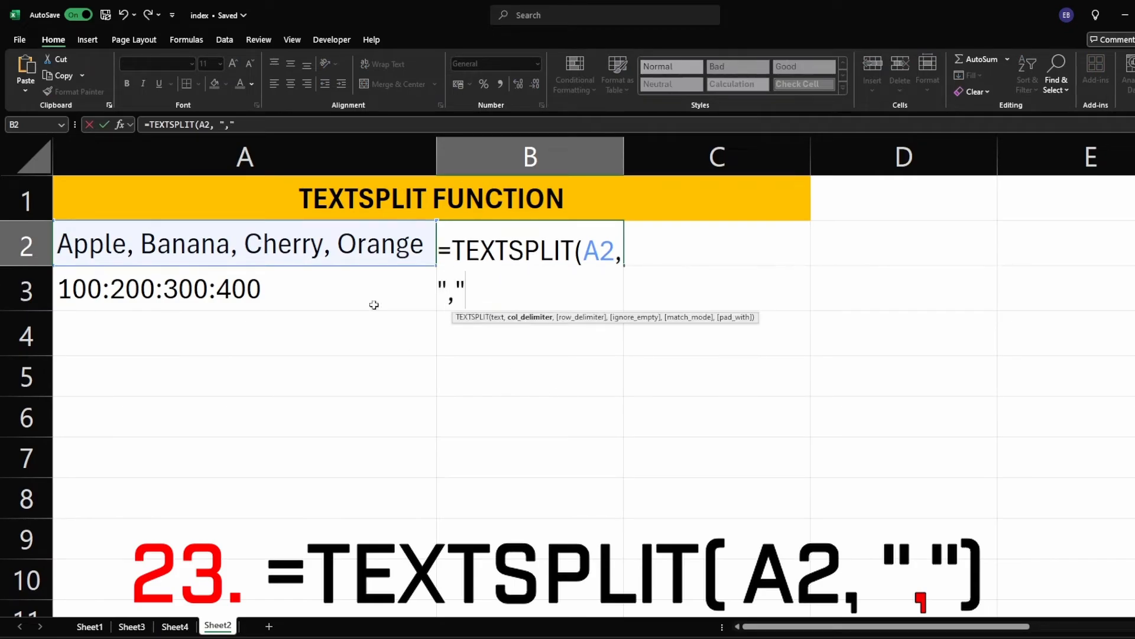
key(Return)
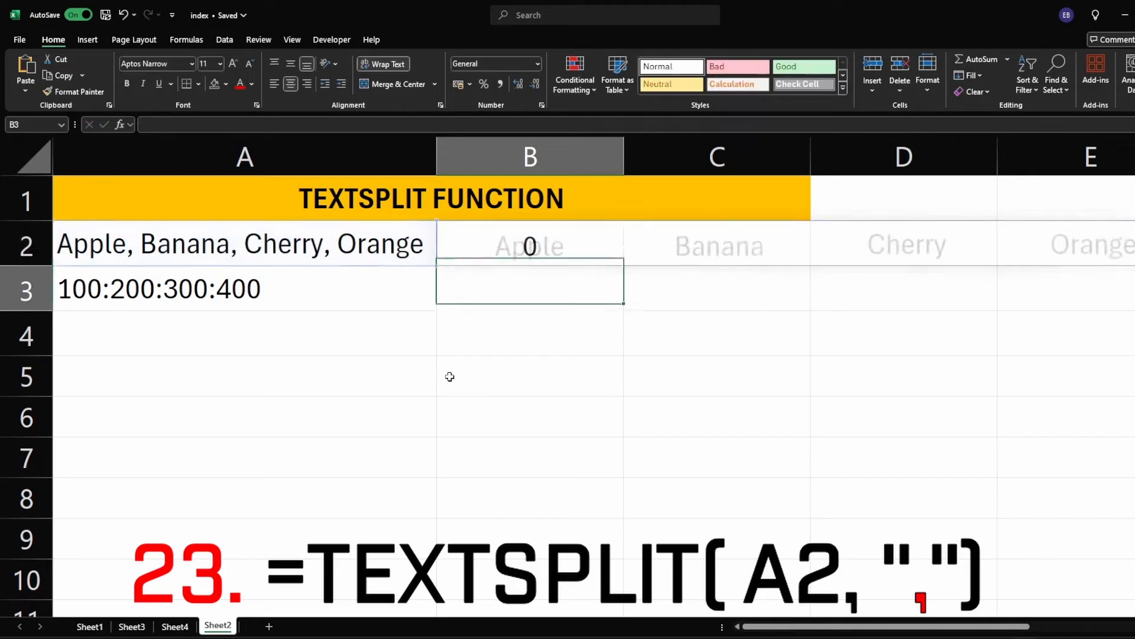
Step: Enter =TEXTSPLIT(A3,":") in B3 to split the numbers into separate columns at each colon
text(=TEXTSPLIT()
click(258, 306)
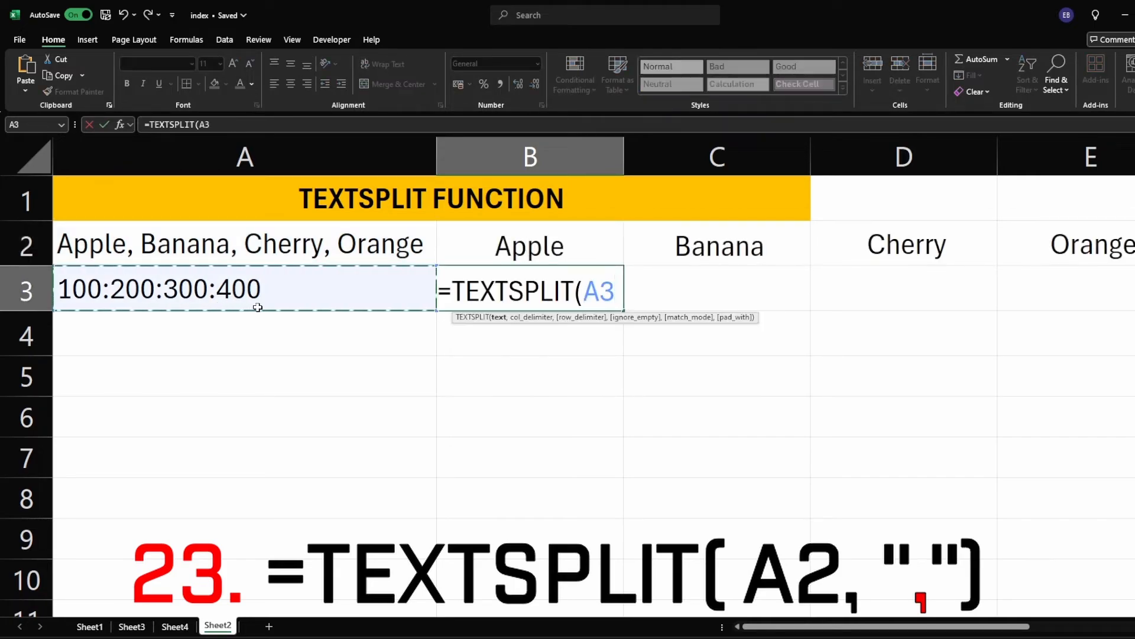
text(, ")
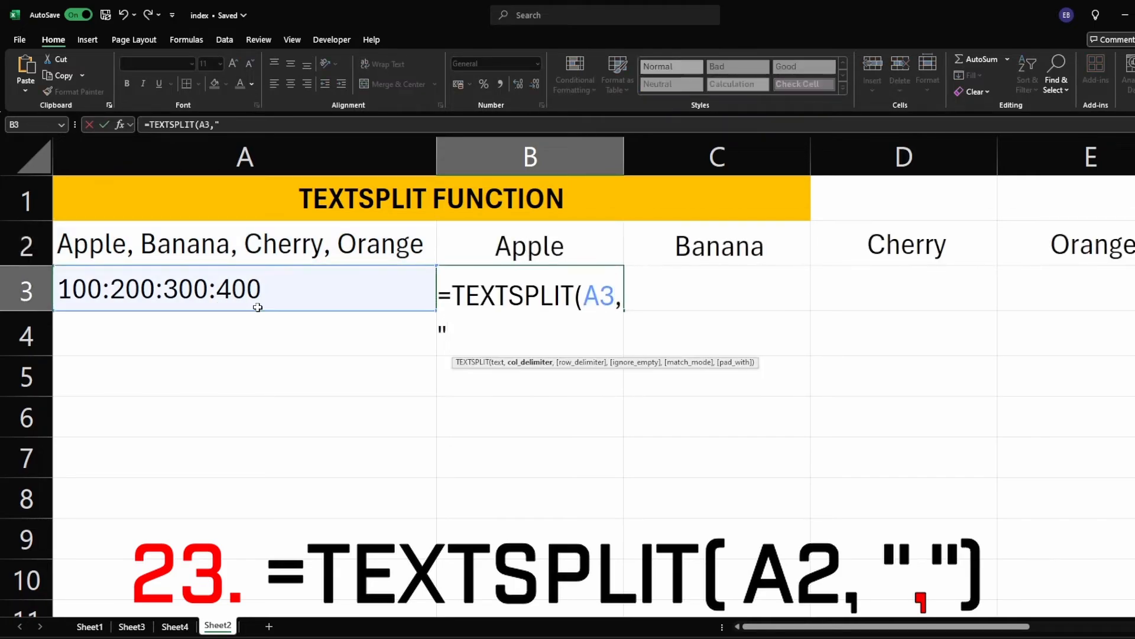
text(:")
key(Return)
double_click(557, 281)
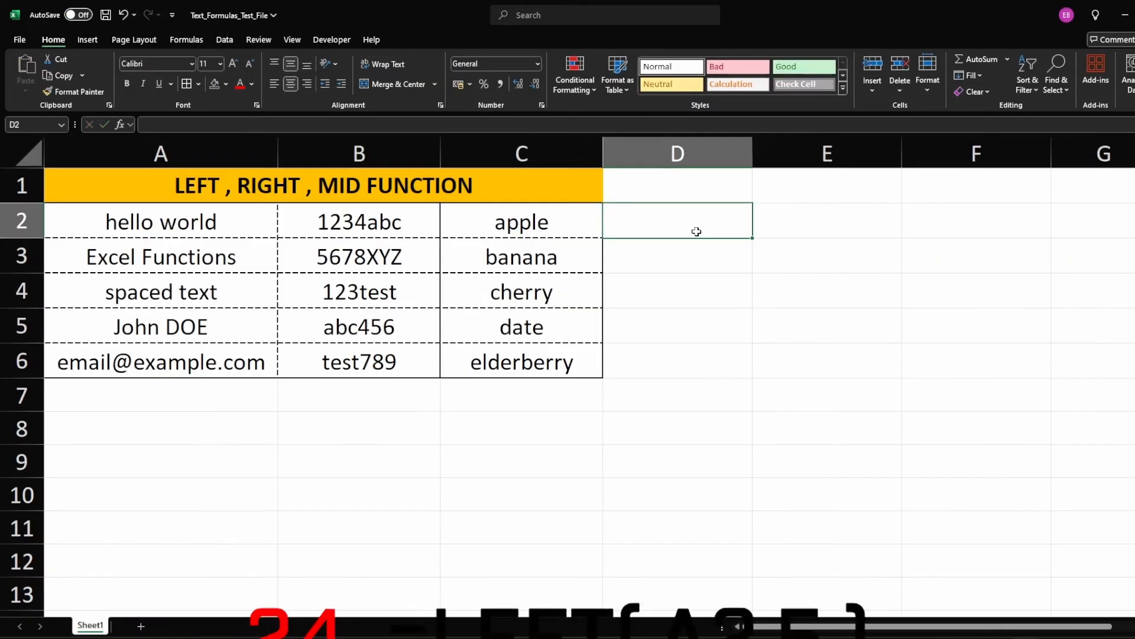
Step: Enter =LEFT(A2,5) in D2 to extract the first five characters of A2
text(=le)
key(Tab)
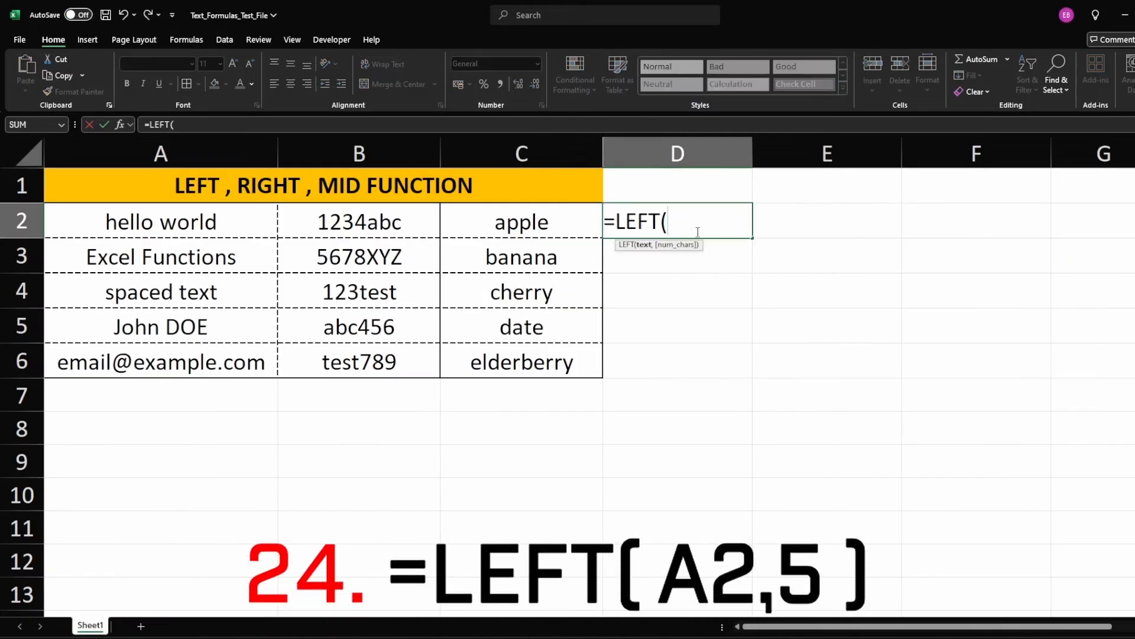
click(217, 224)
text(,5)
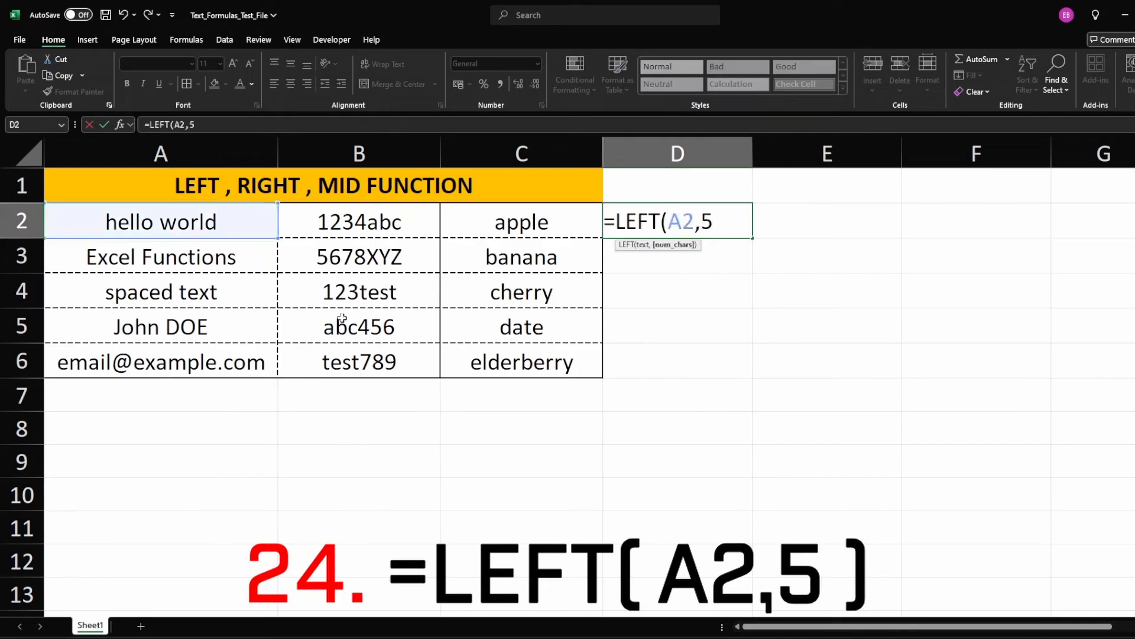
key(Return)
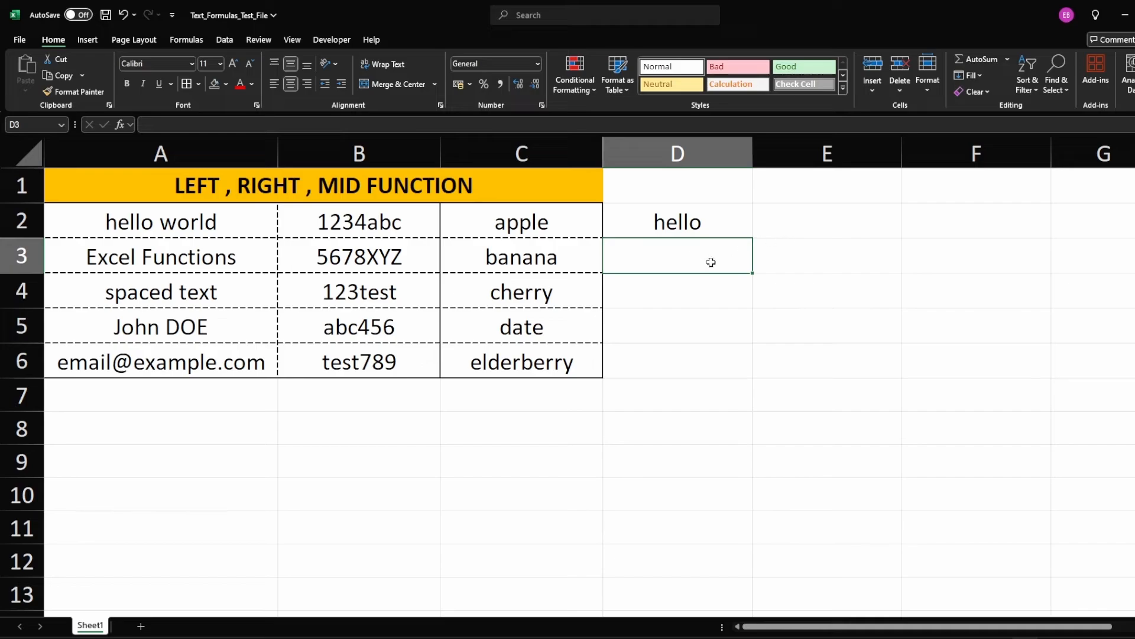
Step: Enter =RIGHT(B3,3) in D3 to extract the last three characters of B3, and compare it with the source cell
text(=rui)
key(BackSpace)
key(BackSpace)
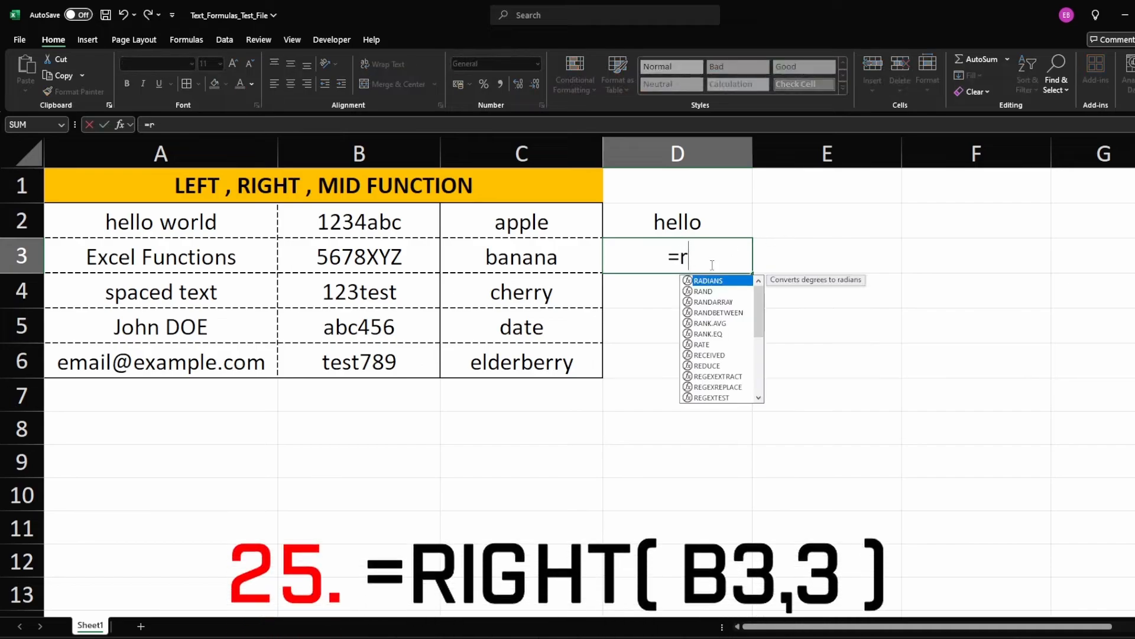
text(ig)
key(Tab)
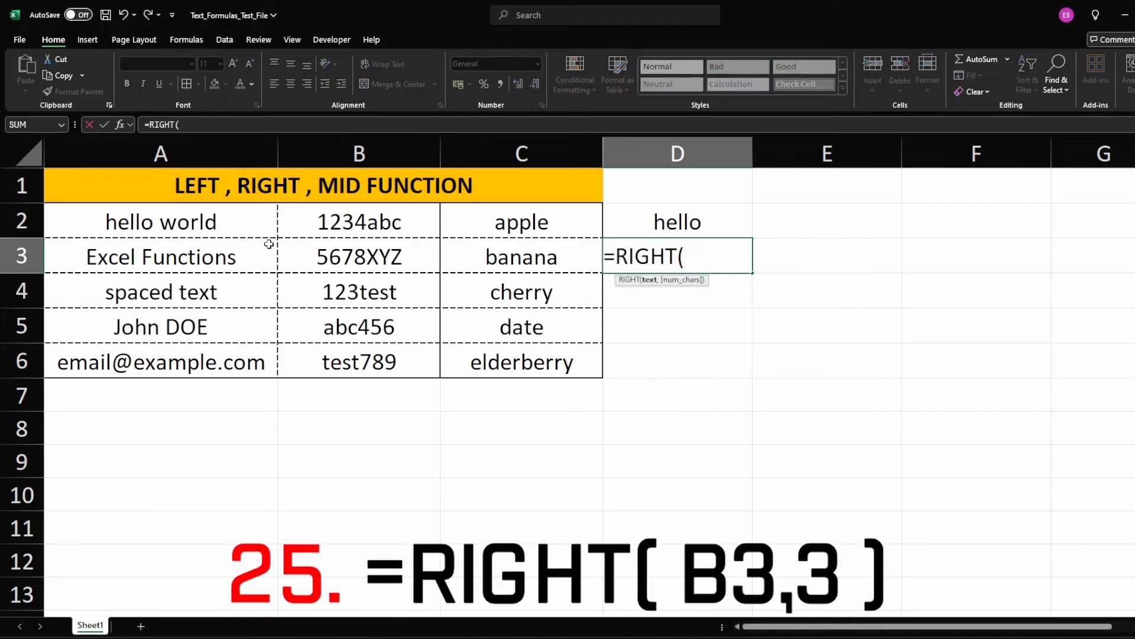
click(330, 262)
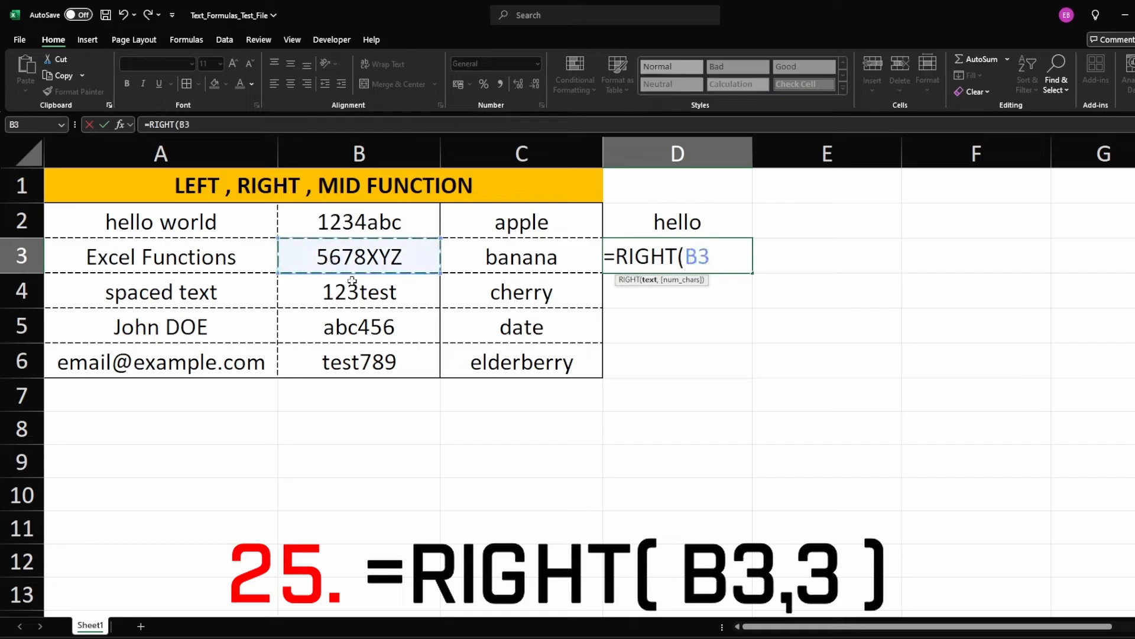
text(,3)
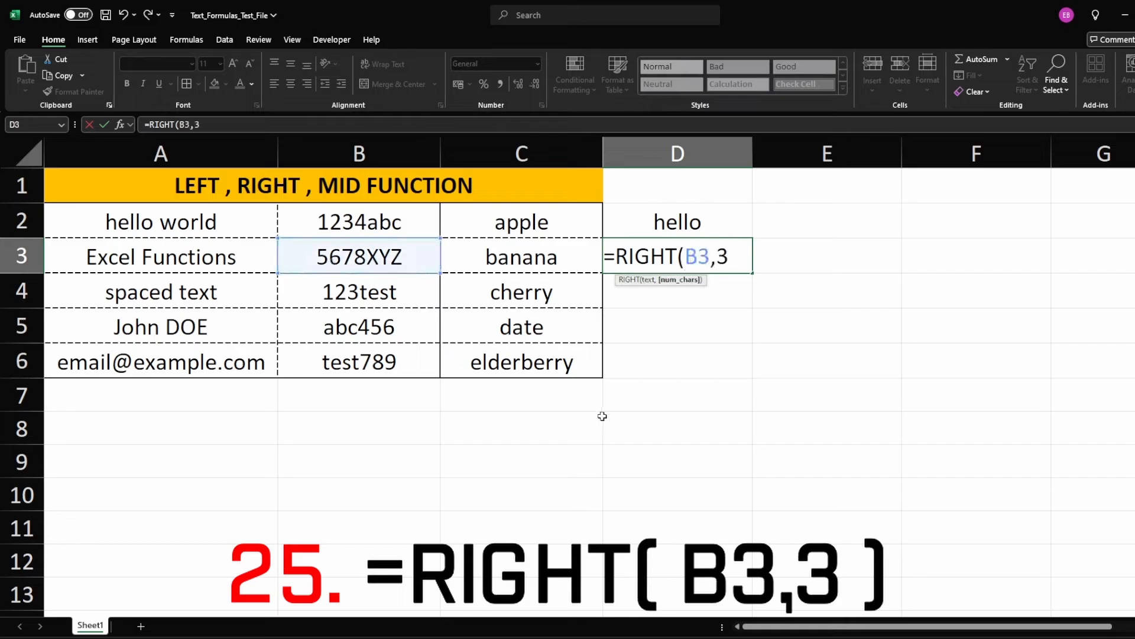
key(Return)
click(402, 263)
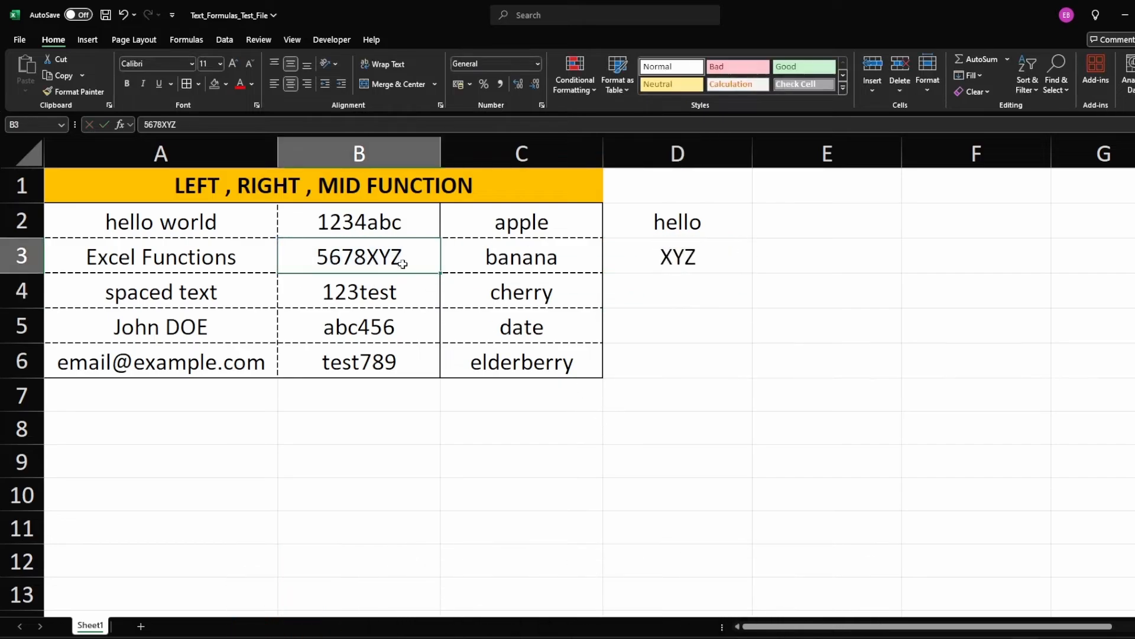
click(630, 256)
Step: Enter =MID(A3,6,9) in D4 to extract nine characters of A3 starting from the sixth
click(723, 300)
text(=mi)
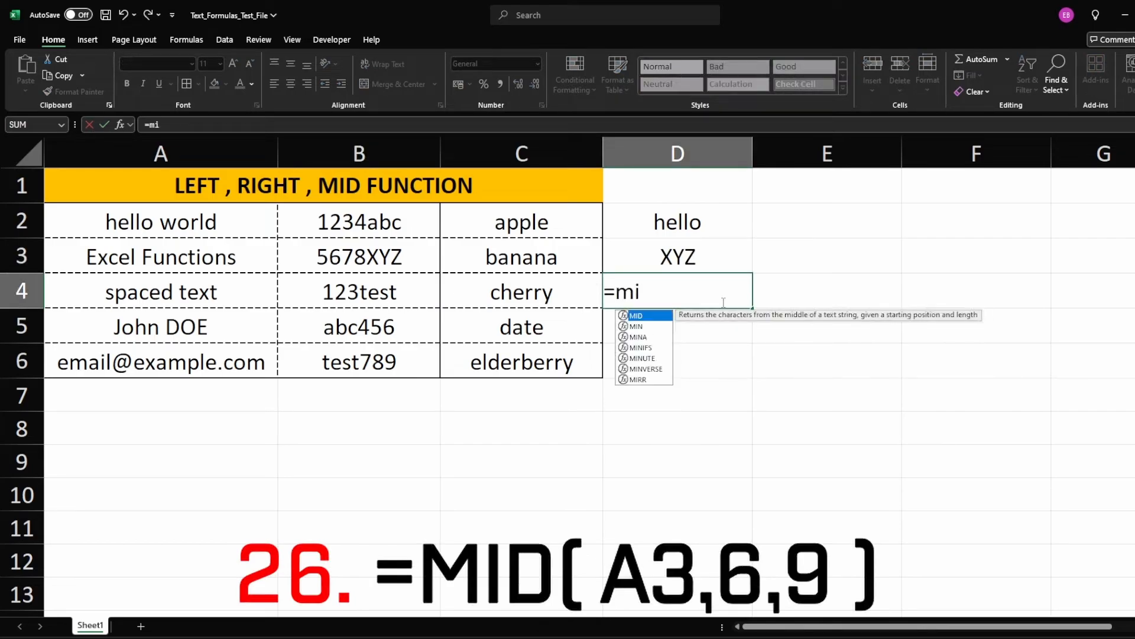
key(Tab)
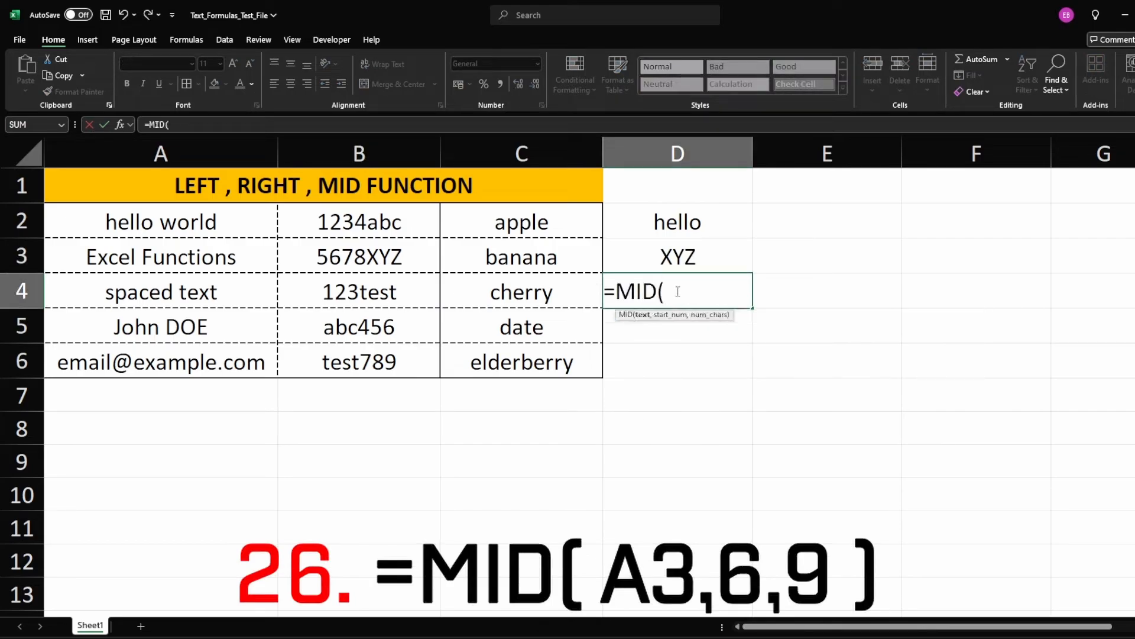
click(180, 260)
text(,)
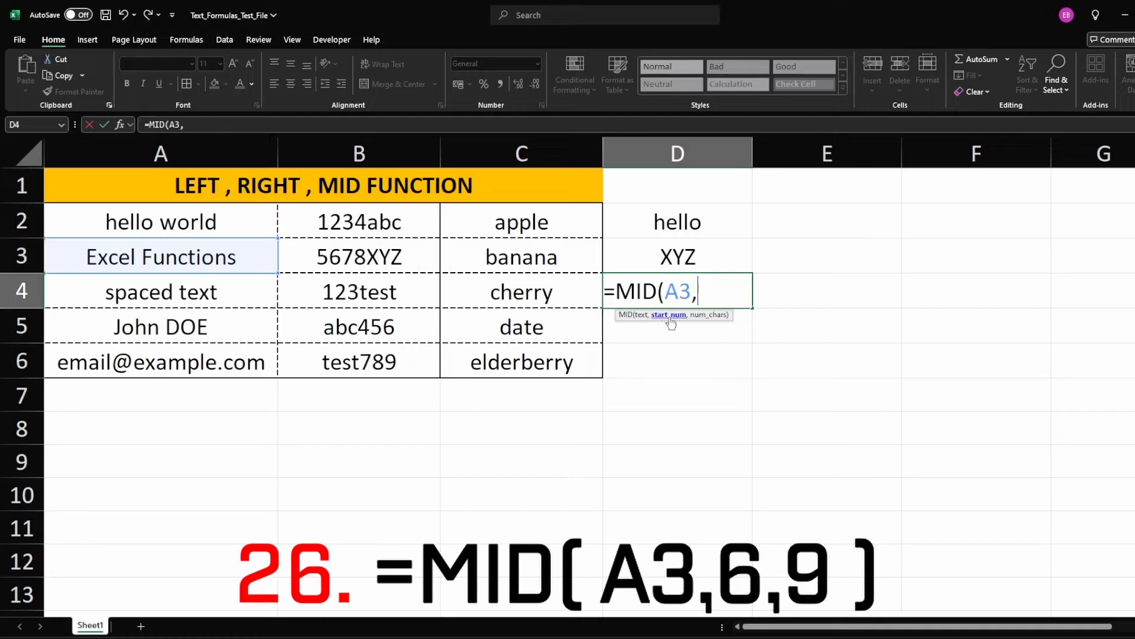
text(6,)
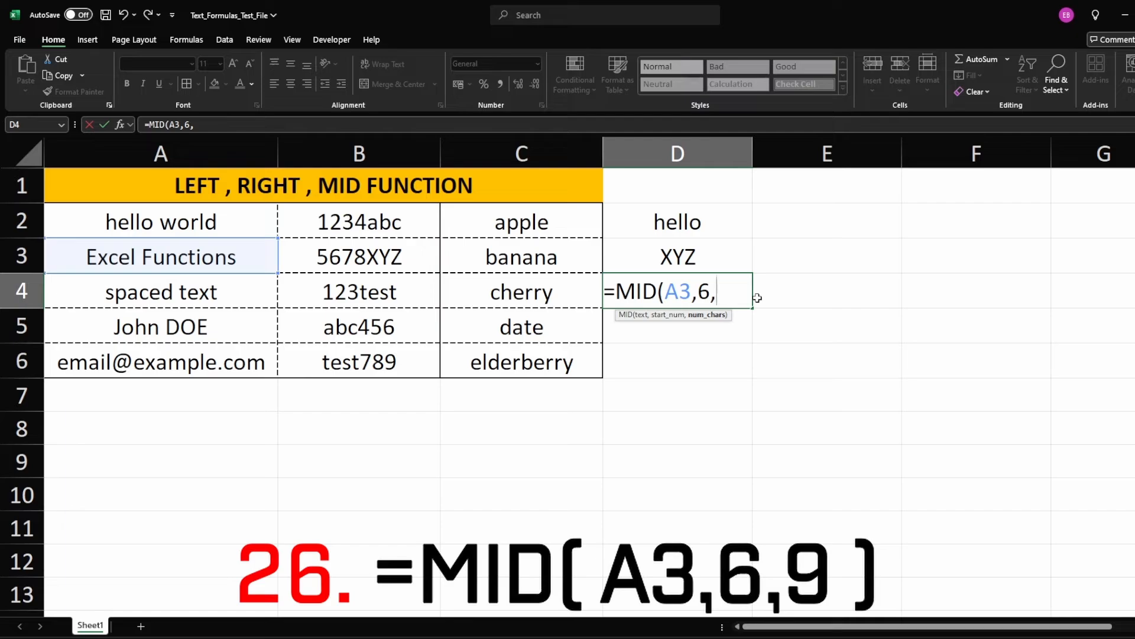
text(9)
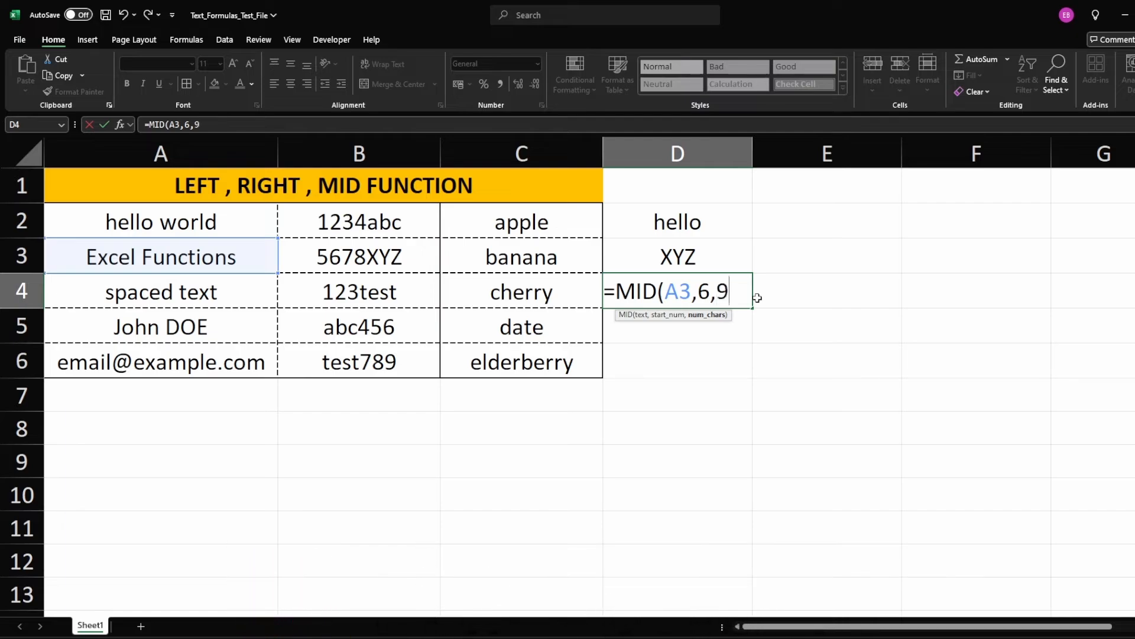
text())
key(Return)
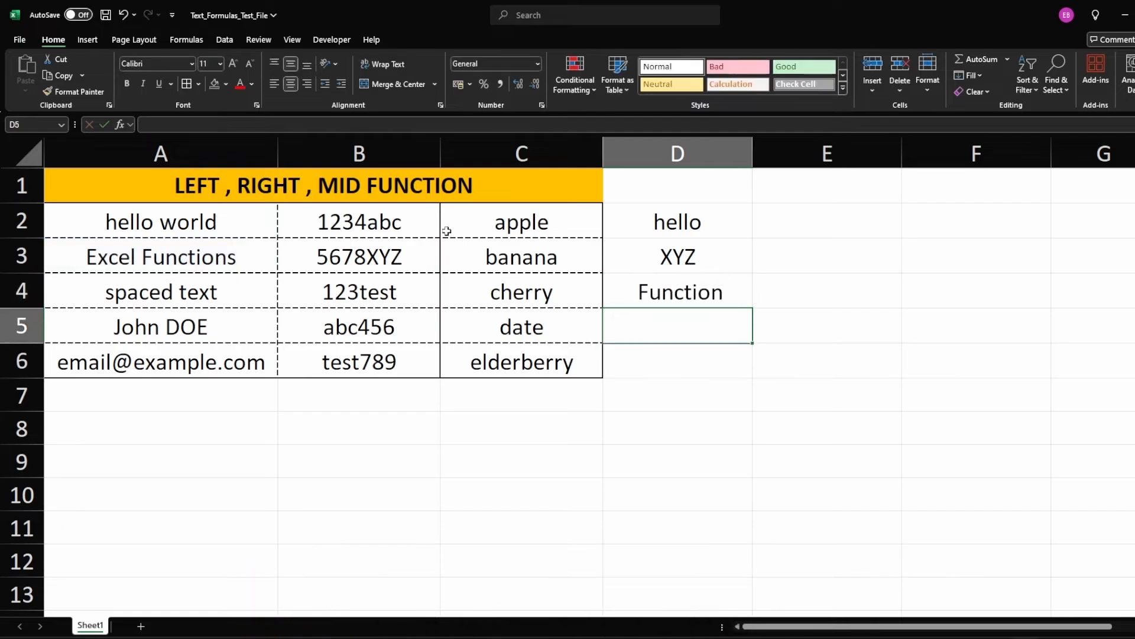
click(230, 259)
click(681, 330)
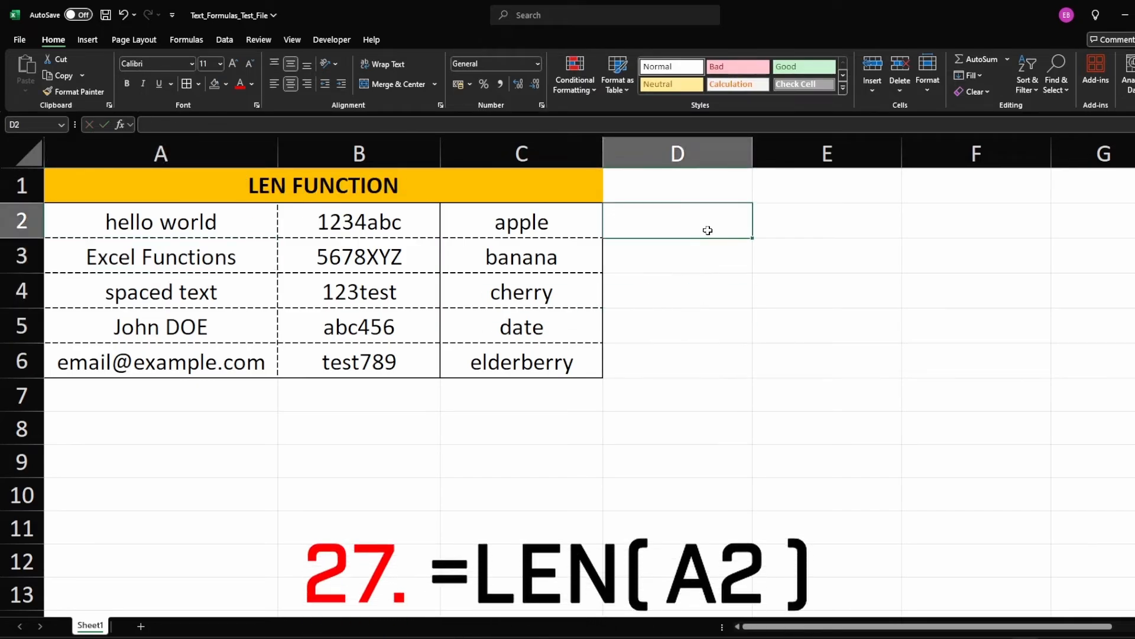
Step: Enter =LEN(A2) in D2 to count the characters of the text in A2
text(=len)
key(Tab)
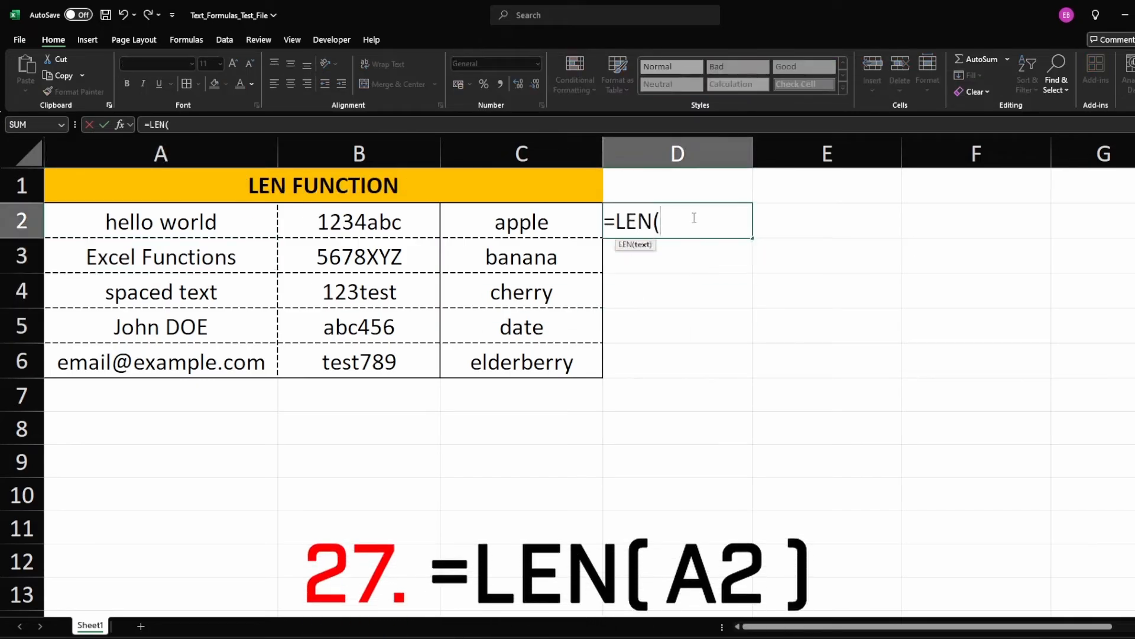
click(201, 219)
text())
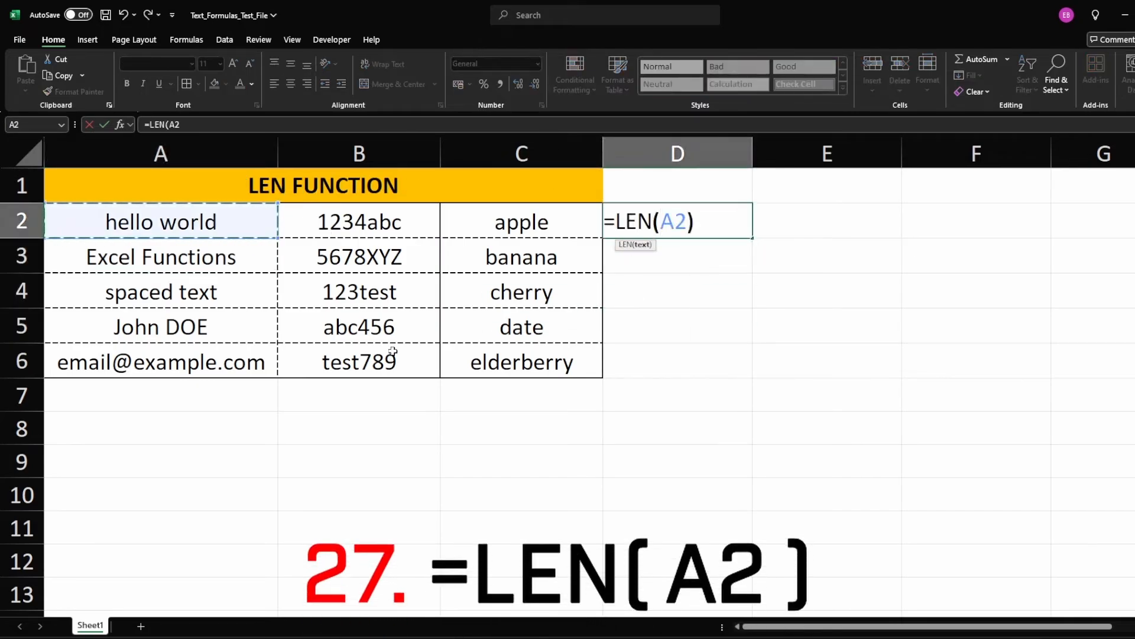
key(Return)
Step: Remove the space from "hello world" in A2 to test the LEN formula, and restore the space
click(170, 229)
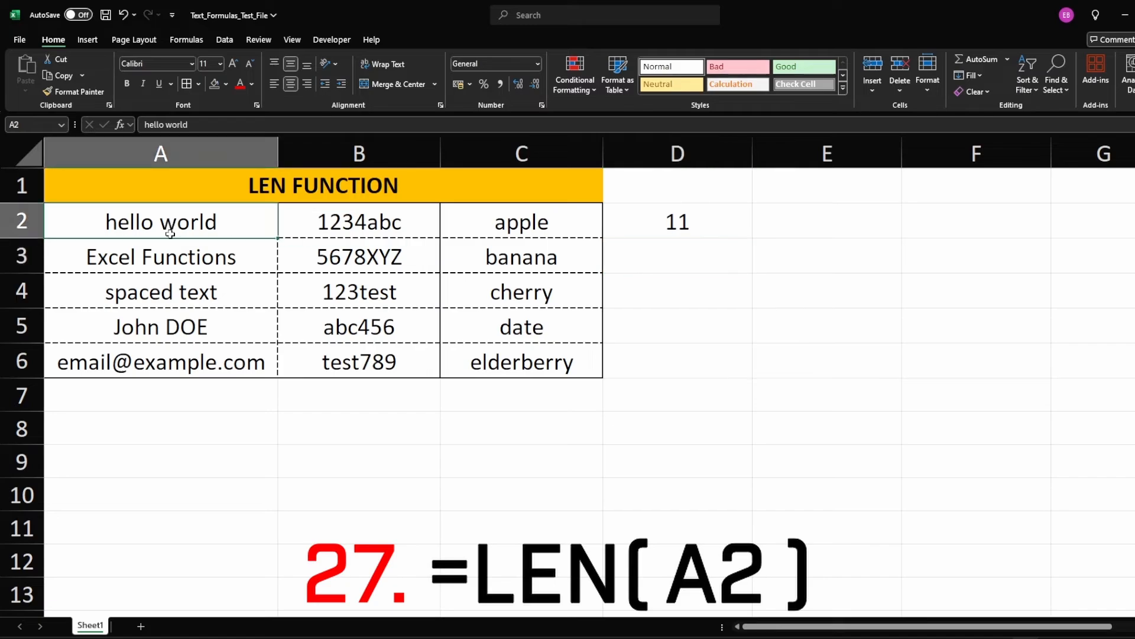
double_click(163, 222)
key(BackSpace)
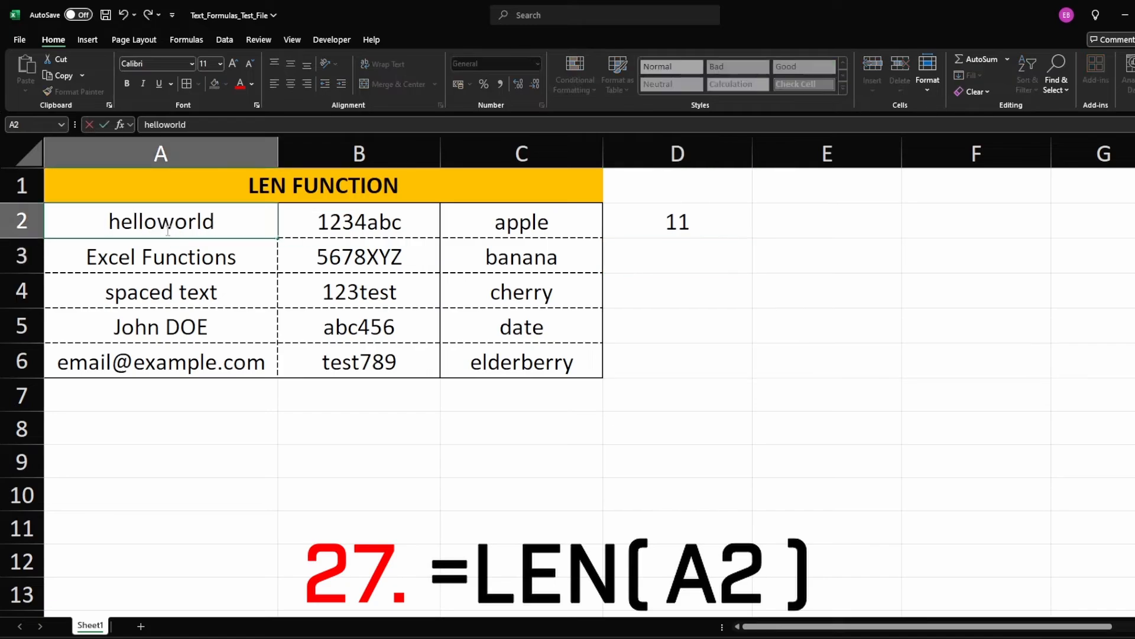
key(Return)
double_click(170, 231)
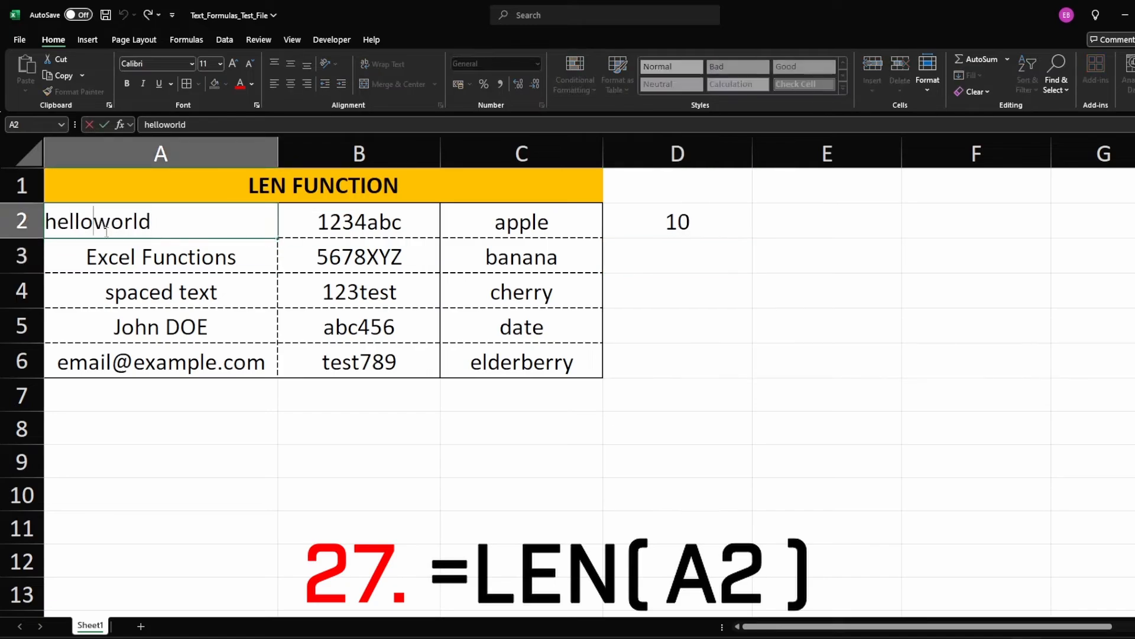
key(Return)
Step: Fill the LEN formula from D2 down column D alongside the data
click(739, 232)
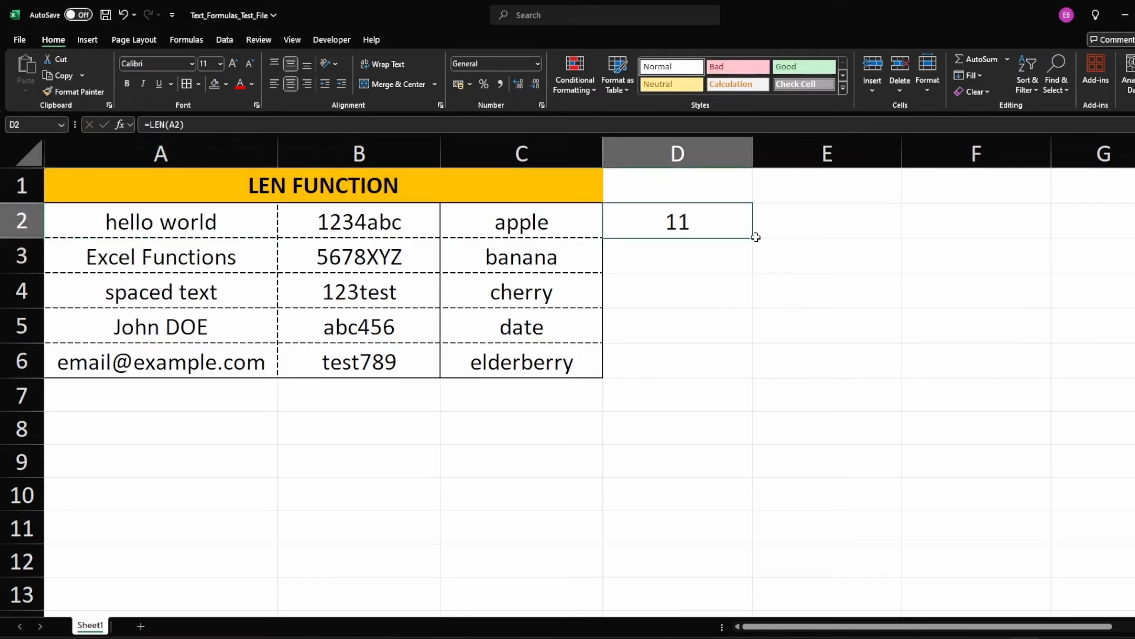
double_click(752, 238)
click(803, 278)
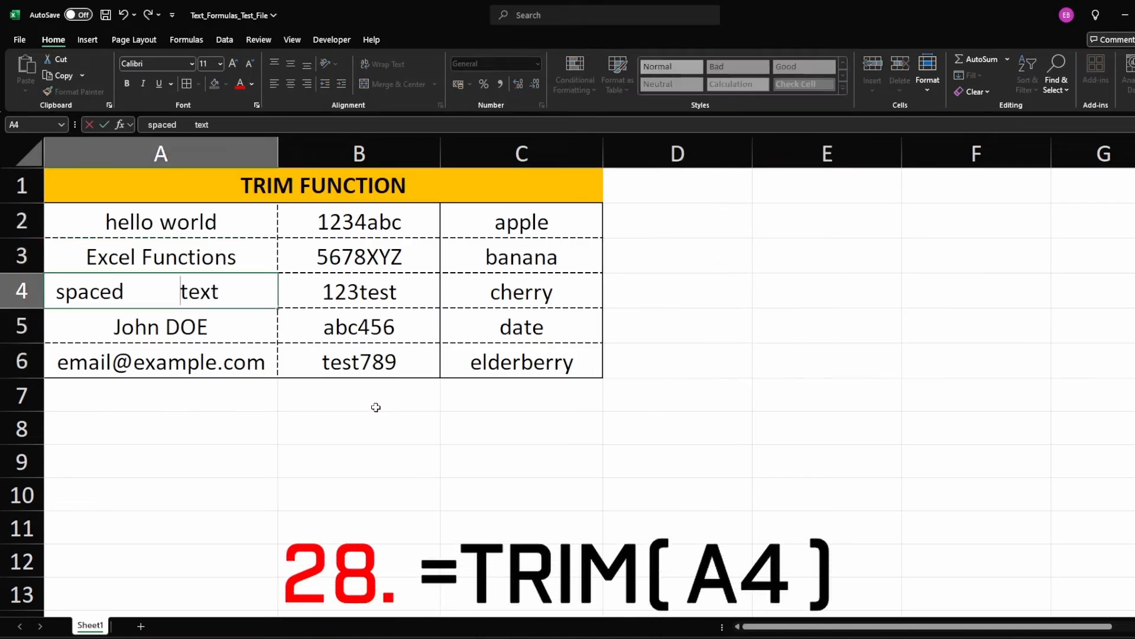
Step: Commit the extra spaces between the words in A4 and enter =TRIM(A4) in D4 to remove them
click(297, 394)
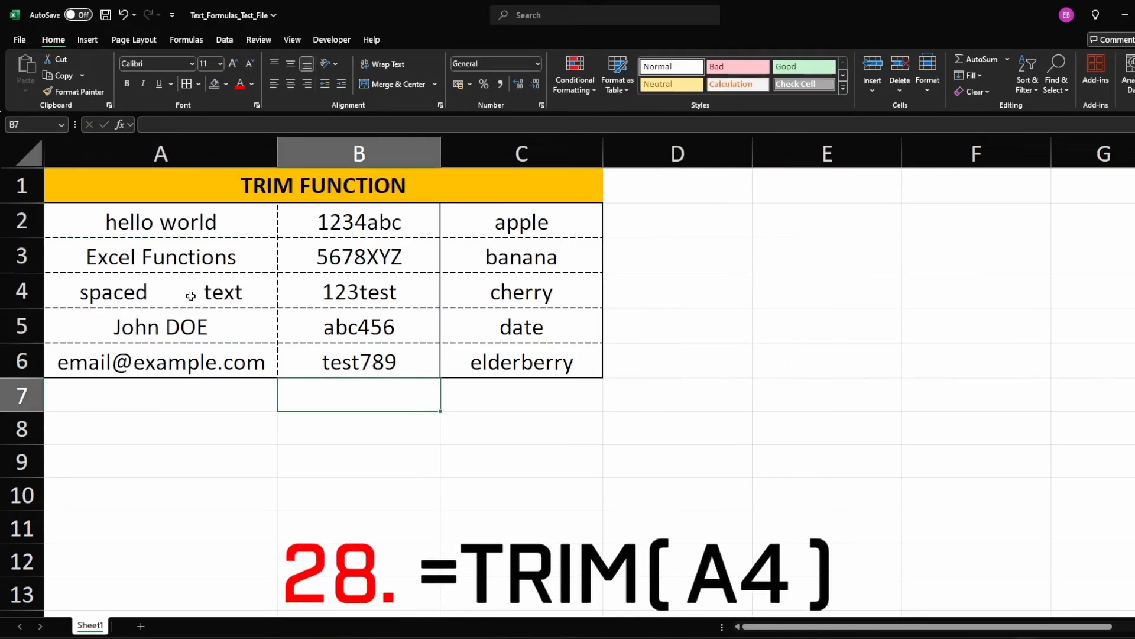
click(696, 295)
text(=tri)
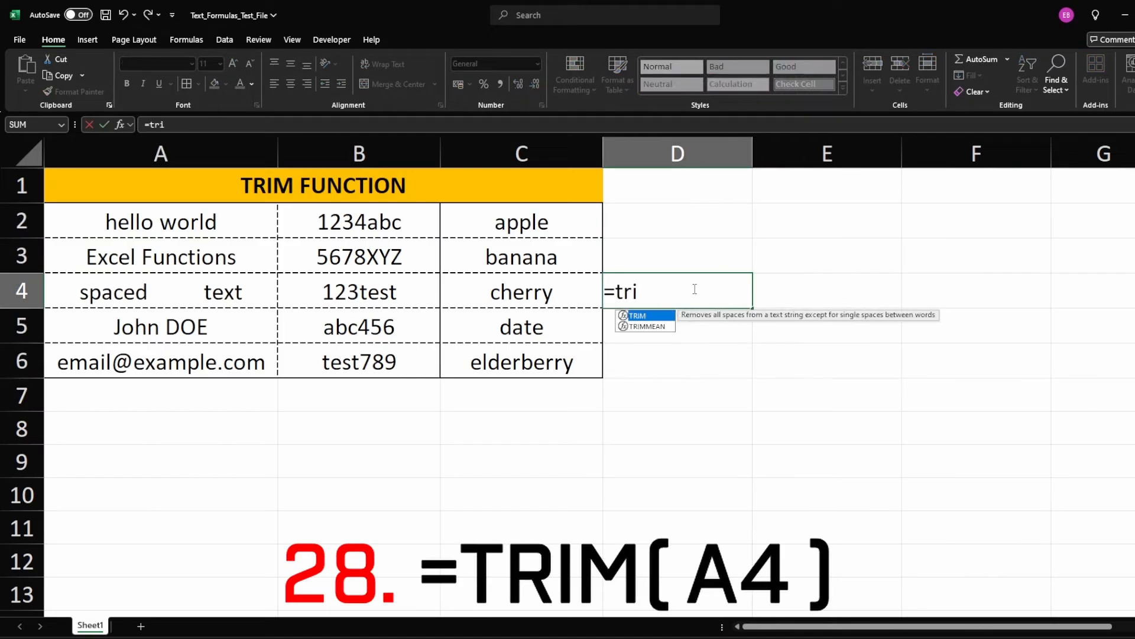
key(Tab)
click(212, 290)
text())
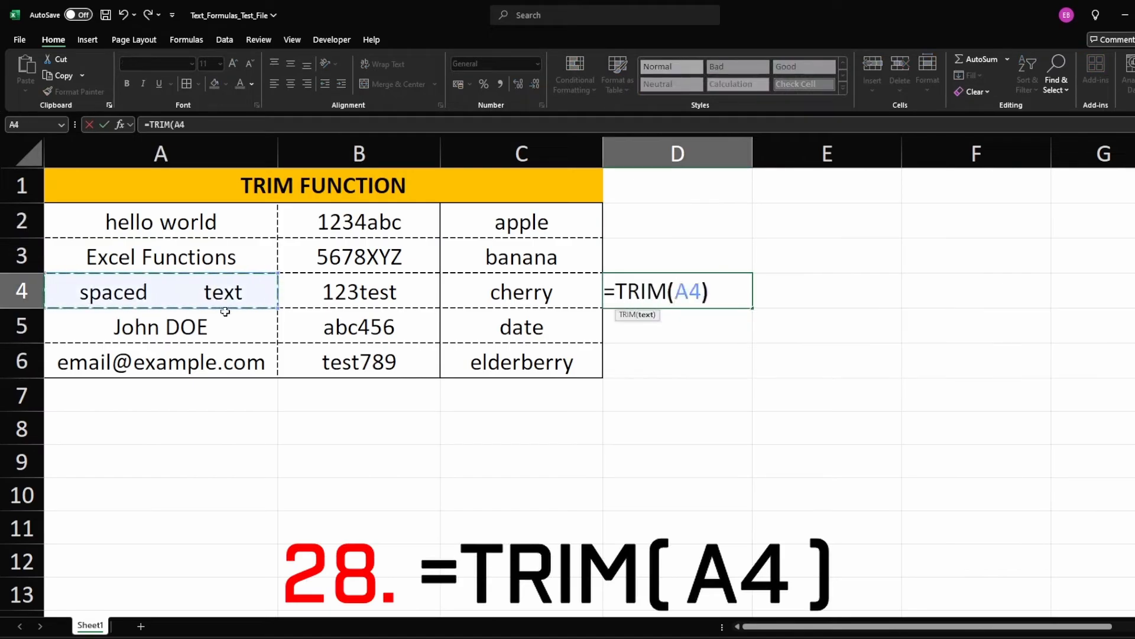
key(Return)
click(699, 288)
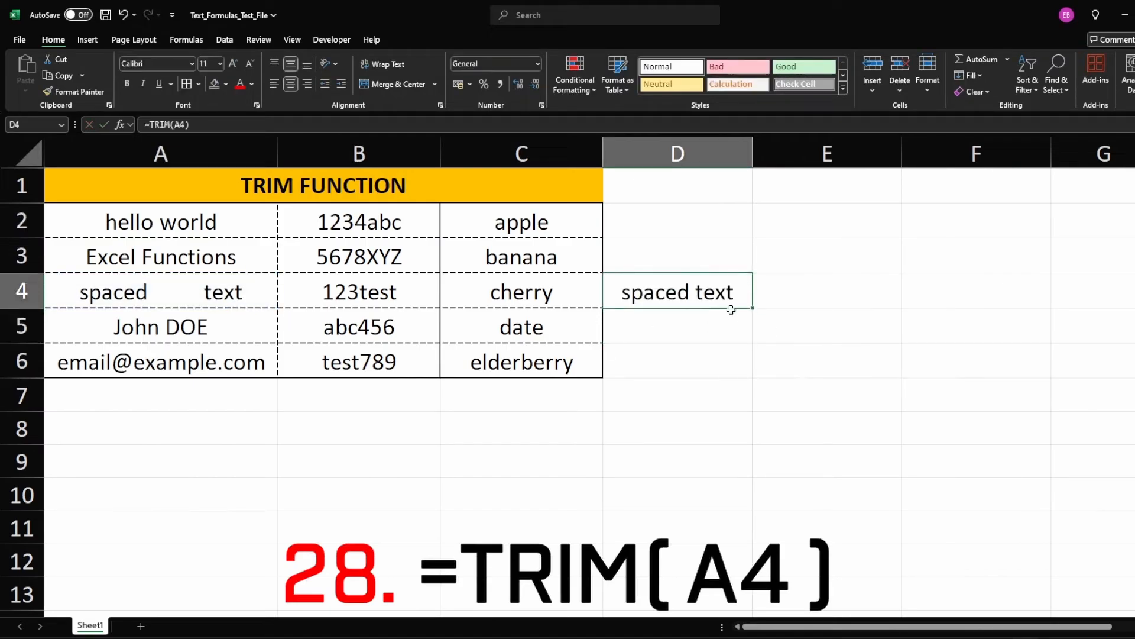
click(743, 343)
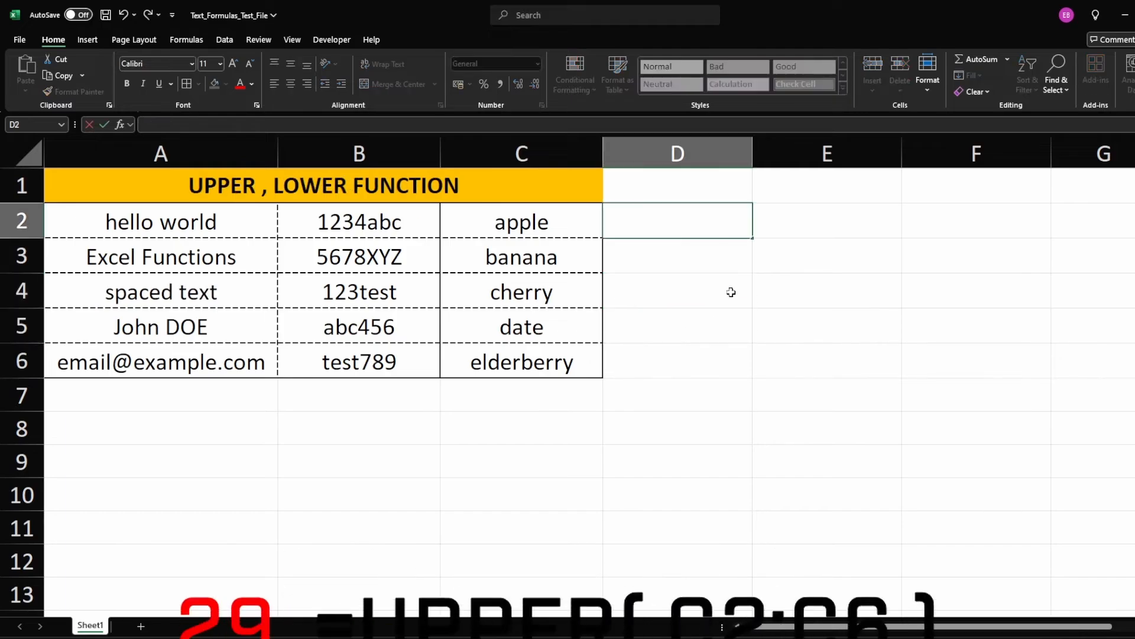
Step: Enter =UPPER(C2:C6) in D2 to convert the fruit names to capital letters
text(=up)
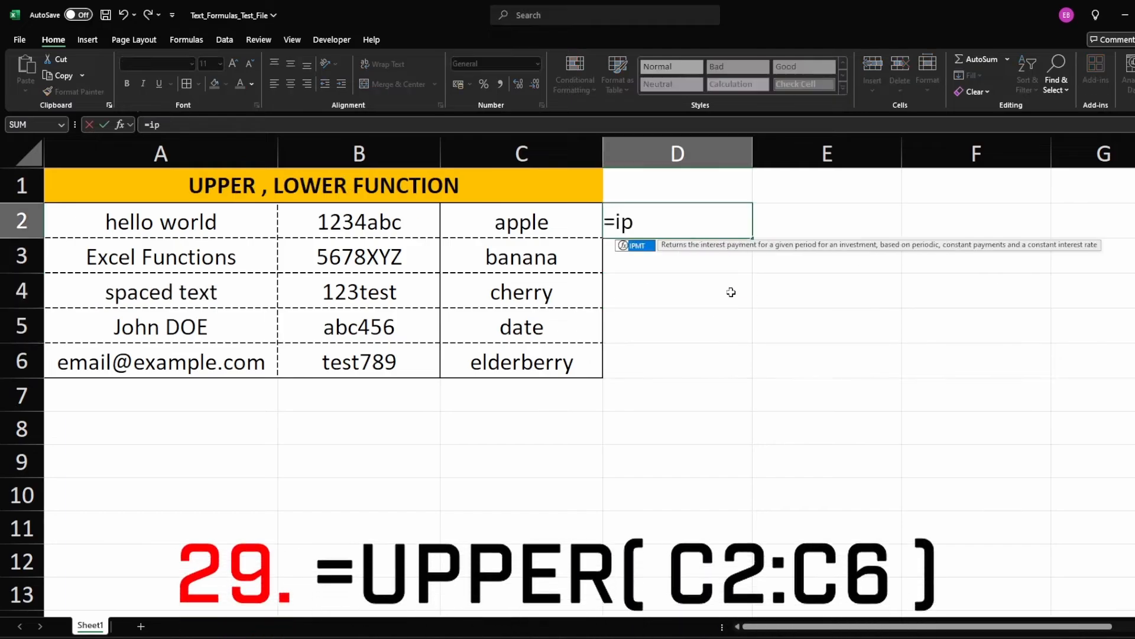
key(BackSpace)
key(Down)
key(Down)
key(Down)
key(Tab)
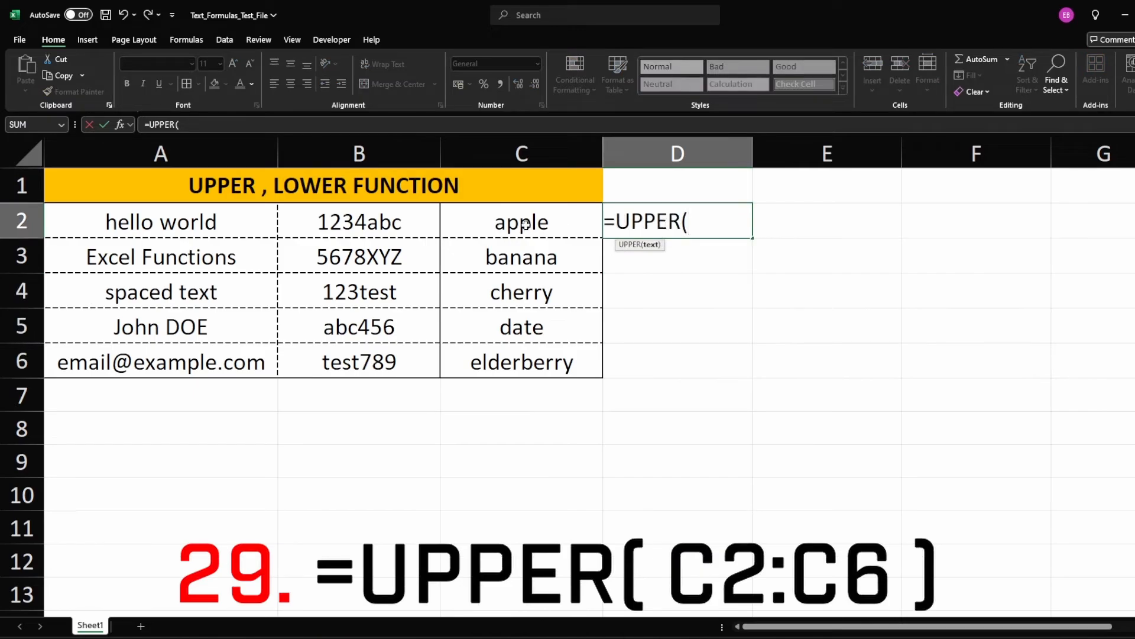
drag(524, 225, 526, 352)
key(Return)
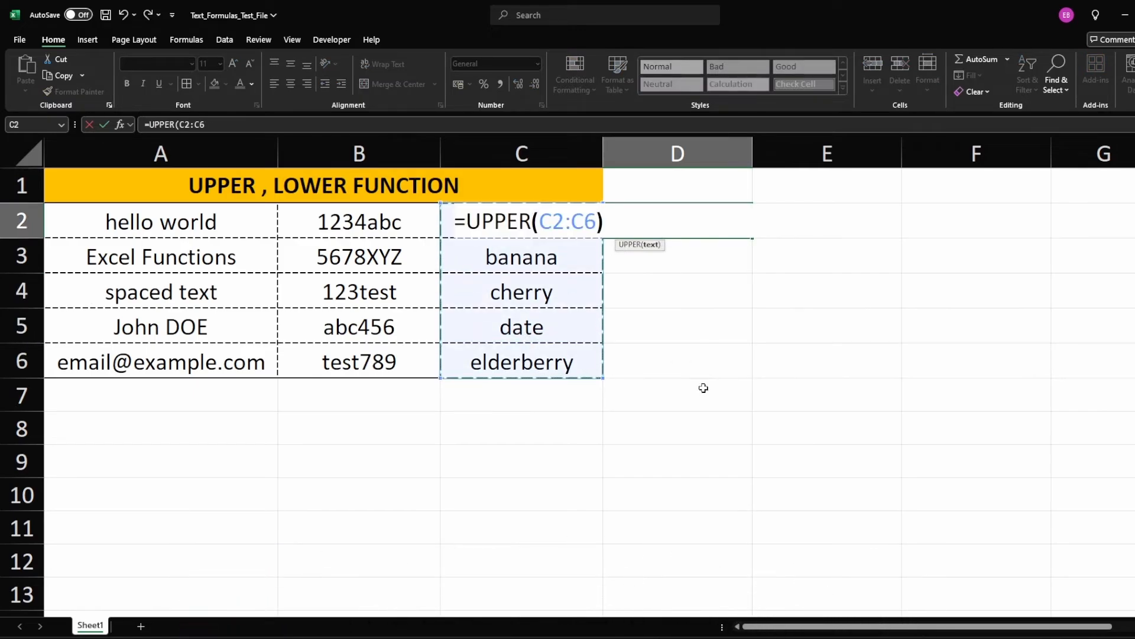
click(741, 419)
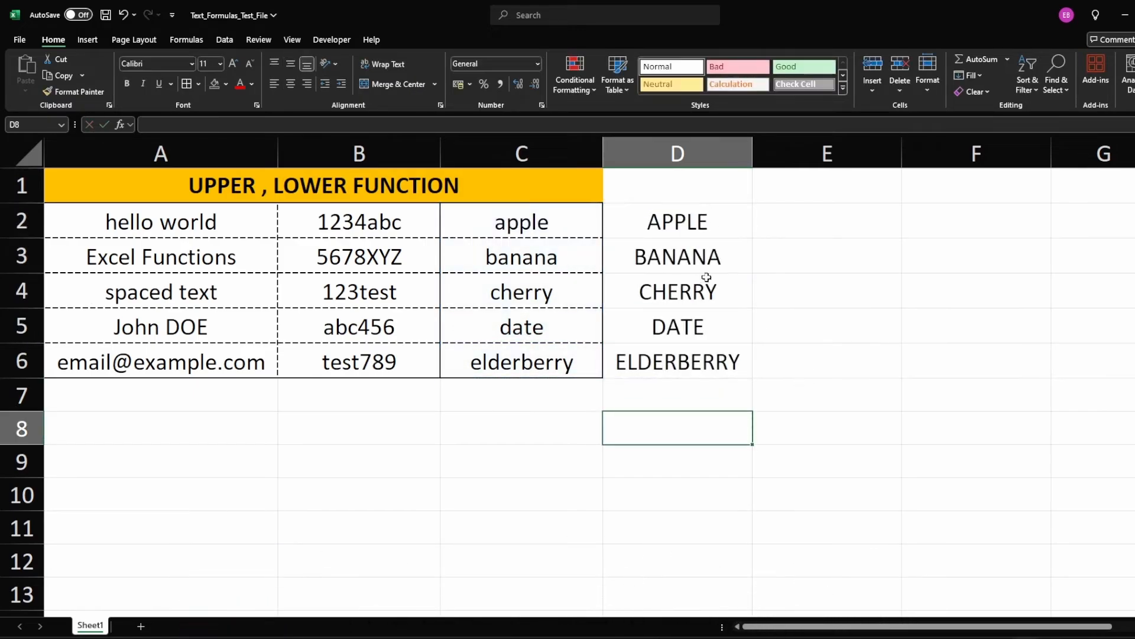
Step: Enter =LOWER(A3) in E2 to convert the text of A3 to lowercase, and auto-fit the width of column E
click(798, 227)
text(=Low)
key(Tab)
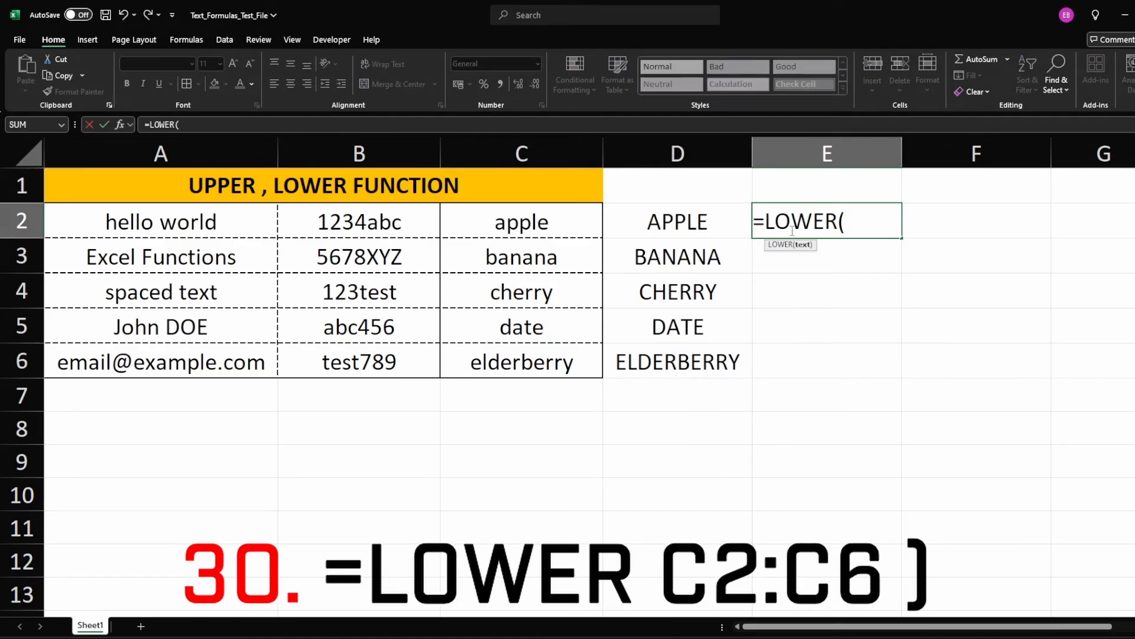
click(171, 261)
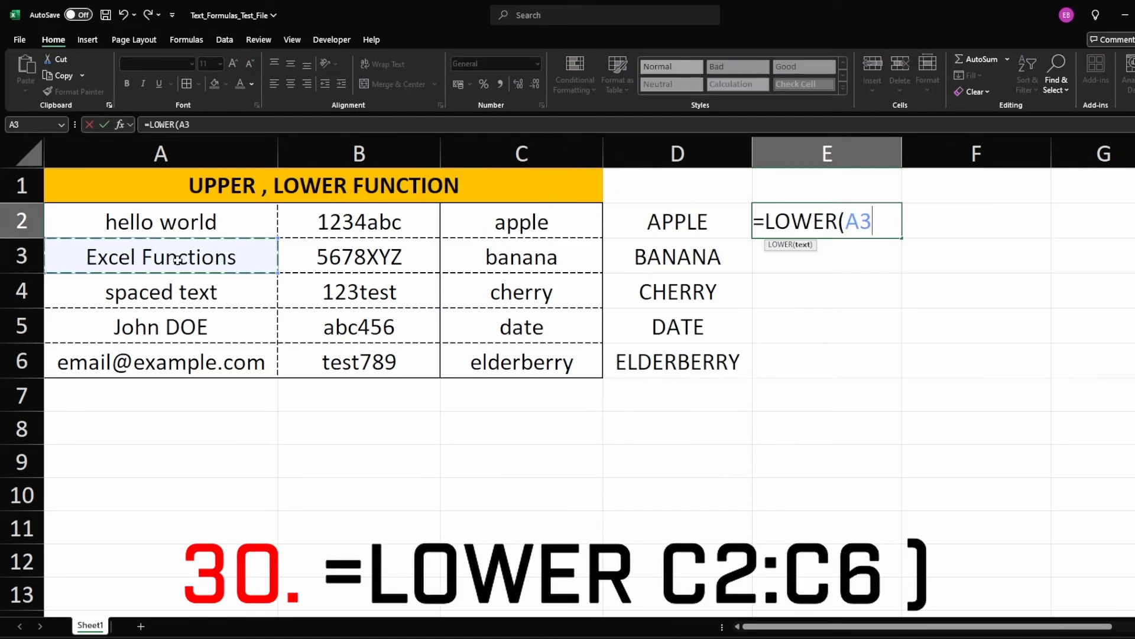
text())
key(Return)
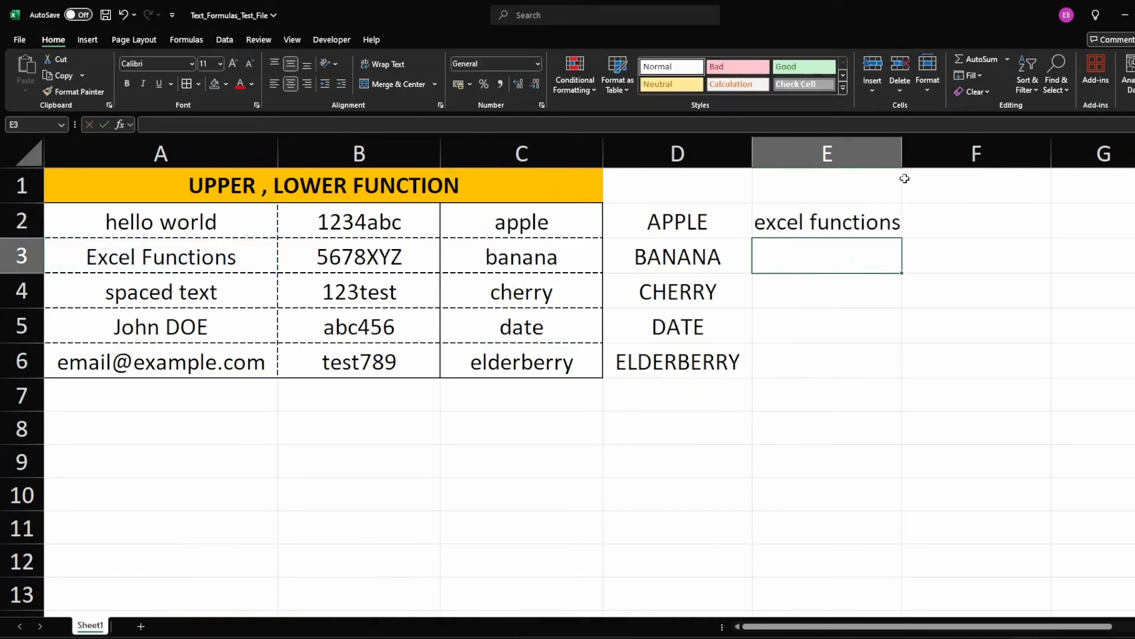
double_click(902, 157)
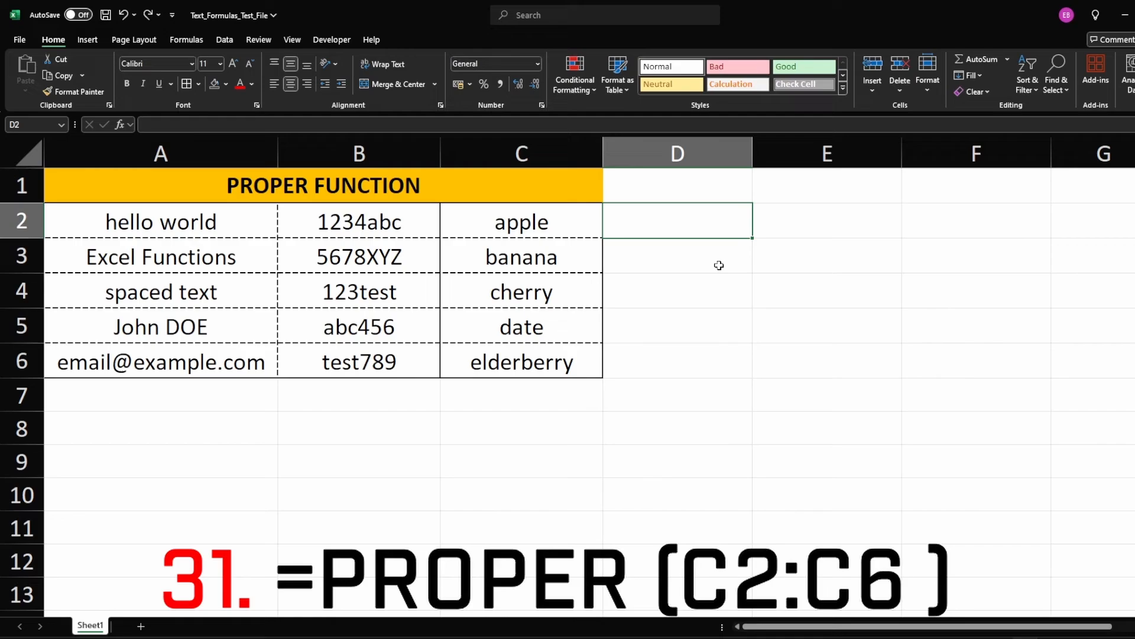
Step: Enter =PROPER(C2:C6) in D2 to capitalize the first letter of each fruit name
text(=)
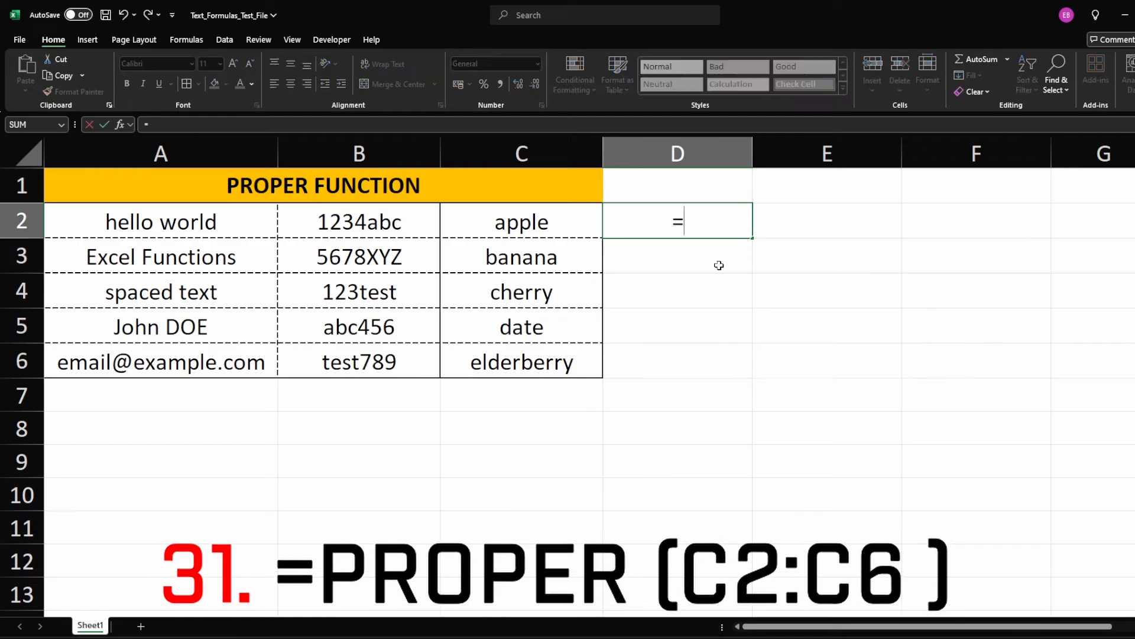
text(prop)
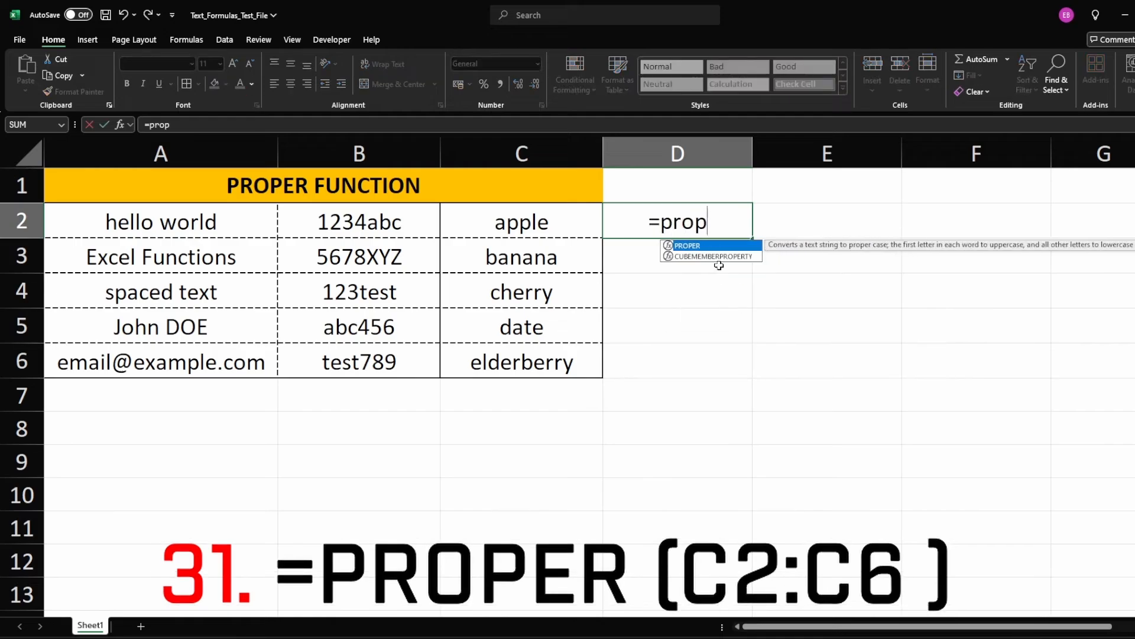
key(Tab)
drag(491, 234, 603, 379)
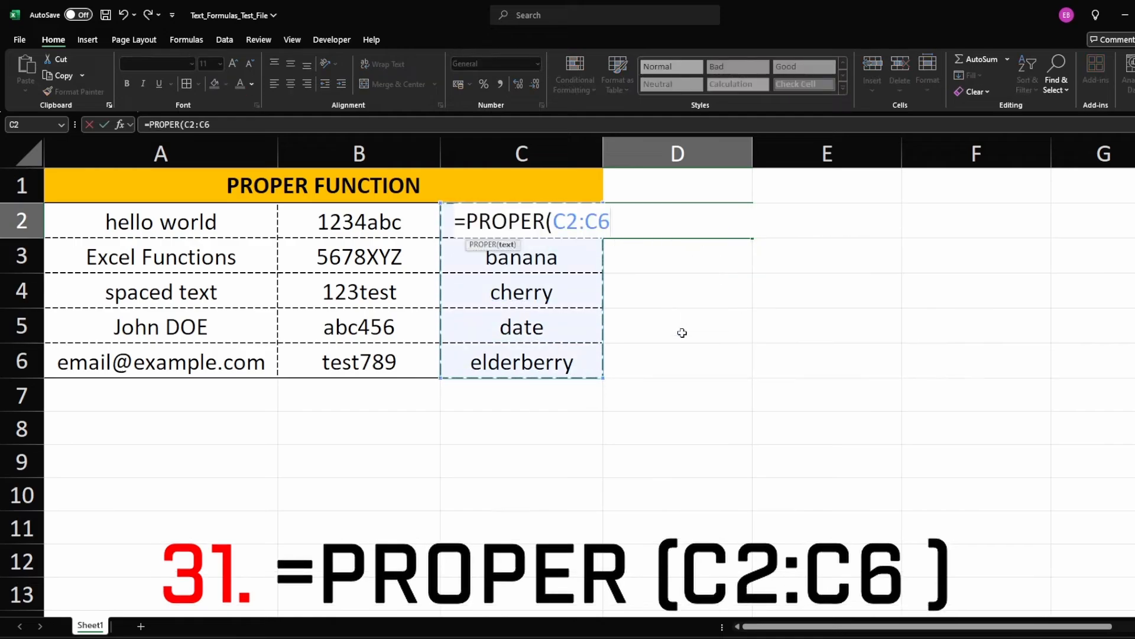
text())
key(Return)
click(896, 364)
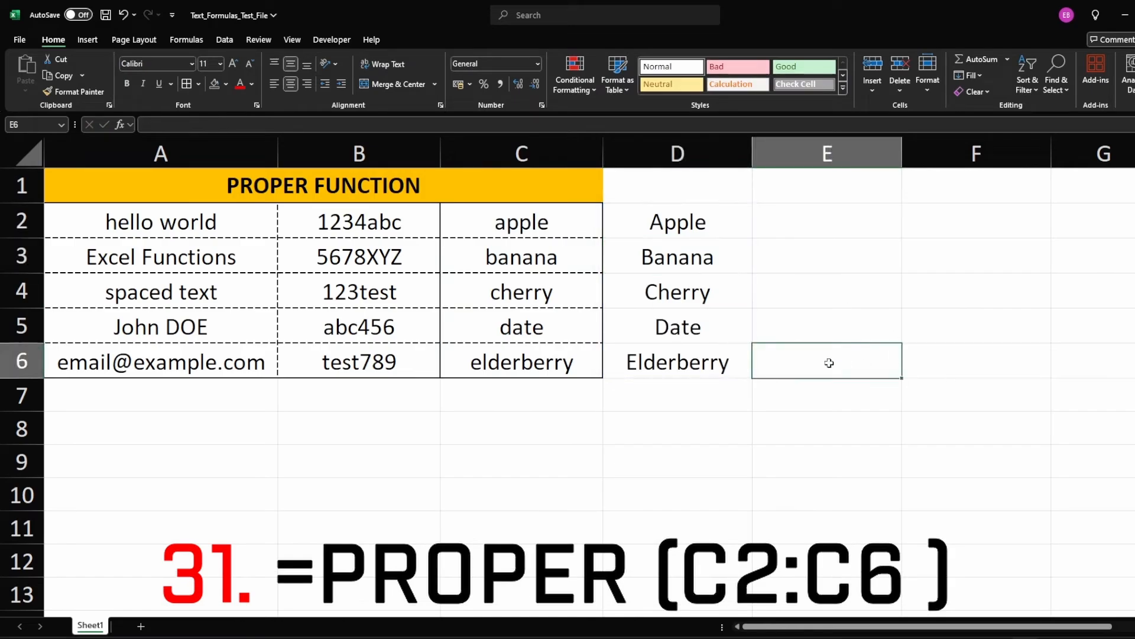
Step: Try to fill the PROPER formula from D2 down to D6, and undo the fill
click(653, 228)
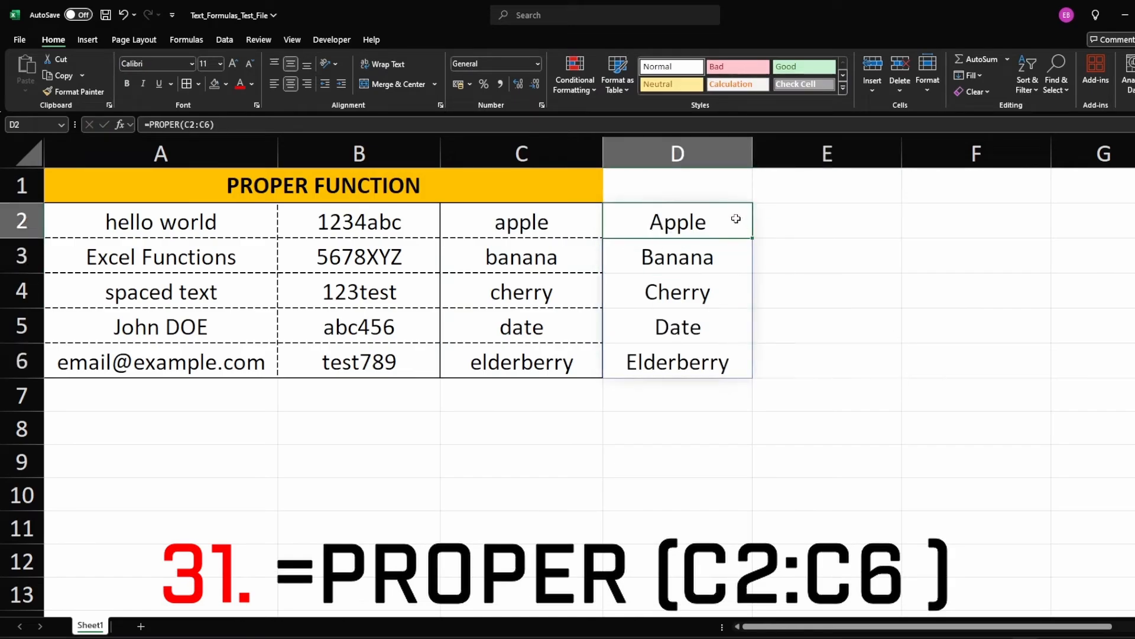
drag(754, 239, 841, 383)
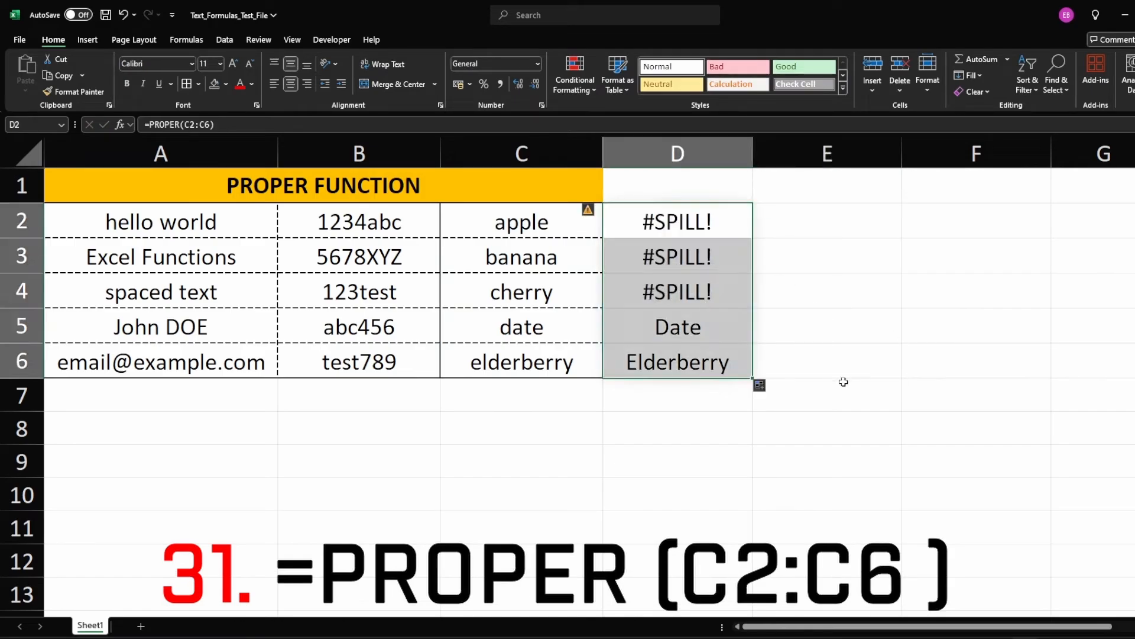
key(ctrl+z)
click(829, 415)
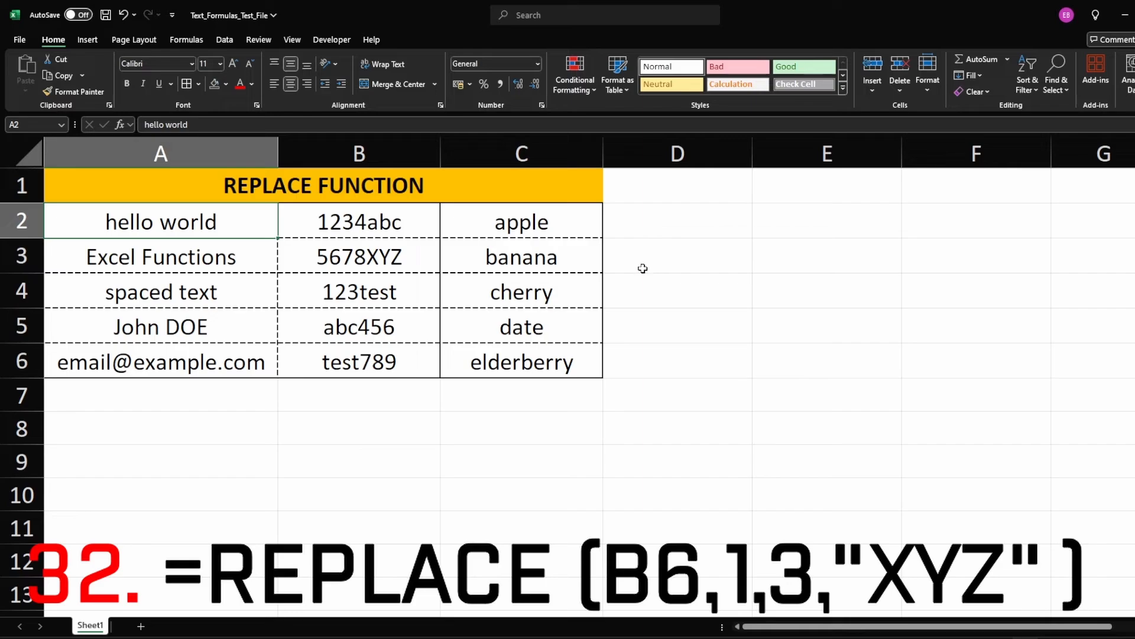
Step: Enter =REPLACE(B6,1,3,"XYZ") in D6 to replace the first three characters of B6 with XYZ
click(687, 369)
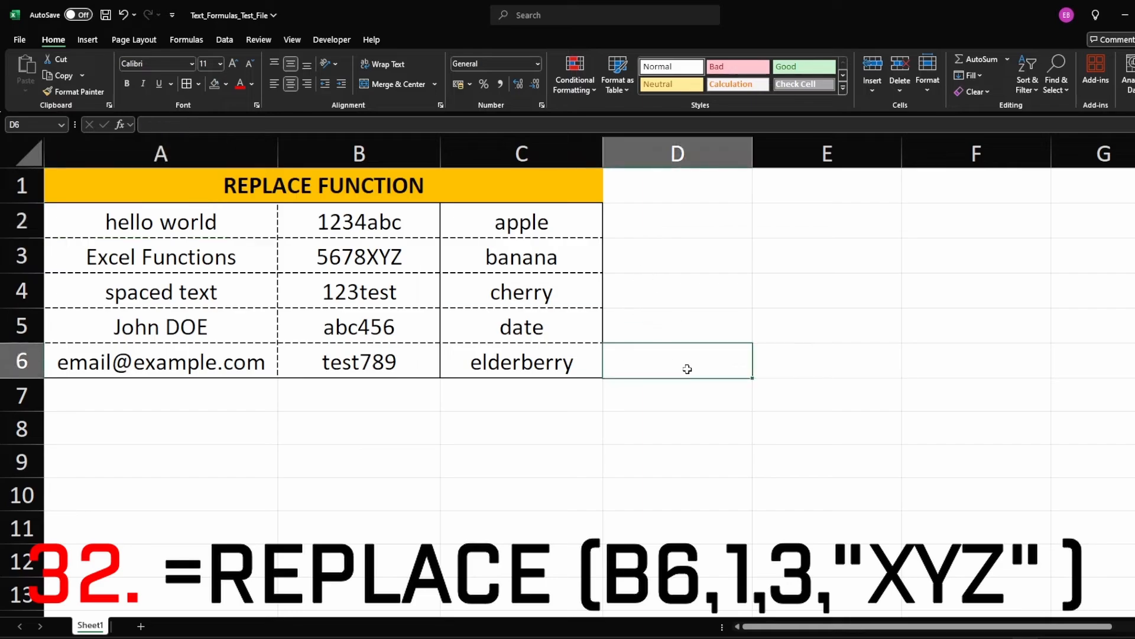
text(=rep)
key(Tab)
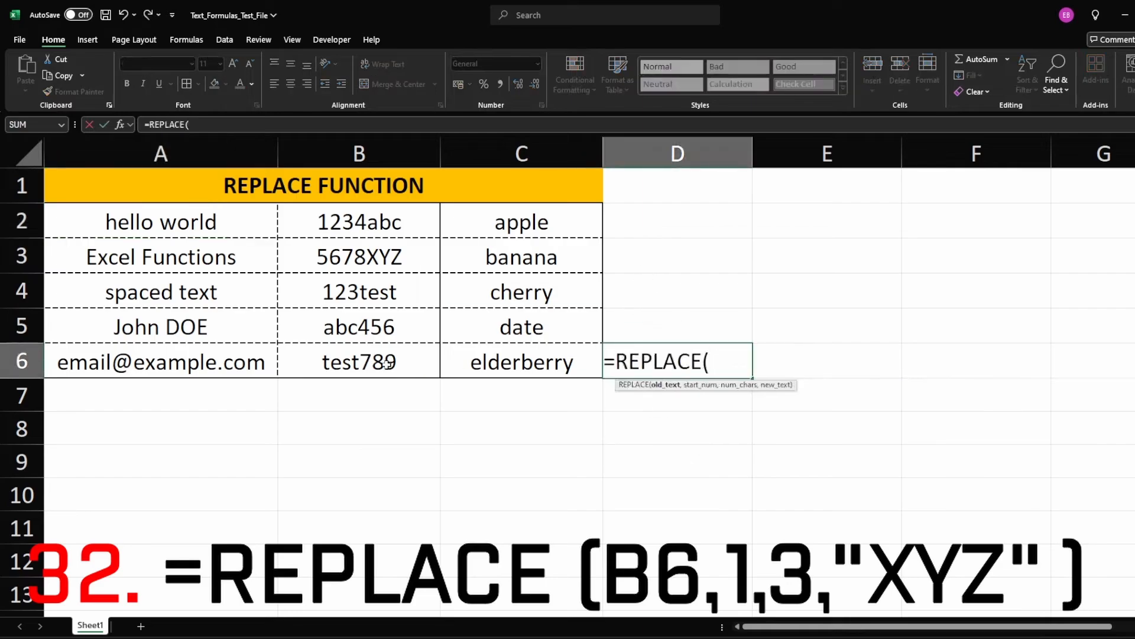
click(384, 364)
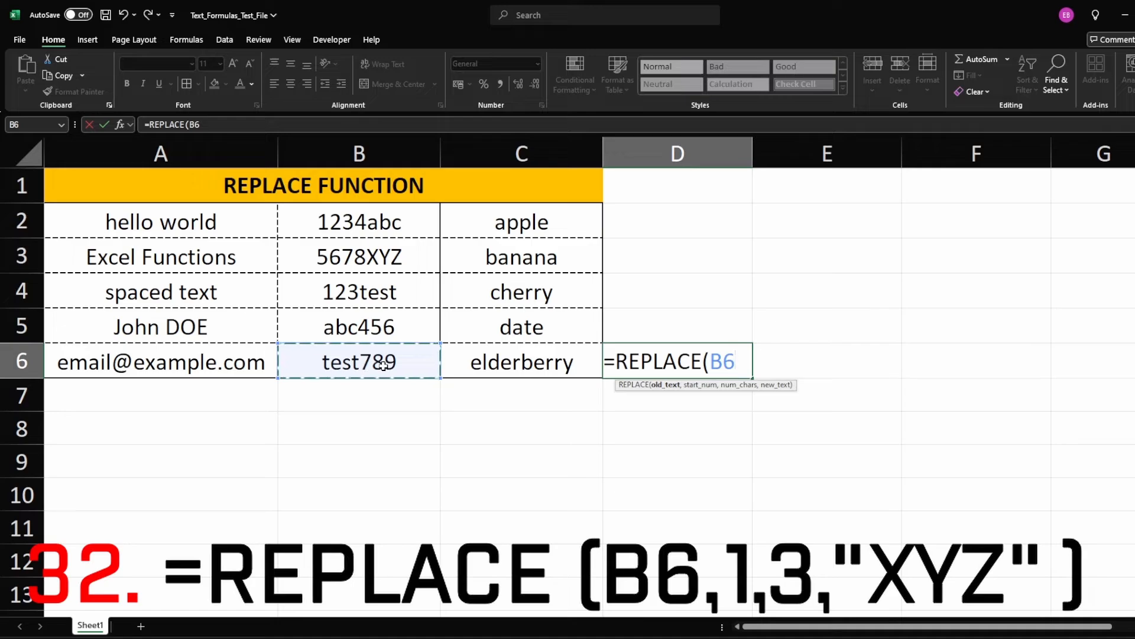
text(,1,)
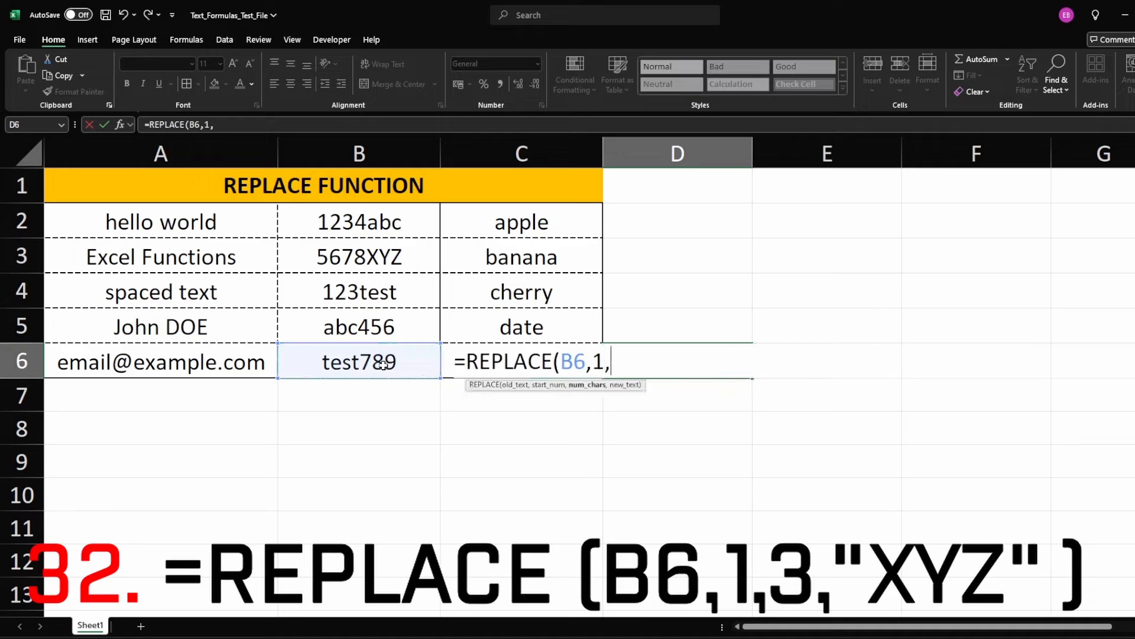
text(3,"XYZ"))
key(Return)
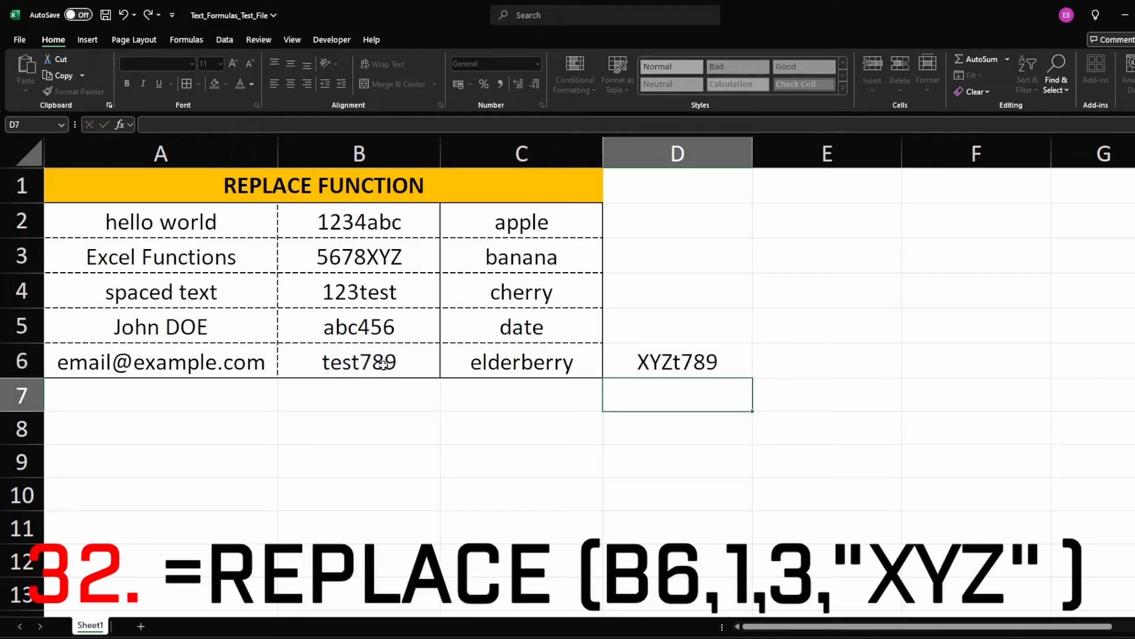
Step: Fill the REPLACE formula from D6 up column D to D2
click(690, 357)
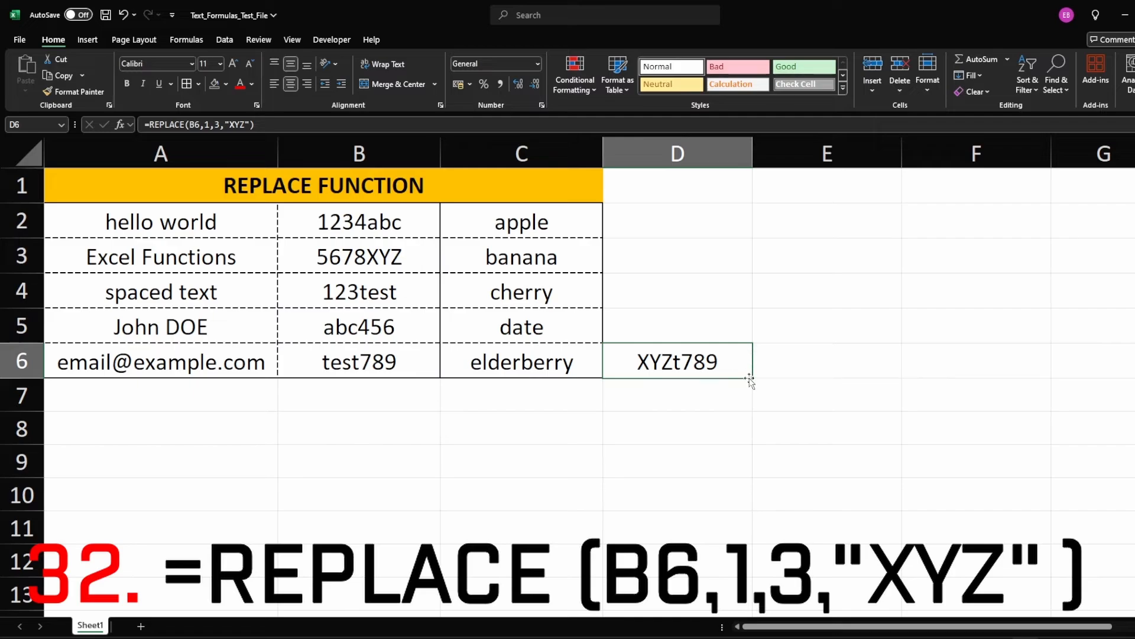
drag(753, 379, 735, 221)
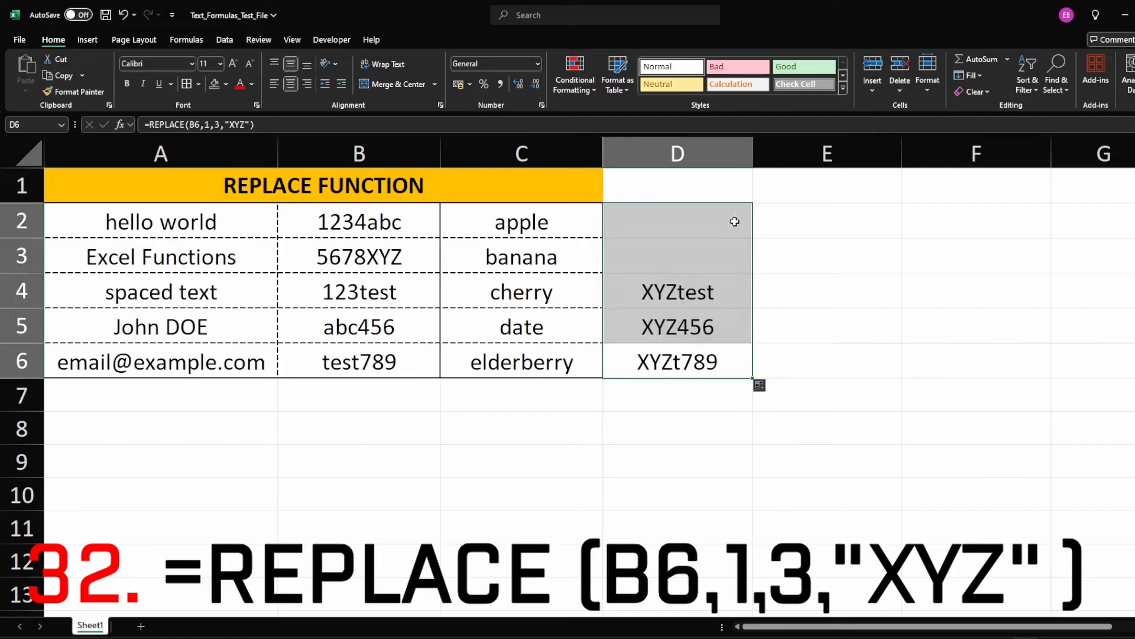
click(815, 317)
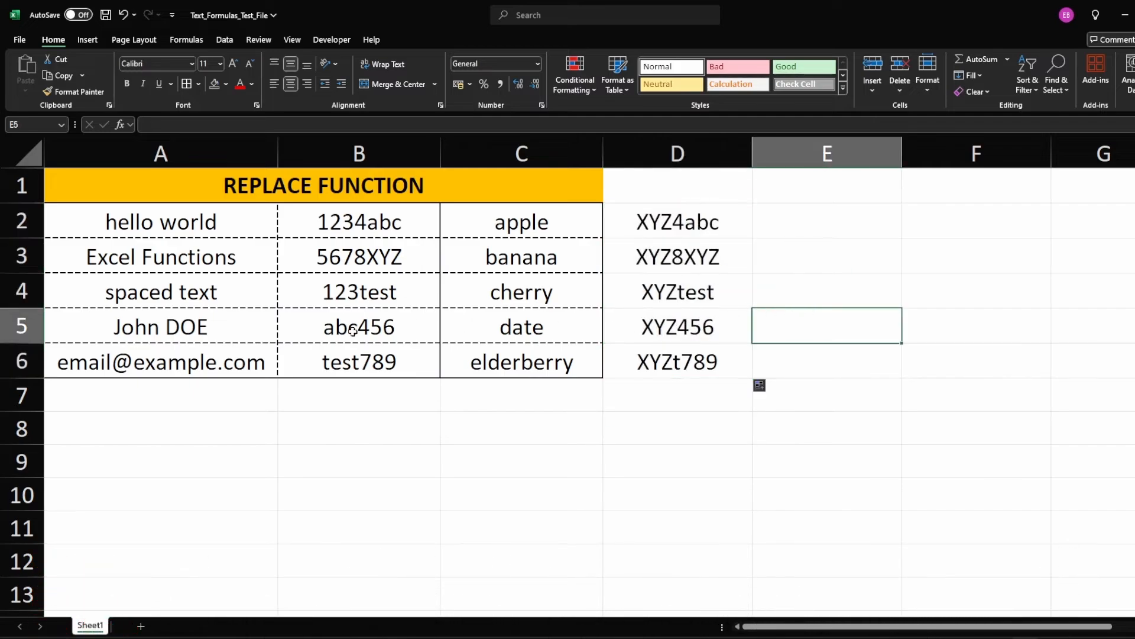
click(682, 295)
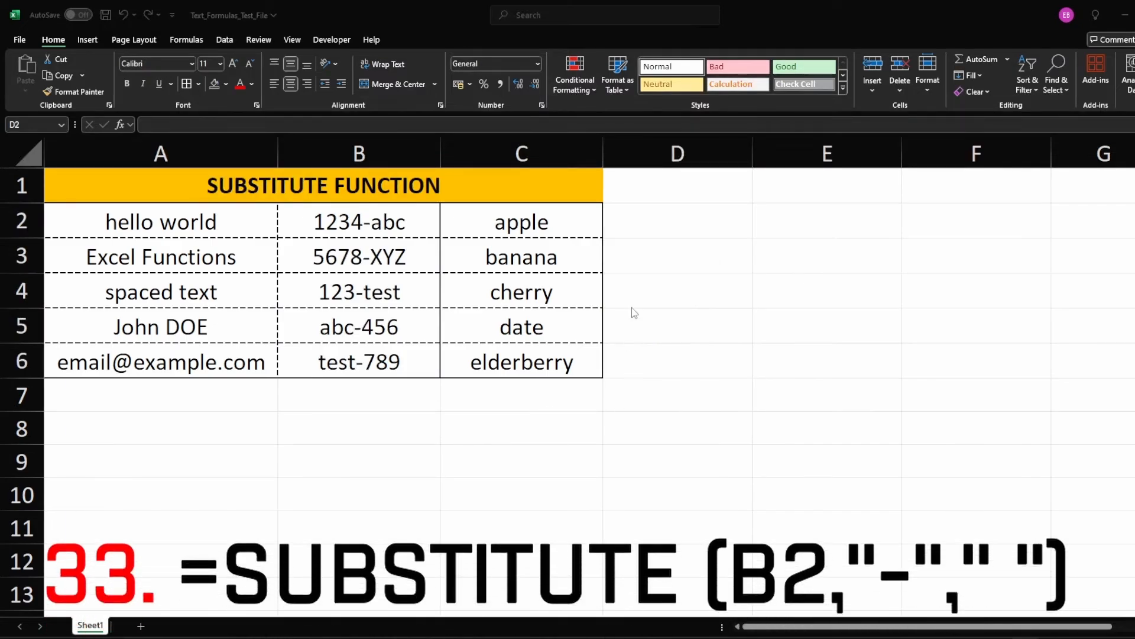
Step: Enter =SUBSTITUTE(B2,"-"," ",1) in D2 to swap the first hyphen in B2 for a space
click(647, 223)
click(659, 257)
click(659, 223)
text(=)
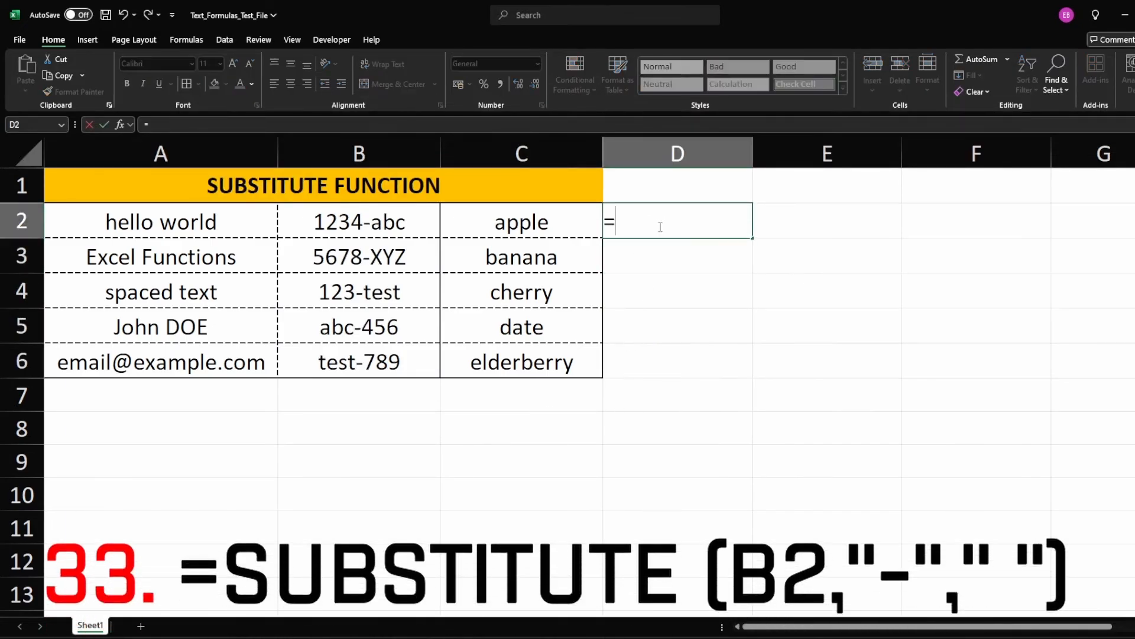
text(sub)
key(Tab)
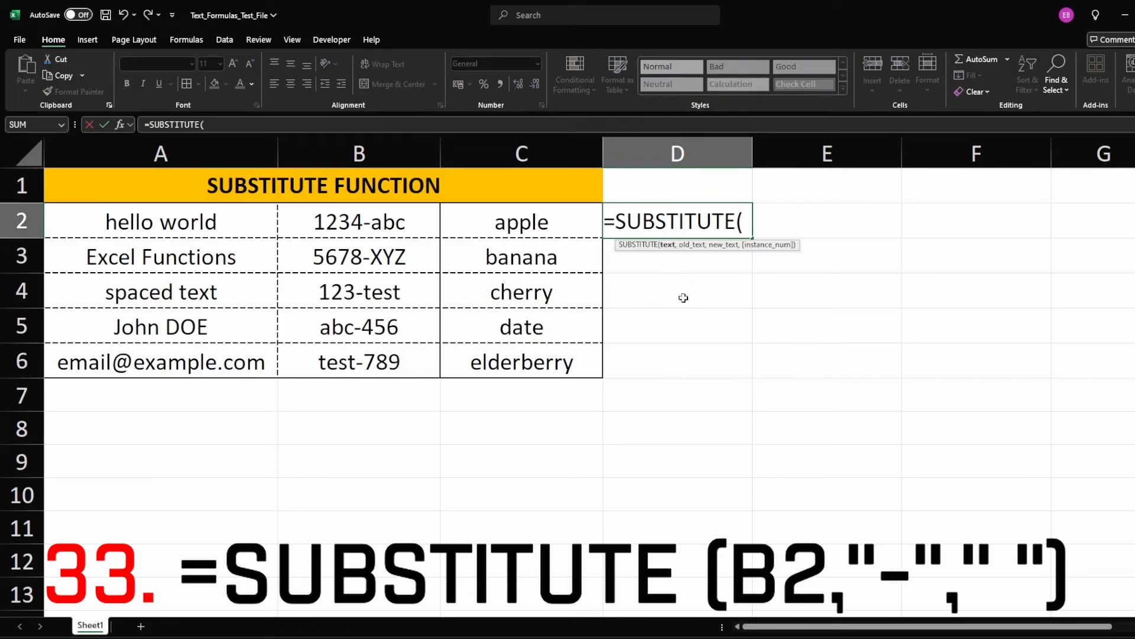
click(371, 222)
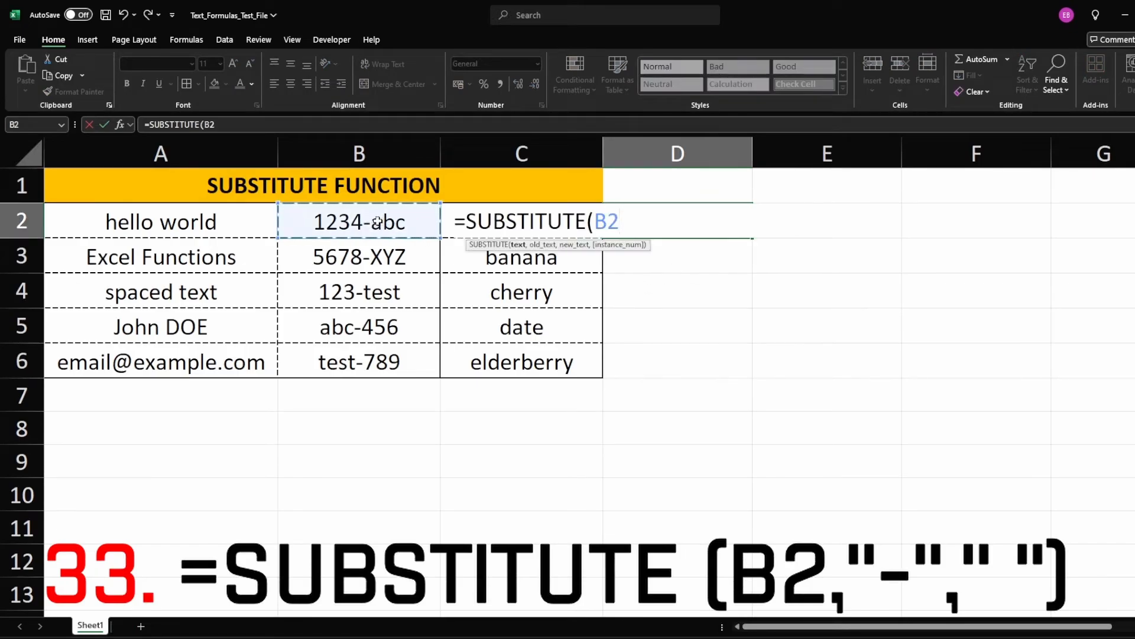
text(,"-)
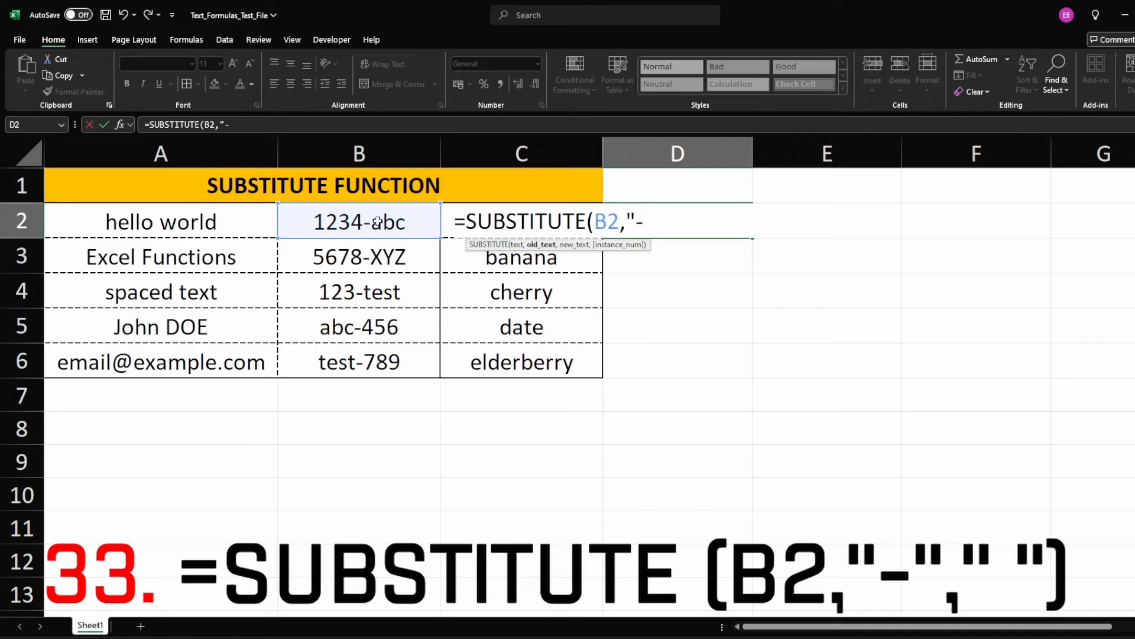
text(",)
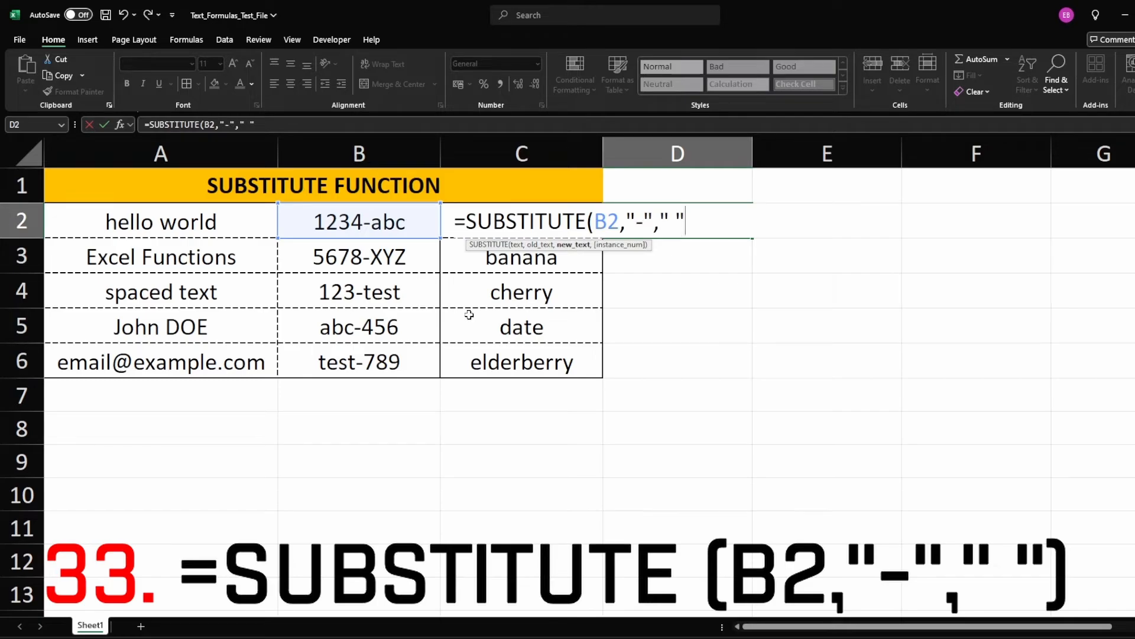
text(" ",)
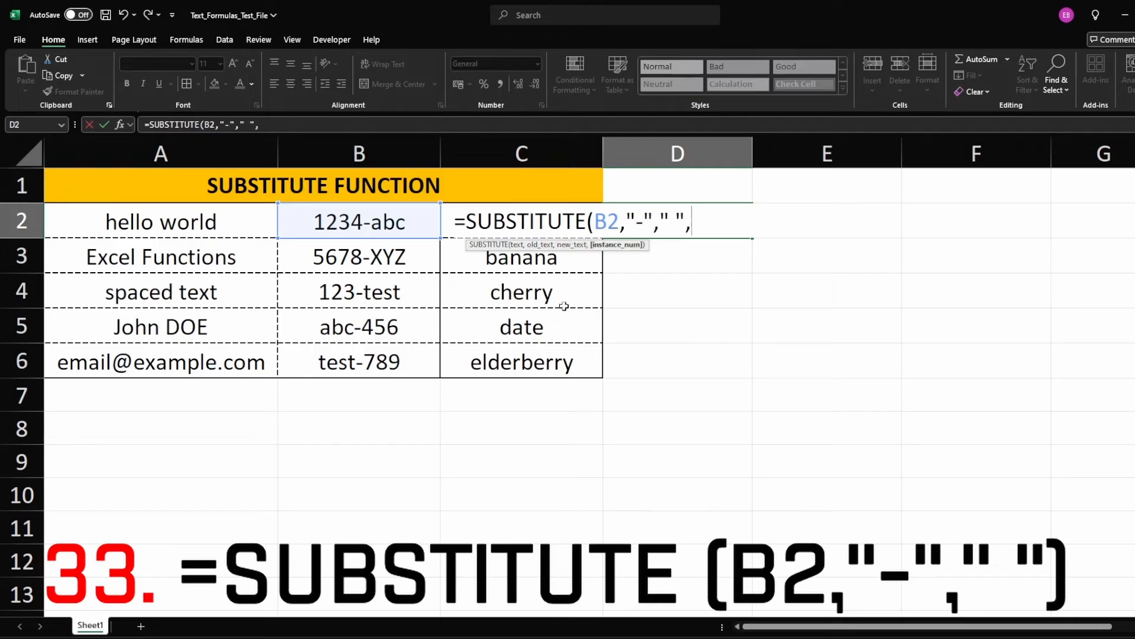
text(1))
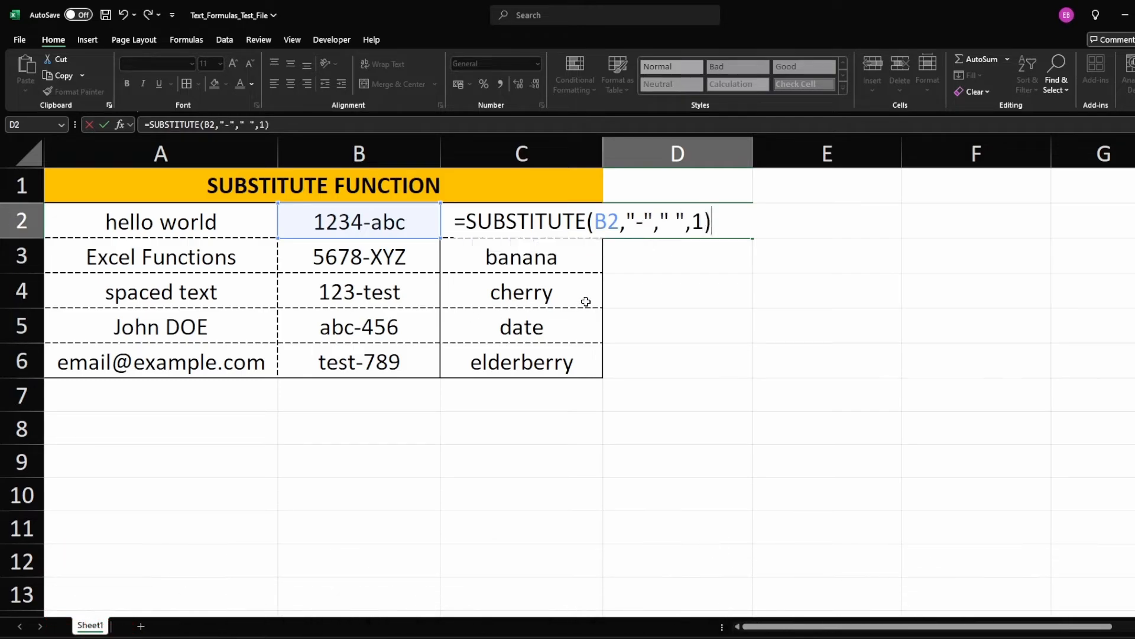
key(Return)
Step: Fill the SUBSTITUTE formula from D2 down column D to D6
click(633, 223)
drag(753, 237, 750, 372)
click(809, 349)
click(689, 224)
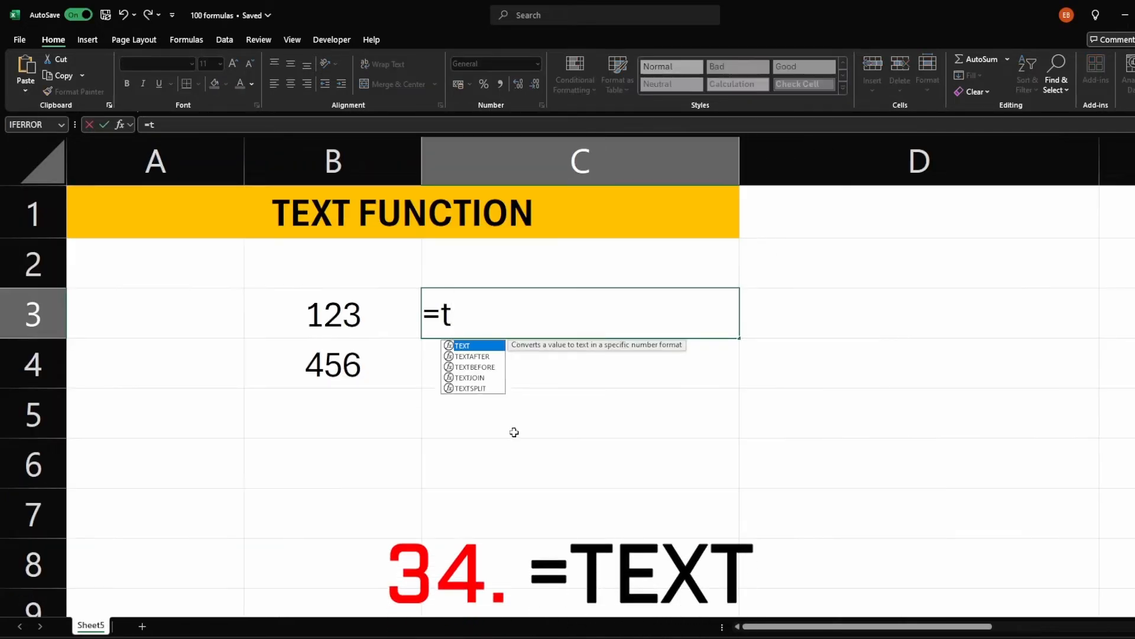
Step: Enter =TEXT(B3,"$#,##0.00") in C3 to convert the number in B3 to dollar-formatted text
text(ex)
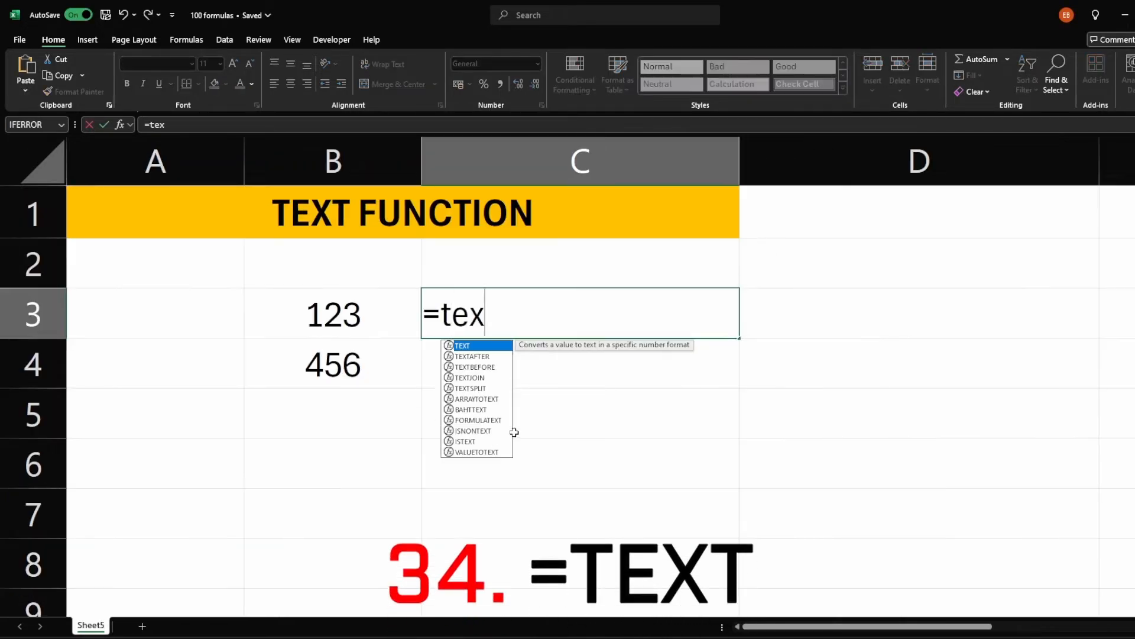
key(Tab)
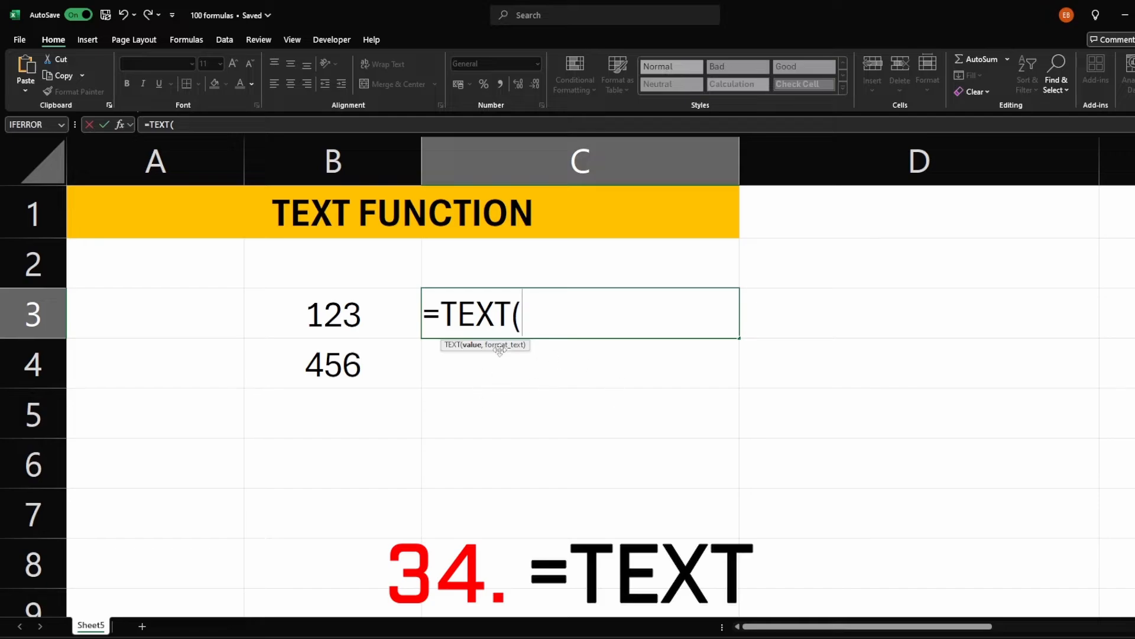
key(Left)
text(,)
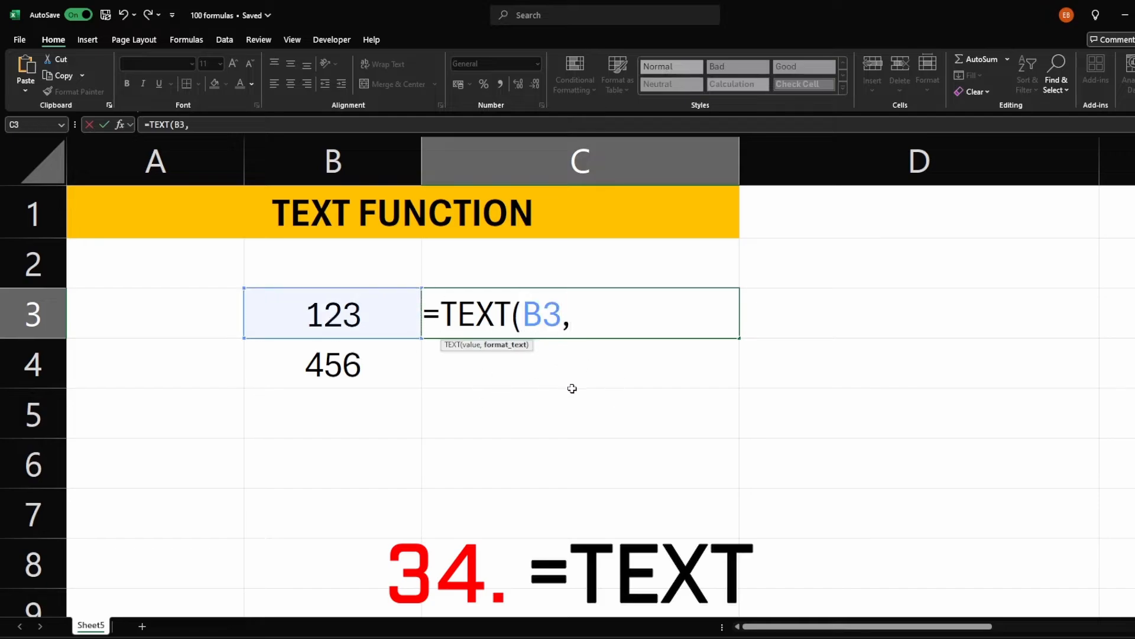
text("$#)
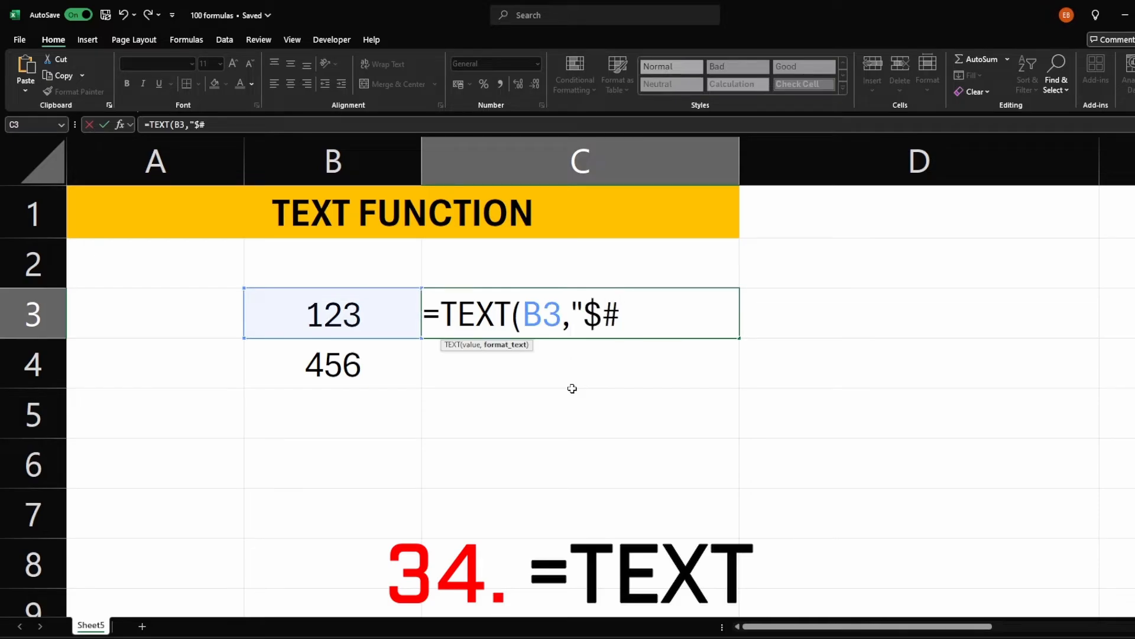
text(,##0.)
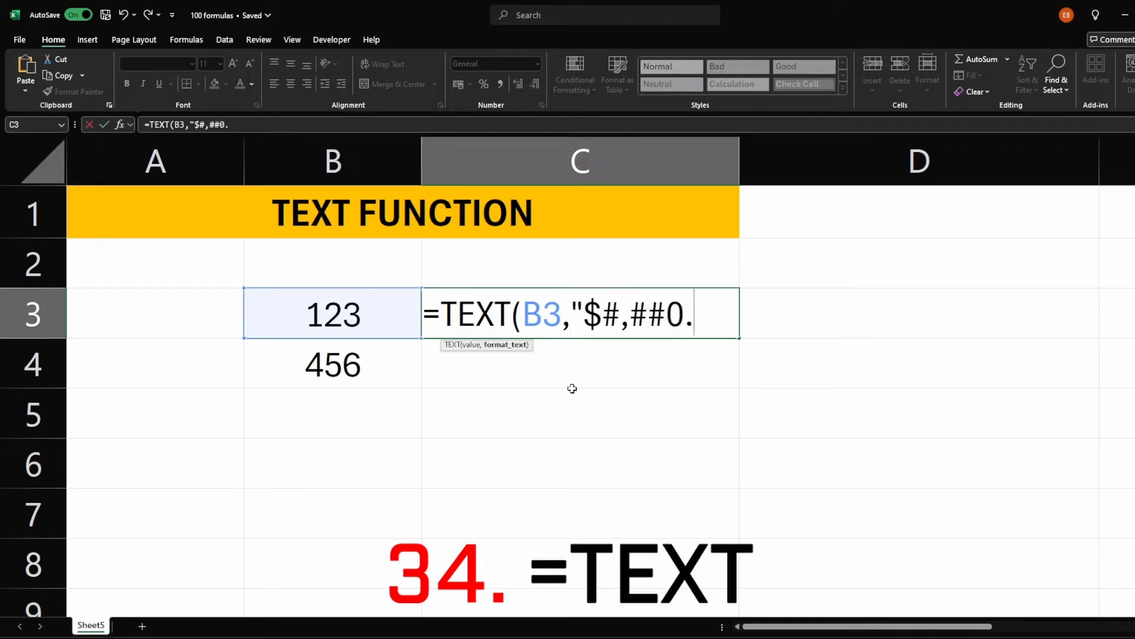
text(00")
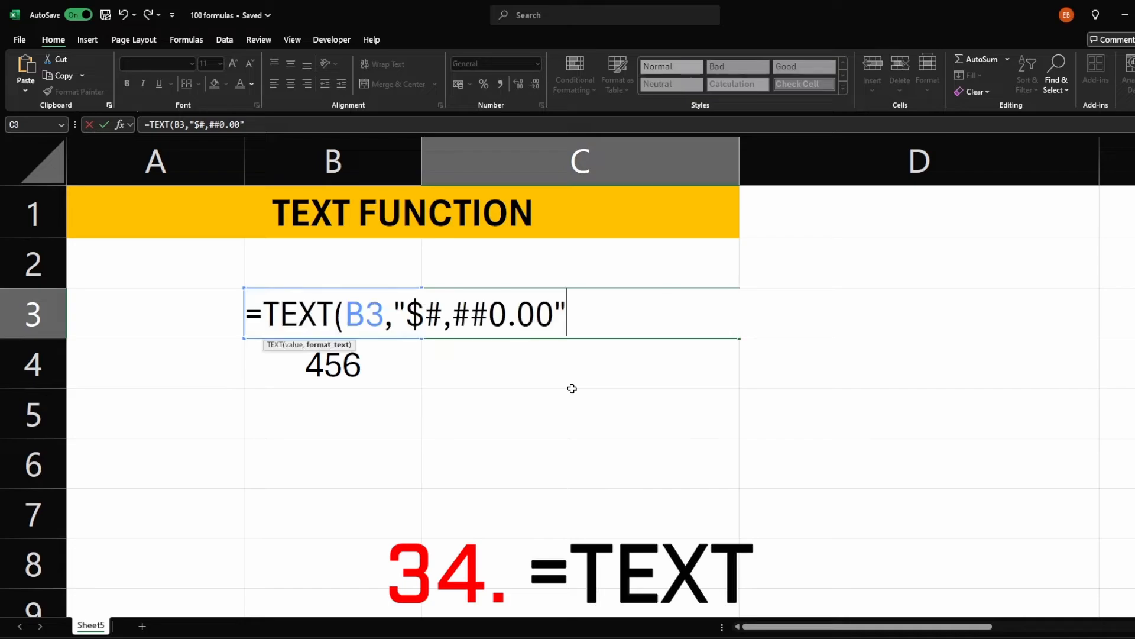
text())
key(Return)
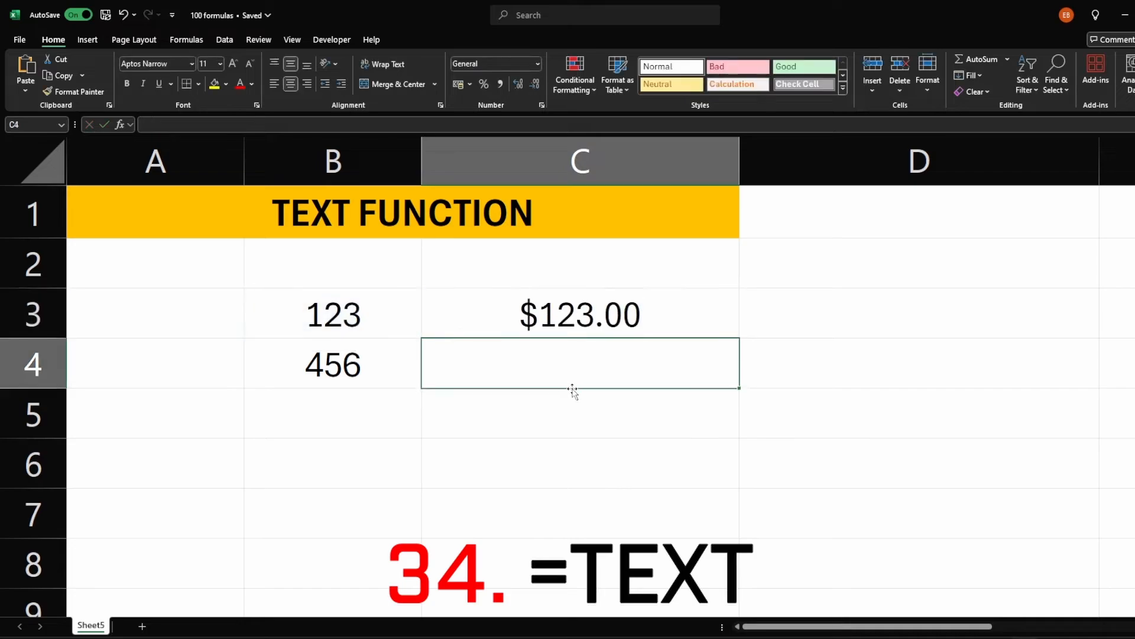
Step: Fill the TEXT formula from C3 down to C4 and compare it with the source numbers in column B
key(Up)
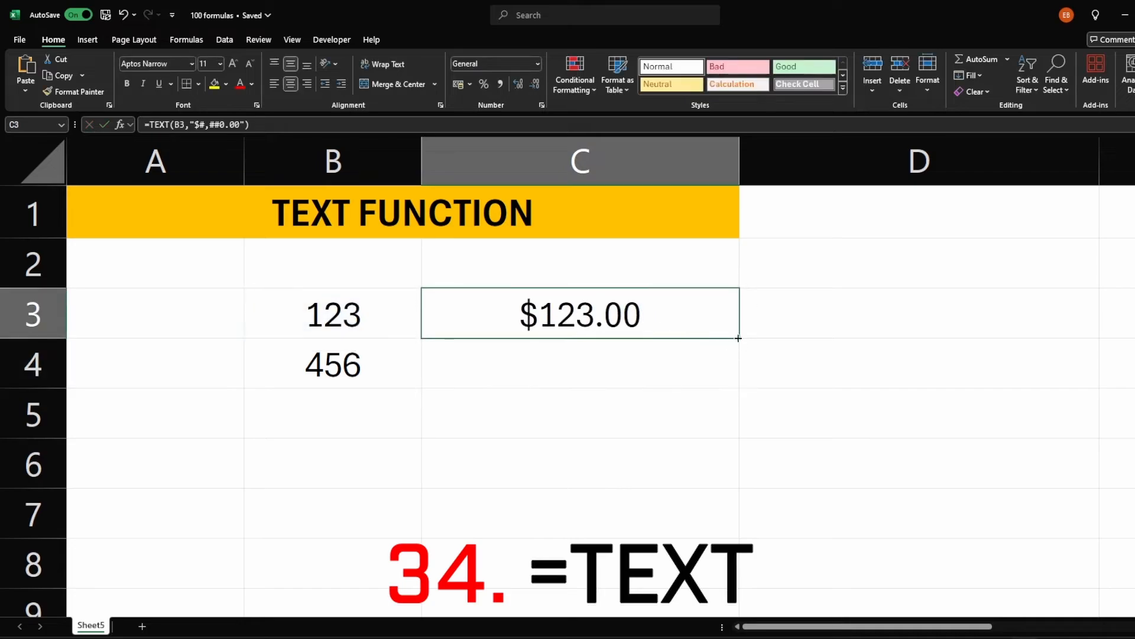
drag(738, 338, 737, 384)
click(815, 346)
click(608, 312)
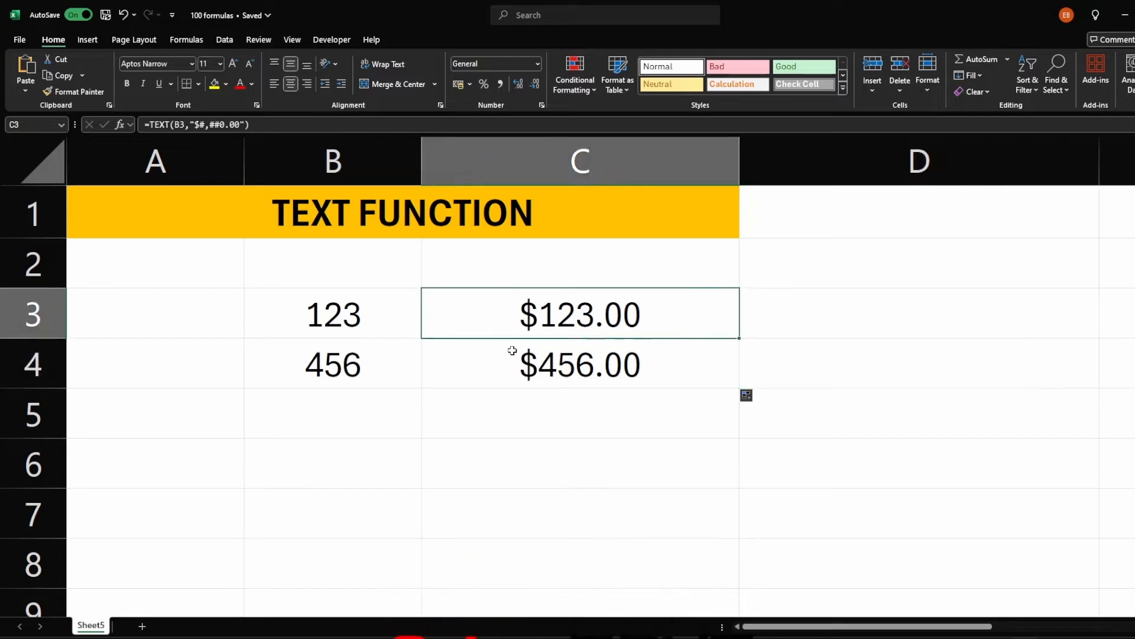
click(372, 317)
key(Down)
key(Up)
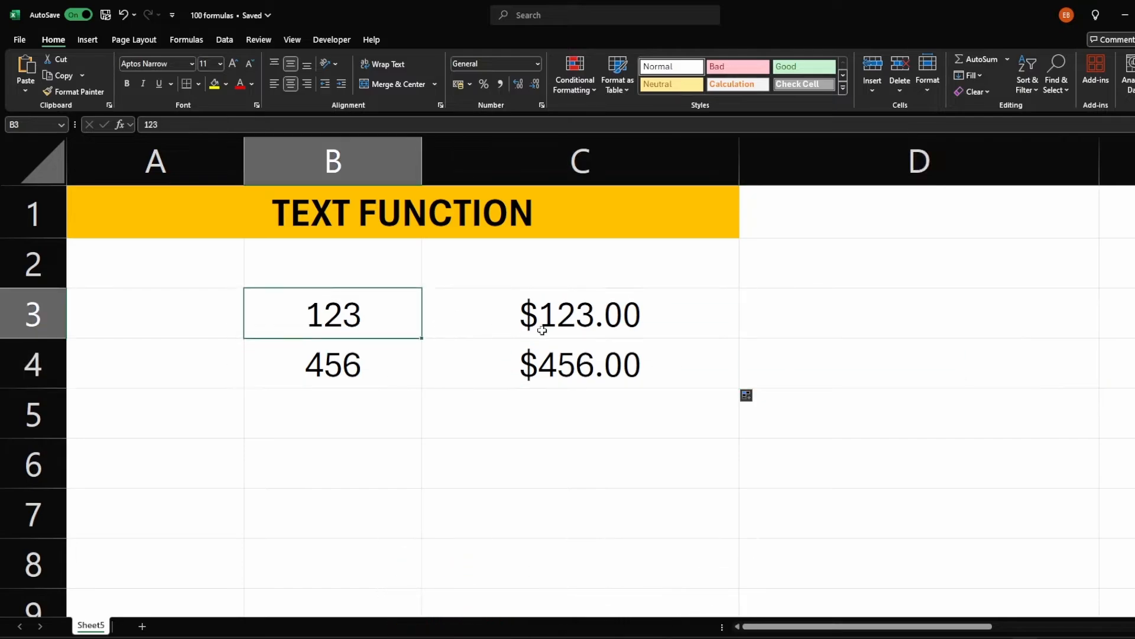
click(542, 329)
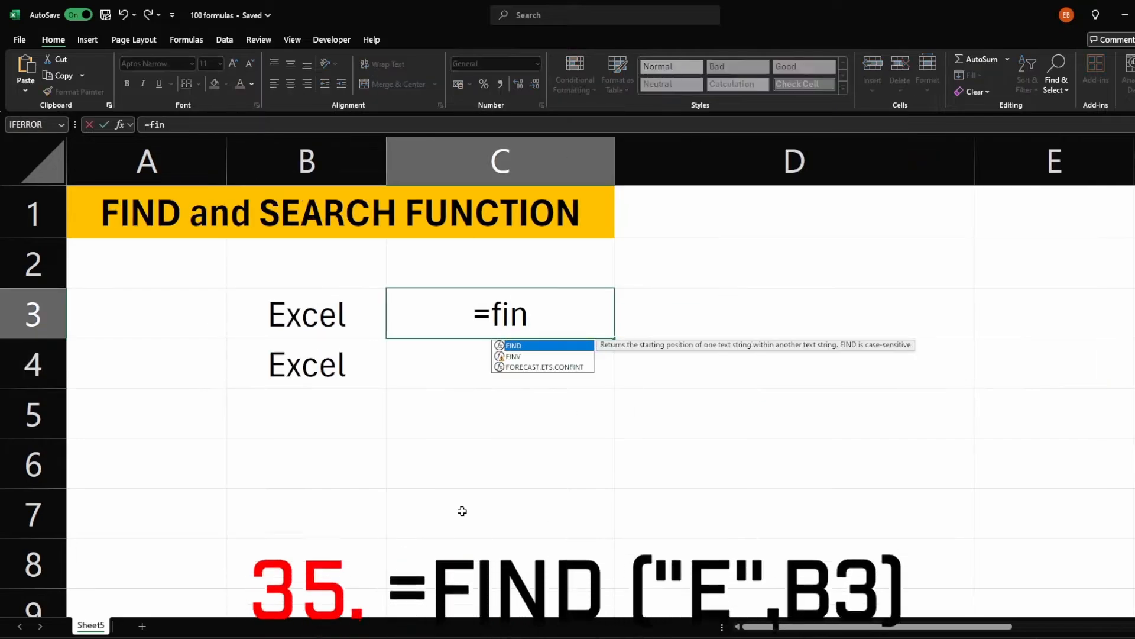
Step: Complete the formula =FIND("E",B3) in C3 to locate the capital E in B3's text
key(Tab)
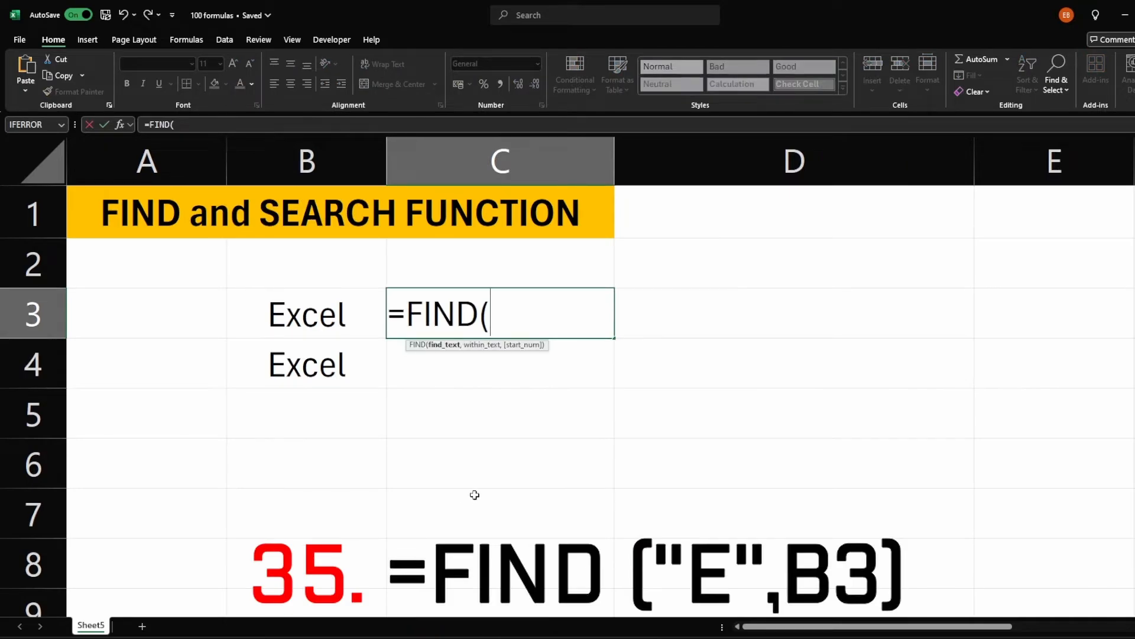
text("E",)
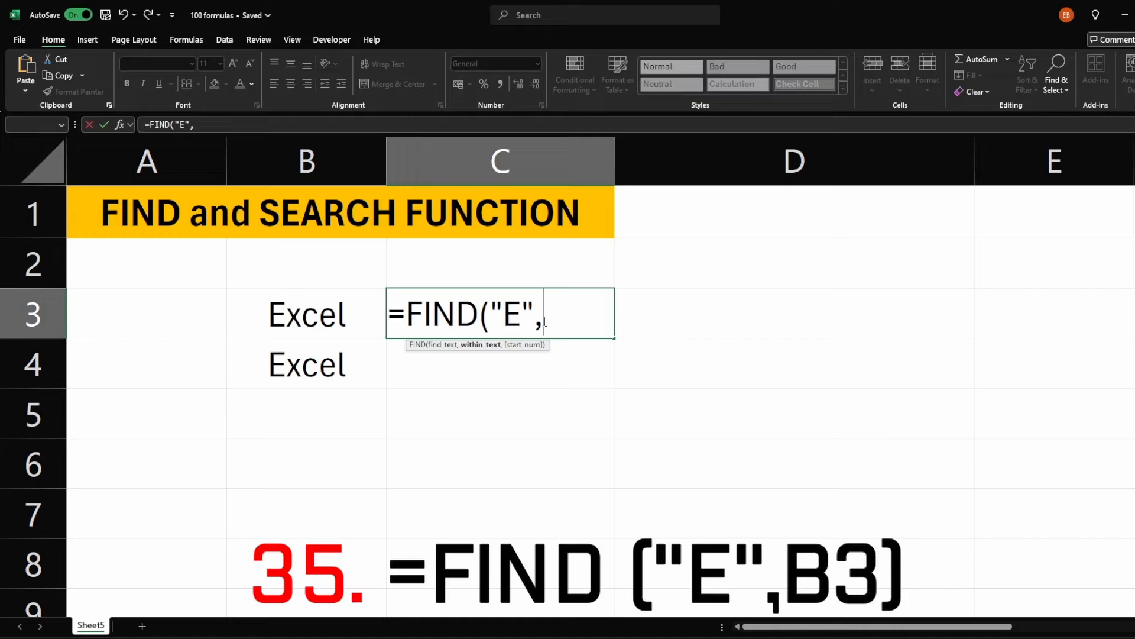
click(289, 317)
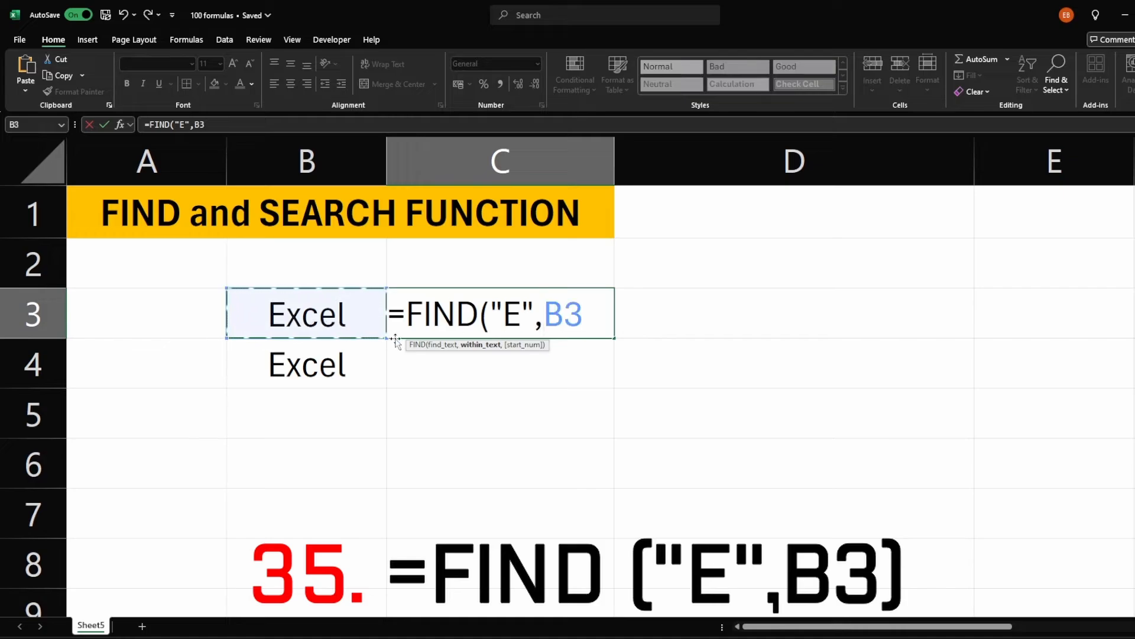
text())
key(Return)
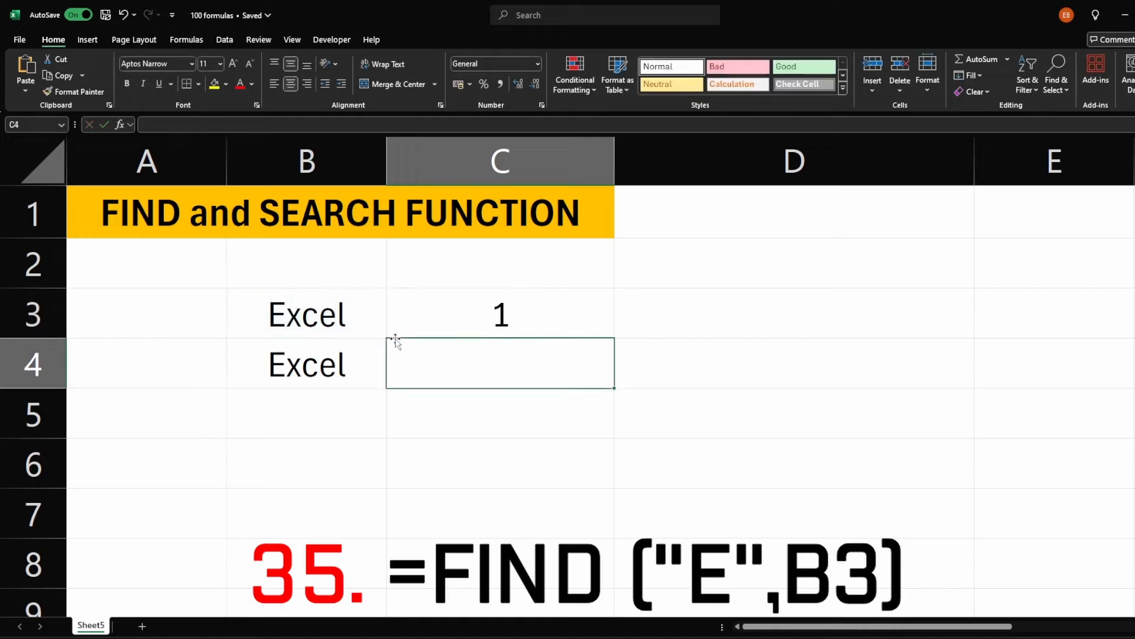
click(456, 319)
click(308, 312)
click(434, 321)
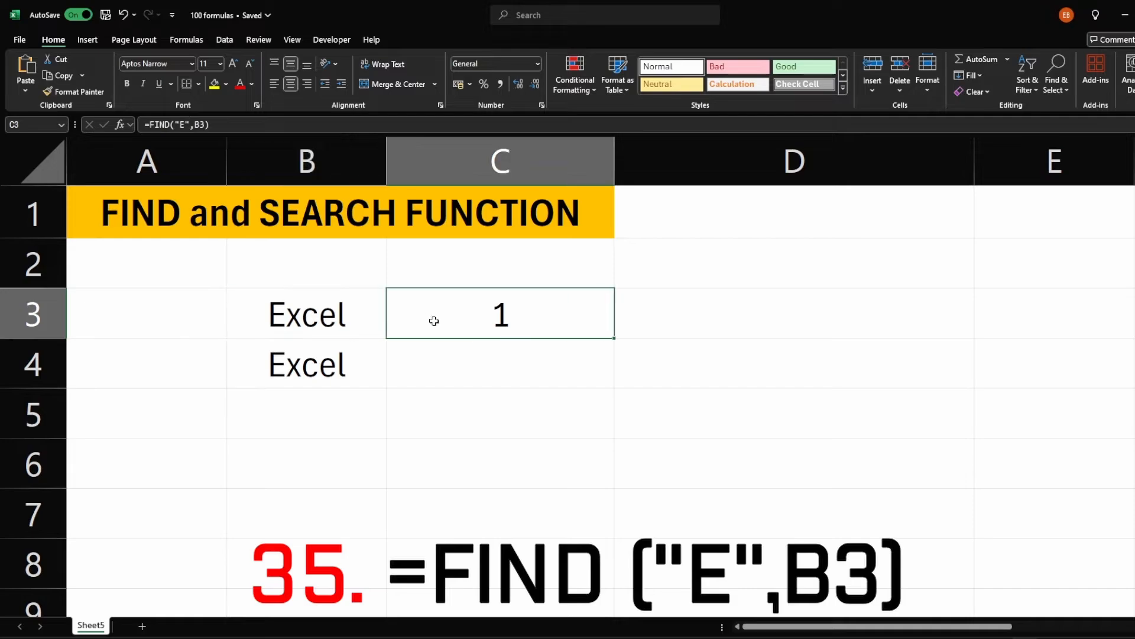
Step: Enter =SEARCH("E",B4) in C4 to locate the letter E in B4's text
click(460, 371)
text(=se)
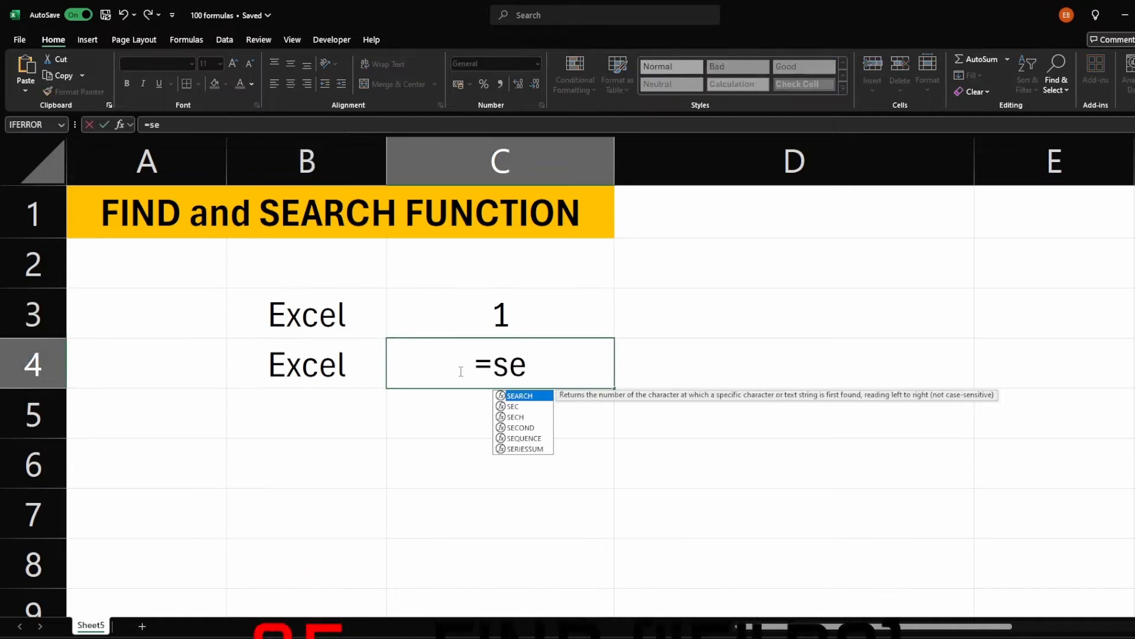
key(Tab)
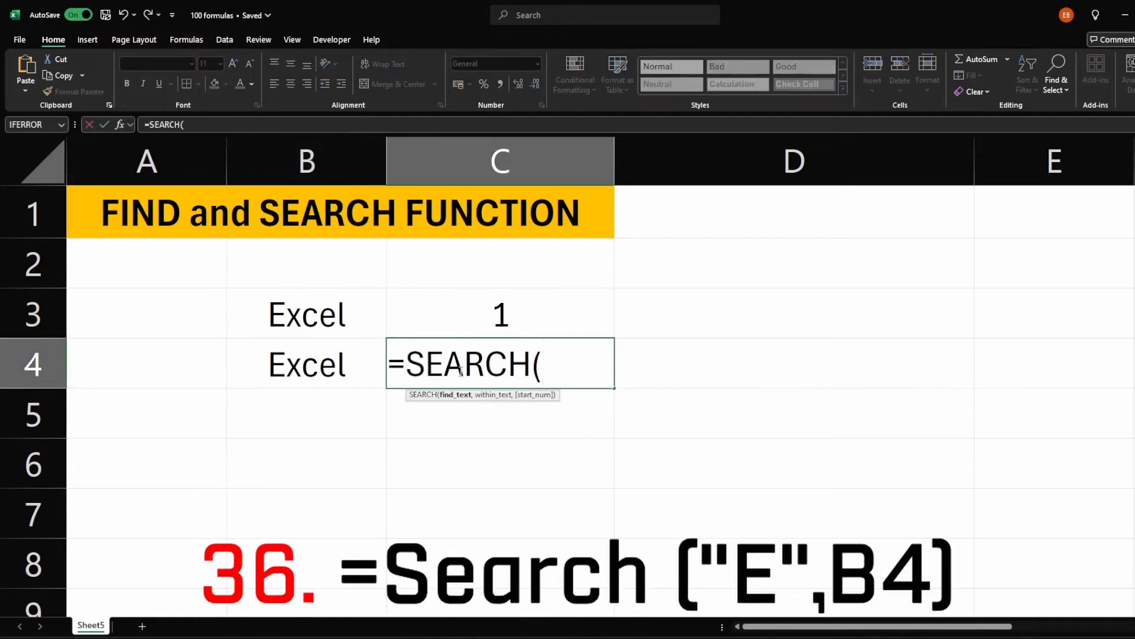
text("E",)
click(340, 352)
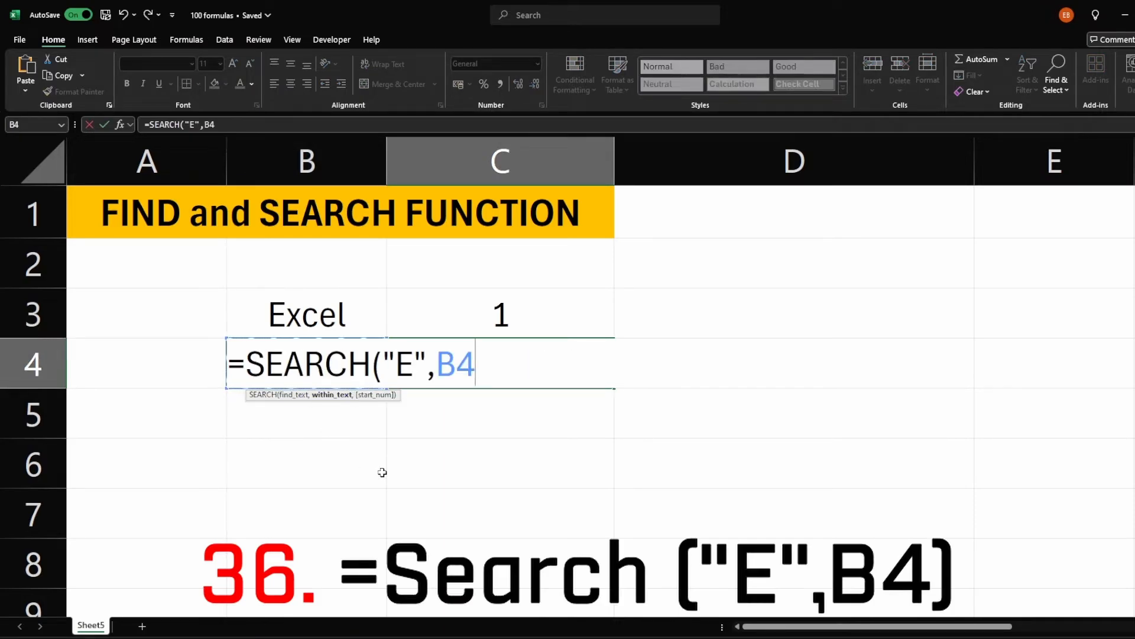
key(Return)
click(497, 375)
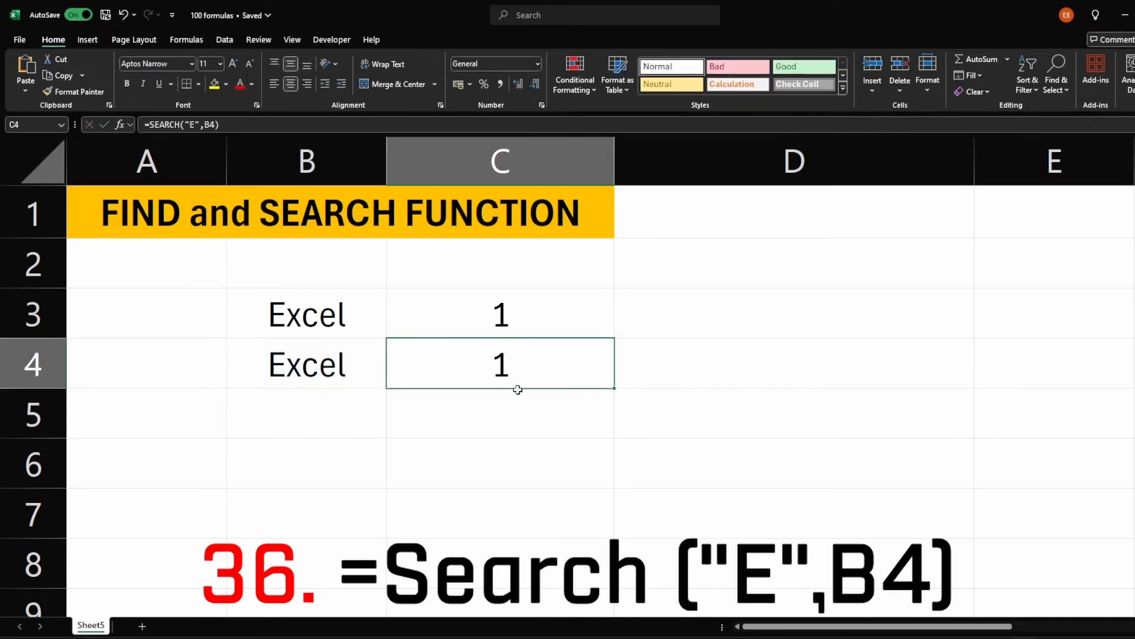
Step: Widen column C and change the search text of the FIND formula in C3 to lowercase "e"
click(528, 320)
drag(615, 163, 654, 164)
double_click(534, 329)
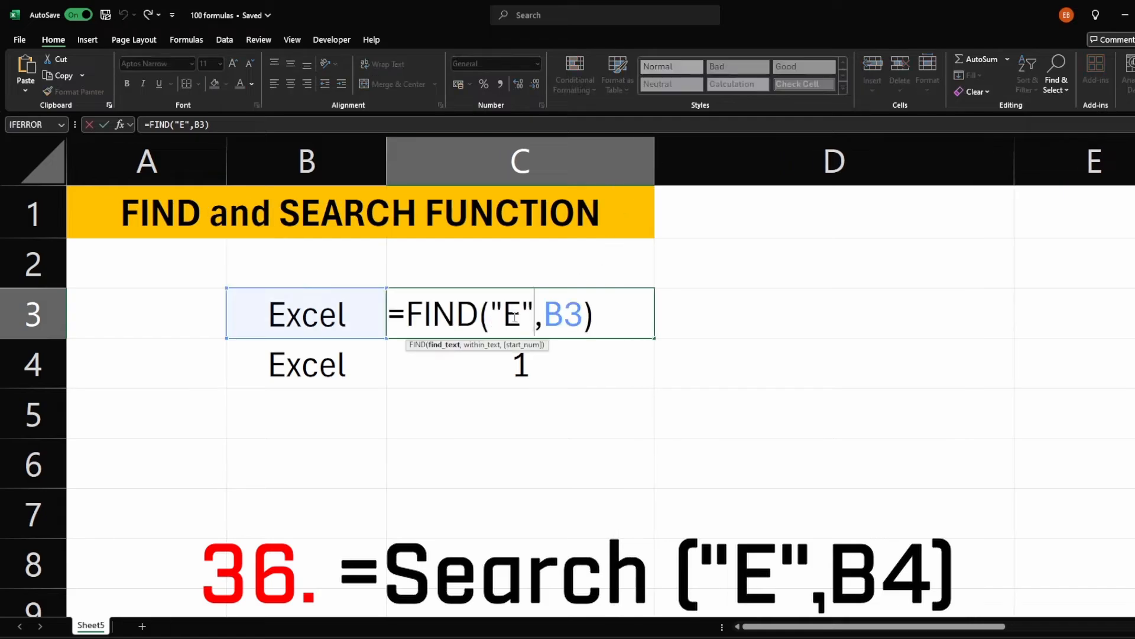
double_click(515, 318)
text(e)
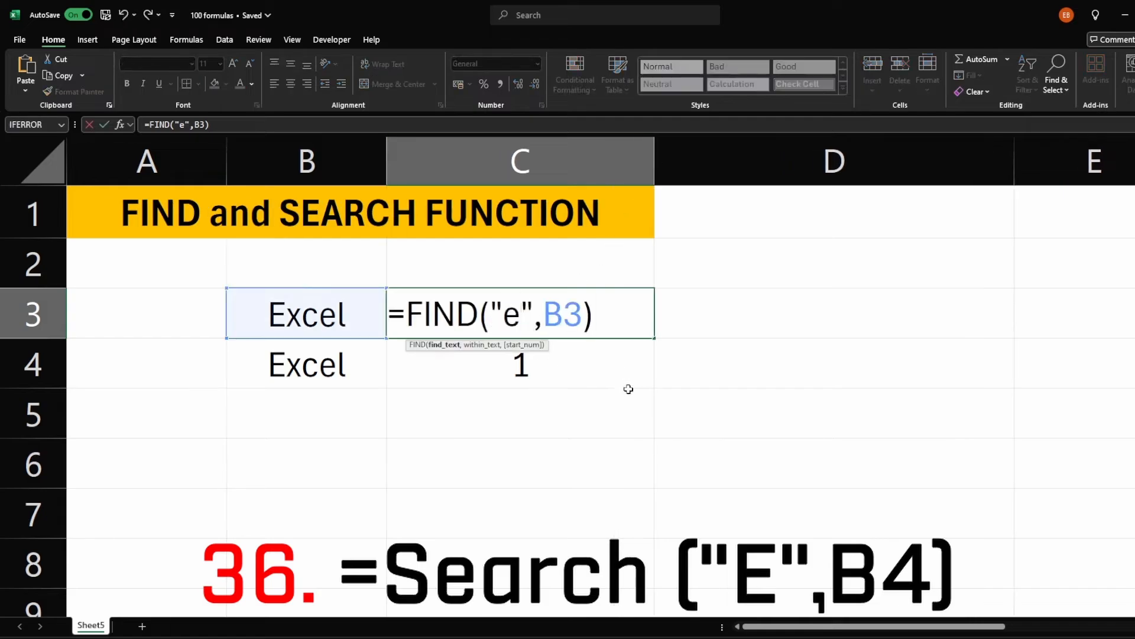
key(Return)
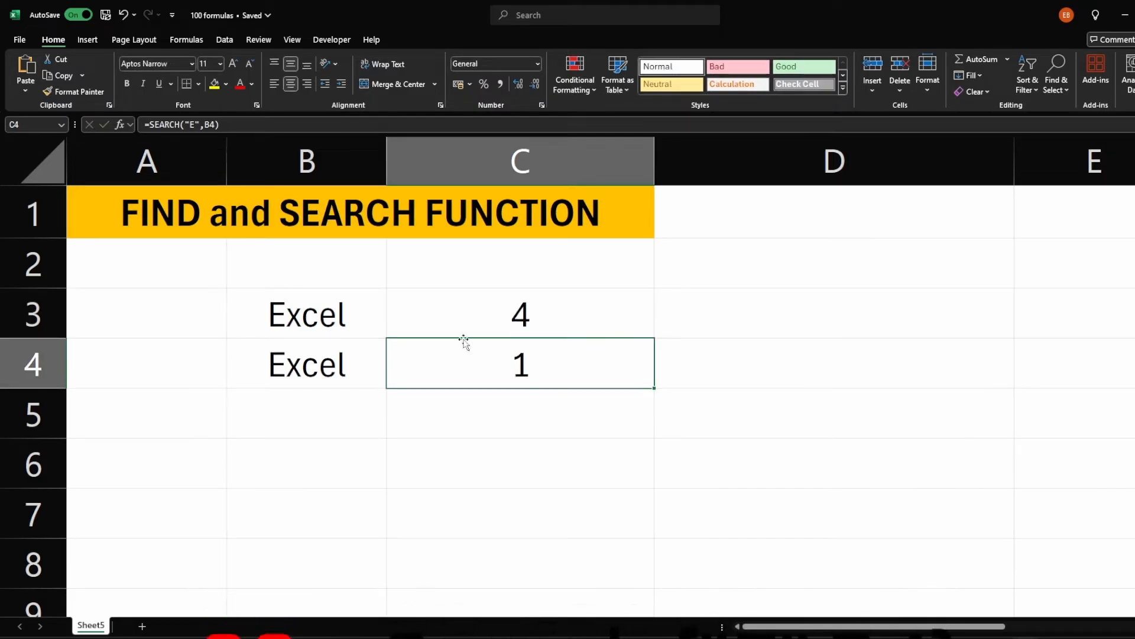
Step: Widen column C further and change the formula in C4 to =SEARCH("e",B4,1)
key(Right)
drag(650, 173, 742, 172)
double_click(661, 362)
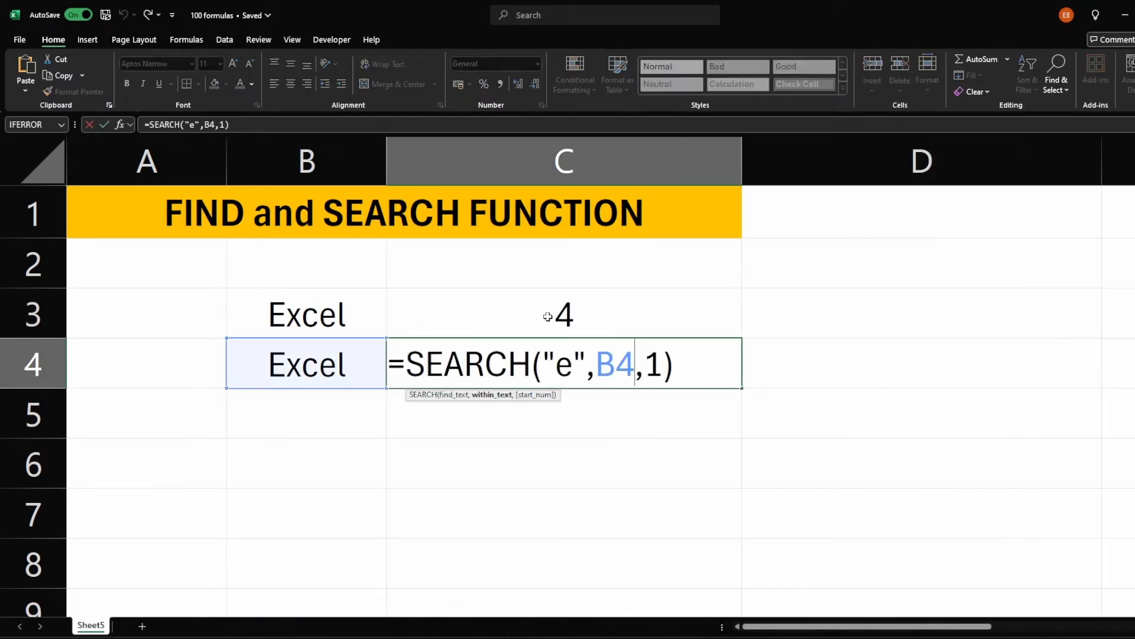
key(Return)
key(Return)
click(571, 363)
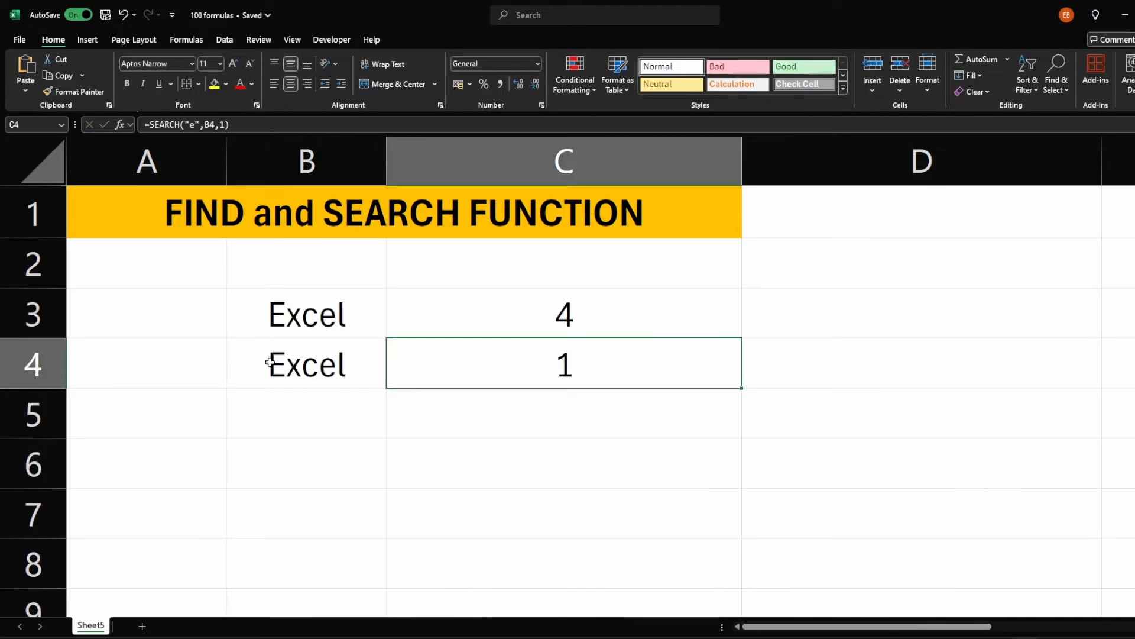
click(580, 329)
double_click(581, 325)
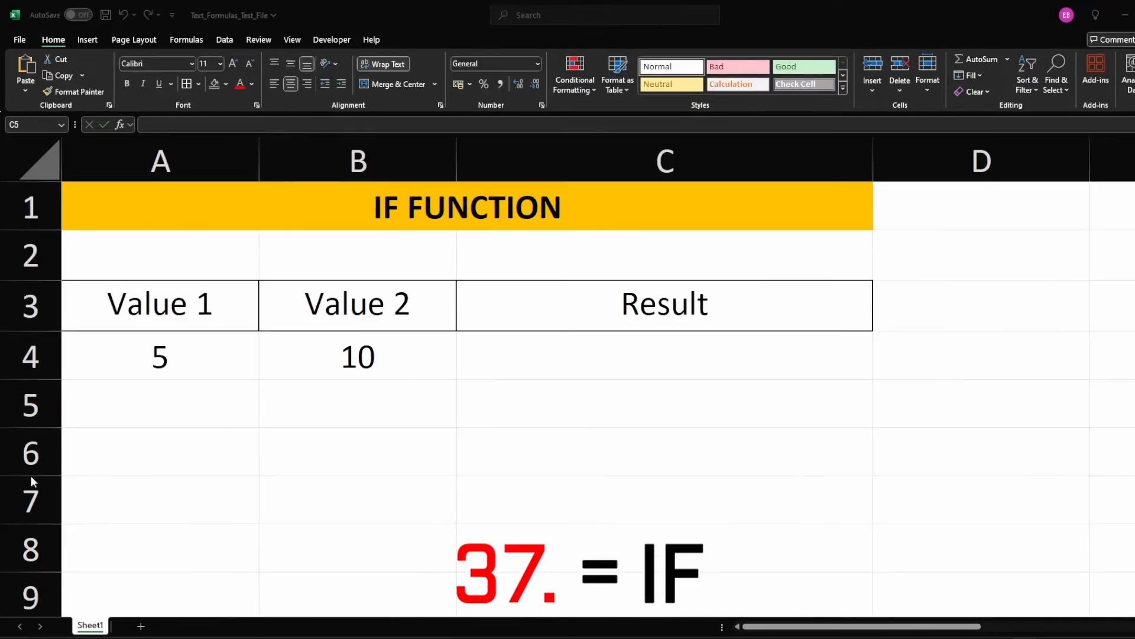
Step: Start an IF formula in C4 with the logical test A4>B4
click(630, 395)
click(187, 360)
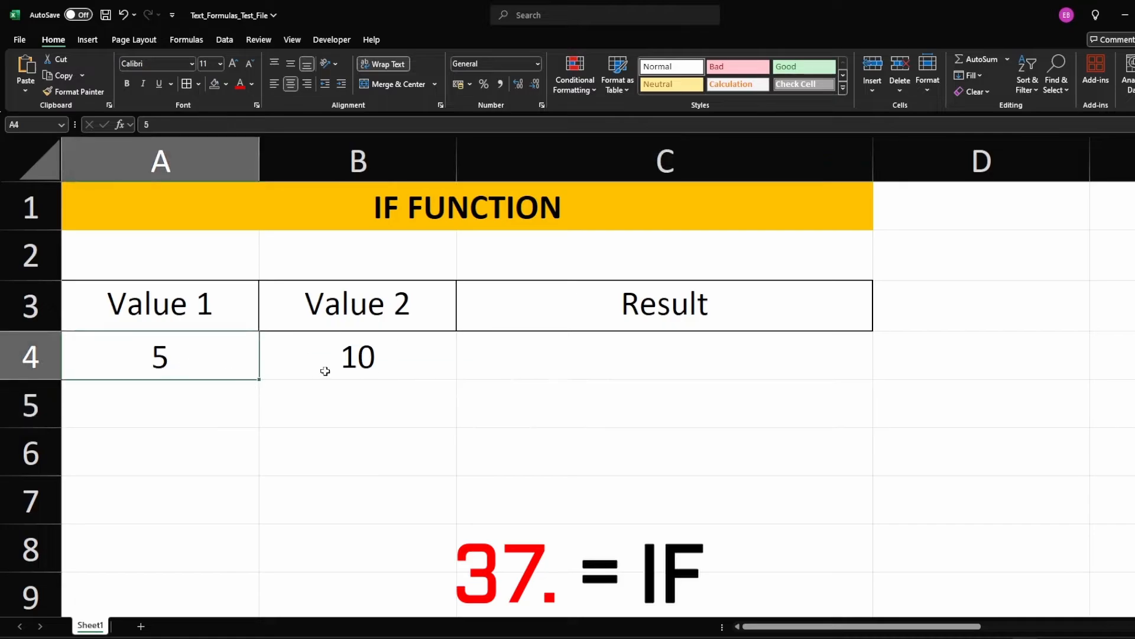
click(325, 370)
click(517, 357)
text(=if)
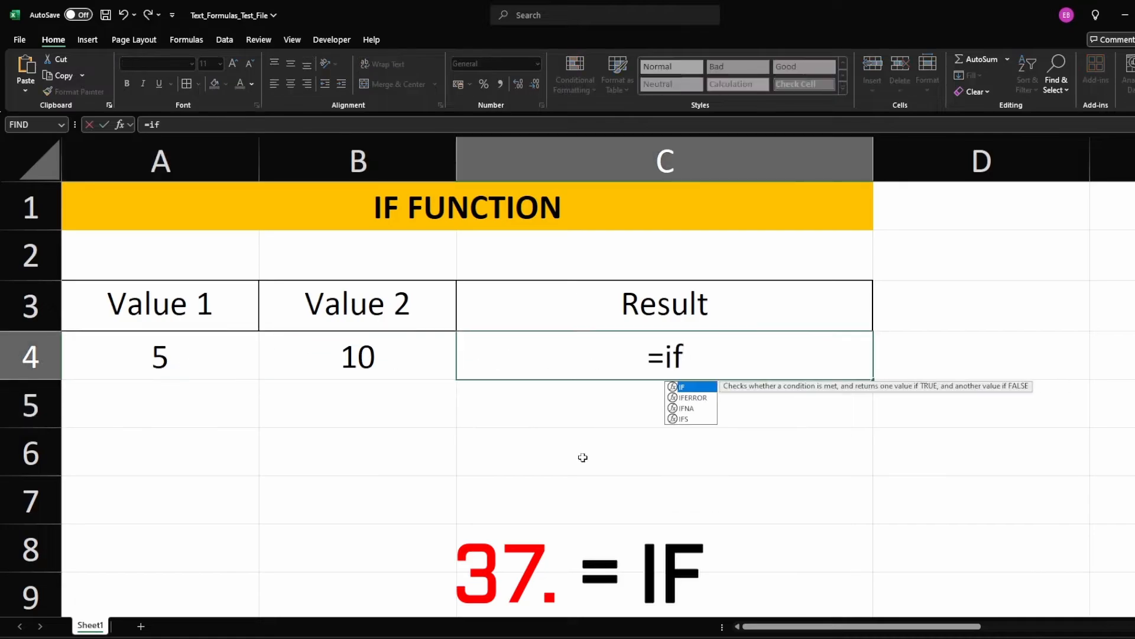
key(Tab)
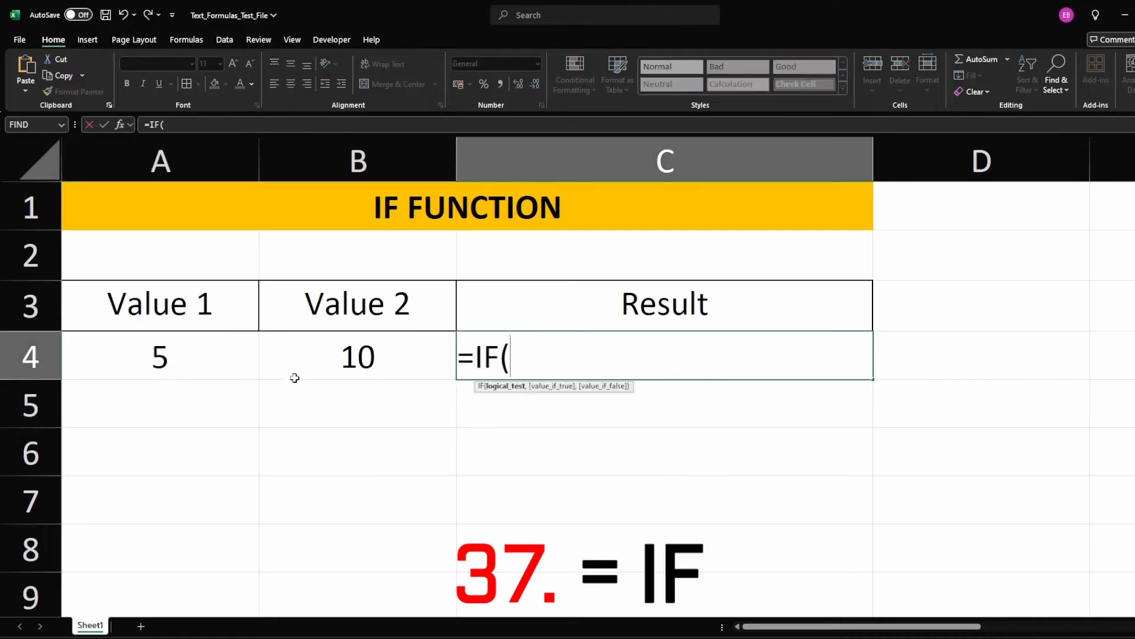
click(254, 373)
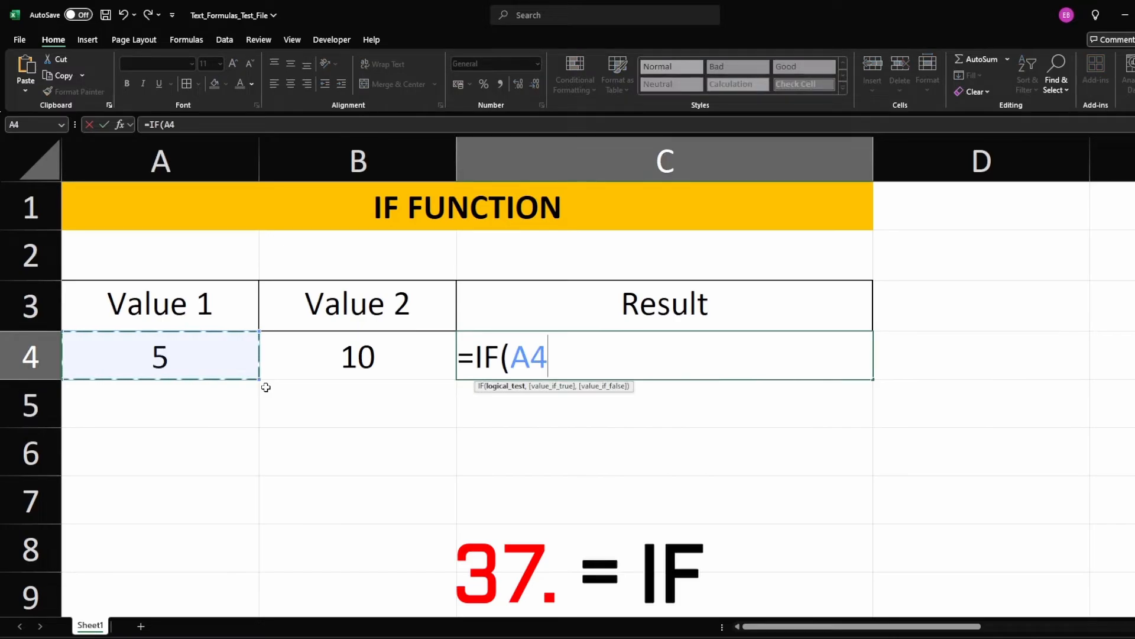
text(>)
click(376, 344)
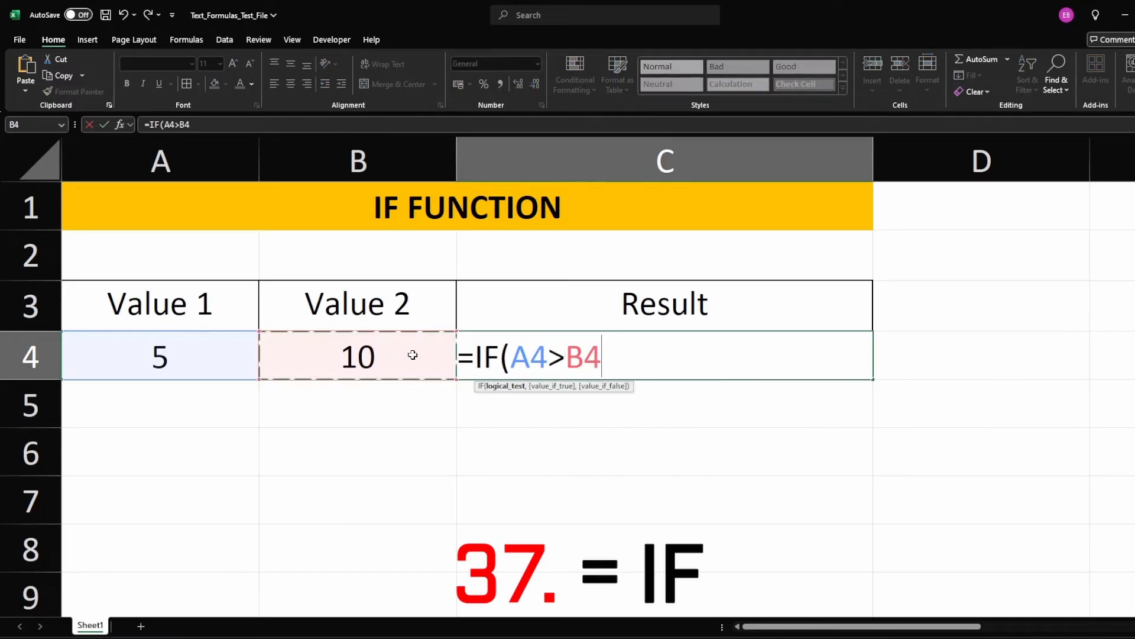
text(,)
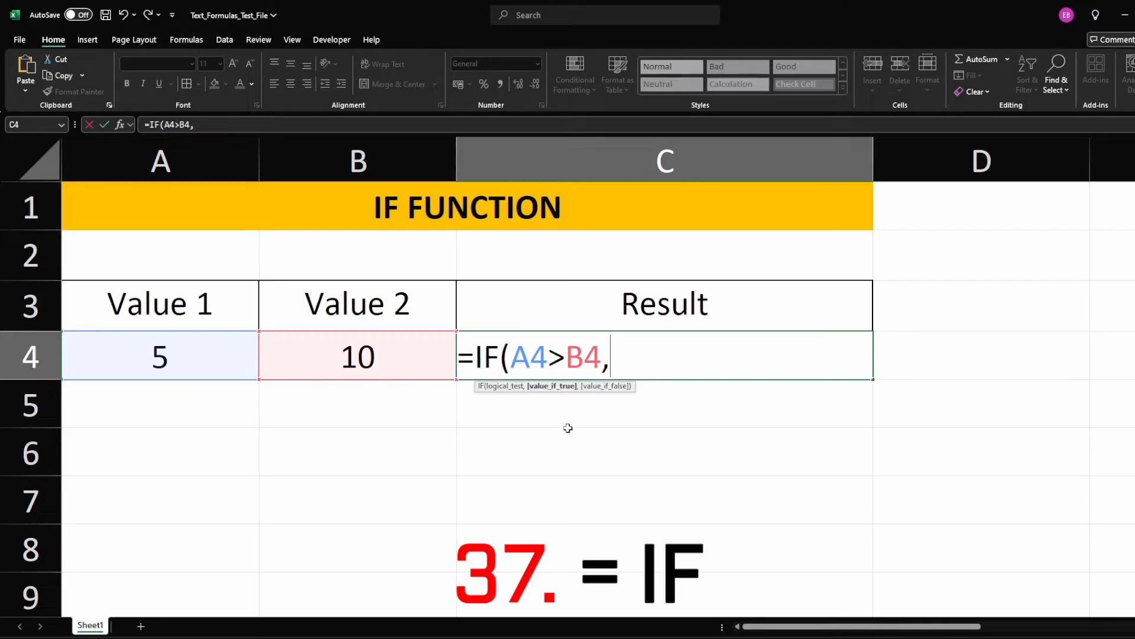
Step: Complete the IF formula in C4 with "Value 1 is Larger" if true and " Value 2 is Larger" if false
text( "Val)
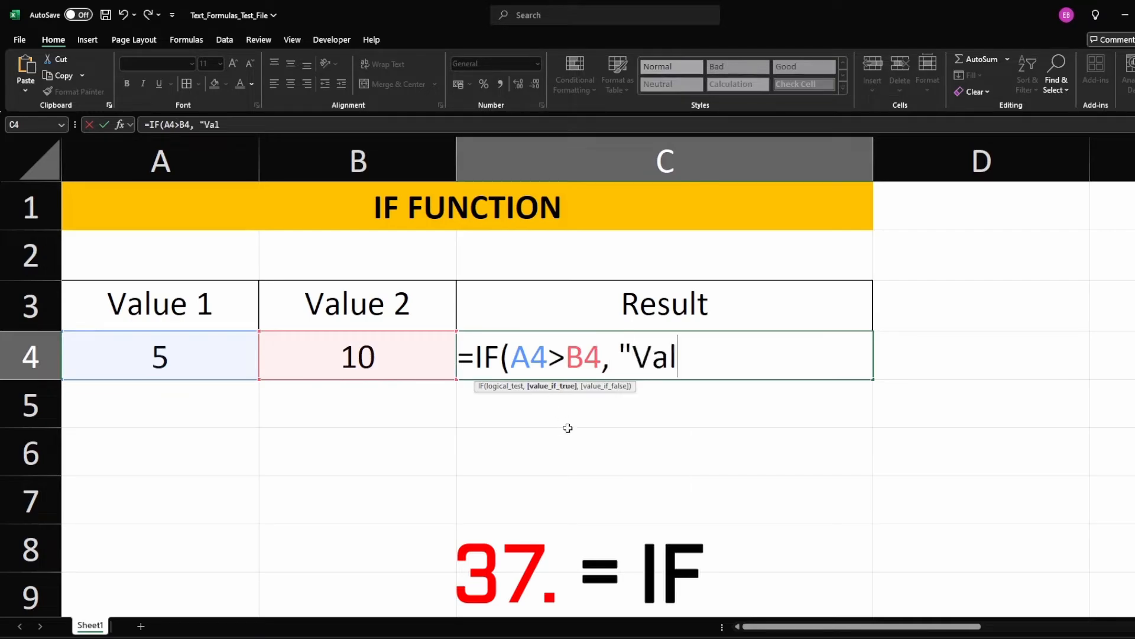
text(ue 1 is Larger" ,)
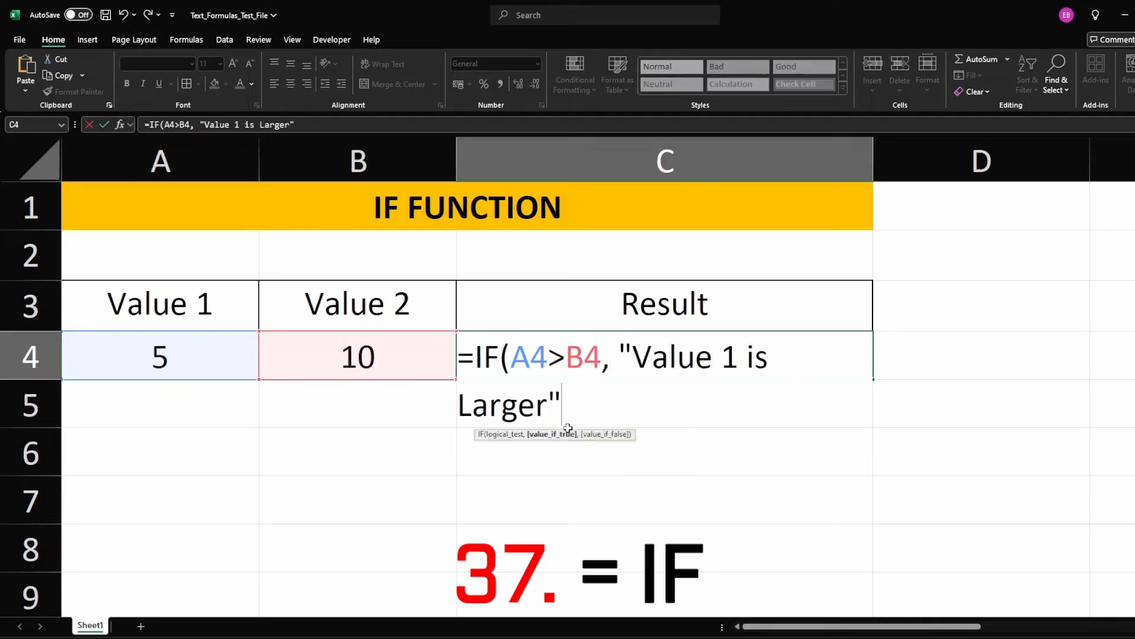
text( " Value)
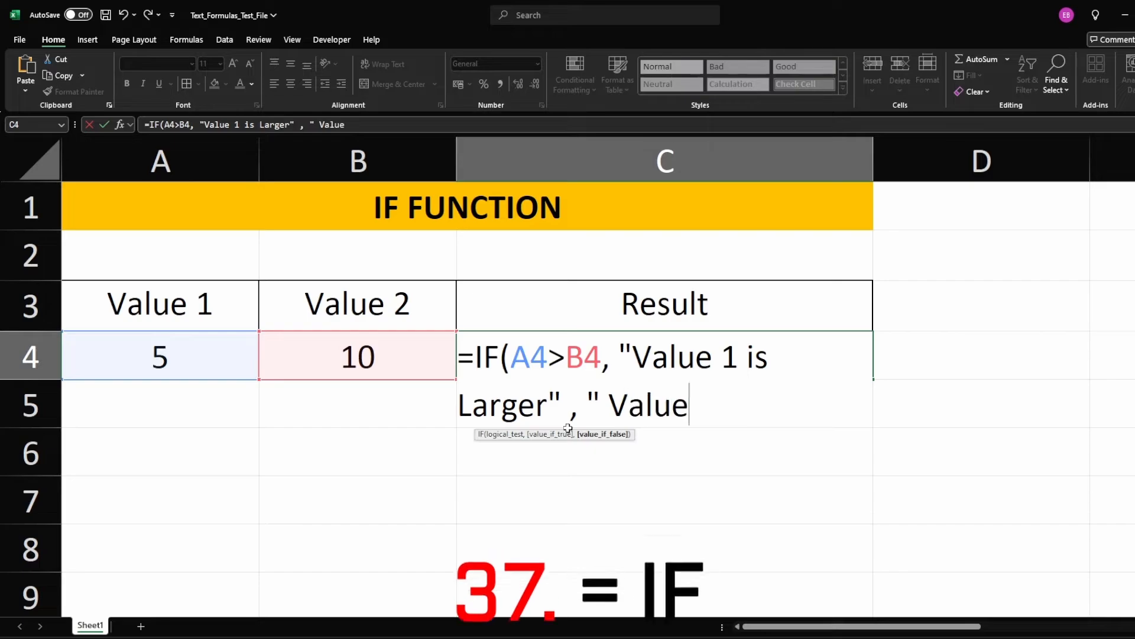
text( 2 is Larger"))
key(Return)
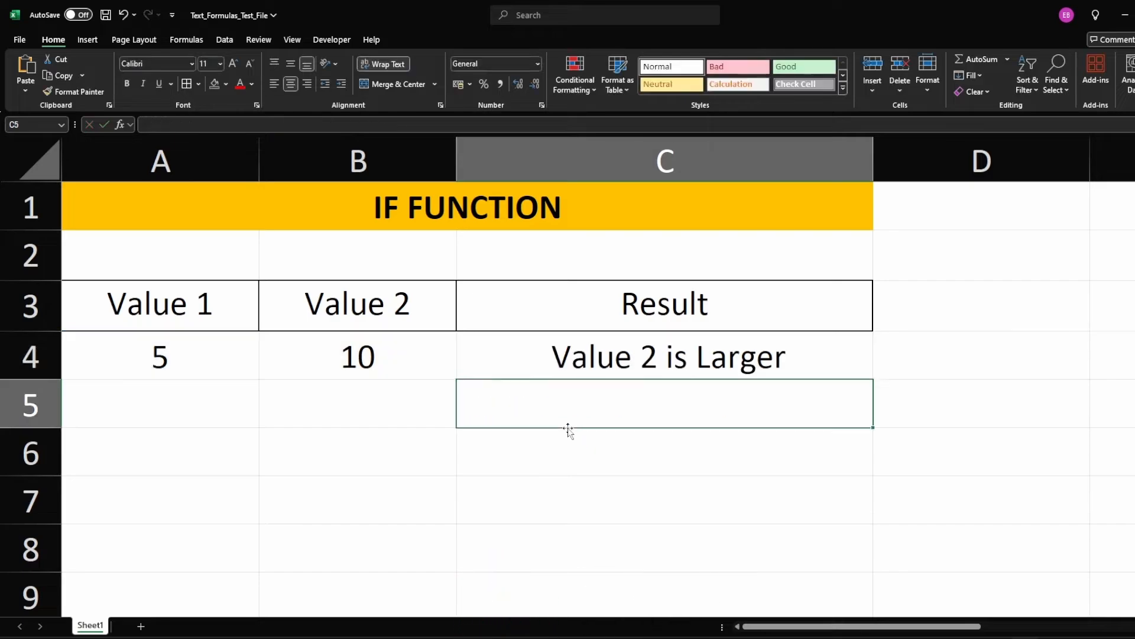
Step: Change Value 1 in A4 to 50 to test the IF formula
click(129, 360)
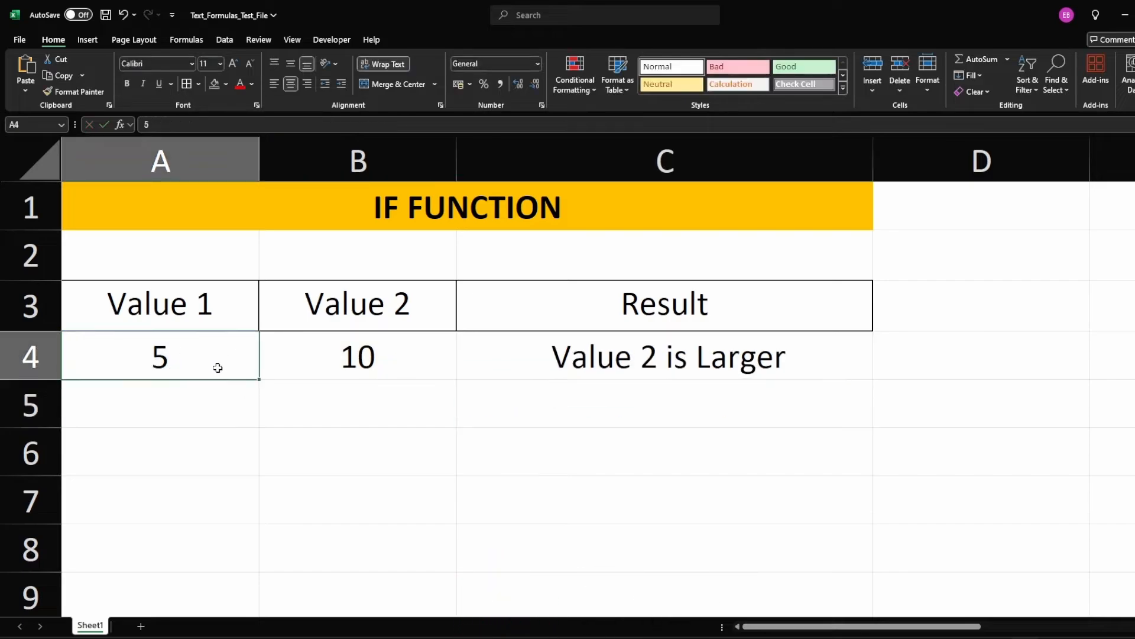
click(524, 364)
double_click(228, 373)
text(0)
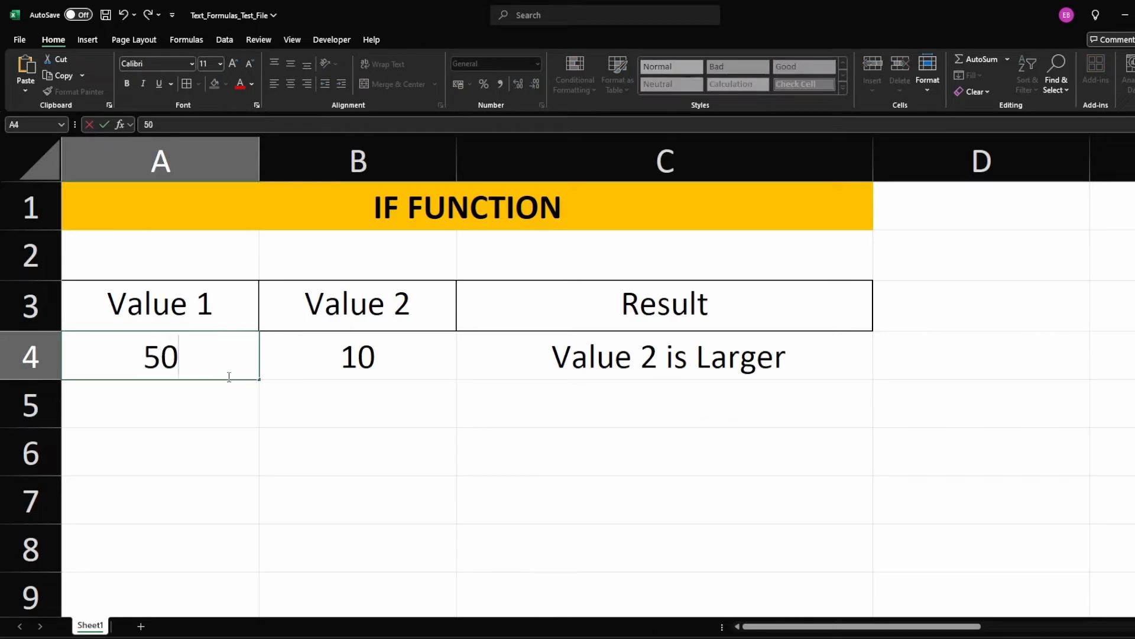
key(Return)
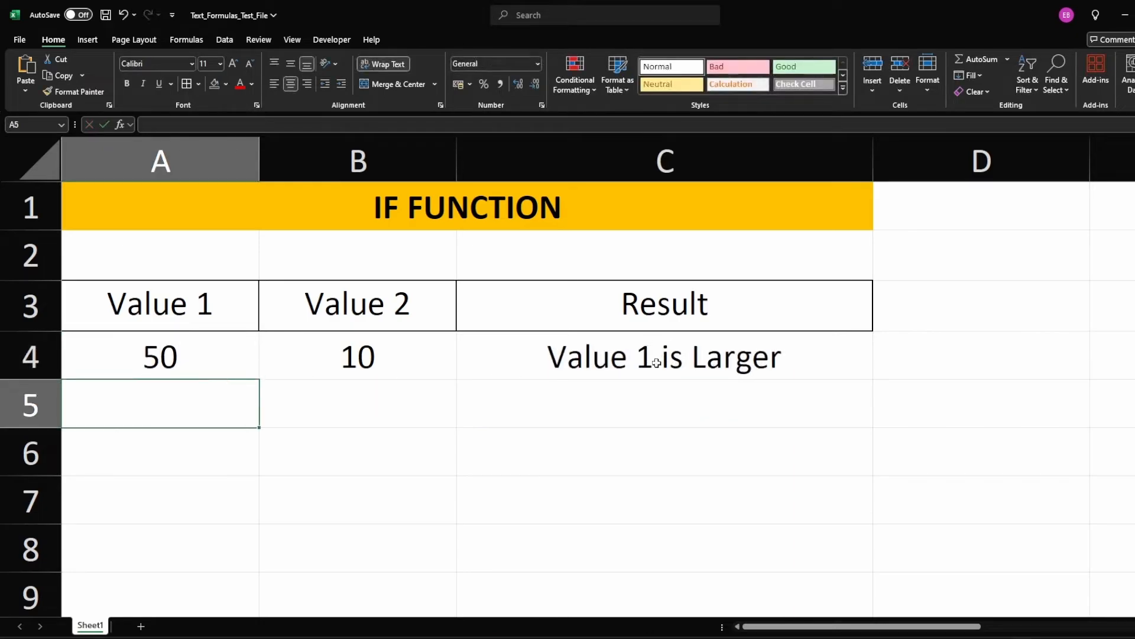
Step: Change Value 2 in B4 to 1522 and check the IF result in C4
double_click(385, 363)
key(shift+Left)
key(shift+Left)
text(1522)
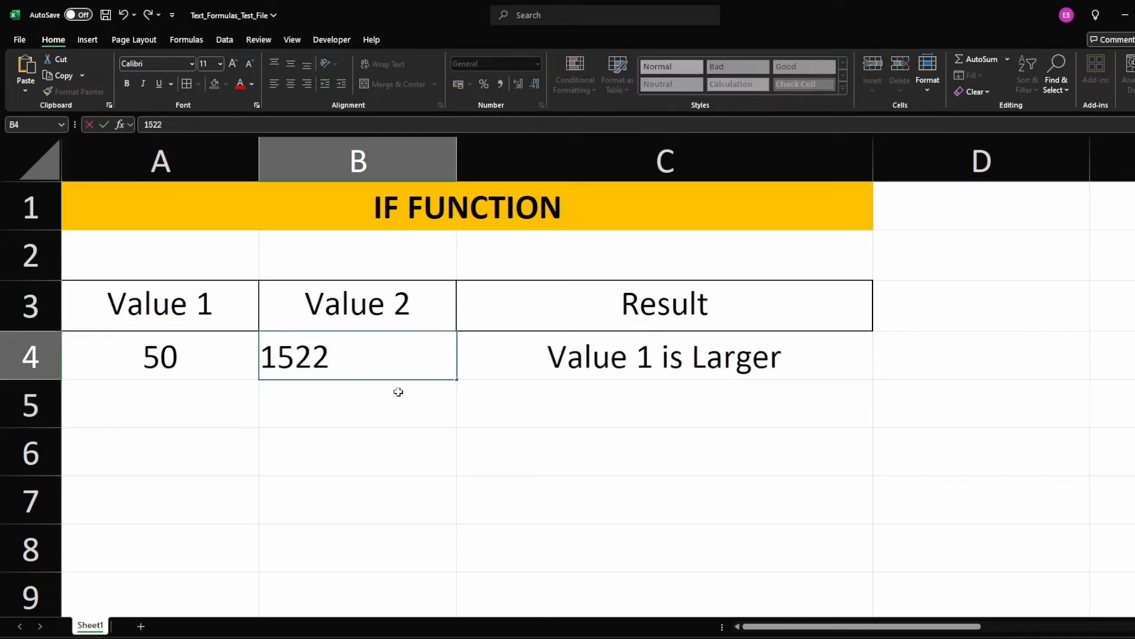
key(Return)
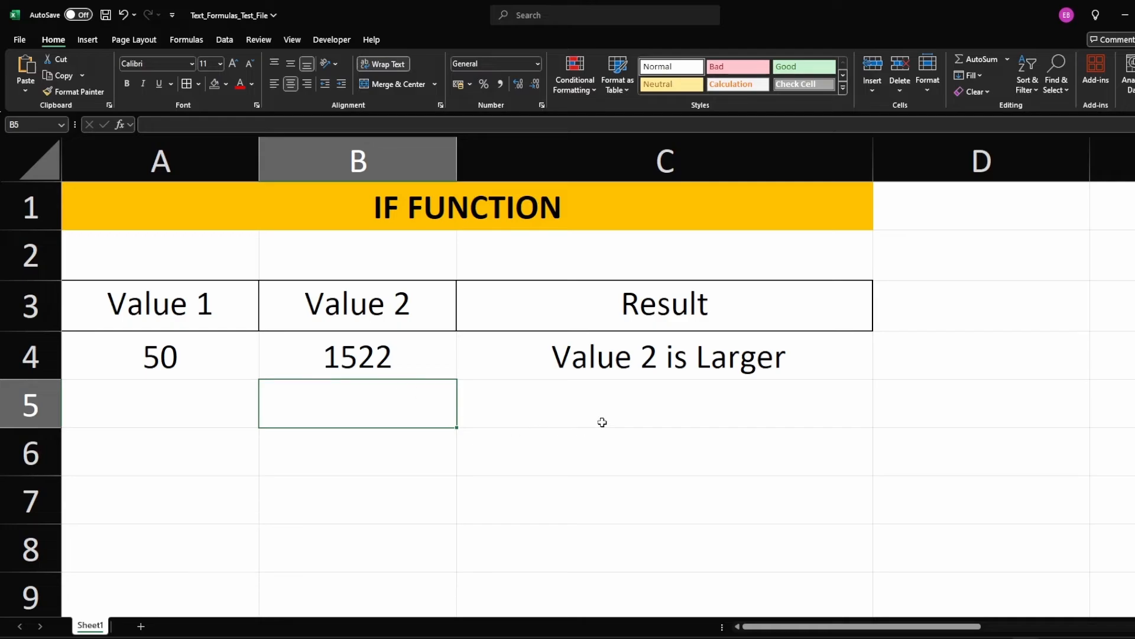
click(631, 370)
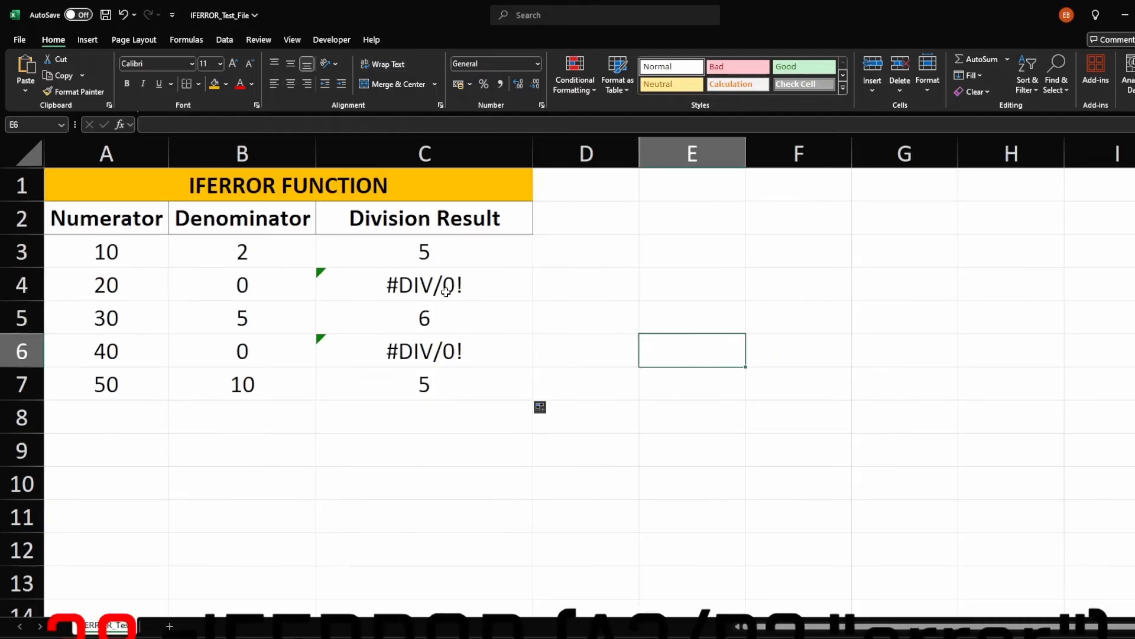
Step: Wrap the division in C3 of the IFERROR sheet as =IFERROR(A3/B3,"ERROR")
click(424, 284)
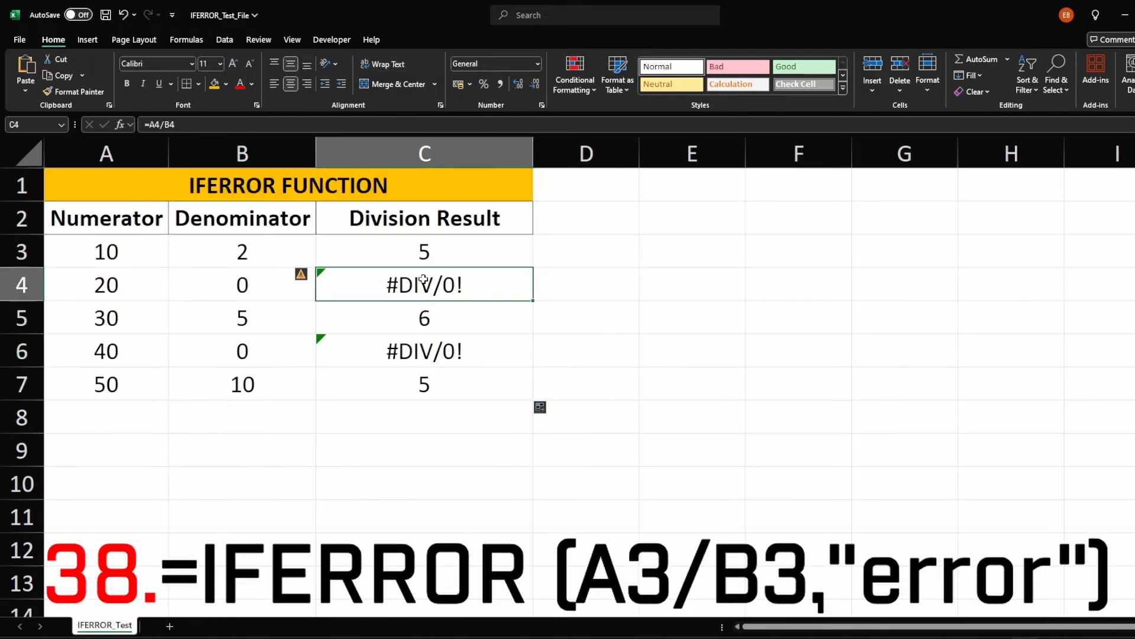
double_click(424, 252)
drag(390, 252, 312, 257)
click(330, 253)
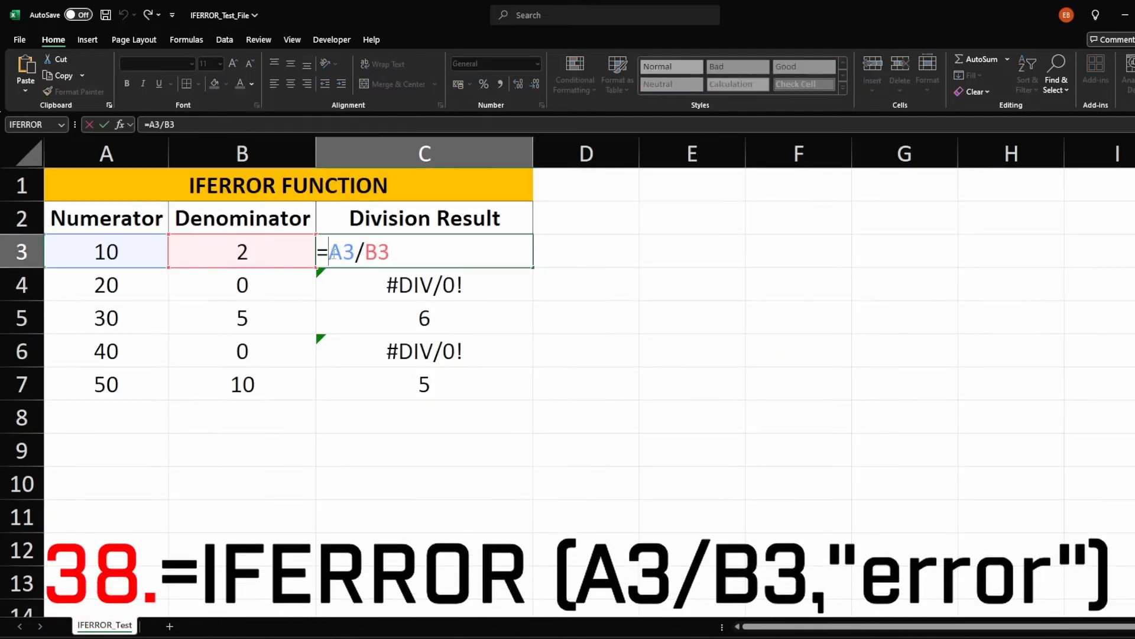
text(ifer)
key(Tab)
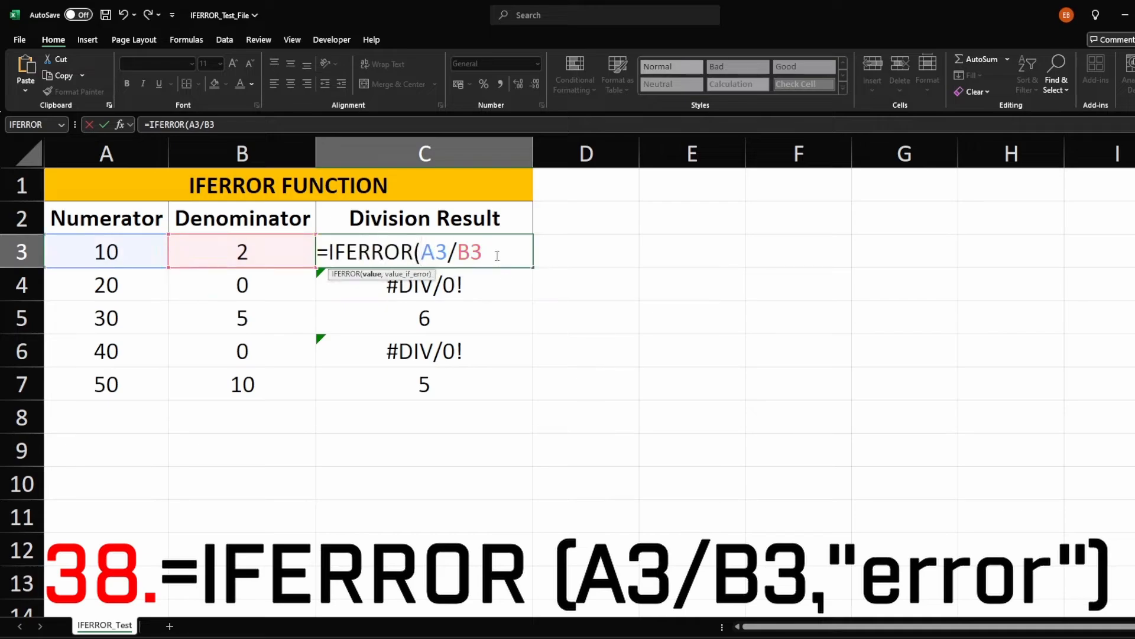
text(,"ERROR)
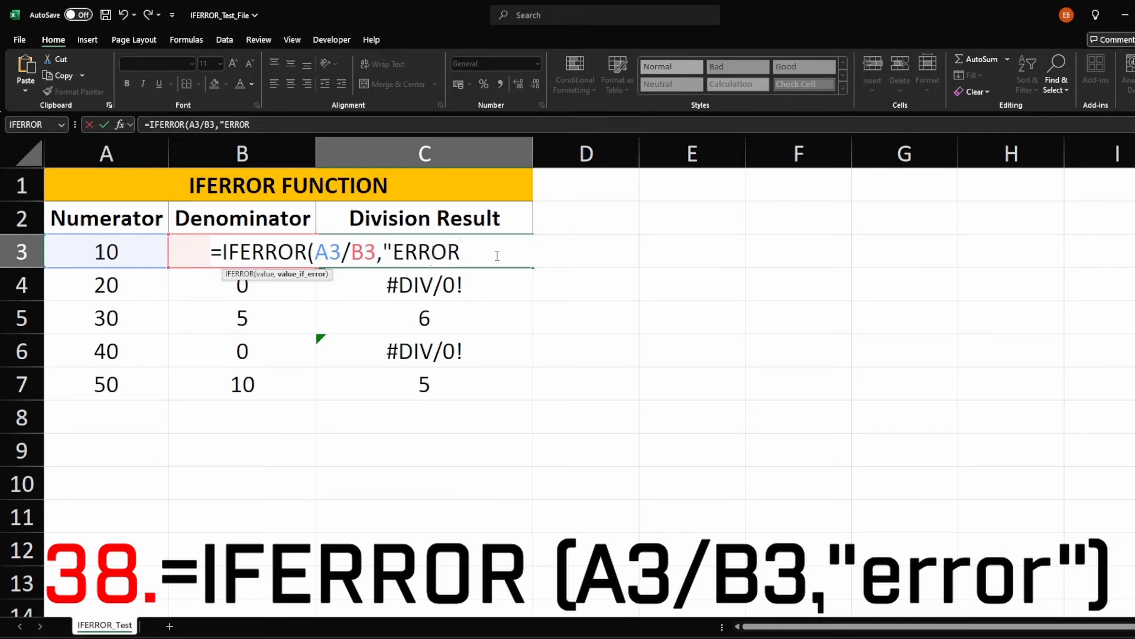
key(BackSpace)
key(BackSpace)
text("))
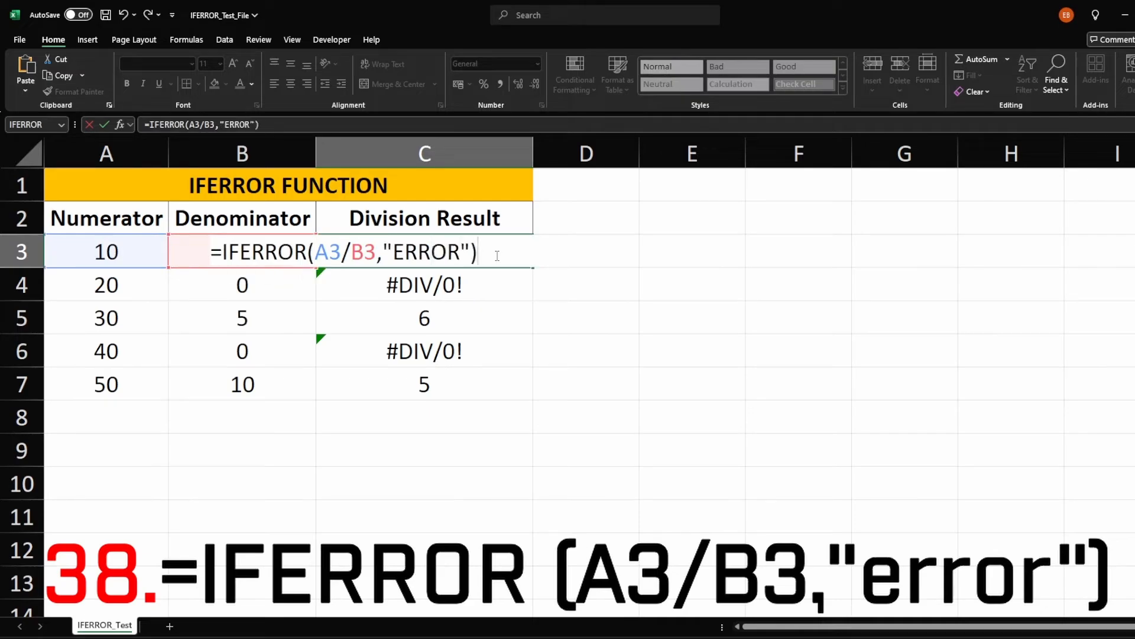
key(Return)
Step: Copy the IFERROR formula with the "ERROR" text from C3 down to C7
click(494, 252)
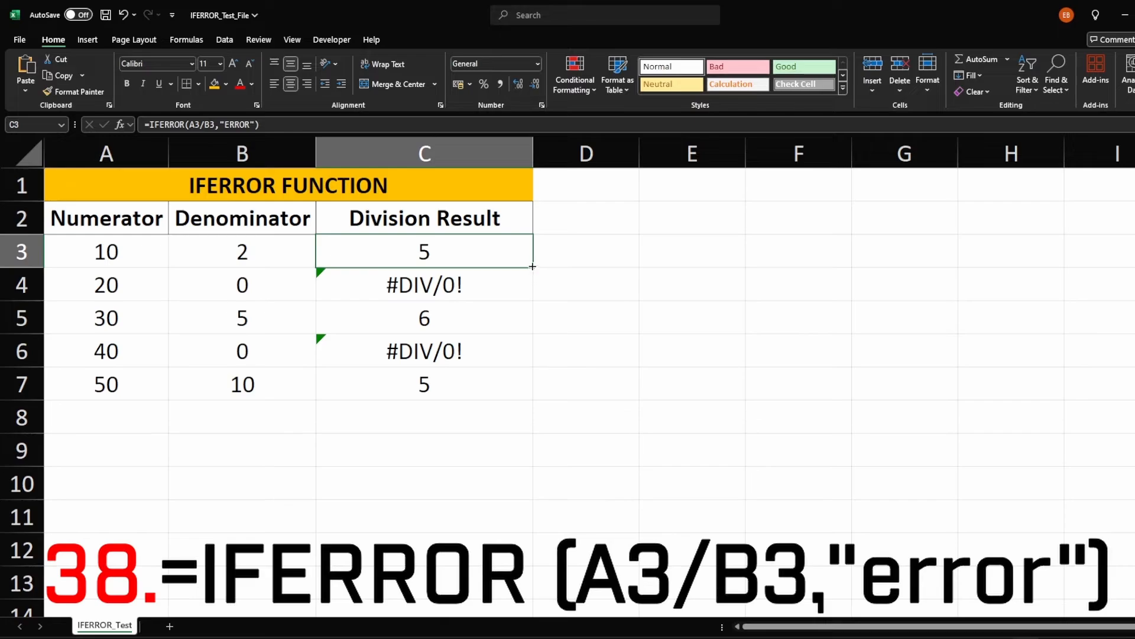
drag(532, 267, 521, 396)
click(593, 357)
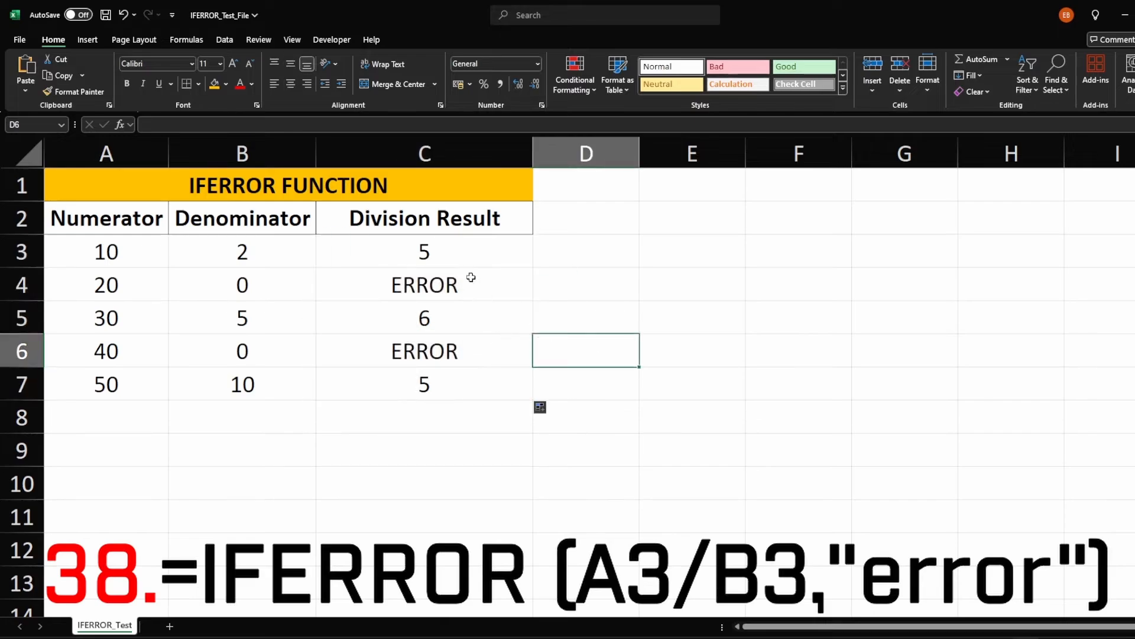
click(473, 289)
Step: Replace the error text ERROR inside the quotes of C3's IFERROR formula with 0
double_click(460, 258)
double_click(424, 255)
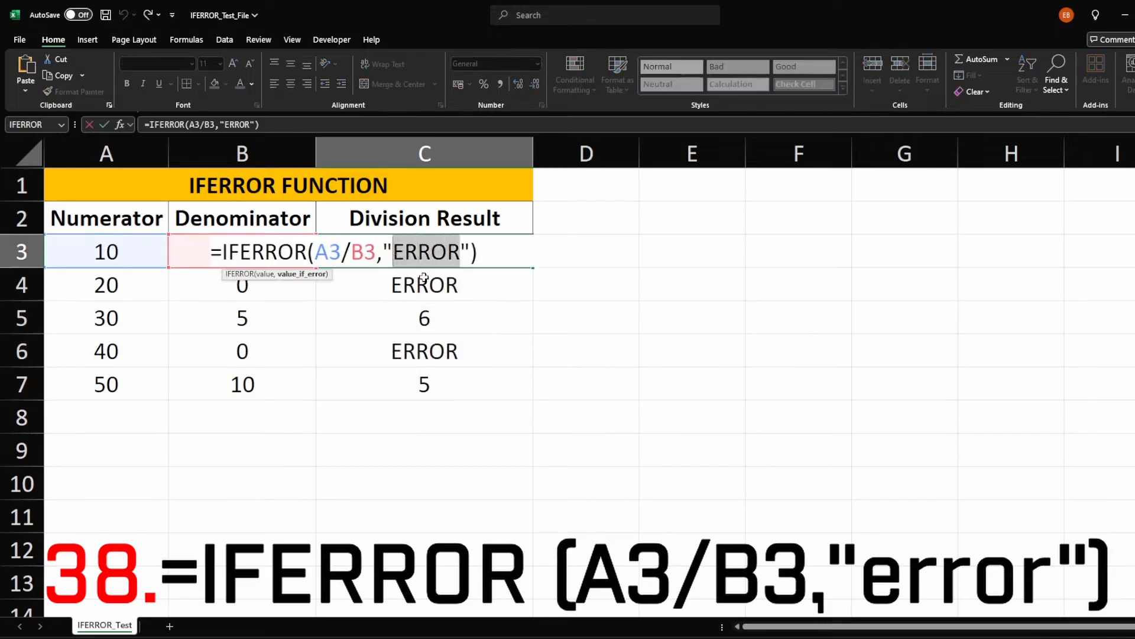
text(0)
key(Return)
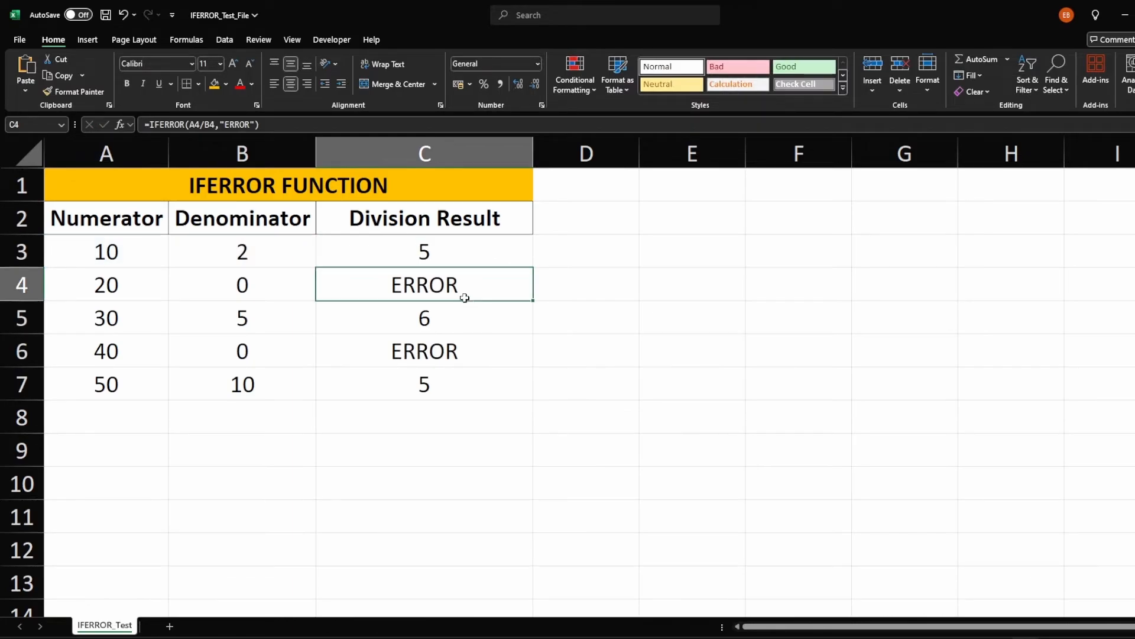
Step: Fill the updated IFERROR formula from C3 down through C7
key(Up)
drag(534, 266, 536, 404)
click(586, 319)
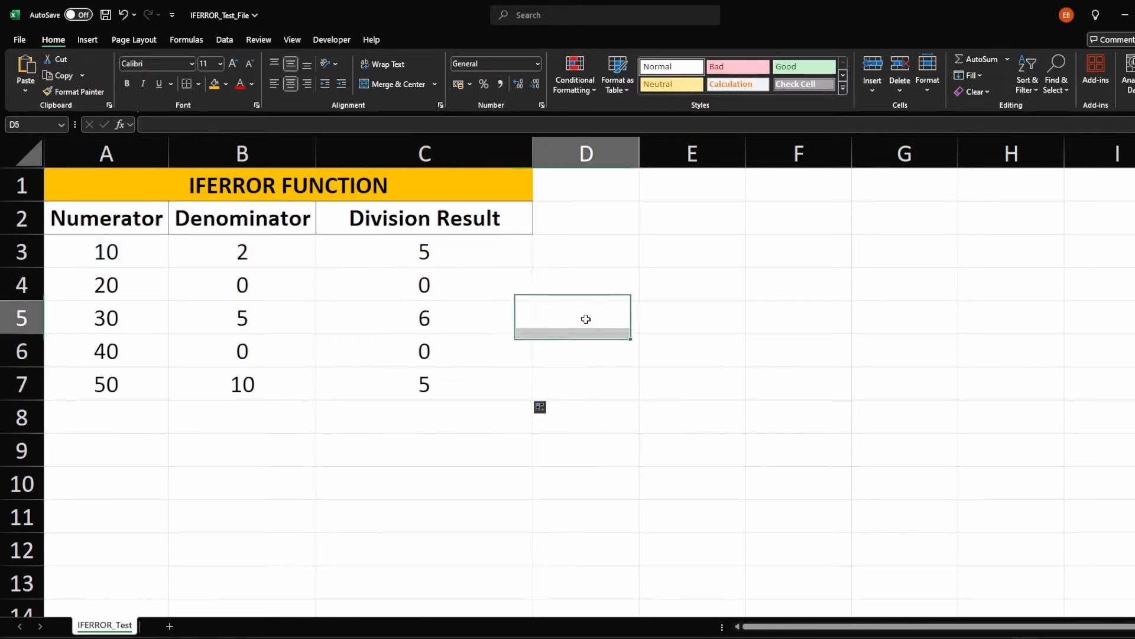
Step: Complete the formula =VLOOKUP(A3,$B$3:$B$7,1,FALSE) in C3 of the IFNA sheet
click(342, 284)
key(Home)
click(372, 299)
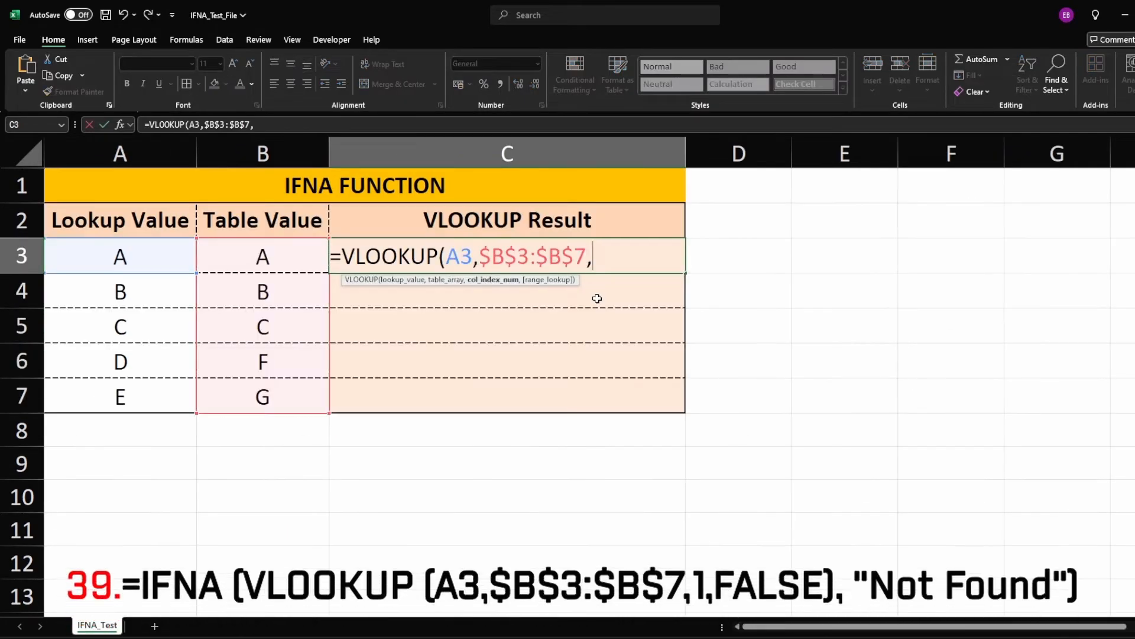
text(,fal)
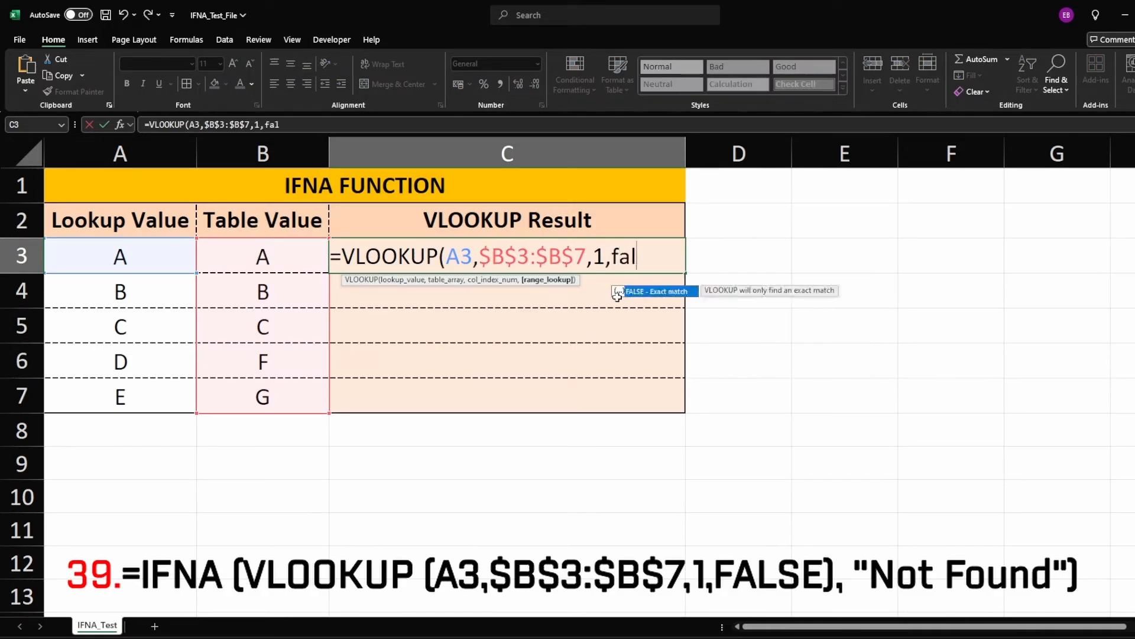
key(Tab)
text())
key(Return)
click(558, 256)
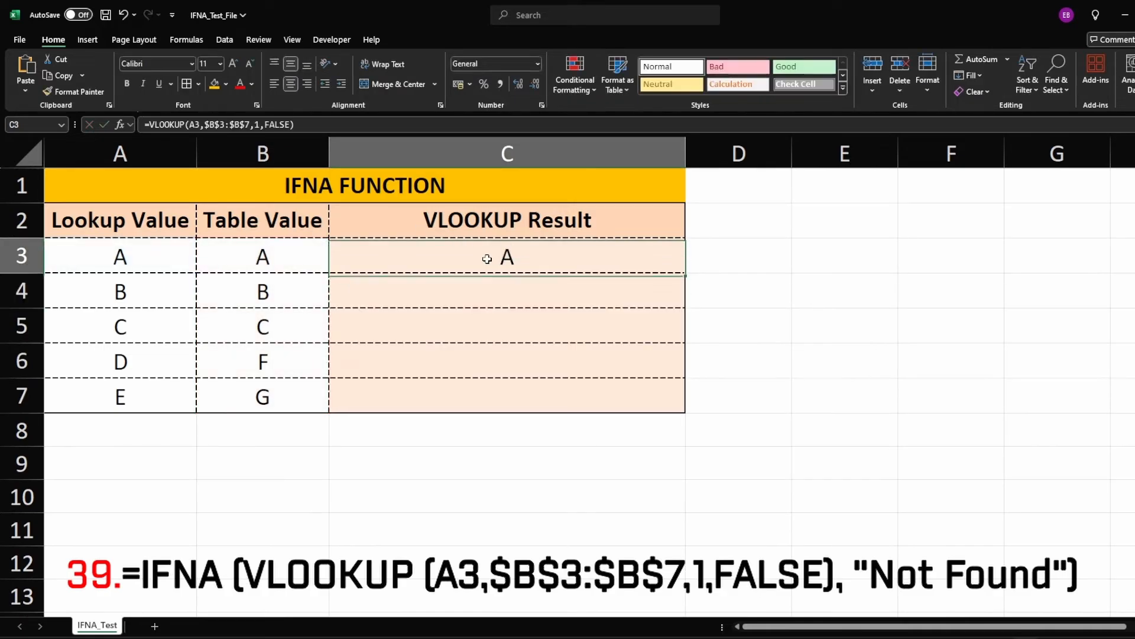
Step: Fill the VLOOKUP formula from C3 down to C7 and check the result in C6
click(279, 256)
click(662, 267)
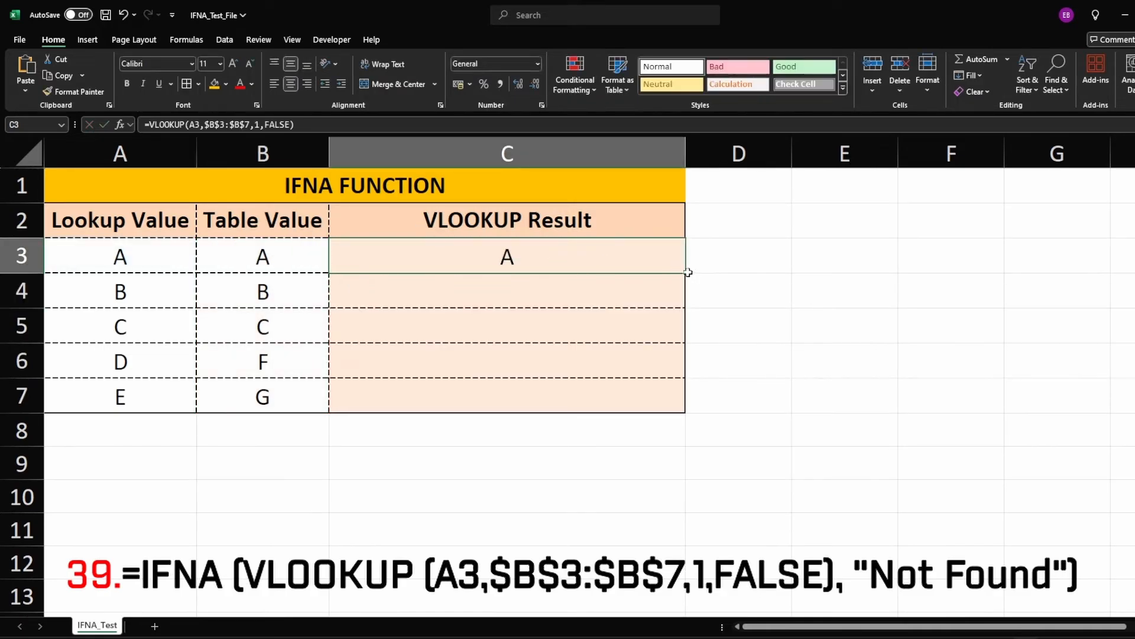
drag(688, 272, 727, 388)
click(476, 363)
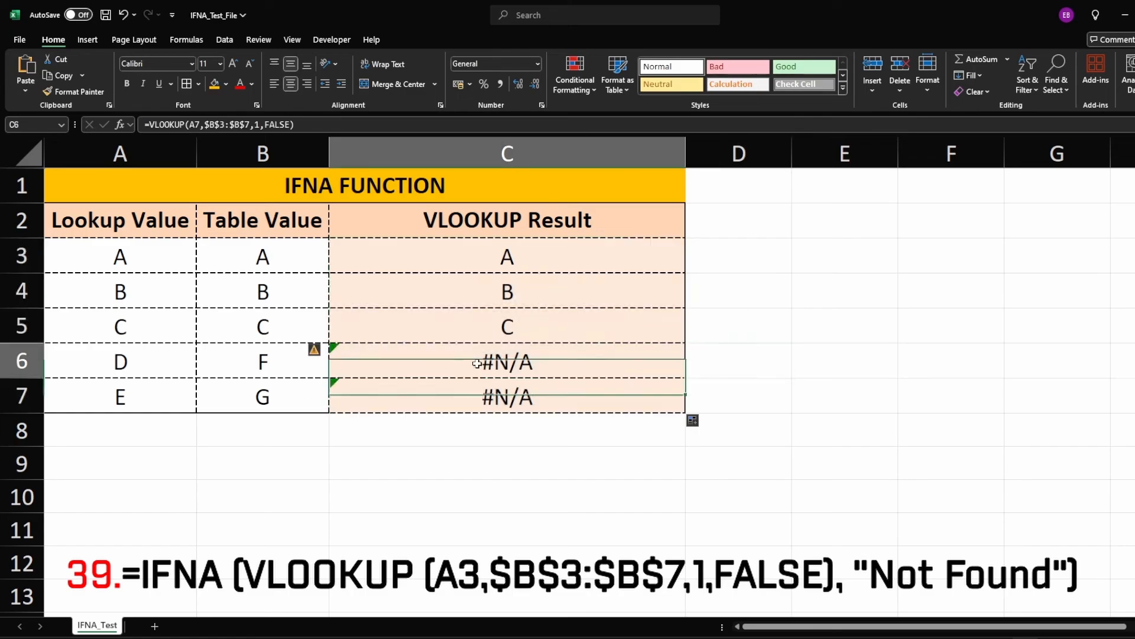
Step: Wrap the VLOOKUP formula in C3 in IFNA with "Not Found" as the value for missing matches
double_click(477, 263)
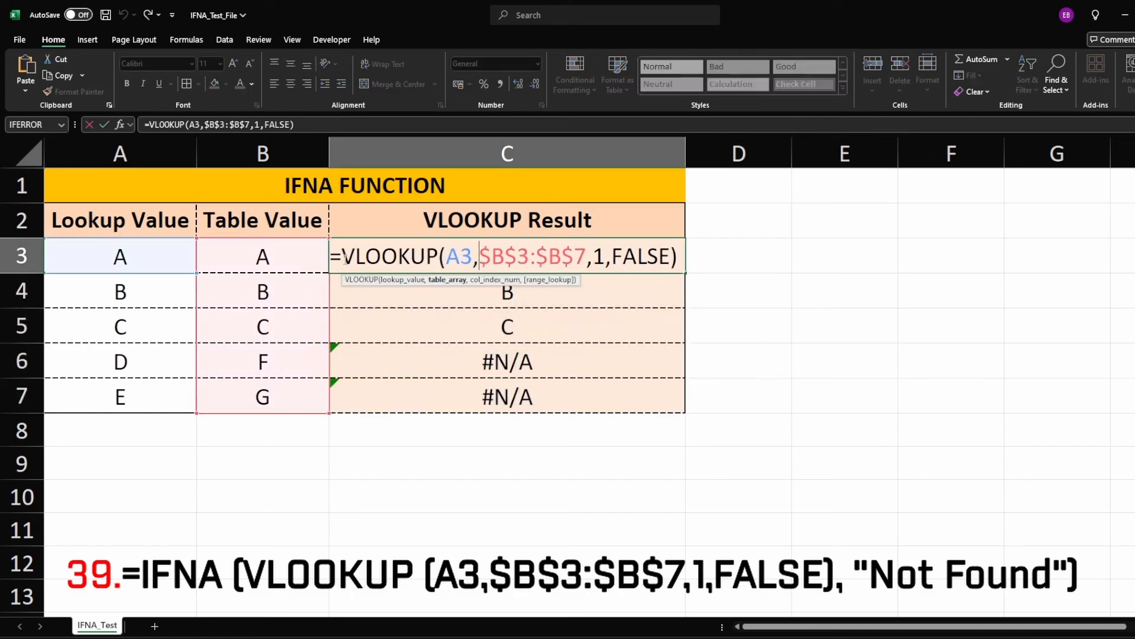
click(344, 256)
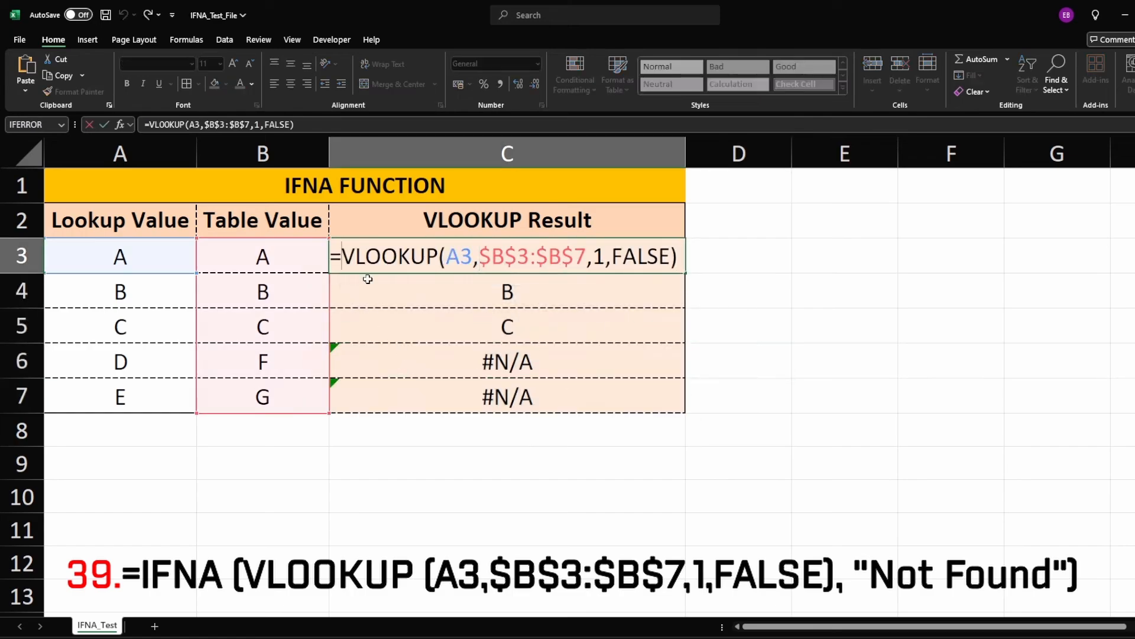
text(ifn)
key(Tab)
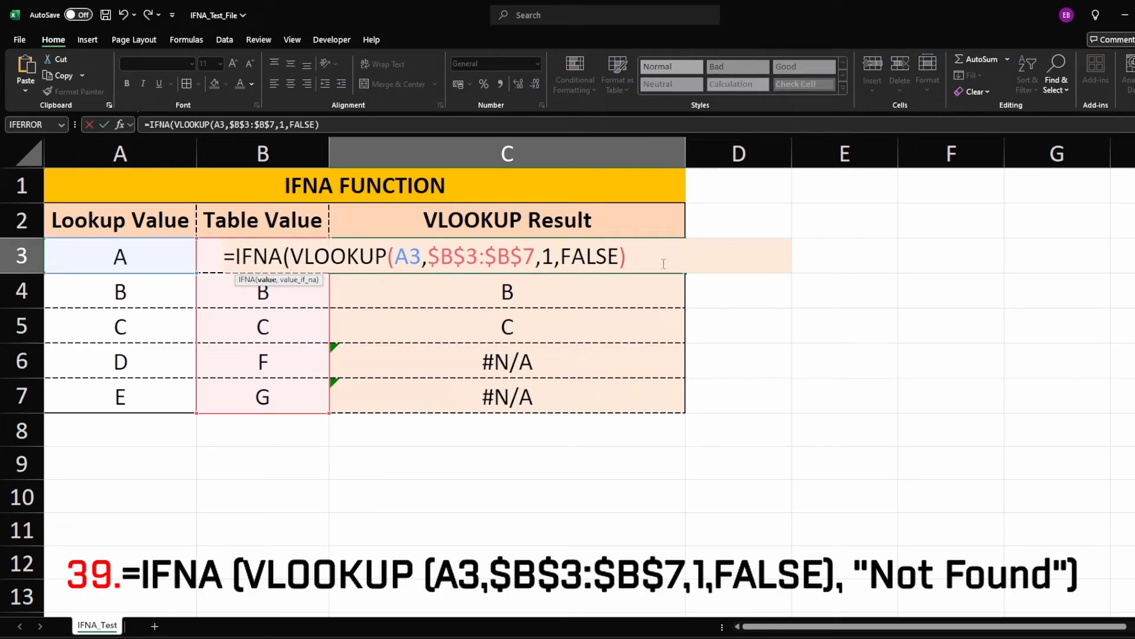
text(, "Not Fou)
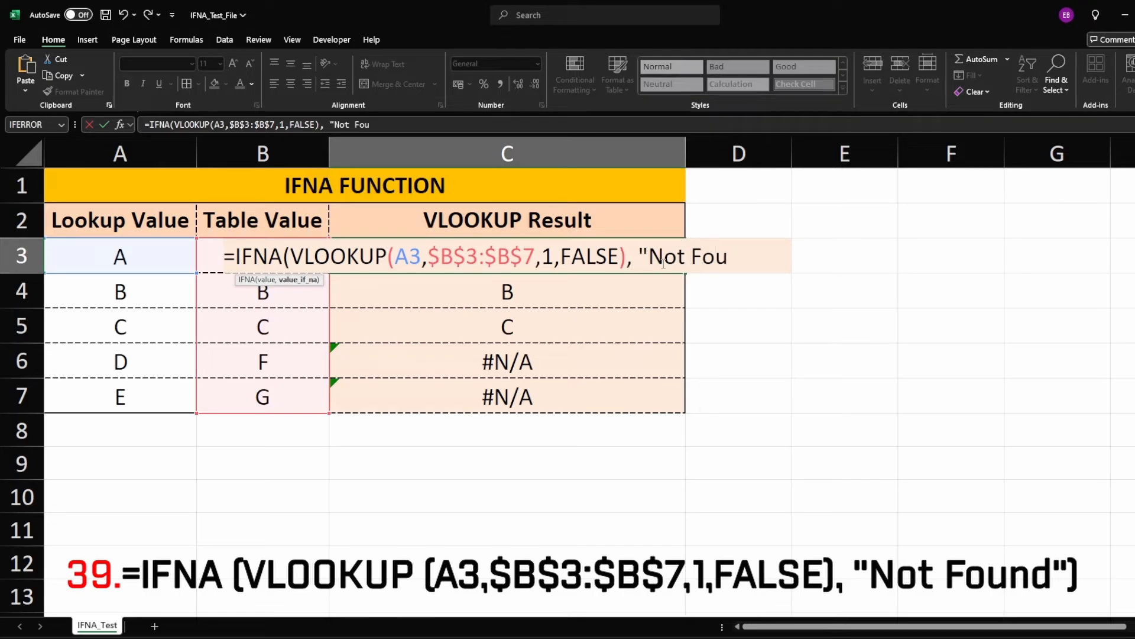
text(nd"))
key(Return)
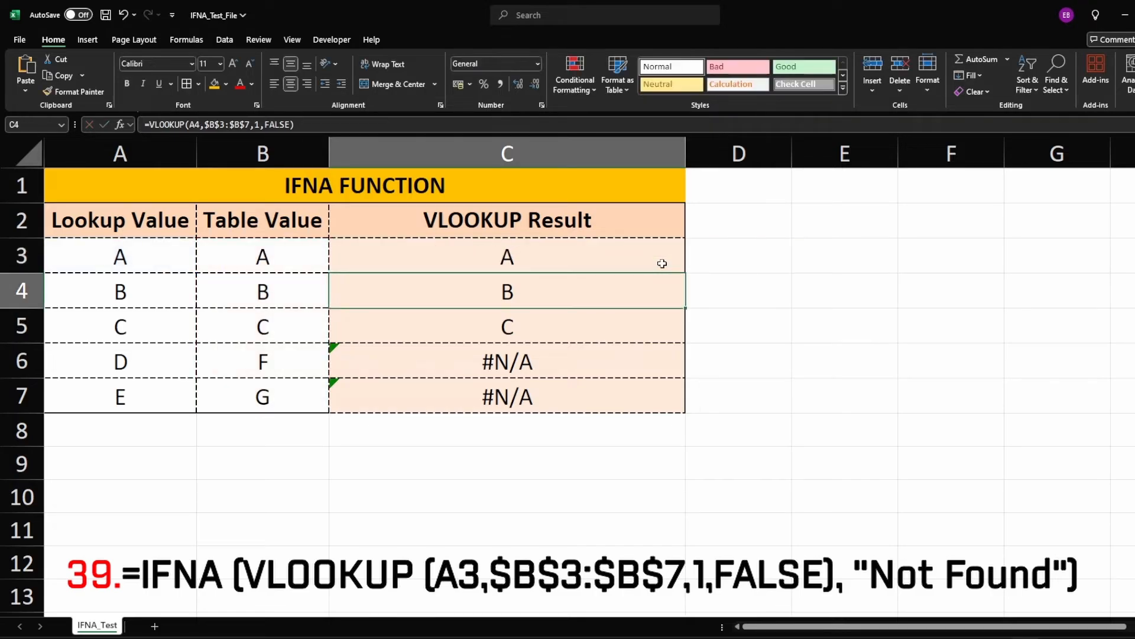
Step: Fill the IFNA formula from C3 down to C7 and compare row 6's lookup and table values with its result
click(662, 264)
double_click(686, 273)
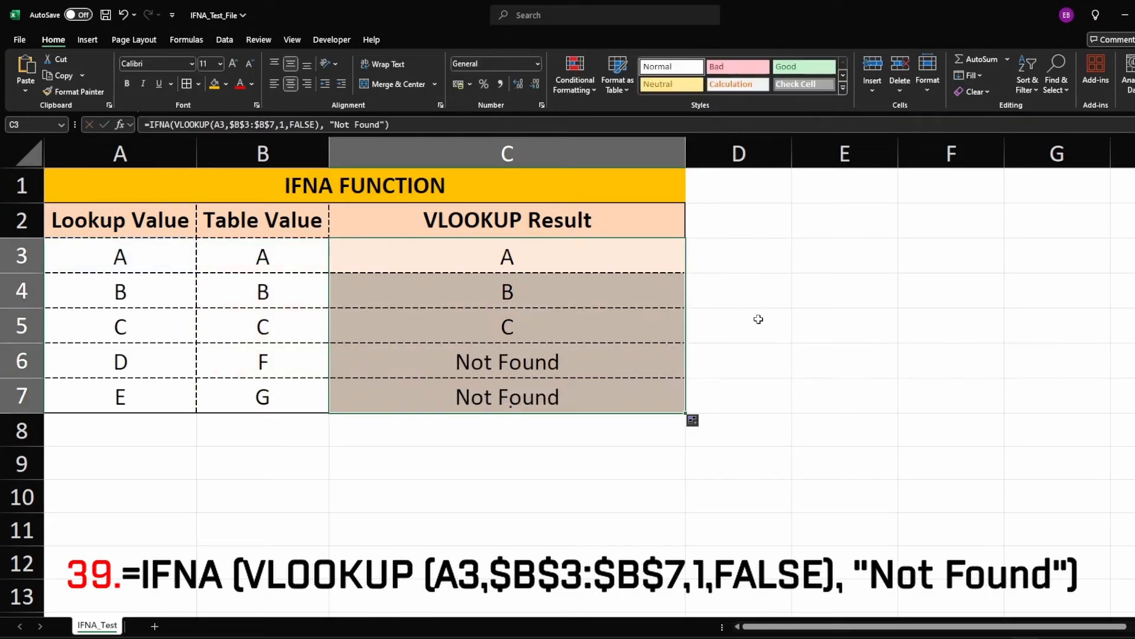
click(755, 322)
click(479, 391)
click(113, 362)
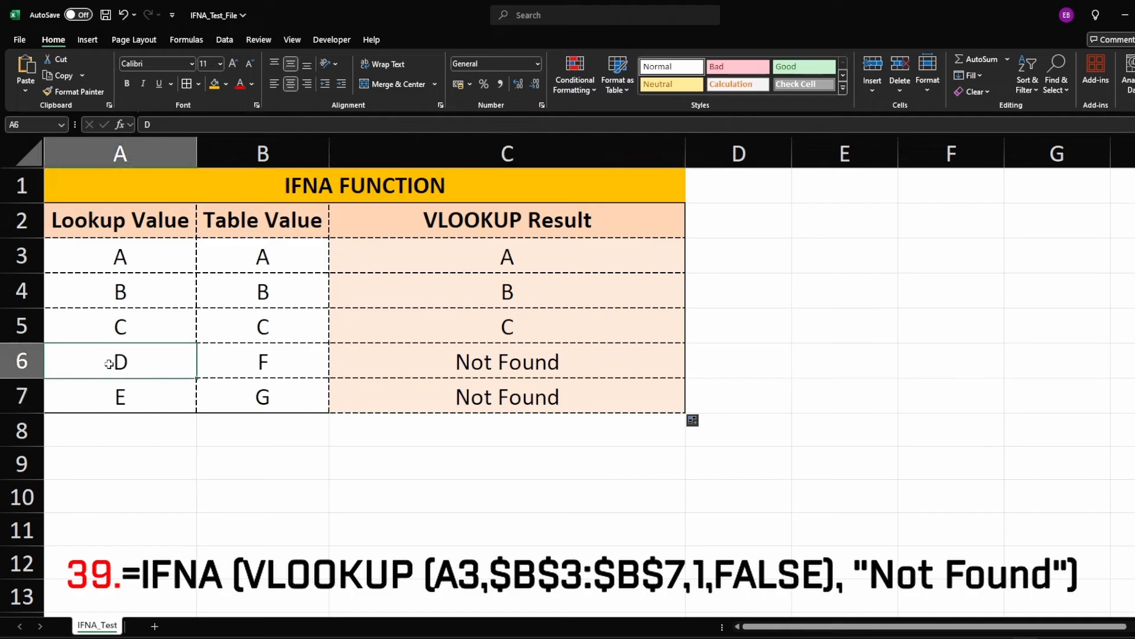
click(239, 362)
click(147, 372)
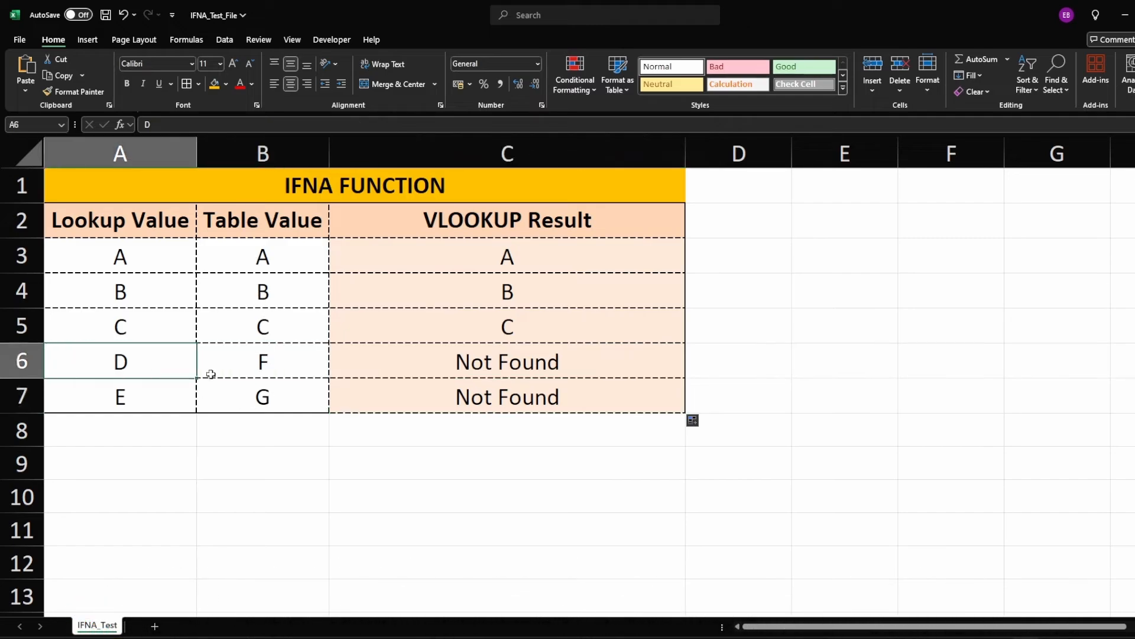
click(414, 364)
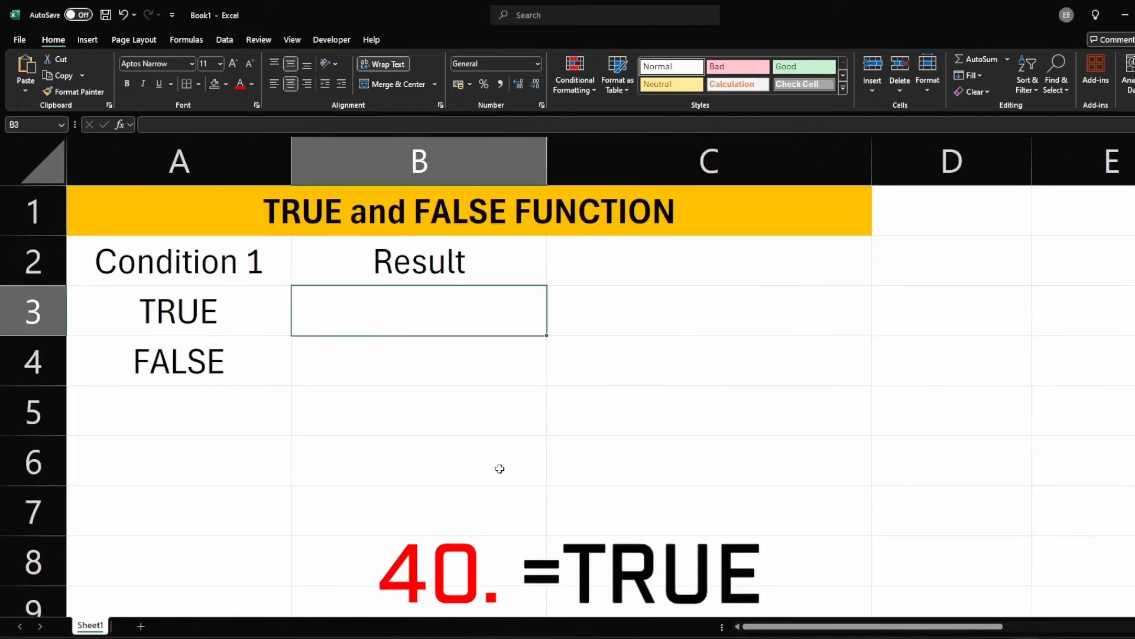
Step: Enter =TRUE in B3 and =FALSE in B4 of the TRUE and FALSE function sheet
text(=true)
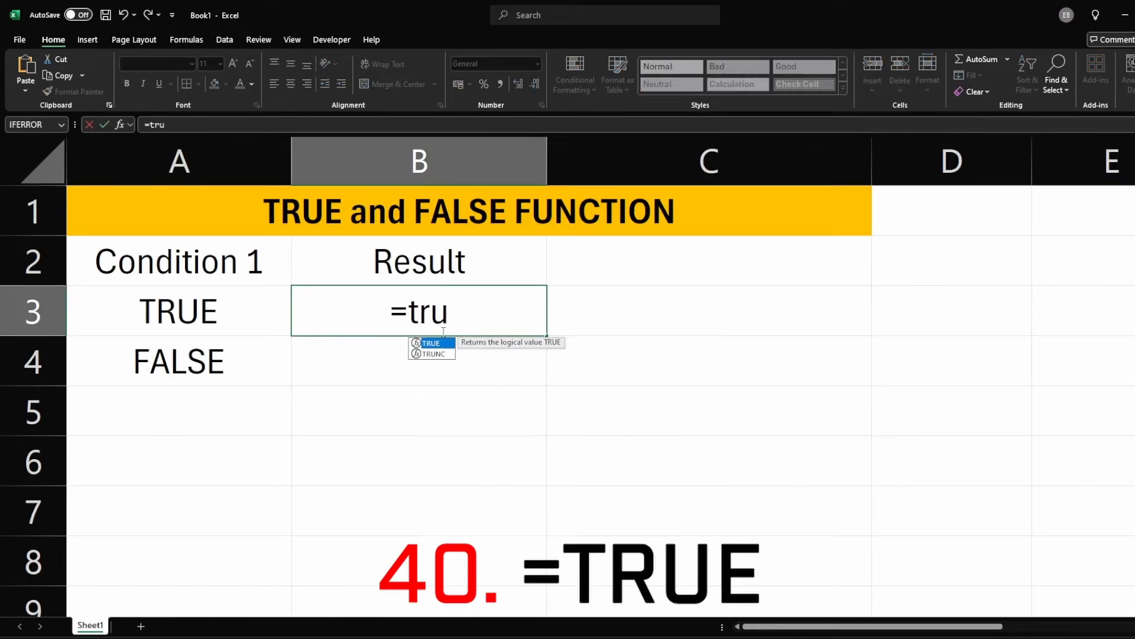
key(Return)
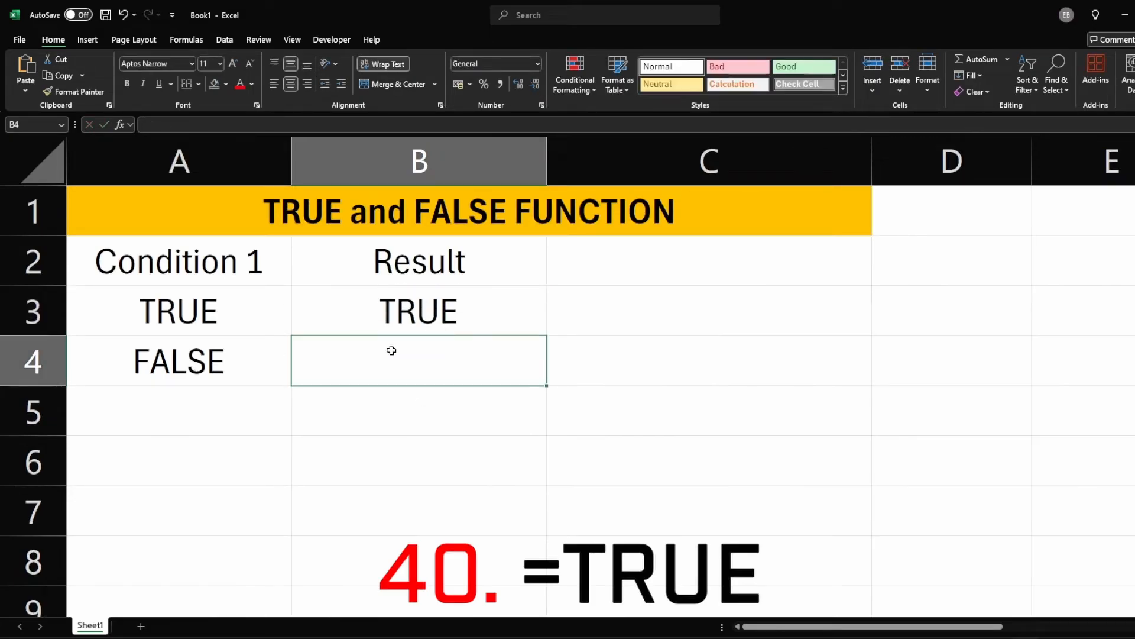
text(=false)
key(Return)
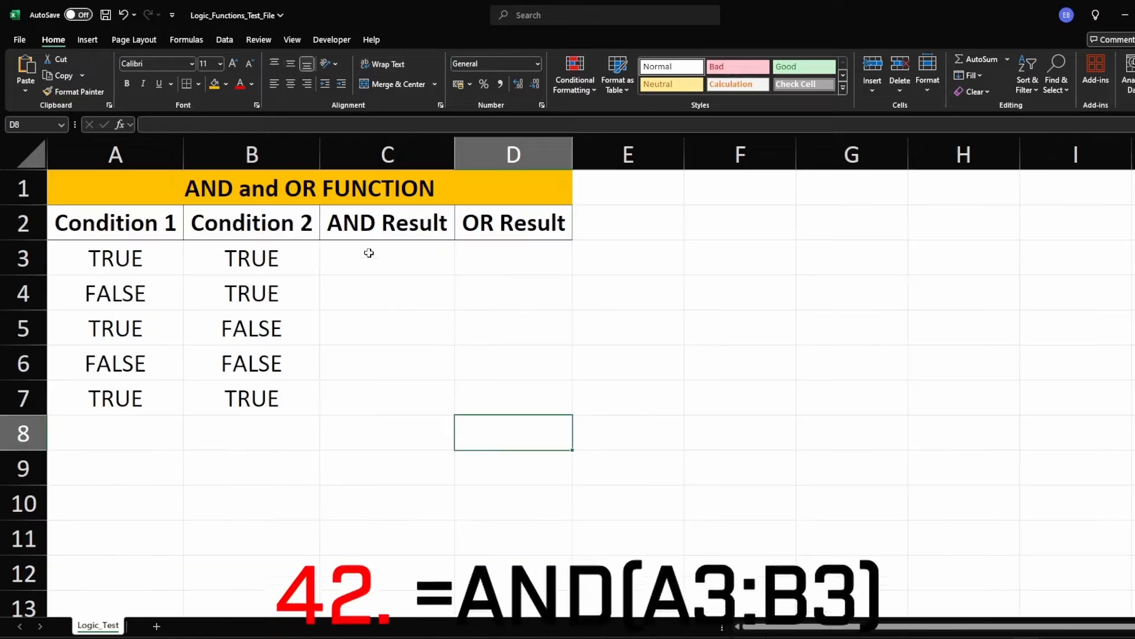
Step: Enter the formula =AND(A3:B3) in C3 of the AND and OR function sheet
click(366, 260)
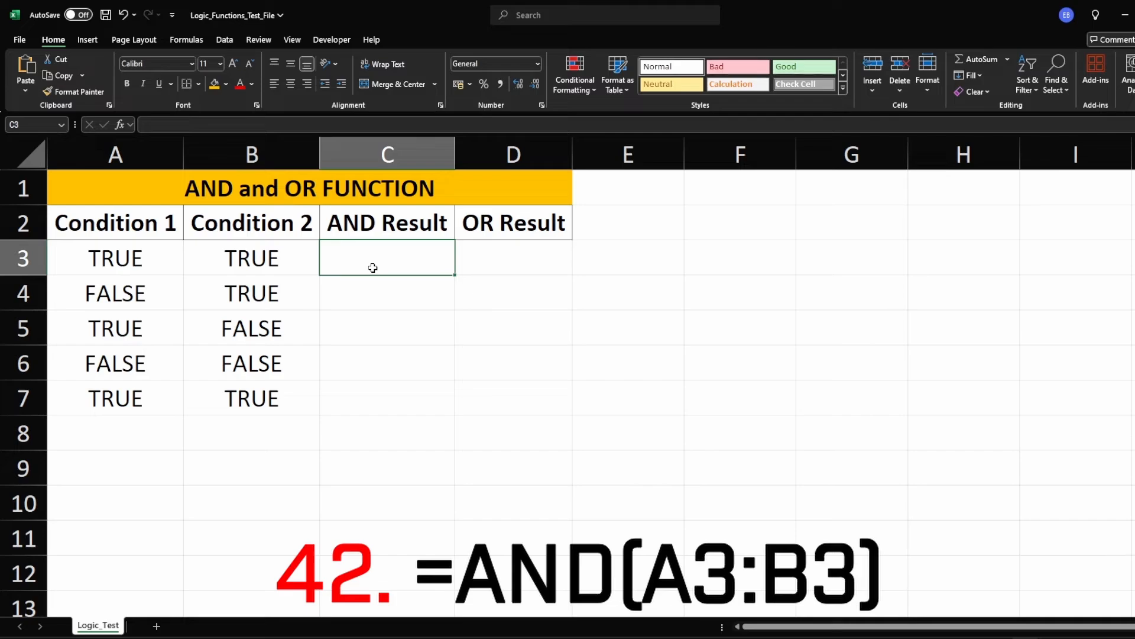
text(=an)
key(Tab)
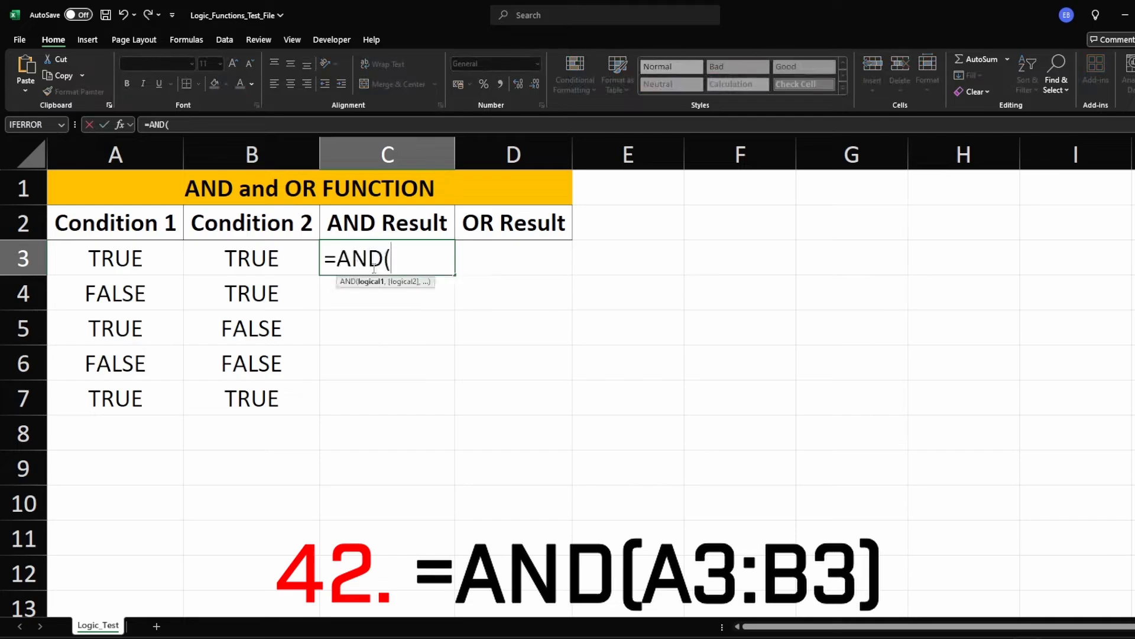
drag(135, 256, 280, 261)
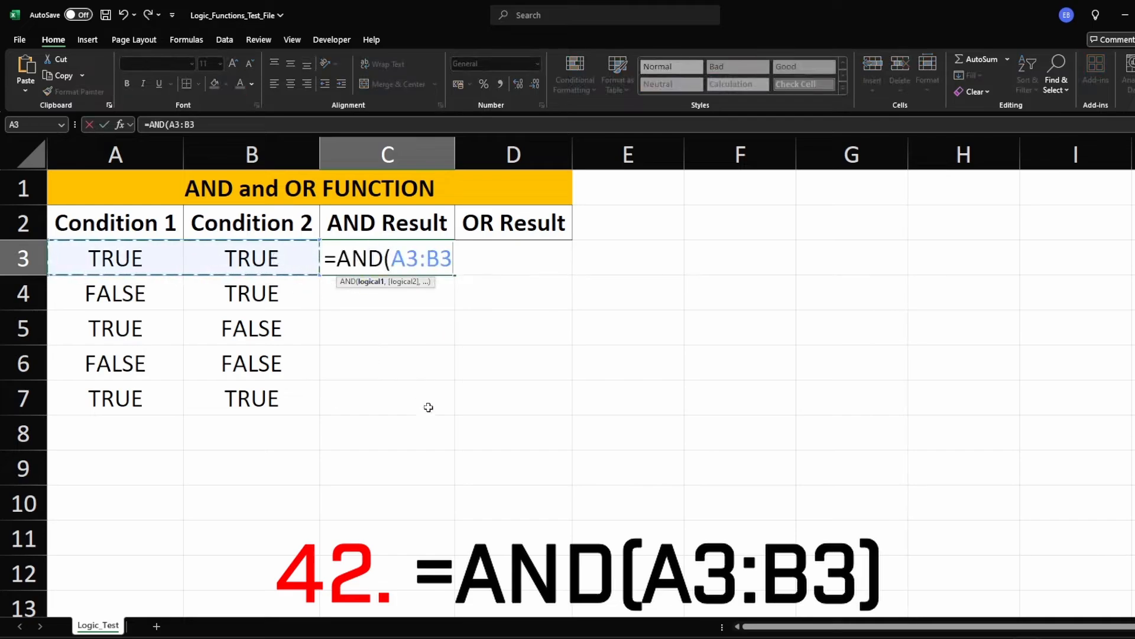
key(Return)
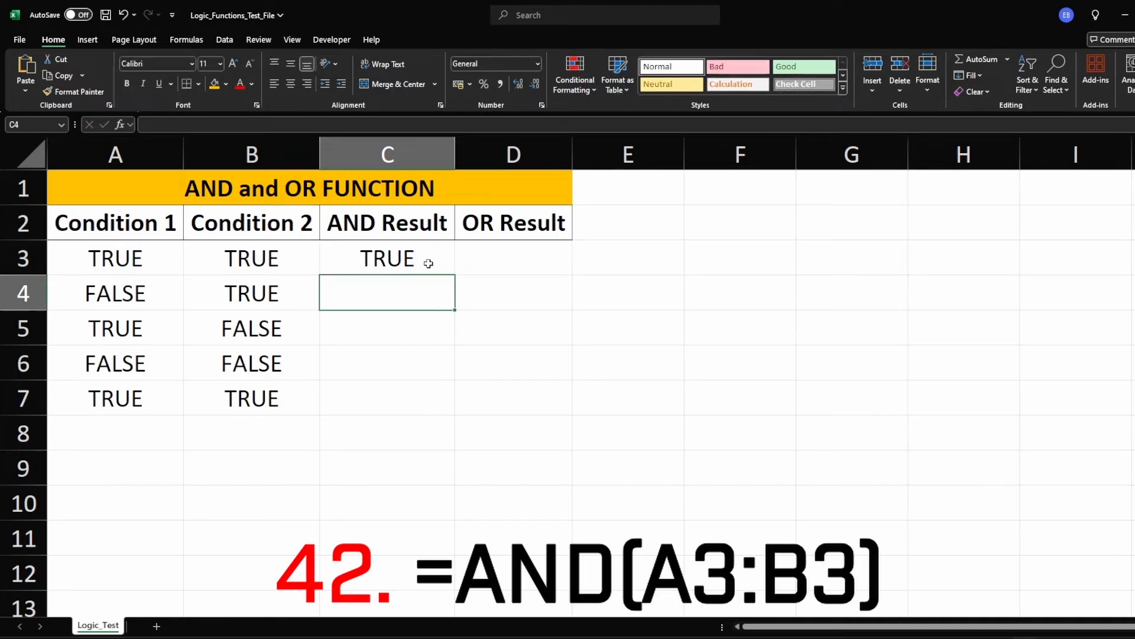
Step: Fill the AND formula from C3 down to C7 and compare the conditions in rows 6 and 7 with their results
click(437, 264)
drag(453, 274, 454, 414)
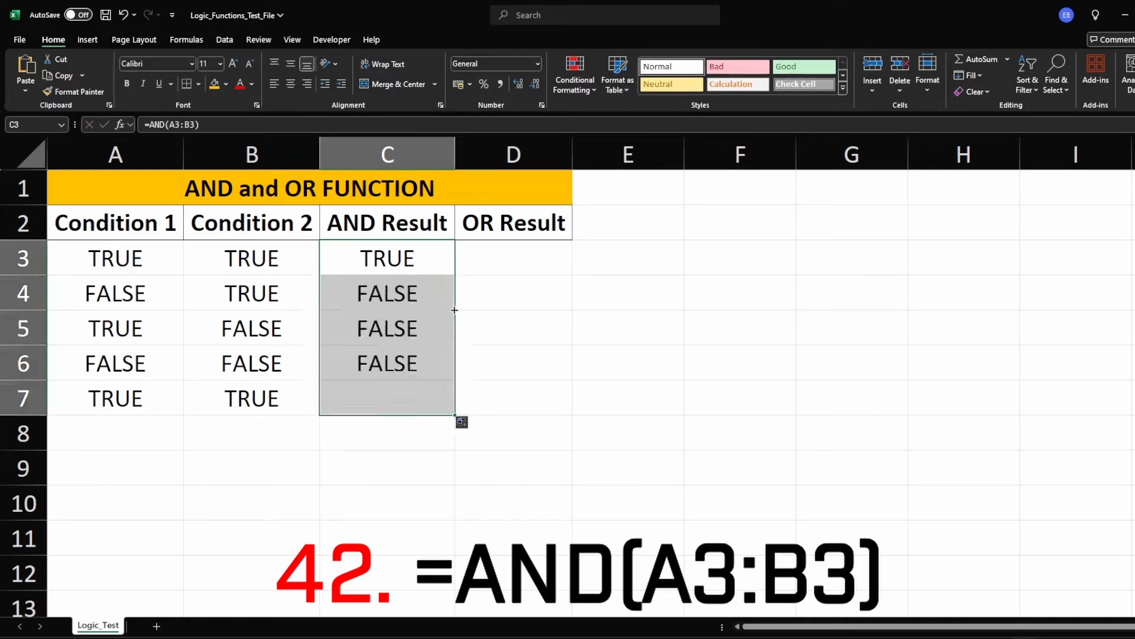
click(522, 330)
click(144, 371)
click(260, 369)
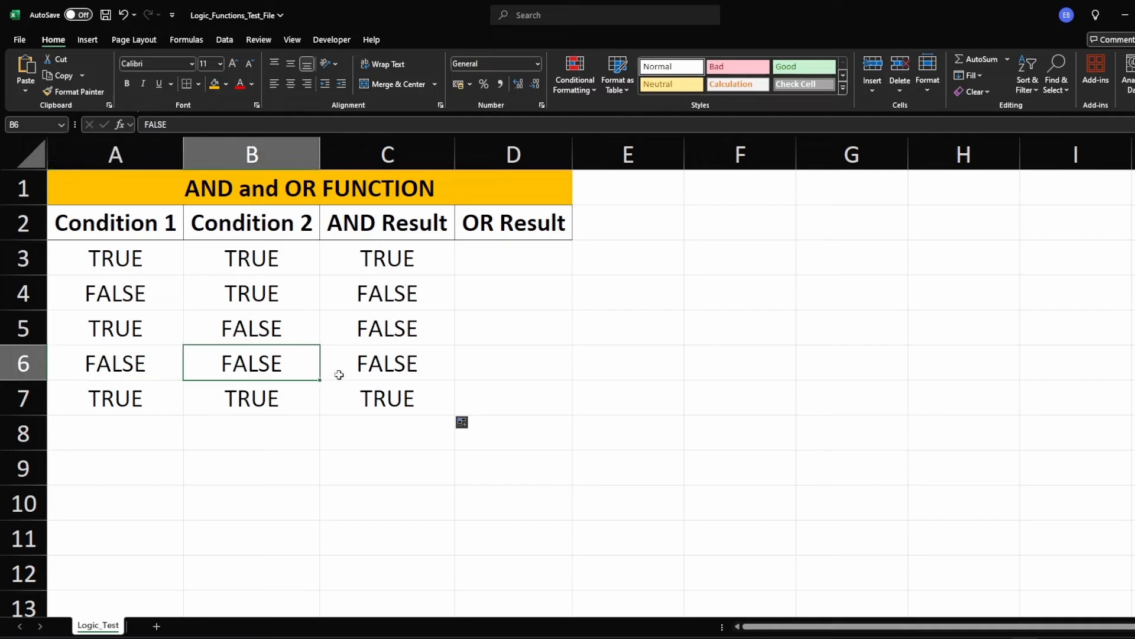
click(147, 400)
click(378, 401)
Step: Enter the formula =OR(A3:B3) in D3 under OR Result
click(481, 252)
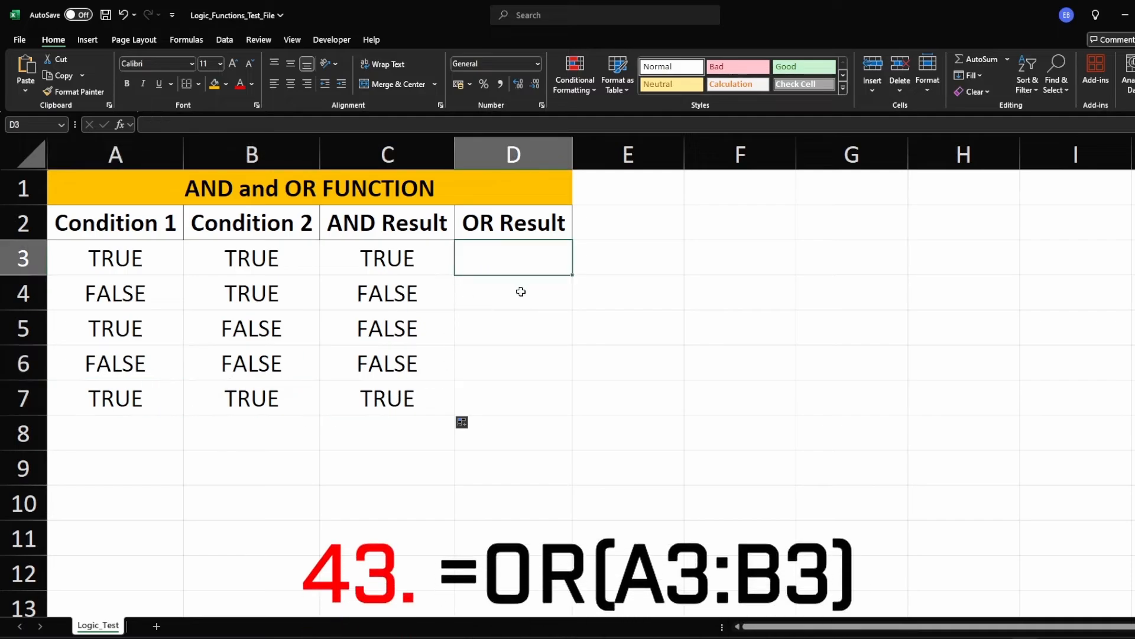
text(=or)
key(Tab)
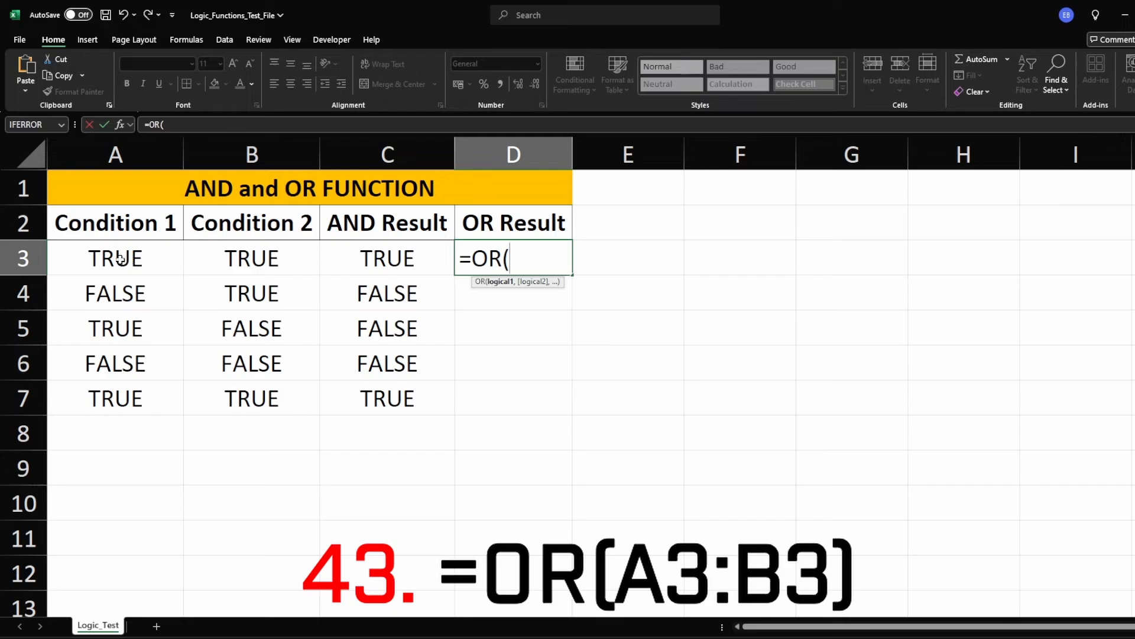
drag(120, 258, 231, 256)
text())
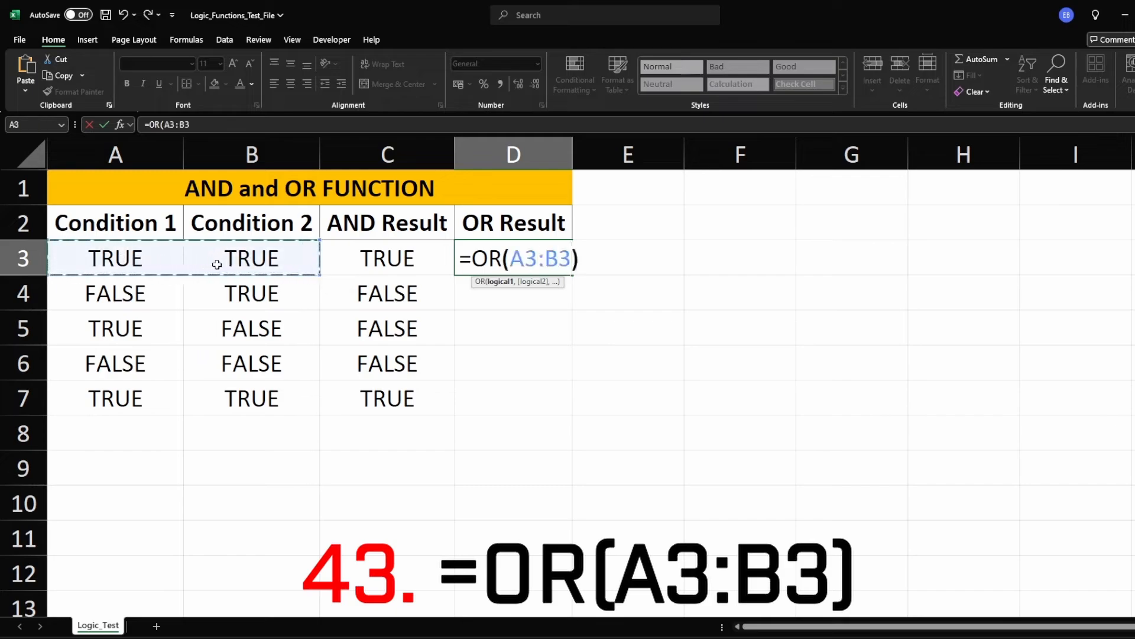
key(Return)
Step: Fill the OR formula from D3 into D4 and check row 4's two conditions against the result
click(514, 258)
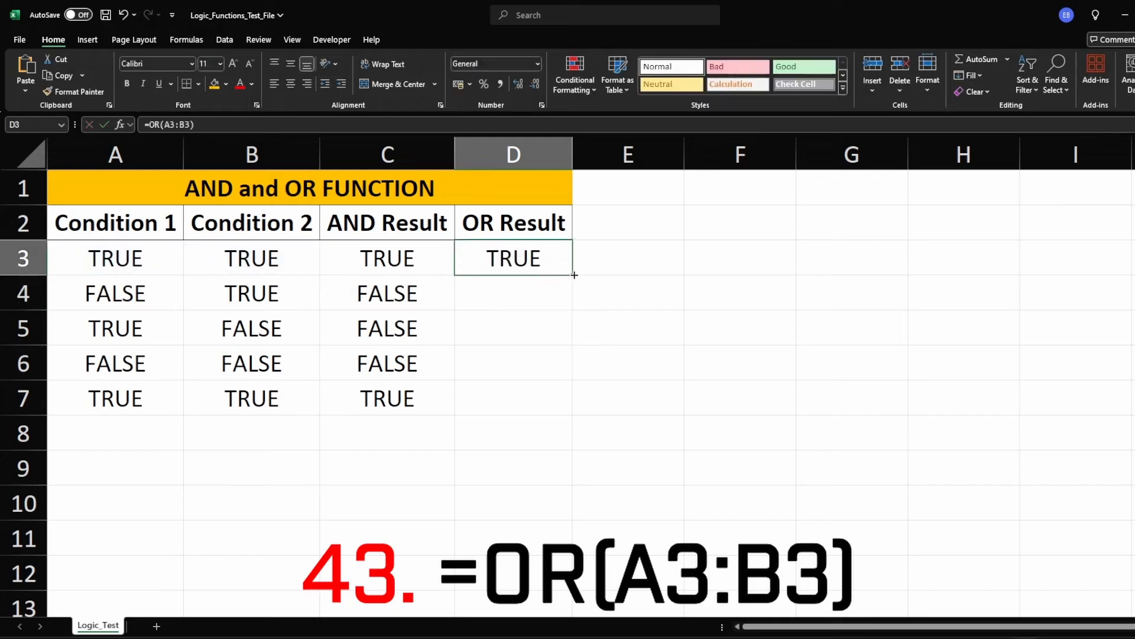
drag(574, 275, 490, 308)
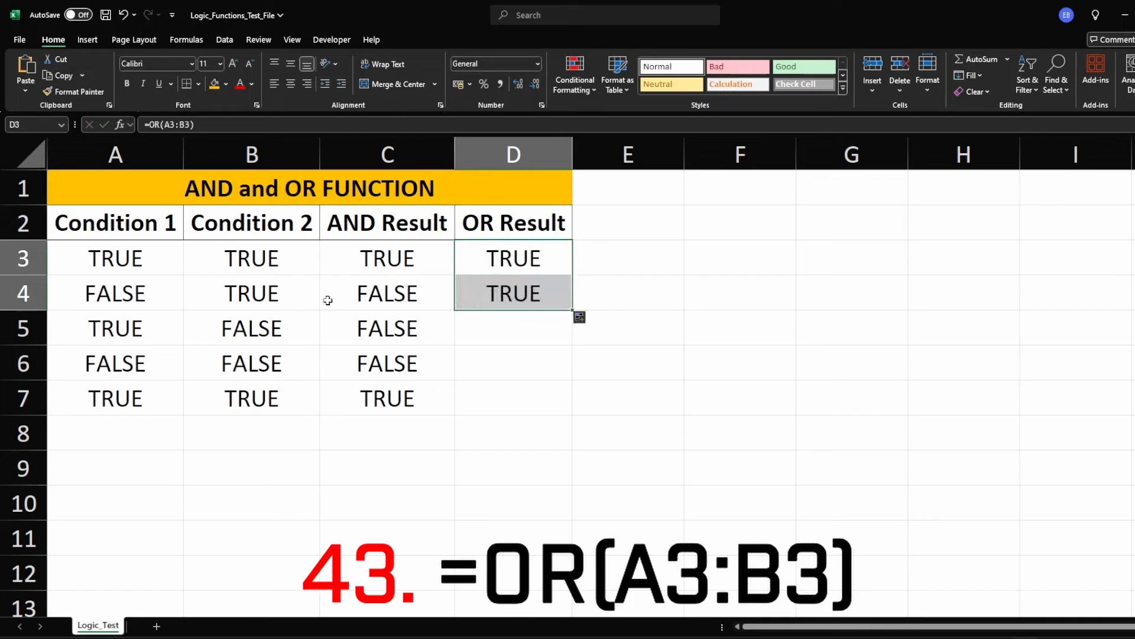
click(143, 301)
click(264, 291)
click(514, 293)
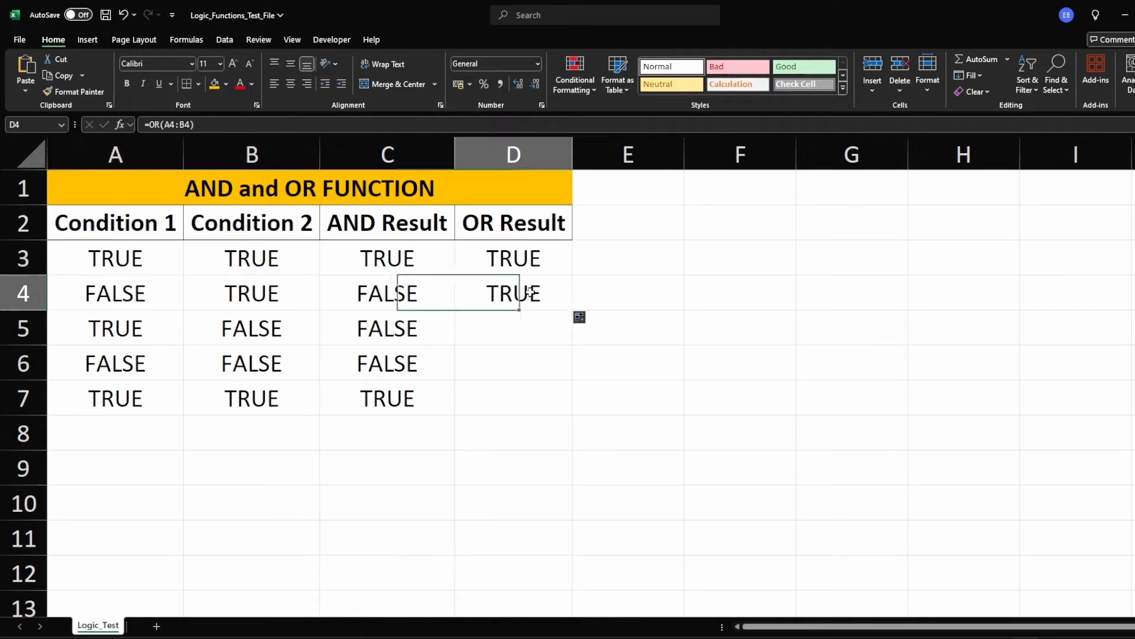
Step: Extend the OR formula from D4 down to D7 and check the result in D6
drag(573, 309, 575, 415)
click(628, 343)
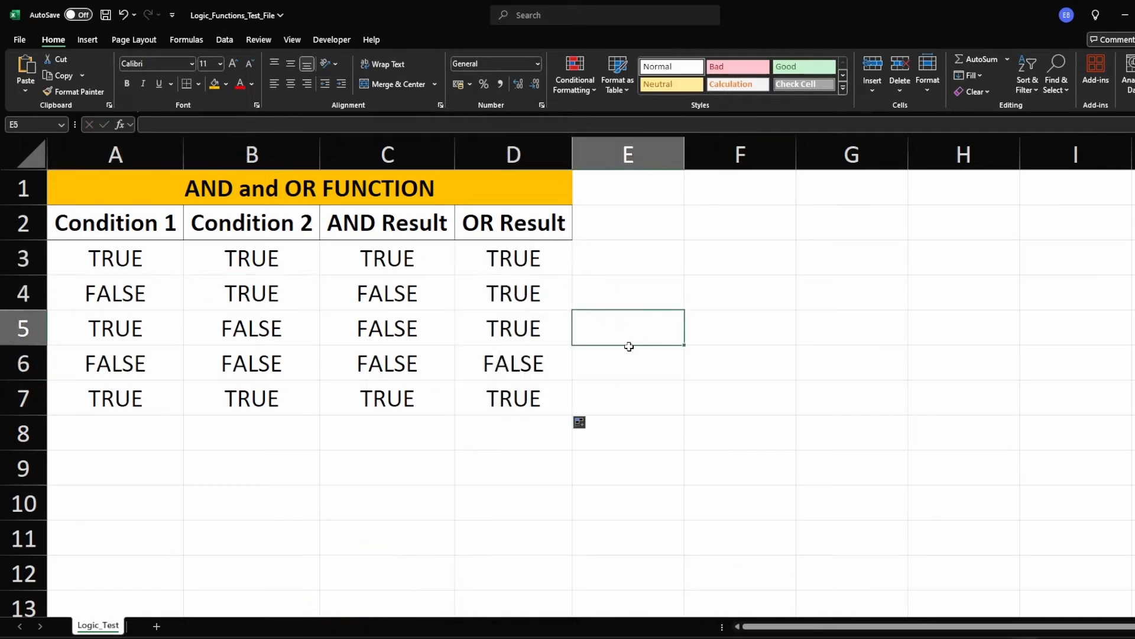
click(514, 363)
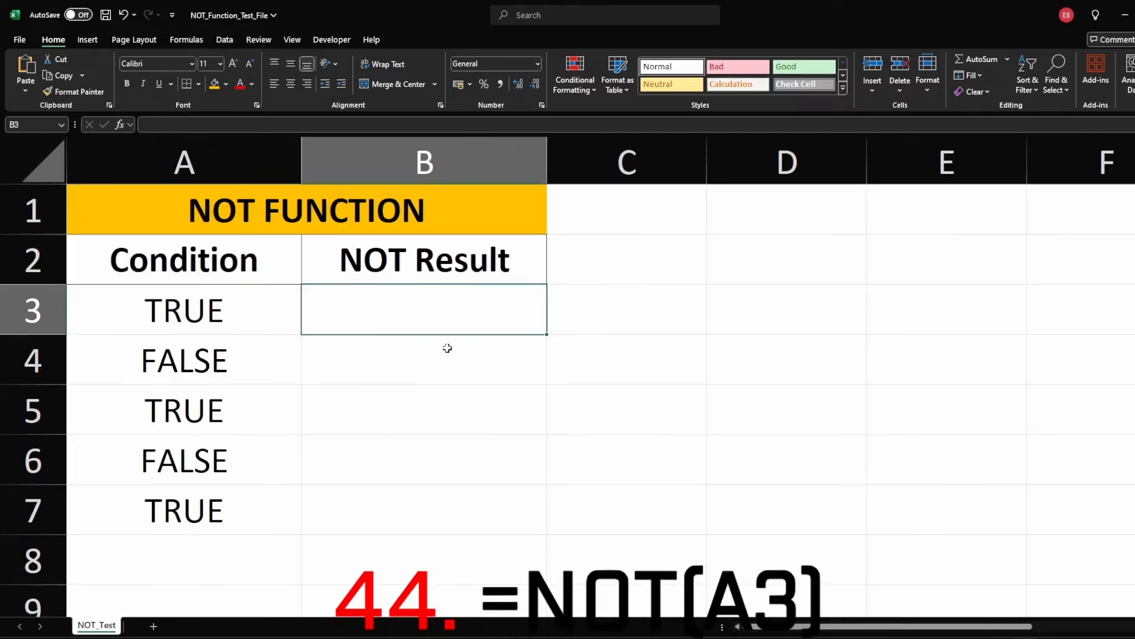
Step: Enter the formula =NOT(A3) in B3 of the NOT function sheet
text(=not)
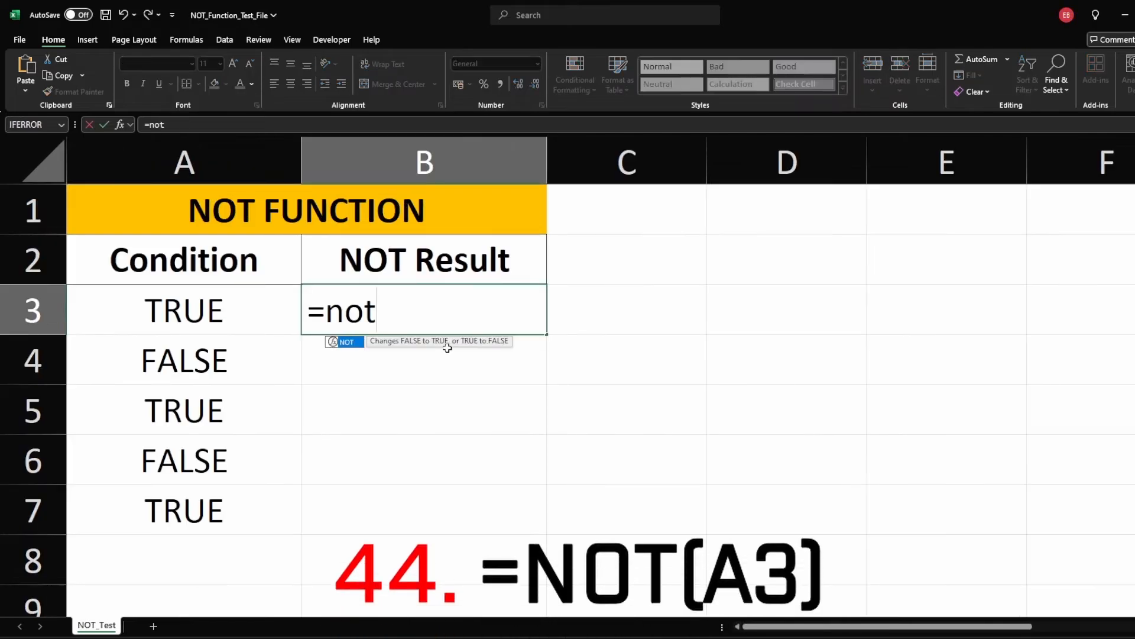
key(Tab)
click(188, 308)
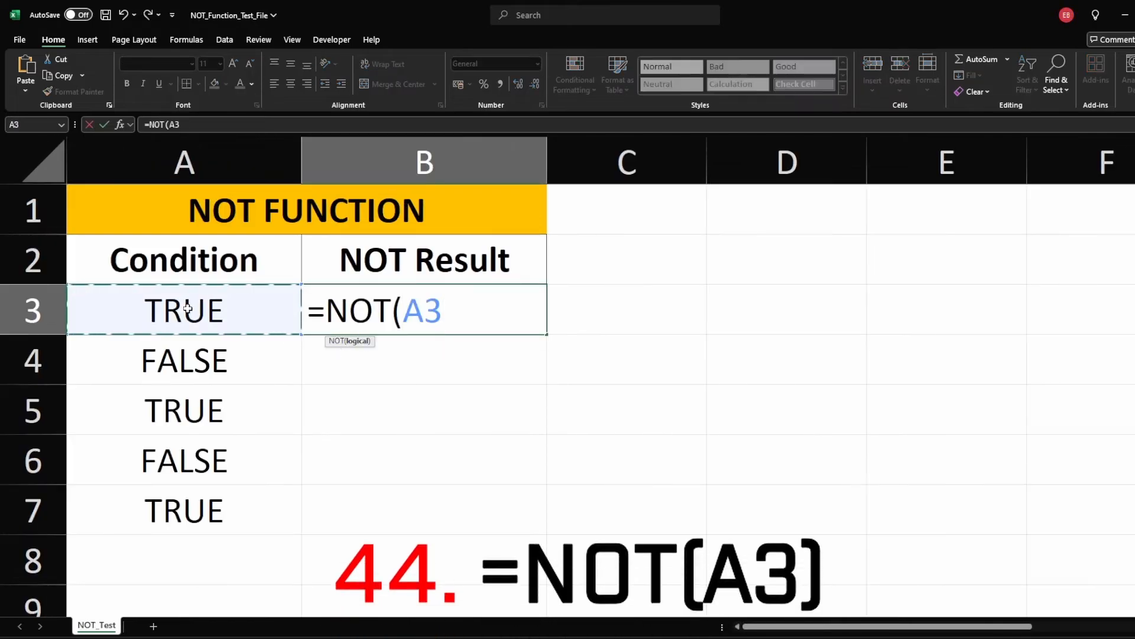
key(Return)
Step: Fill the NOT formula from B3 down to B7
click(465, 316)
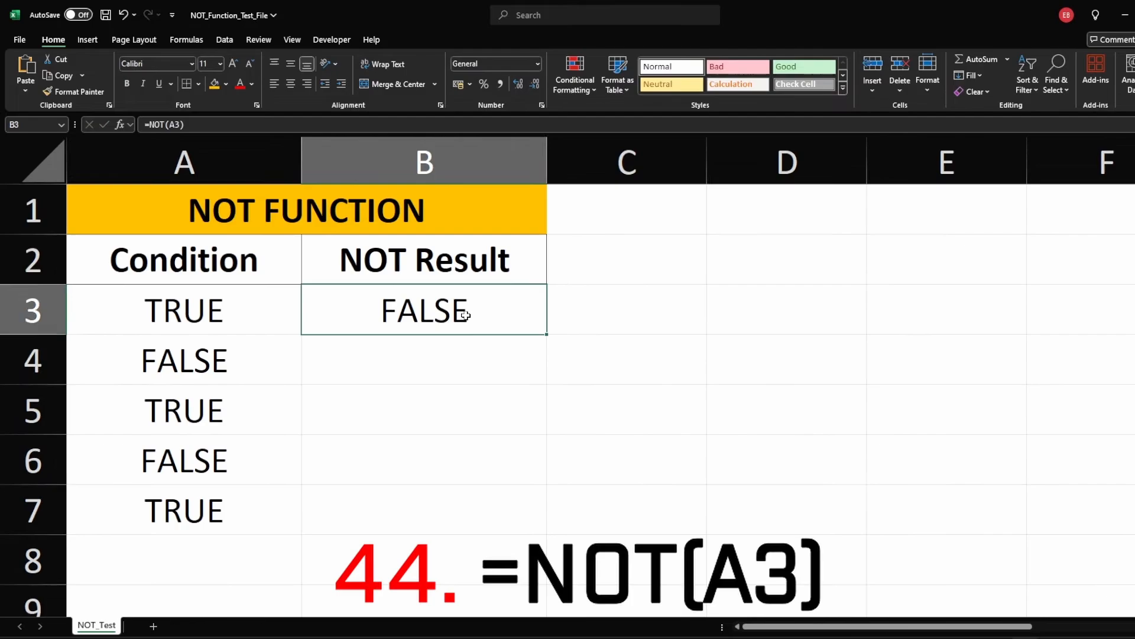
double_click(546, 334)
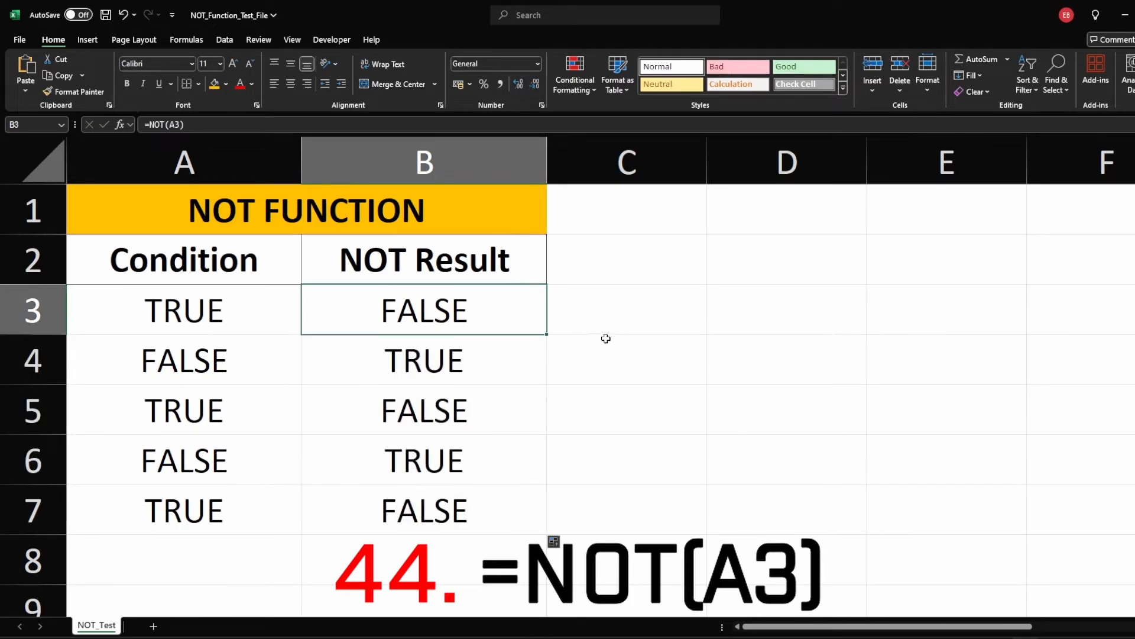
click(702, 303)
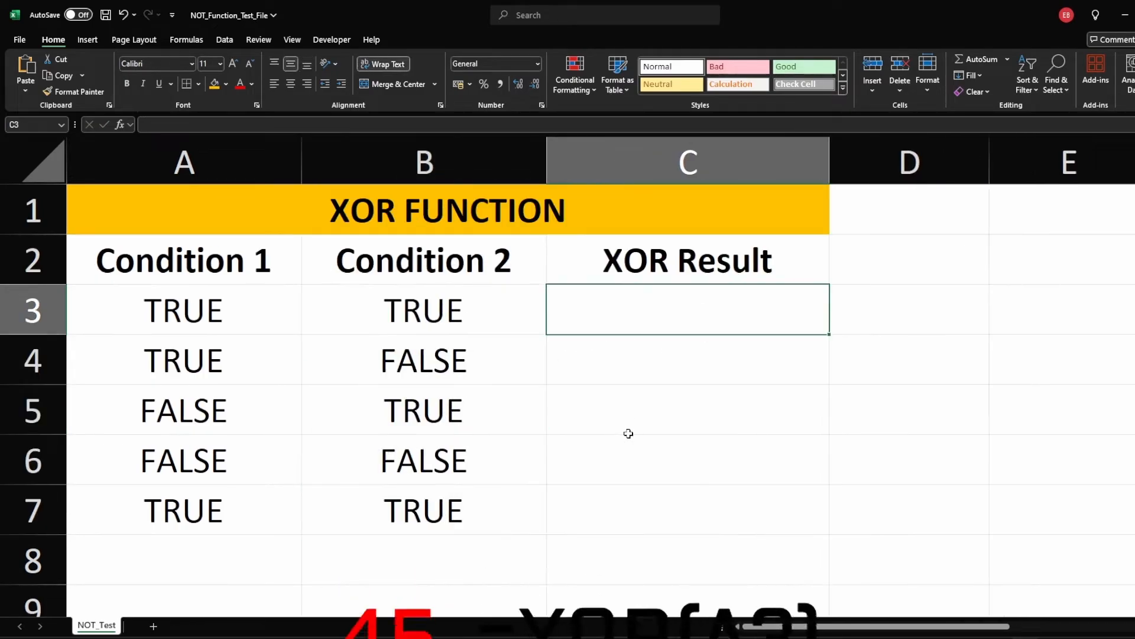
Step: Enter the formula =XOR(A3:B3) in C3 of the XOR function sheet
text(=xor)
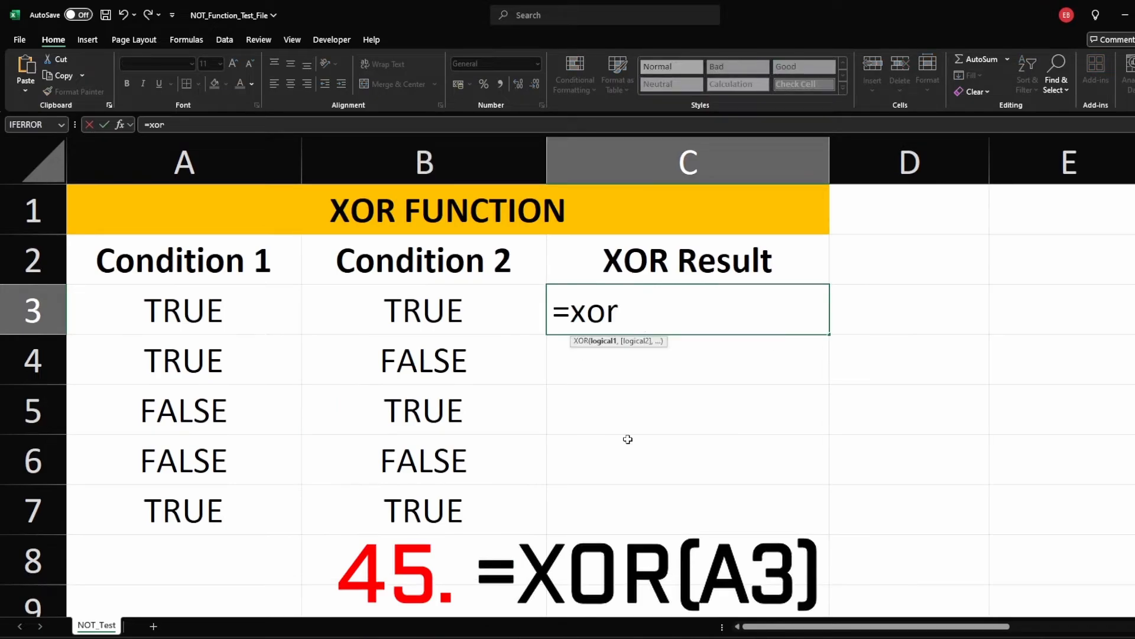
key(Tab)
drag(157, 320, 392, 310)
text())
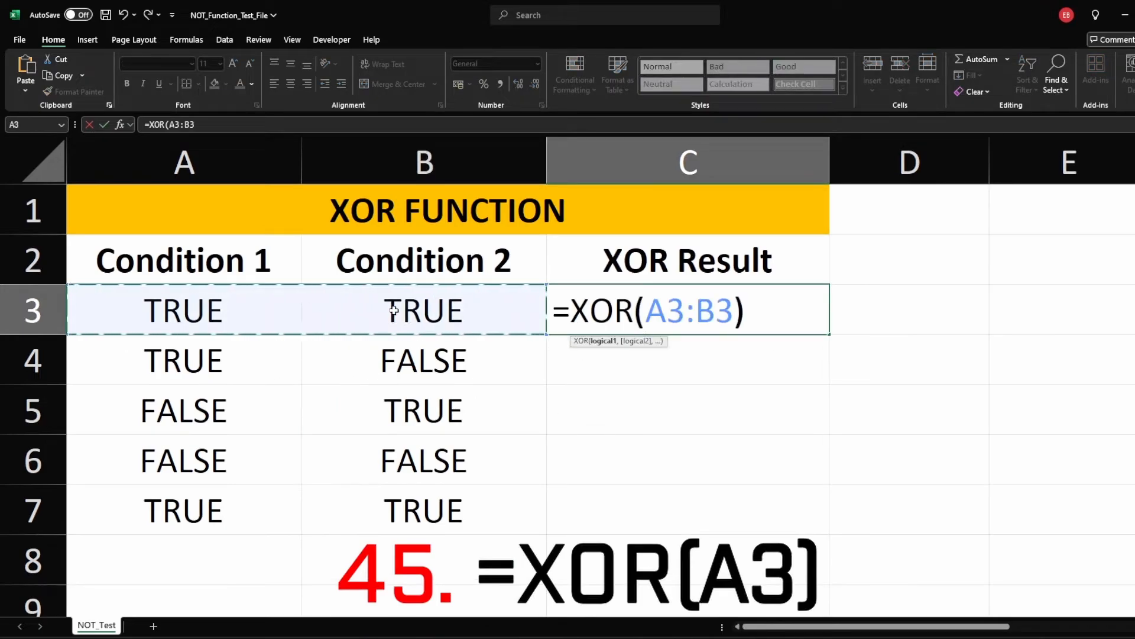
key(Return)
Step: Fill the XOR formula from C3 down to C7
click(790, 314)
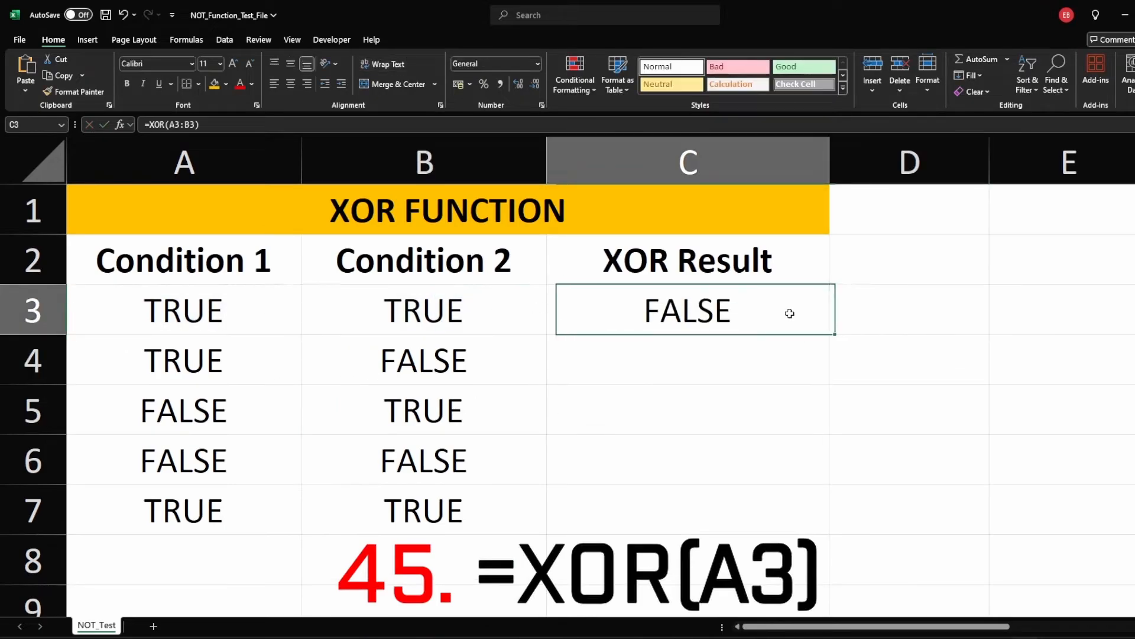
double_click(828, 334)
click(933, 372)
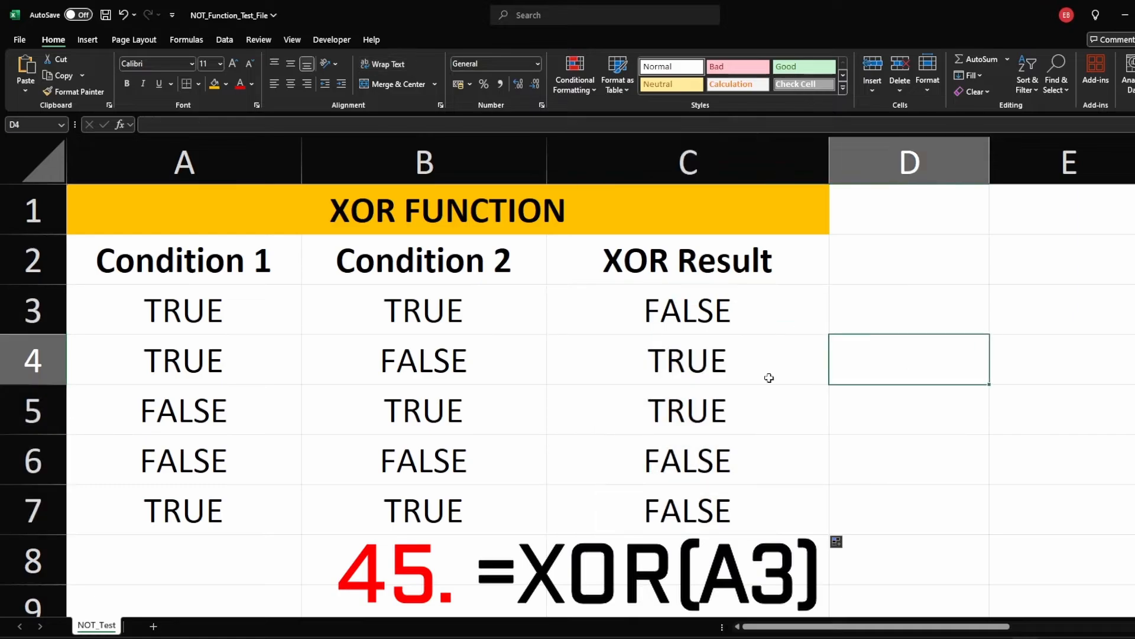
click(259, 365)
click(418, 414)
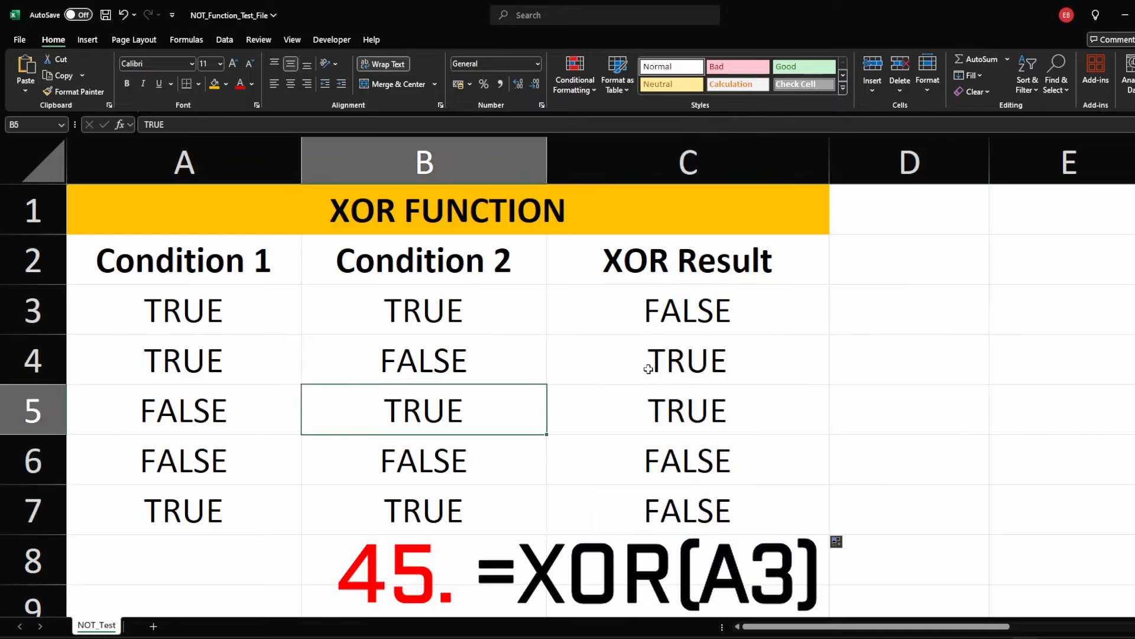
key(Right)
click(260, 461)
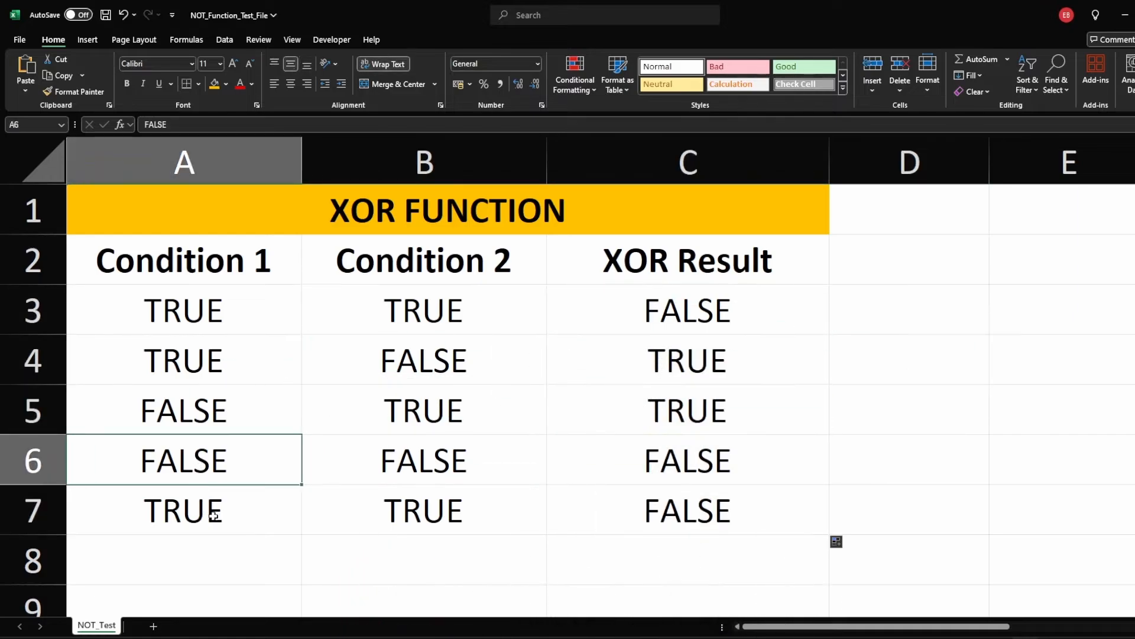
click(388, 509)
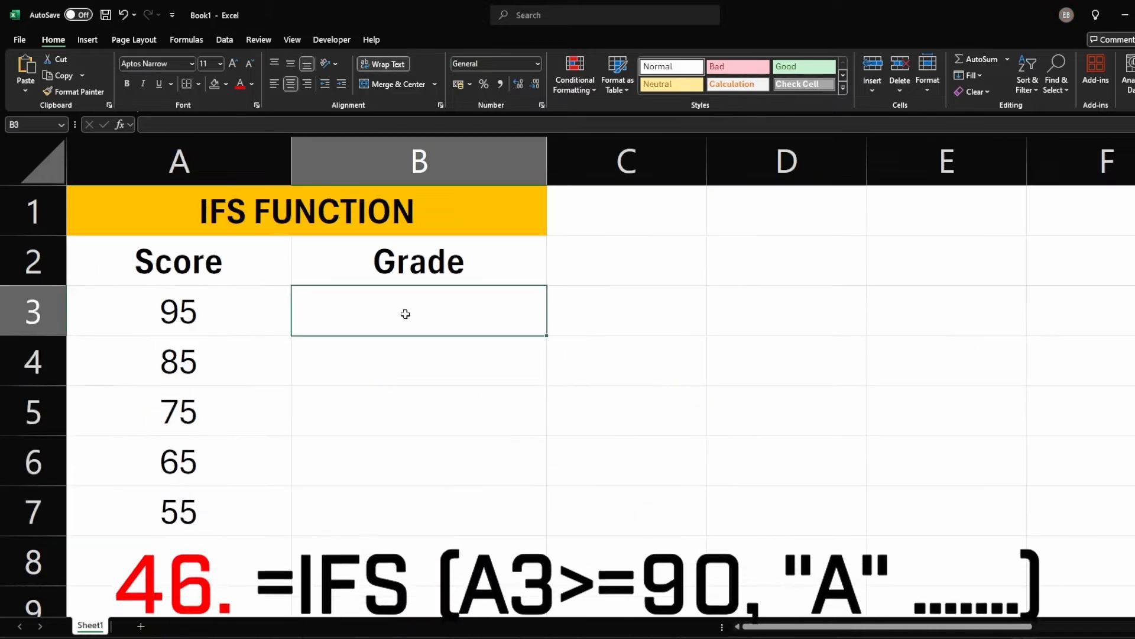
Step: Enter =IFS(A3>=90, "A", A3>=80, "B", A3>=70, "C", A3>=60, "D", A3<60, "F") in B3 of the IFS function sheet
right_click(406, 314)
click(421, 324)
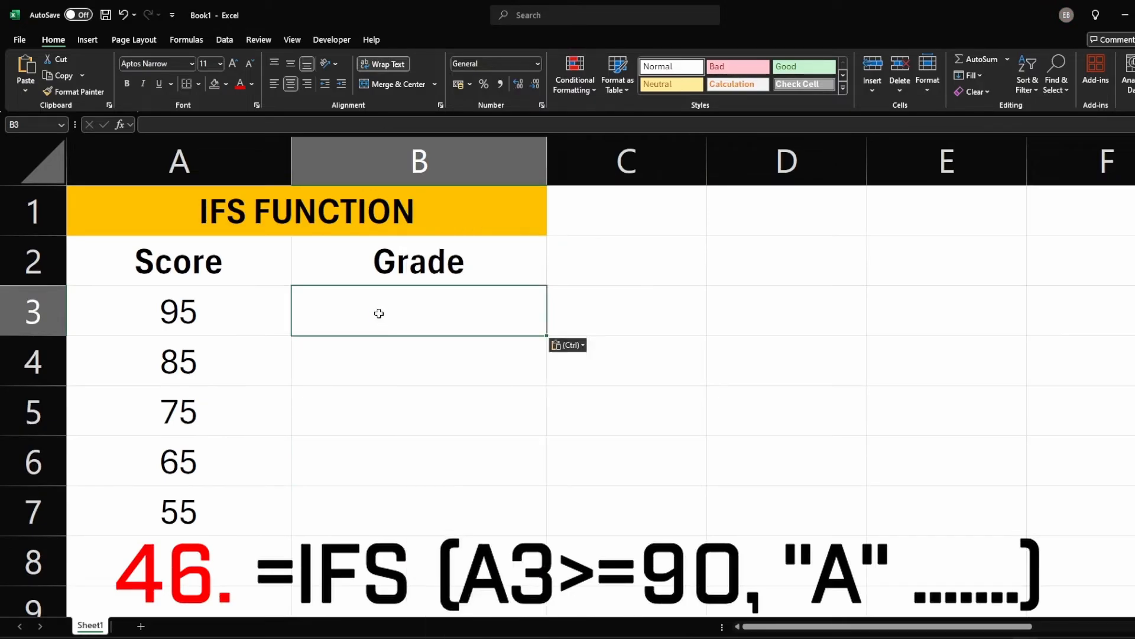
key(BackSpace)
text(=)
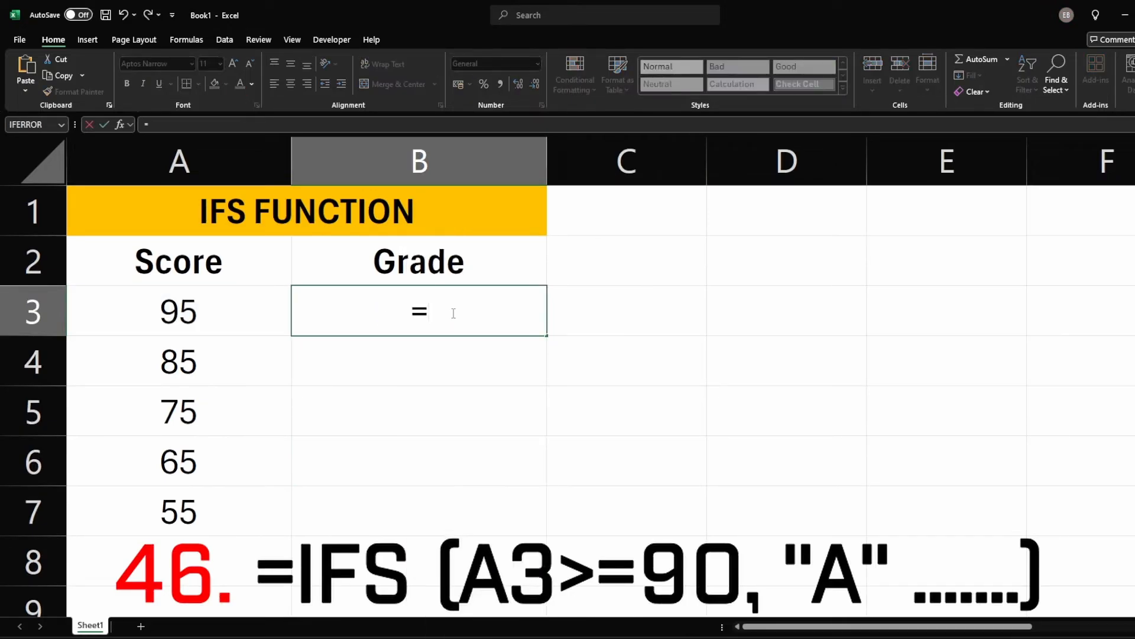
text(=IFS(A3>=90, "A", A3>=80, "B", A3>=70, "C", A3>=60, "D", A3<60, "F"))
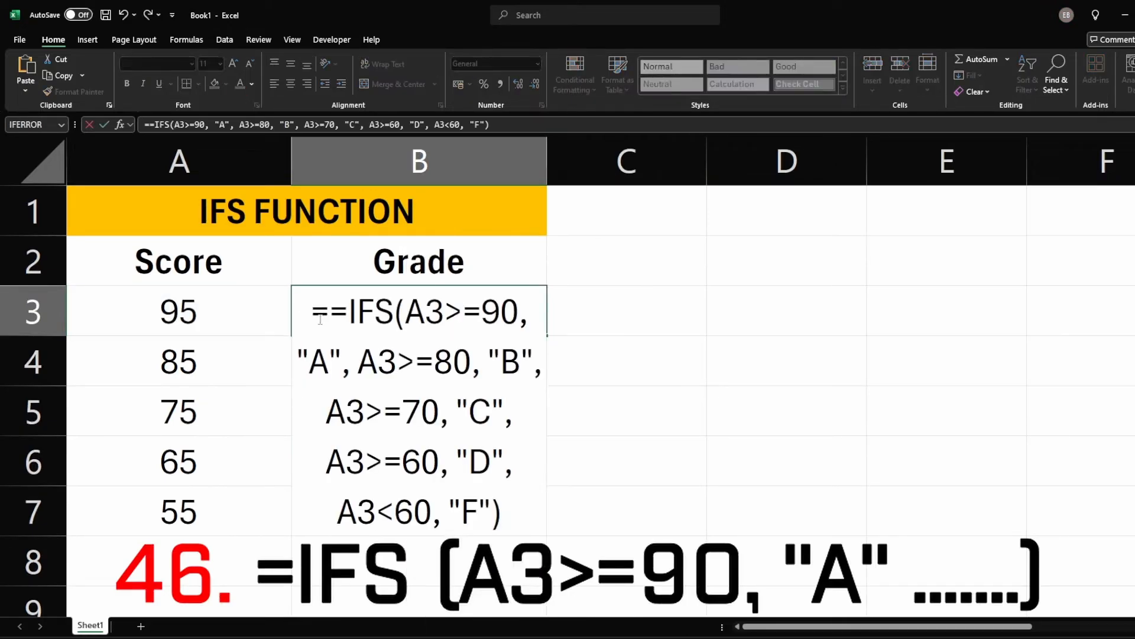
key(BackSpace)
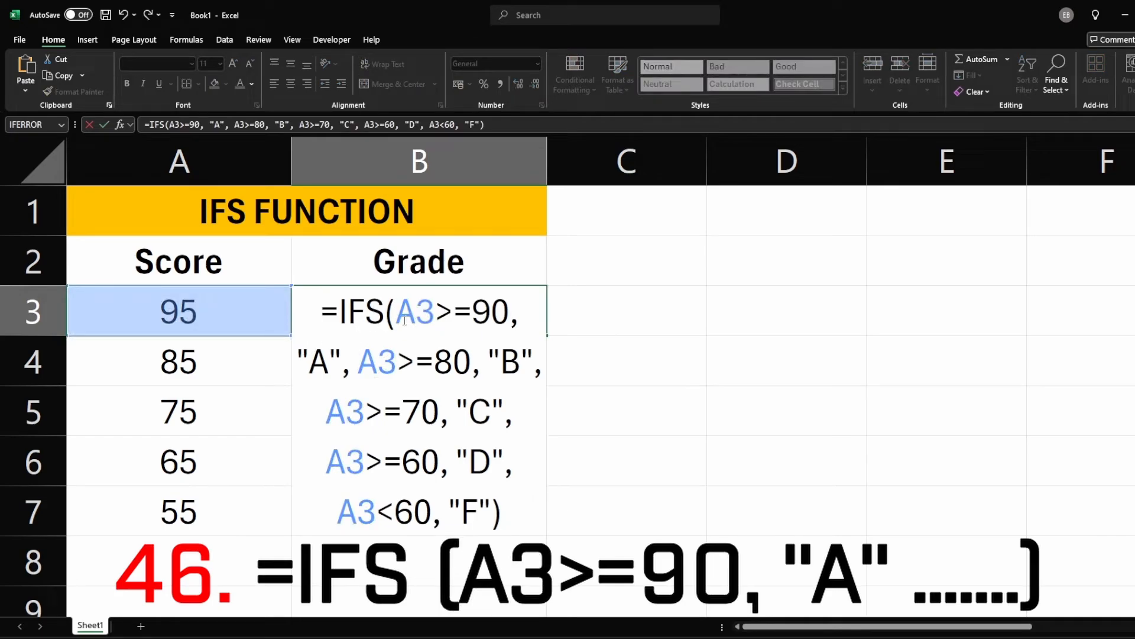
drag(404, 320, 506, 313)
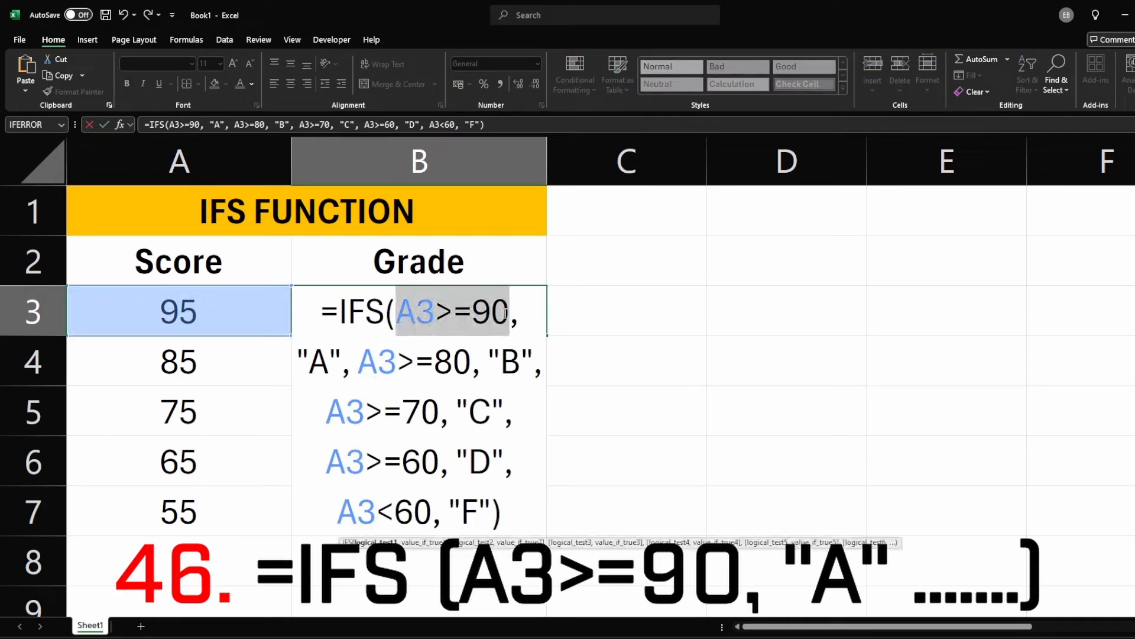
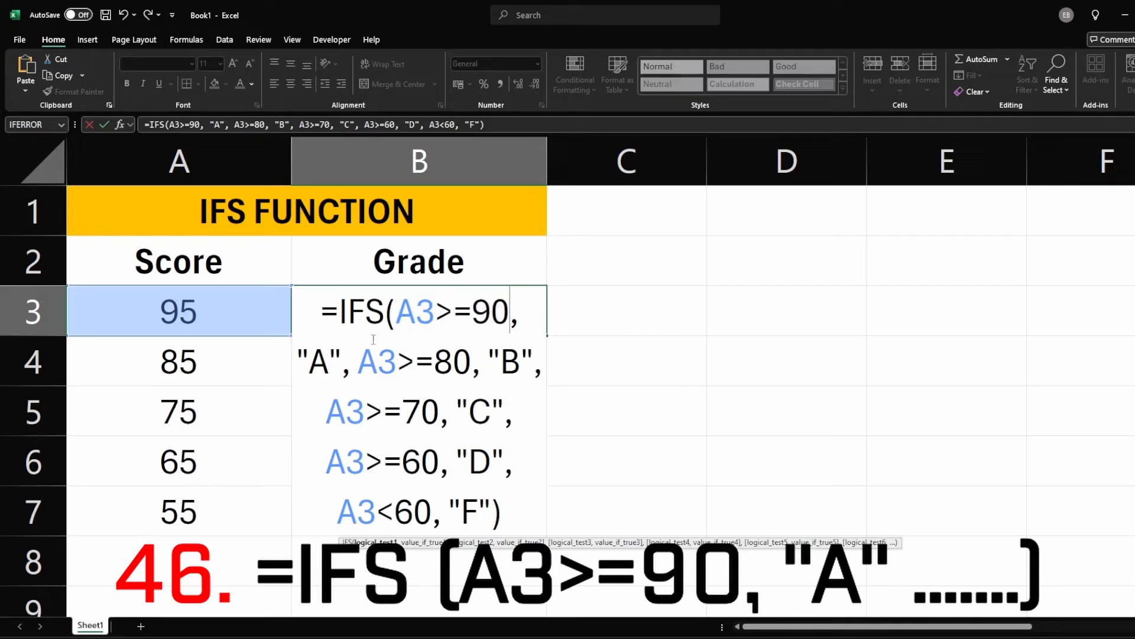
drag(358, 362, 457, 371)
key(Return)
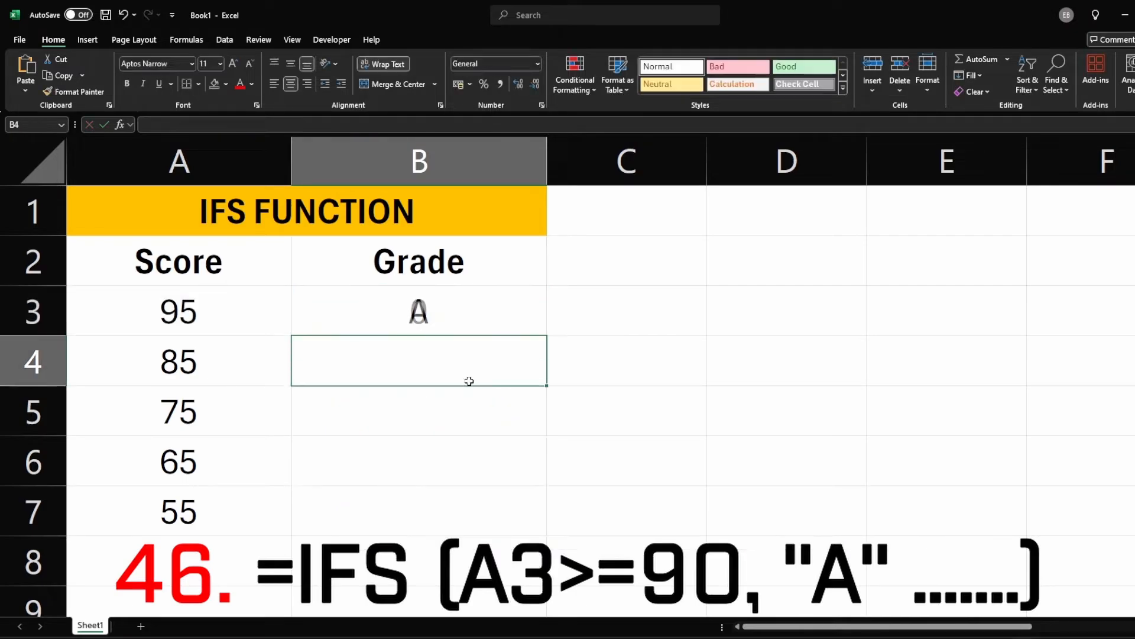
Step: Fill the IFS grade formula from B3 down to B7
click(469, 317)
drag(545, 335, 534, 513)
click(628, 479)
Step: Enter =SWITCH(A3, 1,"Monday", 2, "Tuesday", 3, "Wednesday", 4, "Thursday", 5, "Friday", "Invalid Code") in B3 of the SWITCH function sheet
text(=swit)
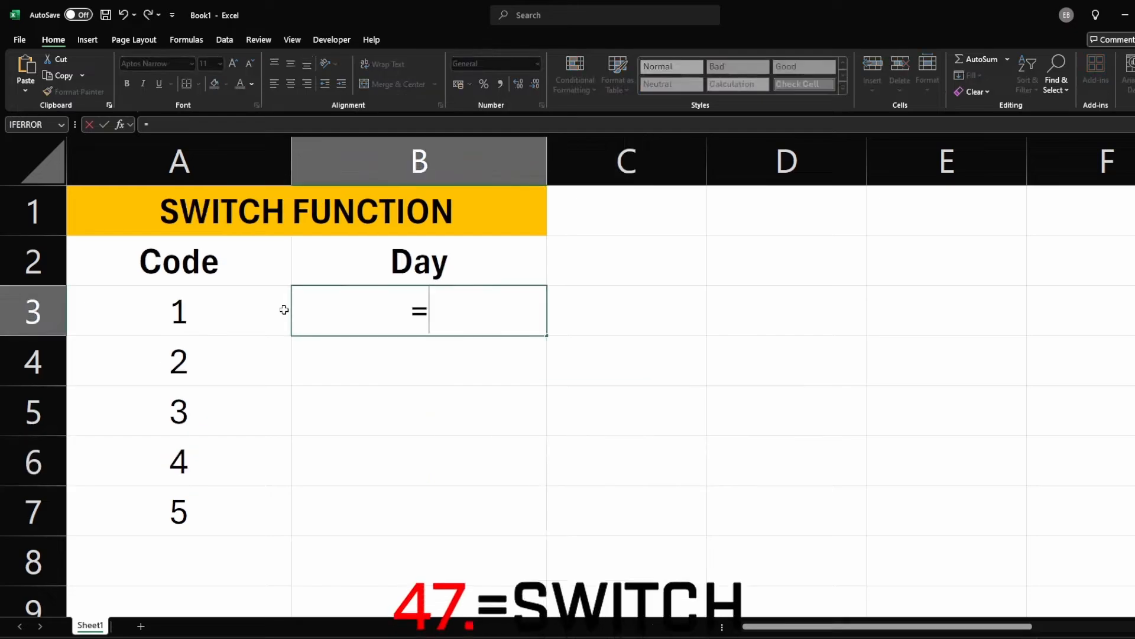
key(Tab)
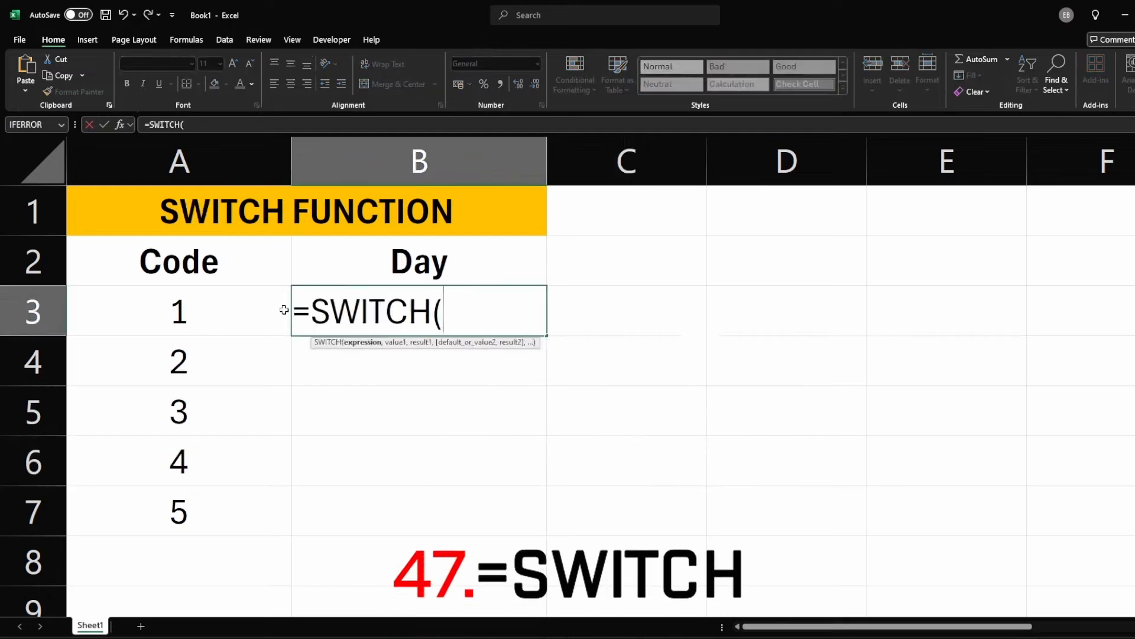
click(231, 313)
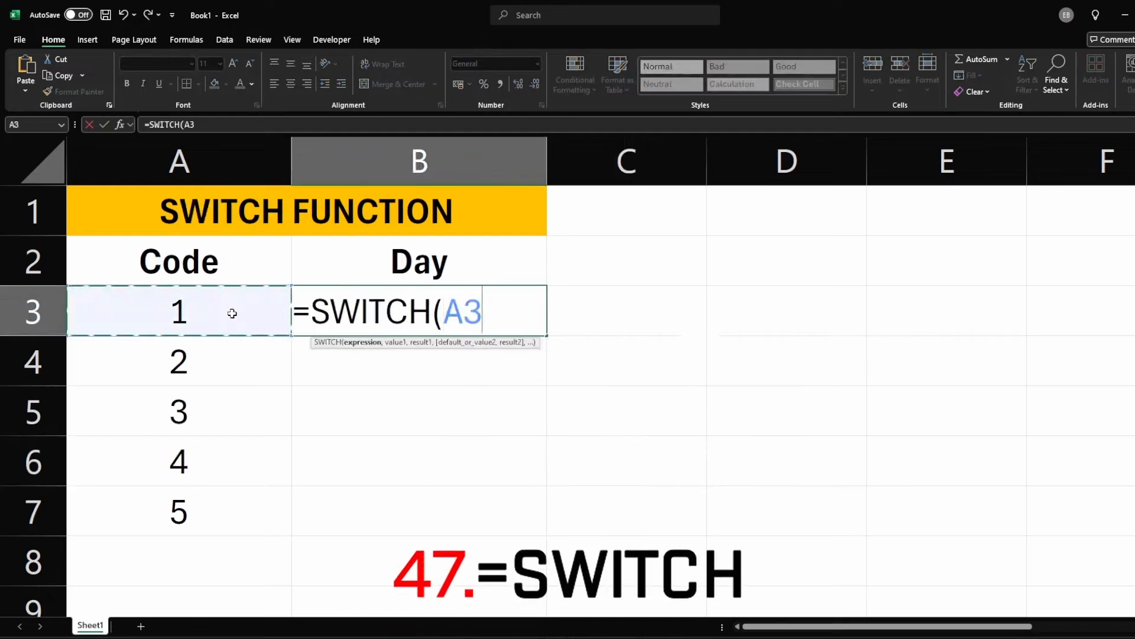
text(,)
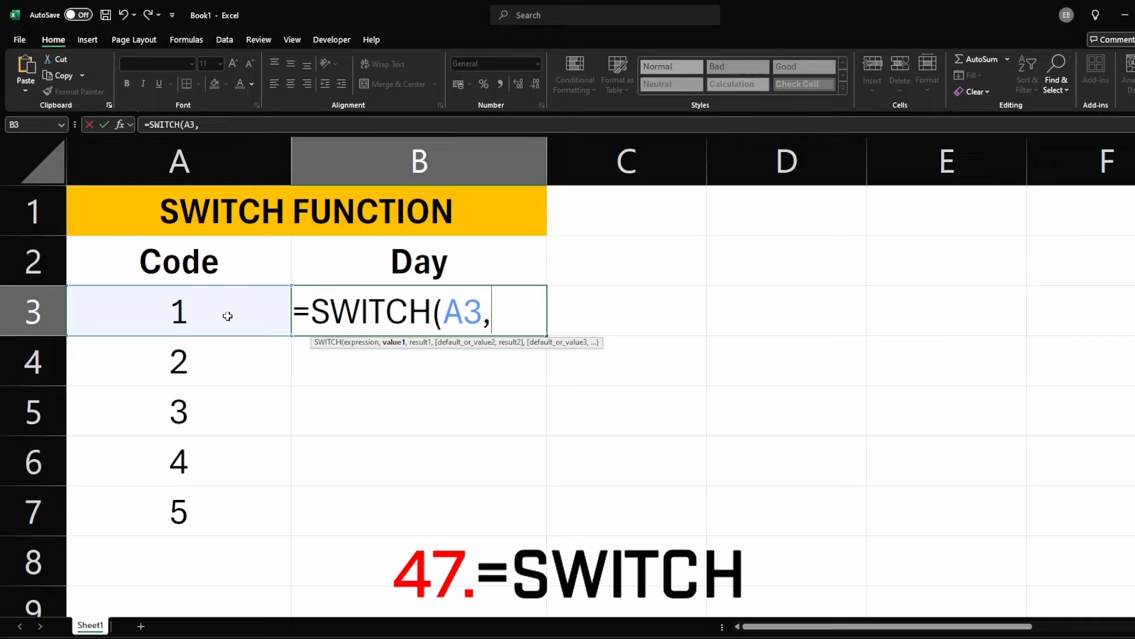
text( 1,)
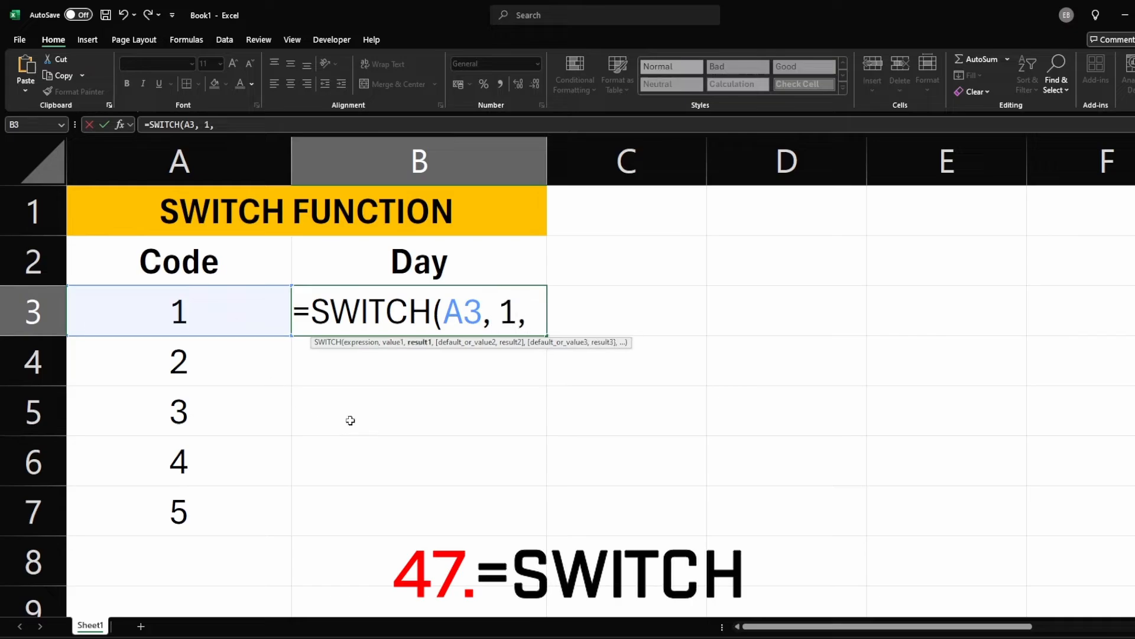
text("Monday)
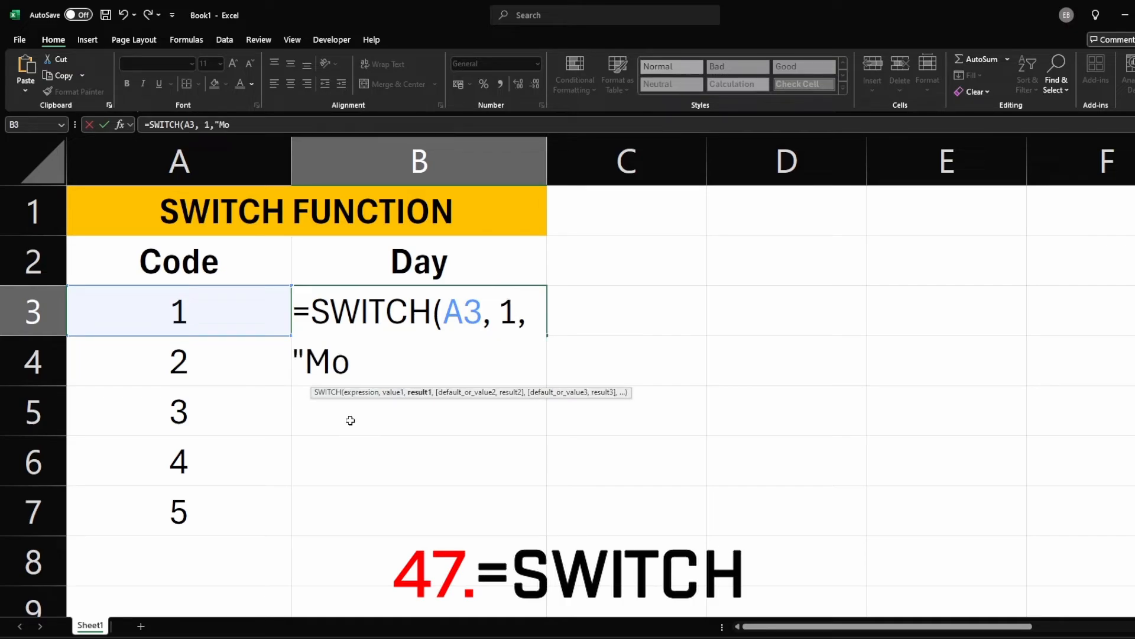
text("))
key(Return)
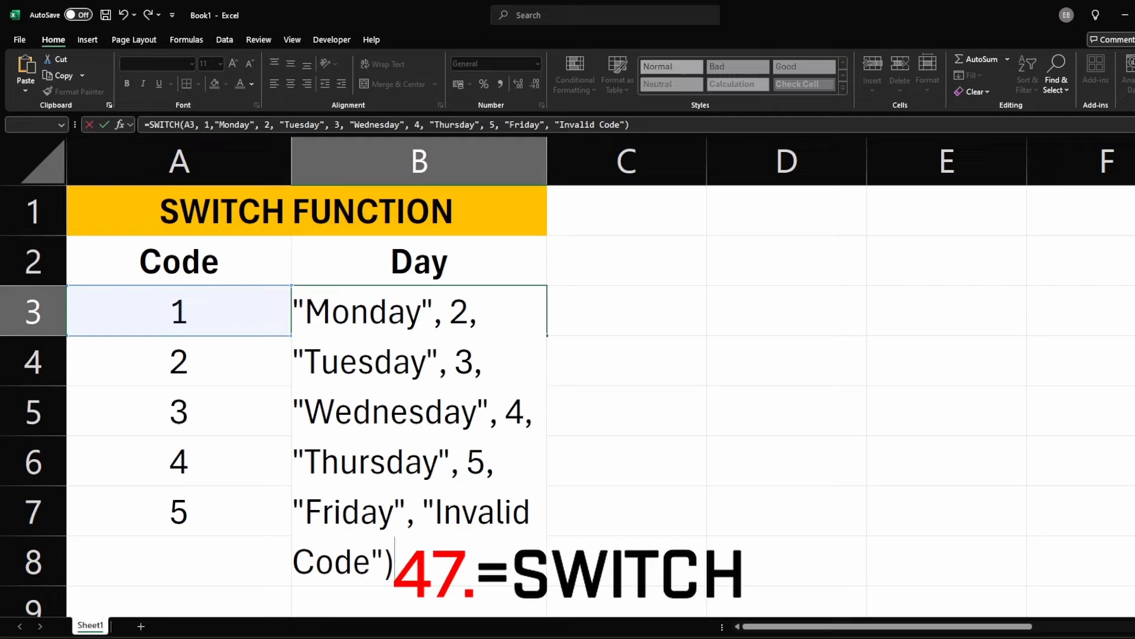
key(Return)
Step: Fill the SWITCH formula from B3 down to B8, one row past the last code
click(480, 326)
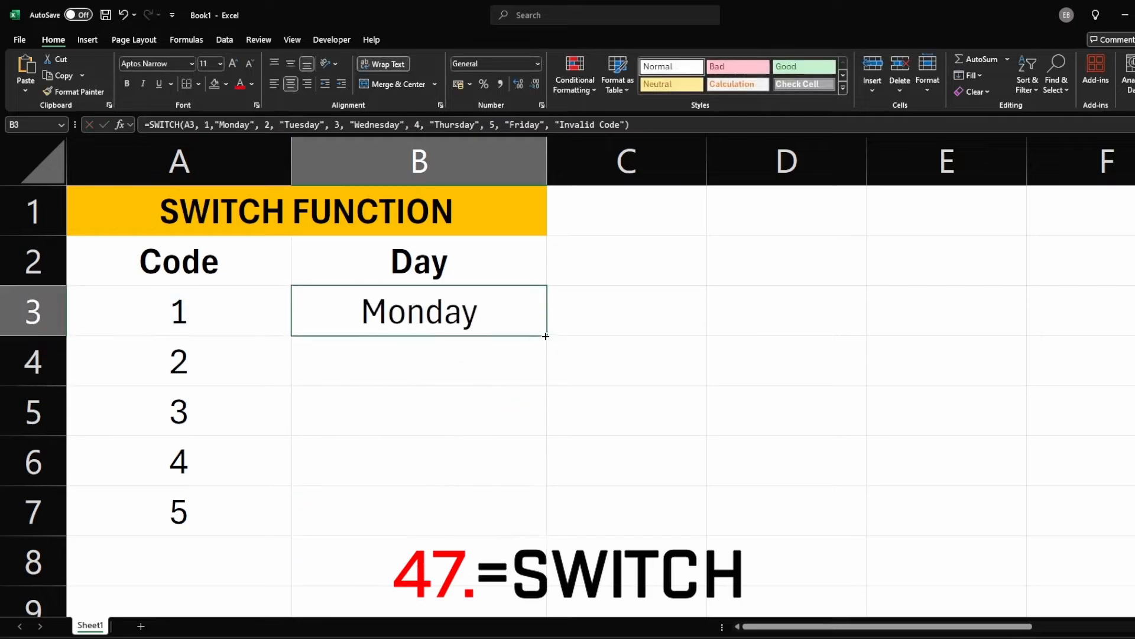
drag(545, 336, 498, 517)
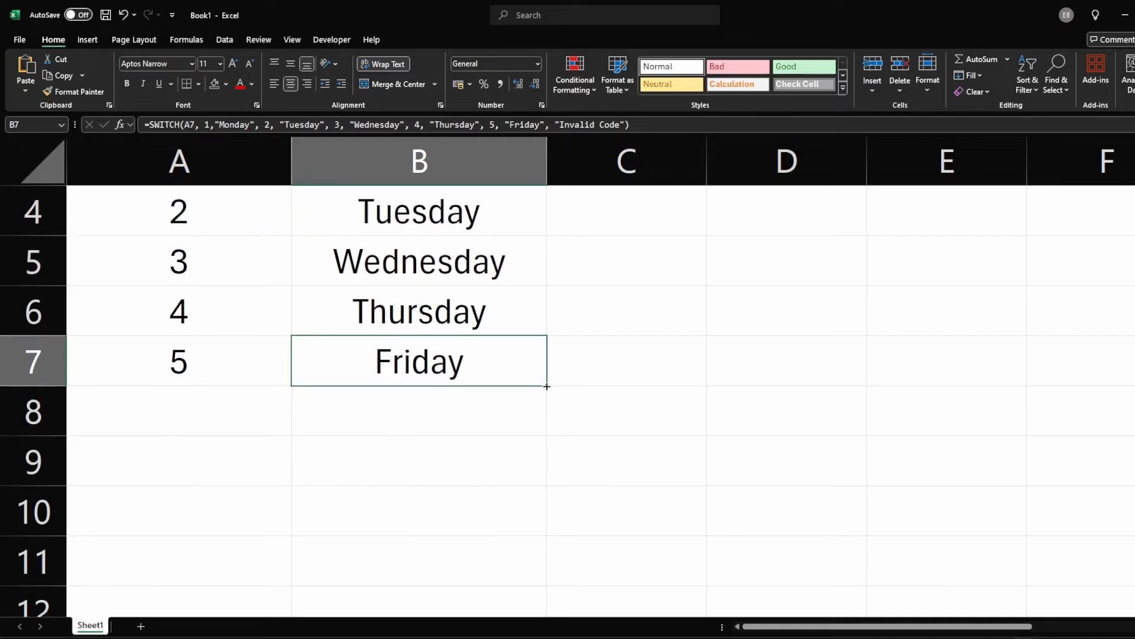
drag(547, 386, 552, 441)
click(593, 418)
scroll(223, 550, up, 1)
Step: Test the SWITCH formula by entering the code 6 in A8 and the code 4 in A7
click(225, 549)
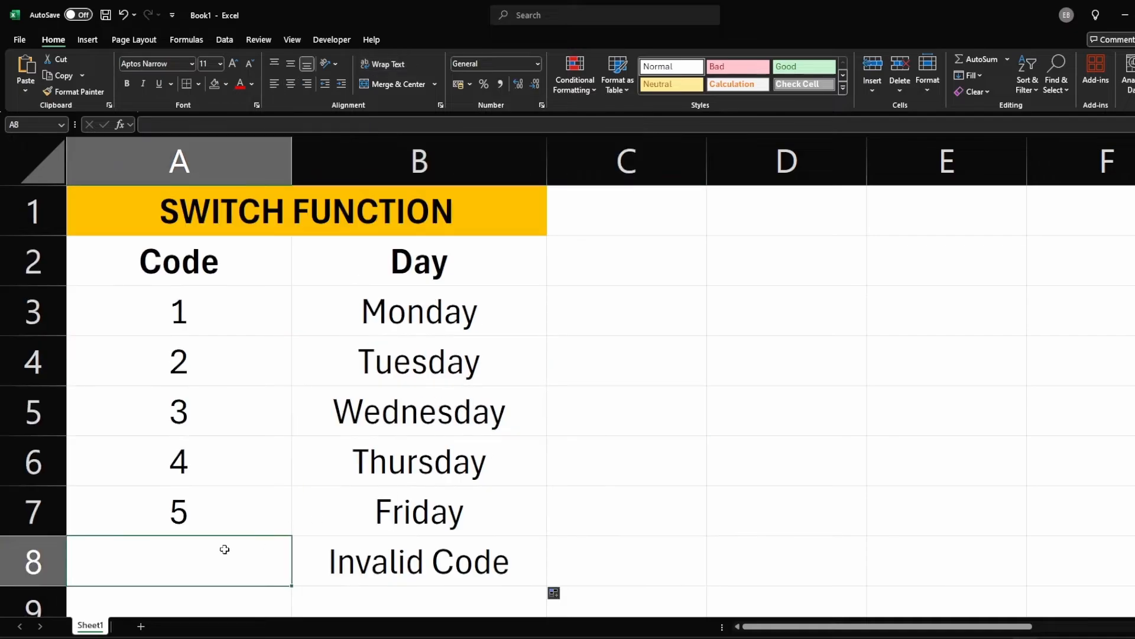
text(6)
key(Return)
click(197, 527)
text(4)
key(Return)
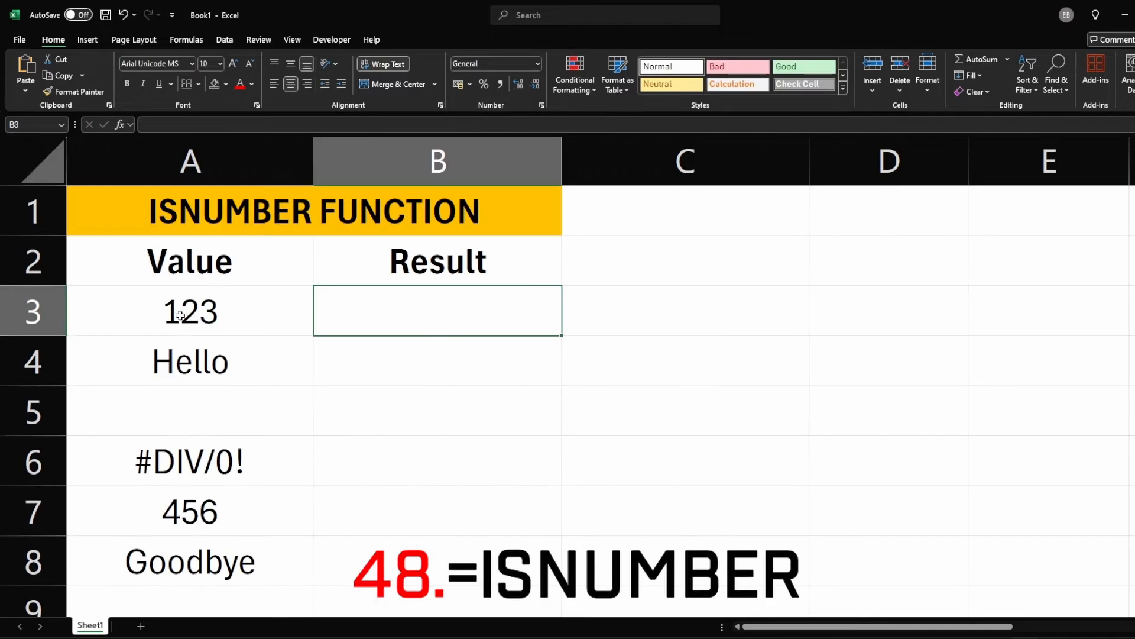
Step: Enter the formula =ISNUMBER(A3) in B3 of the ISNUMBER function sheet
click(180, 315)
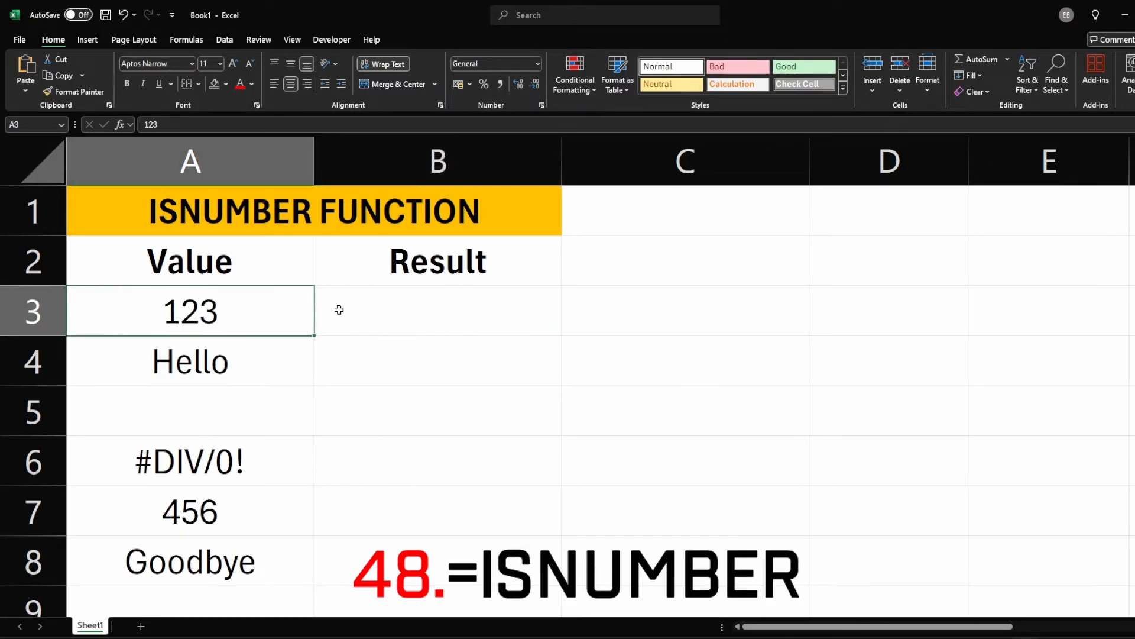
click(339, 311)
text(=isnu)
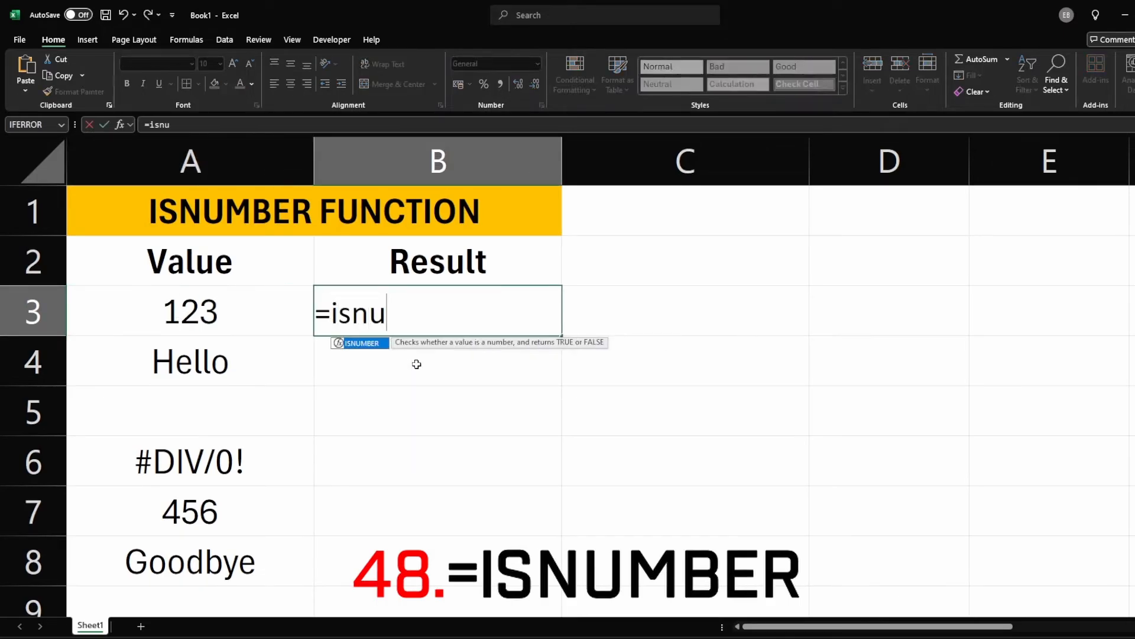
double_click(355, 343)
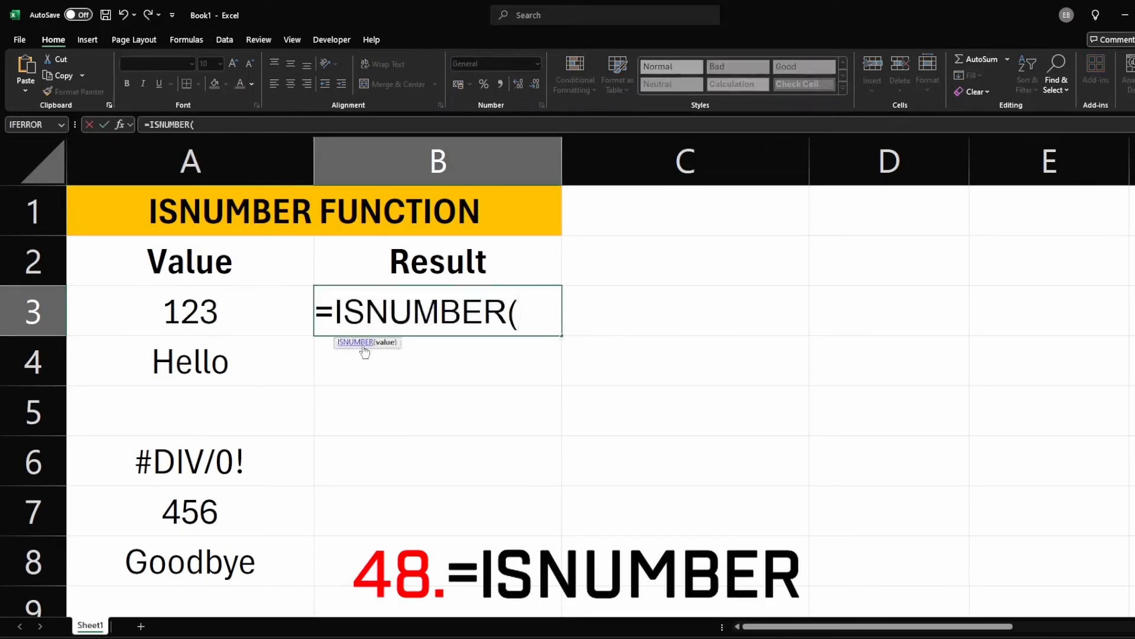
click(204, 313)
key(Return)
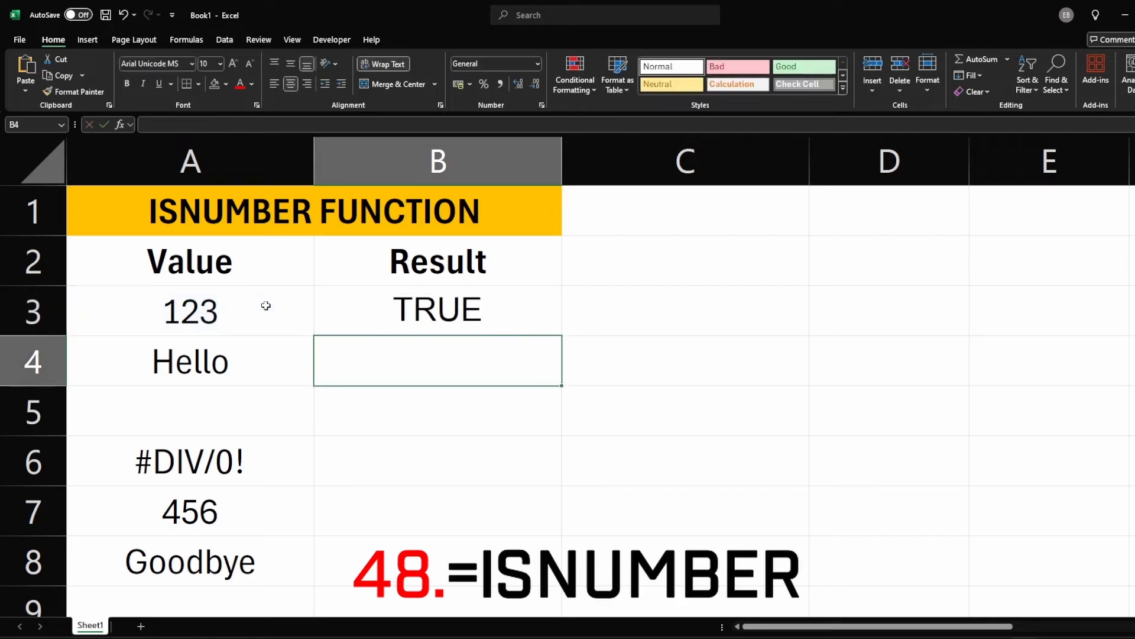
Step: Fill the ISNUMBER formula from B3 down to B4
click(451, 312)
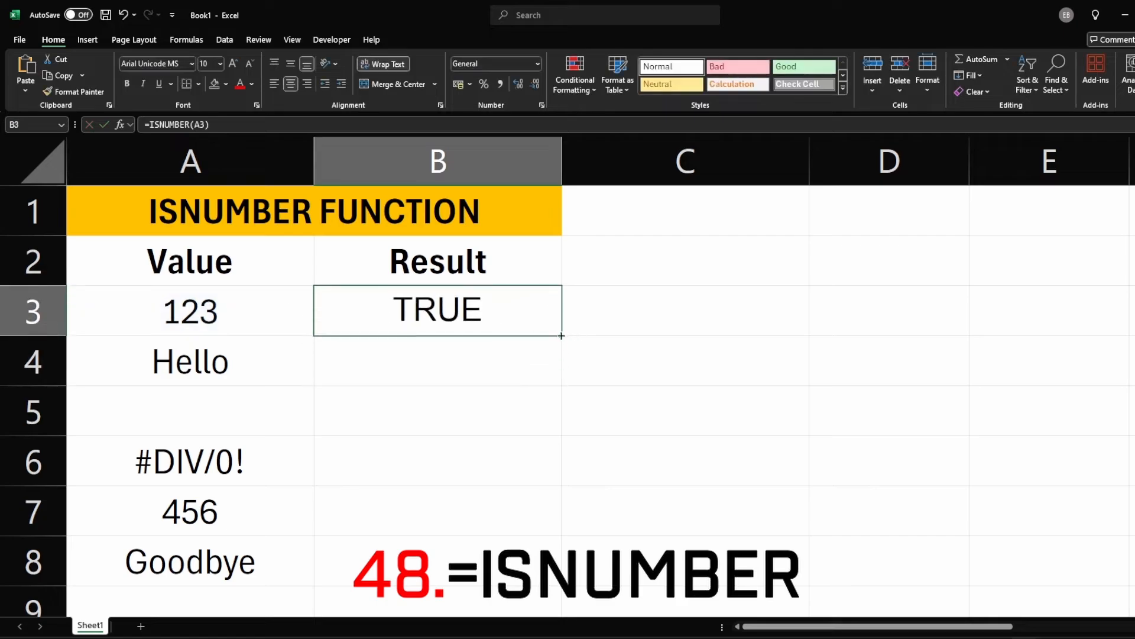
drag(561, 335, 562, 385)
click(235, 367)
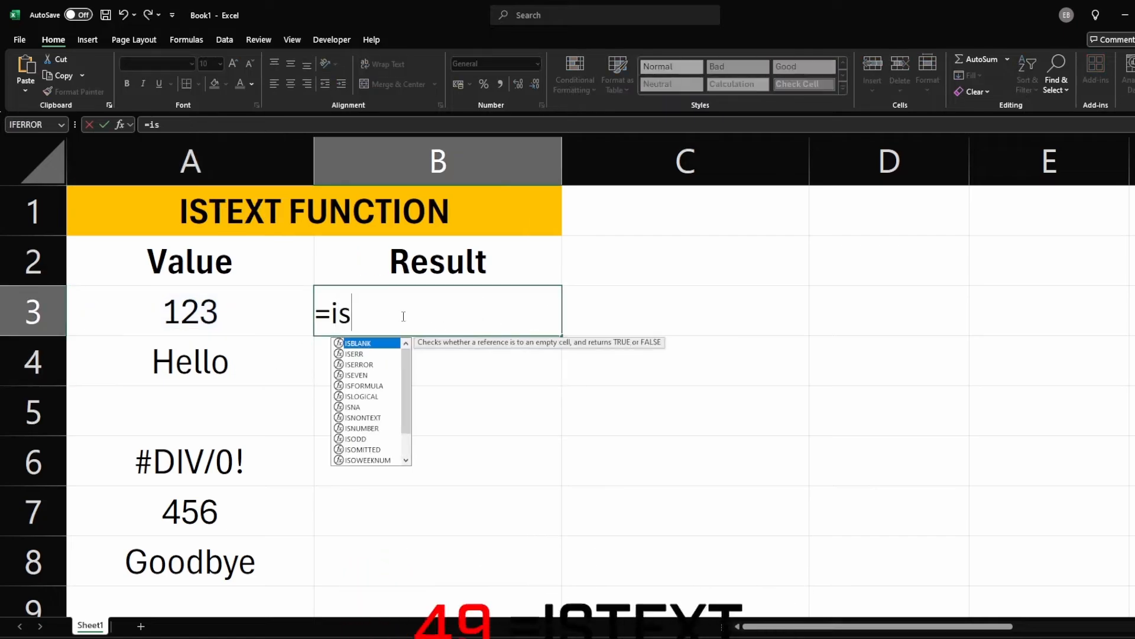
Step: Enter the formula =ISTEXT(A3) in B3 of the ISTEXT function sheet
text(t)
key(Tab)
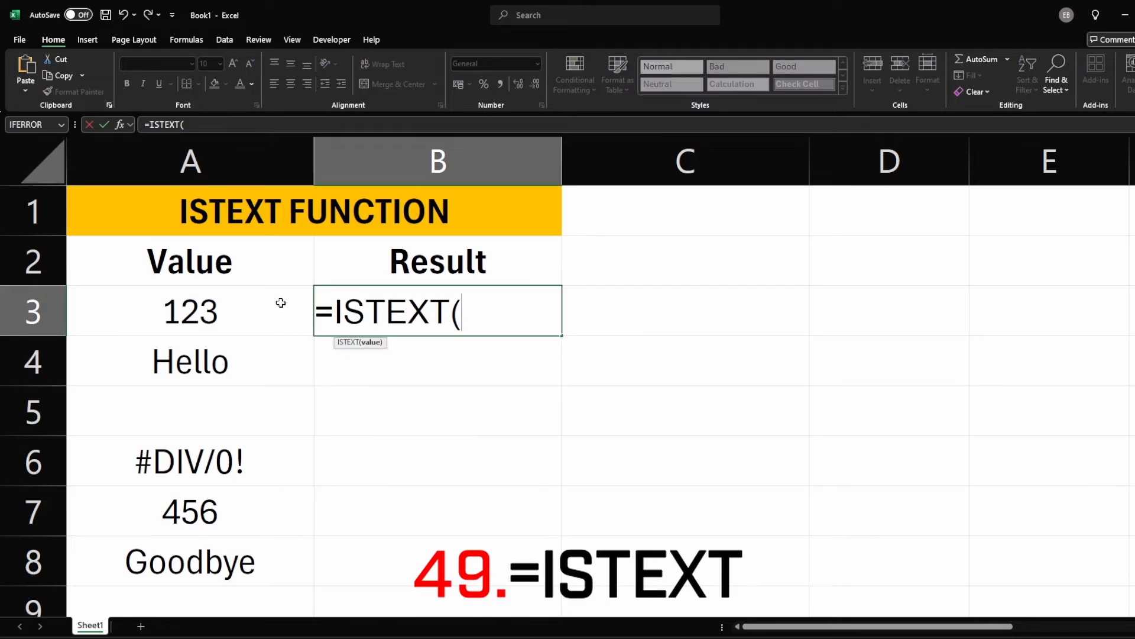
click(256, 317)
key(Return)
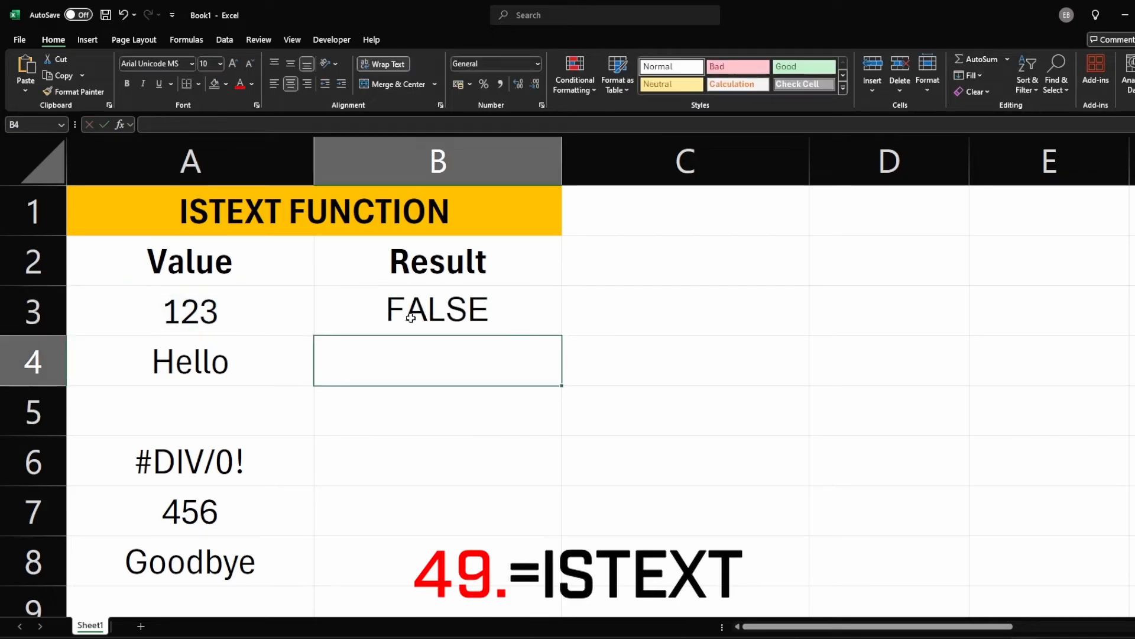
Step: Fill the ISTEXT formula from B3 down to B4
click(411, 318)
drag(562, 336, 558, 375)
click(576, 367)
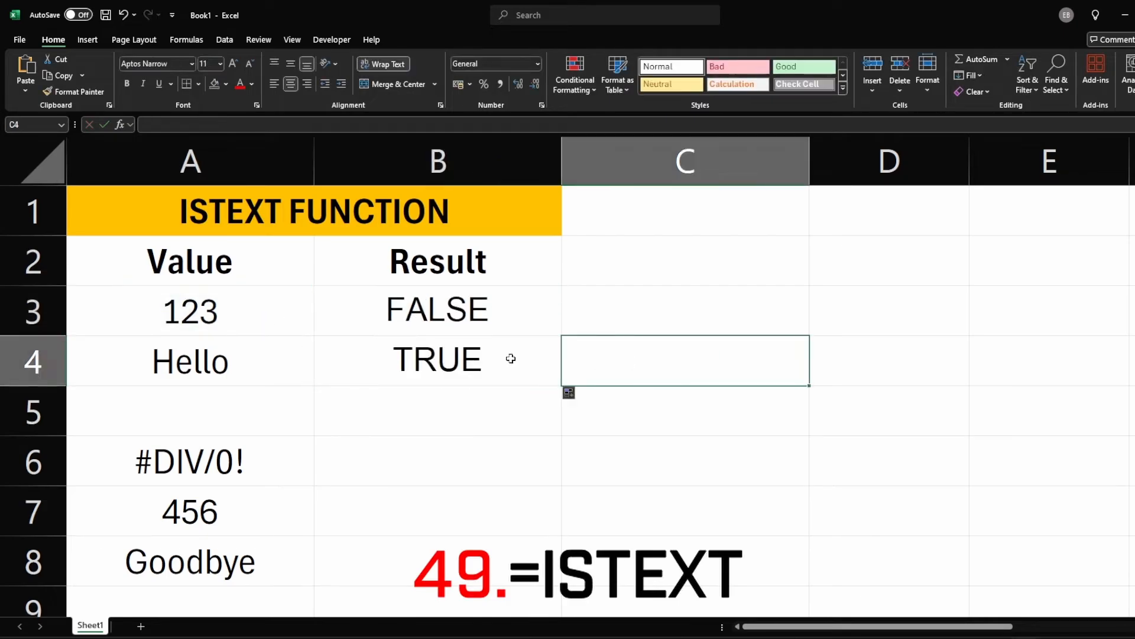
click(503, 358)
click(214, 365)
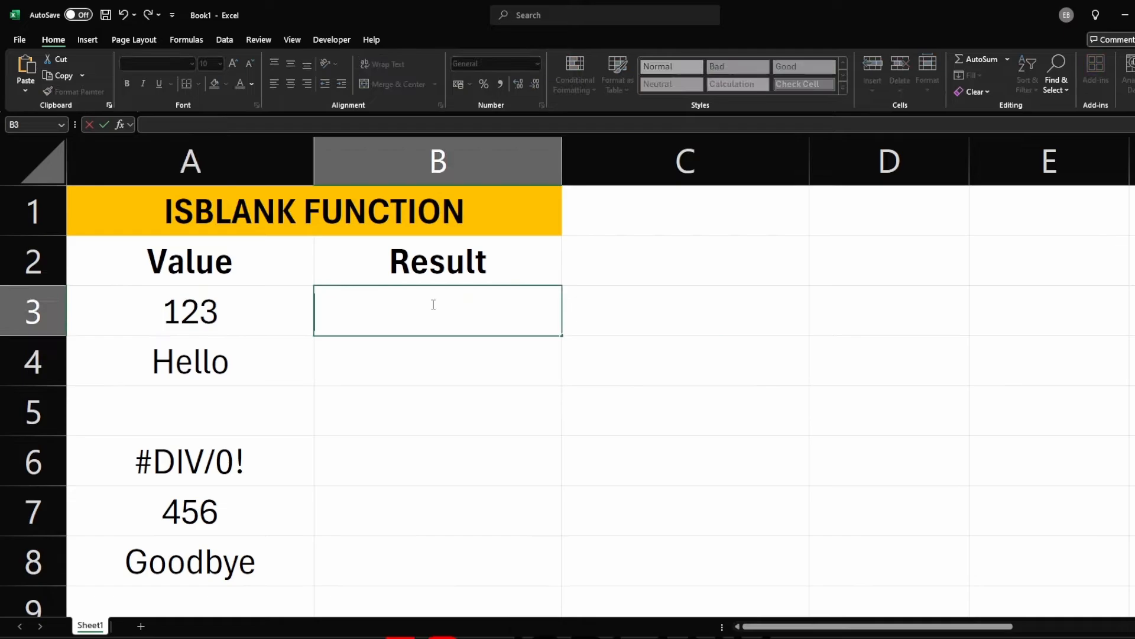
Step: Enter the formula =ISBLANK(A3) in B3 of the ISBLANK function sheet
text(=isb)
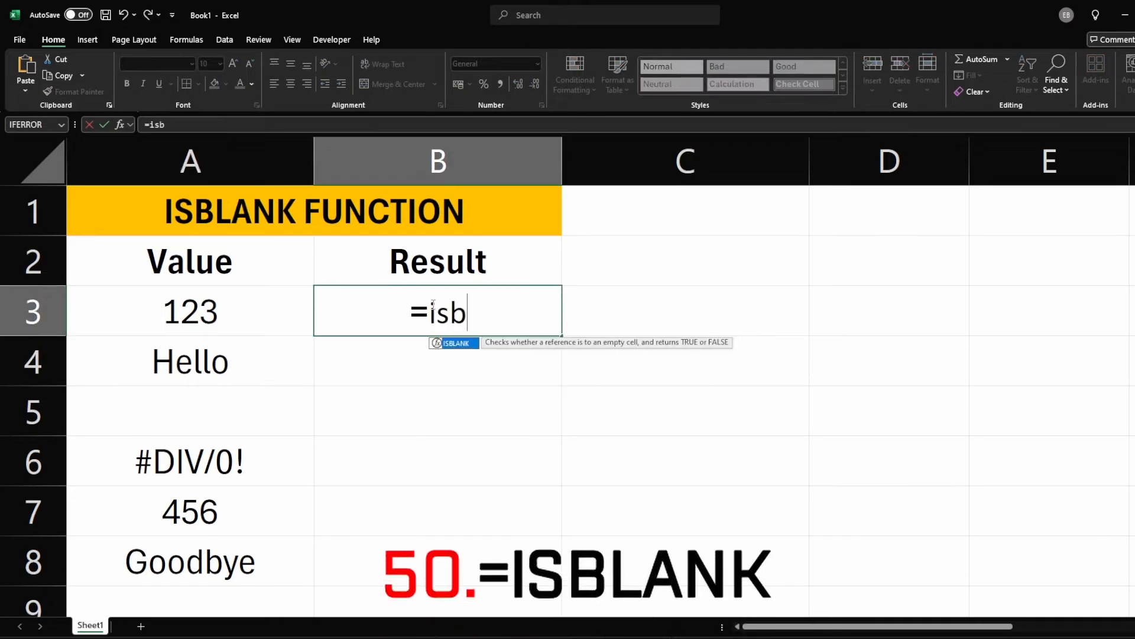
key(Tab)
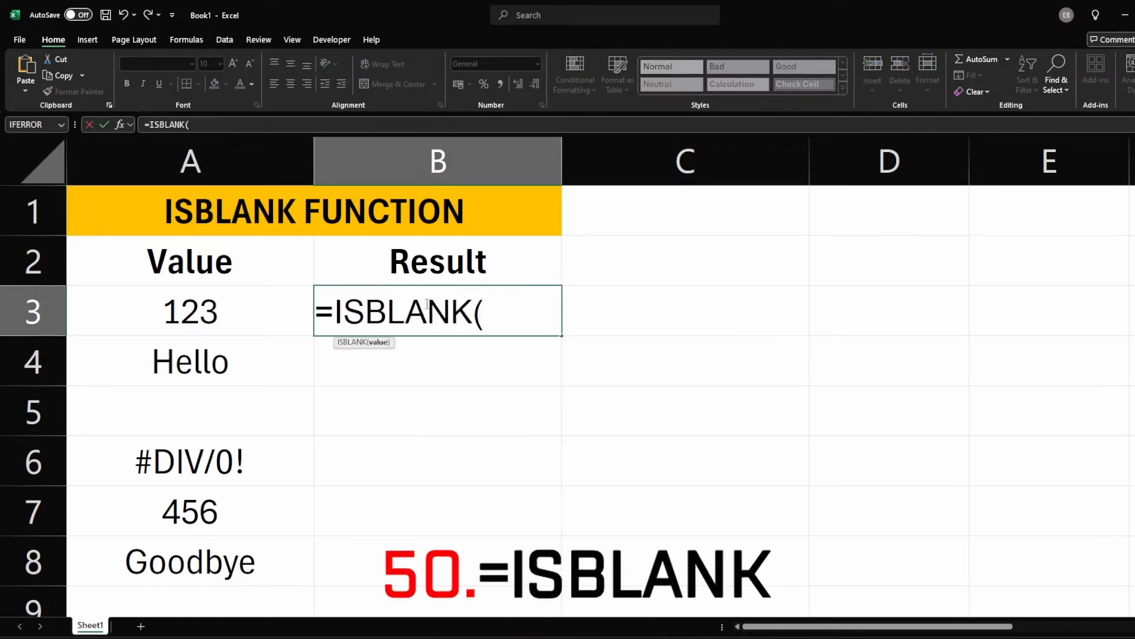
click(223, 308)
key(Return)
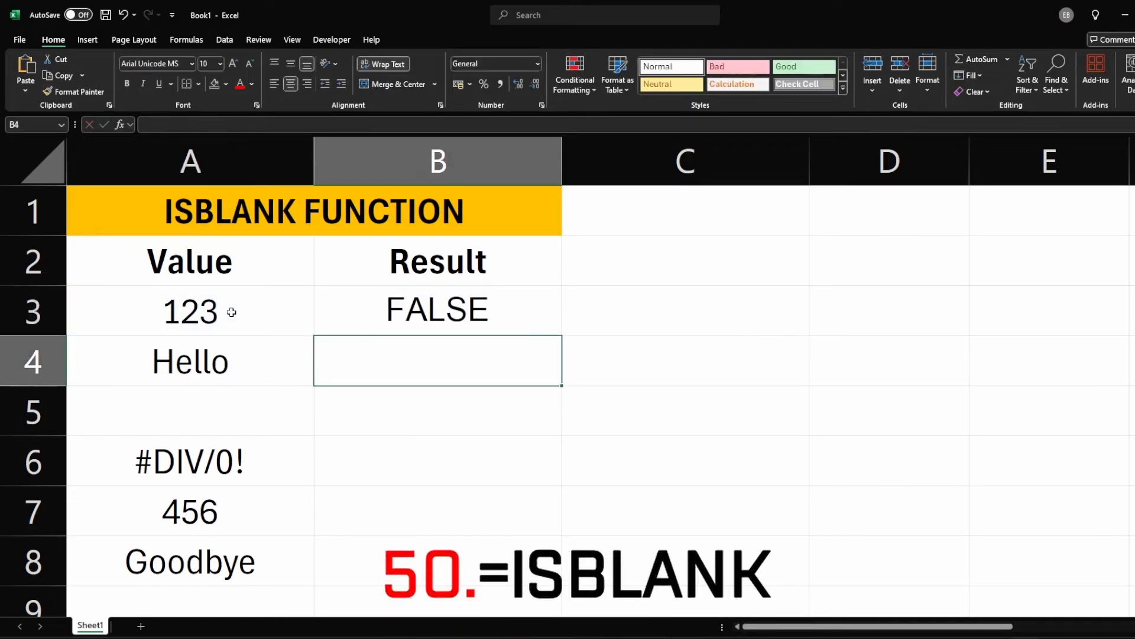
Step: Fill the ISBLANK formula from B3 down to B5, beside the empty cell A5
click(414, 314)
drag(562, 335, 520, 423)
click(163, 402)
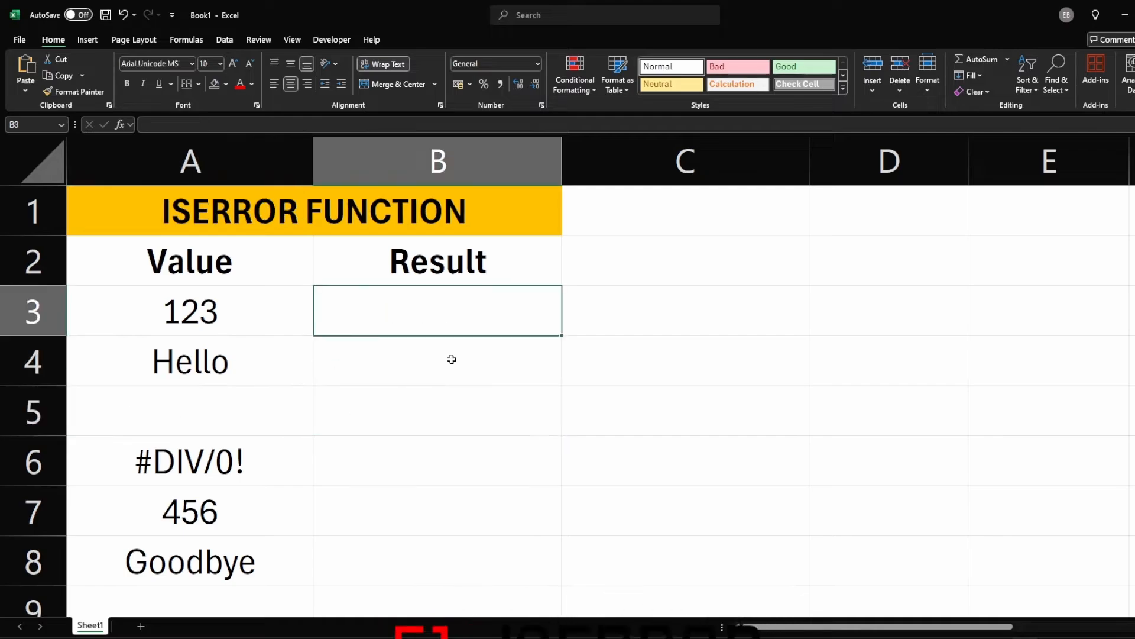
Step: Enter the formula =ISERROR(A3:A8) in B3 of the ISERROR function sheet and compare B6 with the #DIV/0! value in A6
text(=iser)
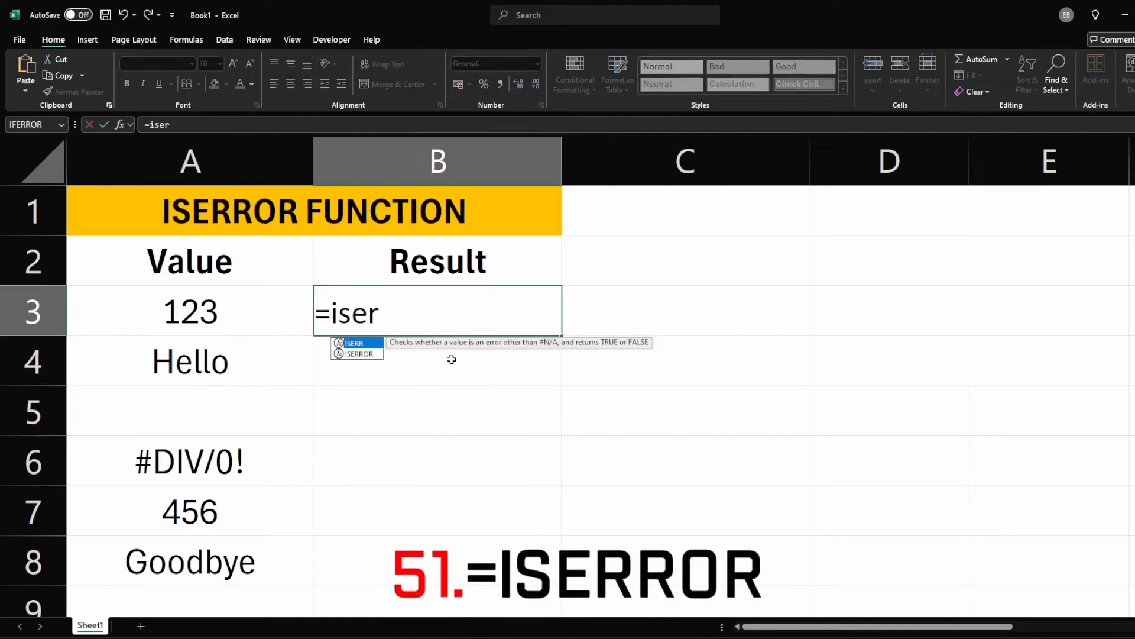
key(Down)
key(Tab)
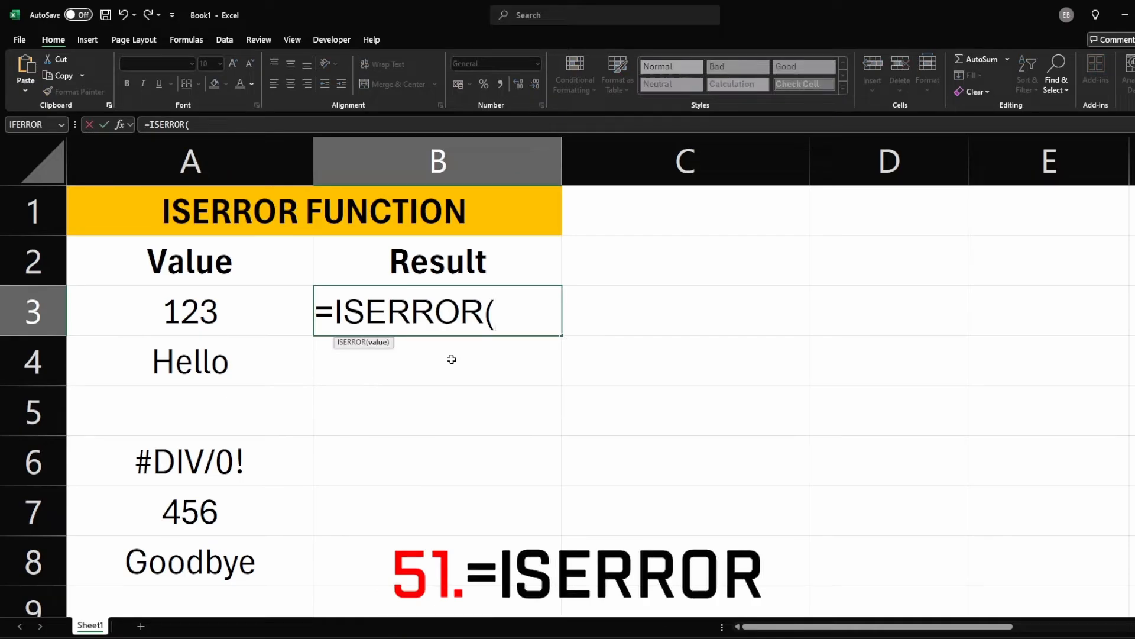
click(190, 326)
text())
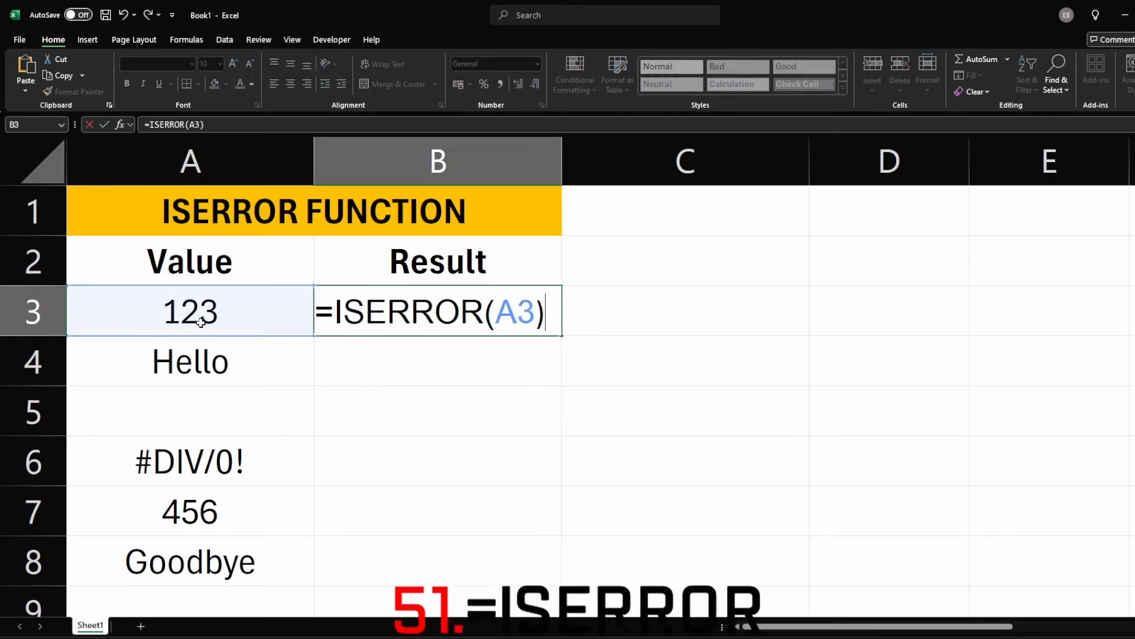
key(BackSpace)
key(BackSpace)
key(BackSpace)
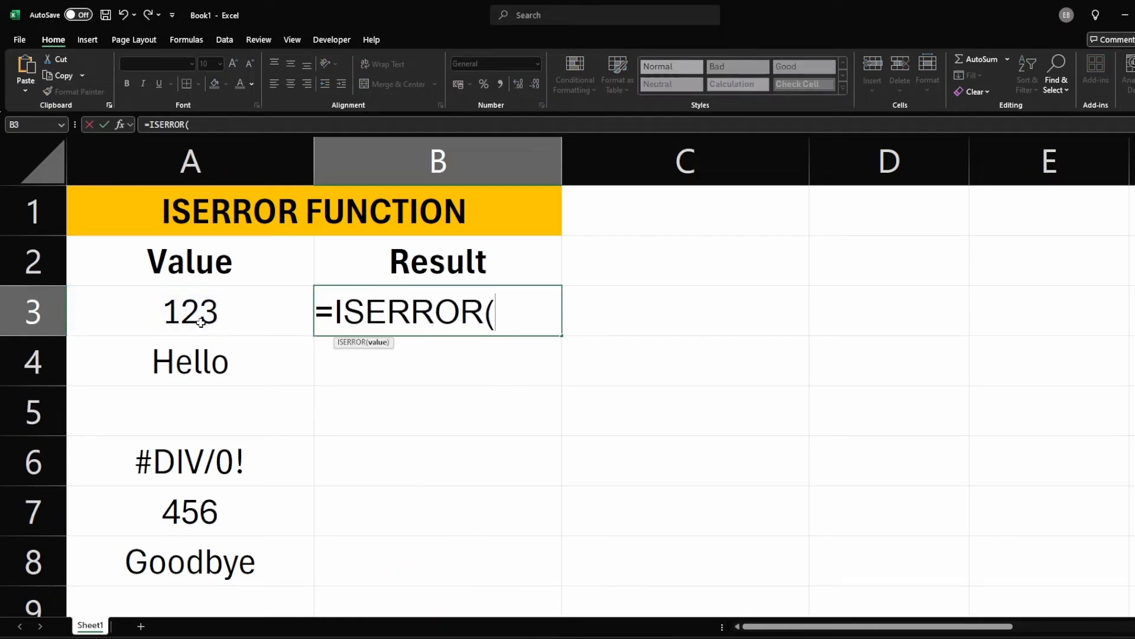
drag(220, 311, 242, 562)
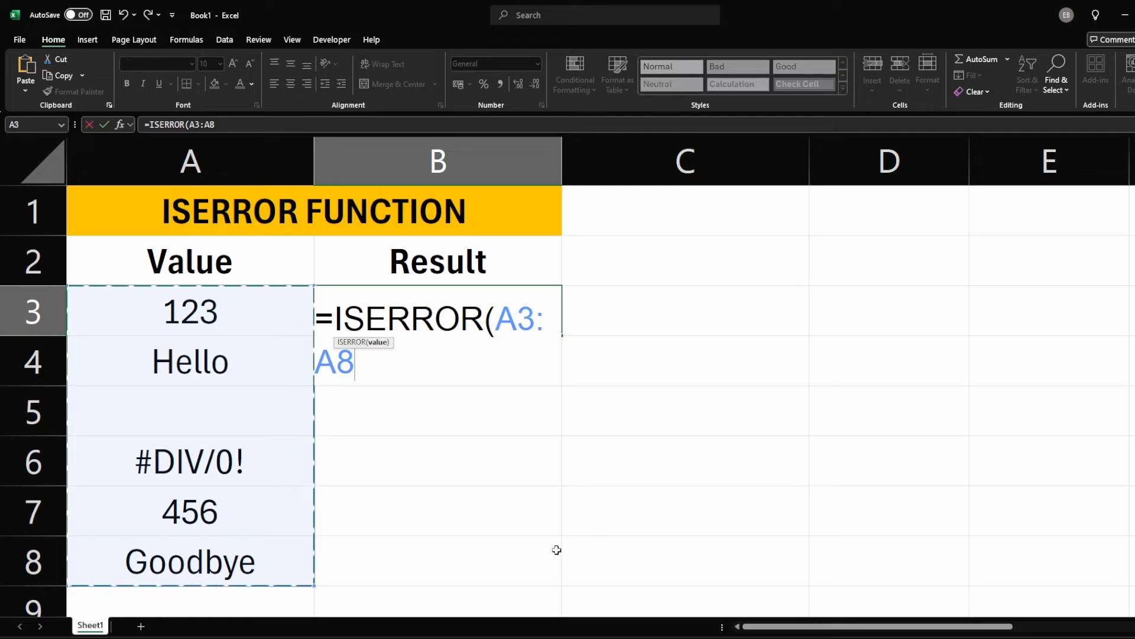
text())
key(Return)
click(731, 479)
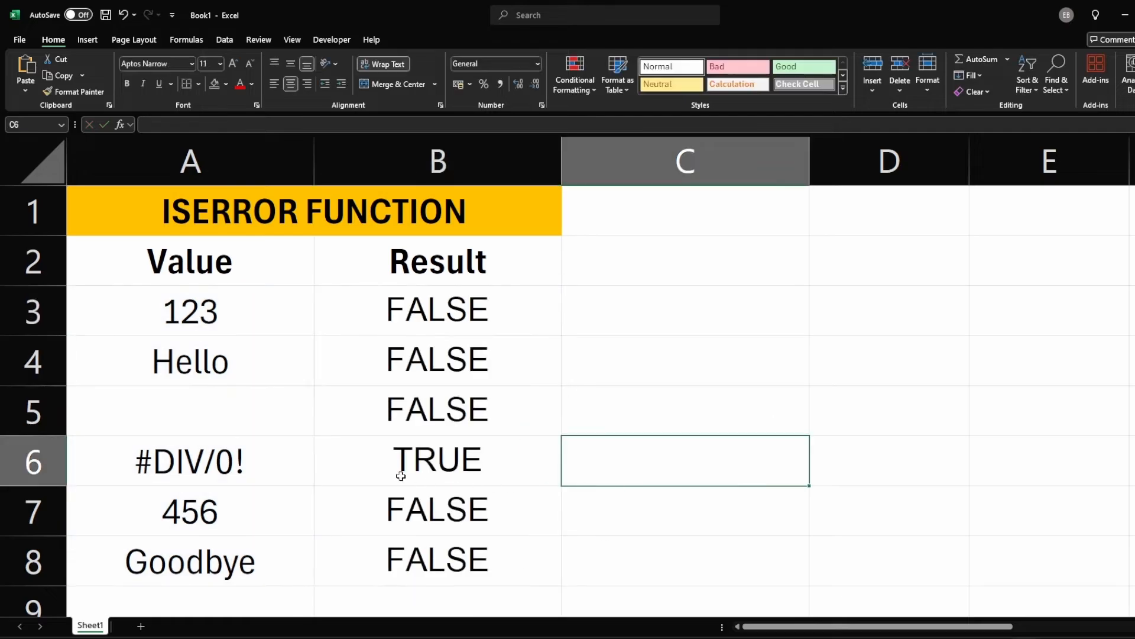
click(400, 464)
click(177, 480)
click(391, 471)
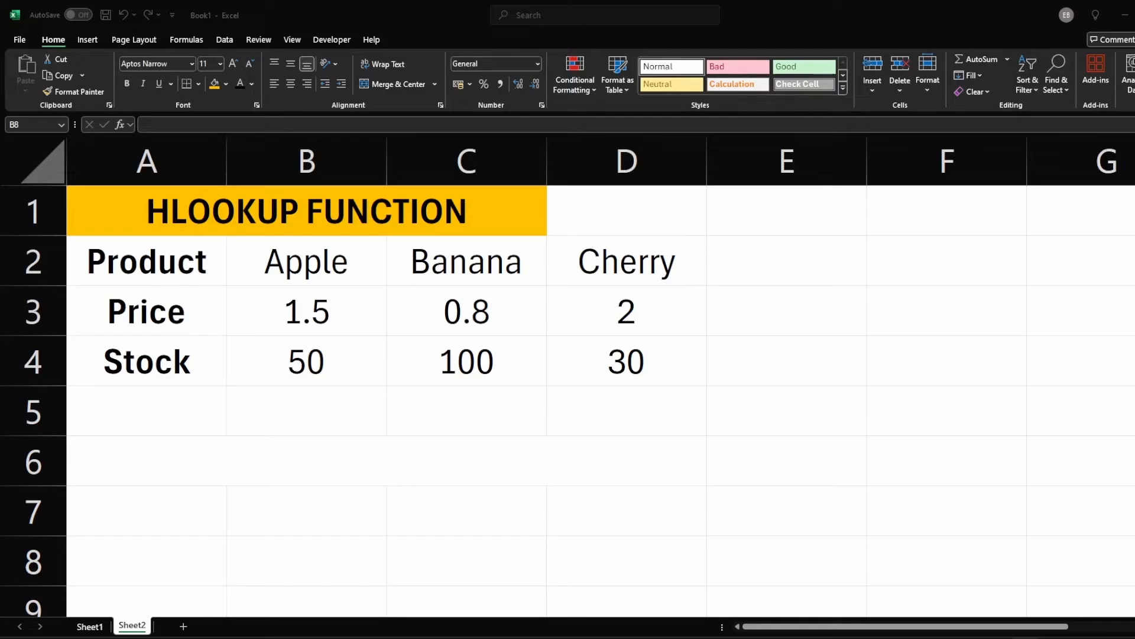
Step: Enter Cherry as the lookup value in B7 of the HLOOKUP function sheet
click(295, 409)
click(629, 267)
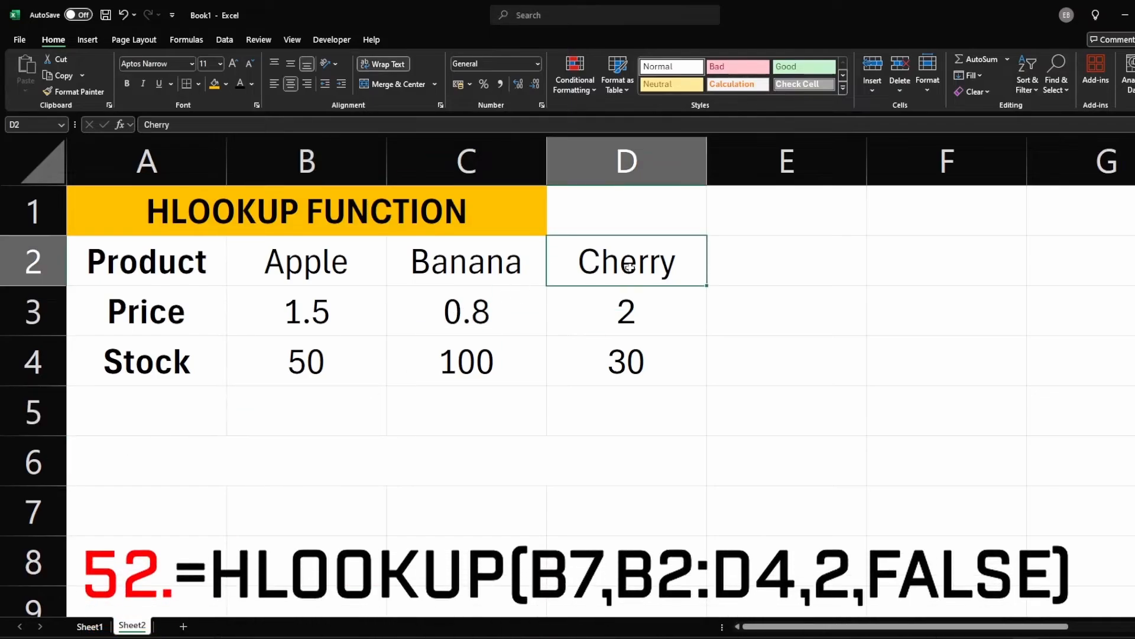
click(626, 326)
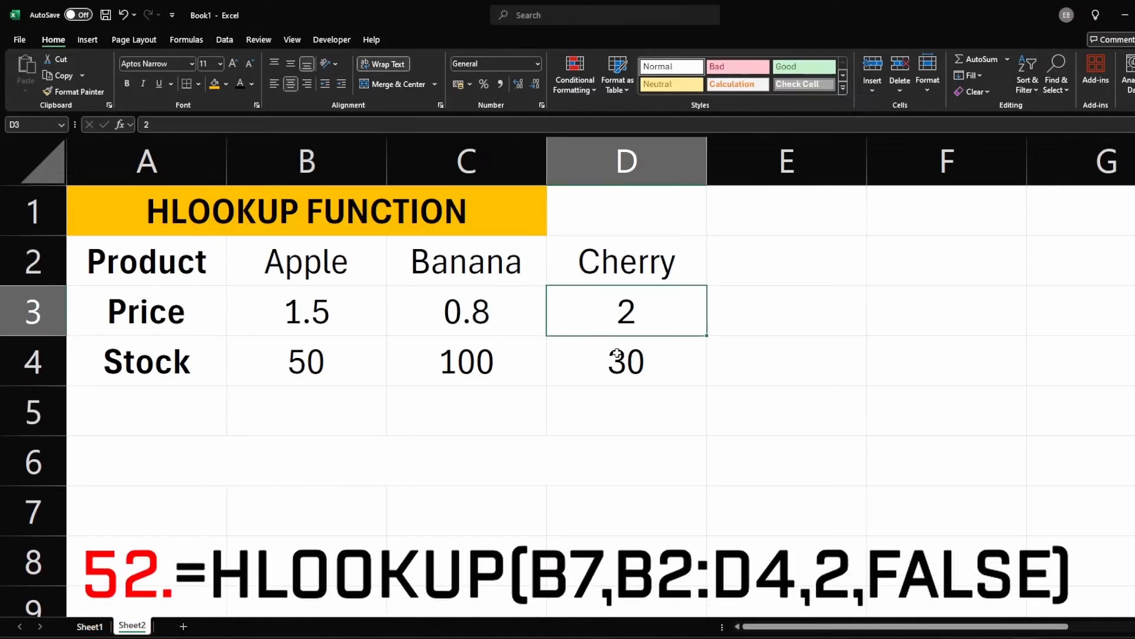
click(591, 363)
click(319, 507)
text(Cherry)
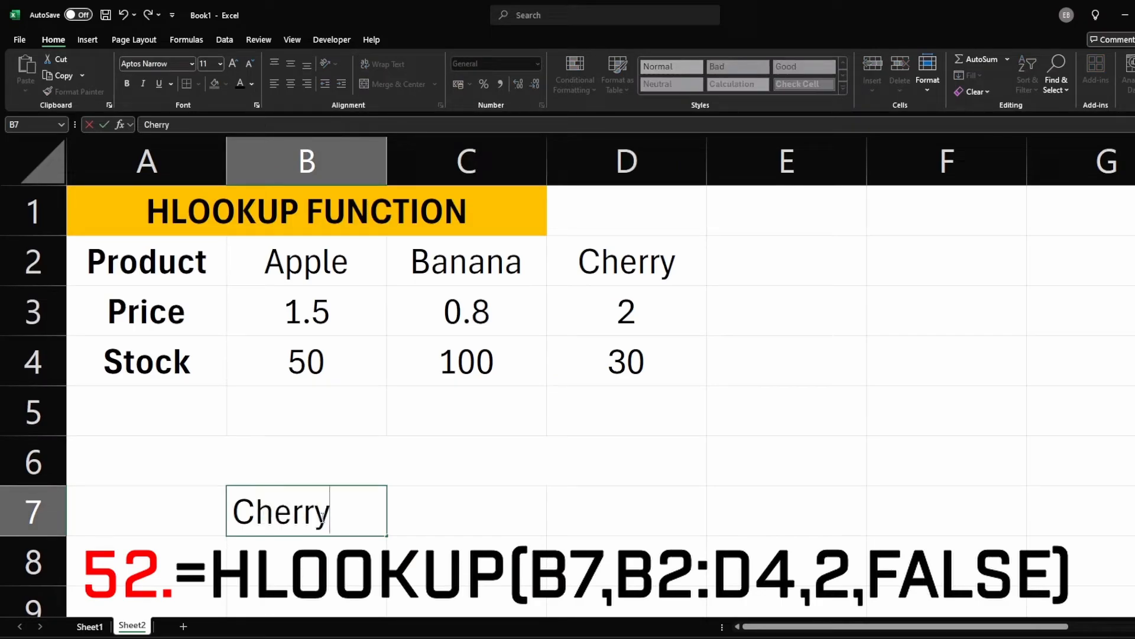
Step: Enter the formula =HLOOKUP(B7,B2:D4,1,FALSE) in the merged cell A6
click(320, 477)
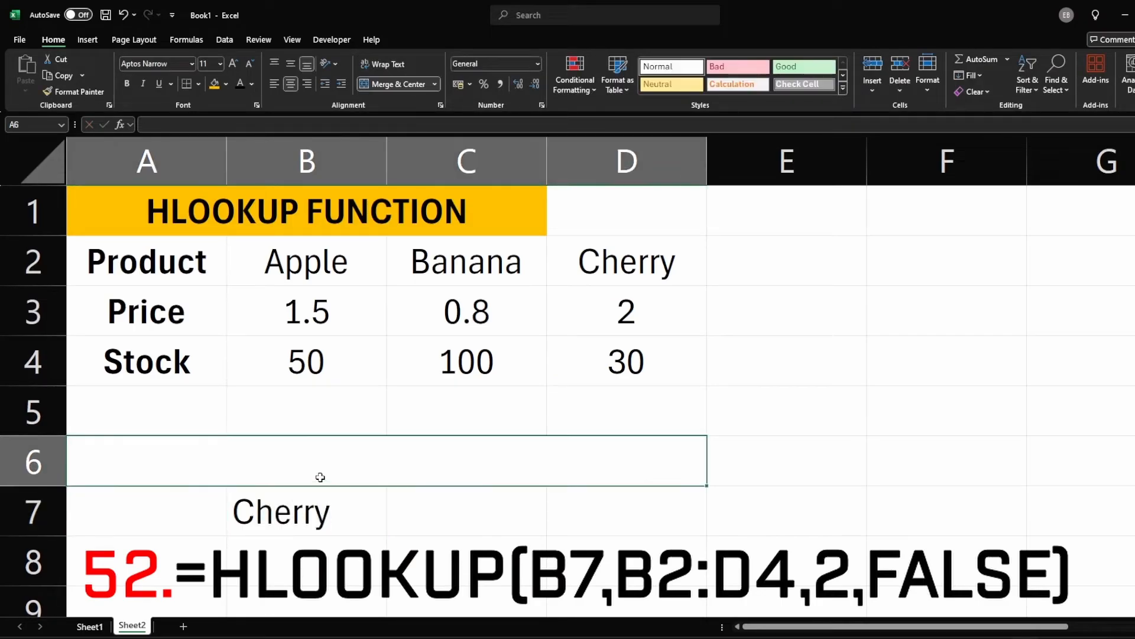
text(=hl)
key(Tab)
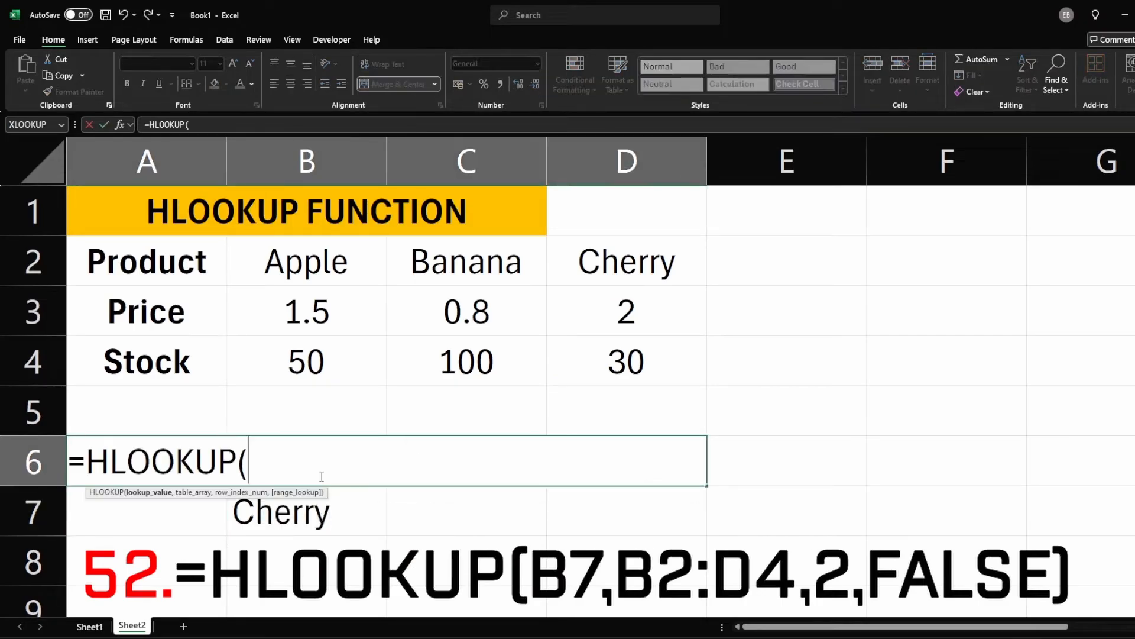
click(298, 510)
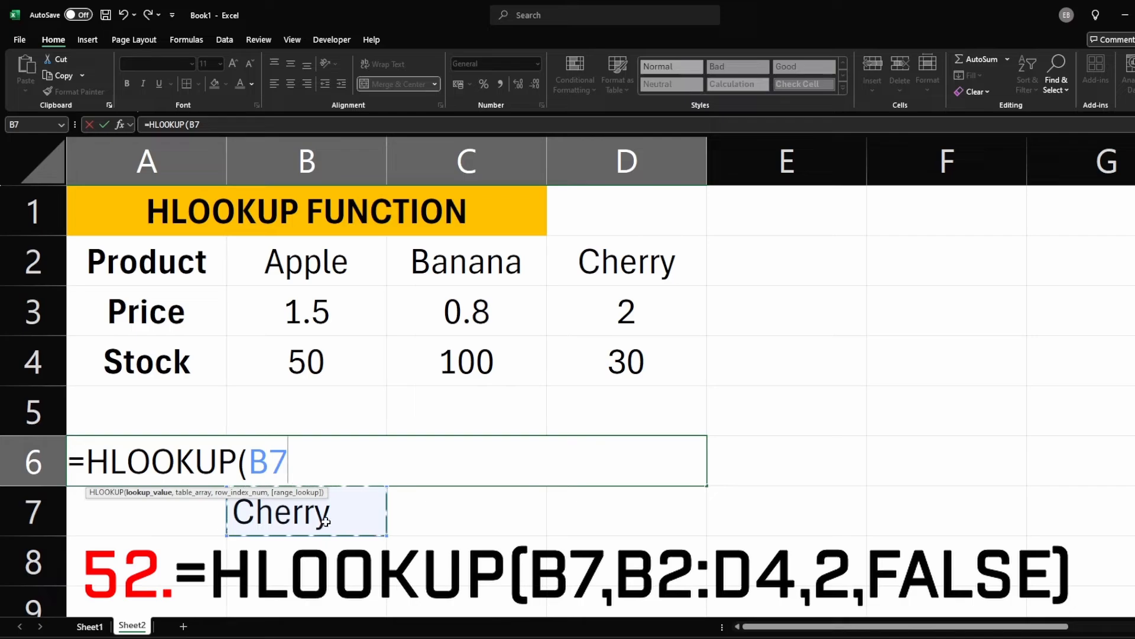
text(,)
drag(325, 290, 582, 367)
text(,)
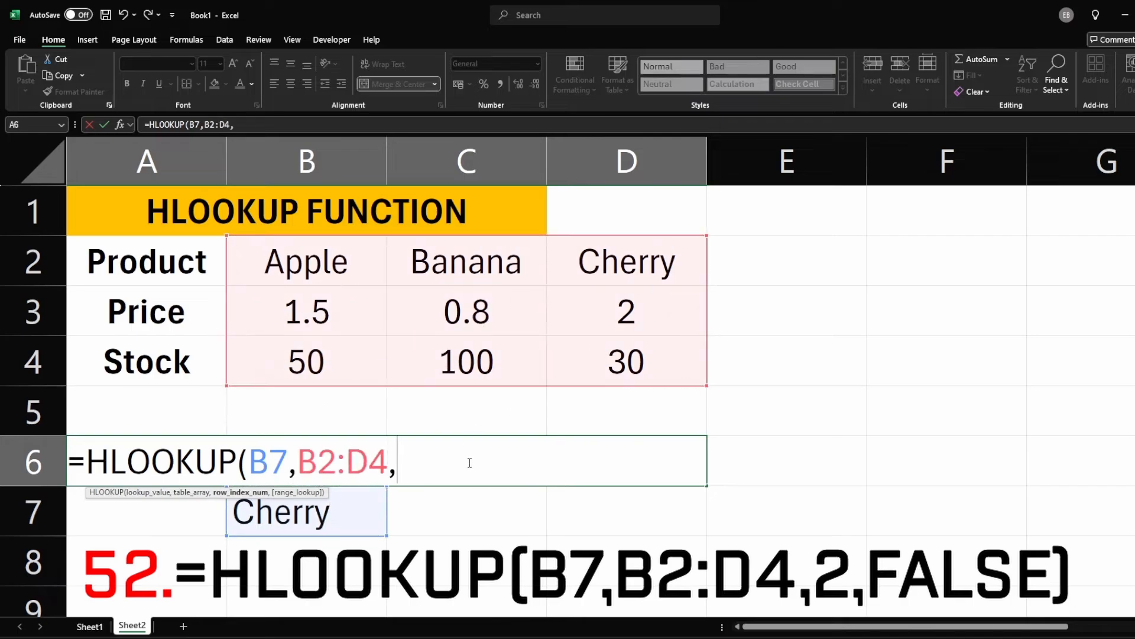
text(1,FALSE)
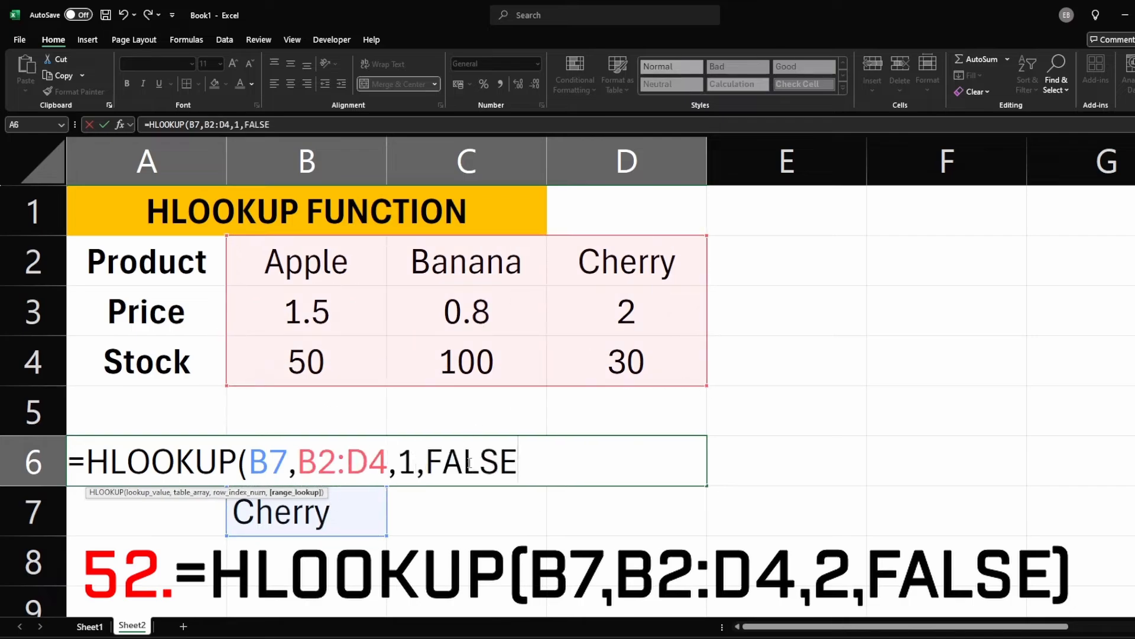
key(Return)
Step: Change the row index of the HLOOKUP formula in A6 to 2 to look up the price
click(416, 464)
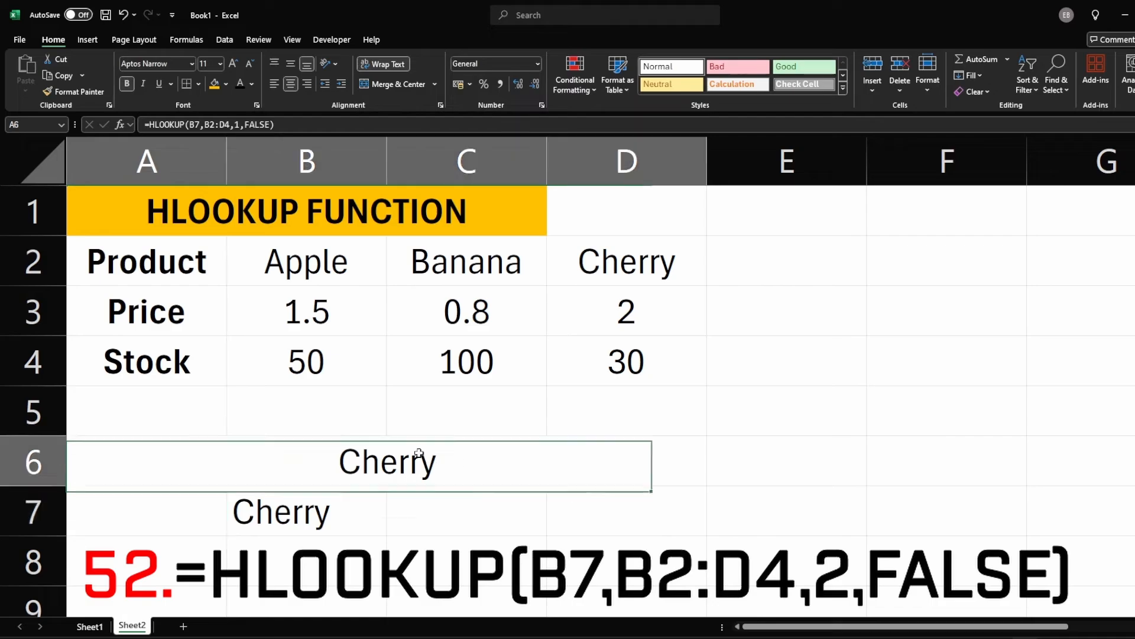
double_click(417, 464)
double_click(408, 461)
text(2)
key(Return)
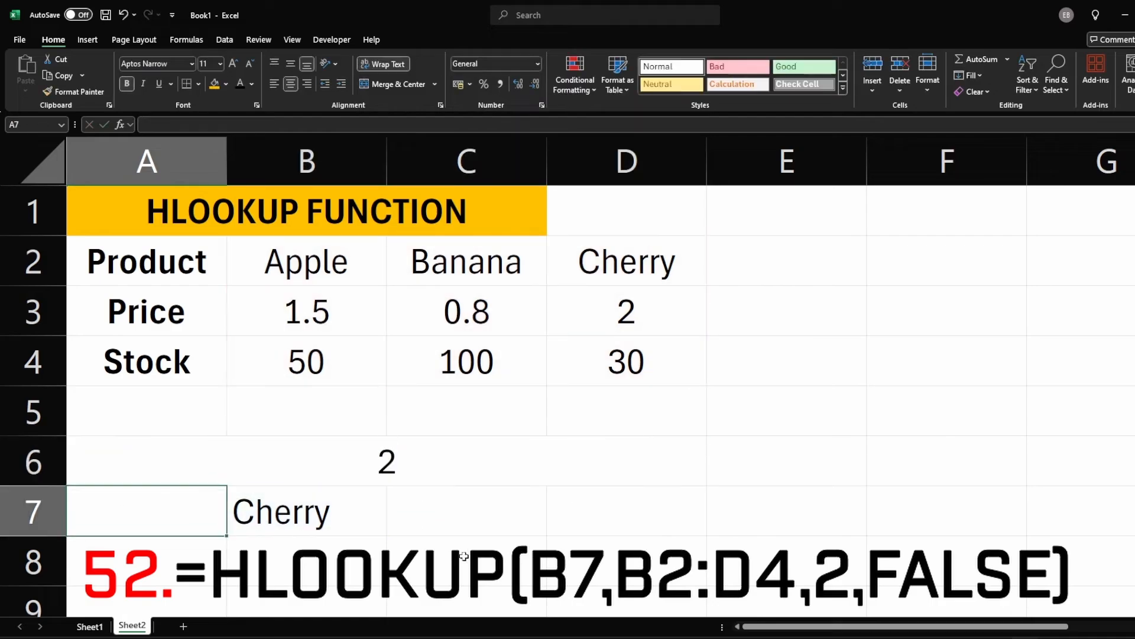
Step: Change the row index of the HLOOKUP formula in A6 to 3 to look up the stock
double_click(428, 467)
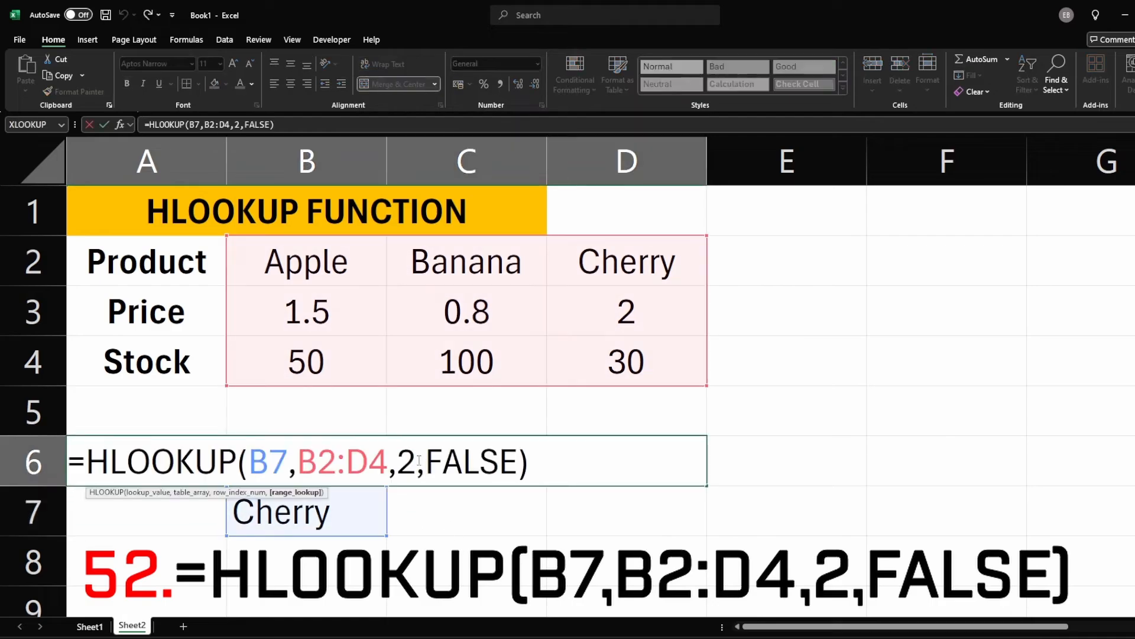
double_click(406, 461)
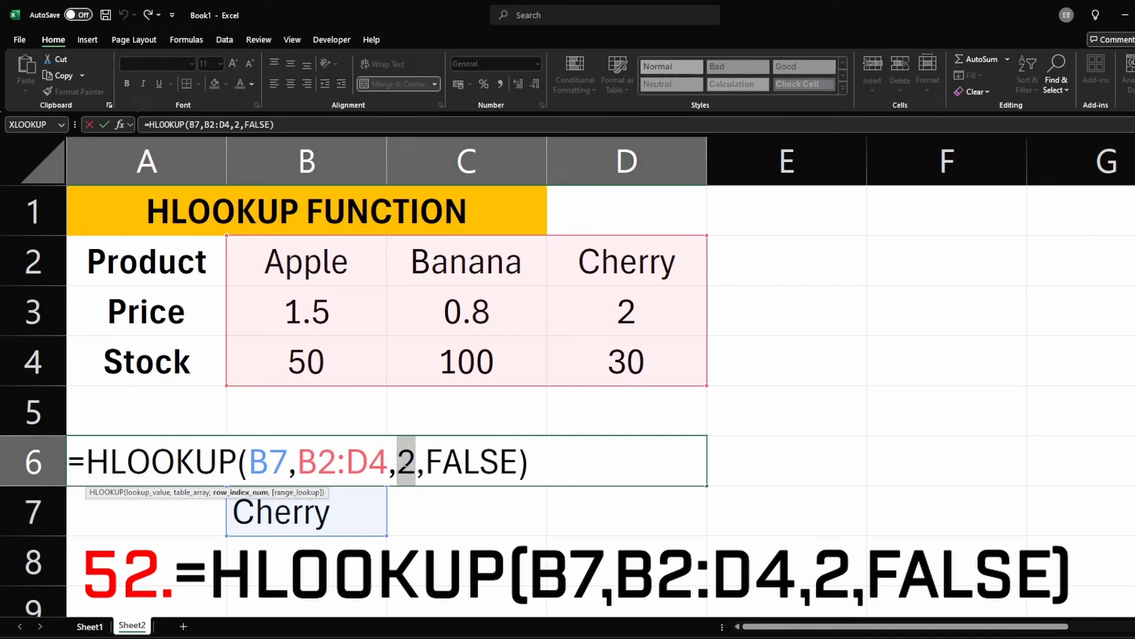
text(3)
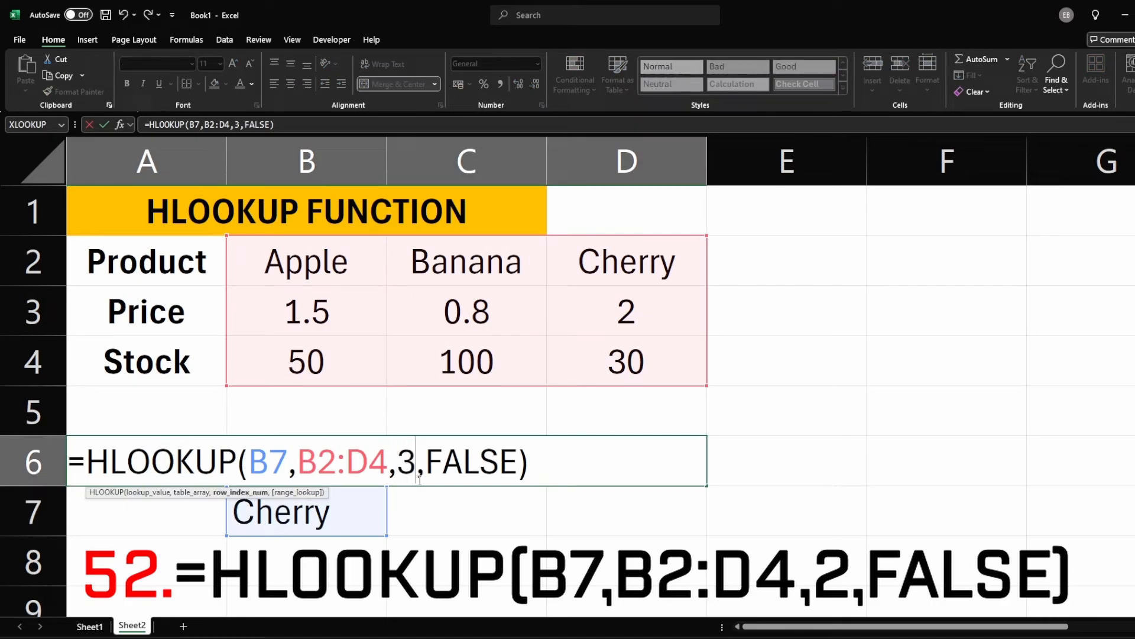
key(Return)
click(402, 461)
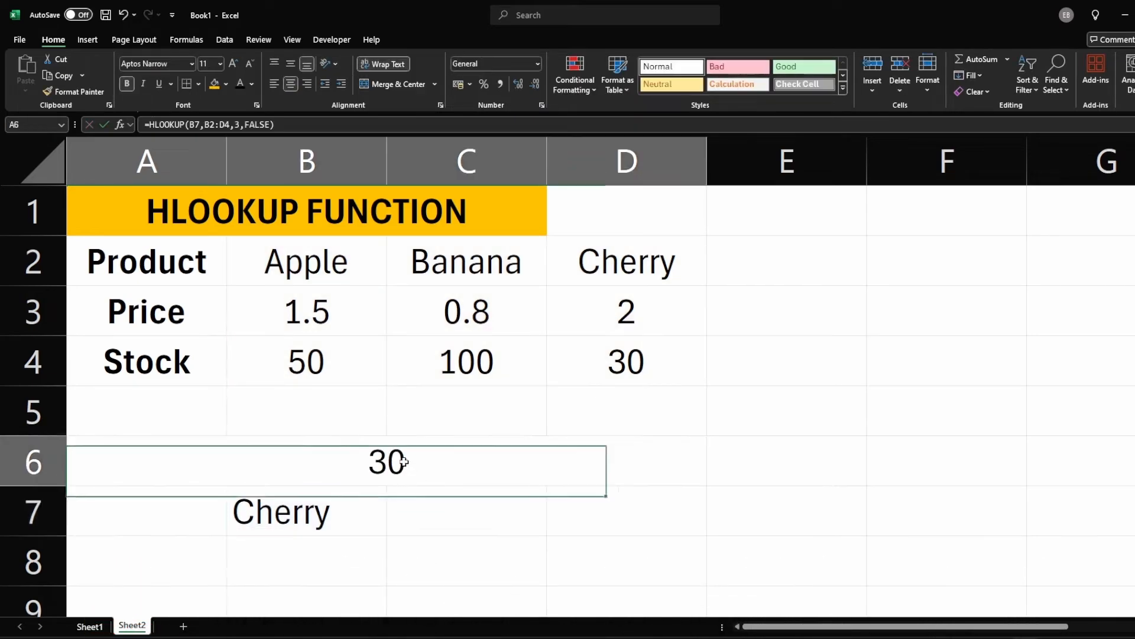
Step: Replace the lookup value in B7 with Banana
click(330, 511)
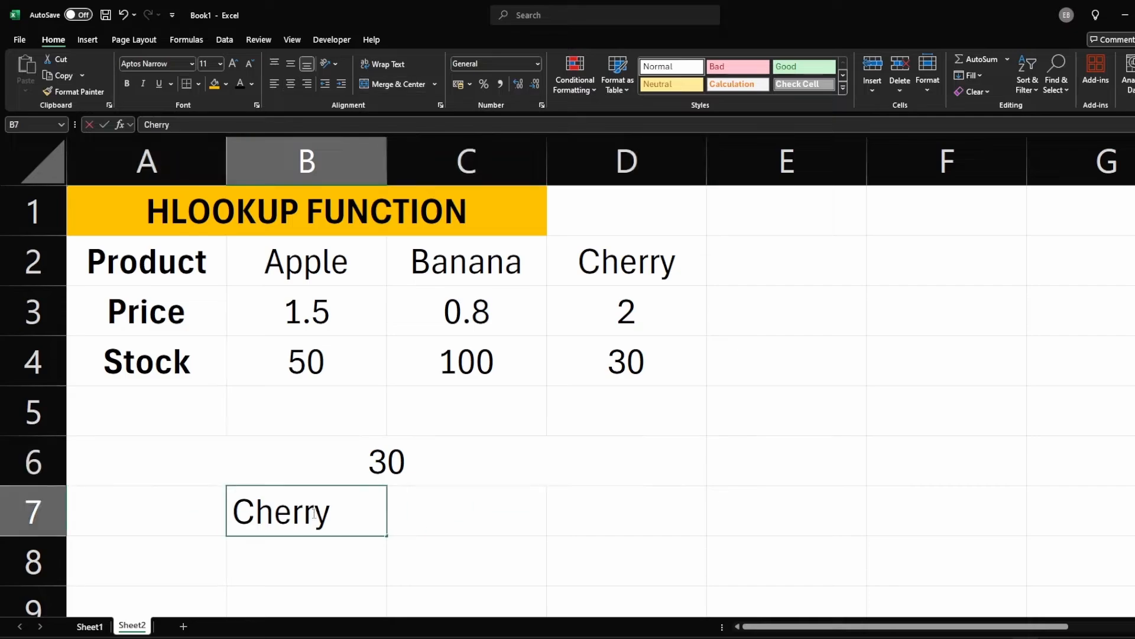
double_click(330, 512)
drag(330, 511, 236, 506)
text(Banana)
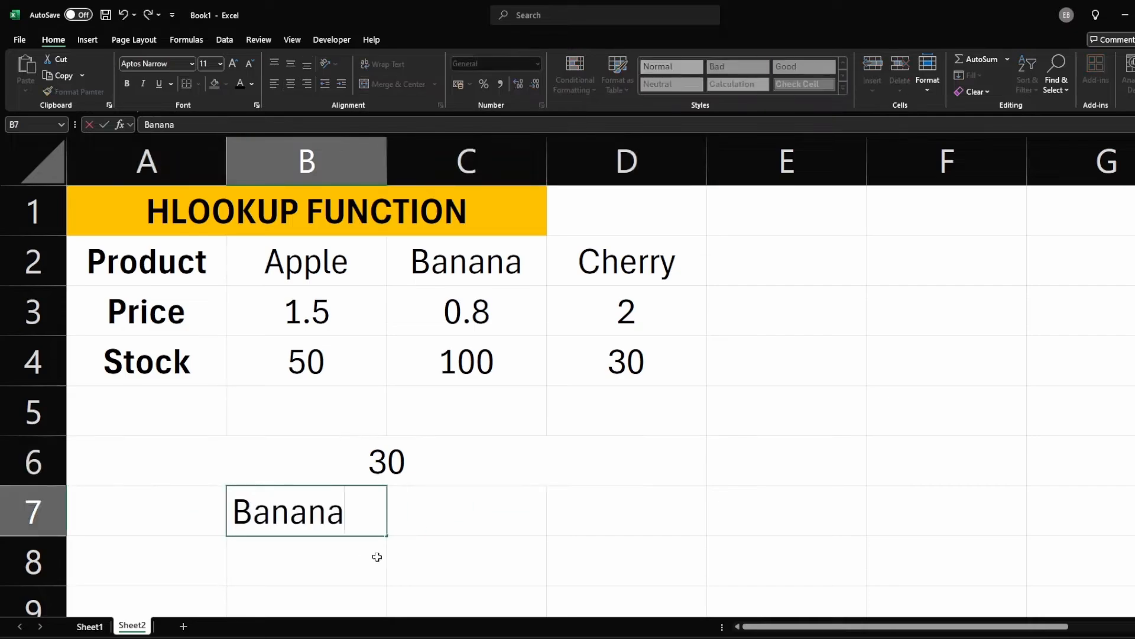
key(Return)
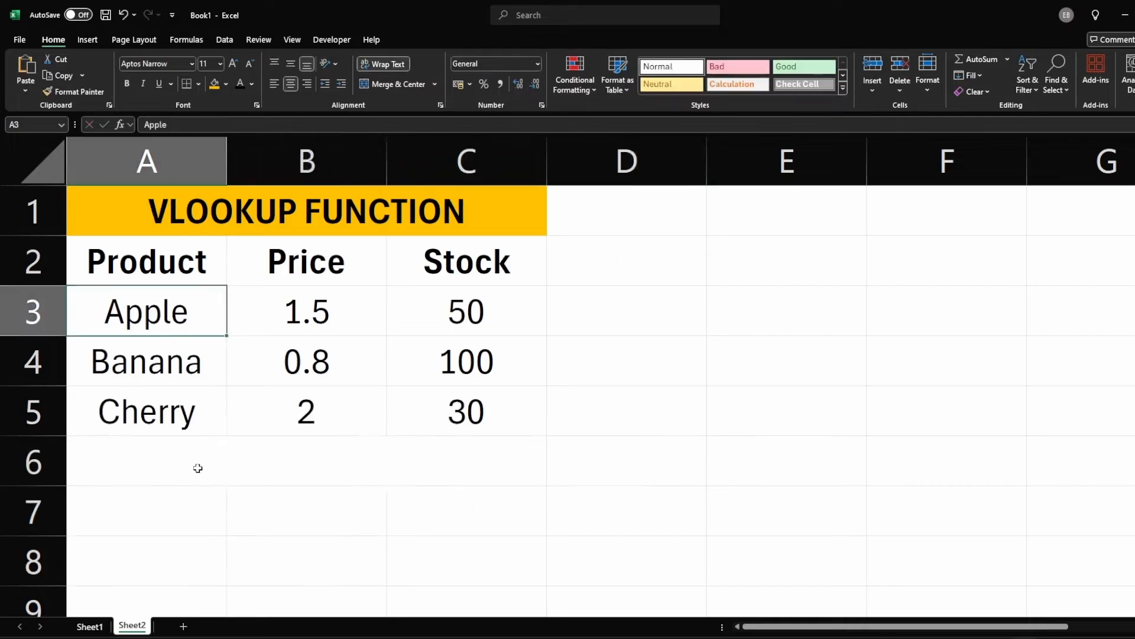
Step: Enter the formula =VLOOKUP(A3,A3:C5,3,FALSE) in the merged cell A6 of the VLOOKUP function sheet and compare it with the stock in C3
click(197, 468)
text(=vl)
key(Tab)
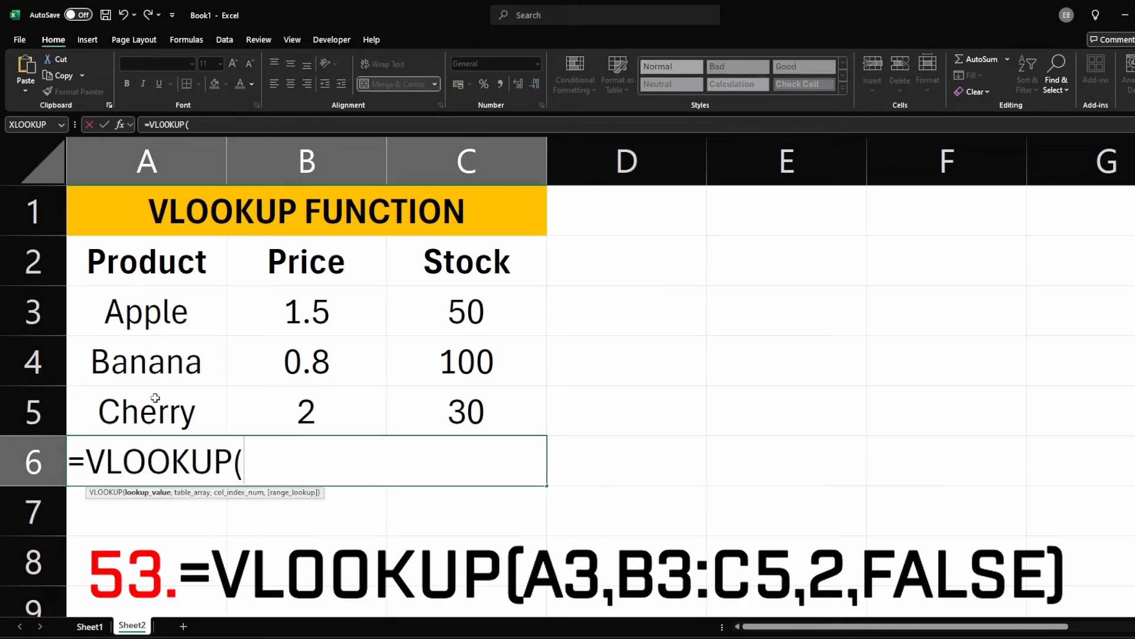
click(164, 317)
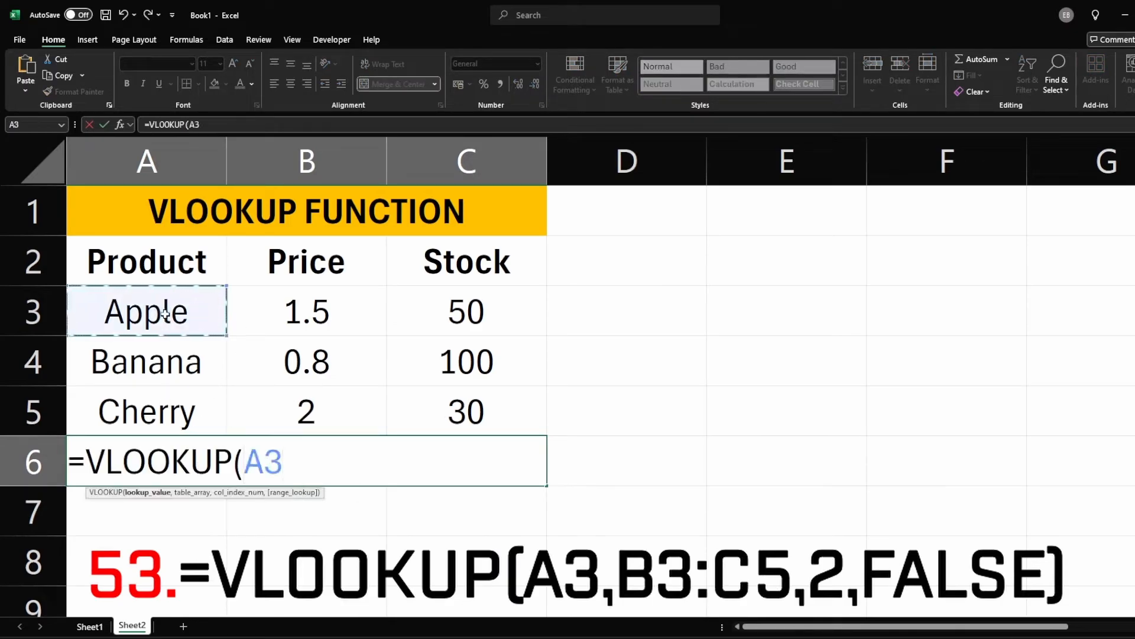
text(,)
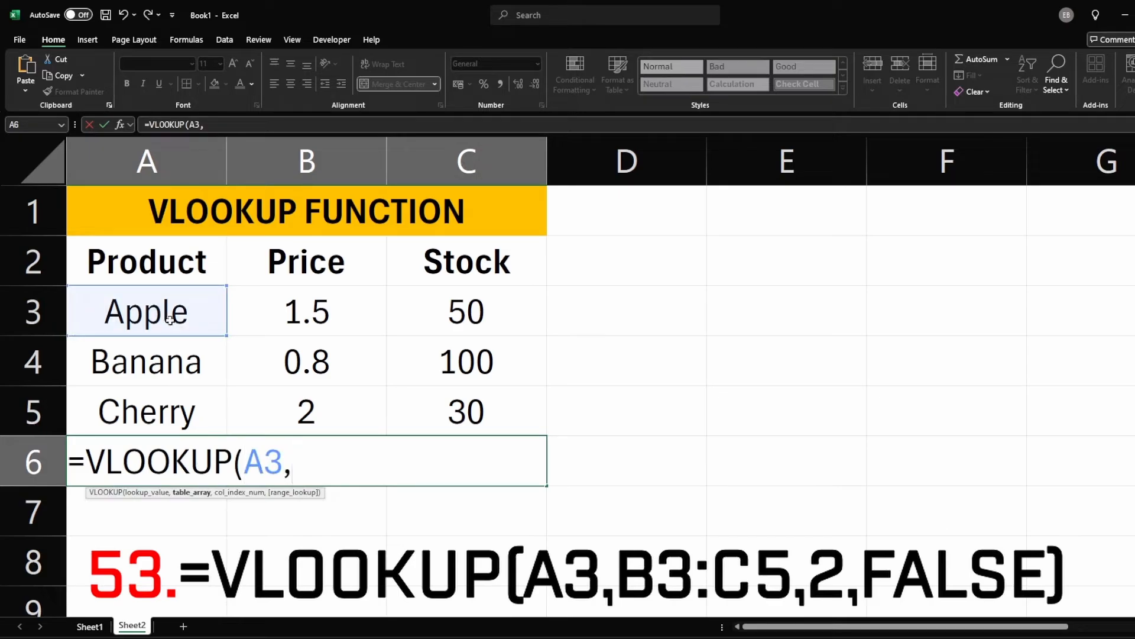
drag(175, 315, 399, 407)
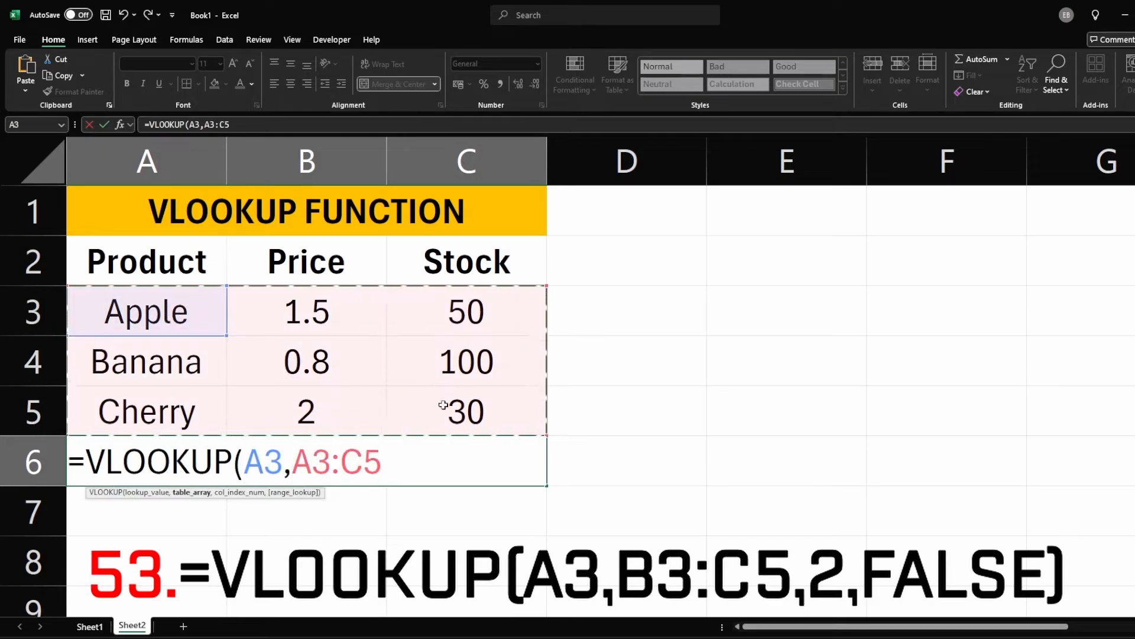
text(,)
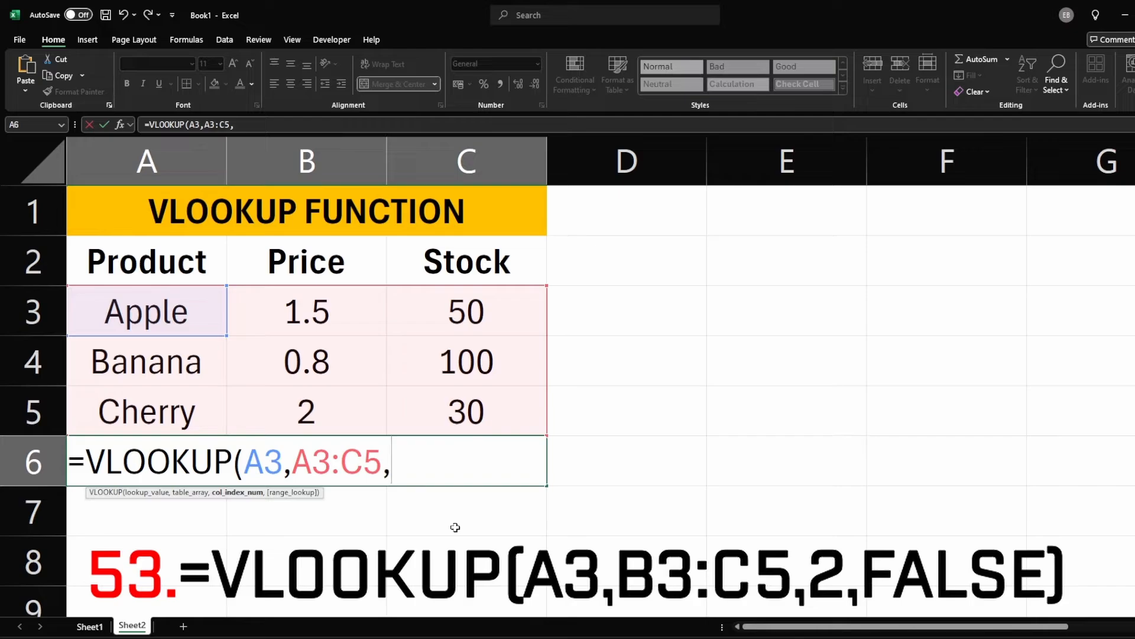
text(3))
key(BackSpace)
text(,f)
key(Tab)
text())
key(Return)
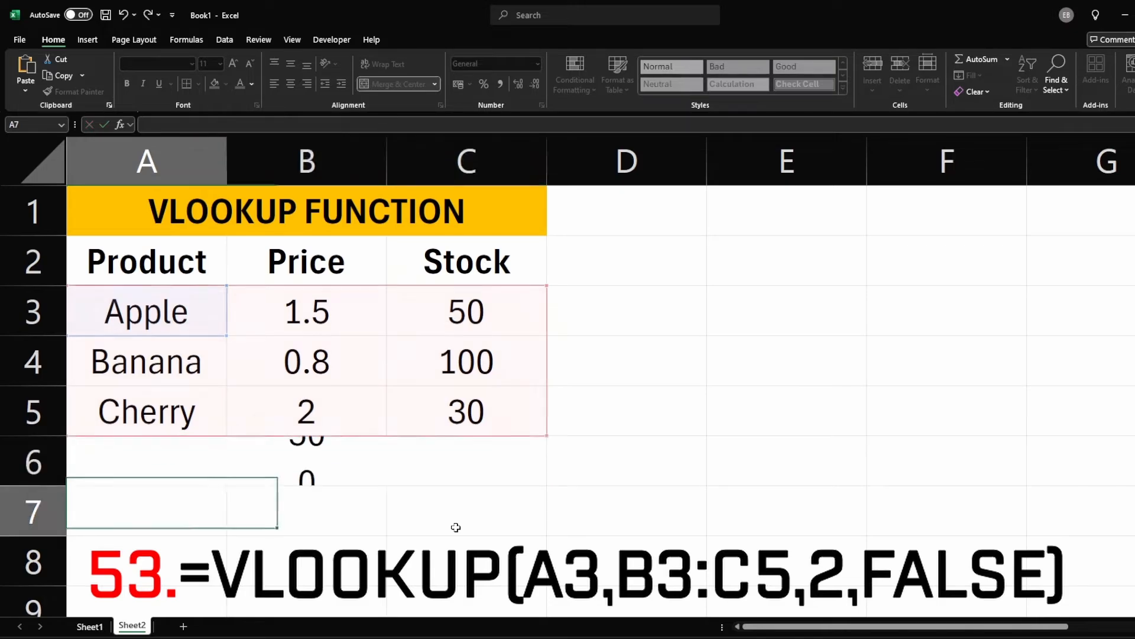
click(332, 464)
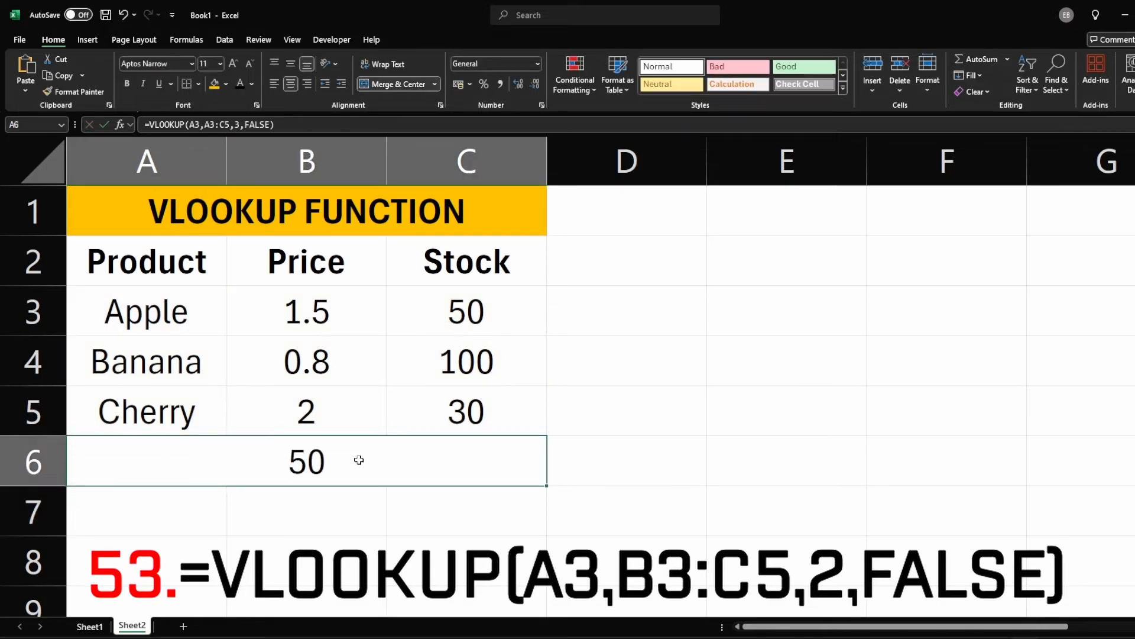
click(480, 308)
Step: Change the column index of the VLOOKUP formula in A6 to 2 to look up the price
double_click(373, 443)
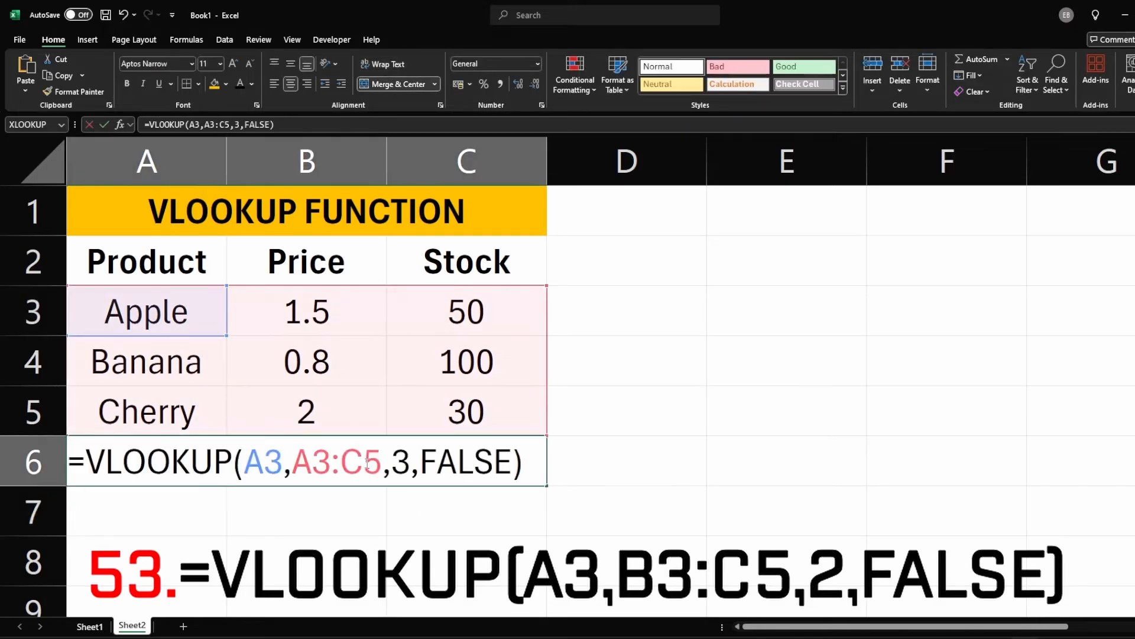
double_click(402, 460)
text(2)
key(Return)
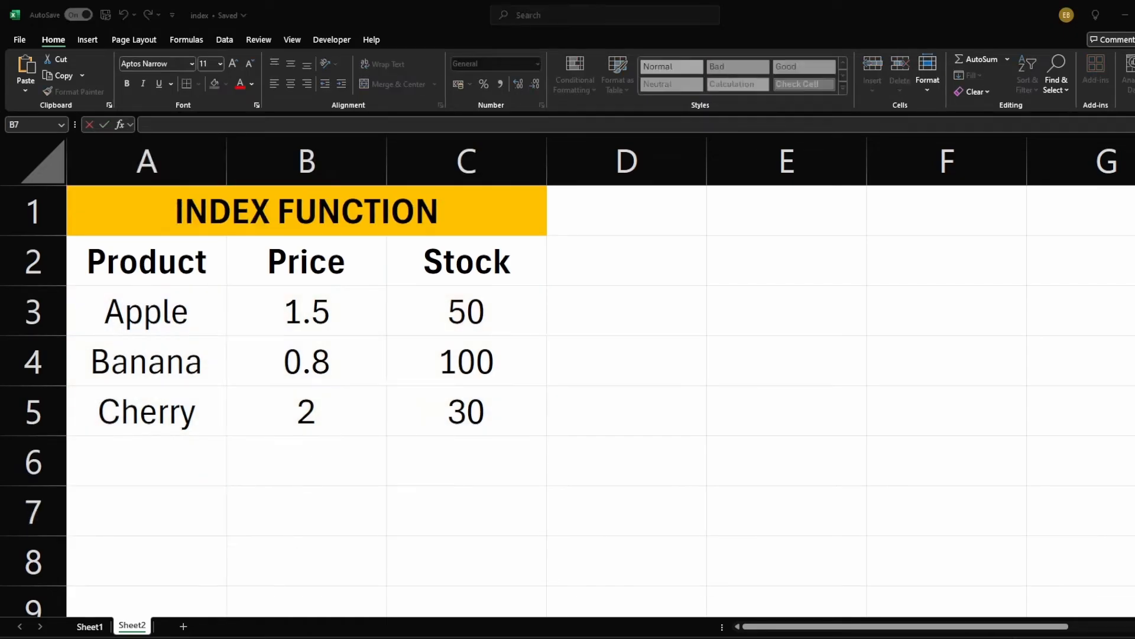
Step: Enter the formula =INDEX(A3:C5,2,2) in cell B6 of the INDEX function sheet
click(253, 467)
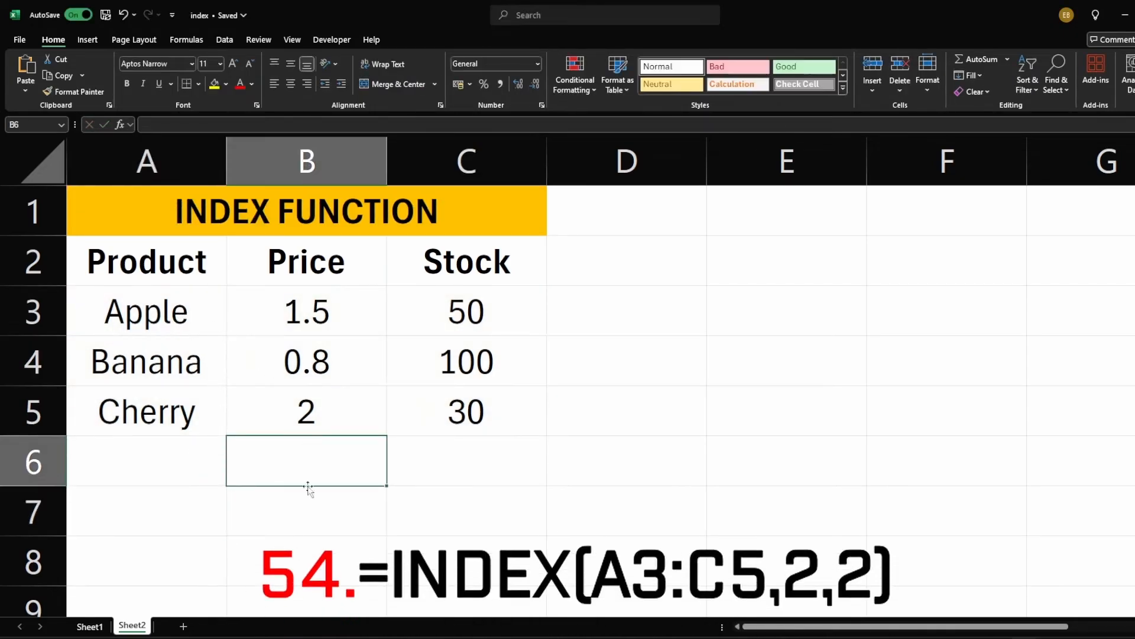
text(=inde)
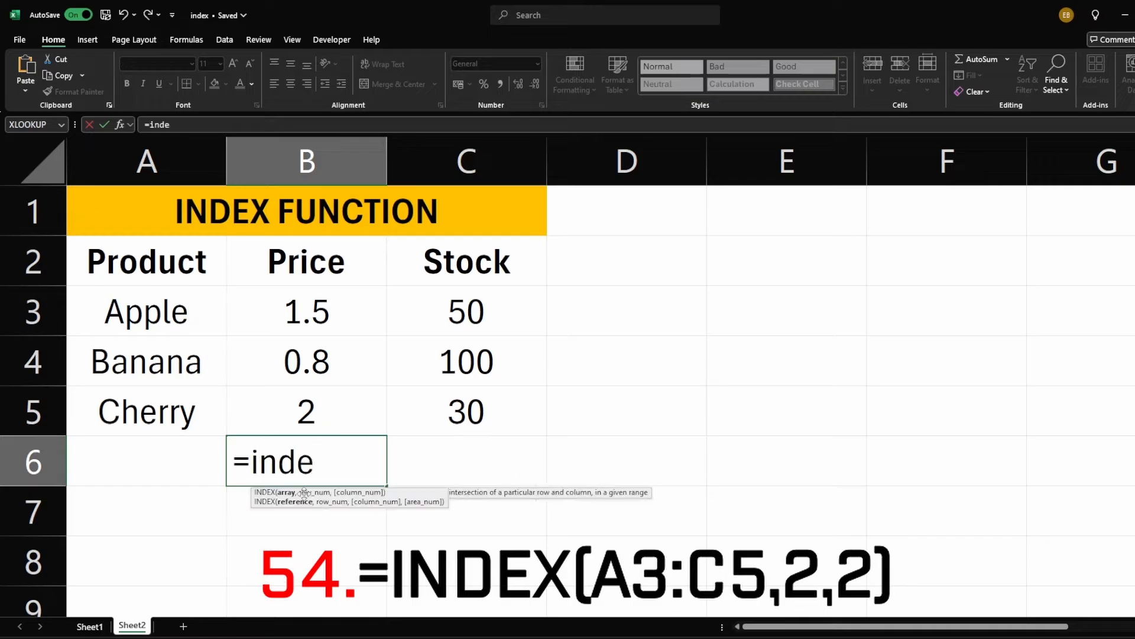
key(Tab)
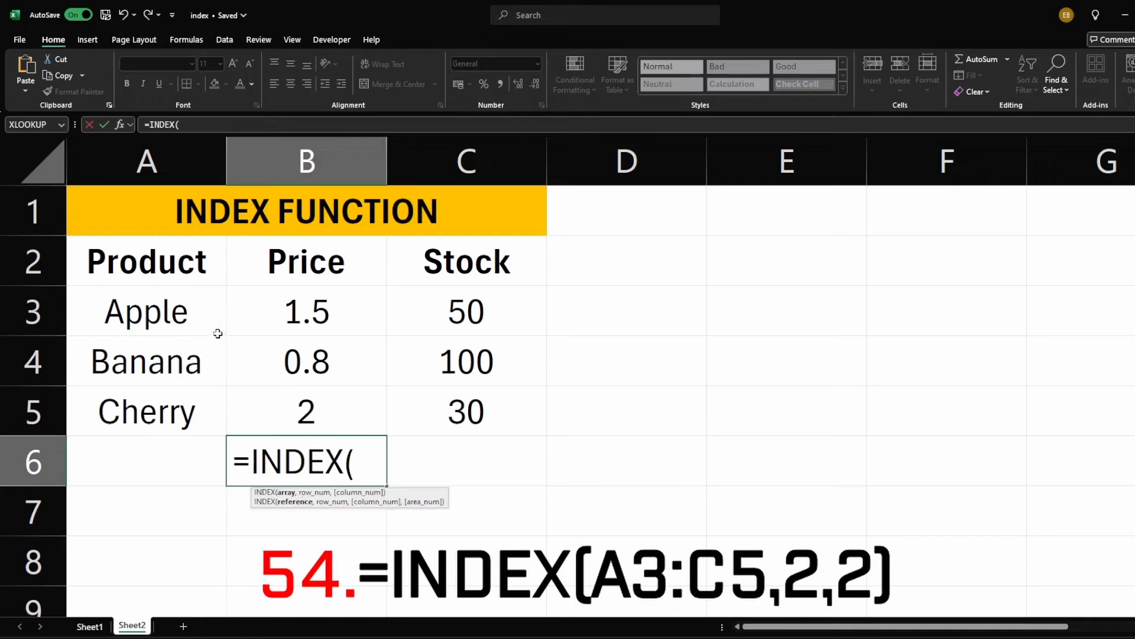
drag(173, 300, 486, 396)
text(,)
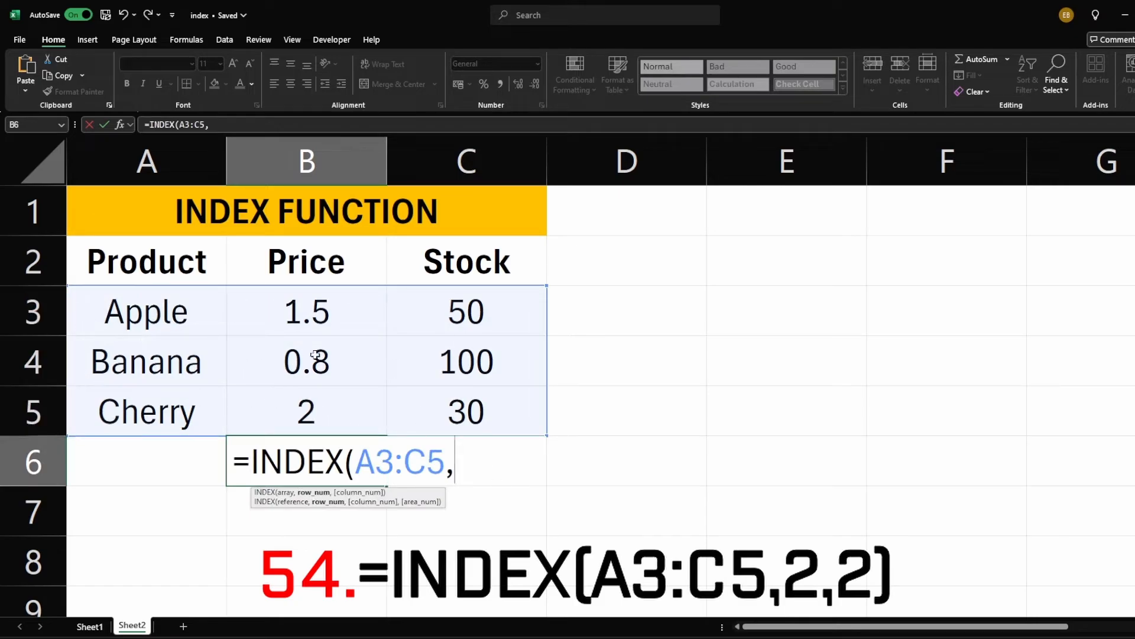
text(2,)
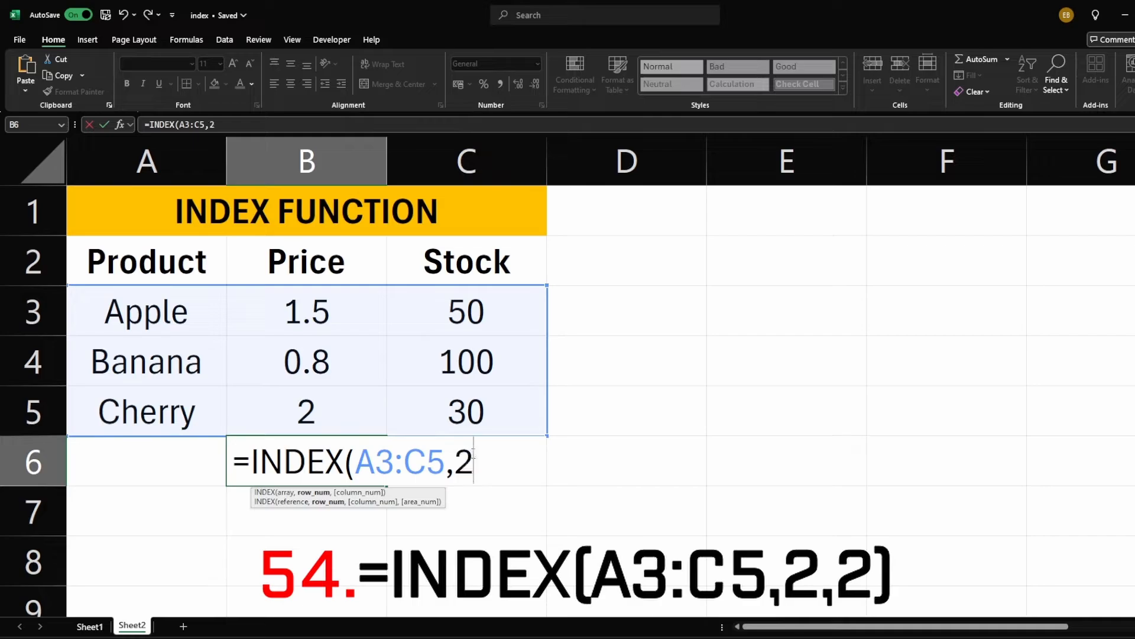
text(2)
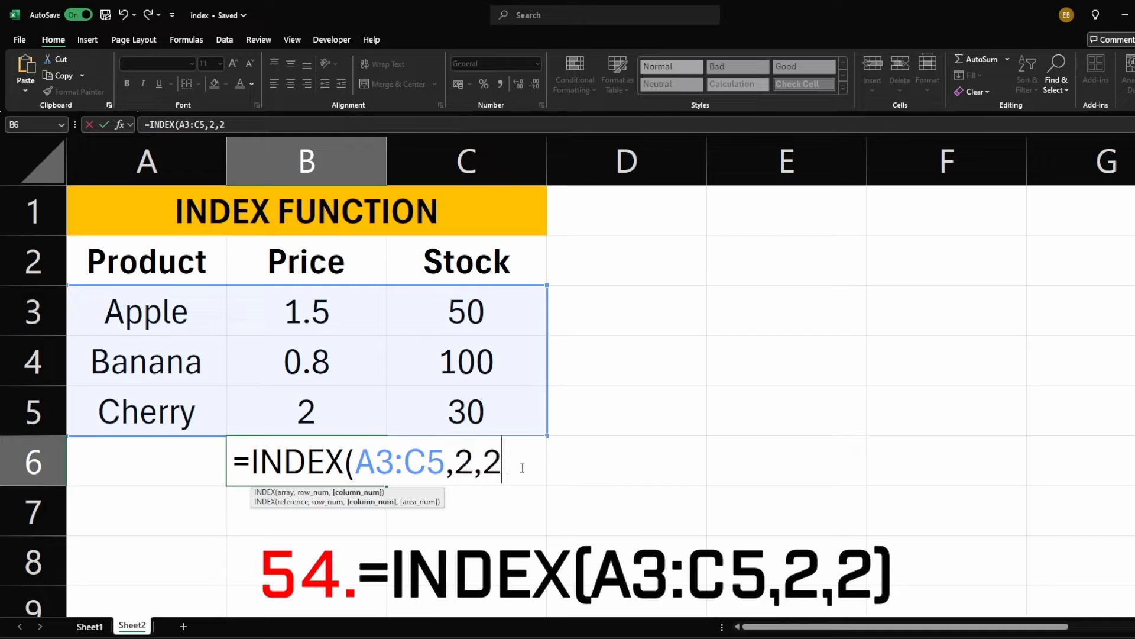
text())
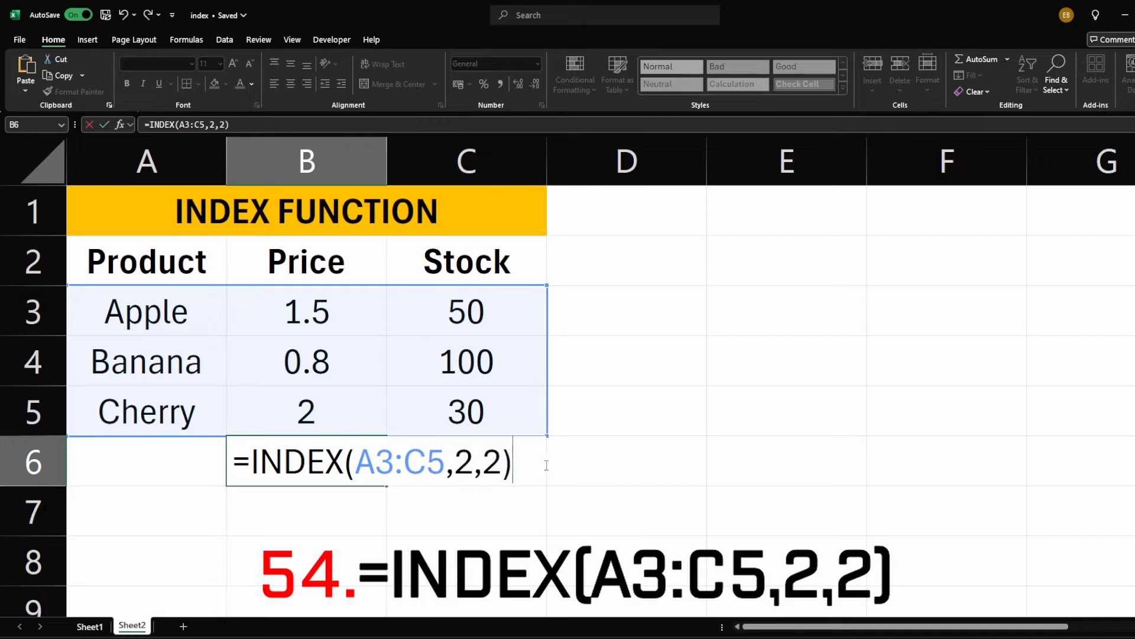
key(Return)
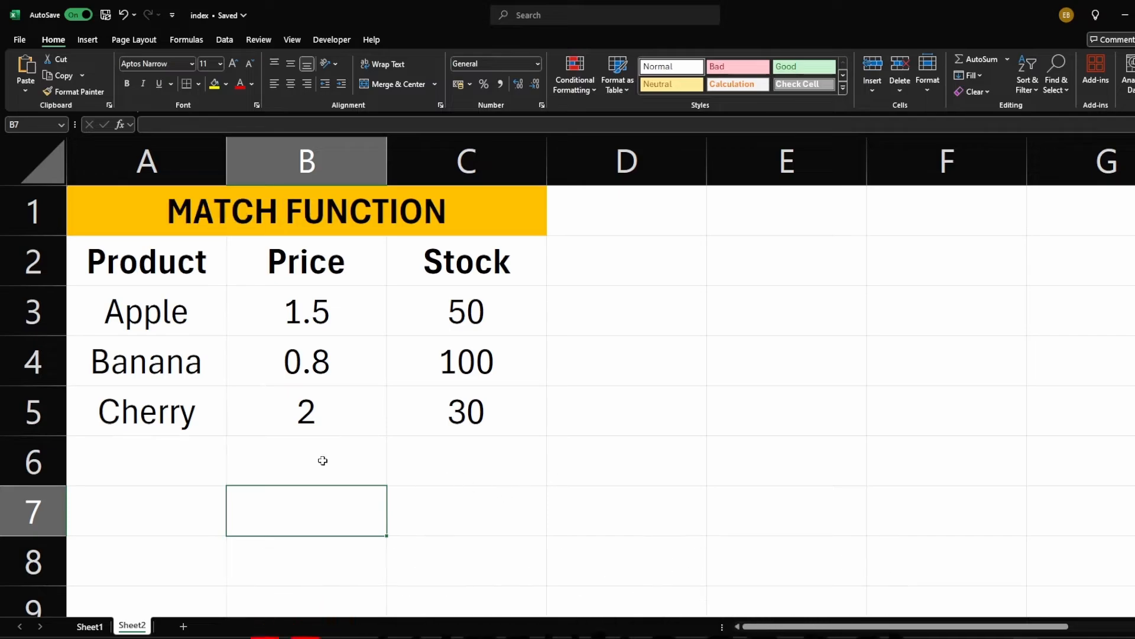
Step: Enter the formula =MATCH(A3,A3:A5,0) in cell B6 of the MATCH function sheet and compare the result with Apple's position in A3
click(323, 460)
text(=mat)
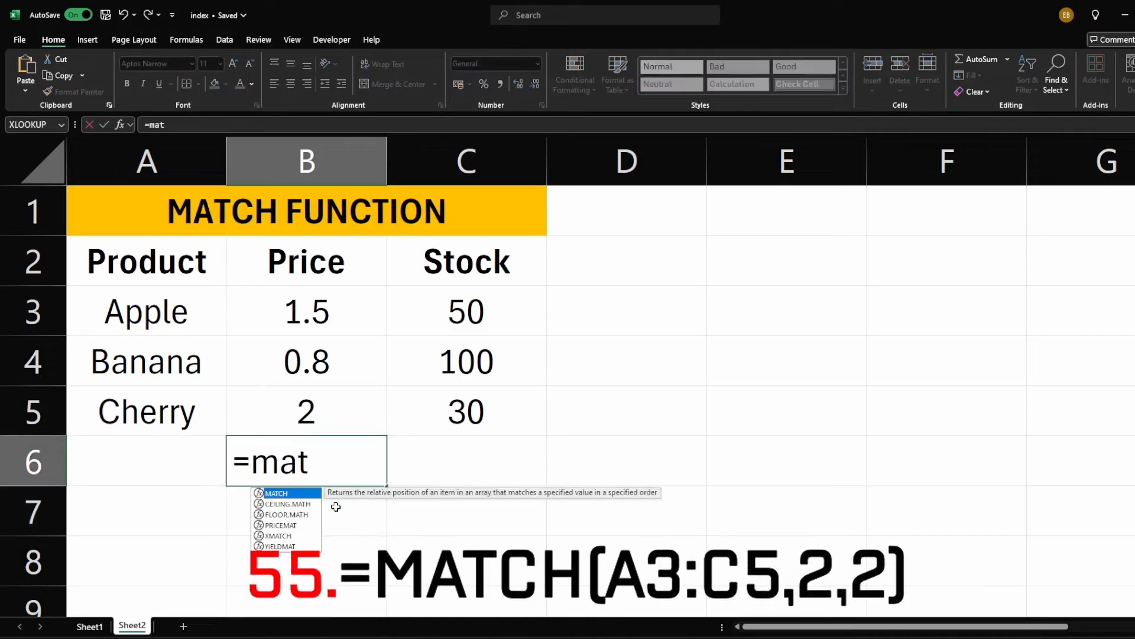
key(Tab)
click(169, 314)
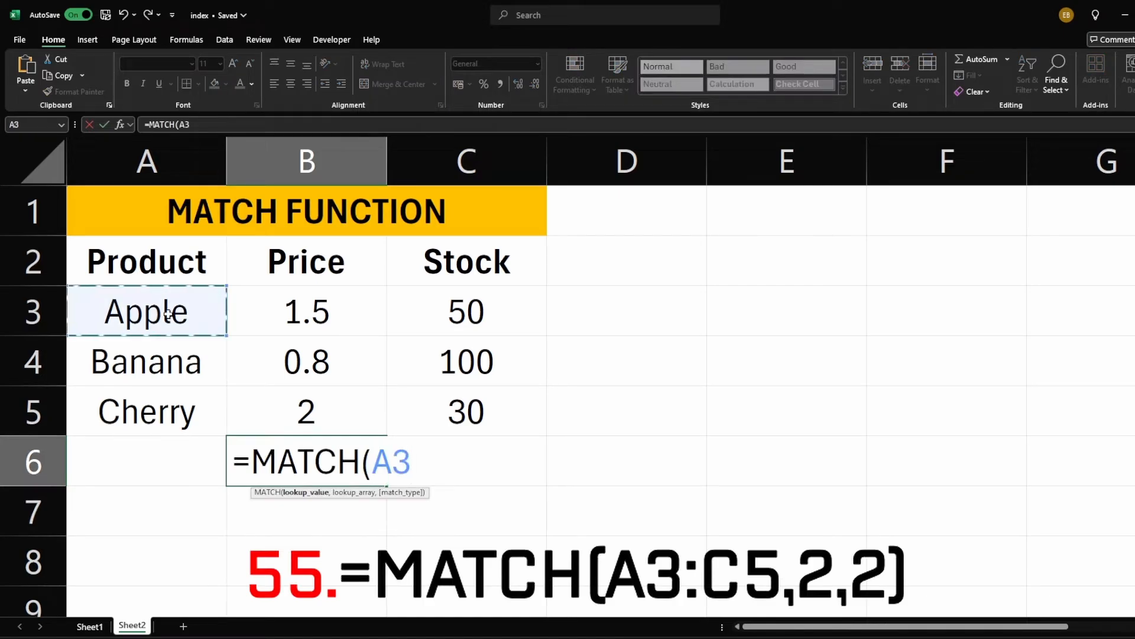
text(,)
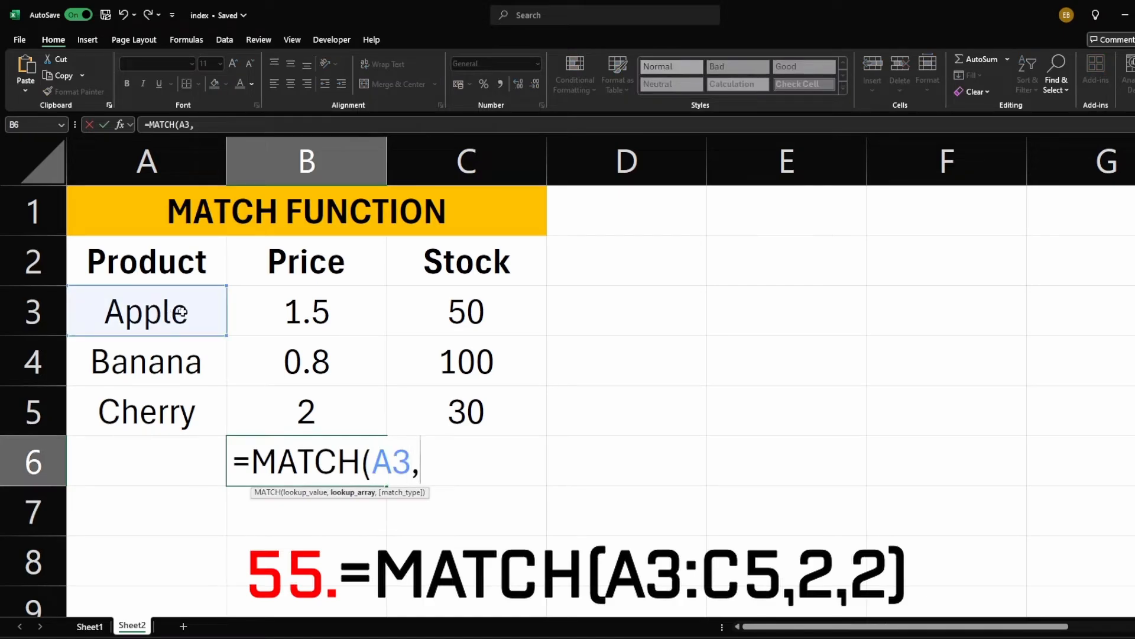
drag(178, 302, 182, 413)
text(,)
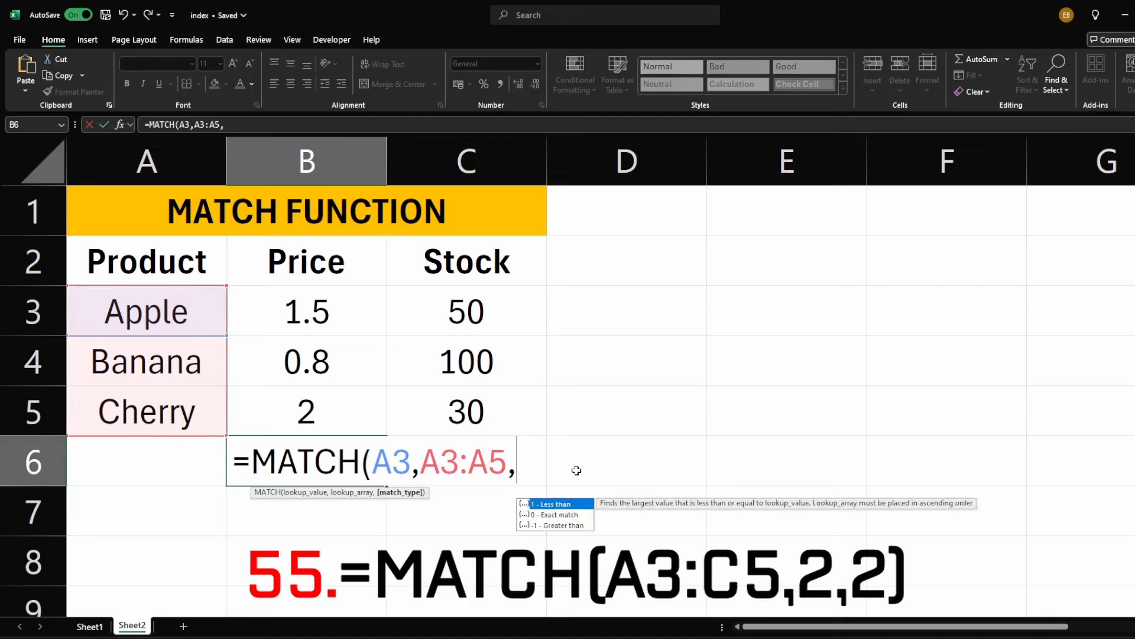
key(Down)
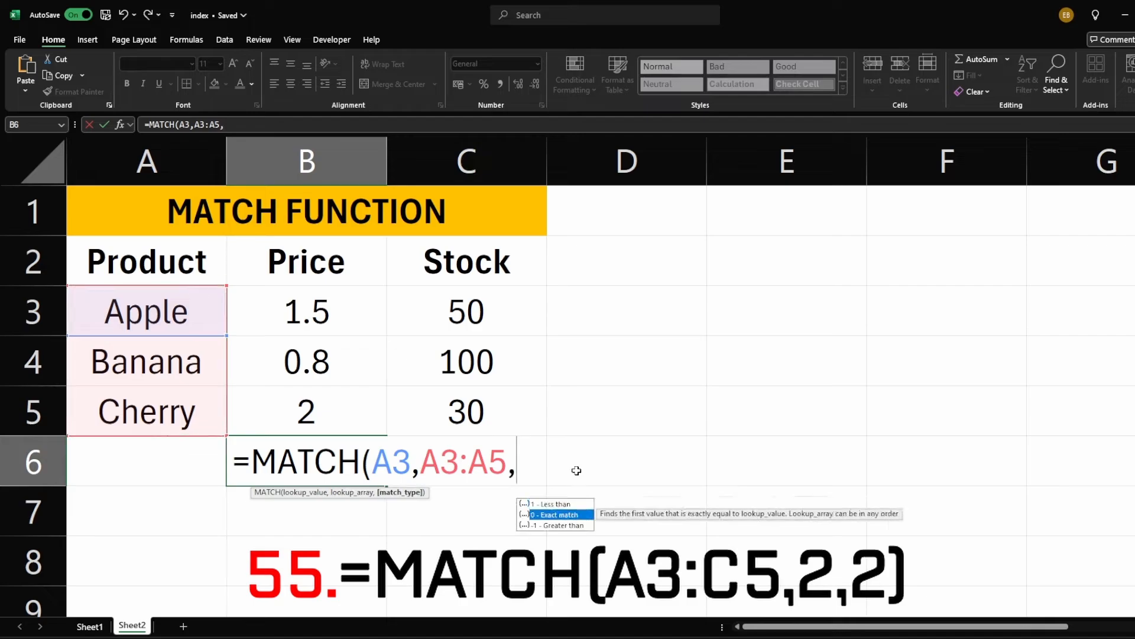
text(0))
key(Return)
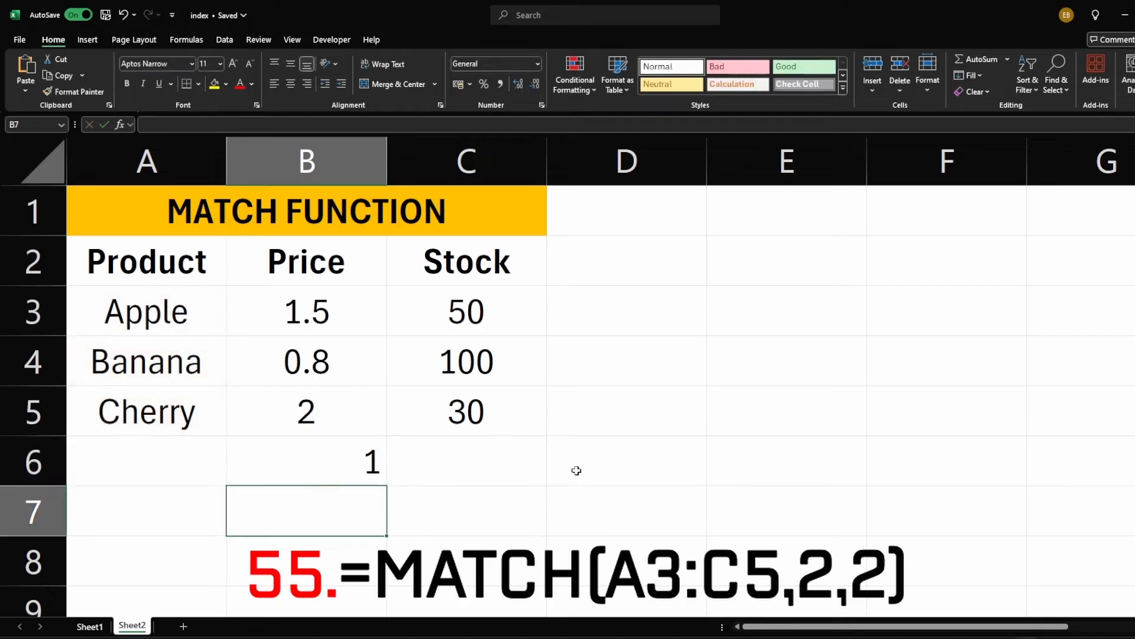
click(359, 462)
click(170, 315)
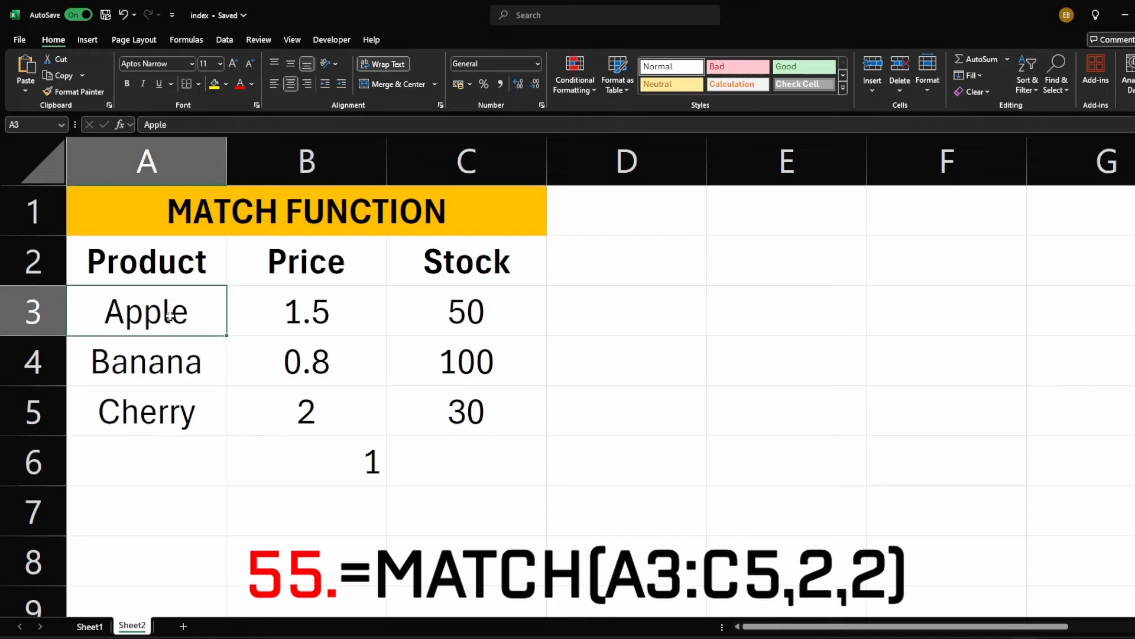
Step: Change the lookup value of the MATCH formula in B6 to A4 and compare the result with Banana's position
double_click(349, 463)
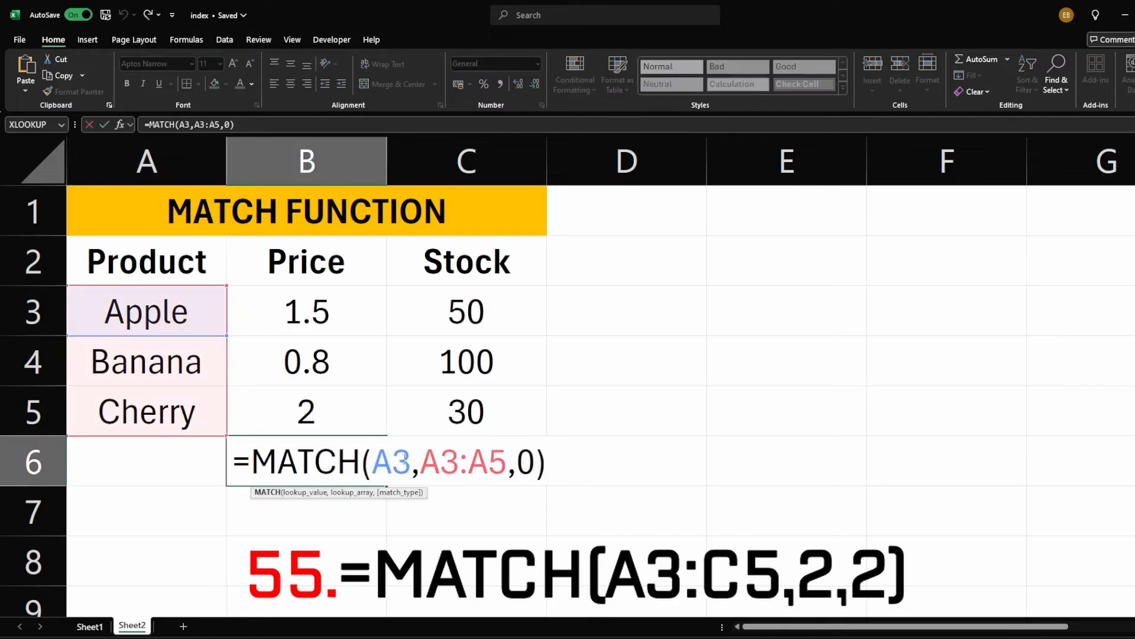
drag(412, 460, 393, 461)
text(4)
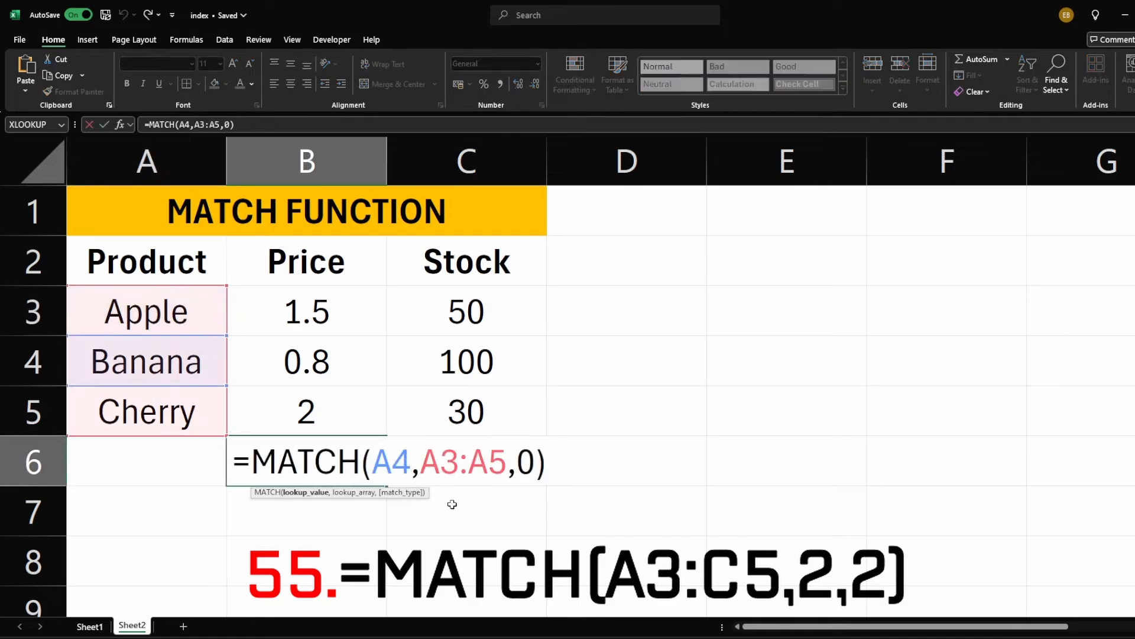
key(Return)
click(260, 473)
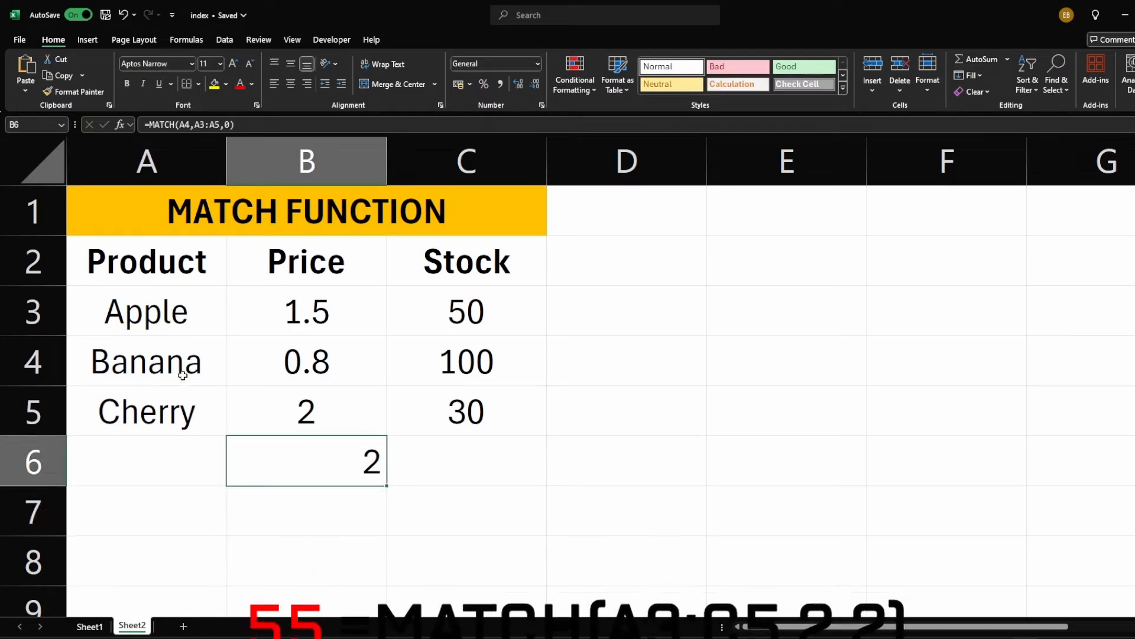
click(185, 367)
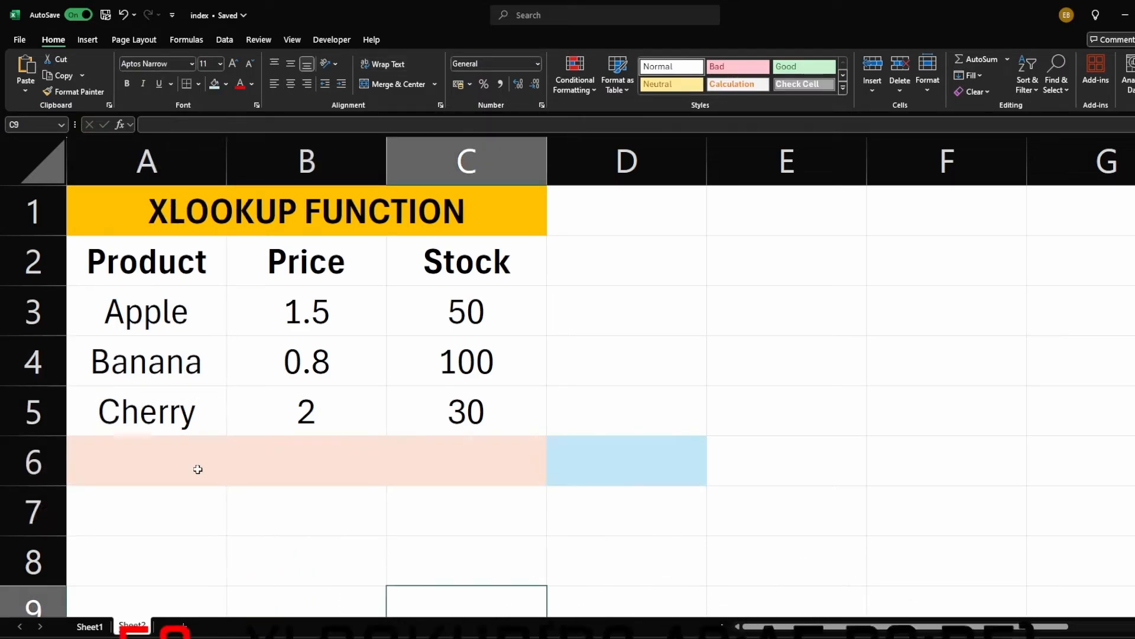
Step: Enter apple as the lookup value in the blue cell D6 of the XLOOKUP function sheet
click(197, 469)
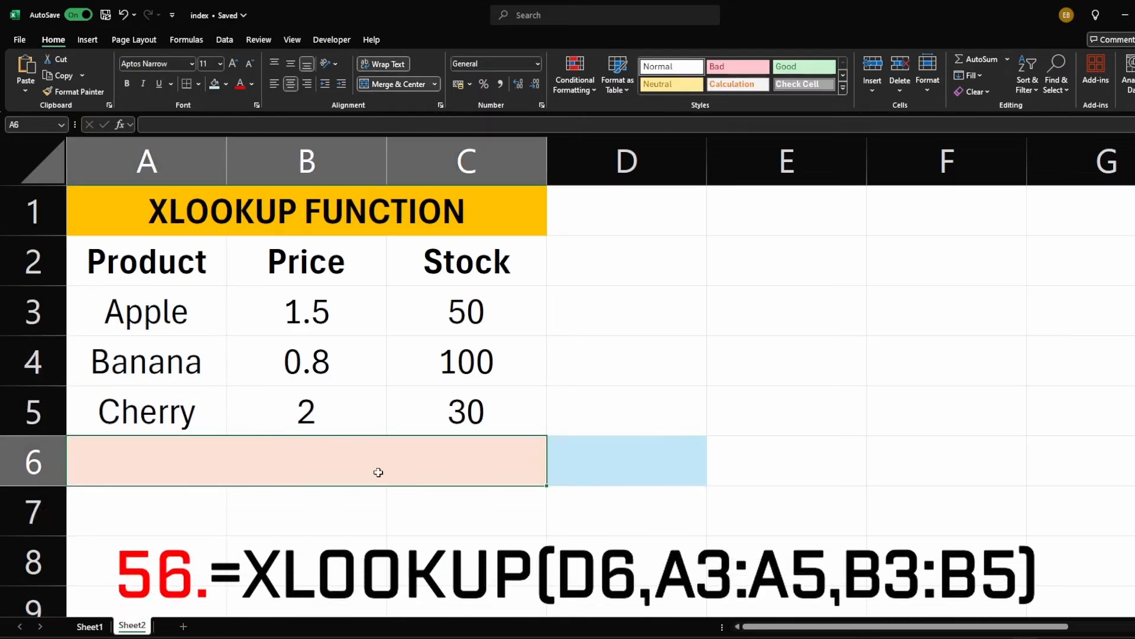
click(178, 315)
click(358, 323)
click(617, 471)
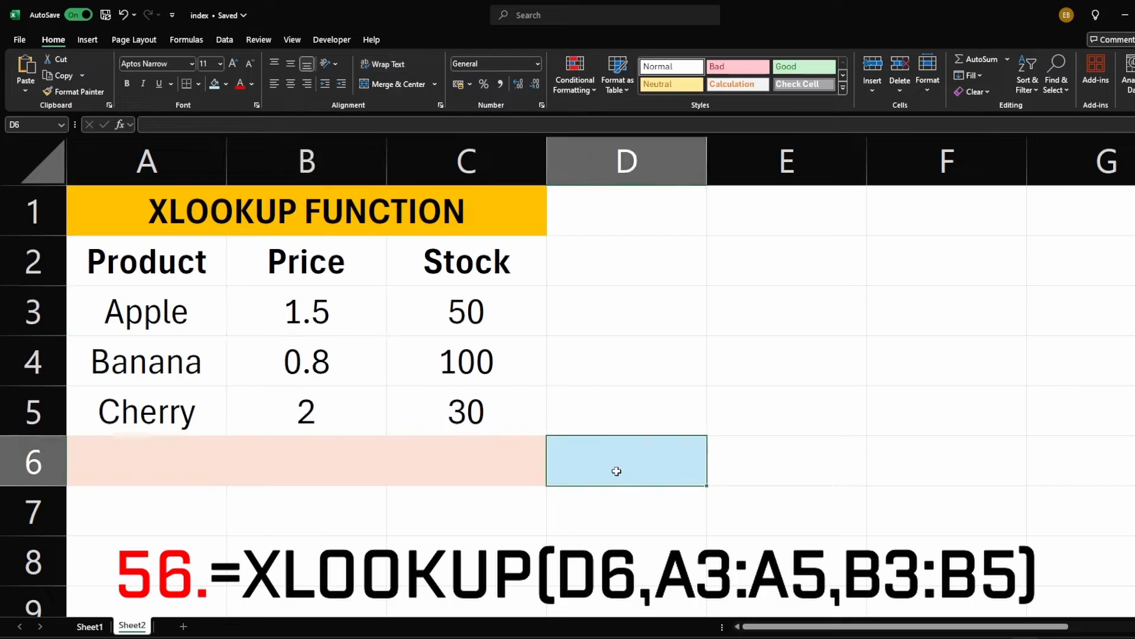
text(apple)
key(Return)
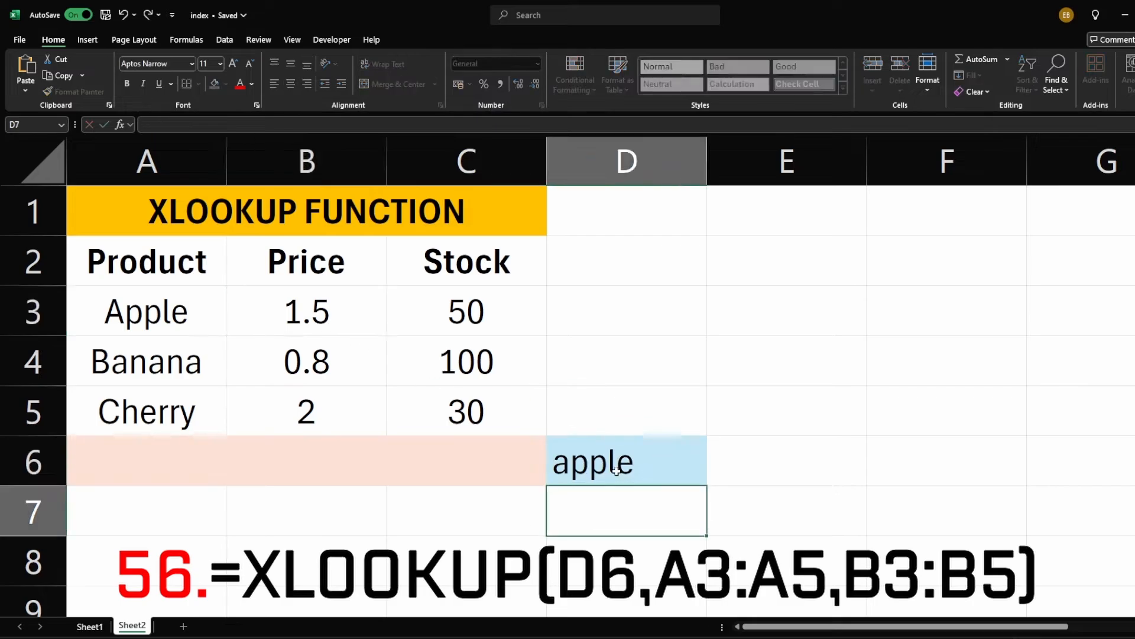
Step: Enter an XLOOKUP formula in the merged cell A6 with lookup value D6, lookup array A3:A5 and return array B3:B5
click(312, 455)
text(=xl)
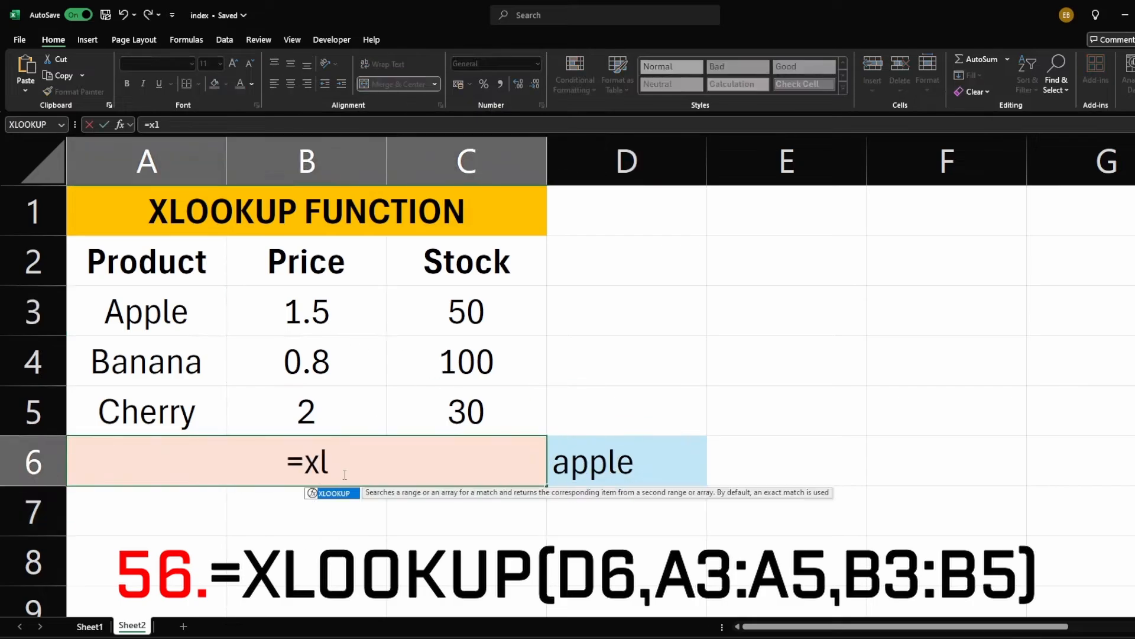
key(Tab)
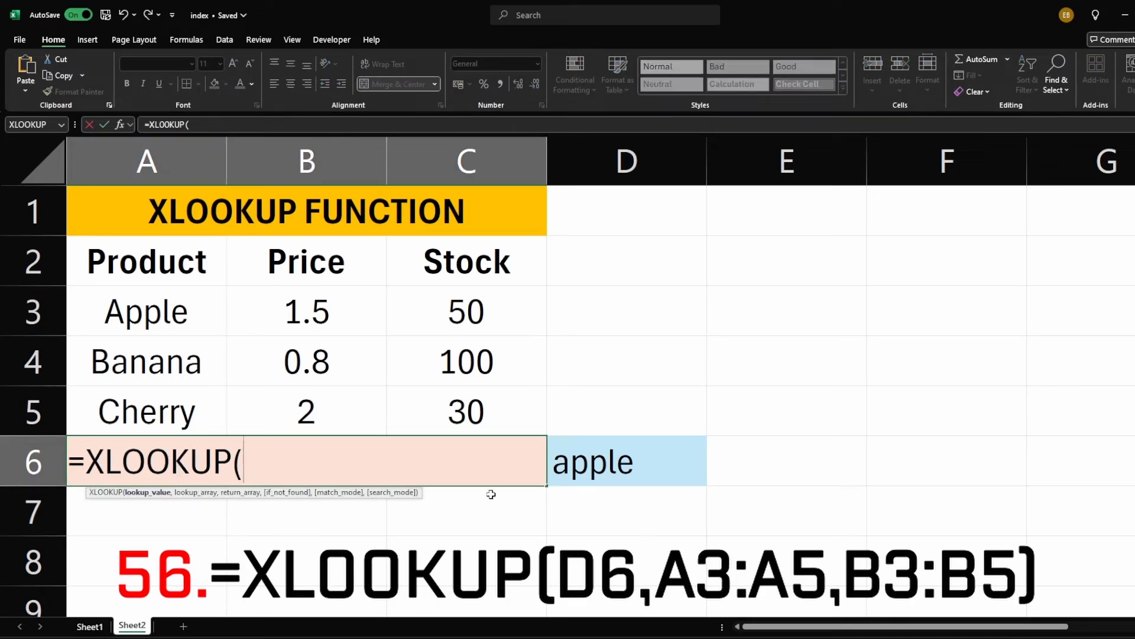
click(644, 459)
text(,)
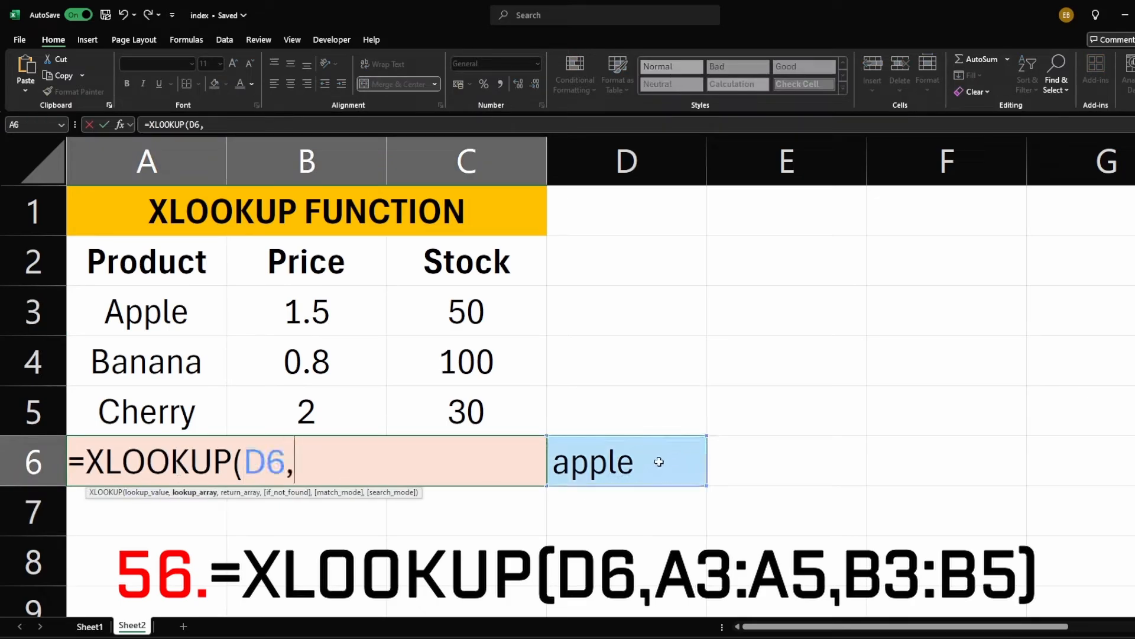
drag(128, 314, 162, 392)
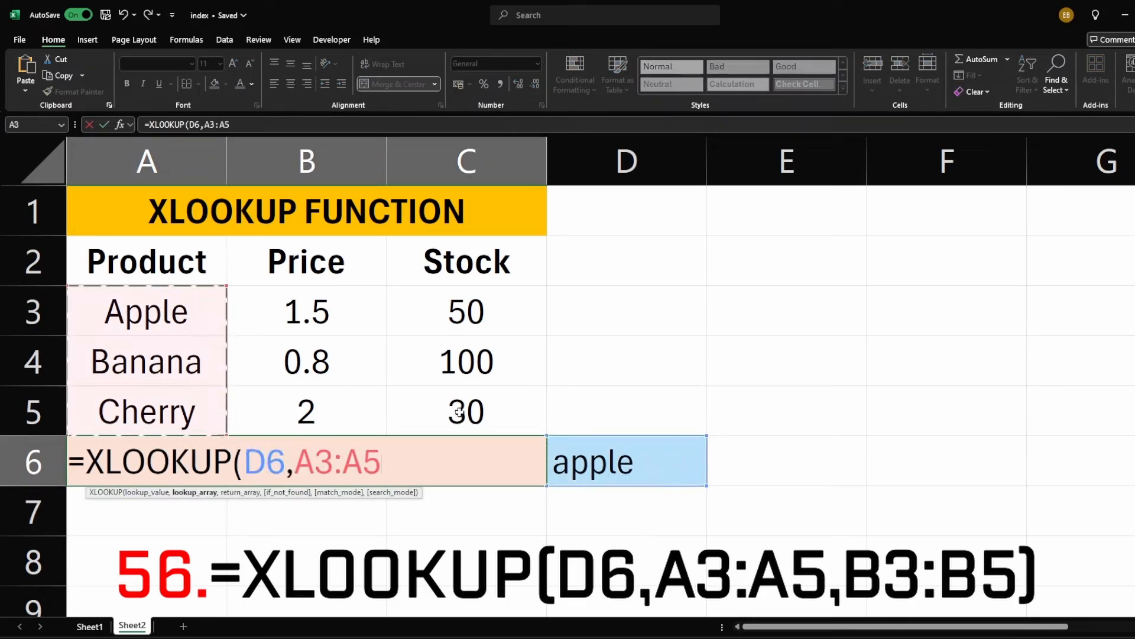
text(,)
drag(331, 313, 355, 400)
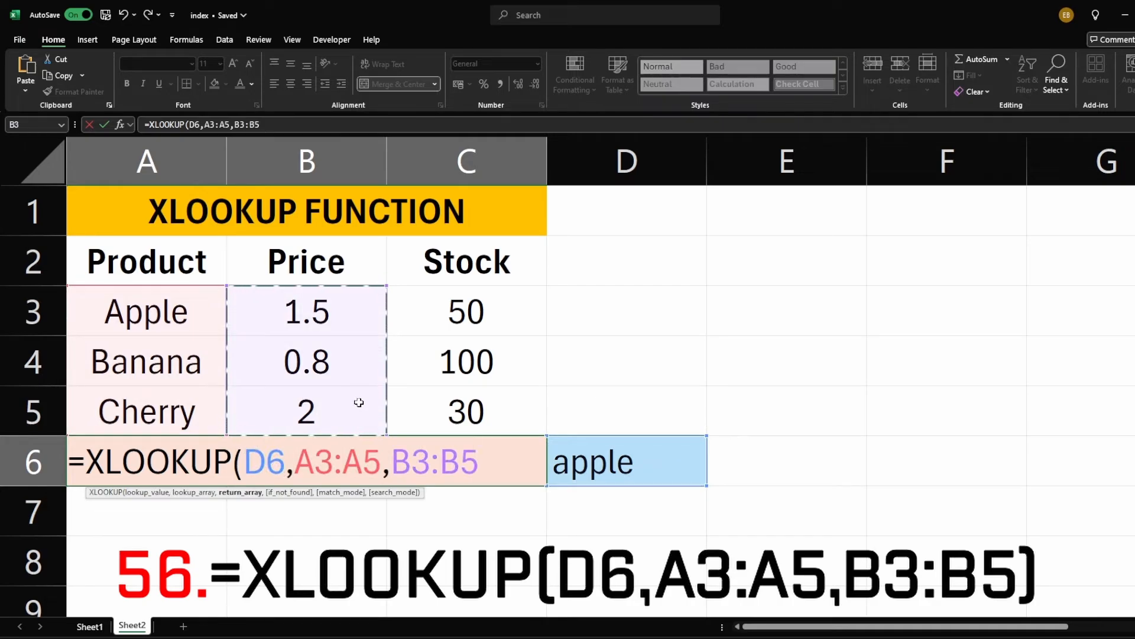
Step: Complete the price lookup formula in merged cell A6 as =XLOOKUP(D6,A3:A5,B3:B5)
text())
key(Return)
click(331, 470)
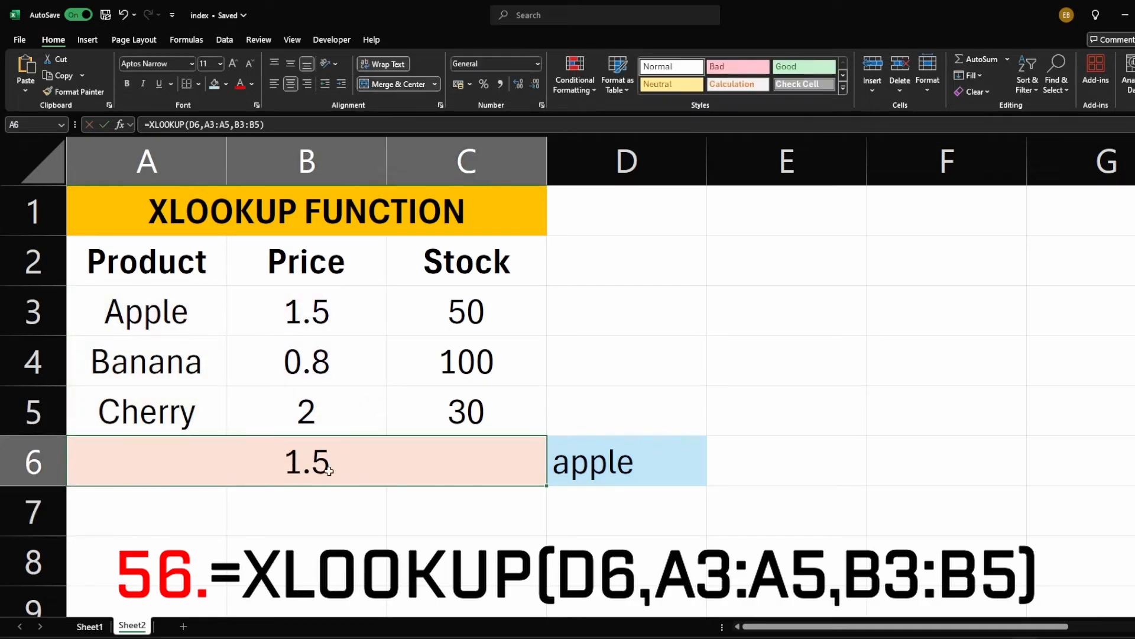
Step: Change the lookup value in cell D6 to cherry and check the looked-up price against the table
click(678, 465)
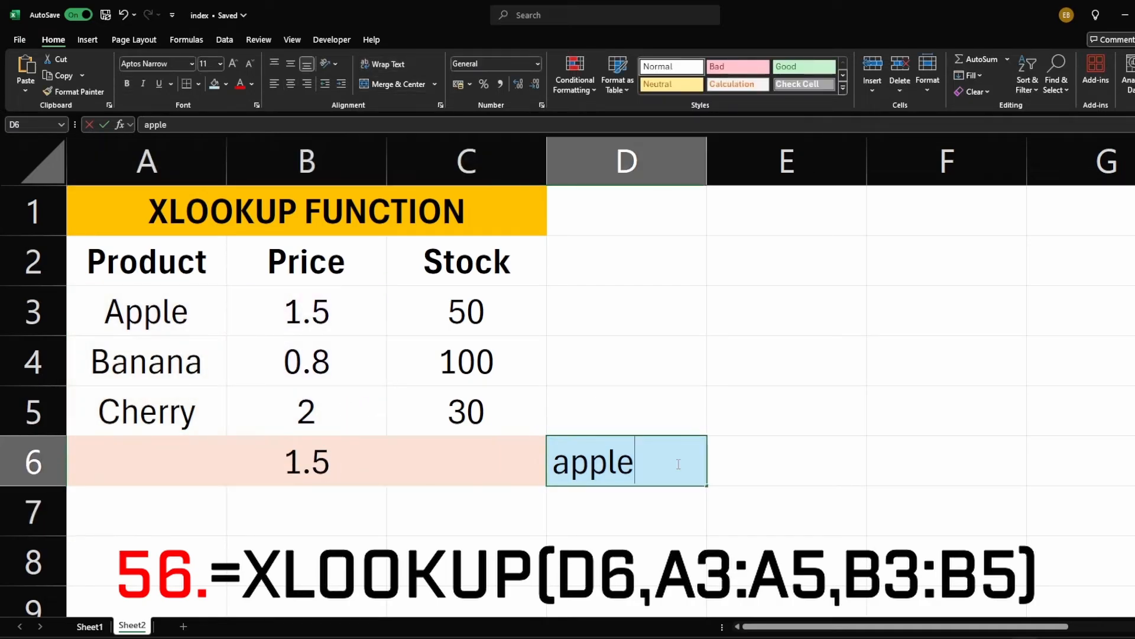
double_click(678, 464)
text(cherry)
key(Return)
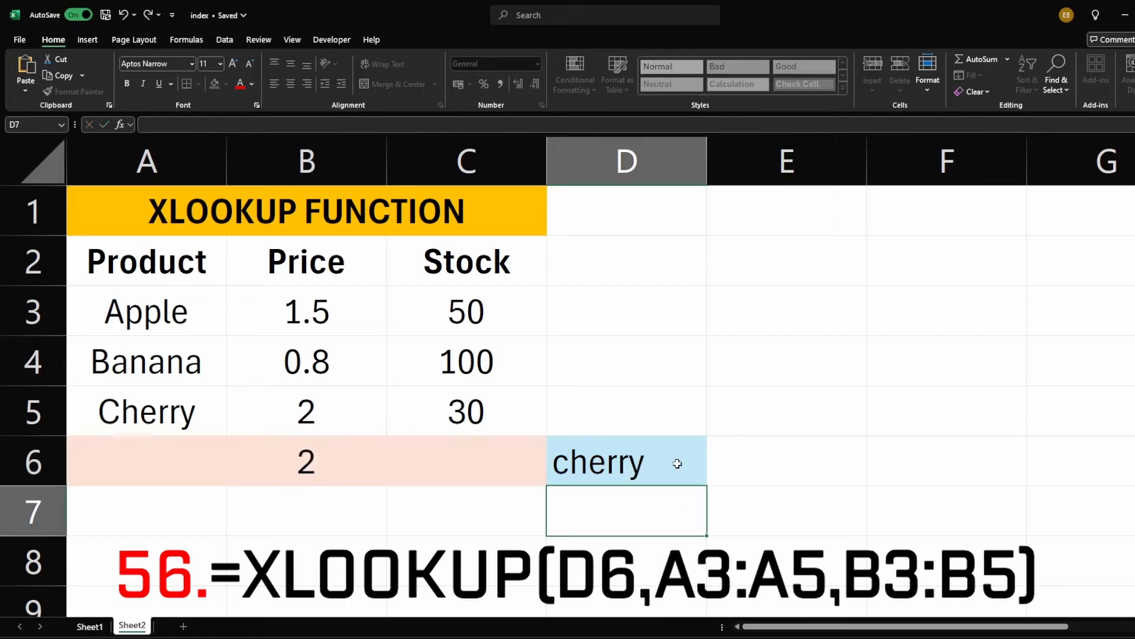
click(271, 461)
click(295, 417)
click(634, 474)
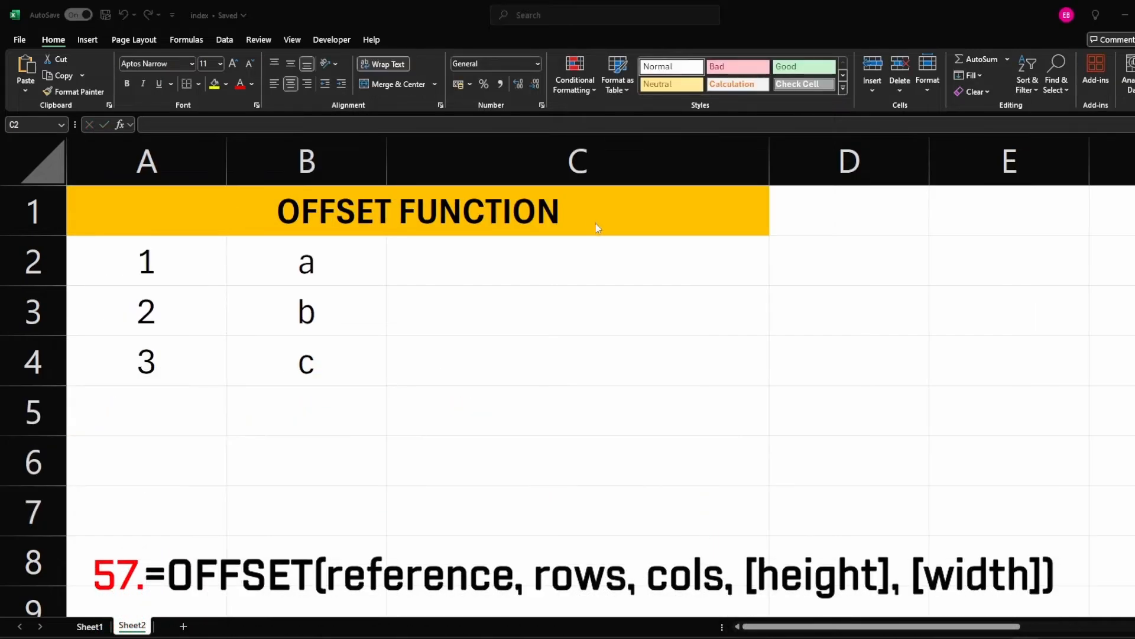
Step: Enter the formula =OFFSET(A2,1,0) in cell C2 of the OFFSET example
click(517, 258)
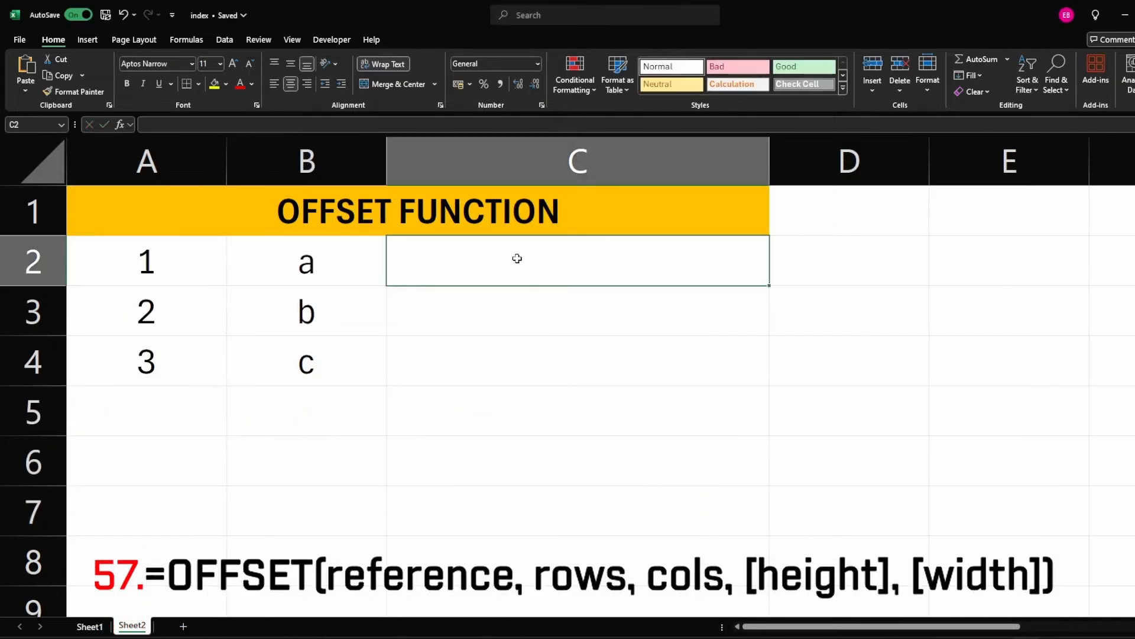
text(=off)
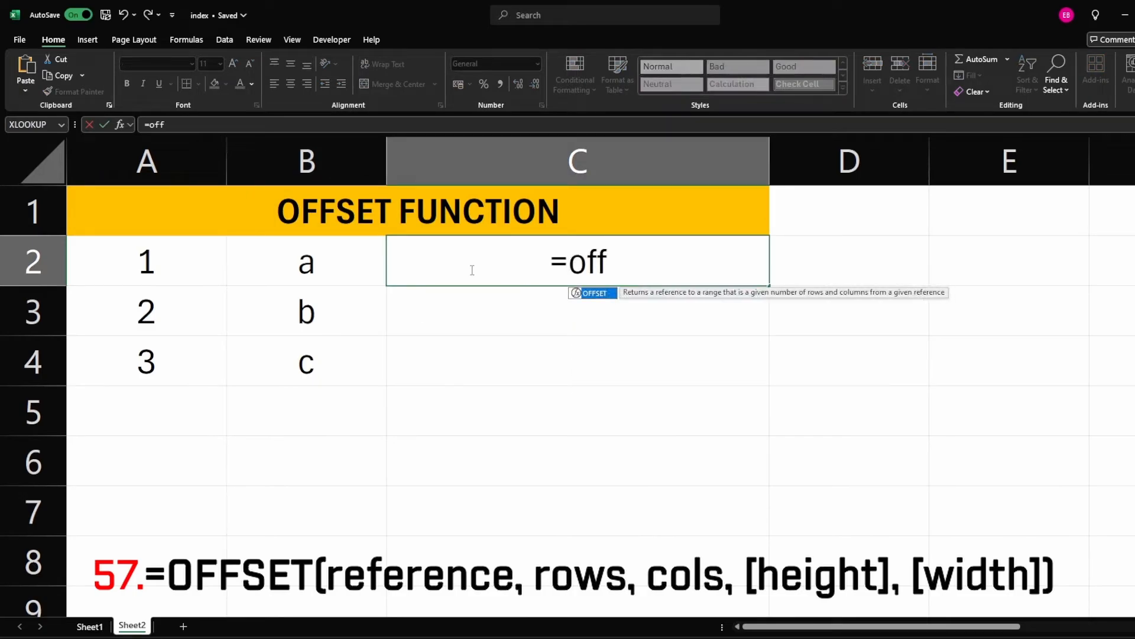
key(Tab)
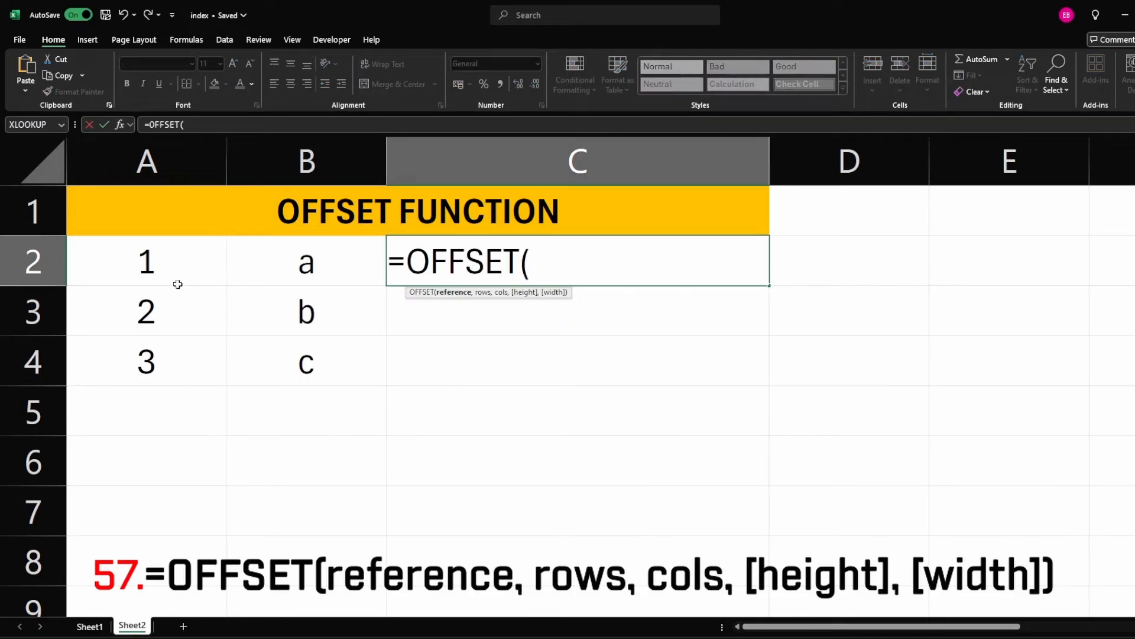
click(154, 262)
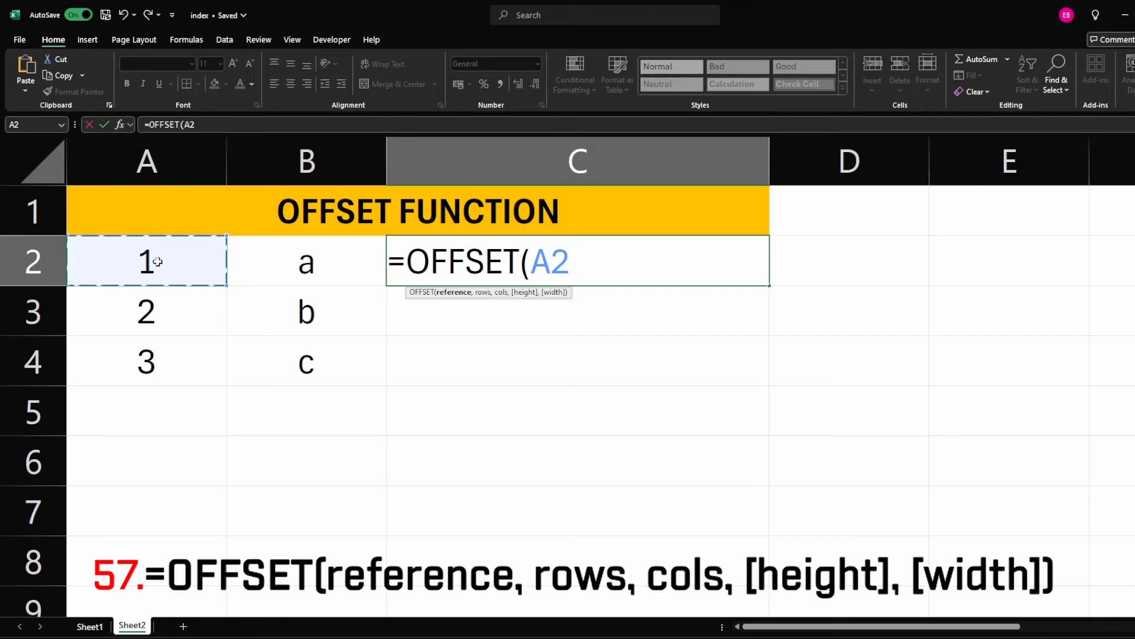
text(,)
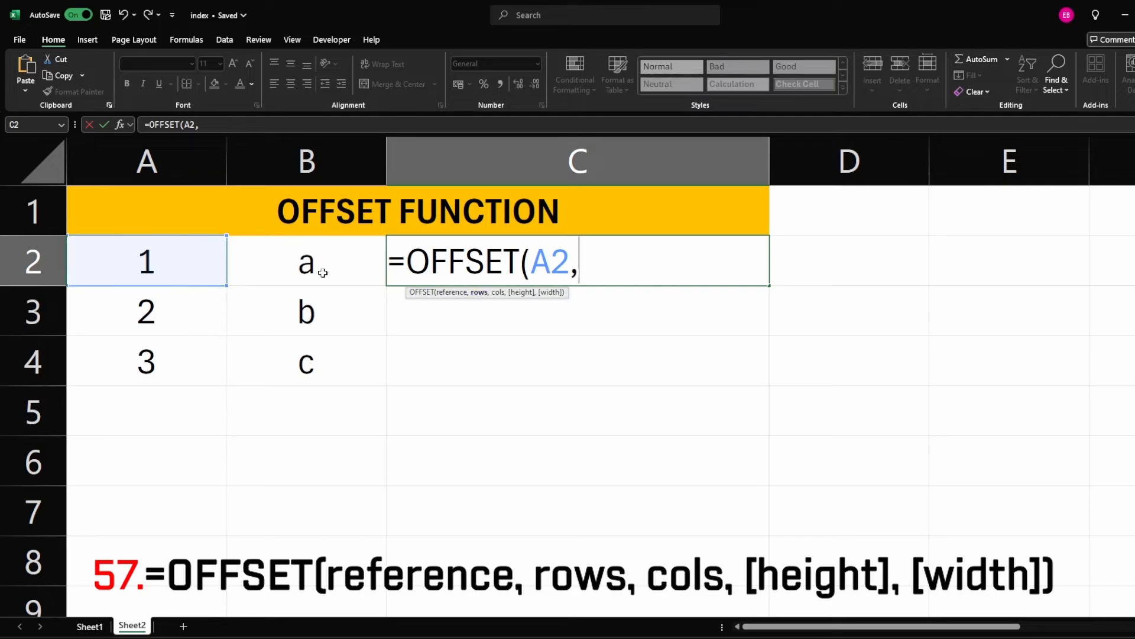
text(1,0)
key(Return)
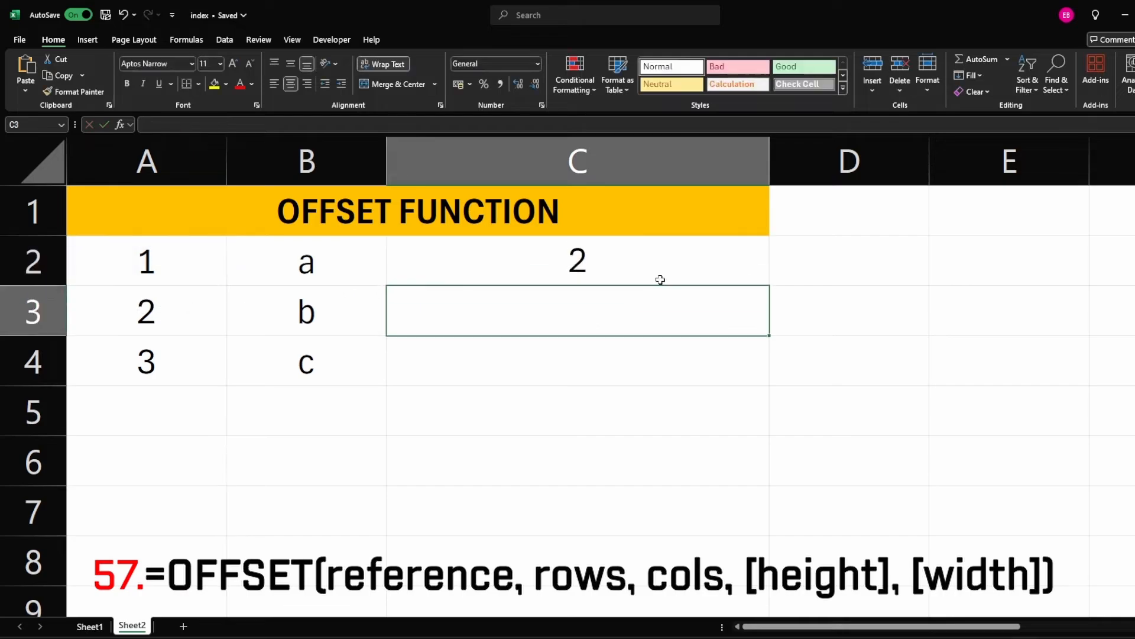
Step: Set the rows argument of the OFFSET formula in C2 to 2 and compare the result with column A
click(595, 264)
double_click(595, 264)
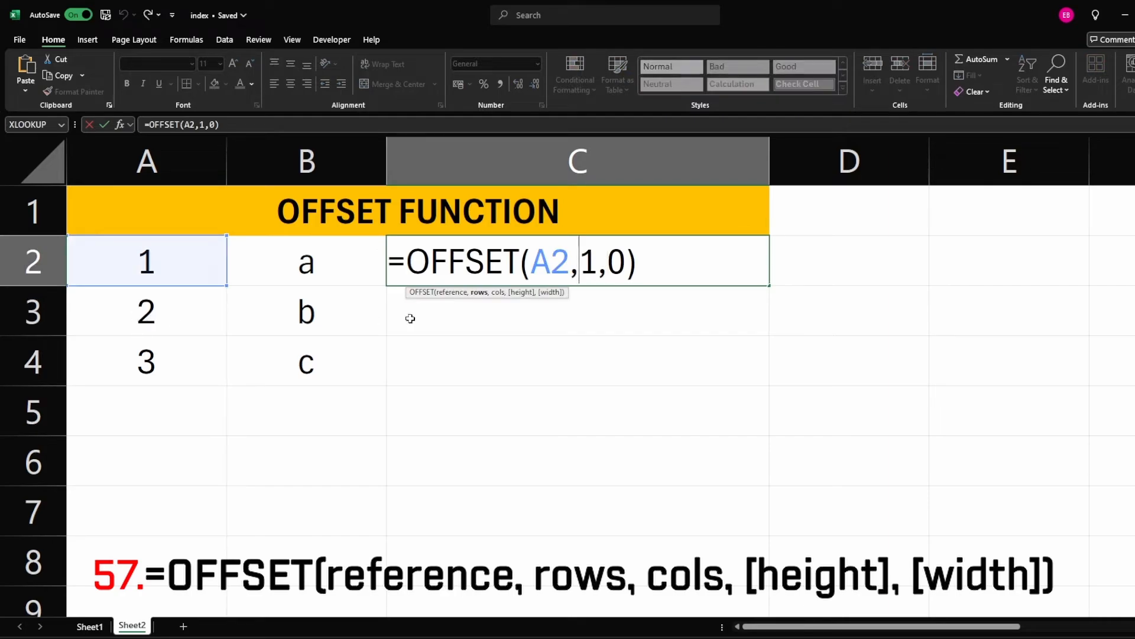
double_click(591, 264)
text(2)
key(Return)
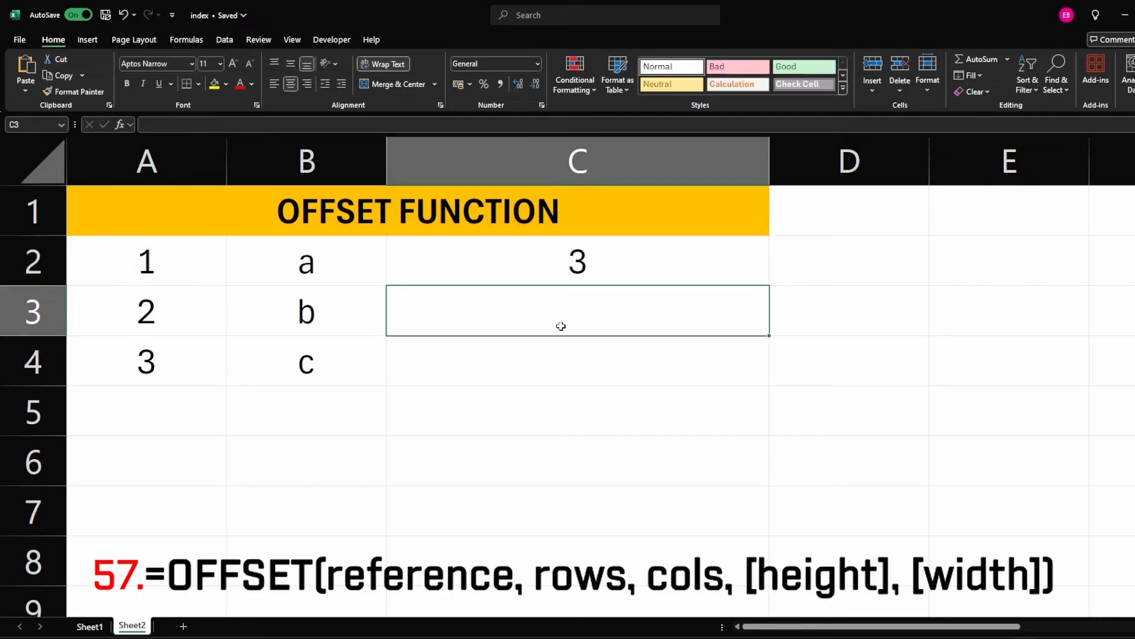
click(163, 373)
Step: Set the cols argument of the OFFSET formula in C2 to 1
double_click(617, 264)
double_click(618, 263)
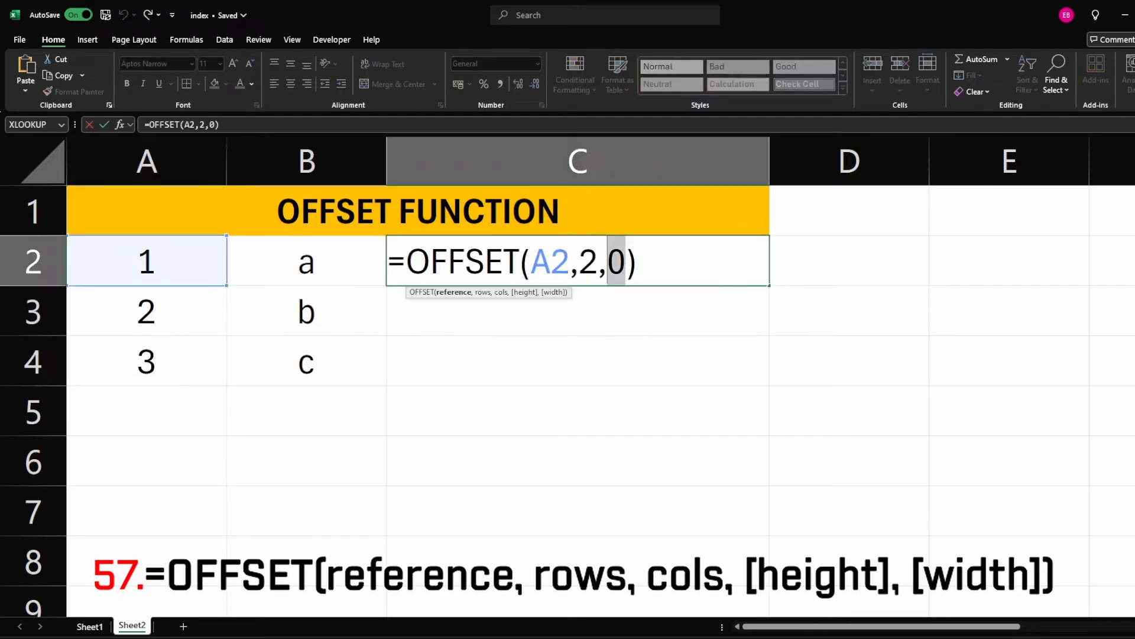
text(1)
key(Return)
click(578, 265)
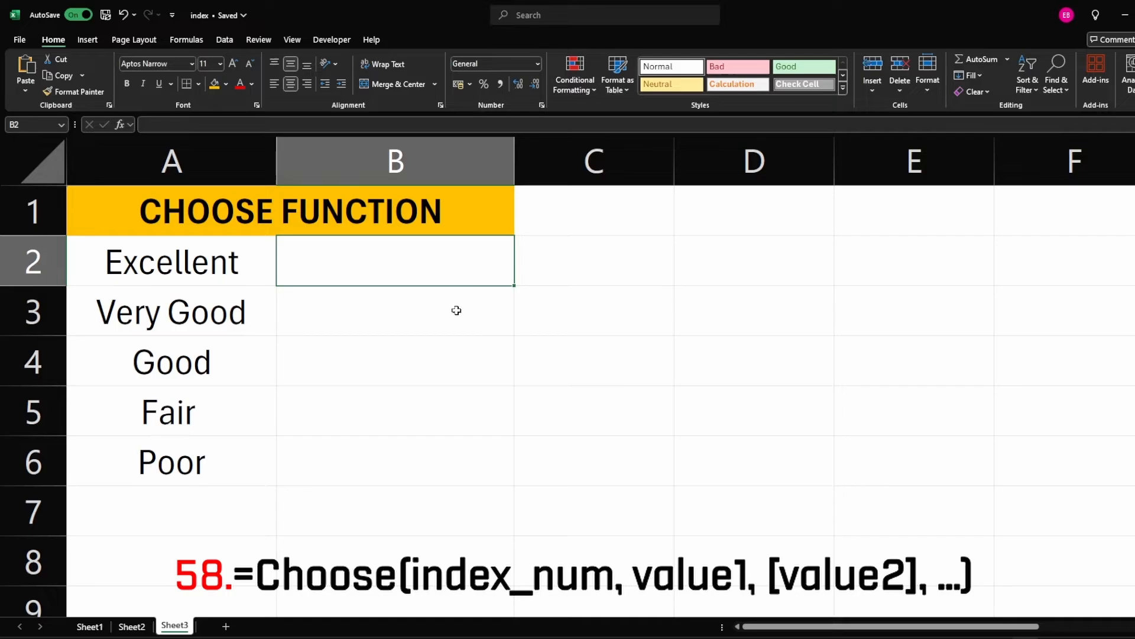
Step: Enter a CHOOSE formula in B2 with C2 as the index number and cells A2, A3, A4, A5 and A6 as the values
text(=choo)
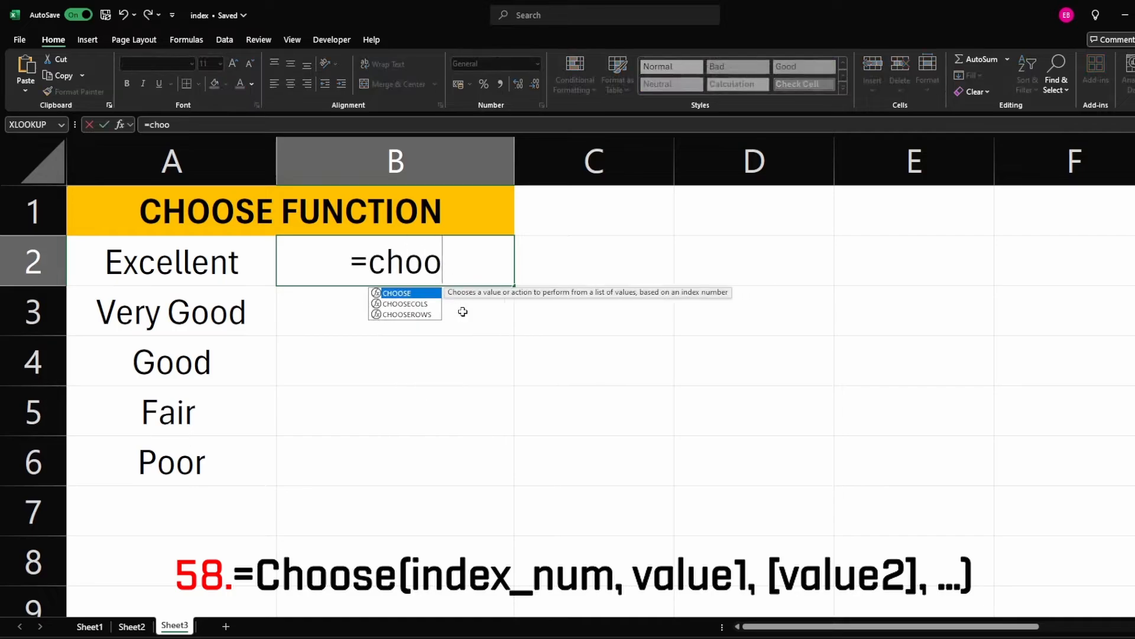
key(Tab)
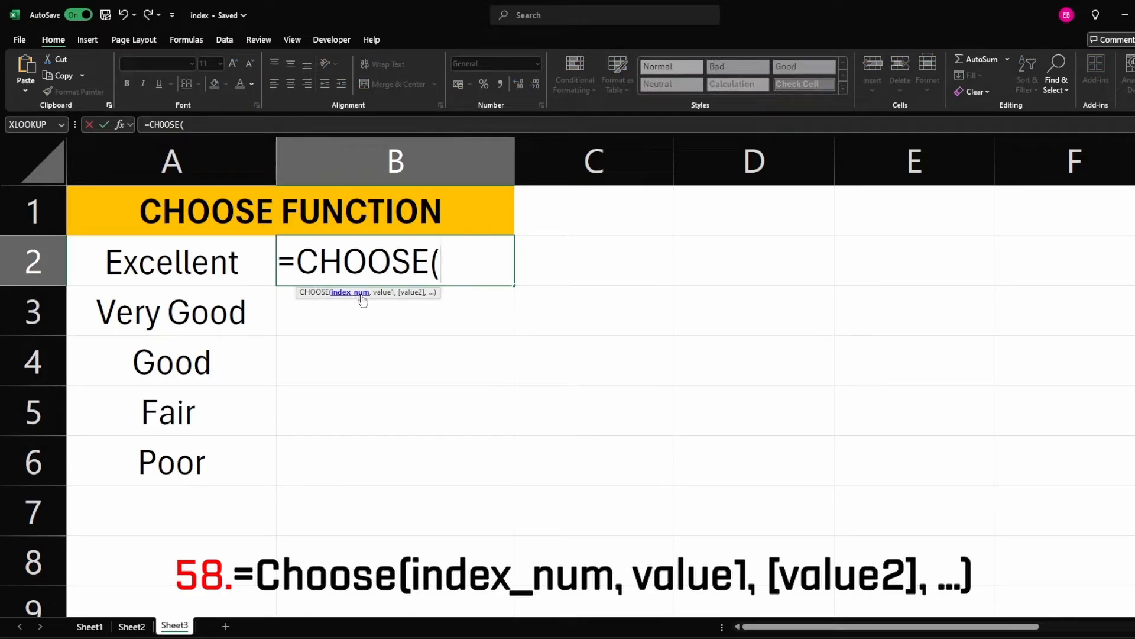
click(600, 265)
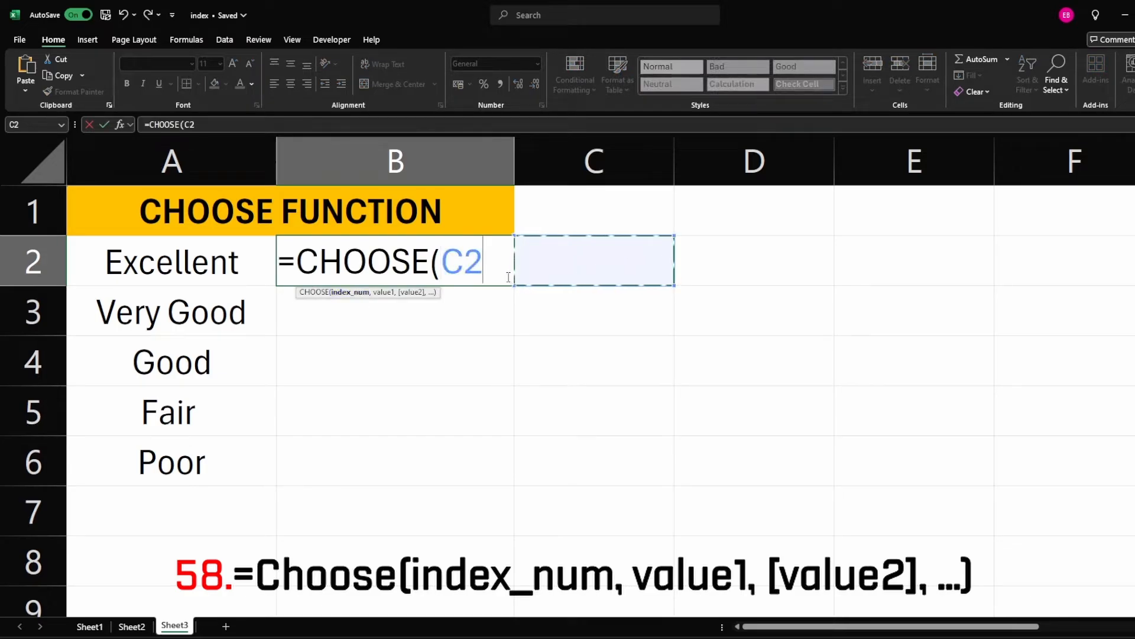
text(,)
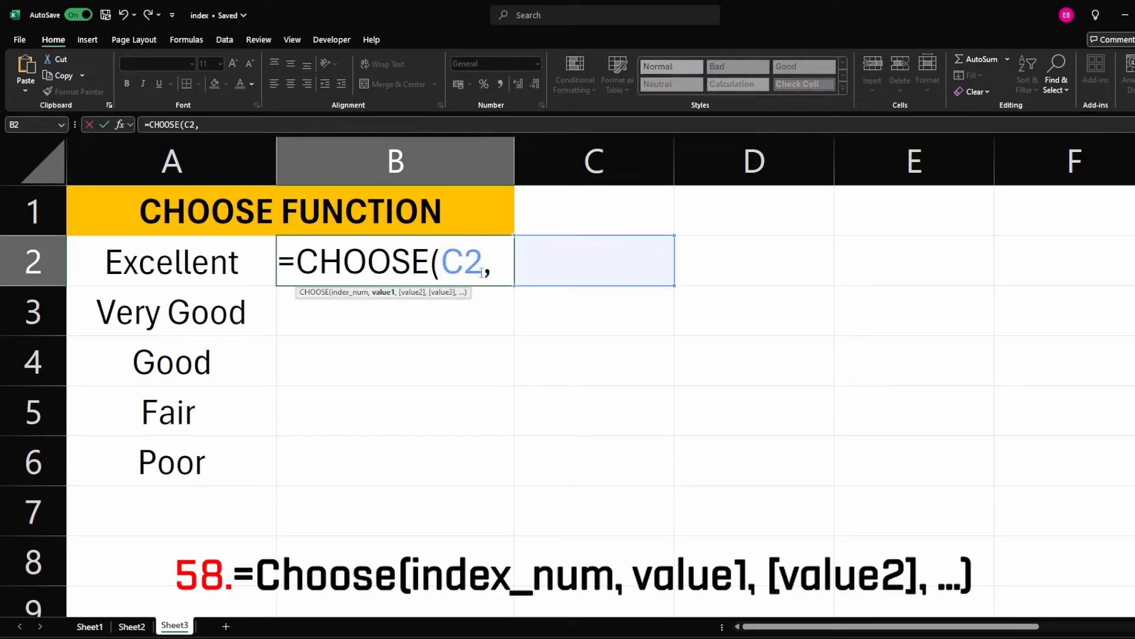
click(227, 263)
text(,)
click(210, 313)
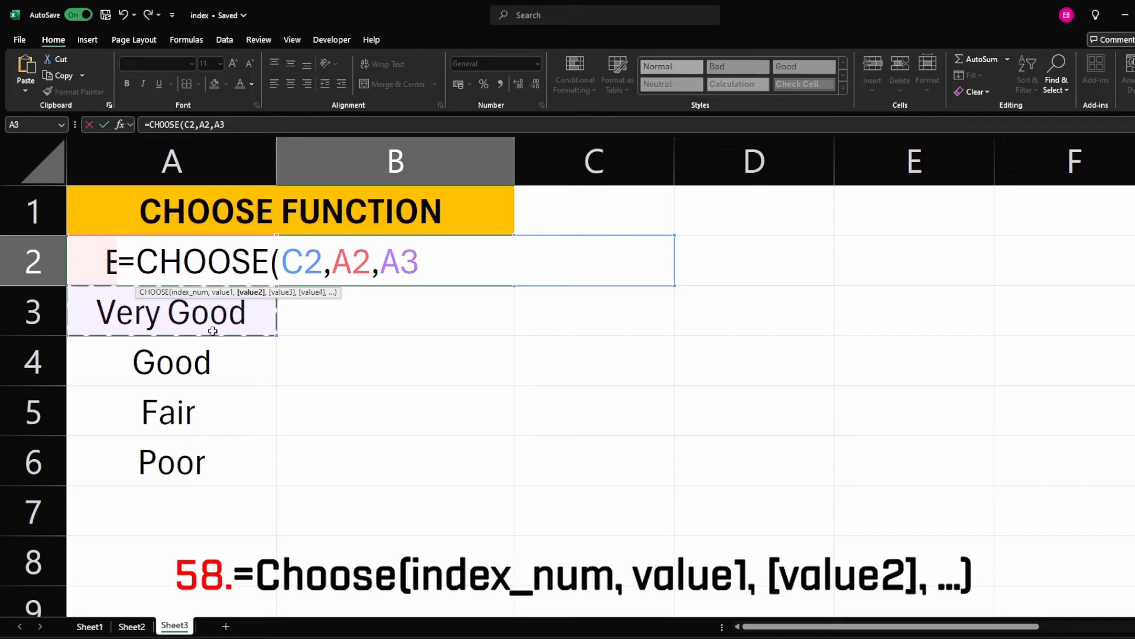
text(,)
click(213, 361)
text(,)
click(207, 414)
text(,)
click(210, 467)
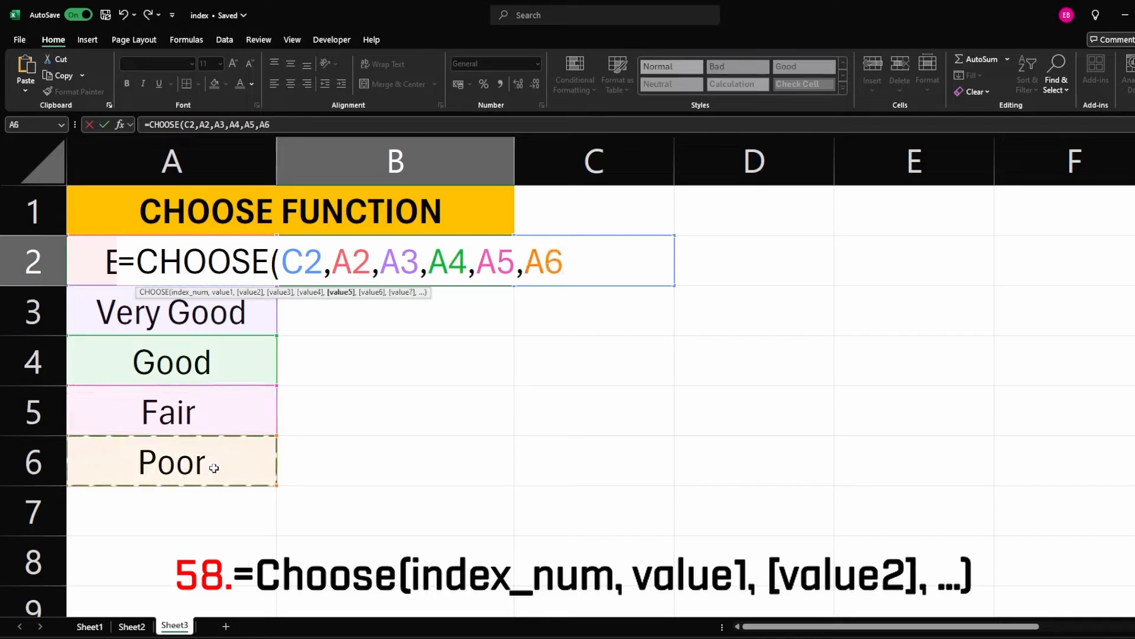
key(Return)
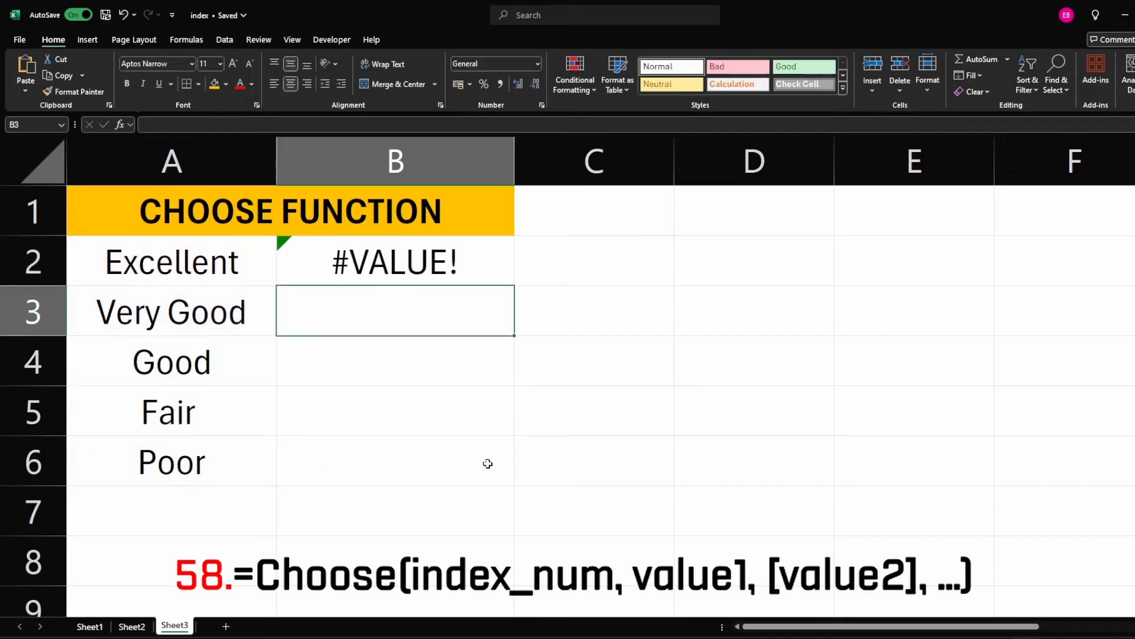
Step: Test the CHOOSE formula by entering the index numbers 1, 2, 3 and 5 in turn in cell C2
click(423, 254)
click(594, 275)
text(1)
key(Return)
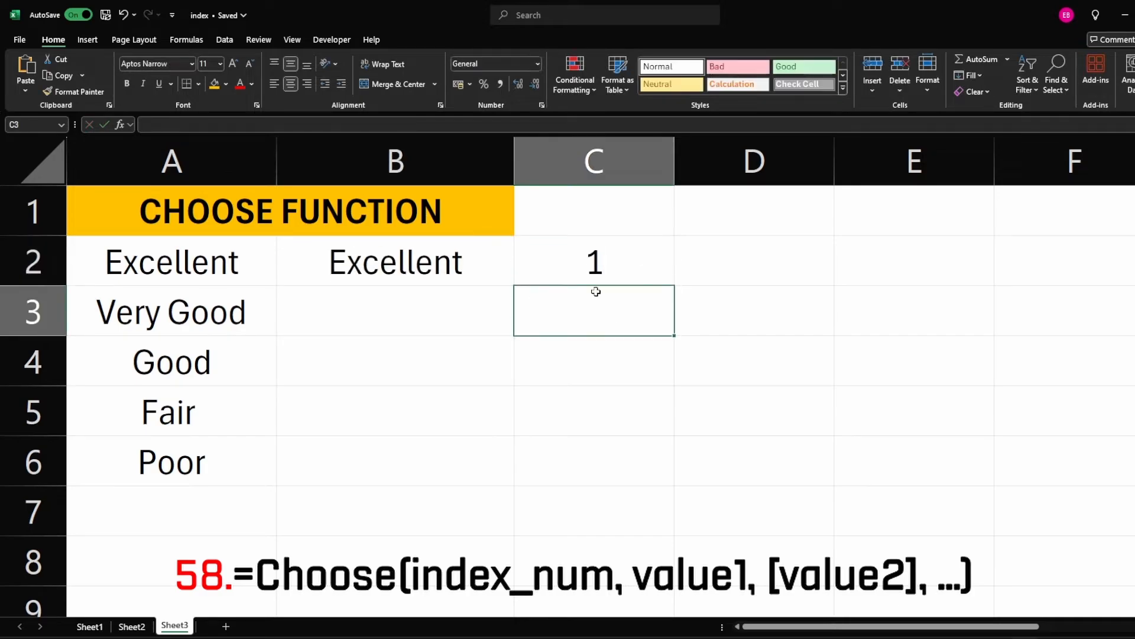
click(598, 273)
text(2)
key(Return)
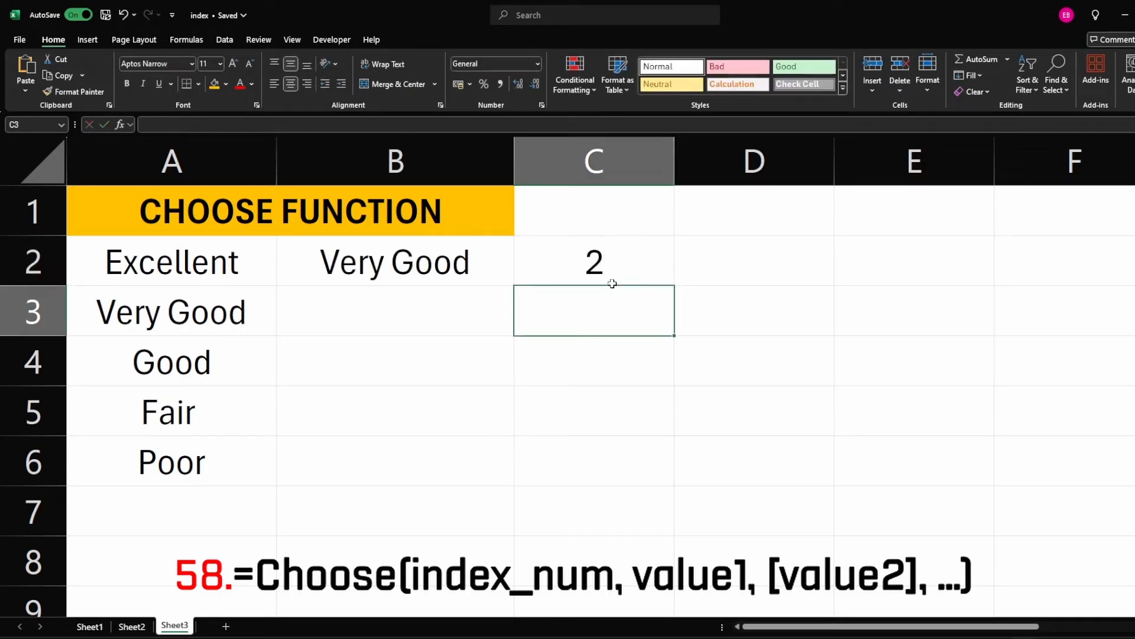
click(611, 271)
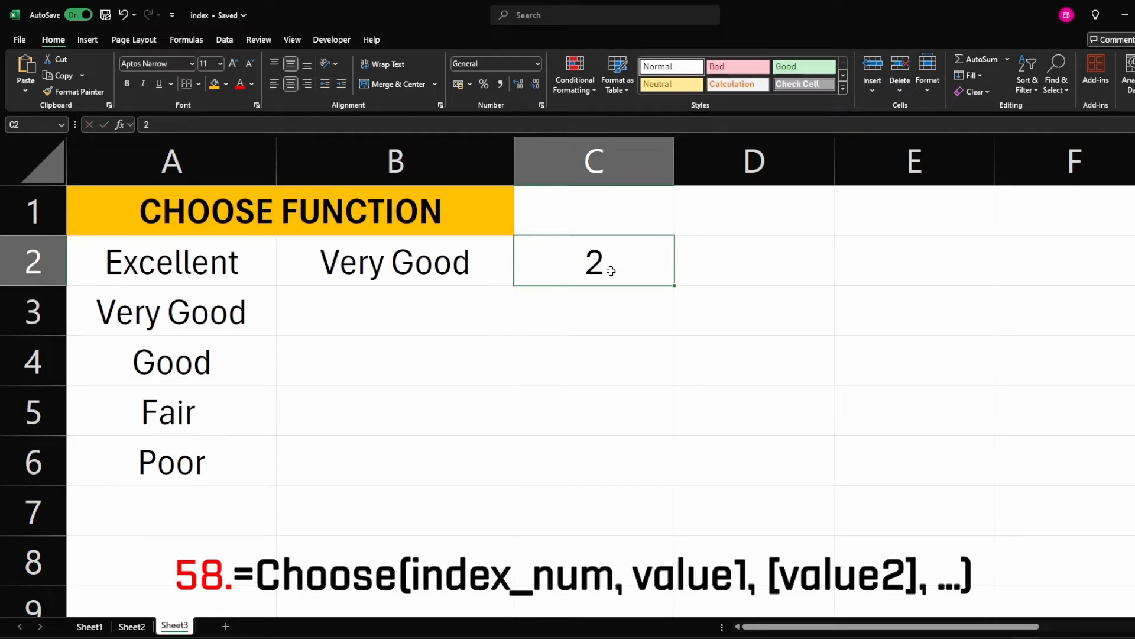
text(3)
key(Return)
key(Return)
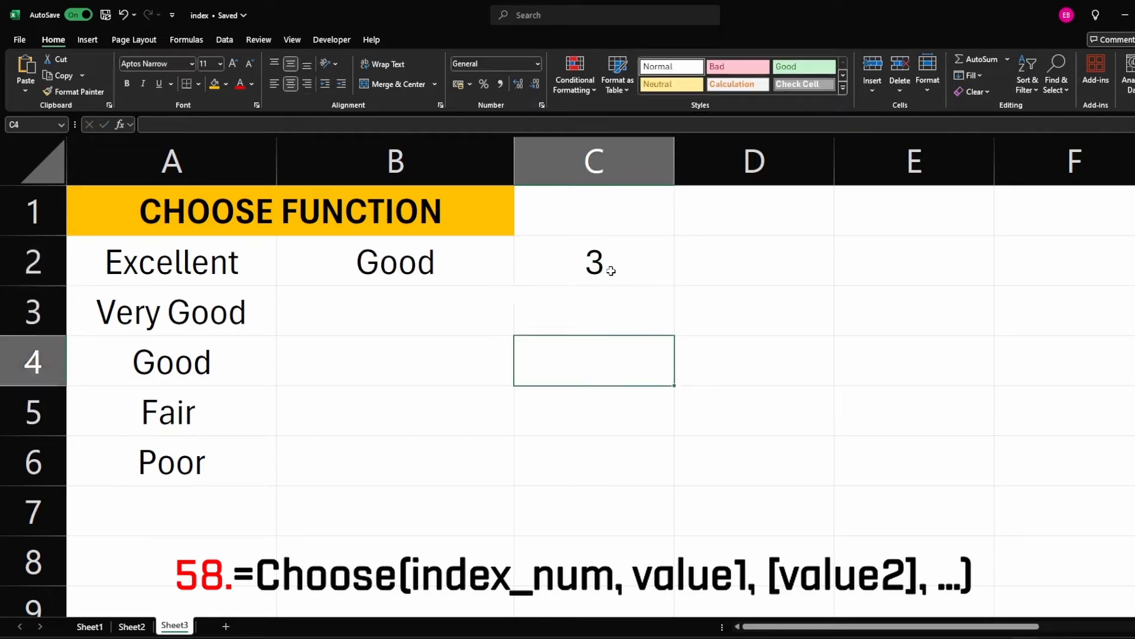
click(611, 270)
text(5)
key(Return)
click(433, 274)
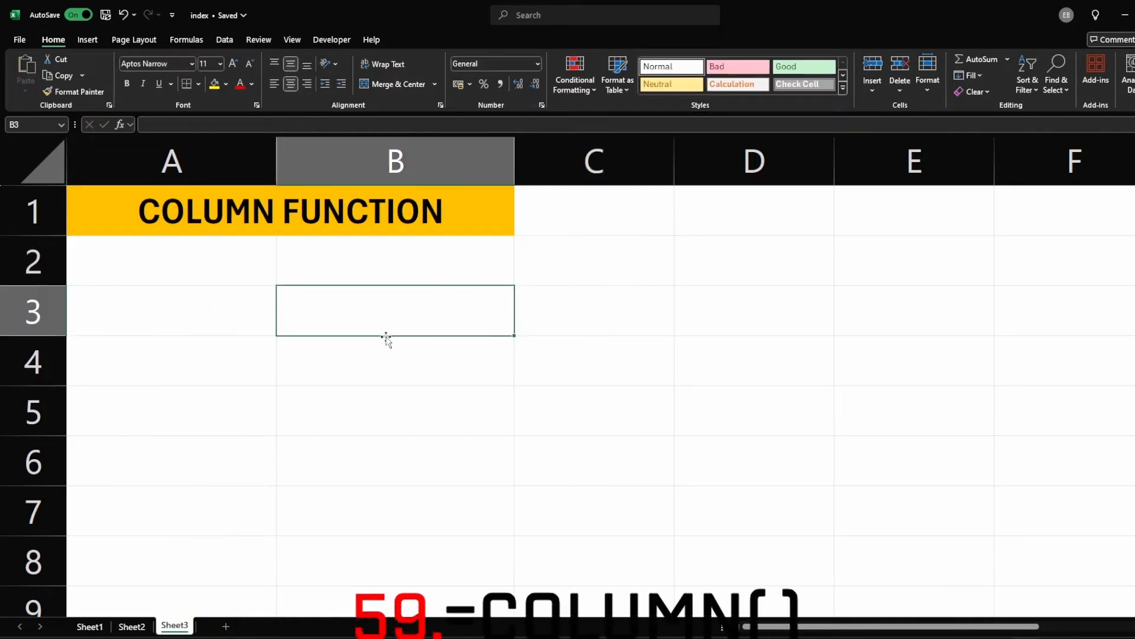
Step: Enter the formula =COLUMN() without a reference in cell B3
text(=col)
key(Tab)
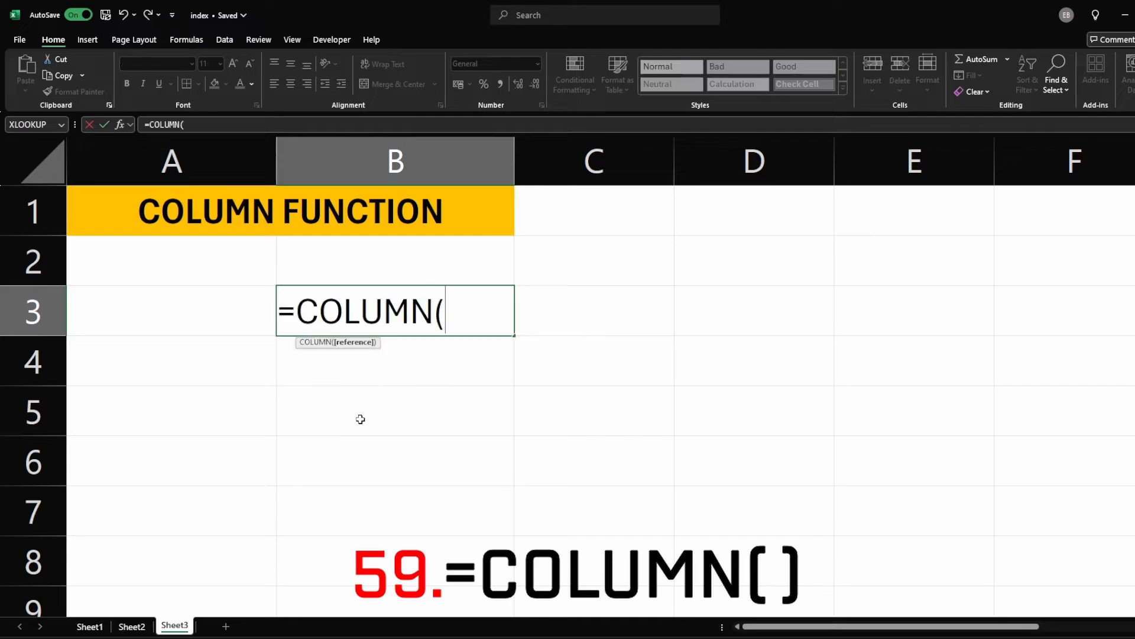
key(Return)
click(417, 319)
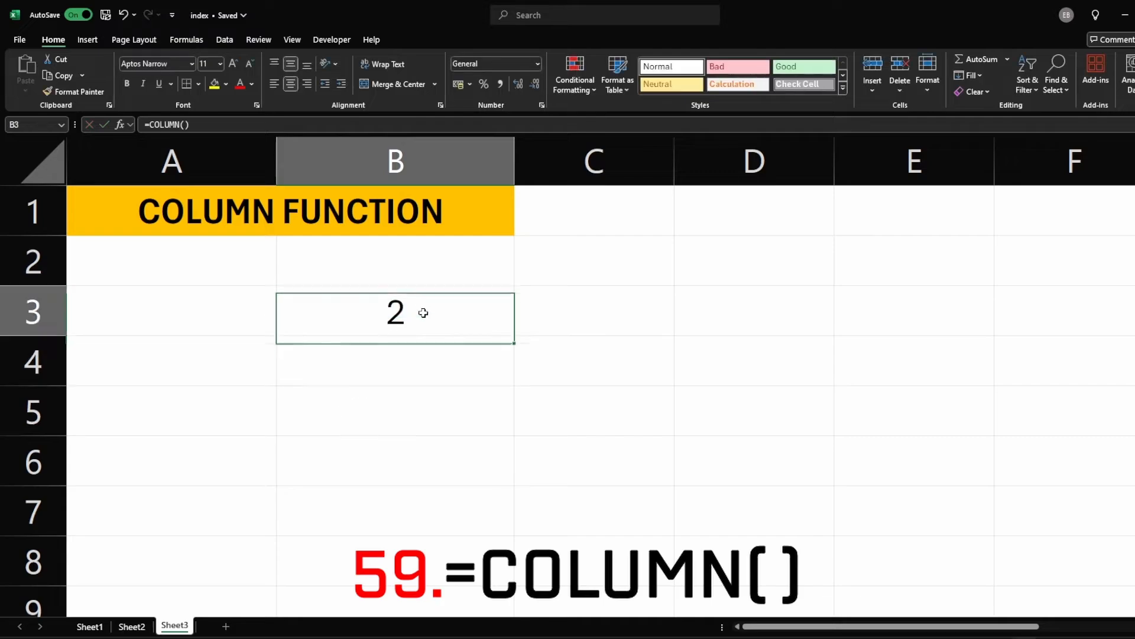
Step: Add cell C3 as the reference of the COLUMN formula in B3
double_click(425, 323)
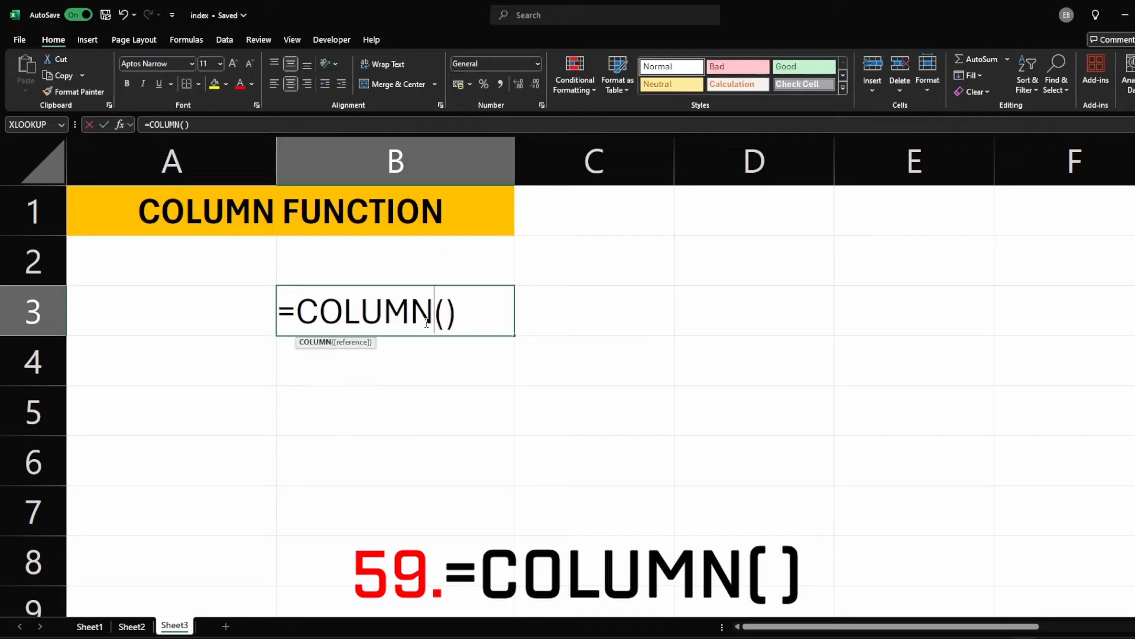
click(516, 329)
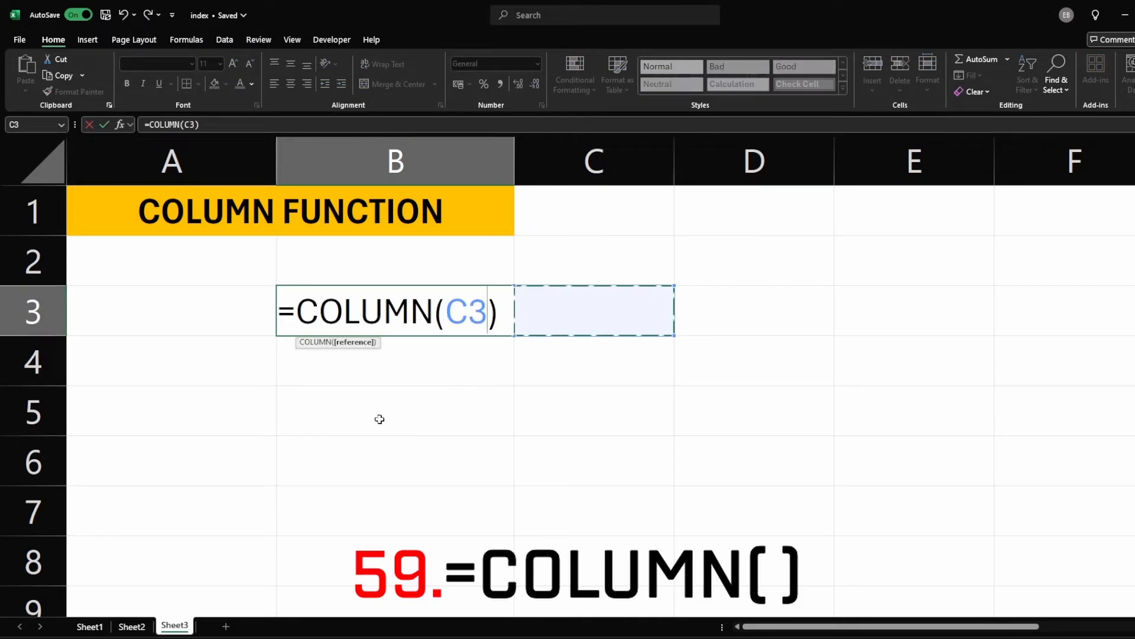
key(Return)
key(Up)
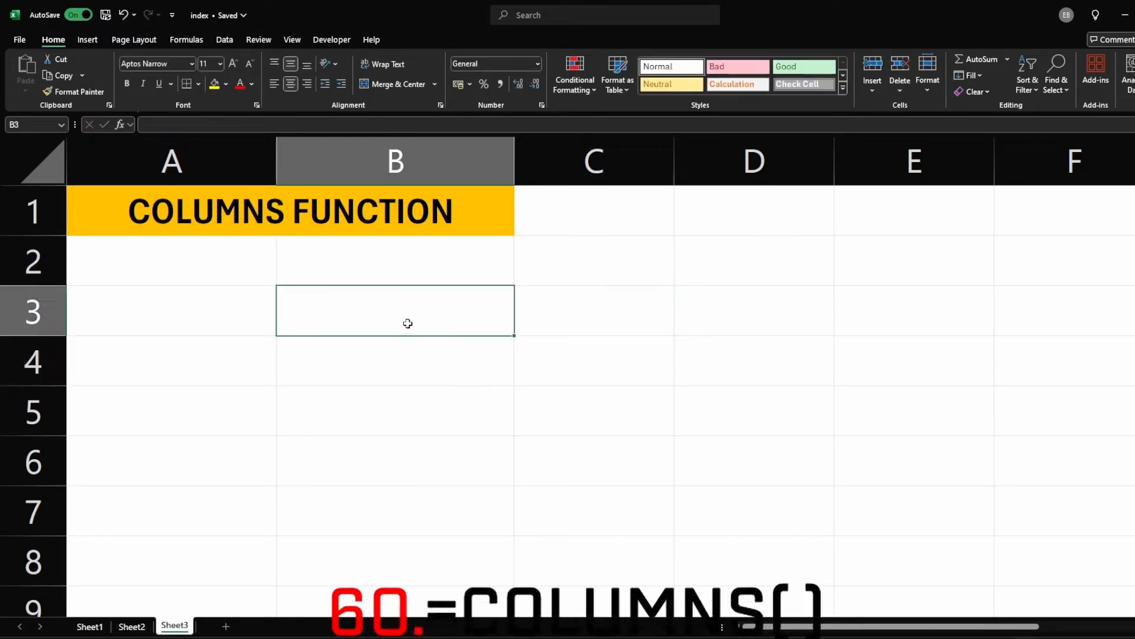
Step: Enter a COLUMNS formula in B3 for the range C3:E3 and check the cells it covers
text(=colu)
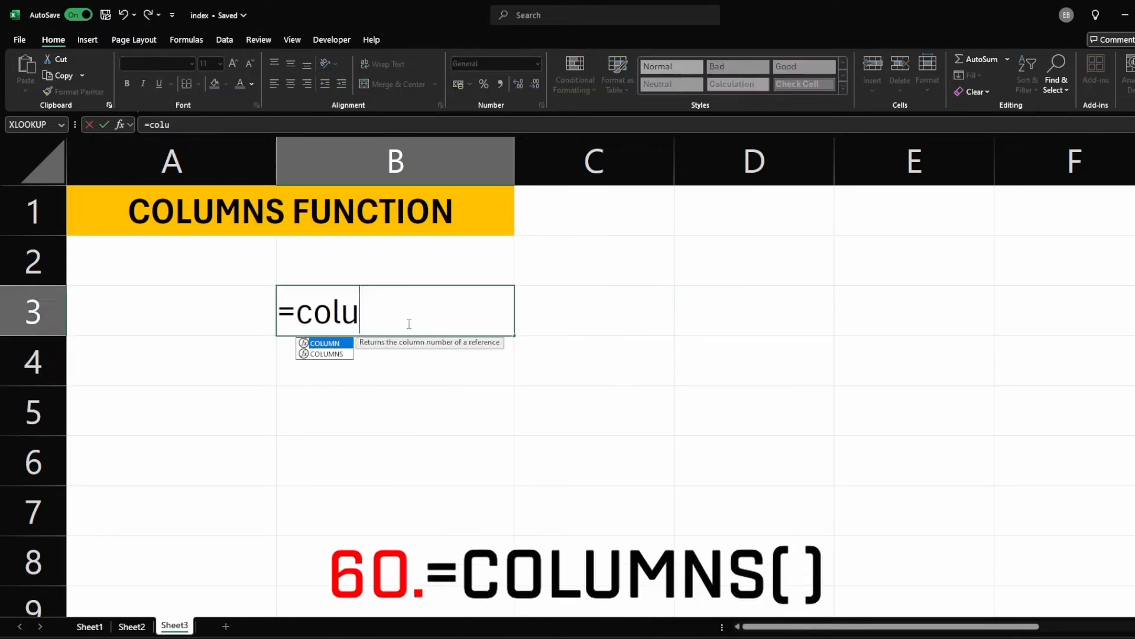
key(Down)
key(Tab)
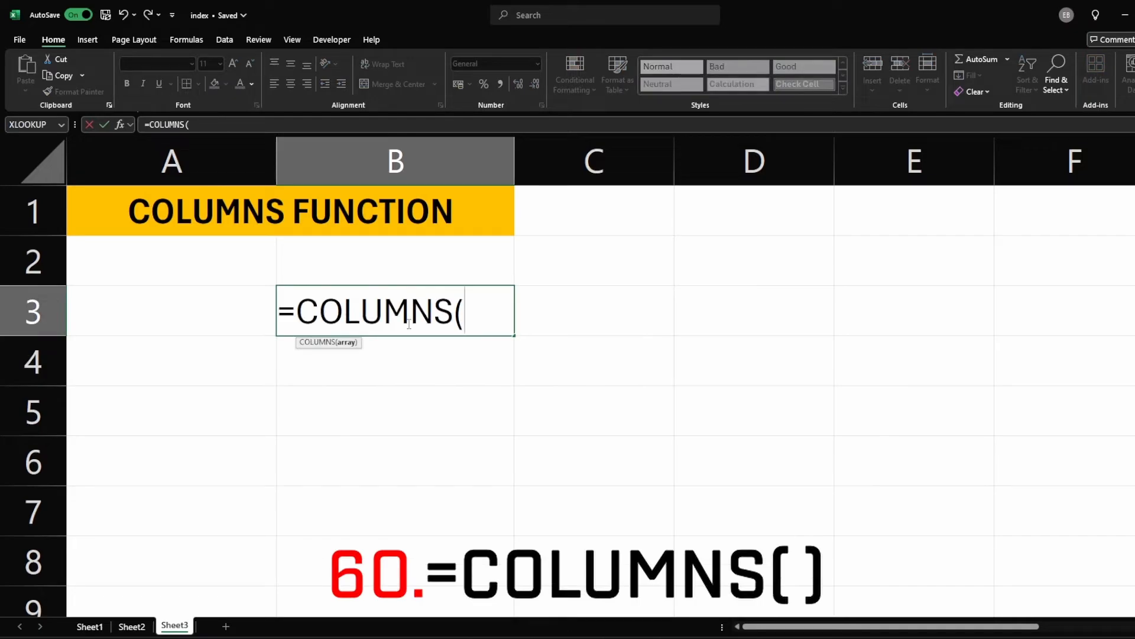
drag(619, 310, 862, 330)
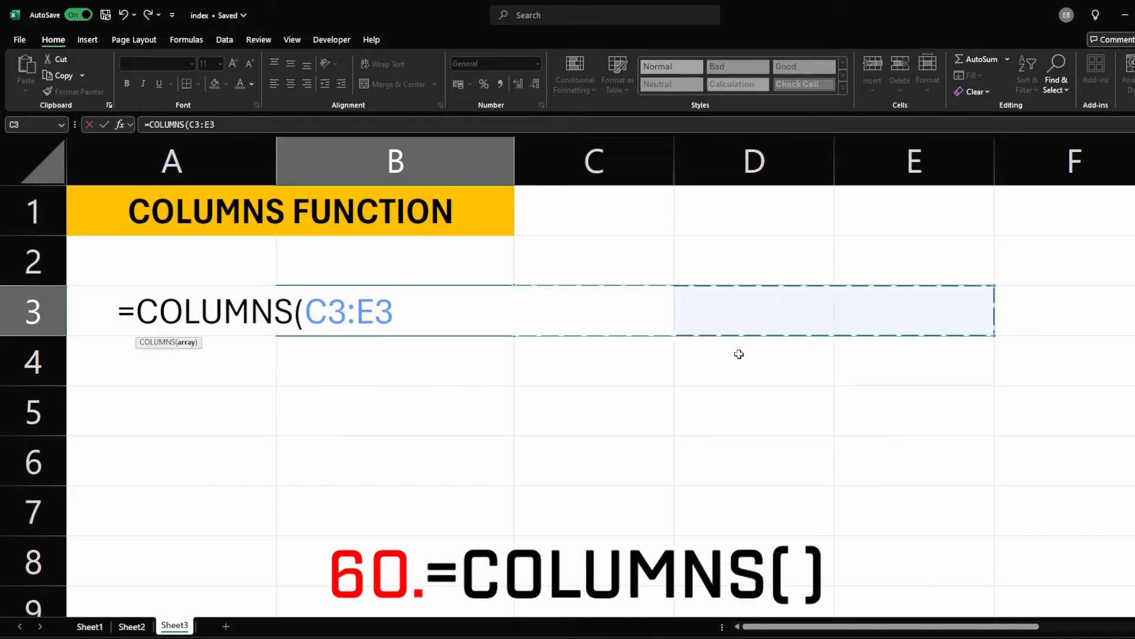
key(Return)
click(628, 314)
click(750, 317)
click(902, 311)
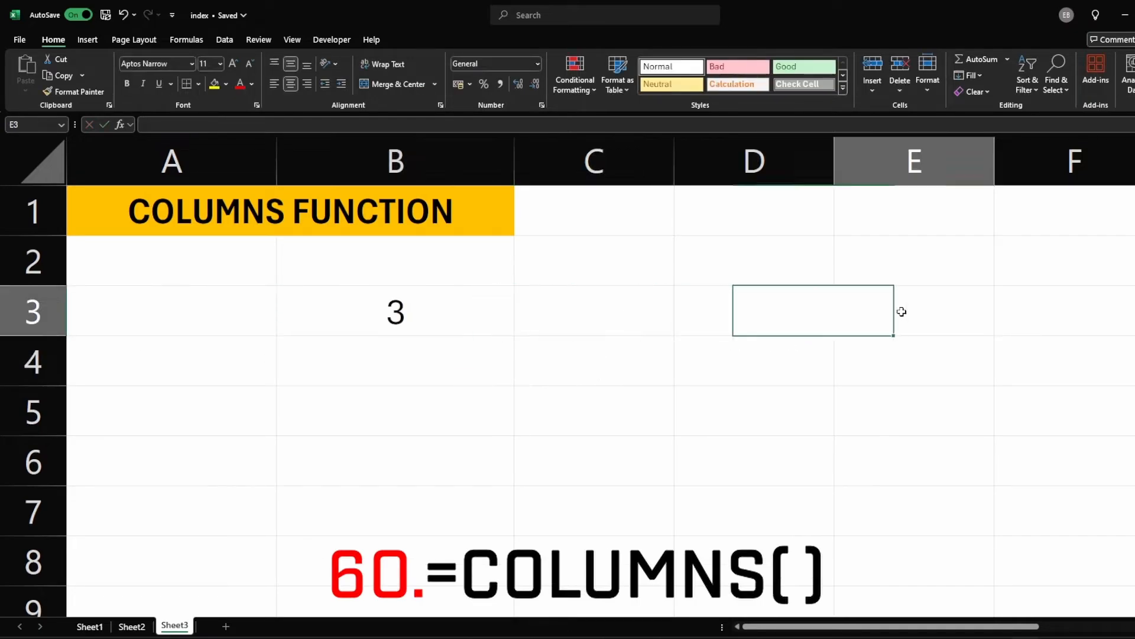
Step: Change the range of the COLUMNS formula in cell B3 to A2:XY2
double_click(470, 329)
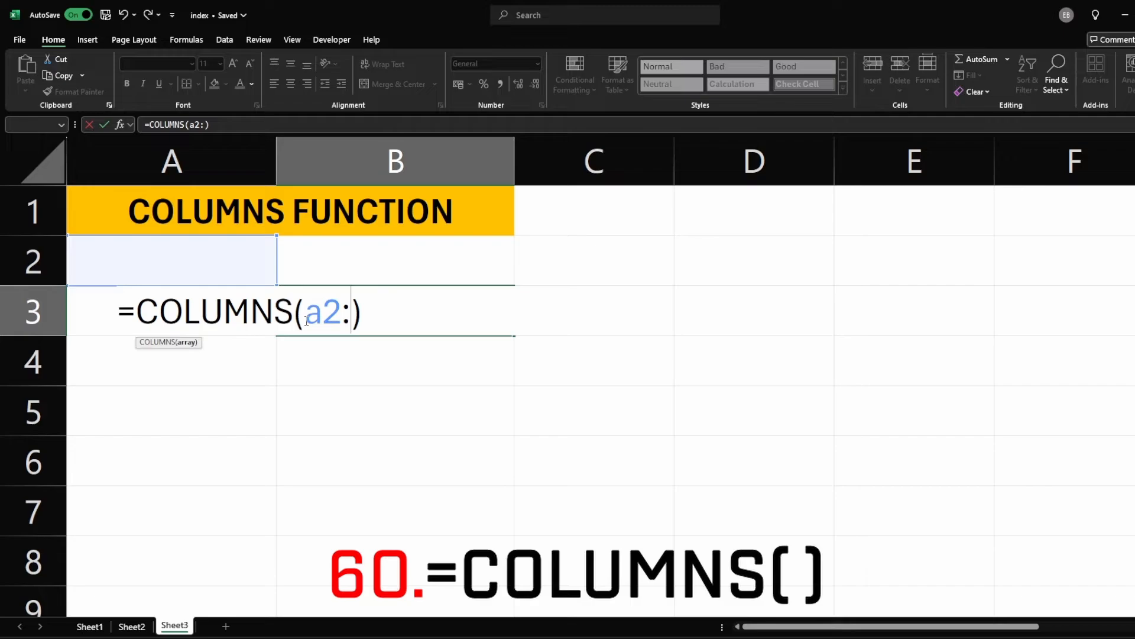
text(xy)
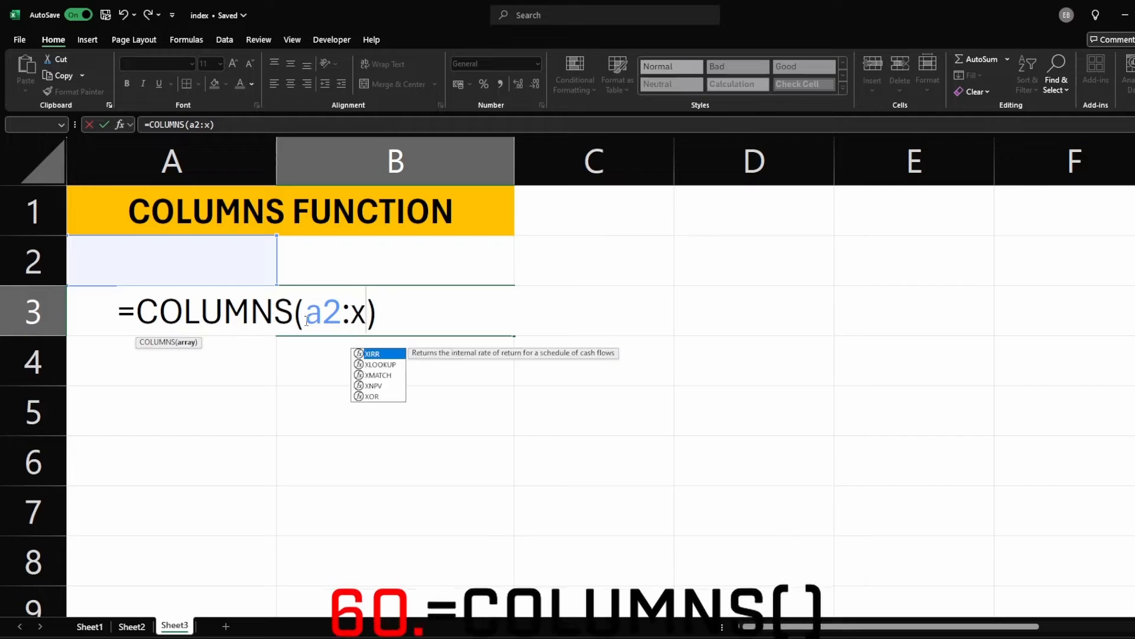
text(2)
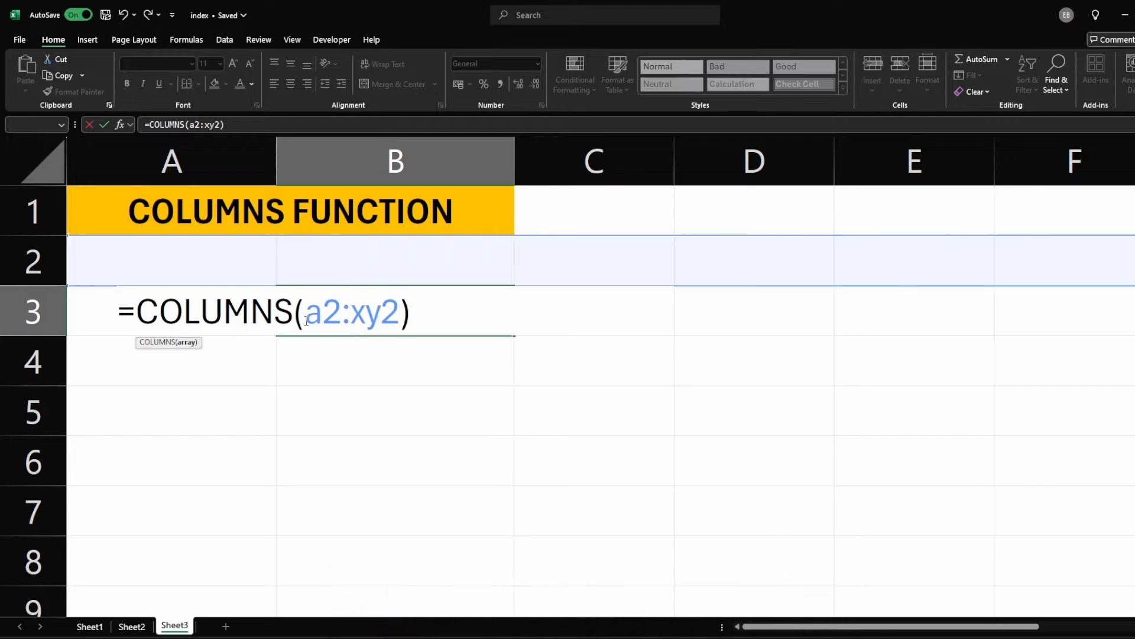
key(Return)
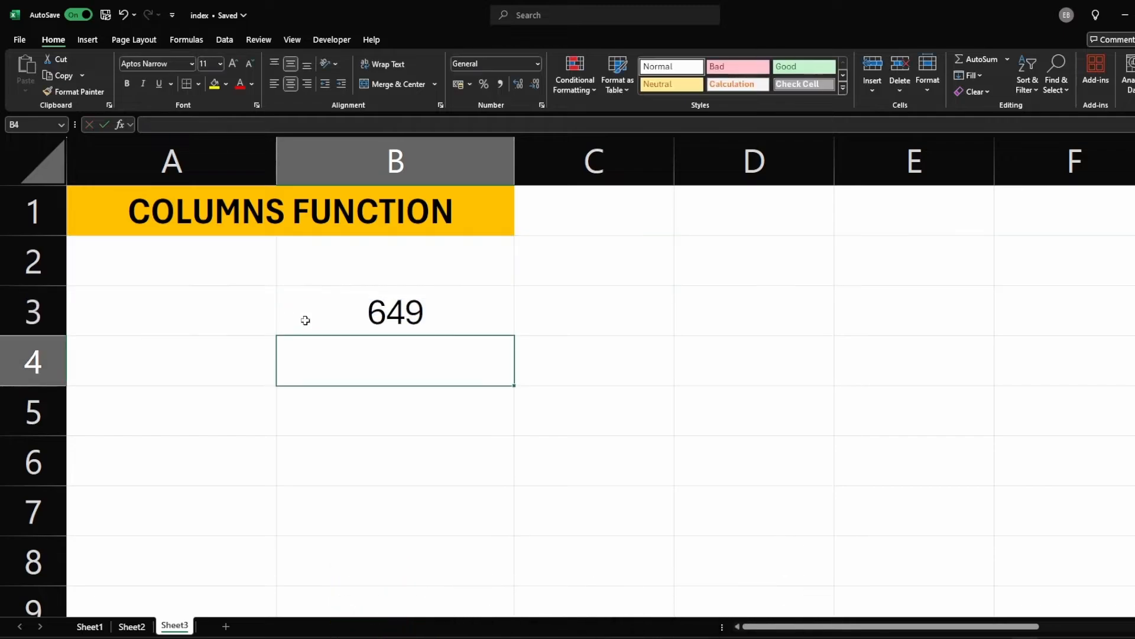
click(305, 320)
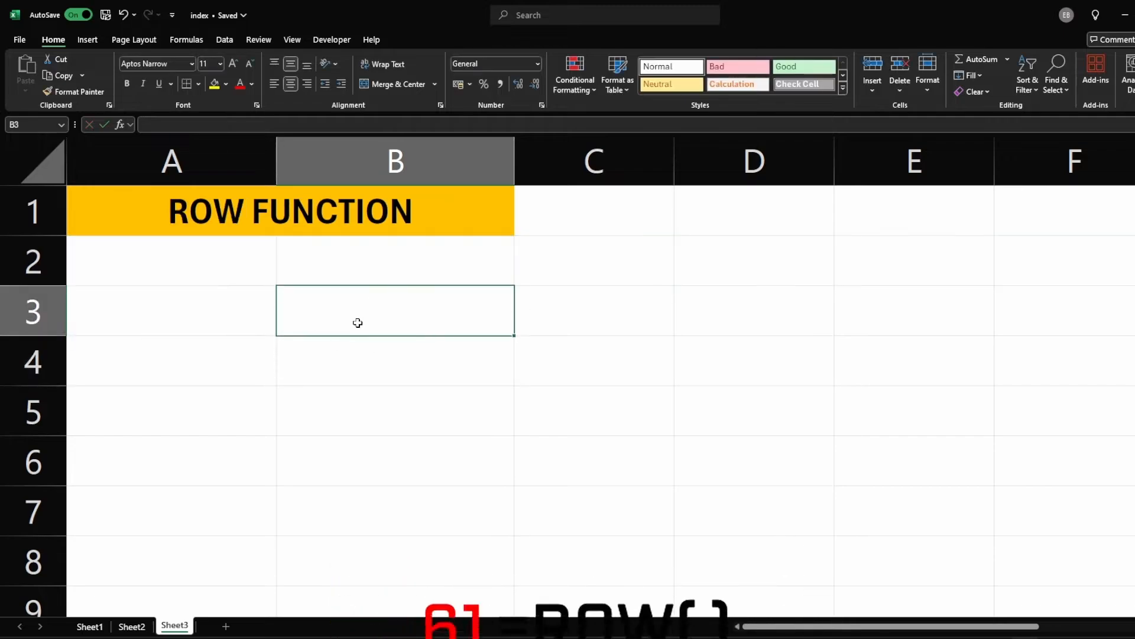
Step: Enter the formula =ROW() without a reference in cell B3
double_click(357, 322)
text(=r)
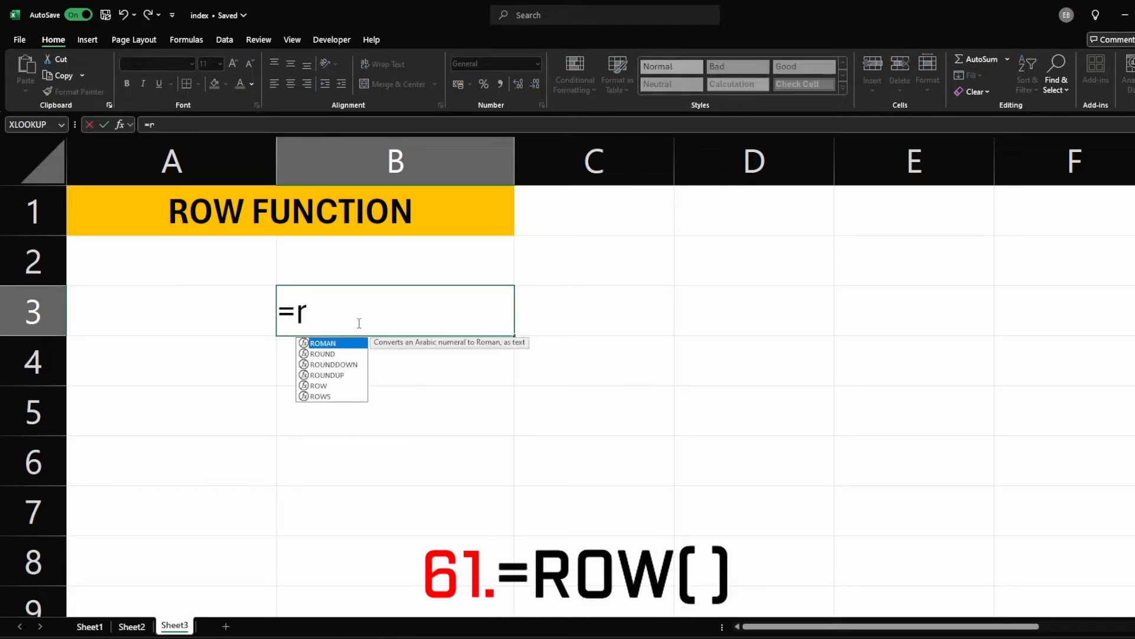
text(ow)
key(Tab)
key(Return)
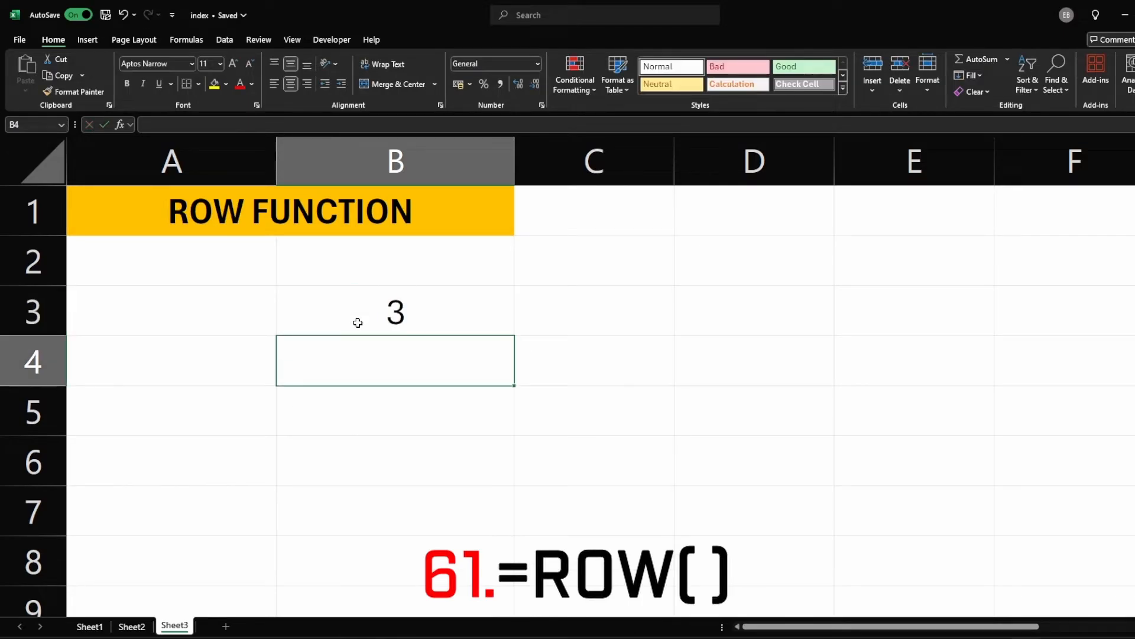
Step: Add the range B4:B9 as the reference of the ROW formula in B3
click(357, 323)
double_click(469, 307)
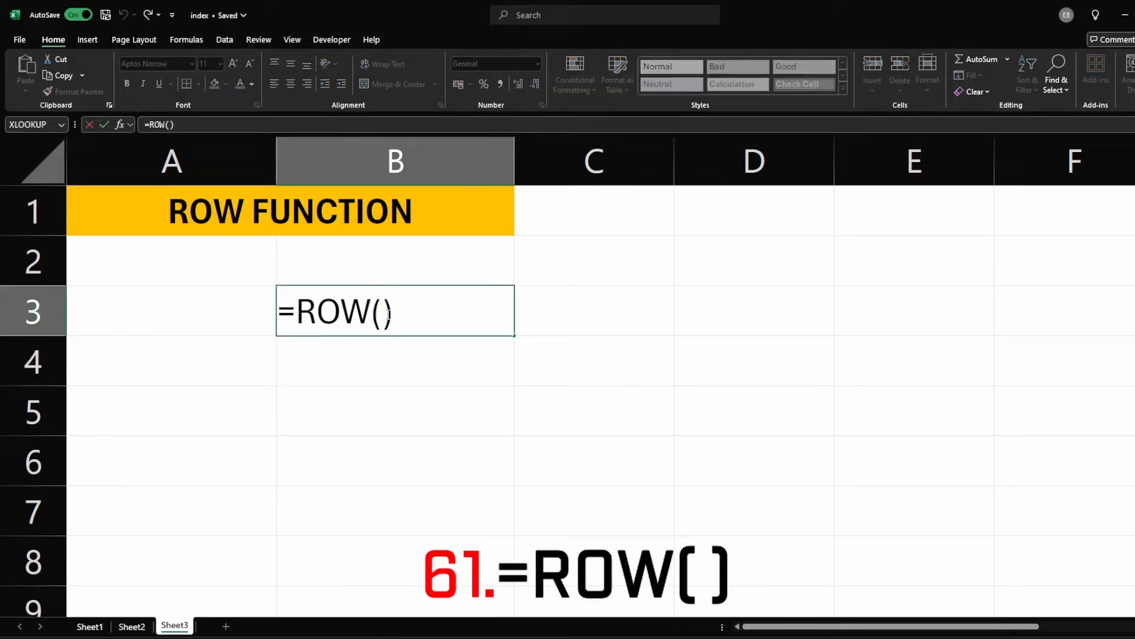
key(Left)
click(365, 358)
drag(365, 358, 392, 583)
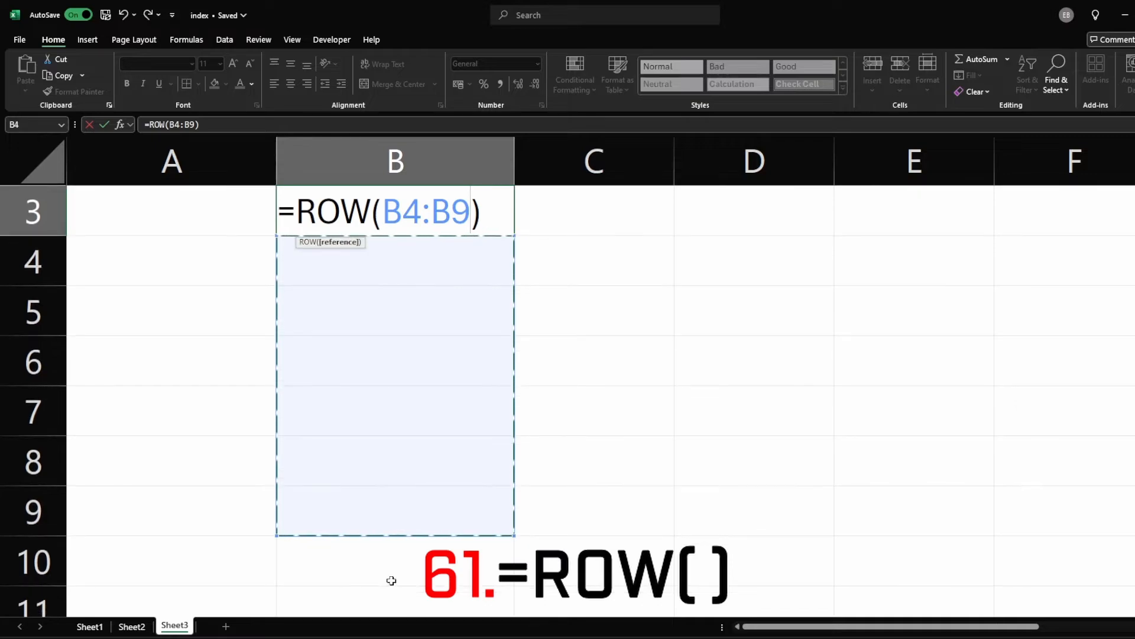
key(Return)
scroll(393, 531, up, 1)
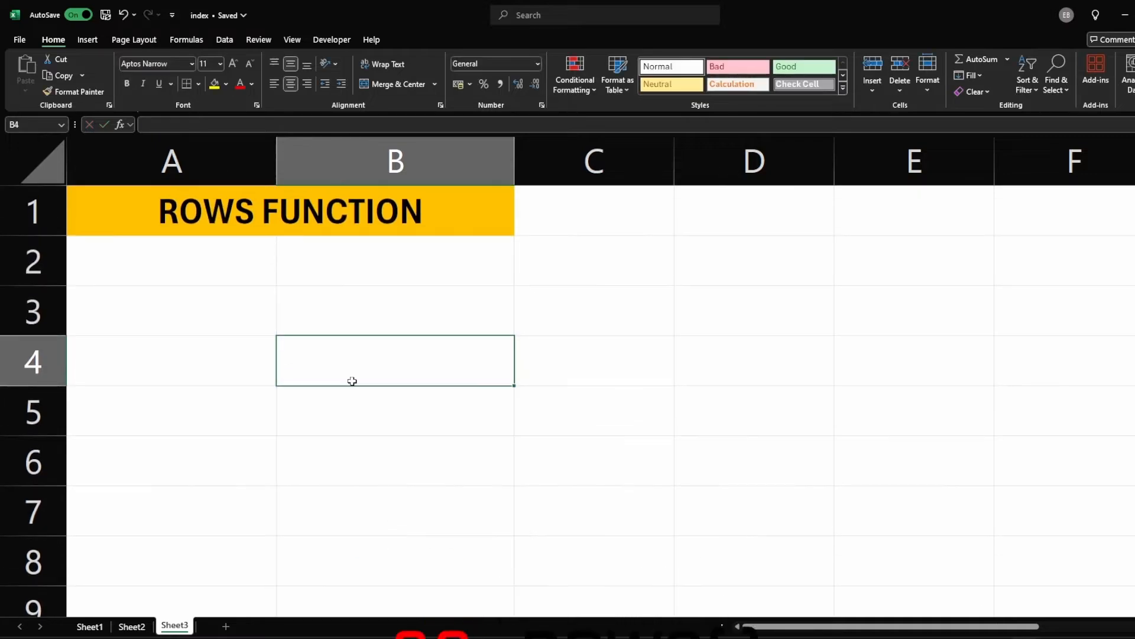
Step: Enter a ROWS formula in cell B4 for the range B5:B7
text(=rows)
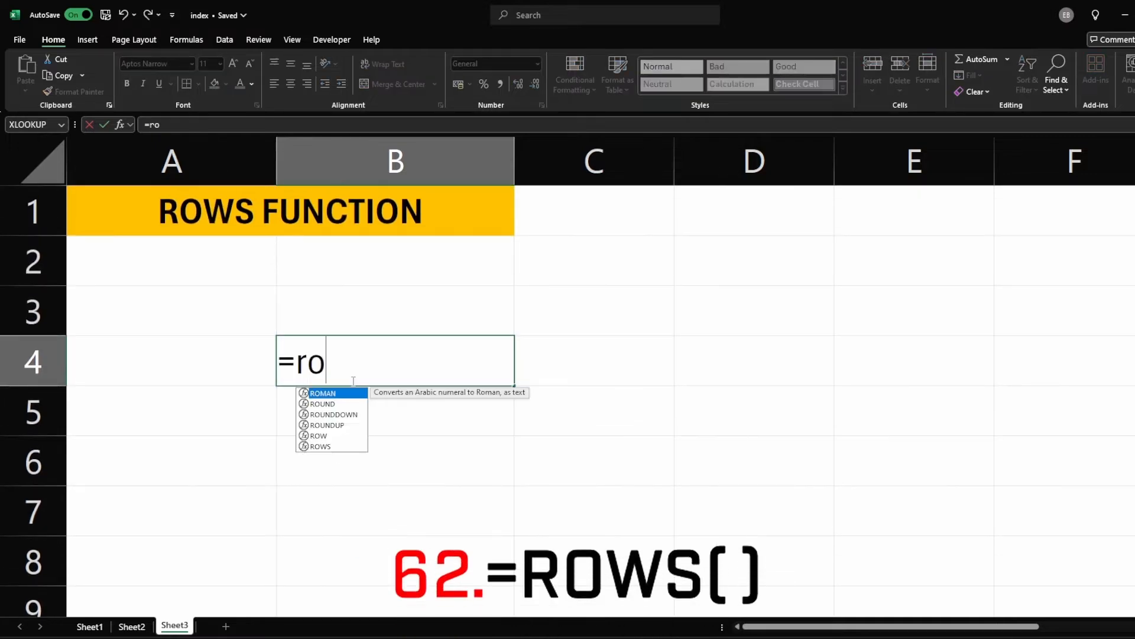
key(Tab)
drag(354, 397, 512, 497)
key(Return)
click(389, 371)
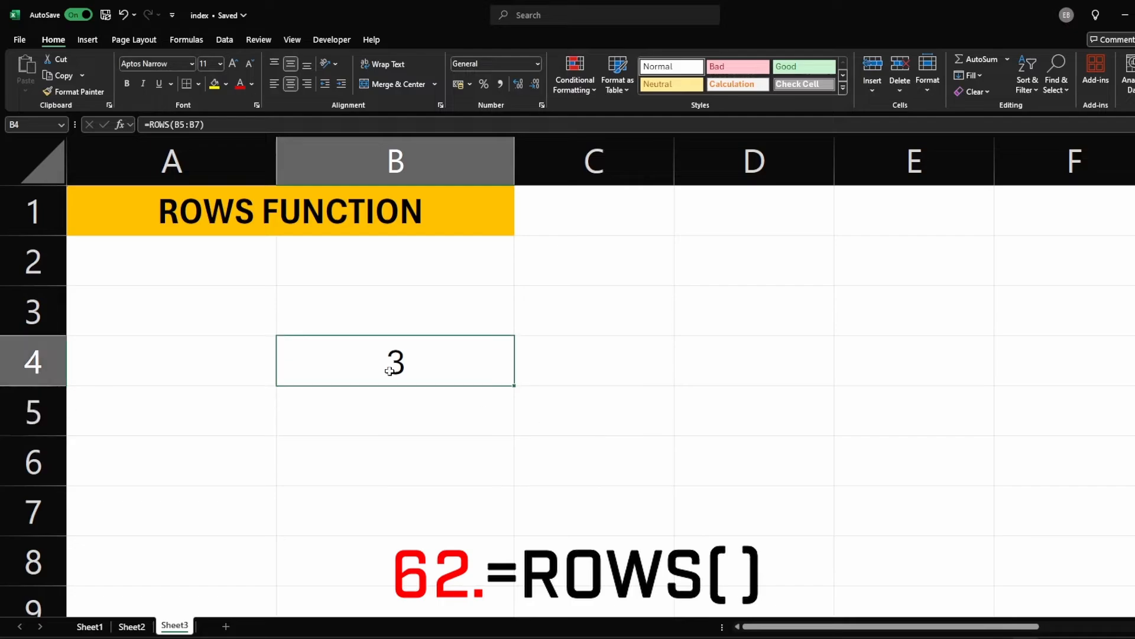
Step: Change the range of the ROWS formula in B4 to B1:B300 and recheck the formula
double_click(427, 372)
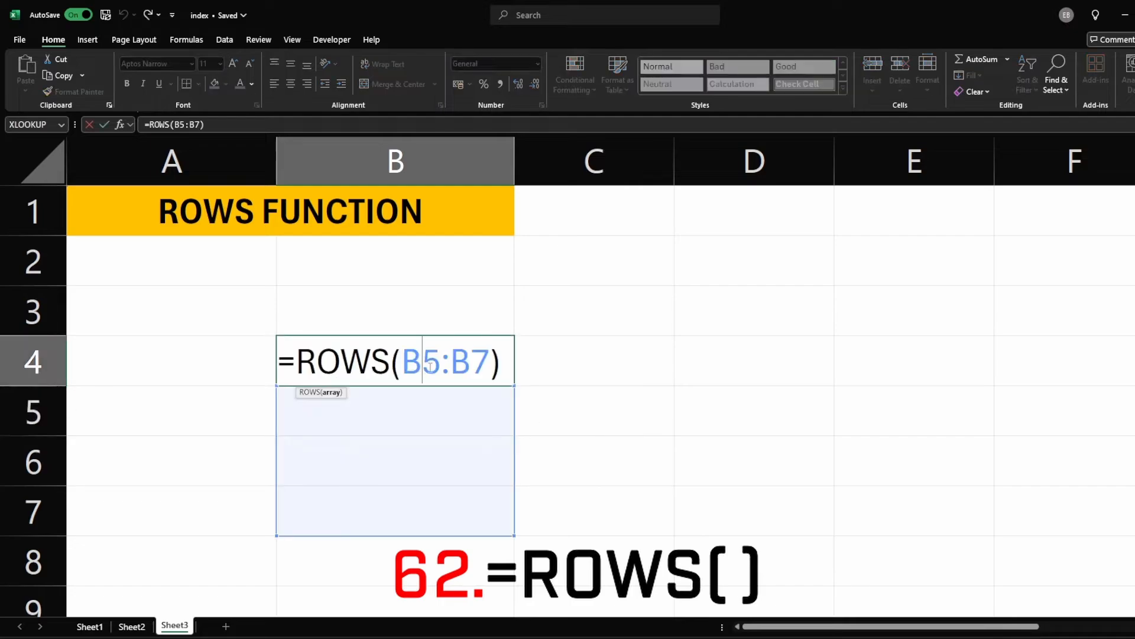
drag(467, 366, 453, 368)
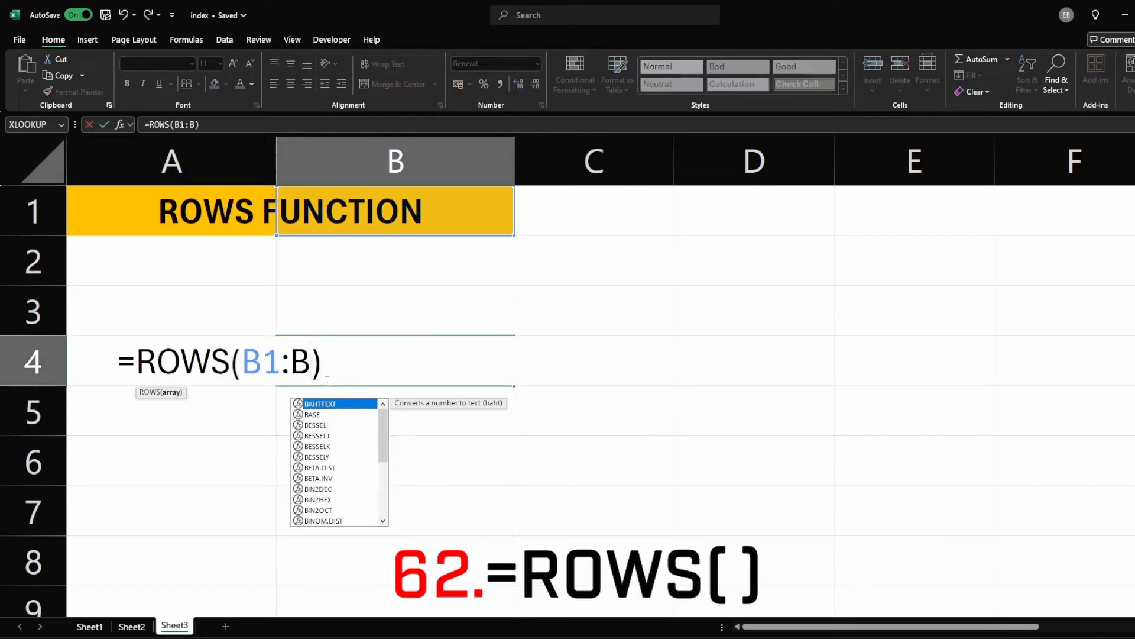
text(300)
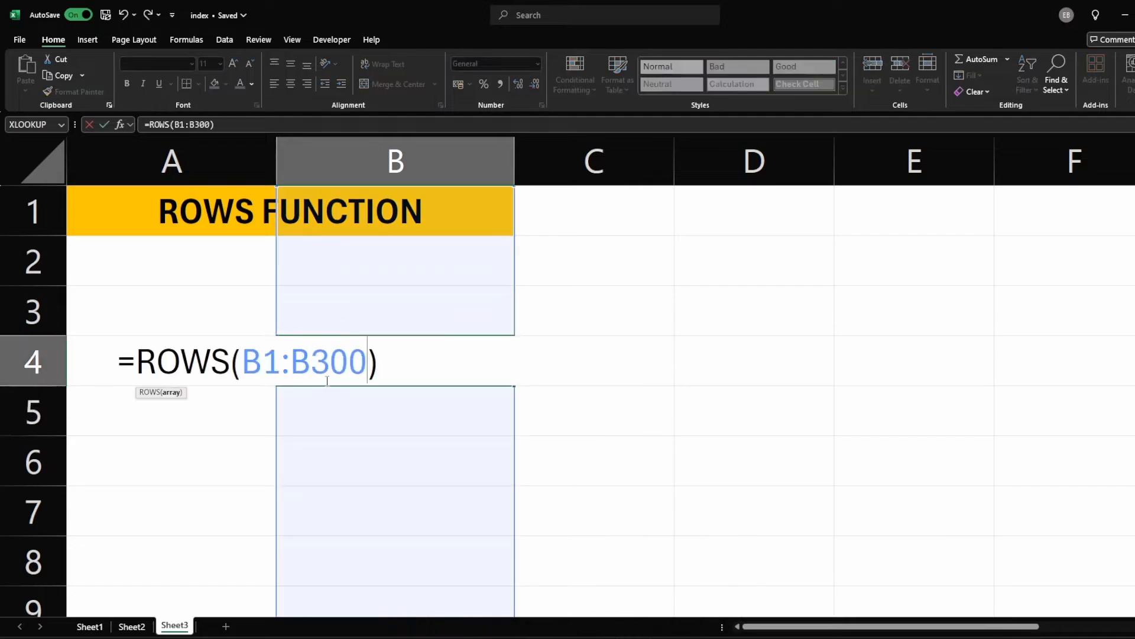
key(Return)
double_click(308, 378)
key(Return)
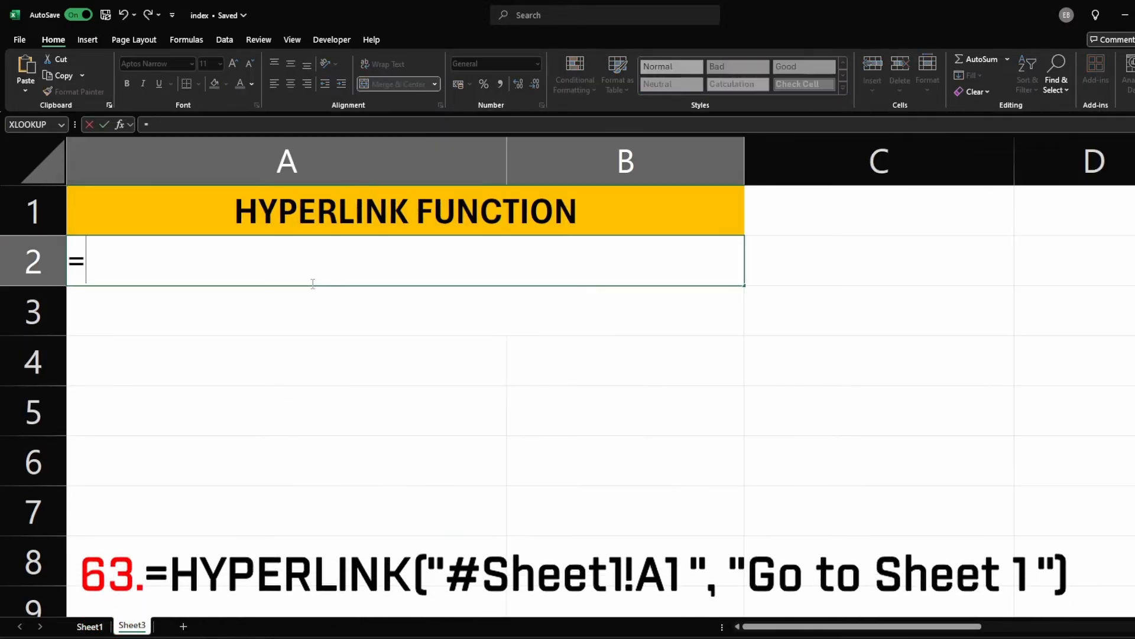
Step: Enter a HYPERLINK formula in A2 pointing to "#Sheet1!A1" with the name " Go to Sheet 1 ", and test the link before returning to Sheet3
text(hyp)
key(Tab)
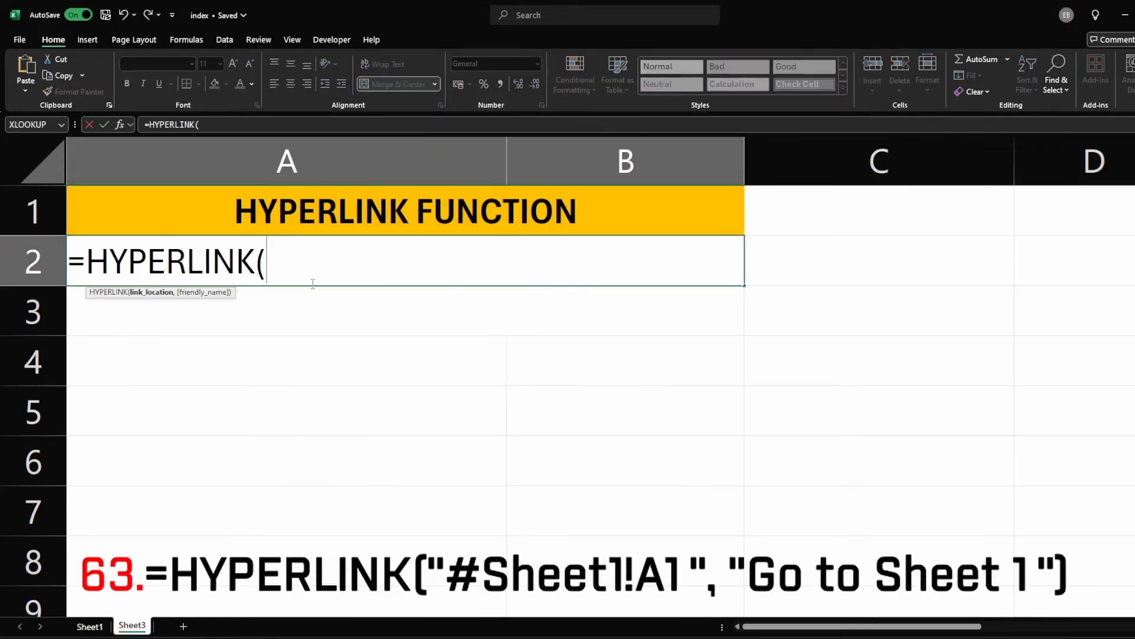
text("#Sheet)
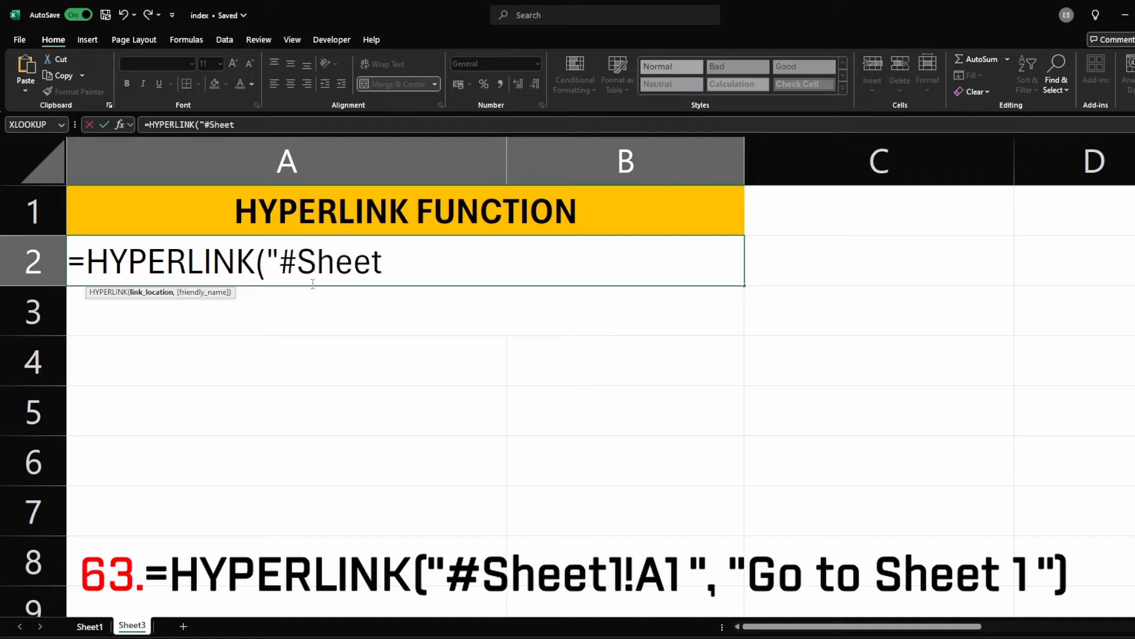
text(1")
text(!)
text(A1")
text(, "Go to Sheet 1")
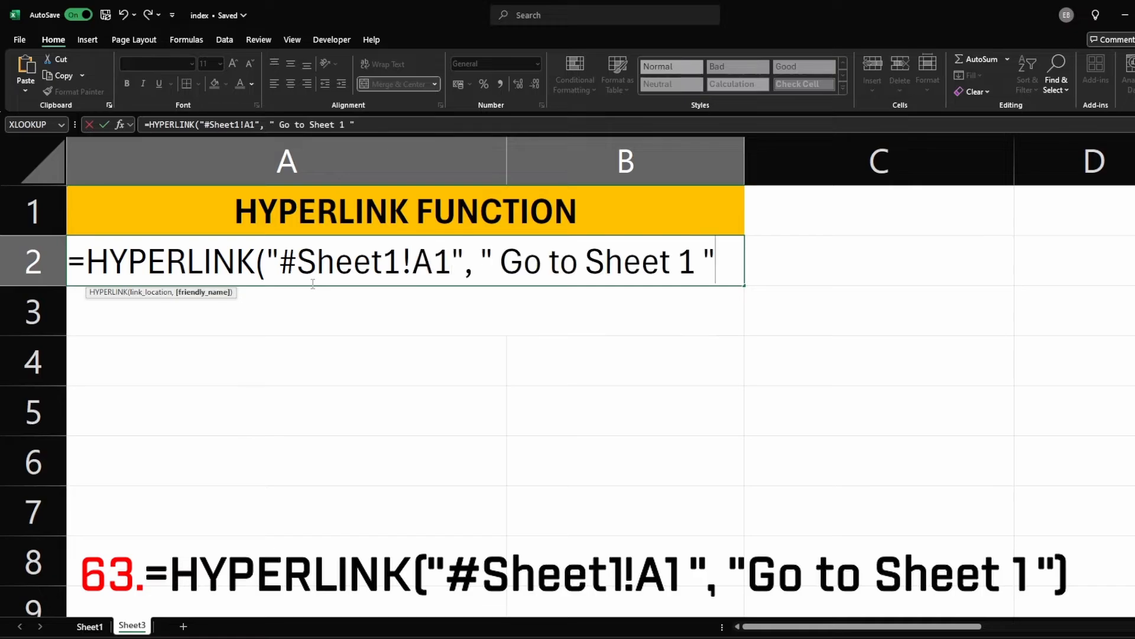
key(Return)
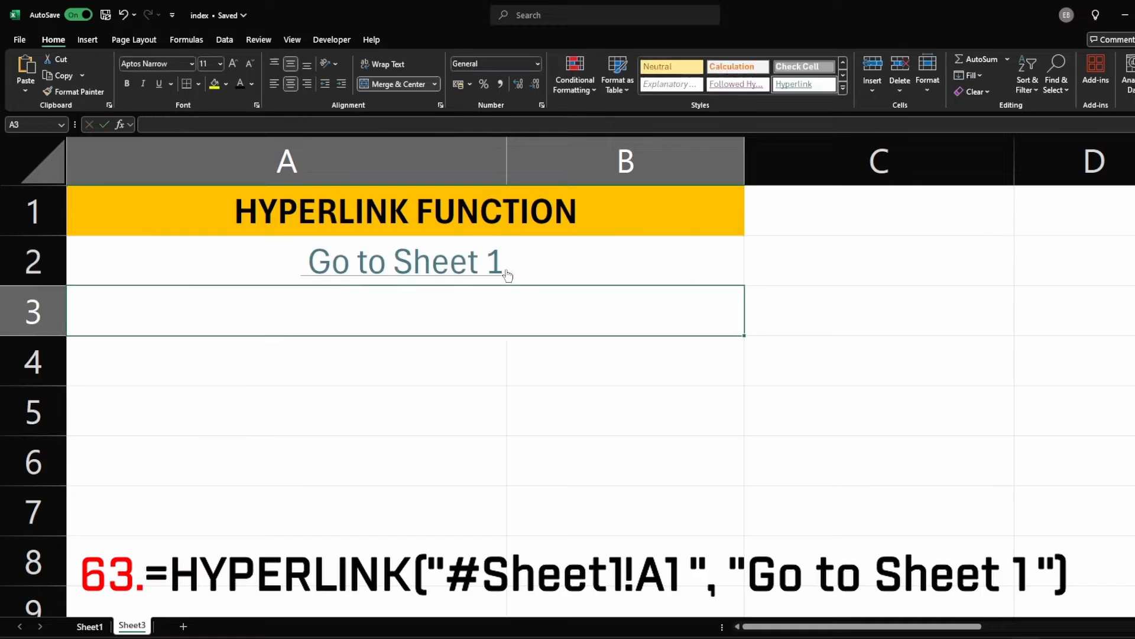
click(416, 273)
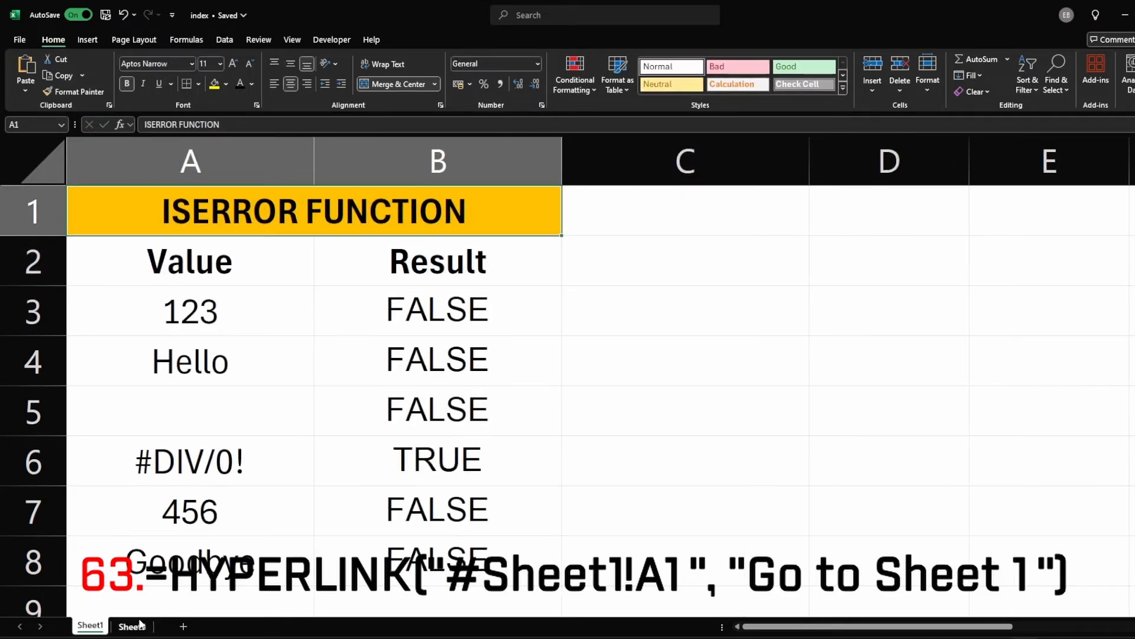
click(132, 626)
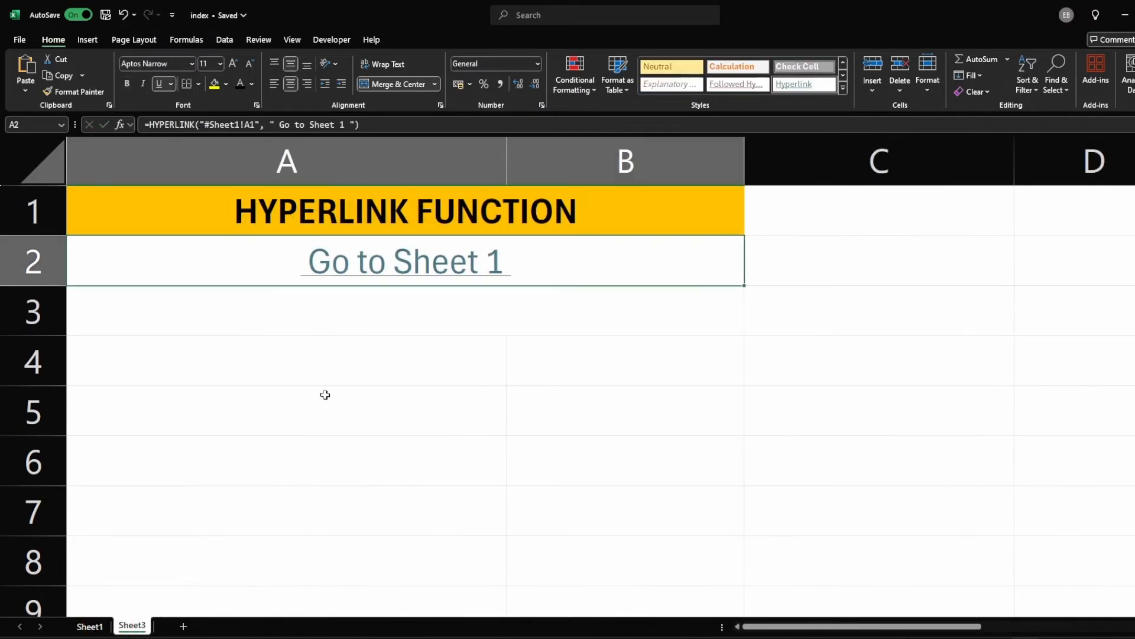
key(Down)
text(=)
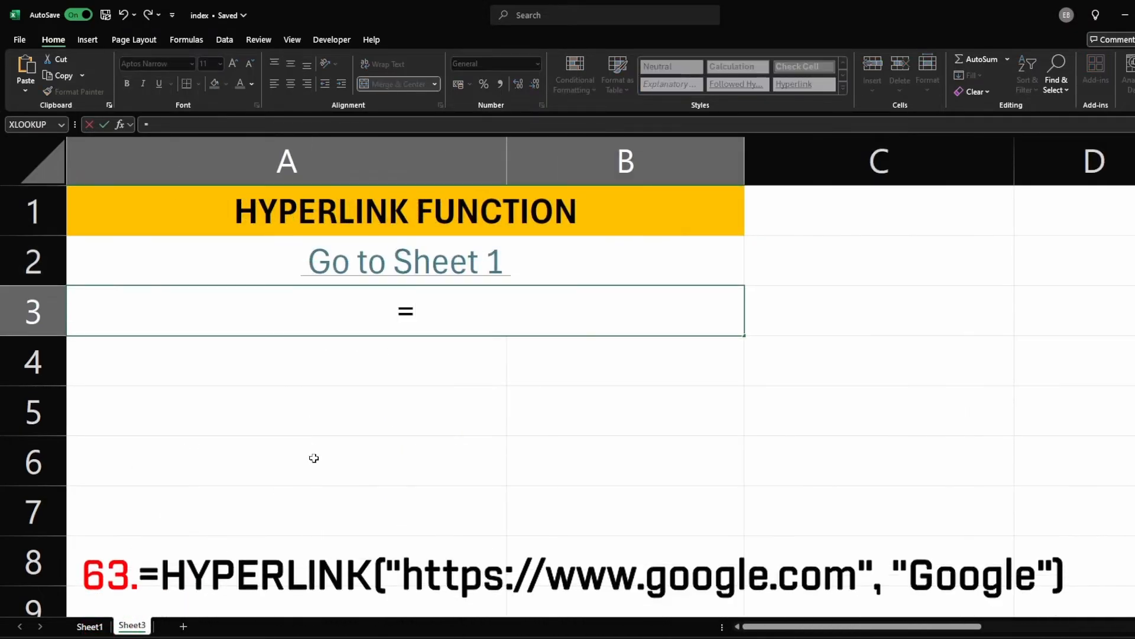
text(hy)
key(Tab)
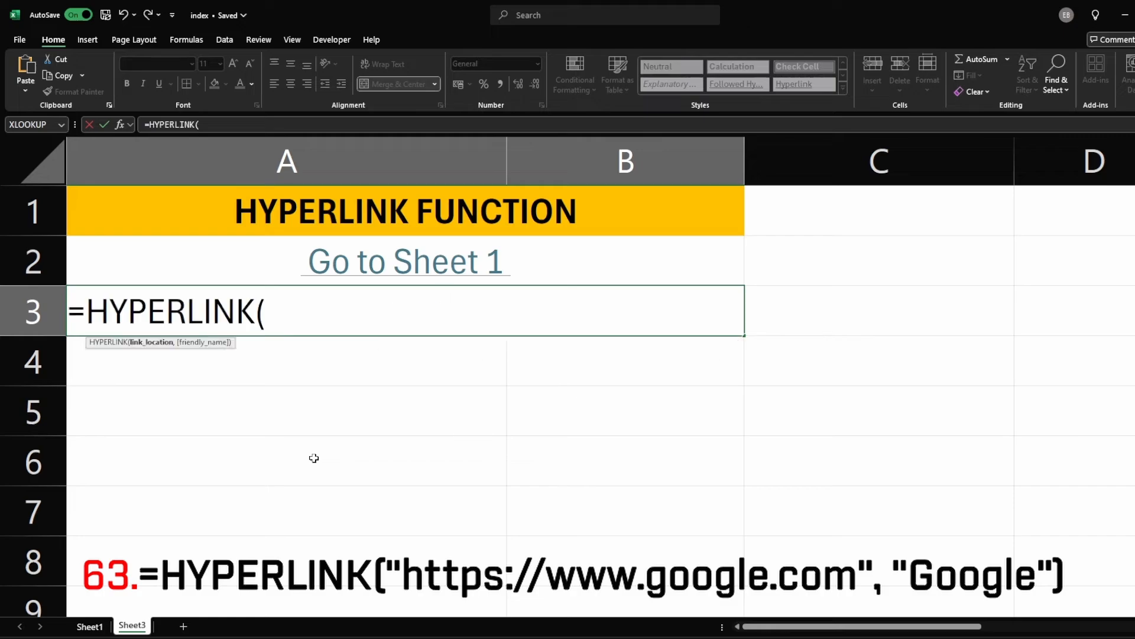
text("https://www.google.com")
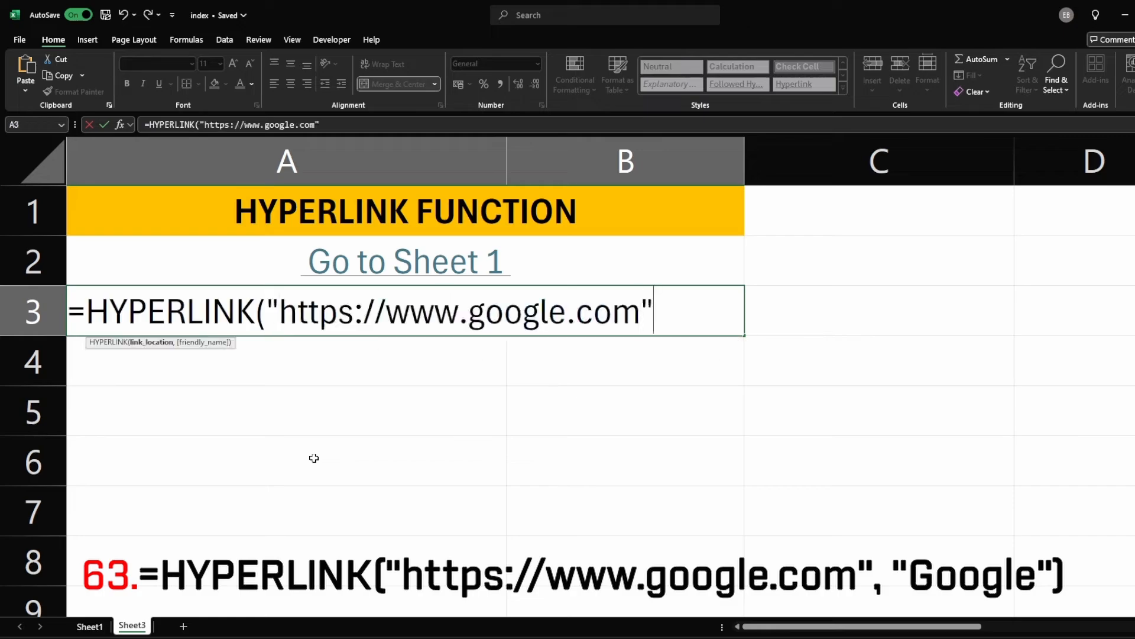
text(,)
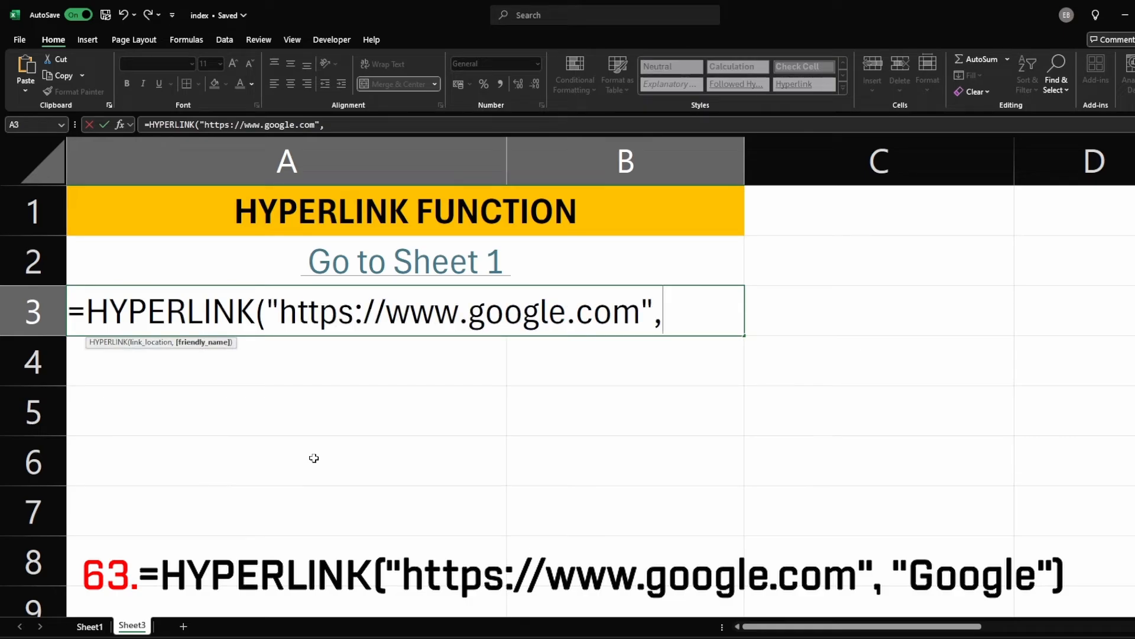
text("Google")
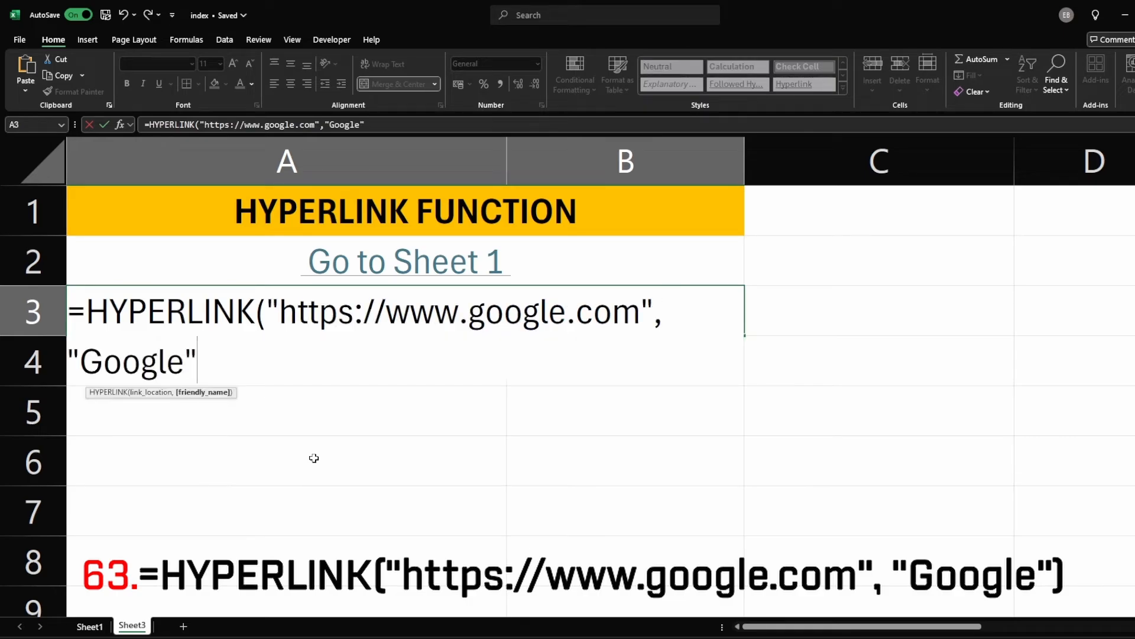
key(Return)
click(404, 324)
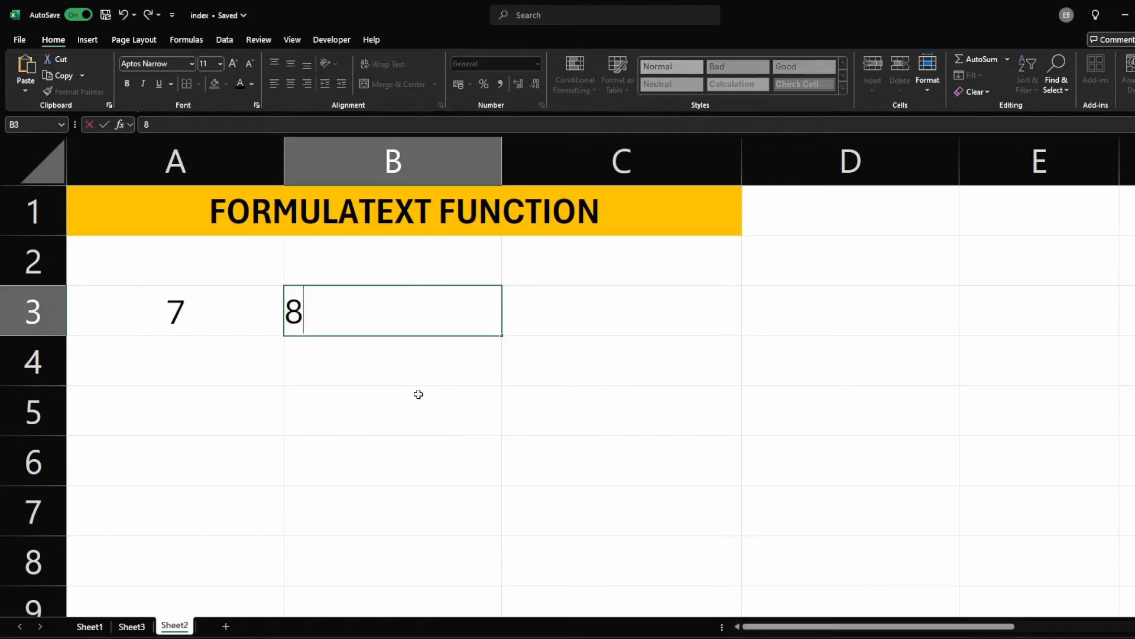
Step: Finish entering 8 in cell B3 and add a SUM formula for A3:B3 in C3
click(408, 390)
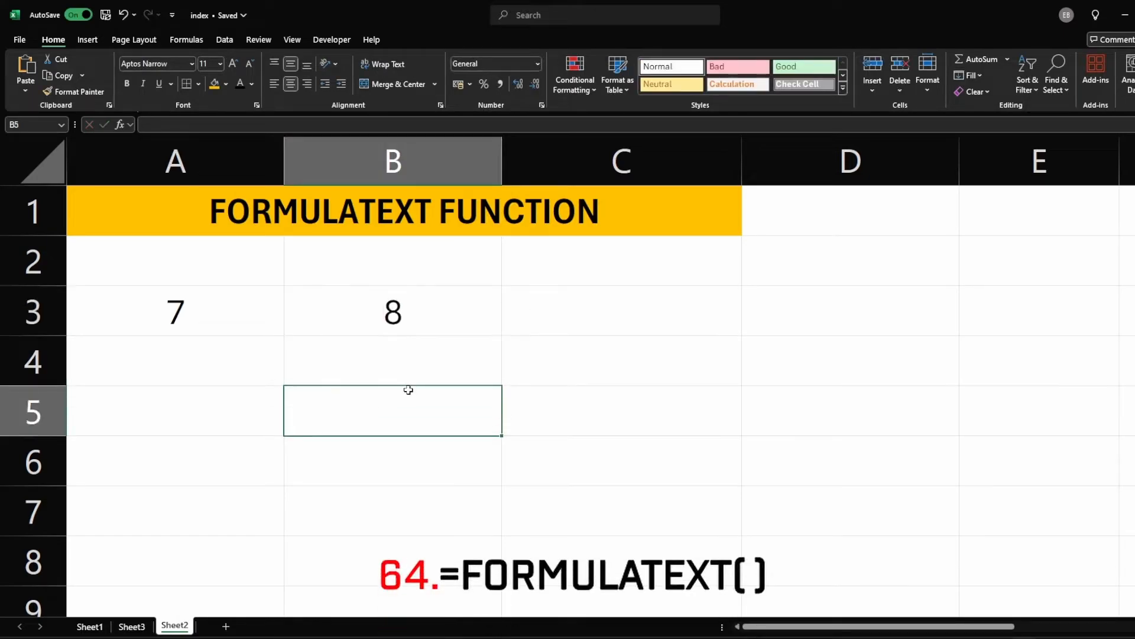
click(529, 321)
text(=sum)
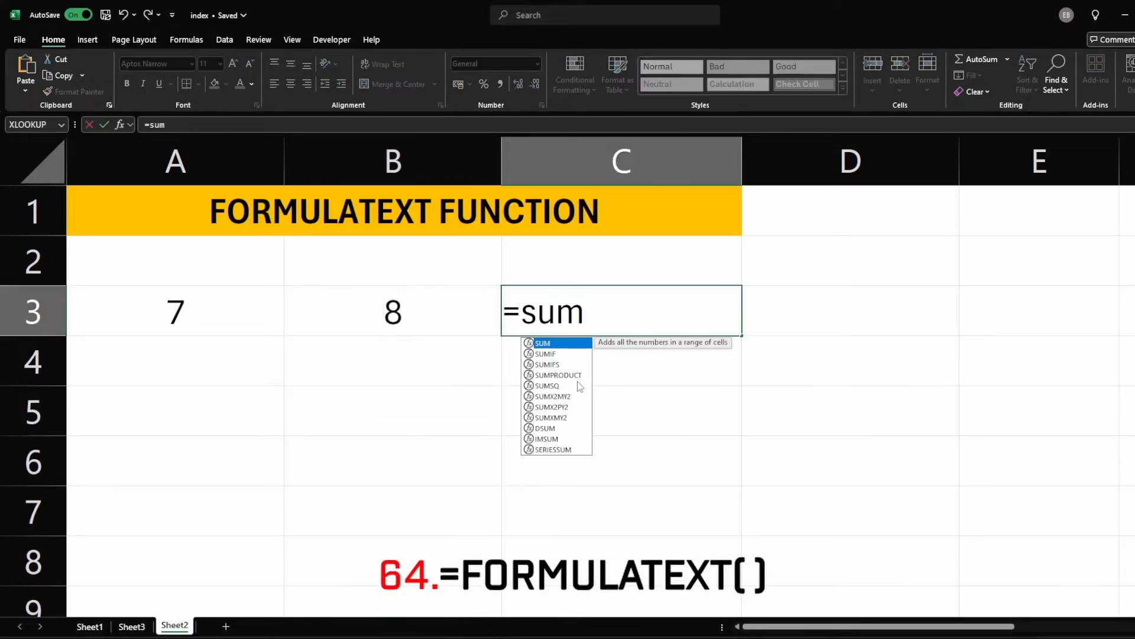
key(Tab)
click(366, 323)
drag(244, 318, 355, 352)
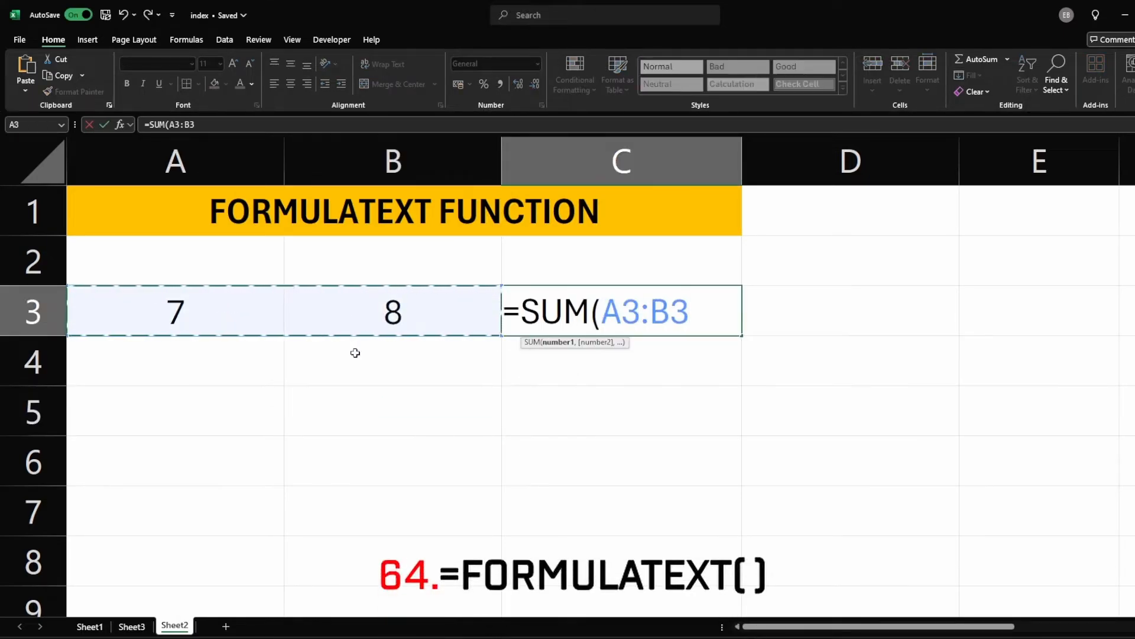
key(Return)
click(612, 313)
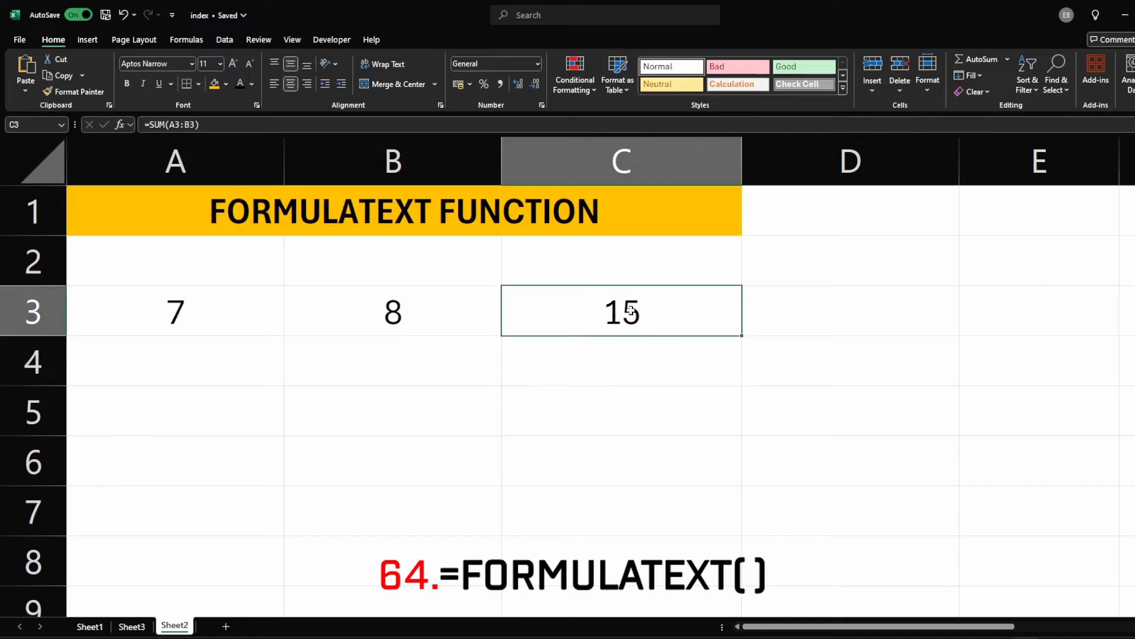
Step: Enter a FORMULATEXT formula in cell C4 that references C3
click(516, 373)
text(=form)
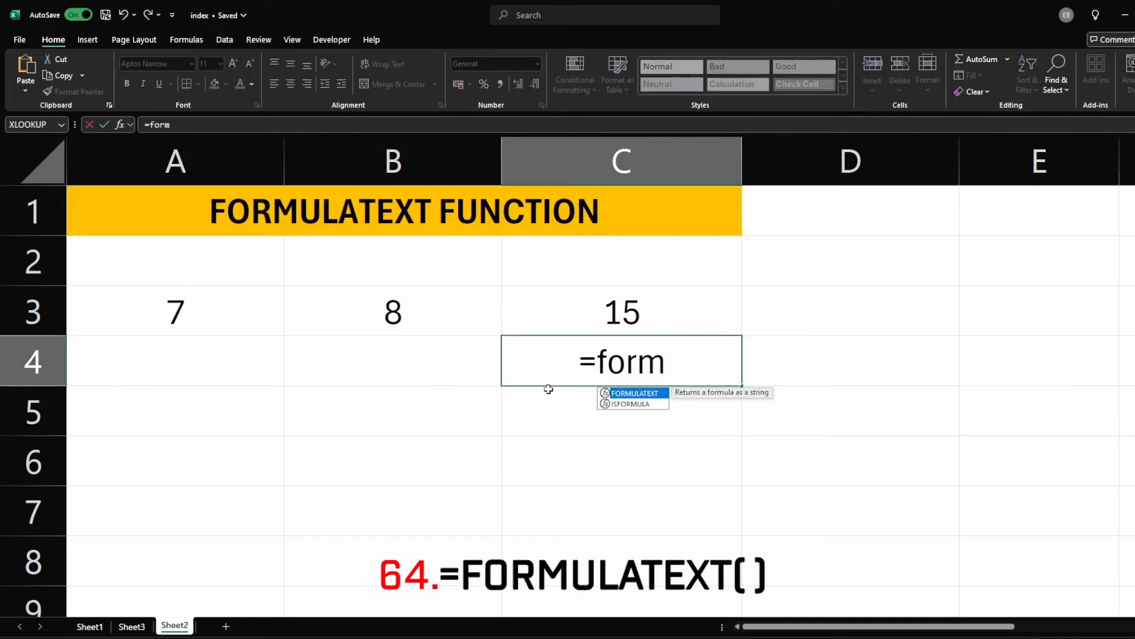
key(Tab)
click(582, 318)
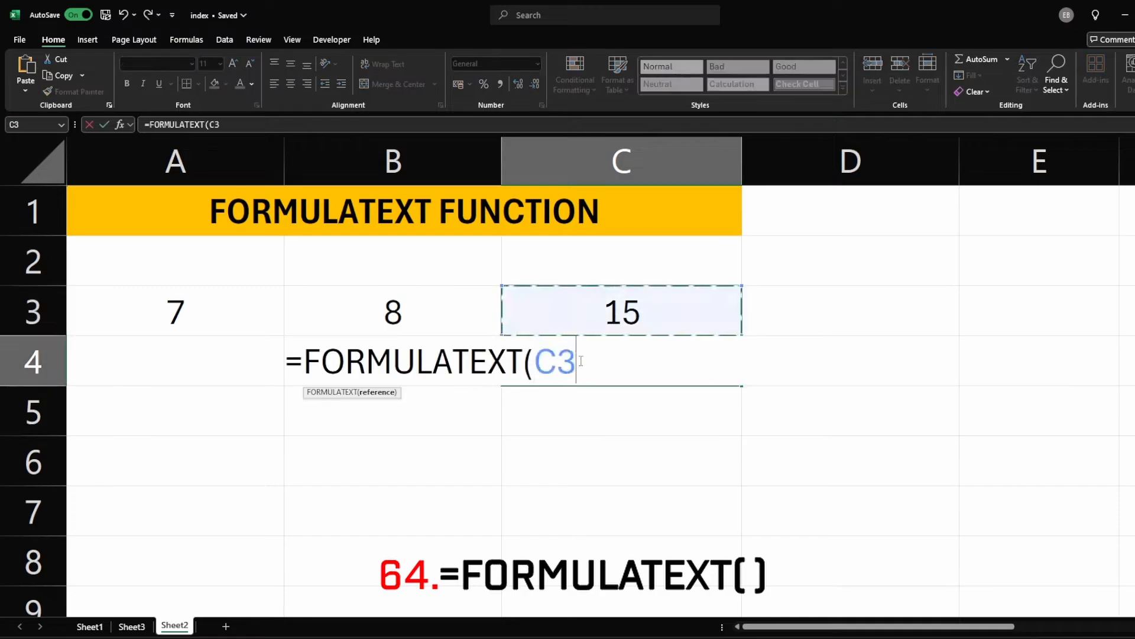
key(Return)
click(601, 372)
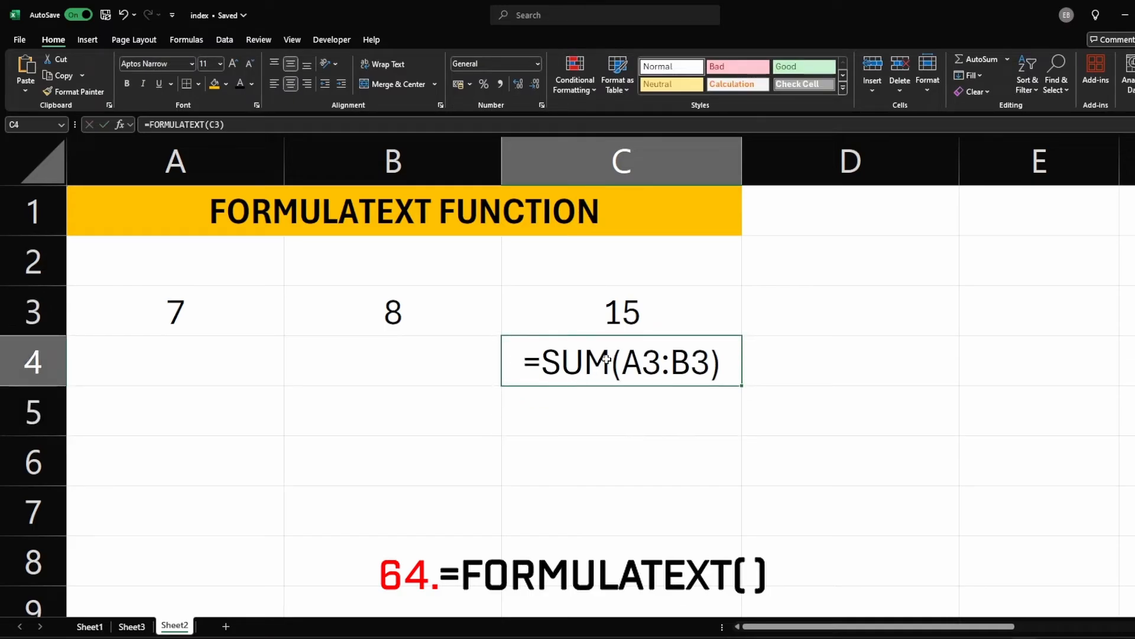
Step: Replace SUM with AVERAGE in the formula in C3, keeping the range A3:B3
click(343, 322)
click(260, 319)
click(346, 317)
click(576, 311)
double_click(581, 310)
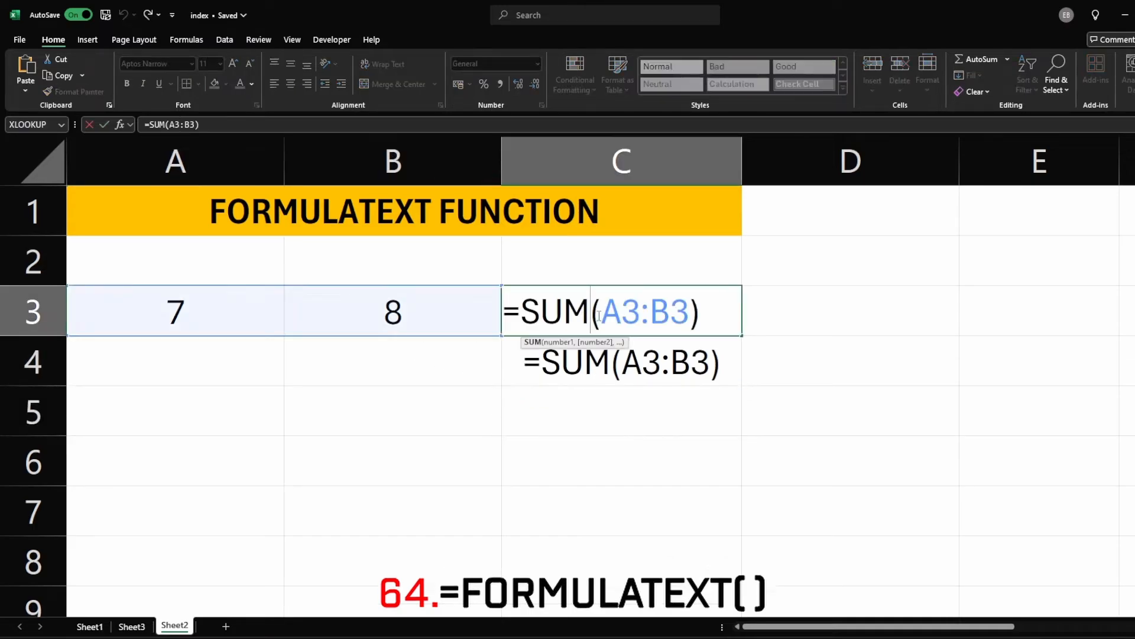
drag(573, 312, 521, 312)
text(ave)
double_click(550, 354)
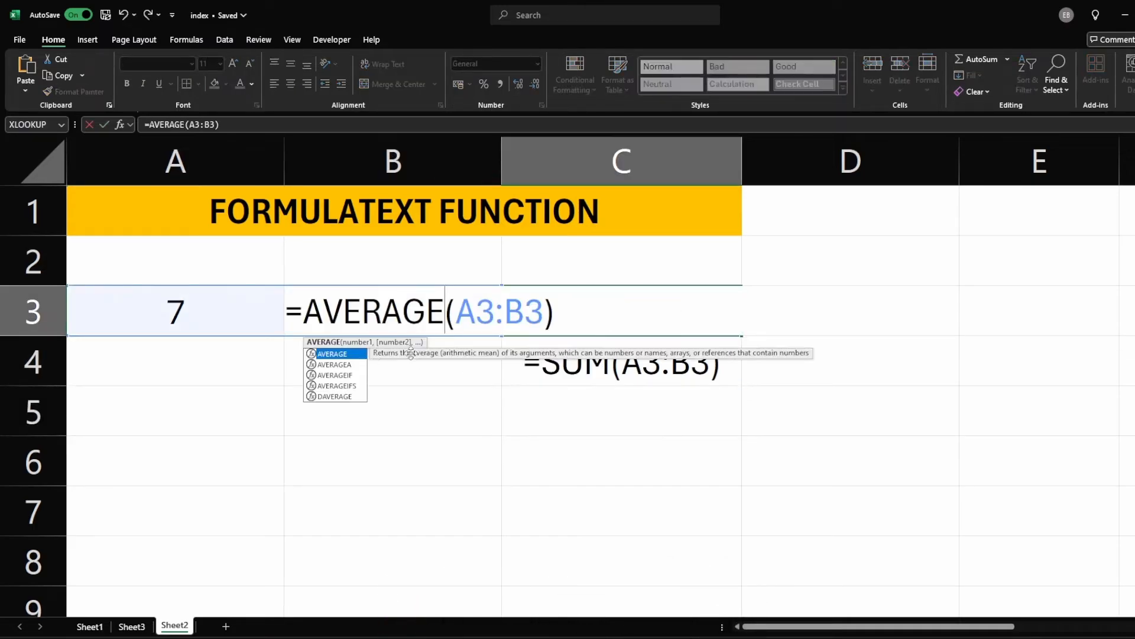
key(Return)
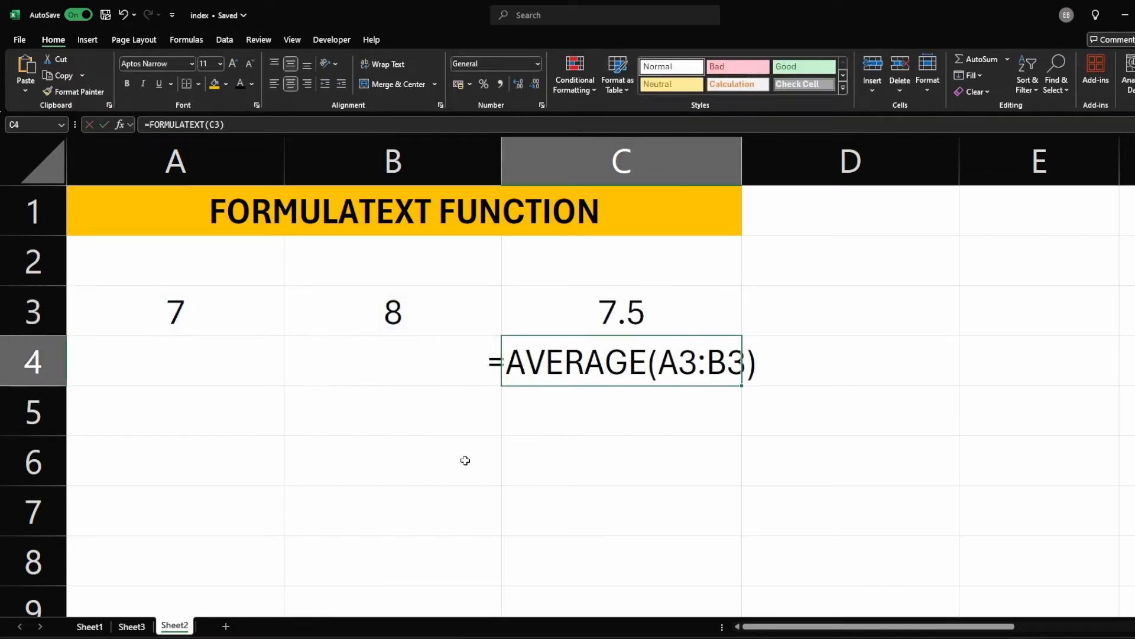
click(596, 473)
click(566, 330)
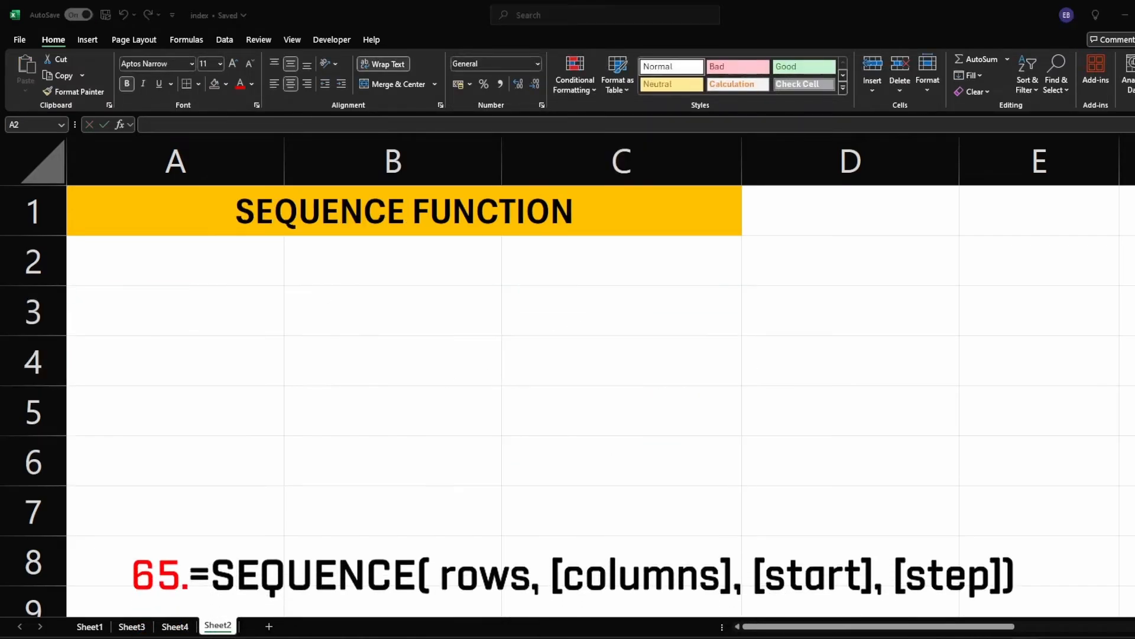
Step: Enter a SEQUENCE formula with 5 rows in cell A2
click(378, 353)
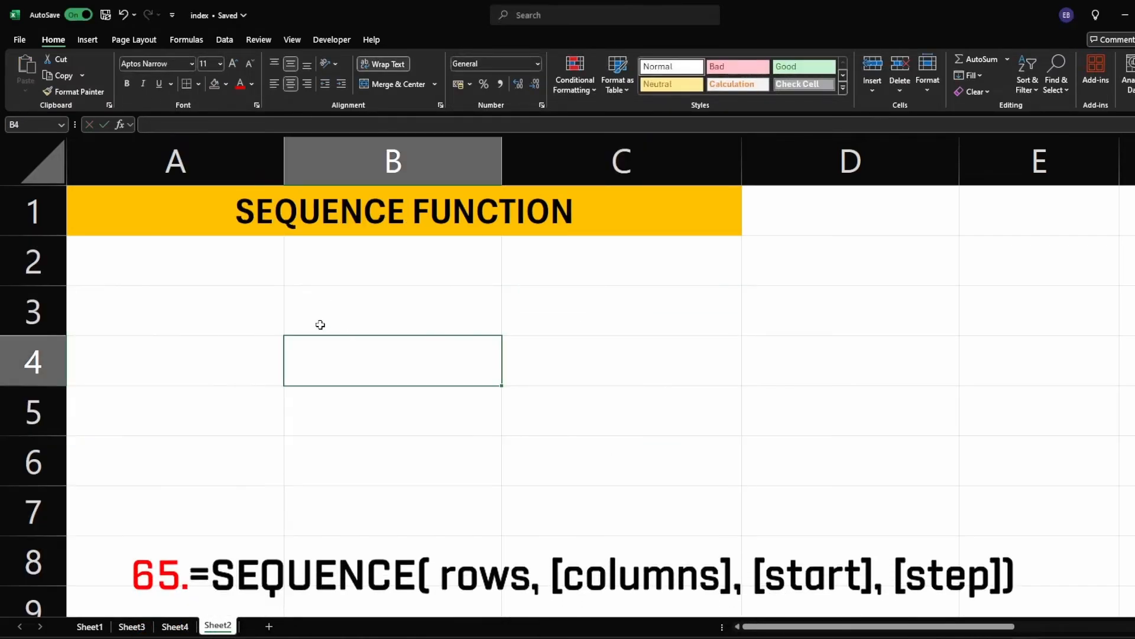
click(249, 305)
click(260, 278)
text(=se)
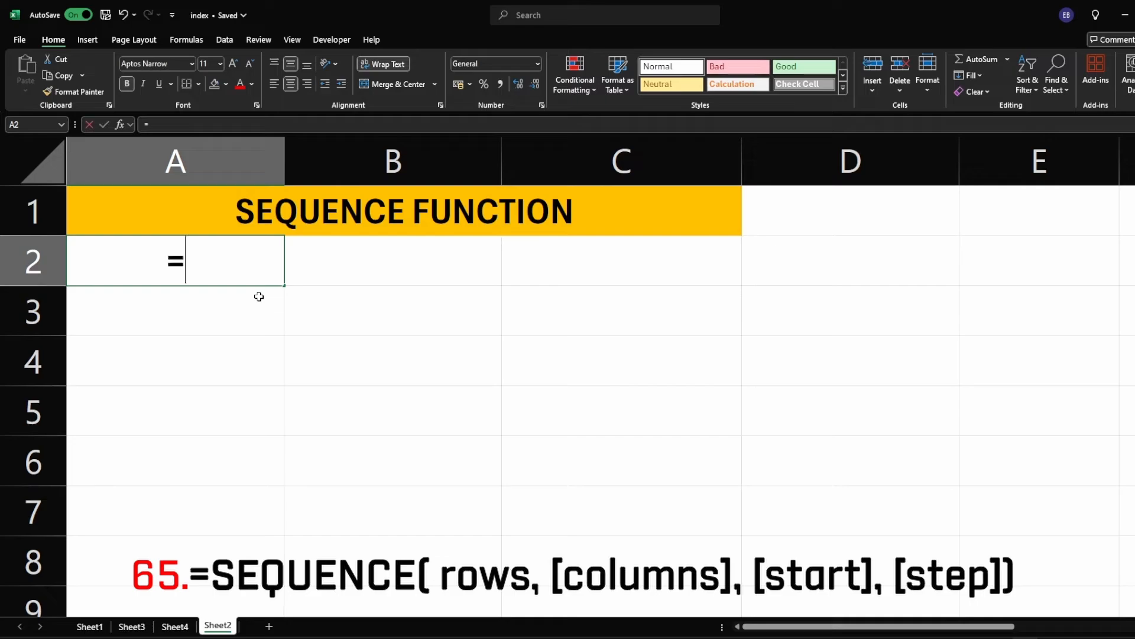
key(Down)
key(Down)
key(Down)
key(Down)
key(Tab)
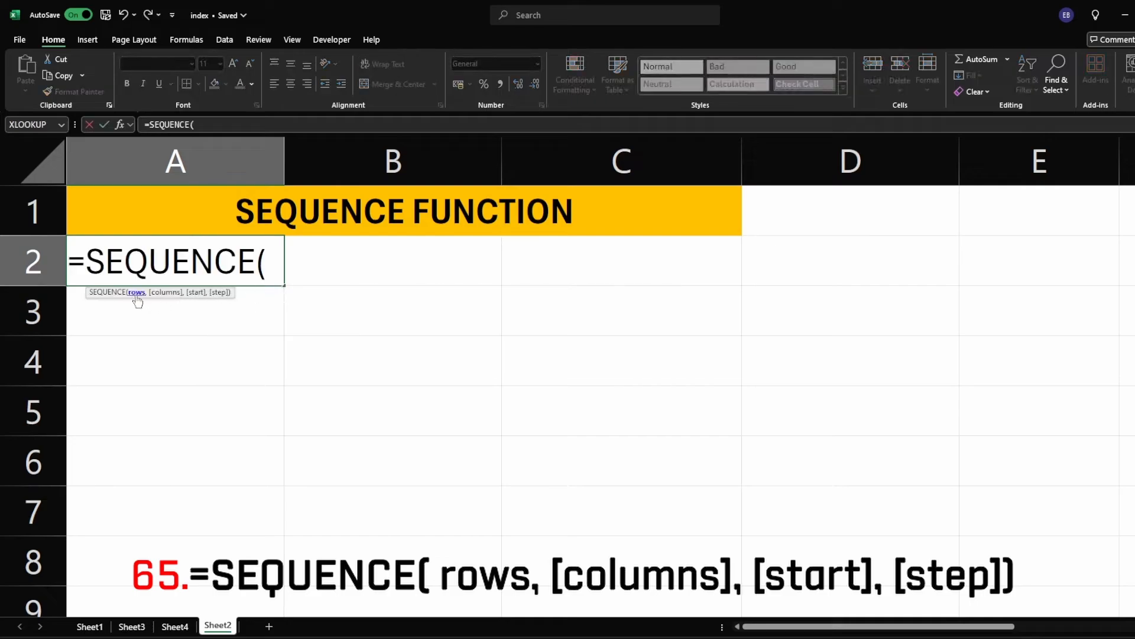
text(5))
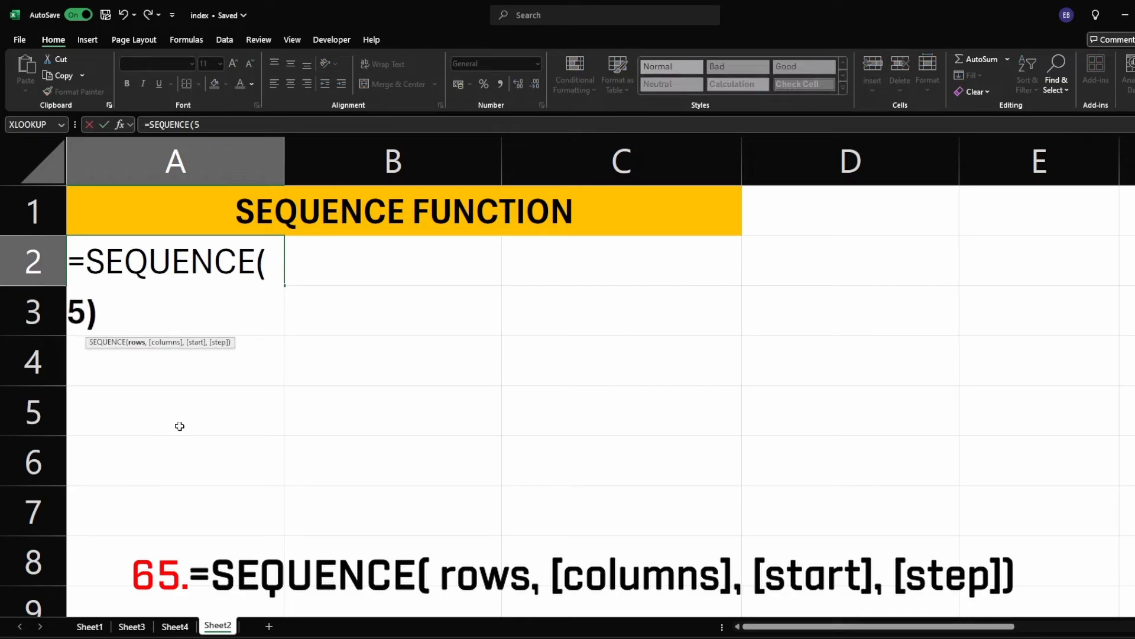
key(Return)
Step: Examine the sequence results cell by cell from A2 down to A6
click(331, 362)
click(200, 265)
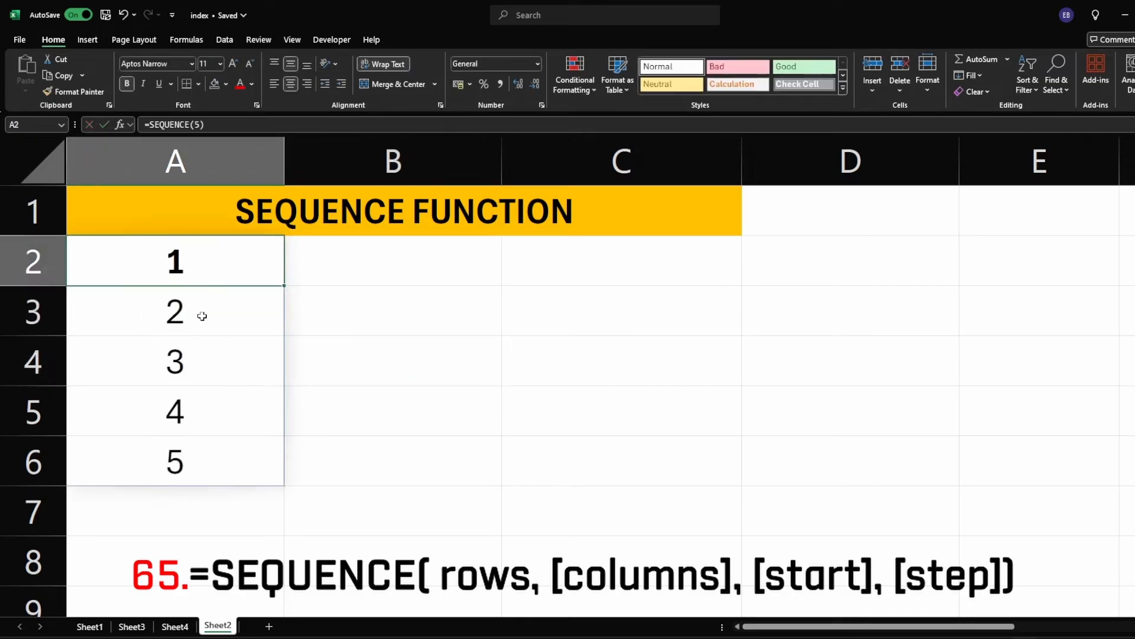
click(203, 318)
click(202, 360)
click(206, 411)
click(204, 449)
click(378, 411)
Step: Add a columns argument of 5 to the SEQUENCE formula in A2 and check the last cell of the resulting grid
double_click(235, 281)
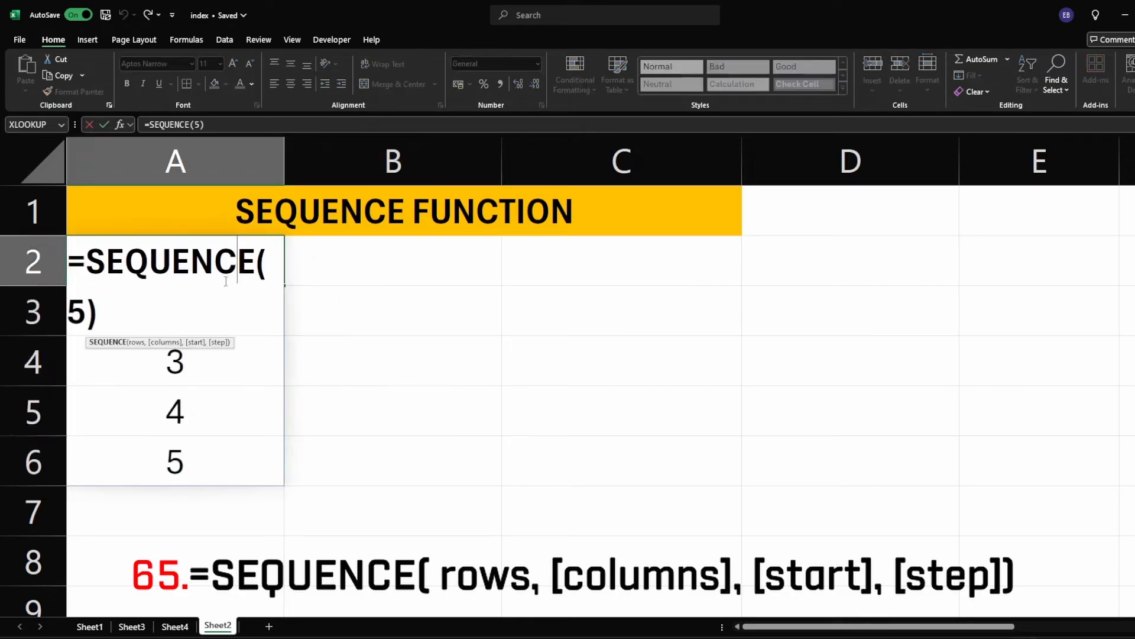
click(89, 313)
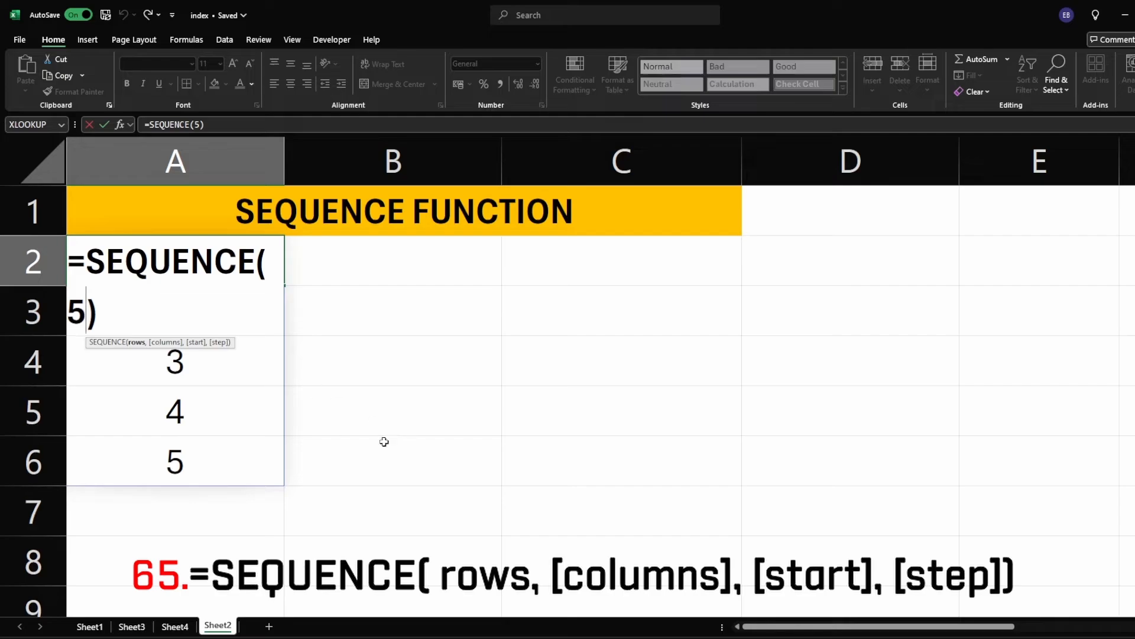
text(,5)
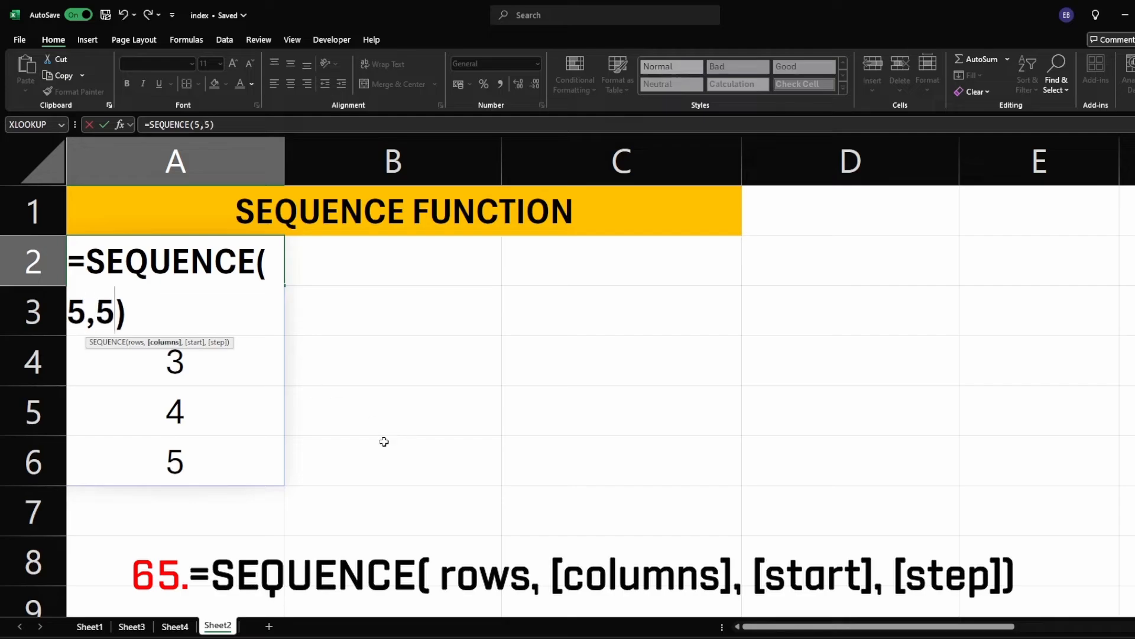
key(Return)
click(464, 514)
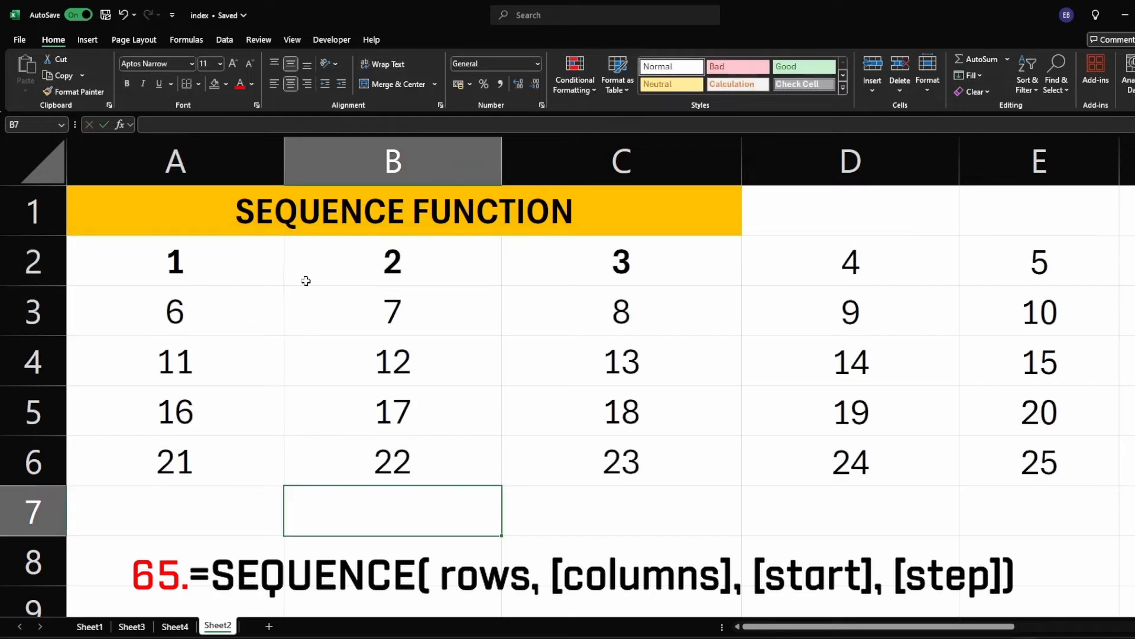
click(1031, 473)
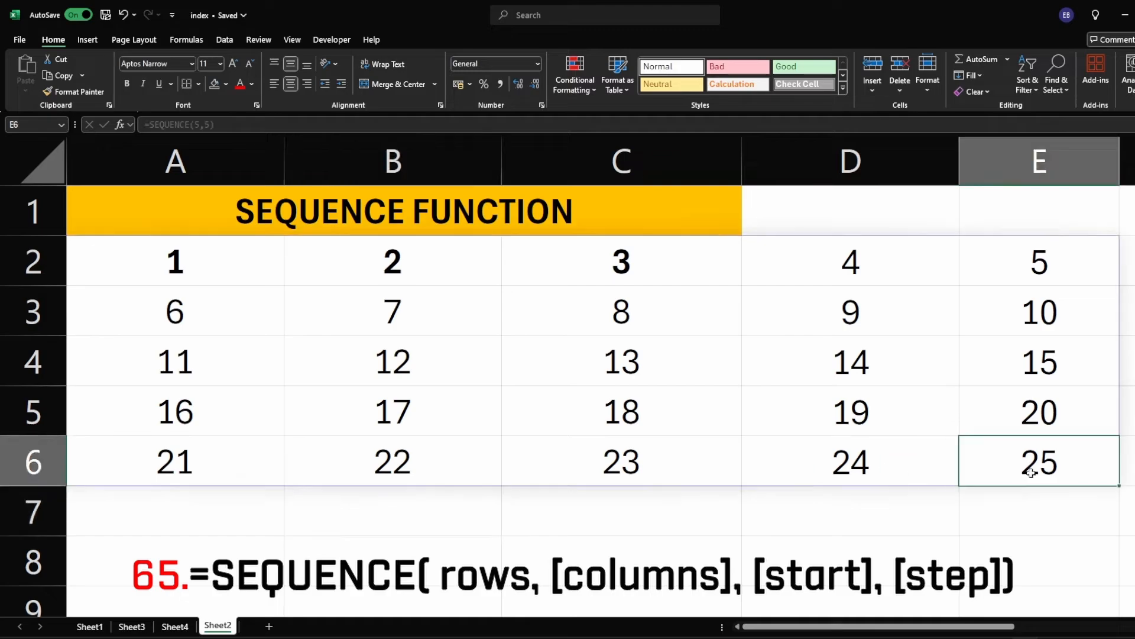
Step: Add a start argument of 2 to the SEQUENCE formula in A2
double_click(219, 278)
text(,)
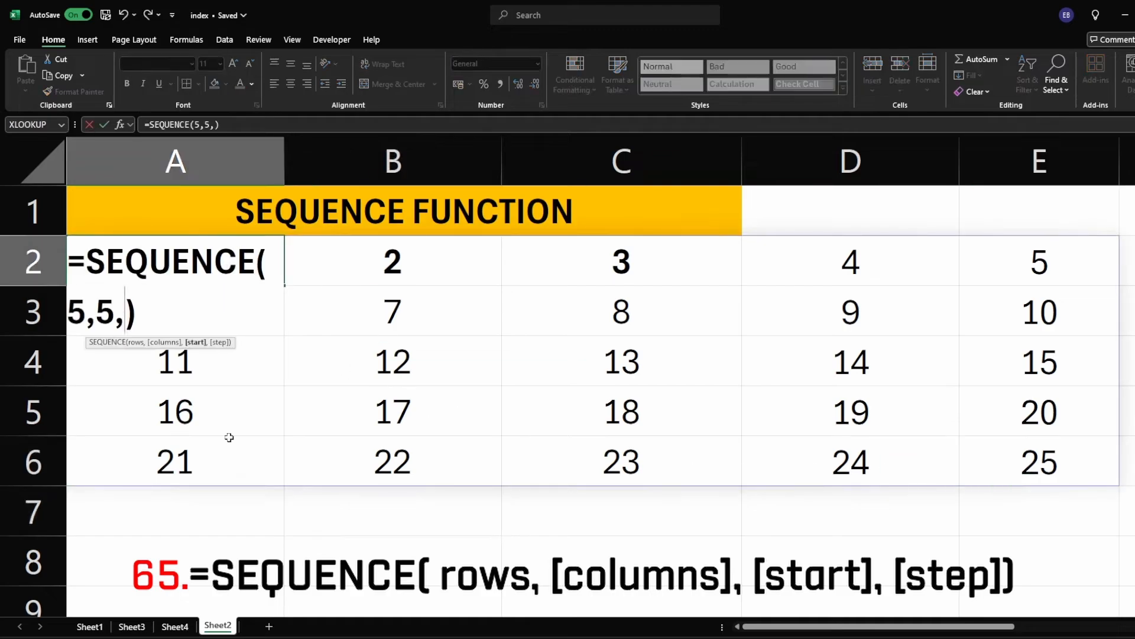
text(2)
key(Return)
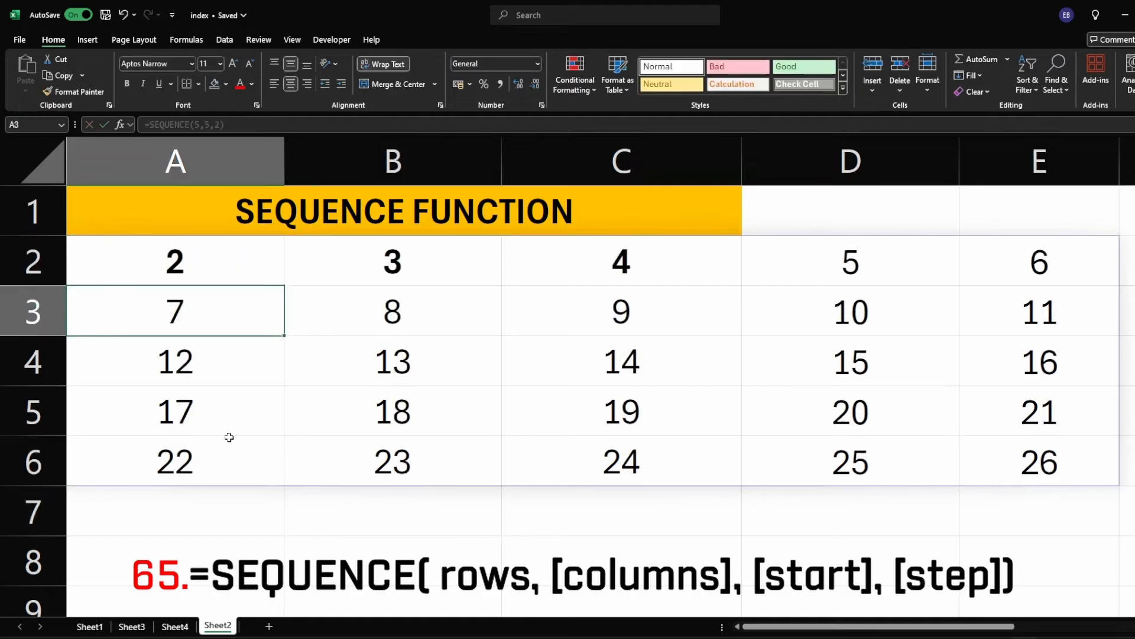
Step: Add a step argument of 5 to the SEQUENCE formula in A2 and check the values along row 2
click(230, 272)
key(F2)
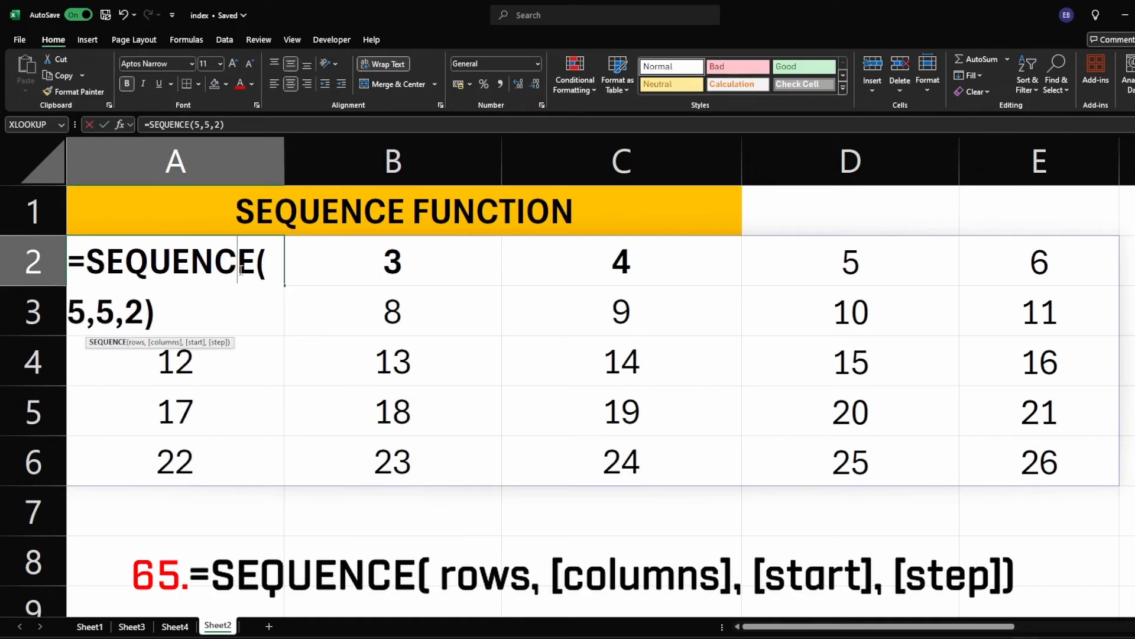
click(140, 314)
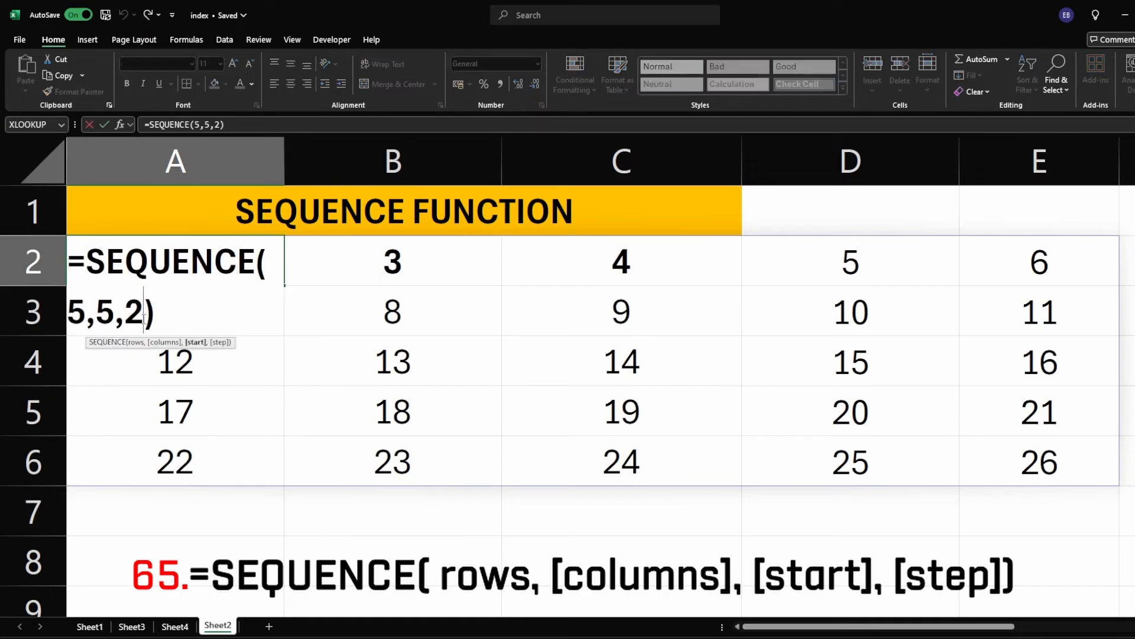
text(,)
key(Left)
key(Left)
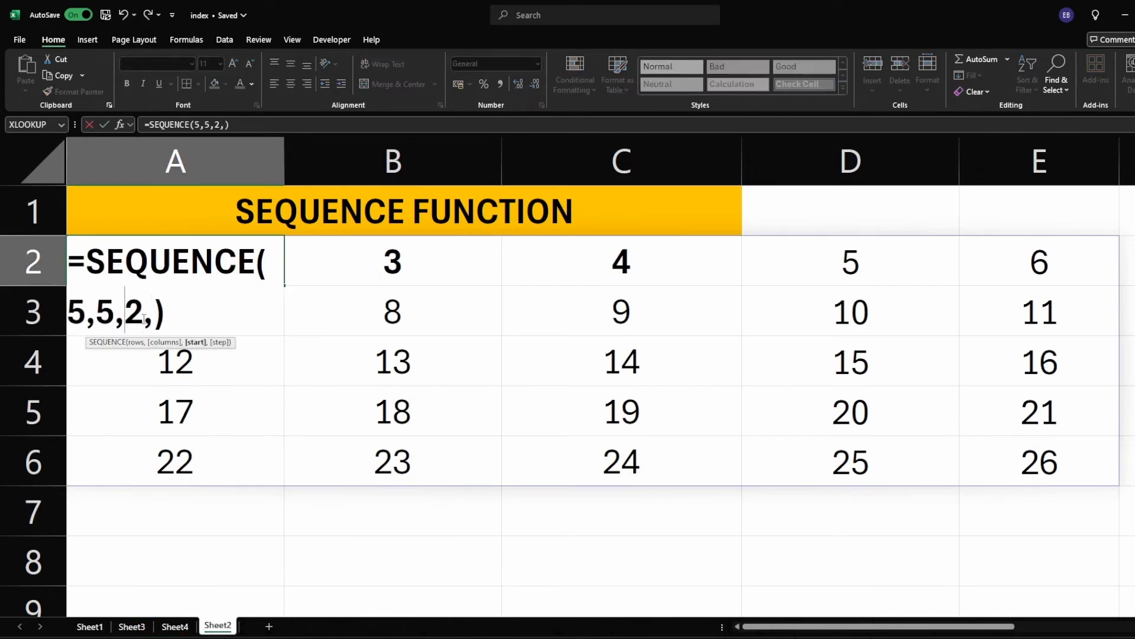
key(Right)
text(5)
key(Return)
click(216, 278)
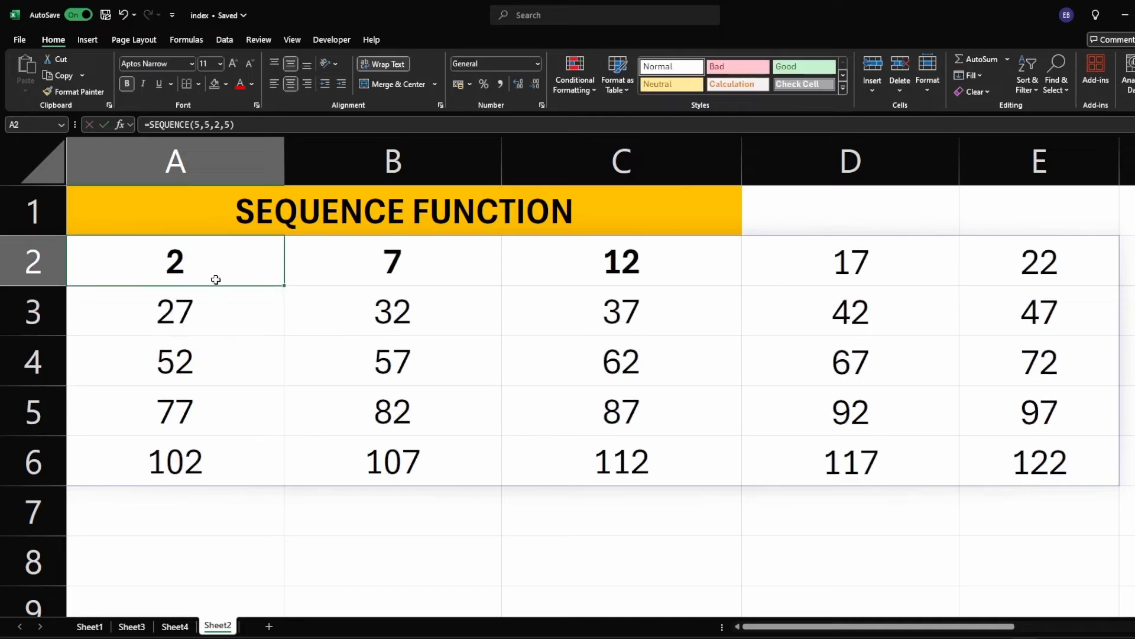
click(449, 266)
click(620, 253)
click(818, 256)
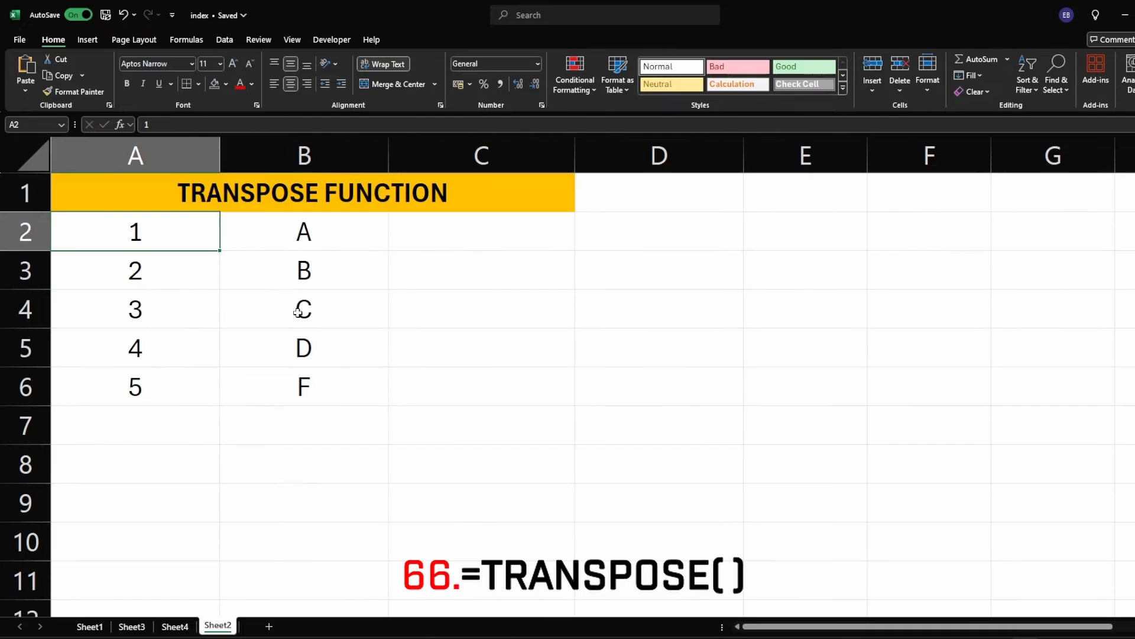
Step: Enter a TRANSPOSE formula for A2:B6 in cell C7 and check the transposed rows
drag(136, 231, 304, 387)
drag(431, 434, 1006, 464)
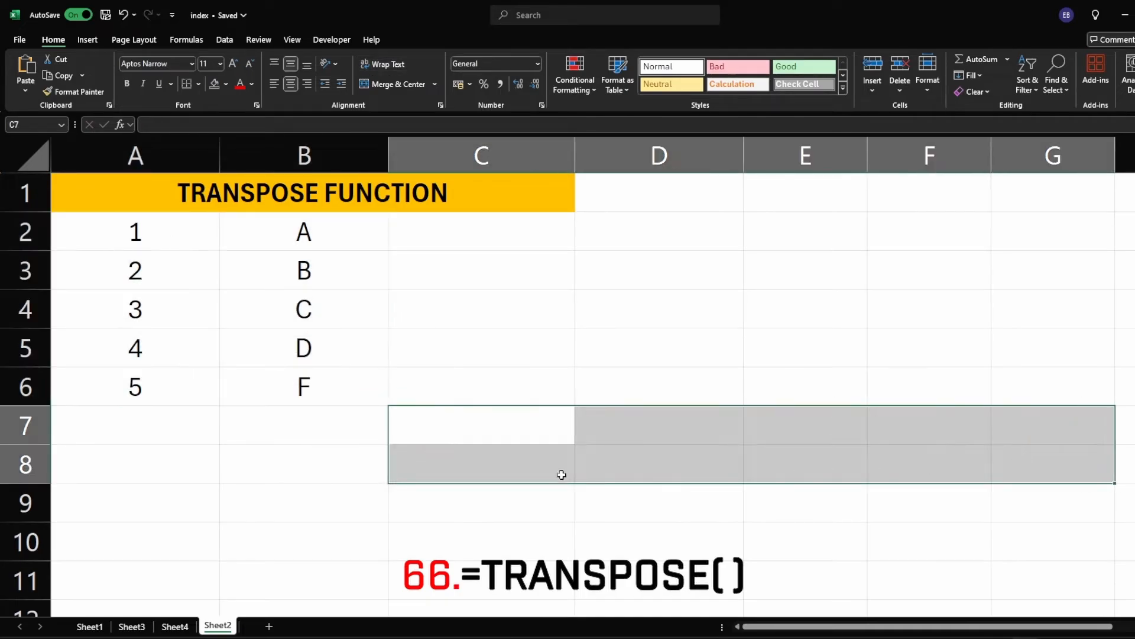
click(458, 418)
text(=tran)
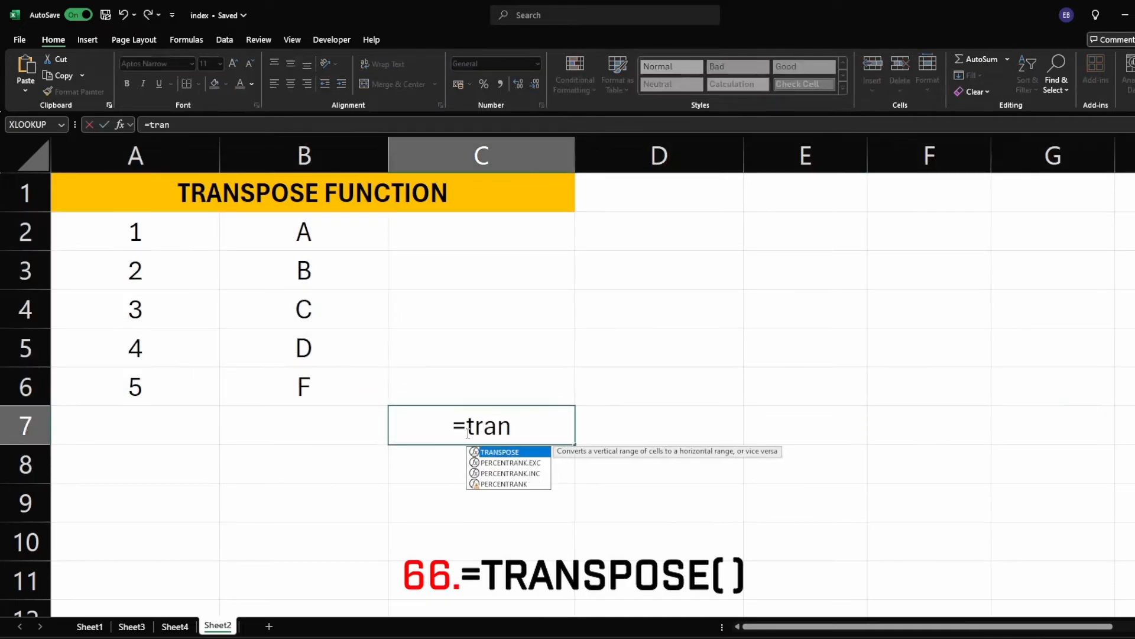
key(Tab)
drag(172, 245, 306, 373)
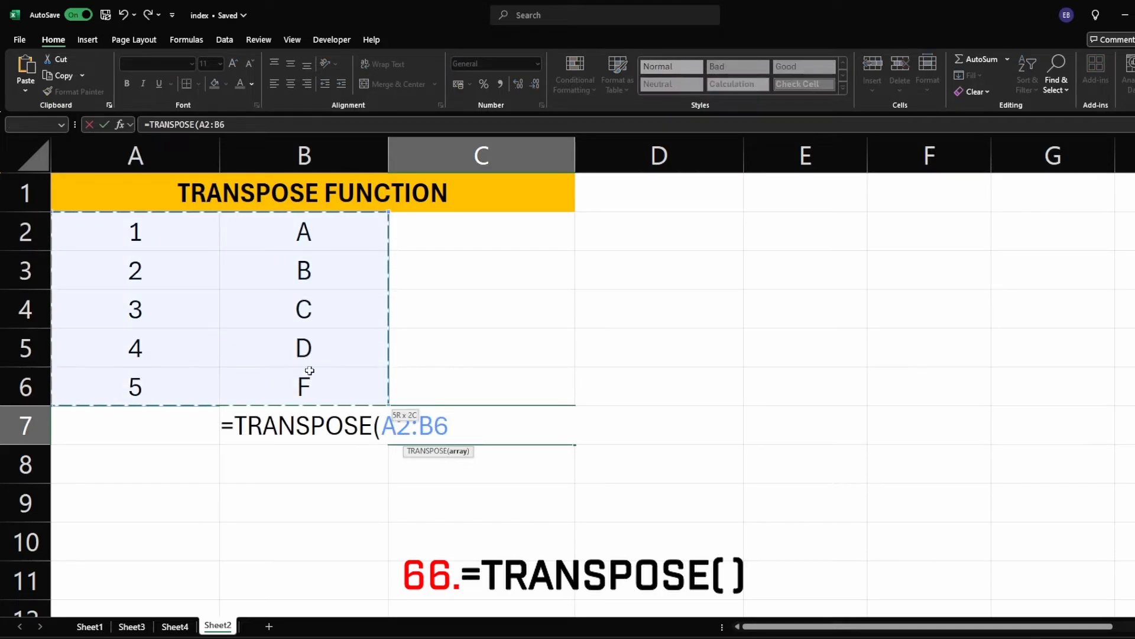
text())
key(Return)
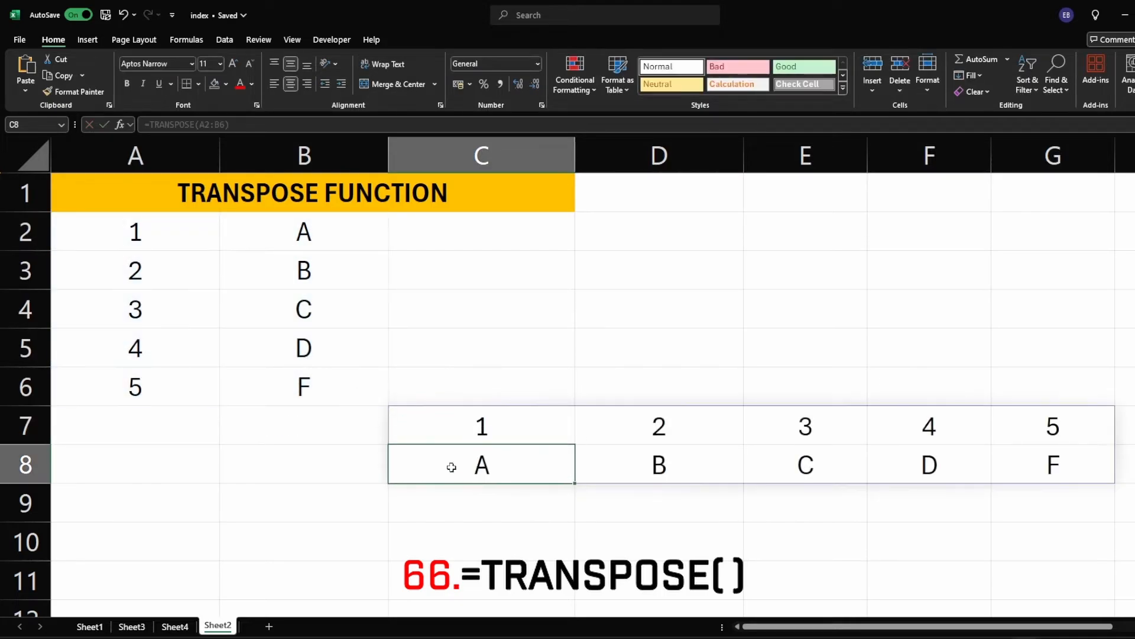
click(452, 441)
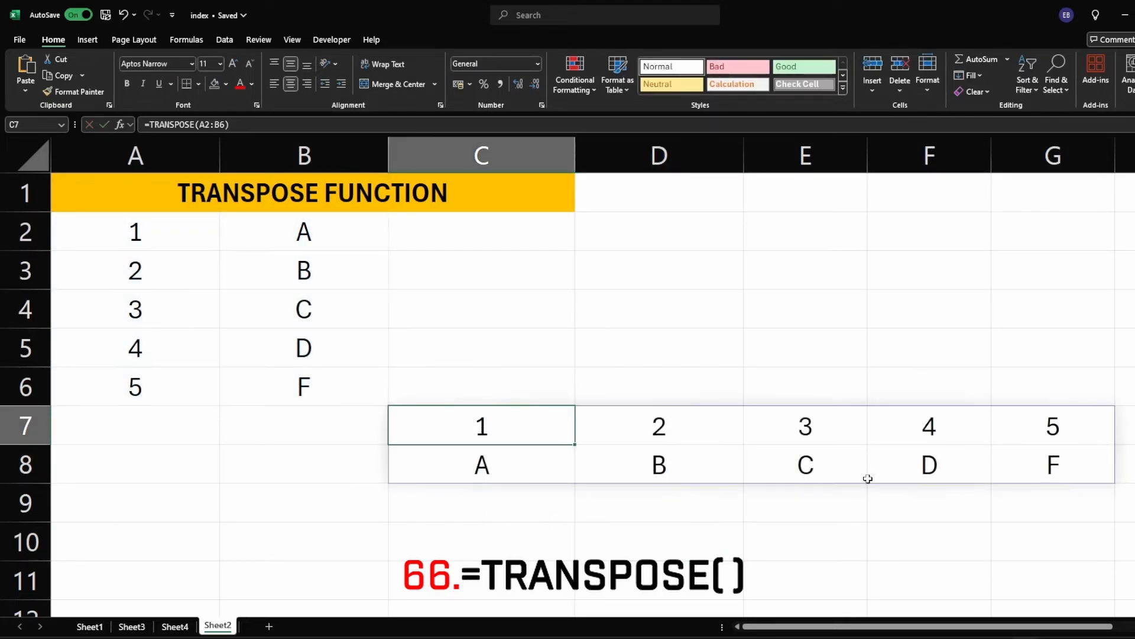
drag(509, 462, 1034, 461)
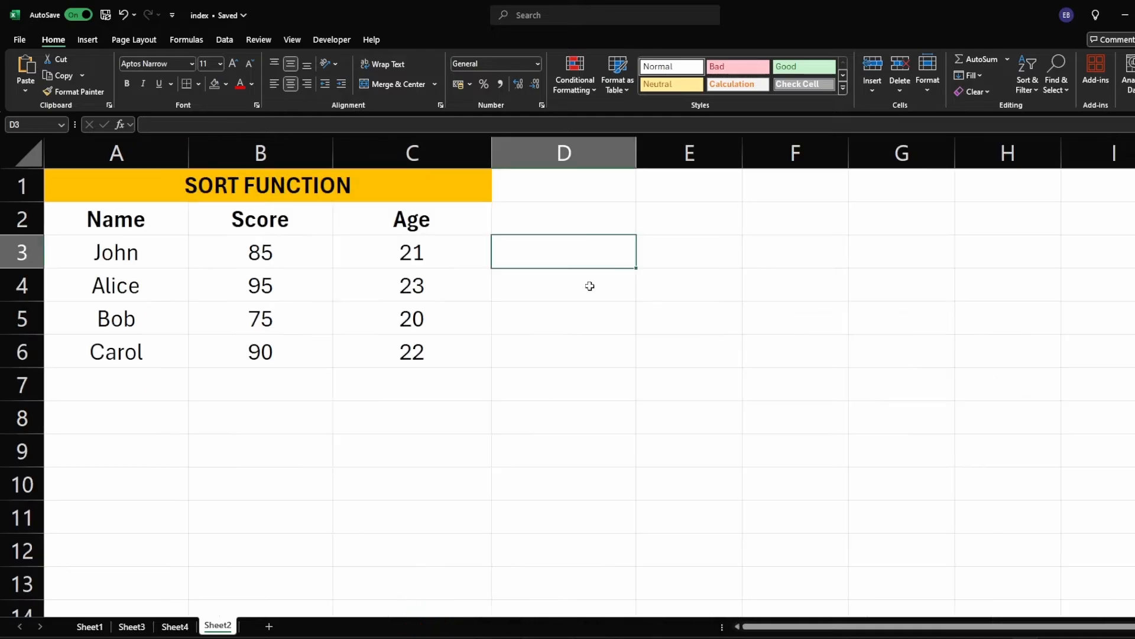
Step: Enter a SORT formula for the range A3:C6 in cell D3 and check the order of the names
text(=sor)
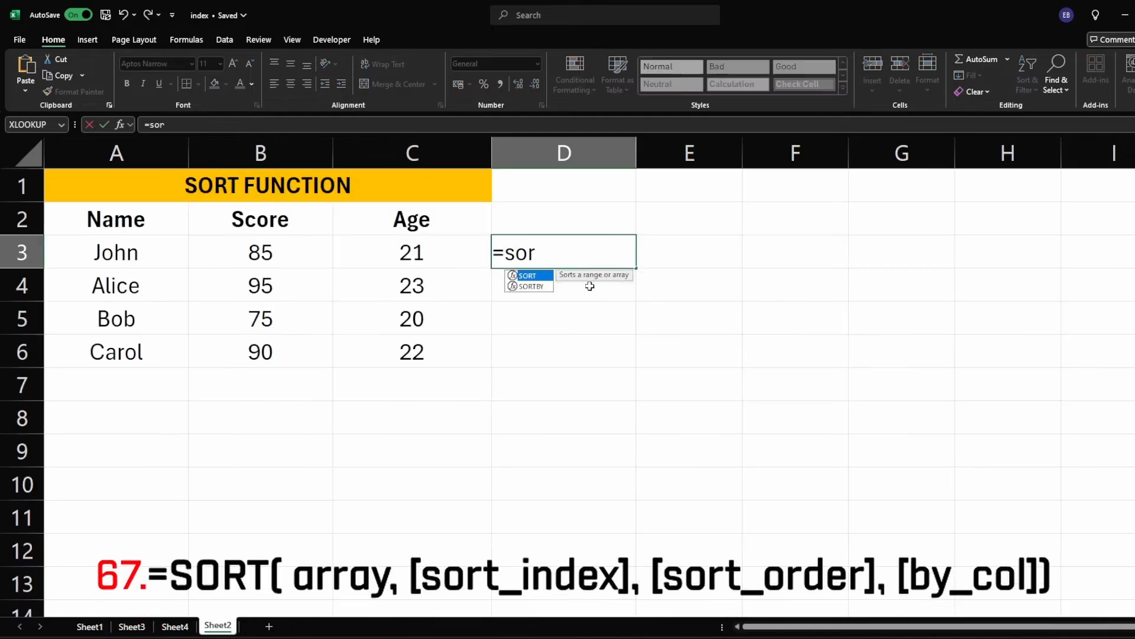
key(Tab)
drag(143, 259, 400, 351)
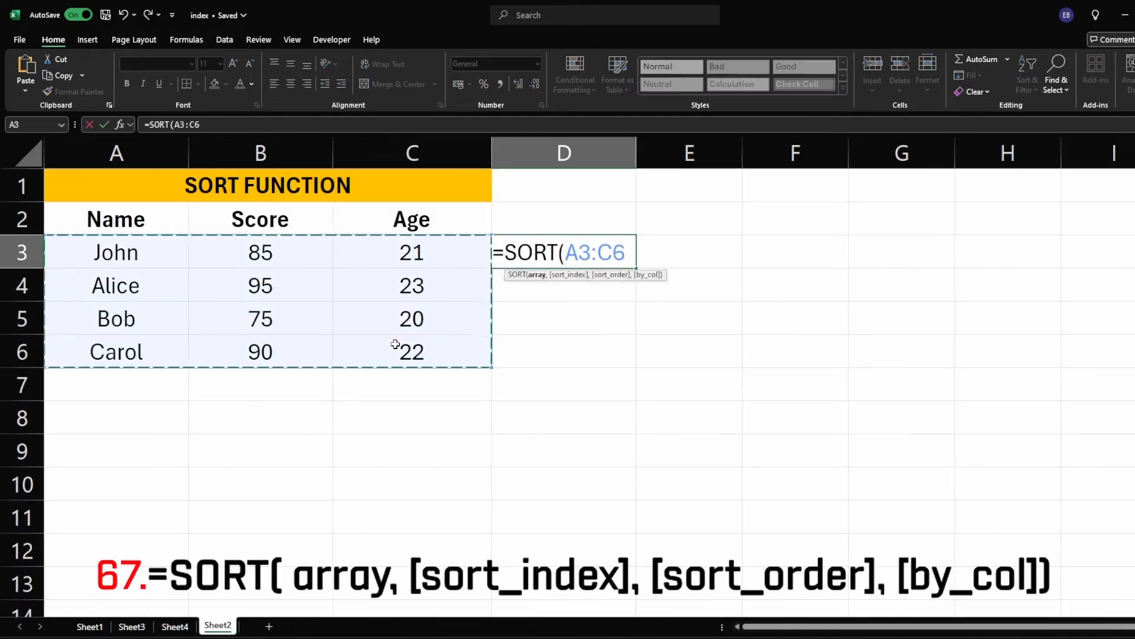
key(Return)
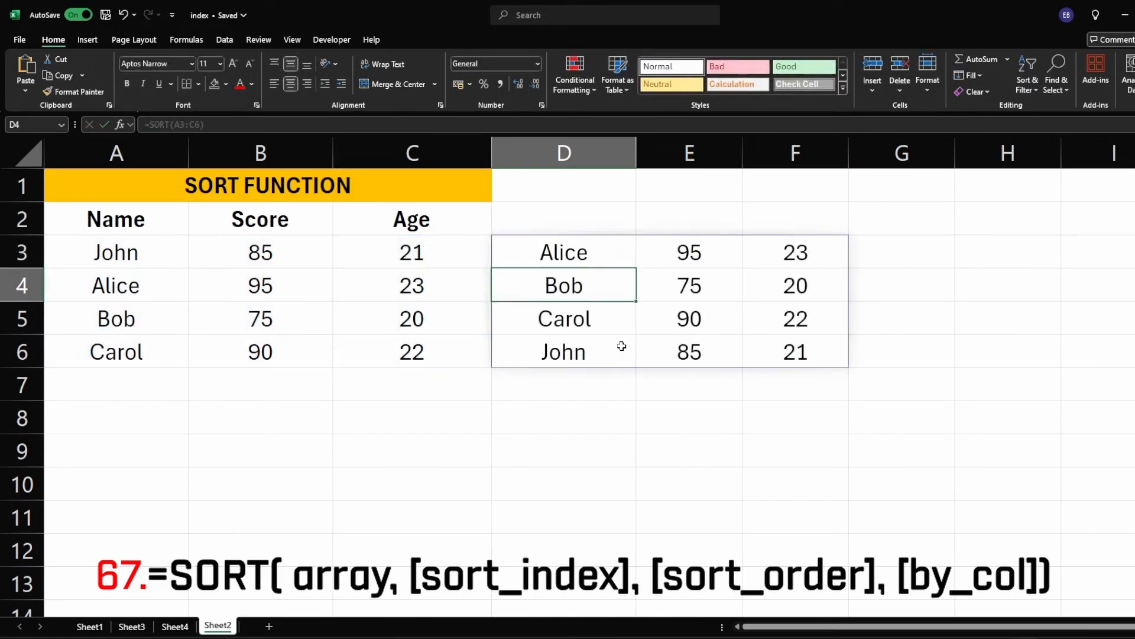
click(550, 263)
click(550, 288)
click(549, 324)
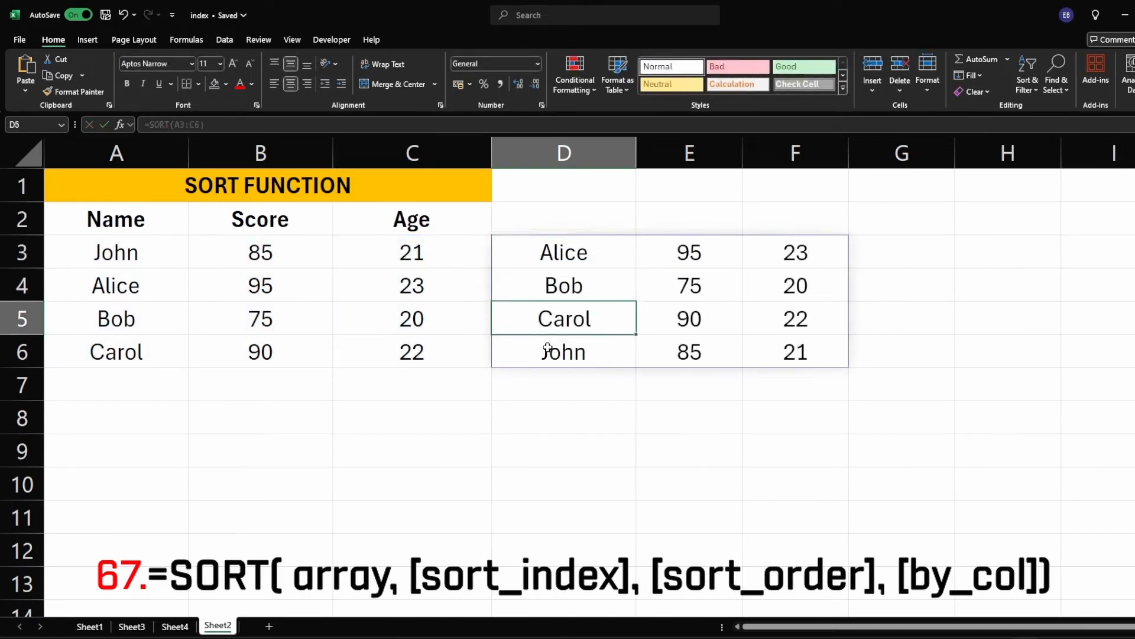
Step: Add a sort_index of 2 to the SORT formula in D3 and check the order of the scores
click(550, 260)
double_click(548, 255)
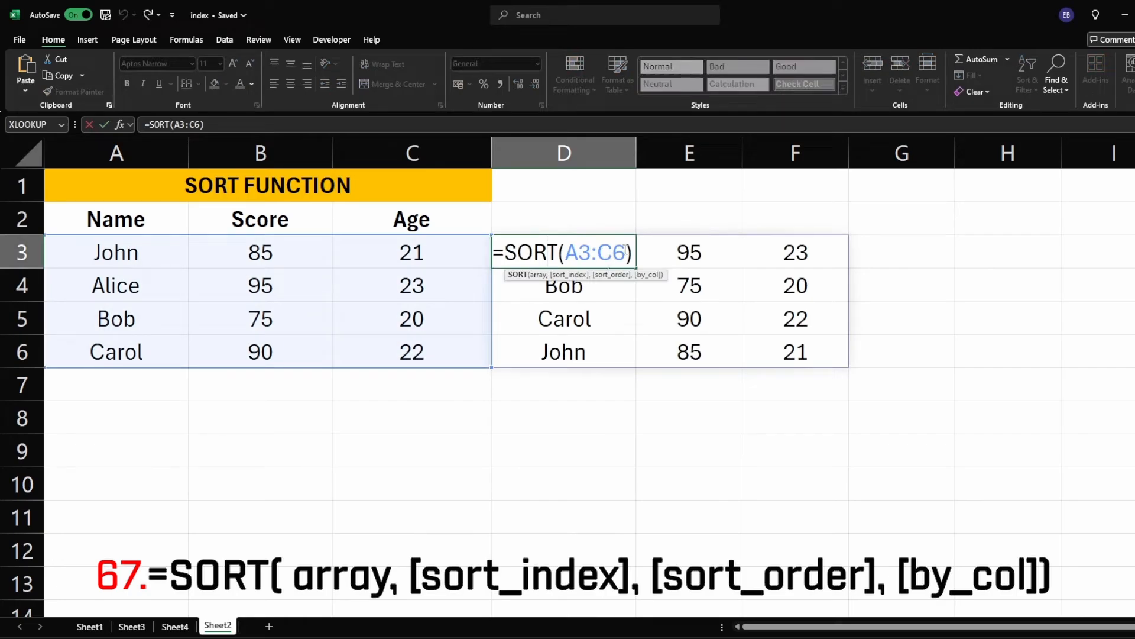
click(625, 251)
text(,)
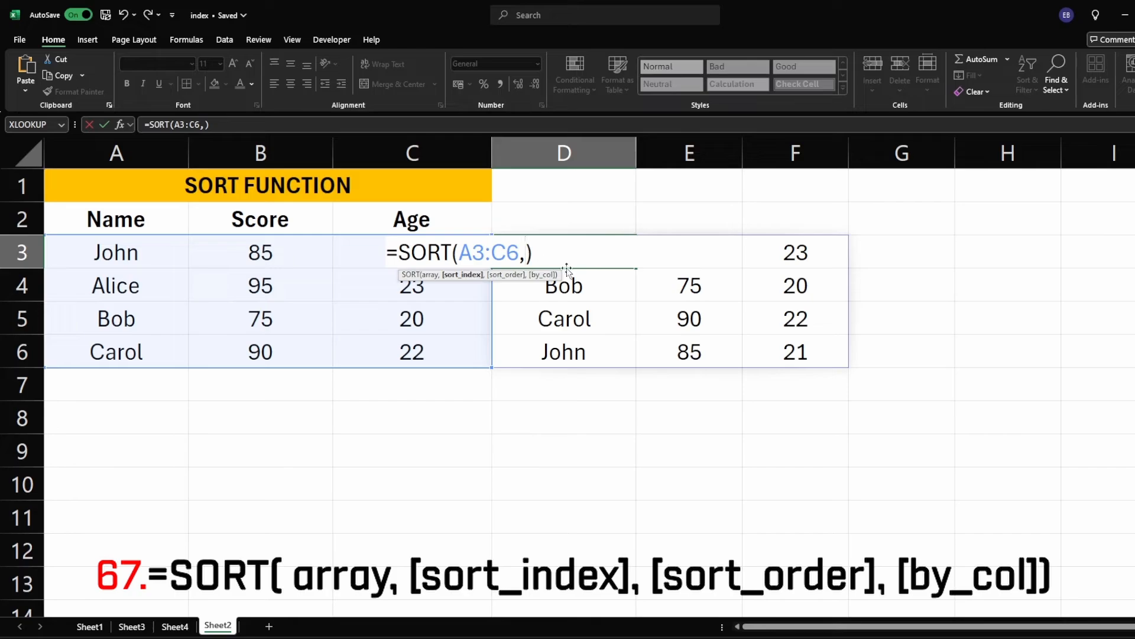
text(2)
key(Return)
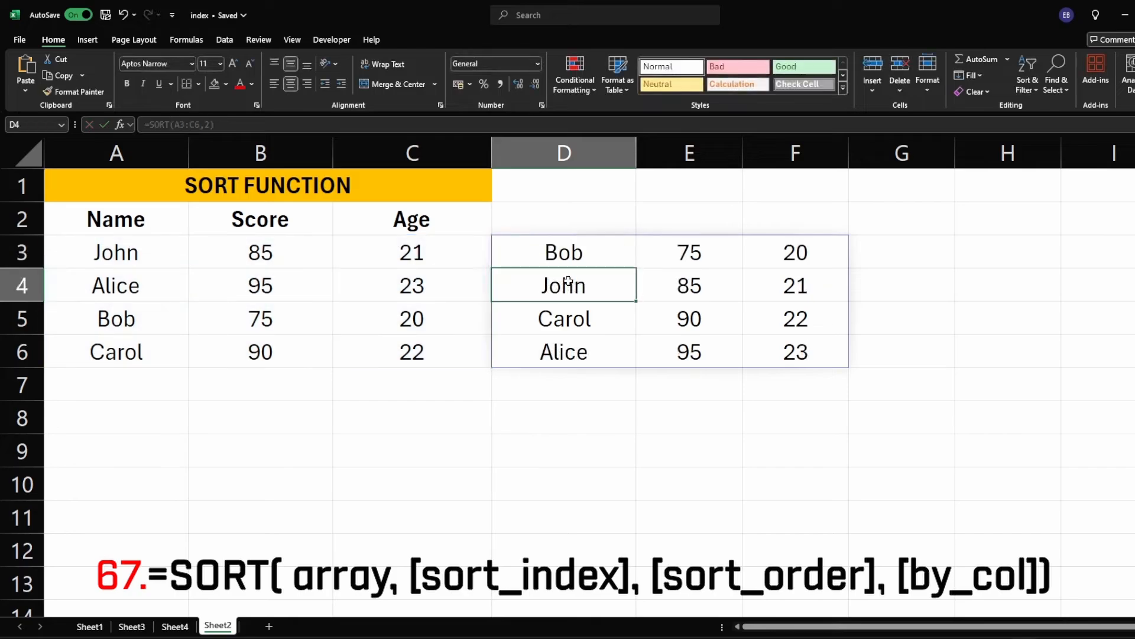
click(704, 257)
click(696, 291)
click(696, 327)
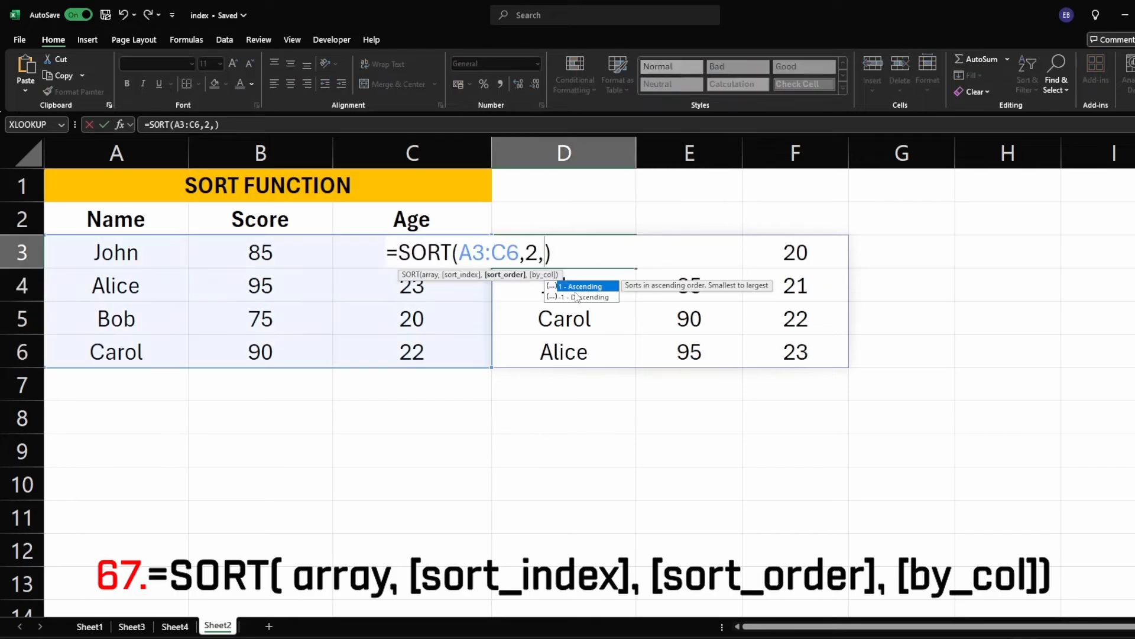
Step: Set the sort_order of the SORT formula in D3 to -1 for descending and check the order of the scores
text(-1)
key(Return)
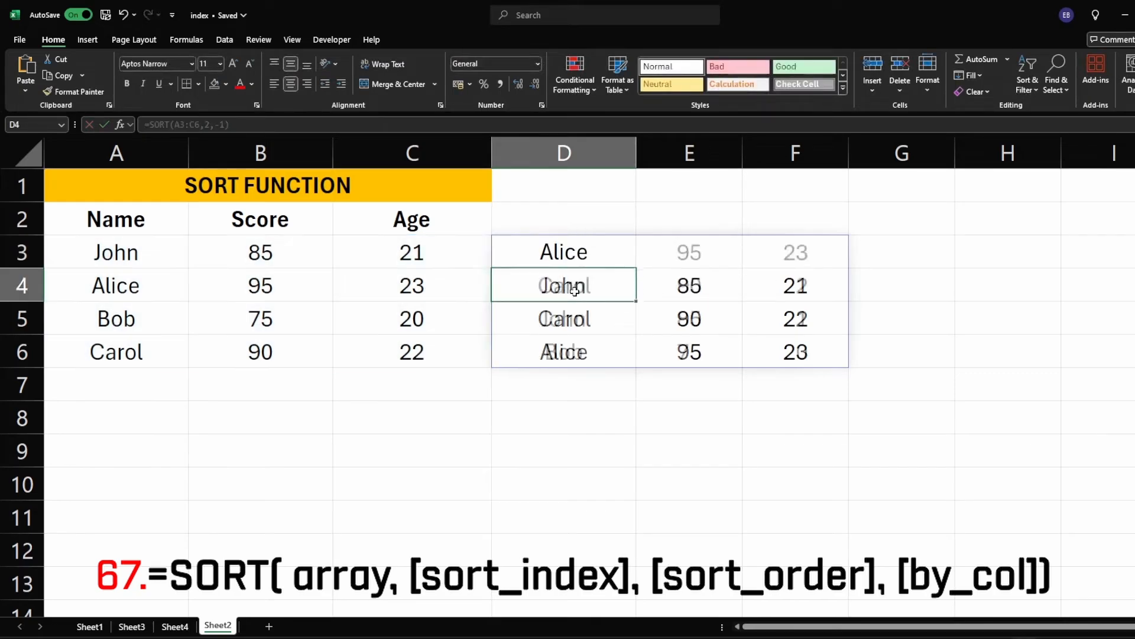
click(693, 253)
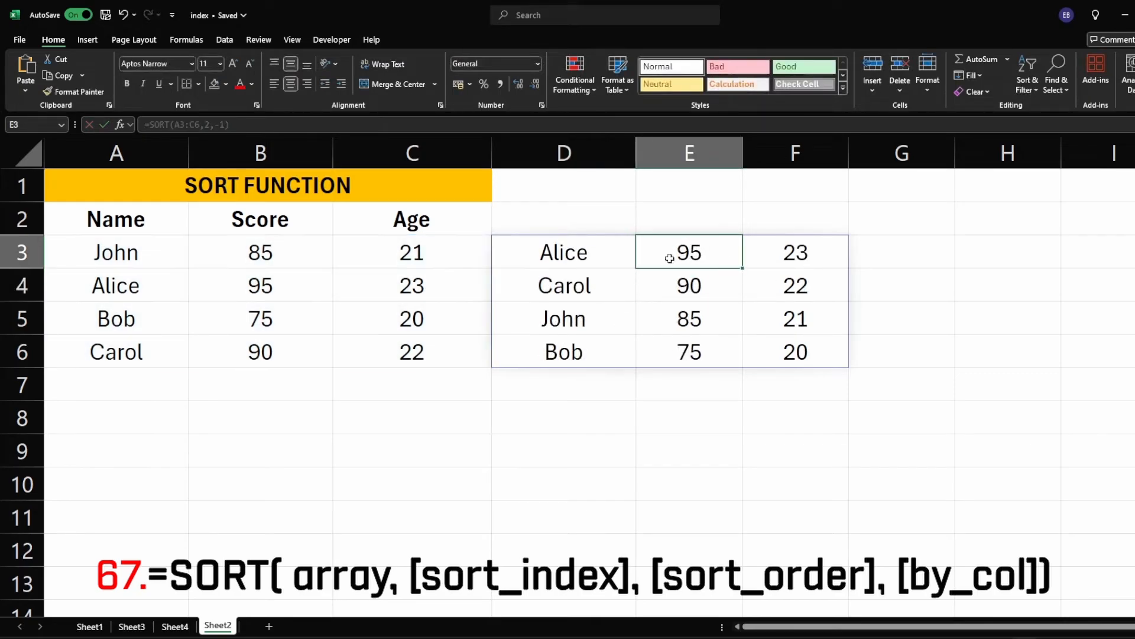
Step: Change the sort_order of the SORT formula in D3 to 1 for ascending and check the scores again
double_click(552, 252)
key(BackSpace)
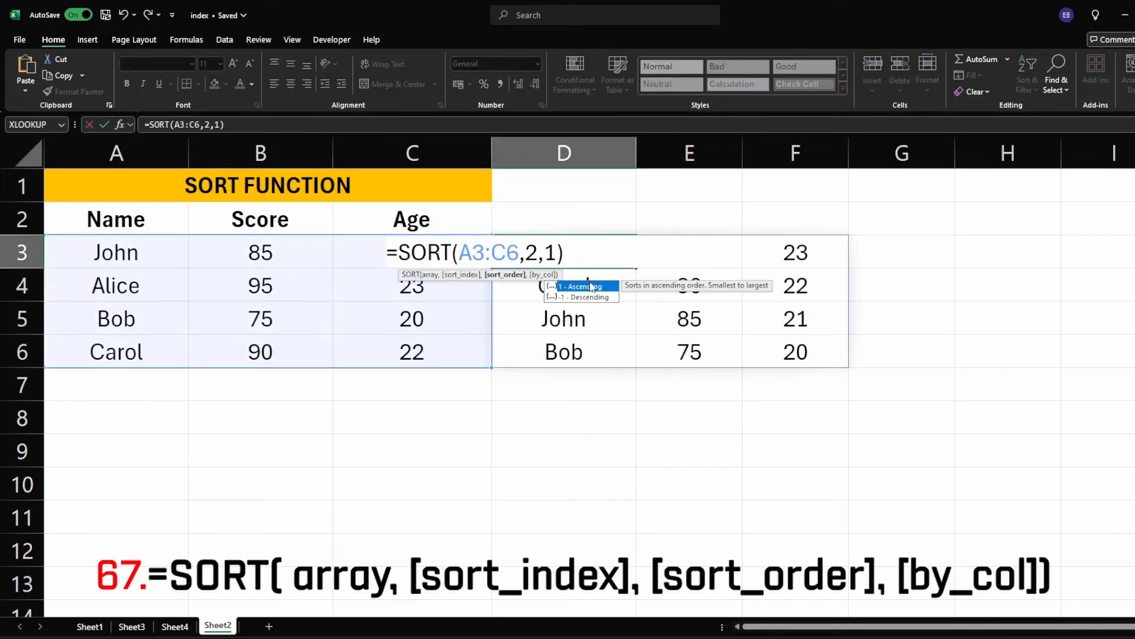
key(Return)
click(687, 252)
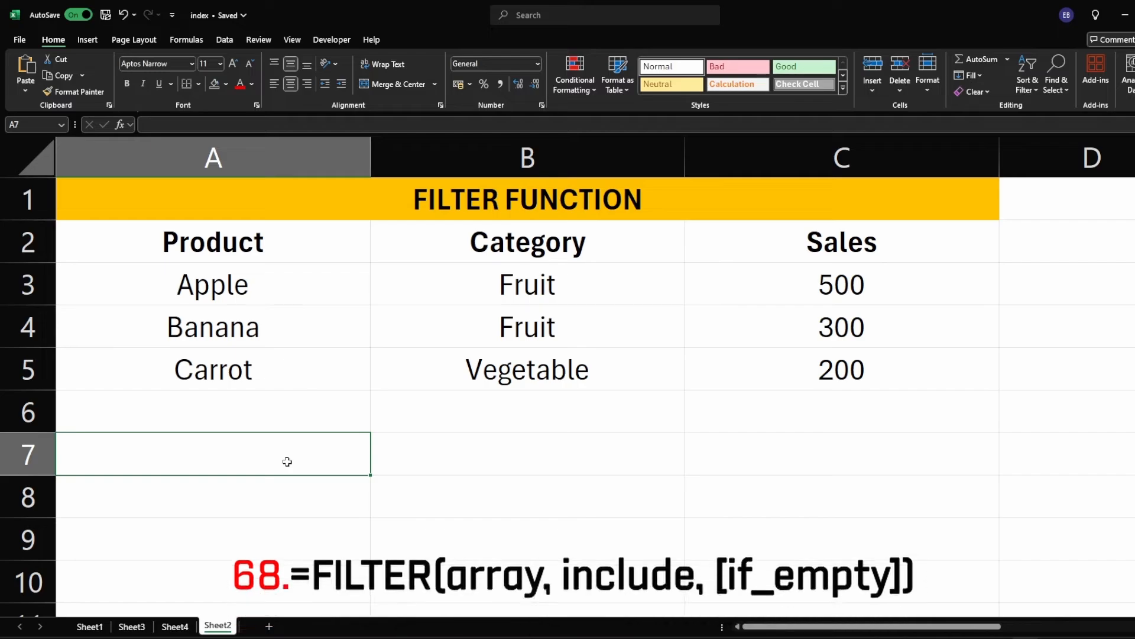
Step: Enter a FILTER formula in A7 that returns the rows of A3:C5 where B3:B5 equals "Fruit"
text(=fi)
key(Tab)
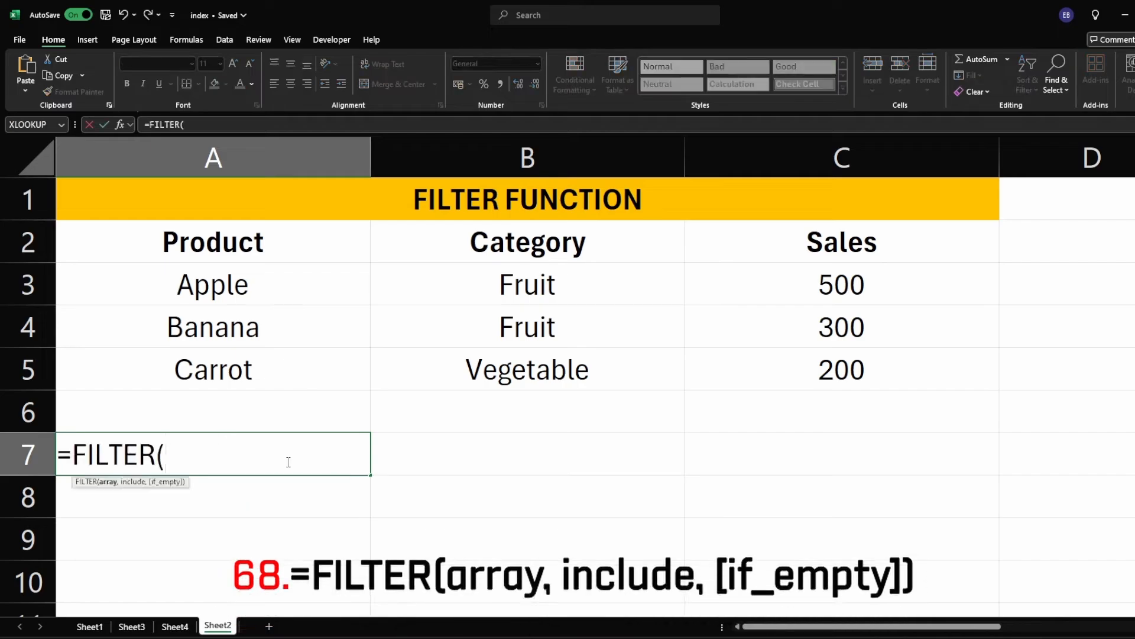
drag(254, 283, 811, 365)
text(,)
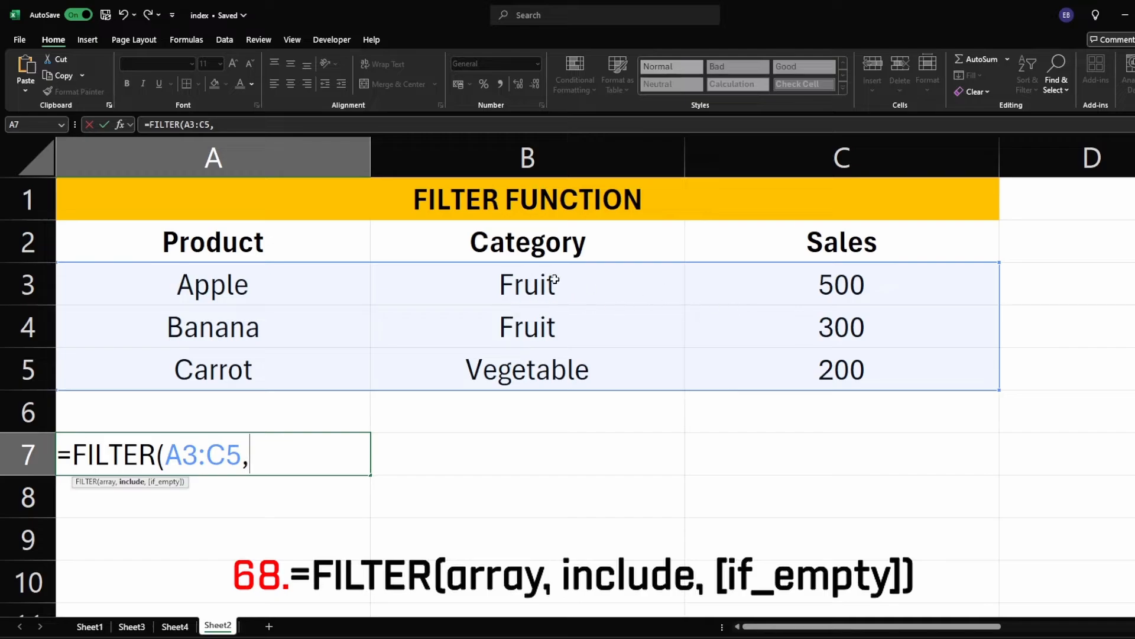
drag(555, 276, 561, 370)
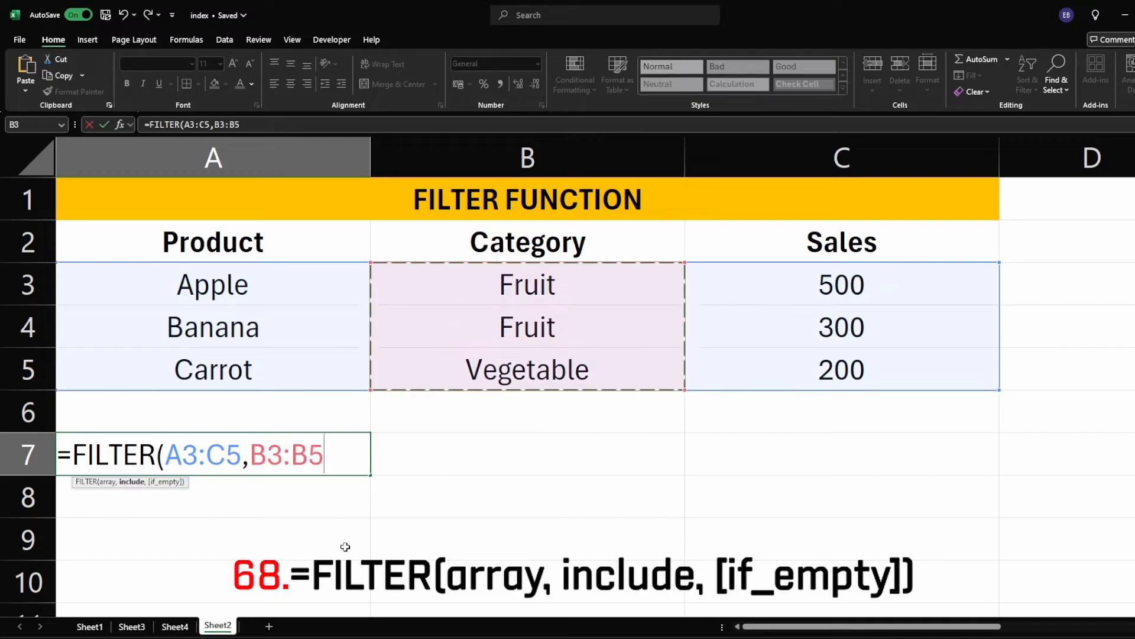
text(=)
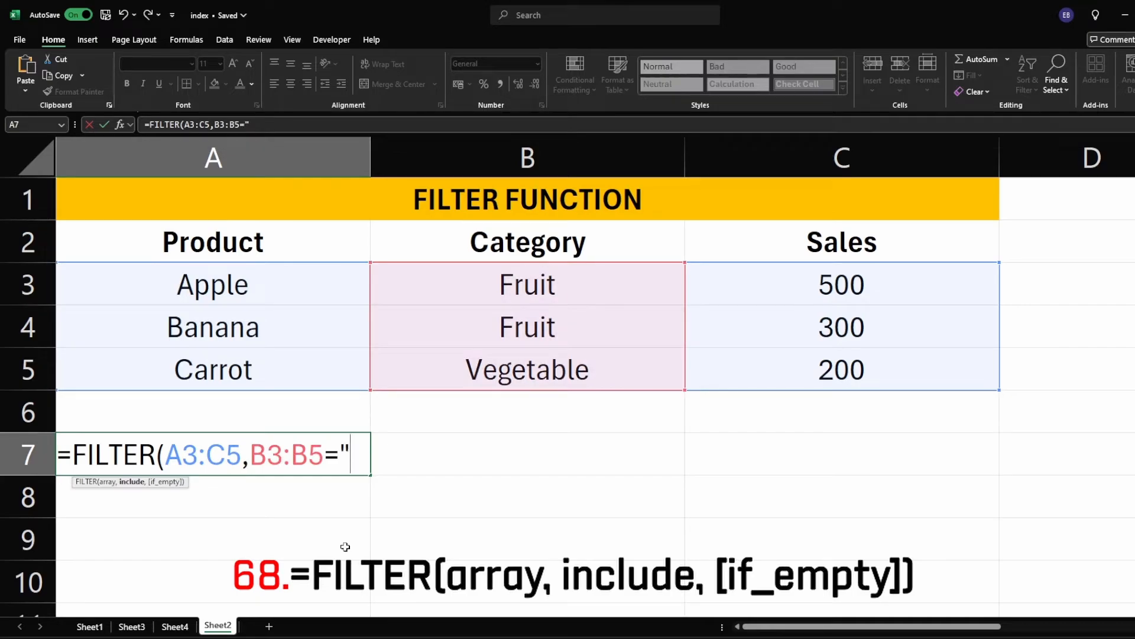
text("Fruit)
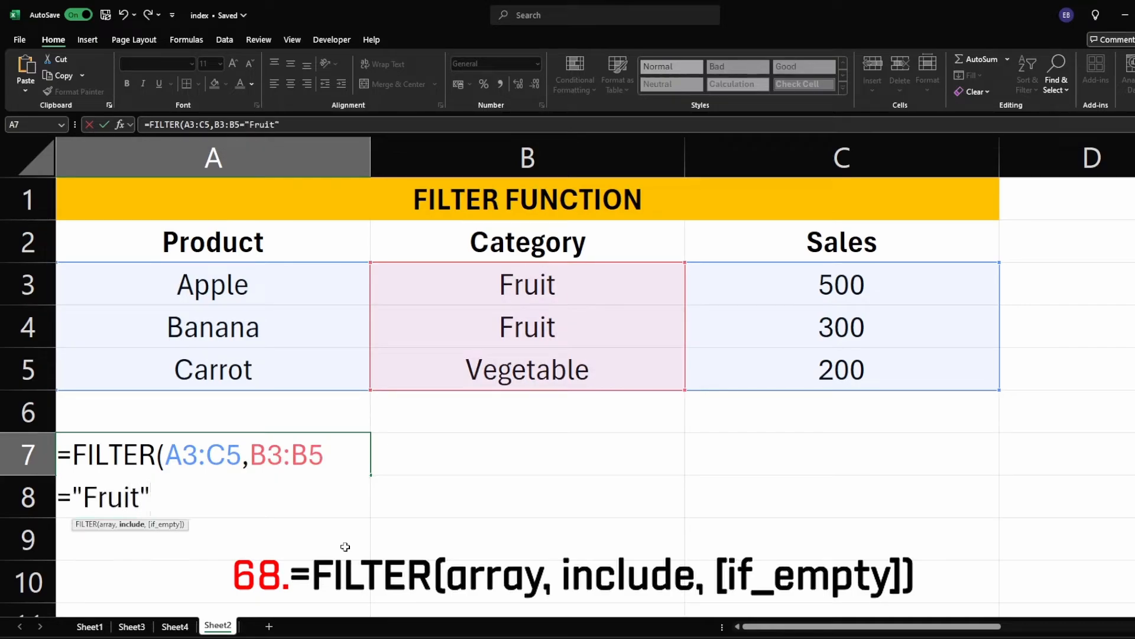
key(Return)
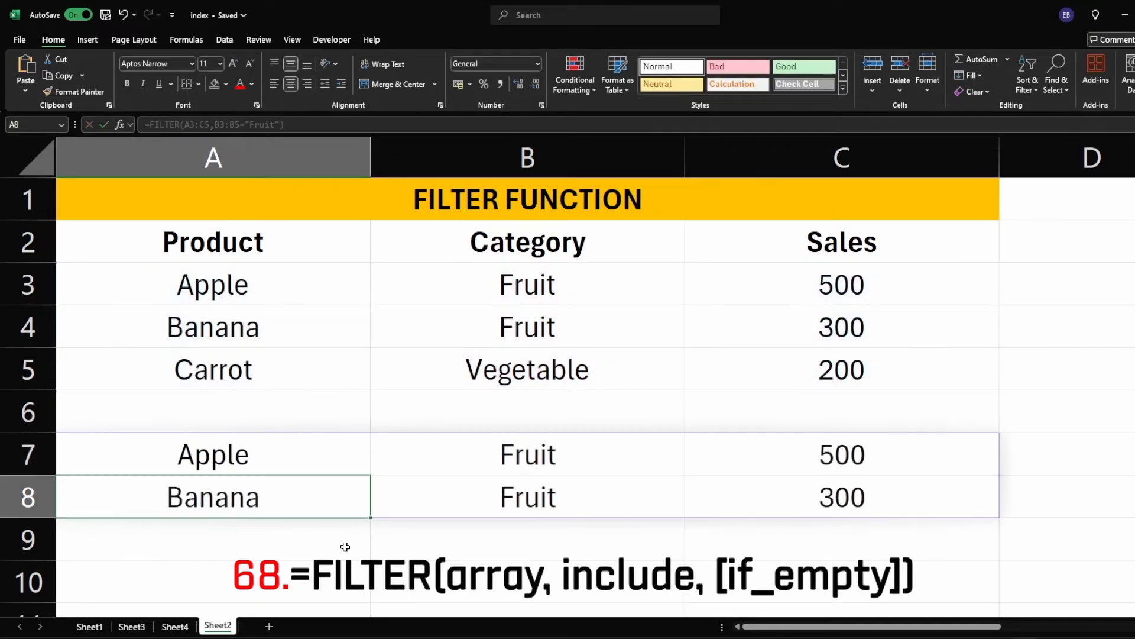
Step: Change the category criterion of the FILTER formula in A7 to "Vegetable"
click(280, 464)
double_click(313, 460)
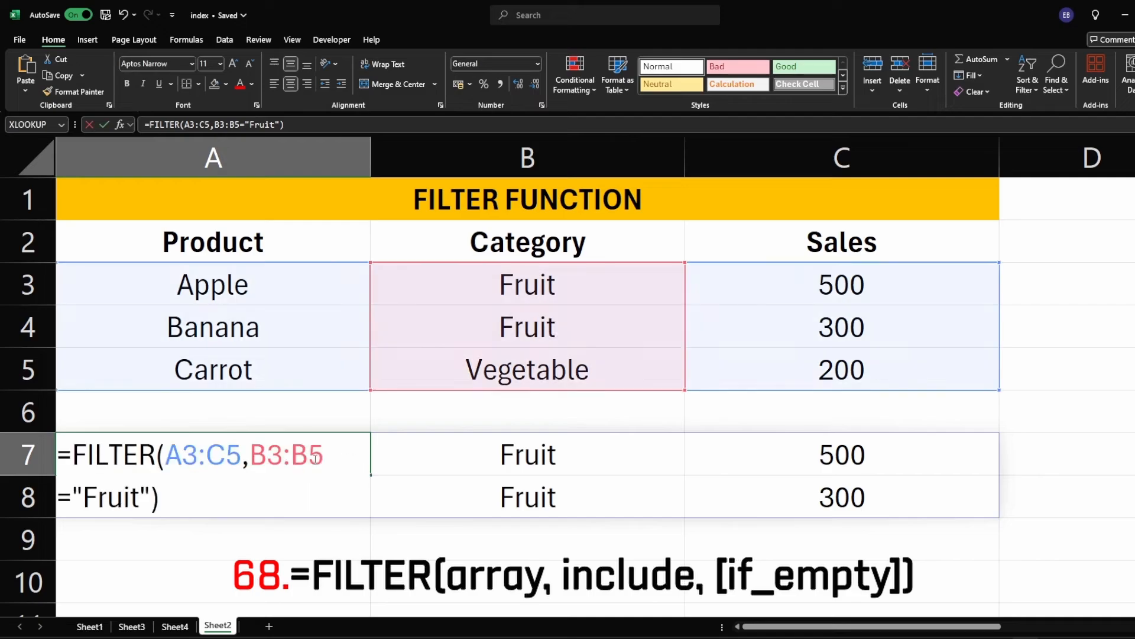
drag(140, 498, 83, 498)
text(Veget)
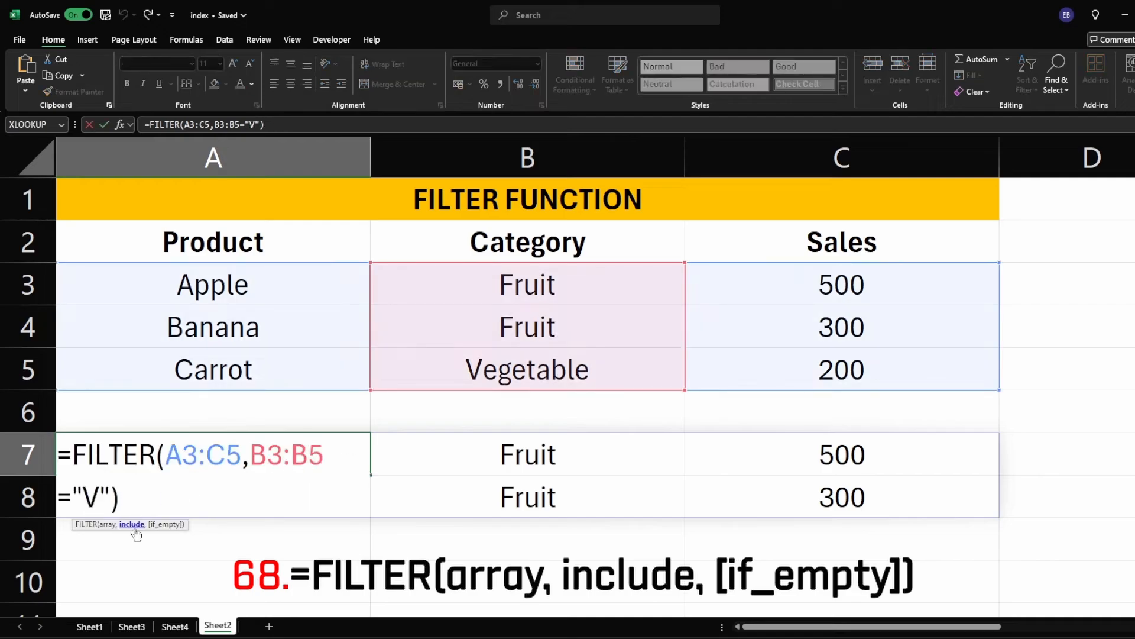
text(able)
key(Return)
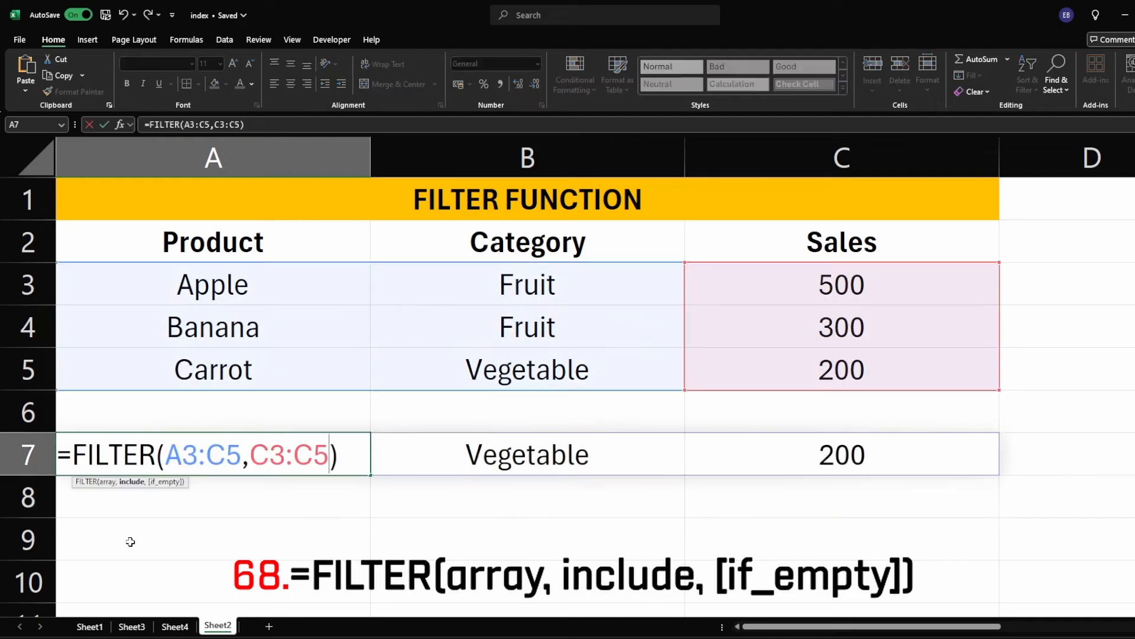
Step: Set the include condition of the FILTER formula in A7 to C3:C5>400 and check the filtered row
text(*)
key(BackSpace)
text(>400)
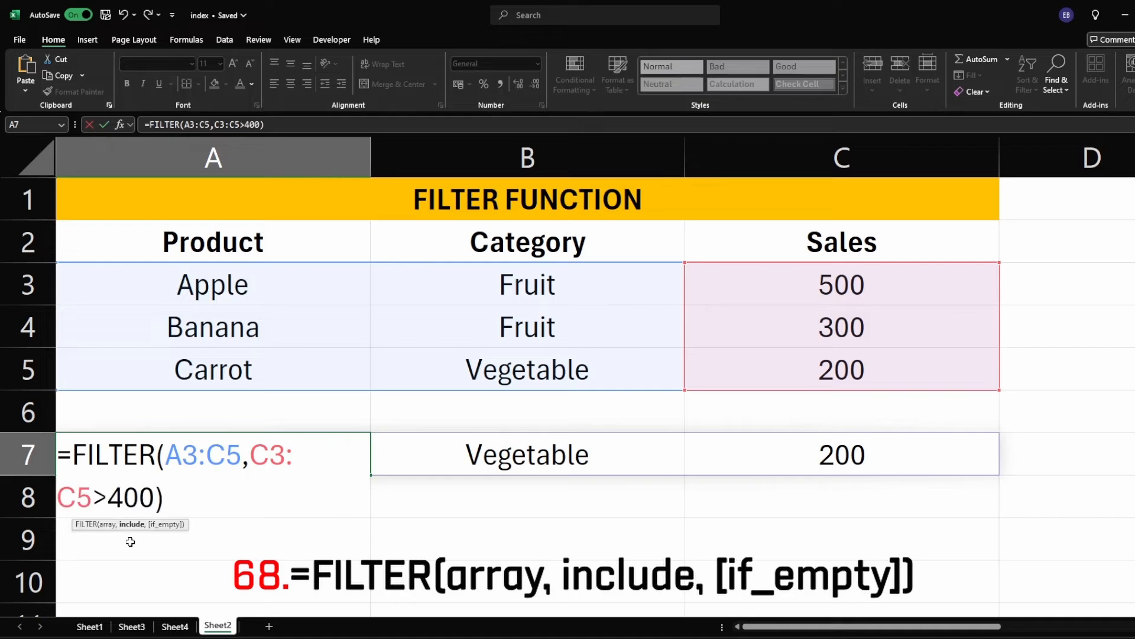
key(Return)
click(248, 453)
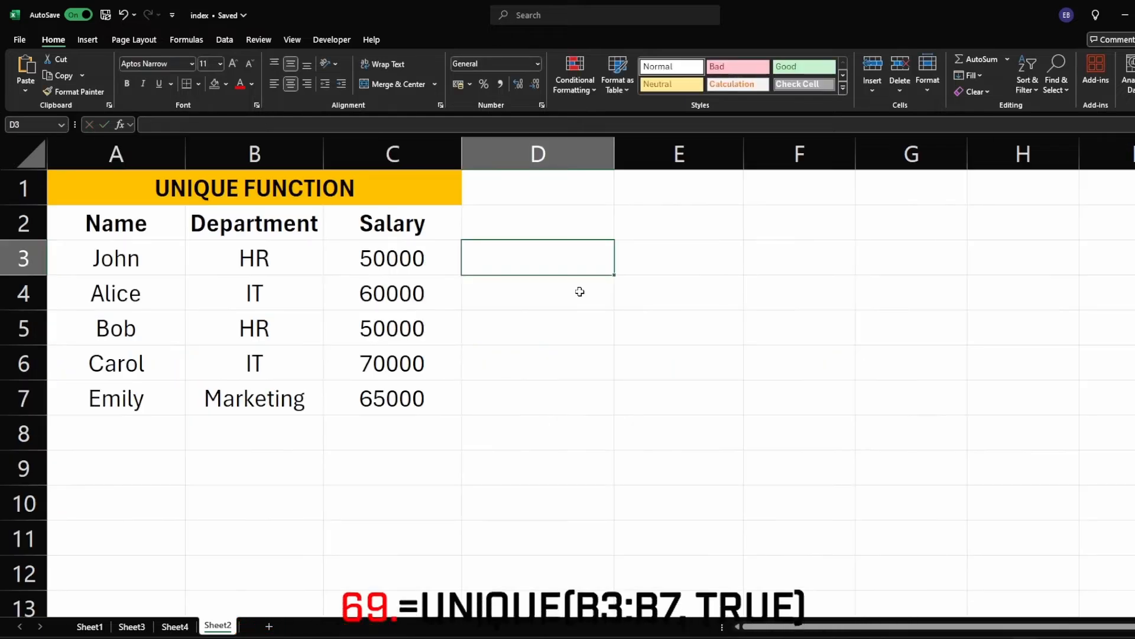
Step: Enter a UNIQUE formula for the departments in B3:B7 in cell D3 and check the listed values
text(=un)
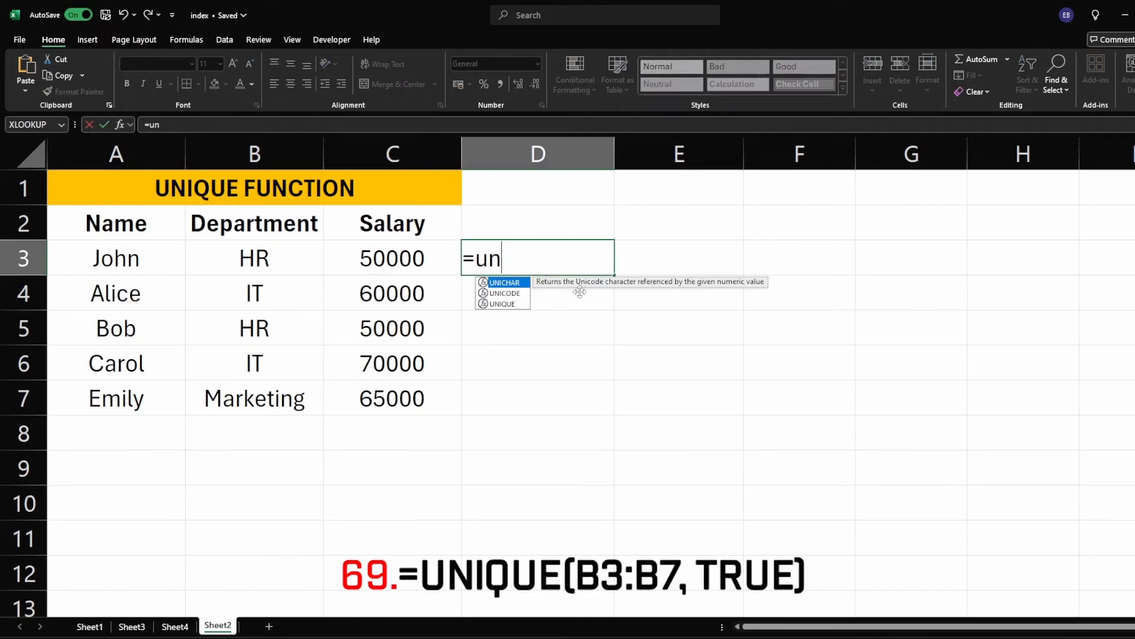
key(Down)
key(Down)
key(Tab)
drag(276, 262, 272, 398)
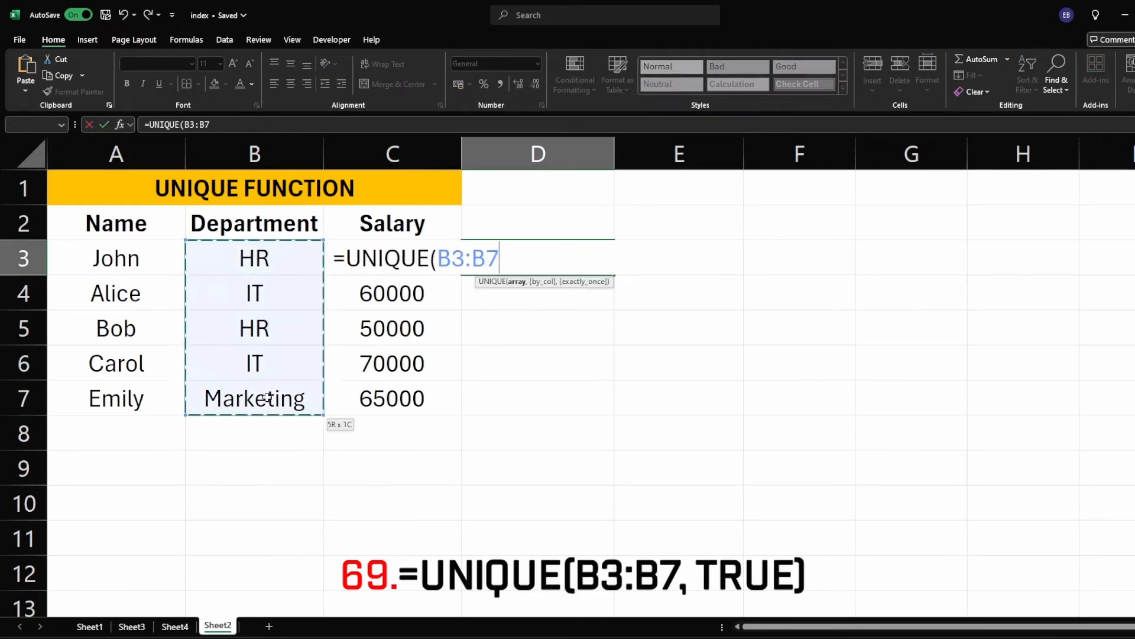
key(Return)
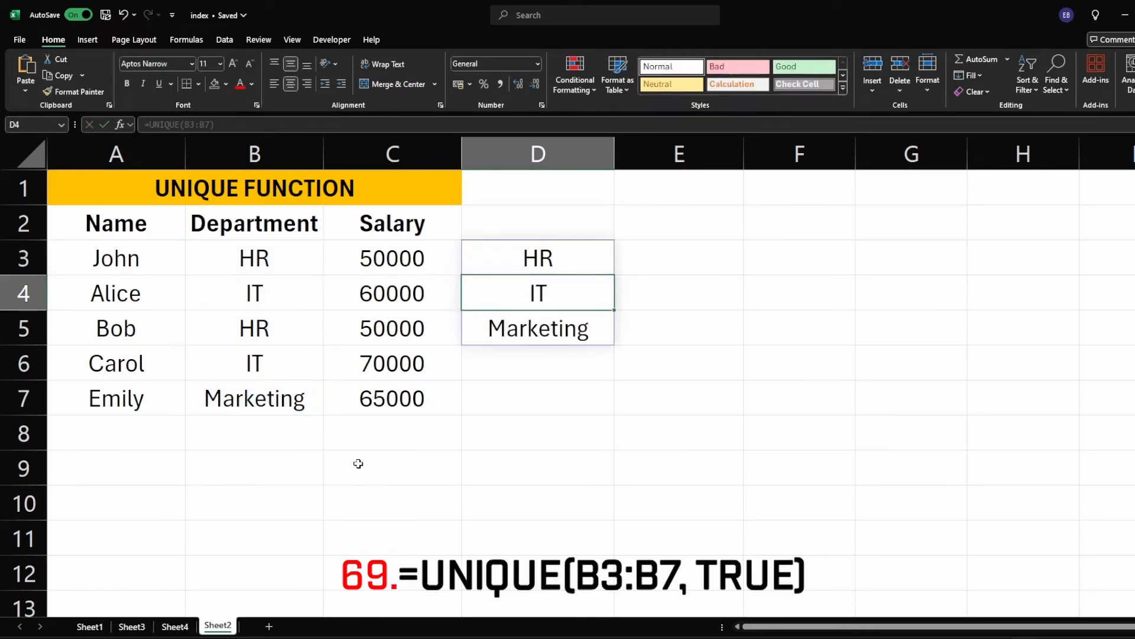
click(574, 270)
click(550, 398)
click(546, 330)
click(544, 297)
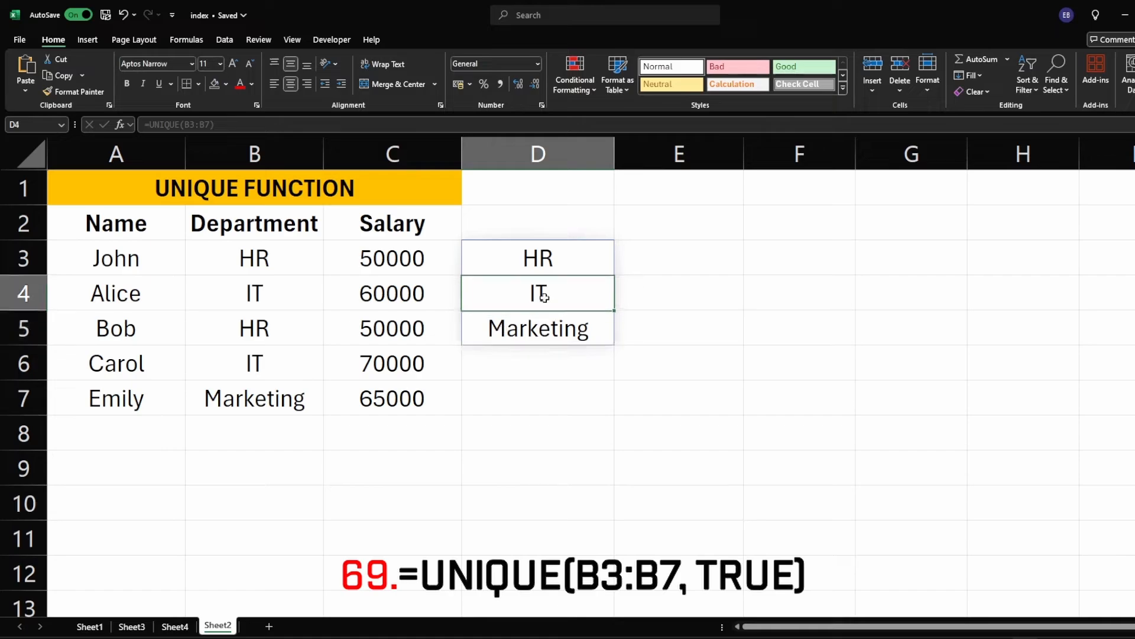
key(Up)
Step: Enter a UNIQUE formula for B3:B7 in E3 with exactly_once set to TRUE and compare it with the Department column
click(665, 251)
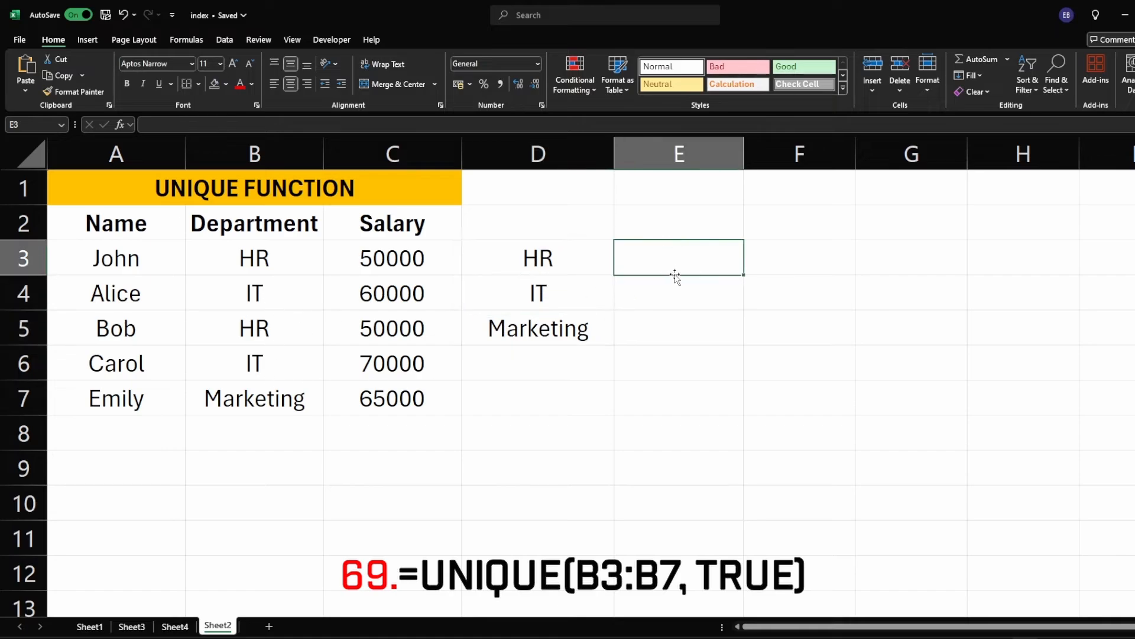
text(=uni)
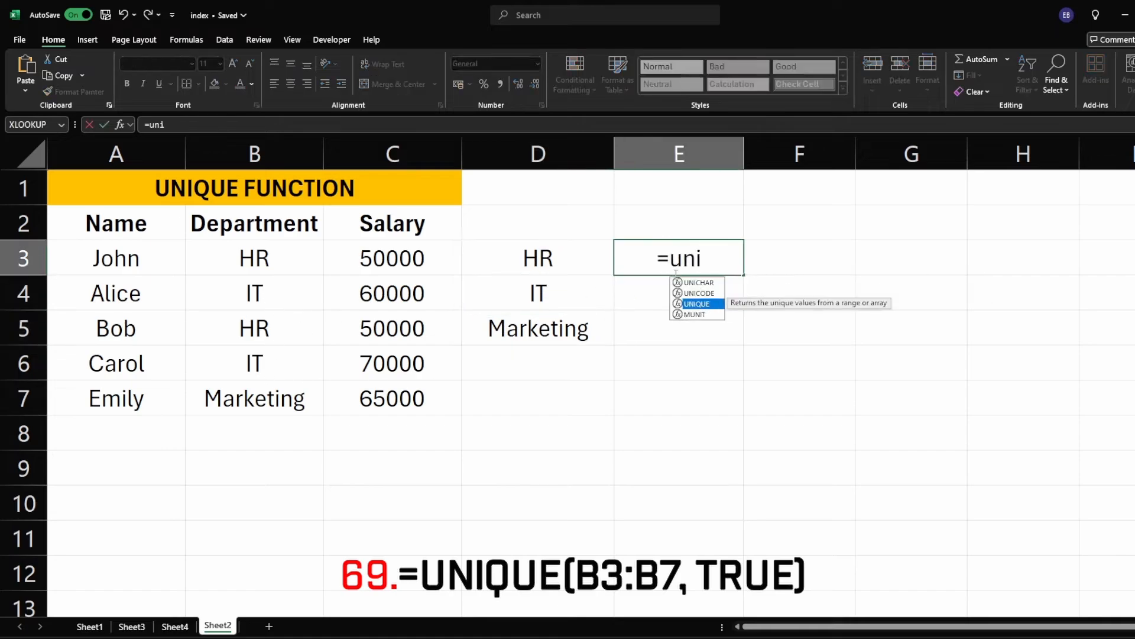
key(Tab)
drag(254, 259, 278, 398)
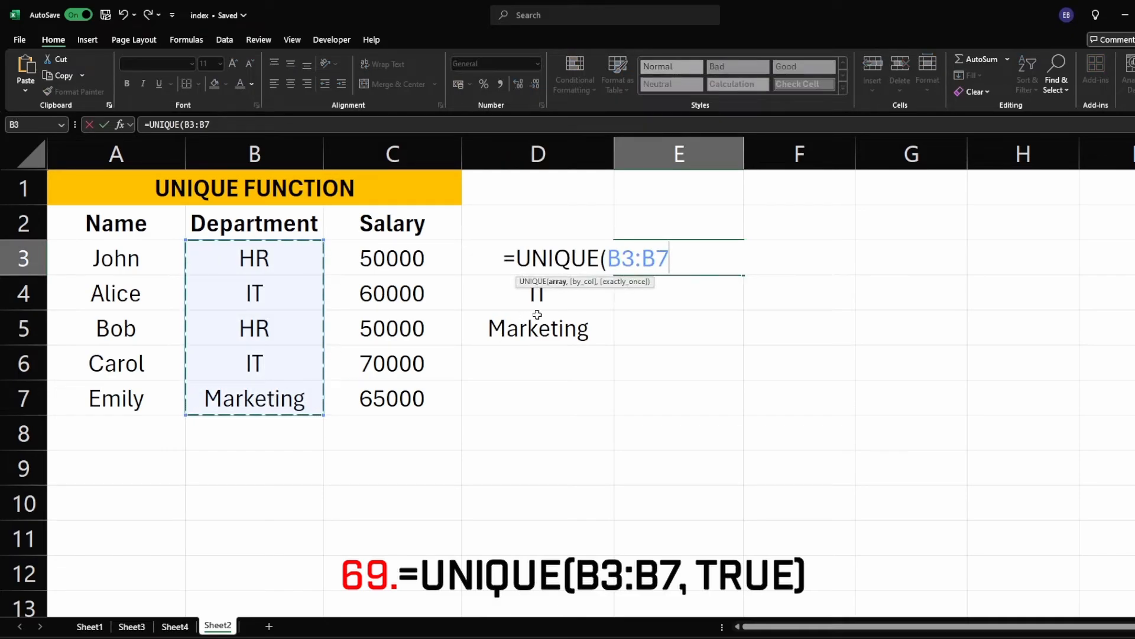
text(,,)
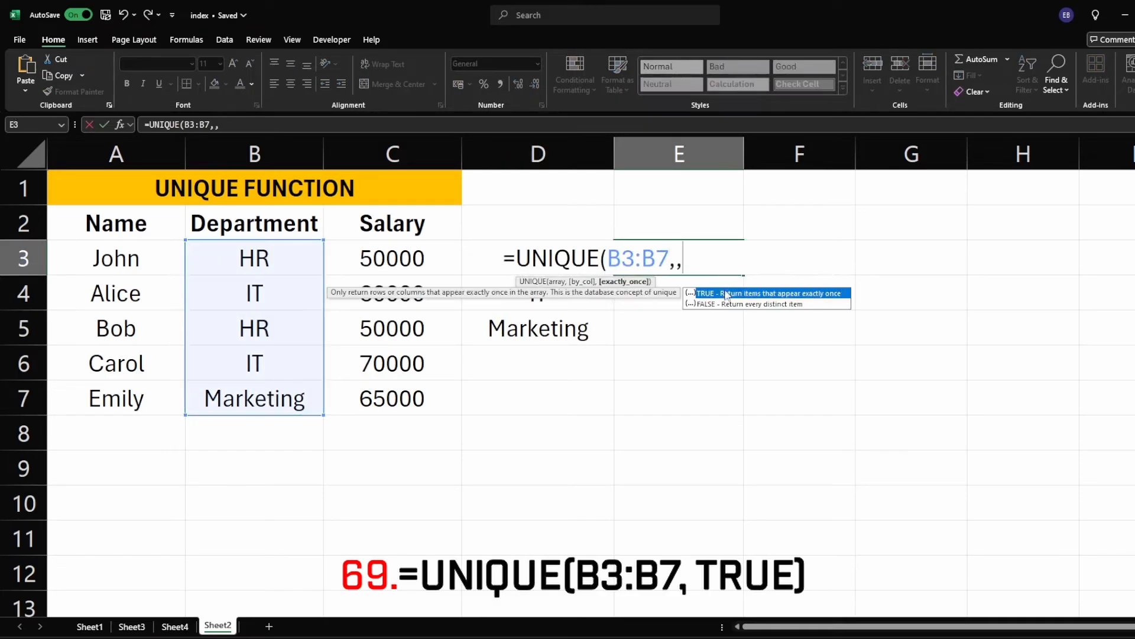
double_click(727, 293)
key(Return)
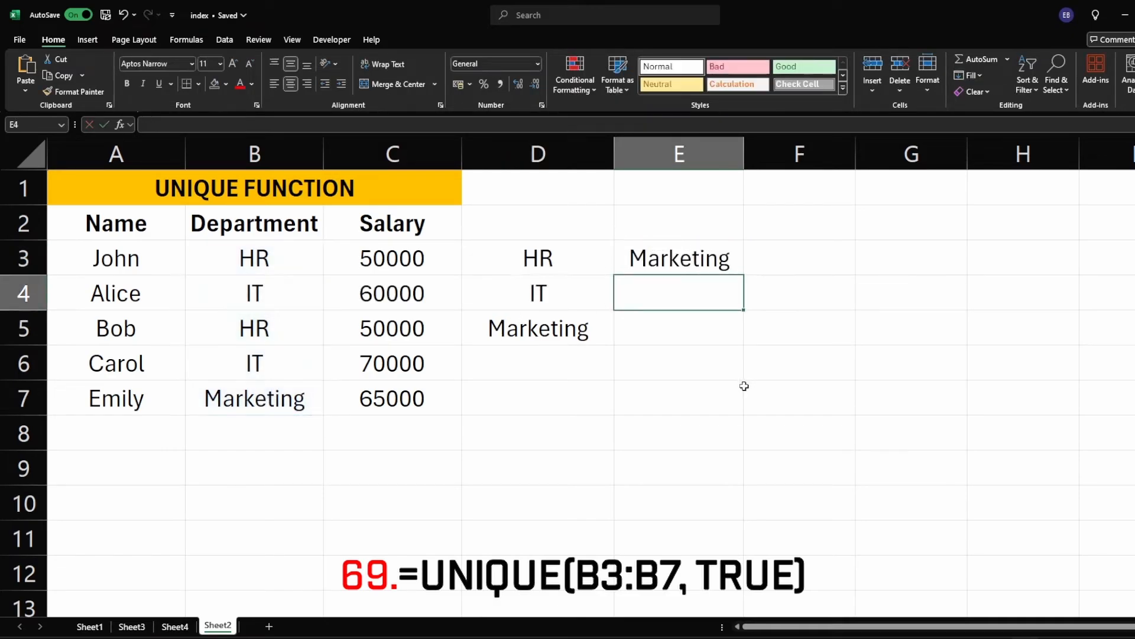
click(712, 267)
click(246, 418)
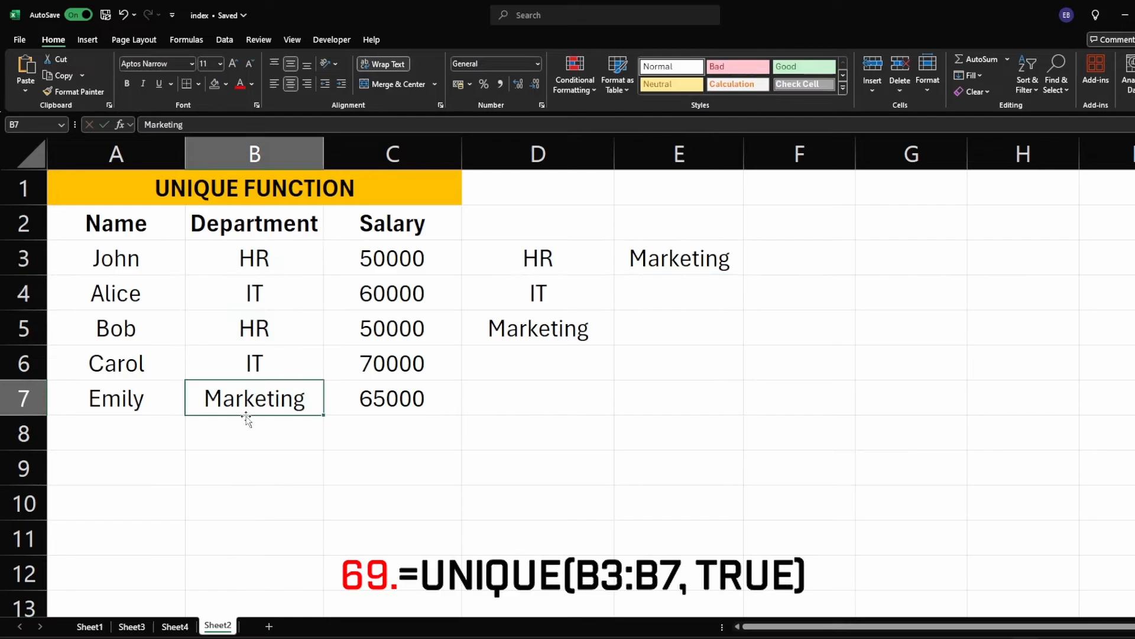
click(672, 272)
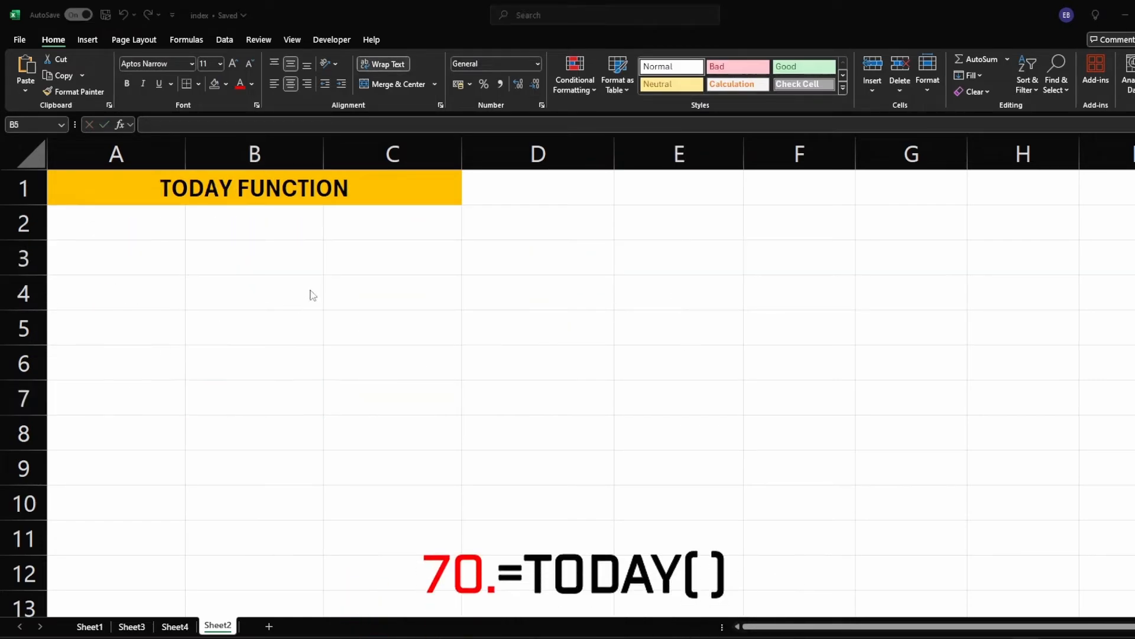
Step: Enter a TODAY formula in cell B3 and select the cell to check the date
click(219, 188)
click(223, 269)
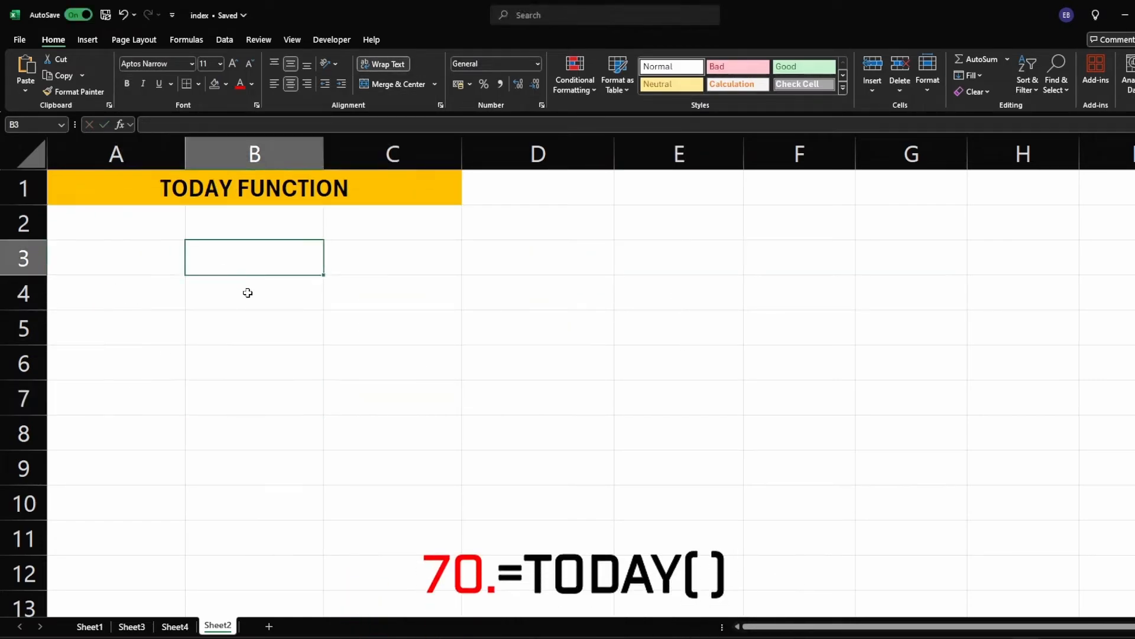
text(=tod)
key(Tab)
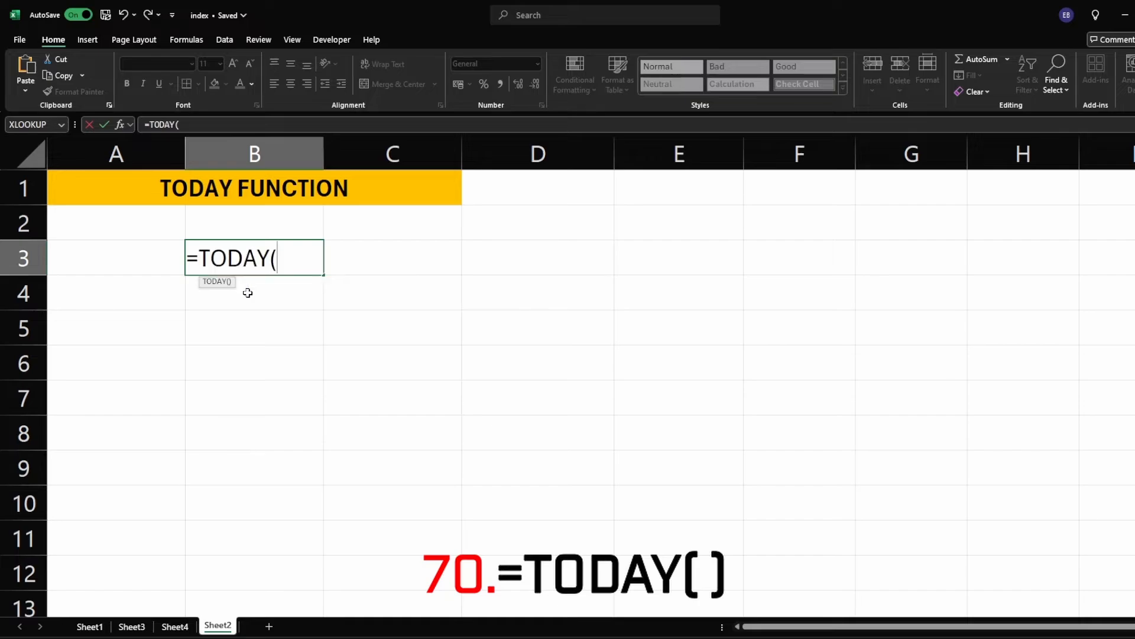
key(Return)
key(Up)
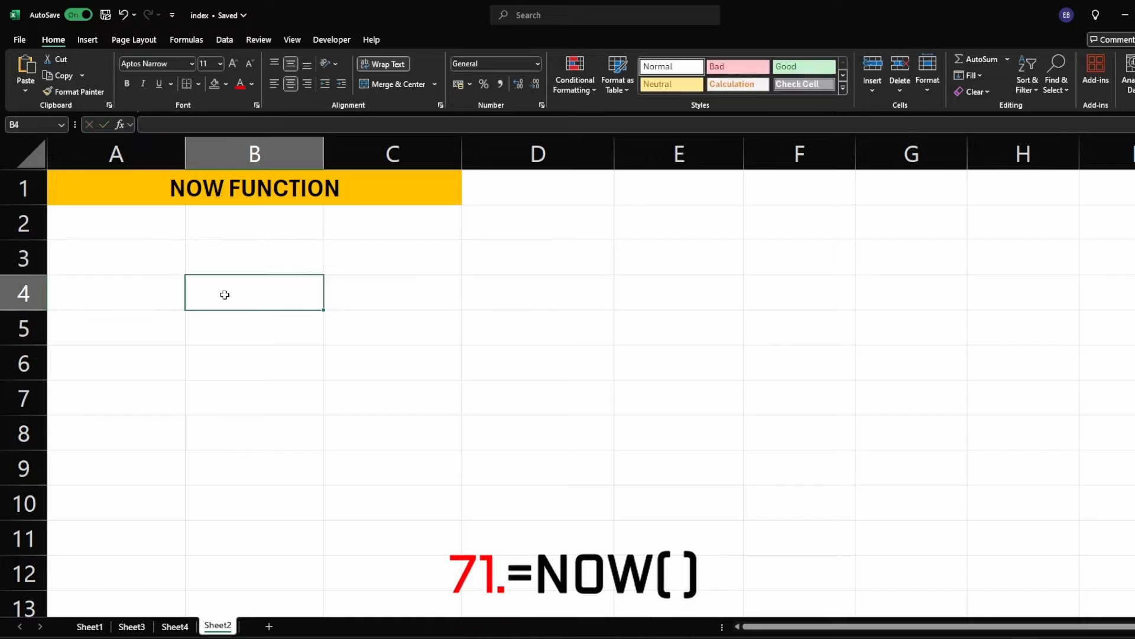
Step: Enter a NOW formula in cell B4 and widen column B enough to show the full date and time
text(=now)
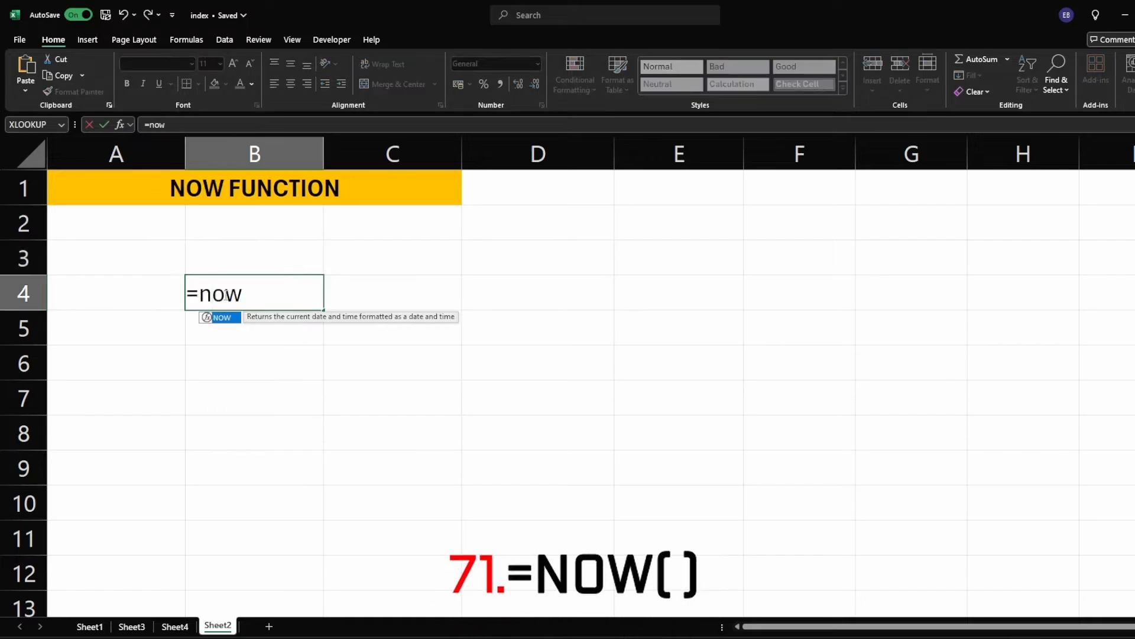
key(Tab)
key(Return)
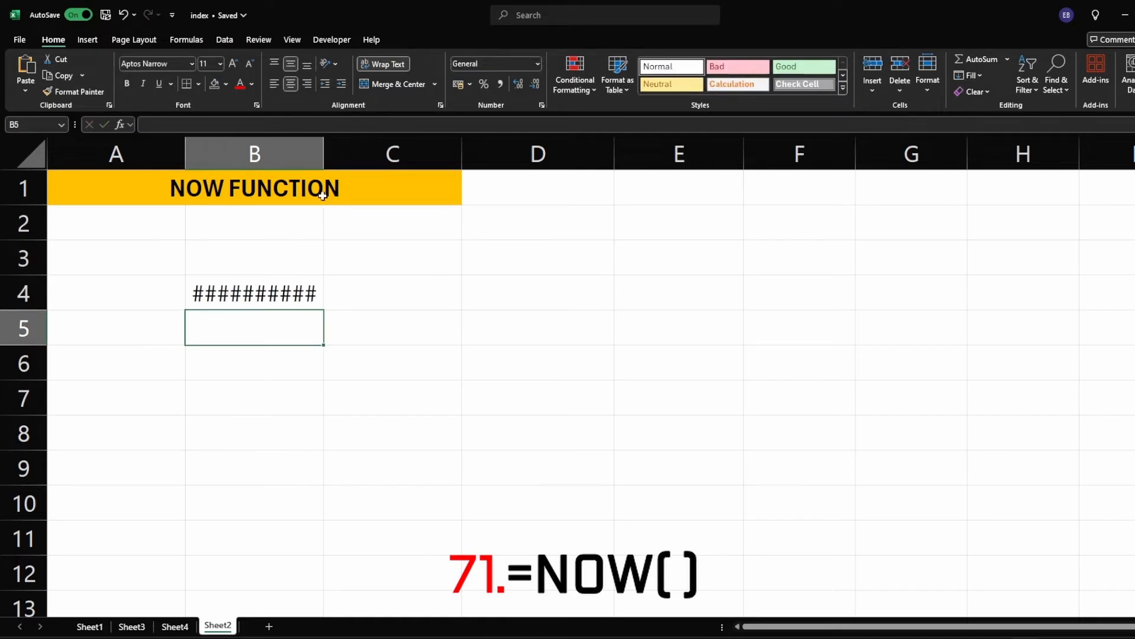
drag(324, 148, 389, 147)
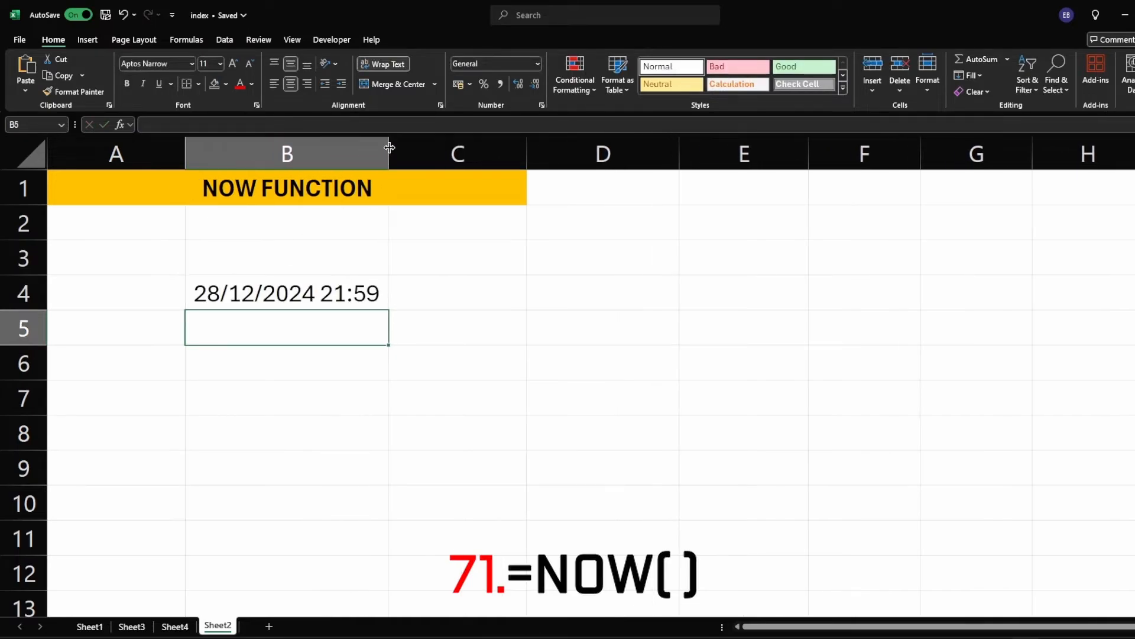
click(345, 301)
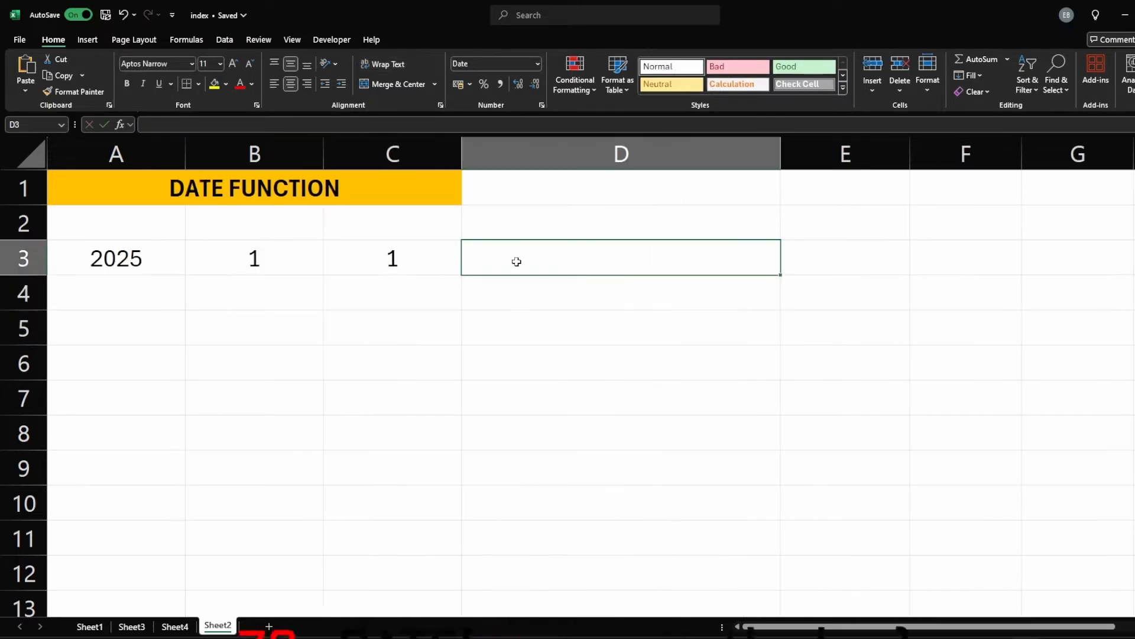
Step: Enter a DATE formula in cell D3 using A3 as year, B3 as month and C3 as day, and select the cell to check it
text(=da)
key(Tab)
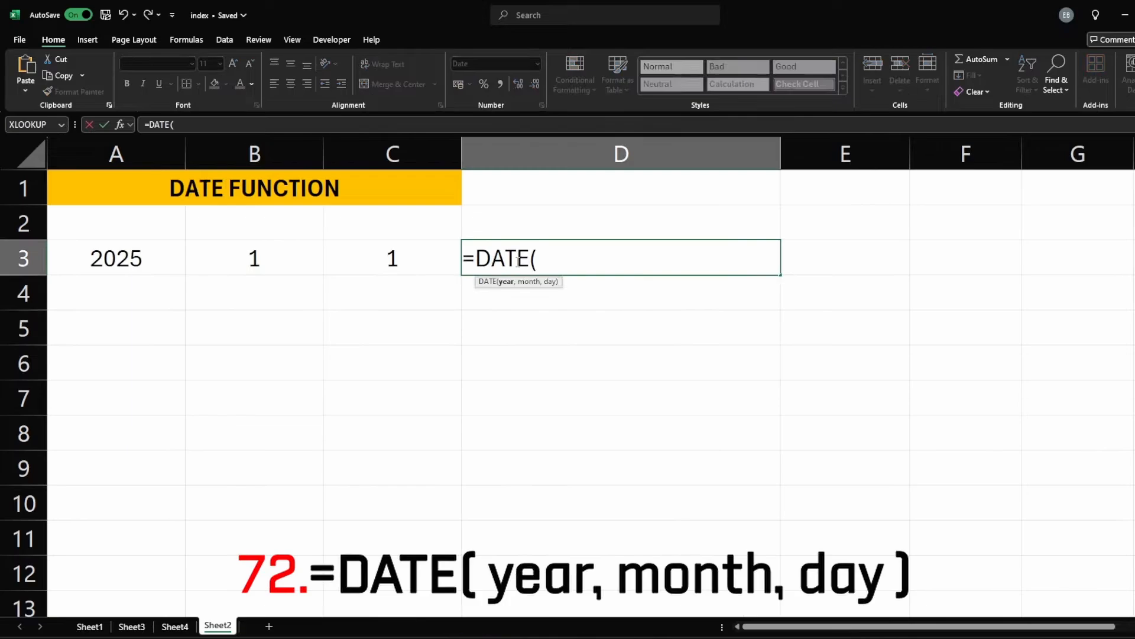
click(149, 257)
text(,)
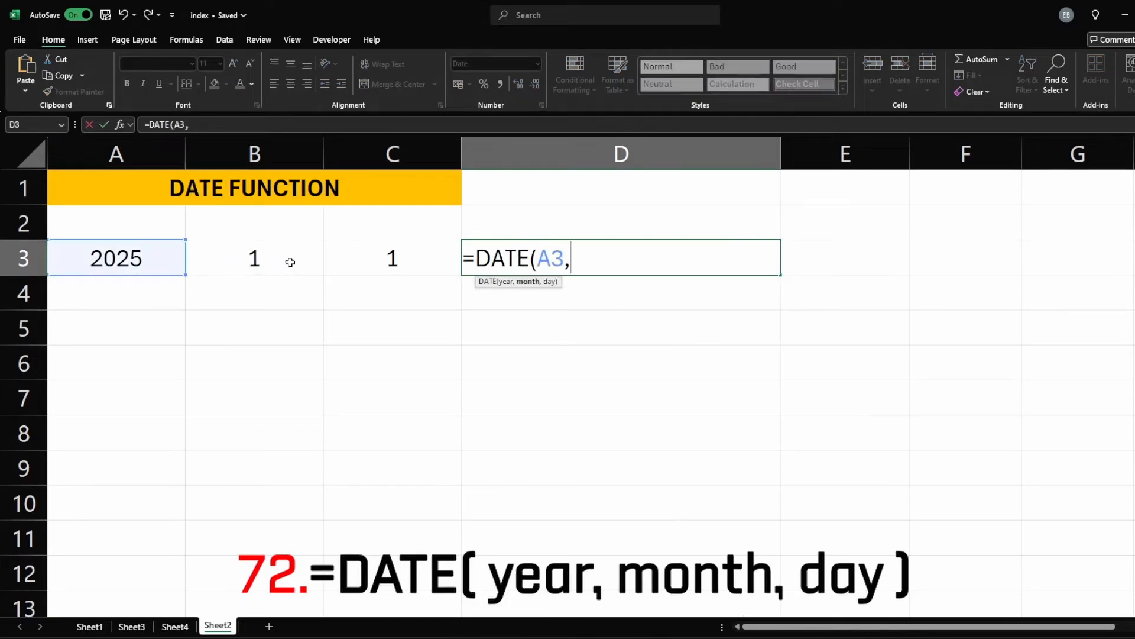
click(291, 262)
text(,)
click(378, 261)
key(Return)
click(624, 261)
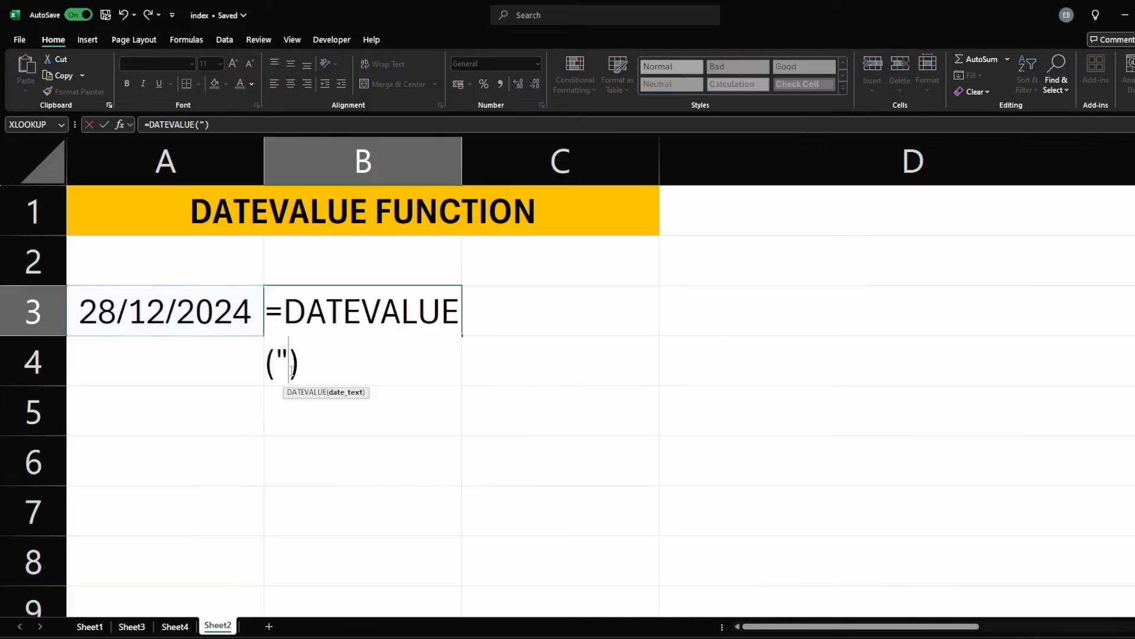
Step: Complete the DATEVALUE formula in cell B3 with the date text "28/12/2024" and select the cell to check it
text(28)
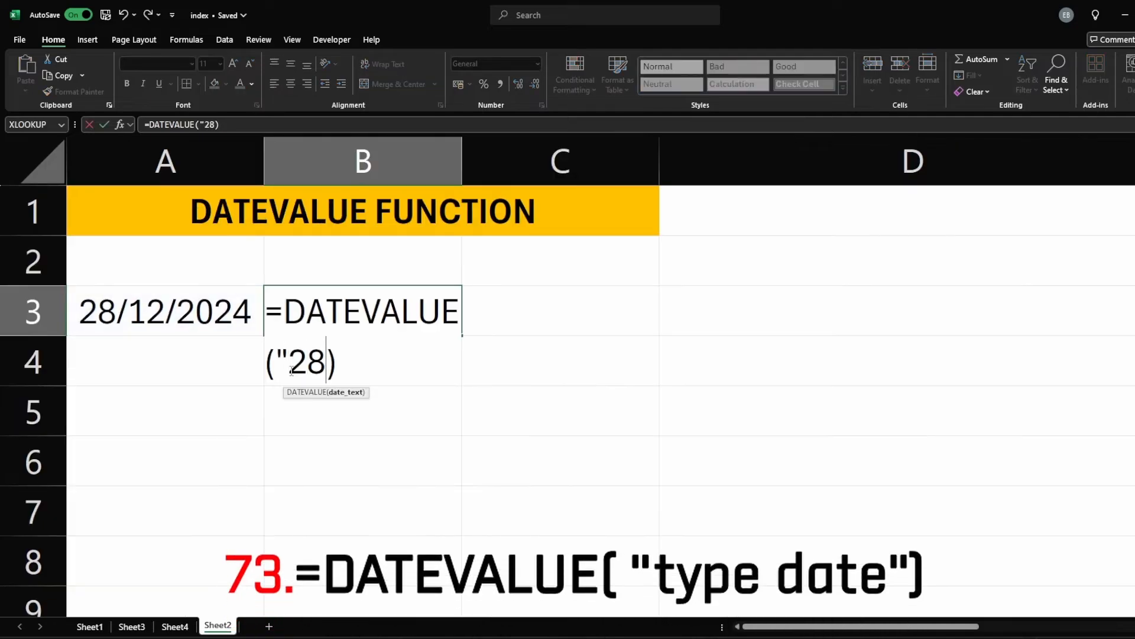
text(/12/)
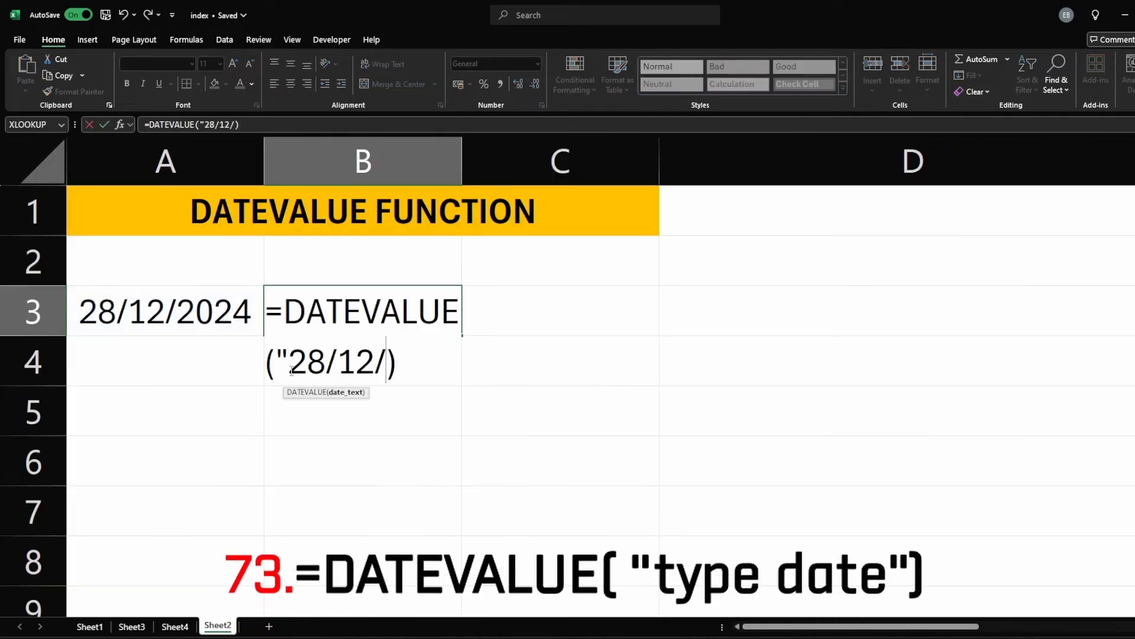
text(2024")
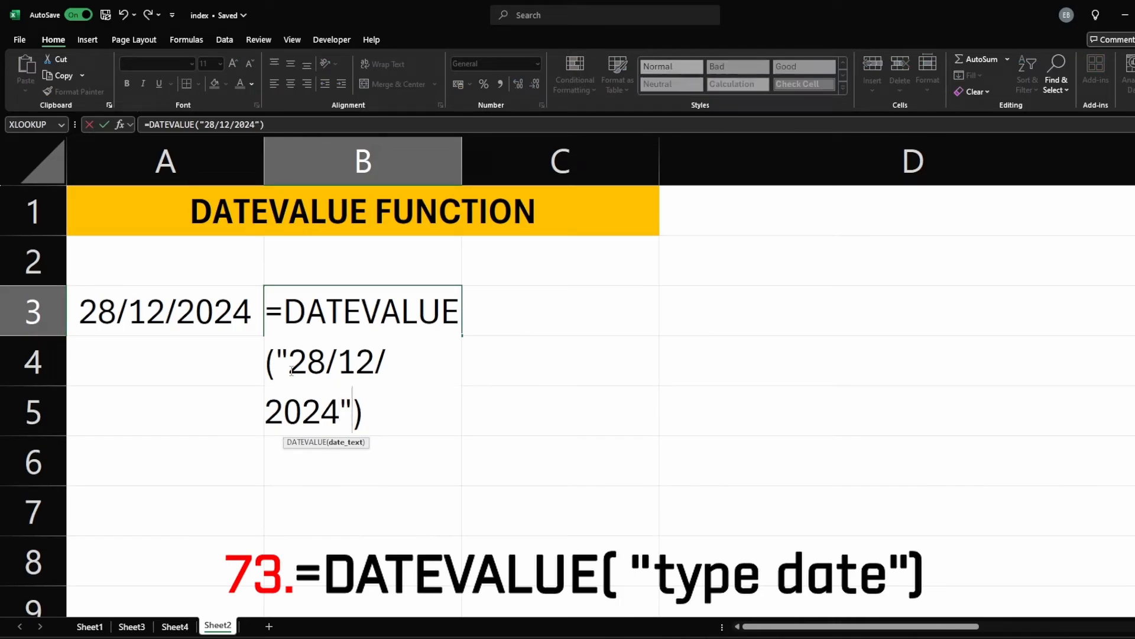
key(Return)
click(348, 310)
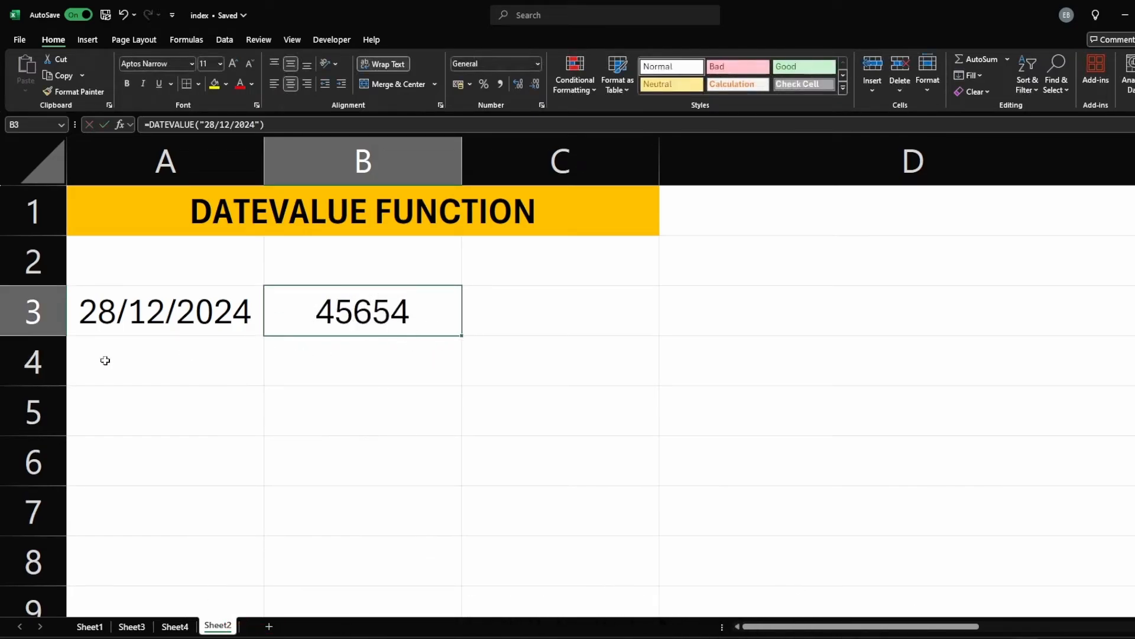
click(461, 638)
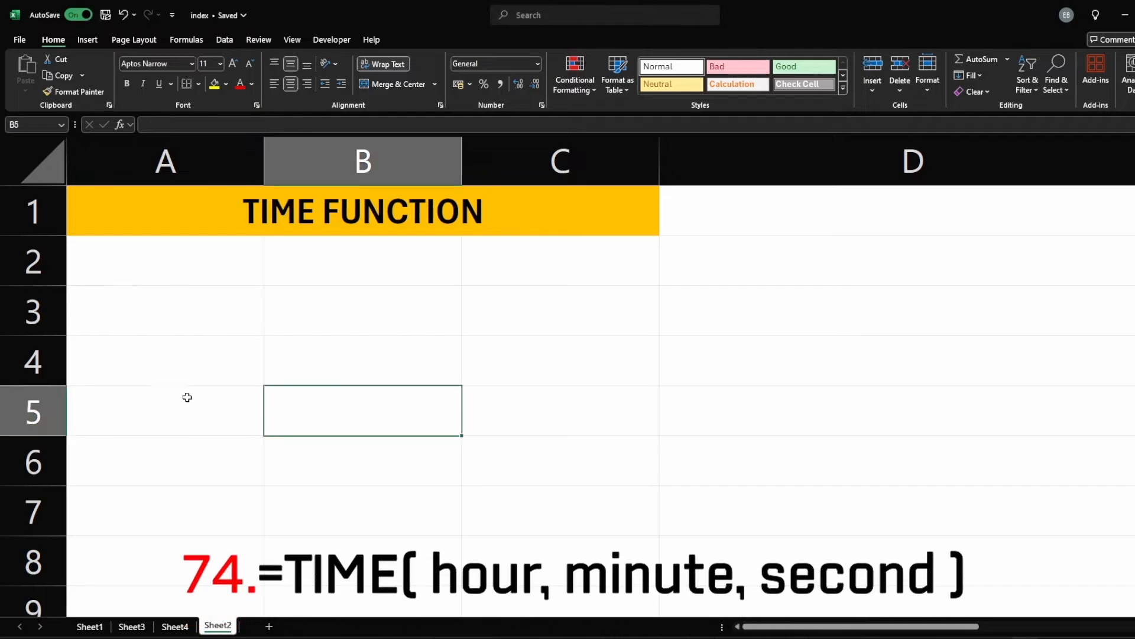
Step: Enter the formula =TIME(14,30,0) in cell B3 and select the cell to check the time
click(225, 325)
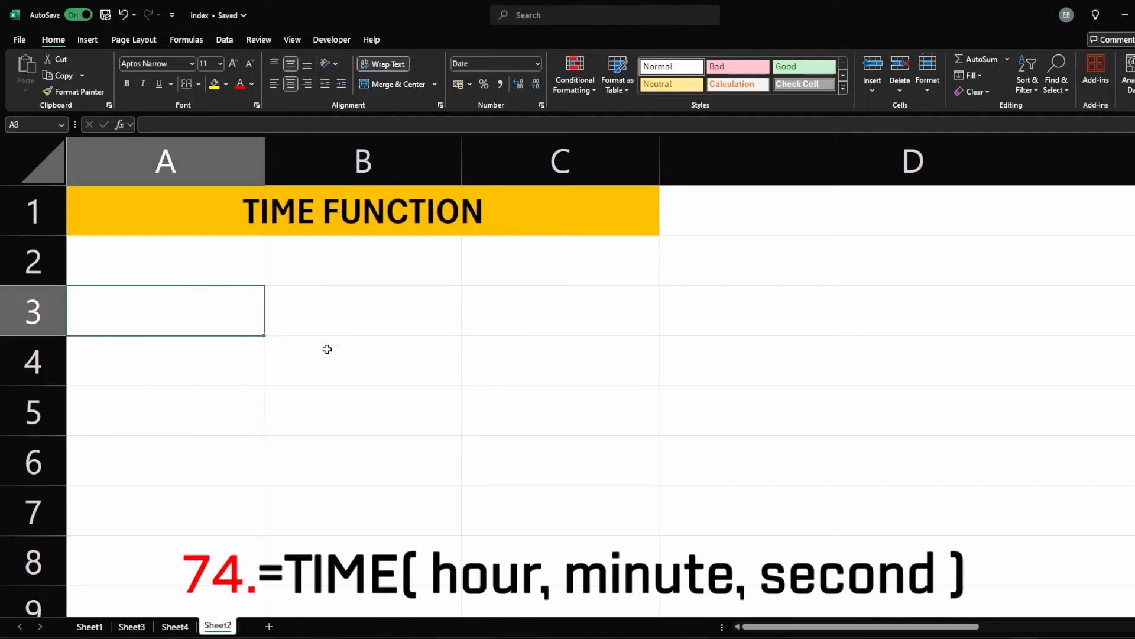
click(355, 320)
text(=time)
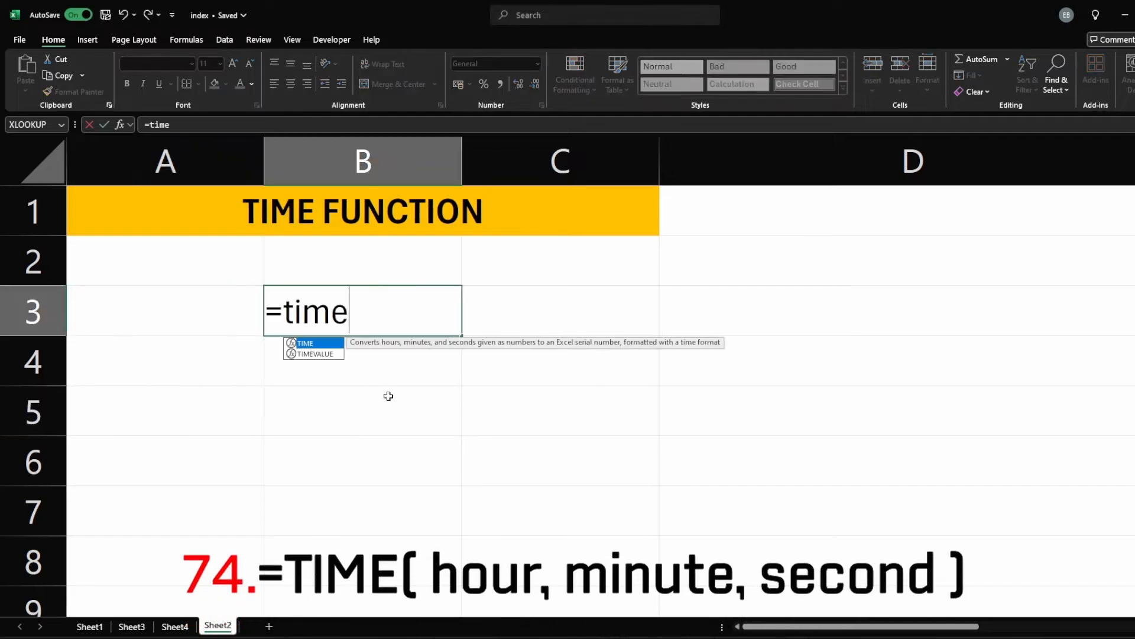
key(Tab)
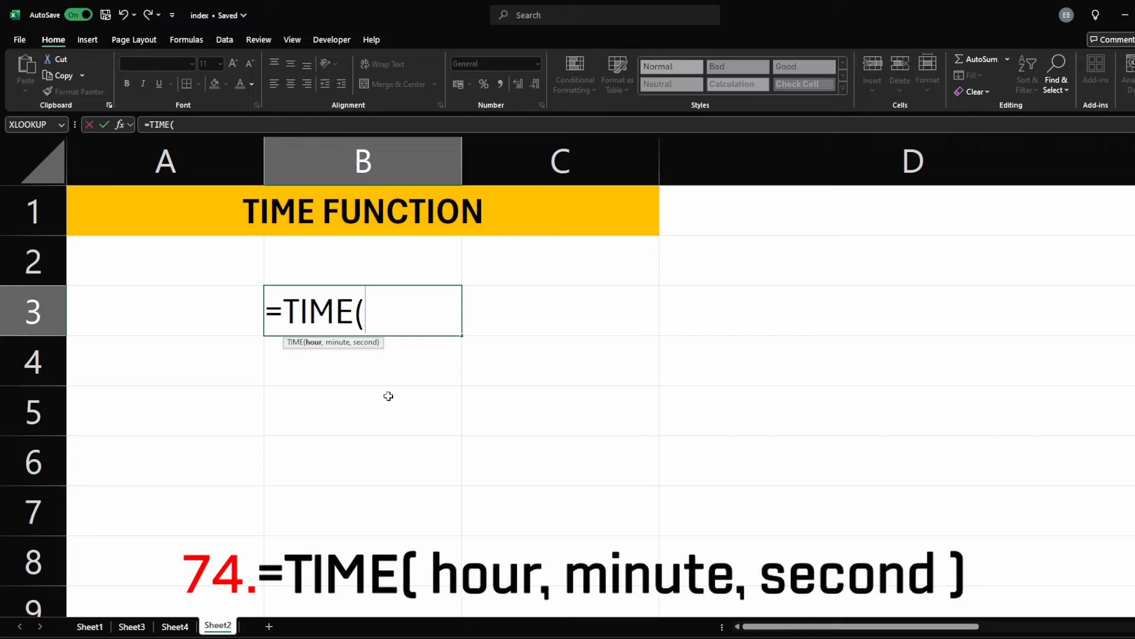
text(14)
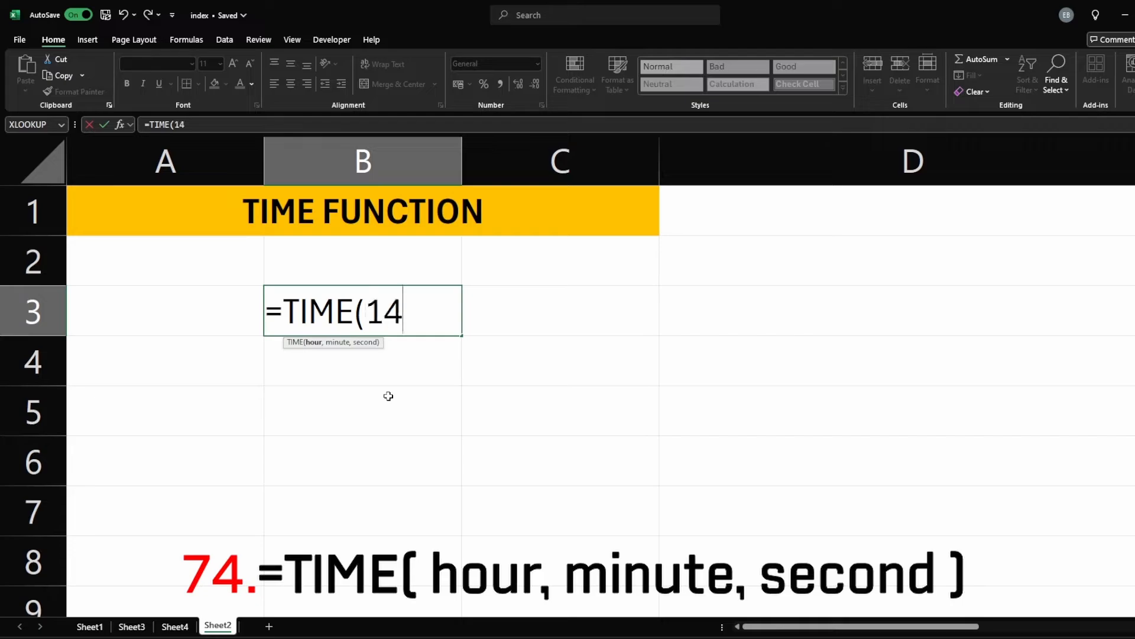
text(,30,)
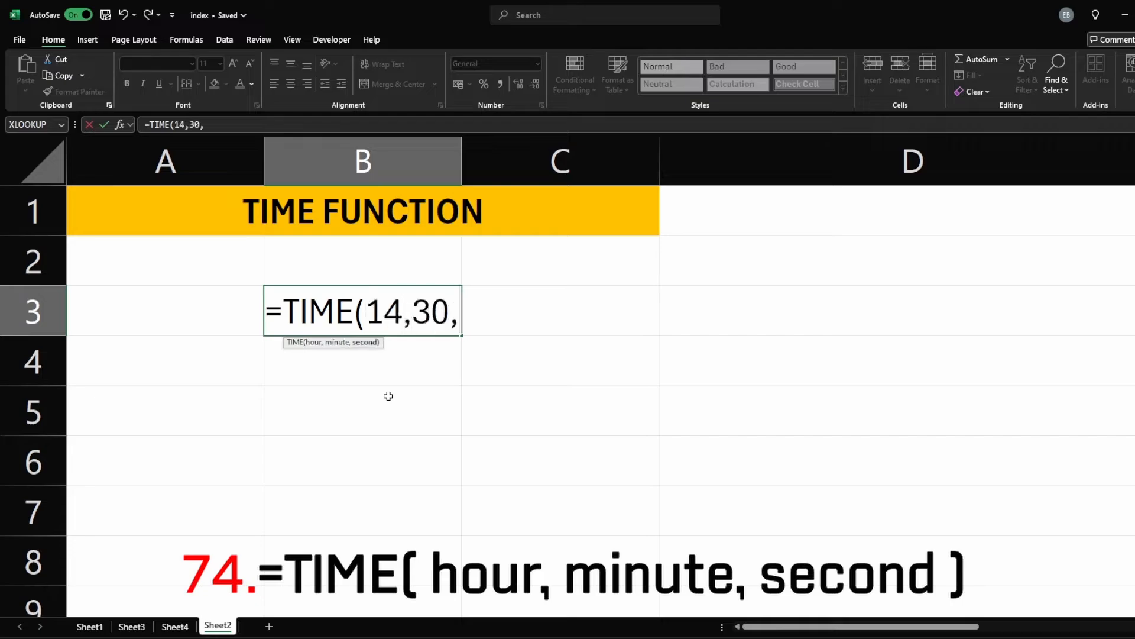
text(0))
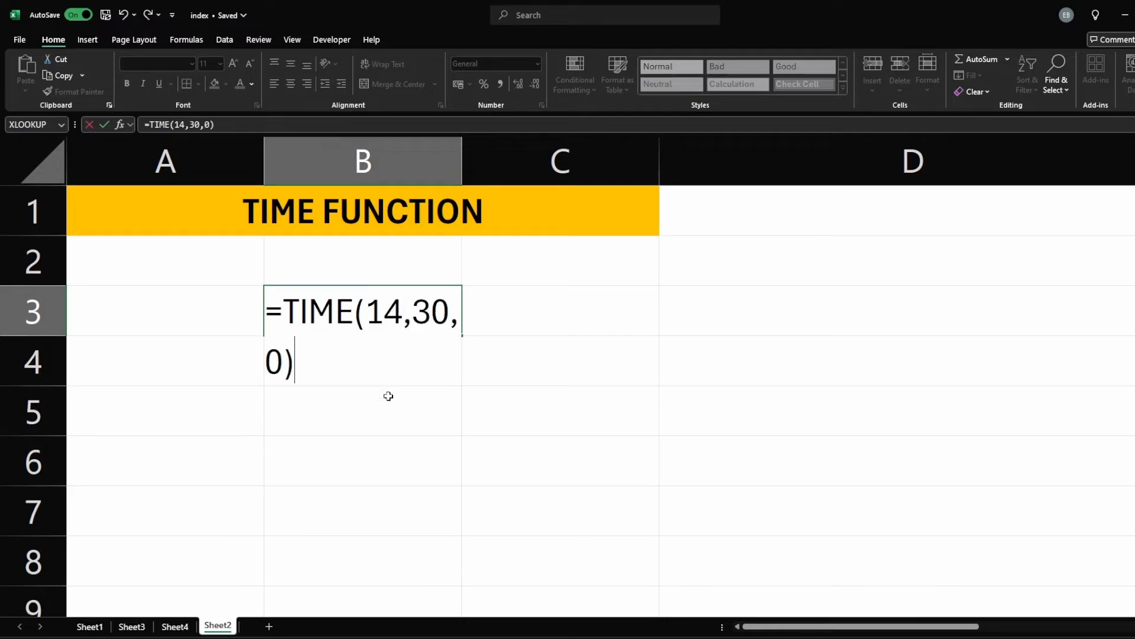
key(Return)
click(438, 311)
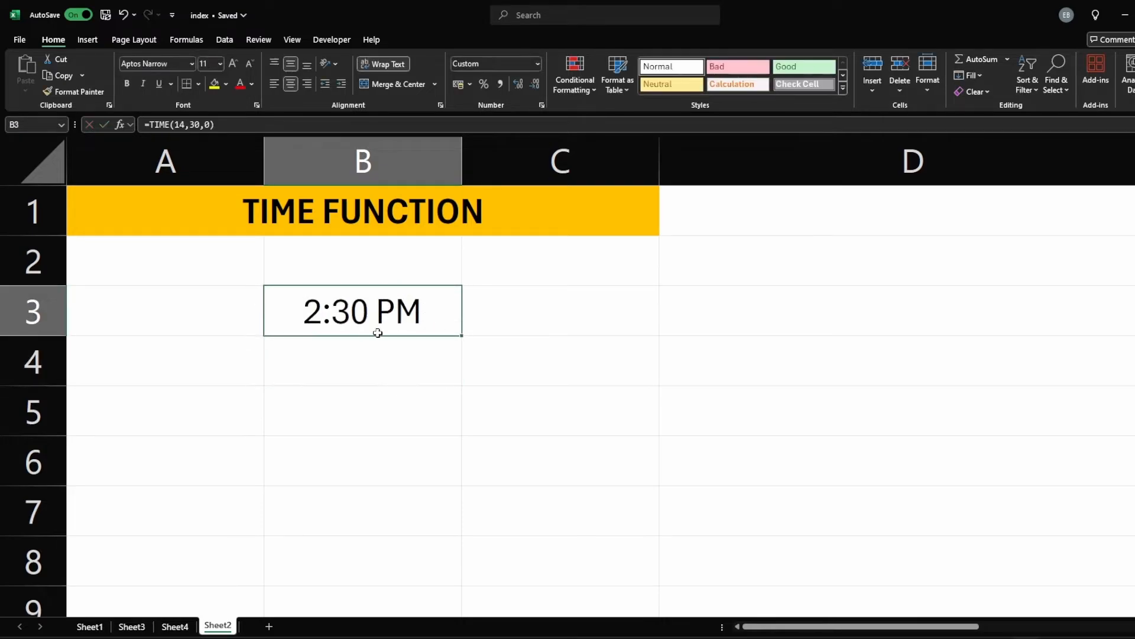
Step: Enter a TIME formula in cell B4 with 10+2 as hour, 45 as minute and 0 as second
click(369, 349)
text(=TIME(10+2)
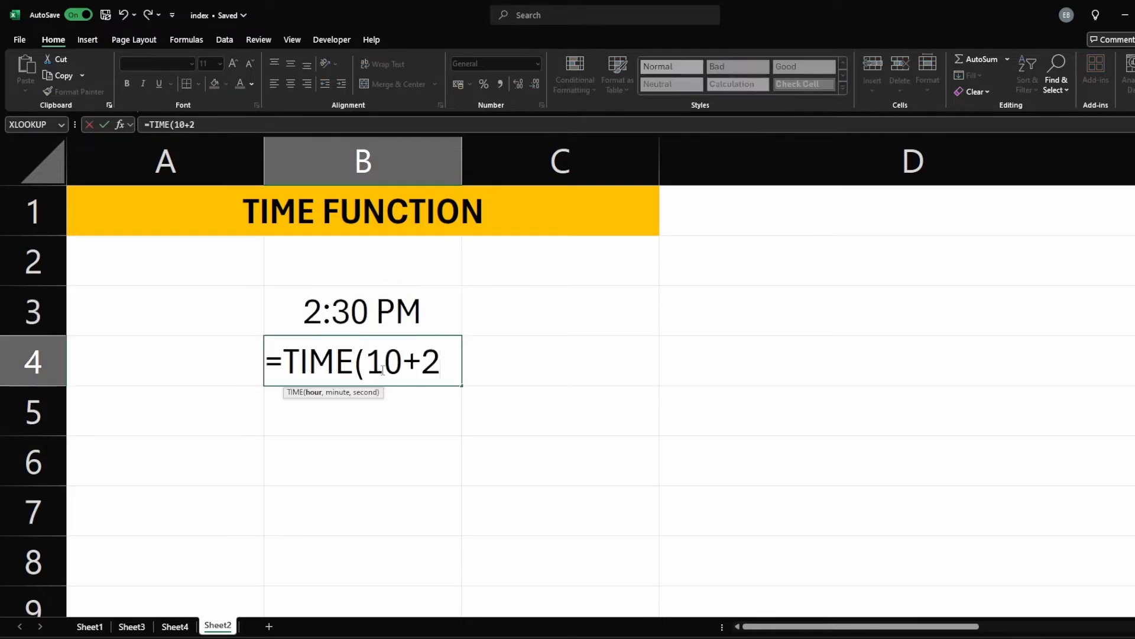
text(,45,)
text(0)
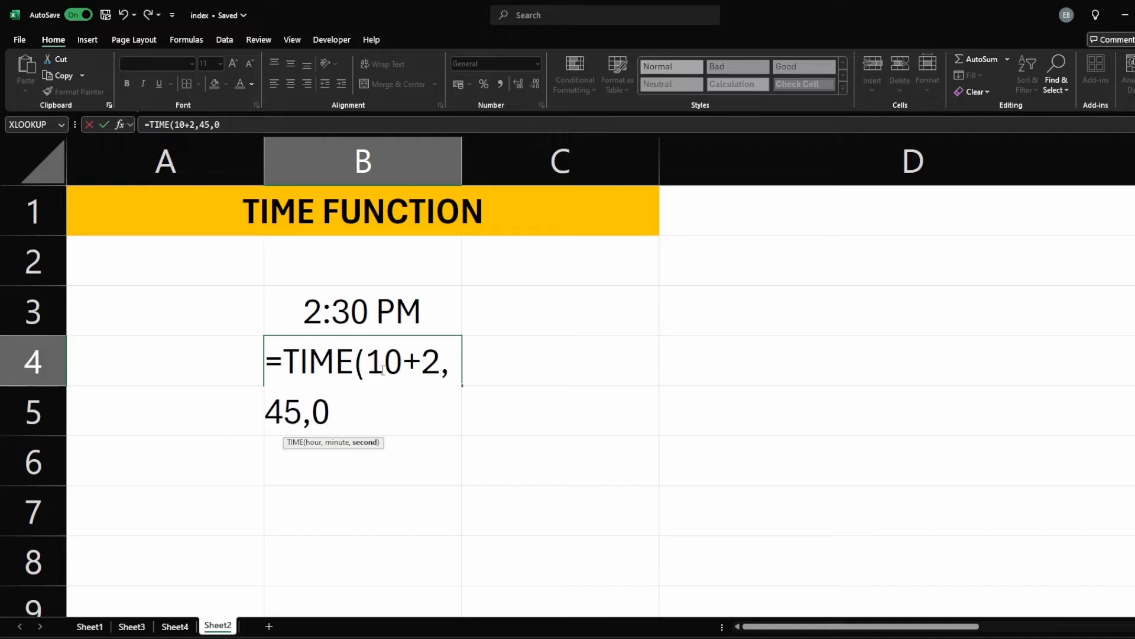
key(Return)
click(365, 363)
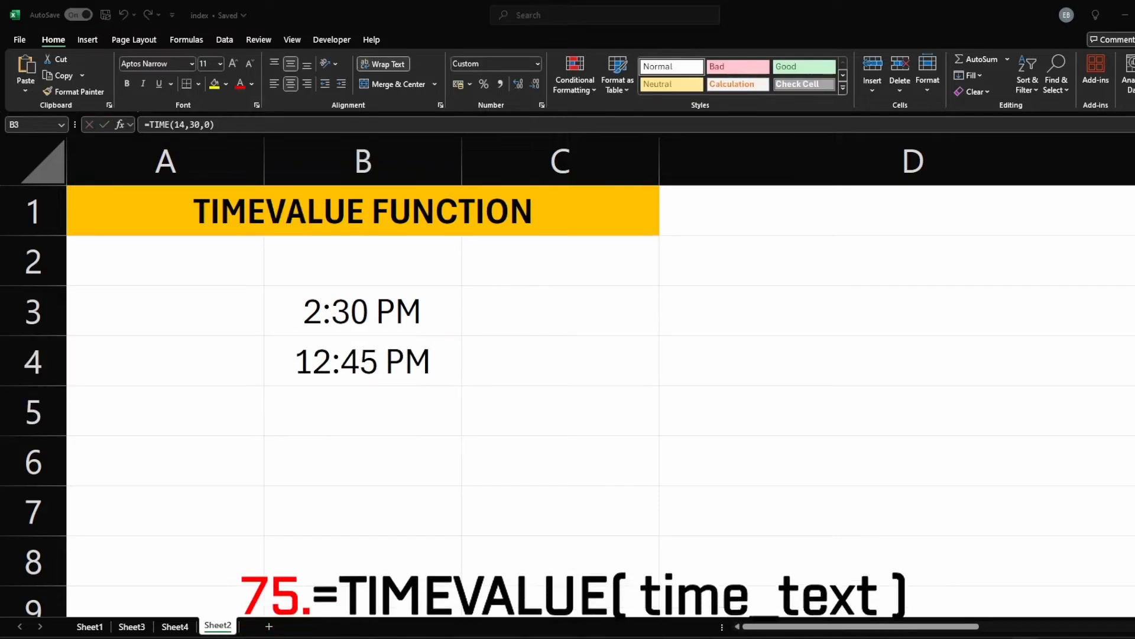
Step: Enter a TIMEVALUE formula in cell C3 for the time text "2:30" and select the cell to check it
click(511, 320)
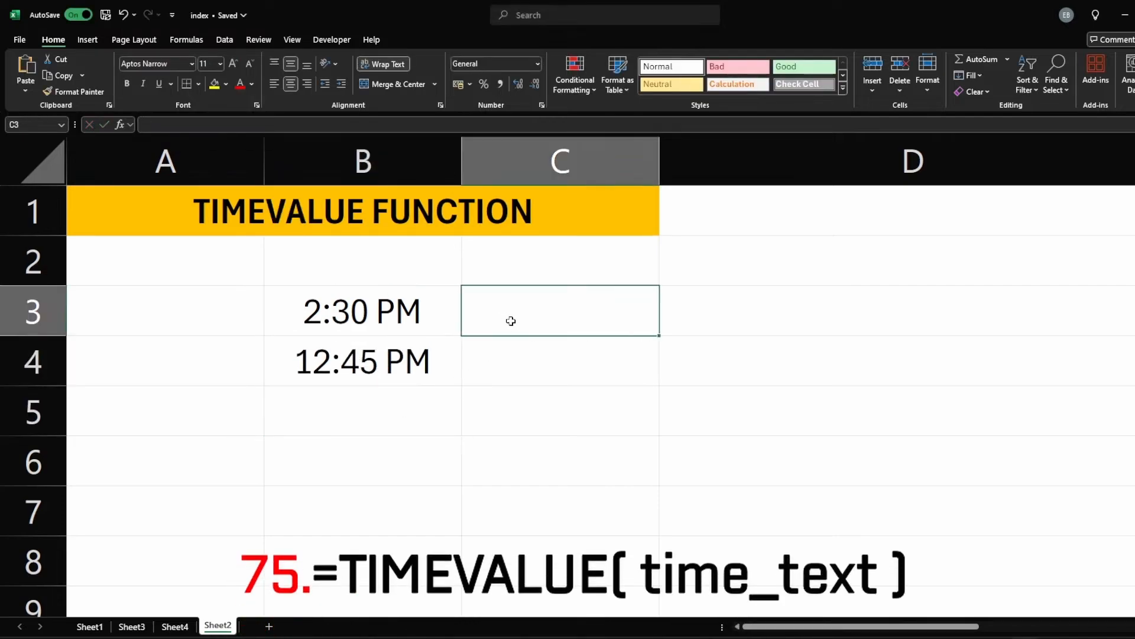
text(=timev)
key(Tab)
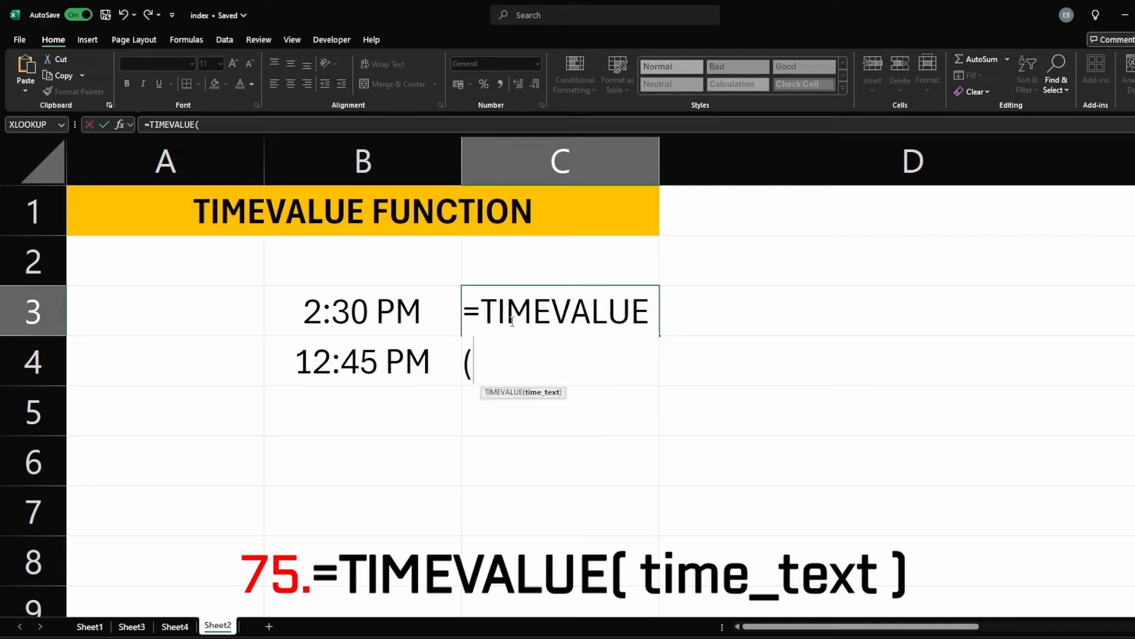
text("2:30")
key(Return)
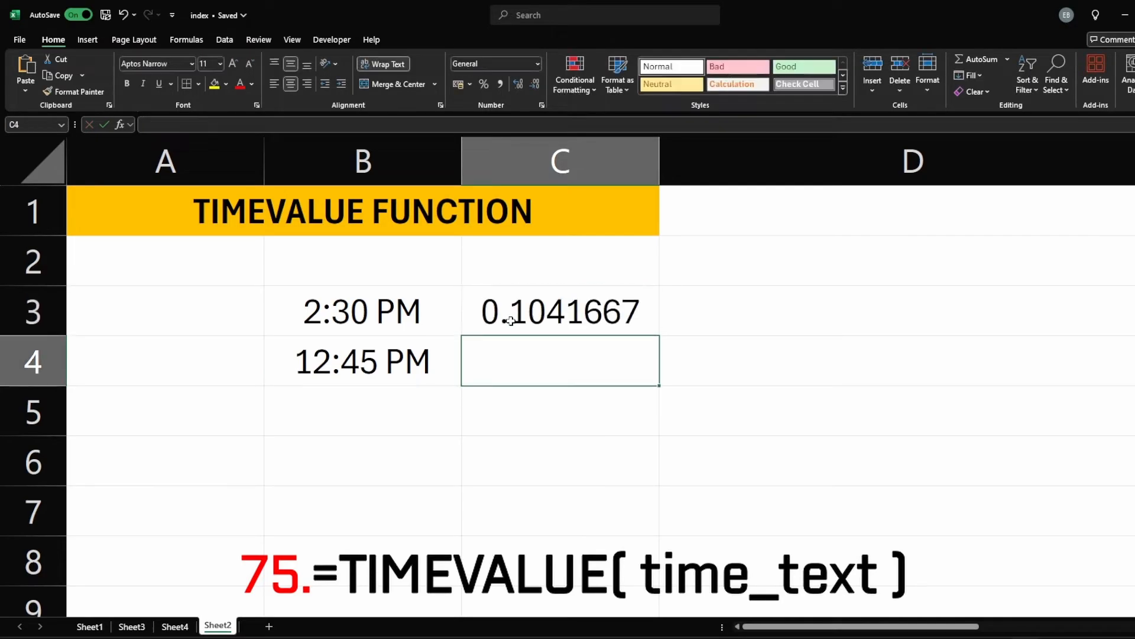
click(583, 316)
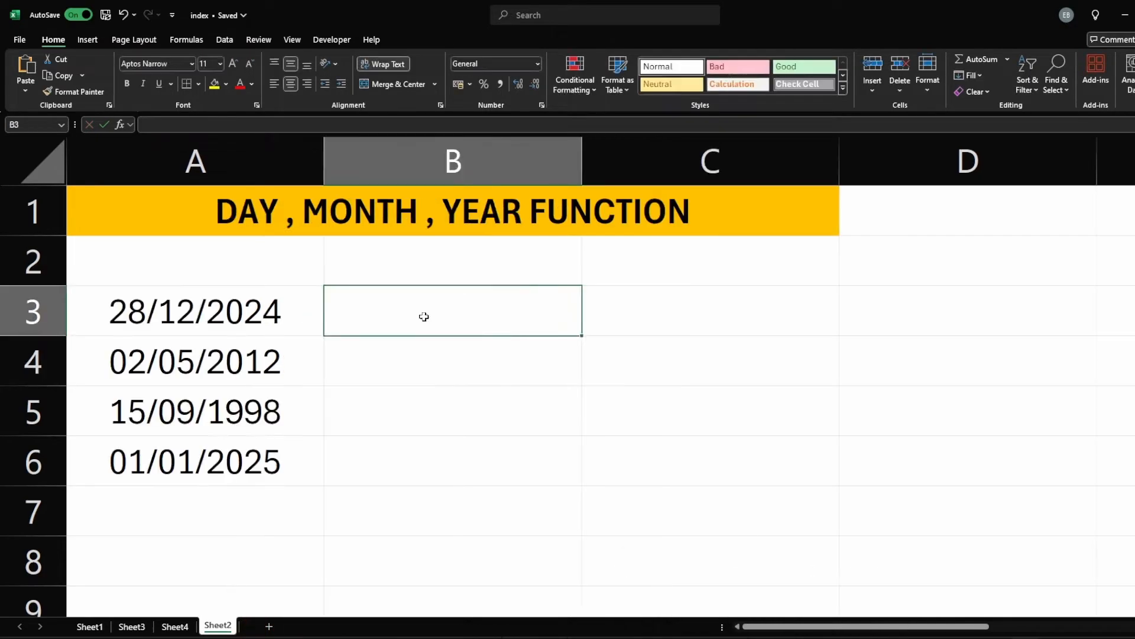
Step: Enter a DAY formula in cell B3 for the date in A3 and fill it down to B6
text(=day)
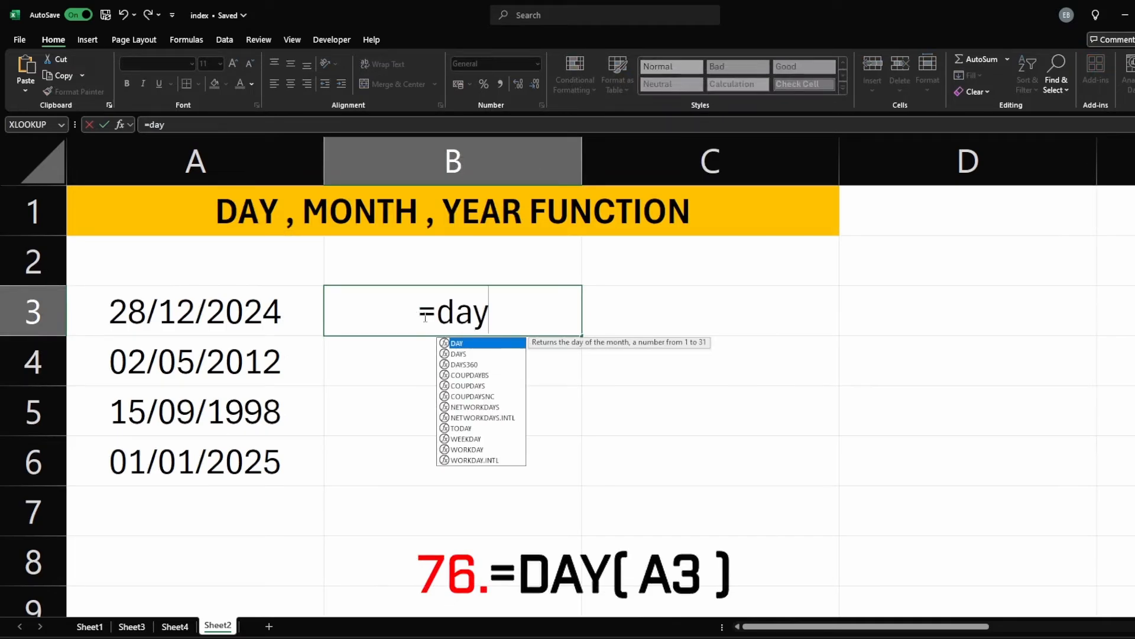
key(Tab)
click(237, 313)
key(Return)
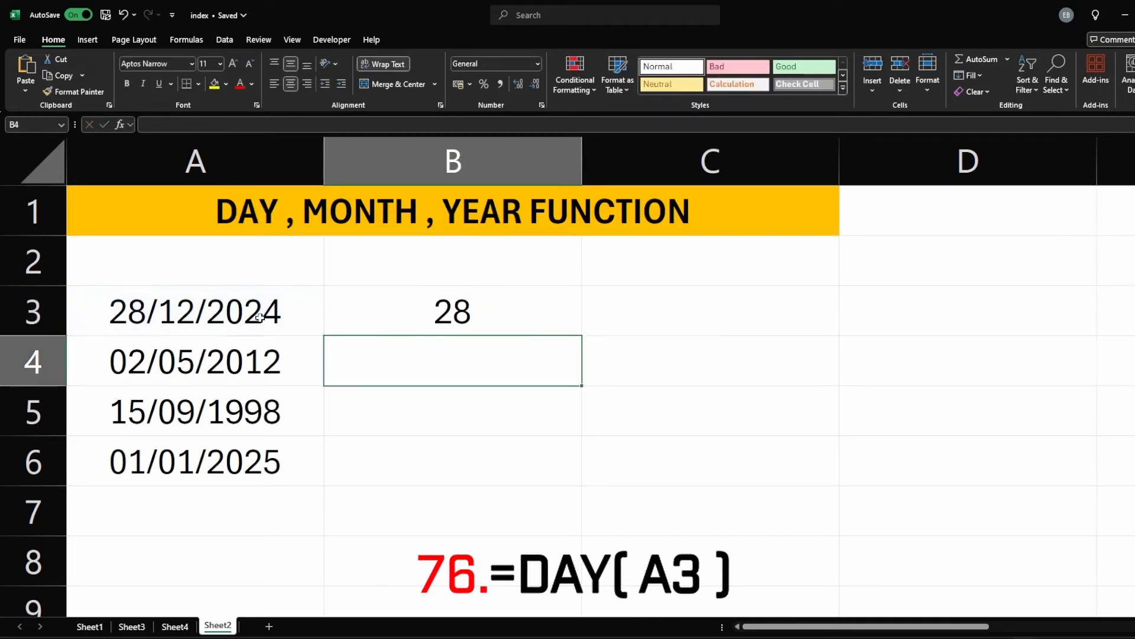
click(126, 319)
click(414, 321)
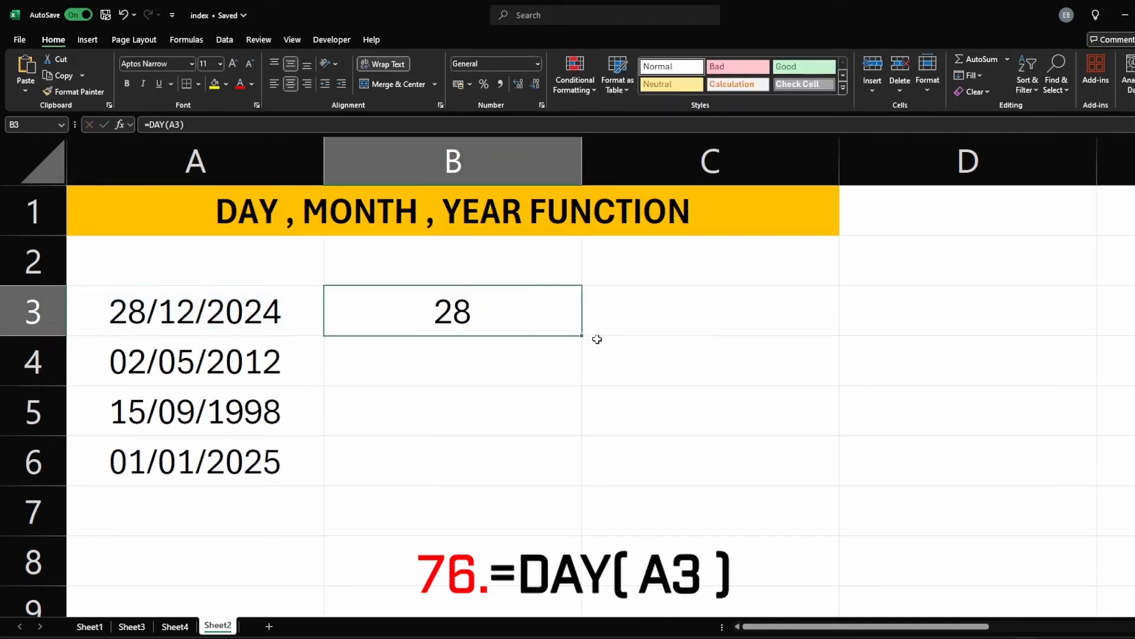
double_click(581, 335)
click(520, 364)
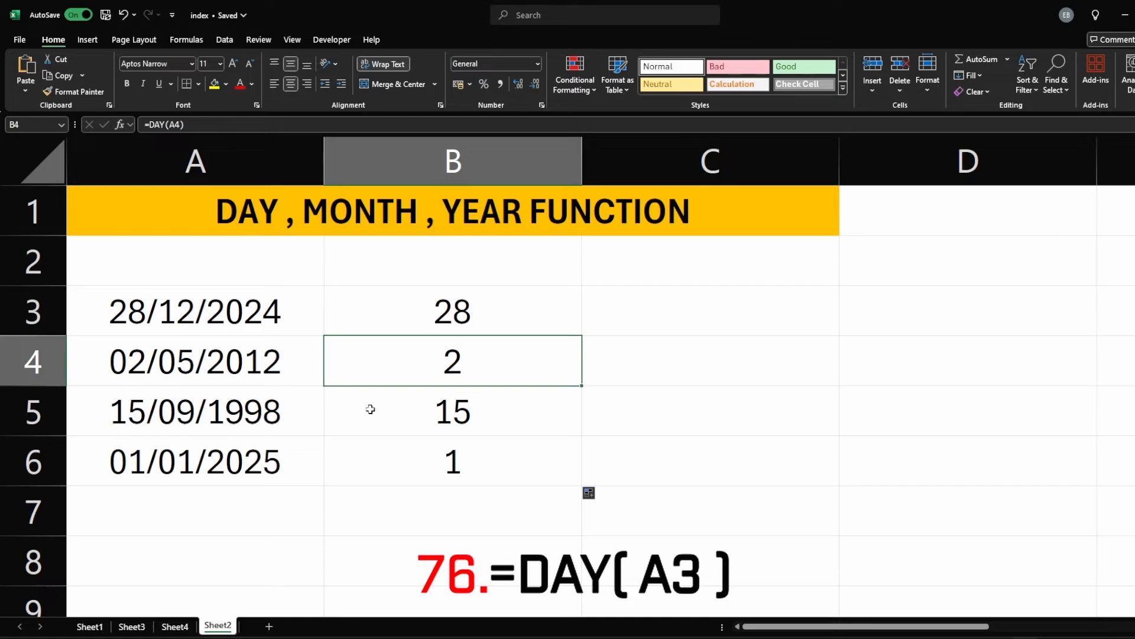
Step: Enter a MONTH formula in cell C3 for the date in A3 and fill it down to C6
click(623, 310)
text(=mon)
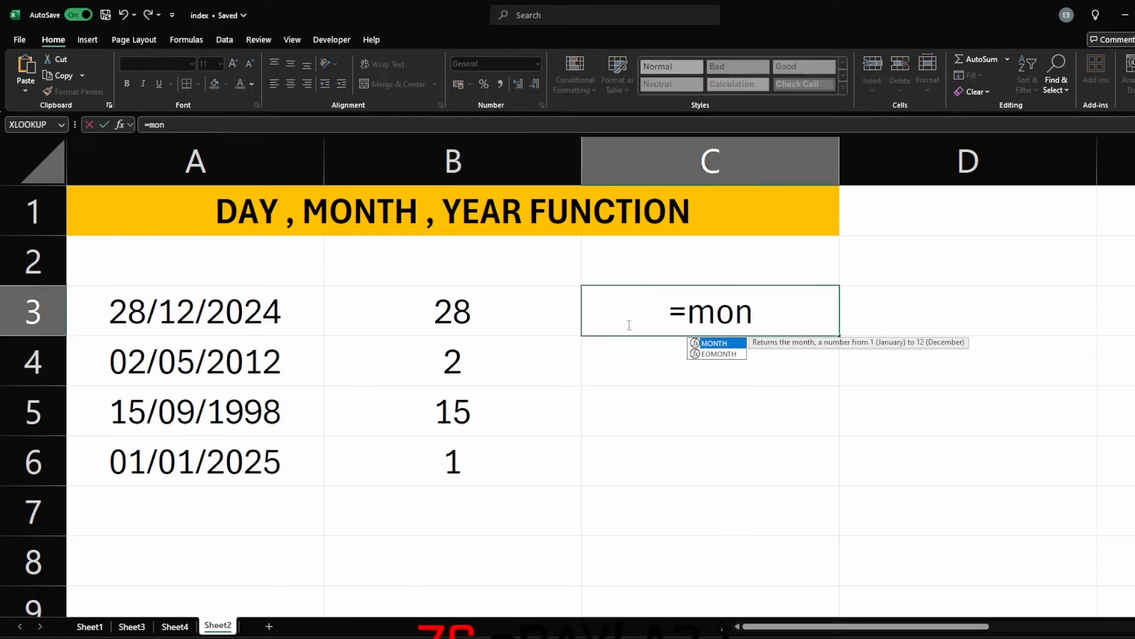
key(Tab)
click(210, 312)
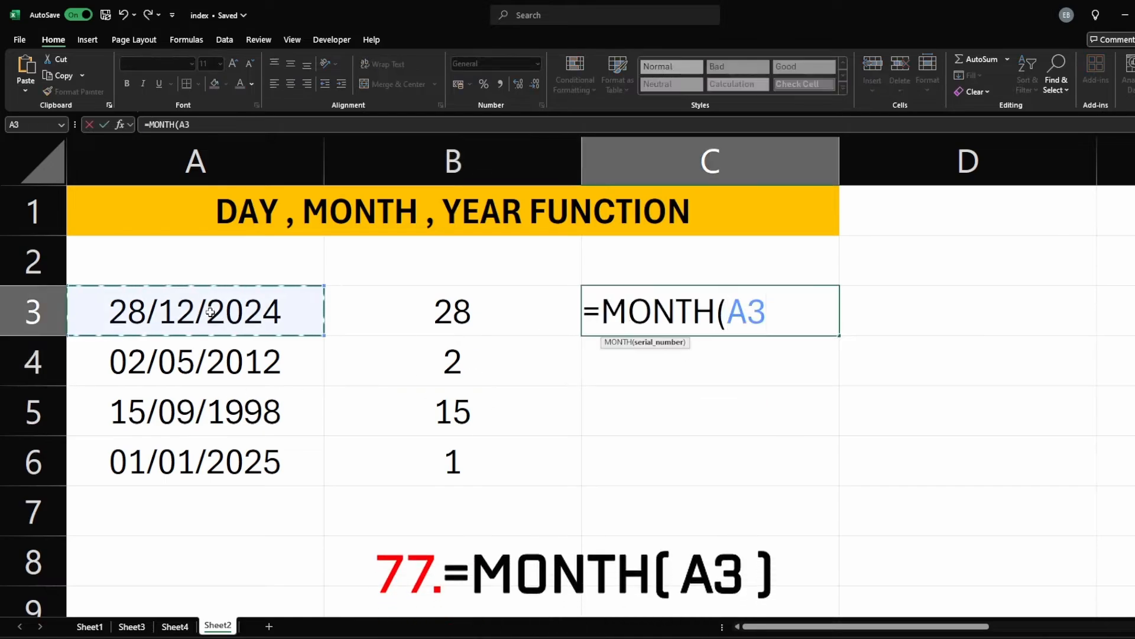
key(Return)
click(746, 314)
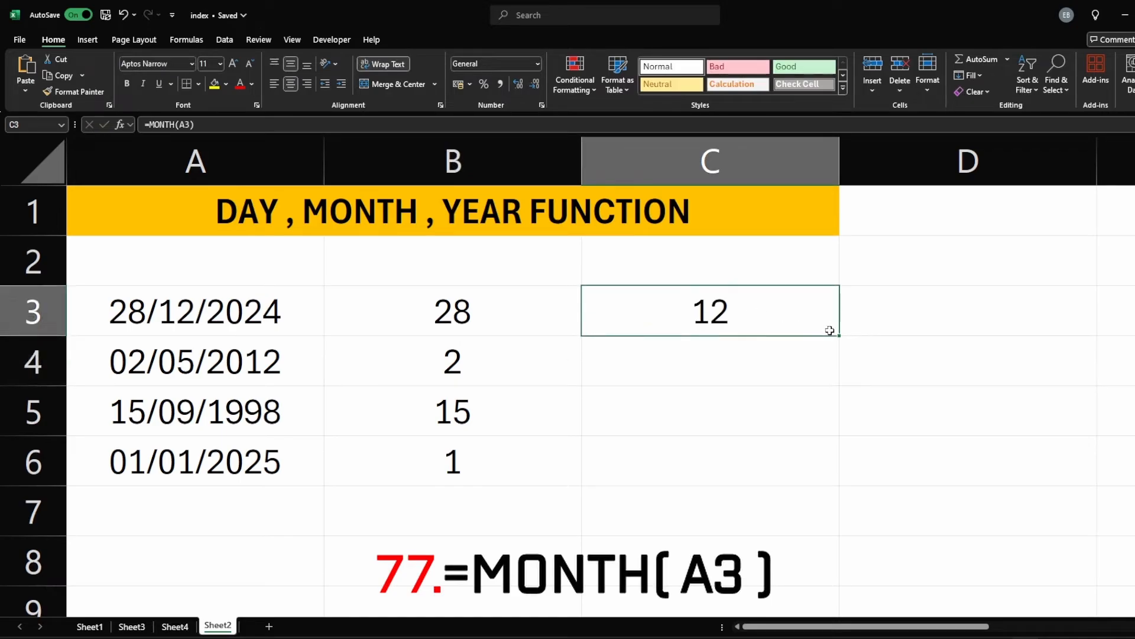
double_click(840, 336)
Step: Enter a YEAR formula in cell D3 for the date in A3 and fill it down to D6
click(896, 323)
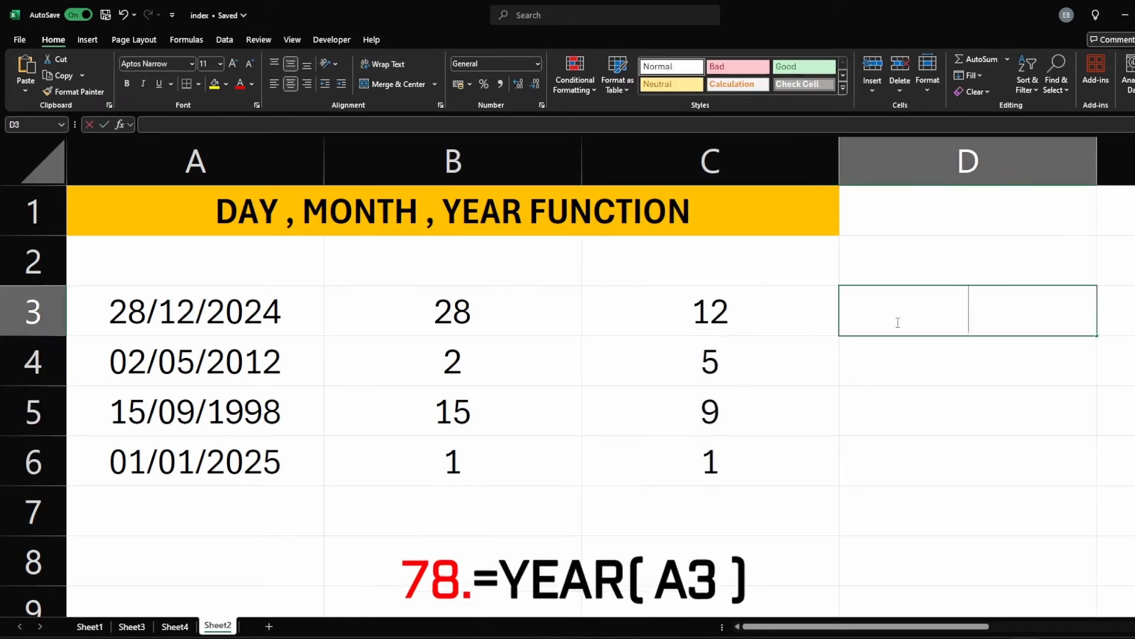
text(=ye)
key(Tab)
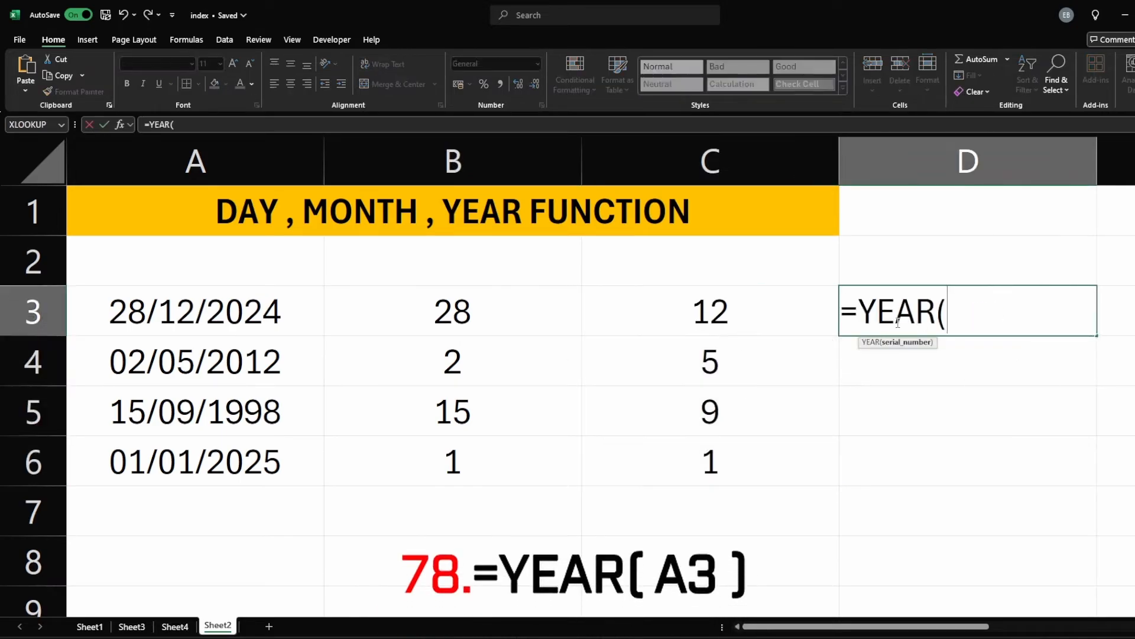
click(268, 313)
key(Return)
click(1073, 316)
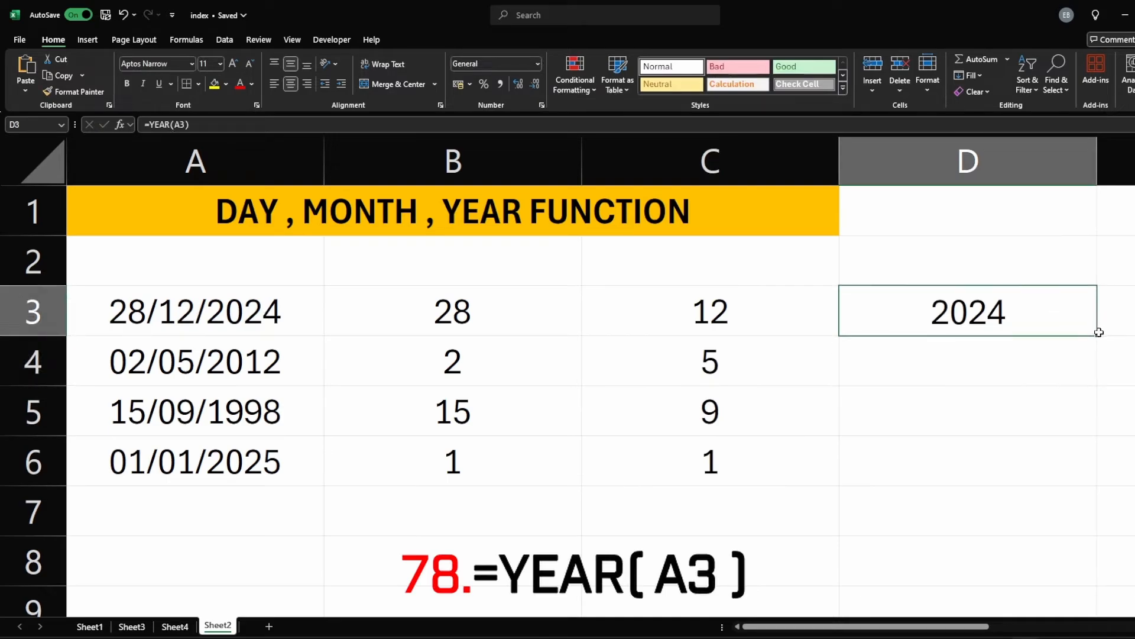
drag(1097, 335, 1100, 489)
click(875, 323)
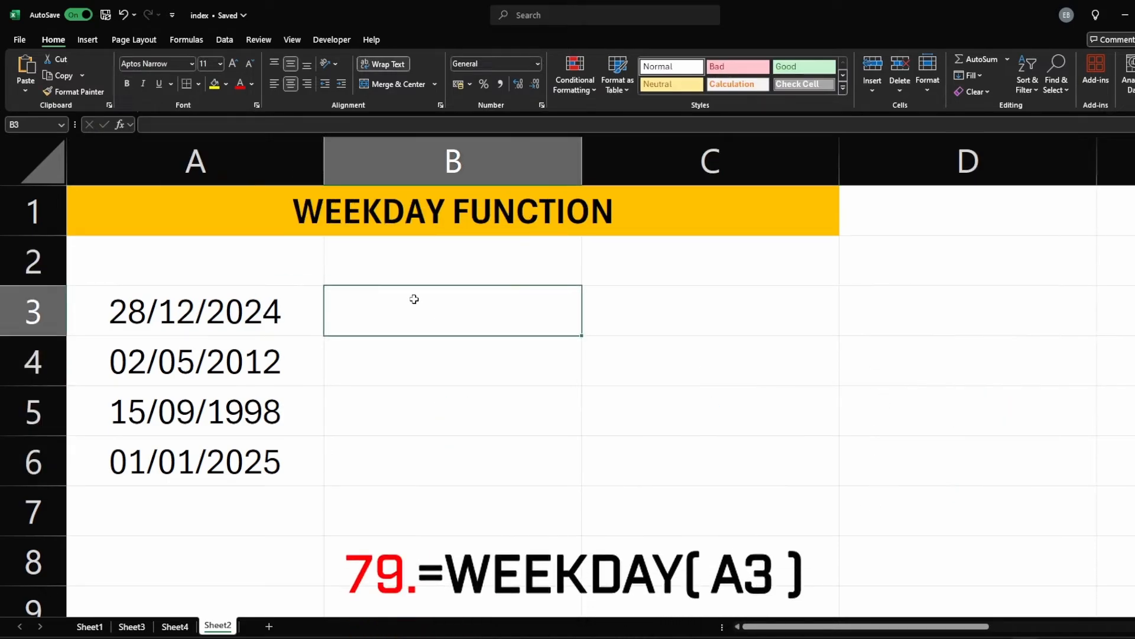
Step: Enter a WEEKDAY formula in cell B3 for the date in A3 and fill it down to B6
text(=week)
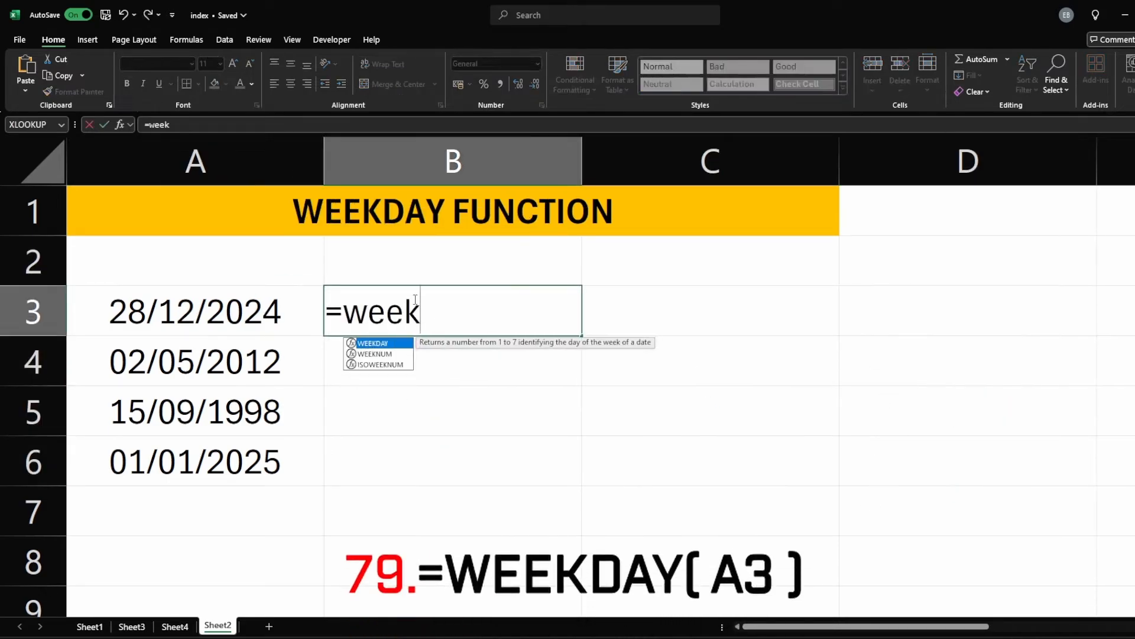
key(Tab)
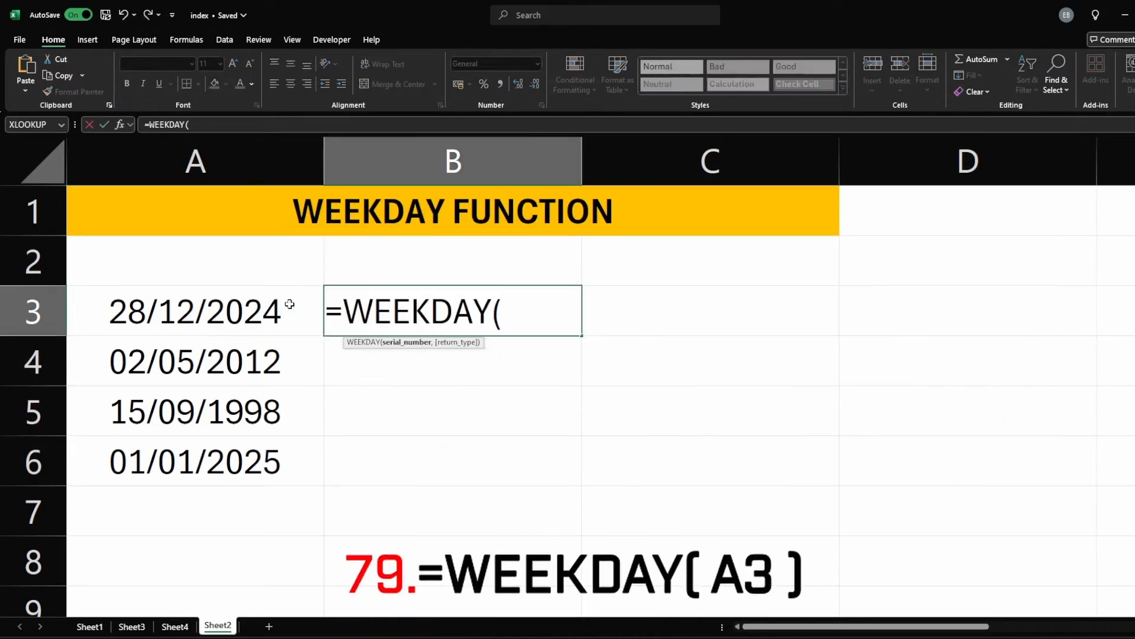
click(236, 308)
key(Return)
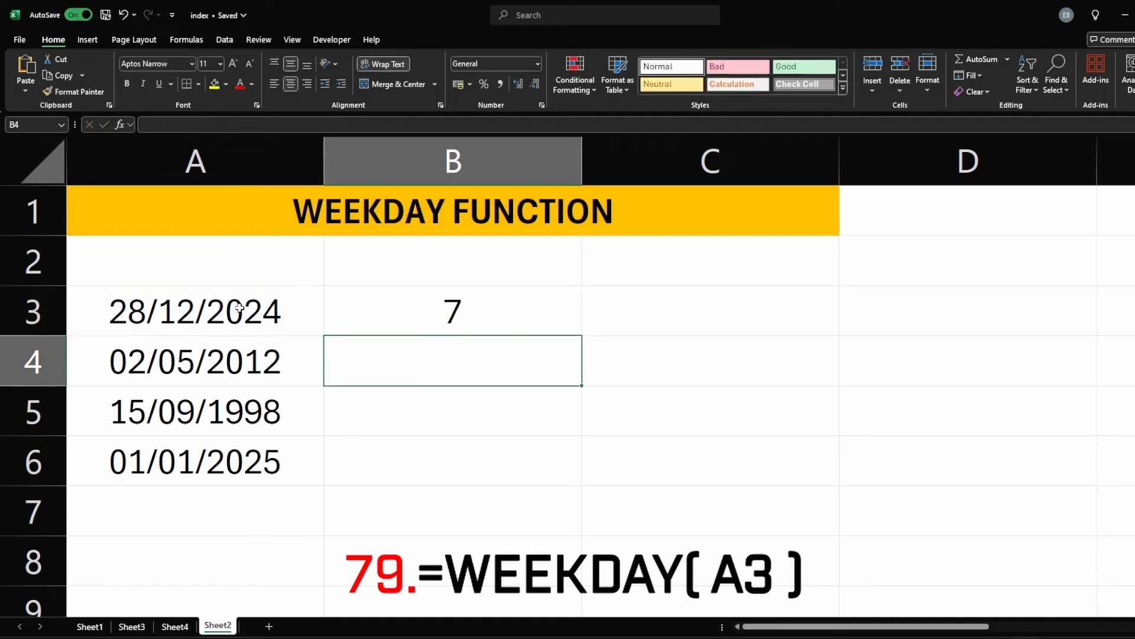
click(366, 328)
double_click(582, 335)
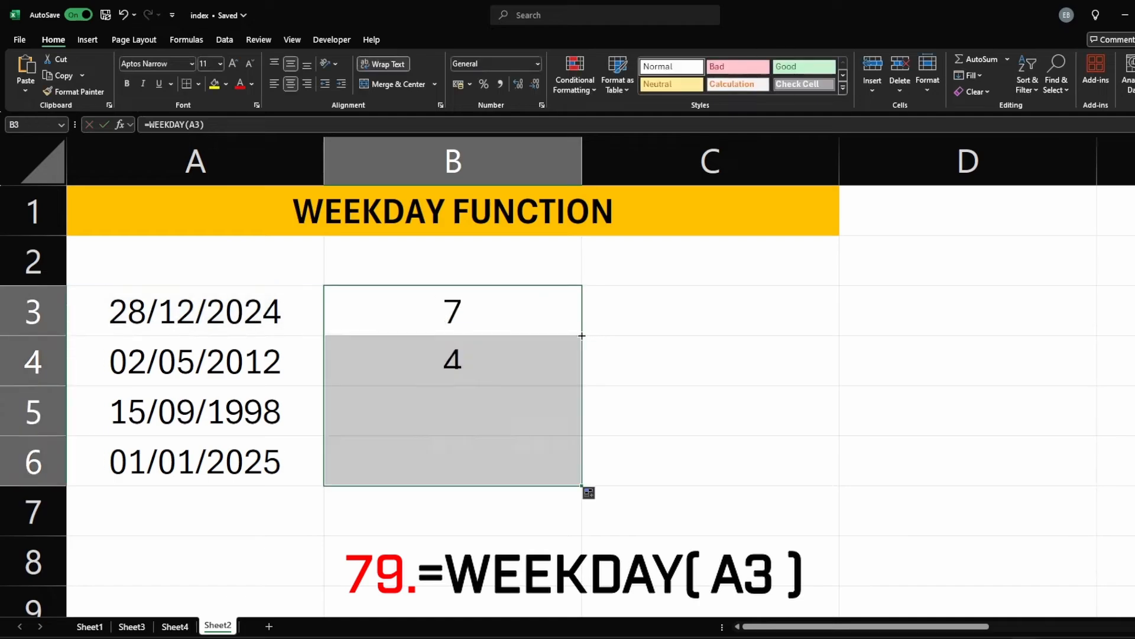
click(510, 314)
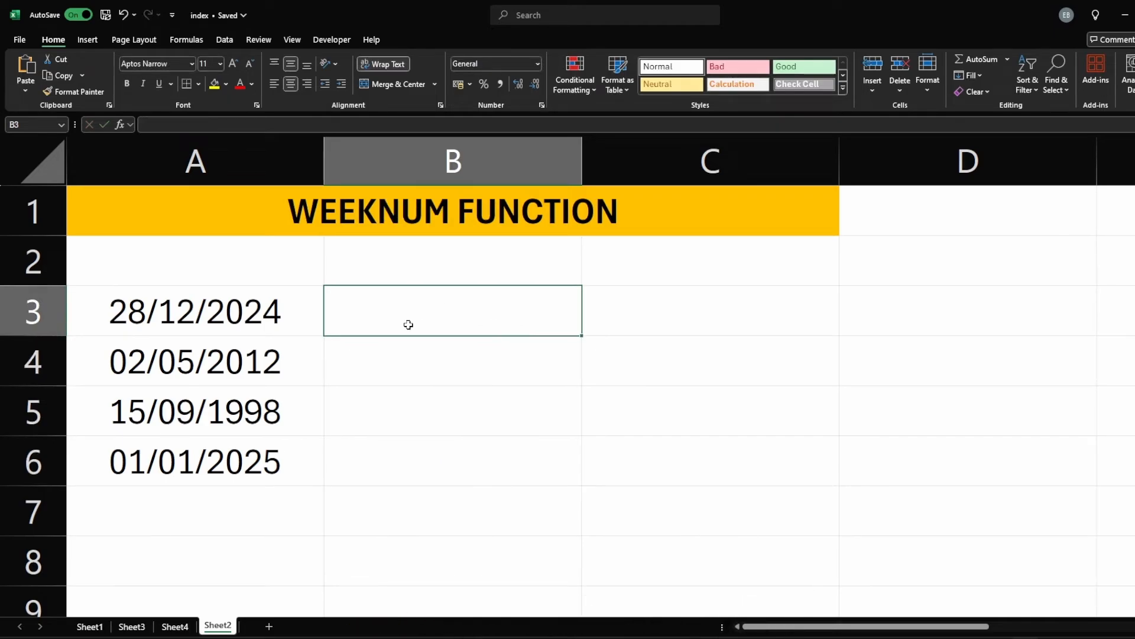
Step: Enter a WEEKNUM formula in cell B3 for the date in A3 and fill it down to B6
text(=week)
click(381, 357)
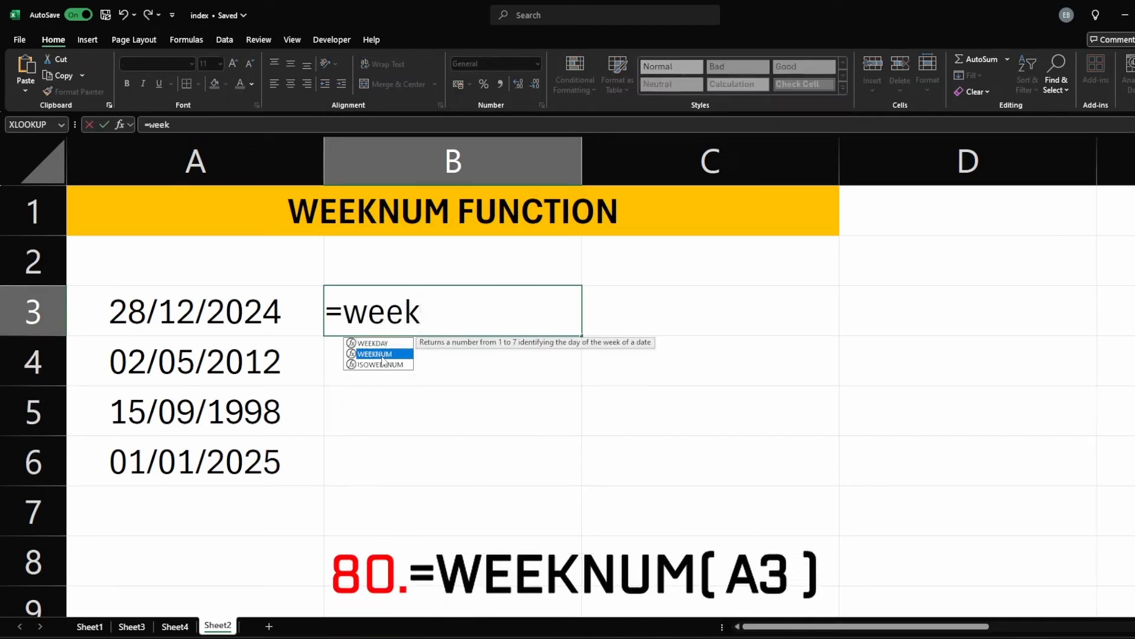
double_click(381, 357)
click(259, 324)
key(Return)
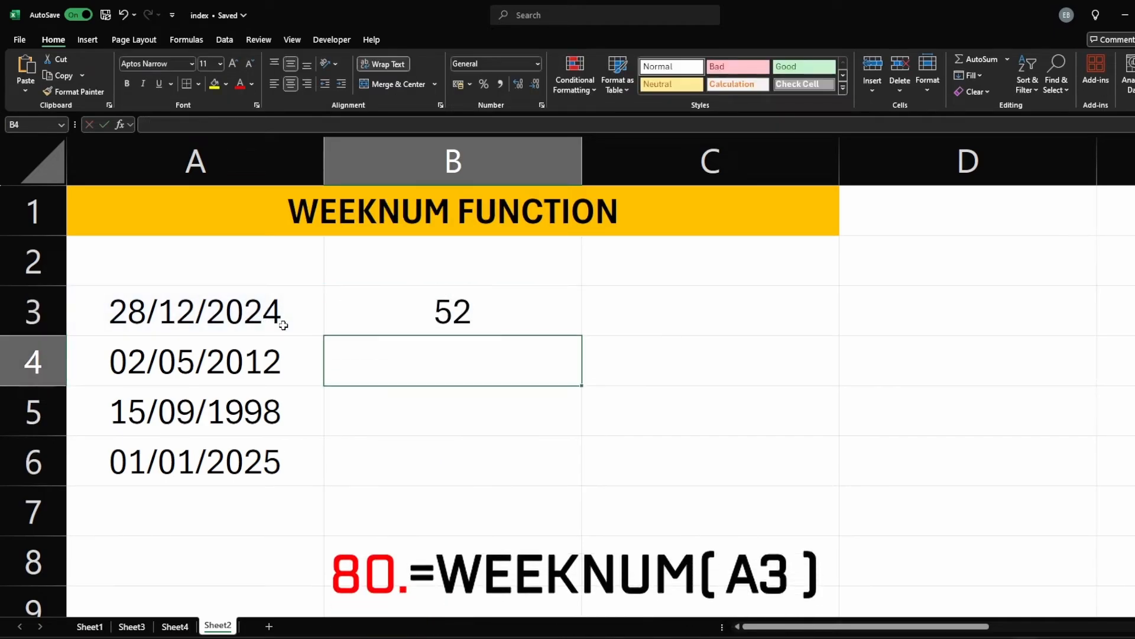
click(451, 319)
double_click(582, 339)
Step: Enter an HOUR formula in cell B3 for the time in A3 and fill it down to B6
text(=hou)
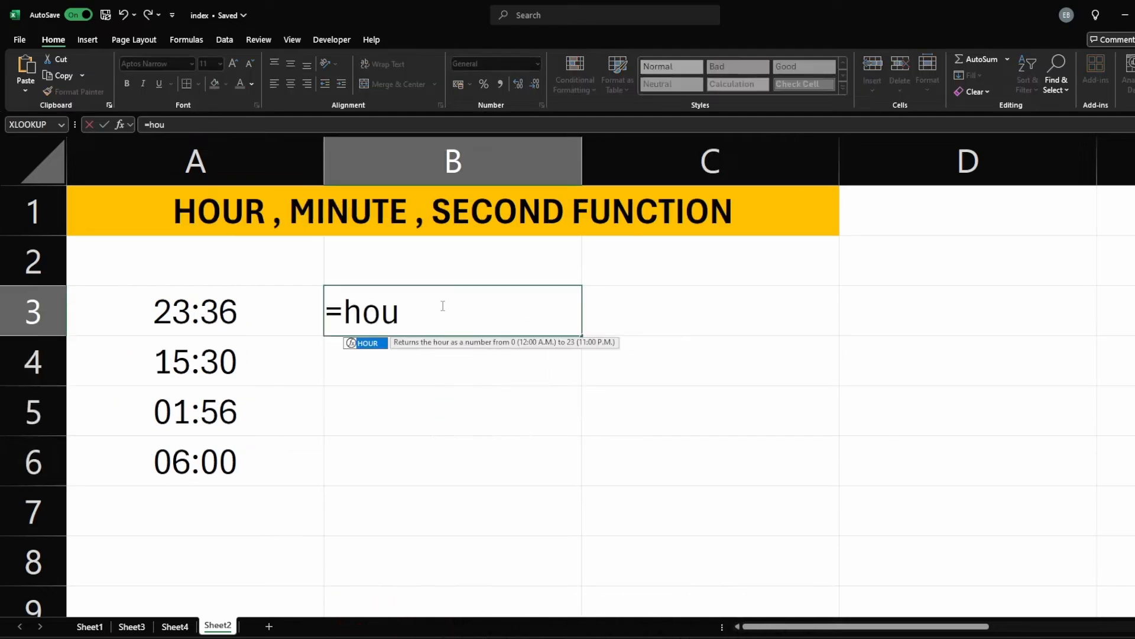
key(Tab)
click(248, 313)
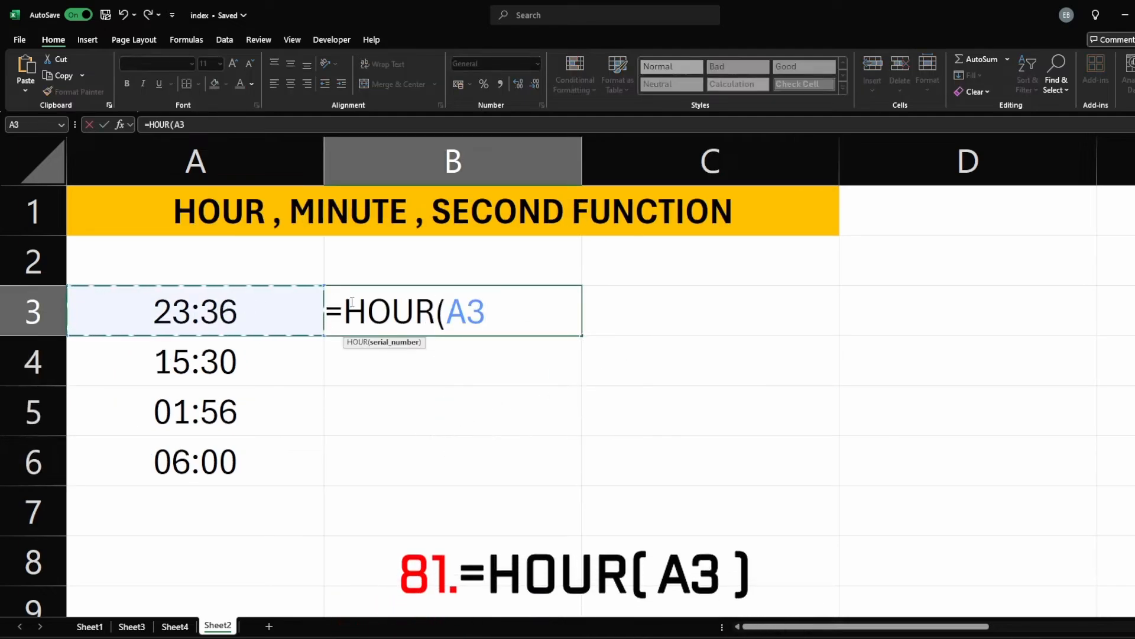
key(Return)
click(497, 317)
double_click(582, 338)
Step: Enter a MINUTE formula in cell C3 for the time in A3 and fill it down to C6
click(499, 385)
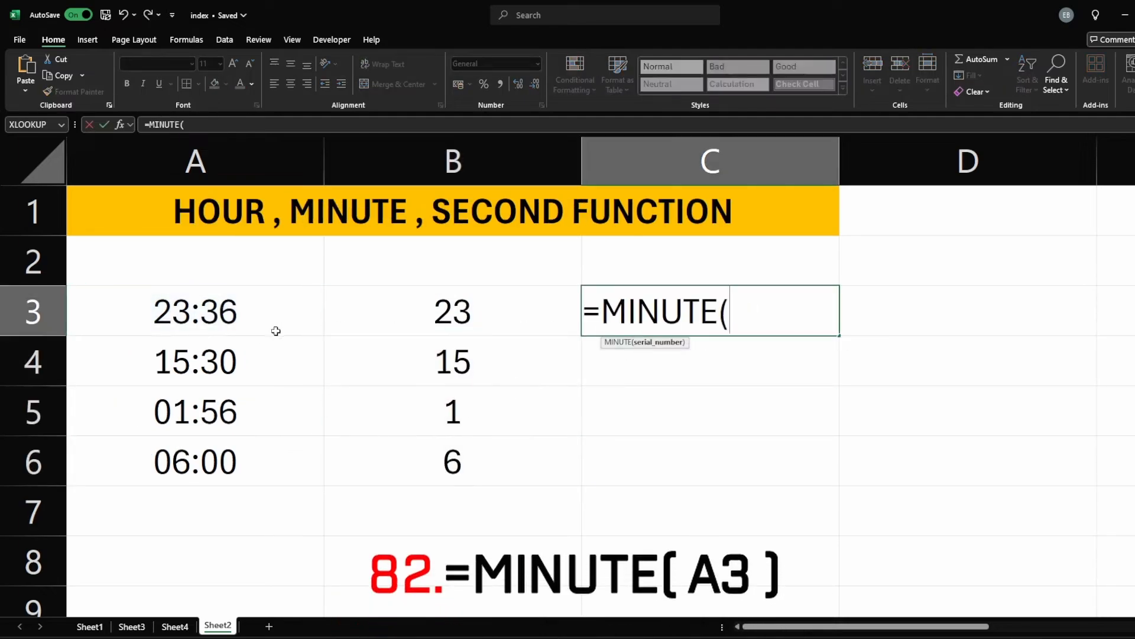
click(212, 319)
key(Return)
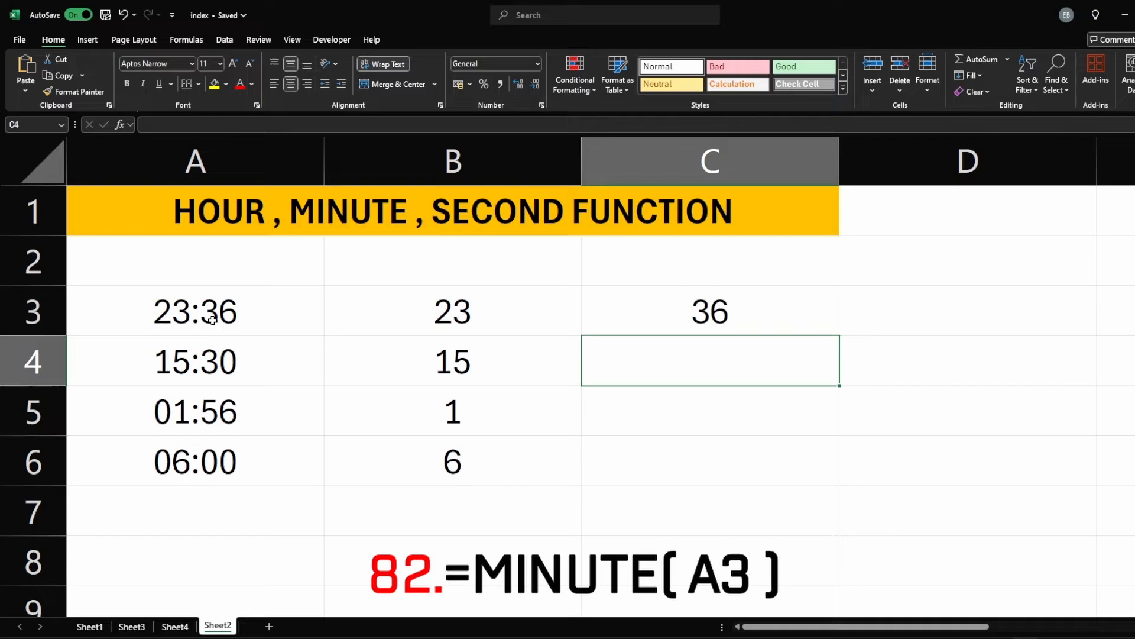
click(706, 320)
double_click(840, 336)
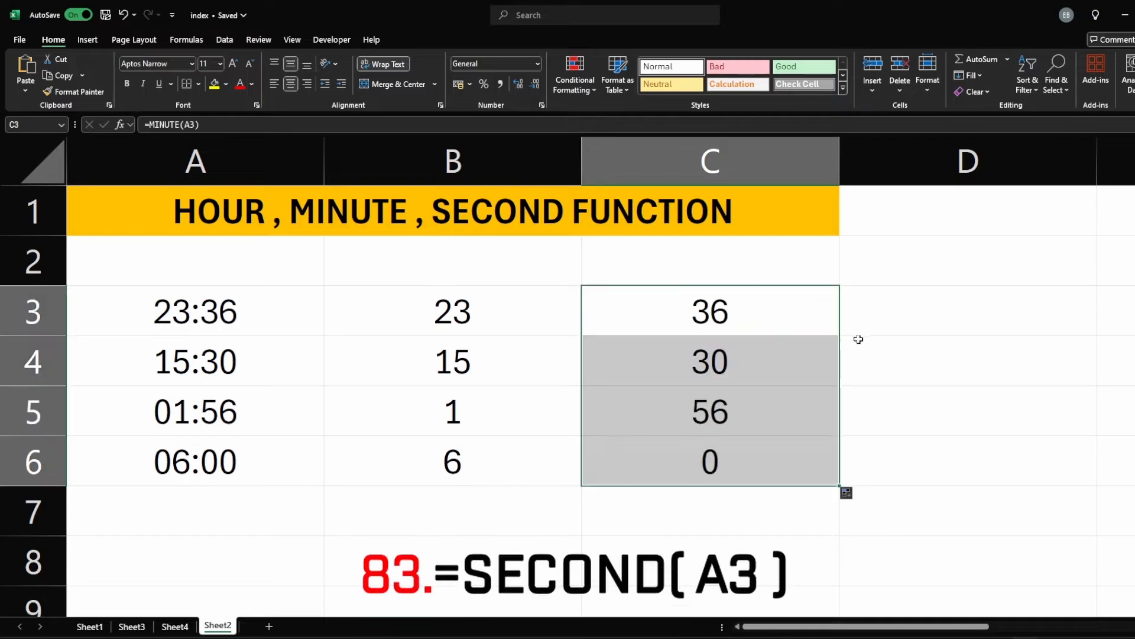
Step: Enter a SECOND formula in cell D3 for the time in A3
click(894, 376)
click(907, 328)
click(253, 309)
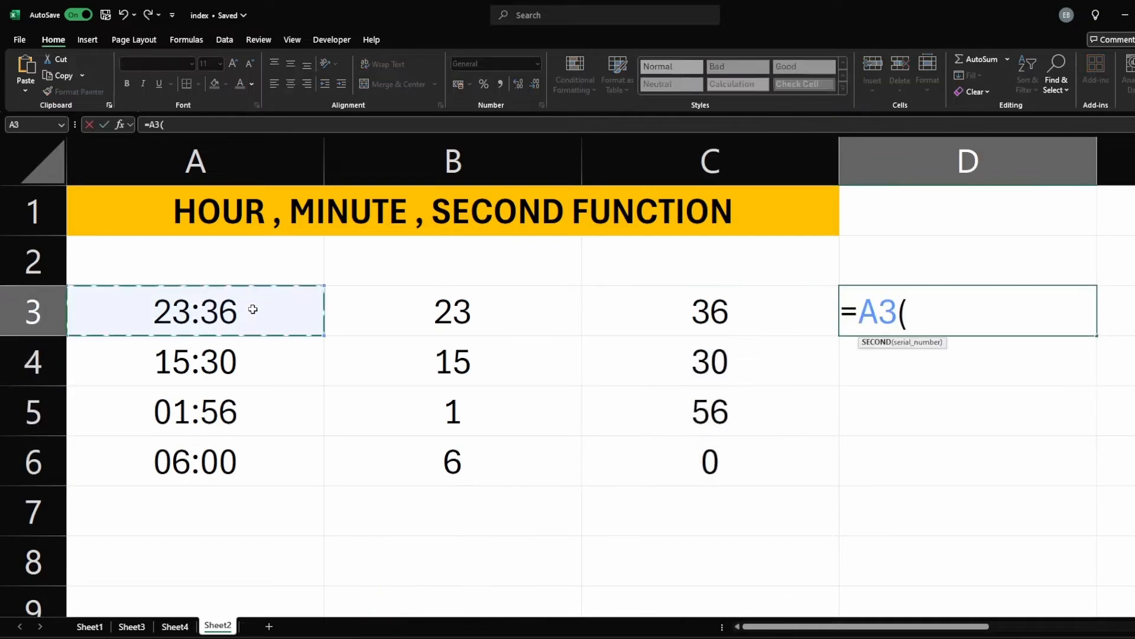
drag(913, 314, 761, 320)
text(=s)
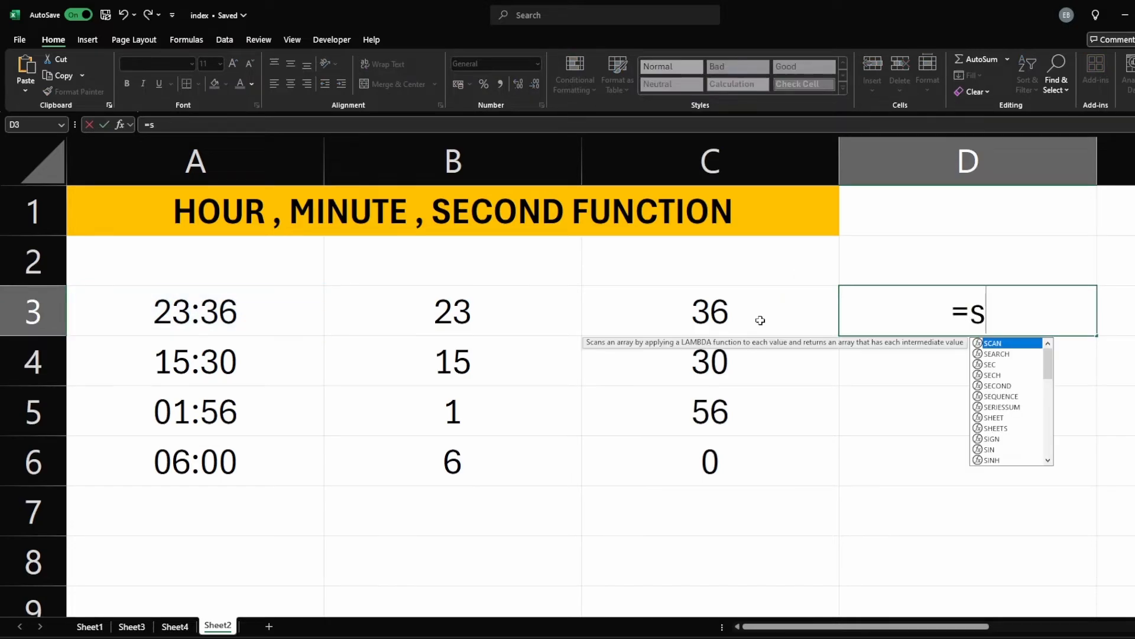
text(econ)
key(Tab)
click(247, 326)
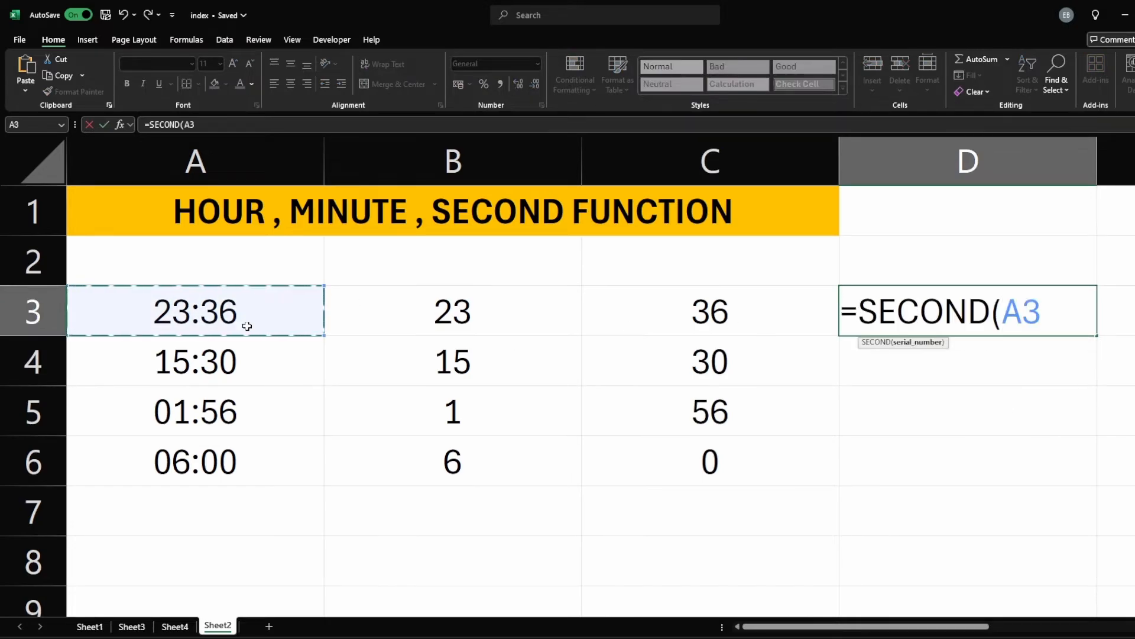
key(Return)
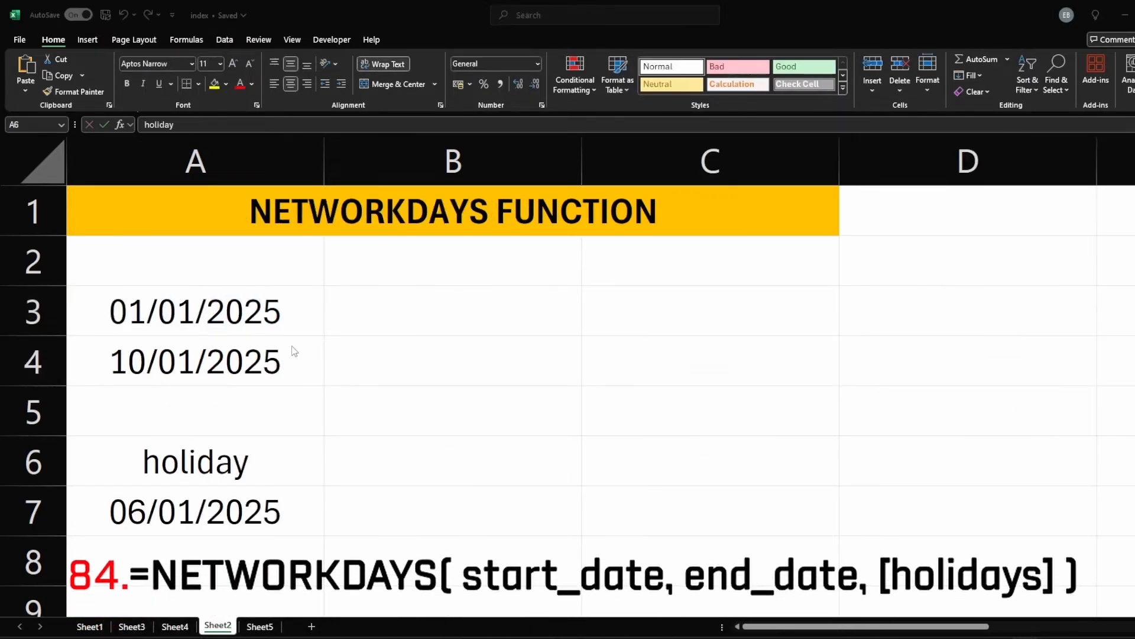
Step: Enter a NETWORKDAYS formula in cell B5 with A3 as the start date and A4 as the end date
click(451, 322)
click(419, 422)
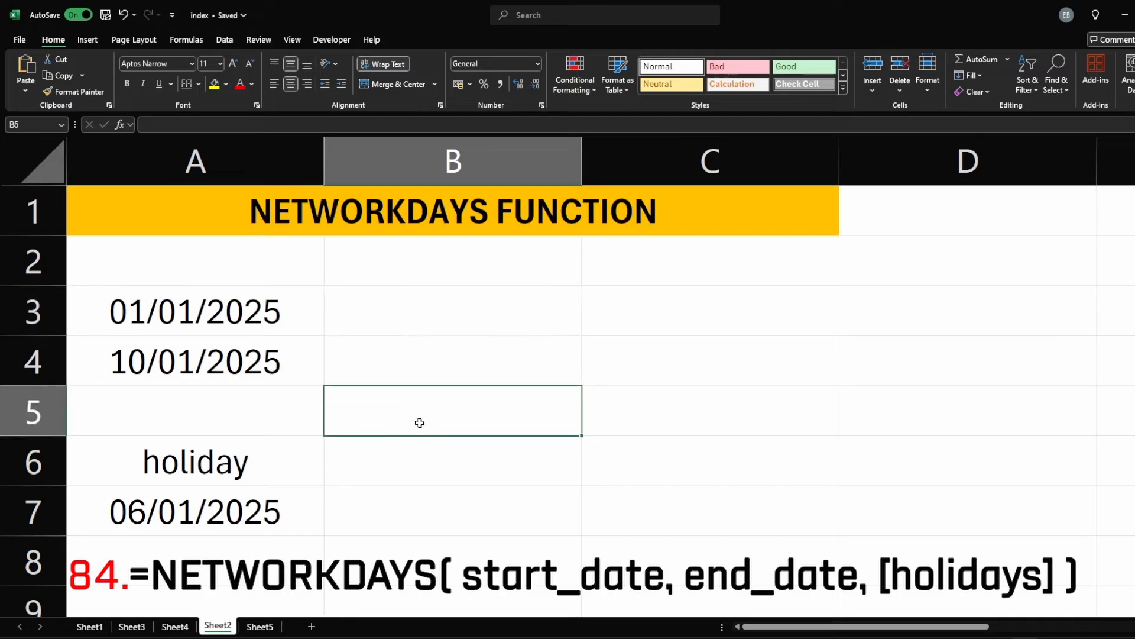
text(=net)
key(Tab)
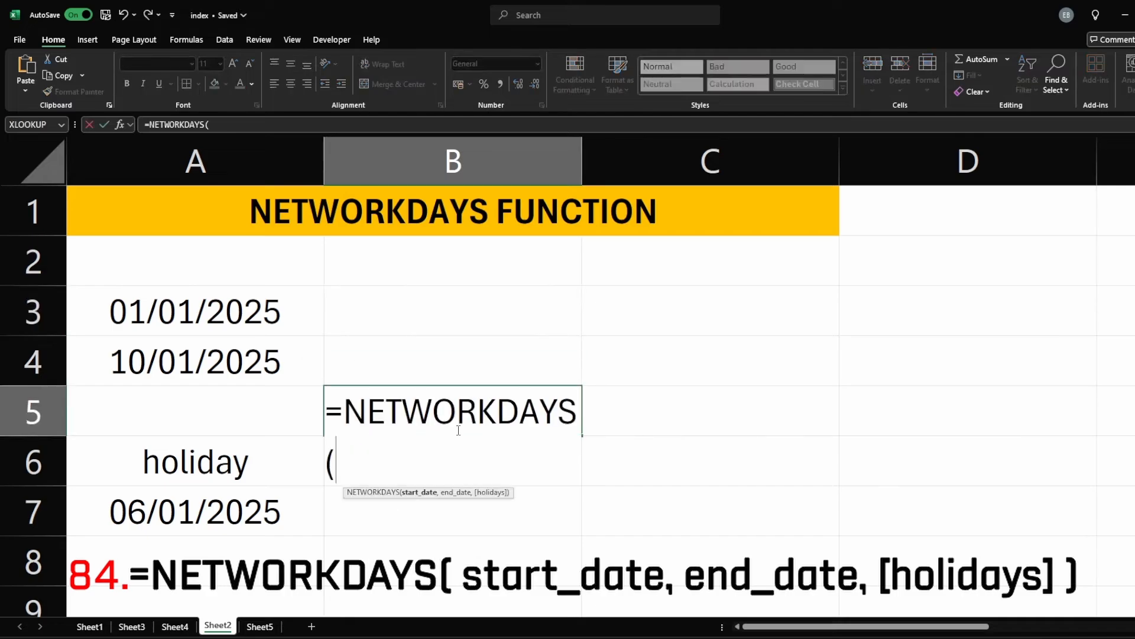
click(223, 313)
text(,)
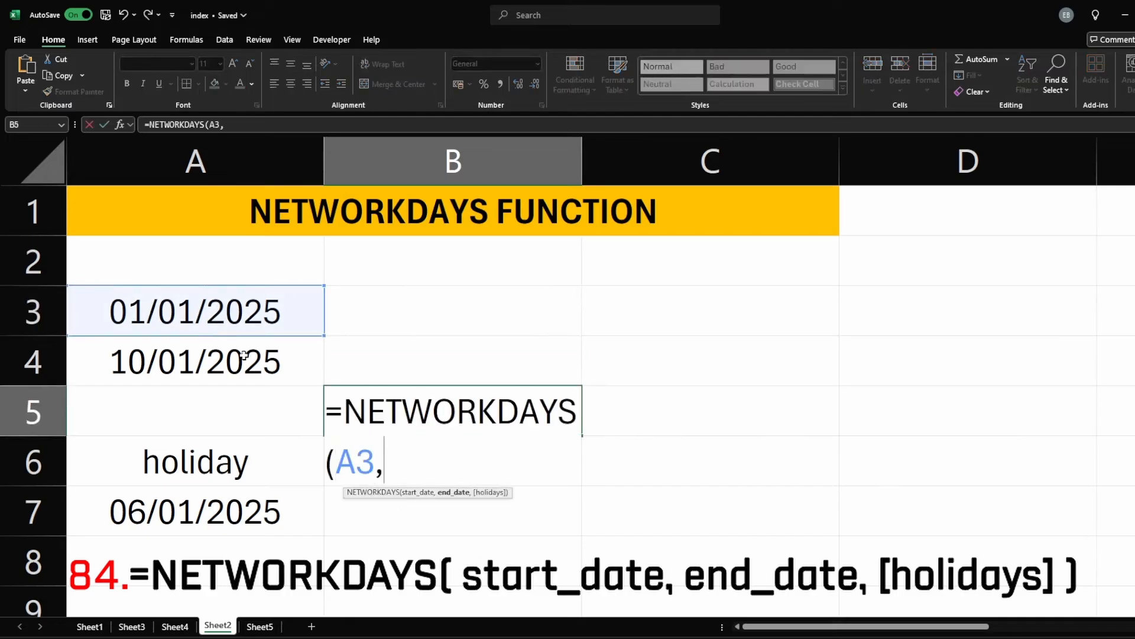
click(220, 340)
key(Return)
click(284, 362)
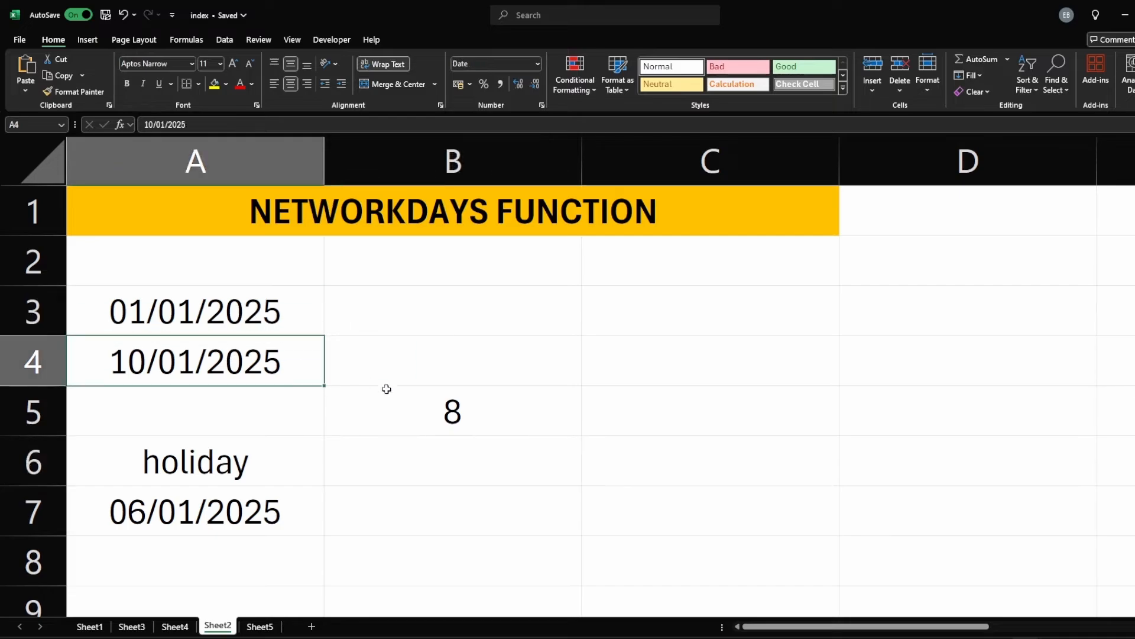
Step: Add the holiday date in A7 as the third argument of the NETWORKDAYS formula in B5
click(492, 412)
double_click(497, 415)
click(421, 464)
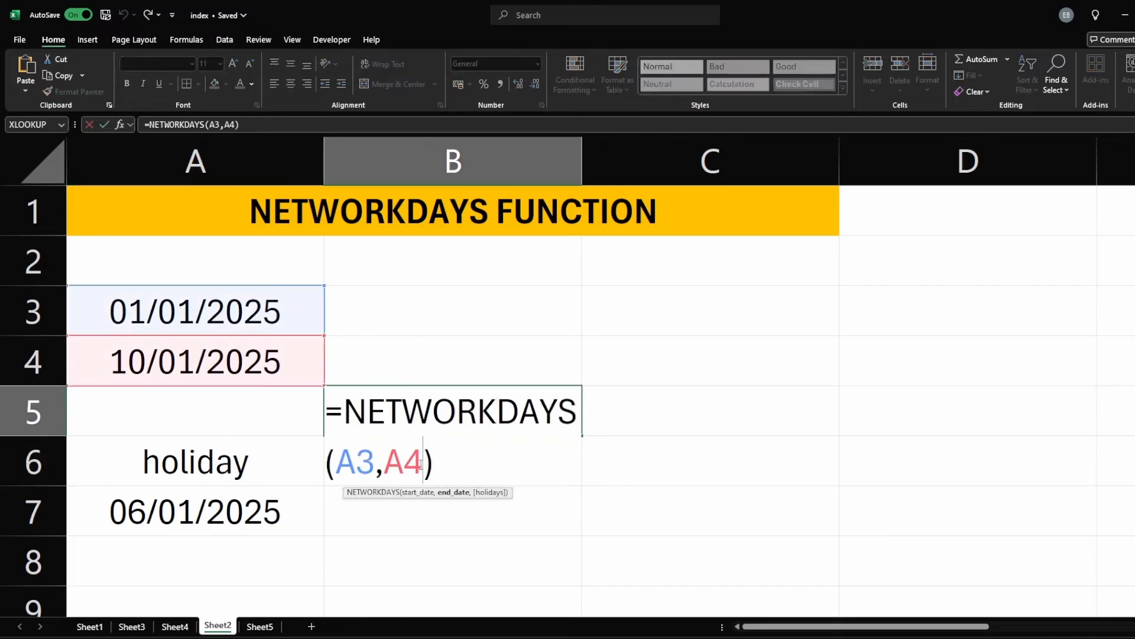
text(,)
click(204, 515)
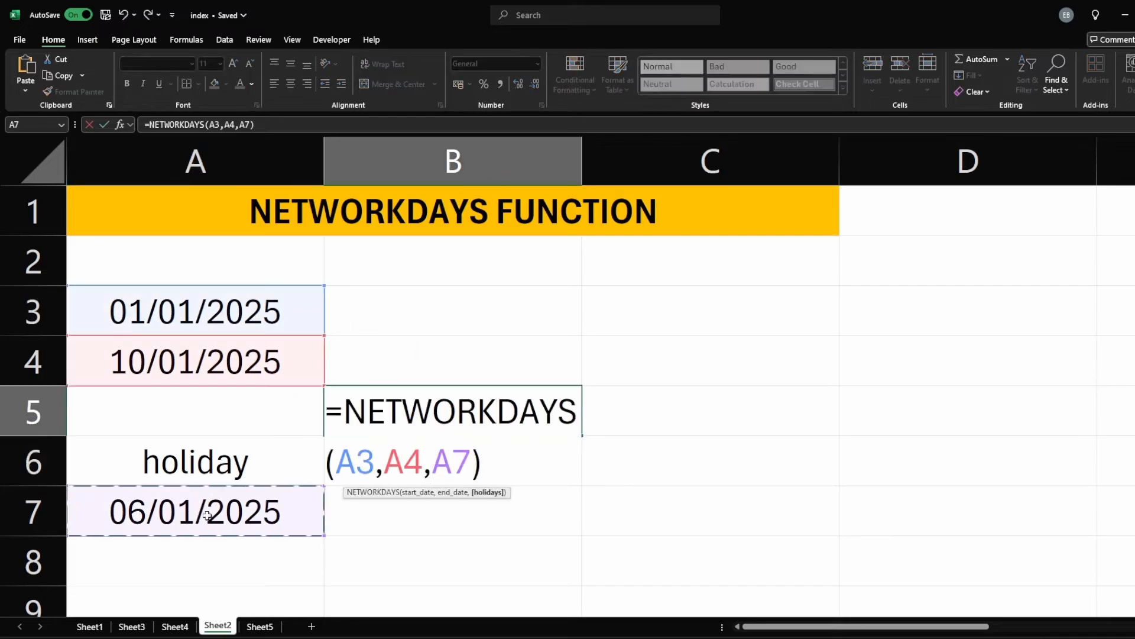
key(Return)
click(429, 430)
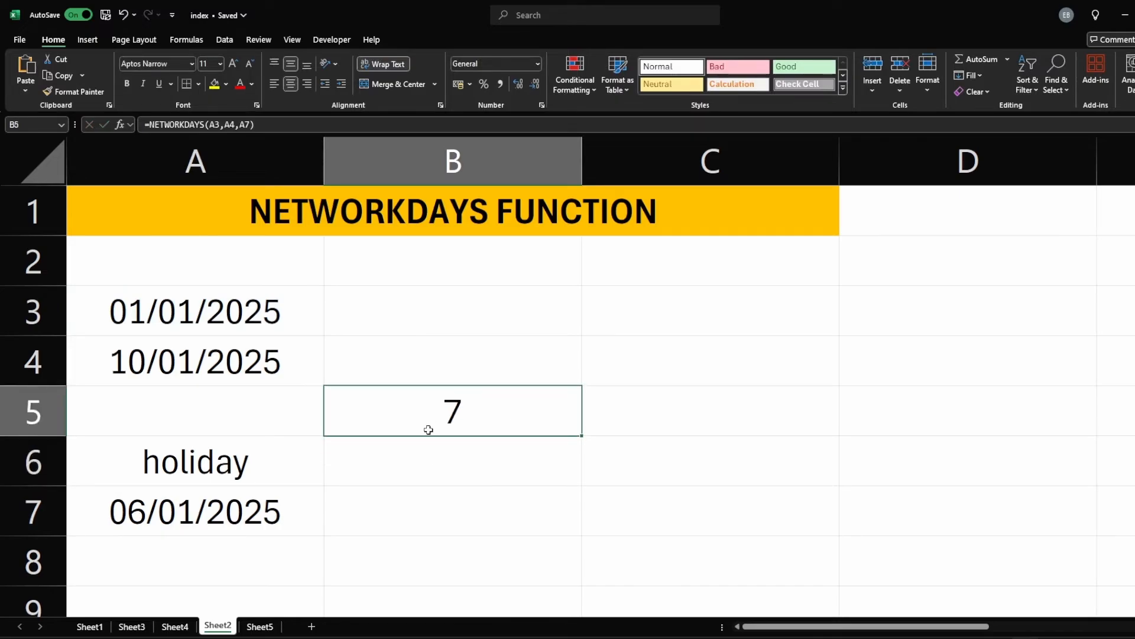
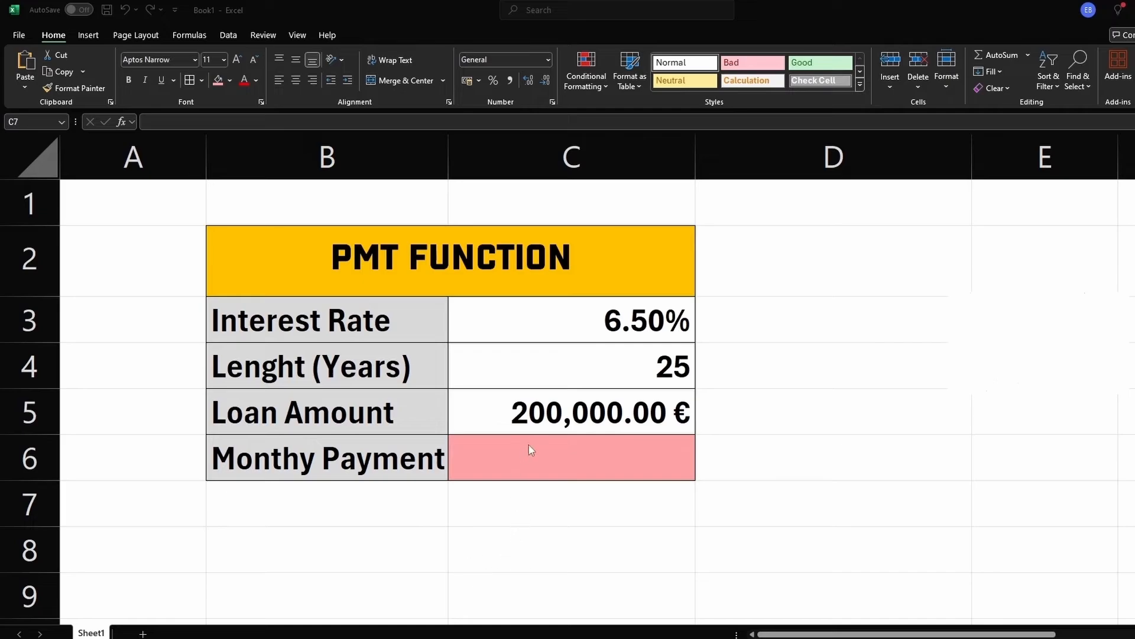
Step: Enter =PMT(C3/12,C4*12,C5) in cell C6 for the monthly payment and select the cell to check it
click(558, 458)
text(=pm)
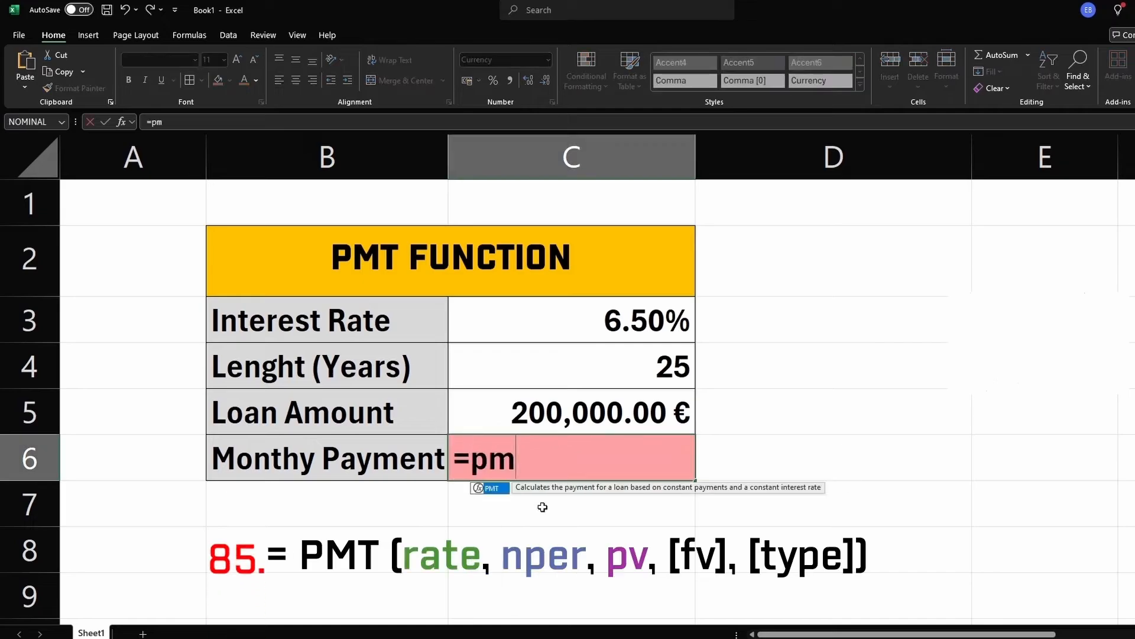
key(Tab)
click(626, 323)
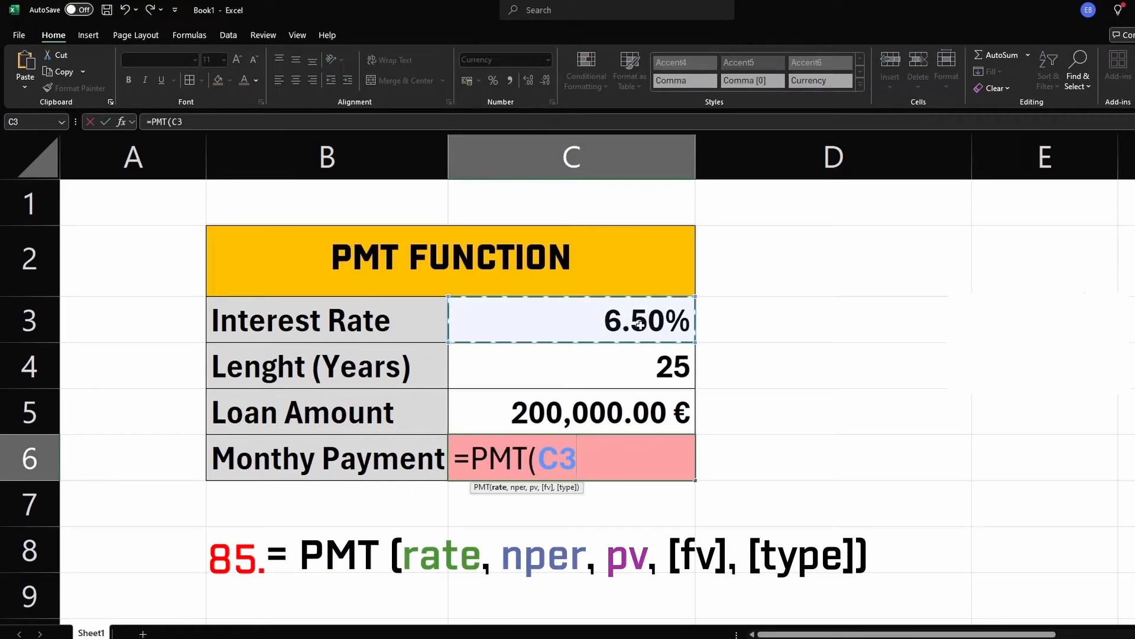
text(/)
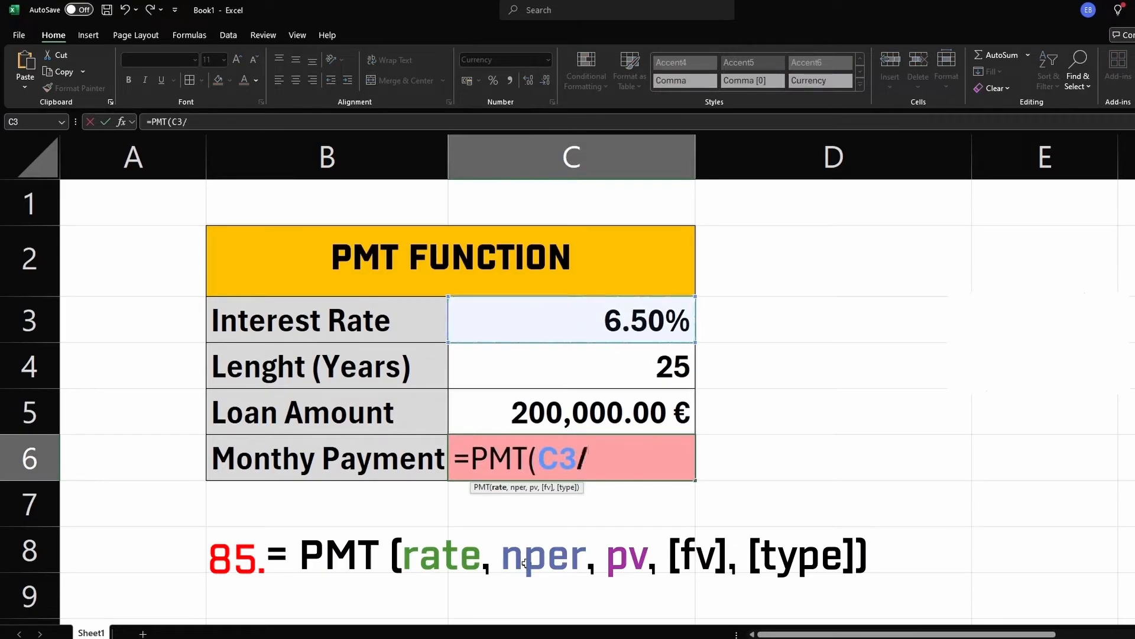
text(12,)
click(662, 372)
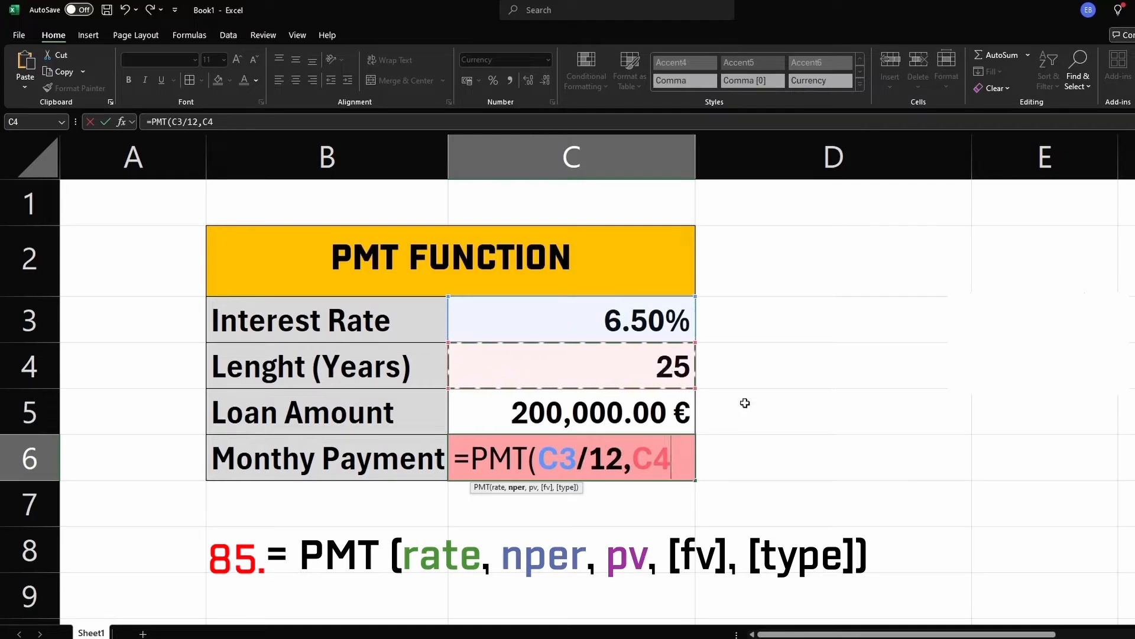
text(*12)
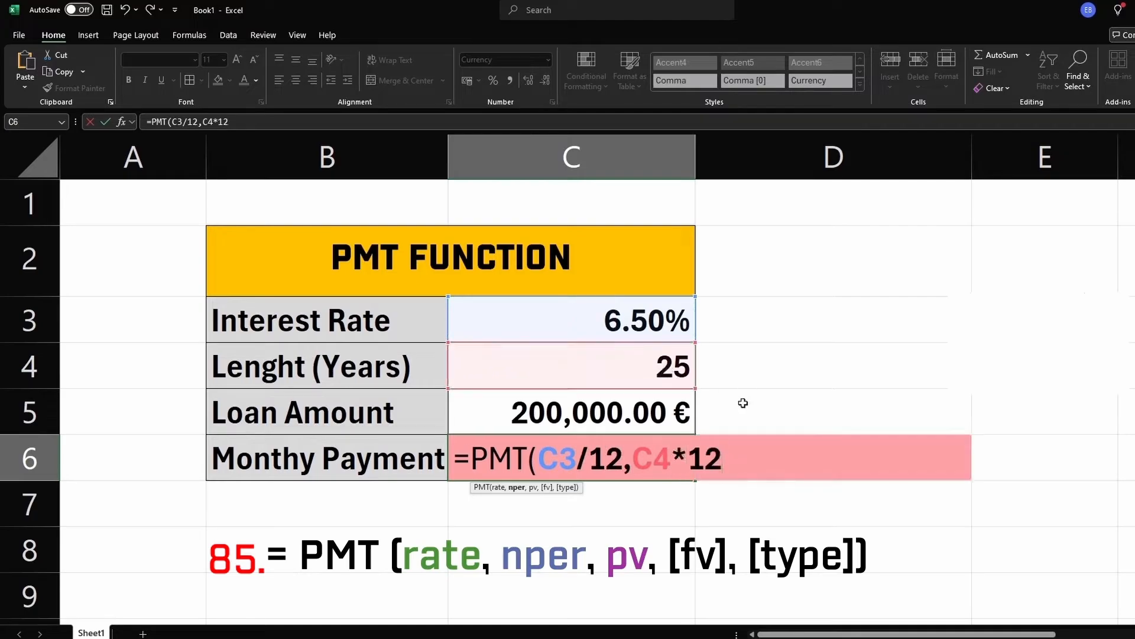
text(,)
click(592, 415)
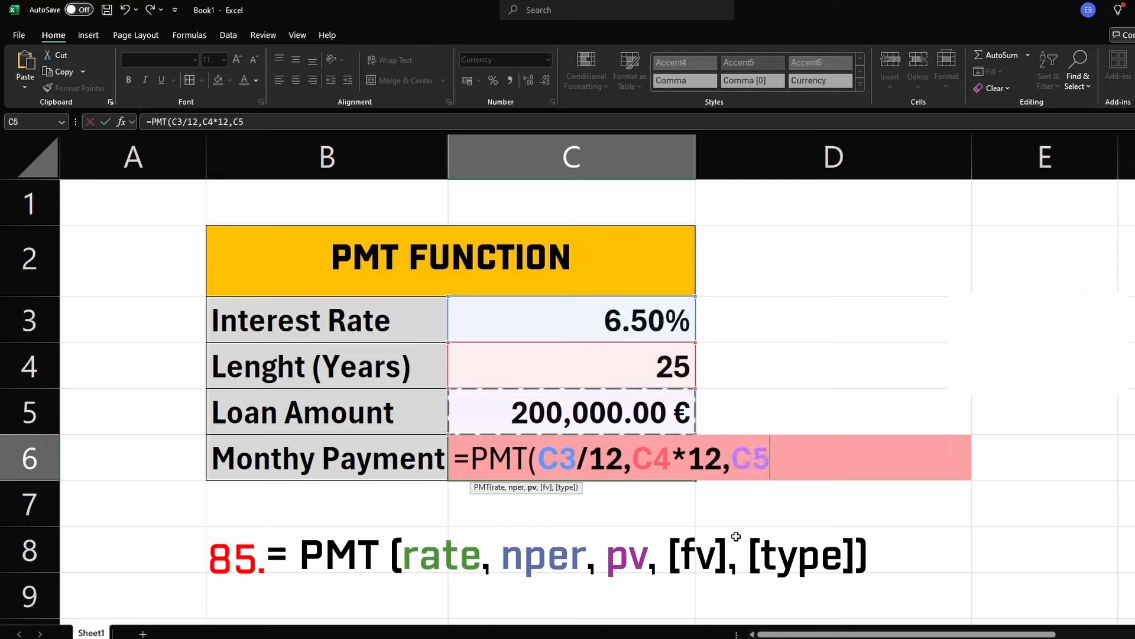
text())
key(Return)
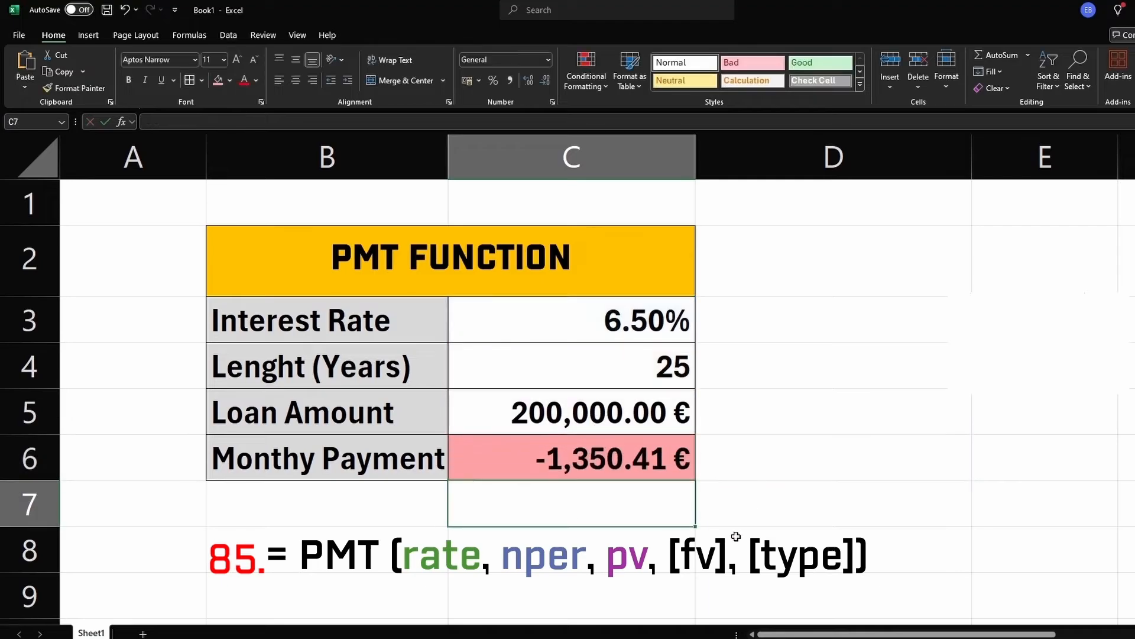
click(743, 508)
click(530, 454)
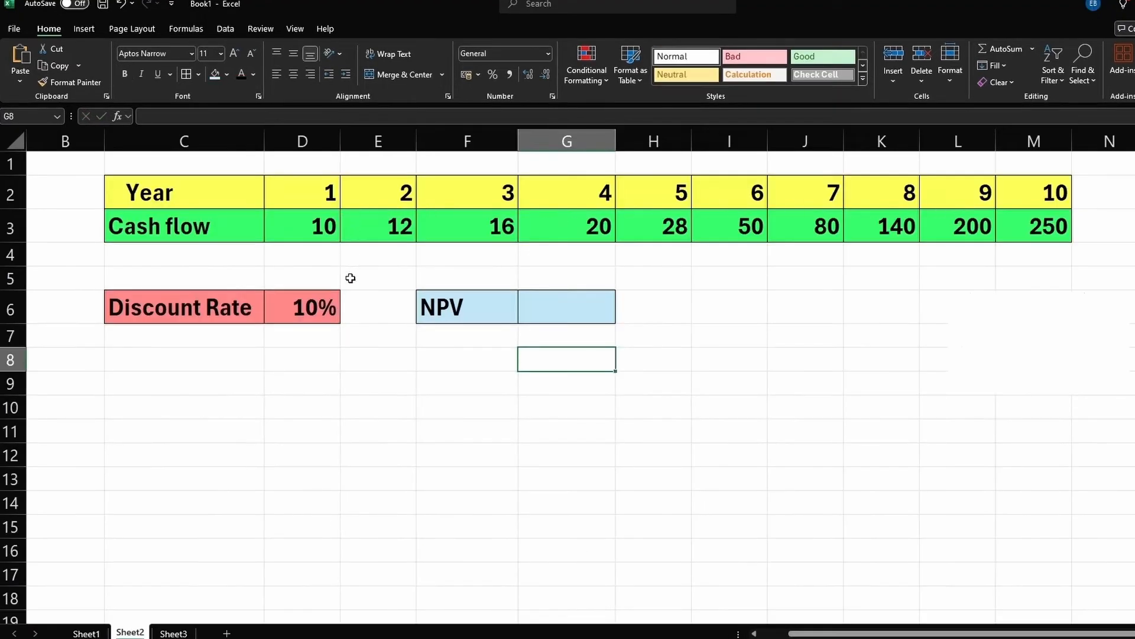
Step: Enter =NPV(D6,D3:M3) in cell G6 for the net present value and select the cell to check it
click(302, 306)
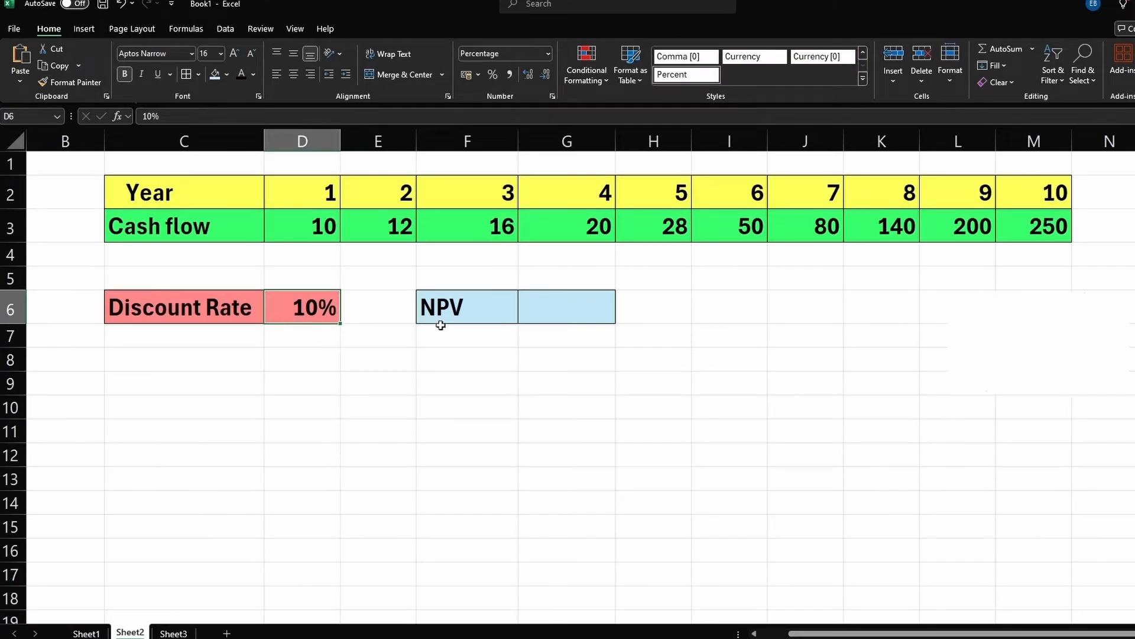
click(560, 316)
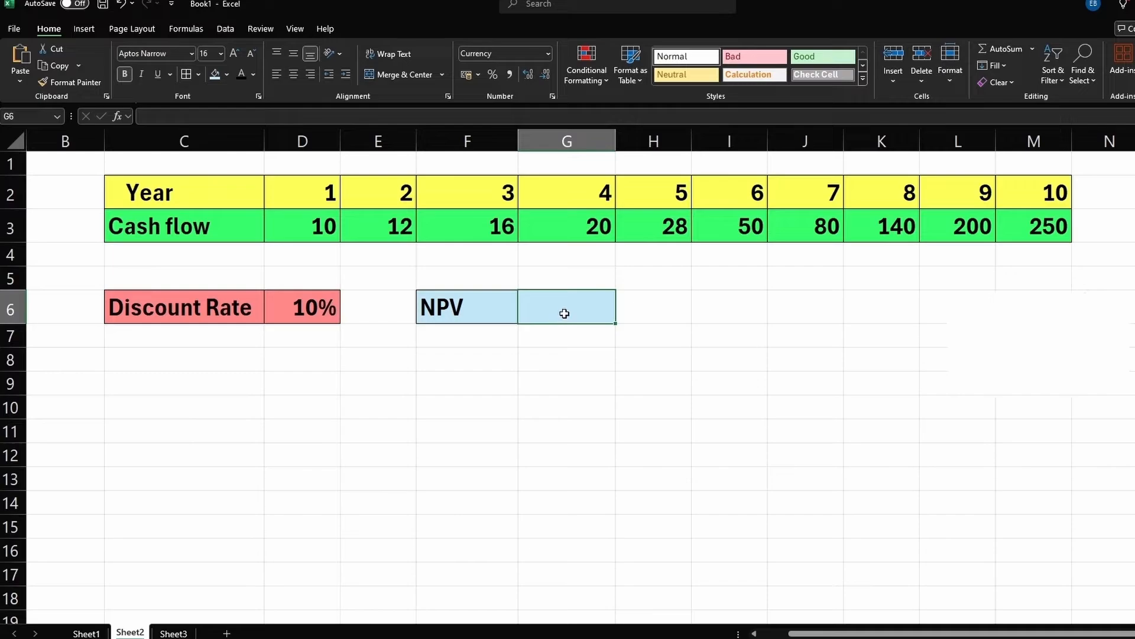
text(=npv)
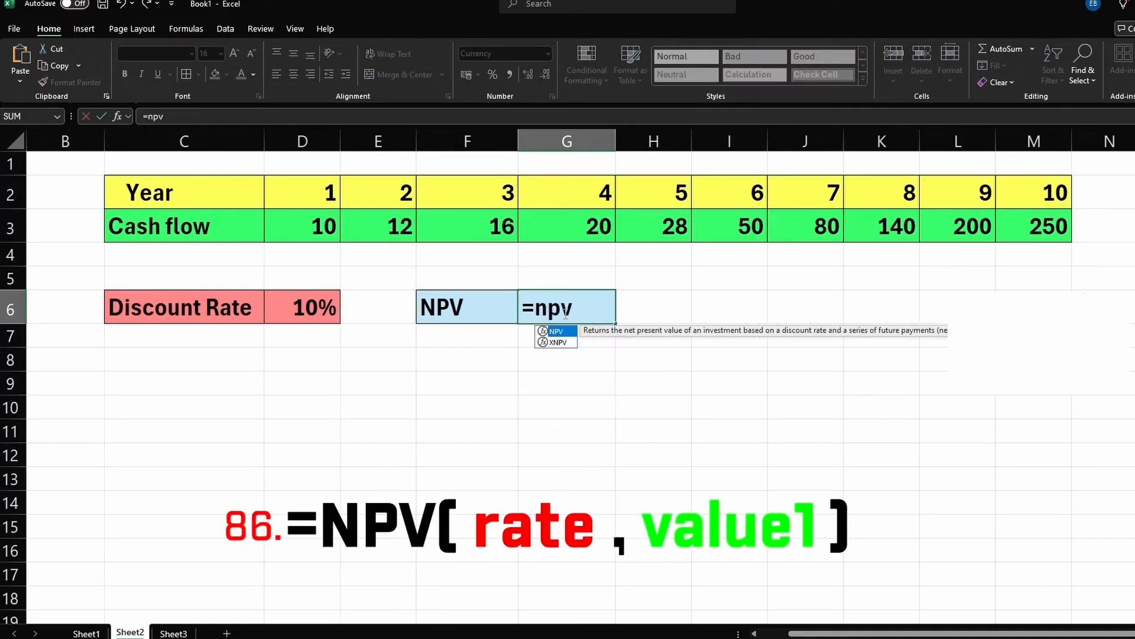
key(Tab)
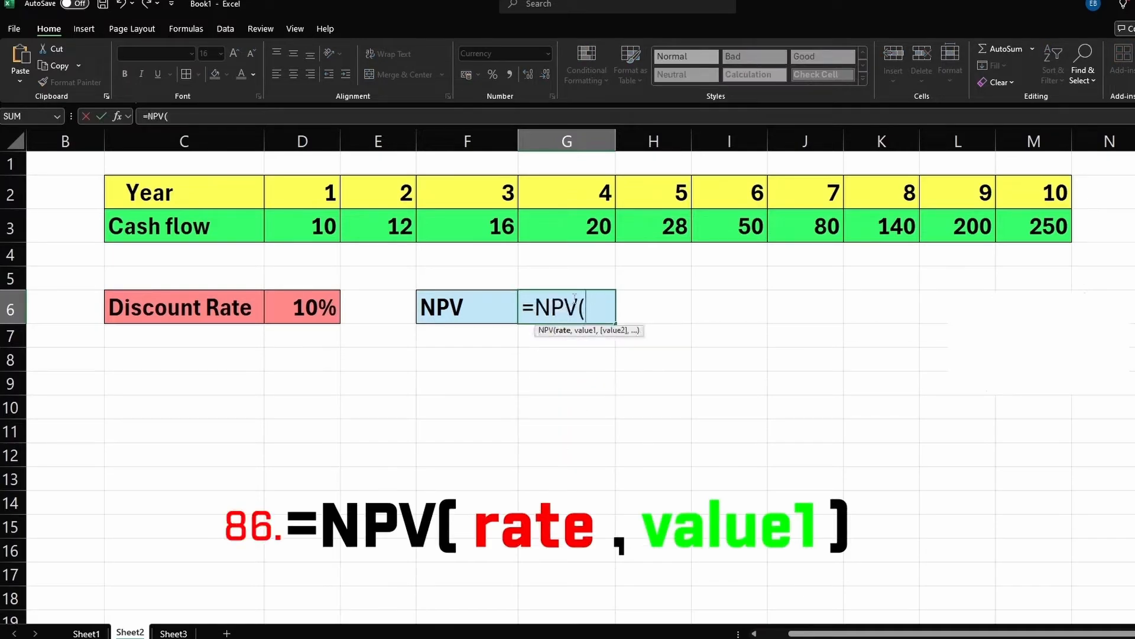
click(330, 304)
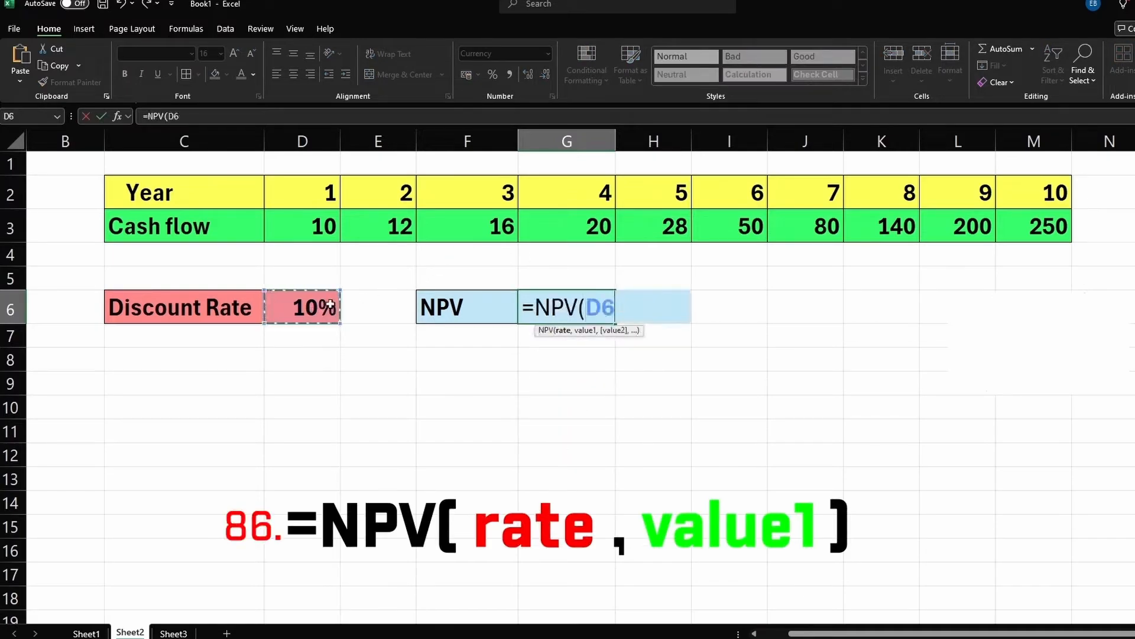
text(,)
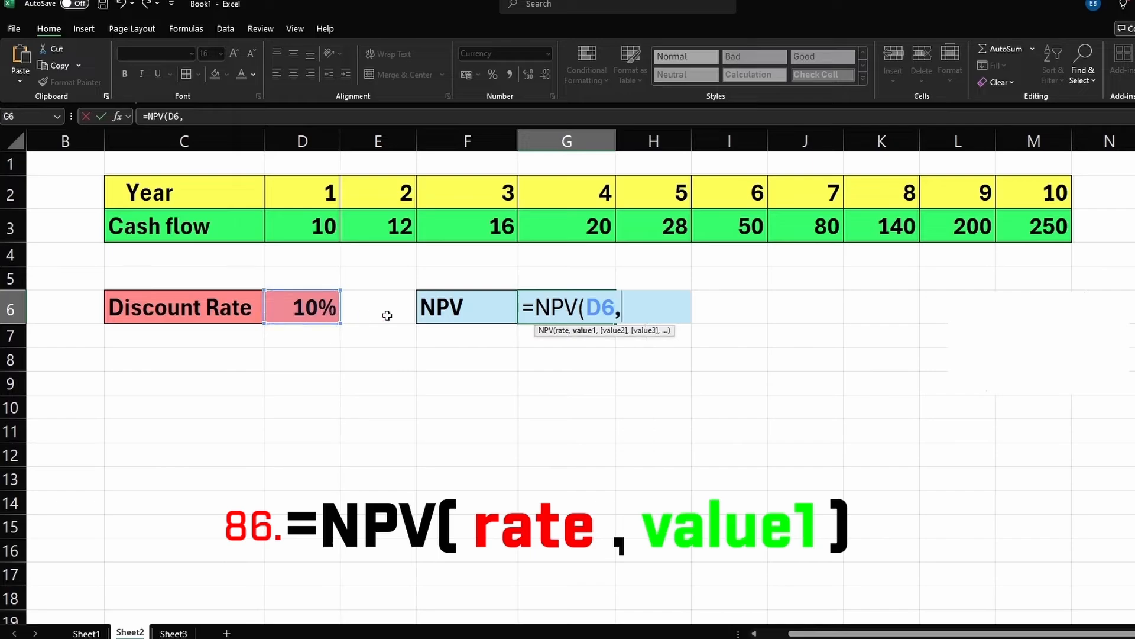
drag(322, 228, 1035, 227)
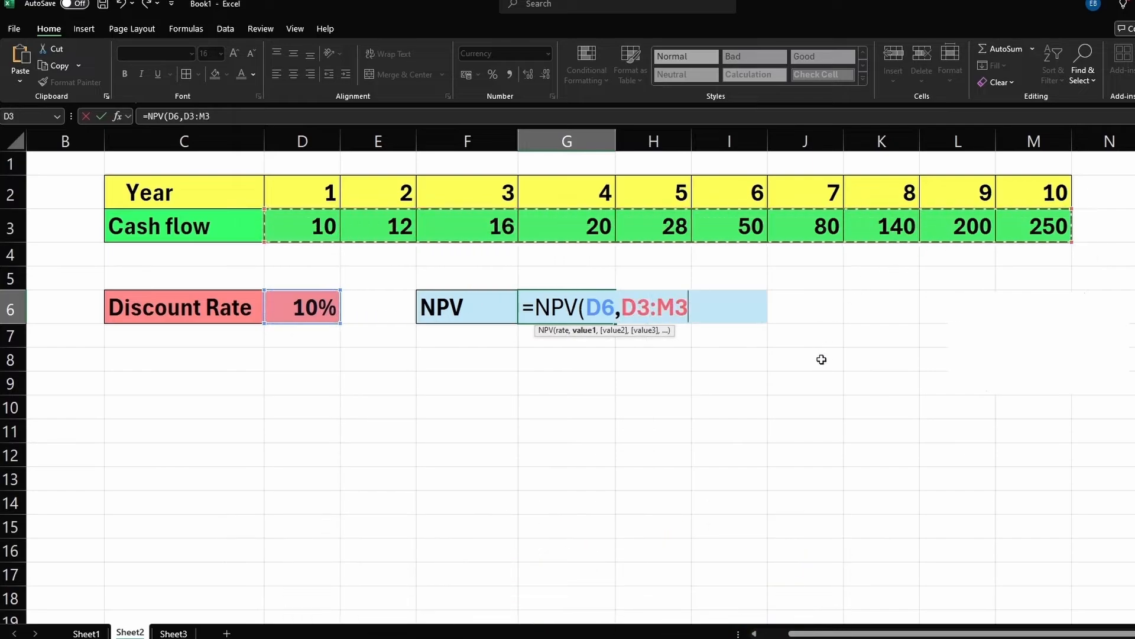
text())
key(Return)
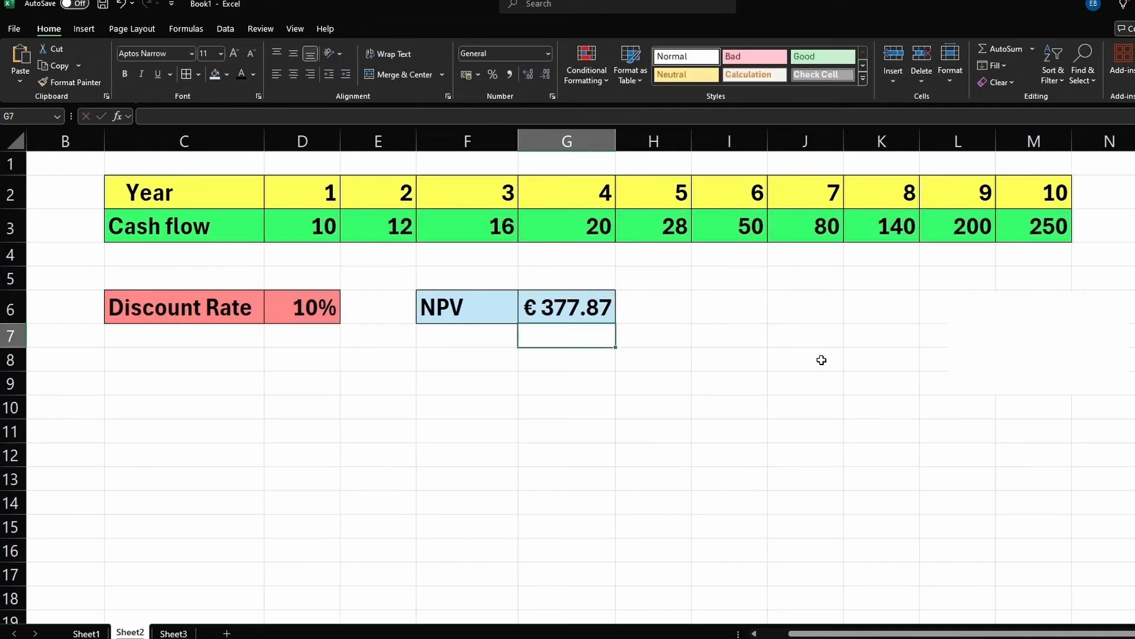
click(726, 383)
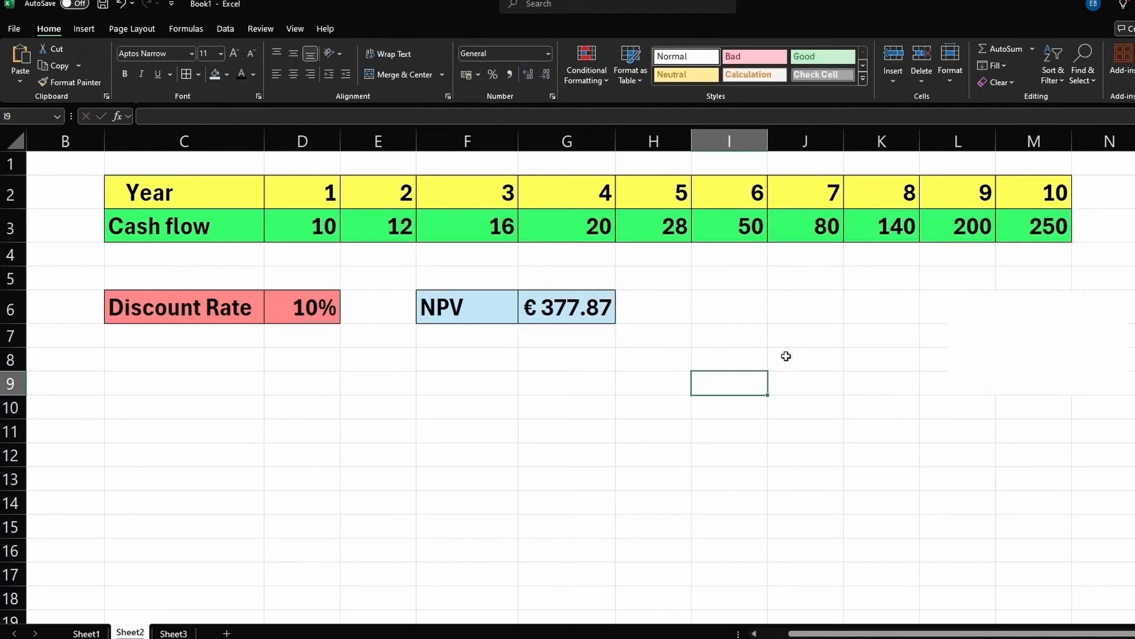
click(585, 308)
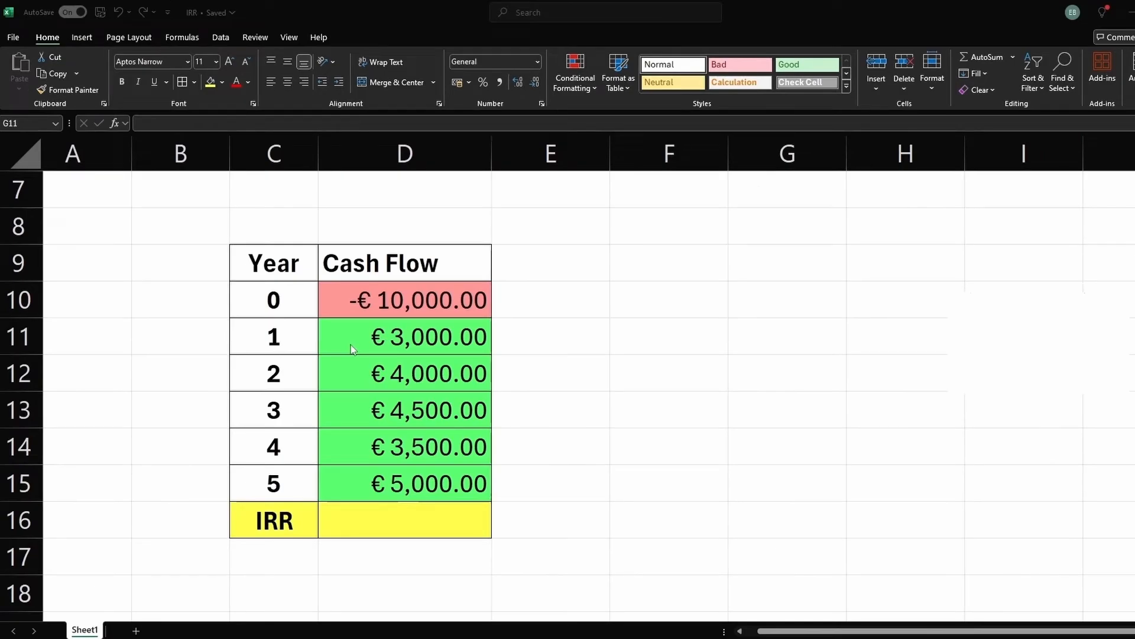
Step: Enter =IRR(D10:D15) in cell D16 for the internal rate of return and select the cell to check it
click(355, 302)
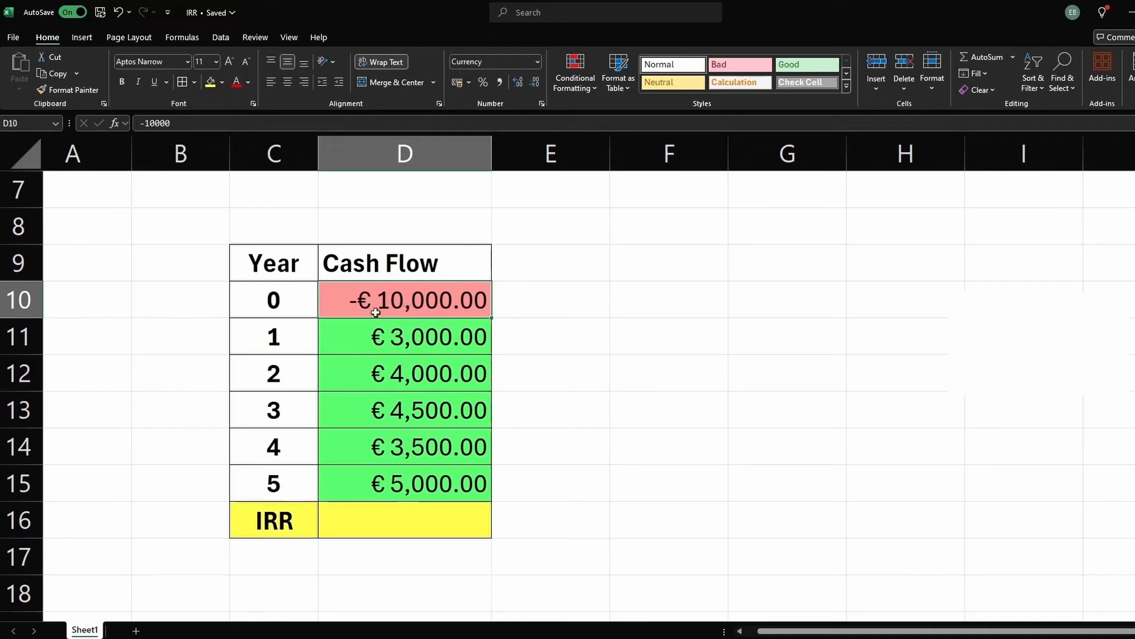
click(268, 309)
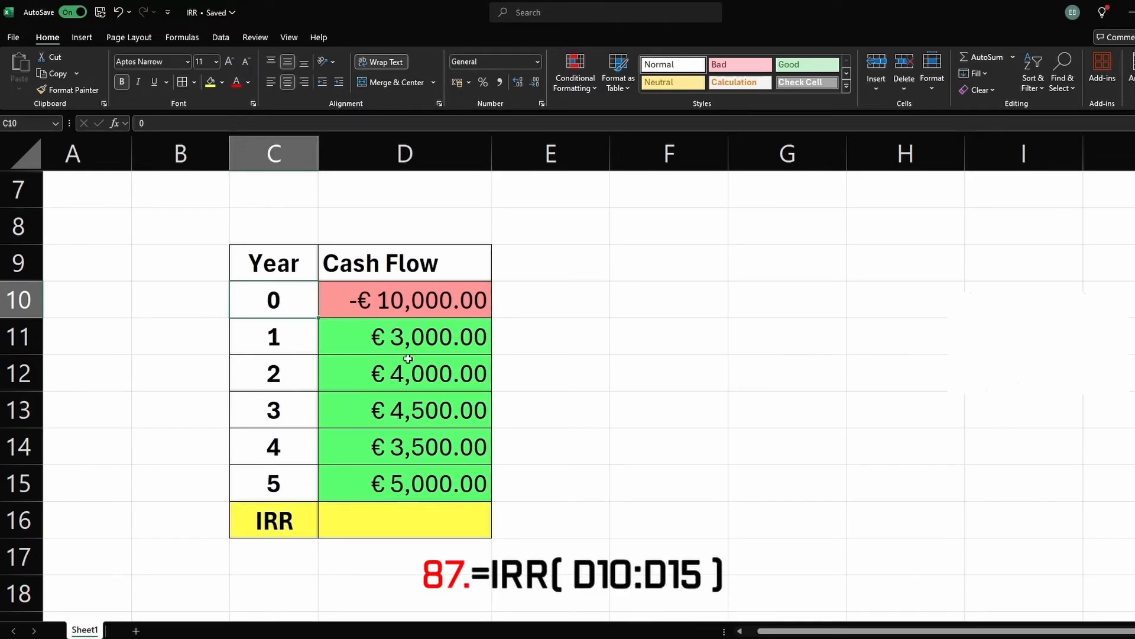
click(377, 521)
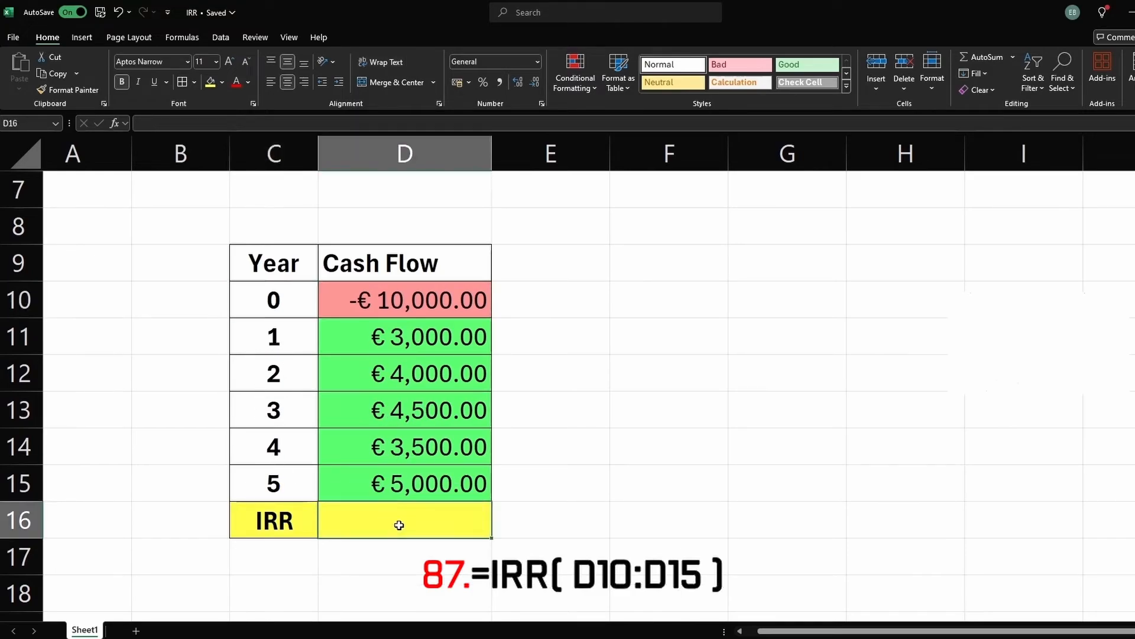
text(=irr)
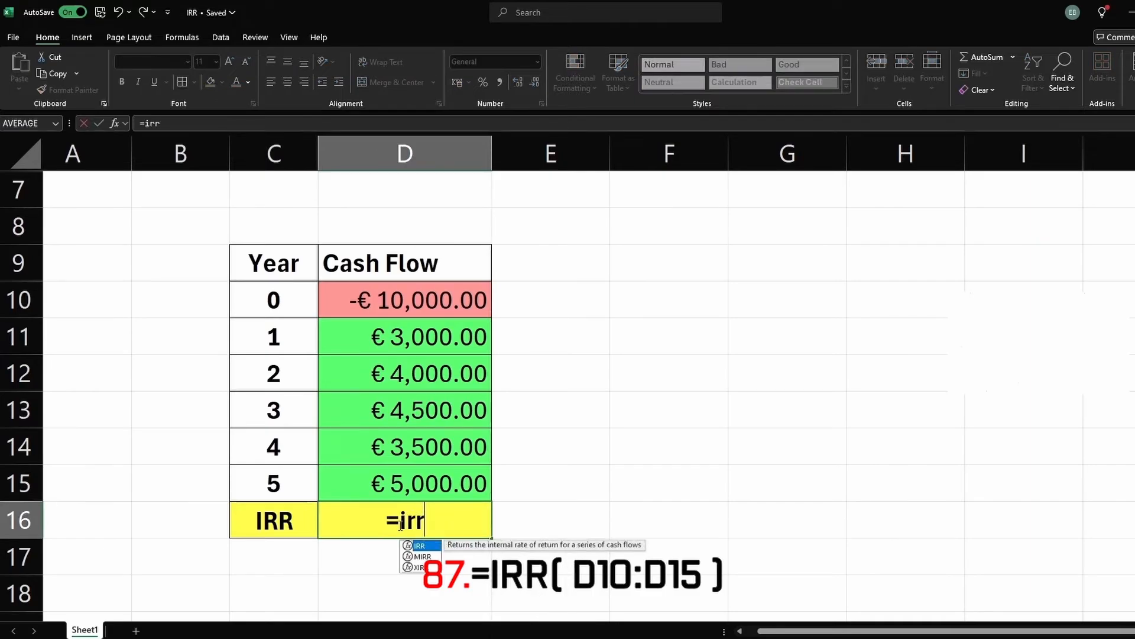
key(Tab)
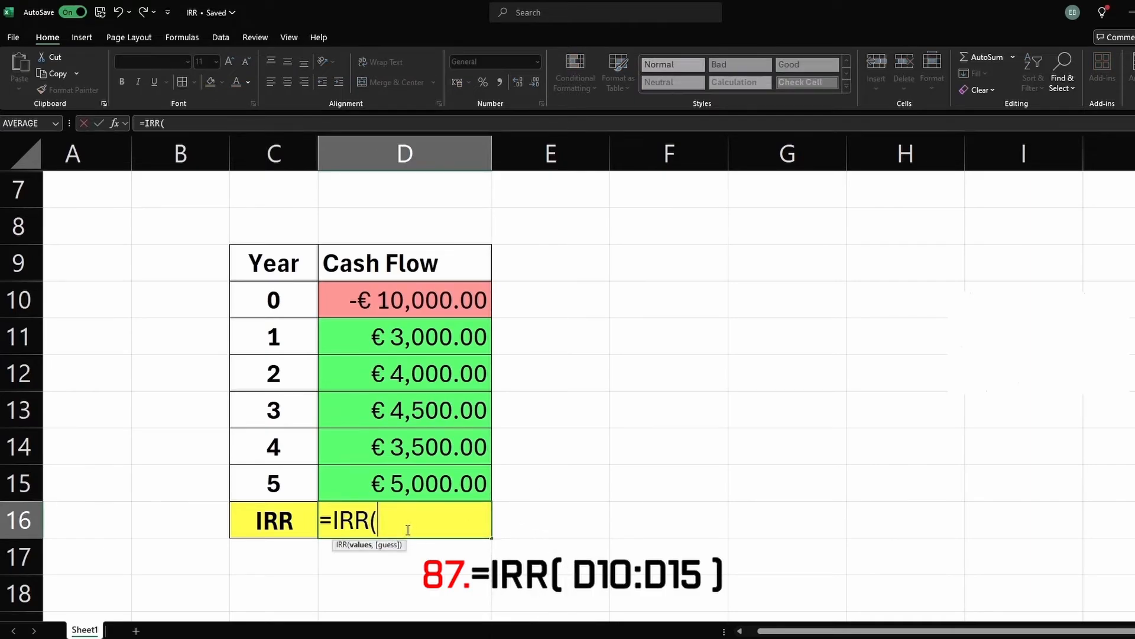
drag(404, 310, 424, 473)
text())
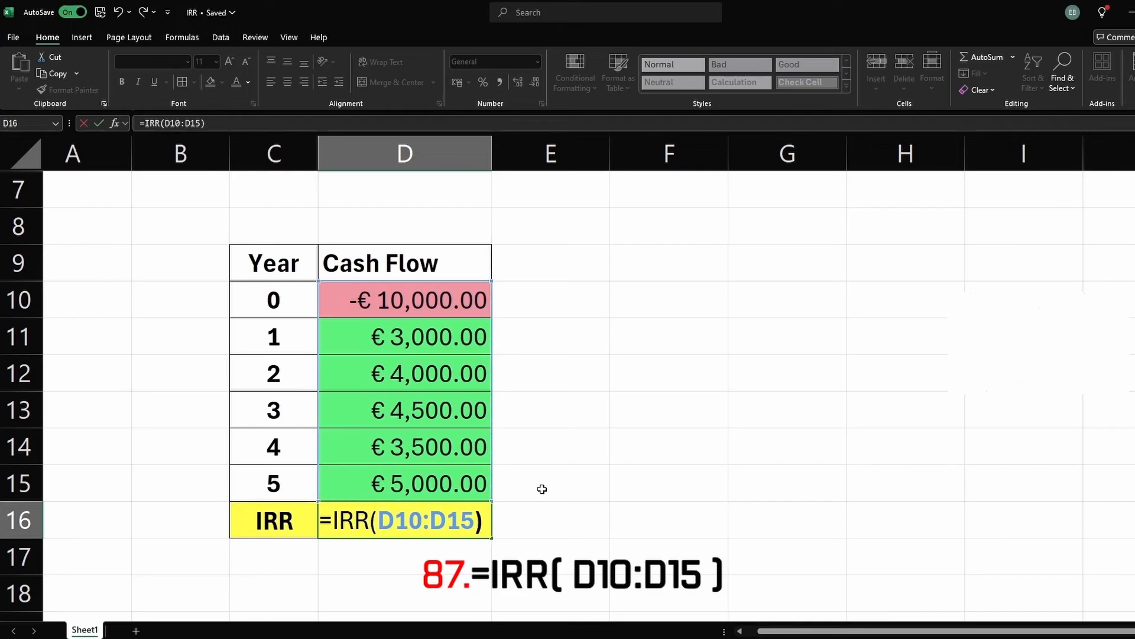
key(Return)
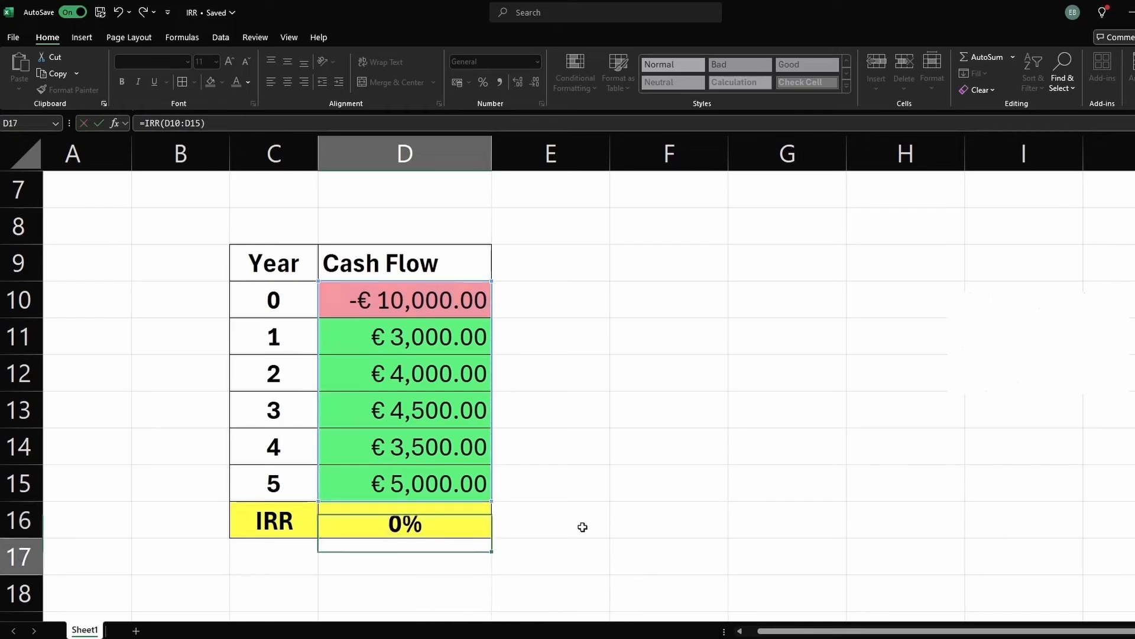
click(555, 533)
click(452, 508)
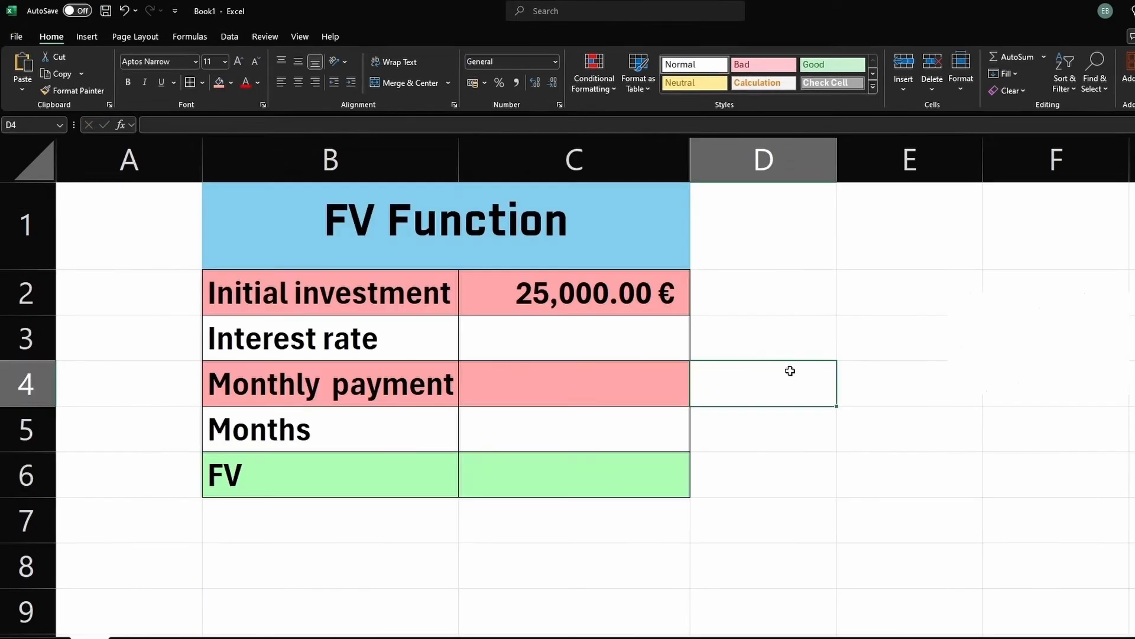
Step: Review the initial investment in the FV Function table and enter an interest rate of 6% in cell C3
click(509, 248)
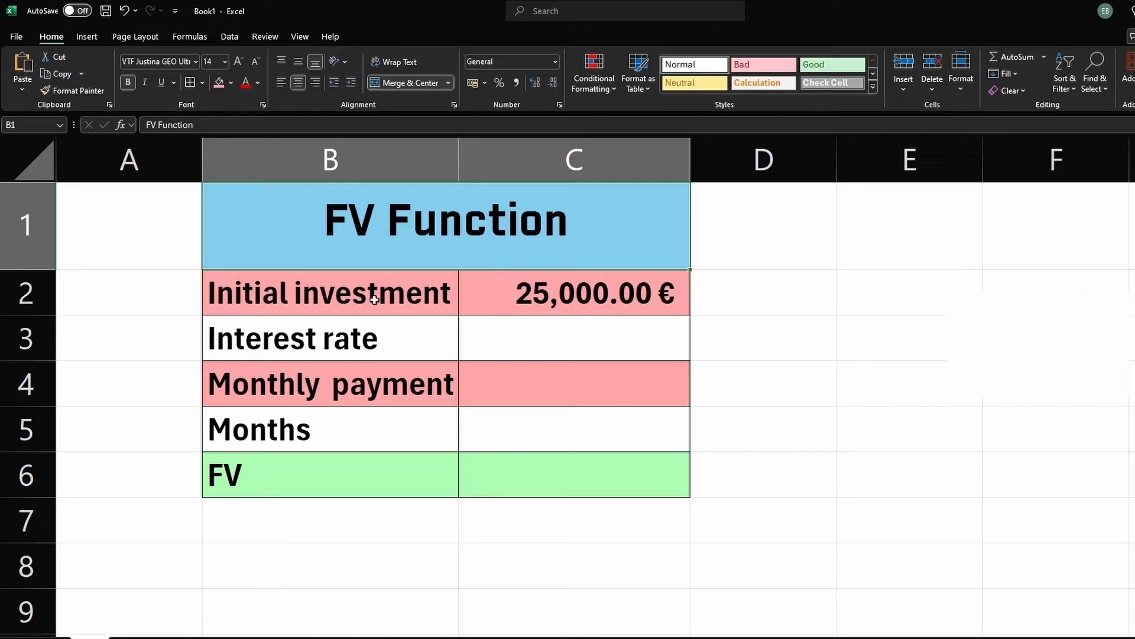
click(325, 301)
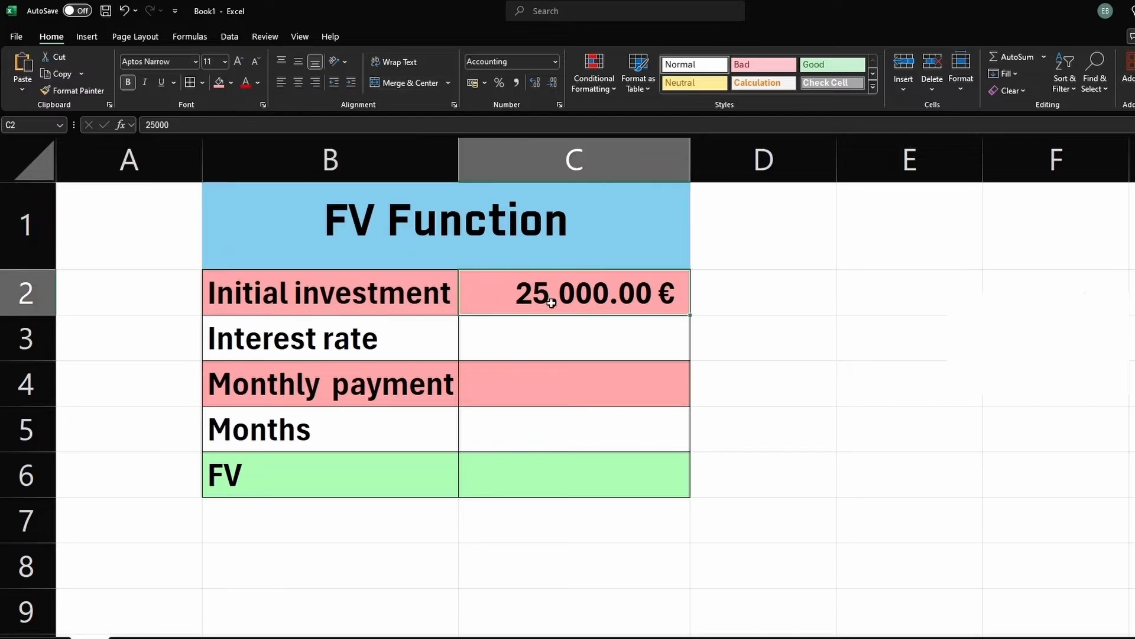
click(523, 303)
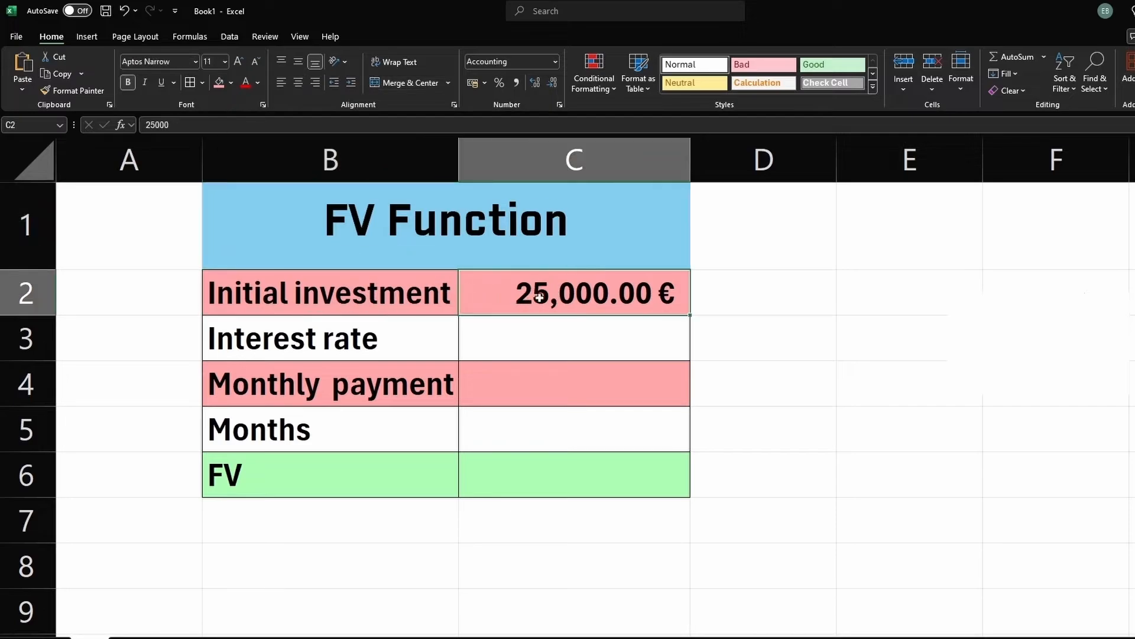
click(520, 340)
click(413, 355)
click(526, 352)
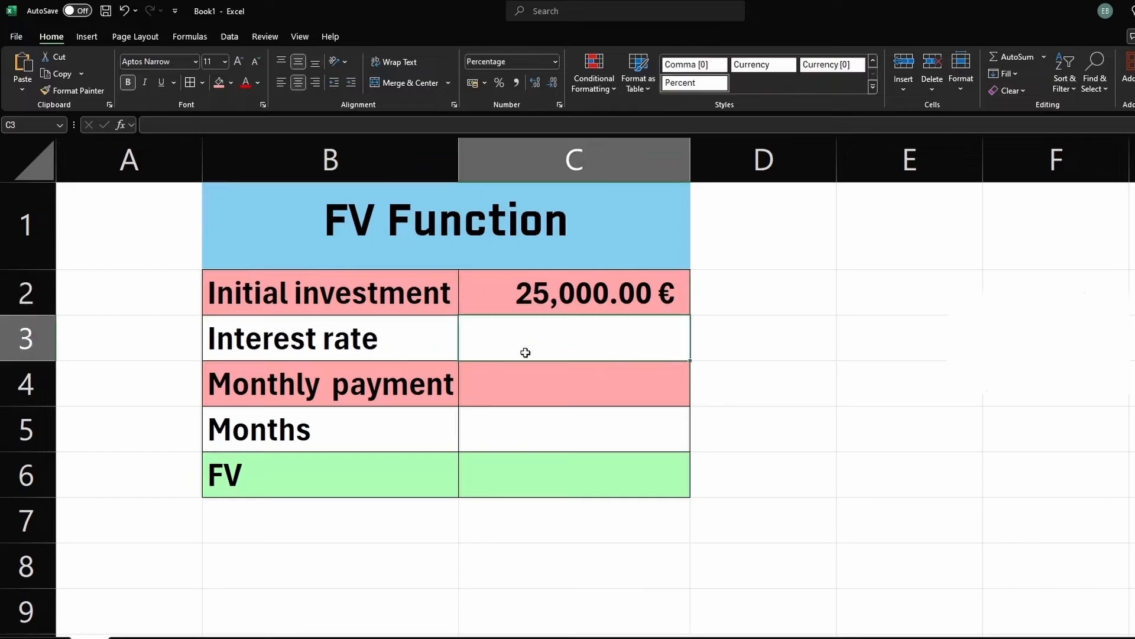
text(6=)
key(BackSpace)
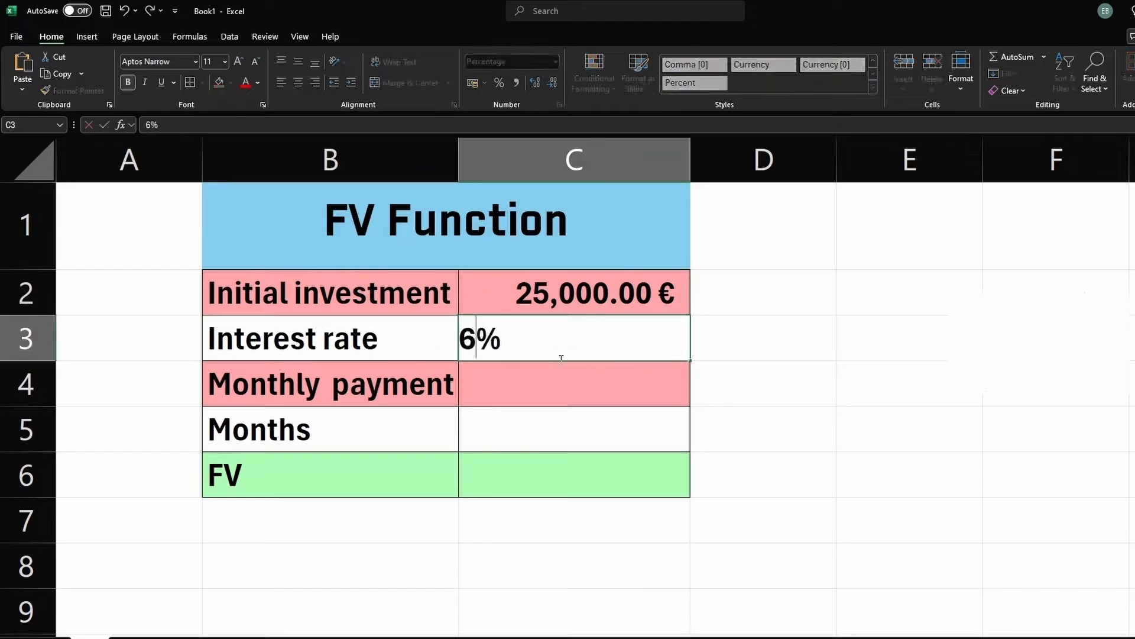
Step: Enter a monthly payment of 100 in cell C4 and 96 months in cell C5
click(539, 395)
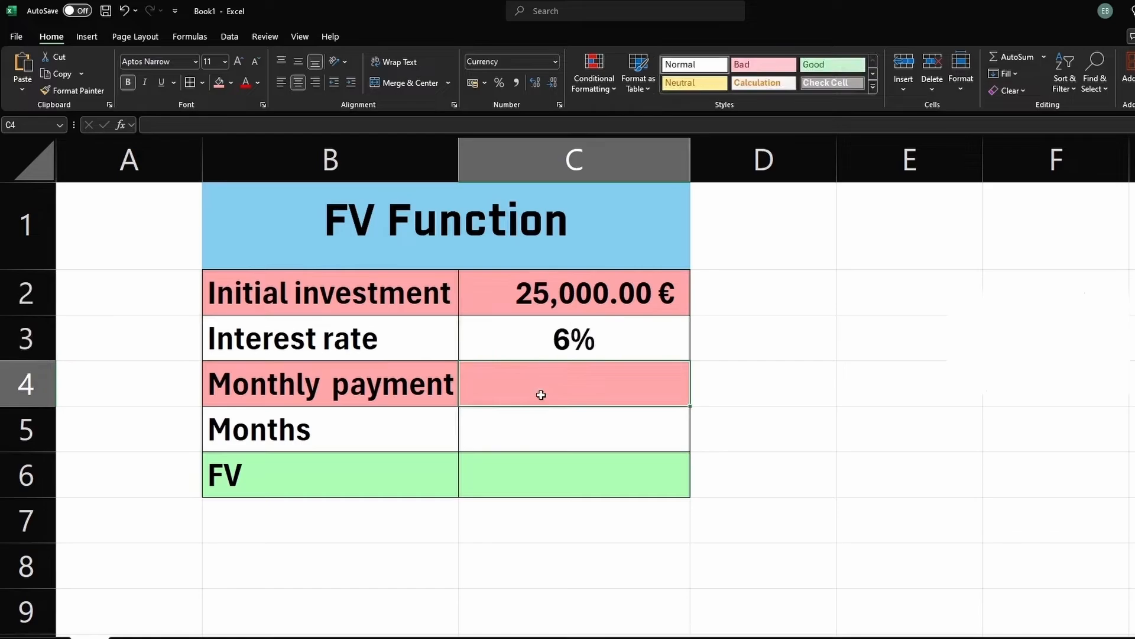
click(569, 353)
click(565, 388)
text(100)
key(Return)
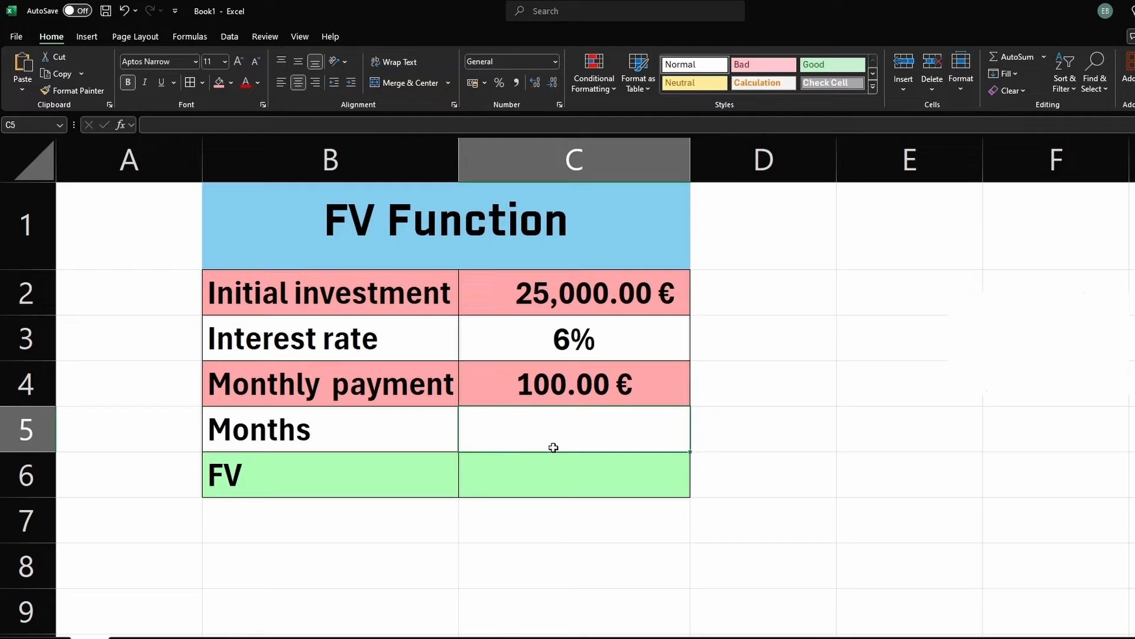
text(96)
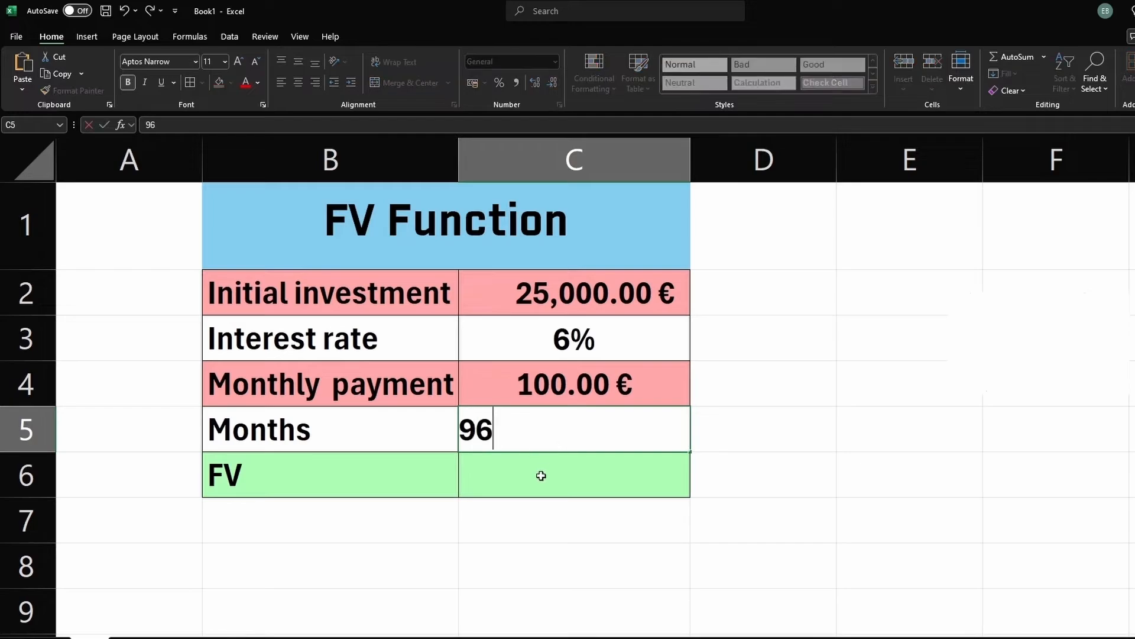
key(Return)
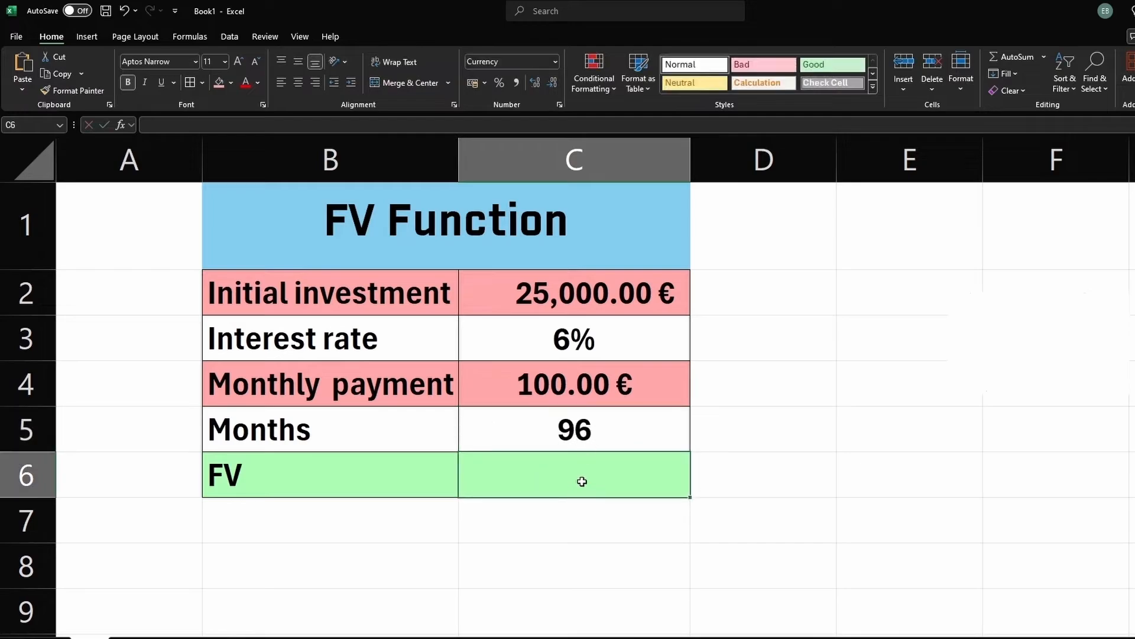
Step: Enter =FV(C3/12,C5,-C4,-C2) in cell C6 for the future value and select the cell to check it
text(=fv)
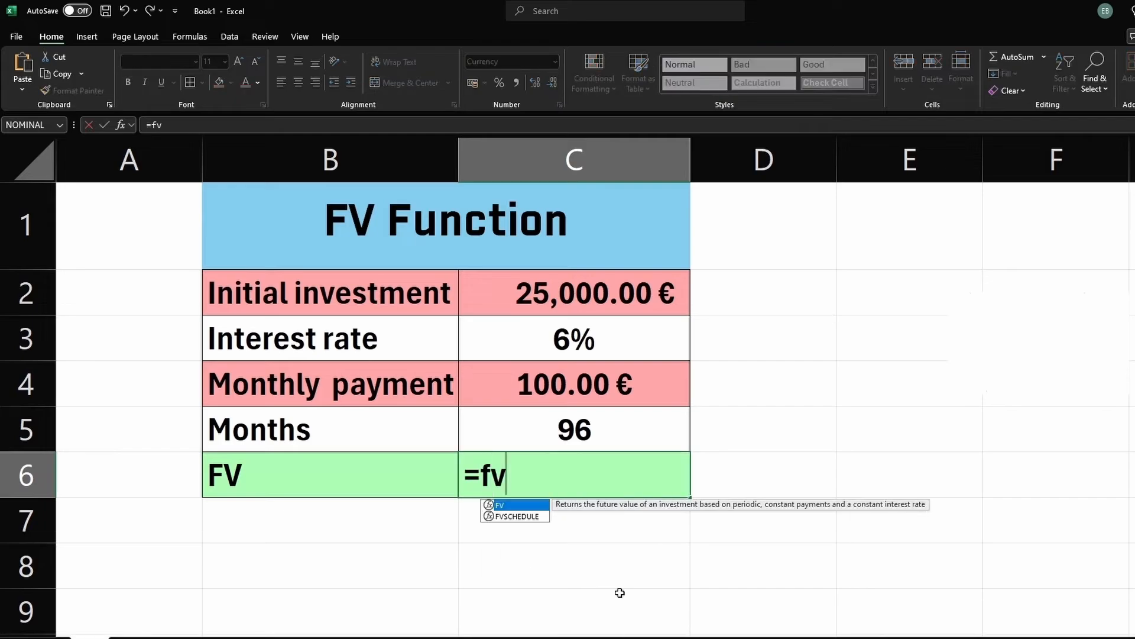
key(Tab)
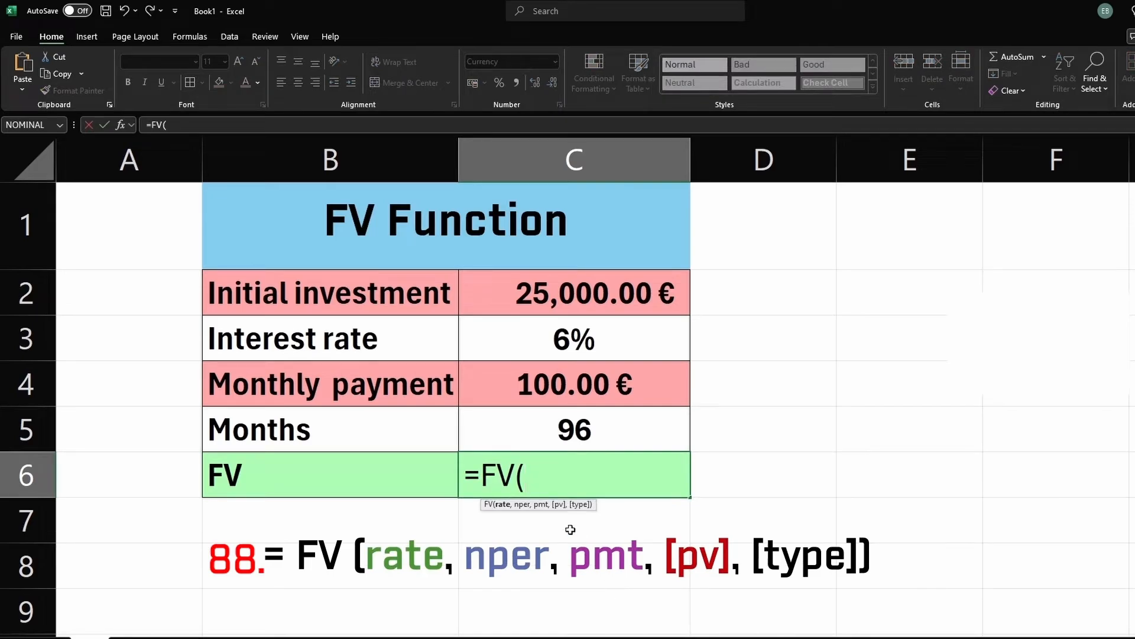
click(587, 349)
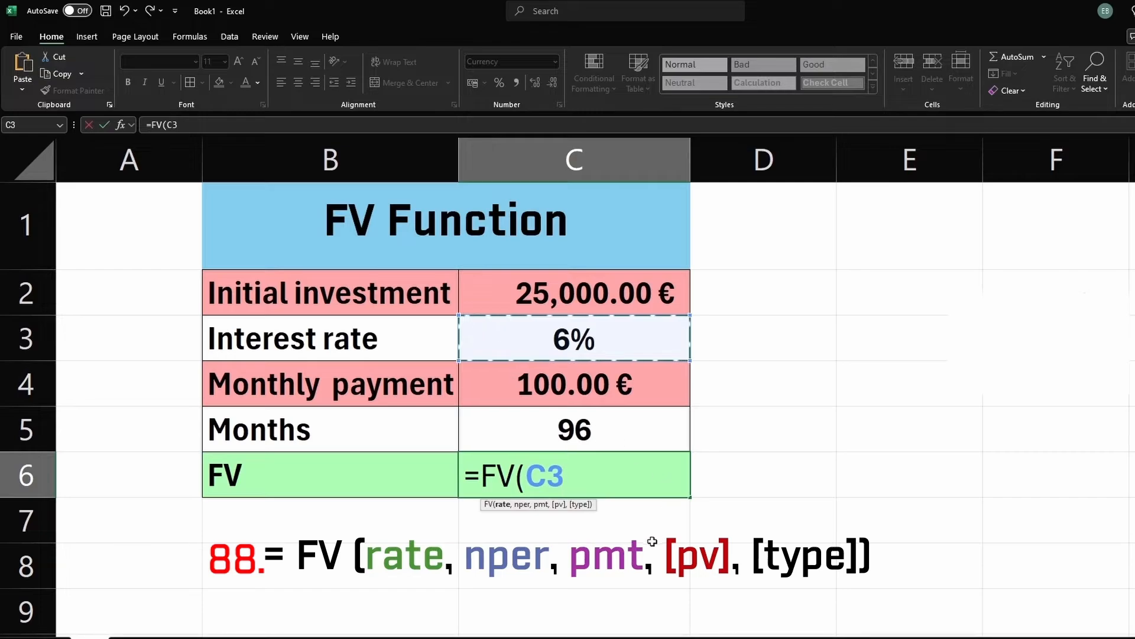
text(/1)
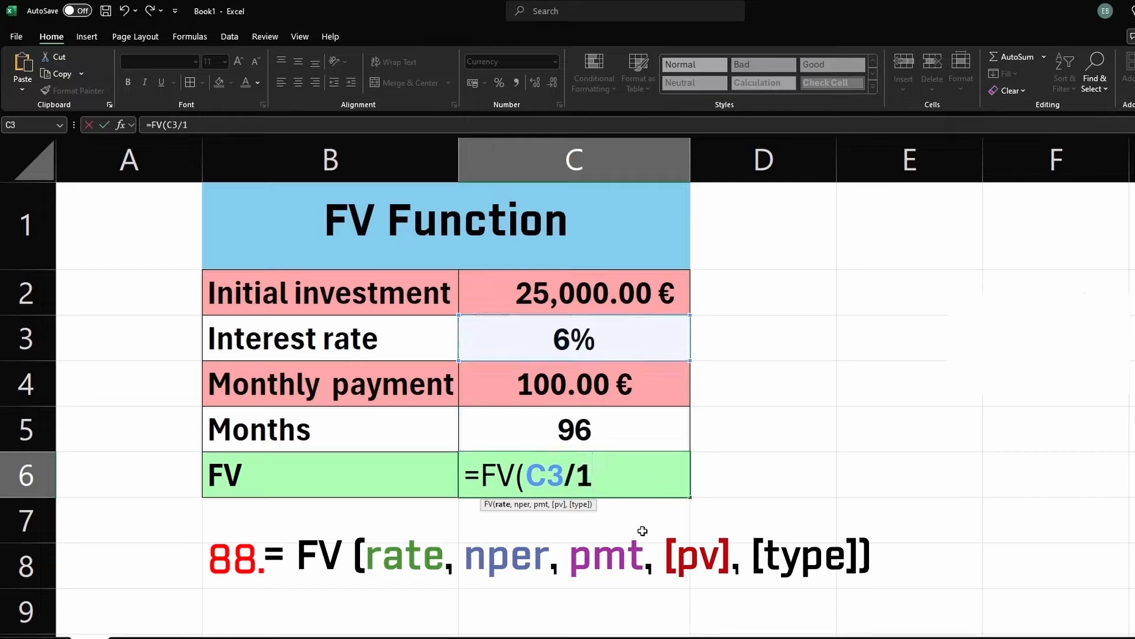
text(2,)
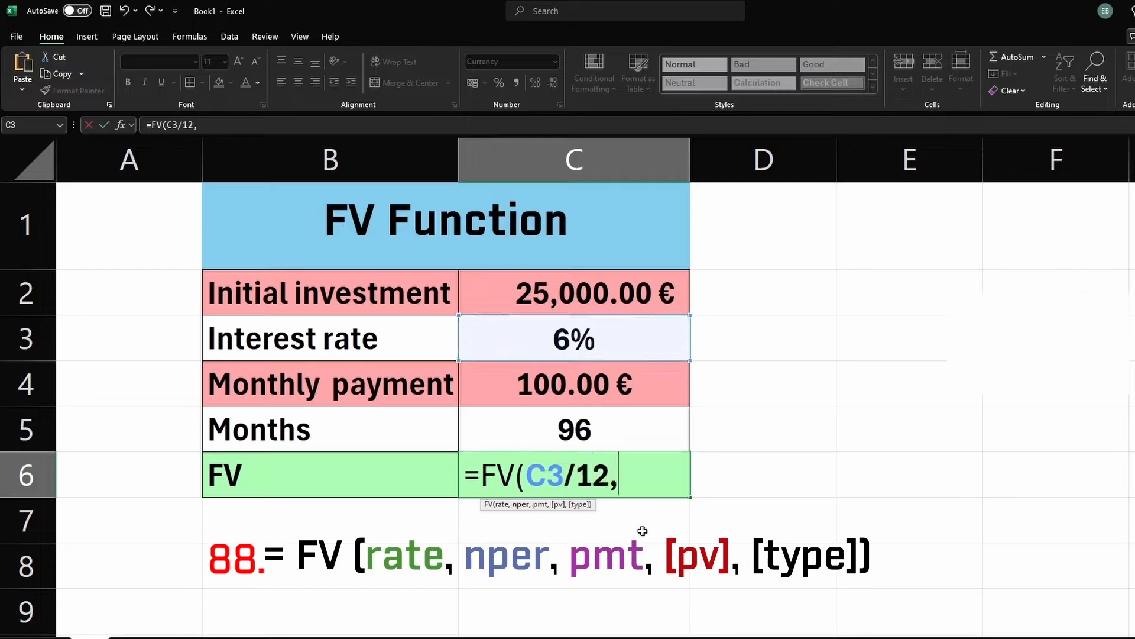
click(590, 433)
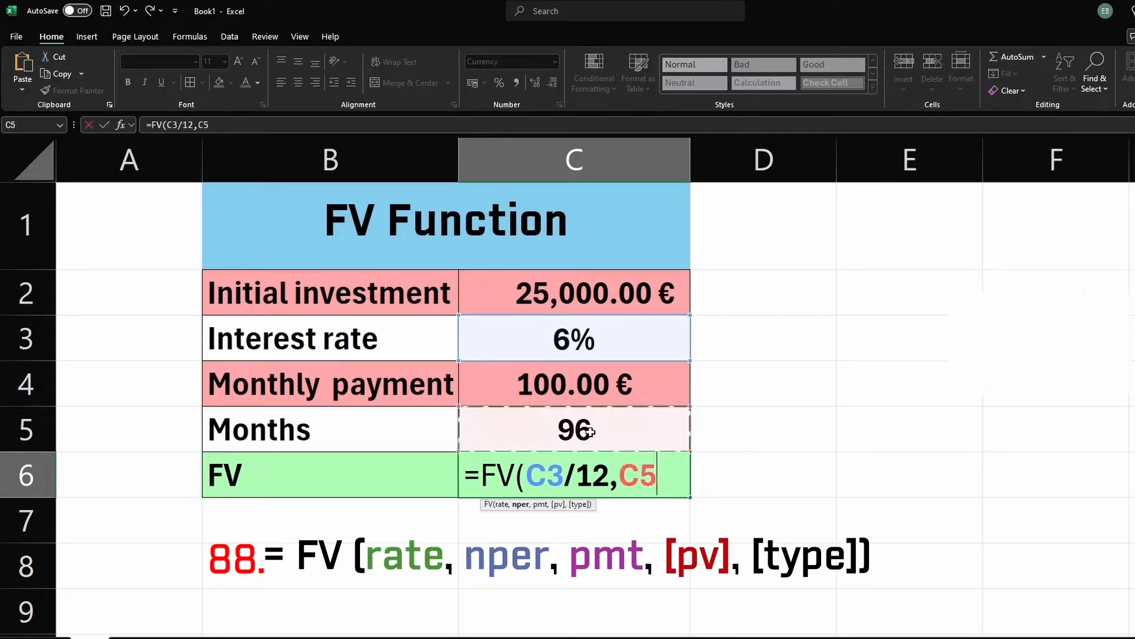
text(,)
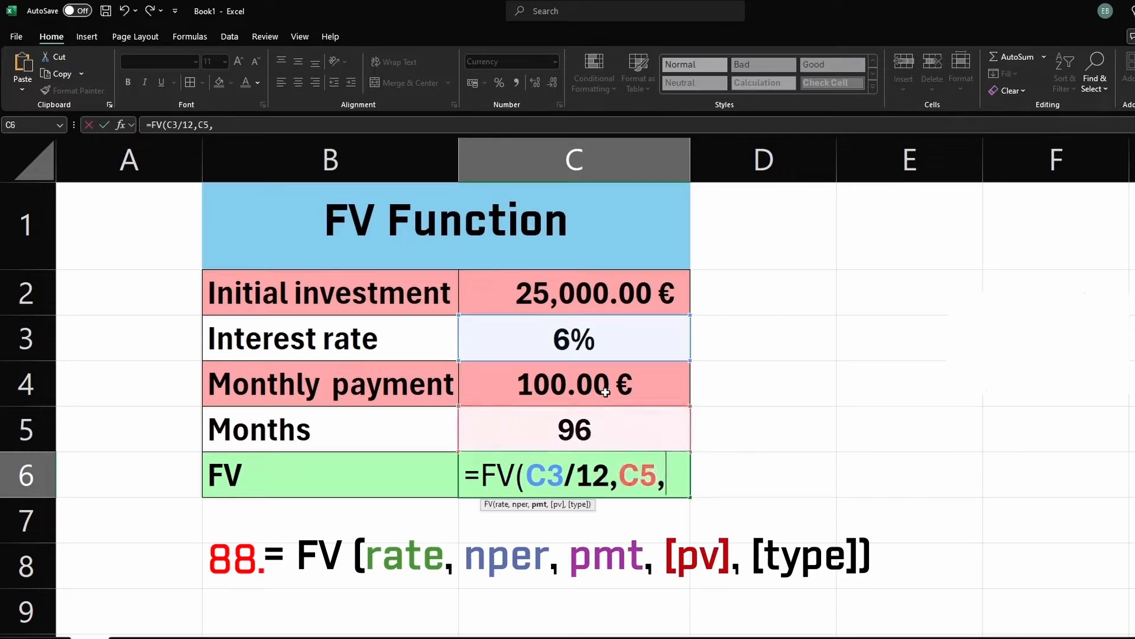
text(-)
click(625, 394)
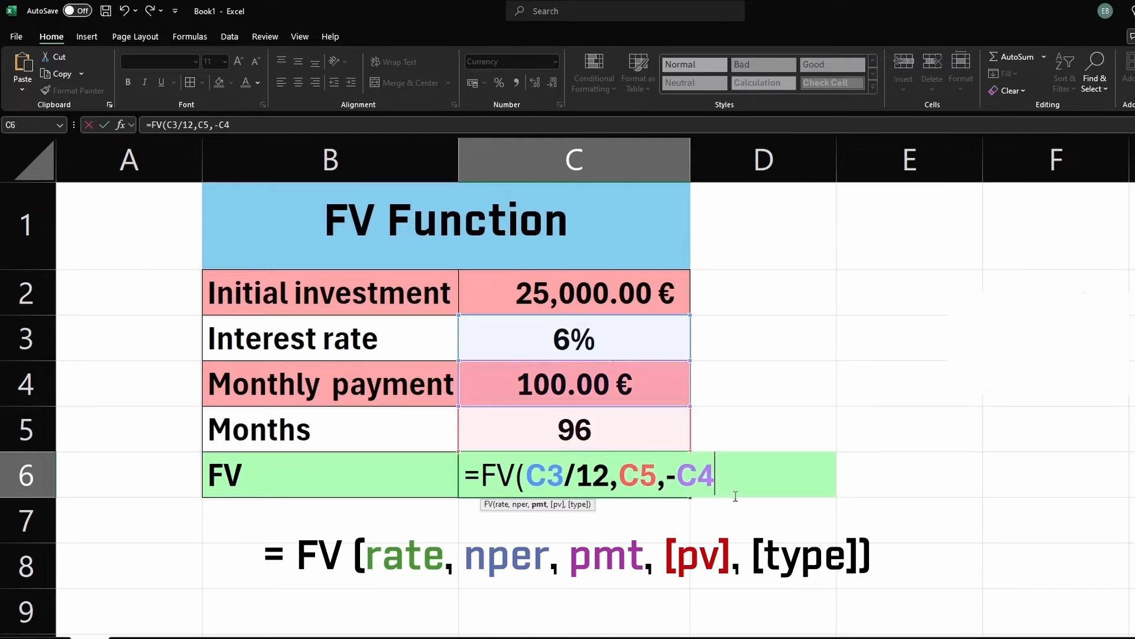
text(,-)
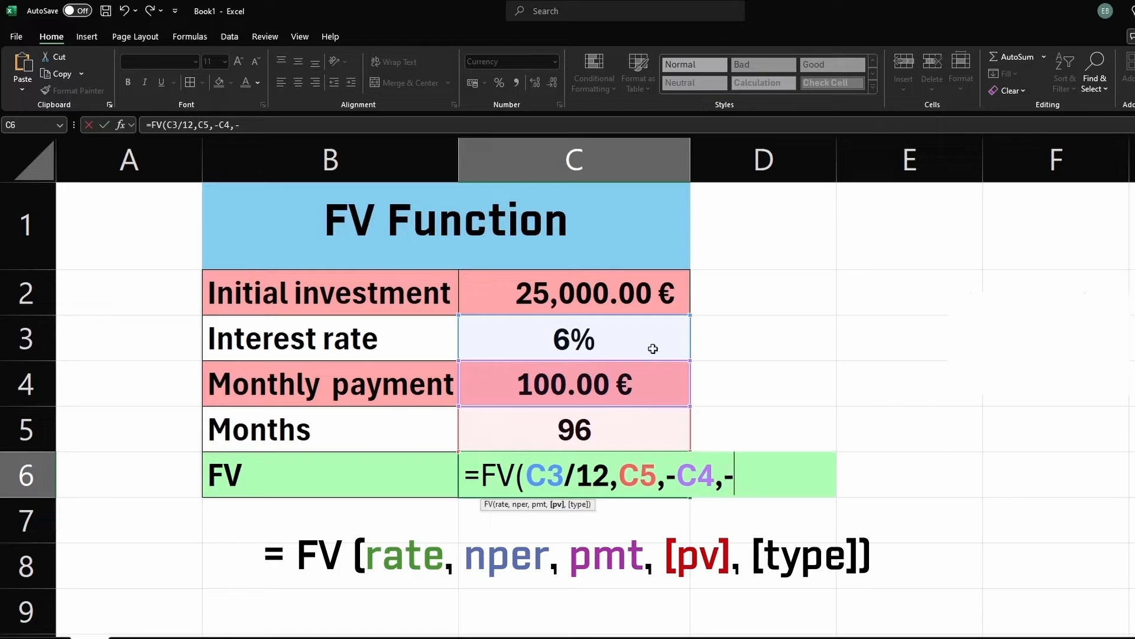
click(604, 299)
text())
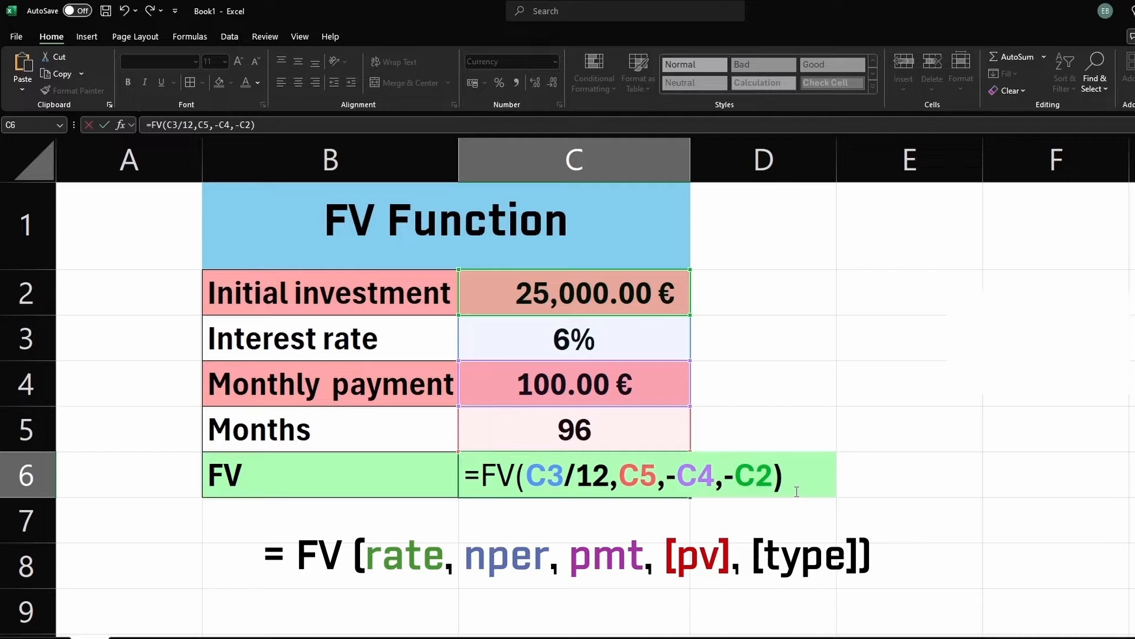
key(Return)
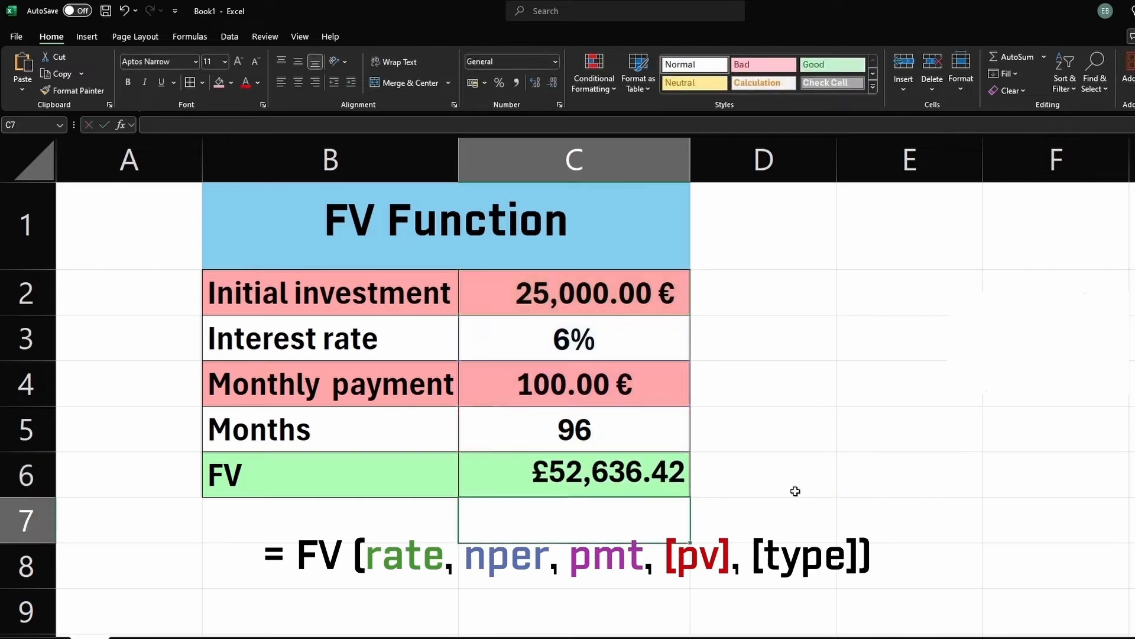
click(533, 479)
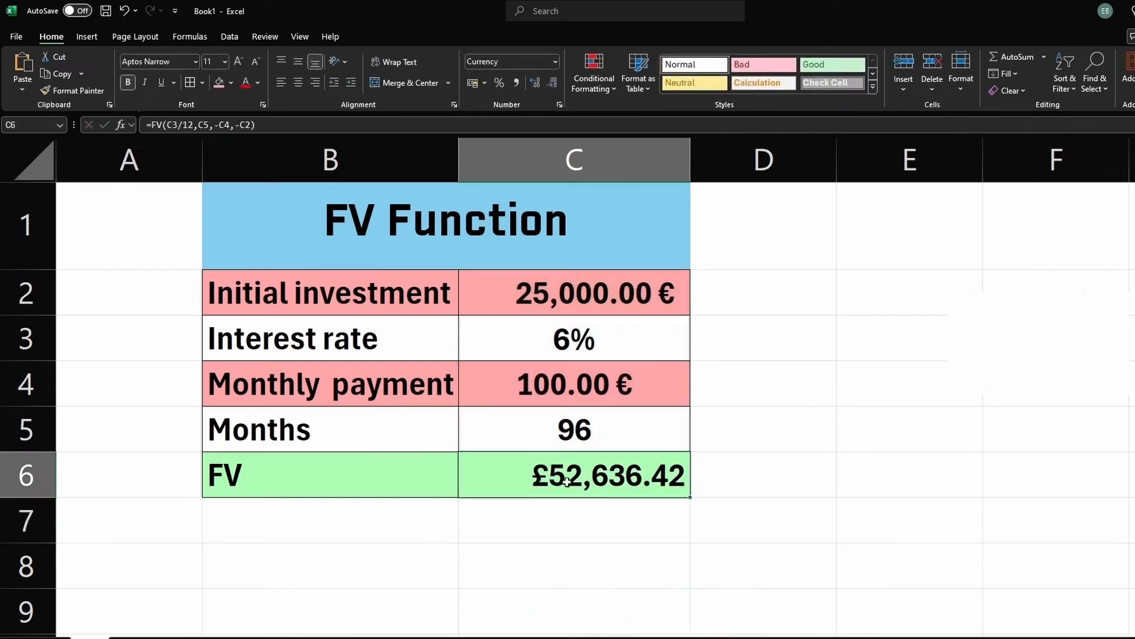
click(588, 512)
click(565, 433)
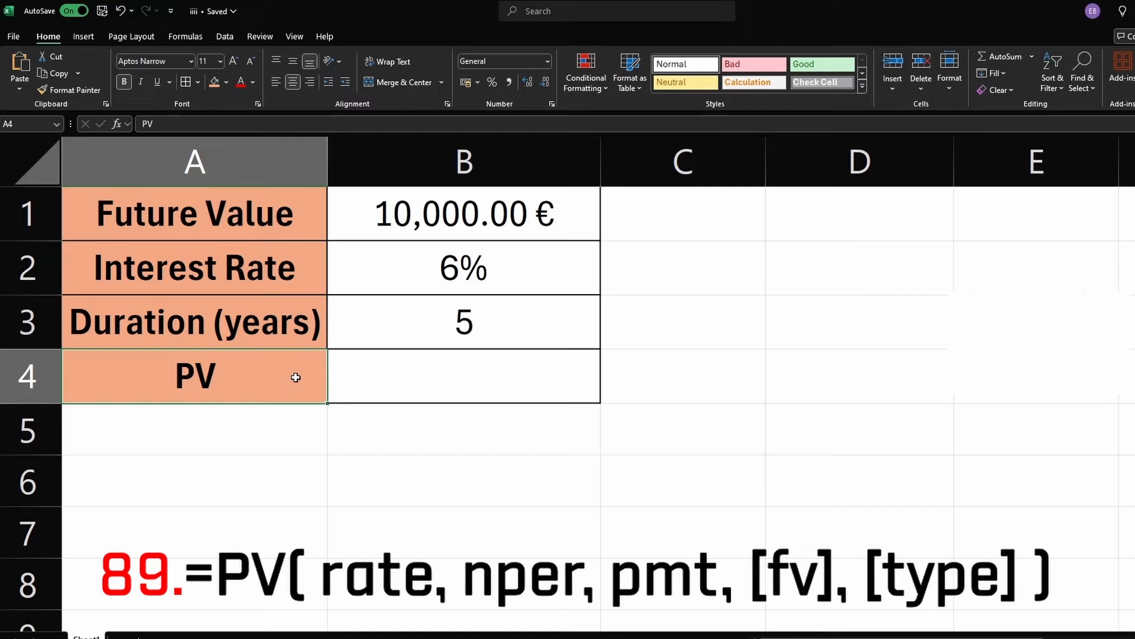
Step: Review the Future Value table's inputs, enter =PV(B2,B3,0,B1) in cell B4 for the present value, and select the cell to check it
click(399, 375)
click(431, 228)
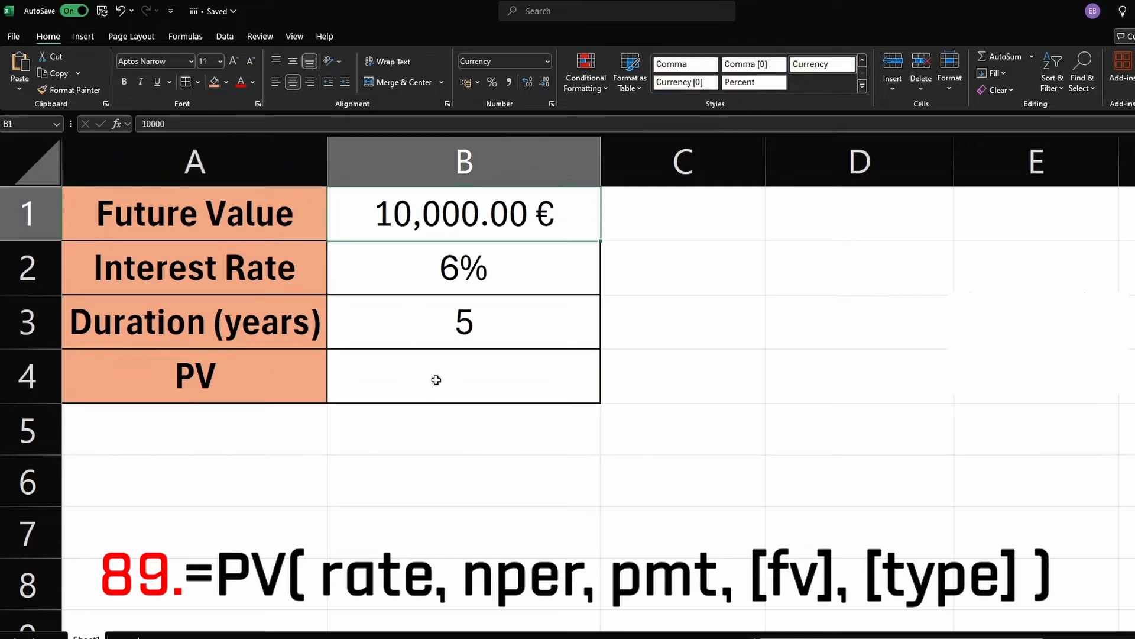
key(Down)
click(426, 331)
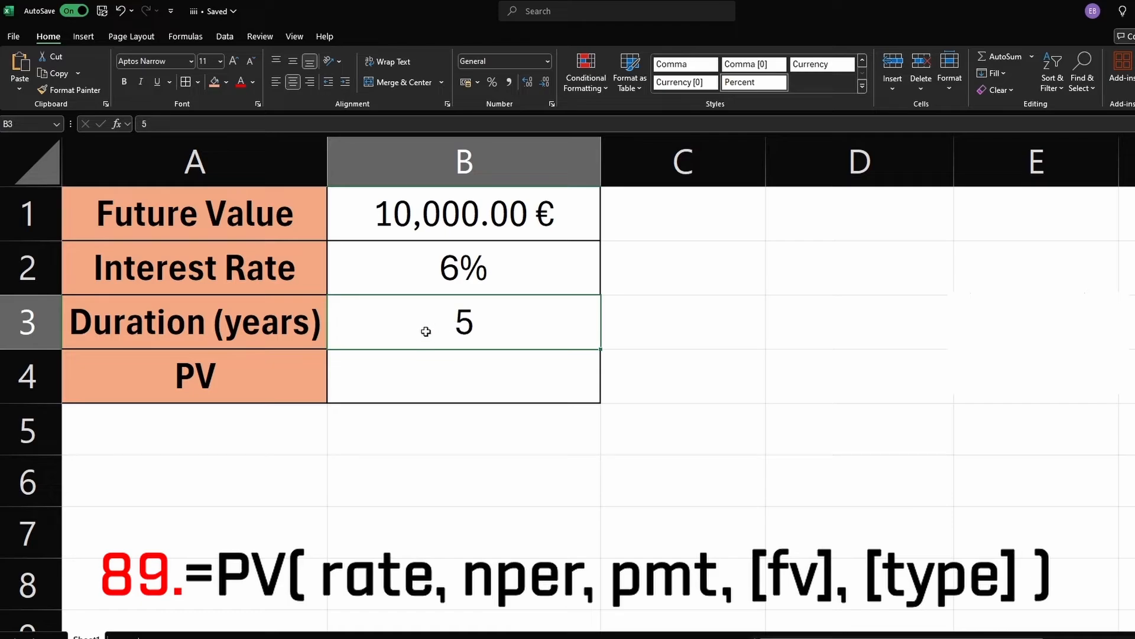
click(431, 382)
text(=pv)
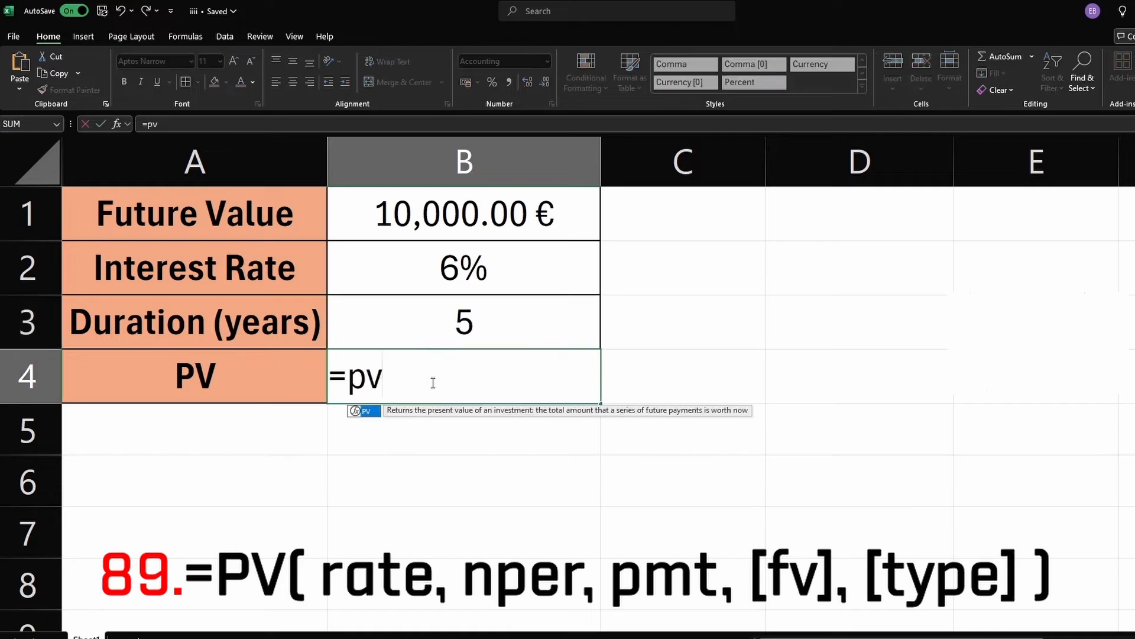
key(Tab)
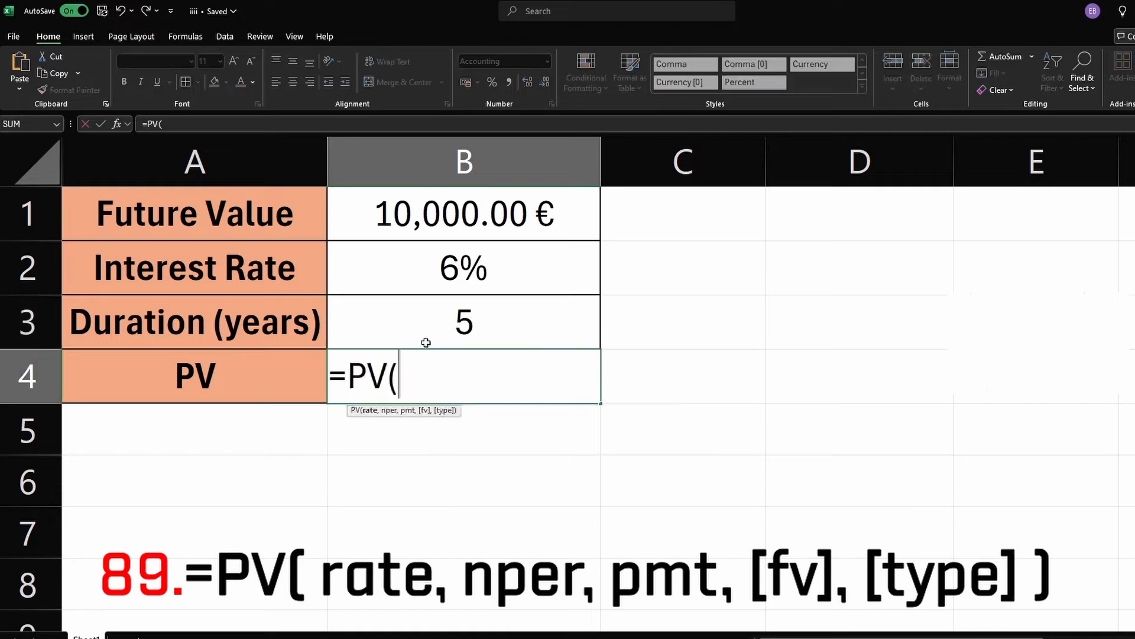
click(428, 262)
text(,)
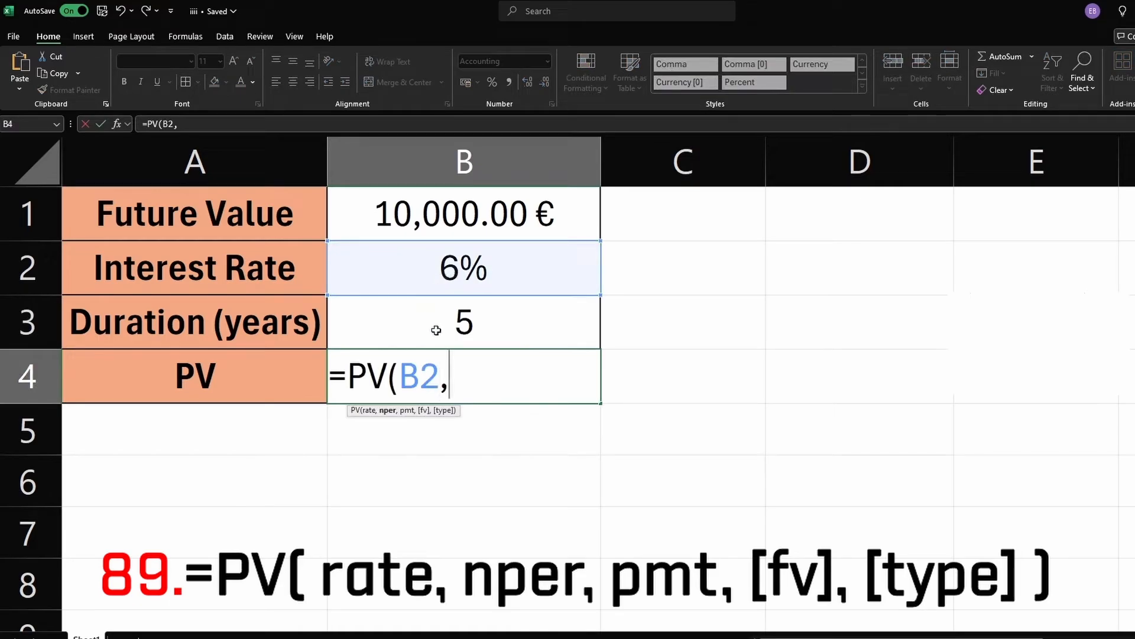
click(457, 326)
text(,)
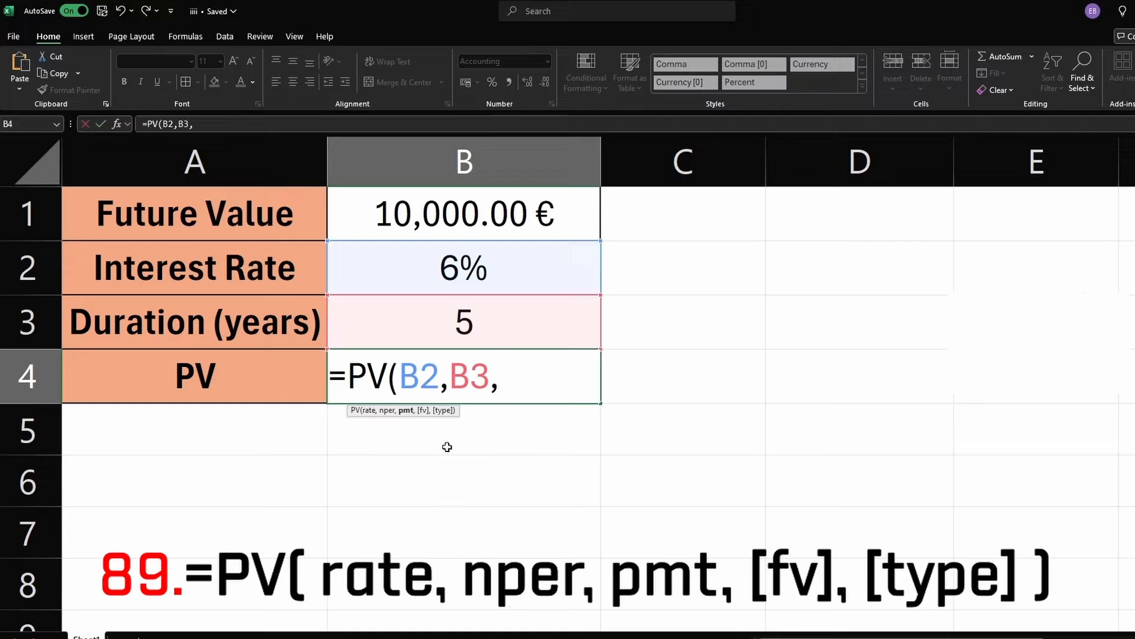
text(0,)
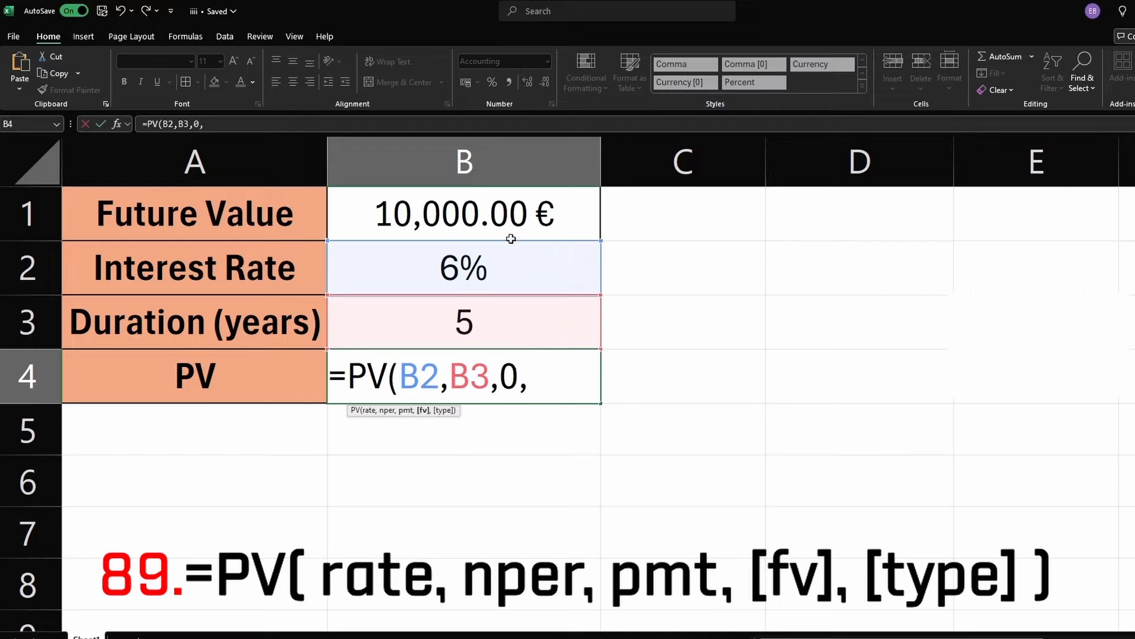
click(482, 220)
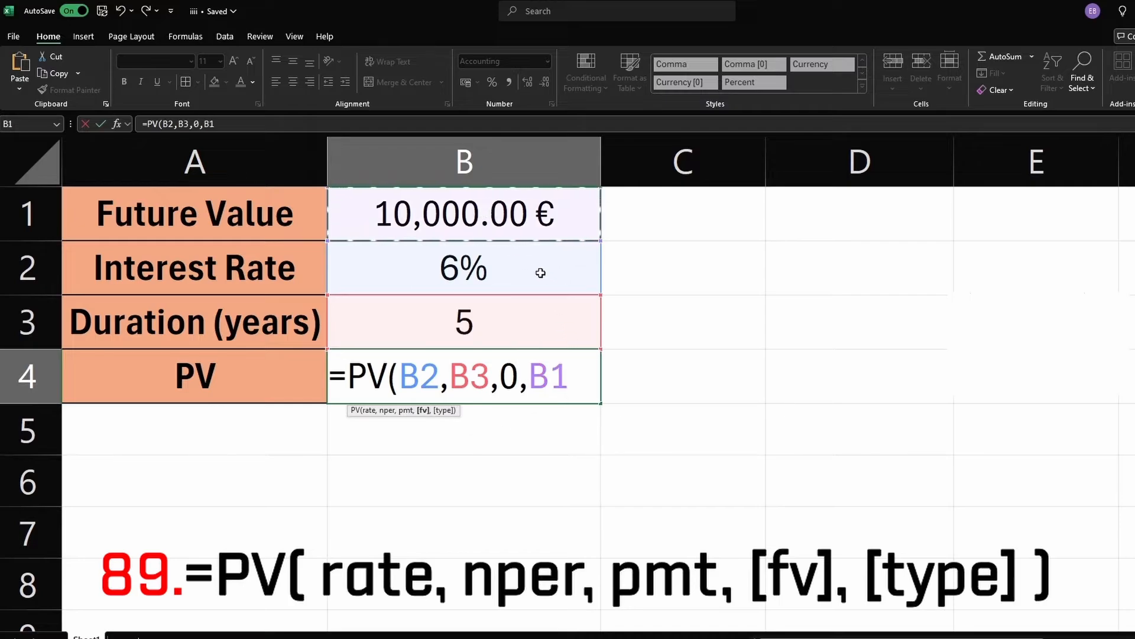
text())
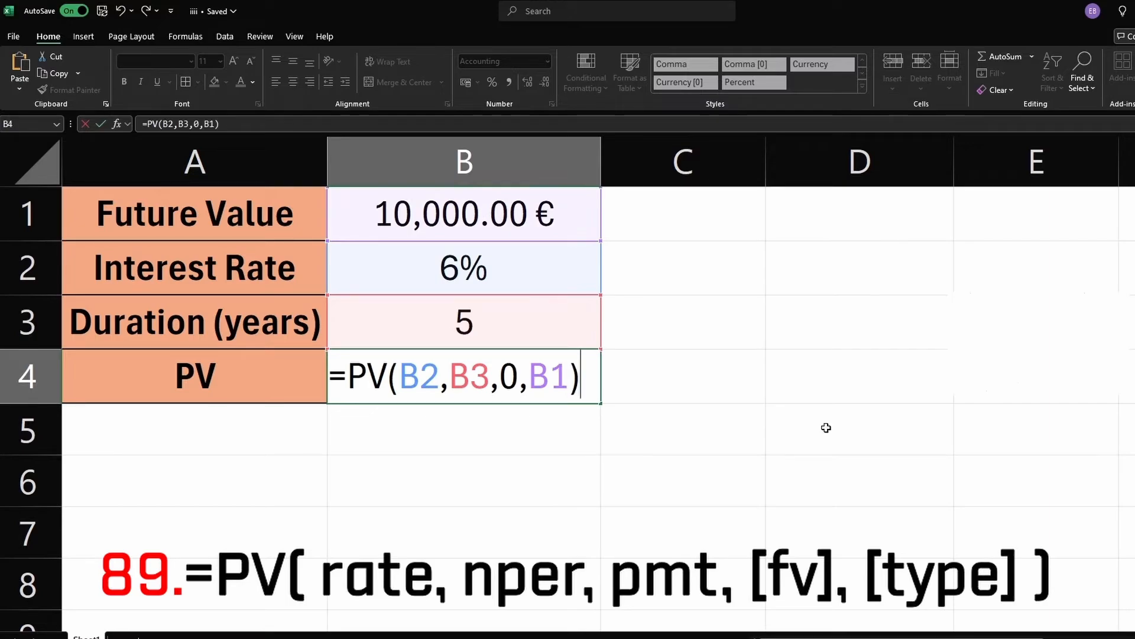
key(Return)
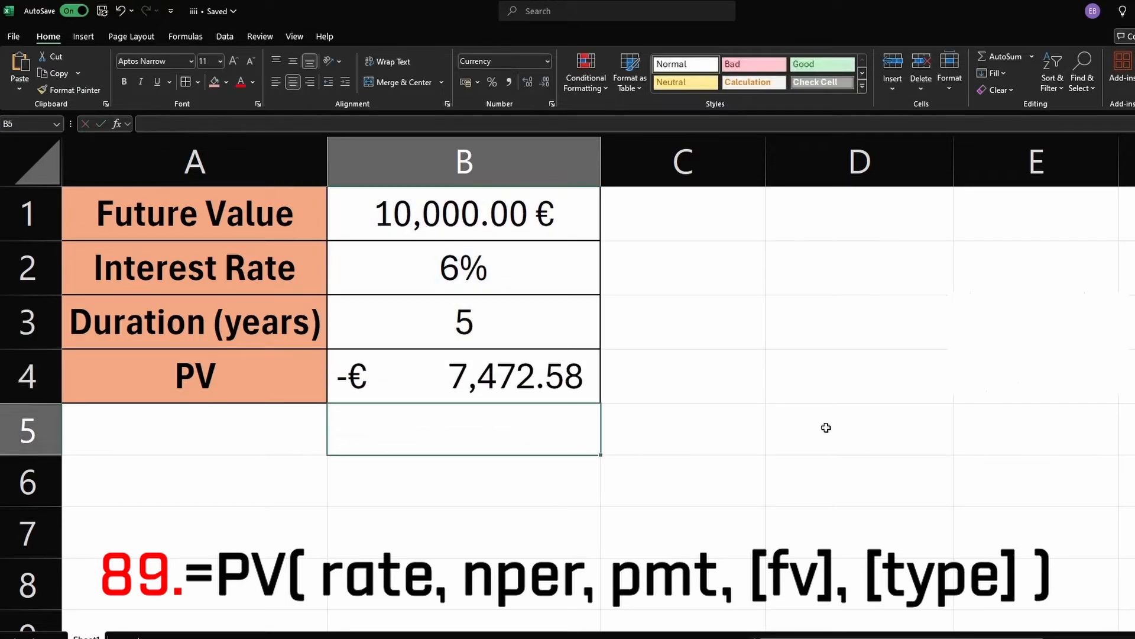
click(553, 385)
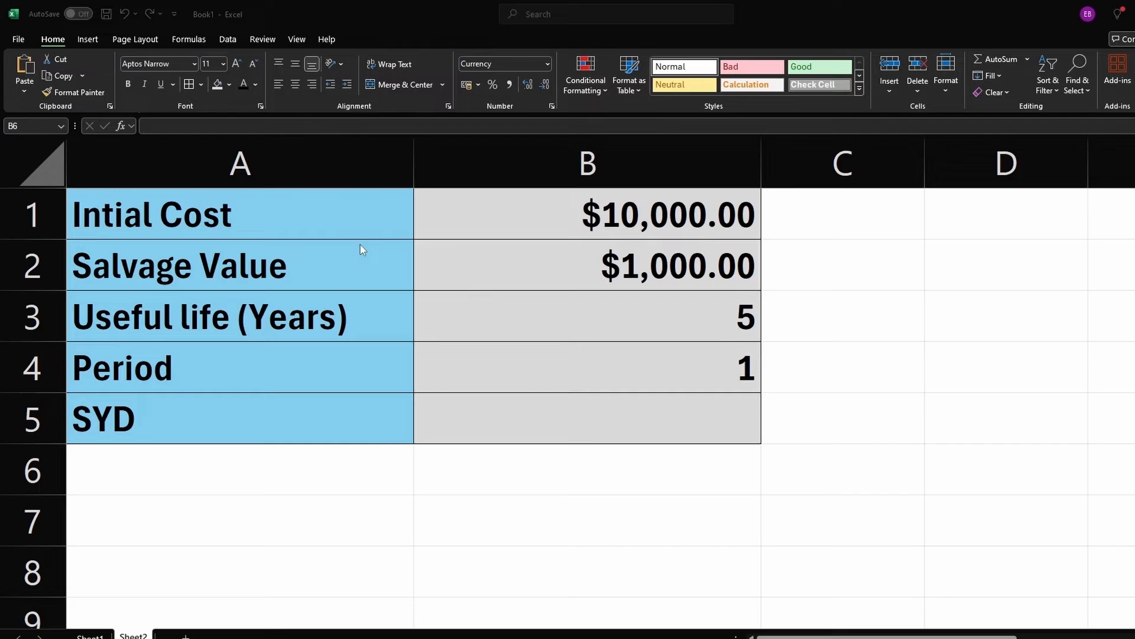
Step: Examine the initial cost, salvage value, useful life and period labels and their values in the SYD depreciation table
click(327, 214)
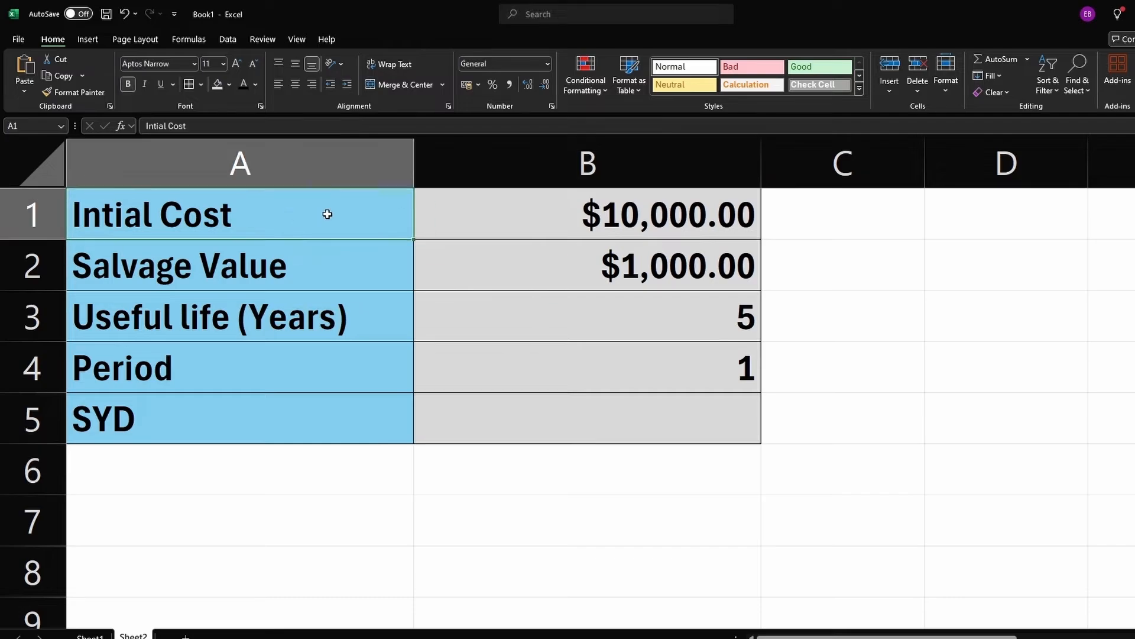
click(627, 225)
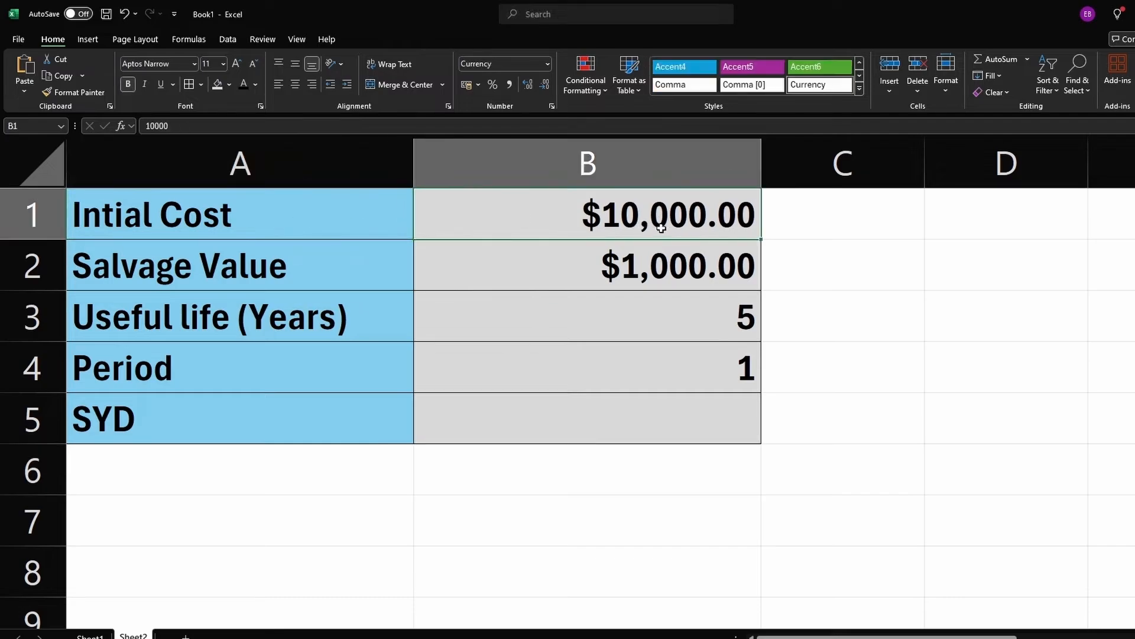
click(275, 275)
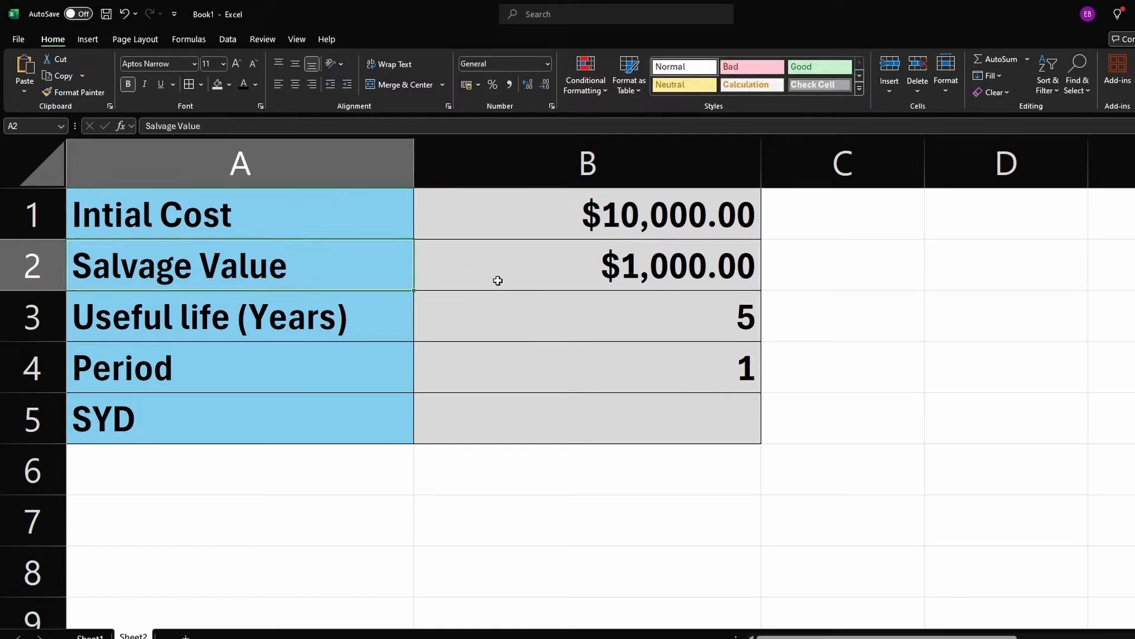
click(662, 277)
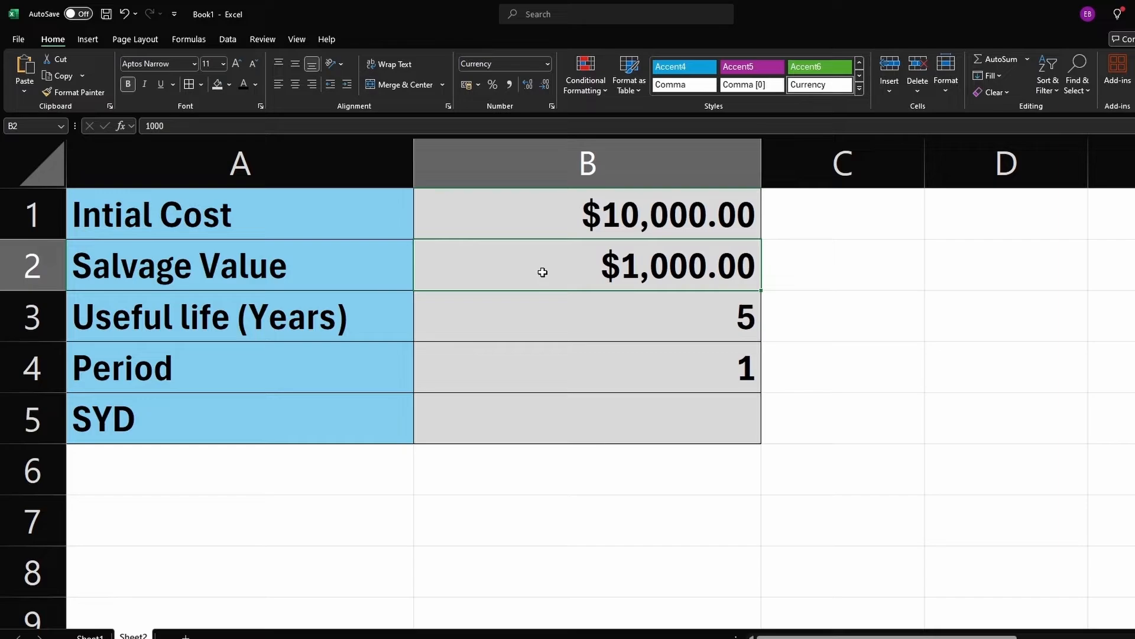
click(344, 321)
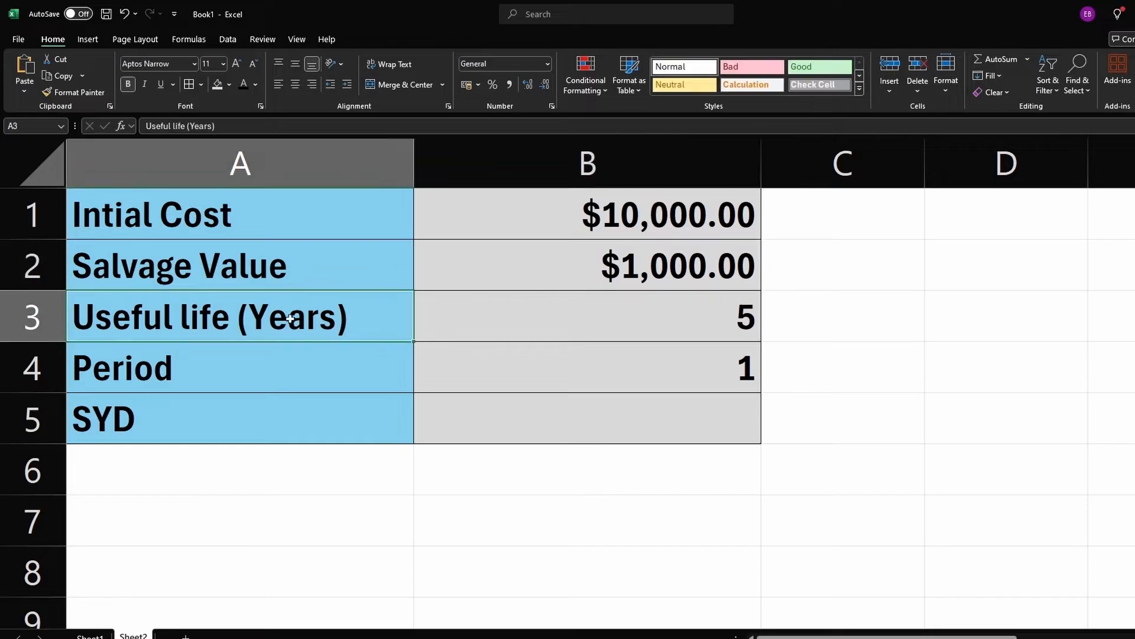
click(618, 325)
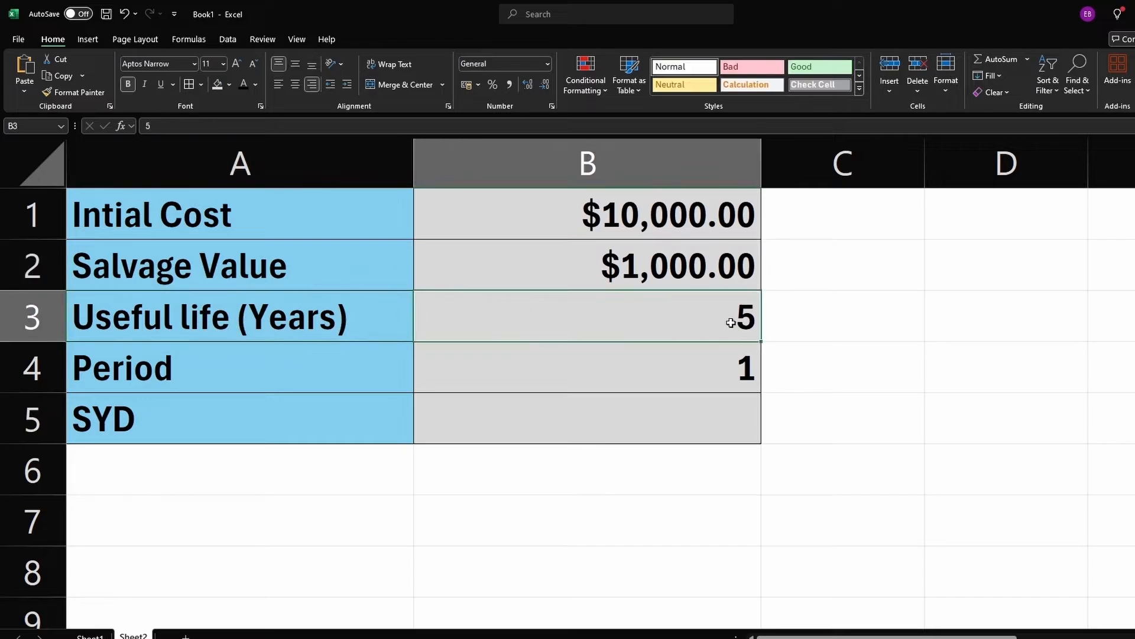
click(277, 373)
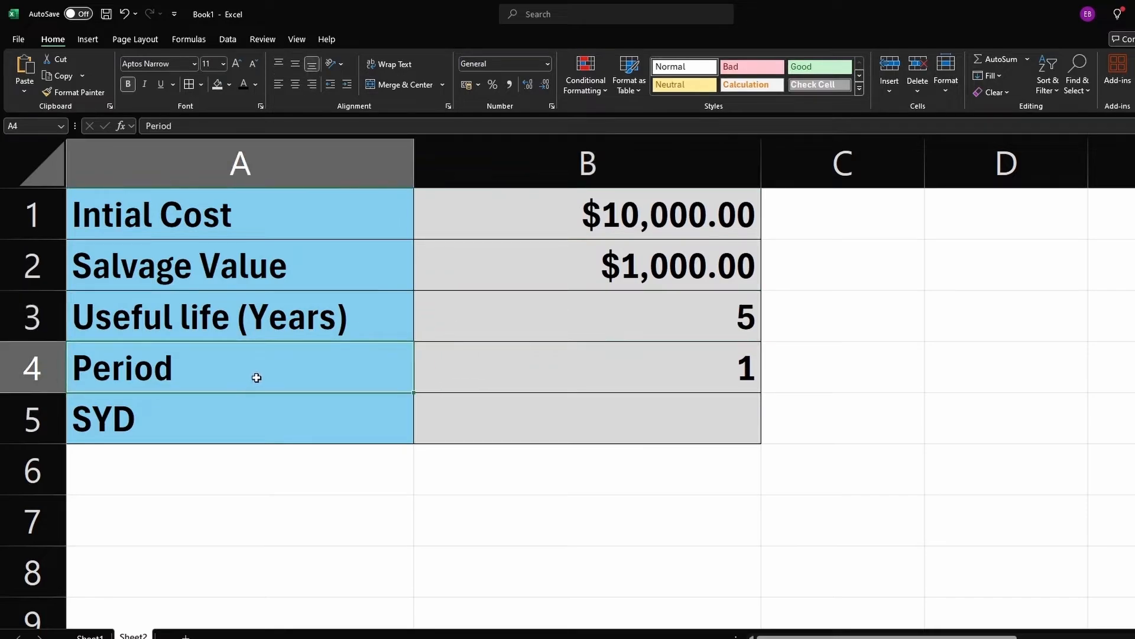
click(609, 372)
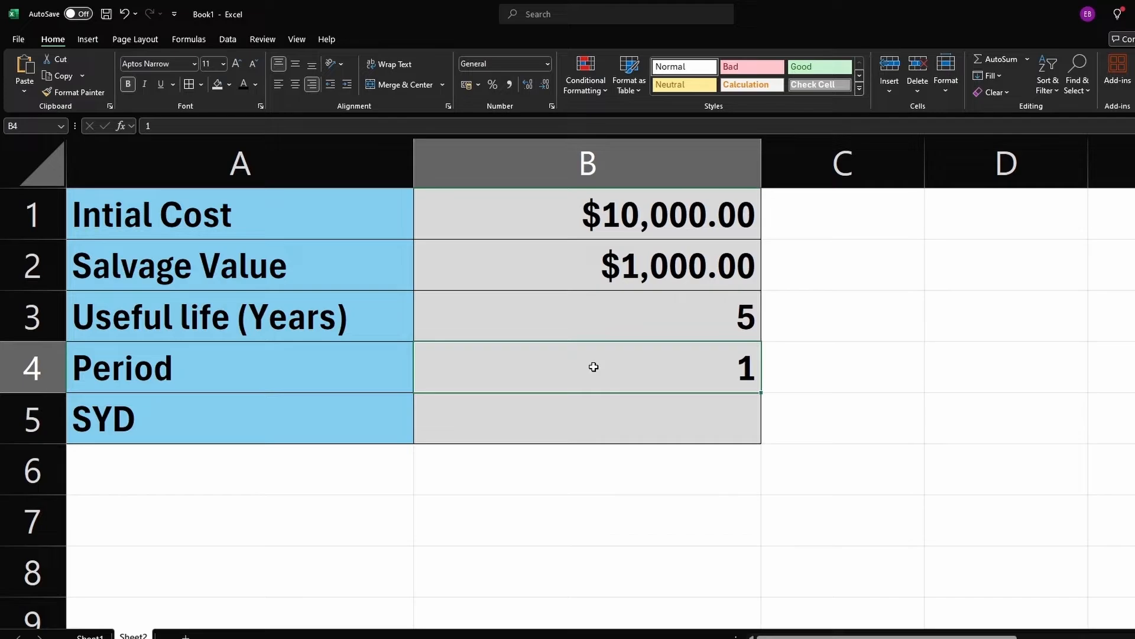
Step: Enter =SYD(B1,B2,B3,B4) in cell B5 for the depreciation and select the cell to check it
click(565, 418)
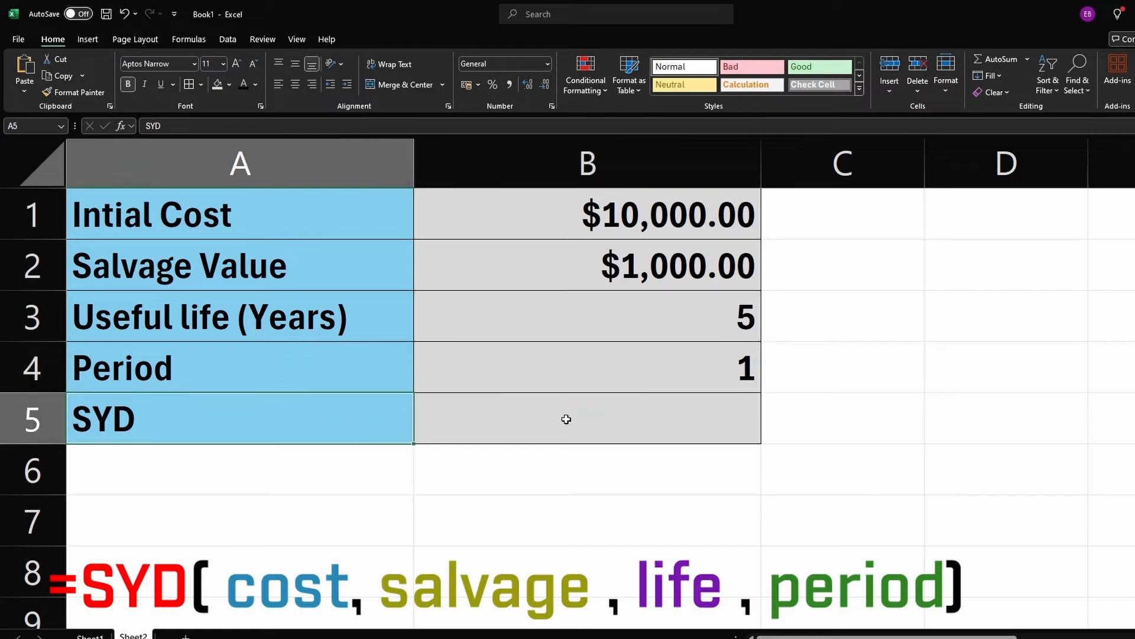
text(=sy)
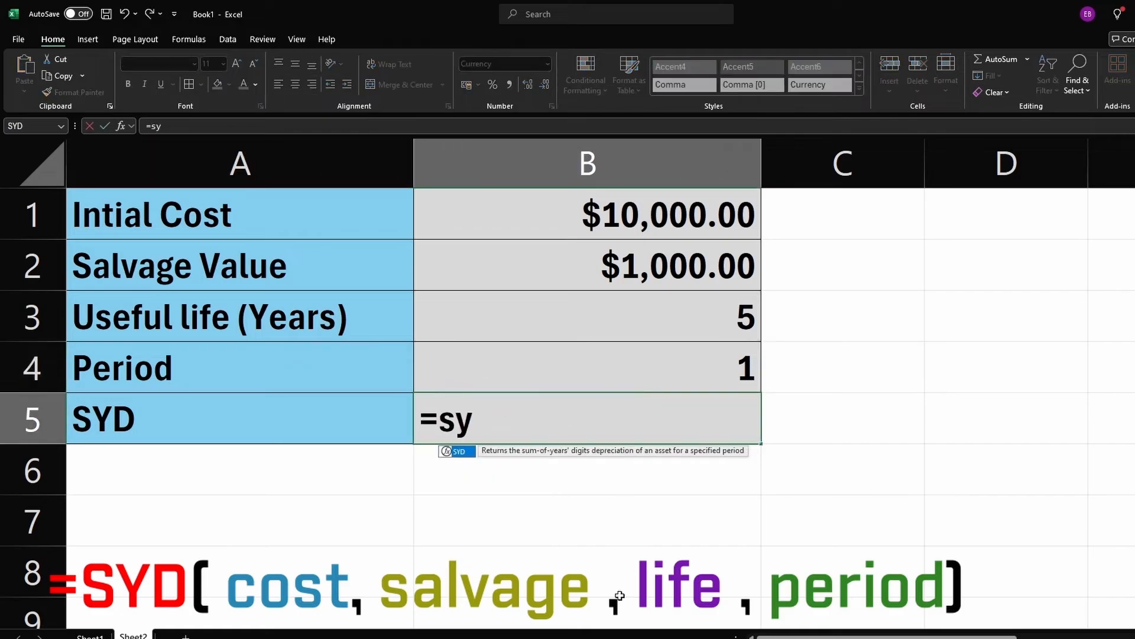
key(Tab)
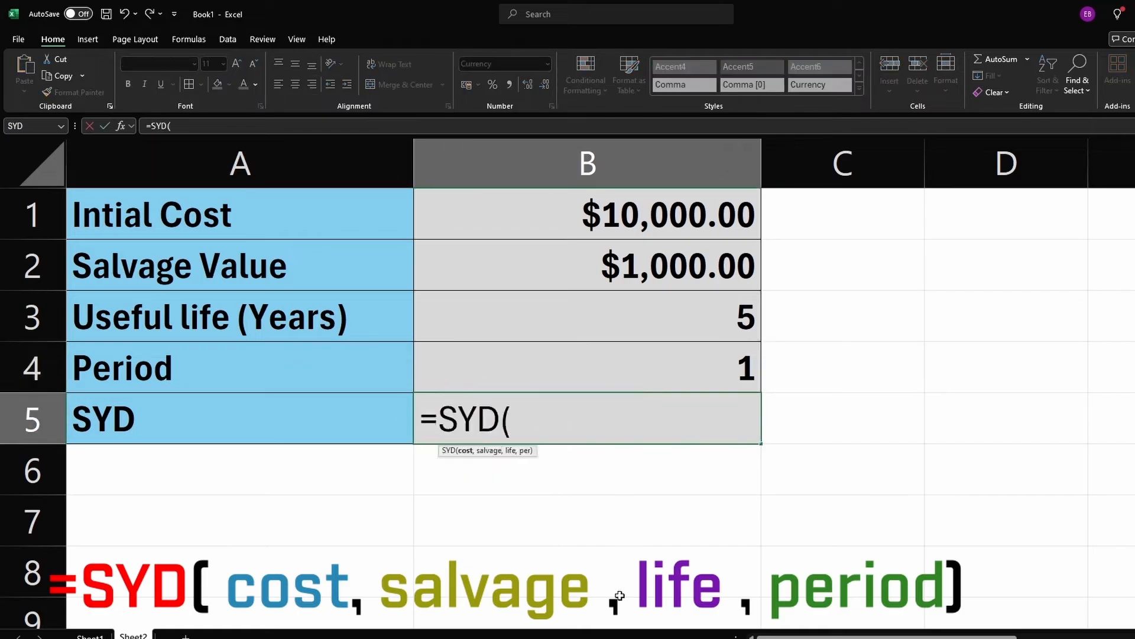
click(615, 215)
text(,)
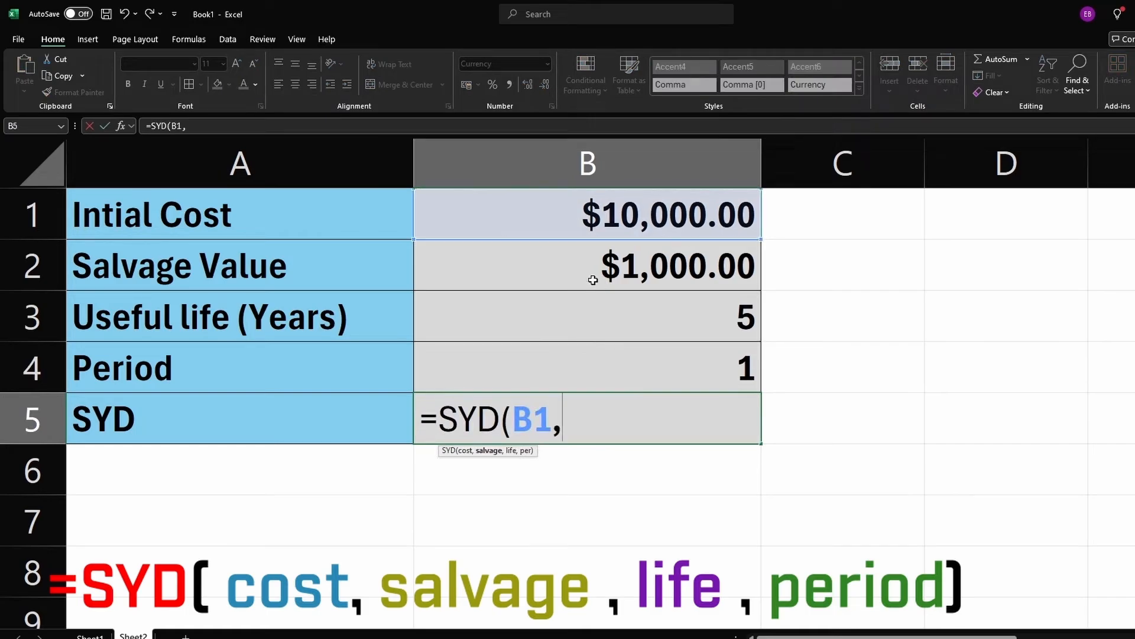
click(588, 274)
text(,)
click(613, 322)
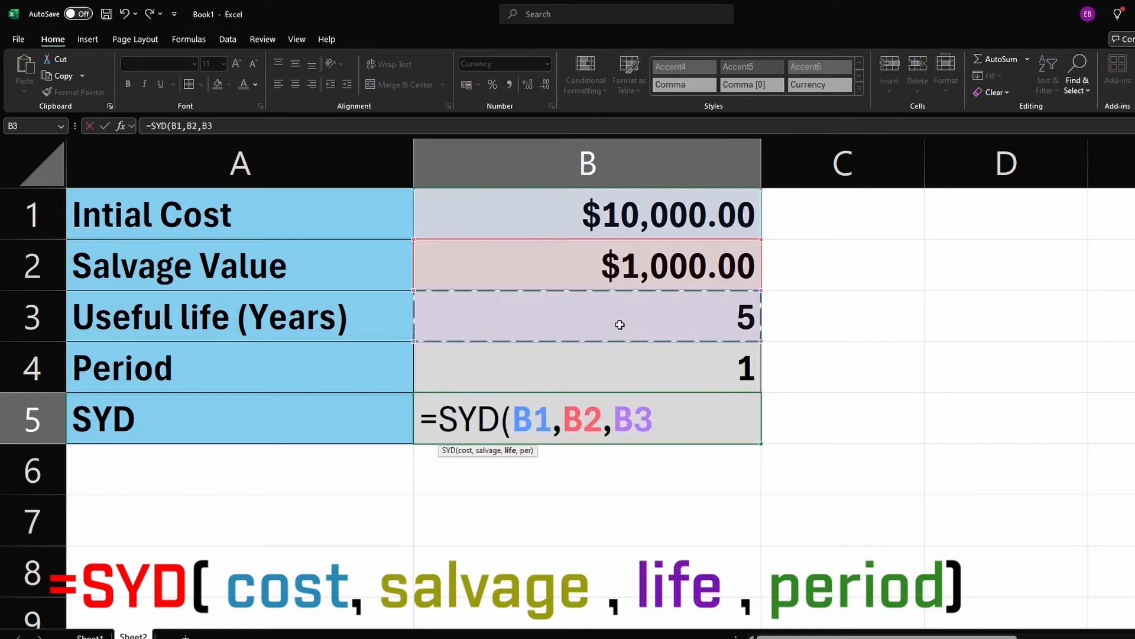
text(,)
click(633, 371)
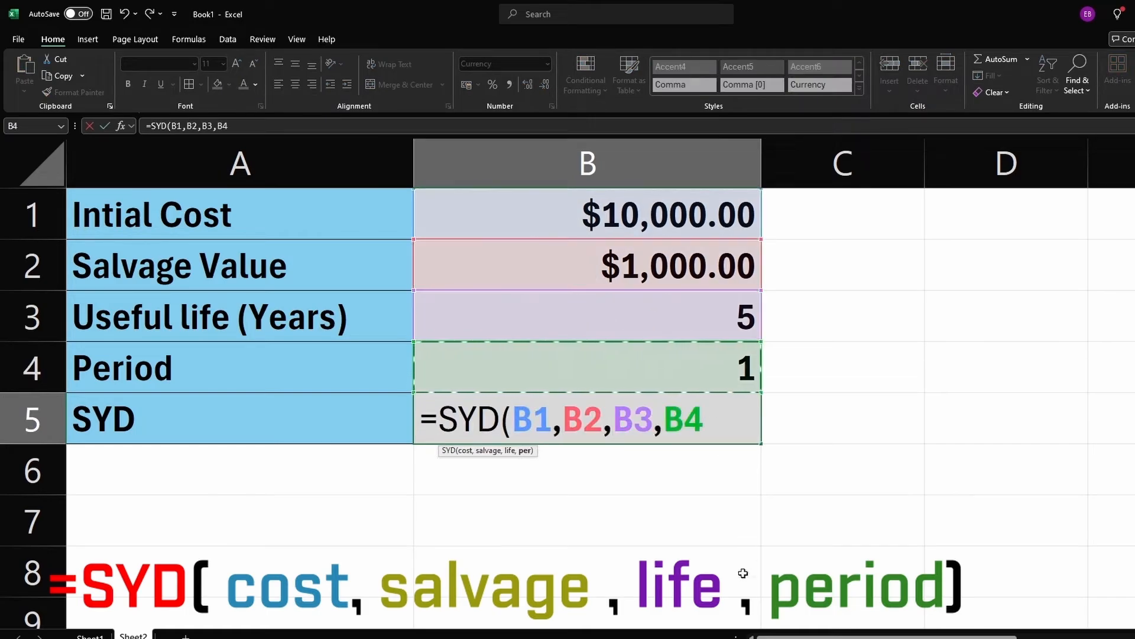
text())
key(Return)
click(649, 433)
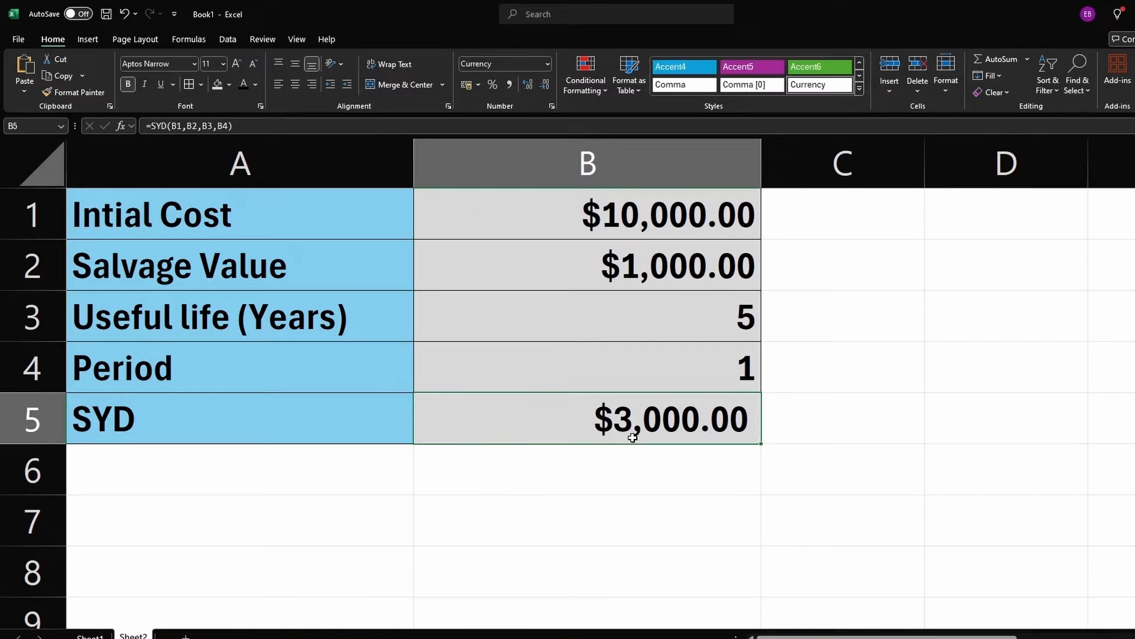
Step: Enter =B1-B5 in cell B6 for the asset's value after depreciation and select the cell to check it
click(595, 479)
text(=)
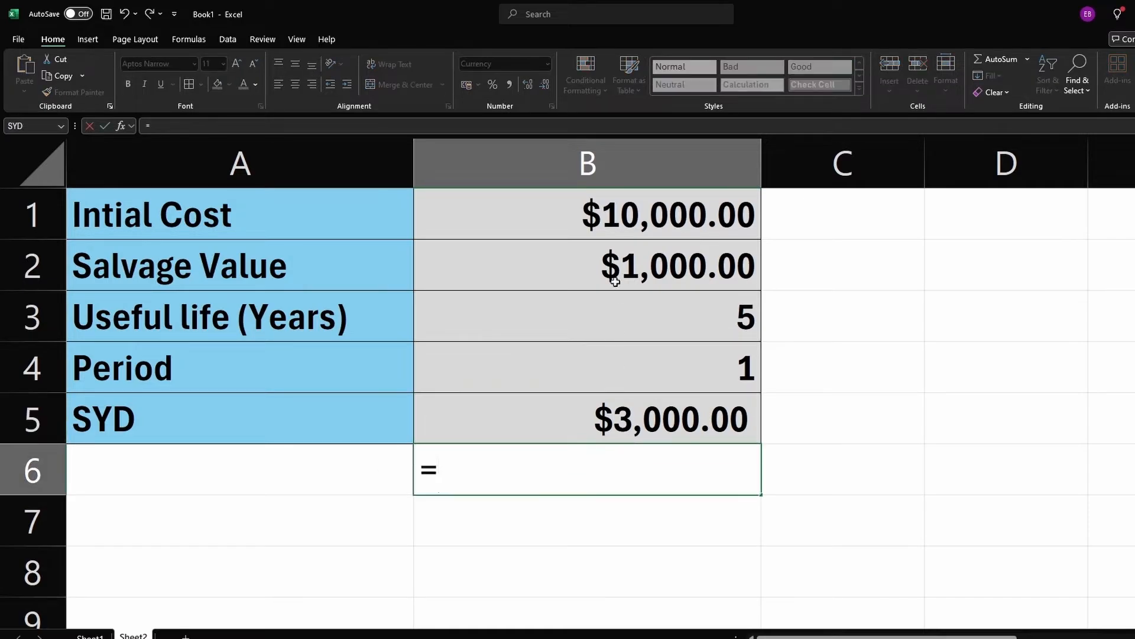
click(607, 217)
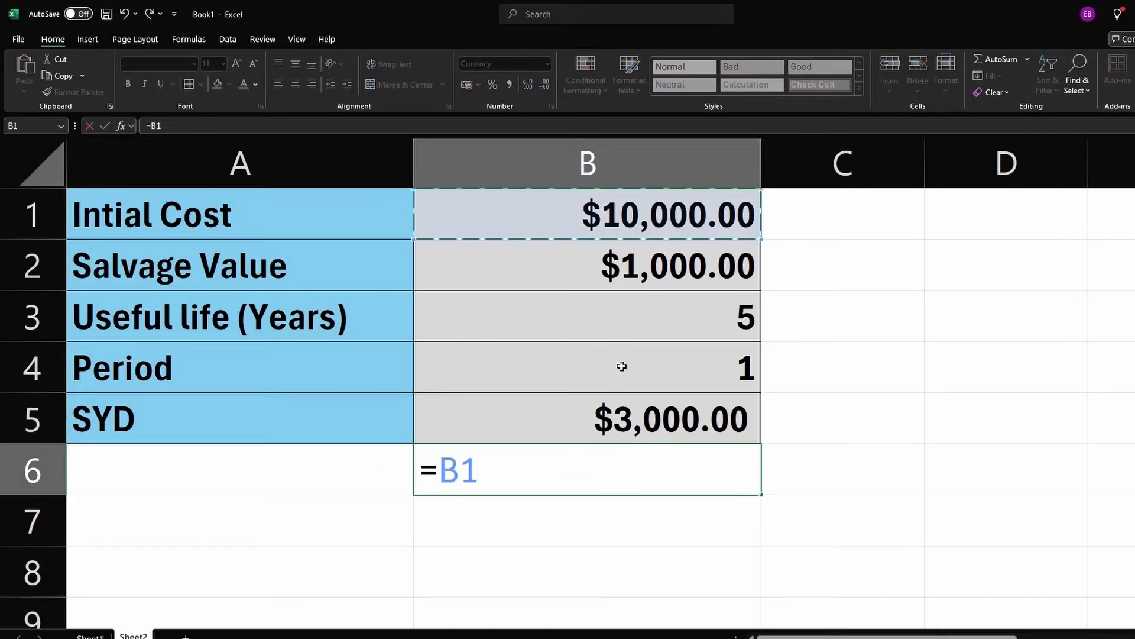
text(-)
click(625, 408)
key(Return)
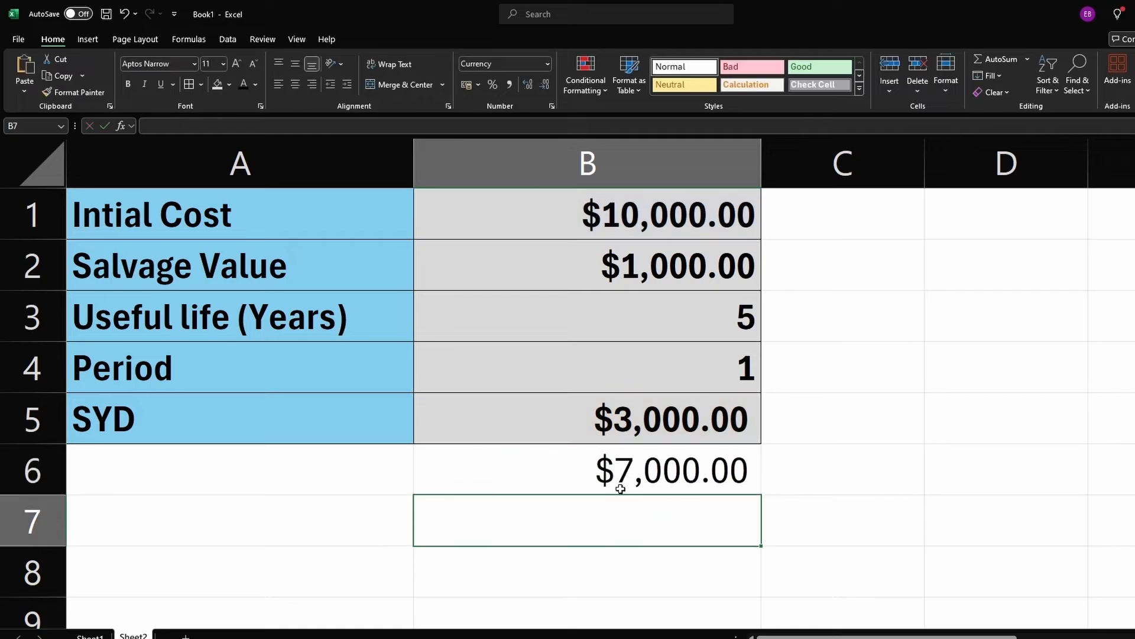
click(615, 479)
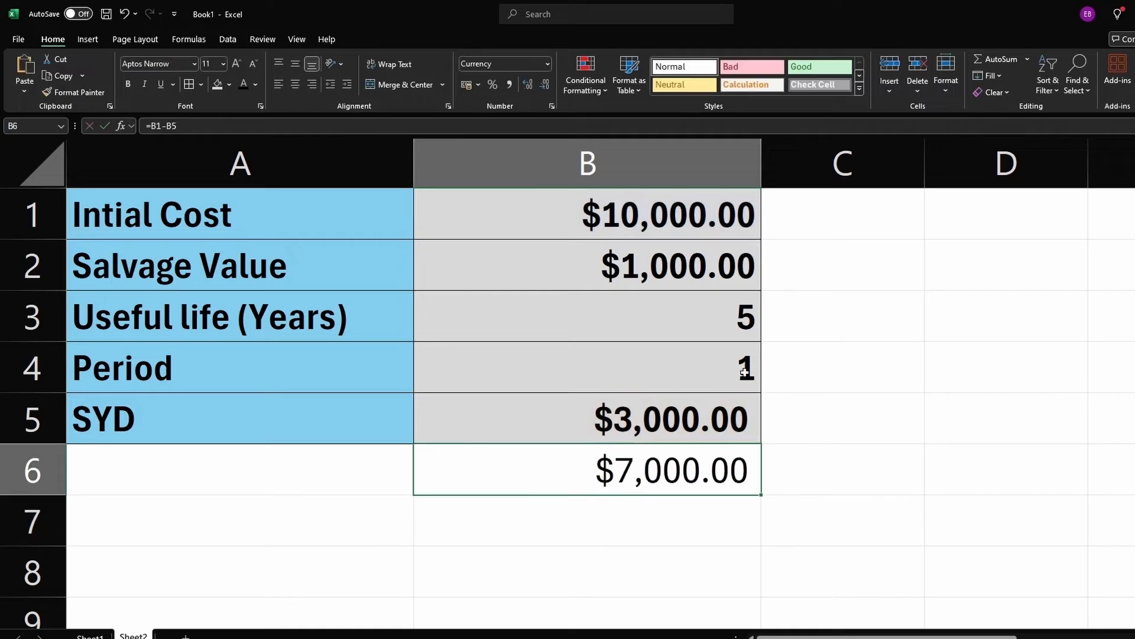
Step: Set the period in cell B4 to 2
click(746, 371)
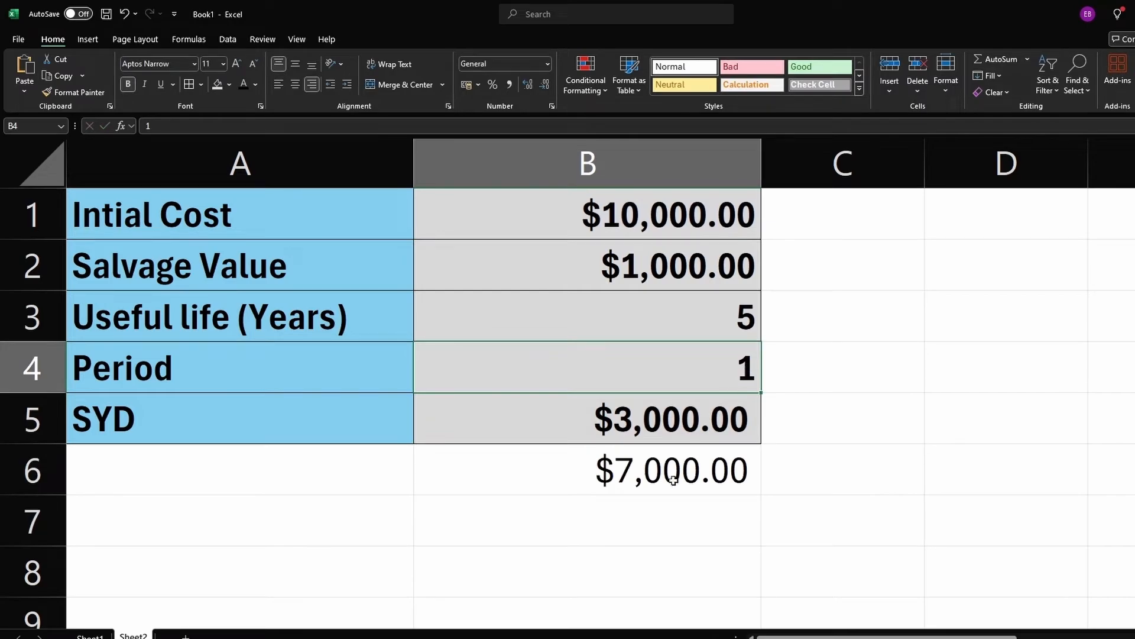
double_click(748, 368)
double_click(750, 367)
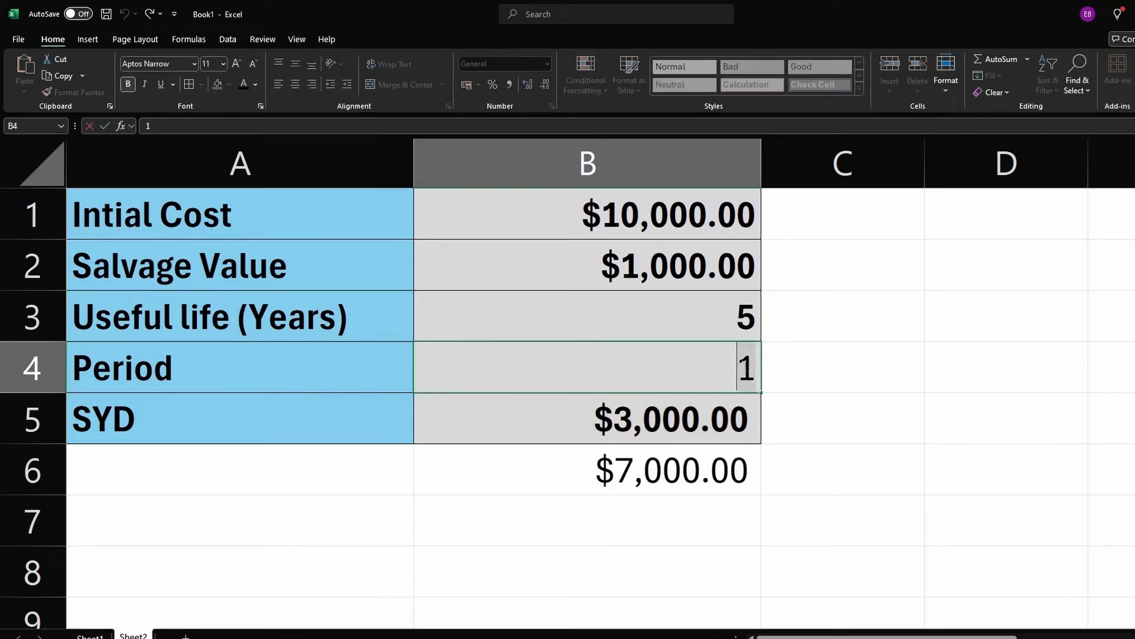
text(2)
click(810, 417)
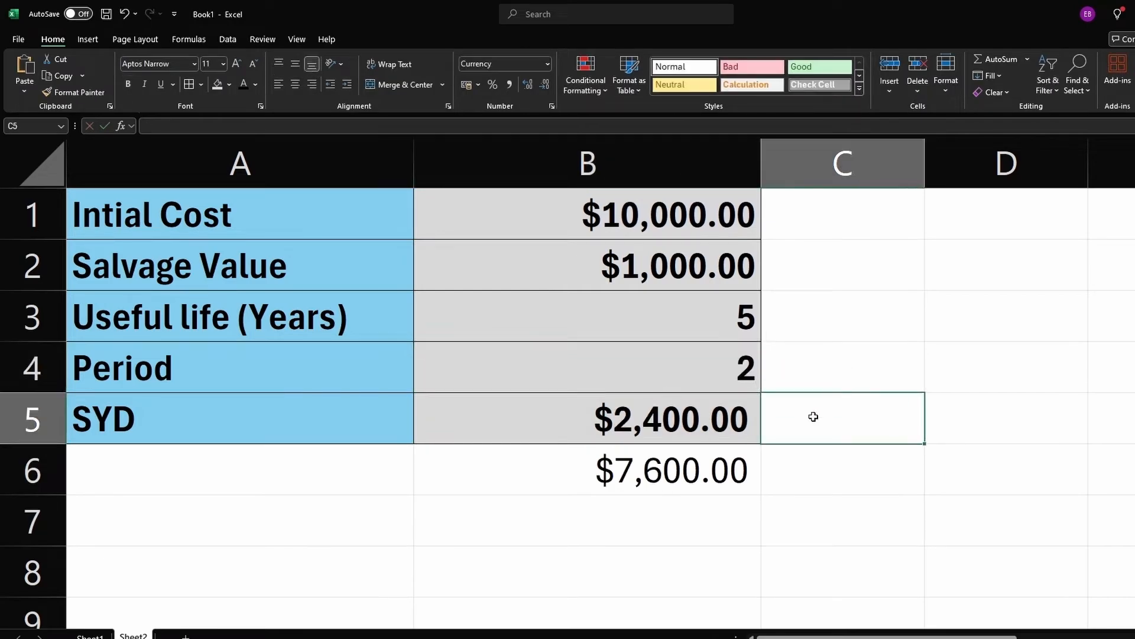
Step: Change the formula in cell B6 to =7000-B5 for the second year's remaining value and select the cell to check it
click(671, 481)
double_click(671, 480)
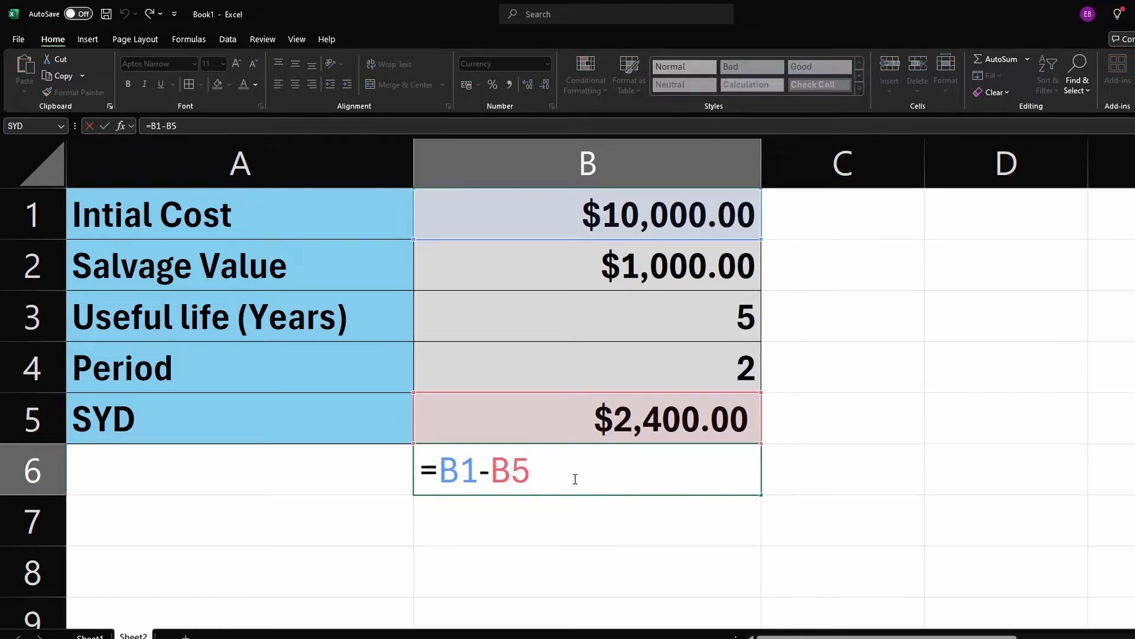
drag(478, 471, 441, 471)
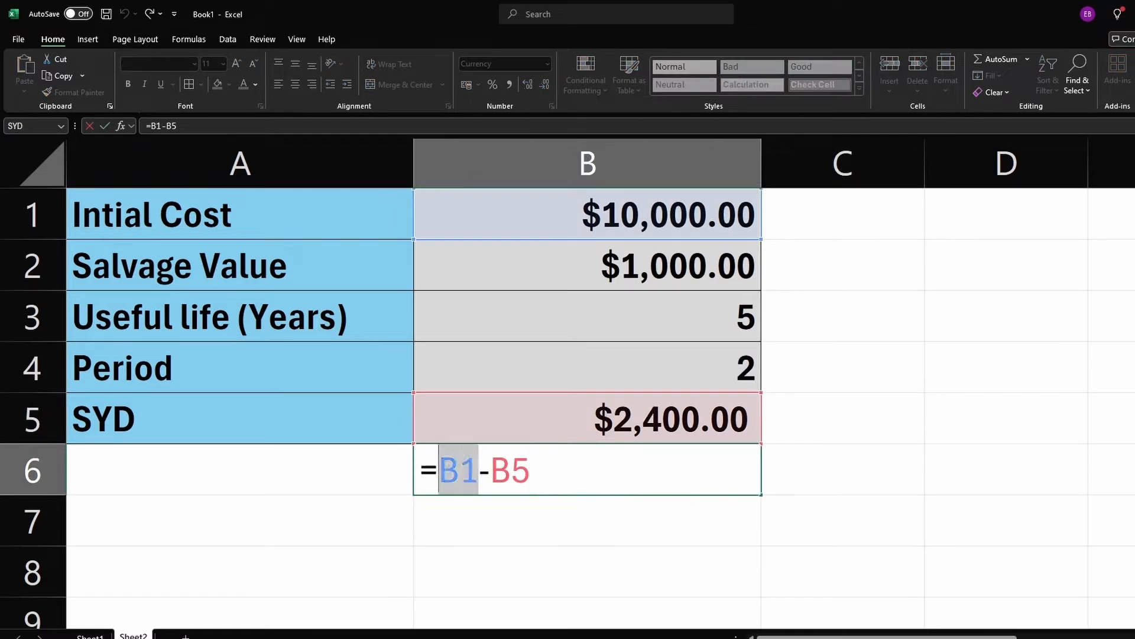
text(0)
key(BackSpace)
text(7000)
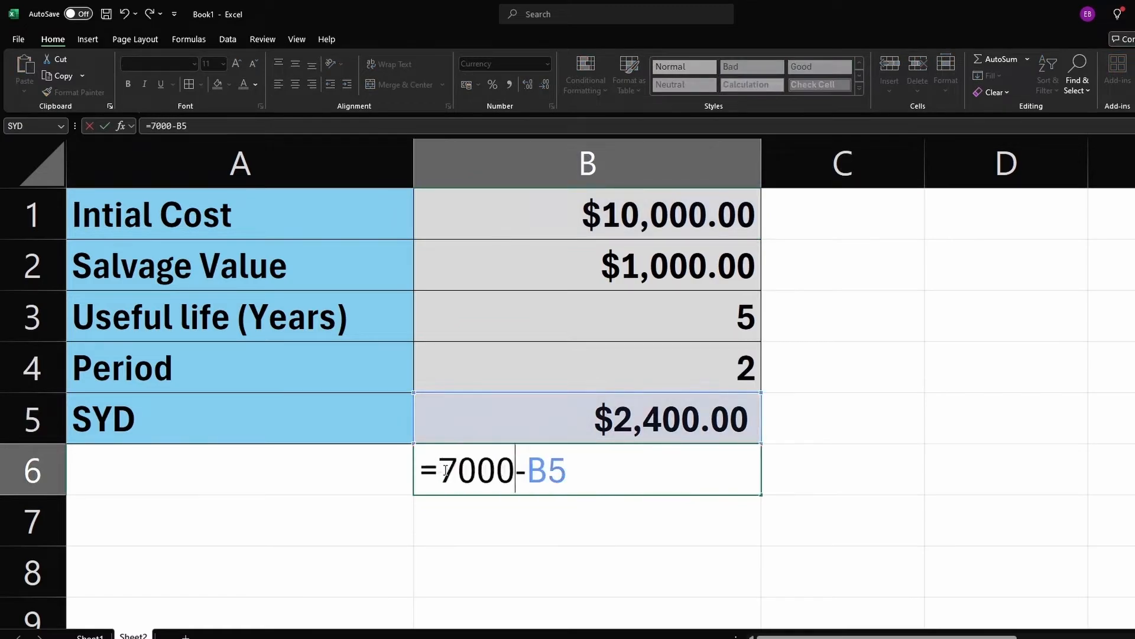
key(Return)
click(834, 464)
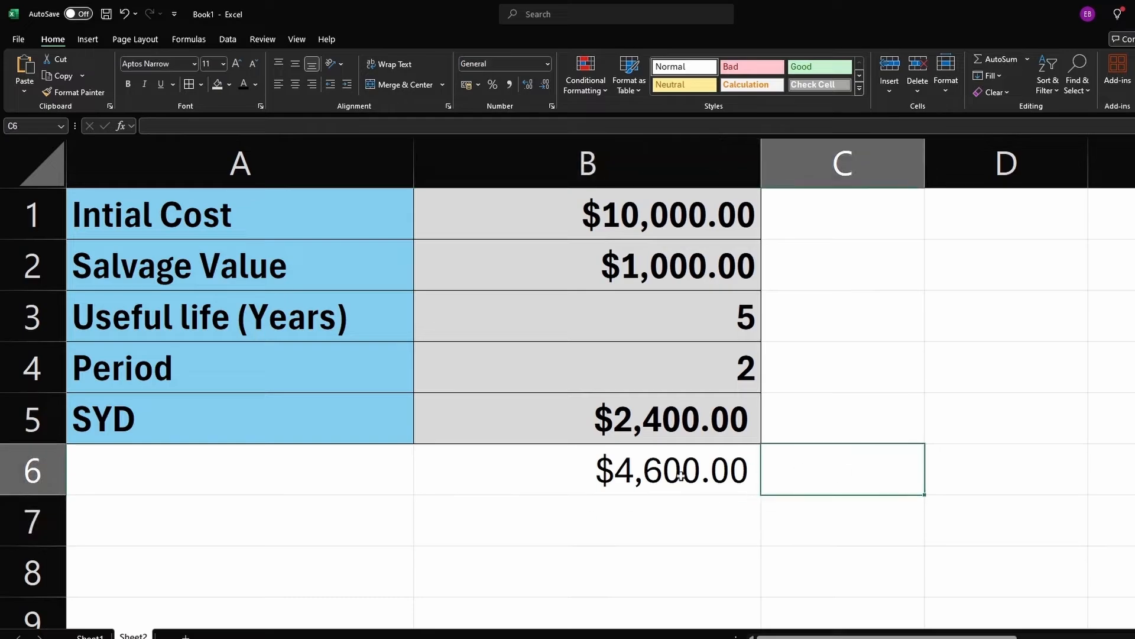
click(654, 486)
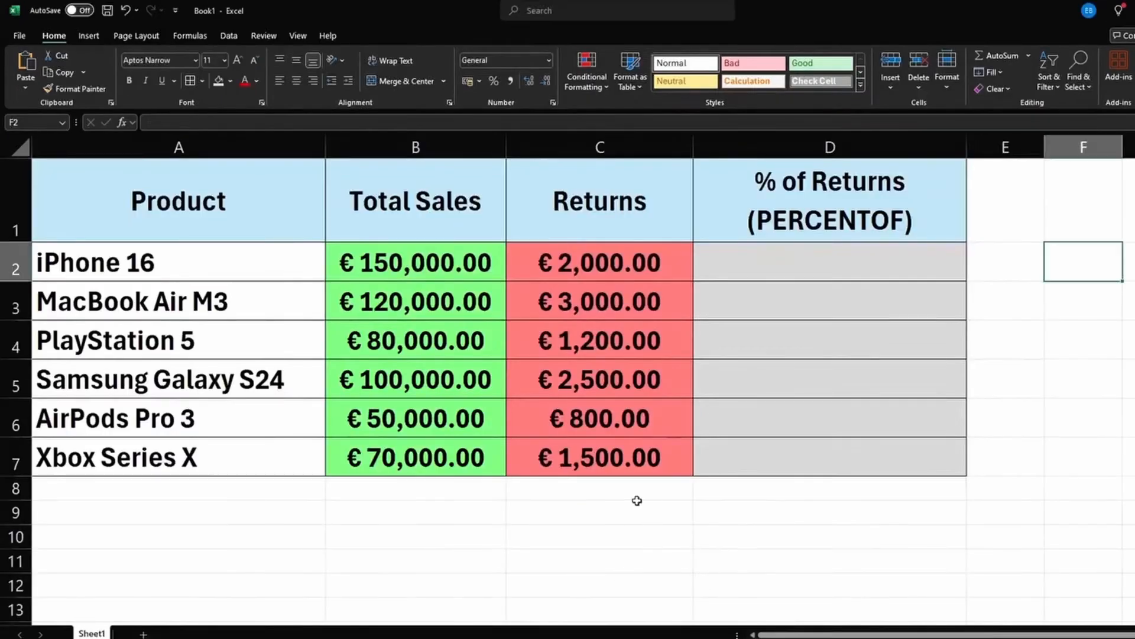
Step: Examine the Total Sales and Returns columns of the product table
click(624, 500)
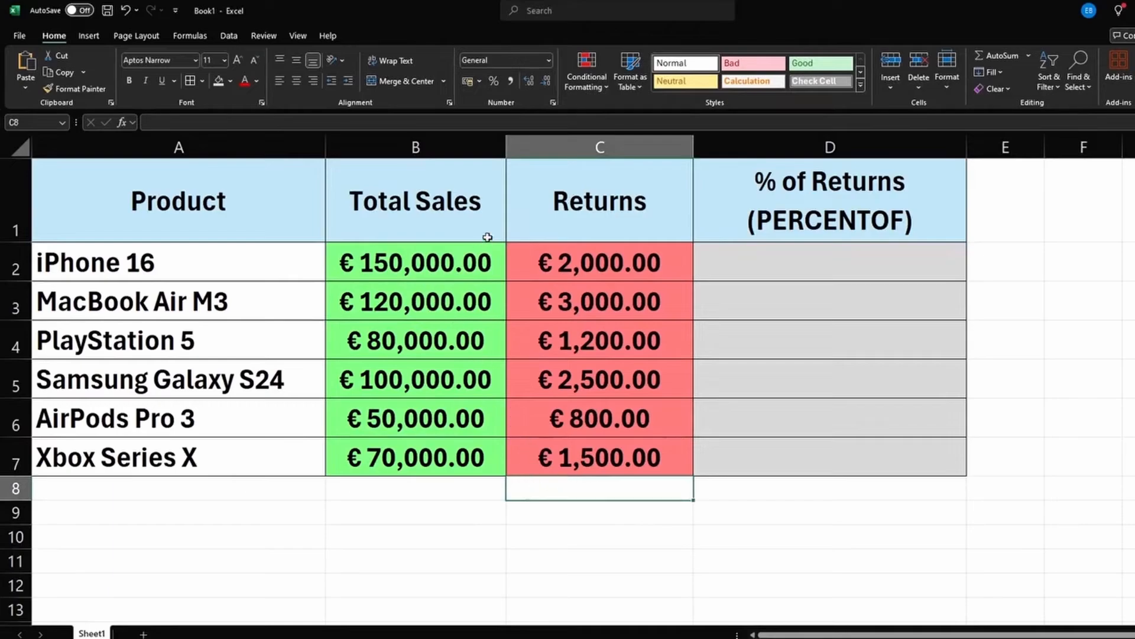
click(438, 219)
click(552, 226)
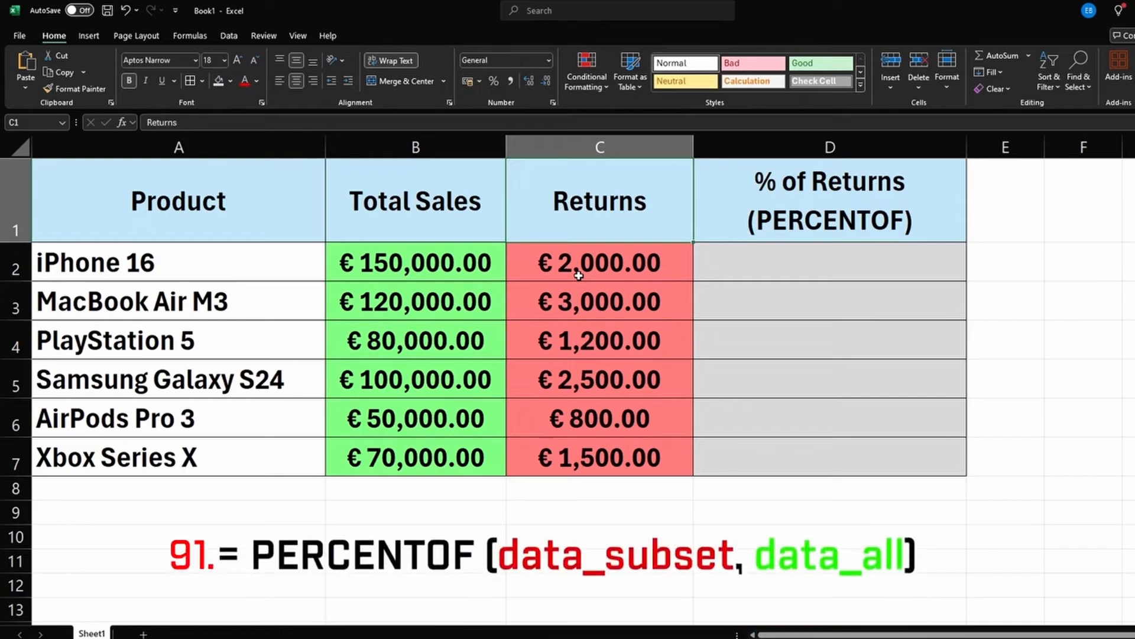
drag(583, 263, 592, 458)
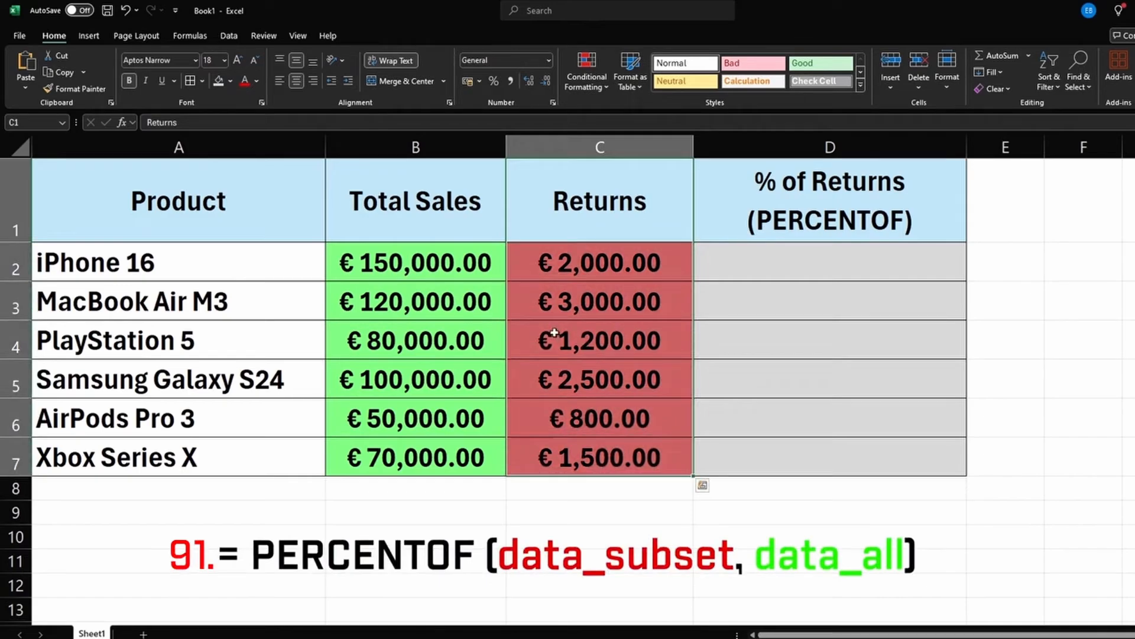
drag(450, 212, 455, 452)
click(550, 365)
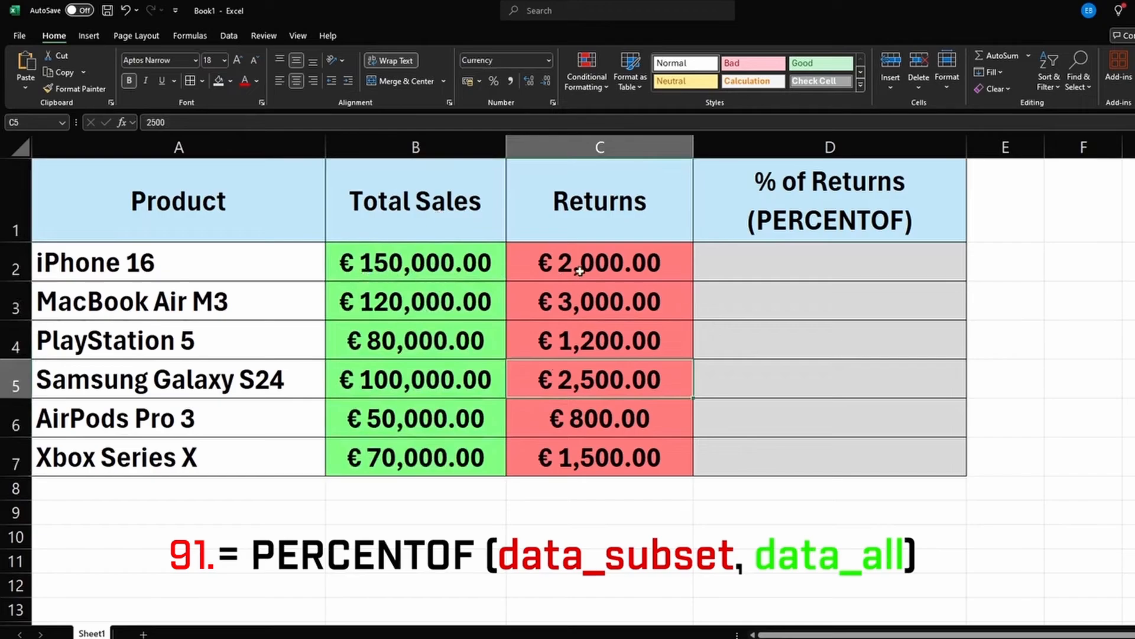
Step: Enter =PERCENTOF(C2,B2) in cell D2 for the iPhone 16's share of returns
click(765, 266)
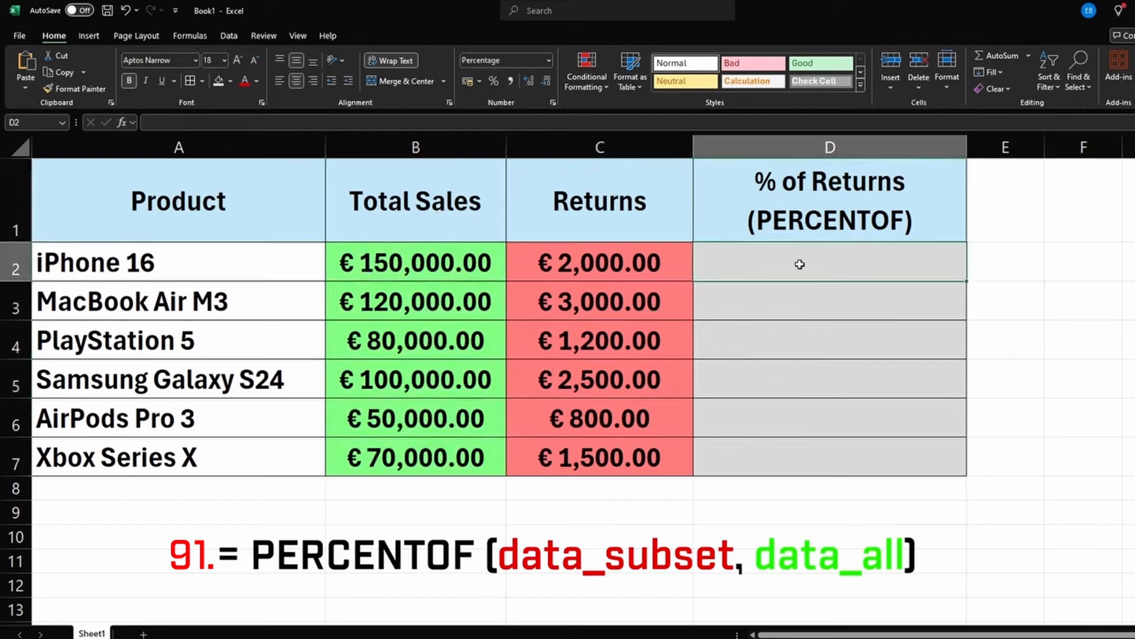
text(=)
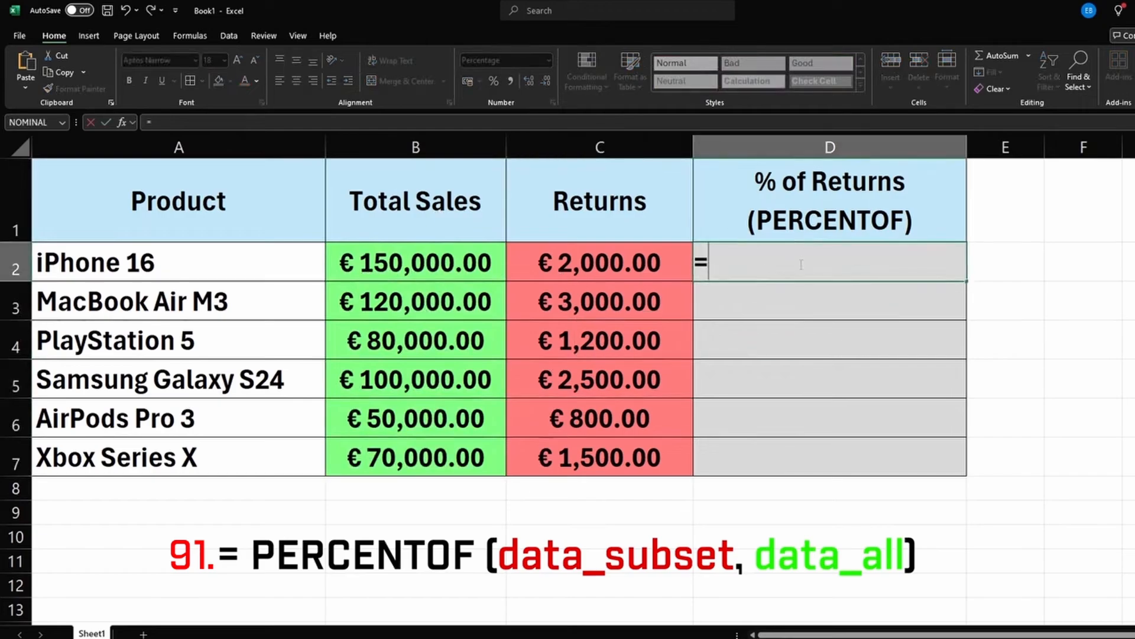
text(percent)
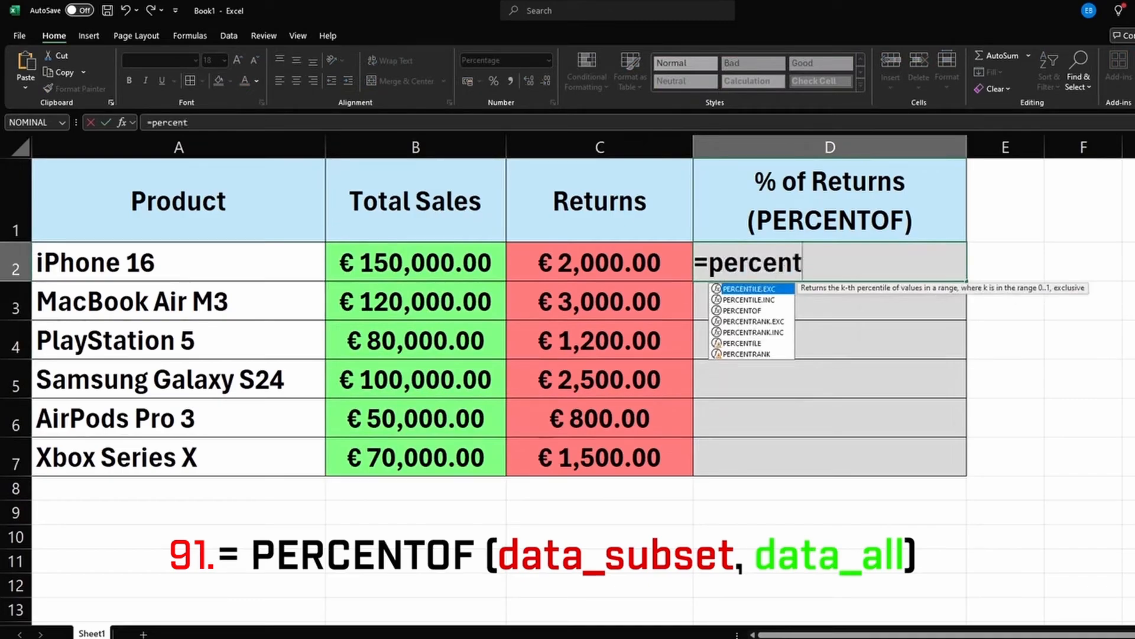
text(of)
key(Tab)
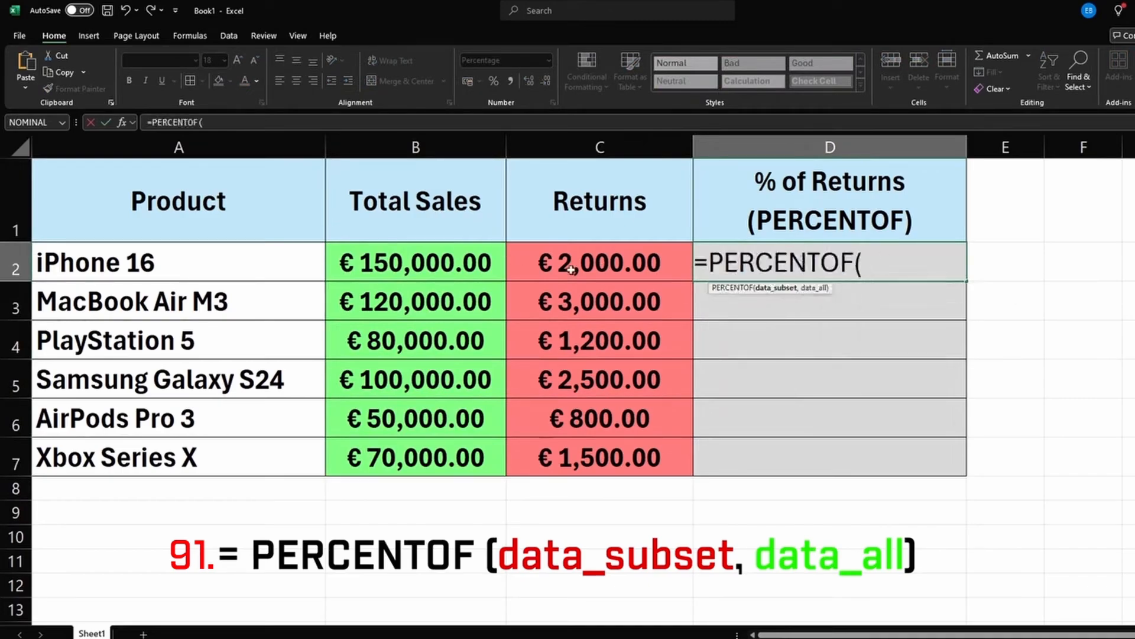
click(572, 263)
text(,)
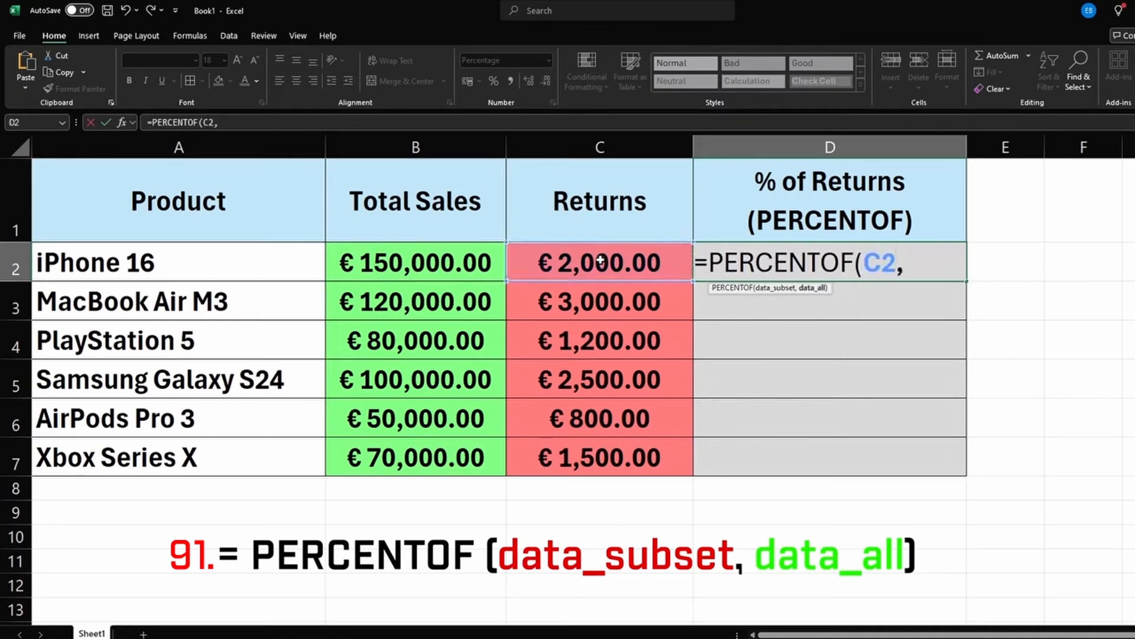
click(443, 266)
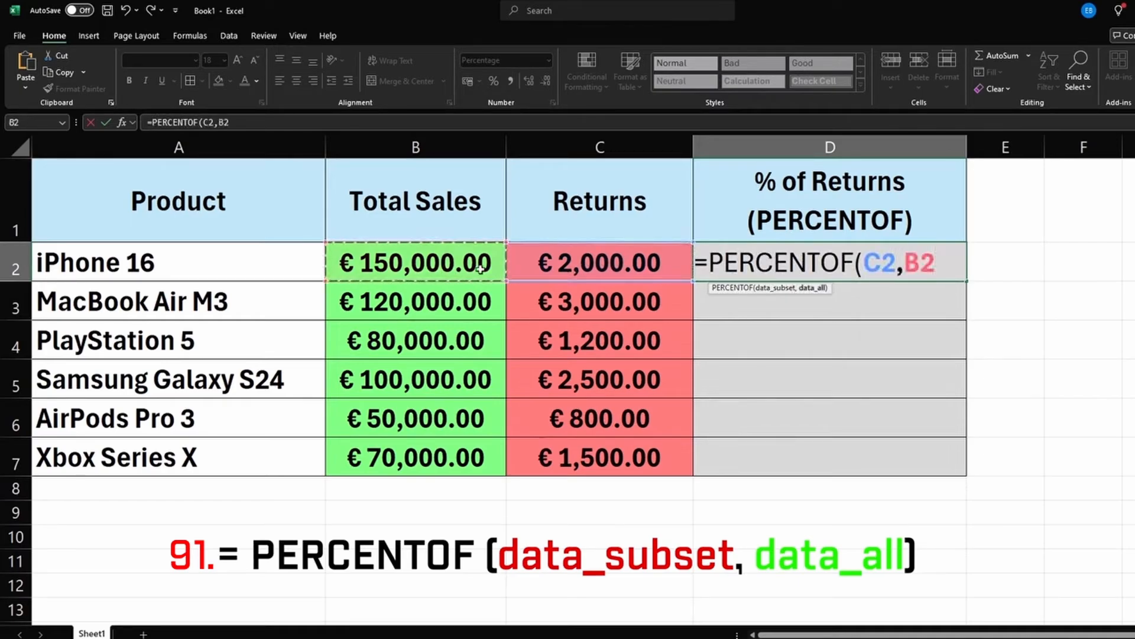
text())
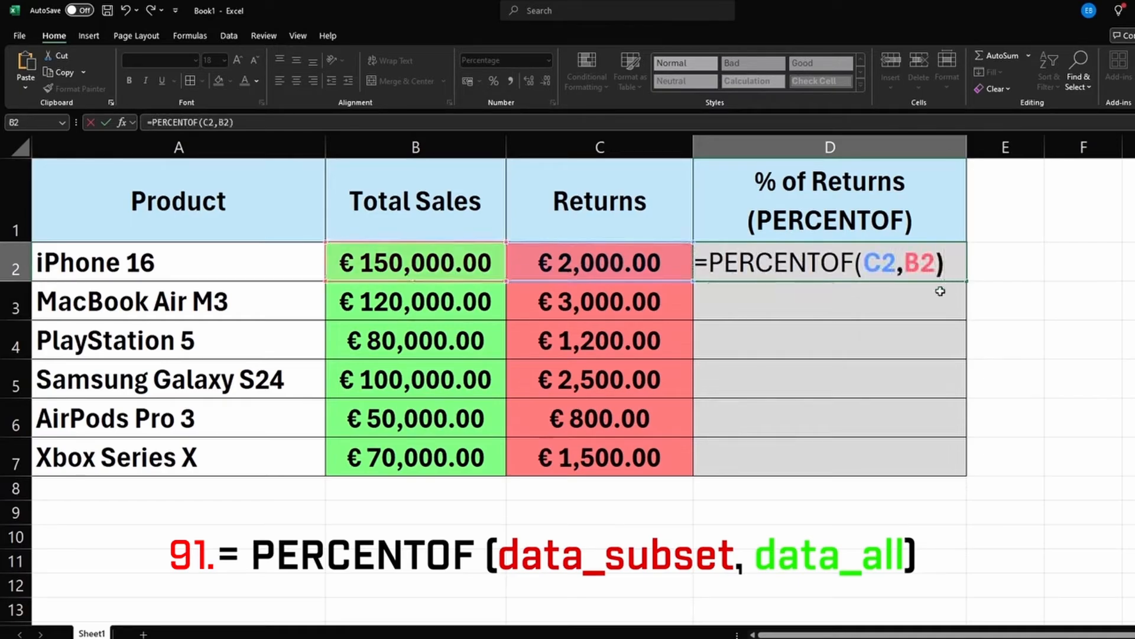
key(Return)
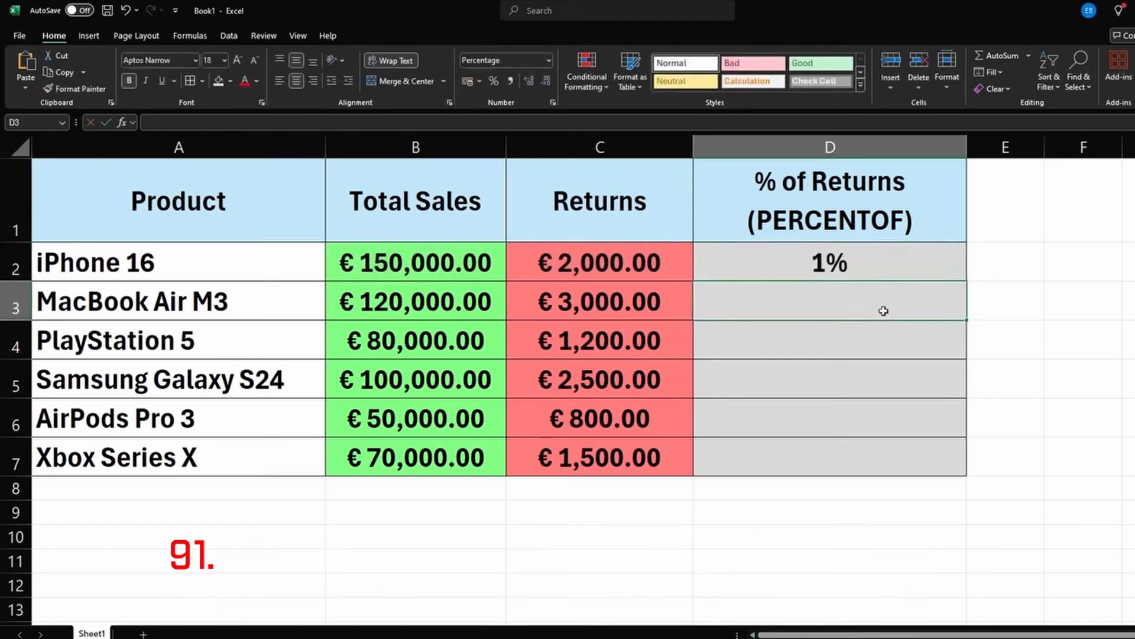
Step: Show the percentage in cell D2 with two decimal places and fill its formula down to D7
click(860, 268)
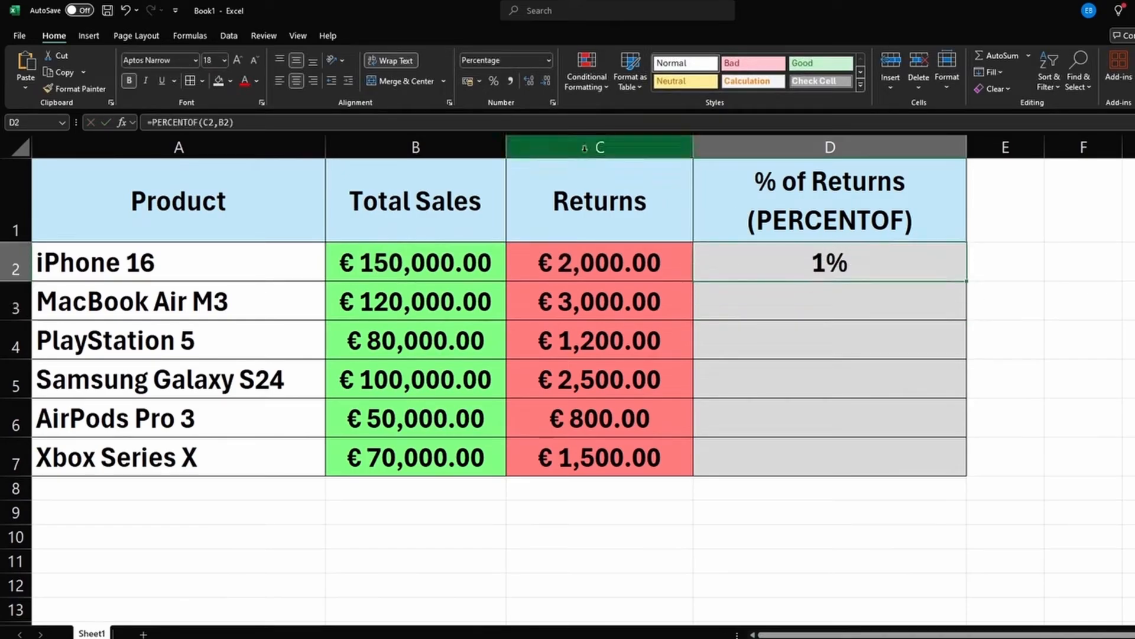
click(528, 80)
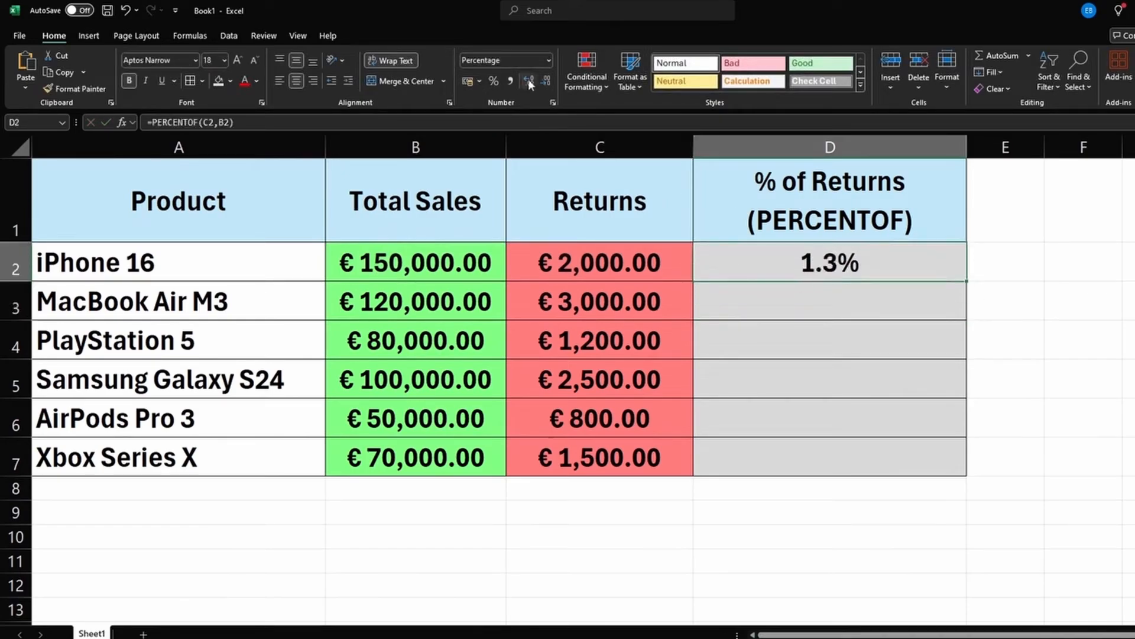
click(529, 83)
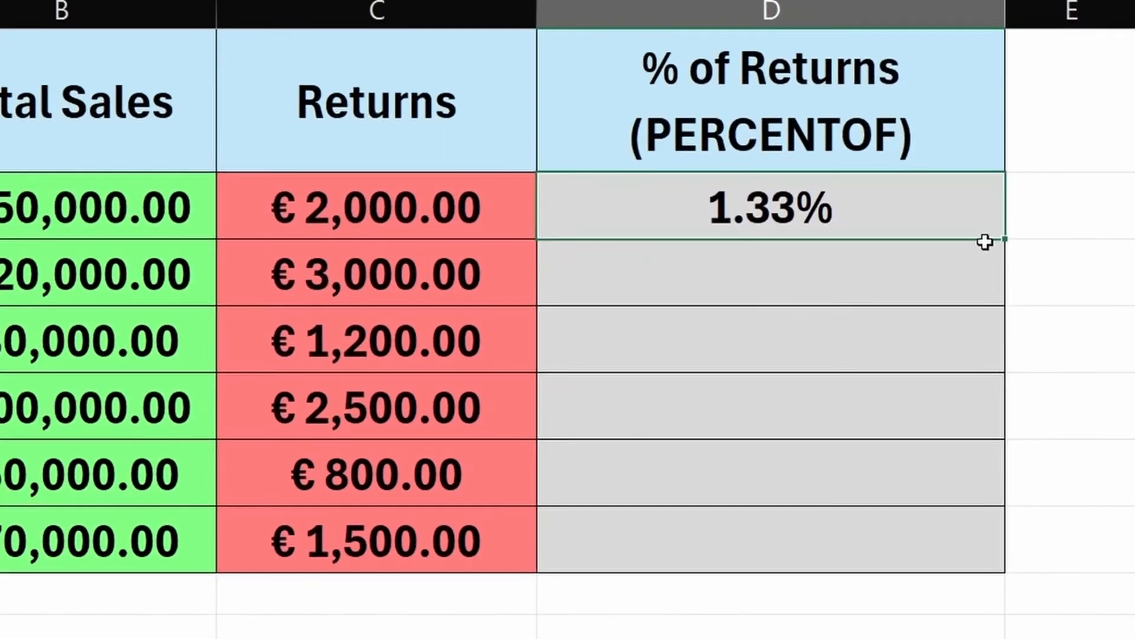
drag(1006, 240, 1001, 563)
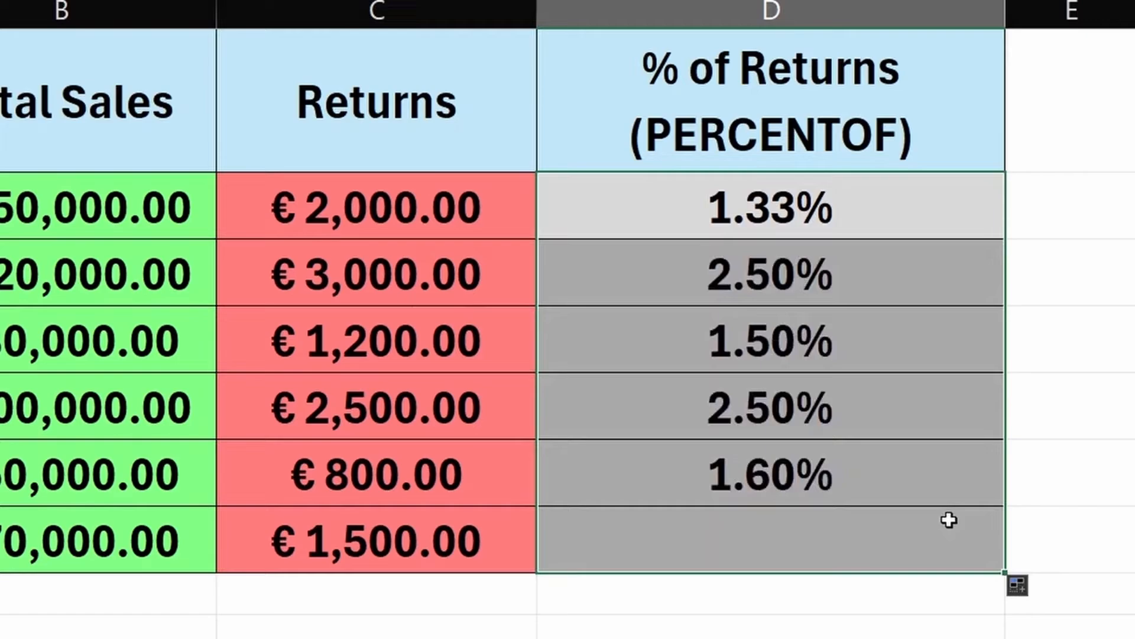
click(1068, 431)
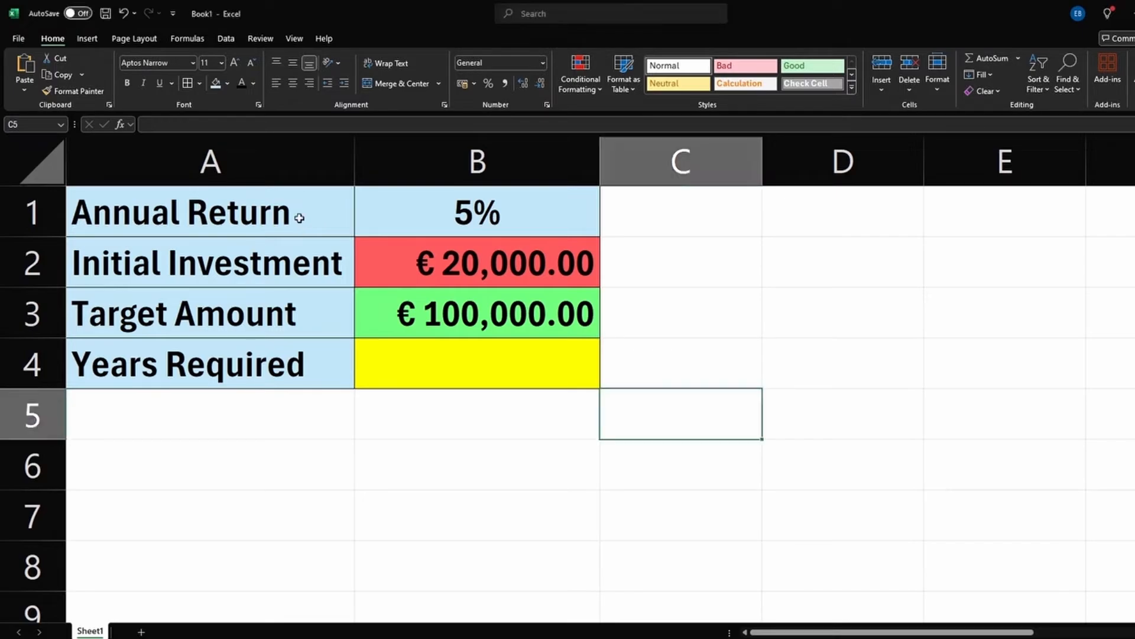
Step: Examine the Annual Return, Initial Investment and Target Amount labels and values in the investment table
click(289, 222)
key(Down)
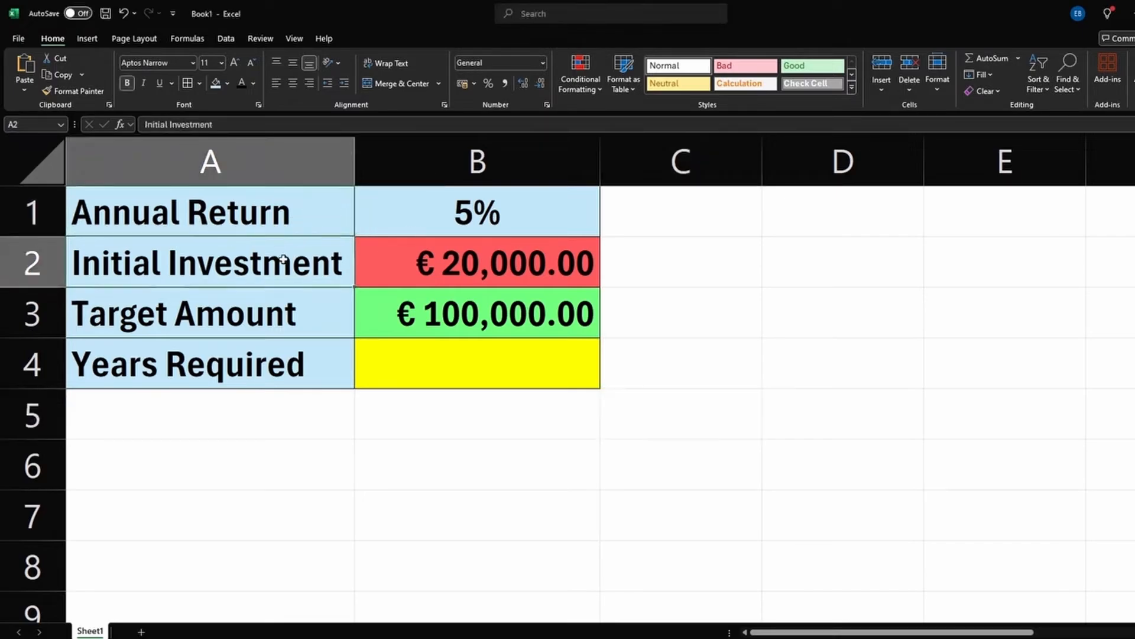
key(Right)
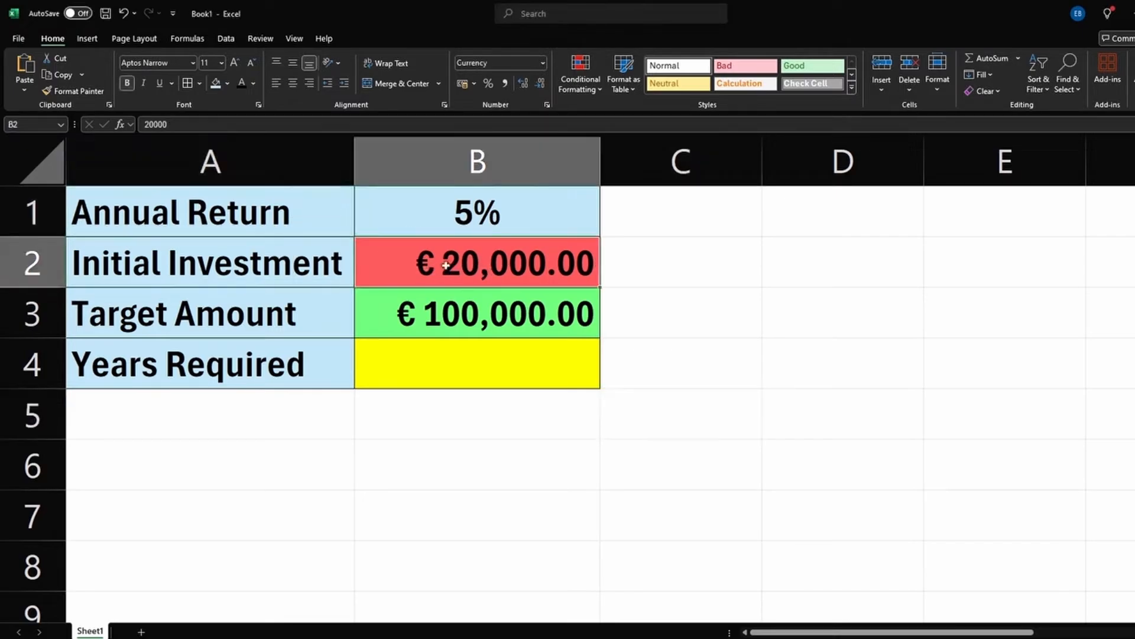
click(456, 223)
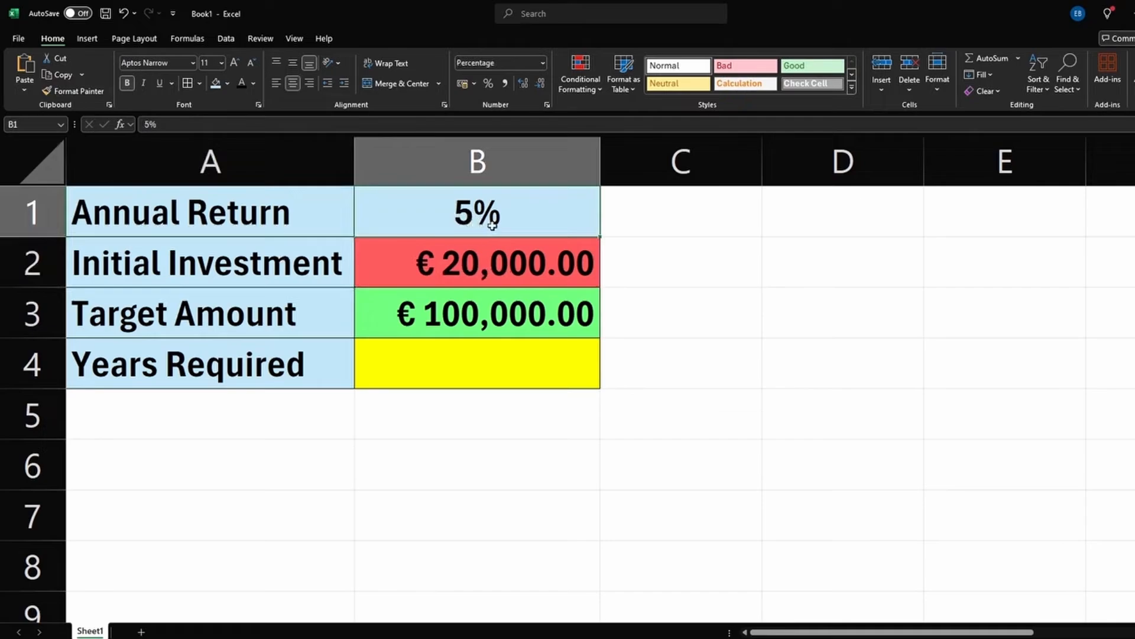
click(164, 222)
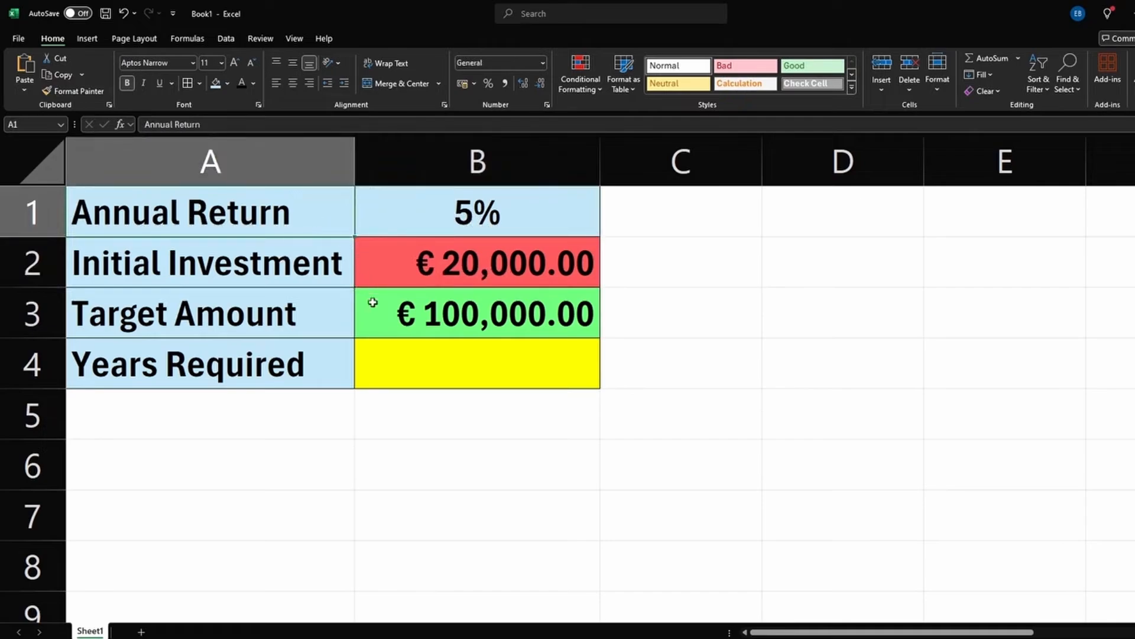
click(284, 324)
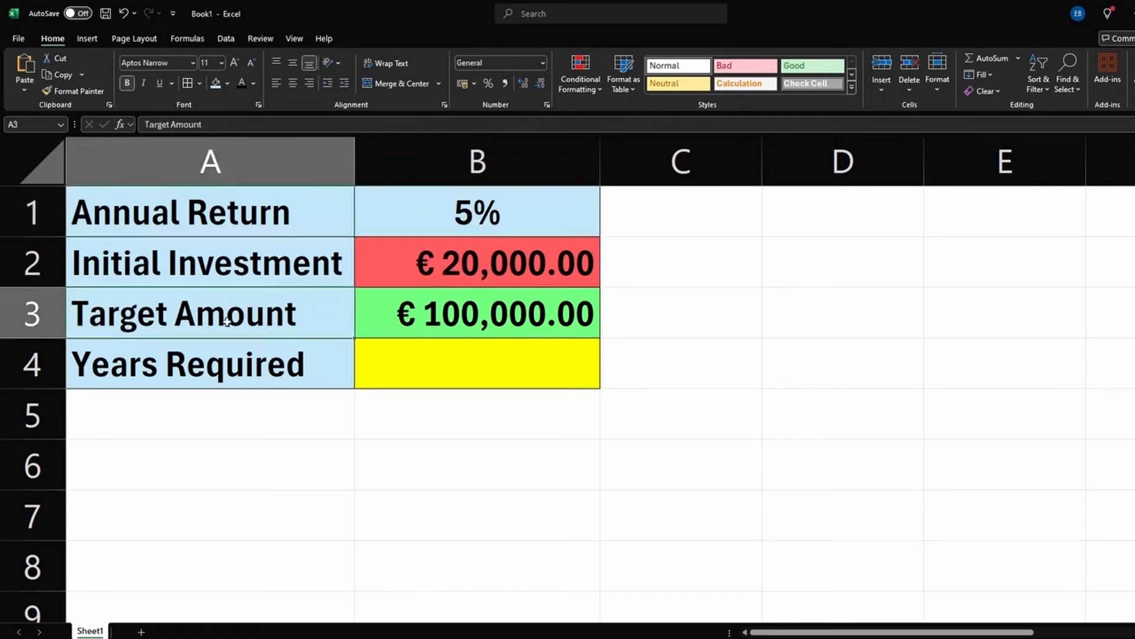
click(487, 321)
Step: Enter =PDURATION(B1,B2,B3) in cell B4 for the years required and select the cell to check it
click(461, 370)
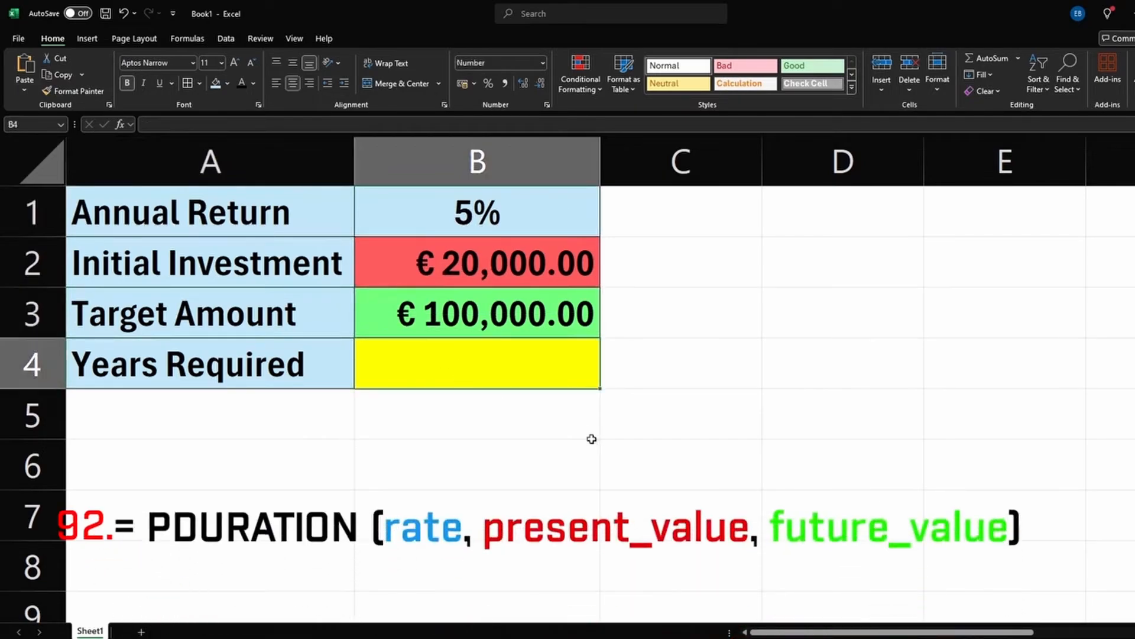
text(=Pd)
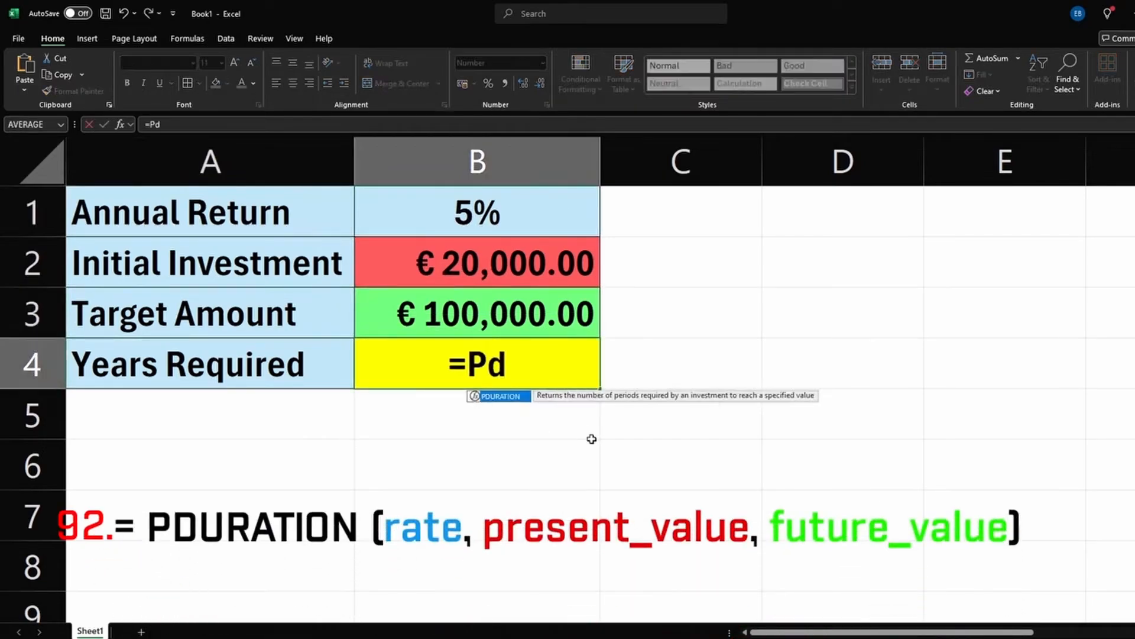
key(Tab)
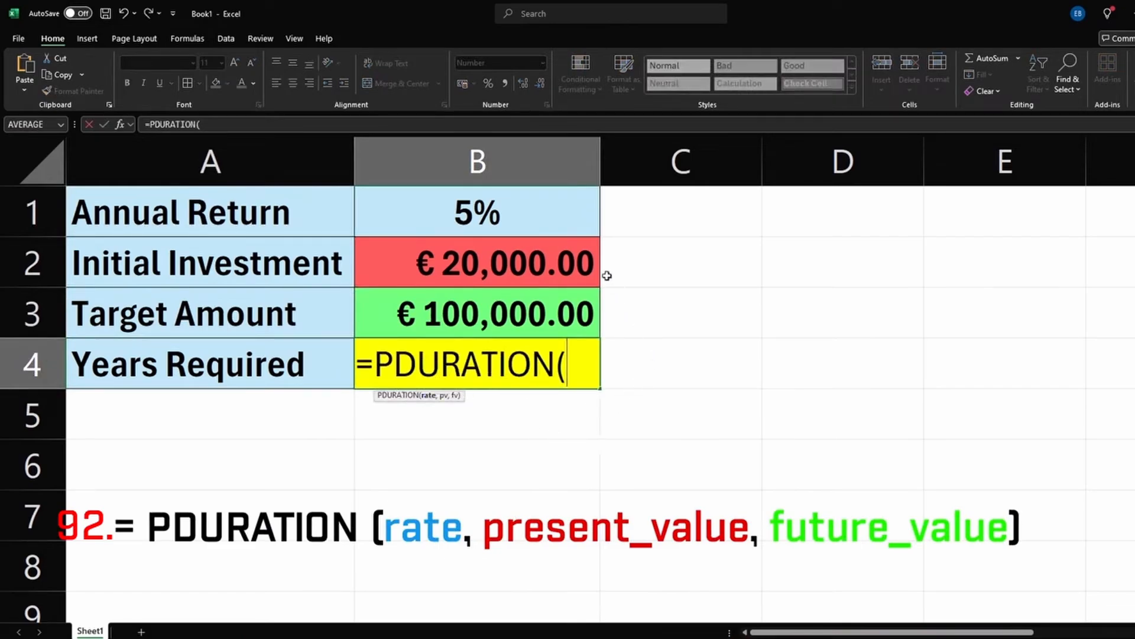
click(502, 215)
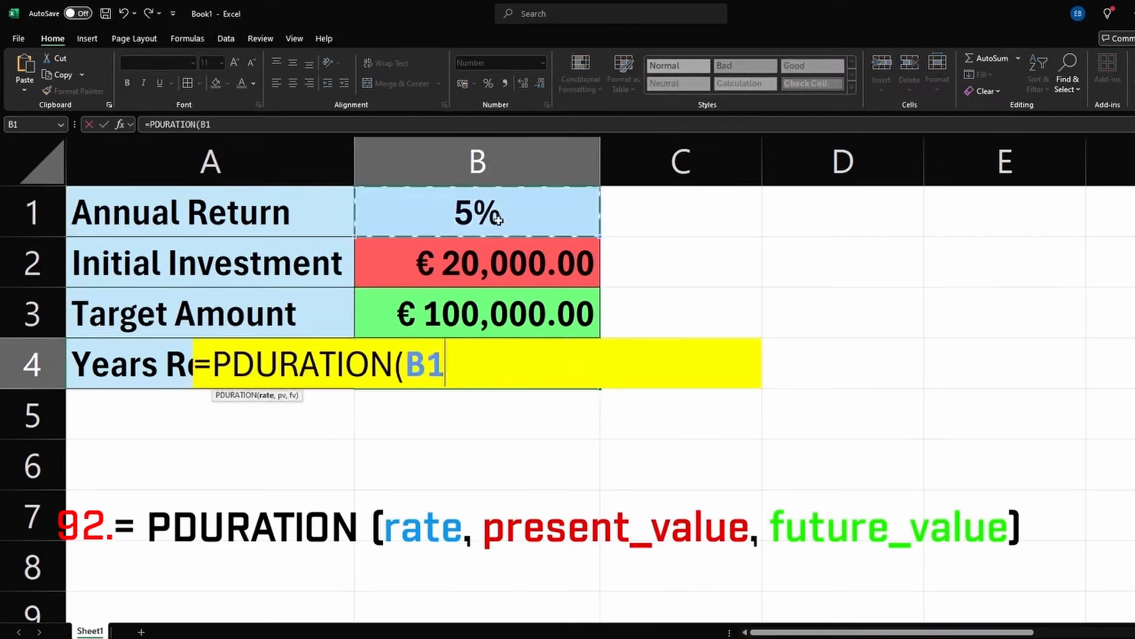
text(,)
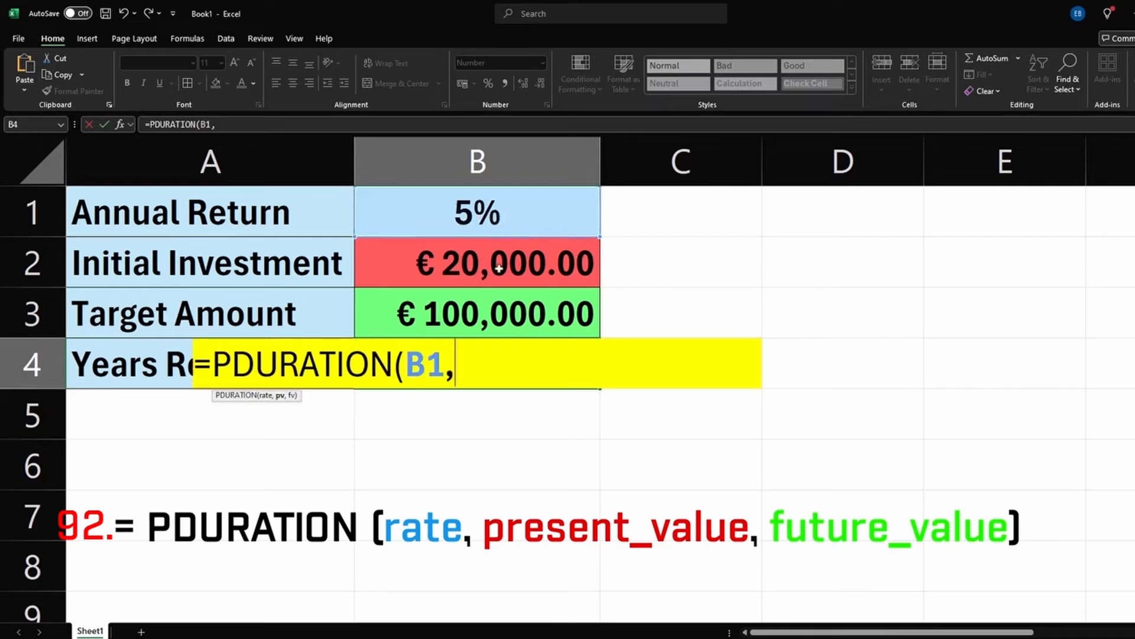
click(476, 266)
text(,)
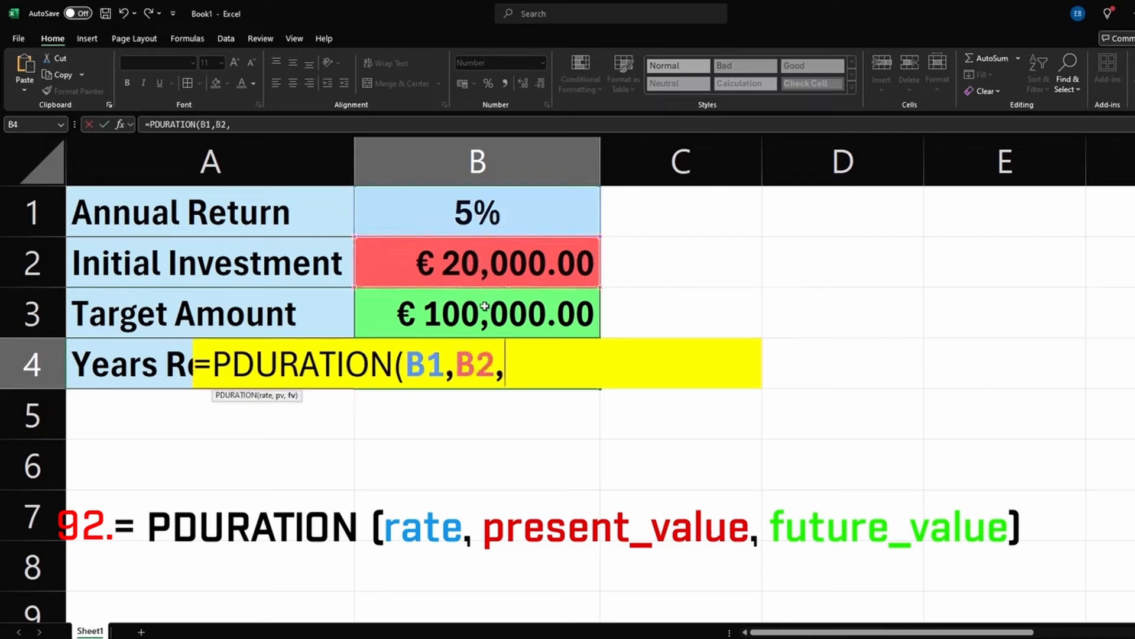
click(496, 309)
text())
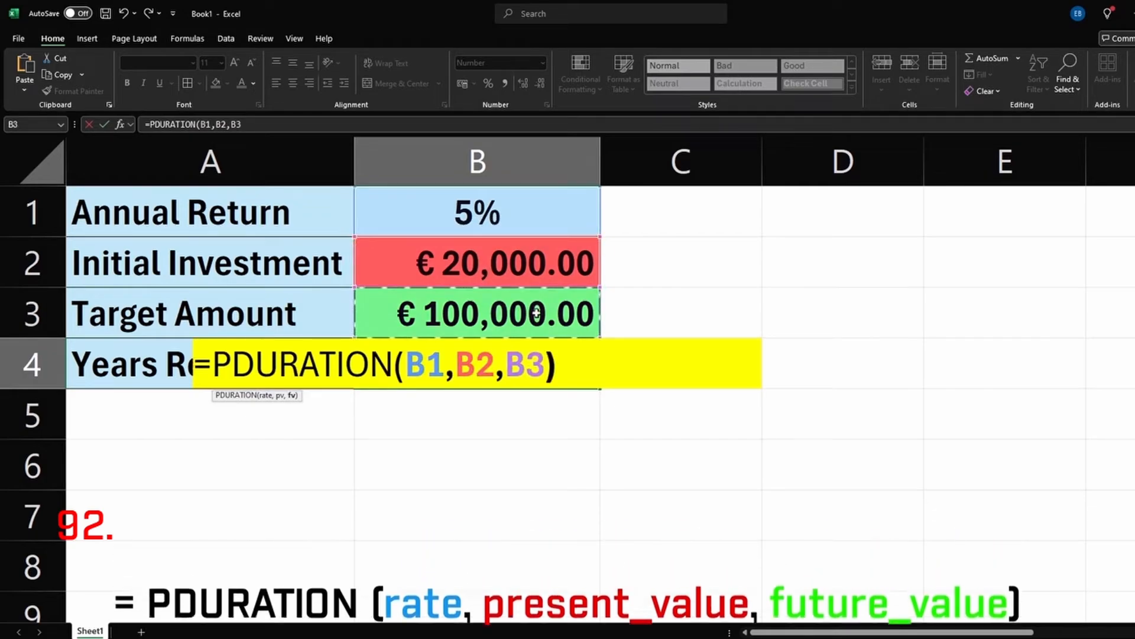
key(Return)
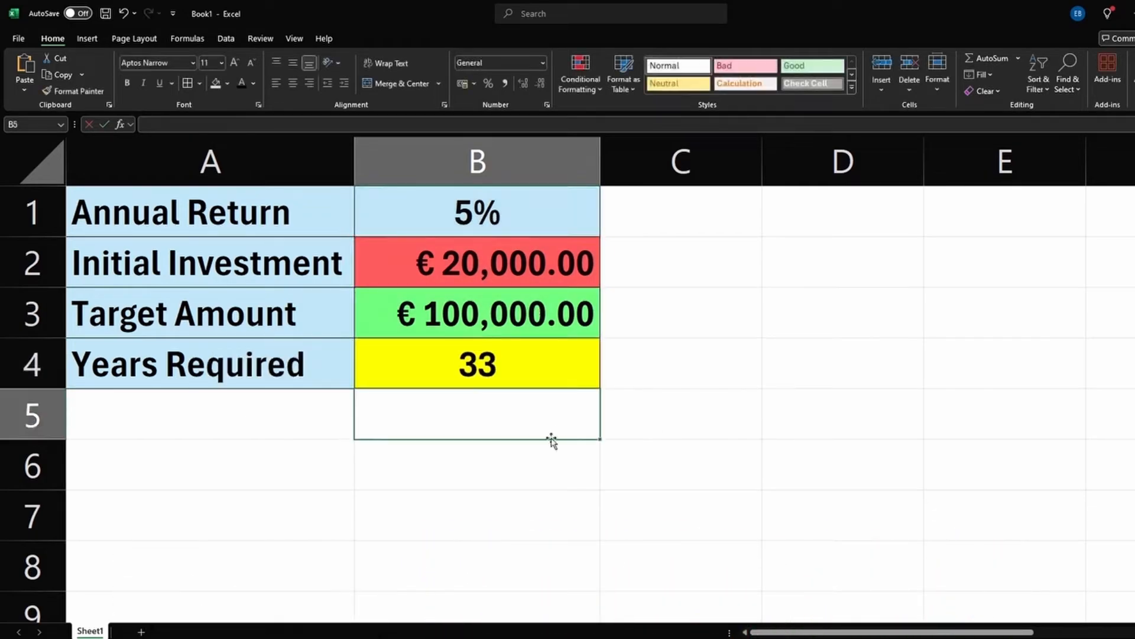
click(504, 378)
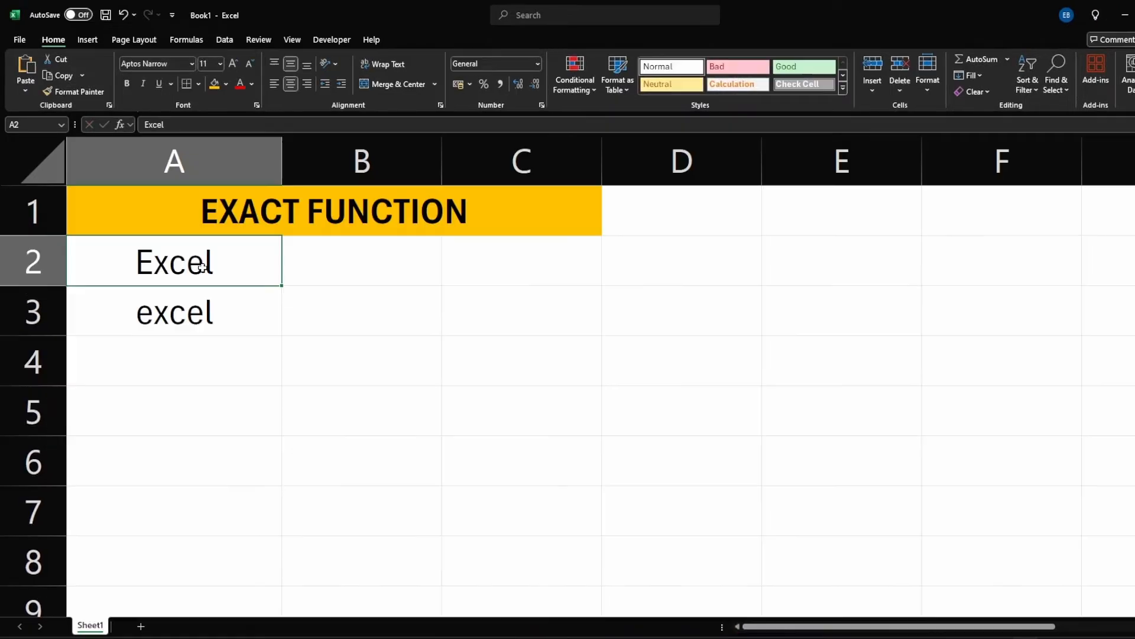
Step: Enter =EXACT(A2,A3) in cell A4 to compare the two Excel text entries
key(Down)
click(220, 361)
text(=)
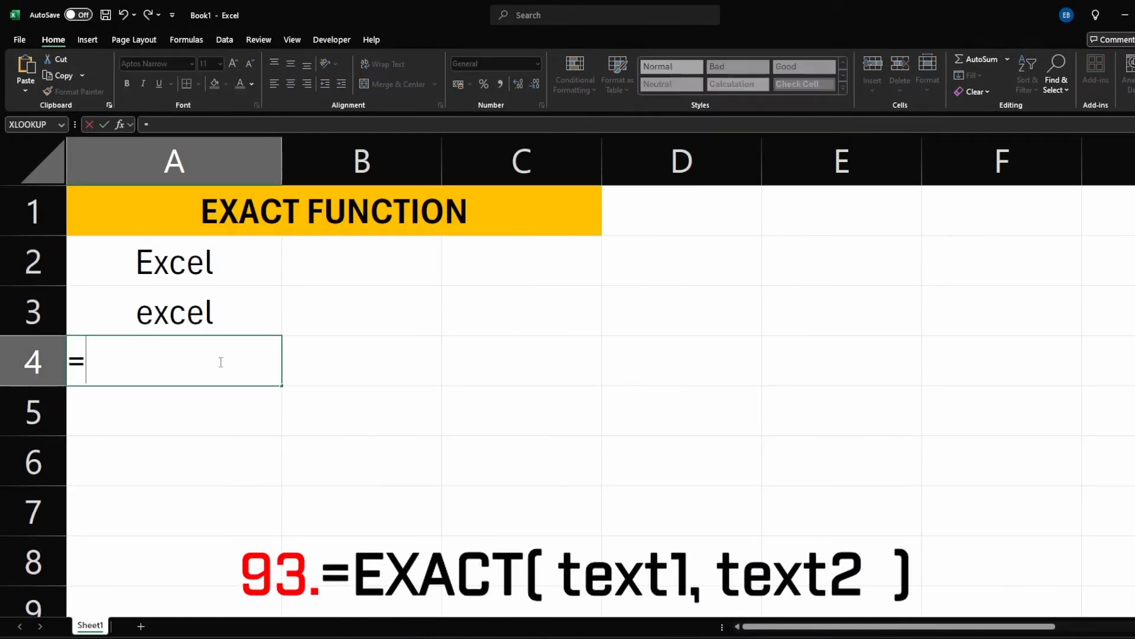
text(ex)
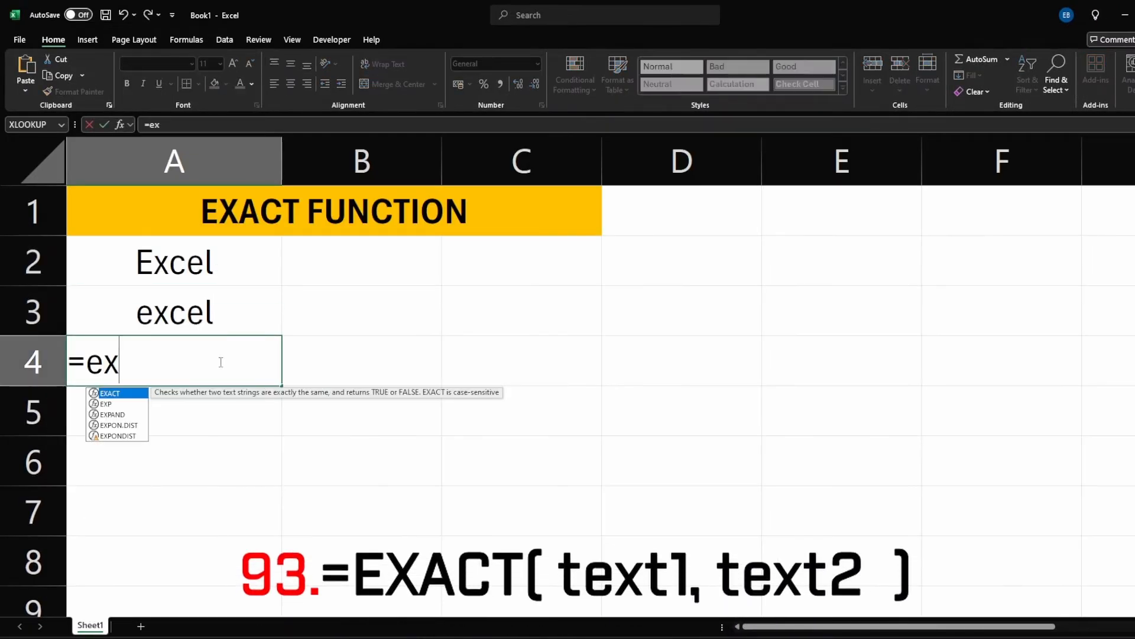
key(Tab)
click(207, 277)
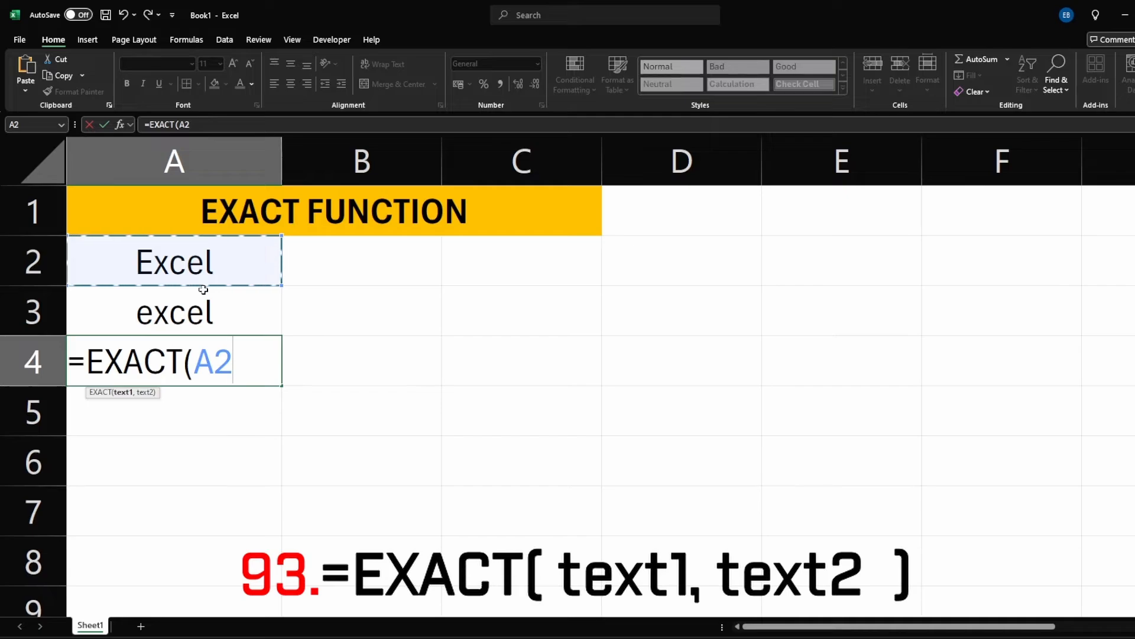
text(,)
click(214, 306)
key(Return)
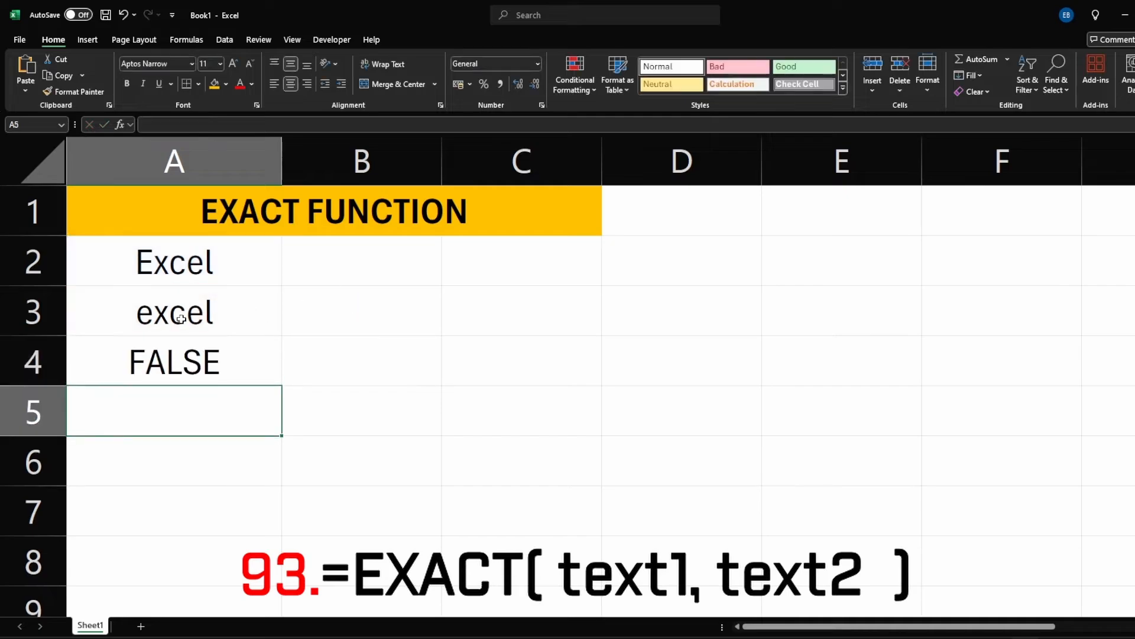
Step: Capitalise the first letter of the text in cell A3 so that it reads Excel
click(148, 310)
key(BackSpace)
text(E)
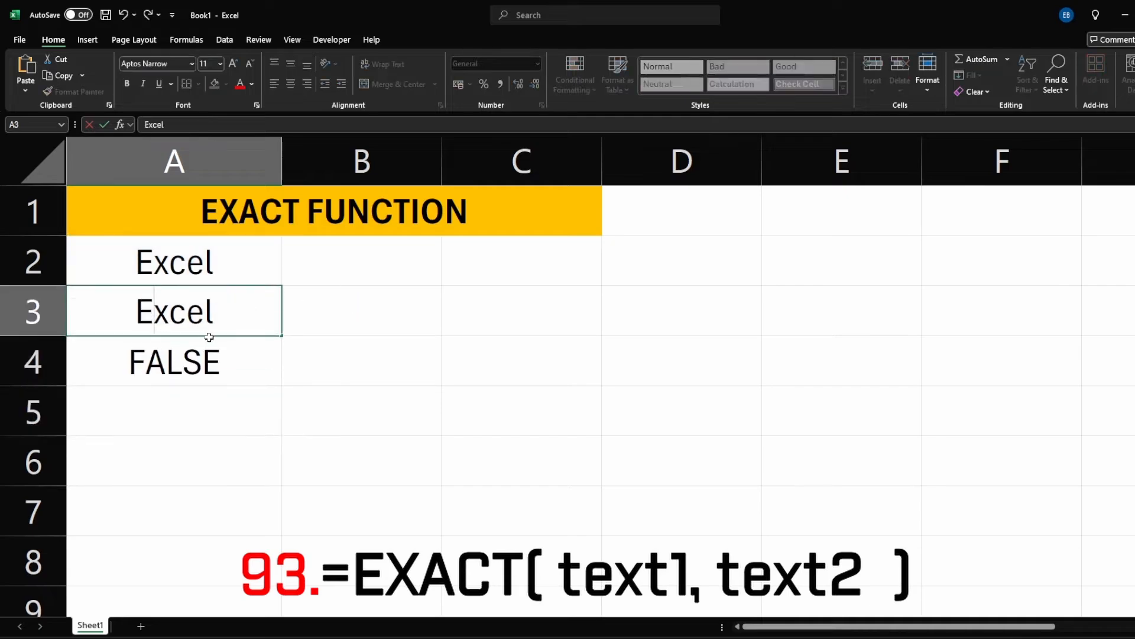
key(Return)
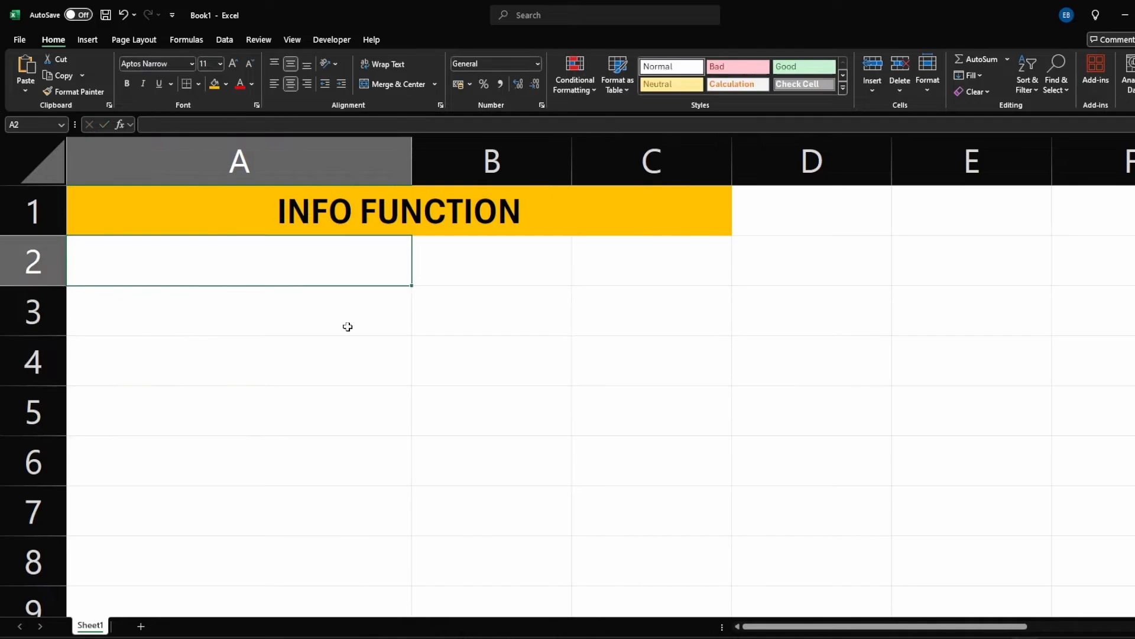
Step: Enter =INFO("RELEASE") in cell A2 for the version of Microsoft Excel and reopen the formula to check it
text(=)
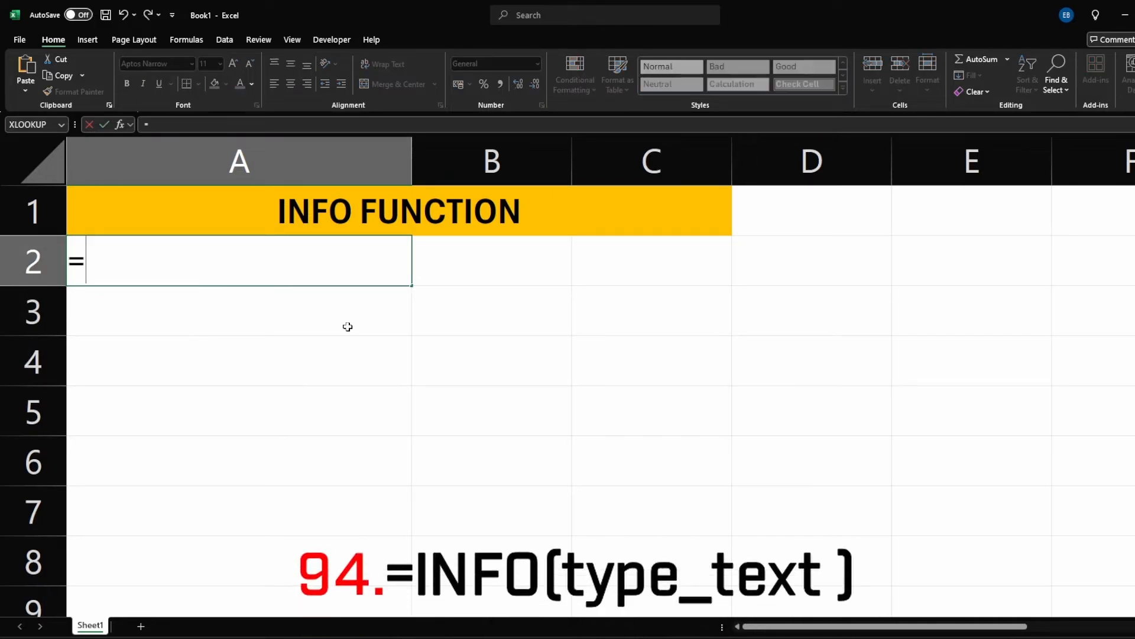
text(inf)
key(Tab)
key(Down)
key(Down)
key(Down)
key(Down)
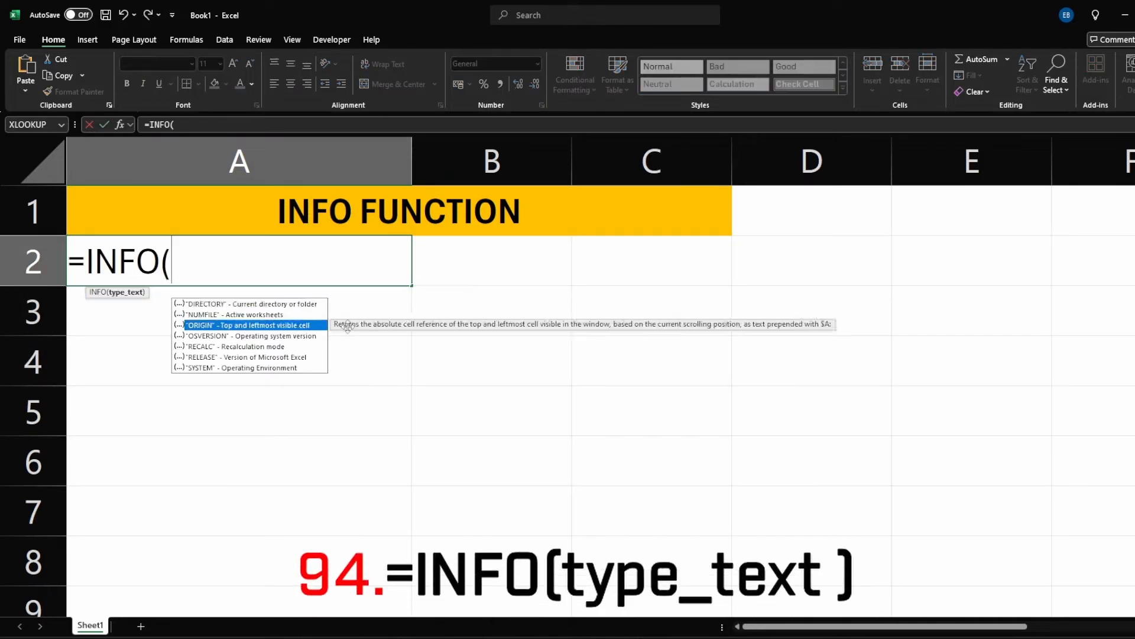
key(Down)
key(Escape)
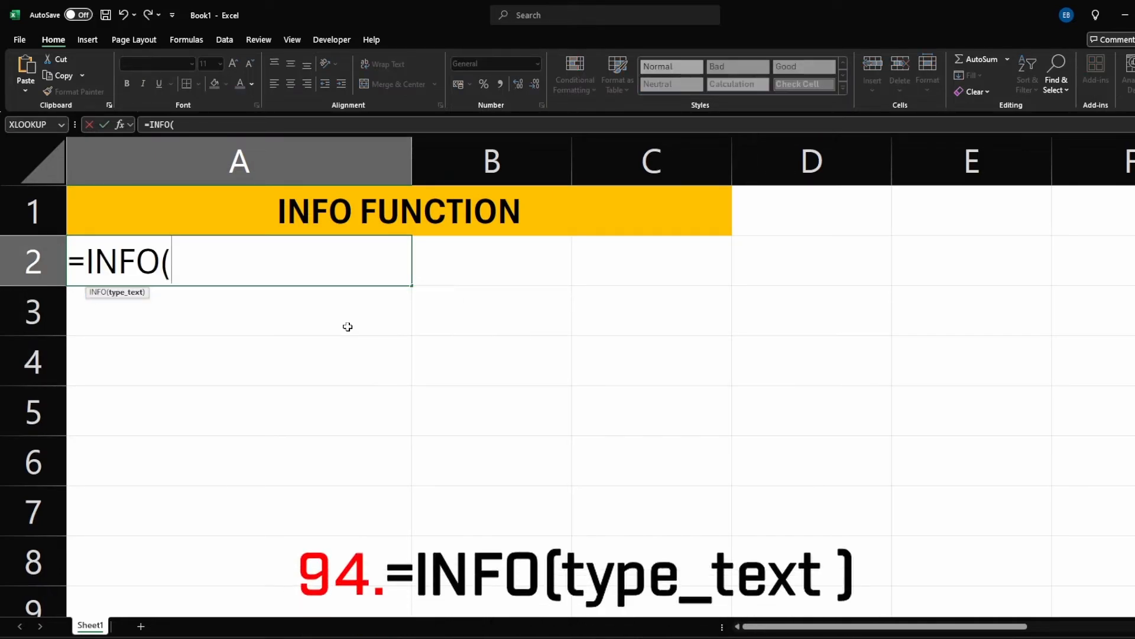
text(re)
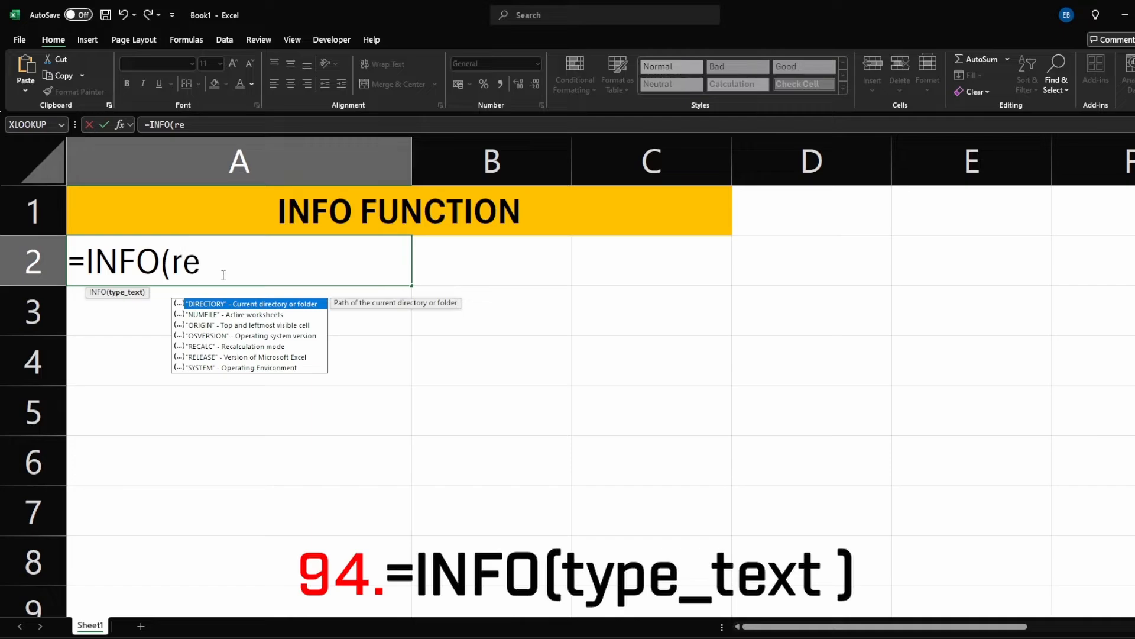
double_click(235, 358)
key(Return)
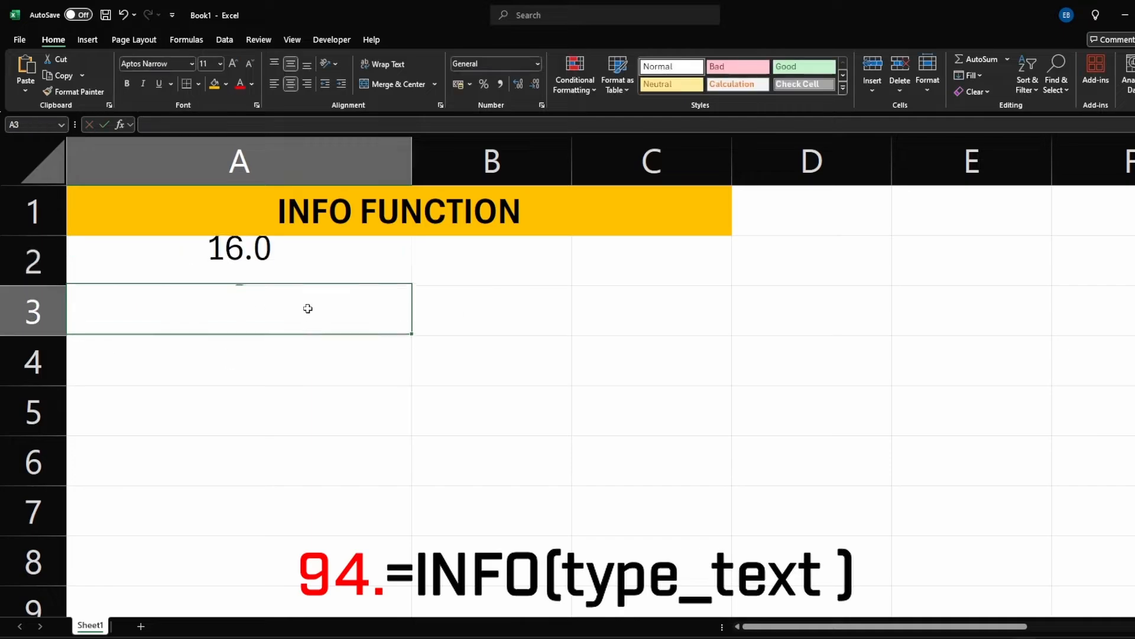
click(295, 262)
double_click(295, 262)
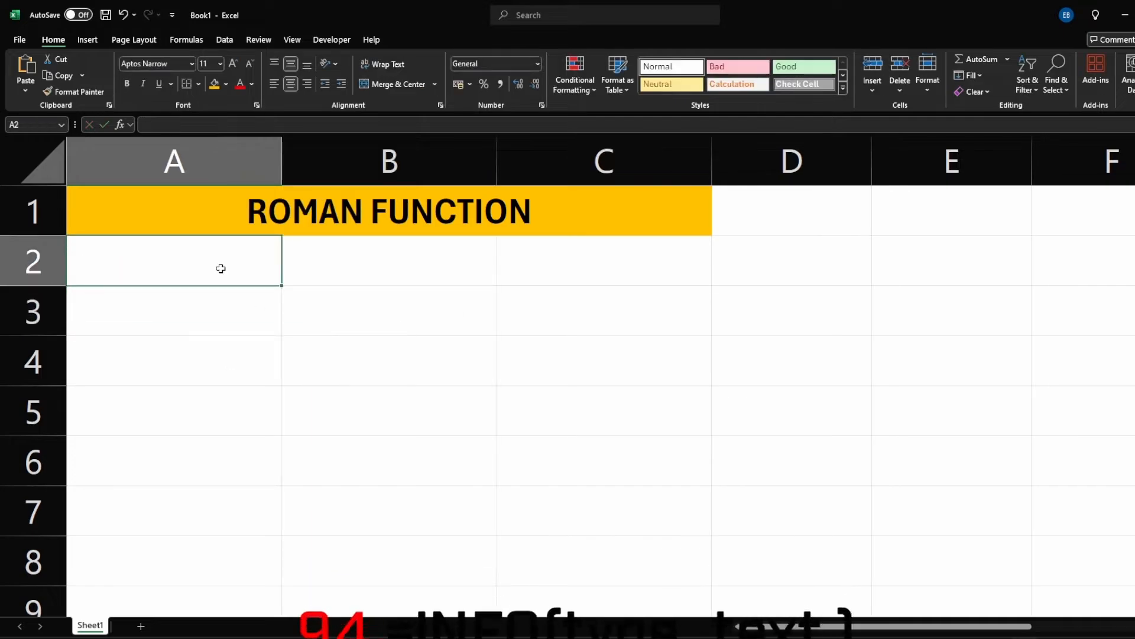
Step: Enter =ROMAN(2025) in cell A2 to convert the number to a Roman numeral
text(=rom)
key(Tab)
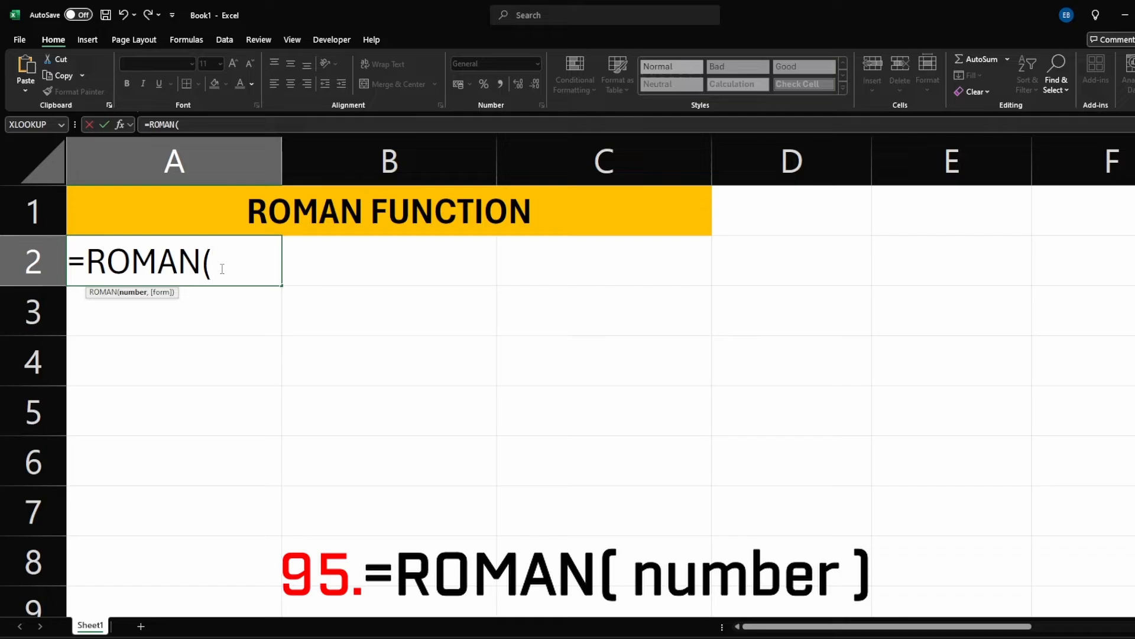
text(2025)
key(Return)
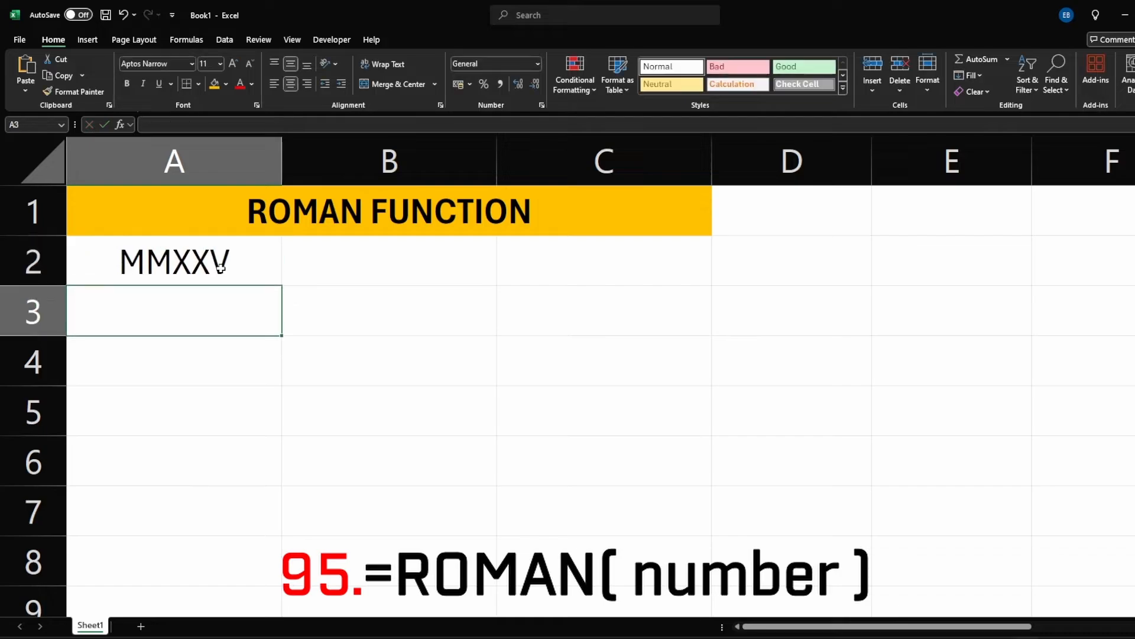
Step: Change the number in cell A2's ROMAN formula to 10 and select the cell to check it
click(221, 268)
double_click(235, 264)
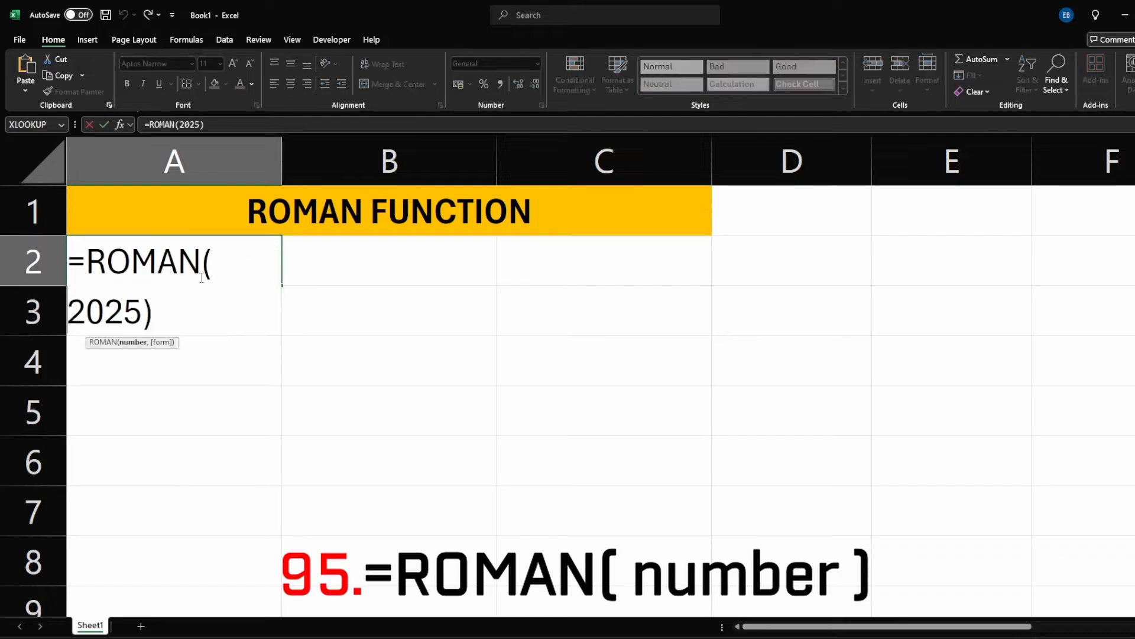
drag(139, 316, 68, 314)
text(10)
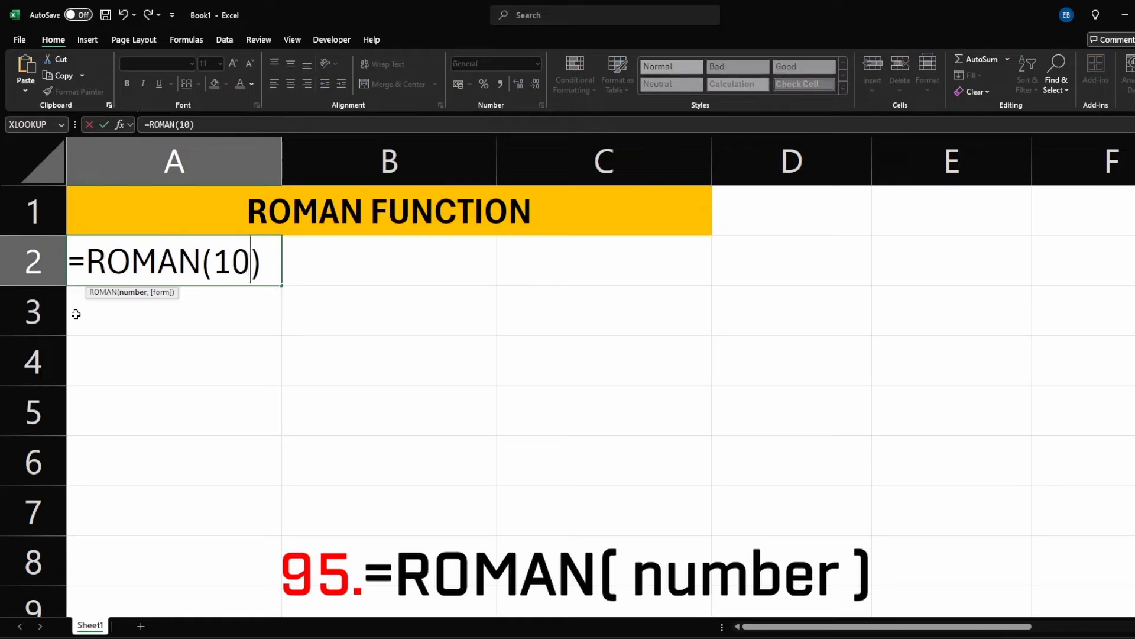
key(Return)
click(164, 261)
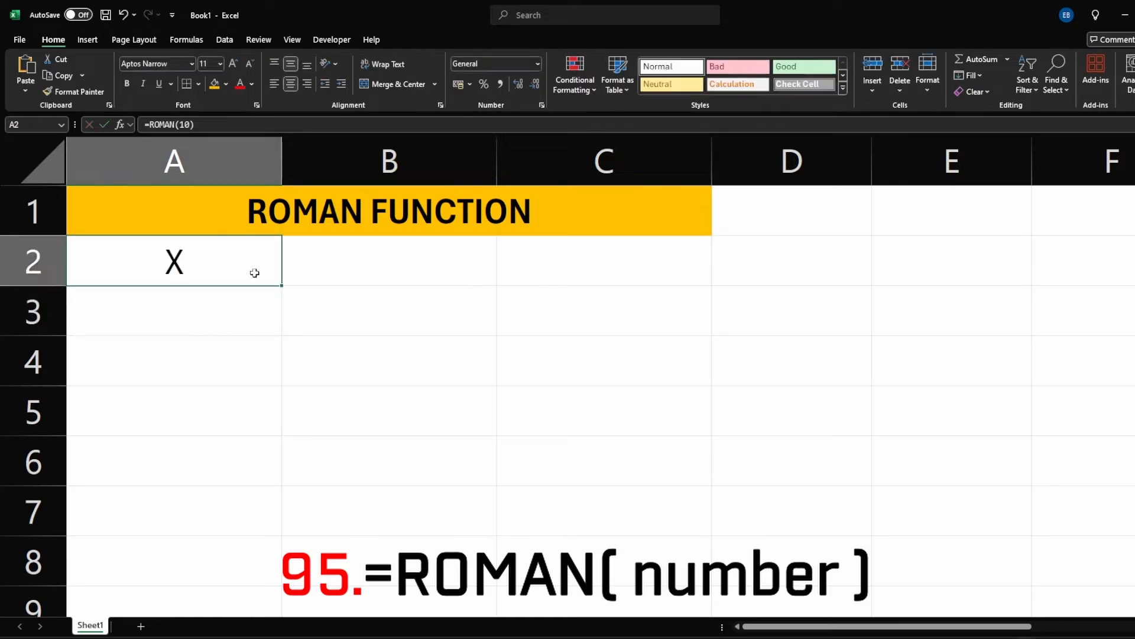
Step: Change the number in cell A2's ROMAN formula to 5
double_click(226, 273)
double_click(231, 261)
text(5)
key(Return)
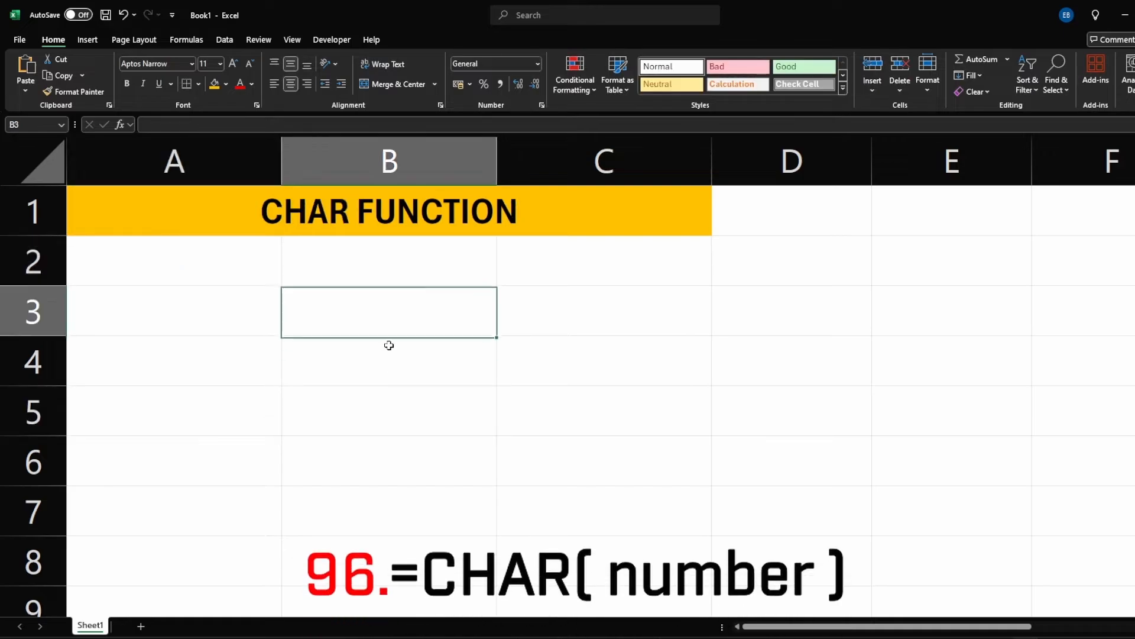
Step: Enter =CHAR(65) in cell B3 to convert the code into its character and select the cell to check it
text(=char)
key(Tab)
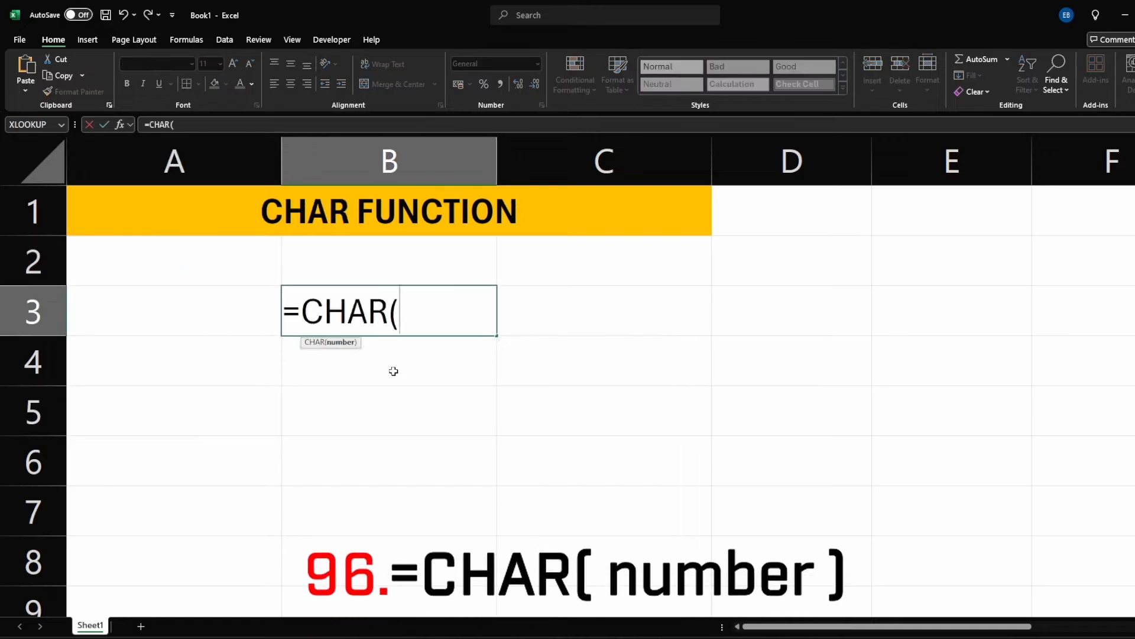
text(65)
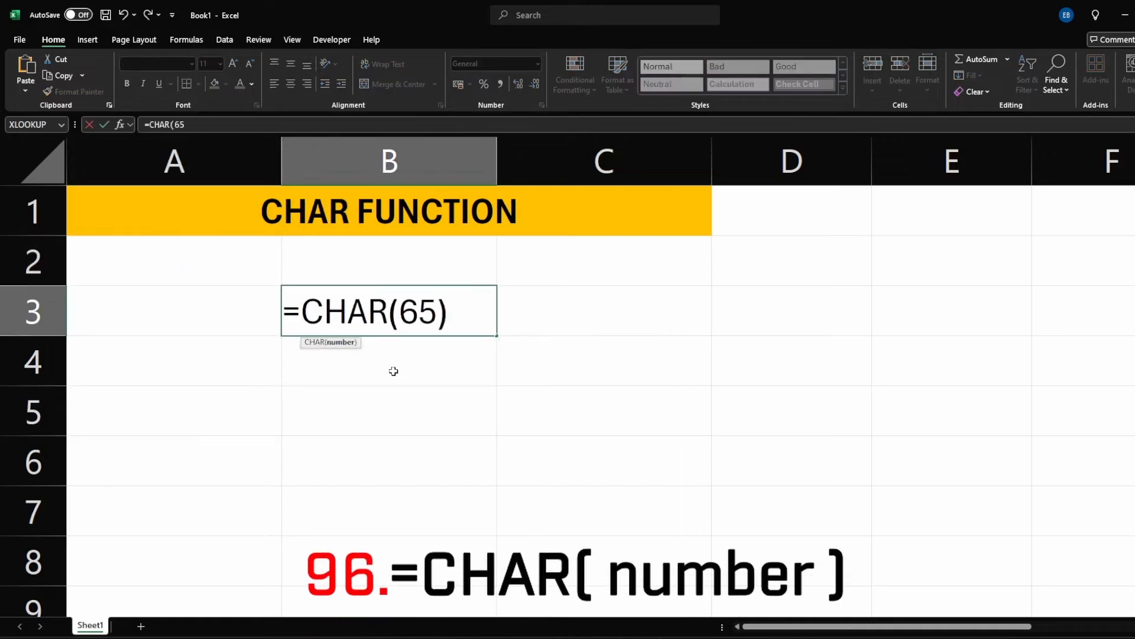
key(Return)
click(393, 307)
Step: Change the number in cell B3's CHAR formula to 66 and select the cell to check it
double_click(433, 334)
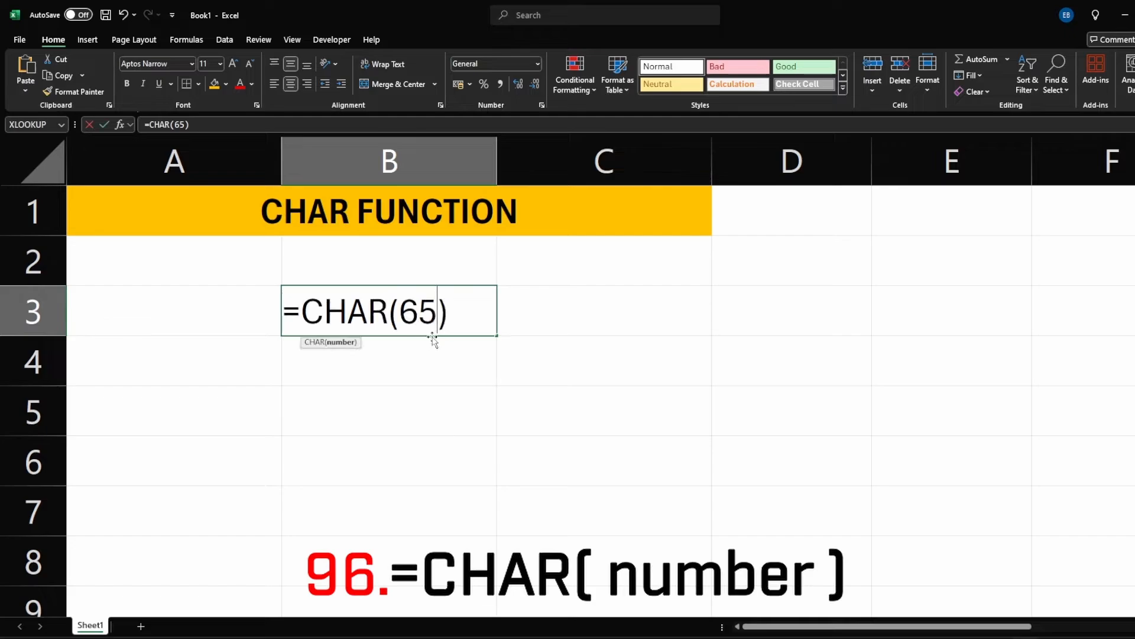
key(shift+Left)
key(shift+Left)
text(66)
key(Return)
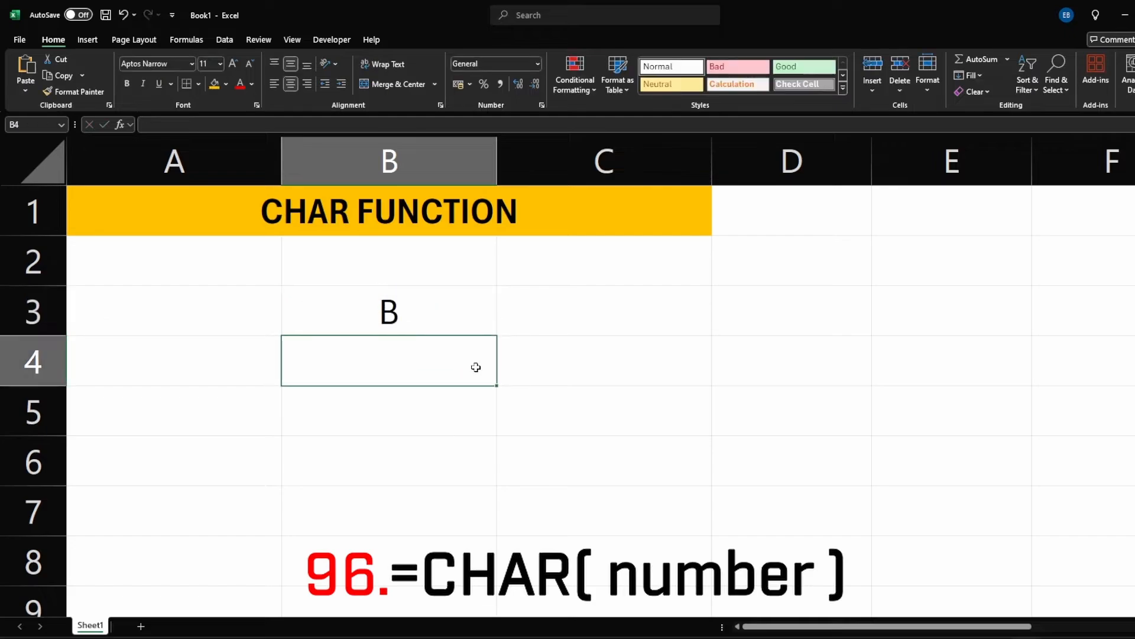
click(408, 314)
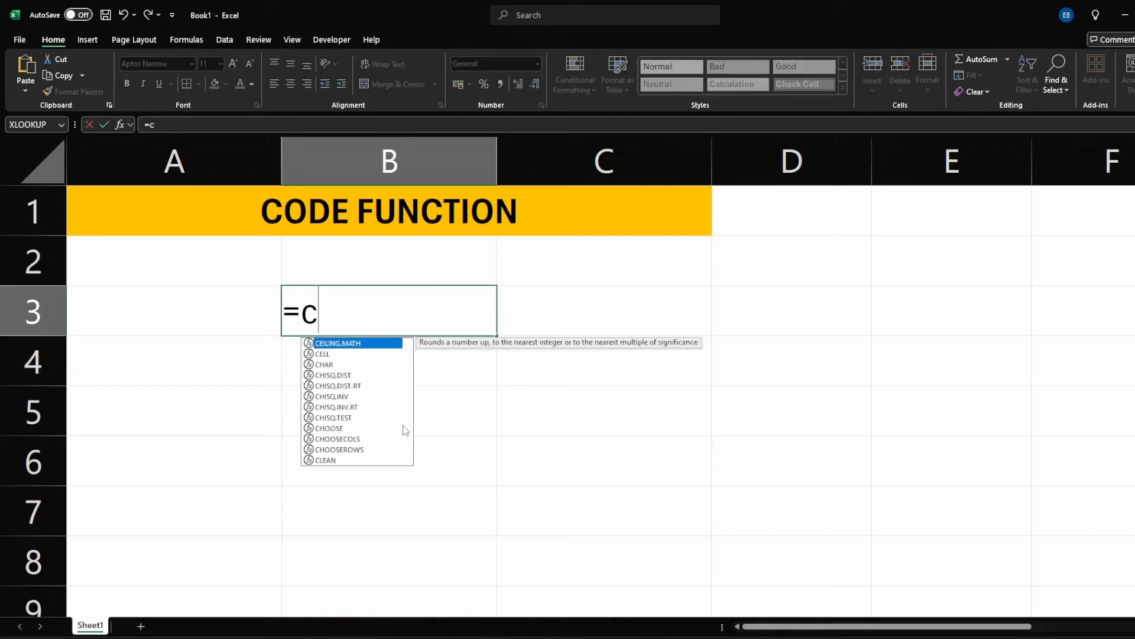
Step: Enter =CODE("A") in cell B3 to convert the letter into its character code and select the cell
text(ode)
key(Tab)
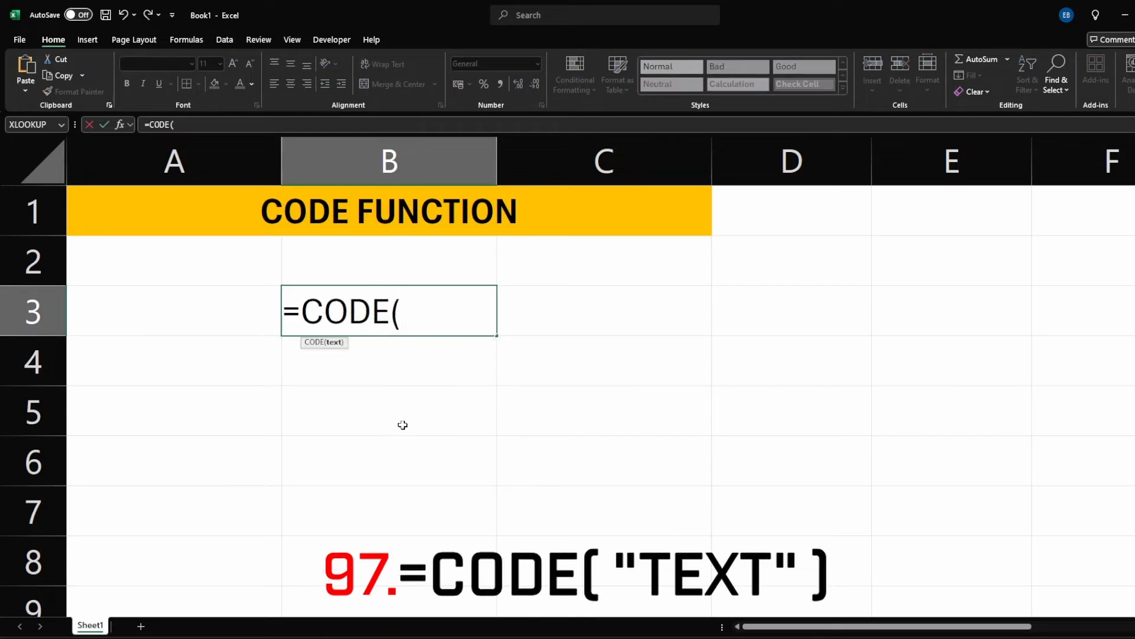
text("A"))
key(Return)
click(431, 307)
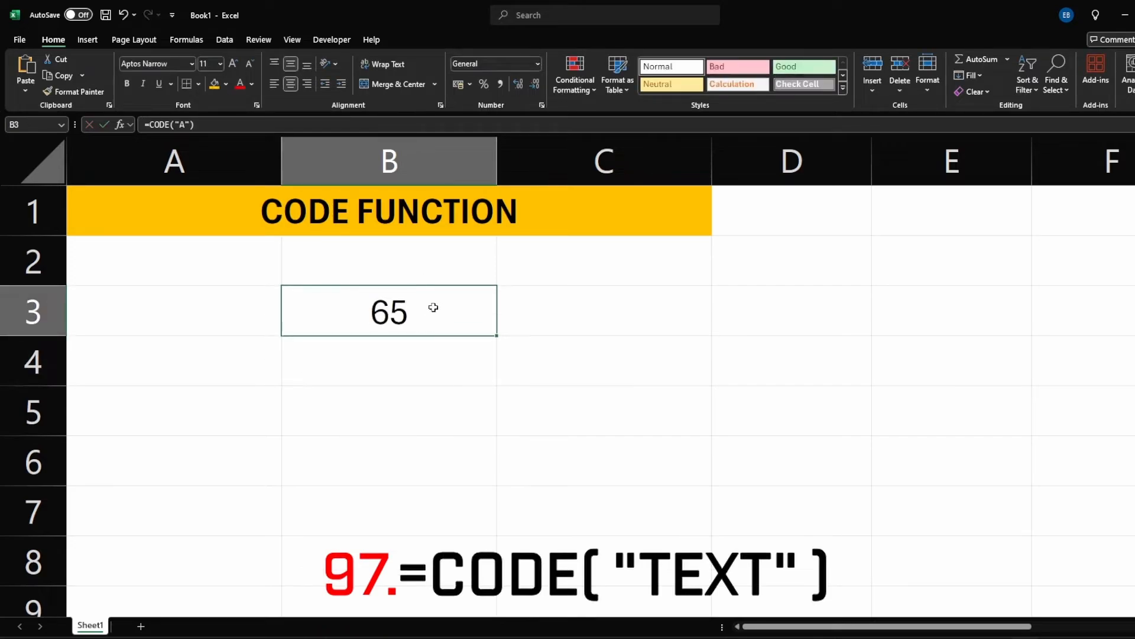
Step: Change the text in cell B3's CODE formula to "X"
double_click(431, 307)
double_click(424, 308)
text(X)
key(Return)
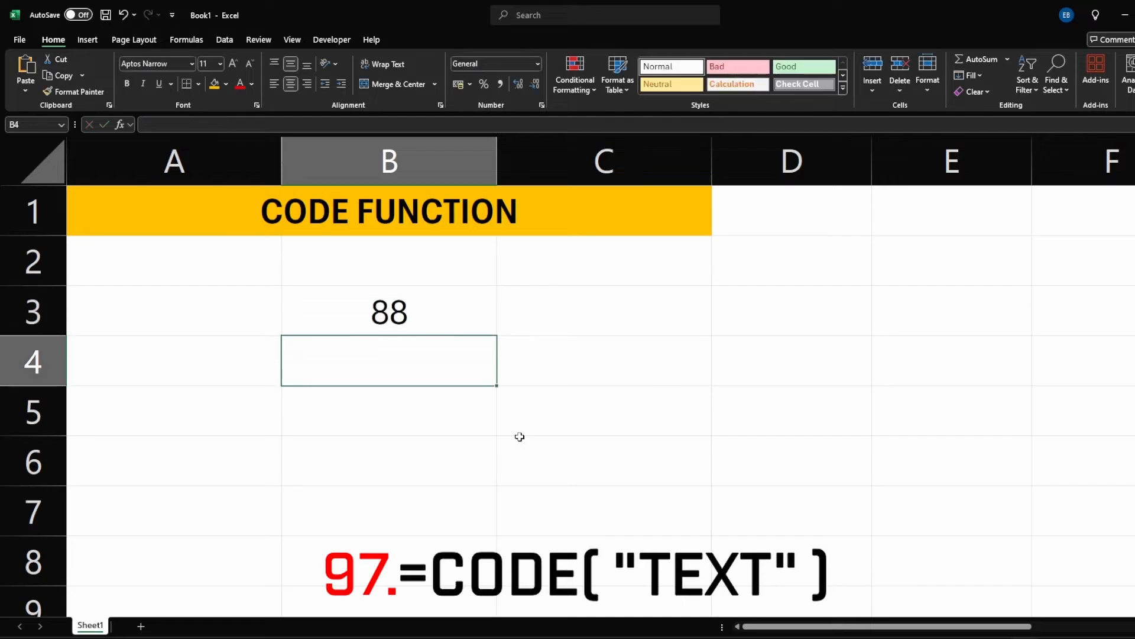
Step: Change the text in cell B3's CODE formula to "11" and select the cell to check it
double_click(450, 324)
double_click(423, 309)
text(11)
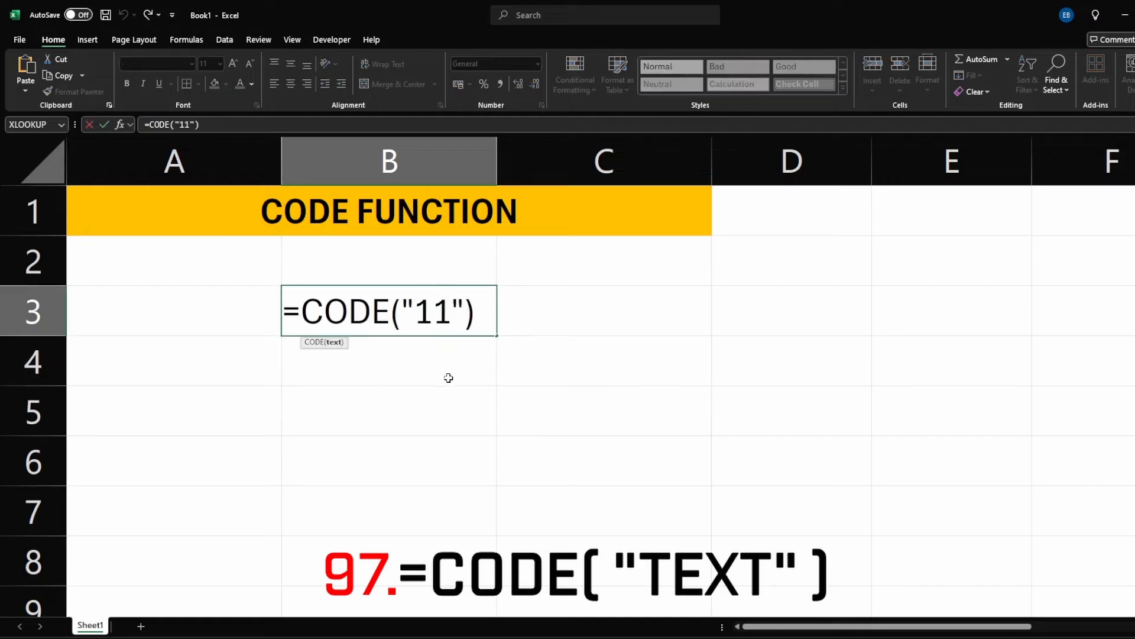
key(Return)
click(423, 319)
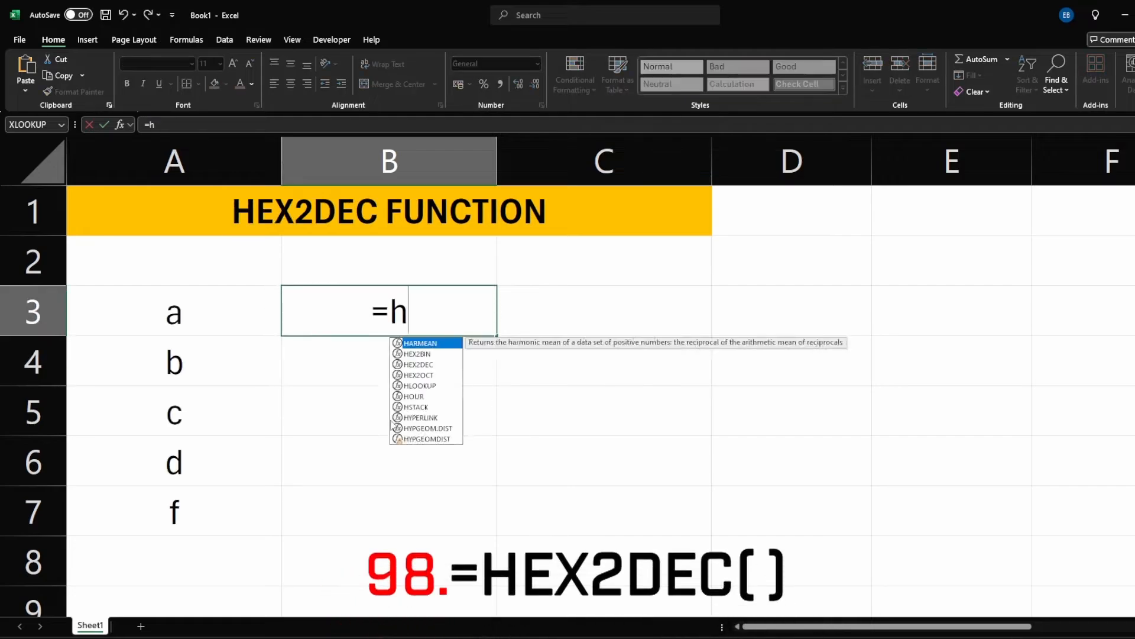
Step: Enter =HEX2DEC(A3) in cell B3 to convert the hexadecimal value in A3 to decimal
text(ex)
key(Down)
key(Tab)
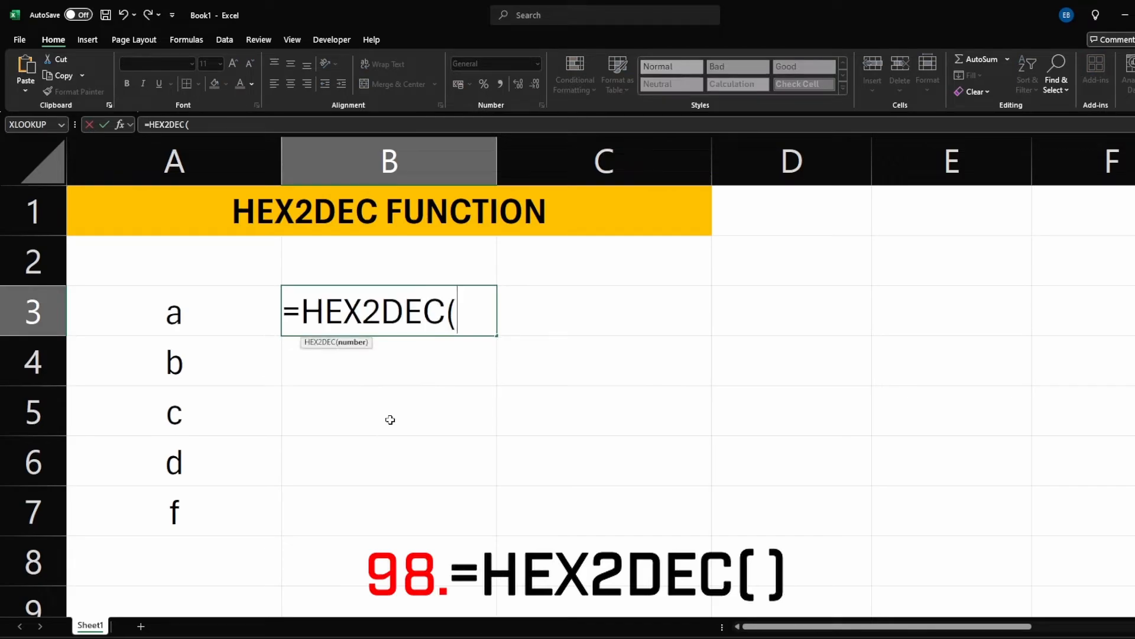
click(221, 309)
key(Return)
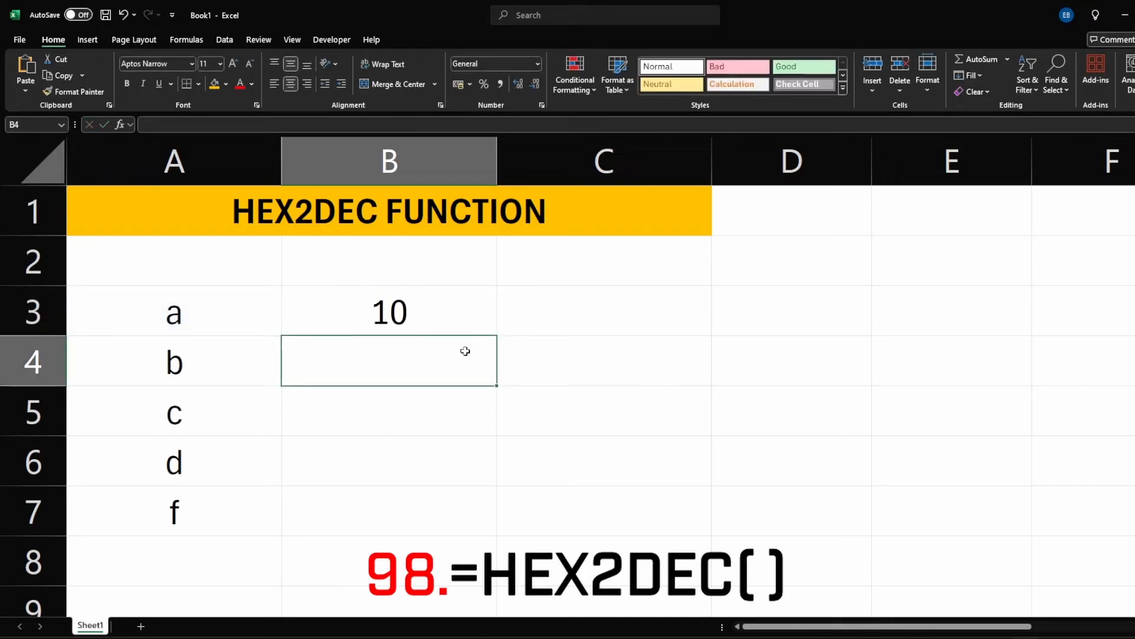
Step: Fill the HEX2DEC formula from B3 down to B7 and deselect the filled range
click(474, 325)
drag(497, 335, 494, 526)
click(590, 467)
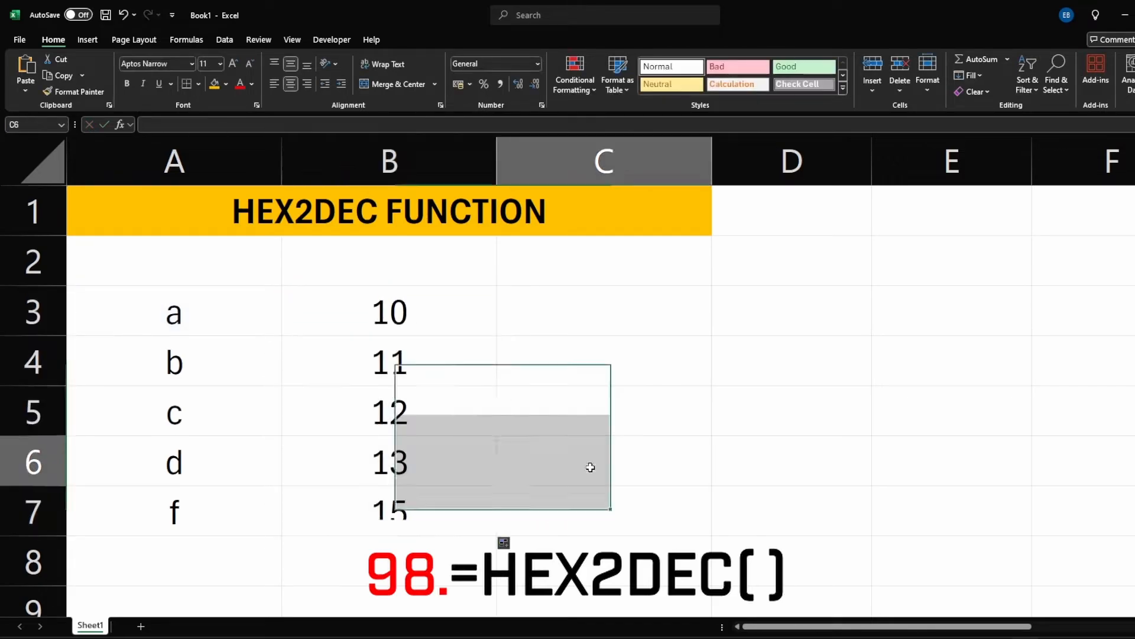
click(380, 366)
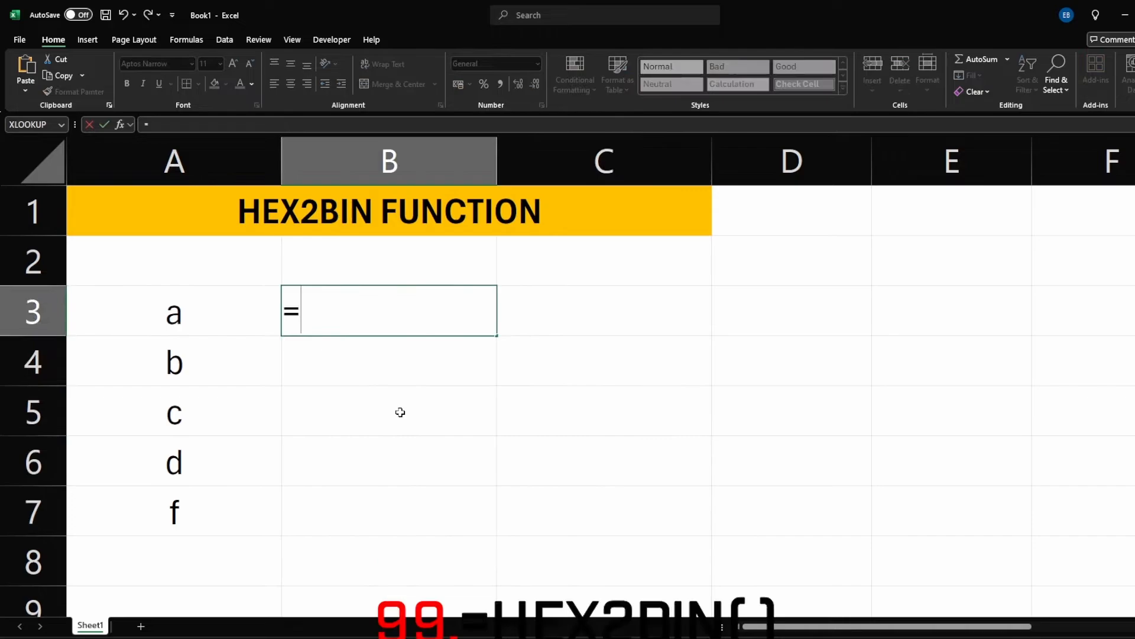
Step: Enter =HEX2BIN(A3) in cell B3 to convert the hexadecimal value in A3 to binary
text(hex)
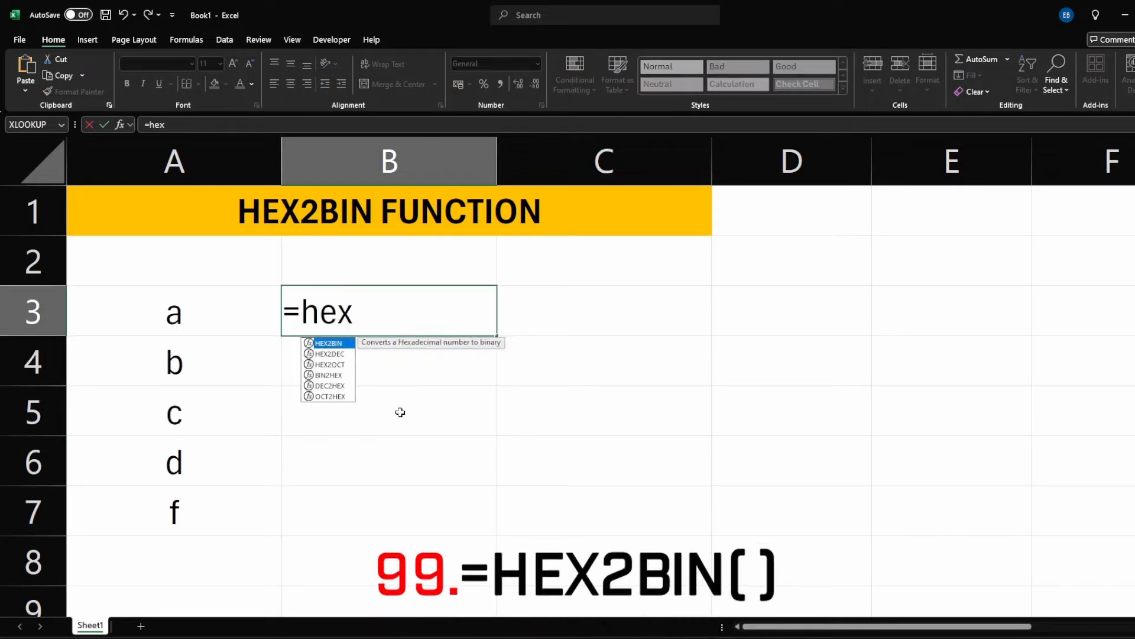
key(Tab)
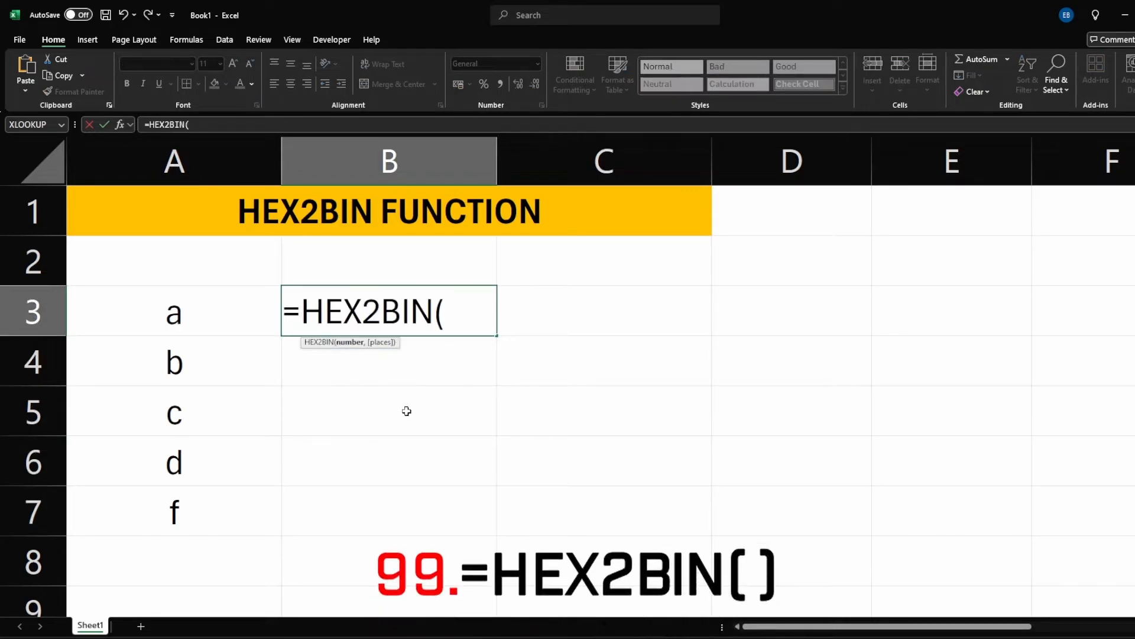
click(217, 321)
key(Return)
Step: Fill the HEX2BIN formula from B3 down to B7 and deselect the filled range
click(470, 322)
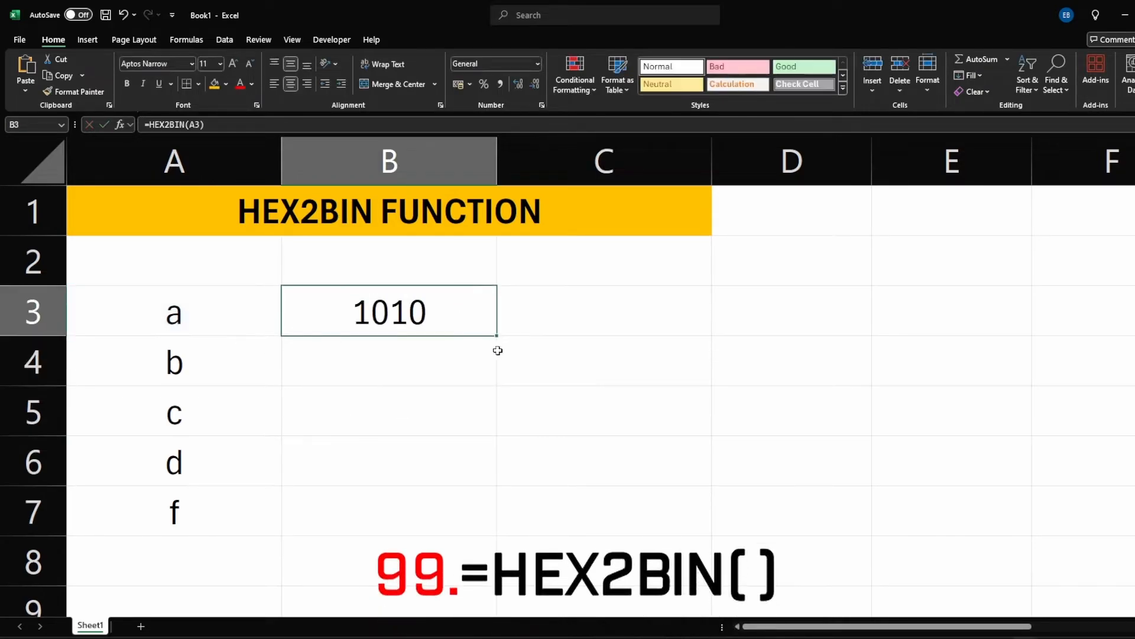
drag(497, 336, 472, 517)
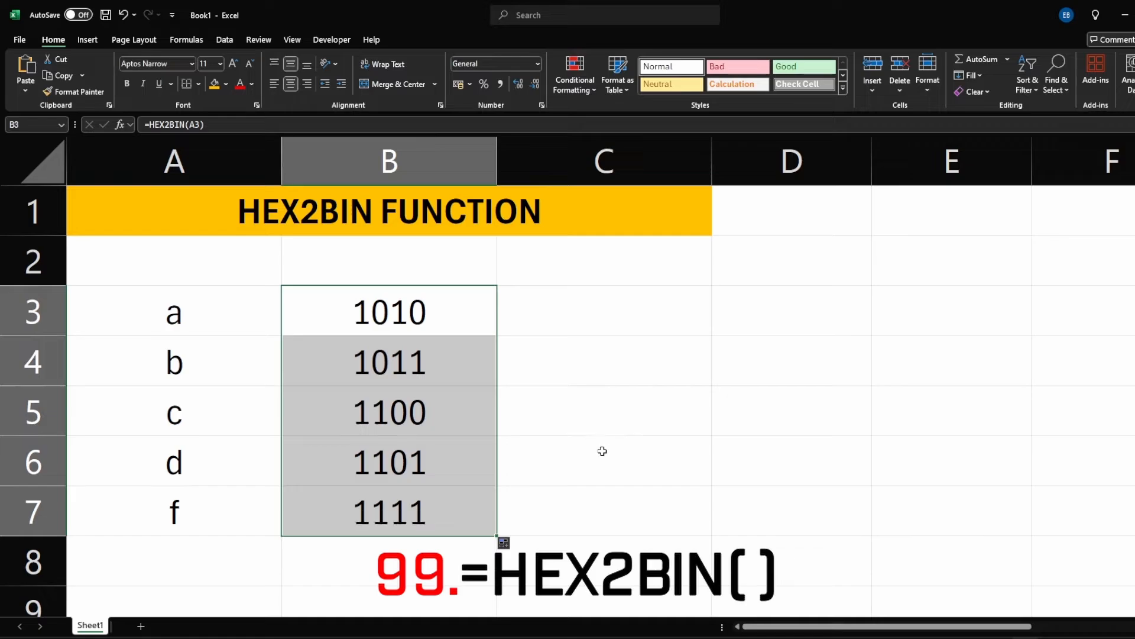
click(600, 452)
click(238, 451)
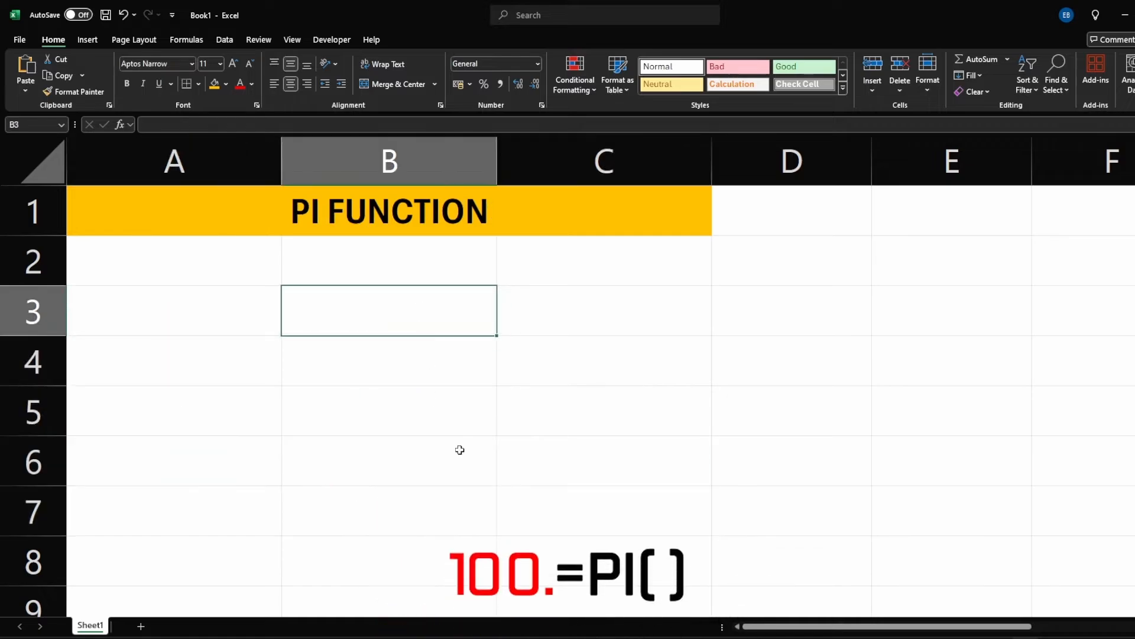
Step: Enter =PI() in cell B3 to return the value of pi and select the cell to check it
text(=pi)
key(Tab)
key(Return)
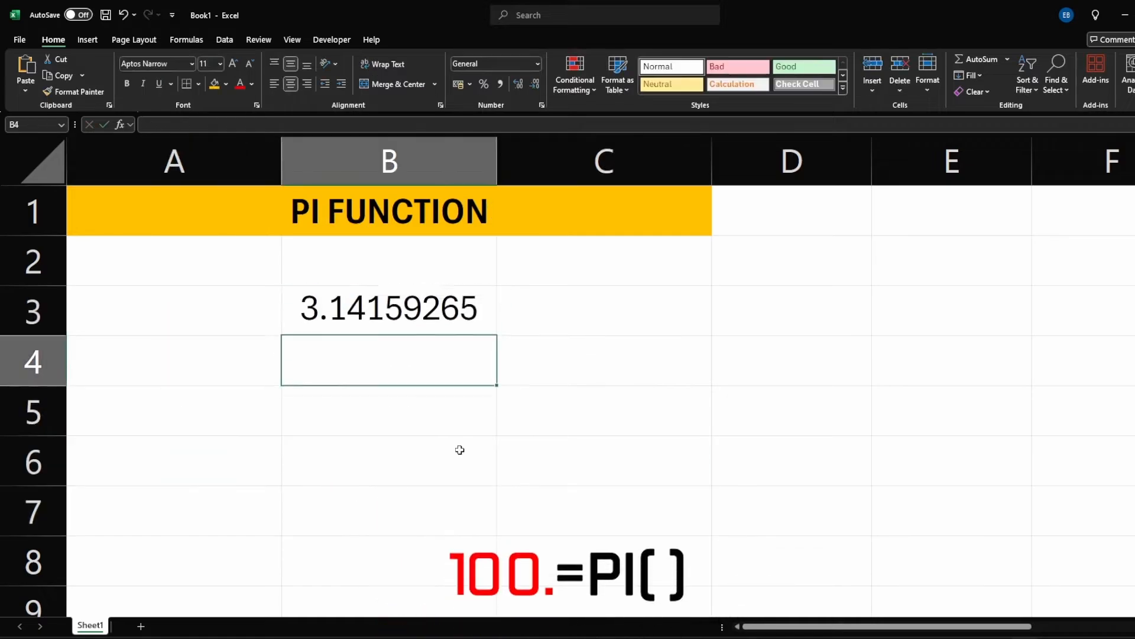
click(391, 329)
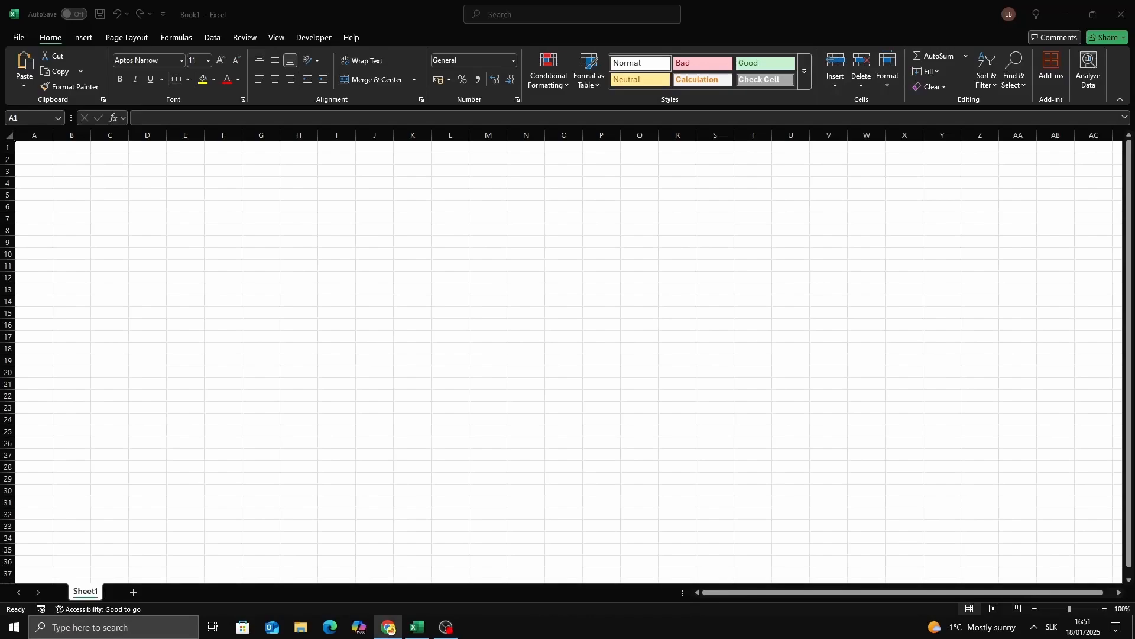
Step: Create three new blank workbooks from Book1, preview the open workbooks, and close Book4
click(333, 361)
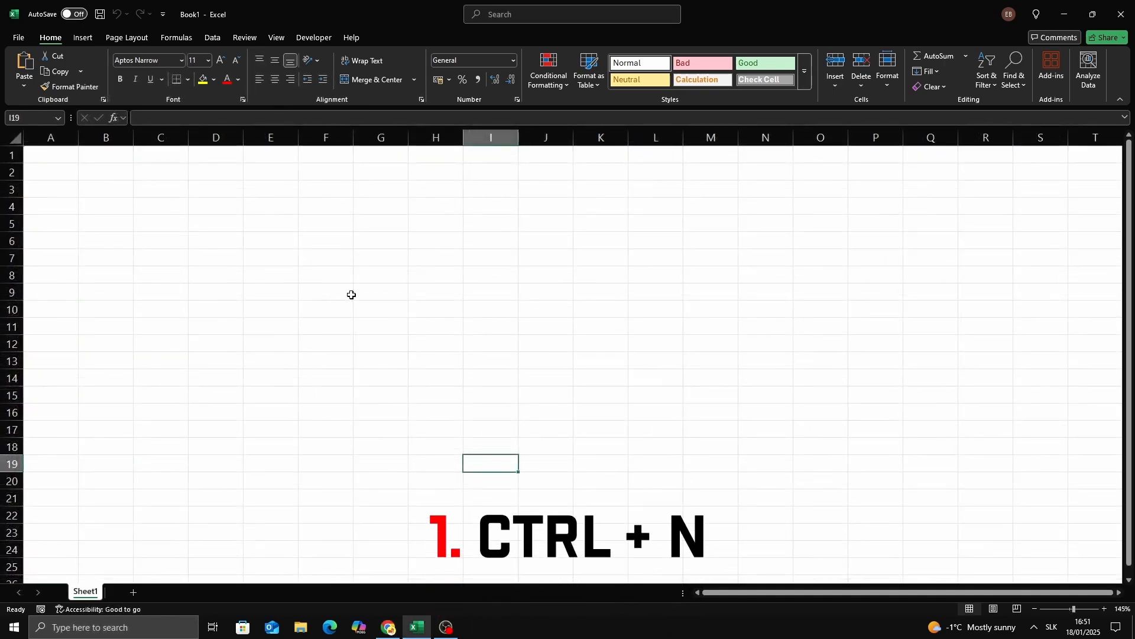
key(ctrl+n)
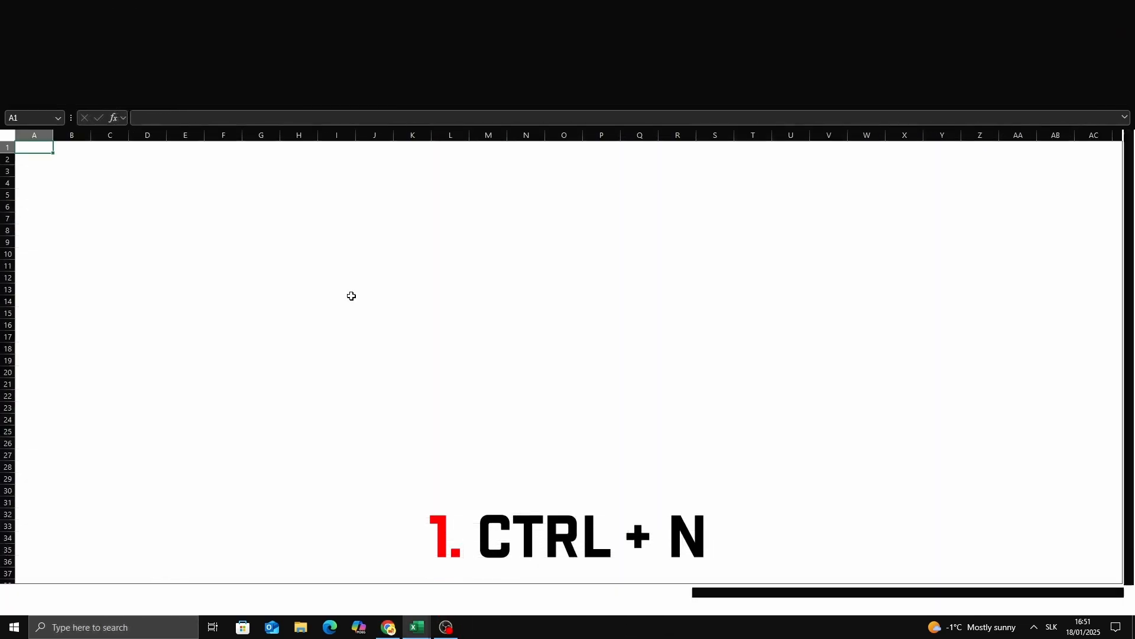
key(ctrl+n)
key(ctrl+n)
mouse_move(419, 628)
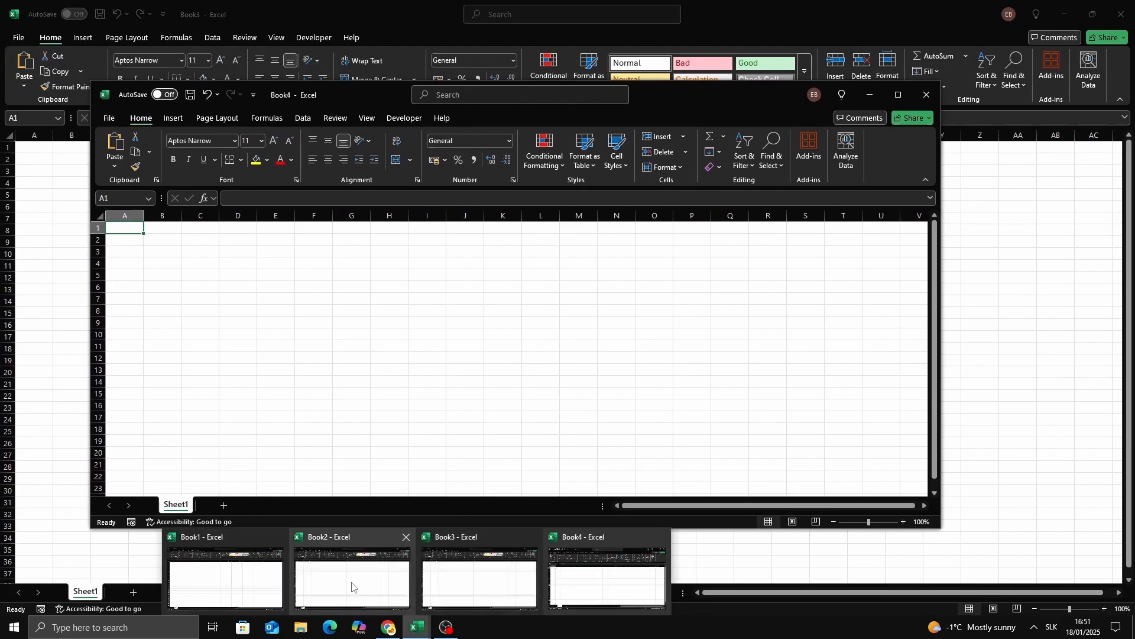
click(927, 96)
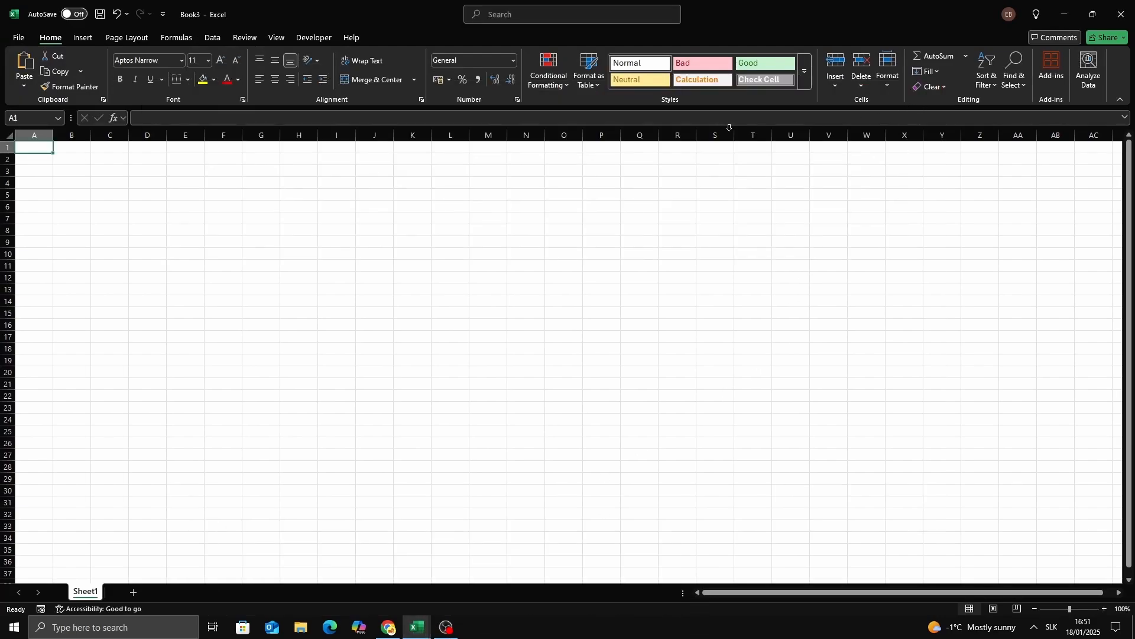
Step: Show the Open page with the recent workbooks from Book3
click(321, 278)
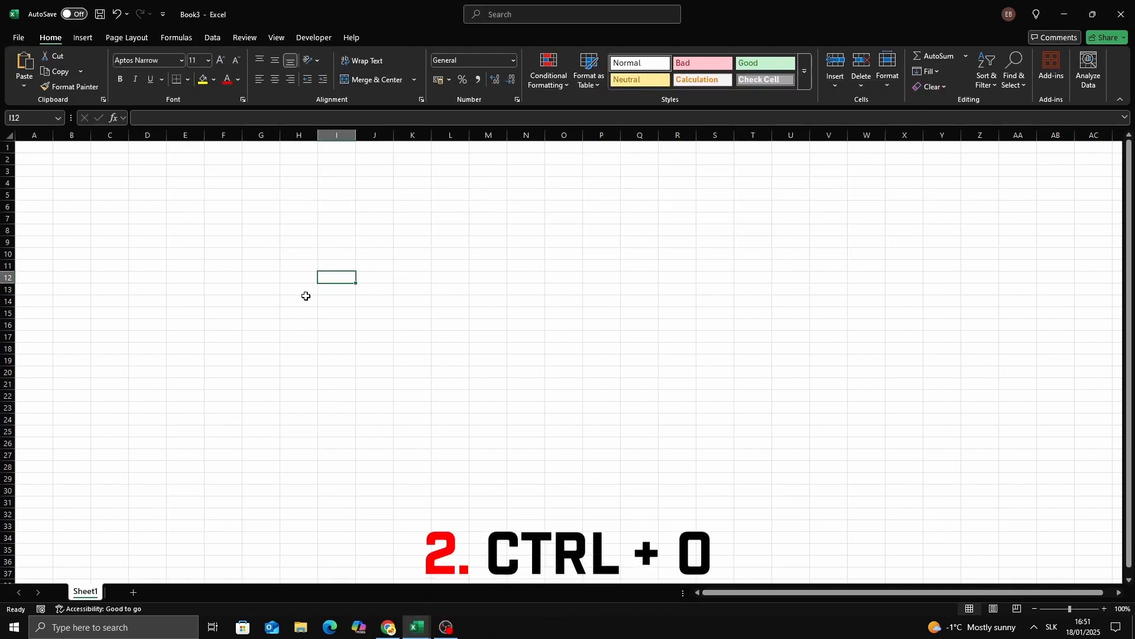
key(ctrl+o)
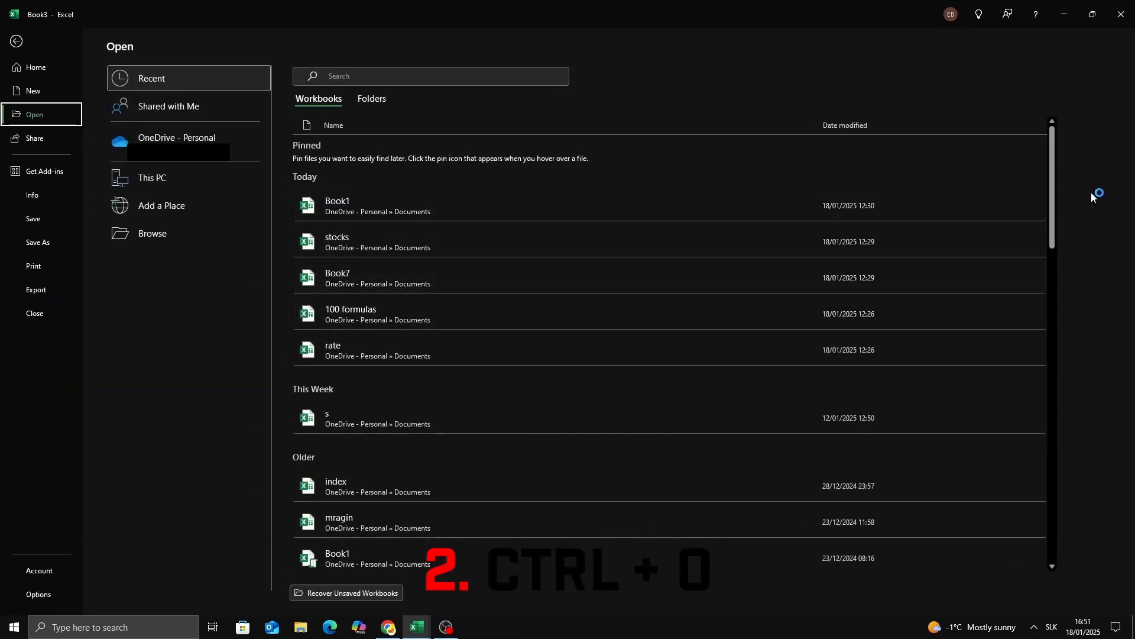
drag(1053, 207, 1054, 179)
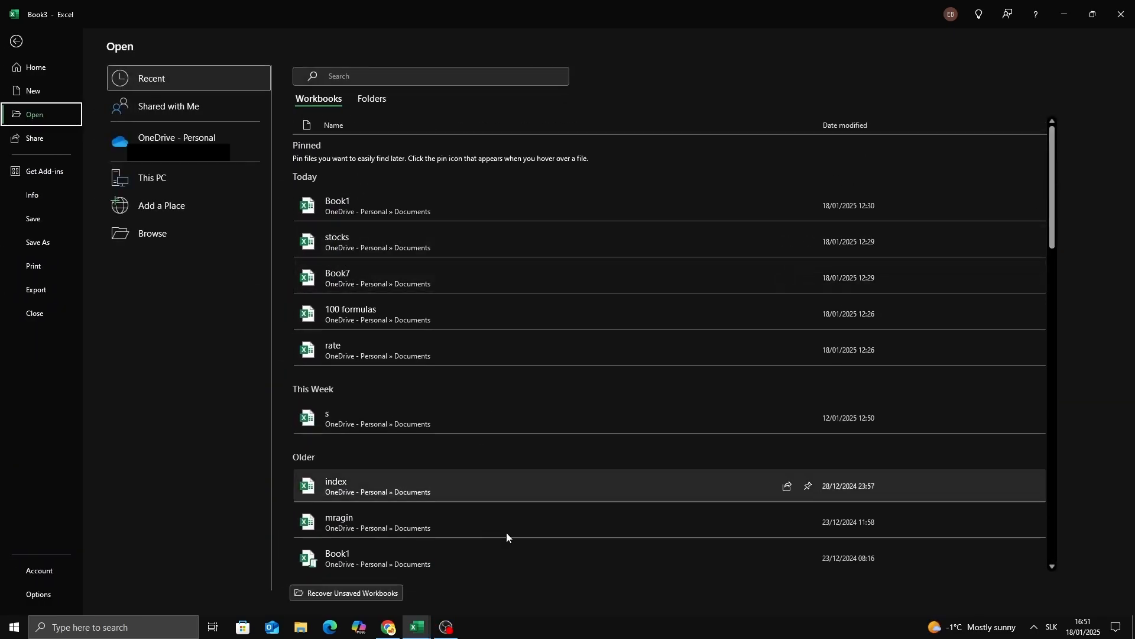
click(48, 72)
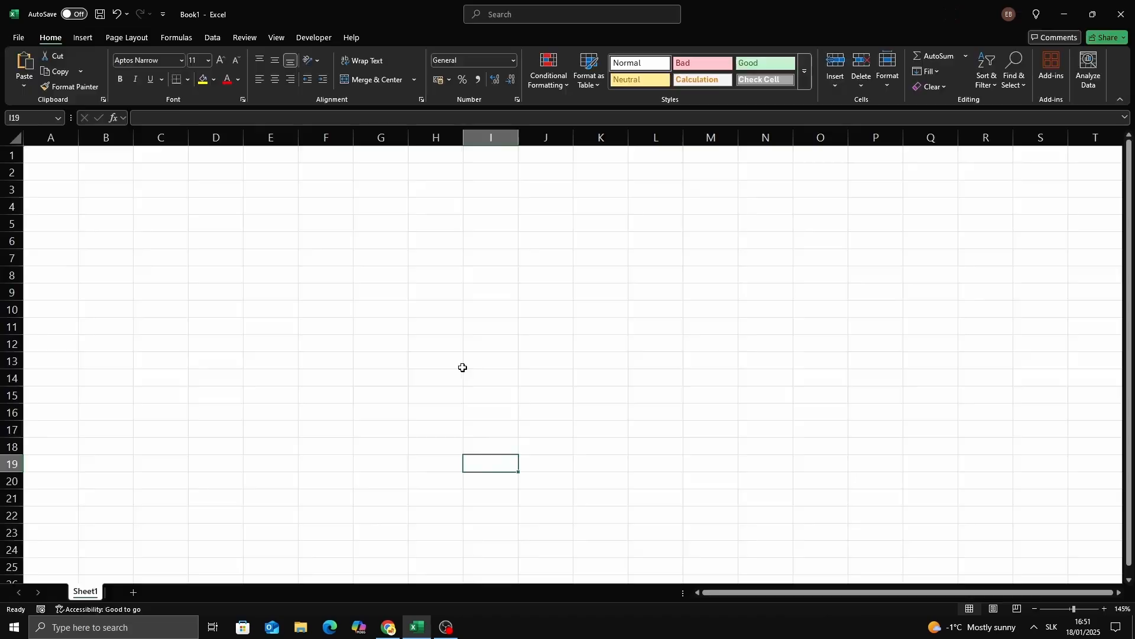
Step: Save the blank workbook as "ctrl s" in the OneDrive Documents folder
key(ctrl+s)
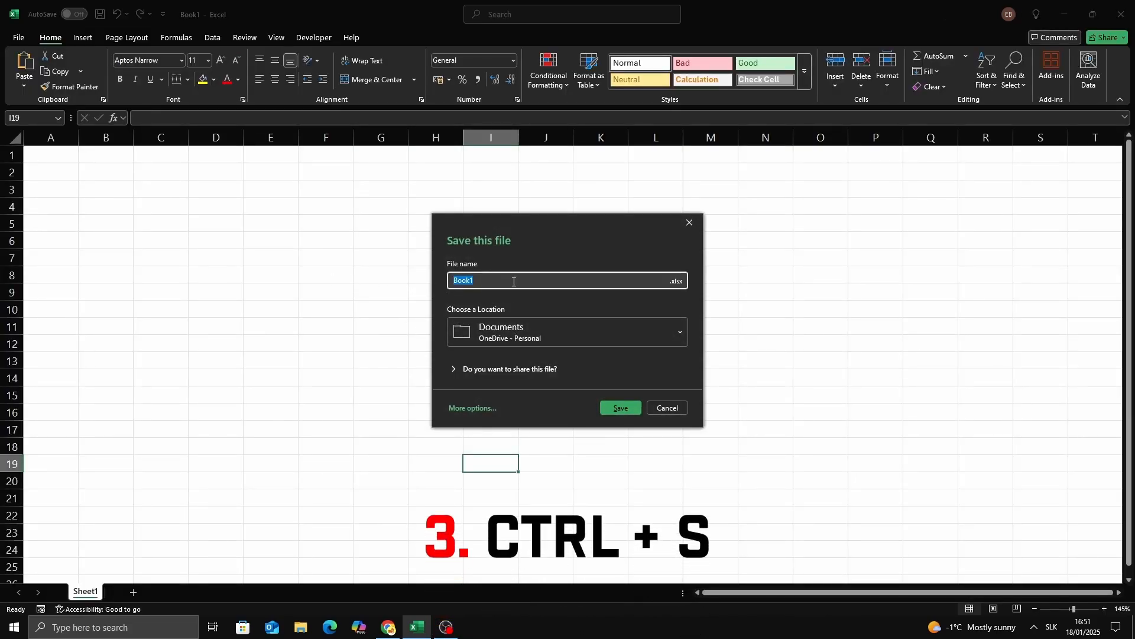
text(ctrl s)
key(Return)
click(547, 326)
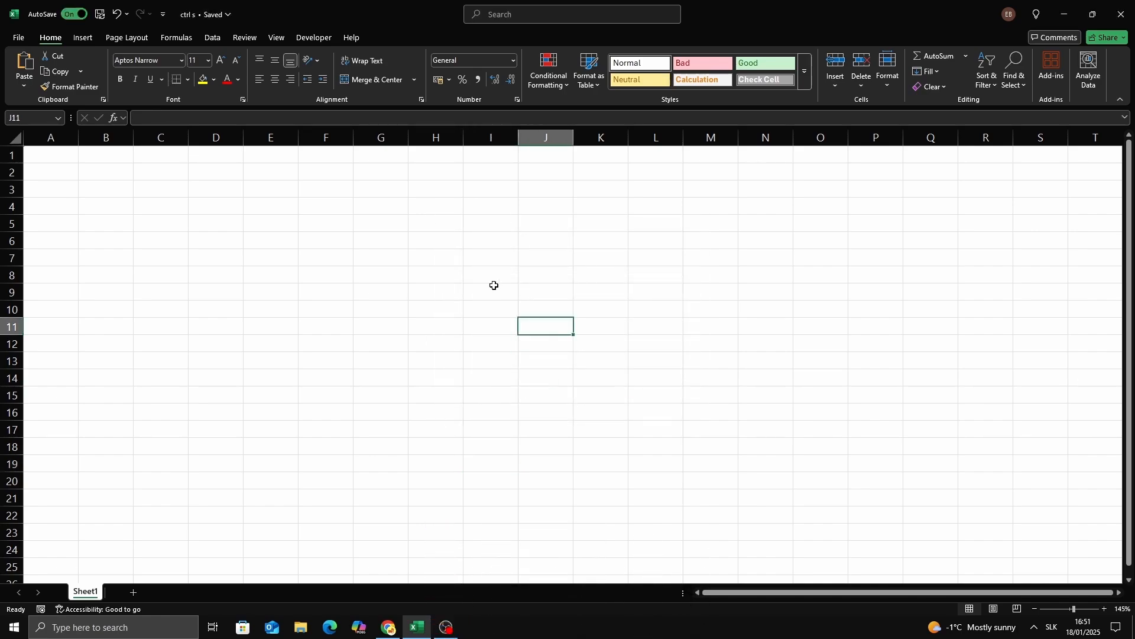
Step: Enter ggg in G8, dfsd in G10 and fdffsd in G13
click(390, 277)
text(ggg)
click(392, 310)
text(dfsd)
click(396, 356)
text(fdffsd)
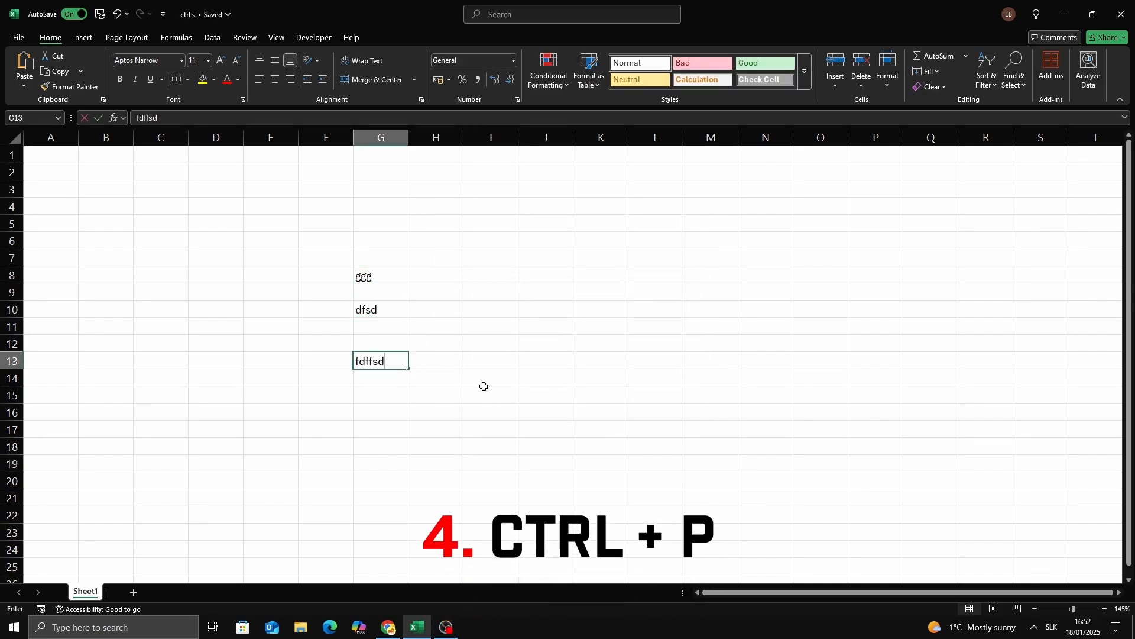
click(484, 388)
Step: Open the print settings for the sheet and set the number of copies to 2
key(ctrl+p)
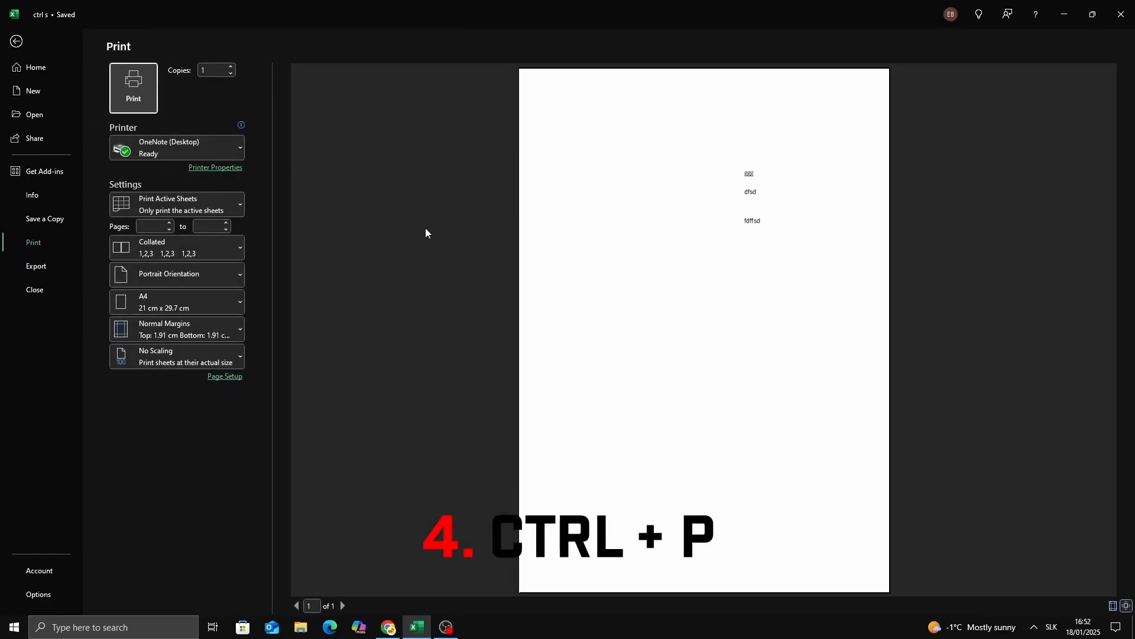
click(230, 68)
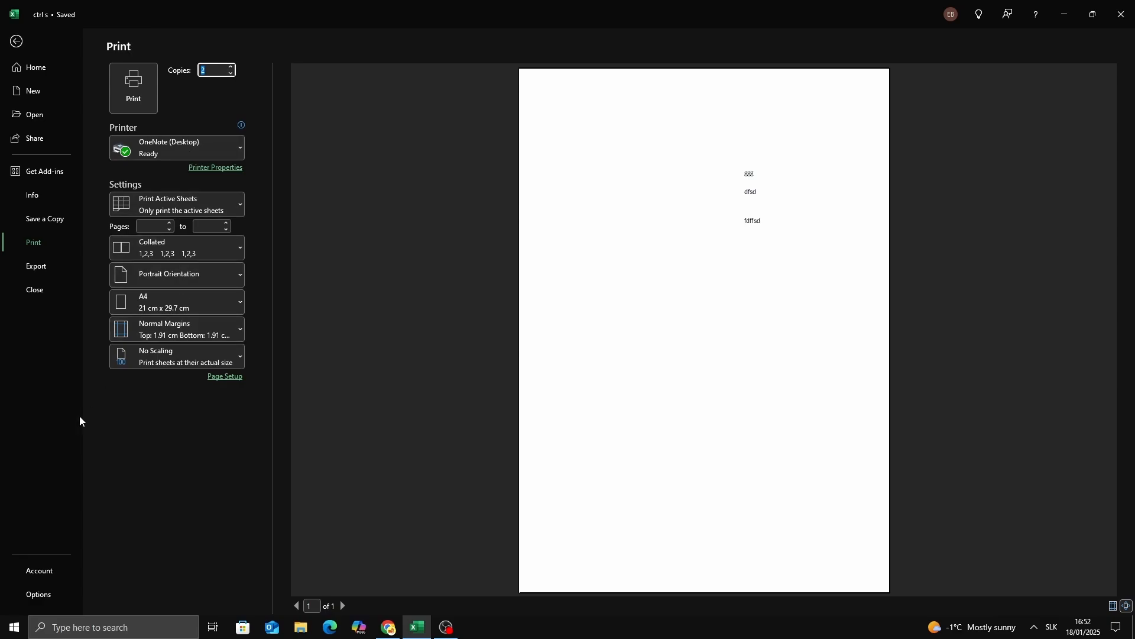
Step: Close the current workbook and the blank Book6 workbook
key(ctrl+w)
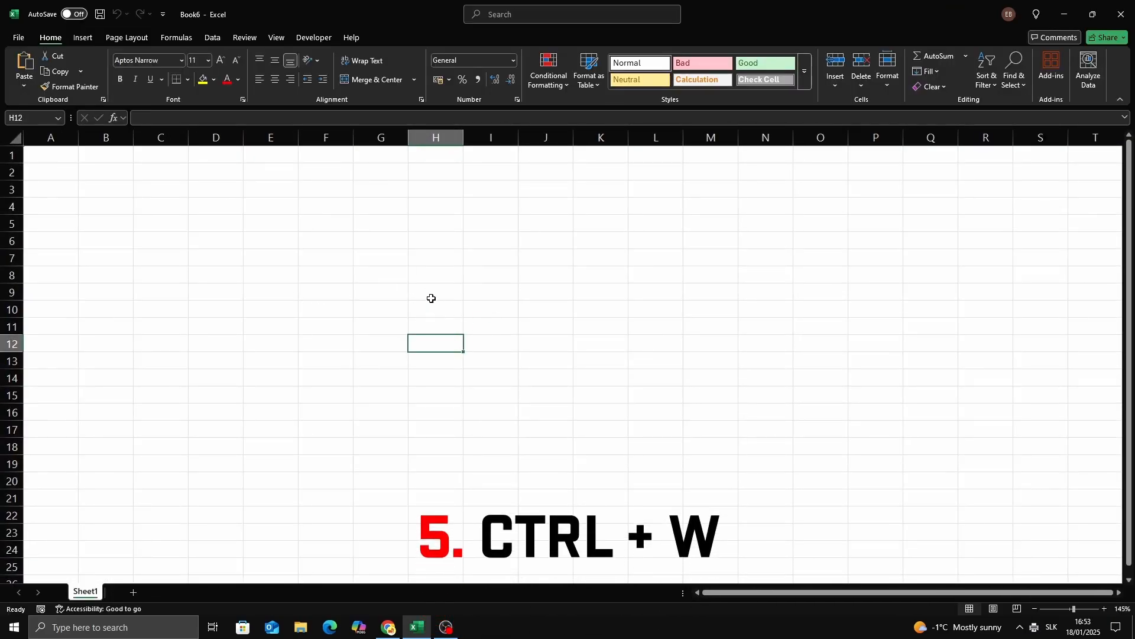
key(ctrl+w)
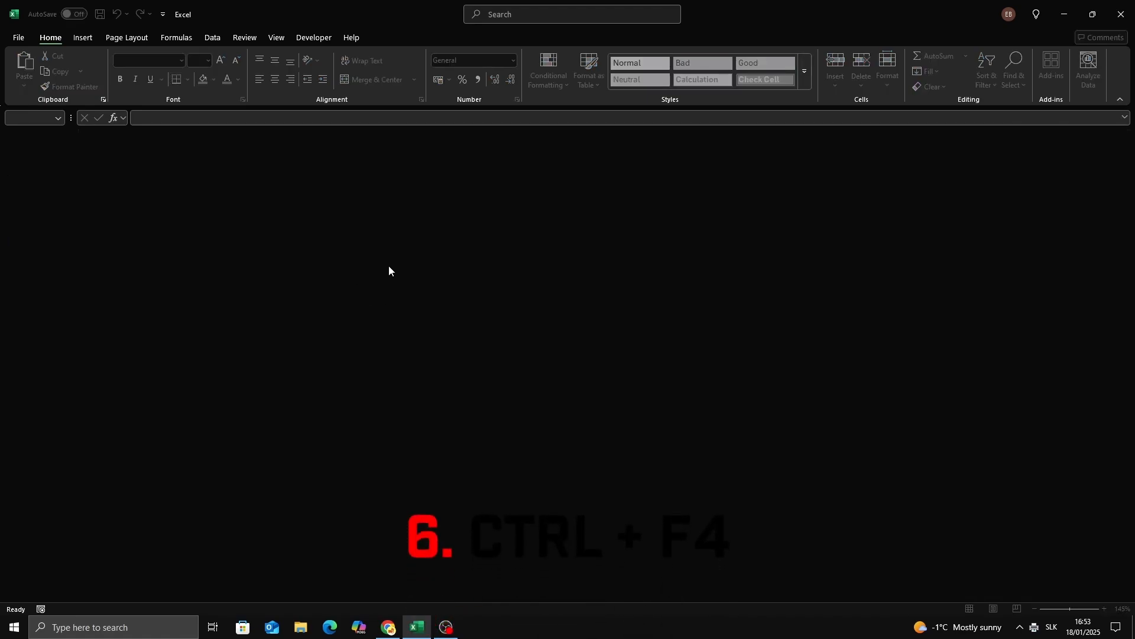
Step: Create a new blank workbook and quit the program
key(ctrl+n)
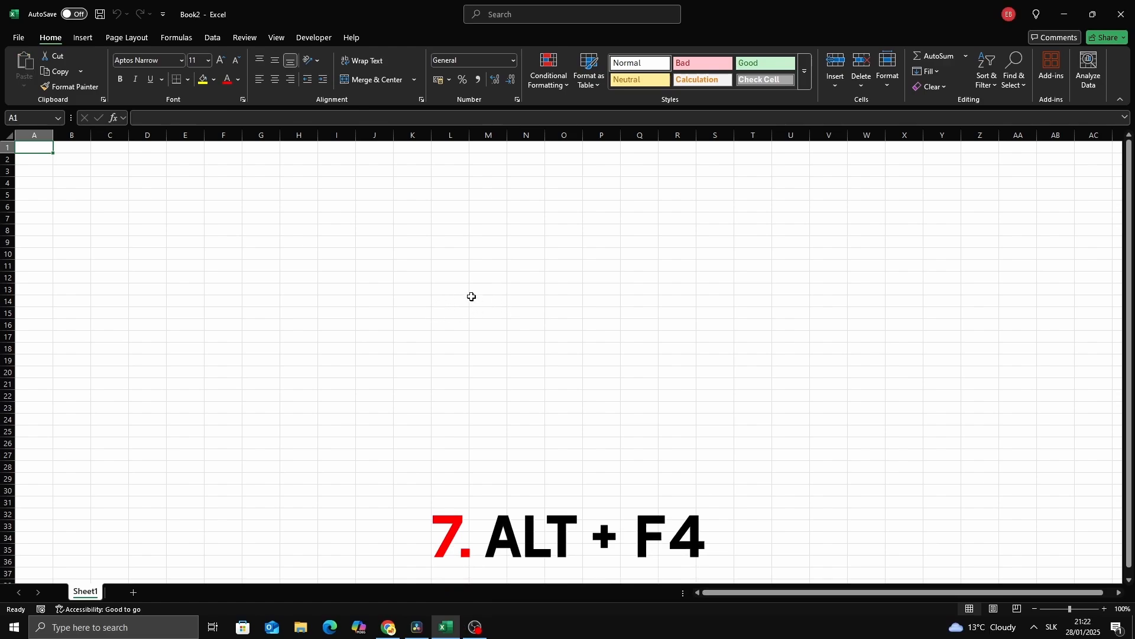
key(alt+F4)
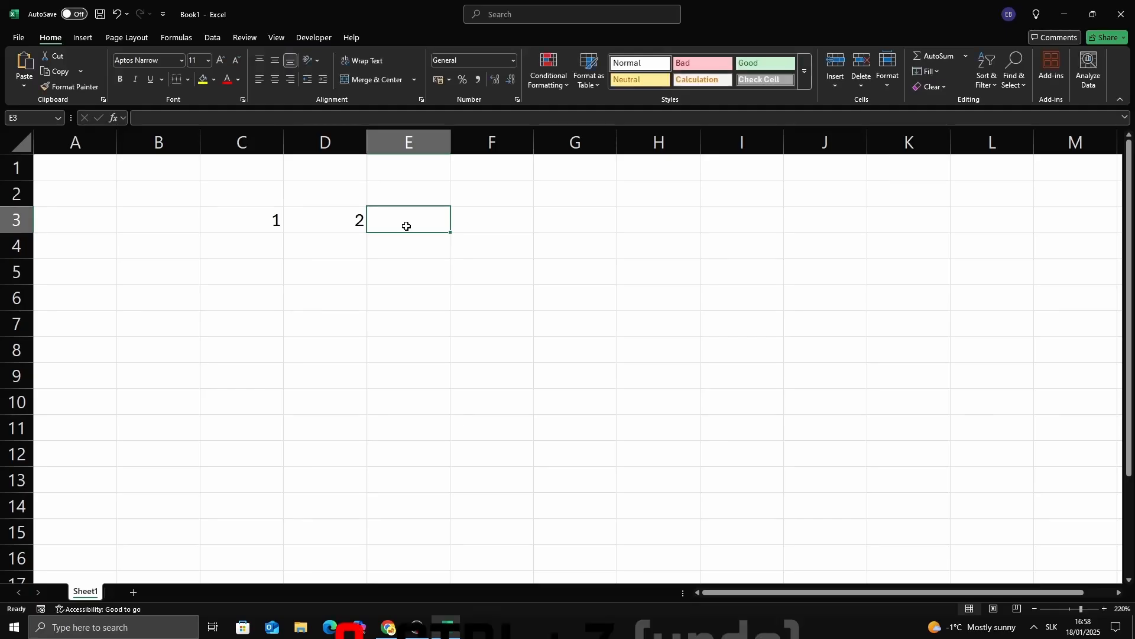
Step: Enter 3 in E3 and 5 in G3 to extend the row of numbers
text(3)
key(Return)
shift+click(580, 226)
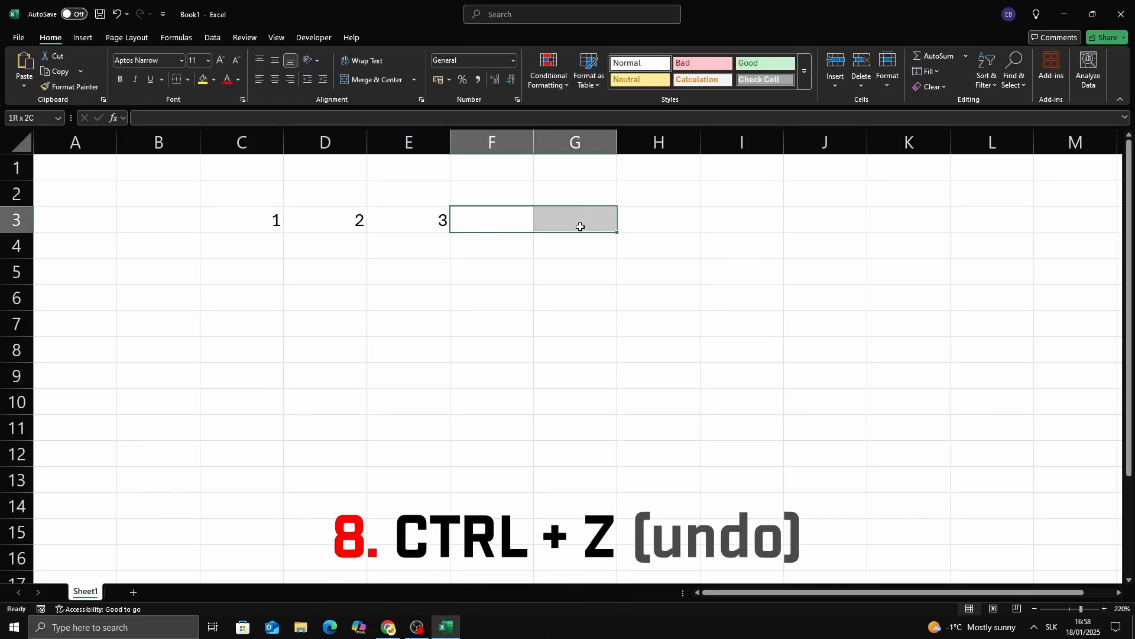
click(581, 227)
text(5)
click(604, 269)
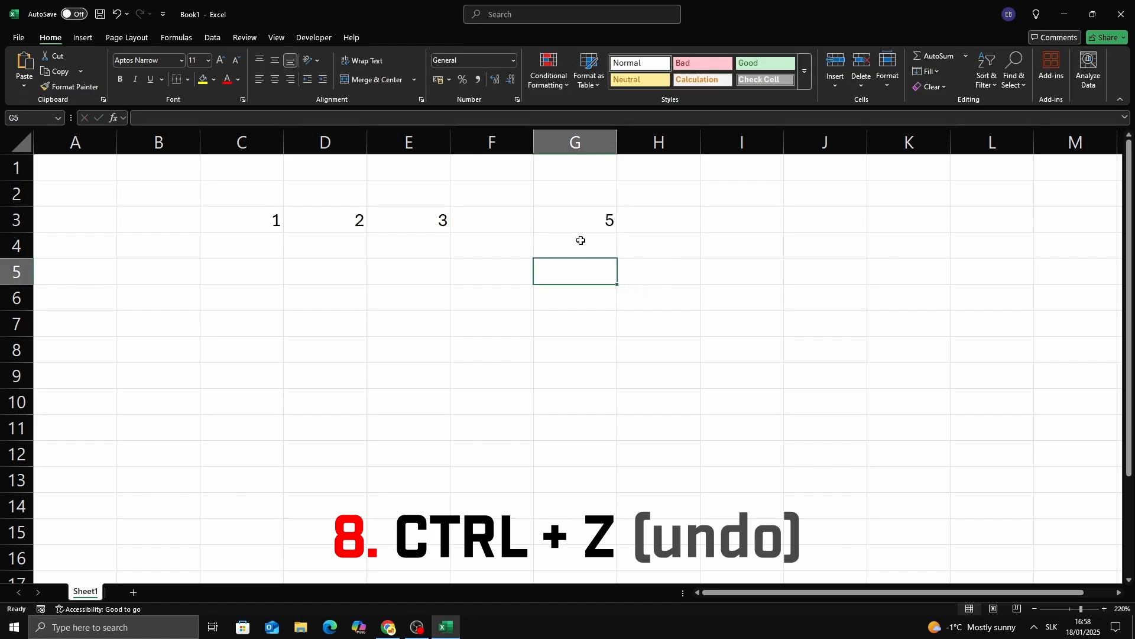
Step: Undo the entry of 5 in G3 and redo it
key(ctrl+z)
drag(582, 232, 570, 271)
click(506, 227)
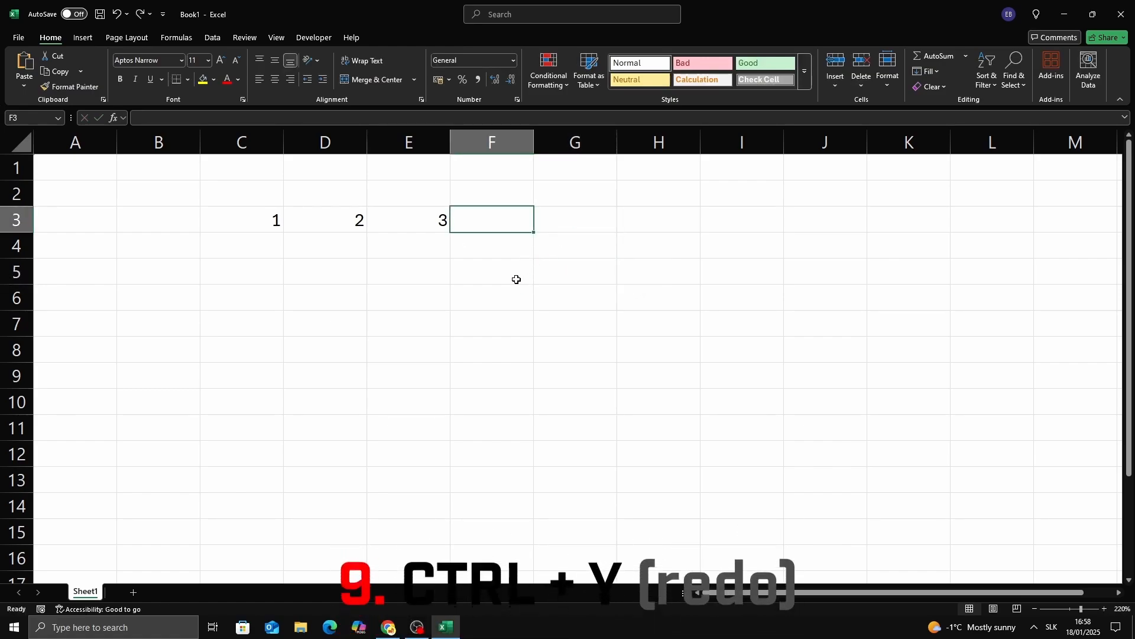
click(514, 316)
key(ctrl+y)
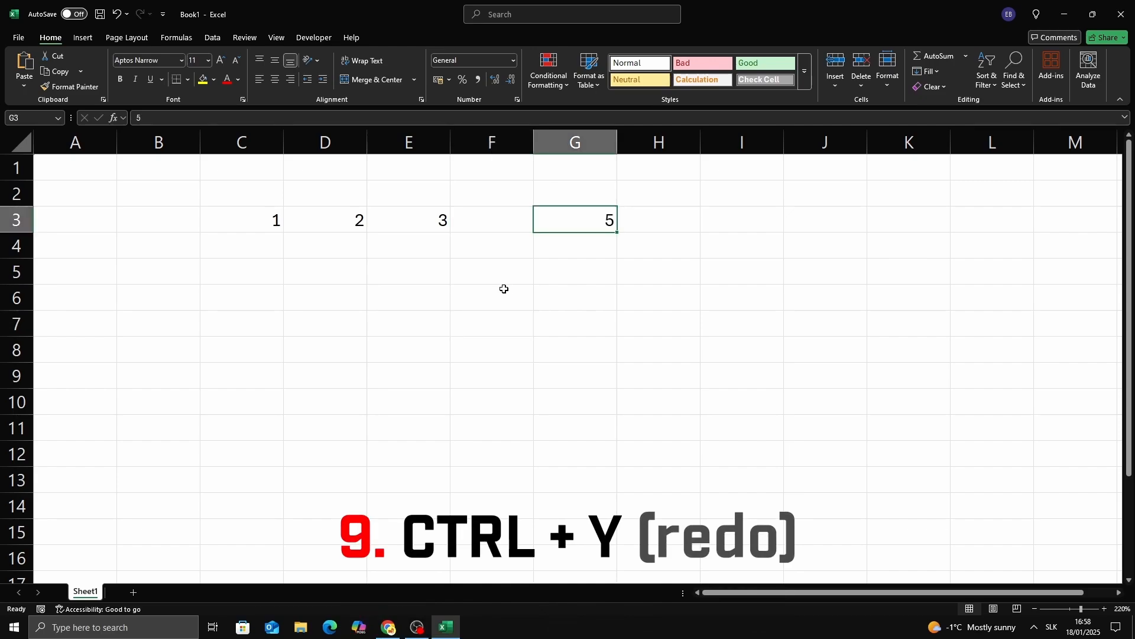
click(584, 271)
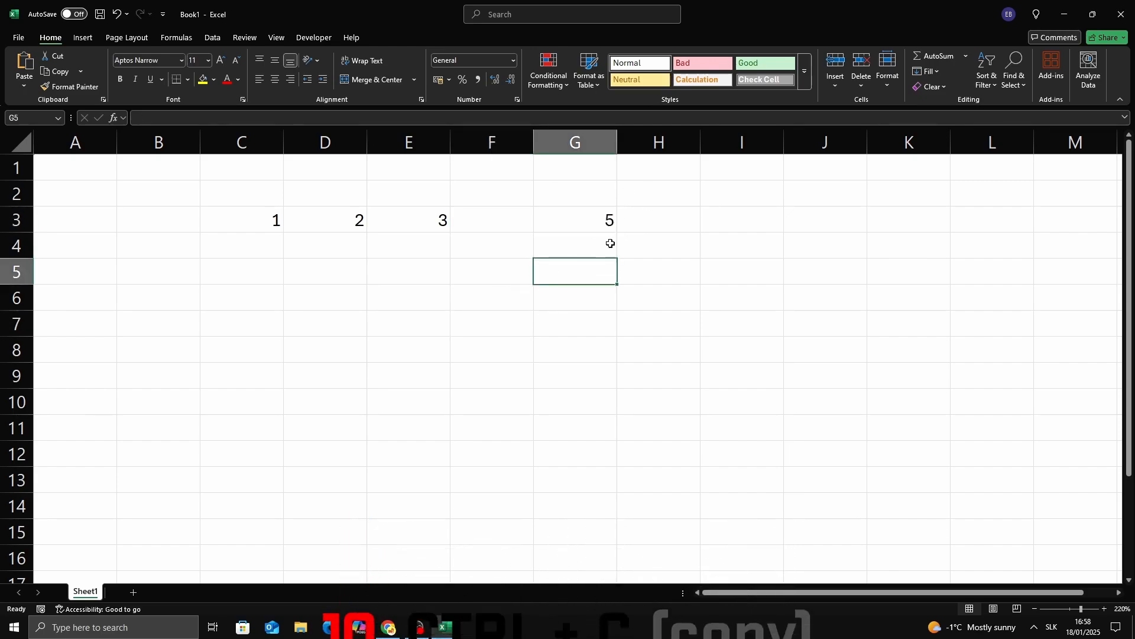
Step: Copy the value in G3, paste it into E6 and end copy mode
click(599, 221)
key(ctrl+c)
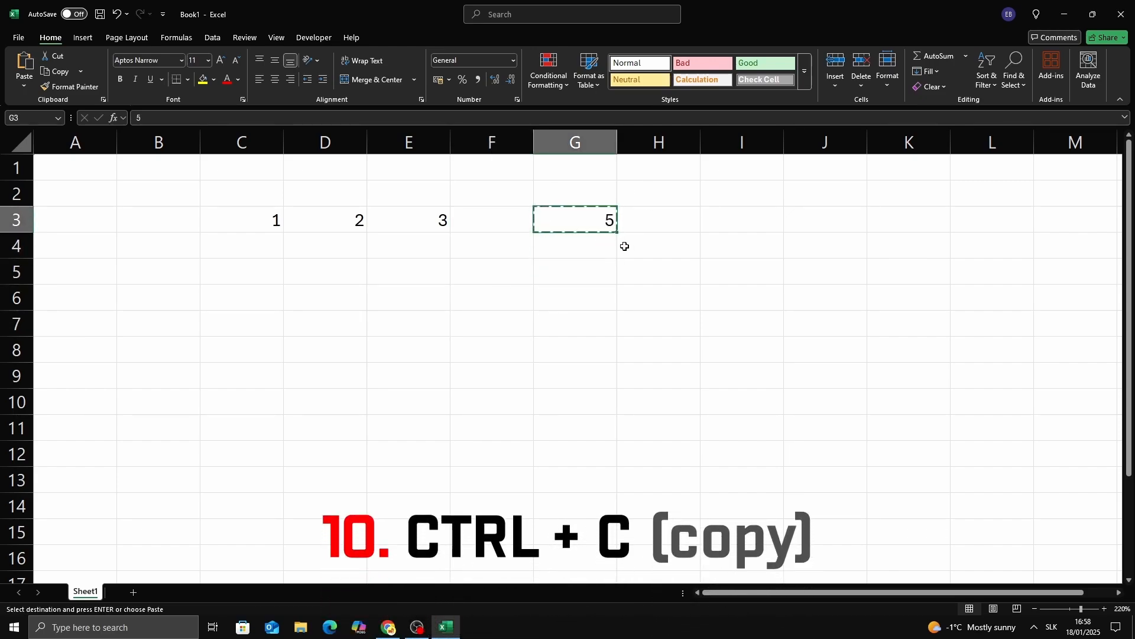
click(580, 274)
scroll(576, 258, up, 1)
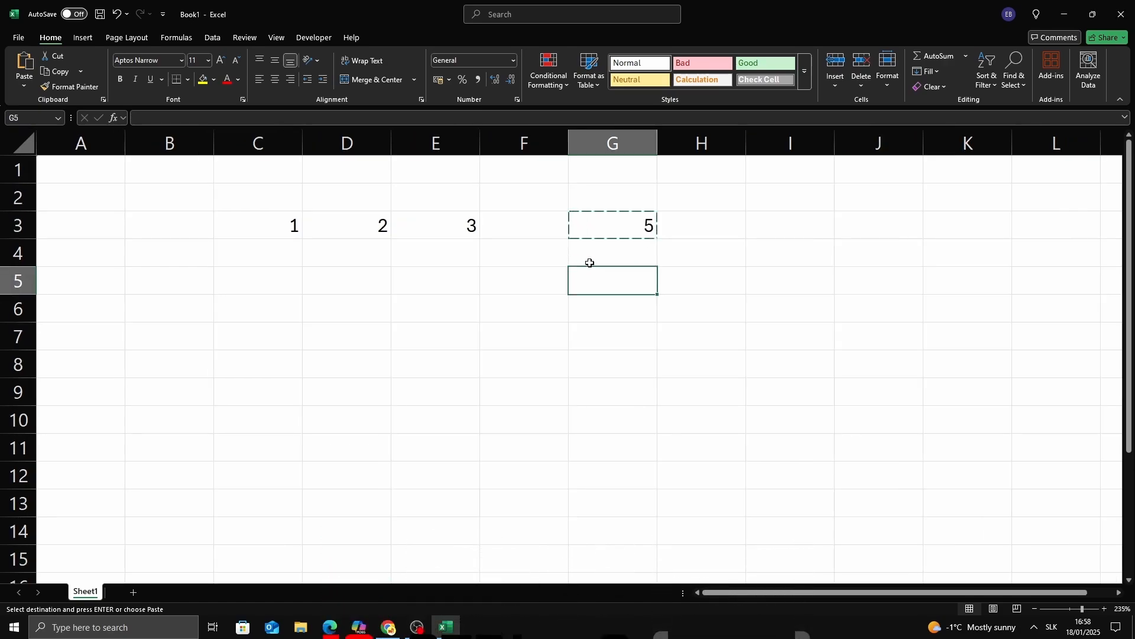
click(436, 299)
key(ctrl+v)
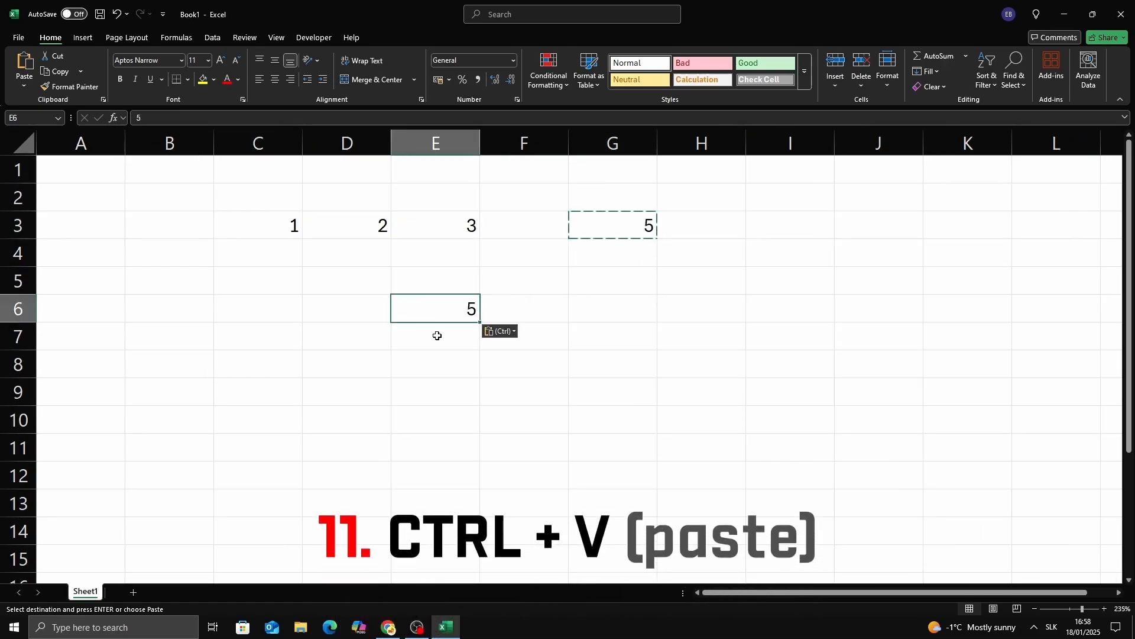
click(443, 346)
click(455, 319)
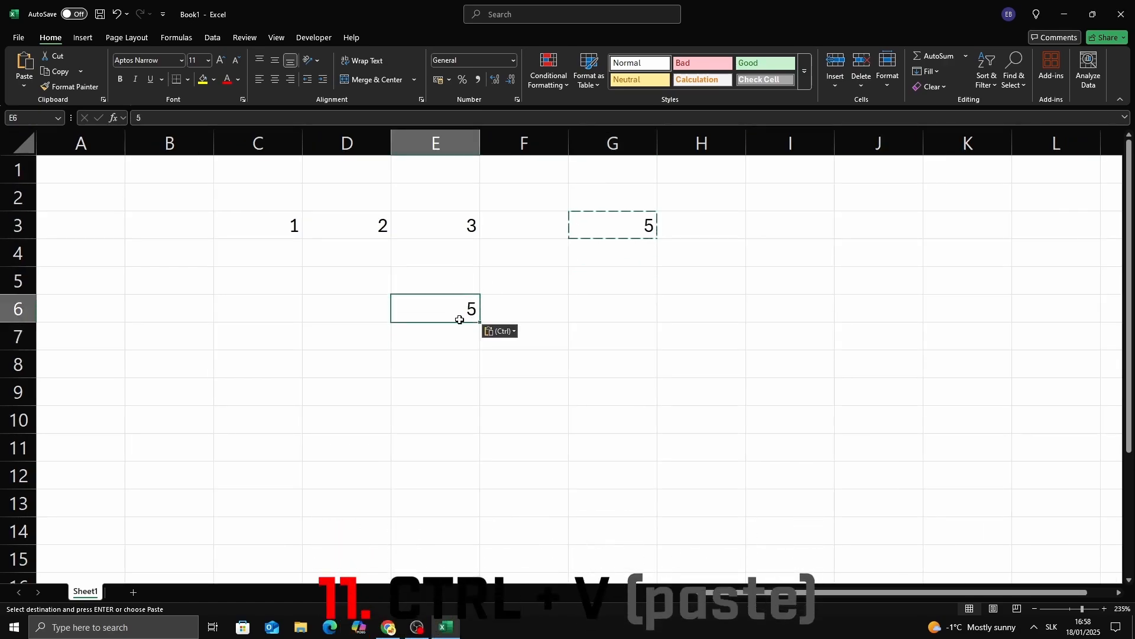
click(535, 314)
click(447, 308)
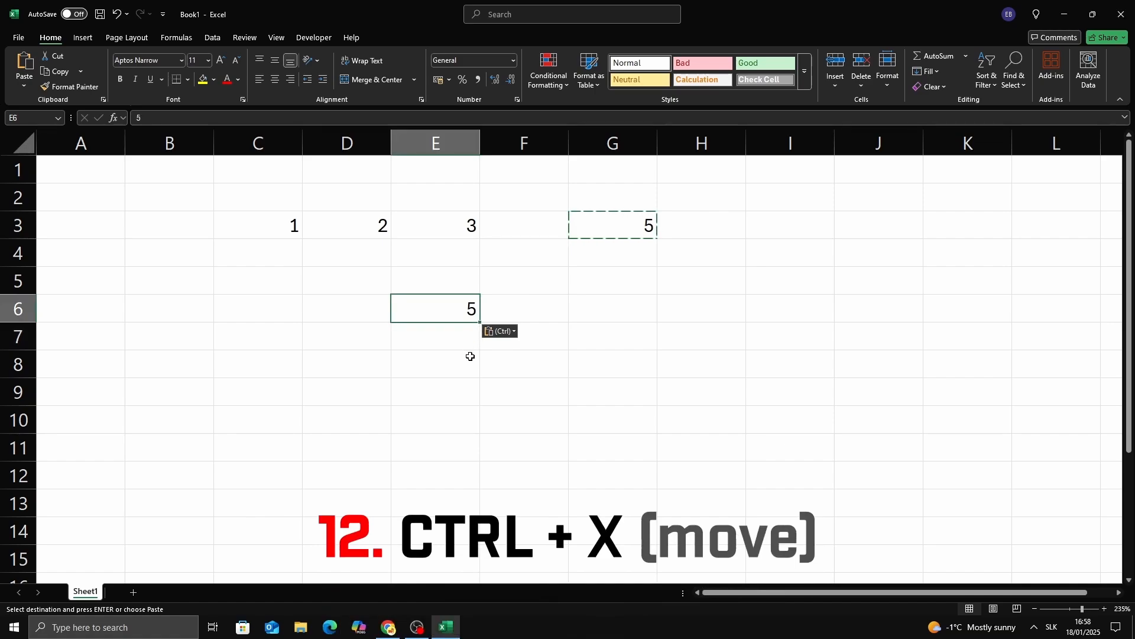
click(535, 345)
key(Escape)
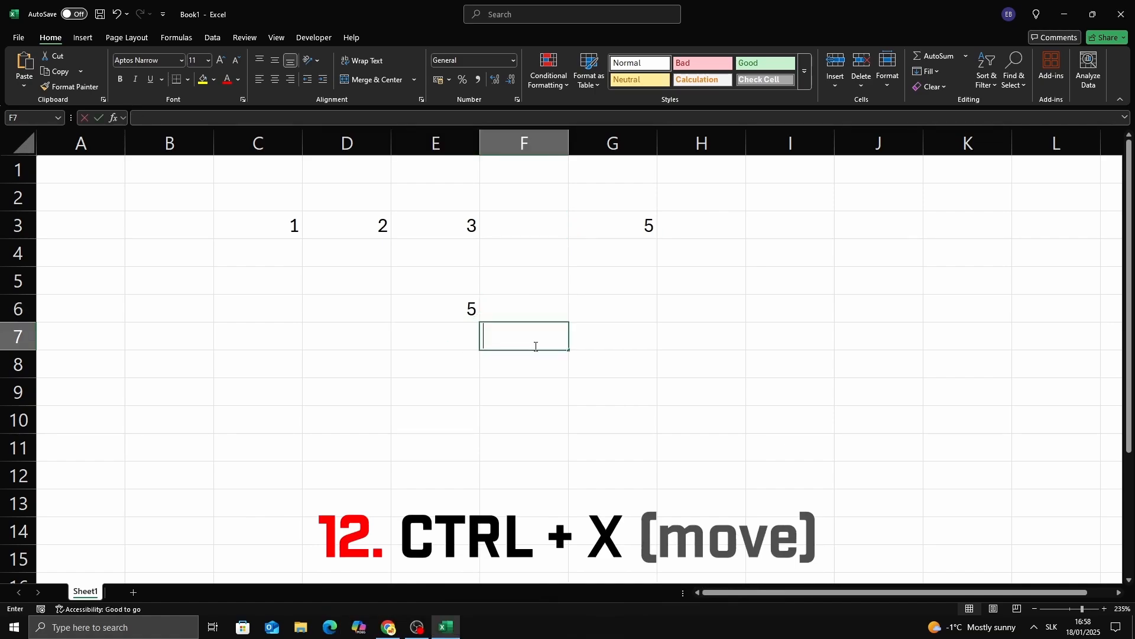
Step: Cut the value from E6 and paste it into G8
click(457, 314)
key(ctrl+x)
click(637, 360)
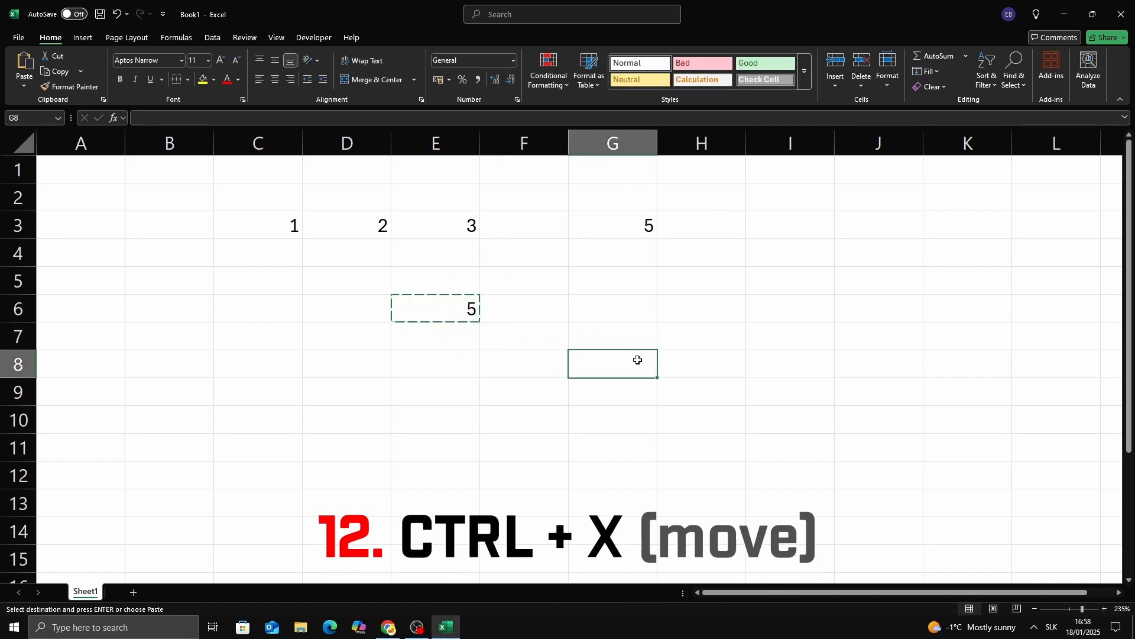
key(ctrl+v)
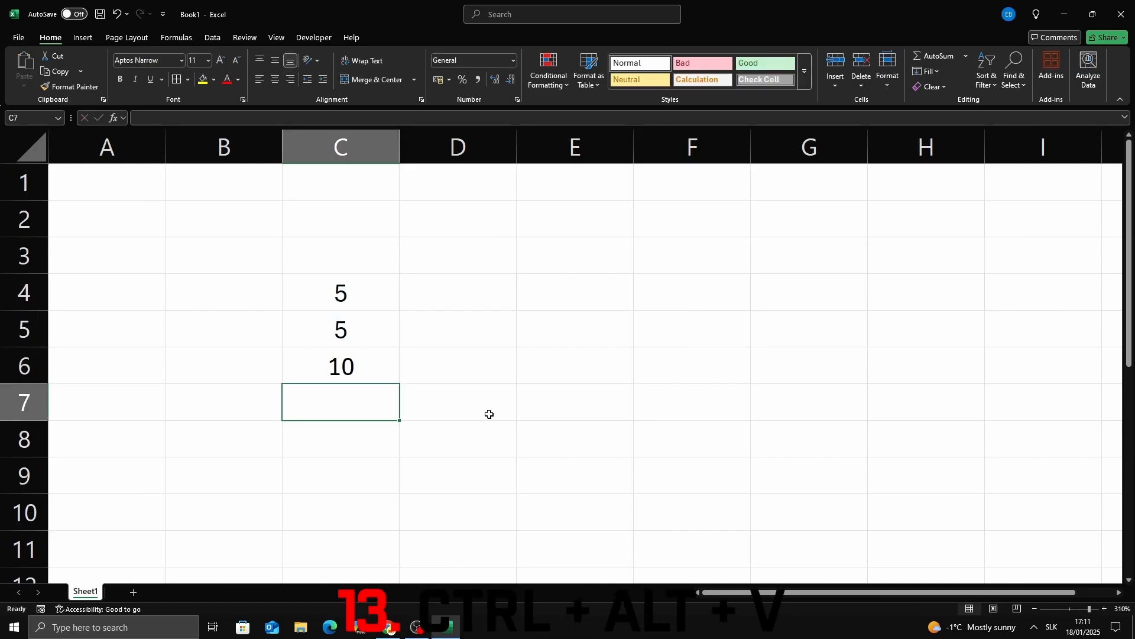
Step: Copy the range C4:C6 and paste it at E4 through Paste Special with the All option
click(482, 427)
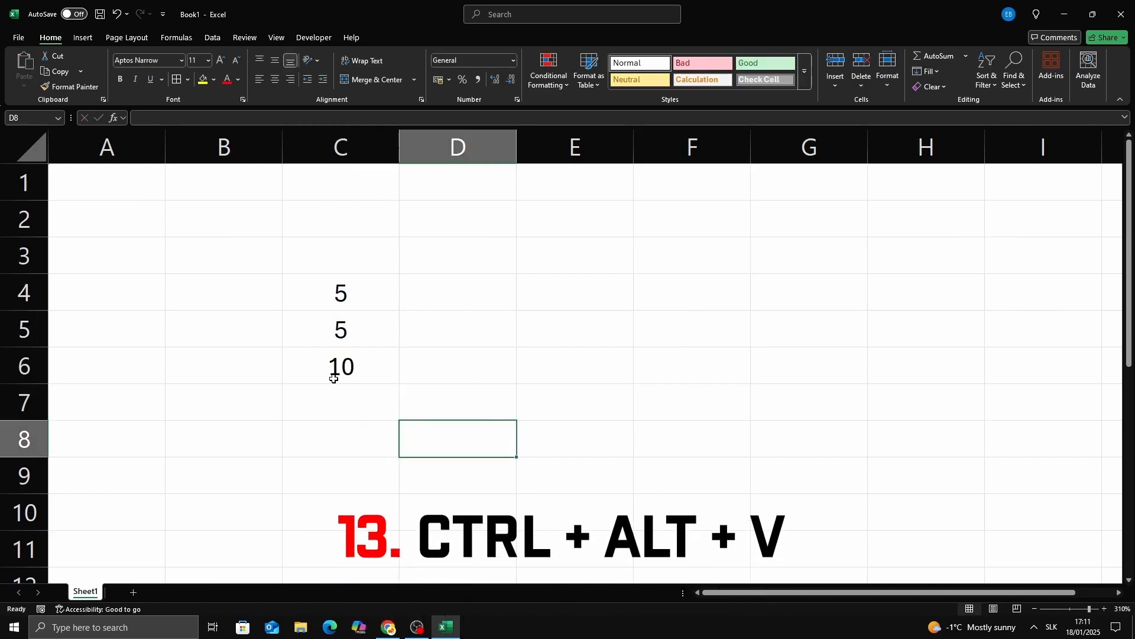
click(385, 365)
drag(323, 296, 388, 357)
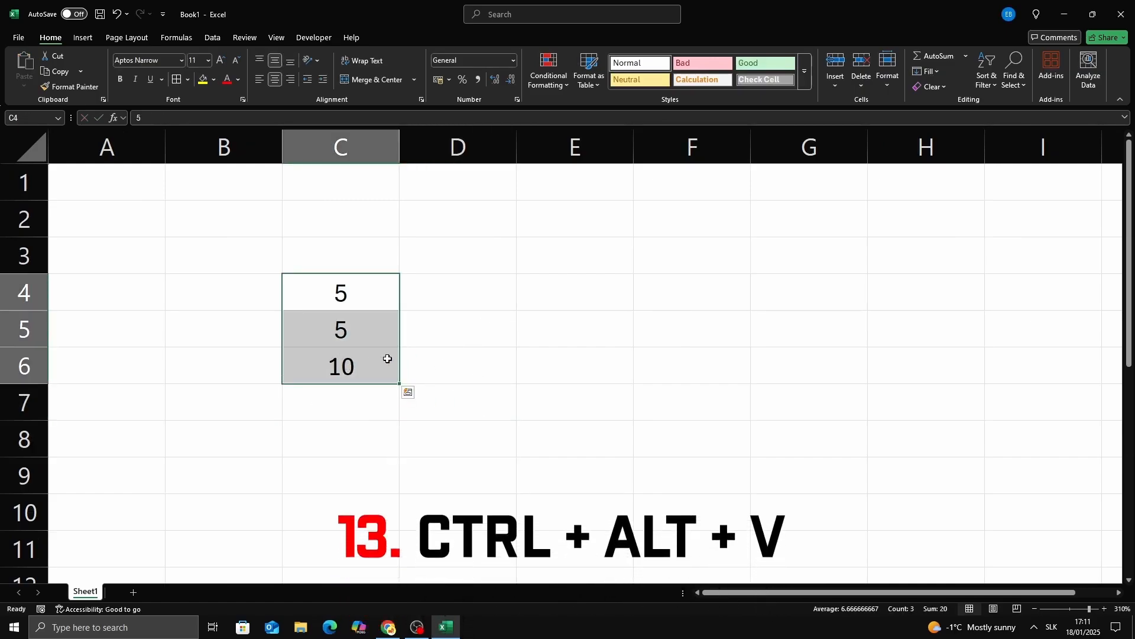
key(ctrl+c)
click(587, 304)
key(ctrl+alt+v)
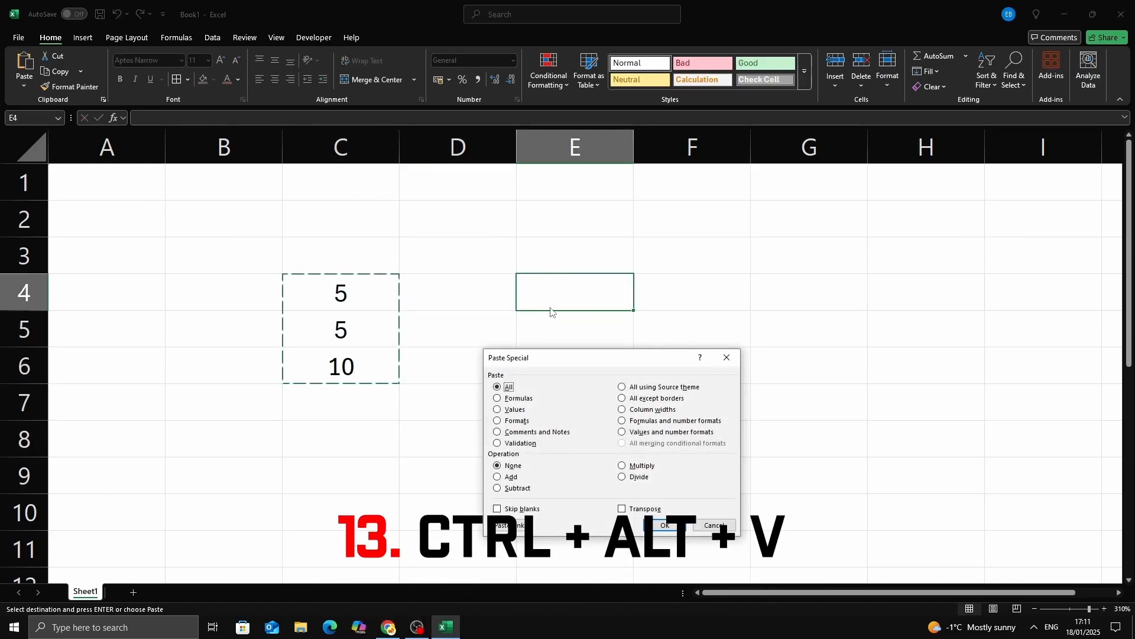
drag(546, 357, 550, 342)
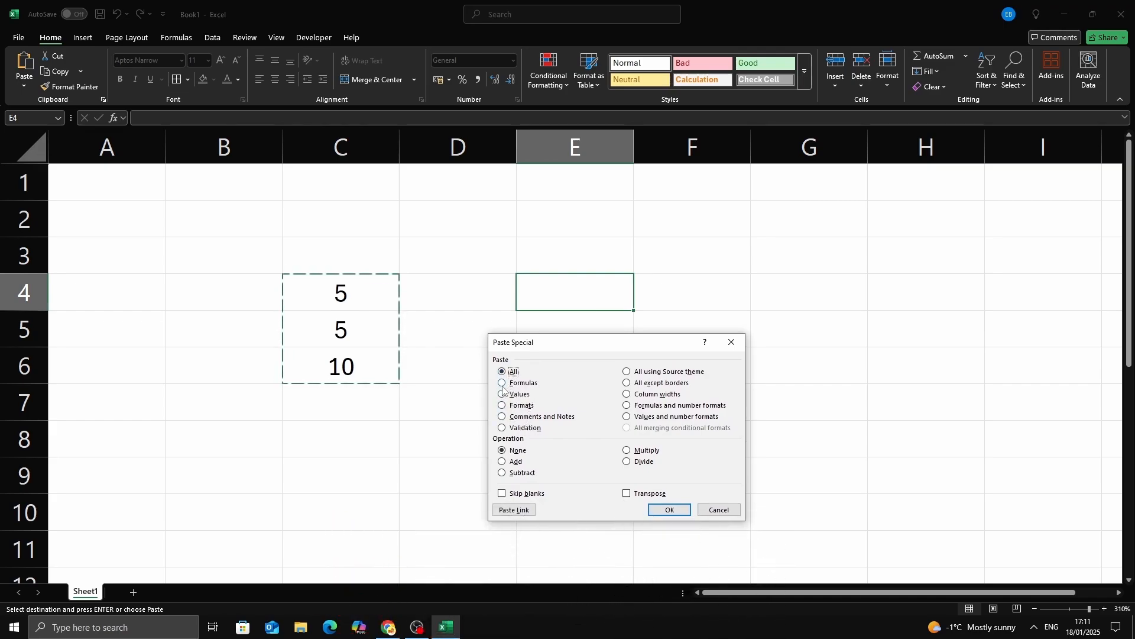
click(504, 385)
click(502, 372)
click(663, 508)
click(759, 426)
double_click(733, 376)
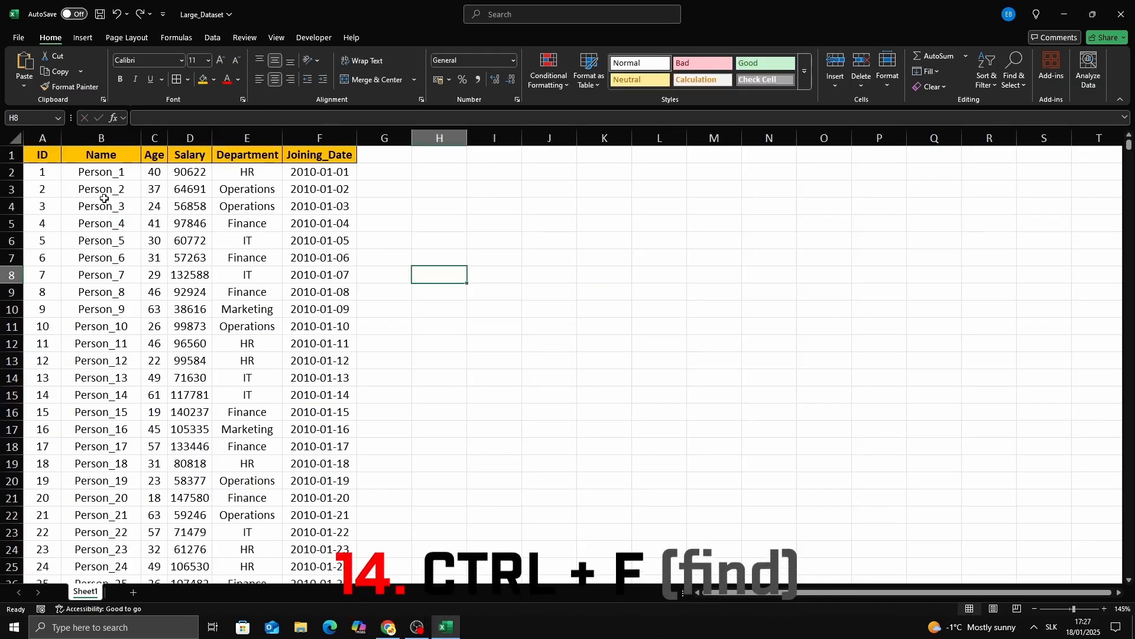
Step: Find the entry Person_621 in the Large_Dataset sheet, and check that row's salary
click(439, 310)
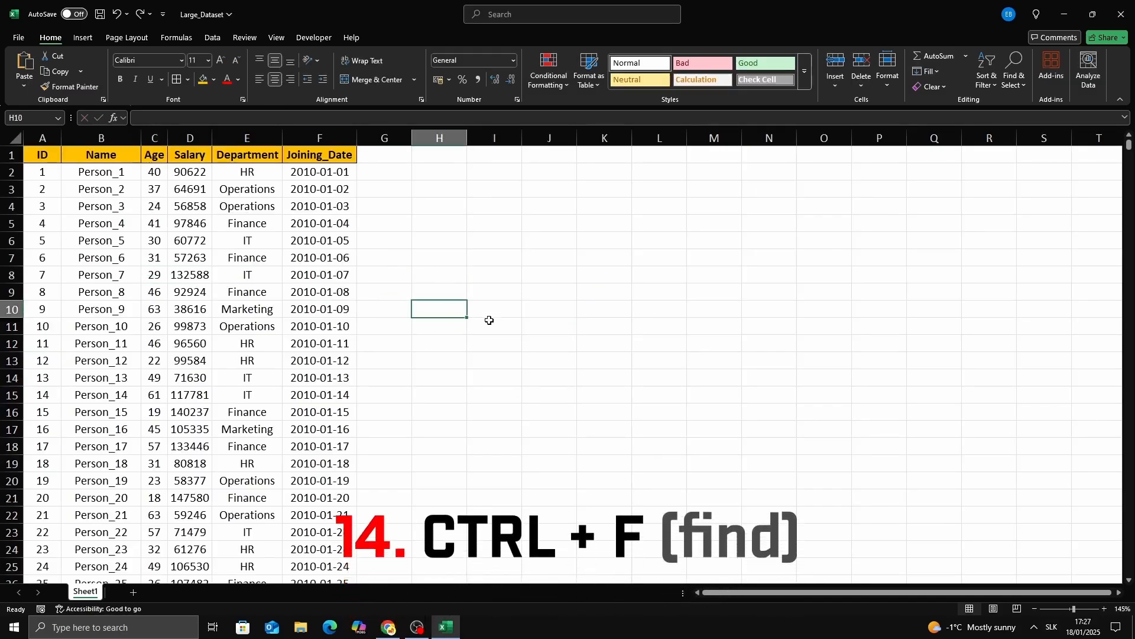
key(ctrl+f)
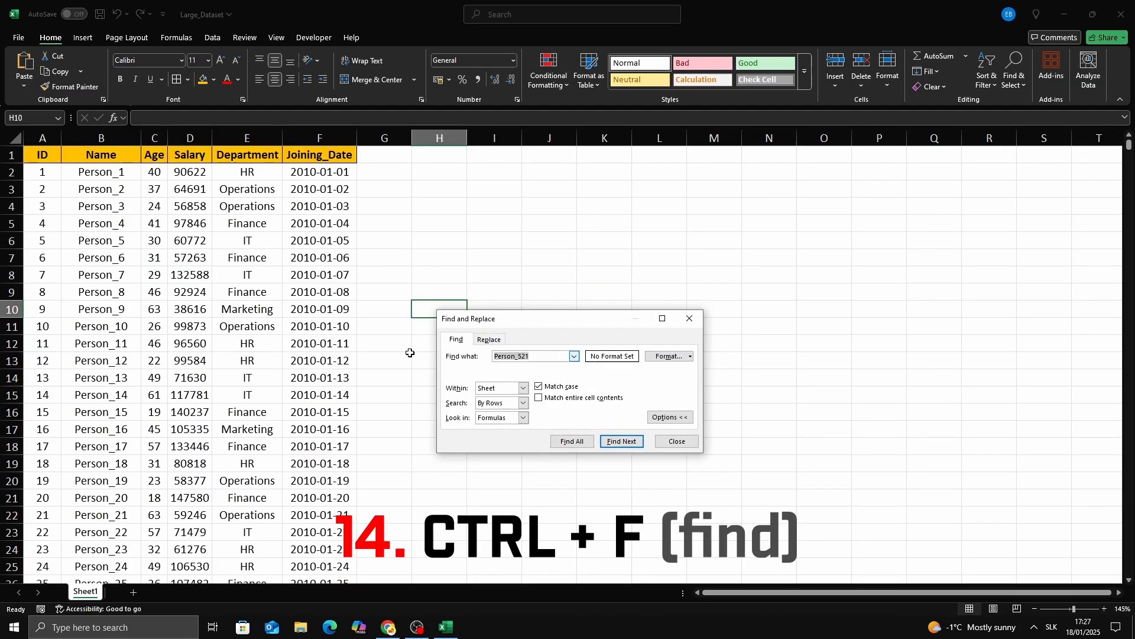
key(BackSpace)
text(Person)
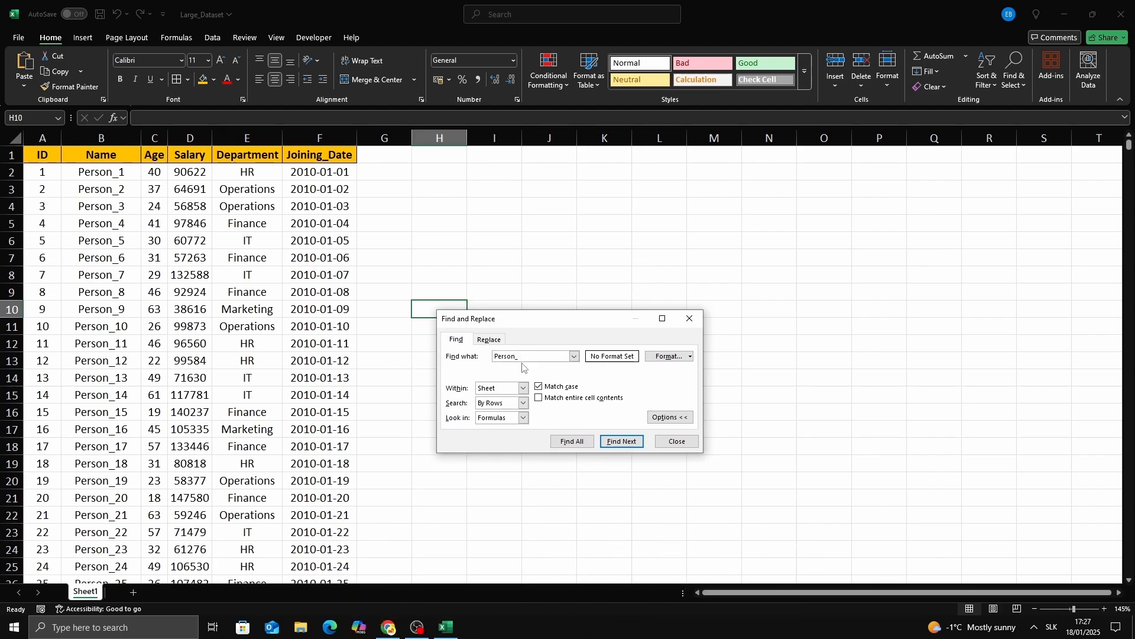
key(Return)
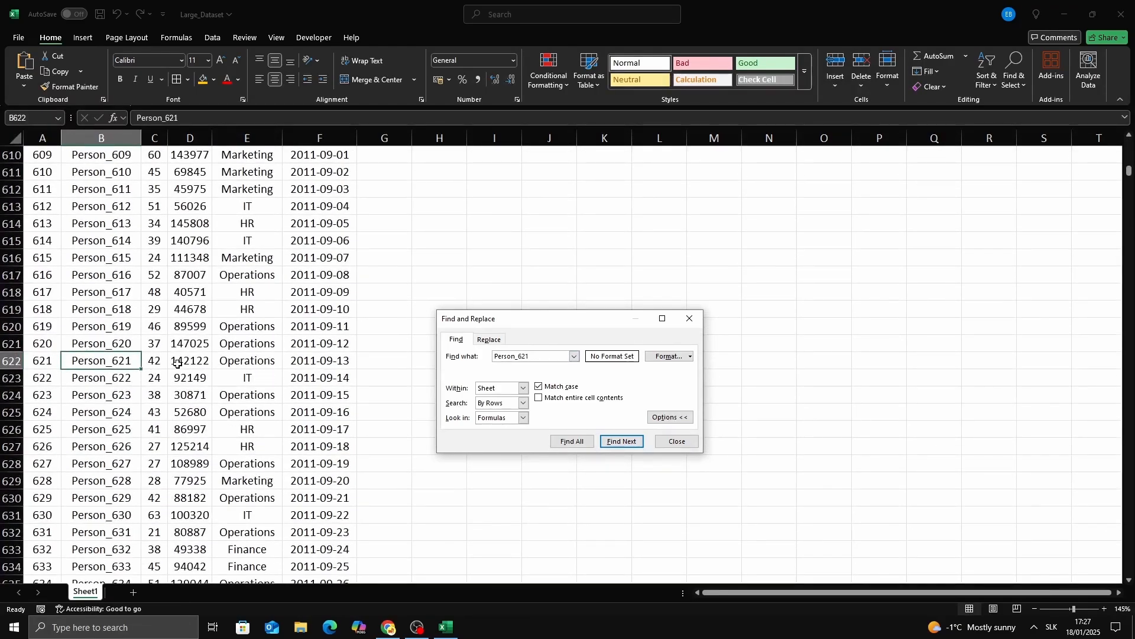
click(178, 364)
click(526, 364)
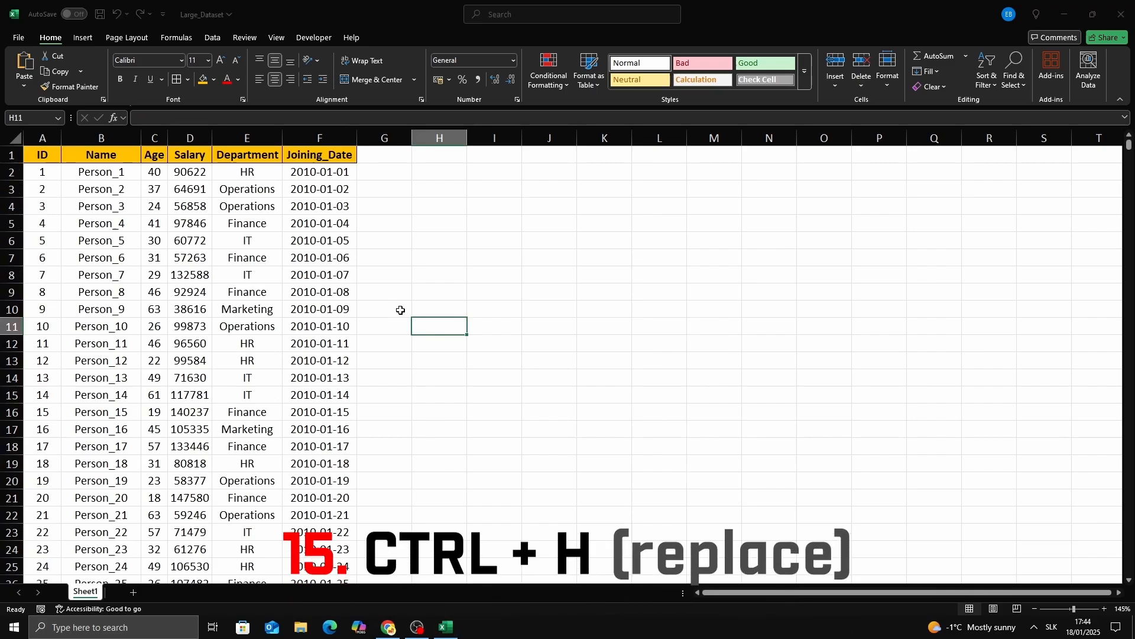
Step: Replace every Marketing entry in the sheet with Advertising, and check the changed entries in the Department column
key(ctrl+h)
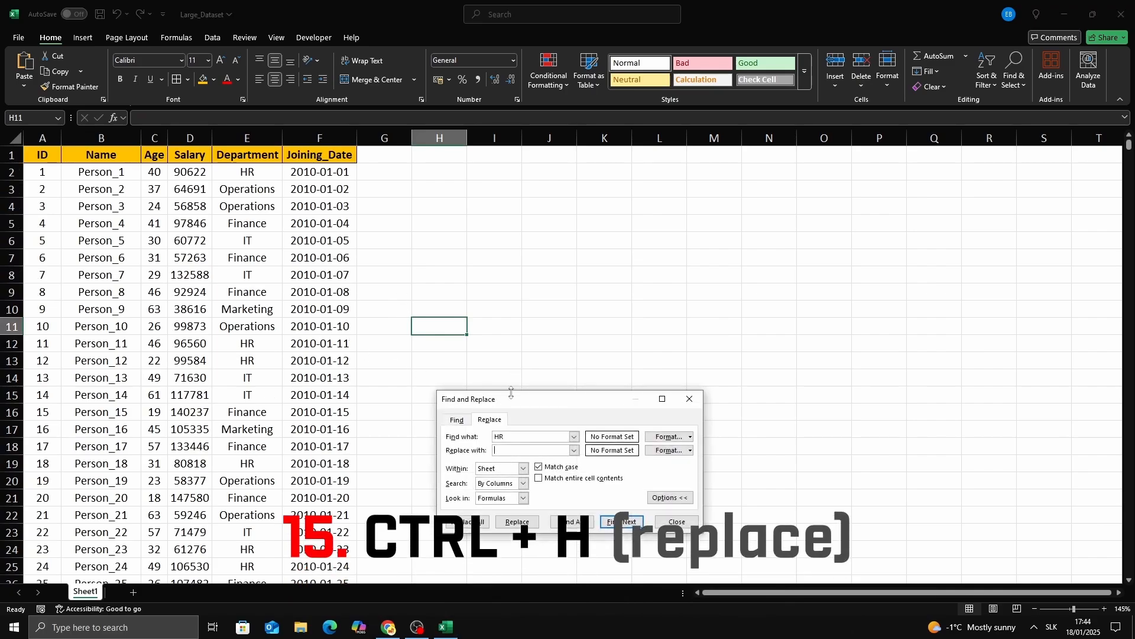
drag(531, 400, 456, 317)
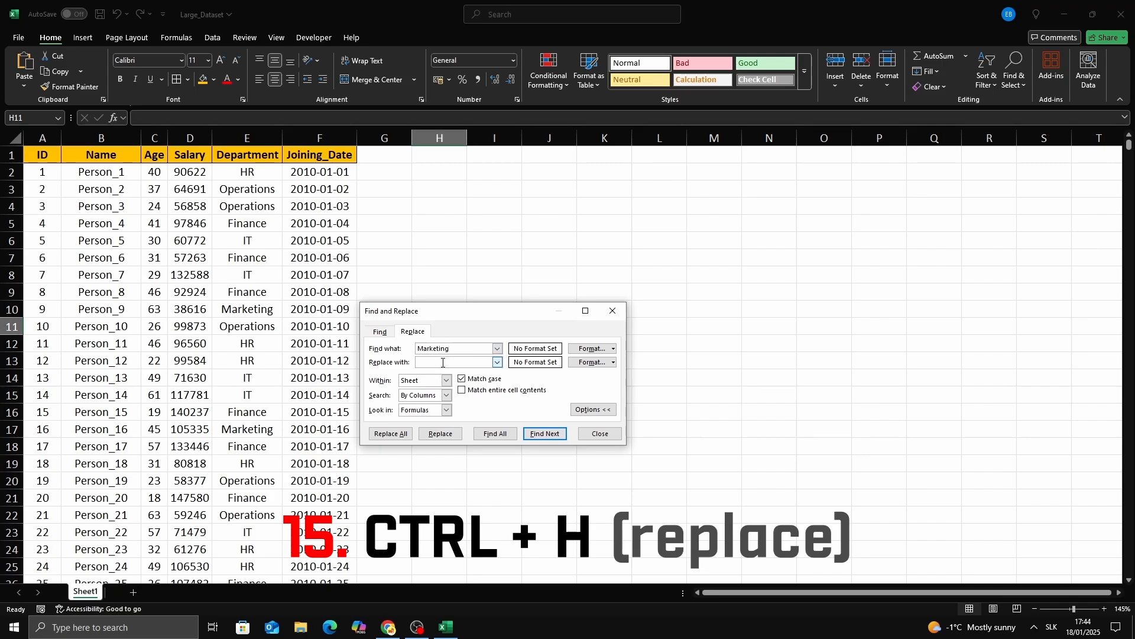
text(Advertising)
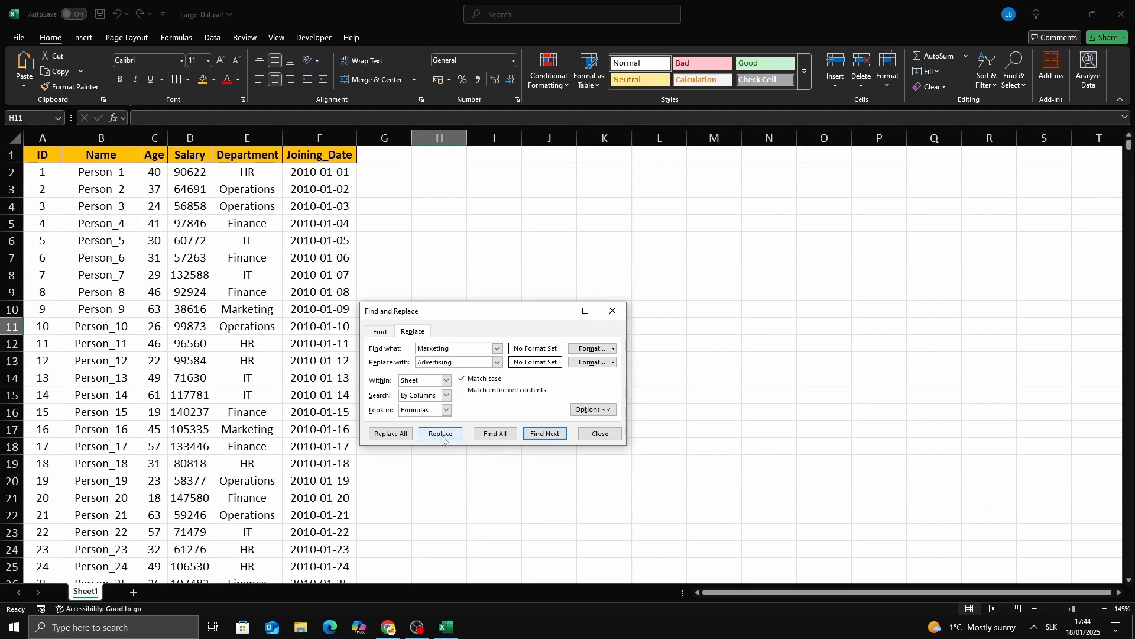
click(390, 434)
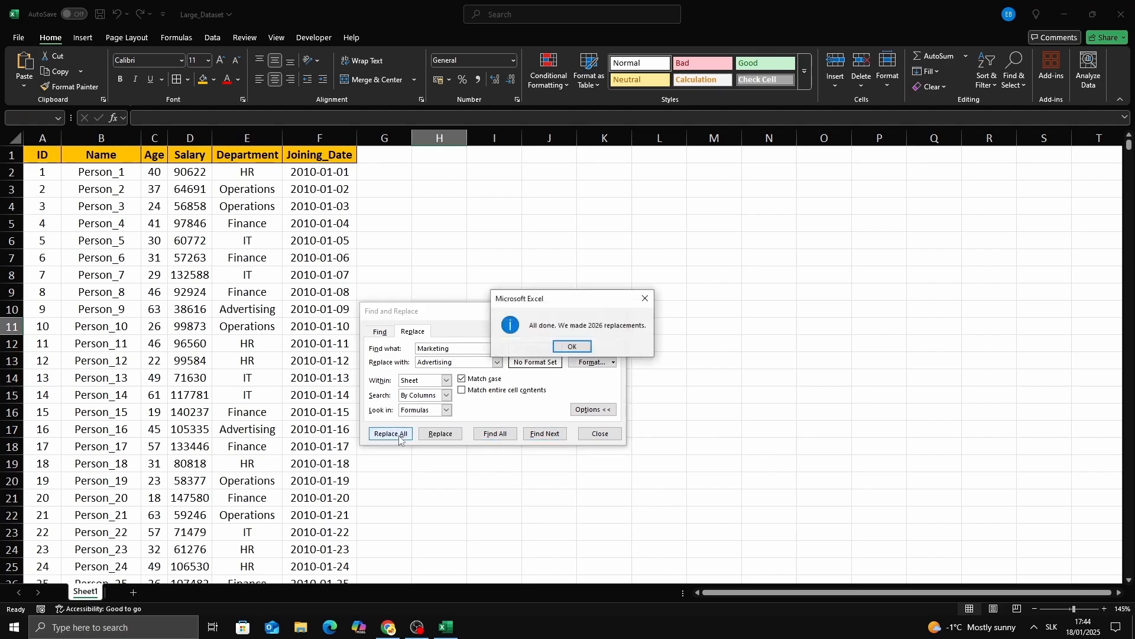
click(572, 346)
key(Escape)
click(264, 431)
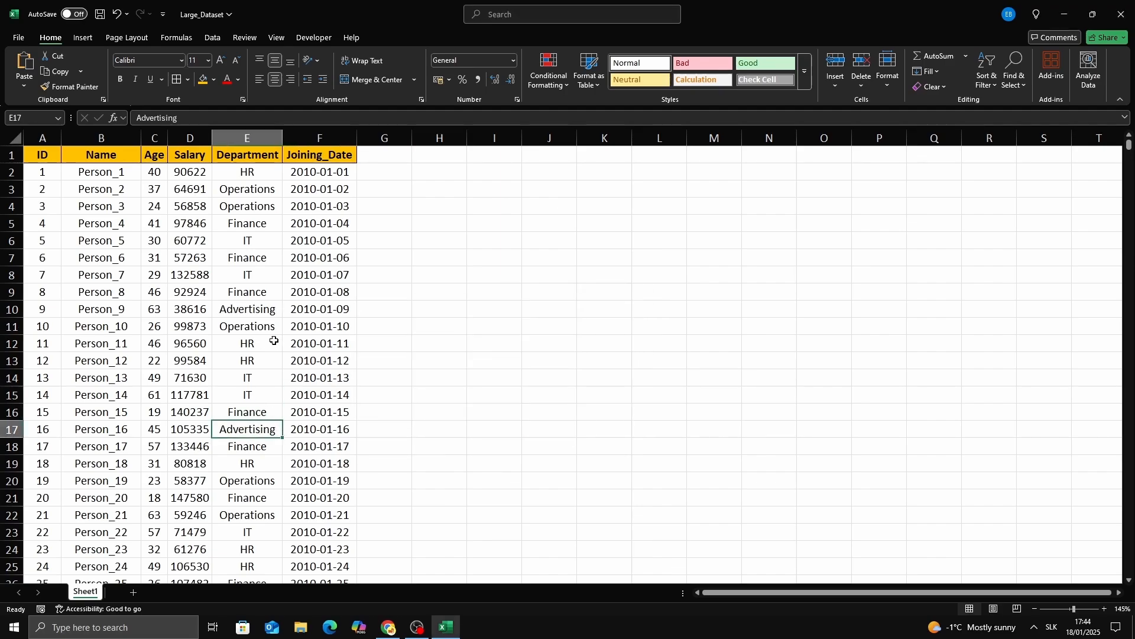
click(266, 302)
scroll(246, 260, down, 4)
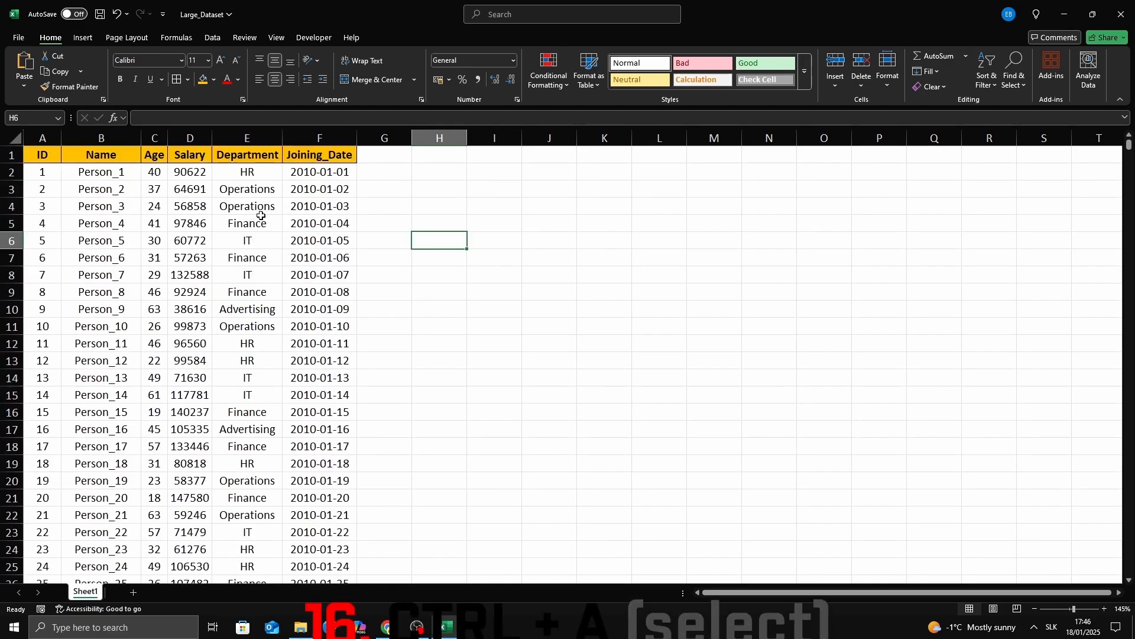
Step: Select the whole data table starting from cell A1, and extend the selection to the entire worksheet
click(38, 161)
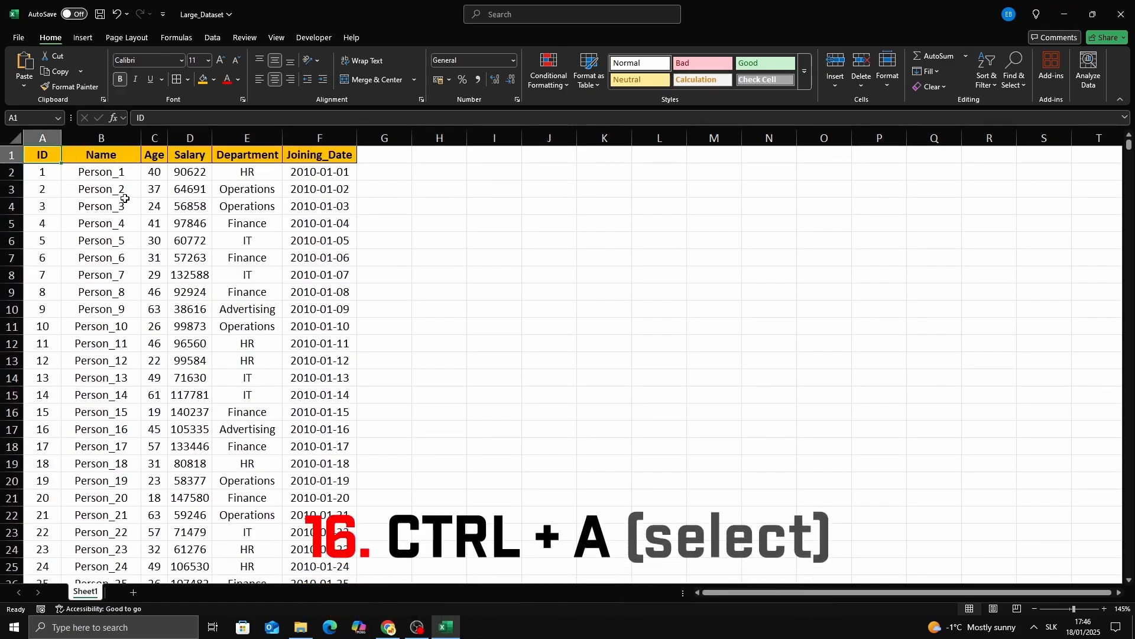
key(ctrl+a)
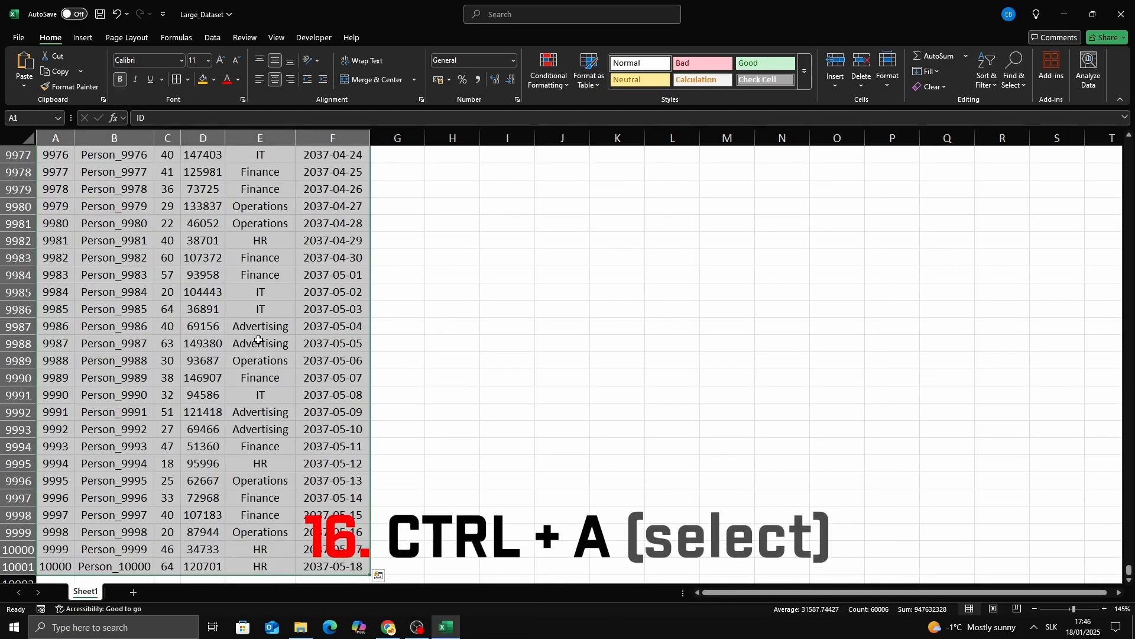
scroll(250, 299, up, 12)
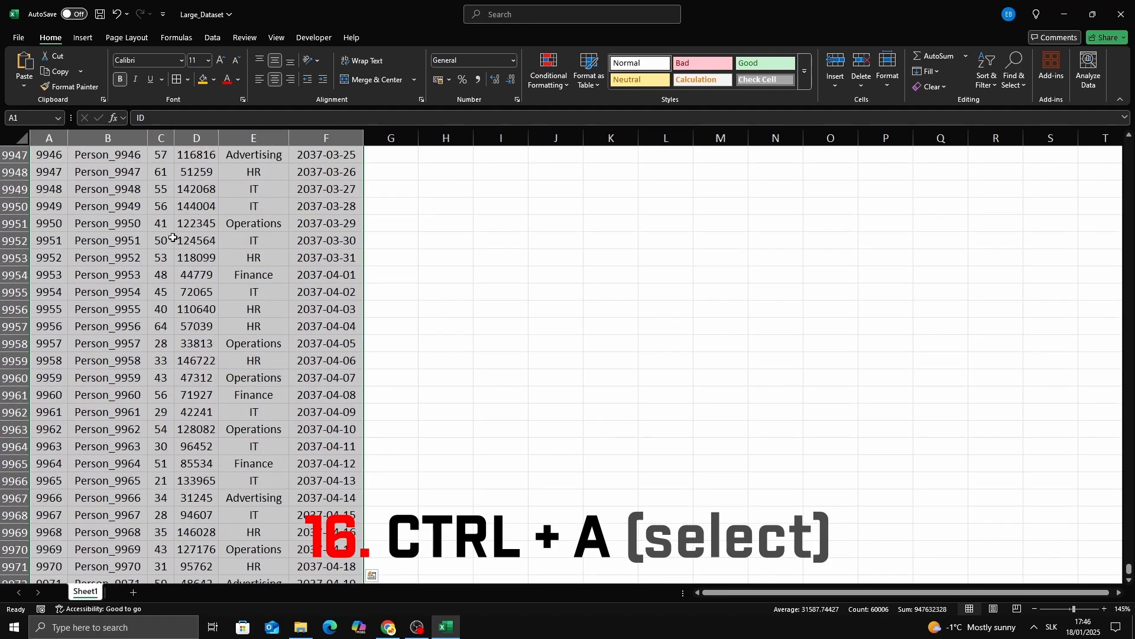
key(ctrl+a)
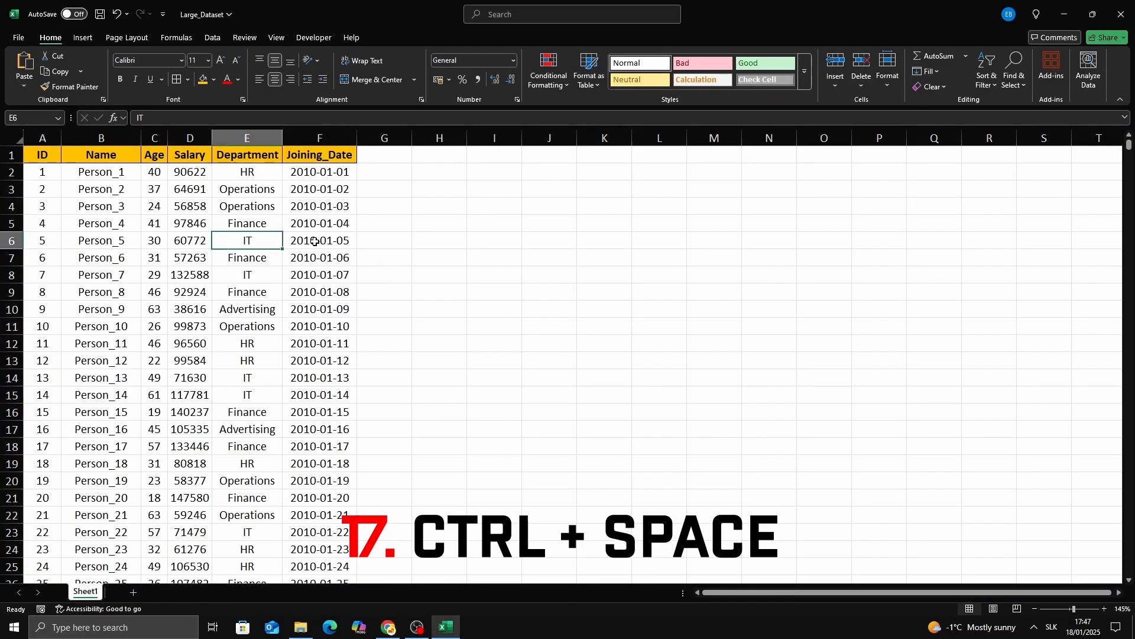
Step: Select the entire Name column from cell B2, and select the entire row 5 from cell B5
click(127, 206)
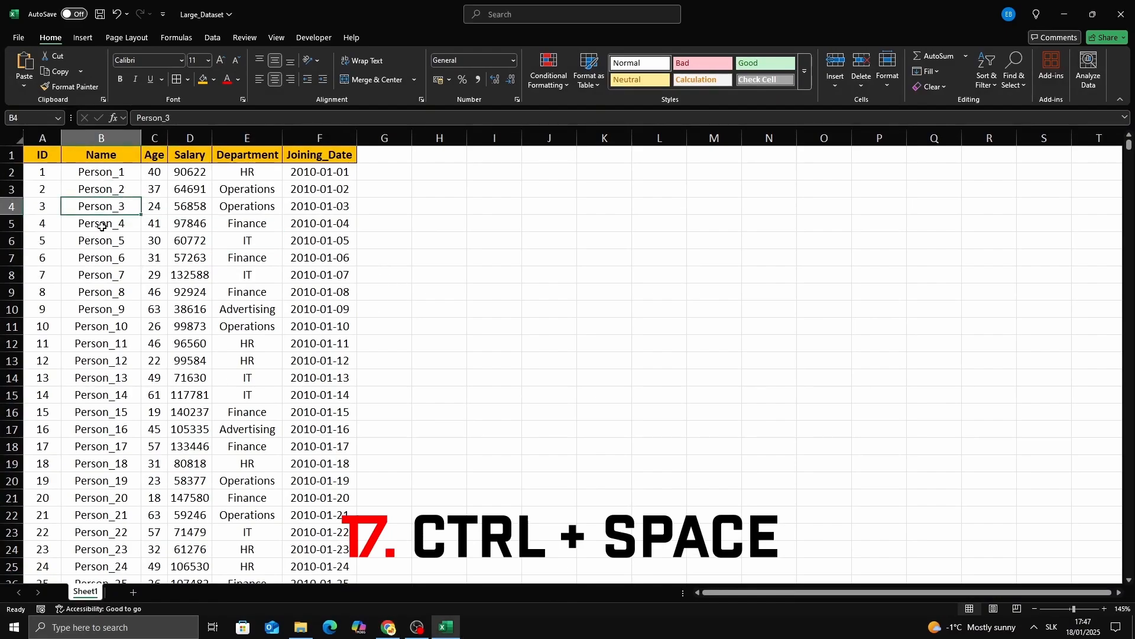
key(Up)
key(Up)
key(ctrl+space)
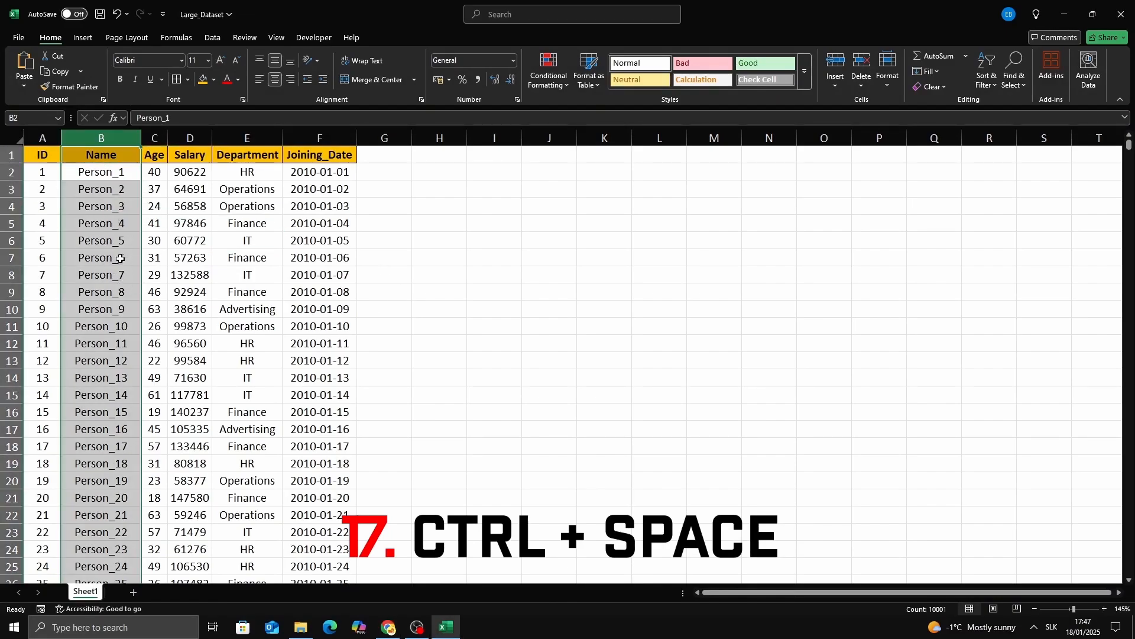
scroll(101, 381, down, 4)
scroll(100, 381, up, 4)
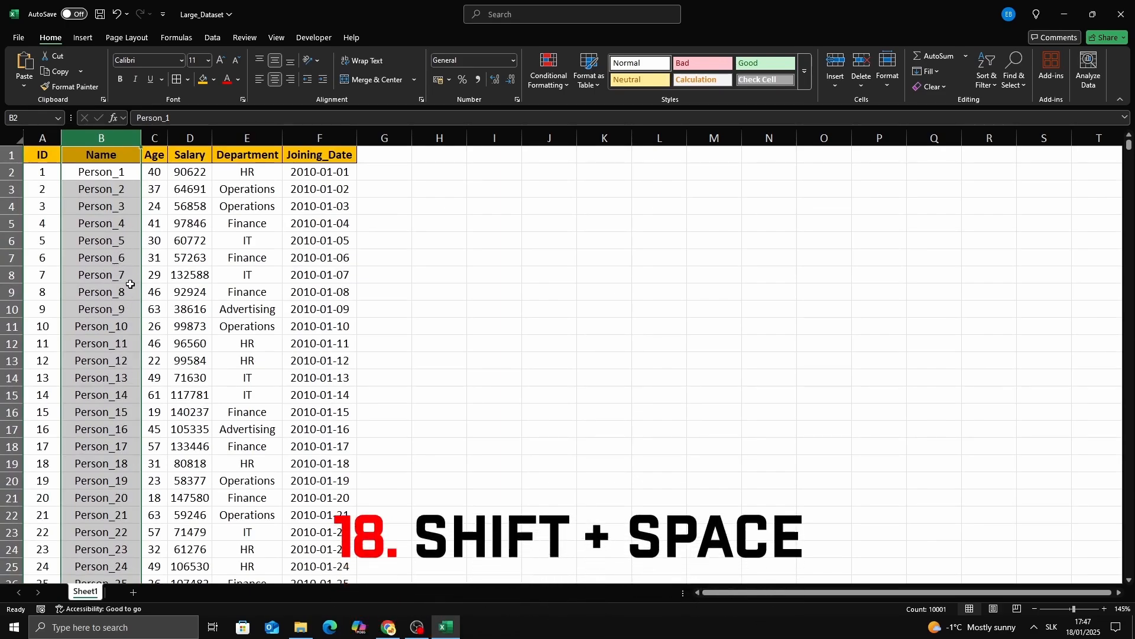
click(99, 227)
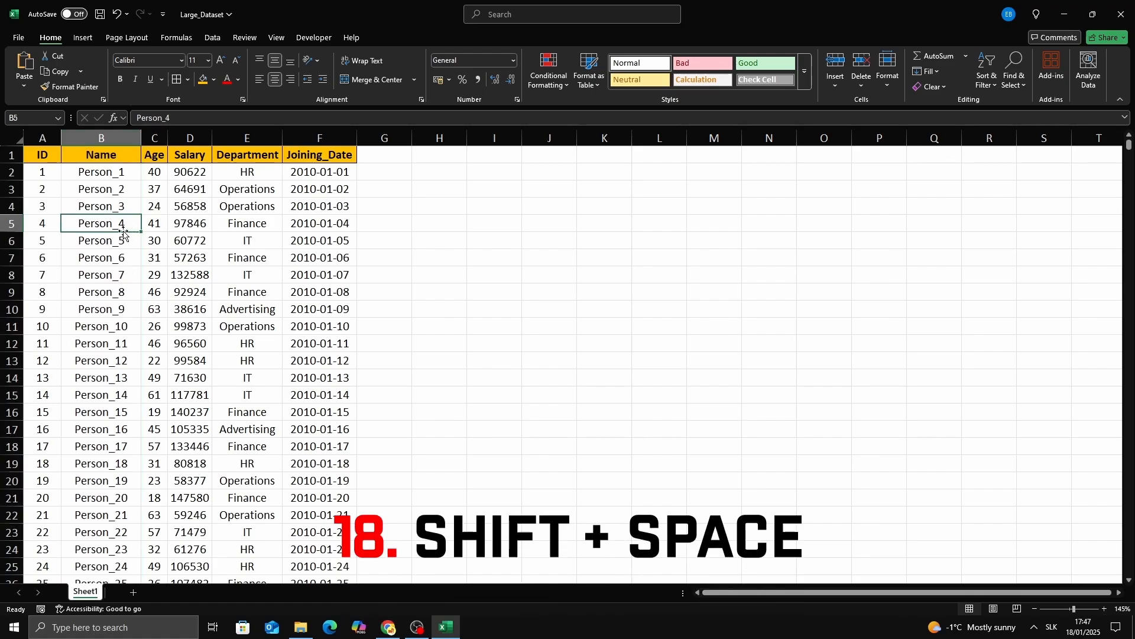
key(shift+space)
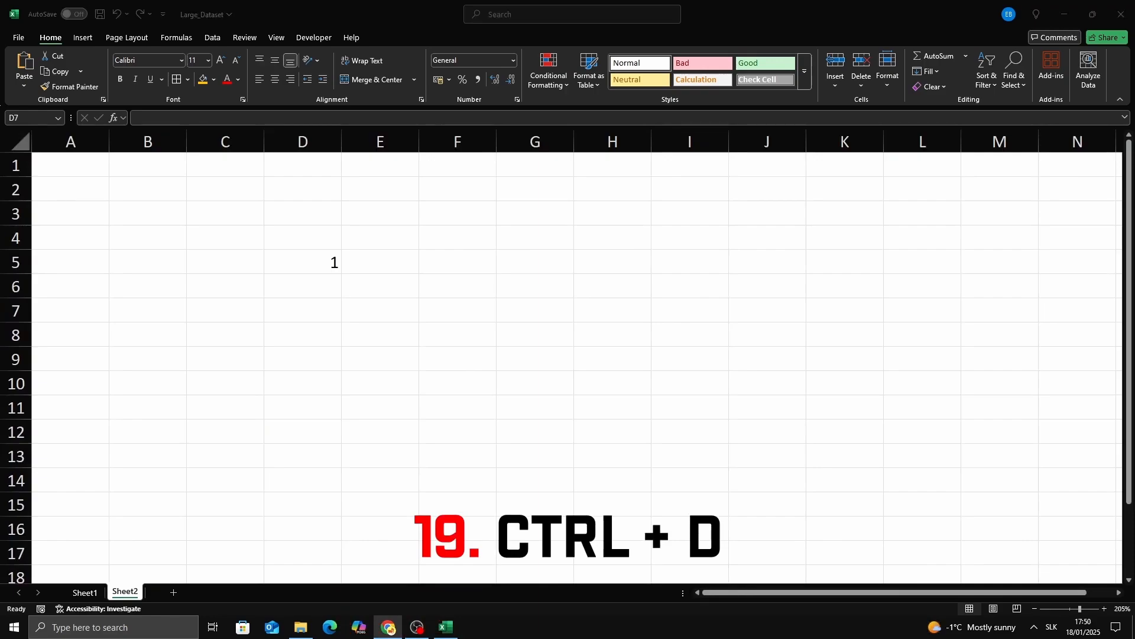
Step: Fill the value in D5 of Sheet2 down into D6, and fill it down the whole range D5:D13
click(313, 318)
click(322, 267)
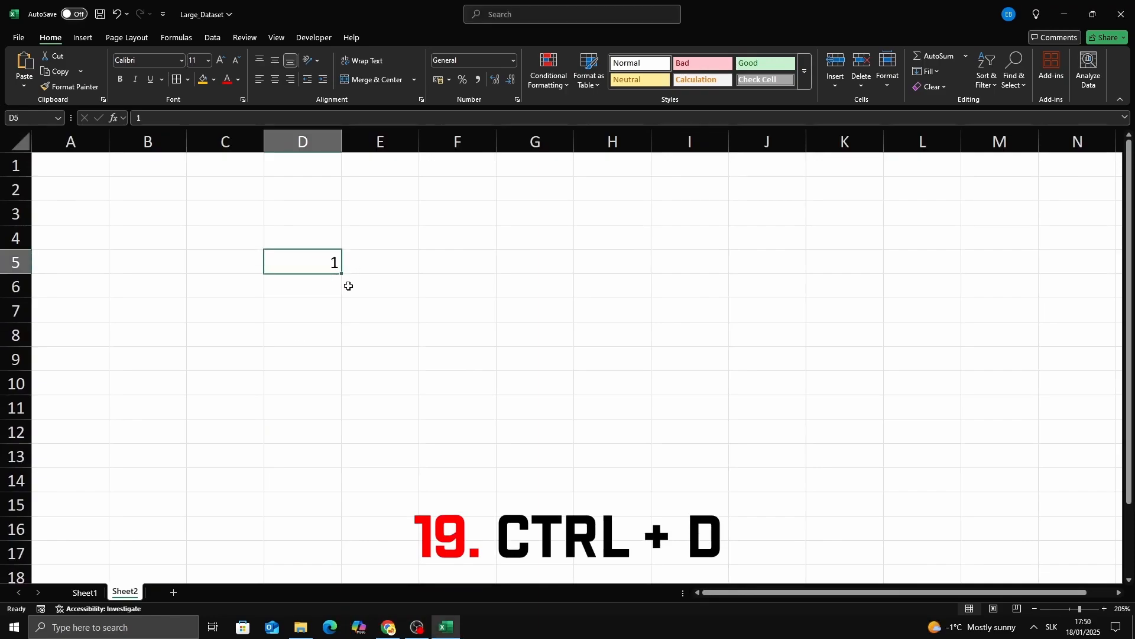
click(334, 297)
key(ctrl+d)
click(351, 380)
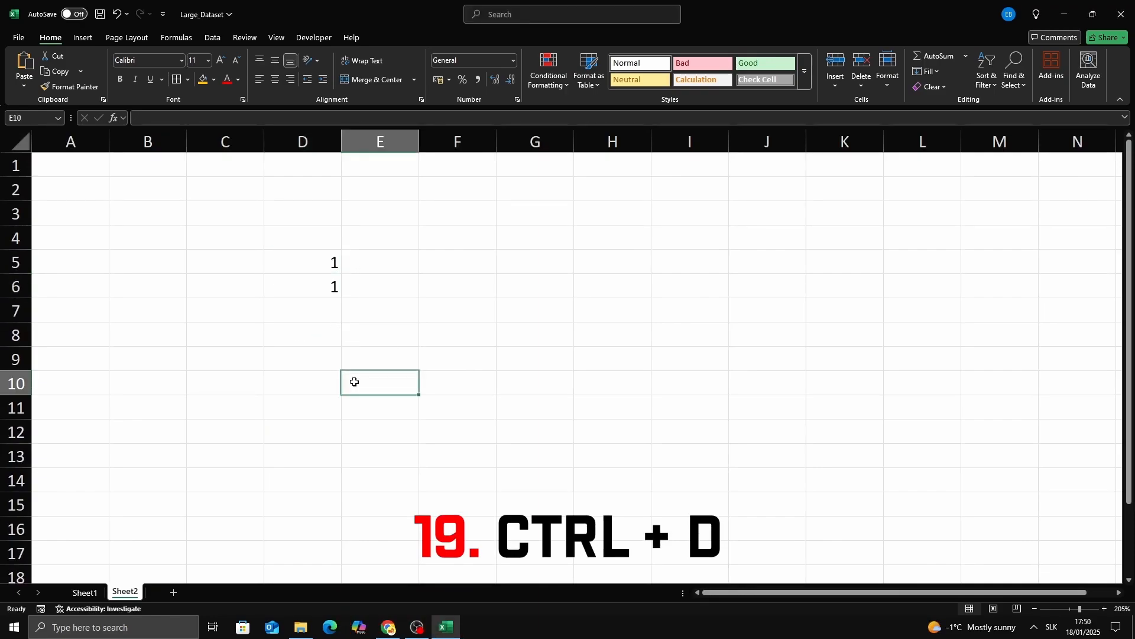
drag(304, 262, 314, 464)
key(ctrl+d)
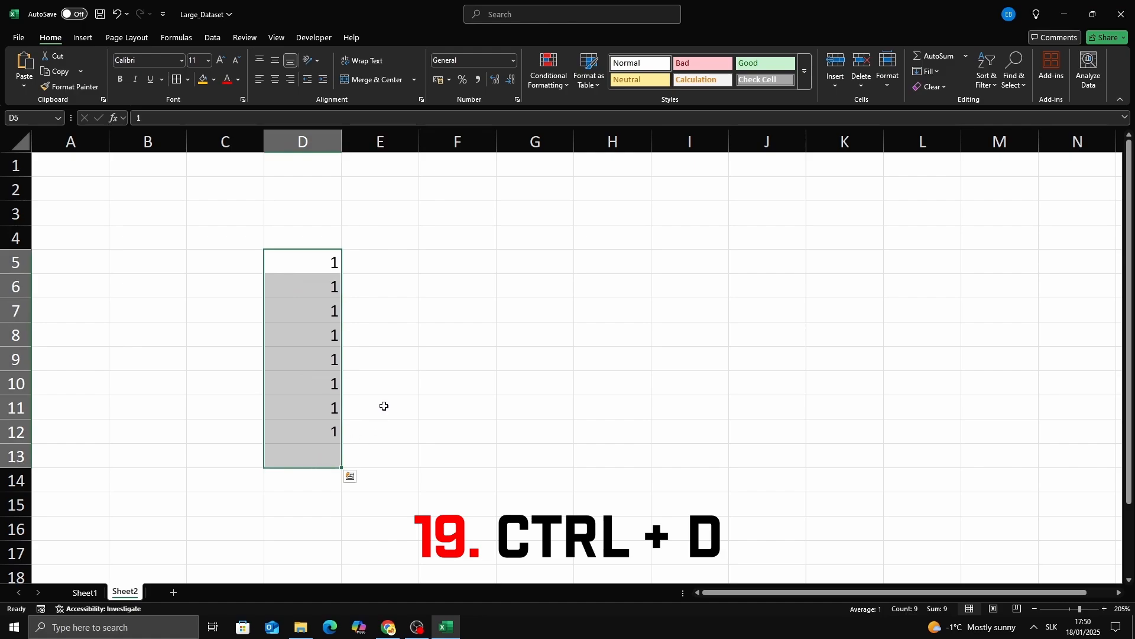
click(384, 404)
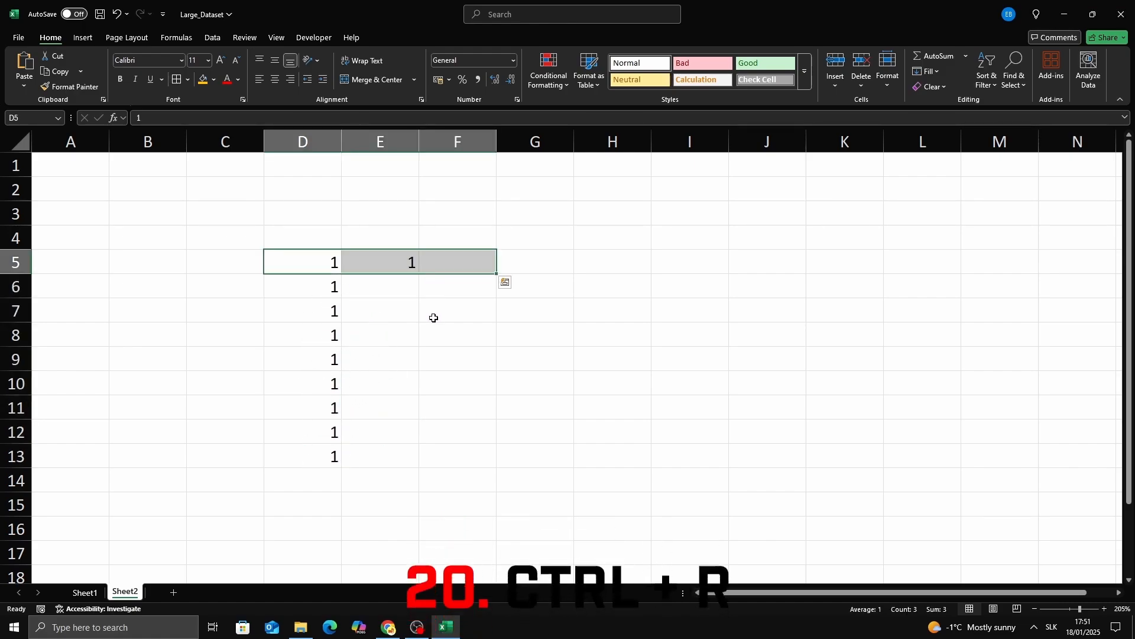
Step: Fill the value in D5 right across row 5 to M5, and fill G5 down through G13
key(ctrl+r)
click(450, 328)
drag(328, 268, 1000, 238)
key(ctrl+r)
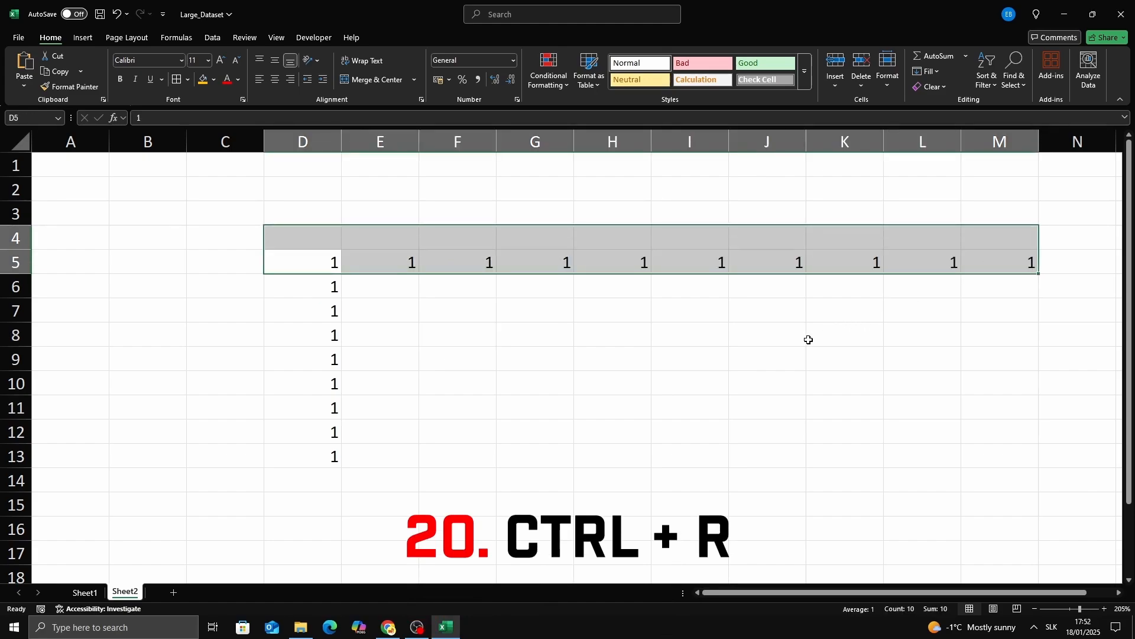
click(809, 340)
click(1000, 266)
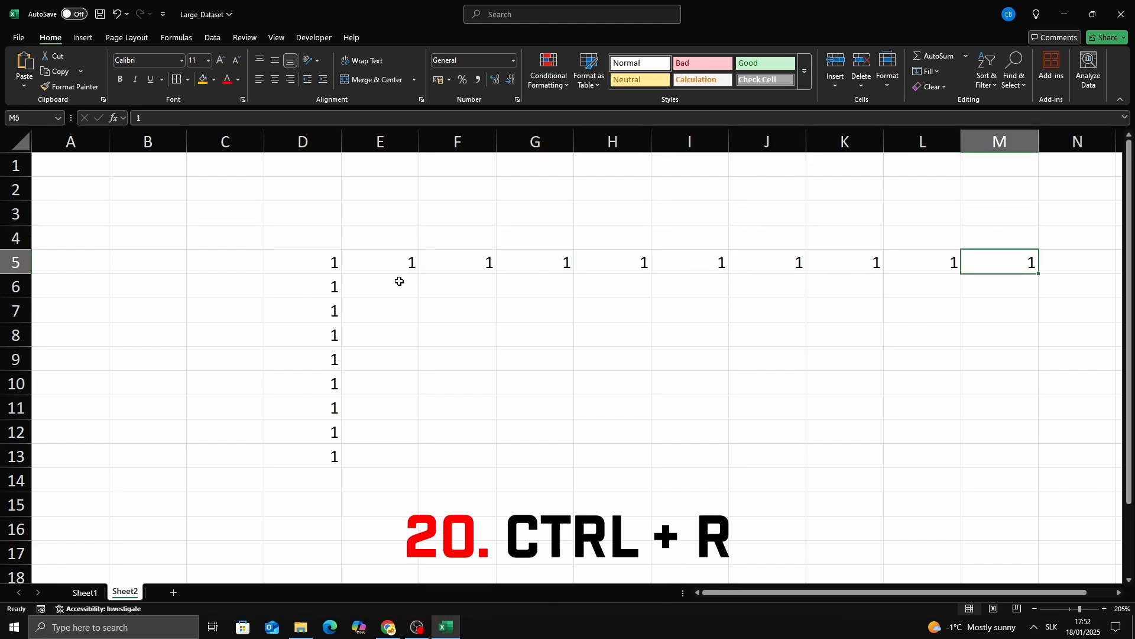
drag(518, 263, 539, 450)
key(ctrl+d)
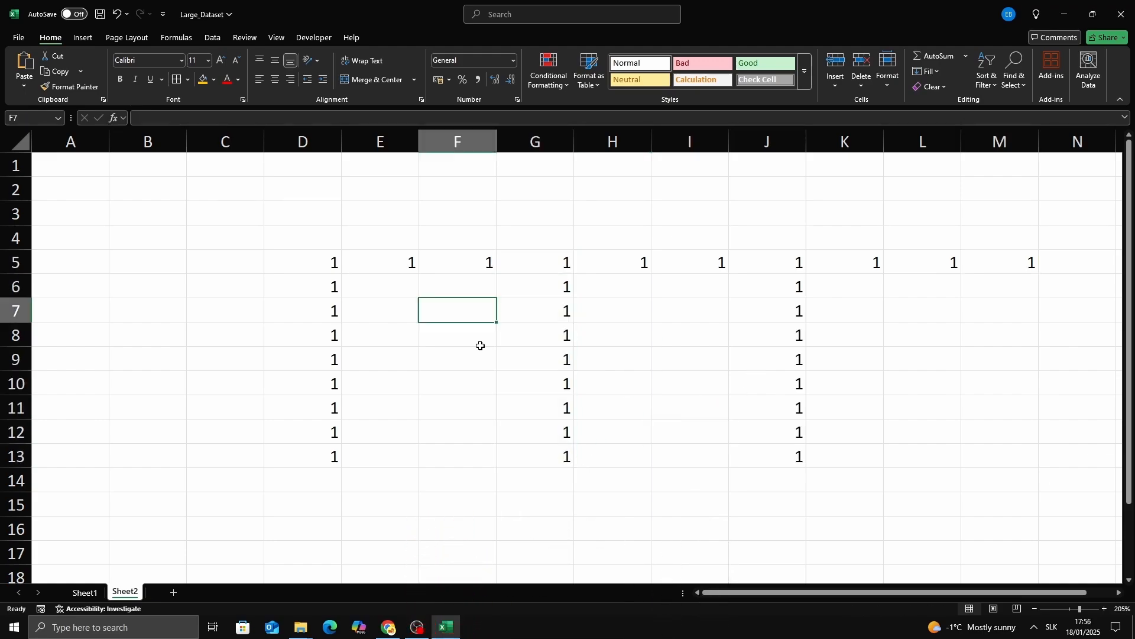
Step: Select the data region D5:M13 from cell F7, extend the selection to the entire sheet, and clear it
key(ctrl+shift+space)
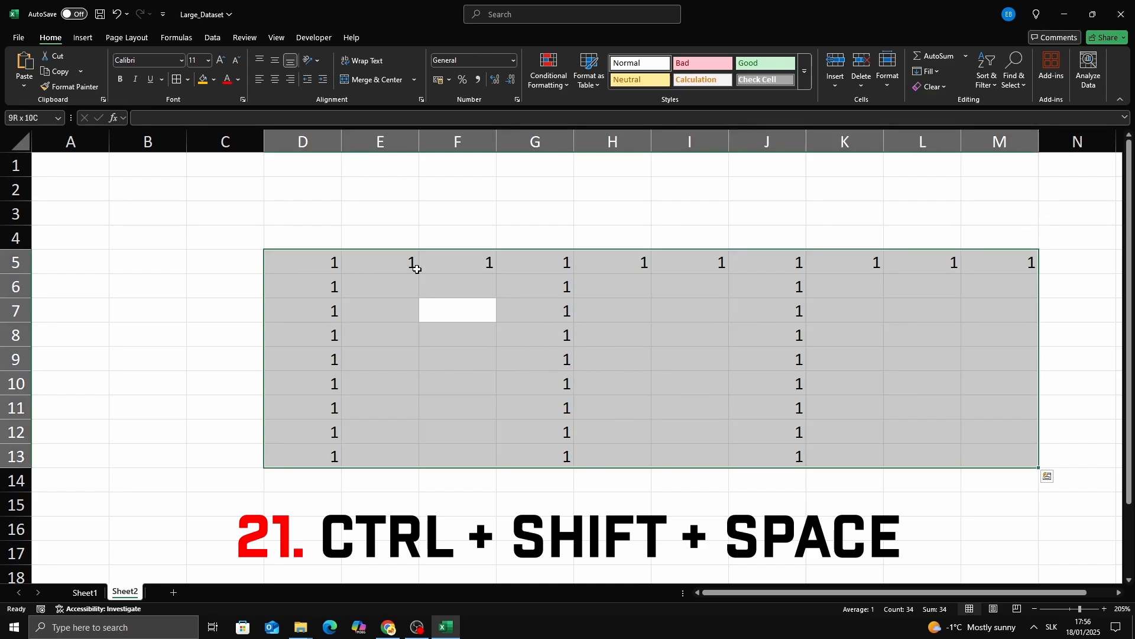
key(ctrl+shift+space)
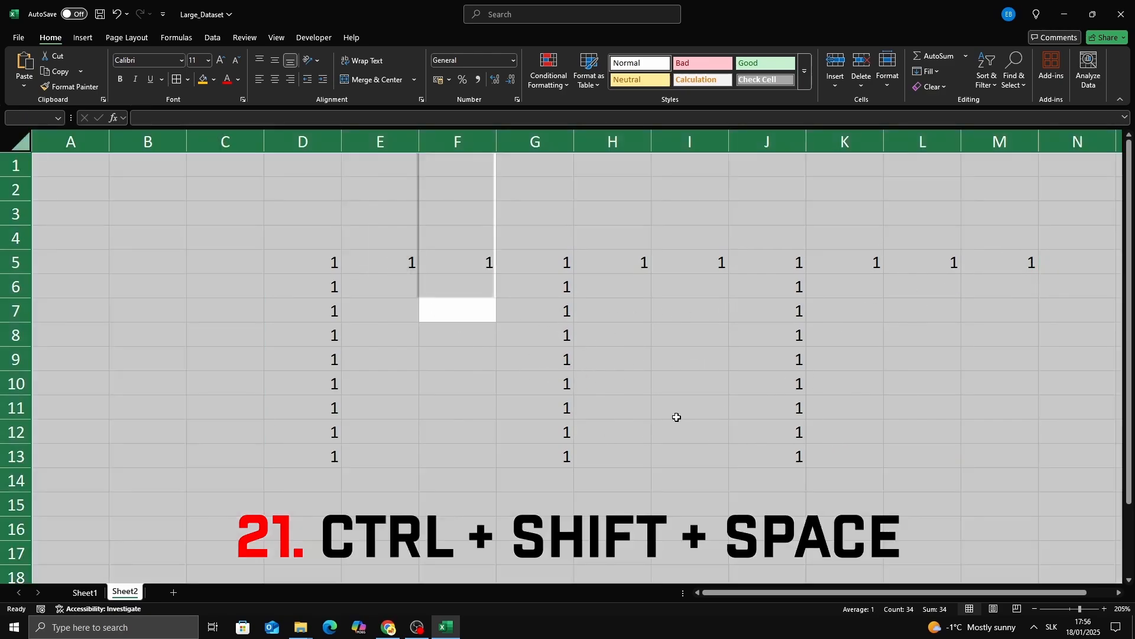
click(526, 331)
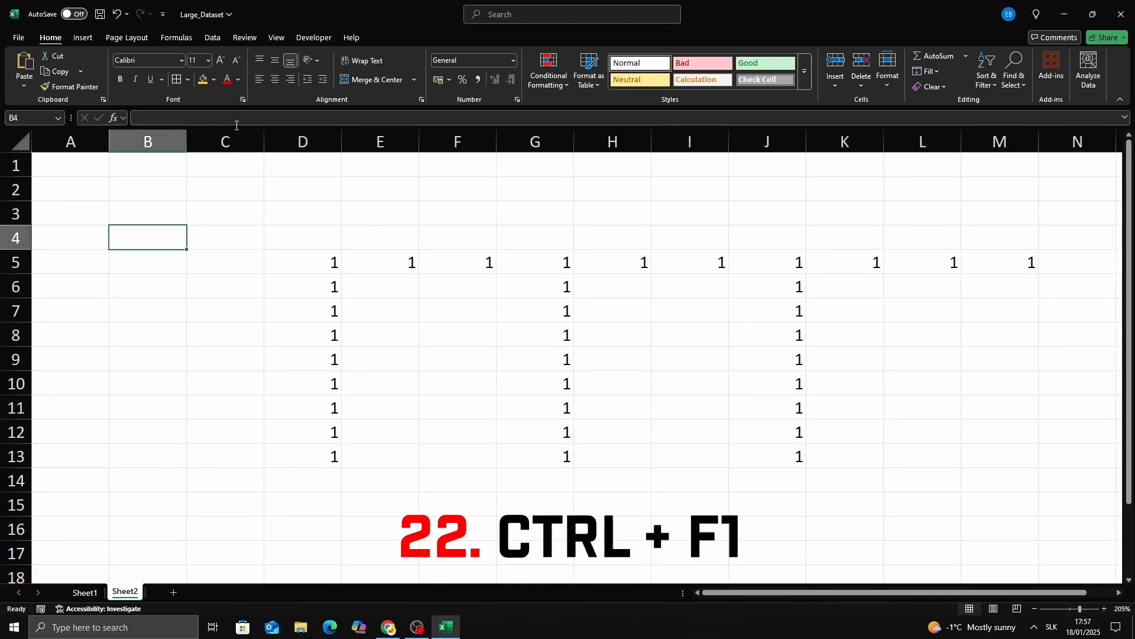
Step: Collapse the ribbon to enlarge the grid, and toggle it on and off again
key(ctrl+F1)
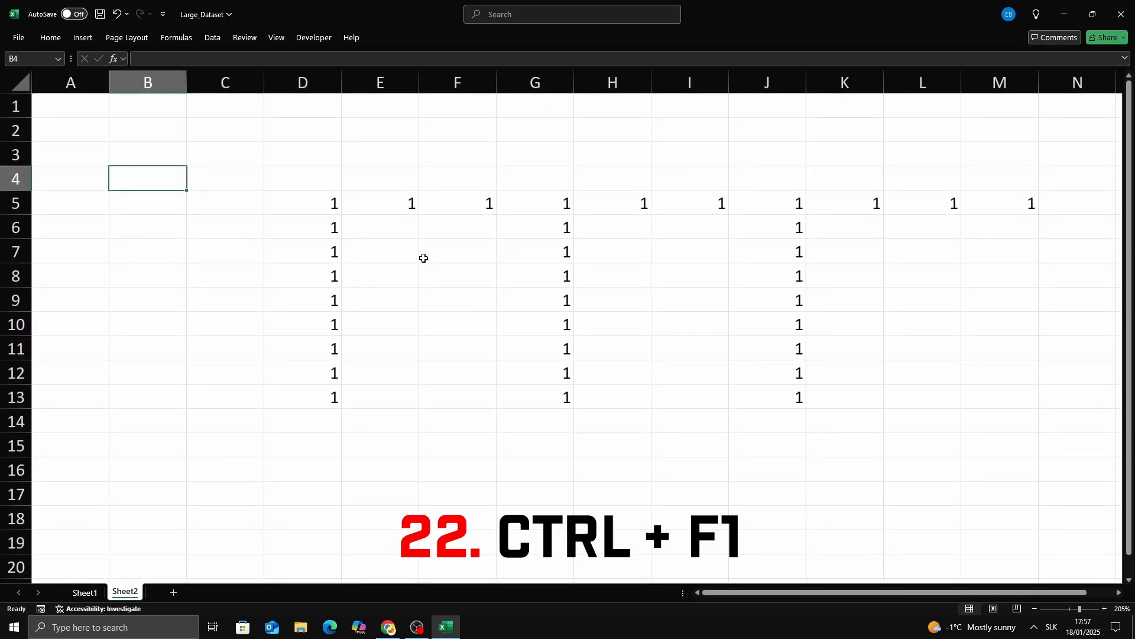
click(424, 254)
click(758, 272)
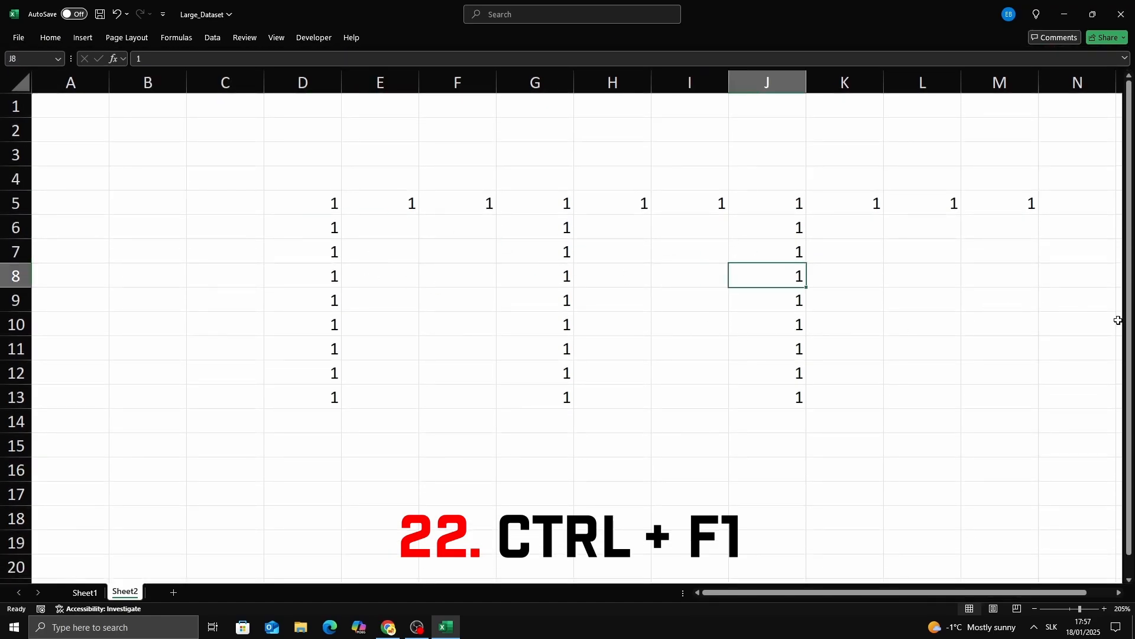
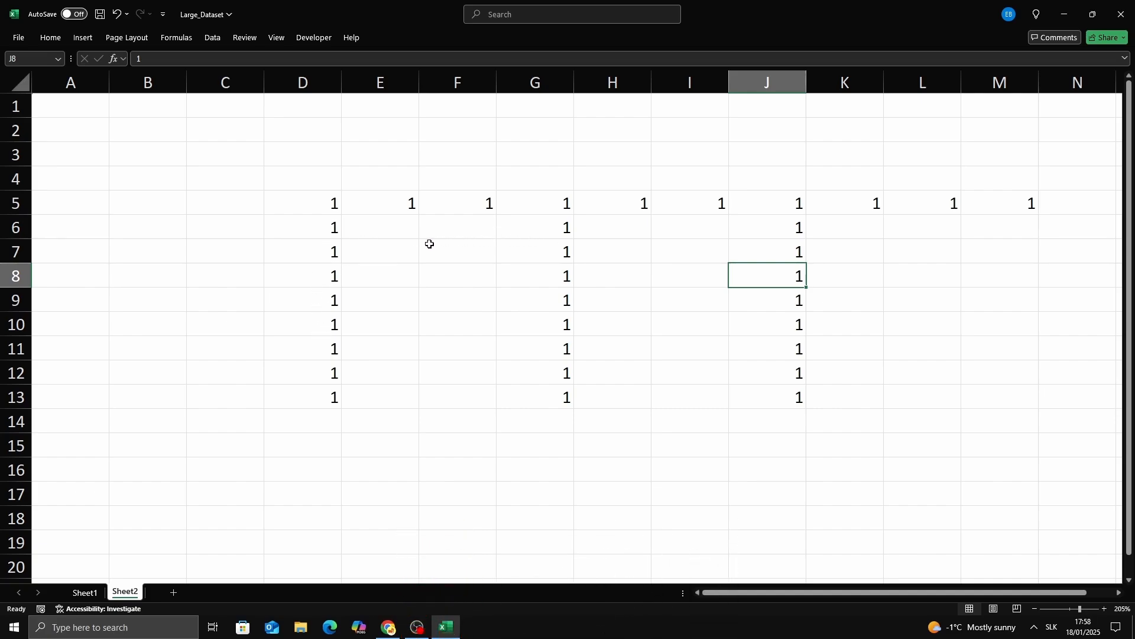
key(ctrl+F1)
key(ctrl+F1)
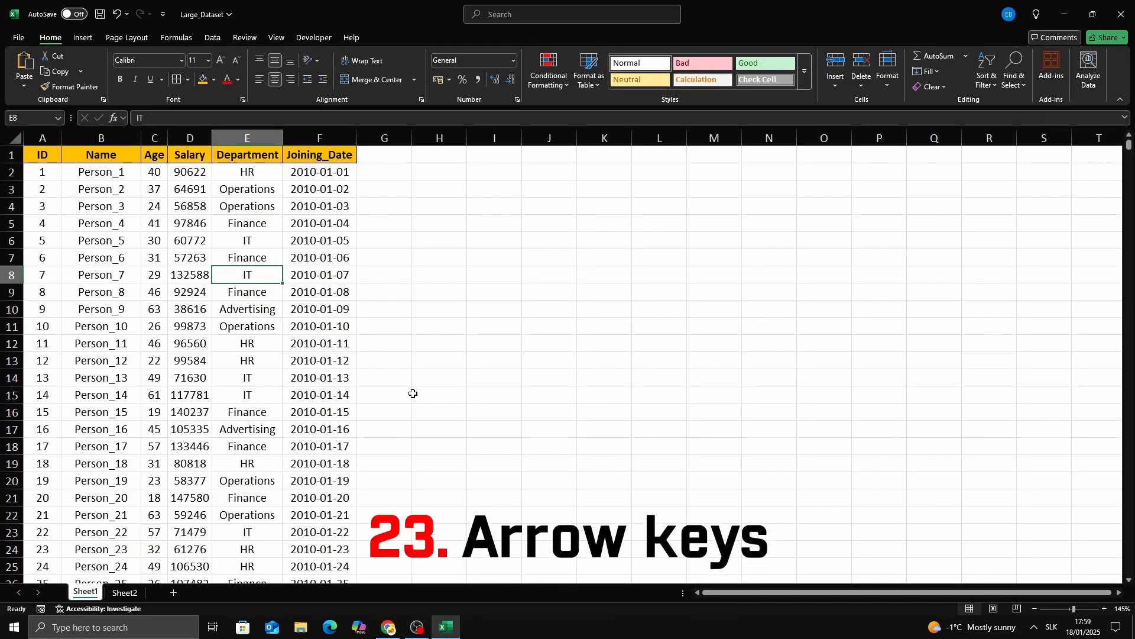
Step: Move the active cell one cell at a time from E8 down the Salary column to D17 and back to D8
key(Left)
key(Up)
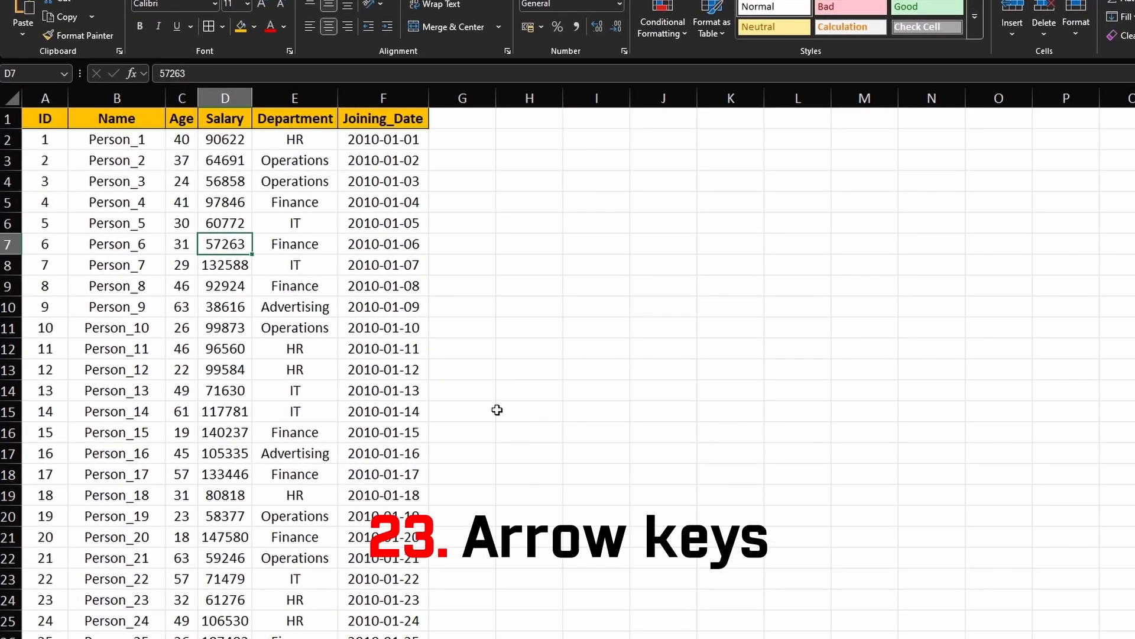
key(Up)
key(Down)
key(Down)
key(Down)
key(Down)
key(Down)
key(Down)
key(Down)
key(Down)
key(Down)
key(Down)
key(Down)
key(Down)
key(Up)
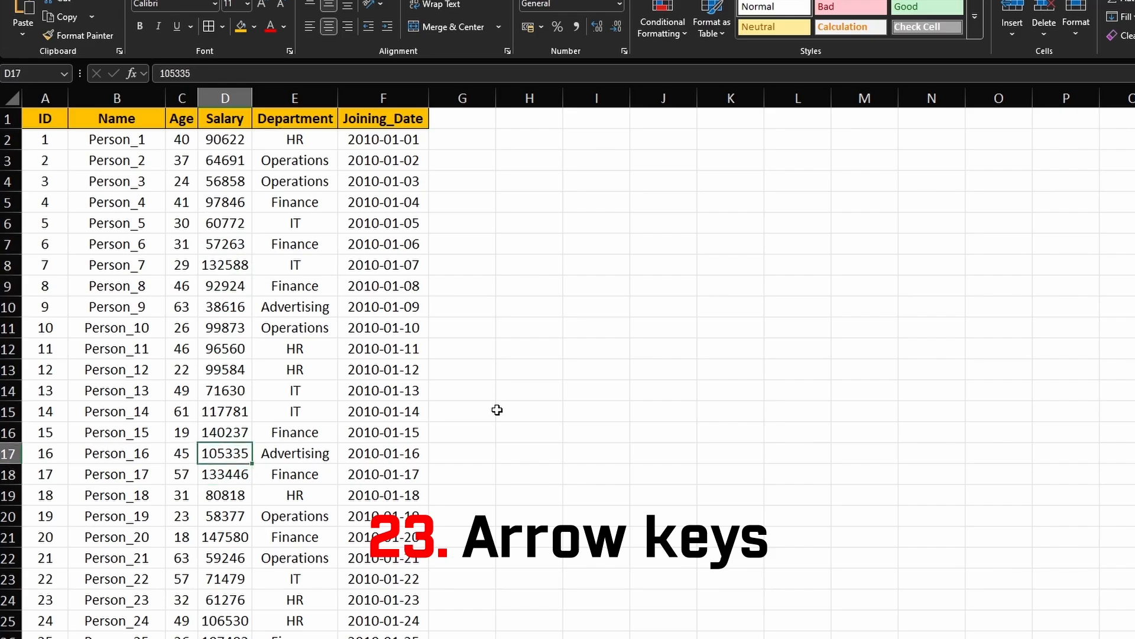
key(Up)
key(Up)
key(Up)
key(Up)
key(Up)
key(Up)
key(Up)
key(Up)
key(Up)
key(Left)
key(Left)
key(Left)
key(Right)
key(Right)
key(Right)
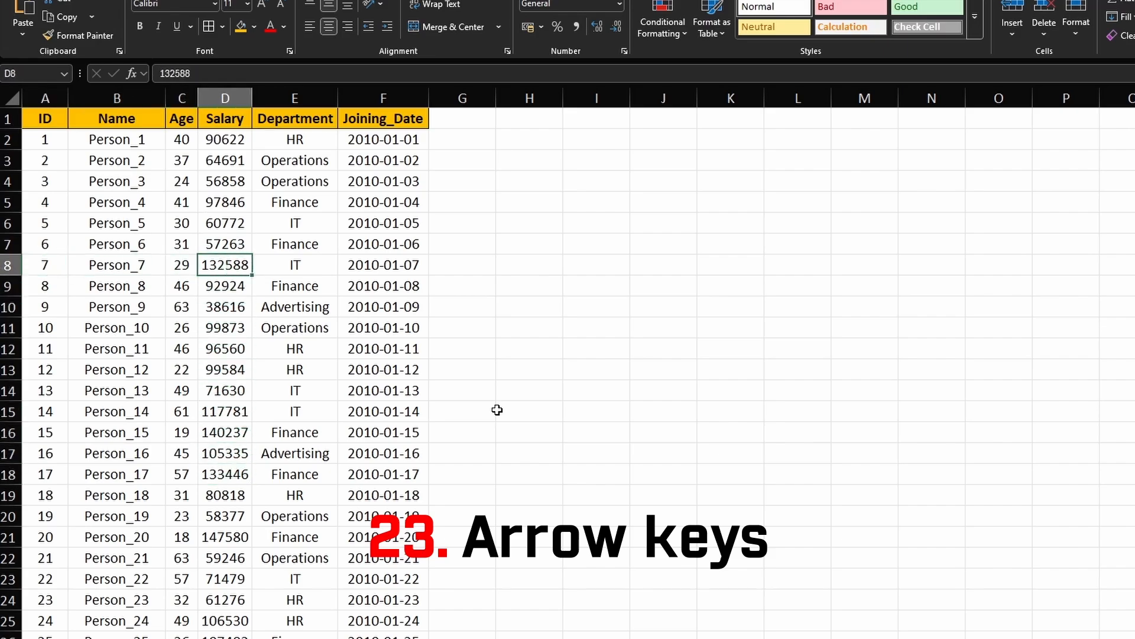
Step: Move the active cell step by step out to O12 in the empty columns, and back into the data at A17
key(Right)
key(Right)
key(Right)
key(Down)
key(Down)
key(Right)
key(Down)
key(Down)
key(Right)
key(Right)
key(Right)
key(Right)
key(Right)
key(Right)
key(Right)
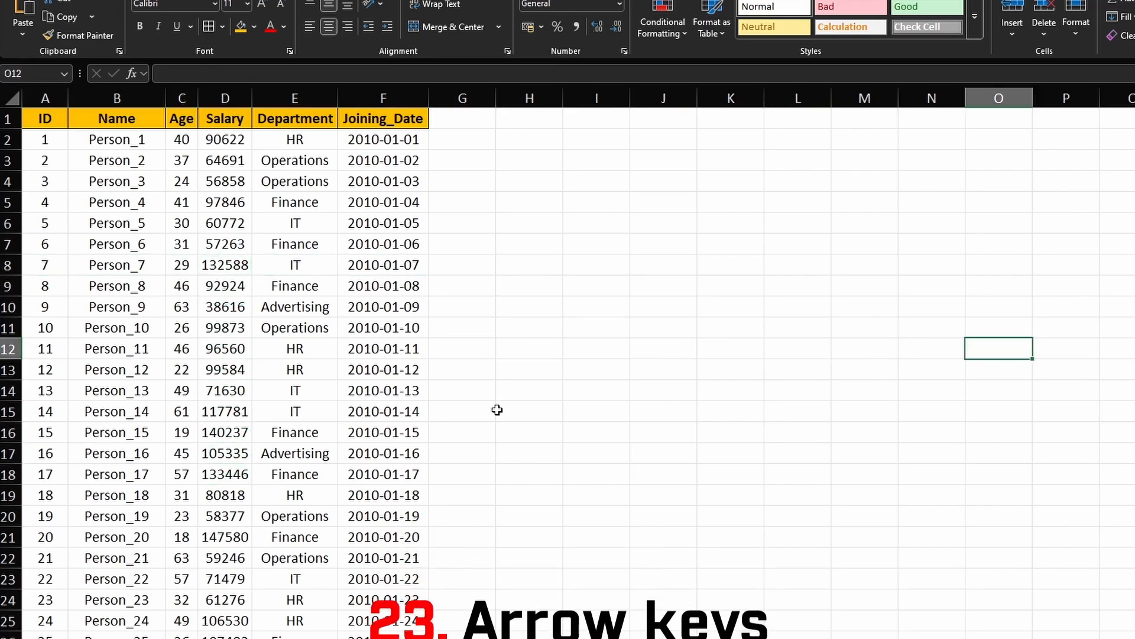
key(Down)
key(Down)
key(Down)
key(Down)
key(Down)
key(Left)
key(Left)
key(Left)
key(Left)
key(Left)
key(Left)
key(Left)
key(Left)
key(Left)
key(Left)
key(Left)
key(Left)
key(Left)
key(Left)
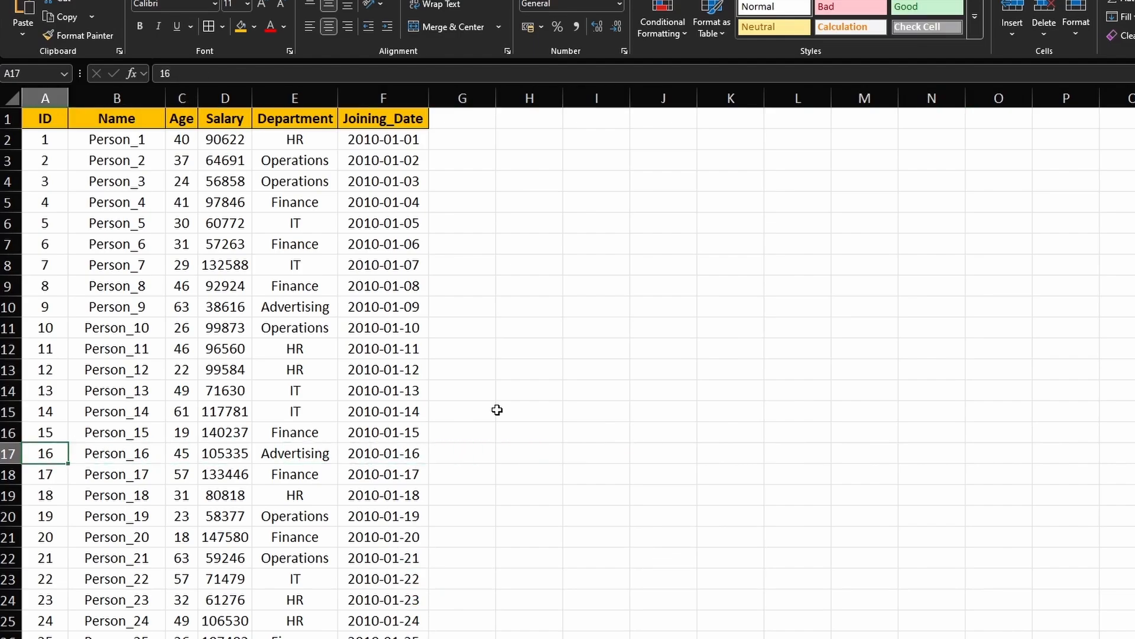
Step: Jump between the data edges: up to A1, across to F1, on to the sheet's last column and back to F1
key(ctrl+Up)
key(ctrl+Right)
key(ctrl+Right)
key(ctrl+Left)
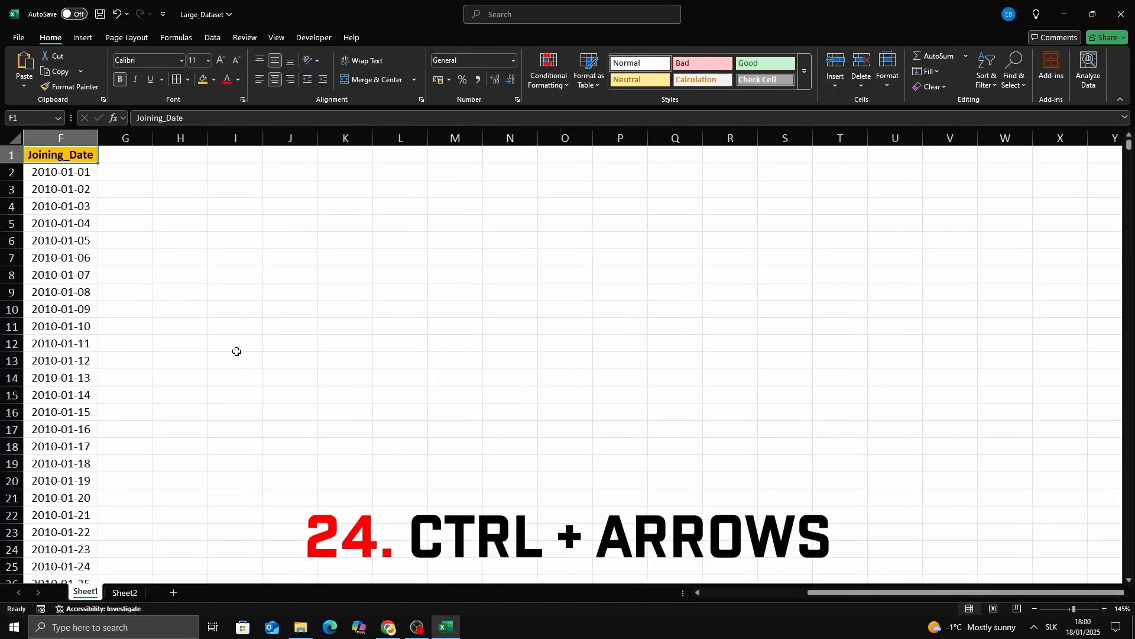
Step: Jump between the data and sheet edges: A1, A10001, across to the last column XFD, up to XFD1, and back via A1 to A10001
key(ctrl+Left)
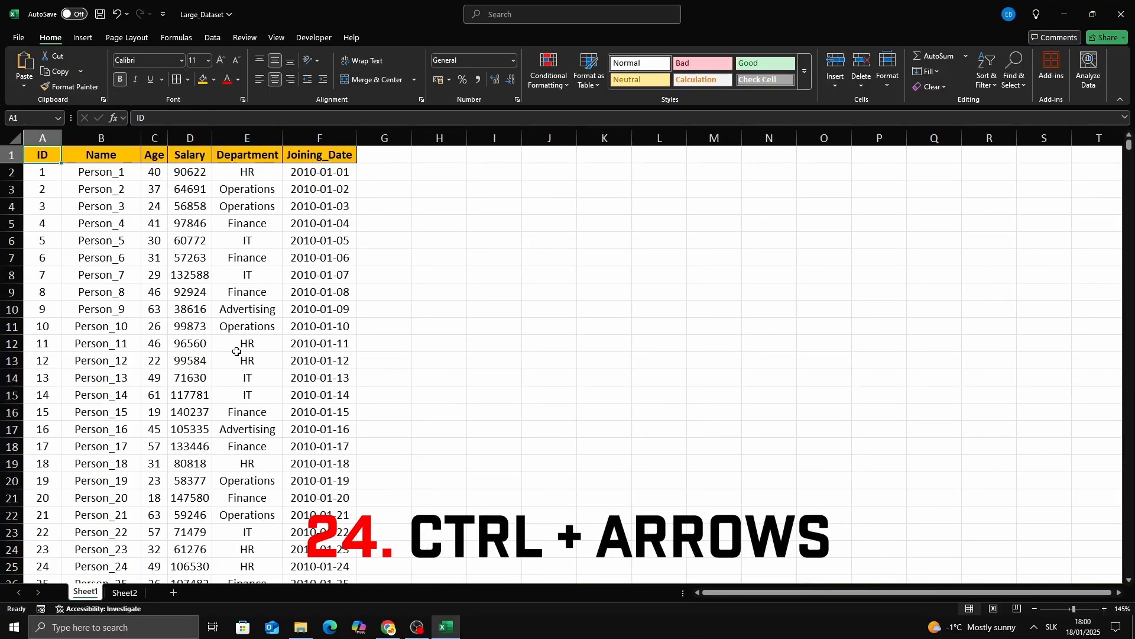
key(ctrl+Down)
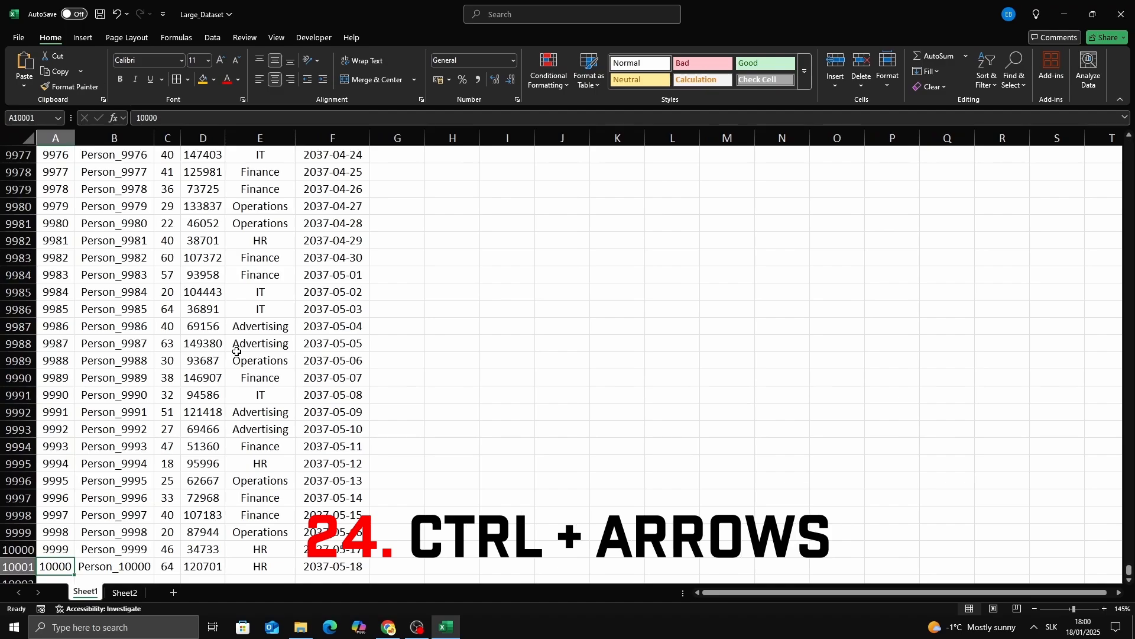
key(ctrl+Right)
key(ctrl+Right)
key(ctrl+Up)
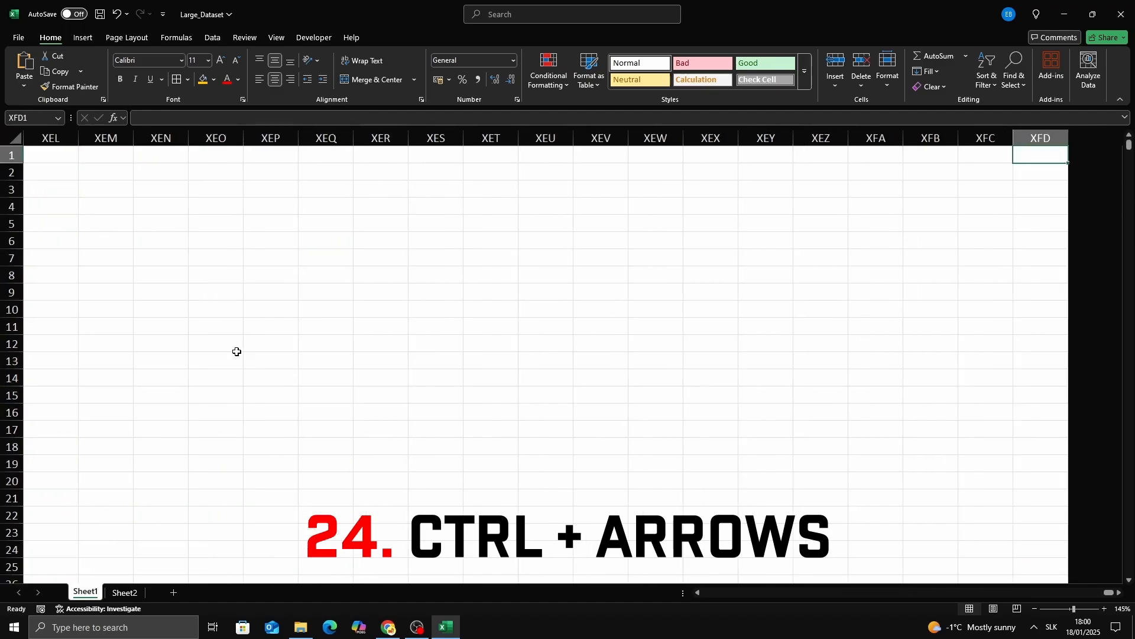
key(ctrl+Left)
key(ctrl+Left)
key(ctrl+Down)
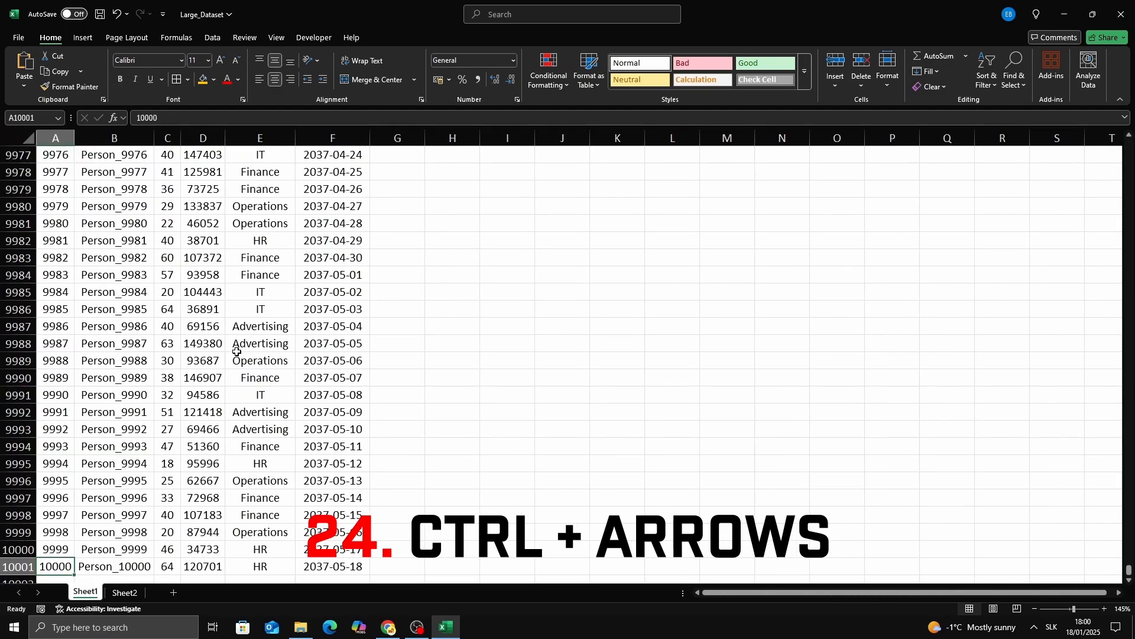
Step: Jump repeatedly between the first and last filled cells of the ID column, A1 and A10001
key(ctrl+Up)
key(ctrl+Down)
key(ctrl+Up)
key(ctrl+Down)
key(ctrl+Up)
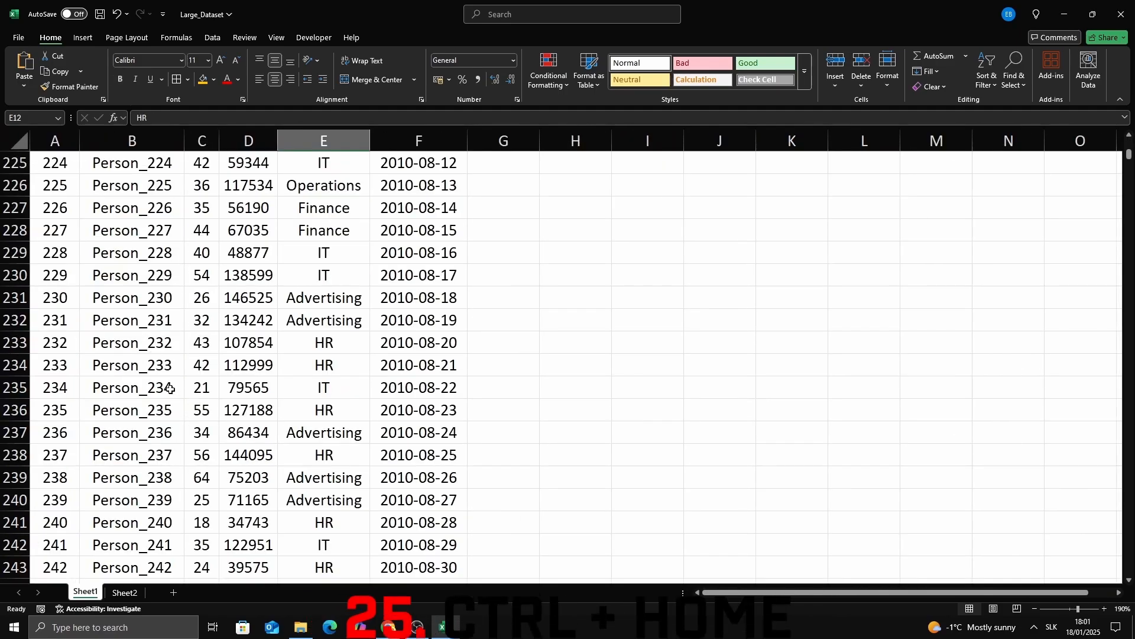
Step: Select B235 and return straight to A1, and repeat the return from a Name cell near the start of the data
click(161, 395)
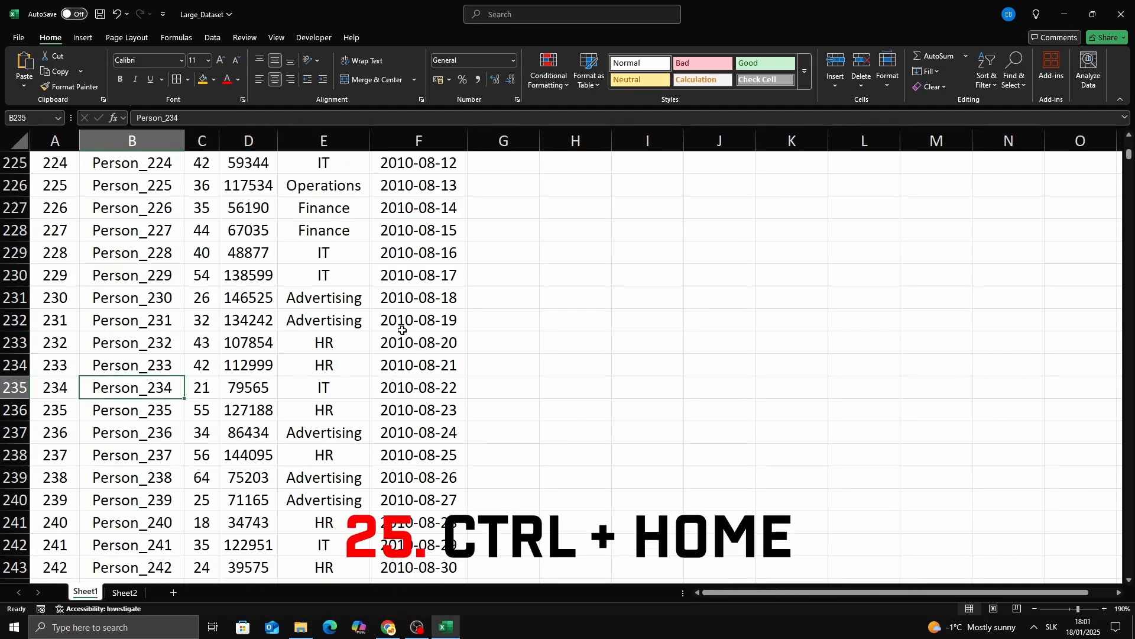
key(ctrl+Home)
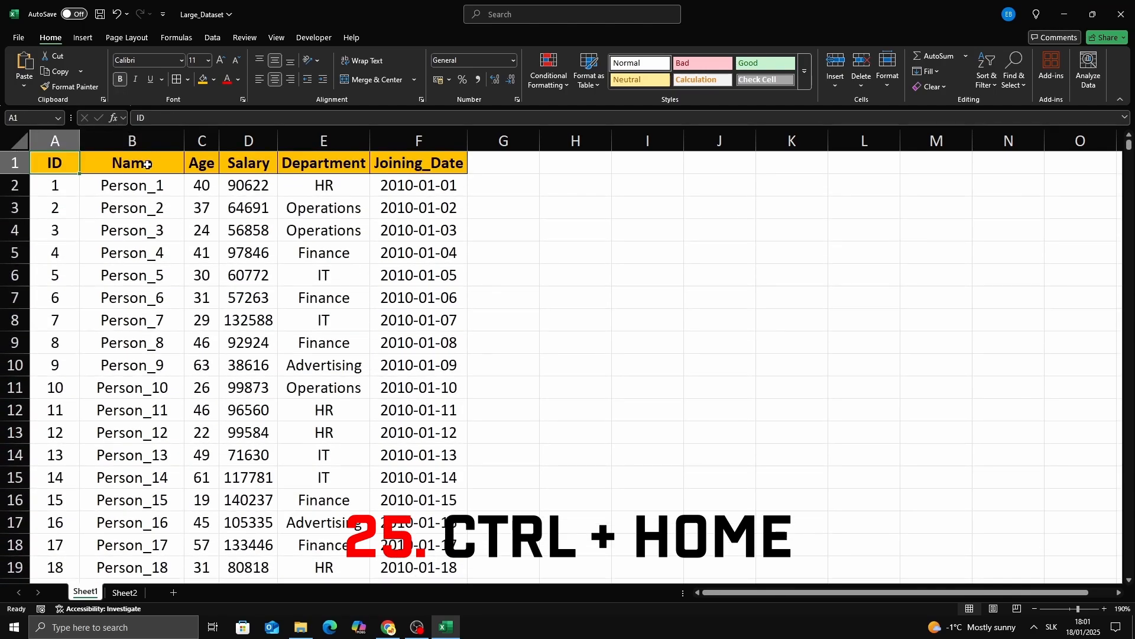
click(159, 251)
key(ctrl+Home)
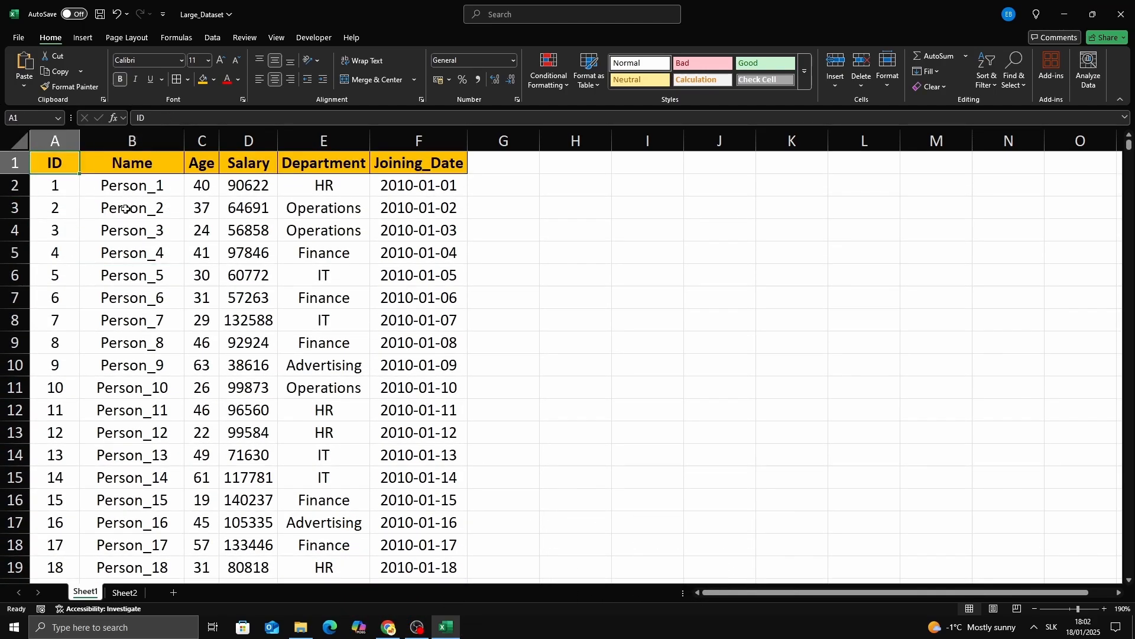
Step: Jump to the sheet's last used cell, F10001, and move across the last row to its ID cell
key(ctrl+End)
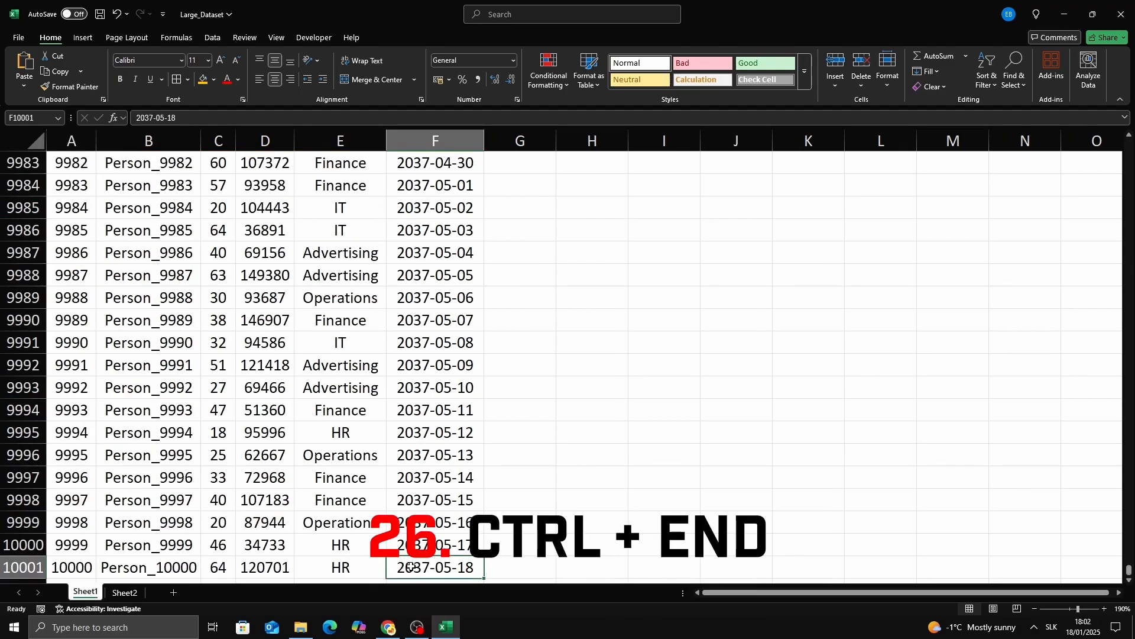
key(Left)
click(87, 568)
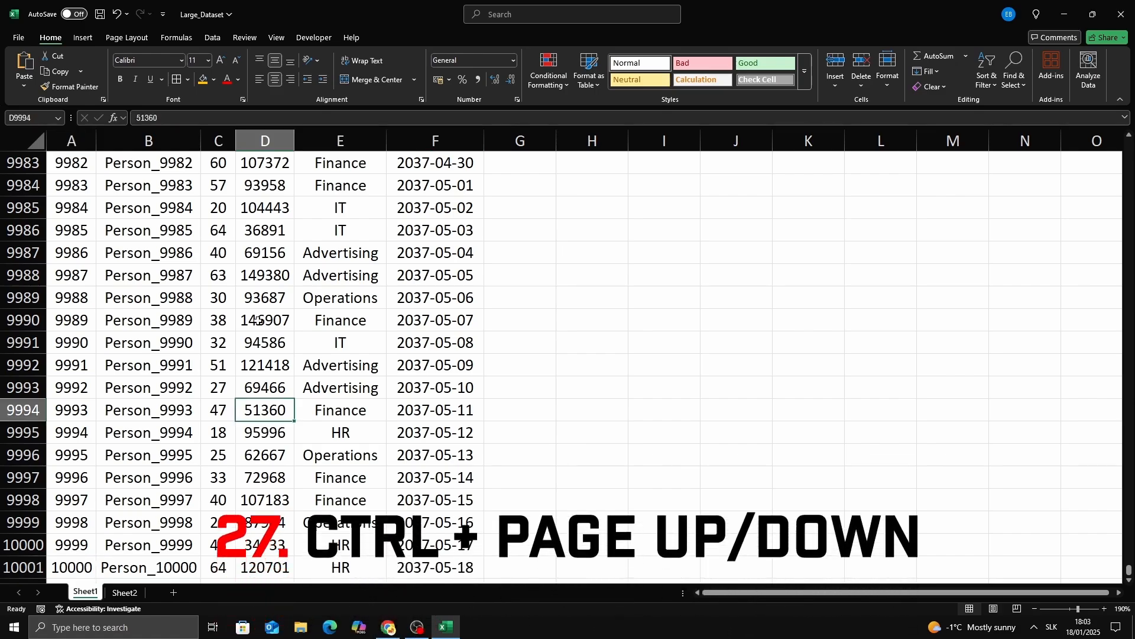
Step: Return to A1 and switch back and forth between Sheet1 and Sheet2, ending on Sheet1
key(ctrl+Home)
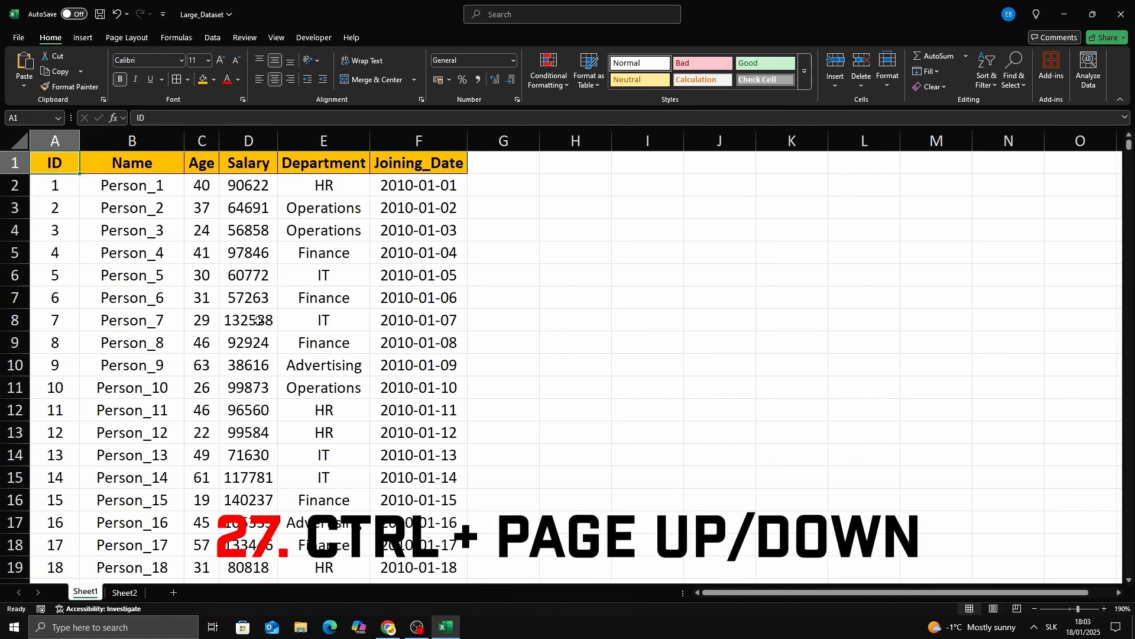
key(ctrl+Page_Down)
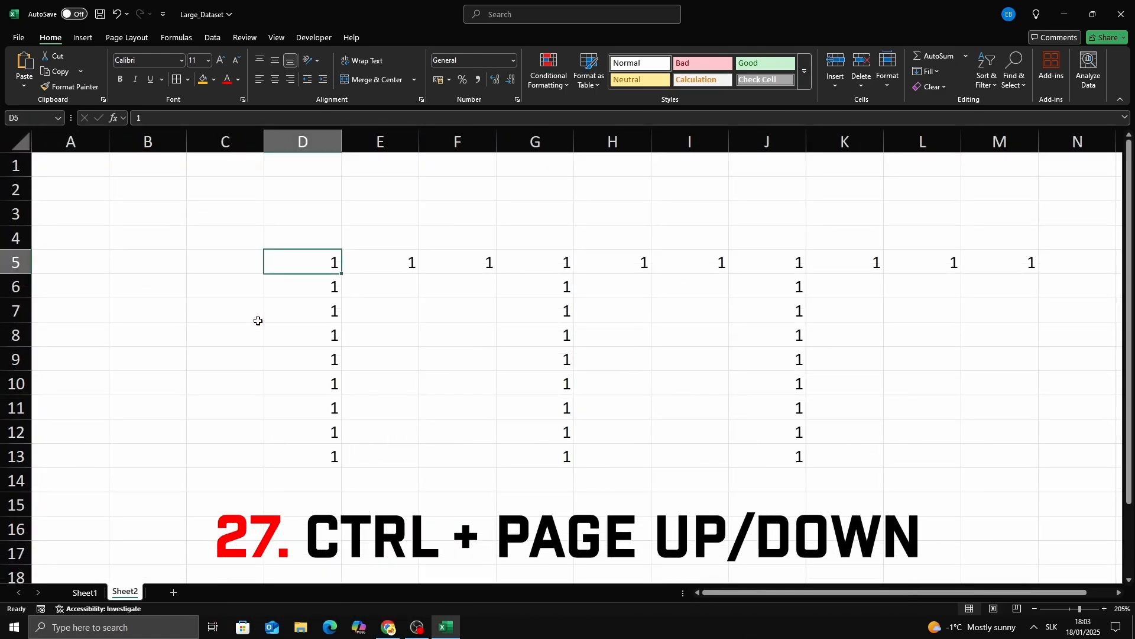
key(ctrl+Page_Up)
key(ctrl+Page_Down)
key(ctrl+Page_Up)
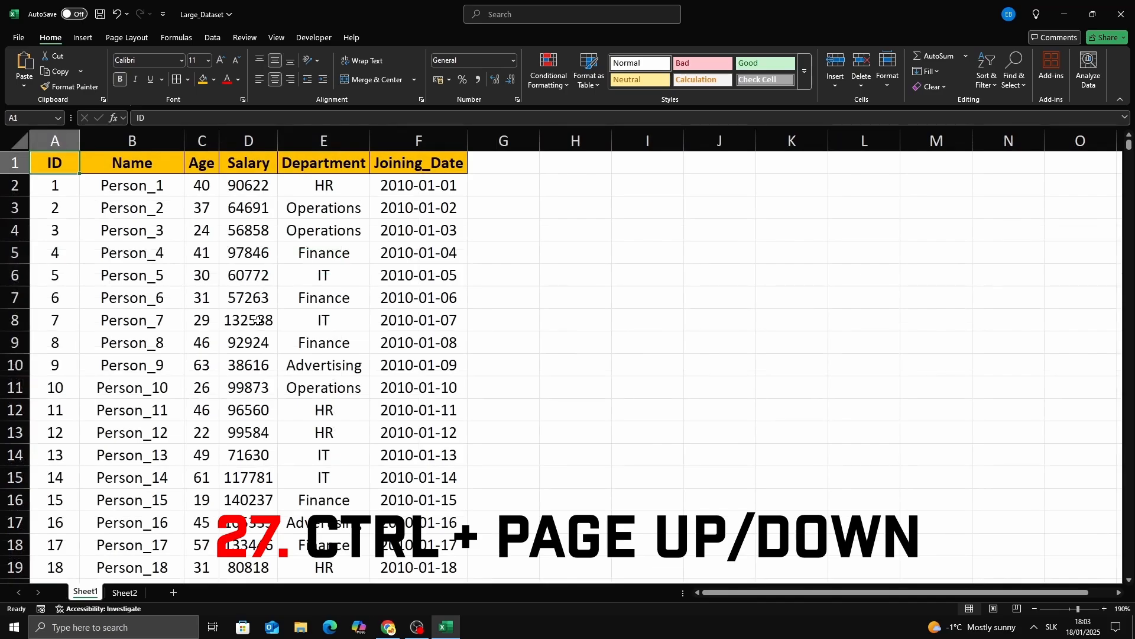
Step: Add a new worksheet after Sheet1 and switch through Sheet1, Sheet3 and Sheet2, returning to Sheet1
click(173, 592)
key(ctrl+Page_Up)
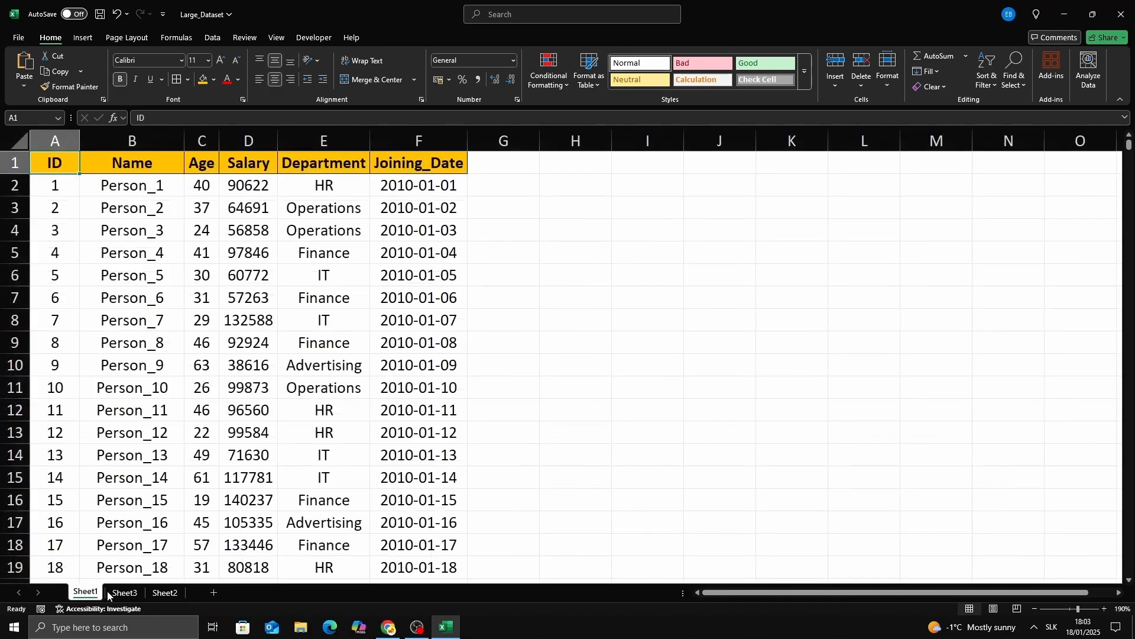
click(125, 593)
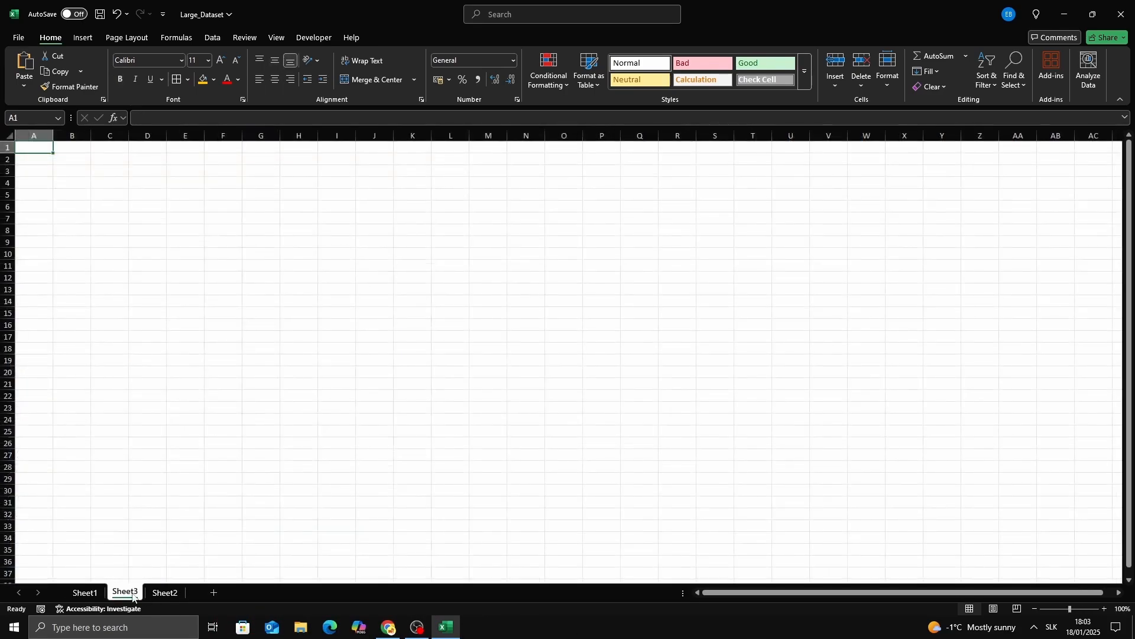
key(ctrl+Page_Up)
key(ctrl+Page_Down)
key(ctrl+Page_Down)
key(ctrl+Page_Up)
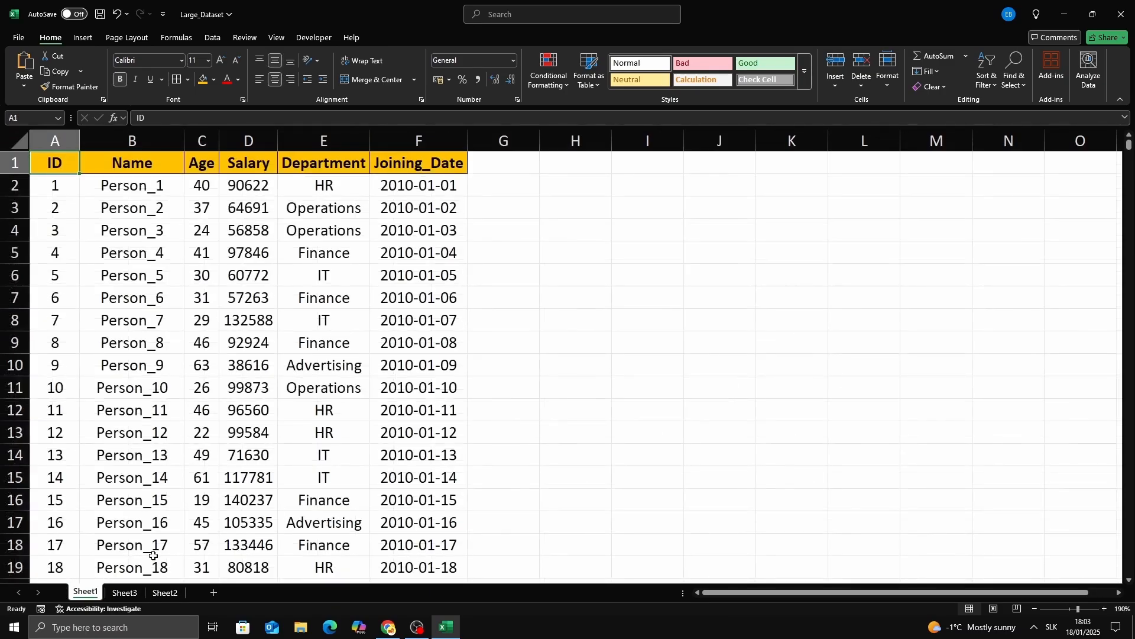
Step: Select the empty cell G9 and move down the dataset one screen at a time to G180
click(516, 338)
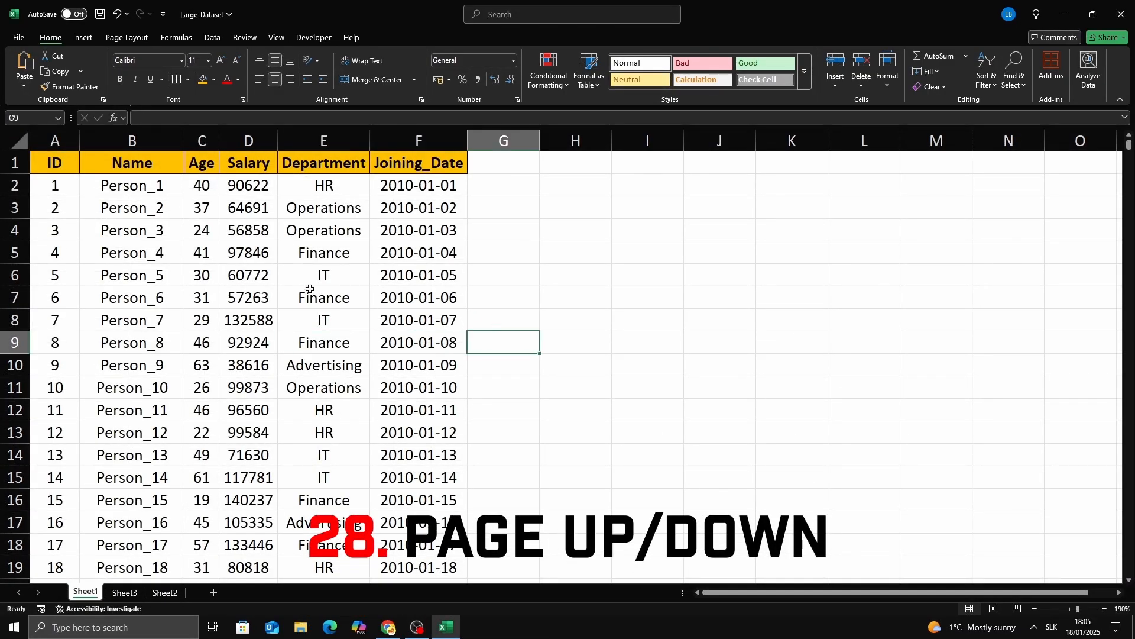
key(Page_Down)
key(Page_Down)
key(Page_Down)
key(Page_Down)
key(Page_Down)
key(Page_Down)
key(Page_Down)
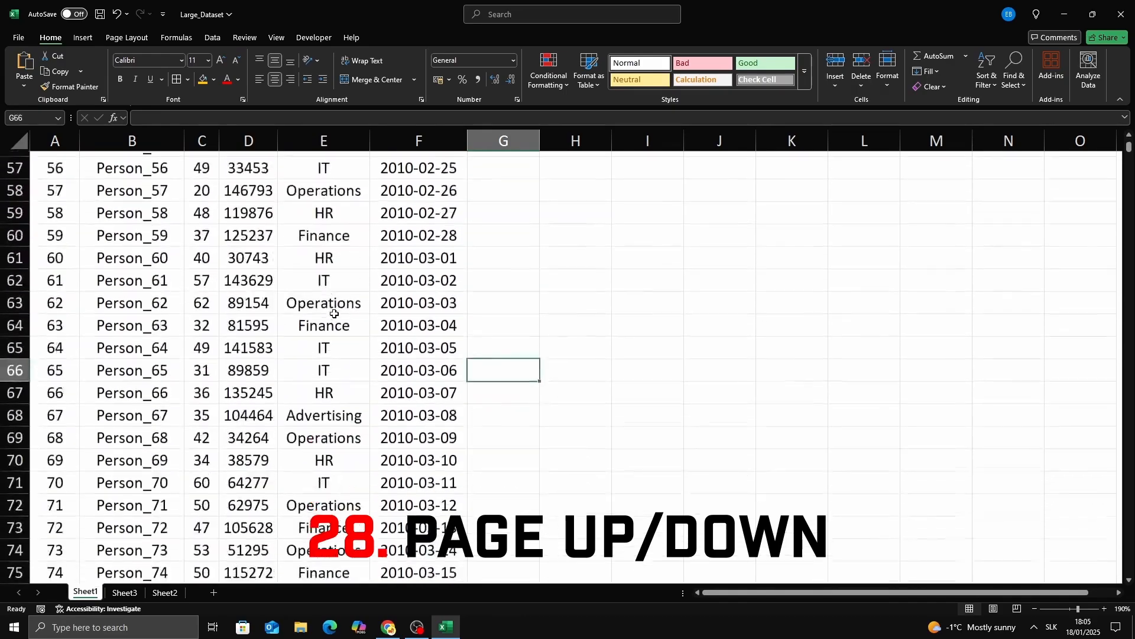
key(Page_Down)
key(Page_Down)
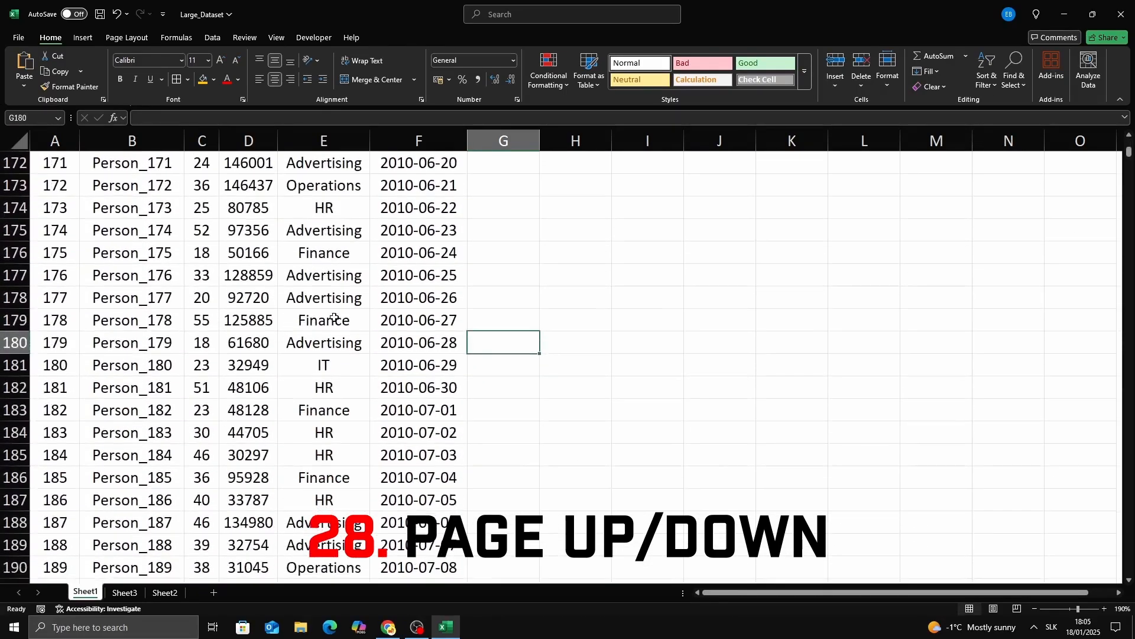
Step: Select B178 in the Name column and move back up the dataset one screen at a time
click(132, 298)
key(Page_Up)
key(Page_Down)
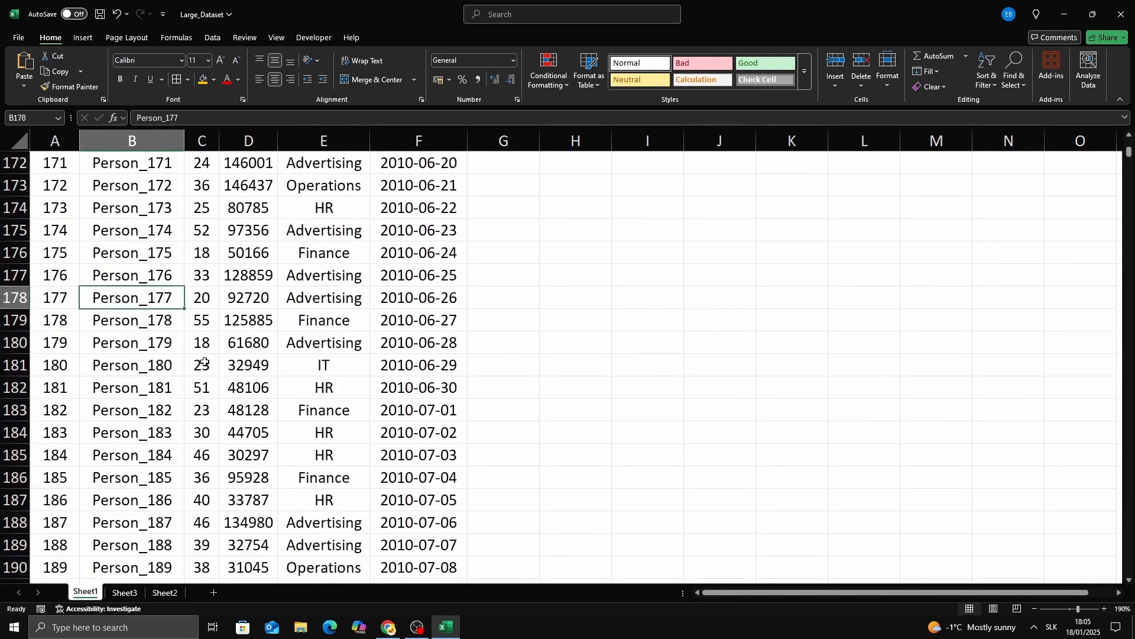
key(Page_Up)
key(Page_Up)
key(Page_Up)
key(Page_Up)
key(Page_Up)
key(Page_Up)
key(Page_Up)
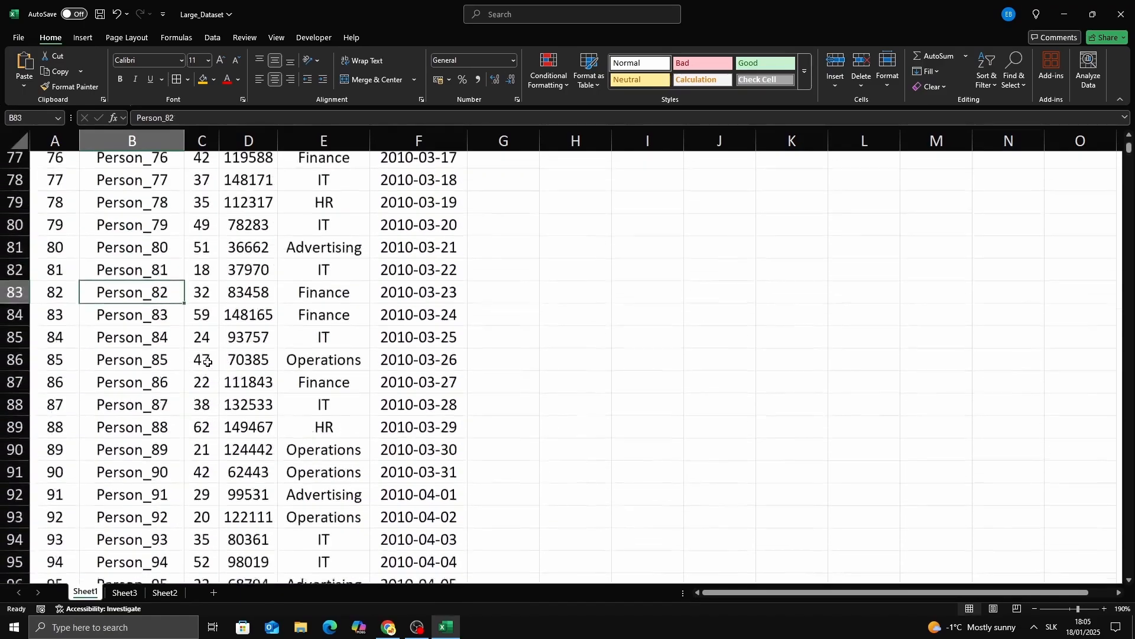
click(291, 364)
key(Page_Up)
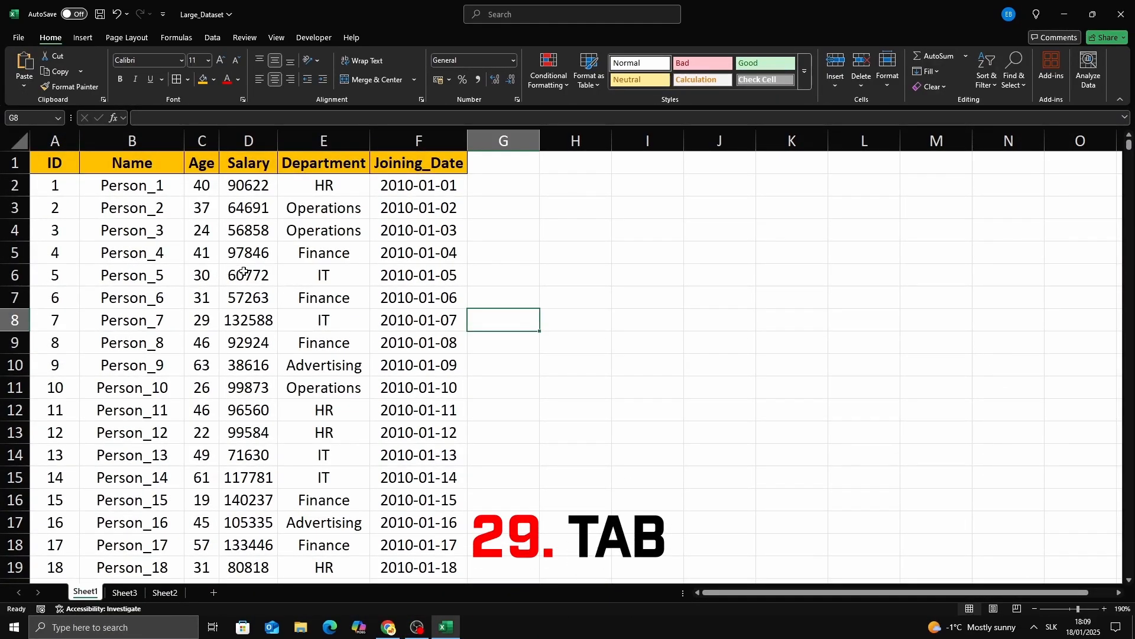
Step: Select D6 and move the active cell forward along row 6, one cell at a time, past the Department and Joining_Date columns
click(243, 272)
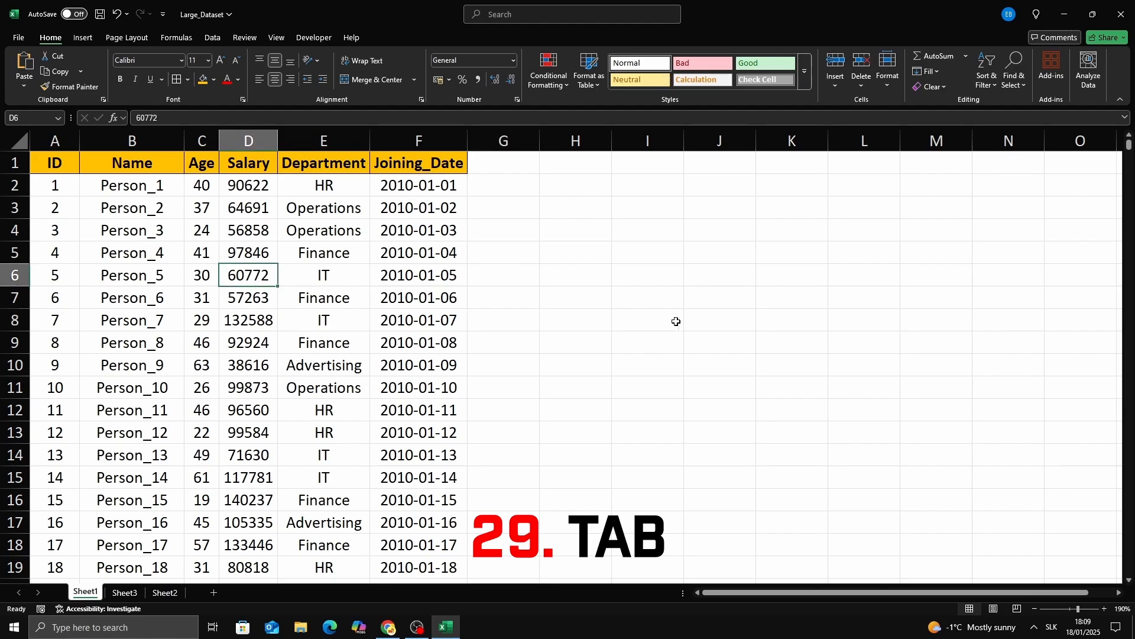
key(Tab)
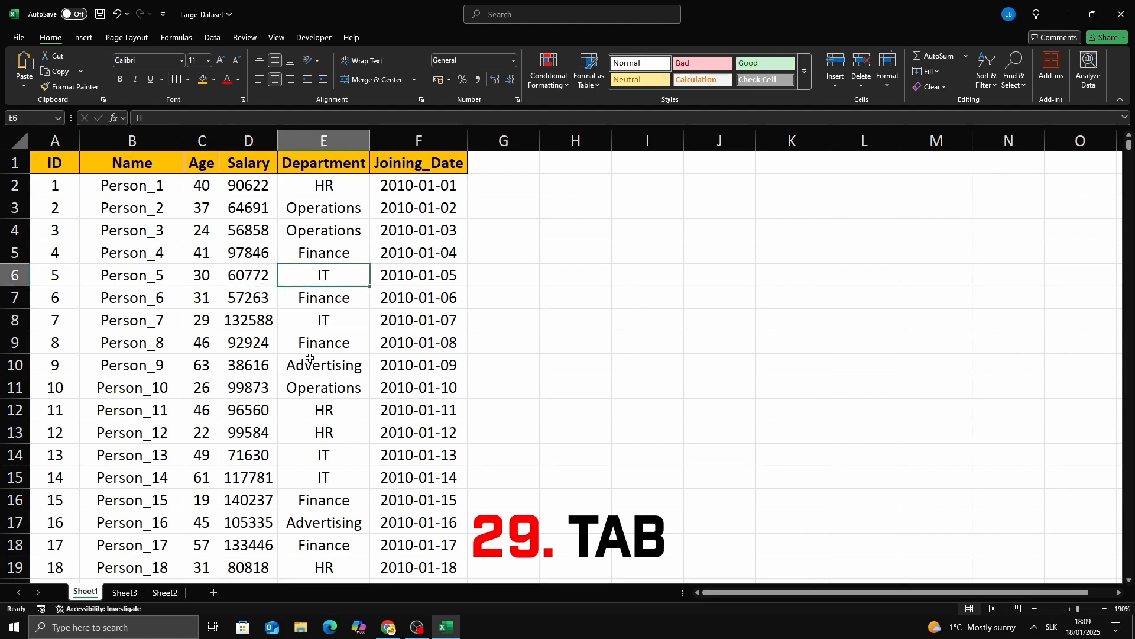
key(Tab)
key(Tab)
key(Tab)
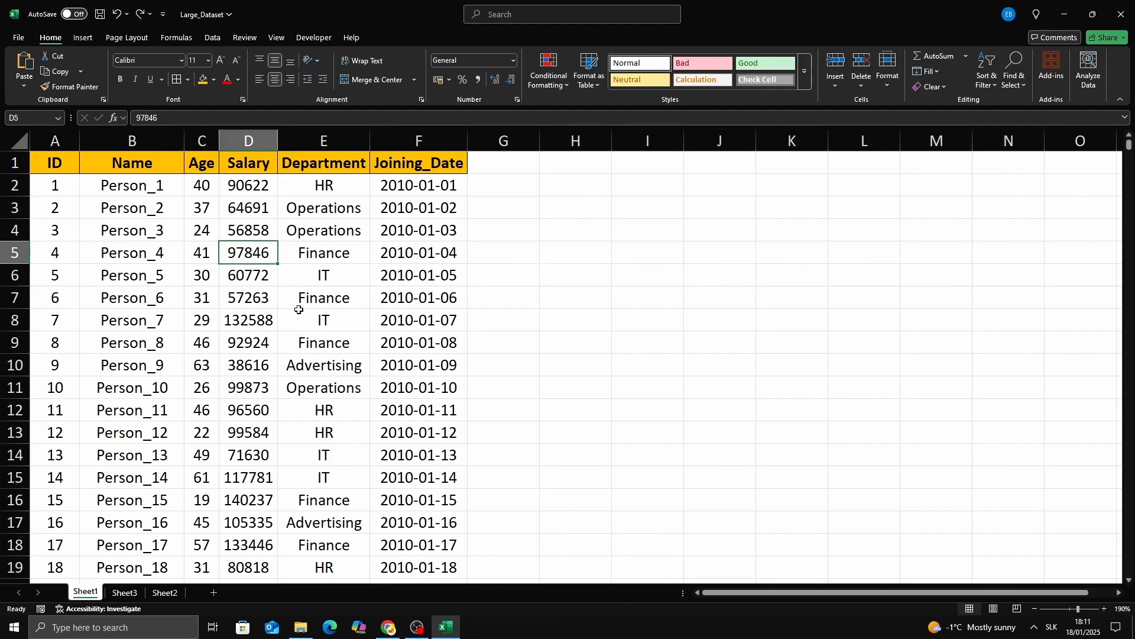
Step: Move the active cell from D5 to E5, back cell by cell to the Name column, and forward again to E5
key(Tab)
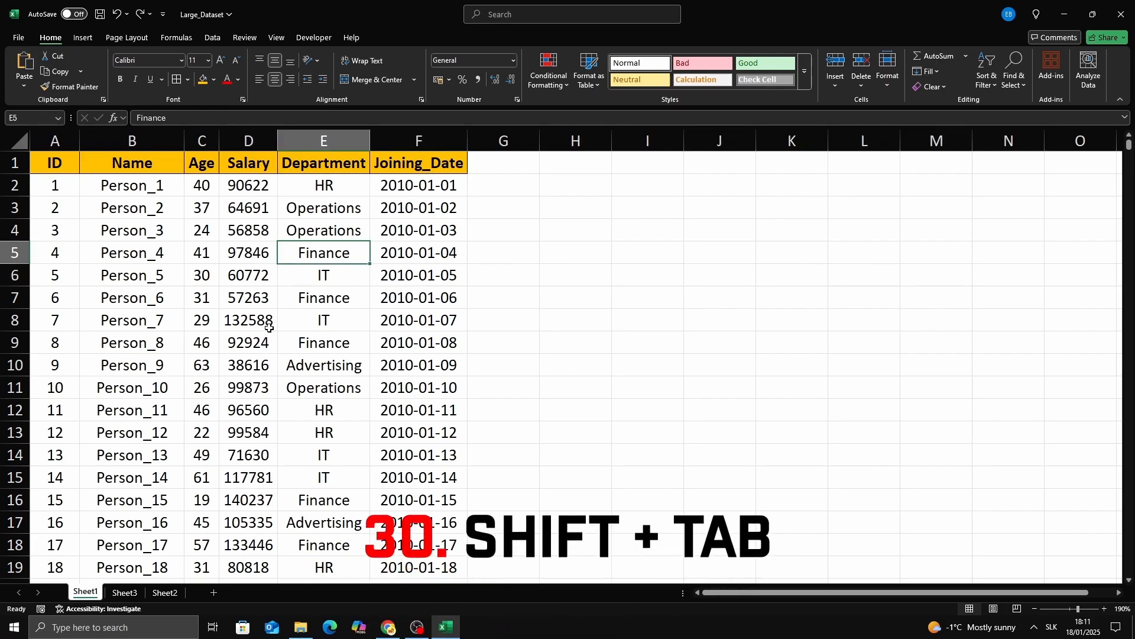
key(shift+Tab)
key(shift+Tab)
key(shift+Tab)
key(shift+Tab)
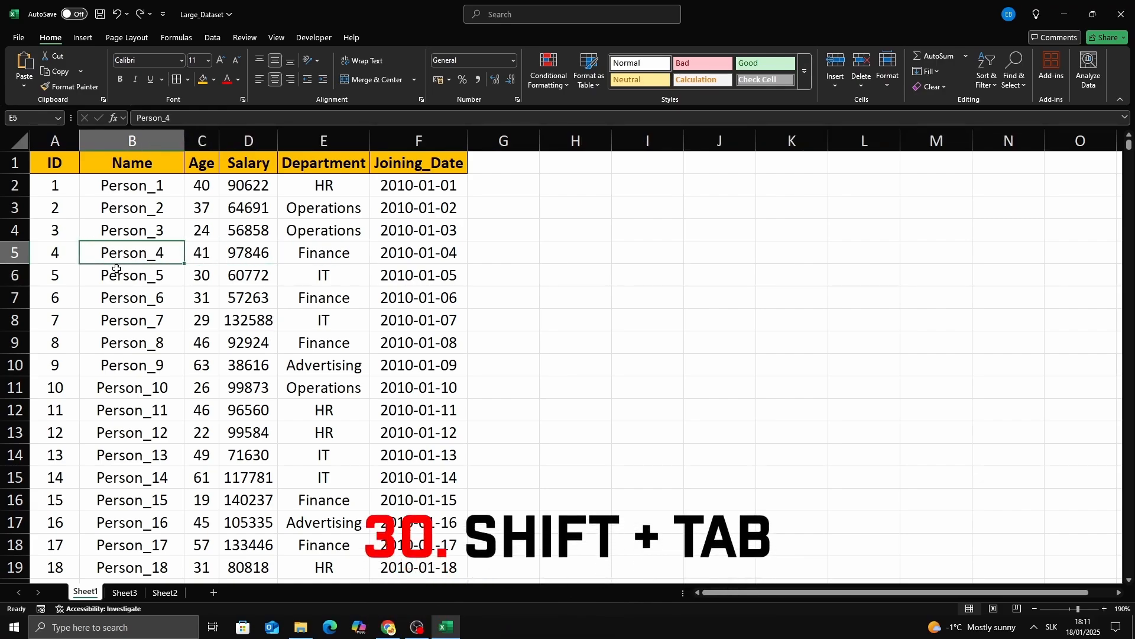
key(Tab)
key(Tab)
key(Tab)
key(Tab)
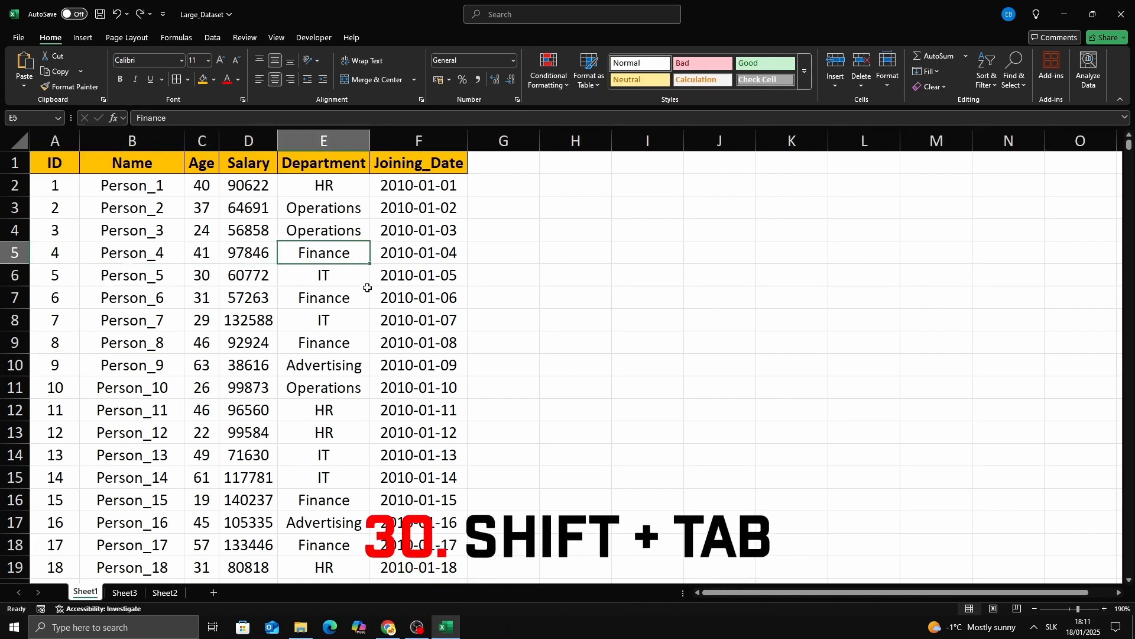
Step: Move the active cell backward along row 5 from E5 to A5, and forward again cell by cell
key(shift+Tab)
key(shift+Tab)
key(shift+Tab)
key(shift+Tab)
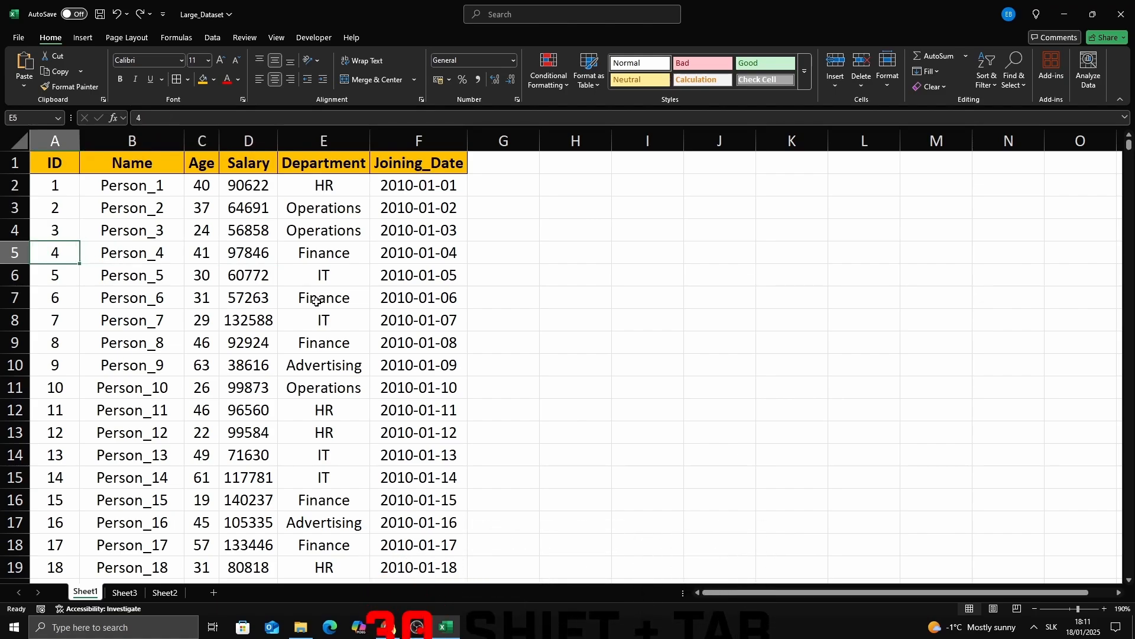
key(Tab)
key(Tab)
key(Tab)
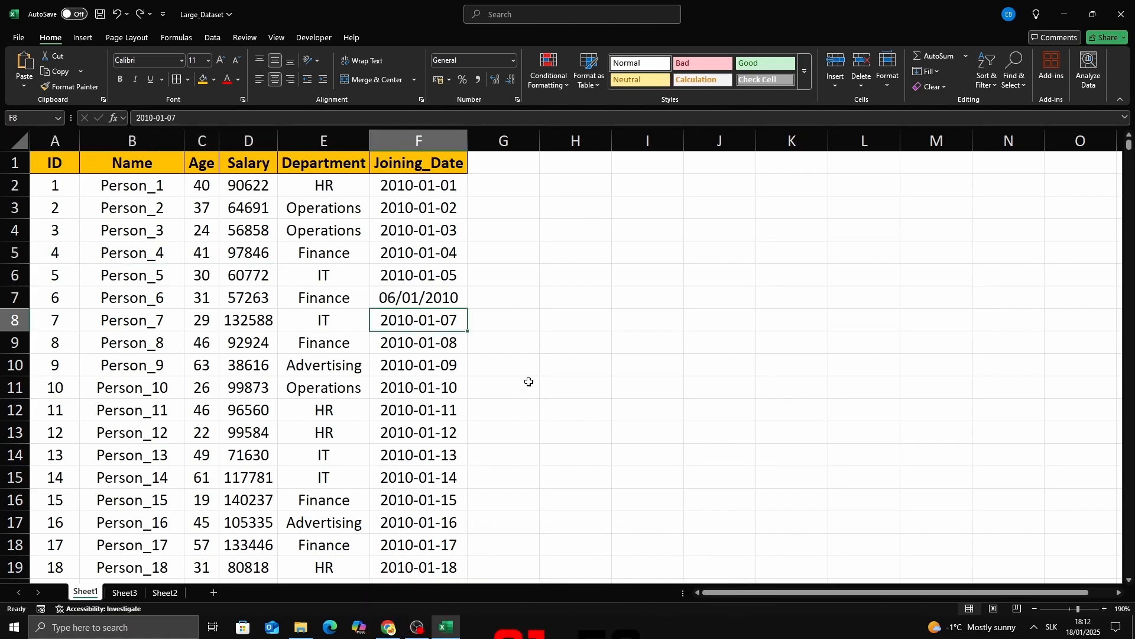
Step: Open the joining date in F8 for in-cell editing and add the digit 4
click(509, 367)
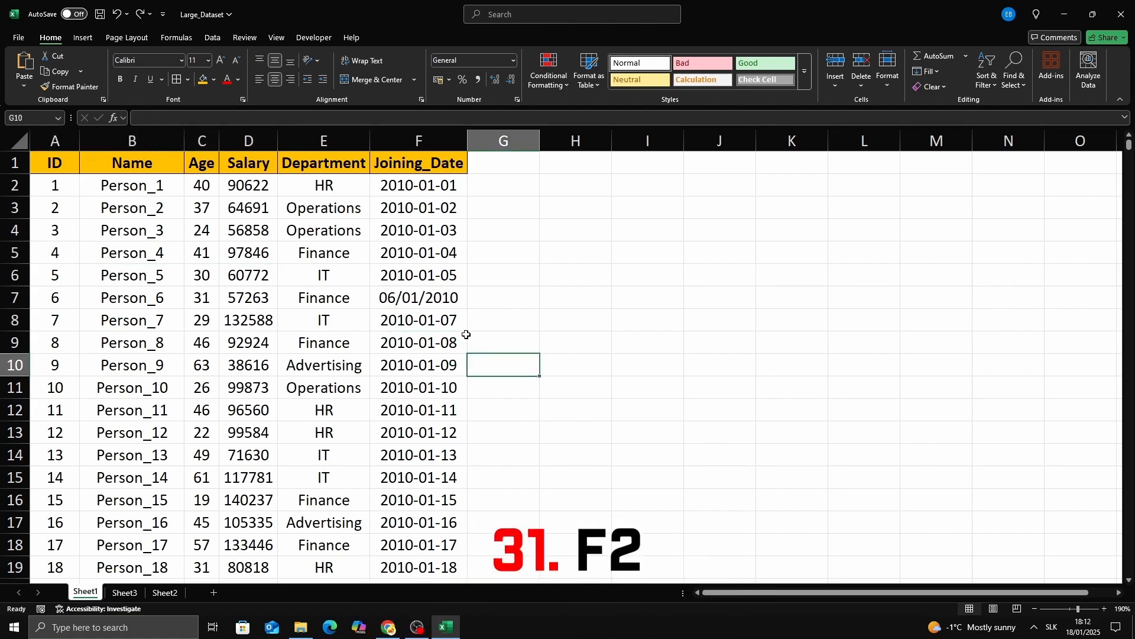
click(429, 319)
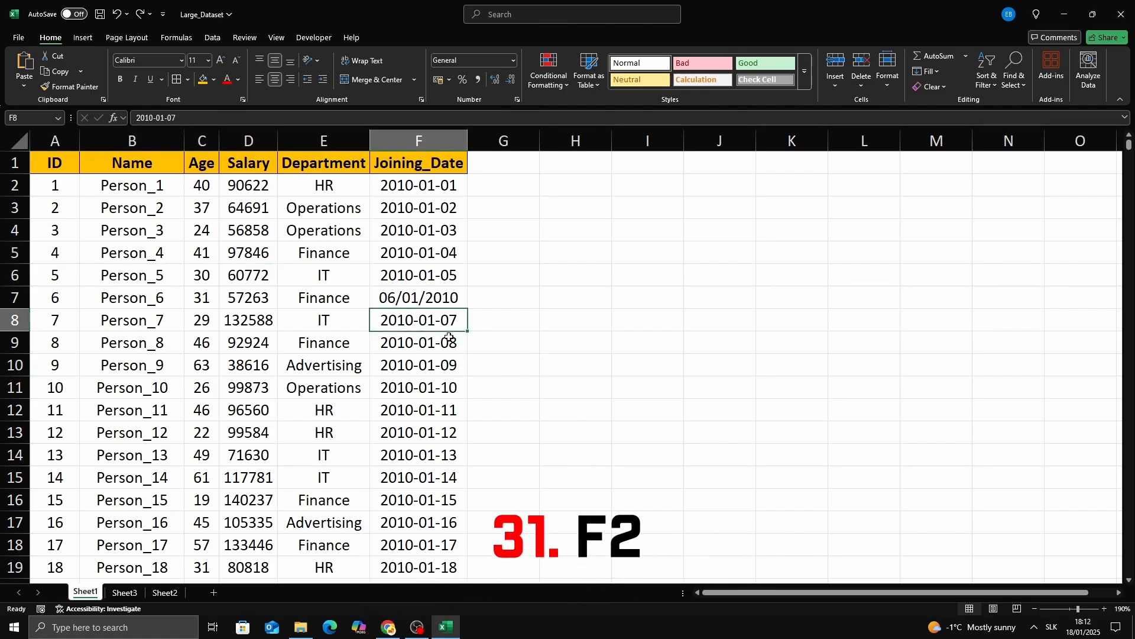
key(F2)
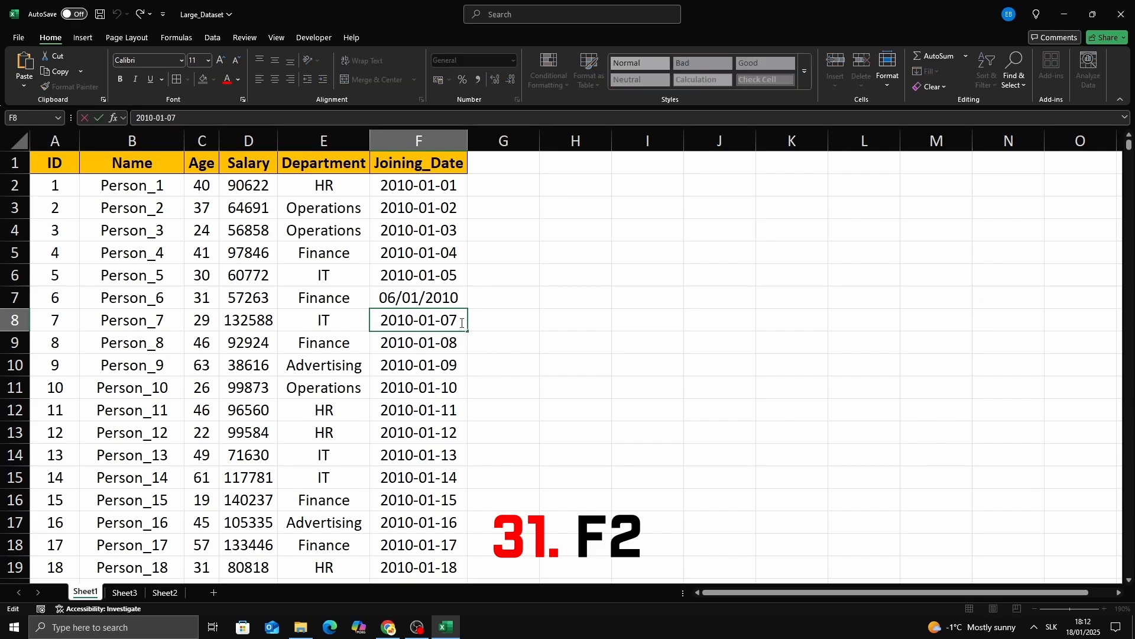
text(4)
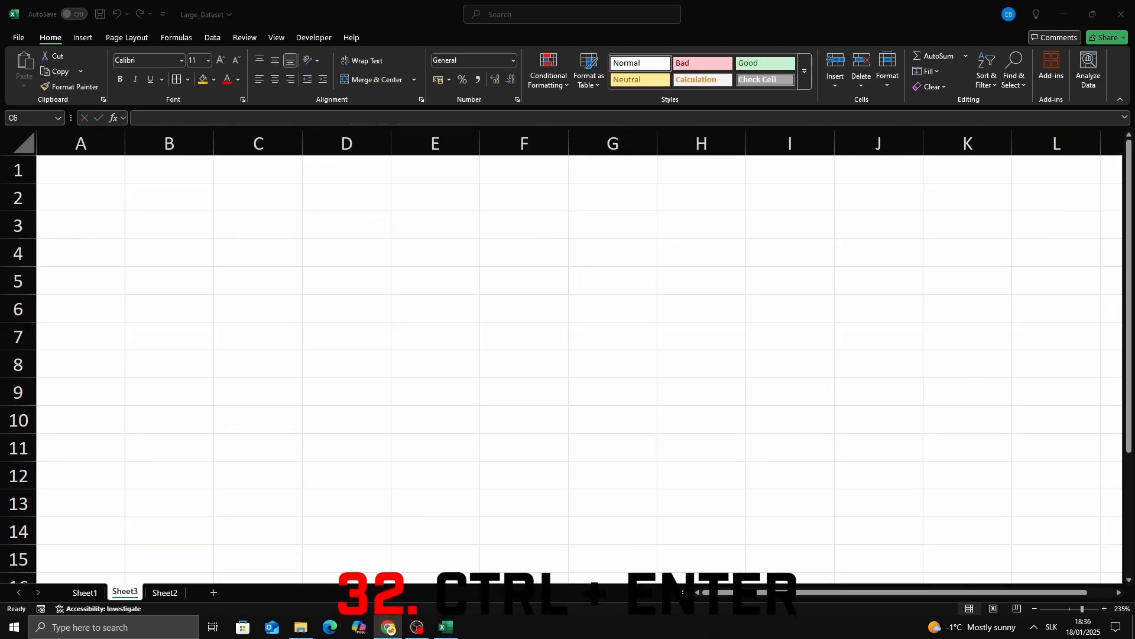
Step: Fill every cell of the range C4:H12 on the blank sheet with the text "excel" in a single entry
click(294, 246)
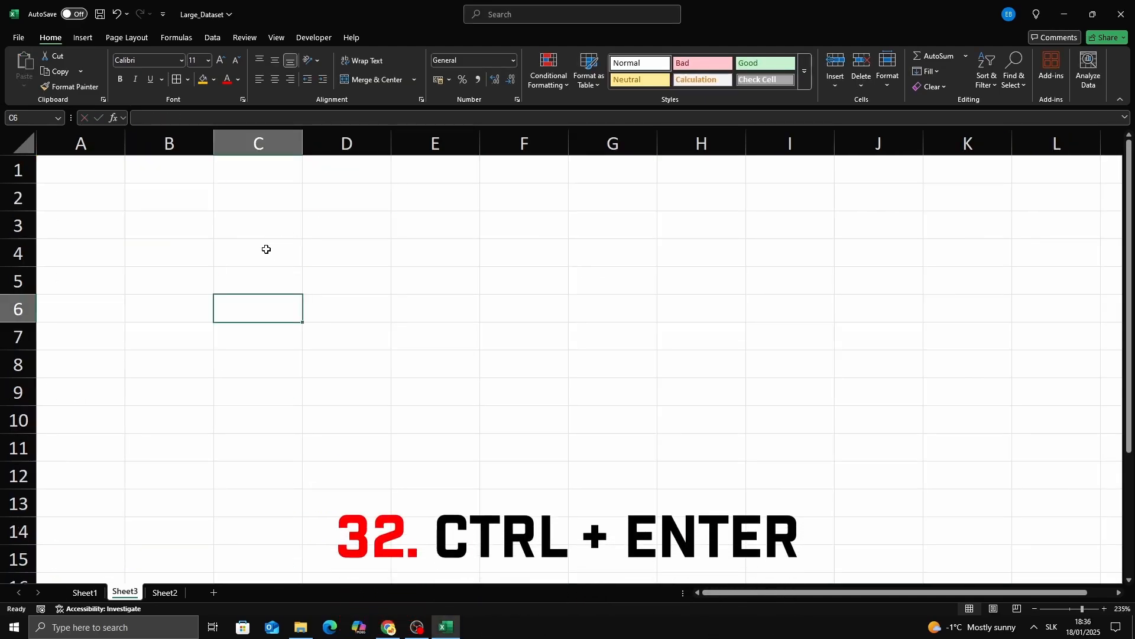
click(269, 250)
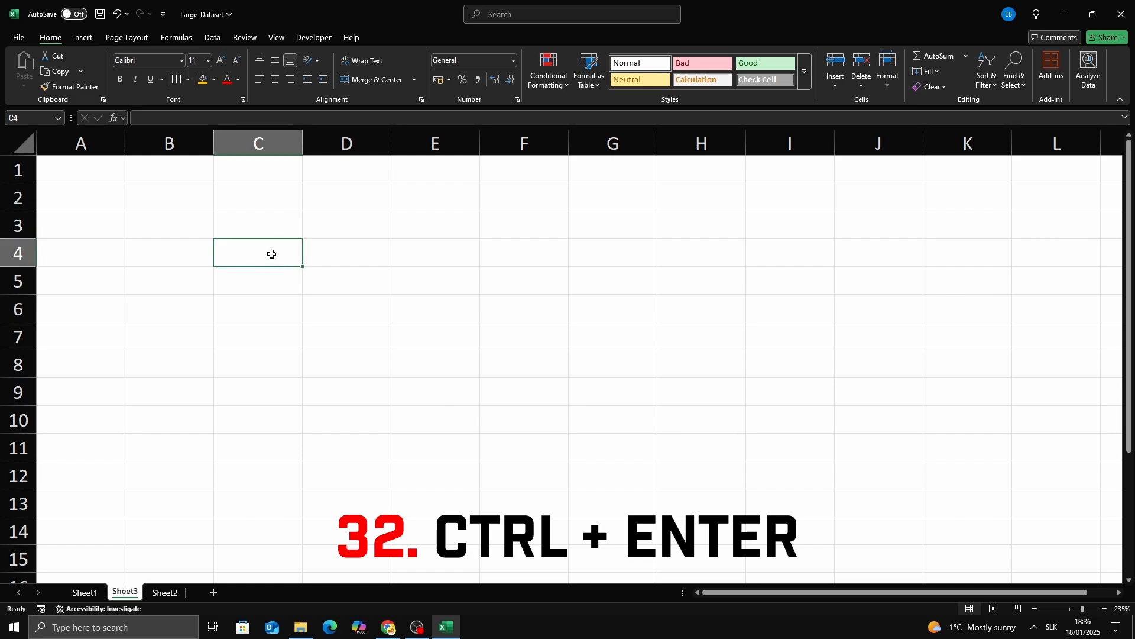
drag(271, 253, 672, 464)
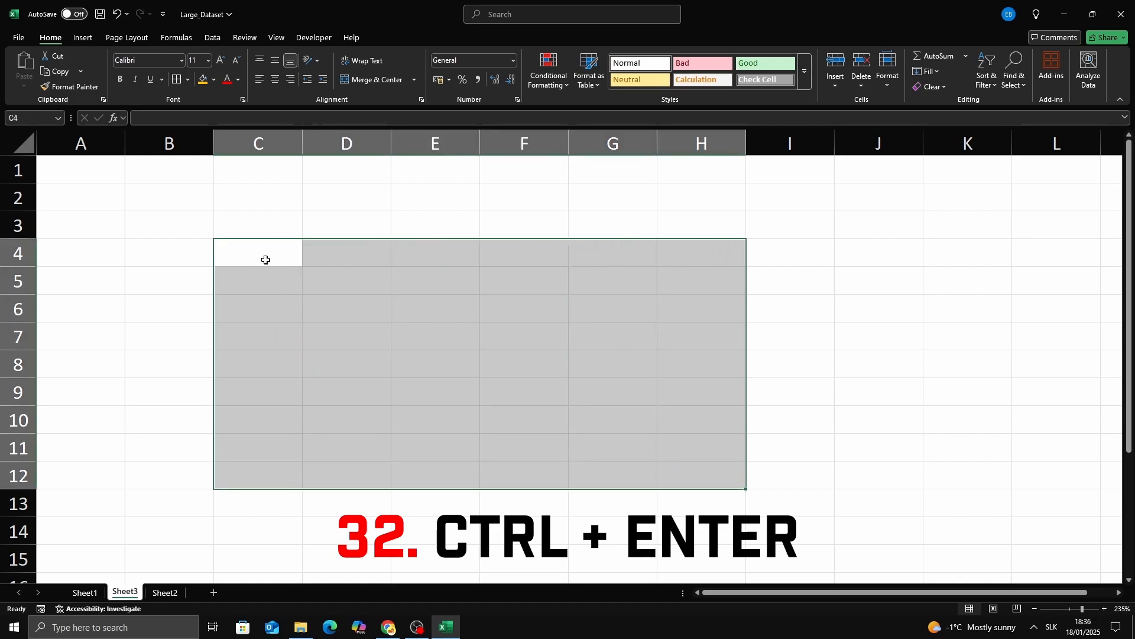
text(excel)
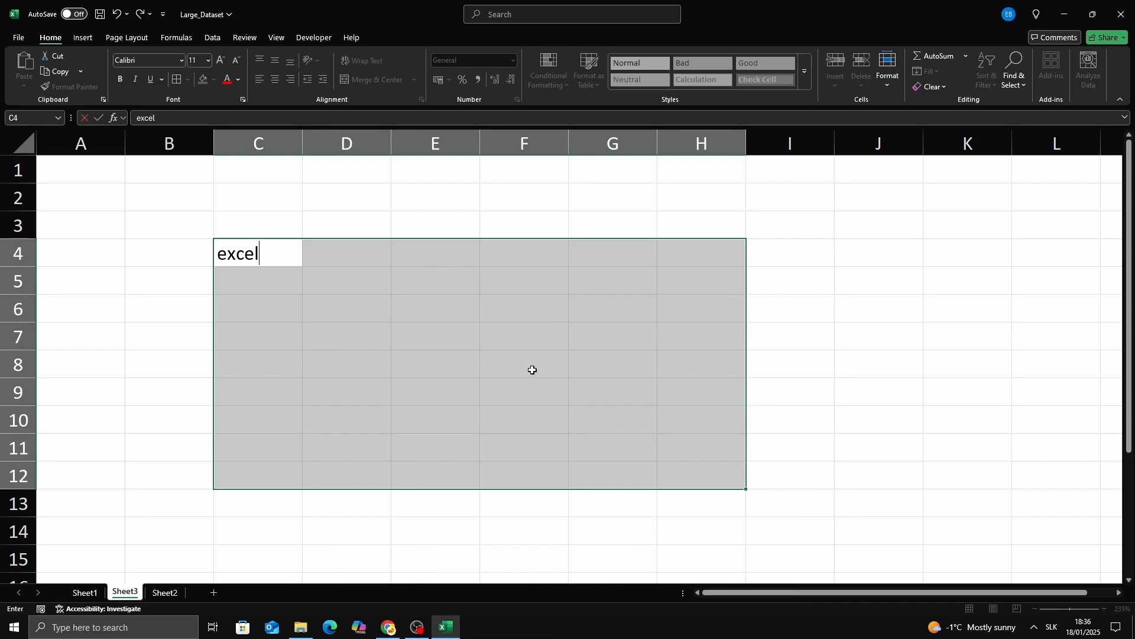
key(ctrl+Return)
click(868, 334)
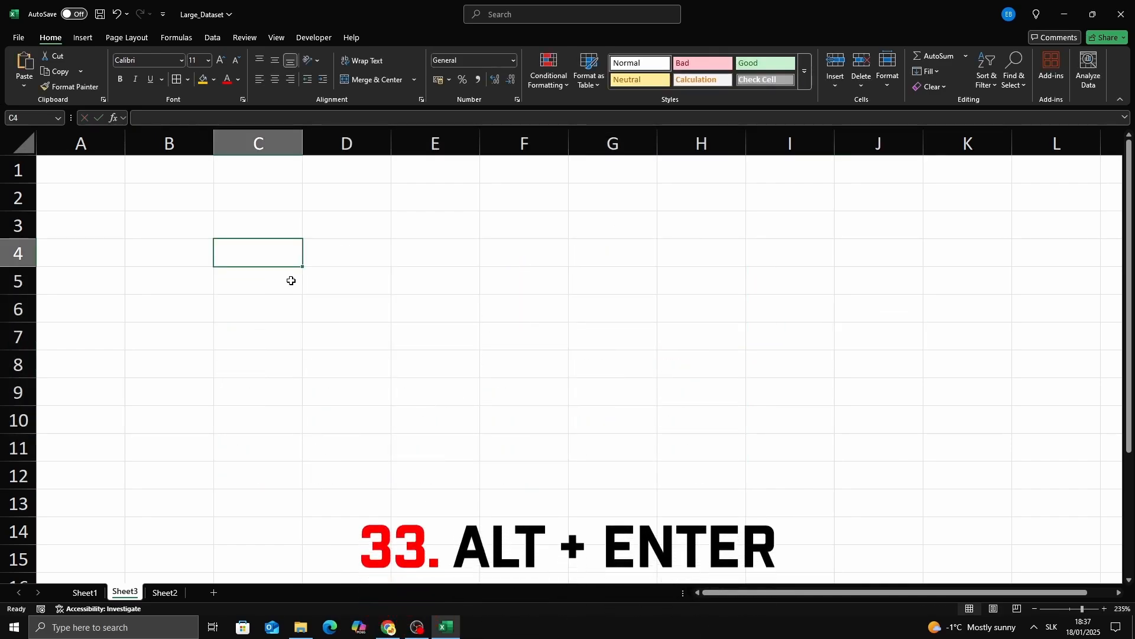
Step: Enter "excel" on two separate lines within cell C4
text(excel)
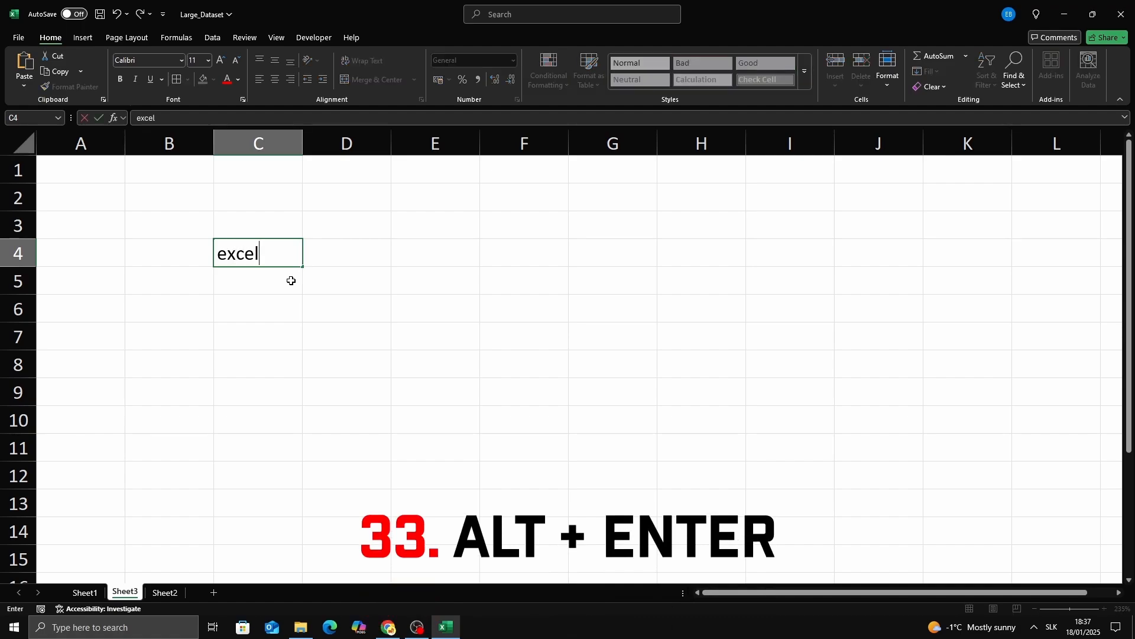
key(alt+Return)
text(exe)
text(el)
key(Return)
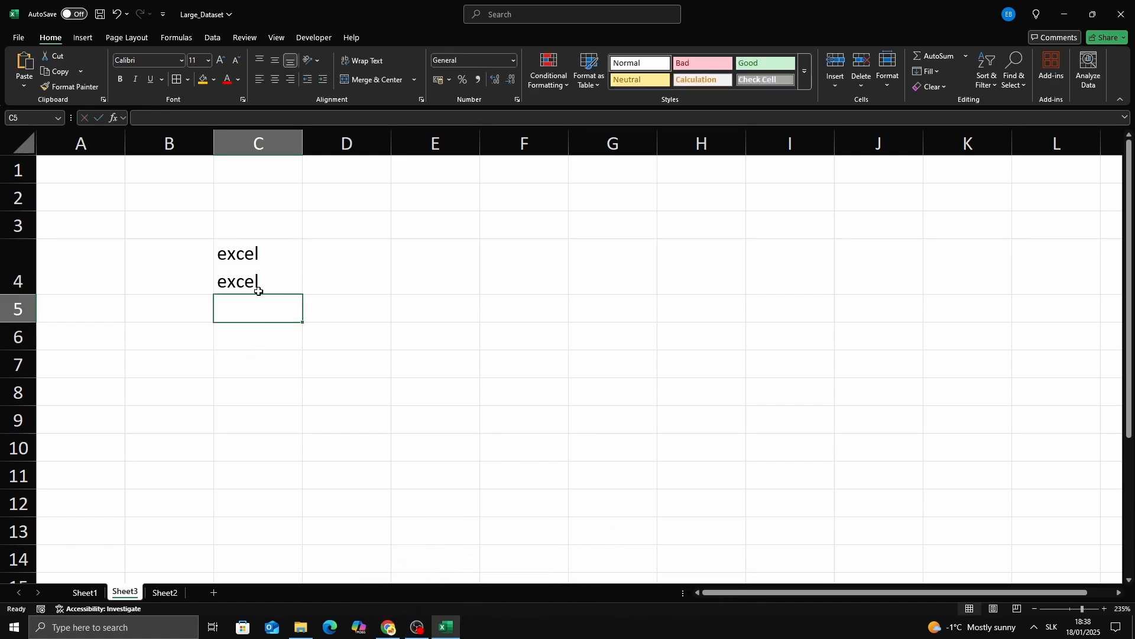
click(282, 278)
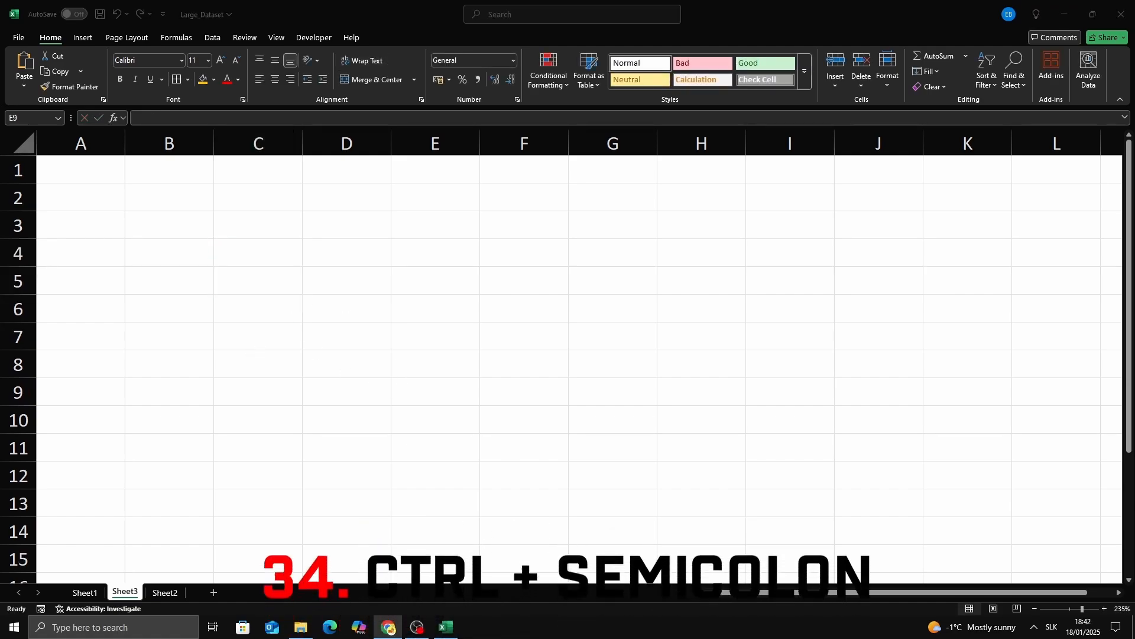
Step: Insert the current date as a static value in D7 and D8
click(378, 341)
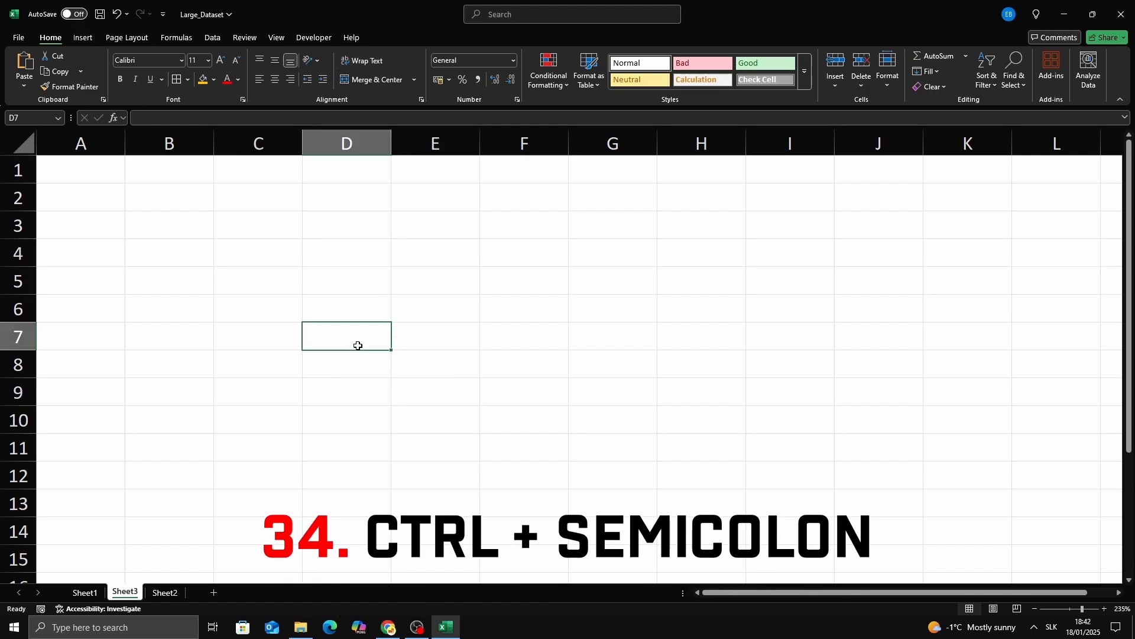
key(ctrl+semicolon)
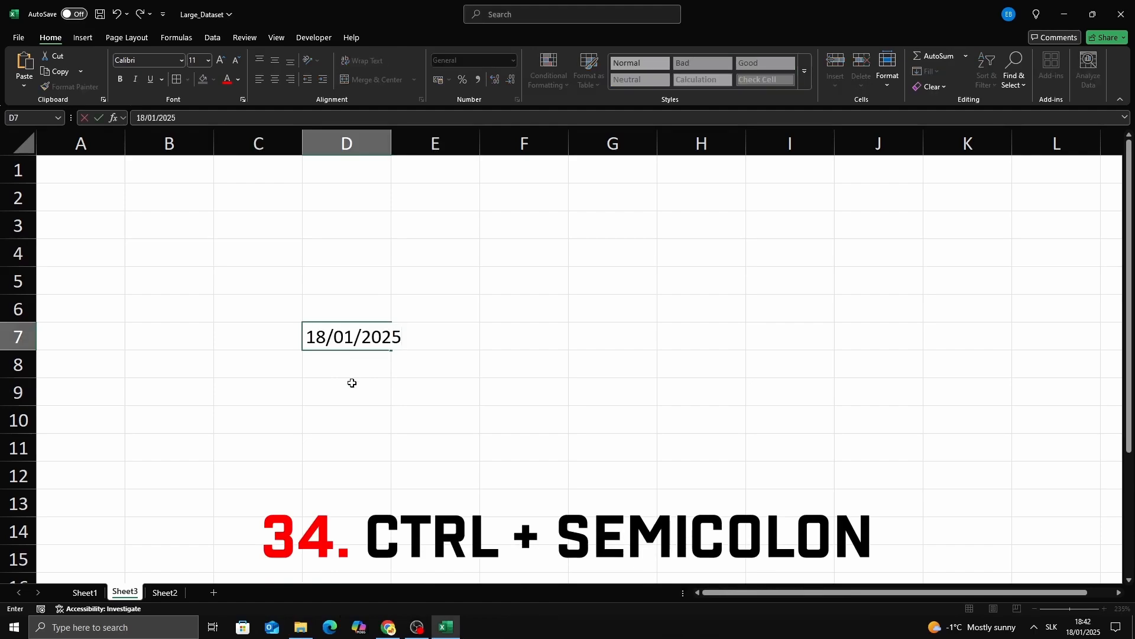
key(Return)
key(ctrl+semicolon)
key(Return)
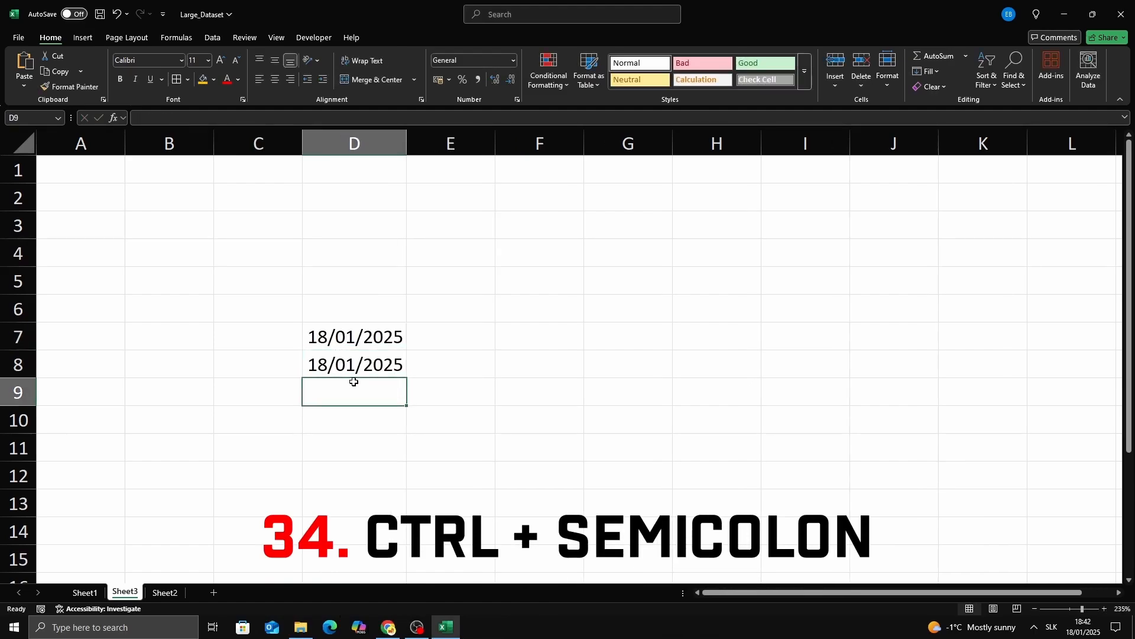
click(361, 344)
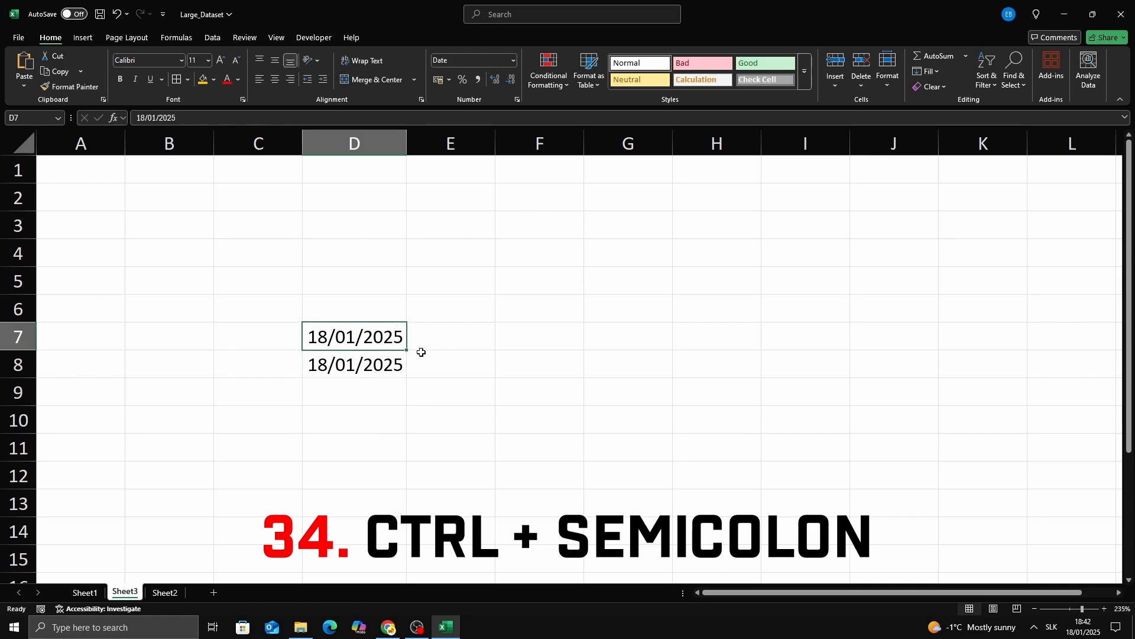
click(465, 341)
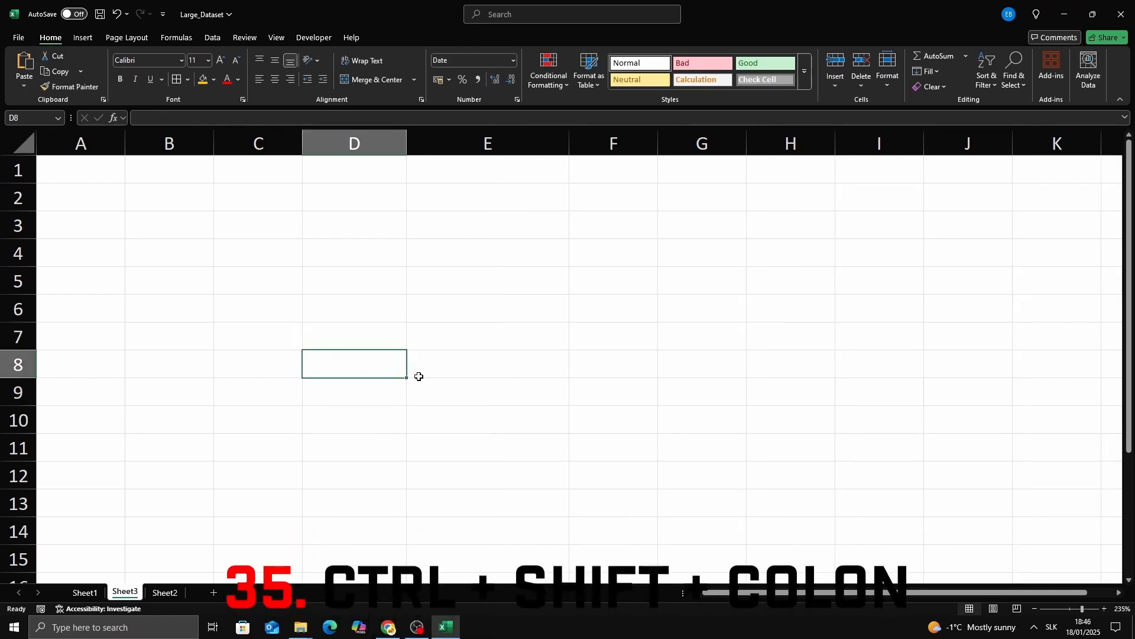
Step: Insert the current time as a static value in D8 and D9
key(ctrl+shift+colon)
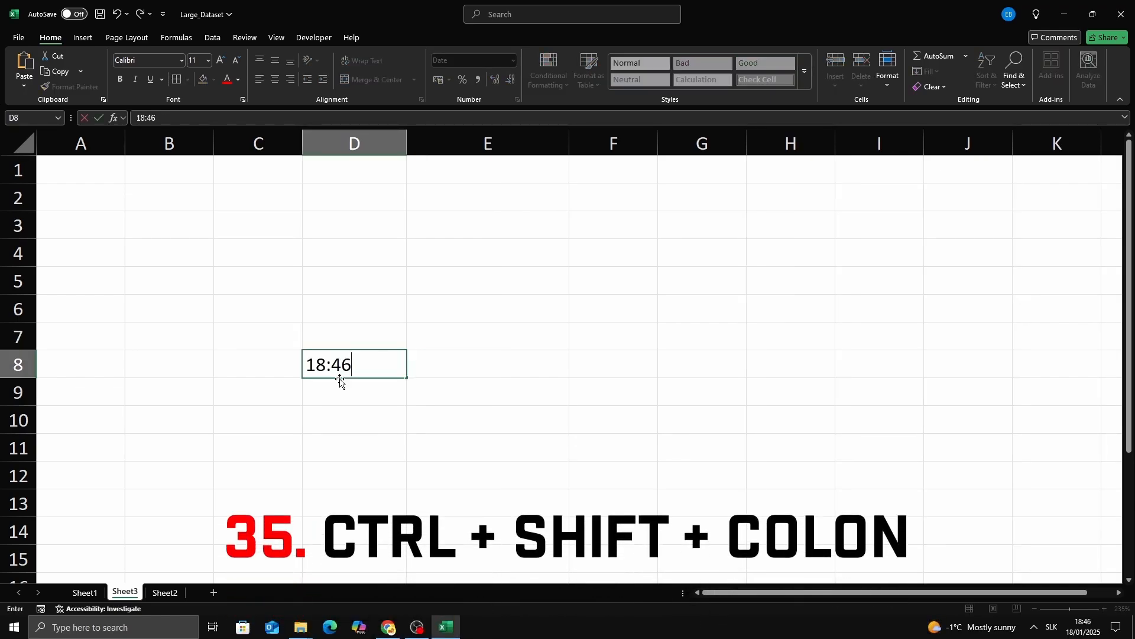
click(381, 383)
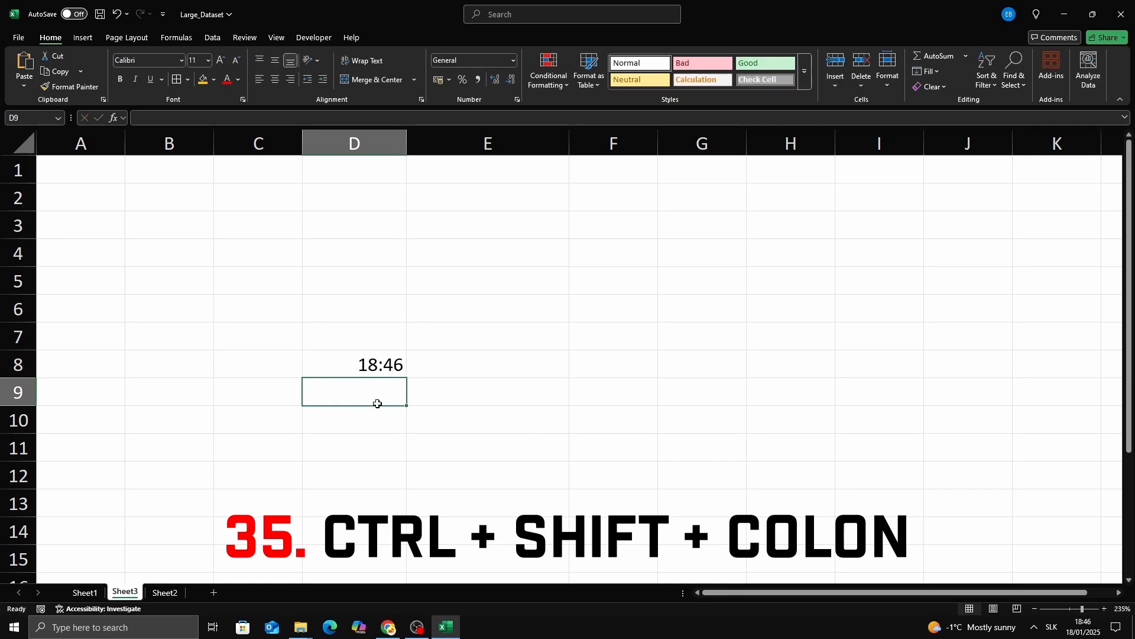
key(ctrl+shift+colon)
key(Return)
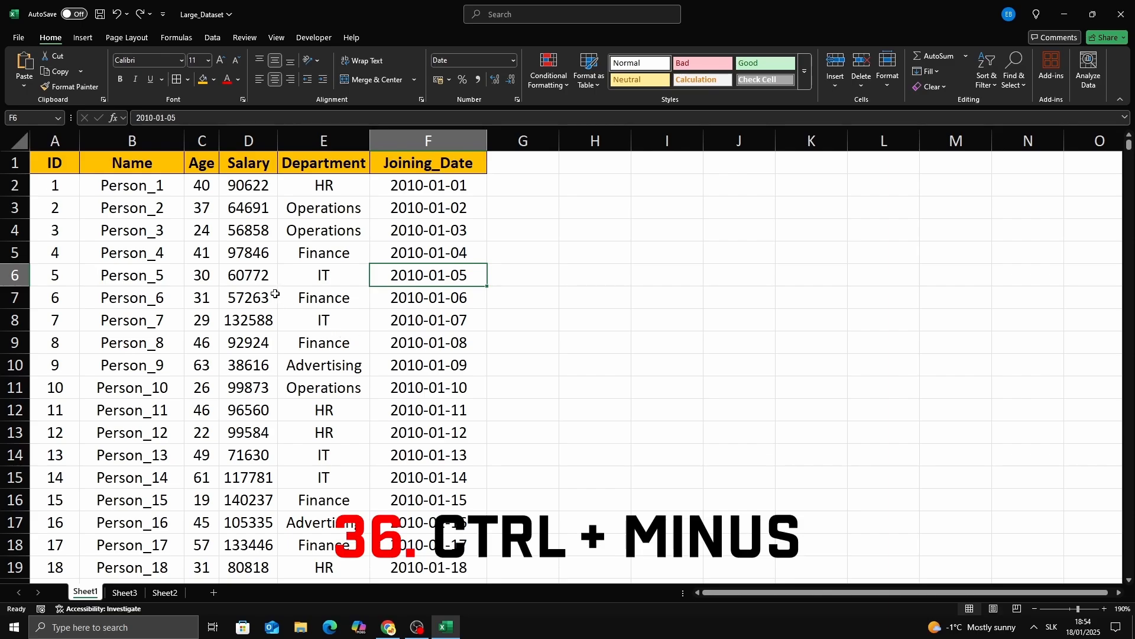
Step: Delete the entire row 6 of the employee table on Sheet1 three times in a row
click(25, 283)
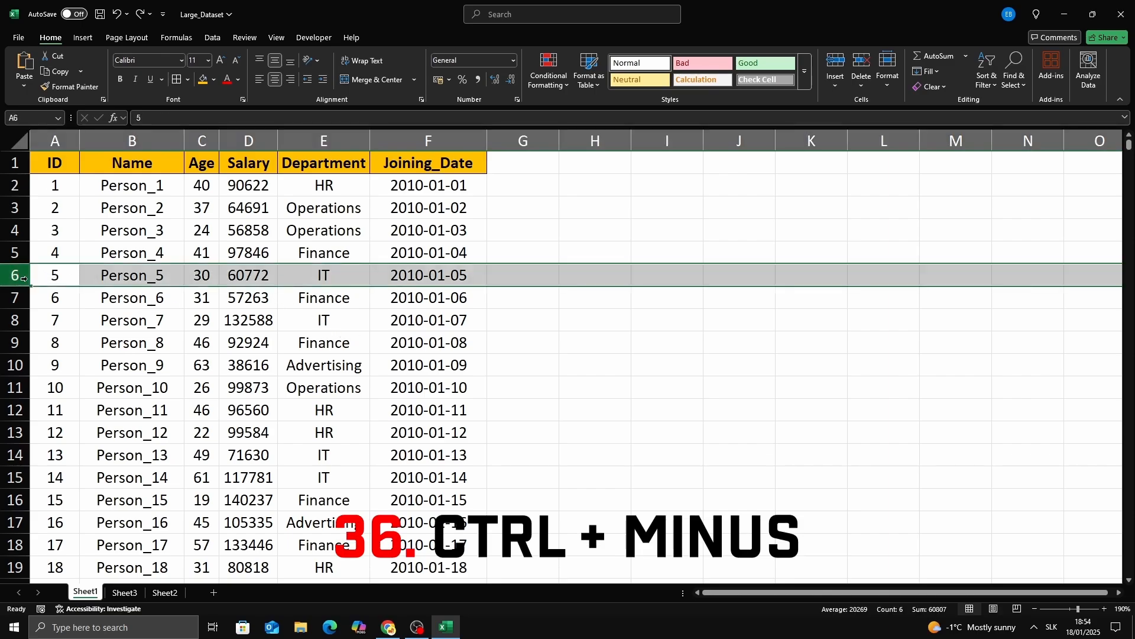
key(ctrl+minus)
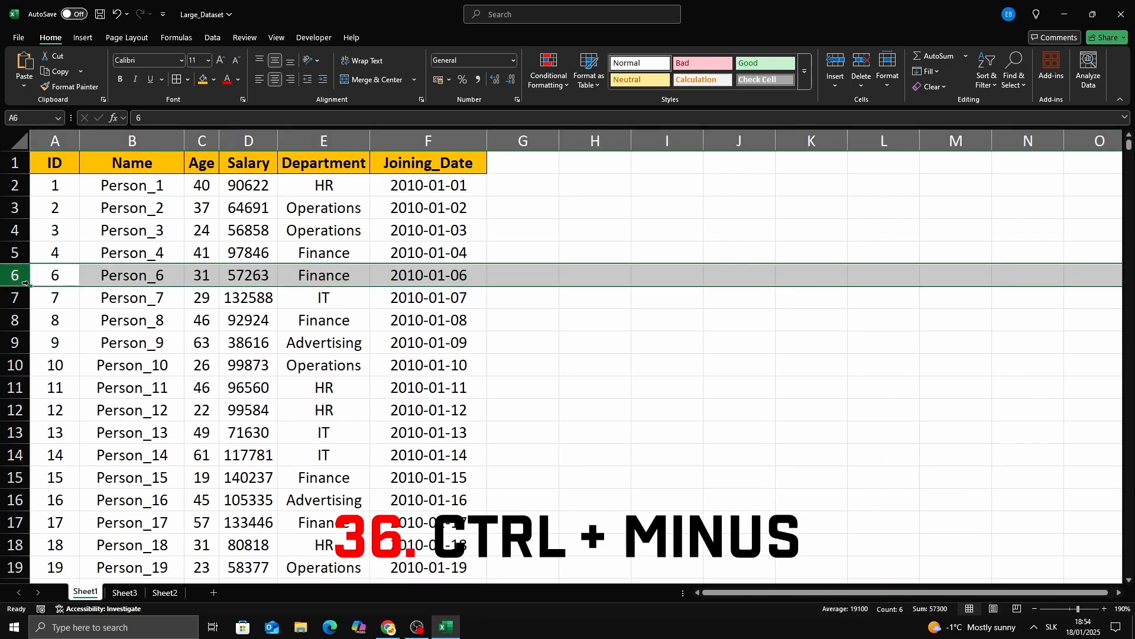
key(ctrl+minus)
key(ctrl+minus)
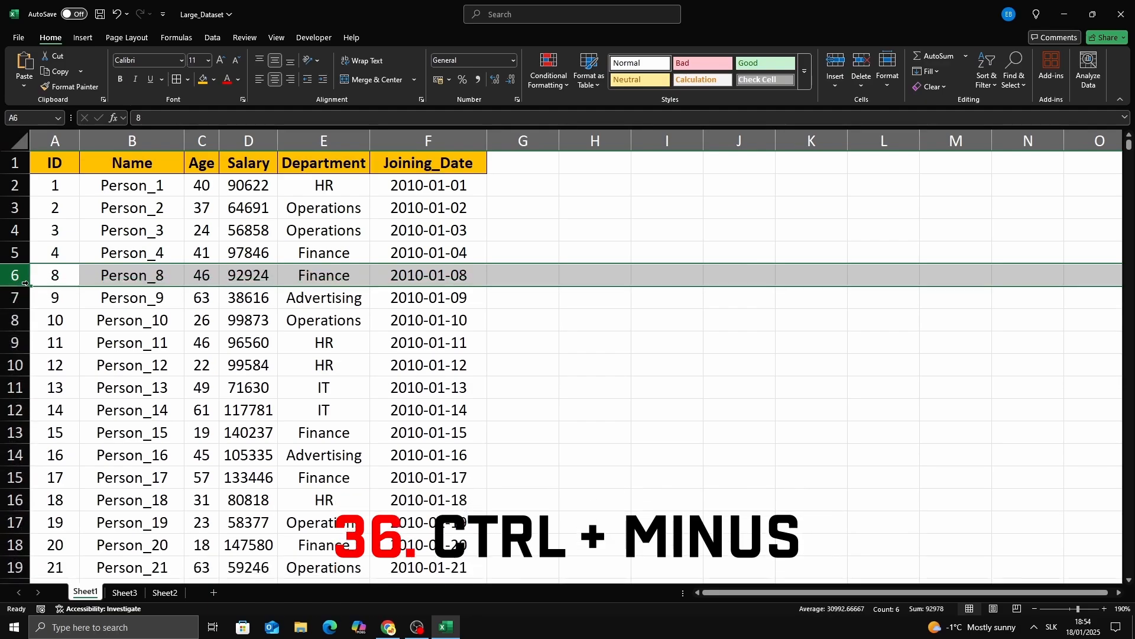
Step: Delete the entire rows 6 through 11 of the employee table together
drag(25, 283, 28, 396)
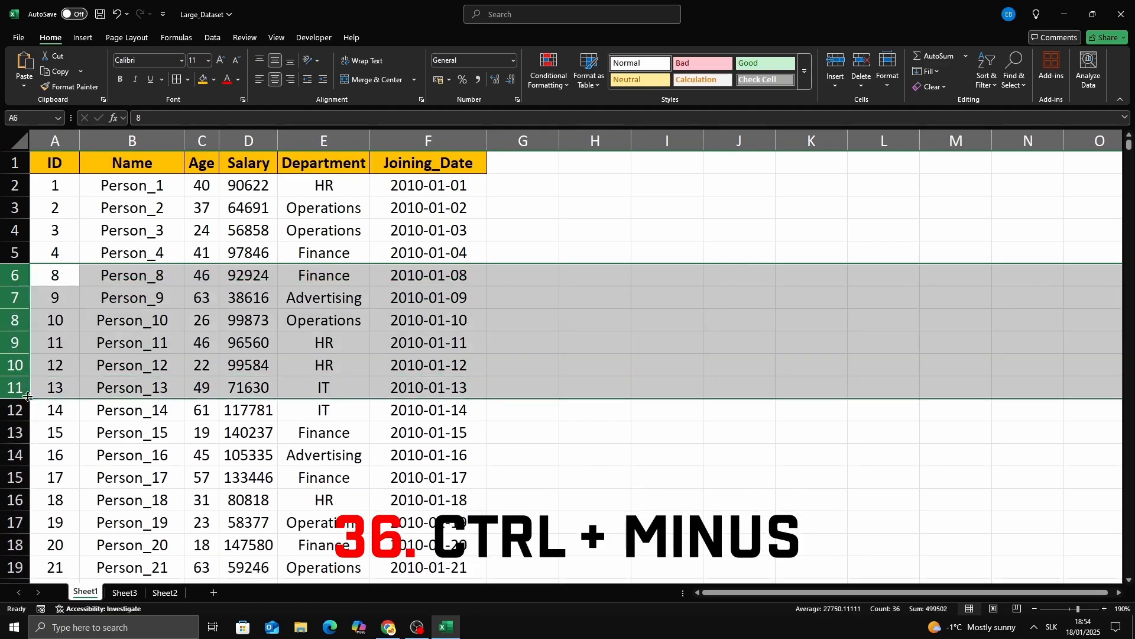
key(ctrl+minus)
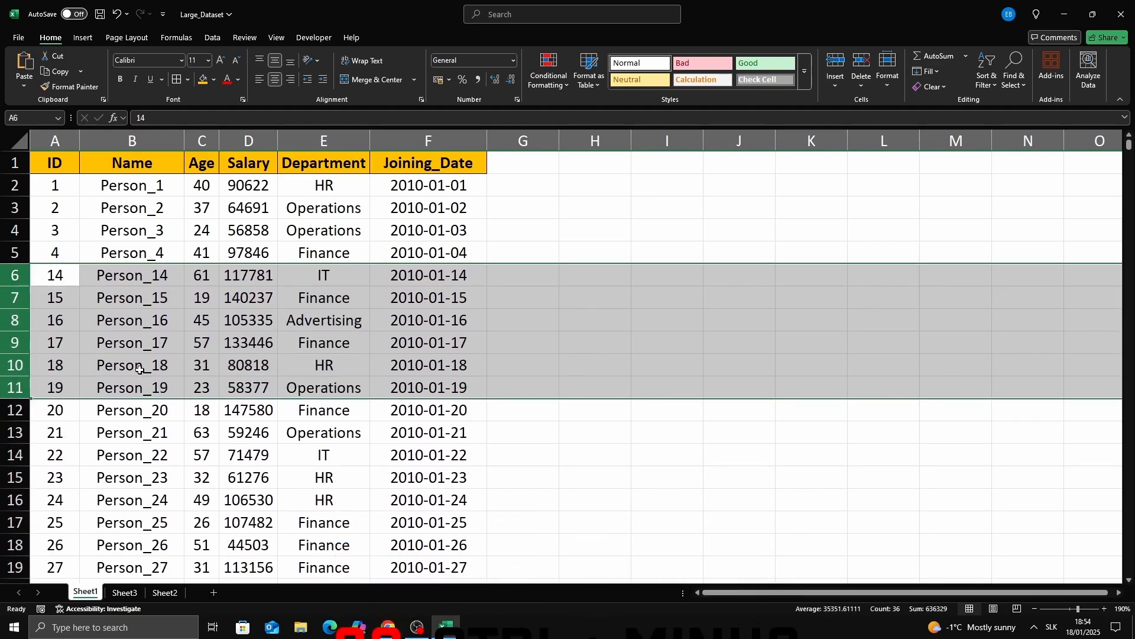
click(520, 435)
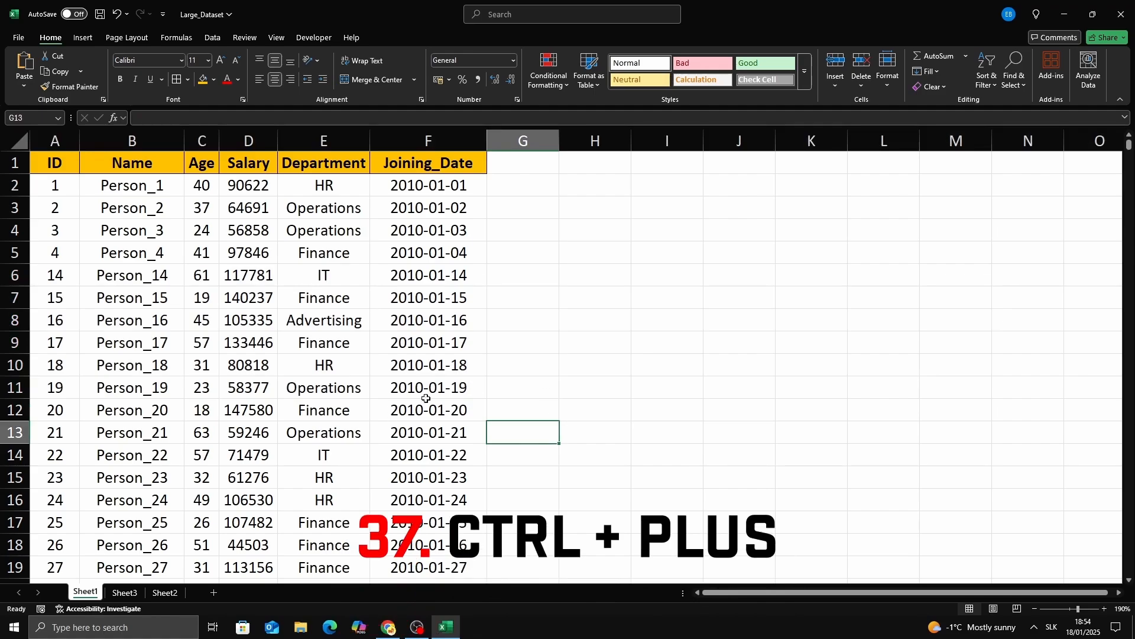
Step: Insert five blank rows at row 6, directly above the record with ID 14
click(14, 279)
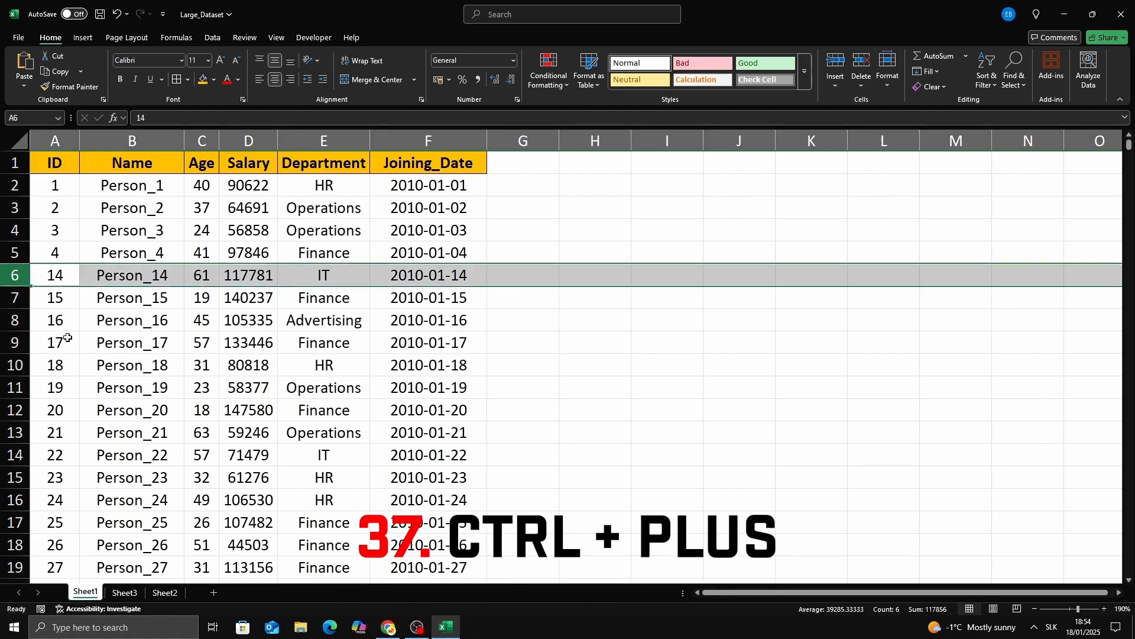
key(ctrl+plus)
key(ctrl+plus)
key(ctrl+plus)
key(ctrl+plus)
key(ctrl+plus)
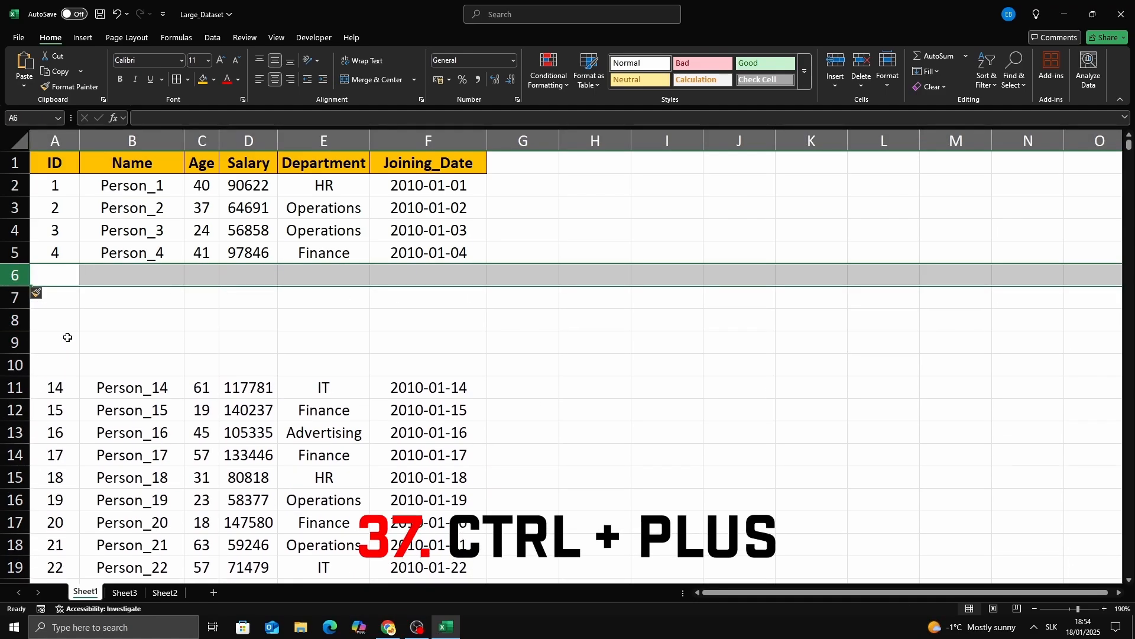
Step: Insert blank columns at column E, directly before the Department column
click(337, 313)
click(307, 141)
key(ctrl+plus)
key(ctrl+plus)
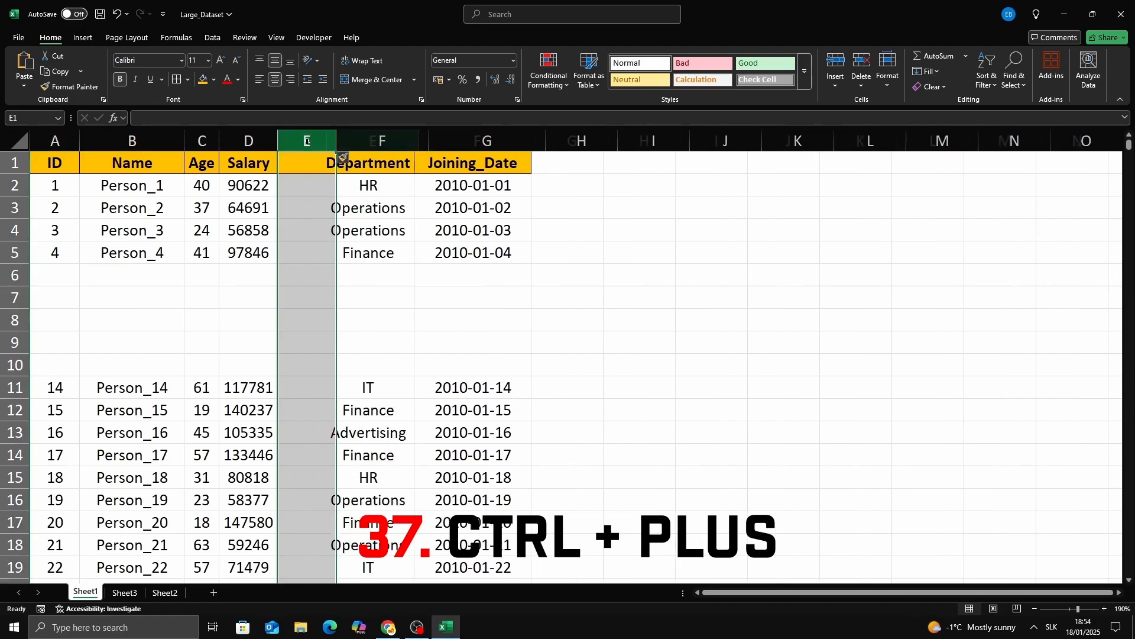
key(ctrl+plus)
click(489, 297)
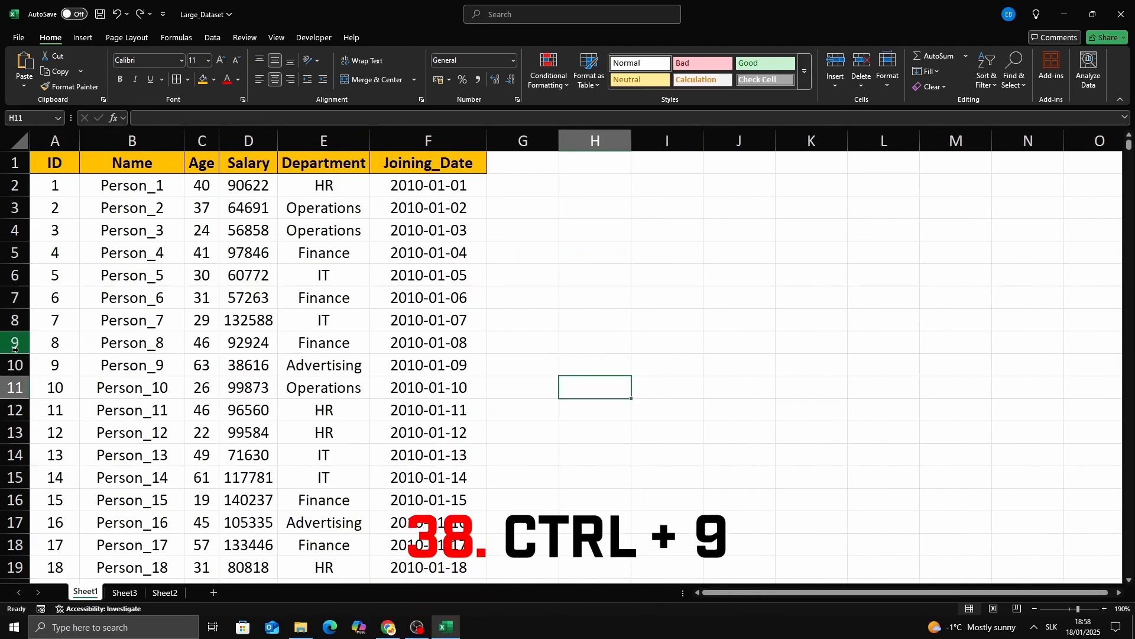
Step: Hide row 9 of the employee table and unhide it, doing this twice
click(15, 343)
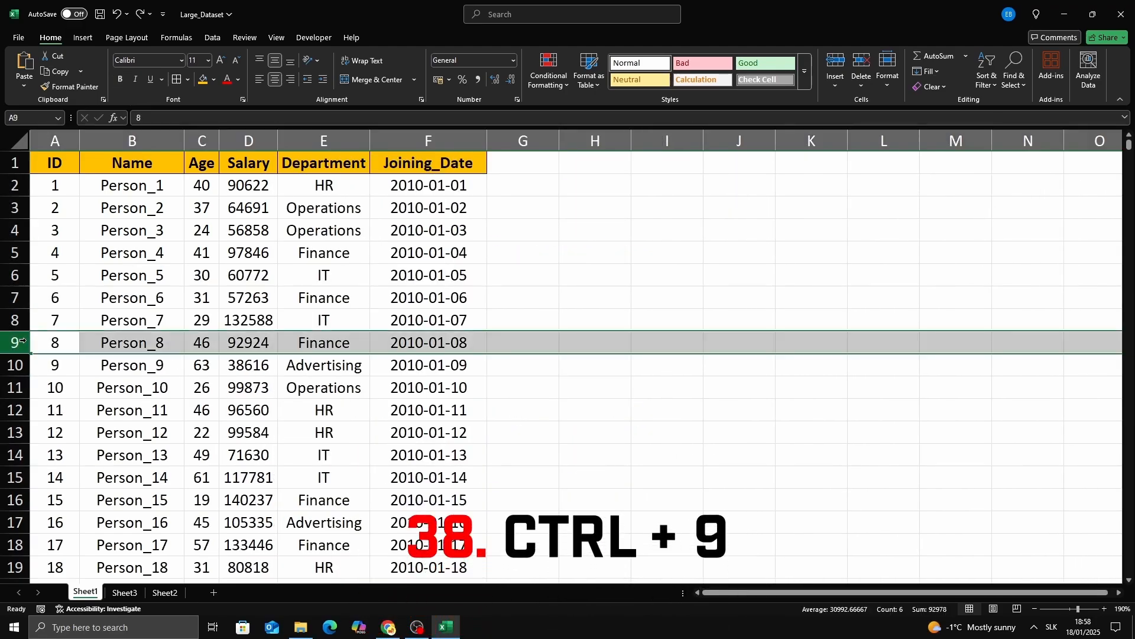
key(ctrl+9)
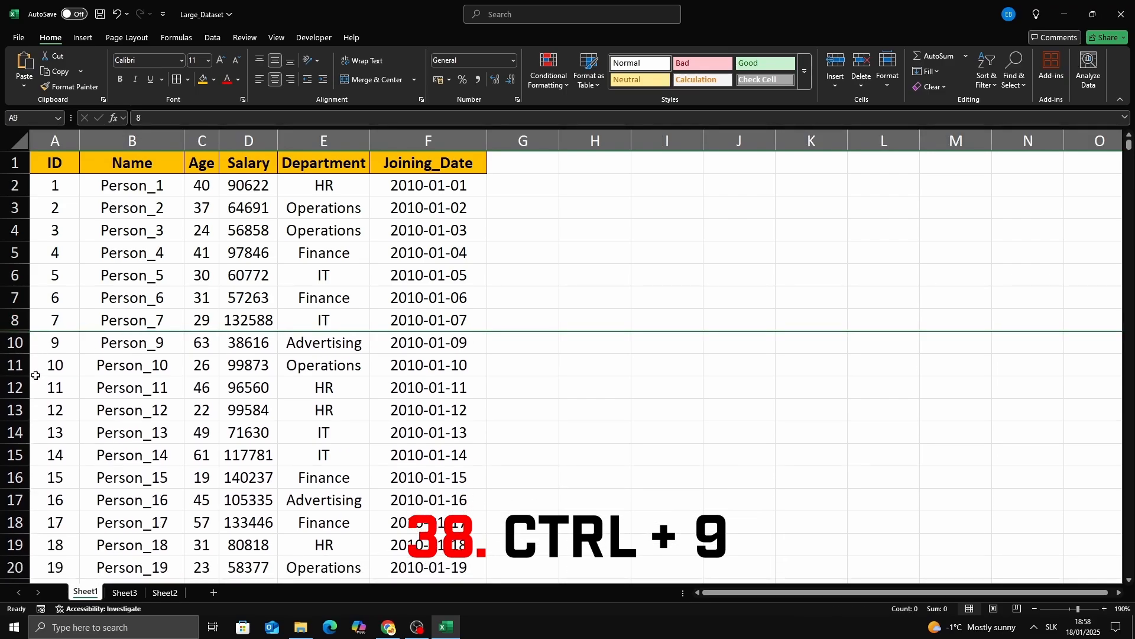
key(ctrl+shift+9)
key(ctrl+9)
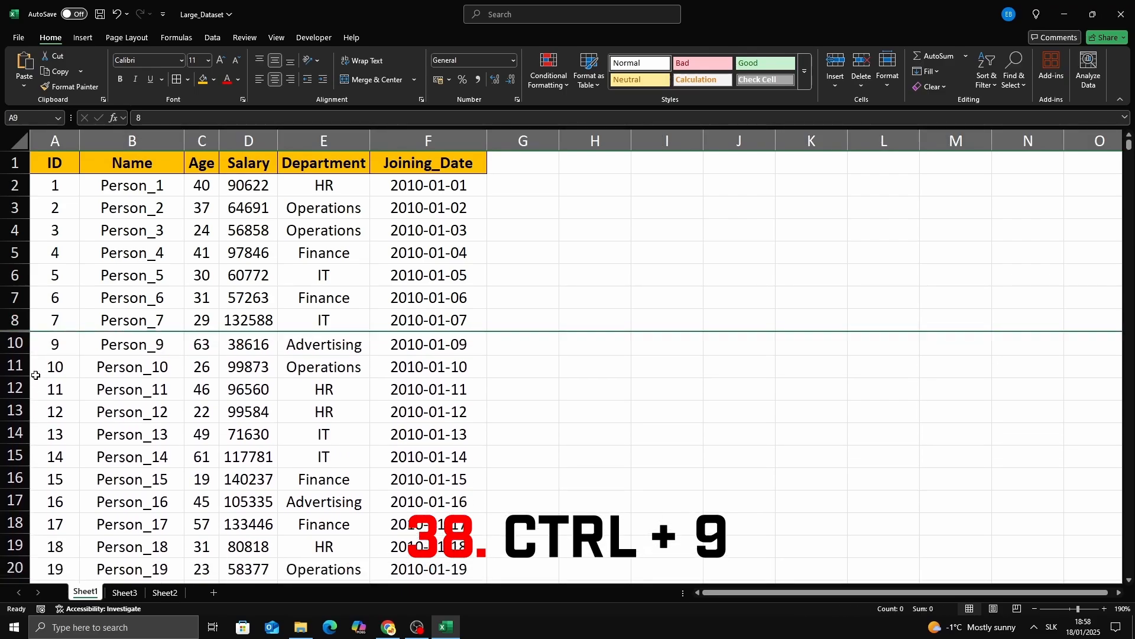
key(ctrl+shift+9)
click(35, 375)
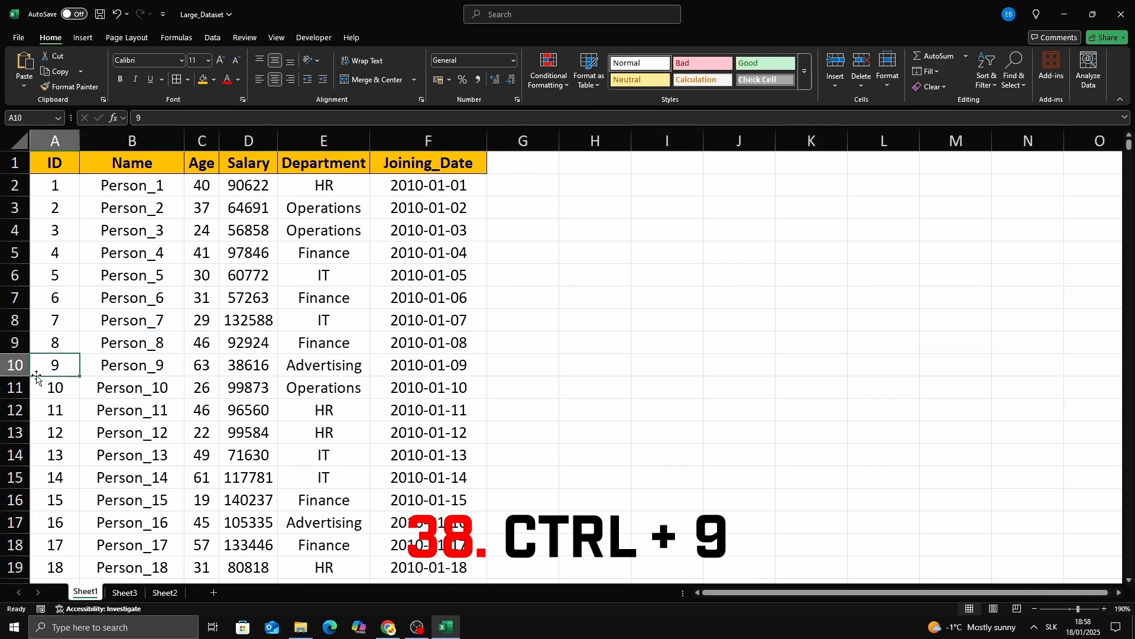
Step: Hide rows 4 through 15 of the employee table together and unhide them again
drag(15, 230, 24, 477)
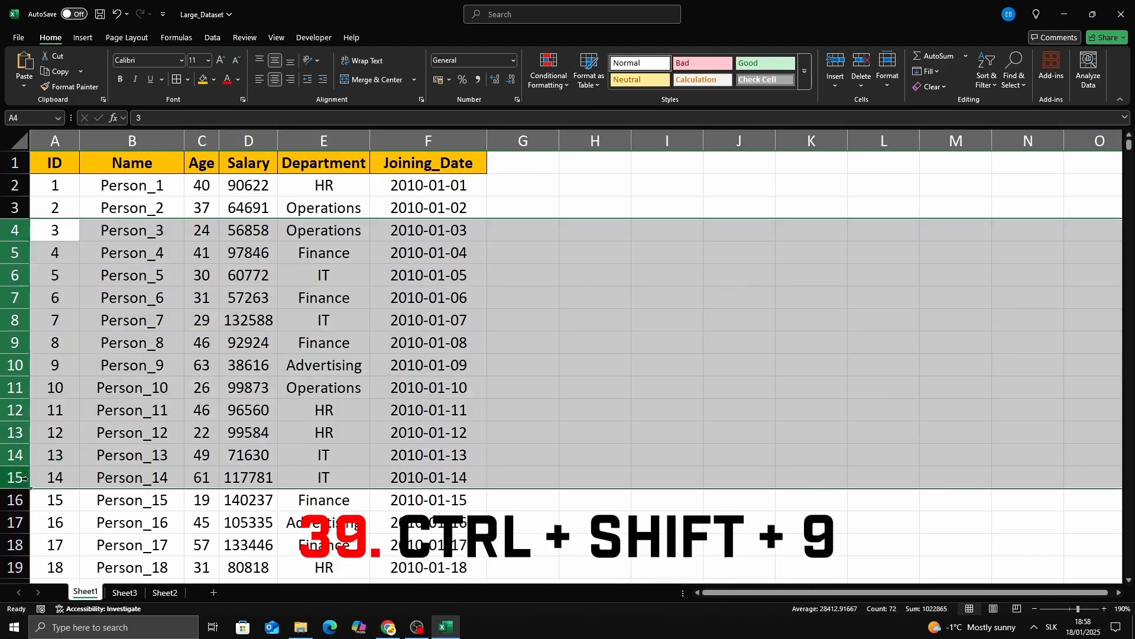
key(ctrl+9)
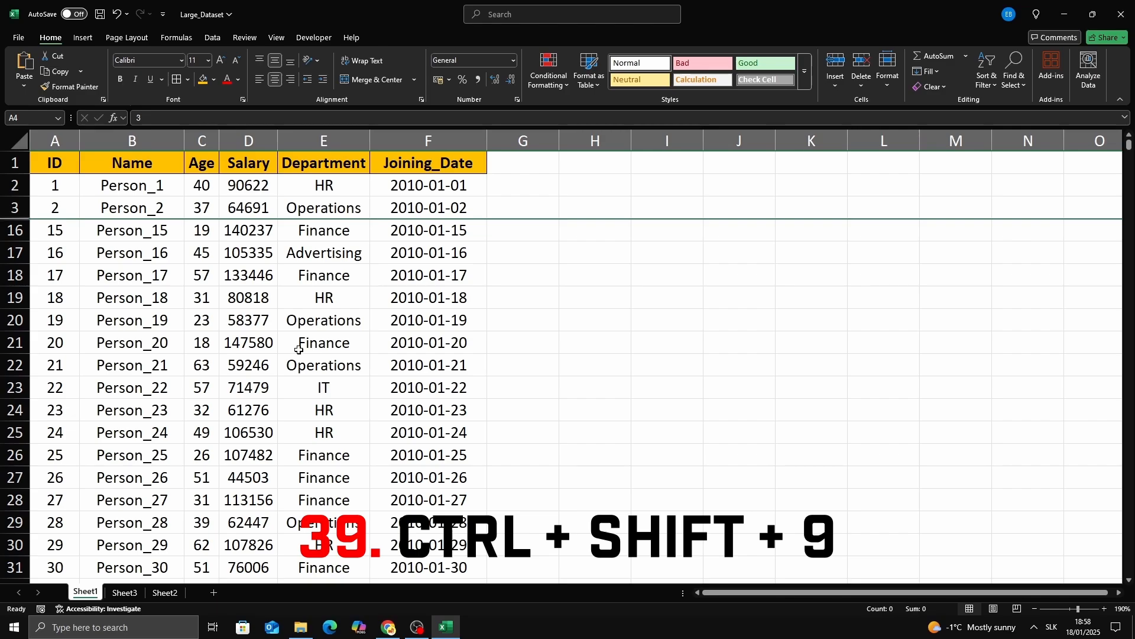
key(ctrl+shift+9)
click(603, 384)
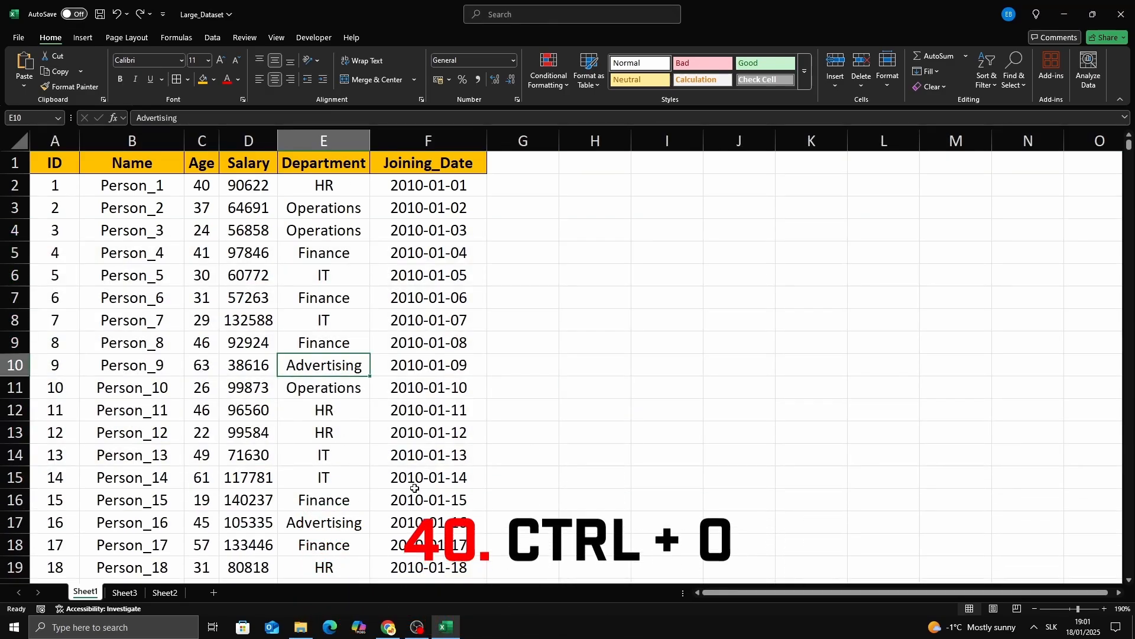
Step: Hide the Salary column of the employee table
click(260, 141)
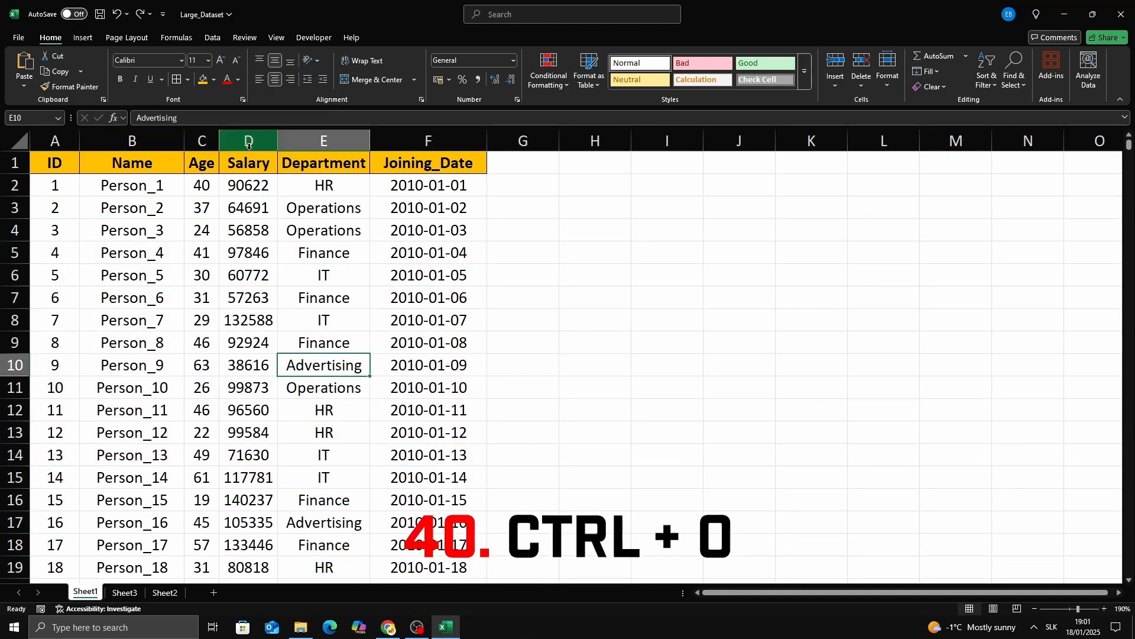
key(ctrl+0)
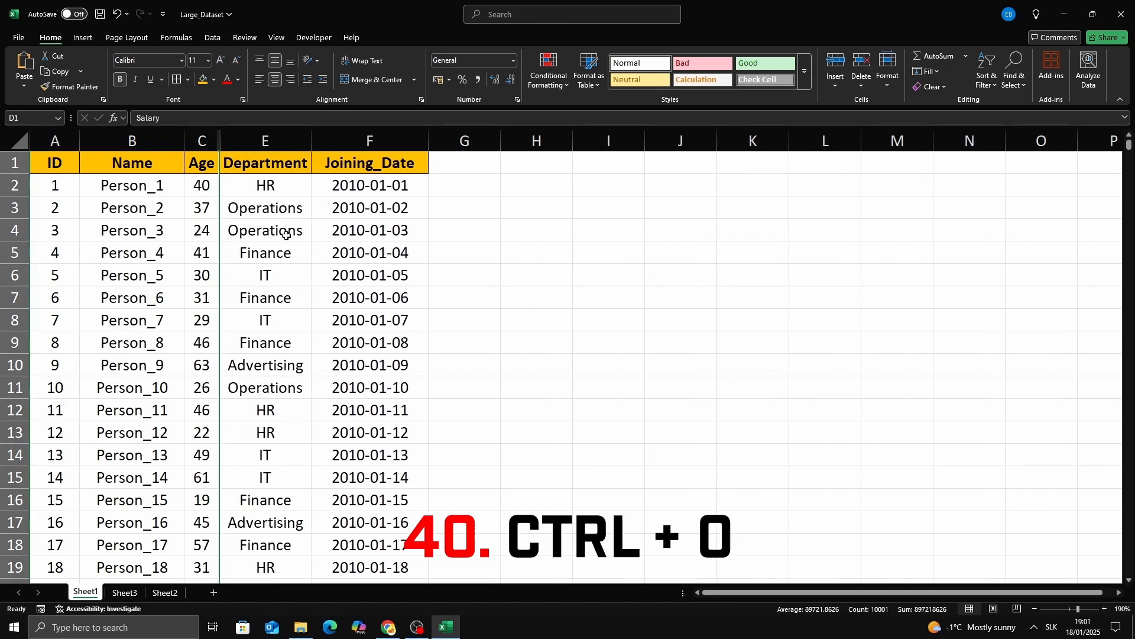
Step: Bring the hidden Salary column of the employee table back into view
key(ctrl+z)
click(362, 271)
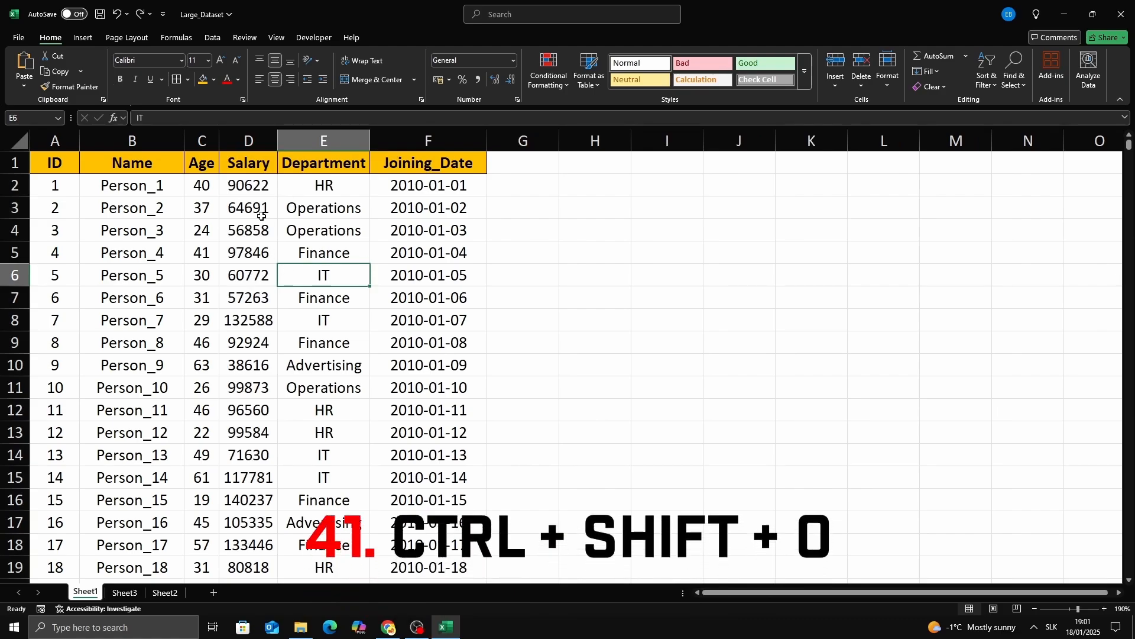
Step: Hide columns B through J together and unhide them again
drag(132, 140, 723, 134)
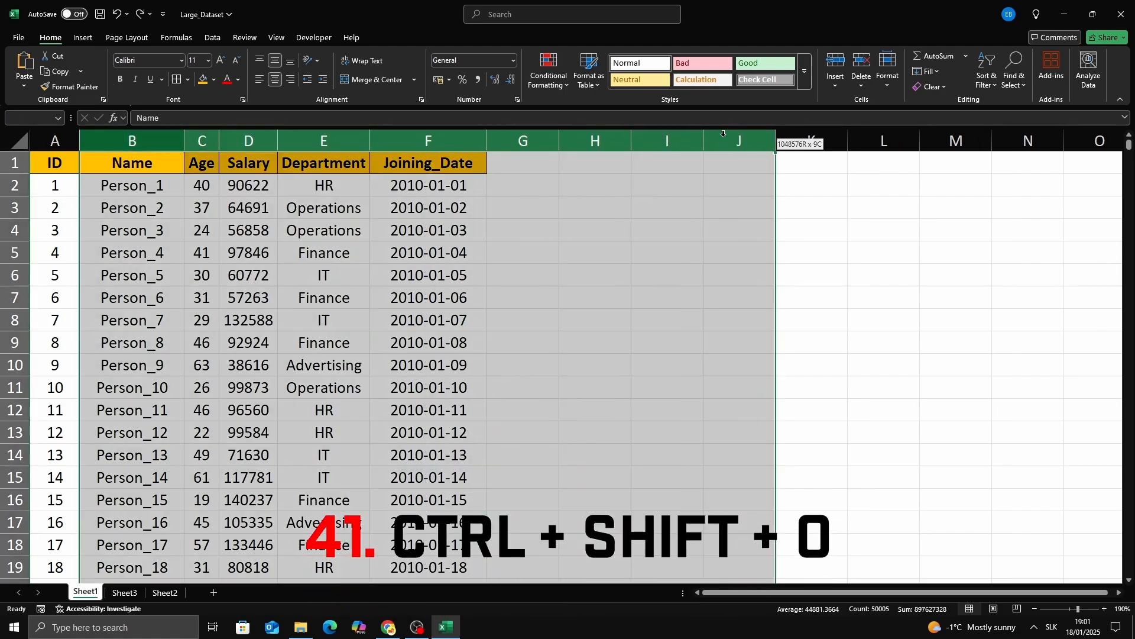
key(ctrl+0)
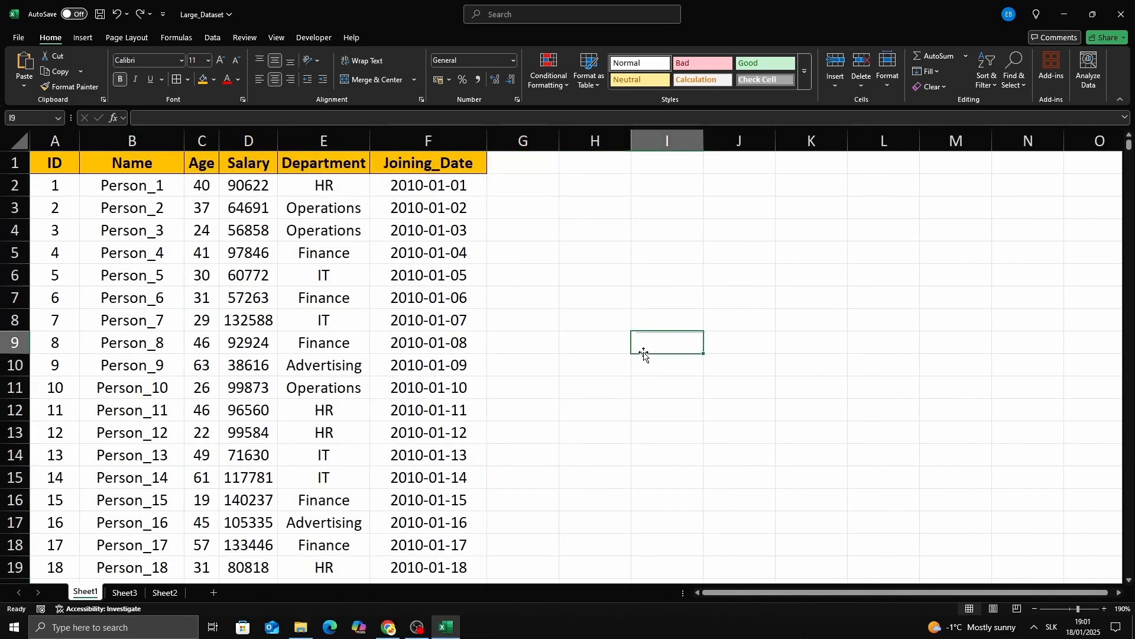
key(Down)
key(Down)
key(Down)
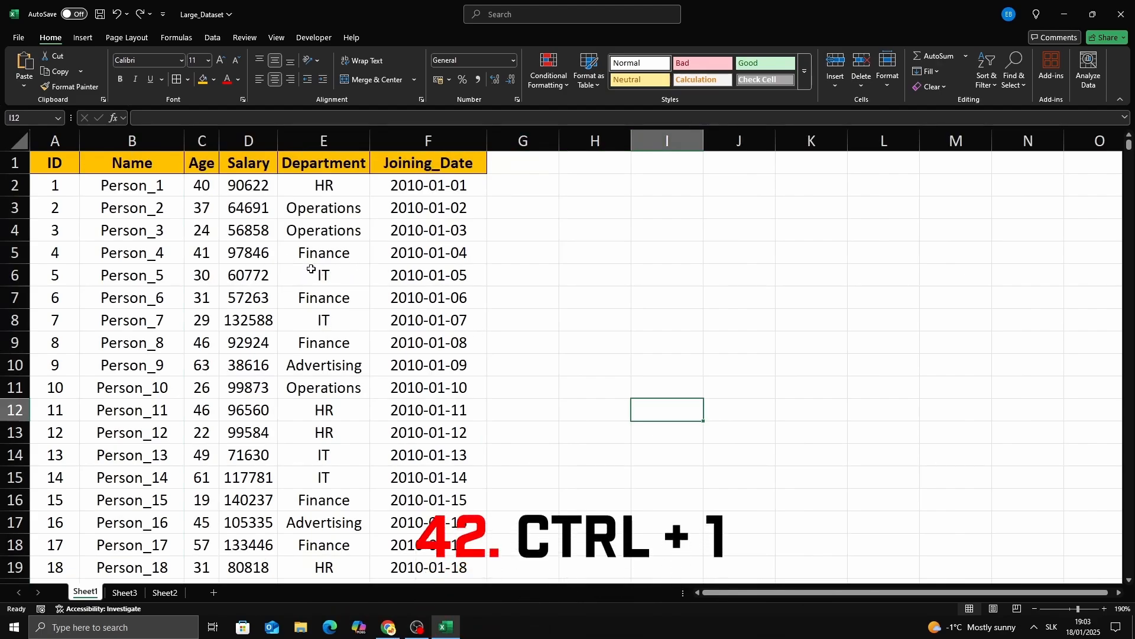
Step: Open the cell formatting options for E3, review the Number and Alignment settings, and choose the Bold font style
click(313, 214)
key(ctrl+1)
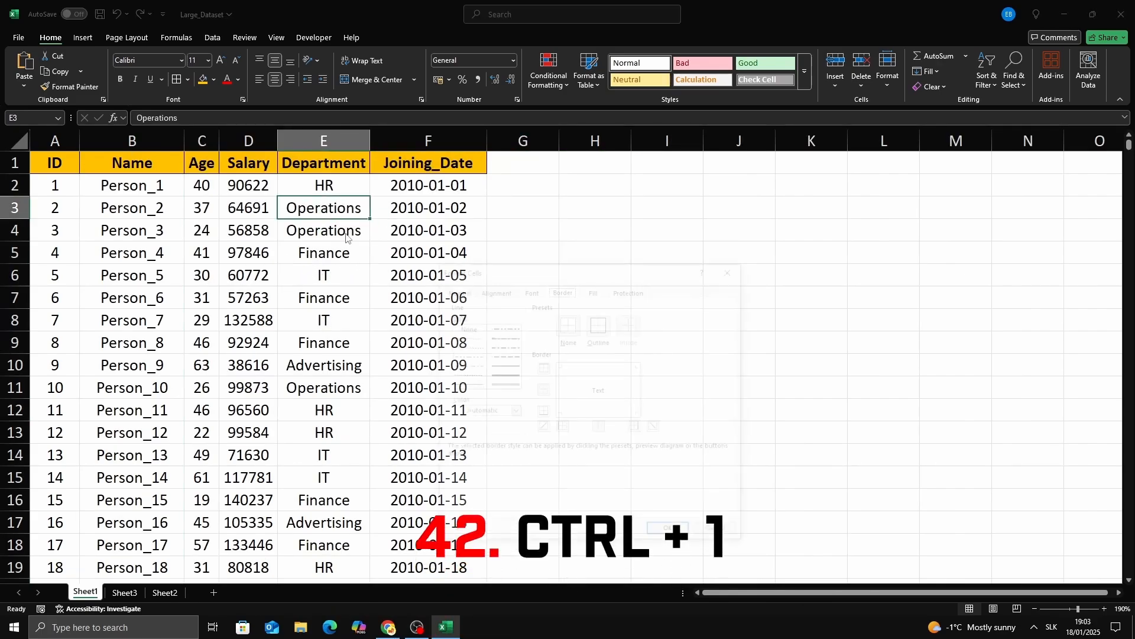
click(529, 289)
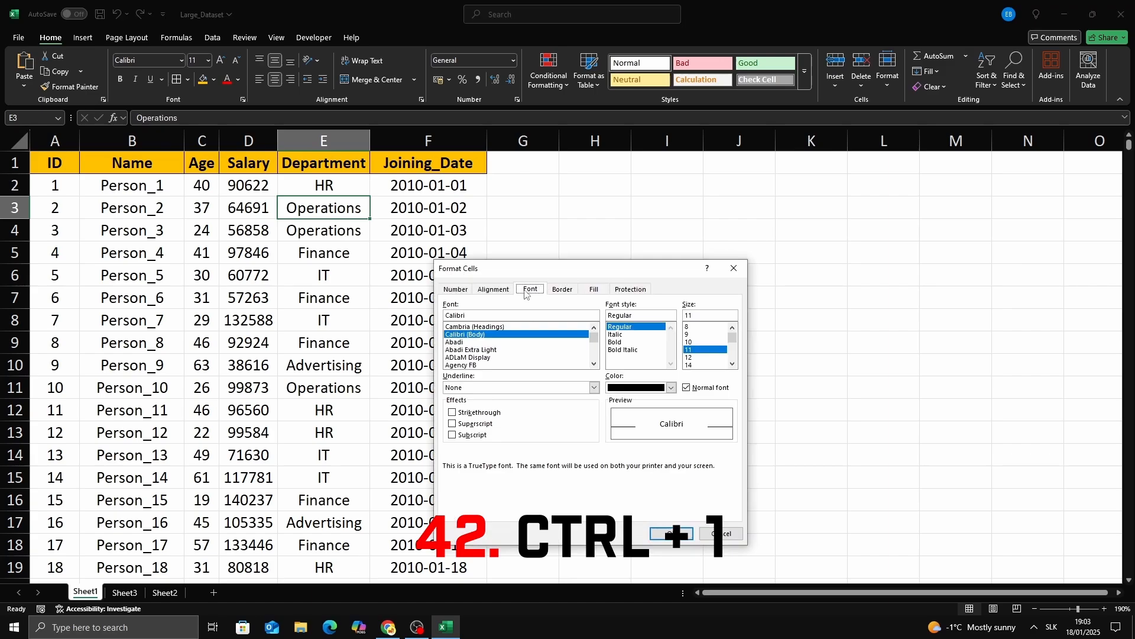
click(466, 291)
click(496, 291)
click(541, 291)
click(616, 342)
Step: Add an outline border to cell E3 and apply the cell formatting
click(564, 290)
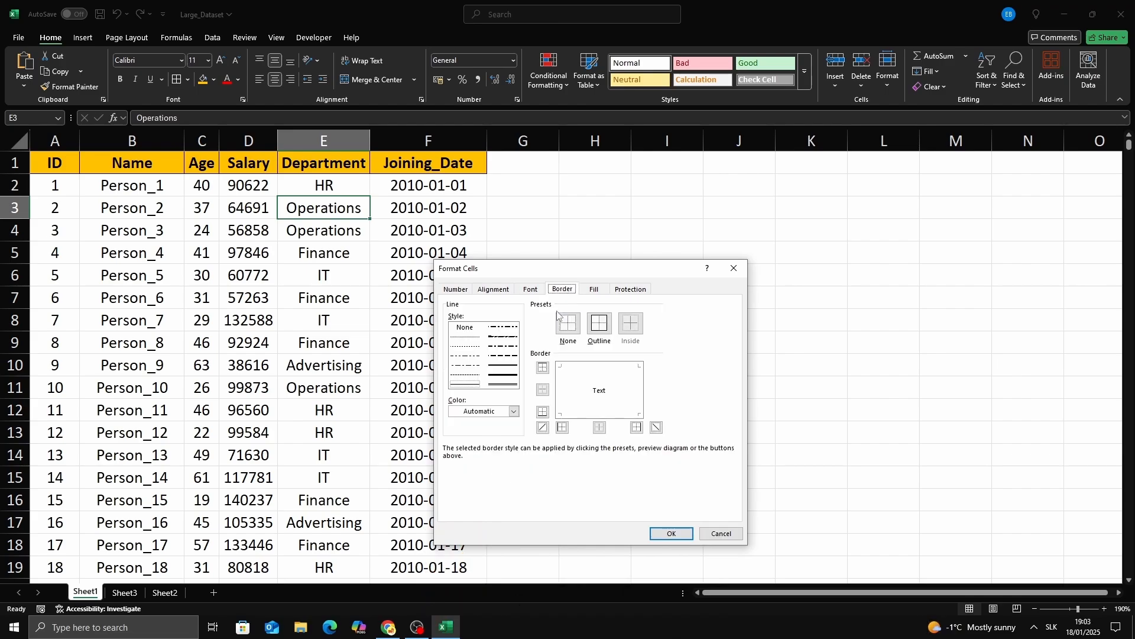
click(599, 324)
click(662, 529)
click(632, 406)
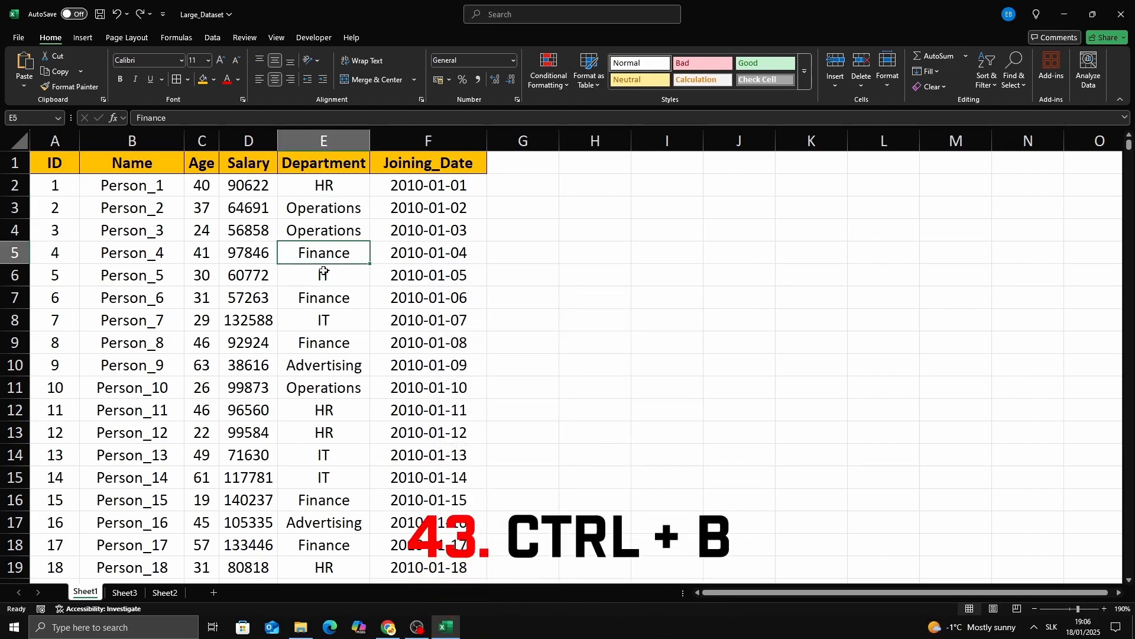
Step: Make cell E5 bold, and then the range B3:F16 of the employee table
key(ctrl+b)
click(601, 329)
click(142, 207)
drag(142, 207, 488, 497)
key(ctrl+b)
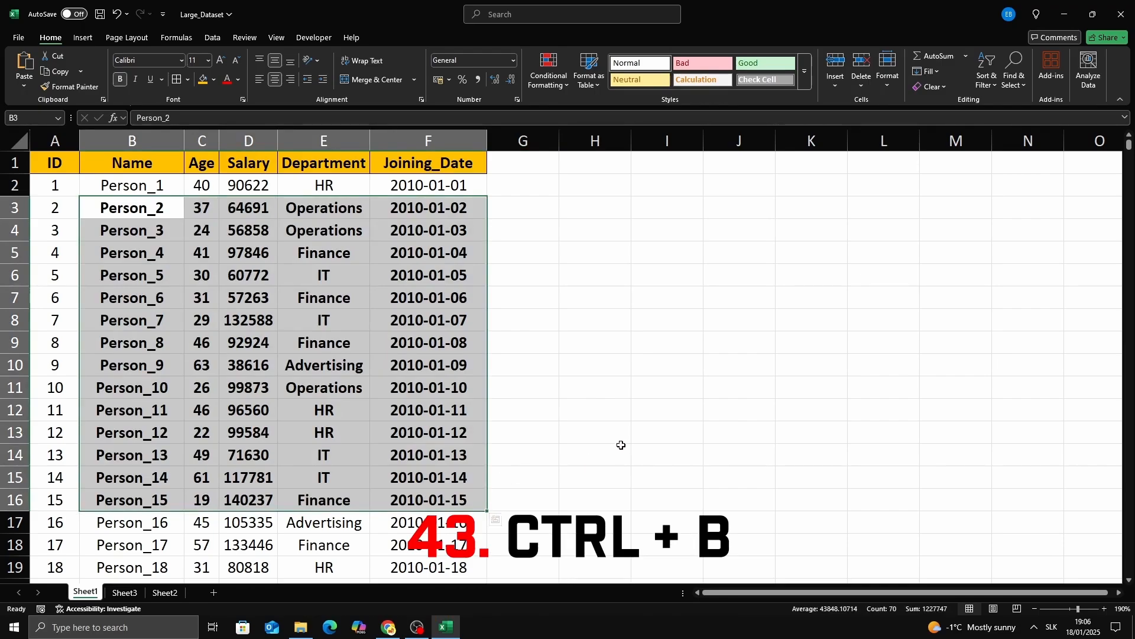
click(615, 437)
Step: Remove the bold formatting from the range B3:F16
drag(181, 214, 485, 499)
key(ctrl+b)
click(579, 438)
Step: Italicize the range B4:F16 of the employee table and undo the italics
drag(137, 232, 393, 494)
key(ctrl+i)
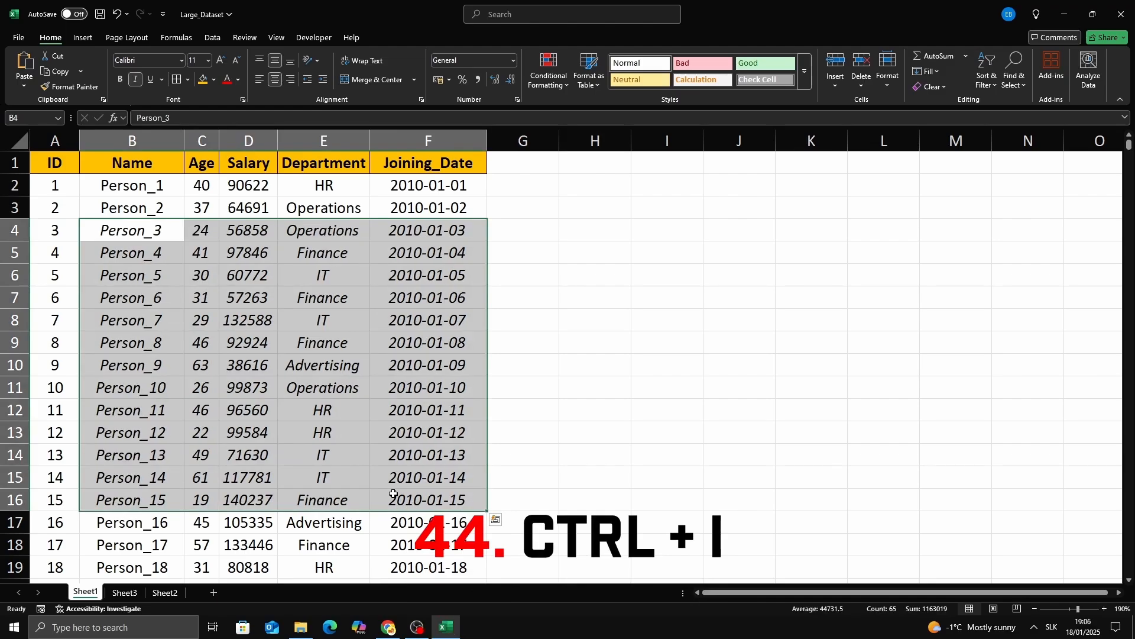
click(733, 521)
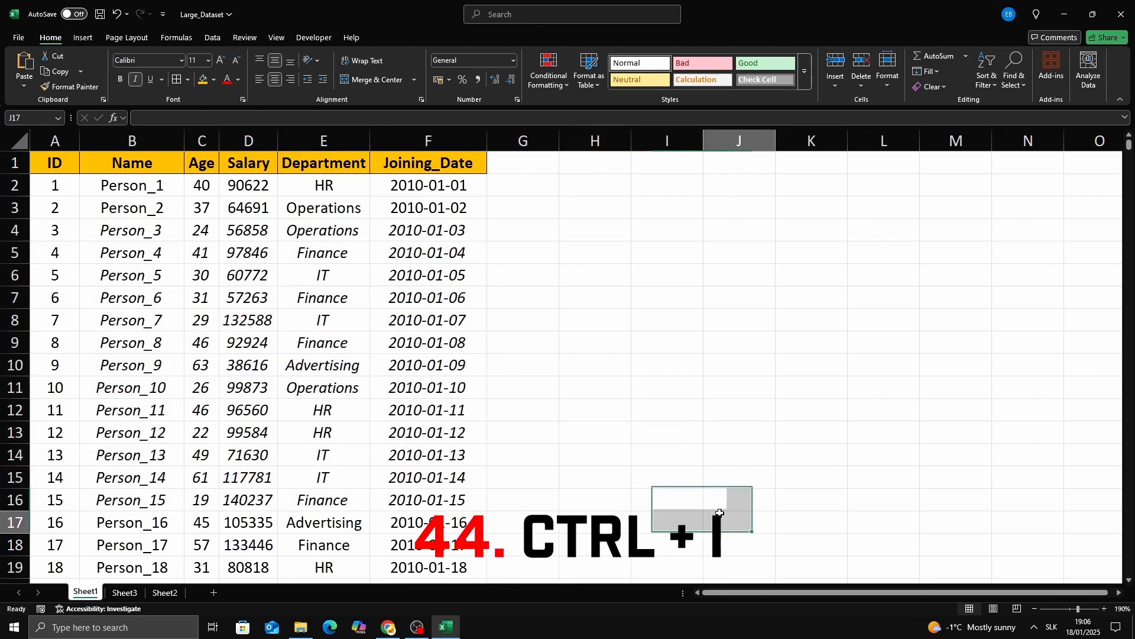
key(ctrl+z)
click(594, 410)
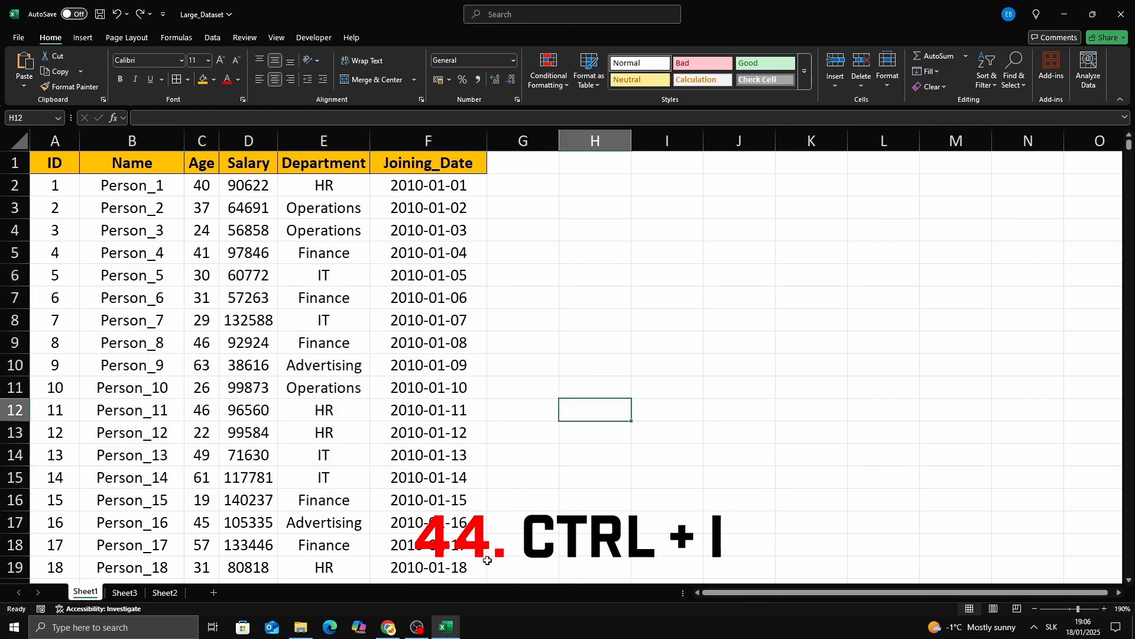
Step: Underline the range B4:F17 of the employee table and remove the underline again
drag(83, 223, 481, 520)
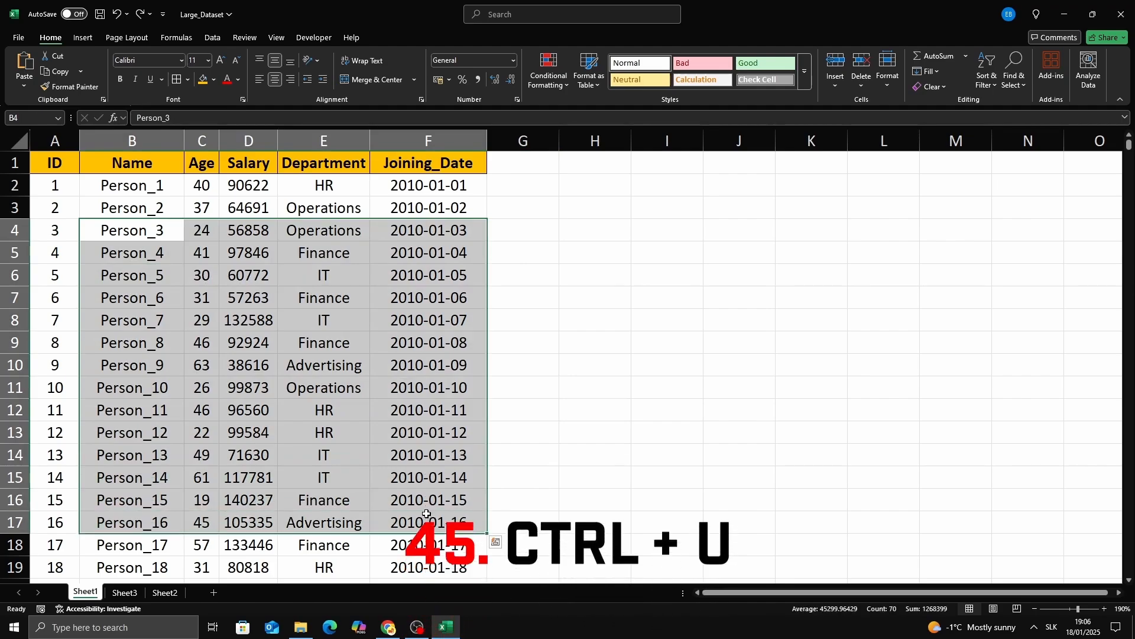
key(ctrl+u)
click(618, 473)
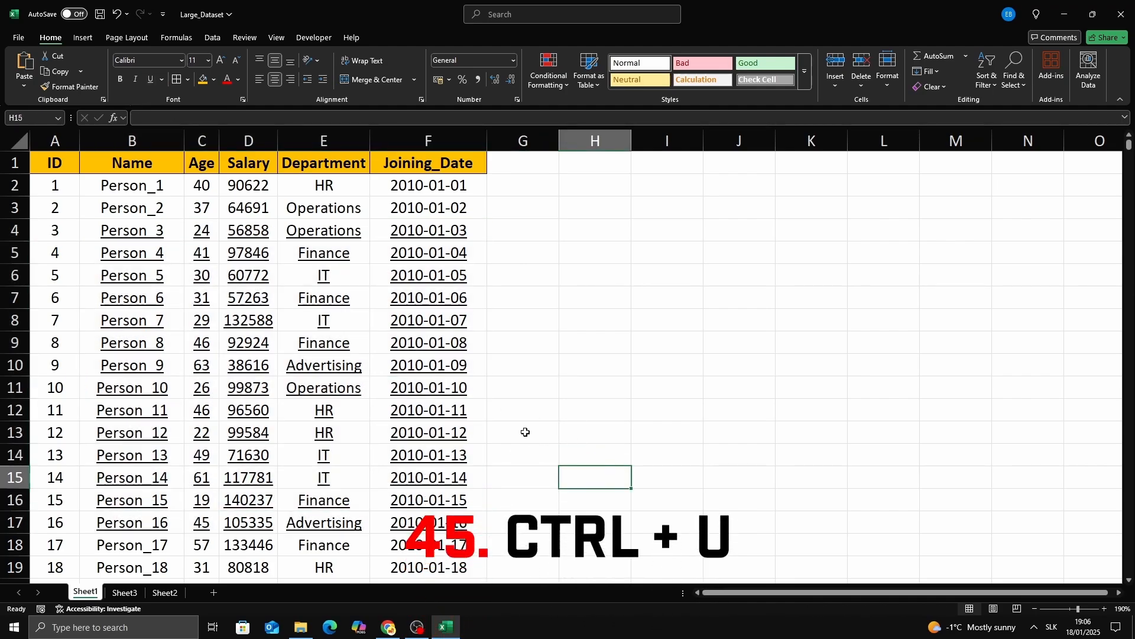
key(ctrl+u)
key(ctrl+u)
drag(118, 230, 424, 514)
key(ctrl+u)
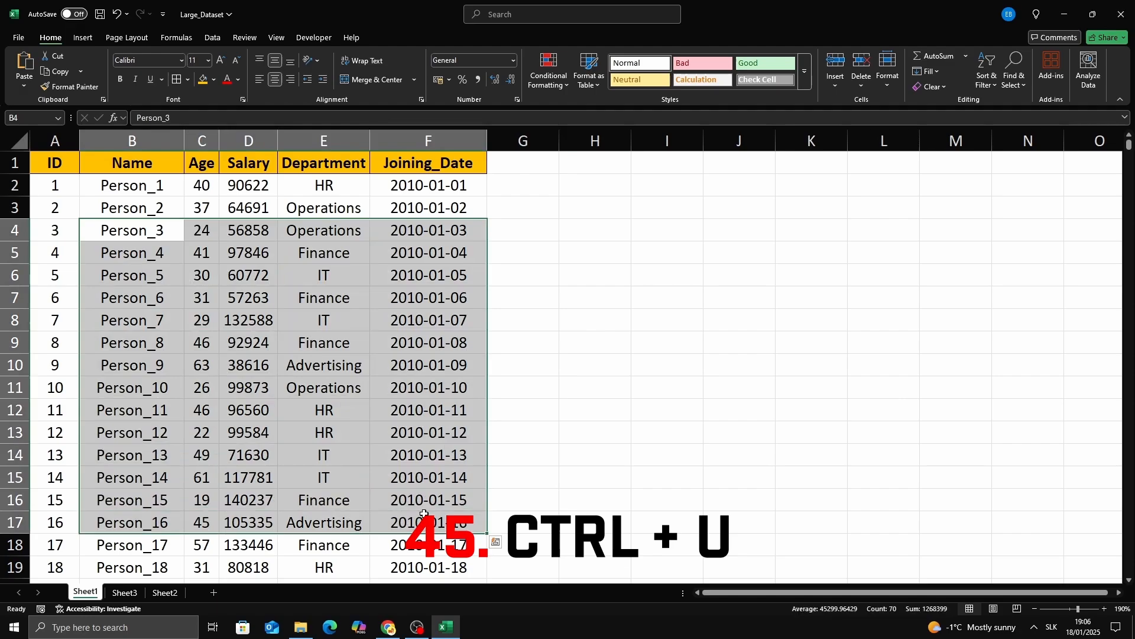
click(575, 463)
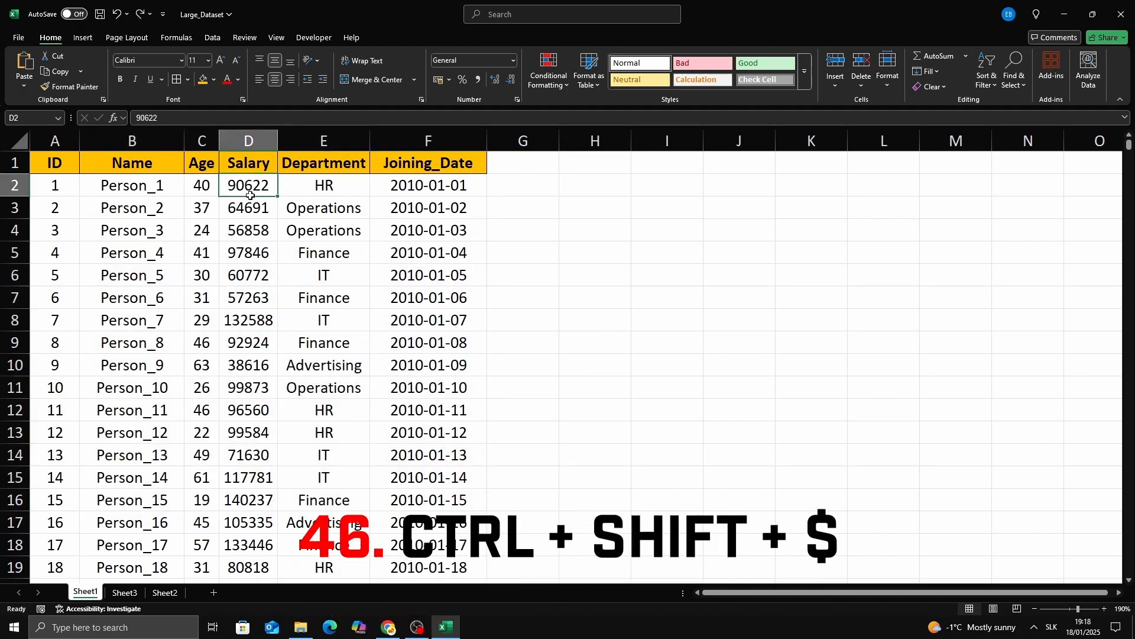
Step: Apply the Currency number format to the first three salaries in D2:D4
drag(250, 195, 249, 230)
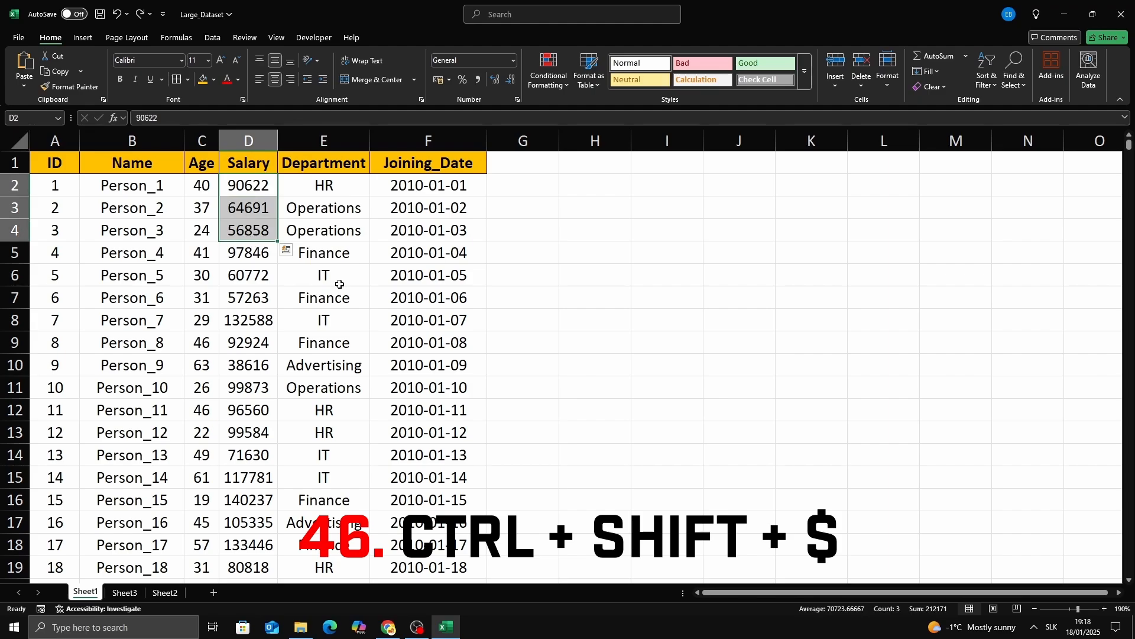
key(ctrl+shift+4)
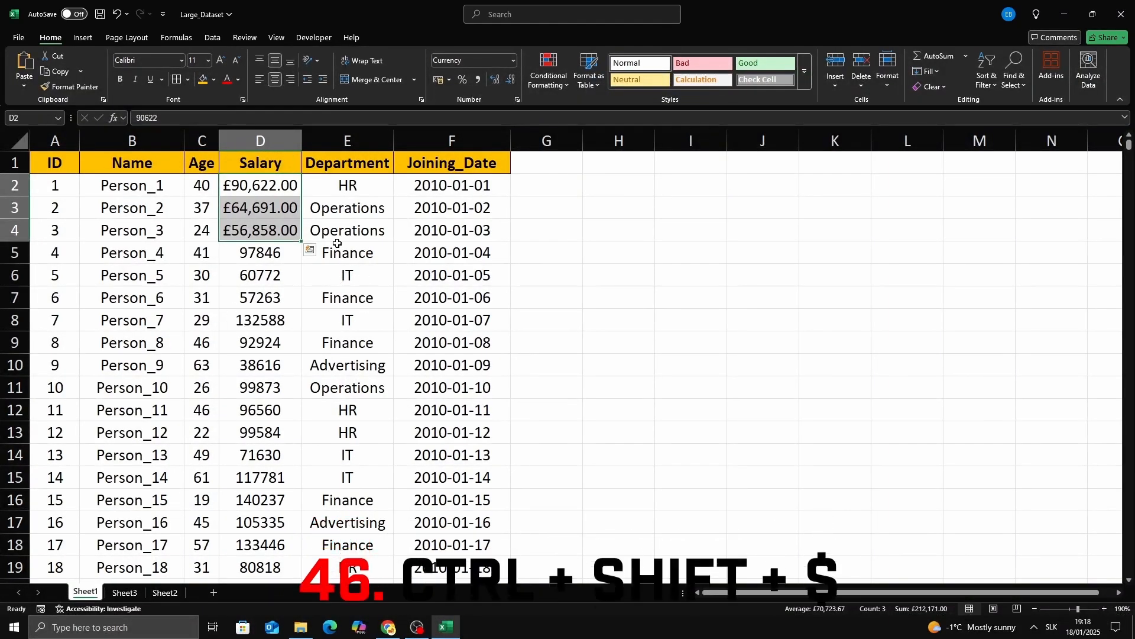
click(278, 221)
key(Up)
key(Up)
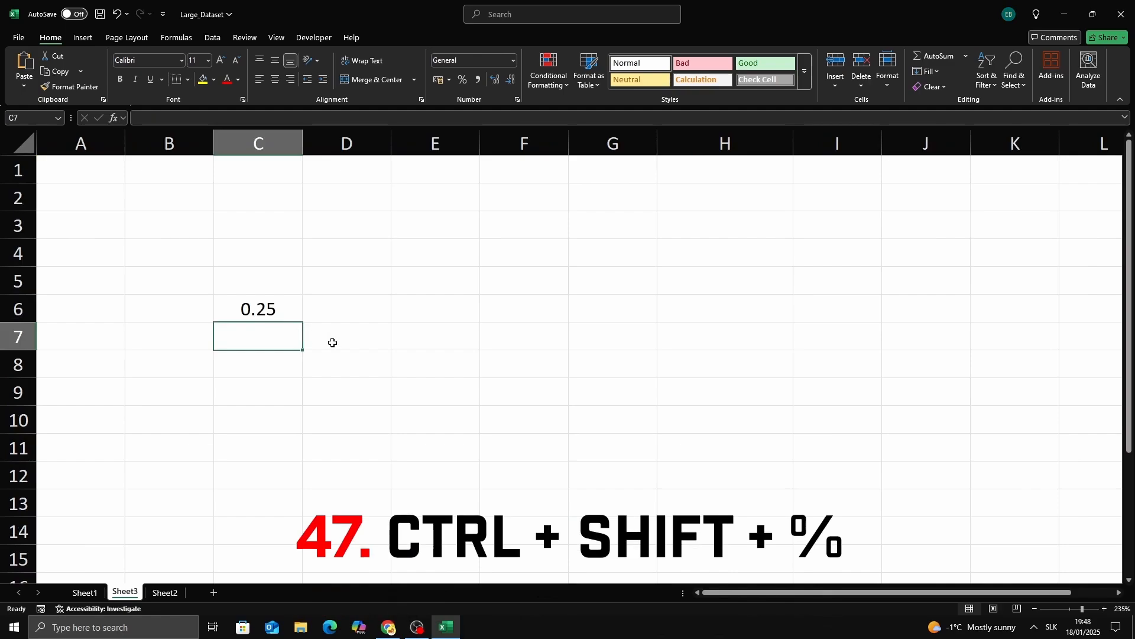
Step: Format the value in cell C6 of Sheet3 as a percentage
click(332, 342)
click(277, 316)
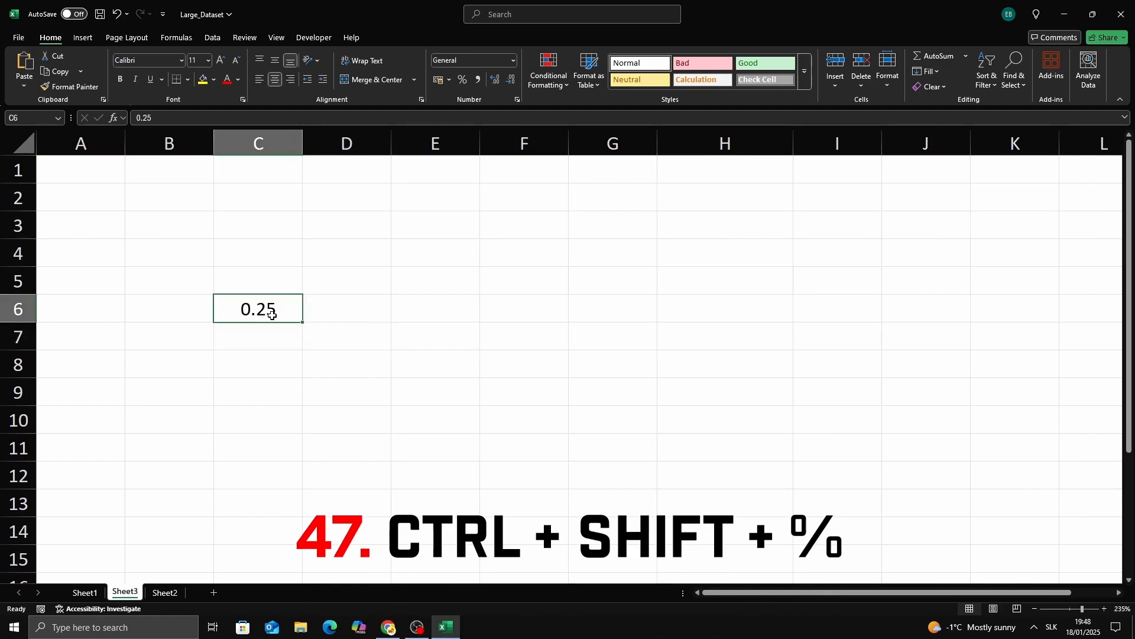
key(ctrl+shift+percent)
click(294, 341)
click(287, 305)
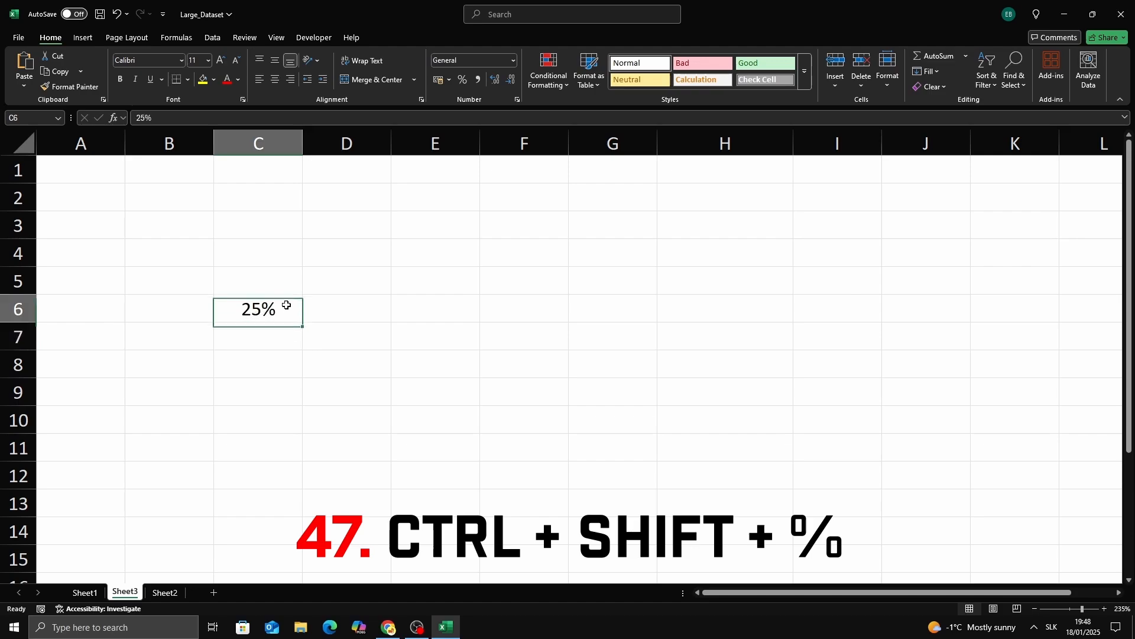
Step: Enter 0.62 in cell C7 and format it as a percentage
click(276, 338)
text(0.62)
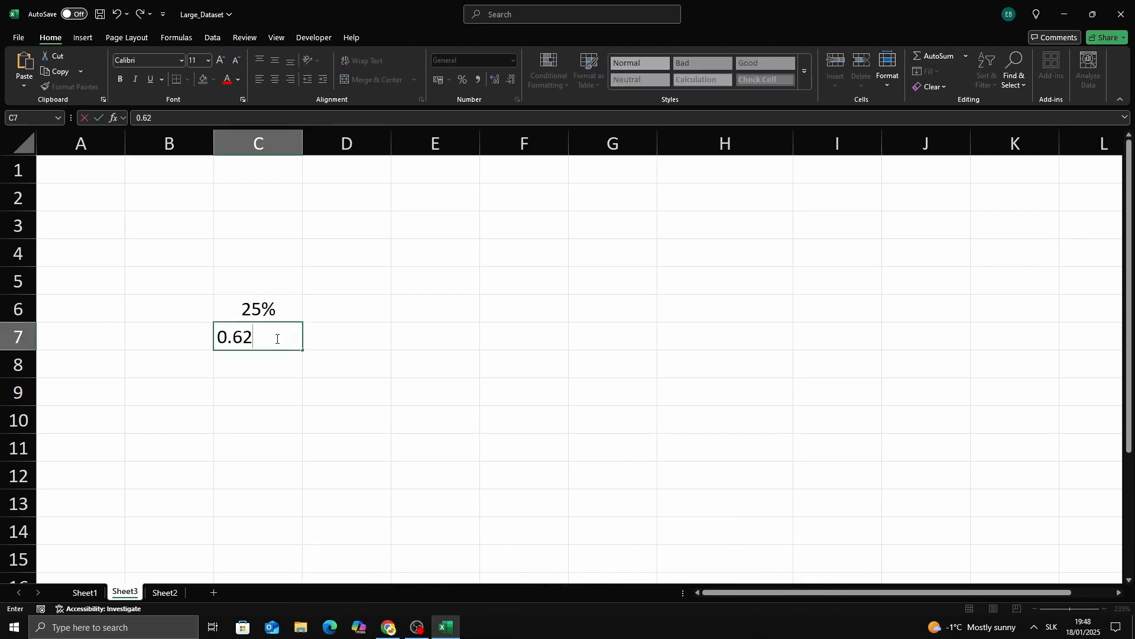
click(320, 412)
click(287, 348)
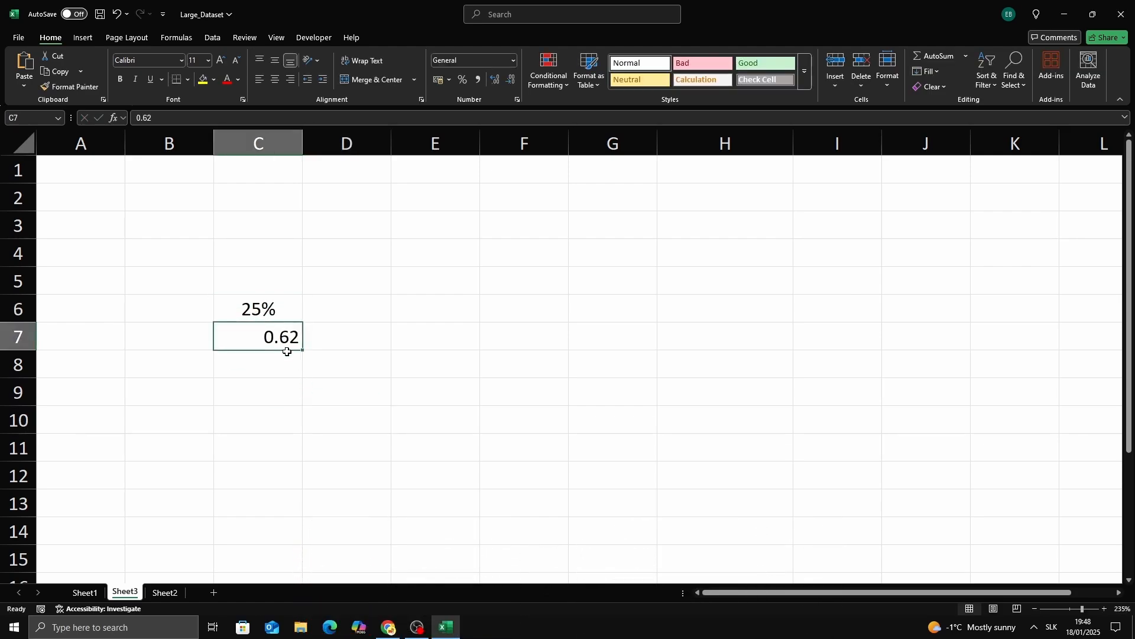
key(ctrl+shift+5)
click(291, 369)
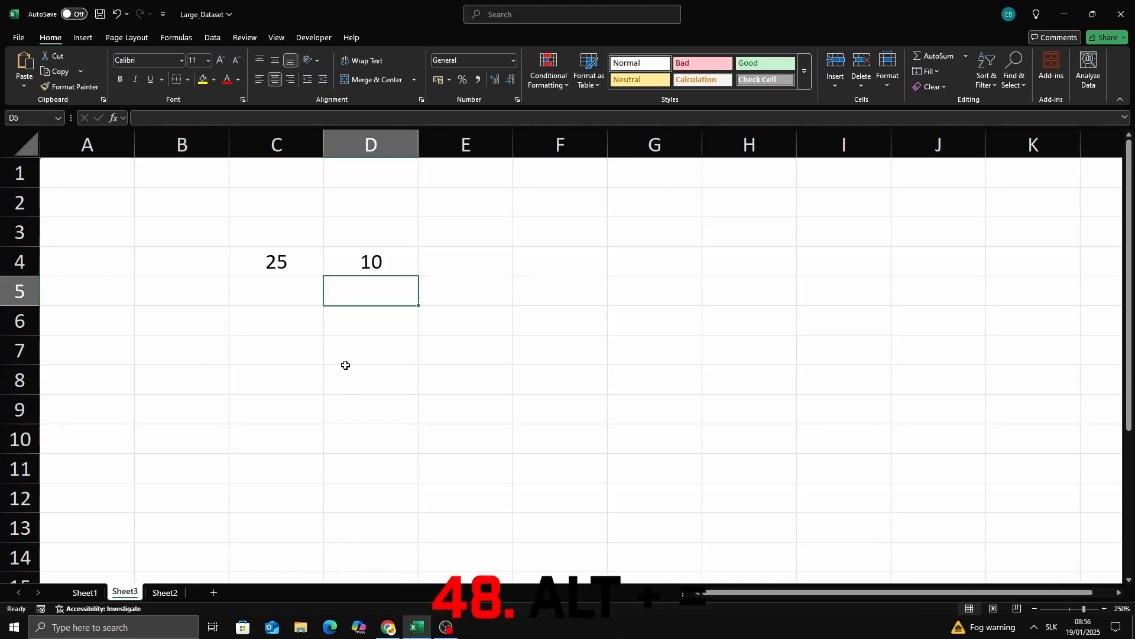
Step: Use AutoSum in cell E4 to add the values in C4 and D4
click(291, 271)
click(343, 264)
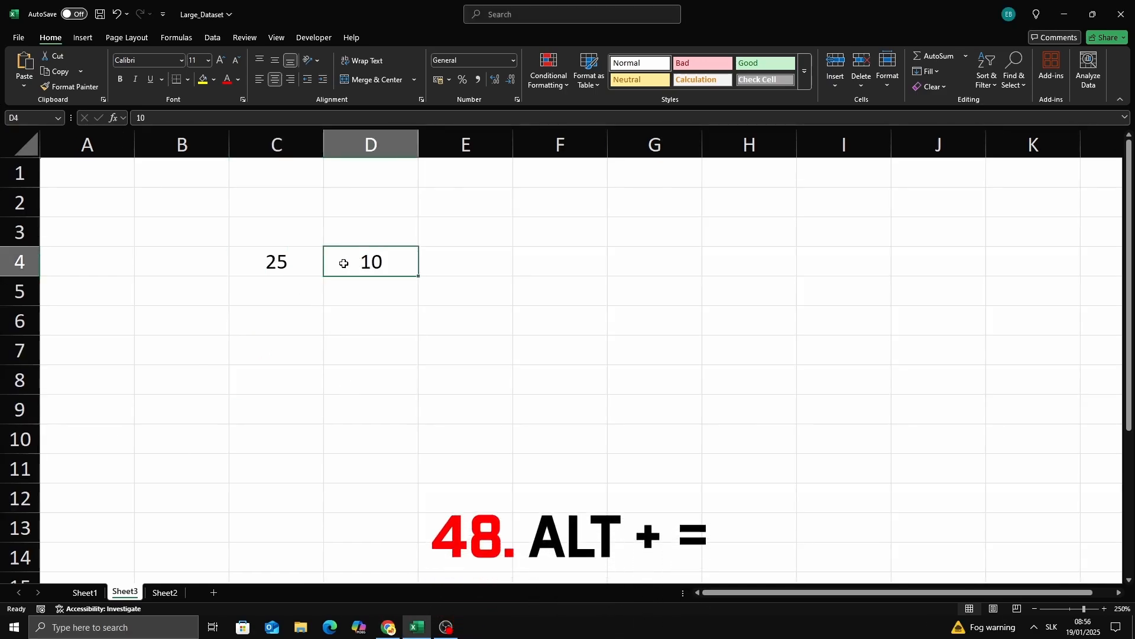
click(461, 273)
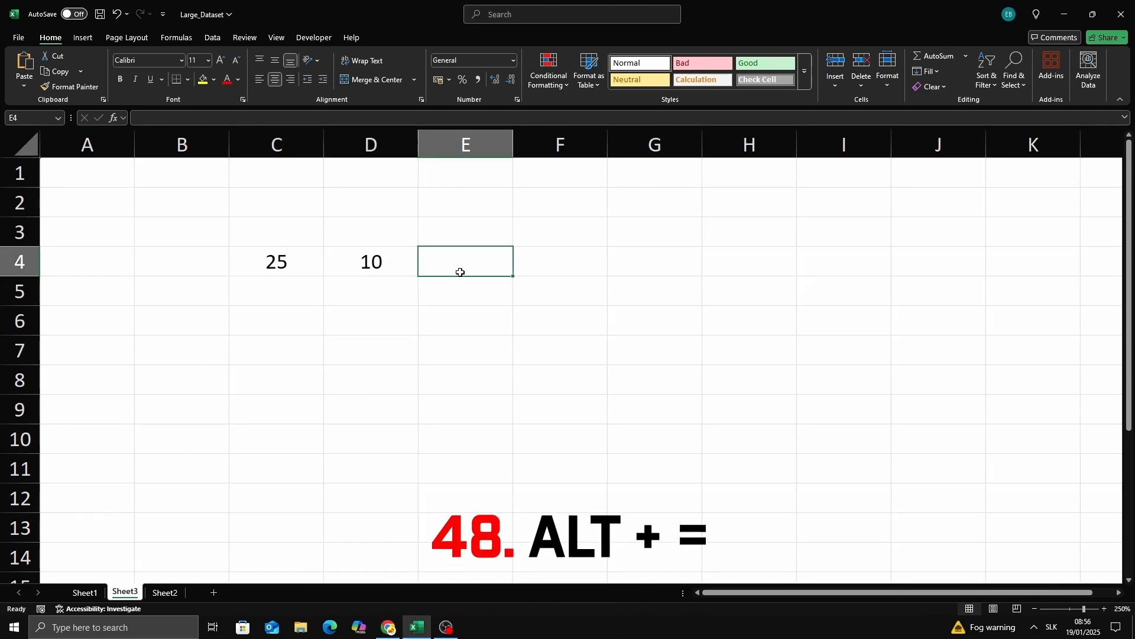
key(alt+equal)
key(Return)
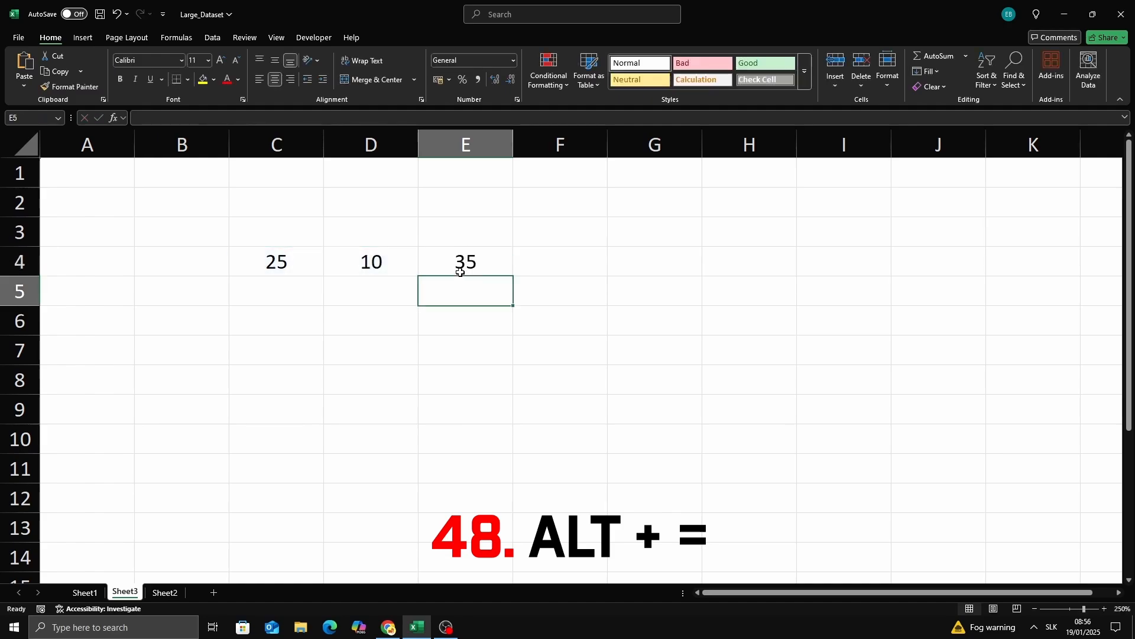
Step: Enter 5 in cell C5 and total C4:C5 in cell C6 with AutoSum
click(274, 294)
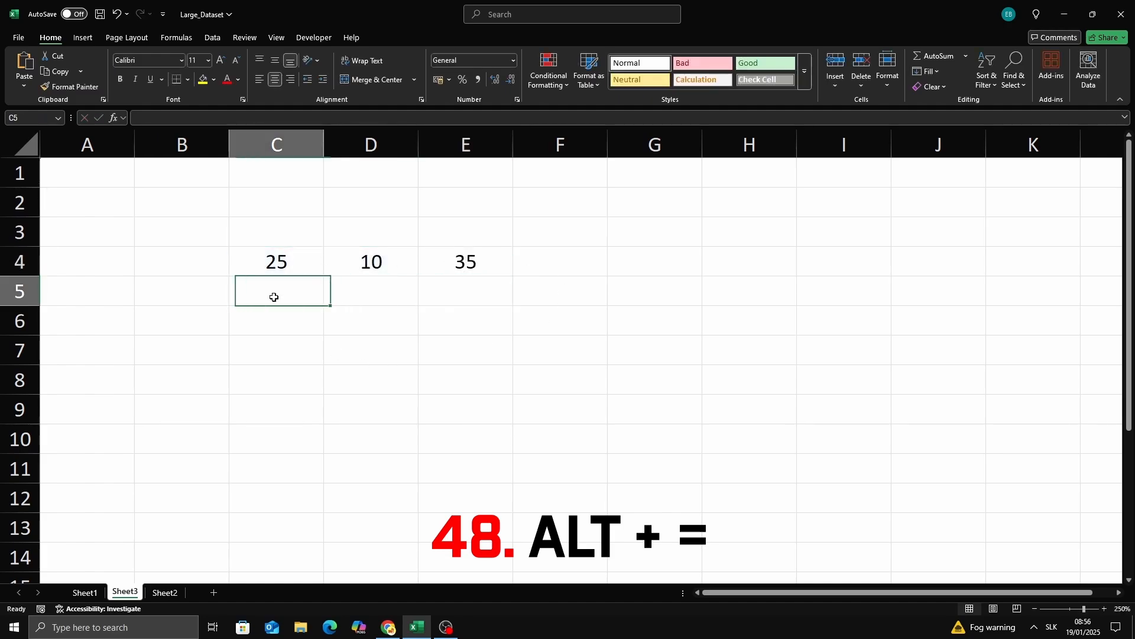
text(5)
key(Return)
key(alt+equal)
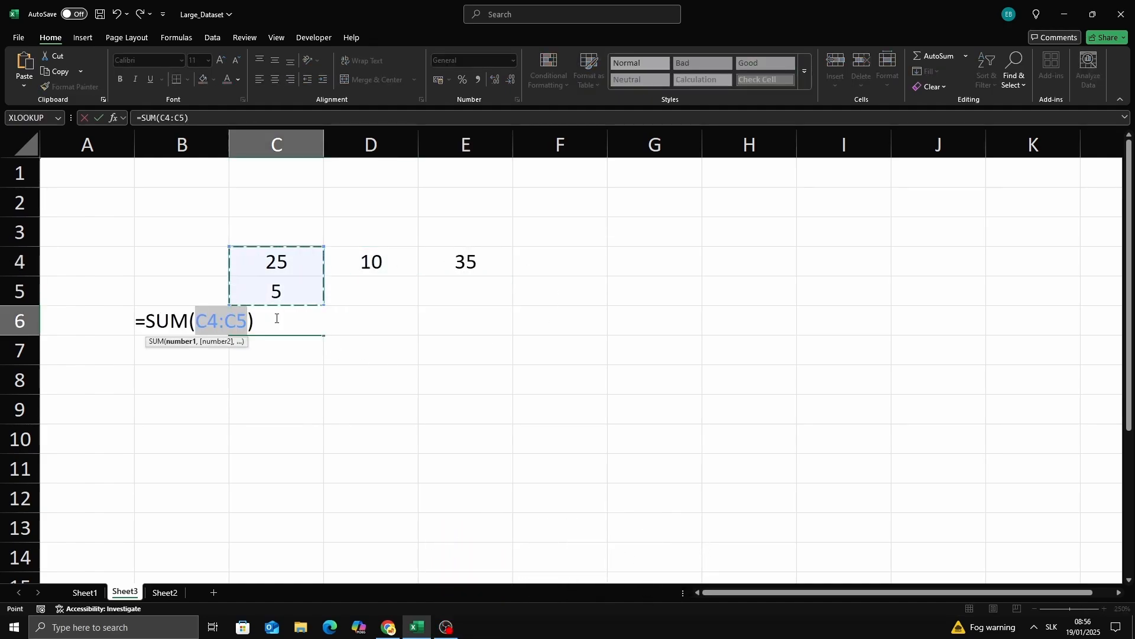
key(Return)
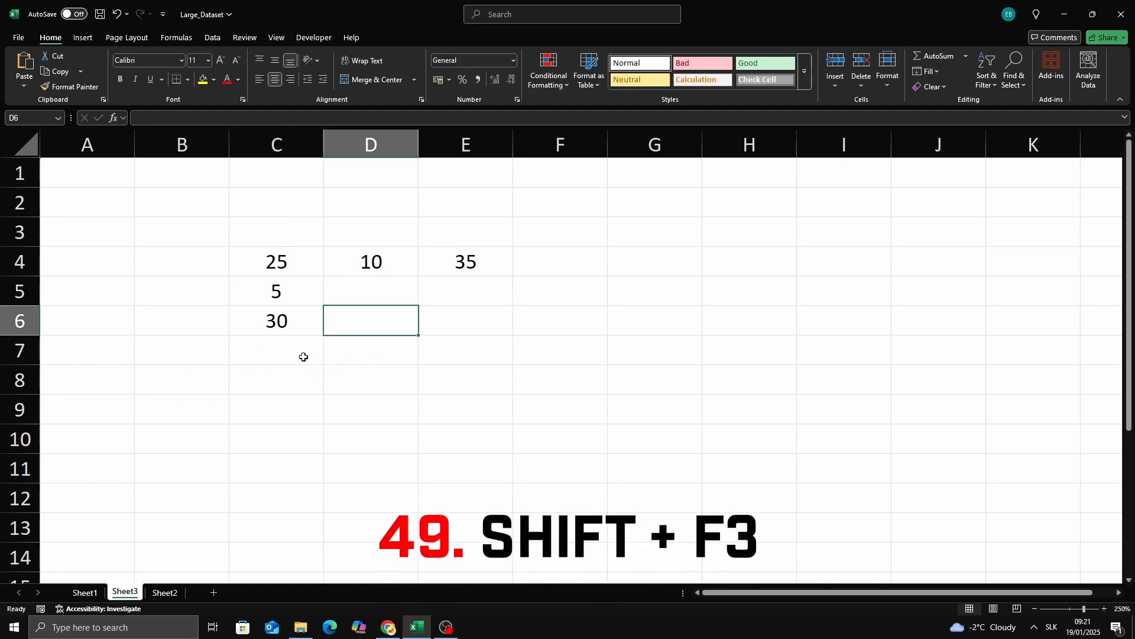
Step: Insert the AVERAGE function from the list of all functions into cell C7, averaging the range C4:C6
click(286, 357)
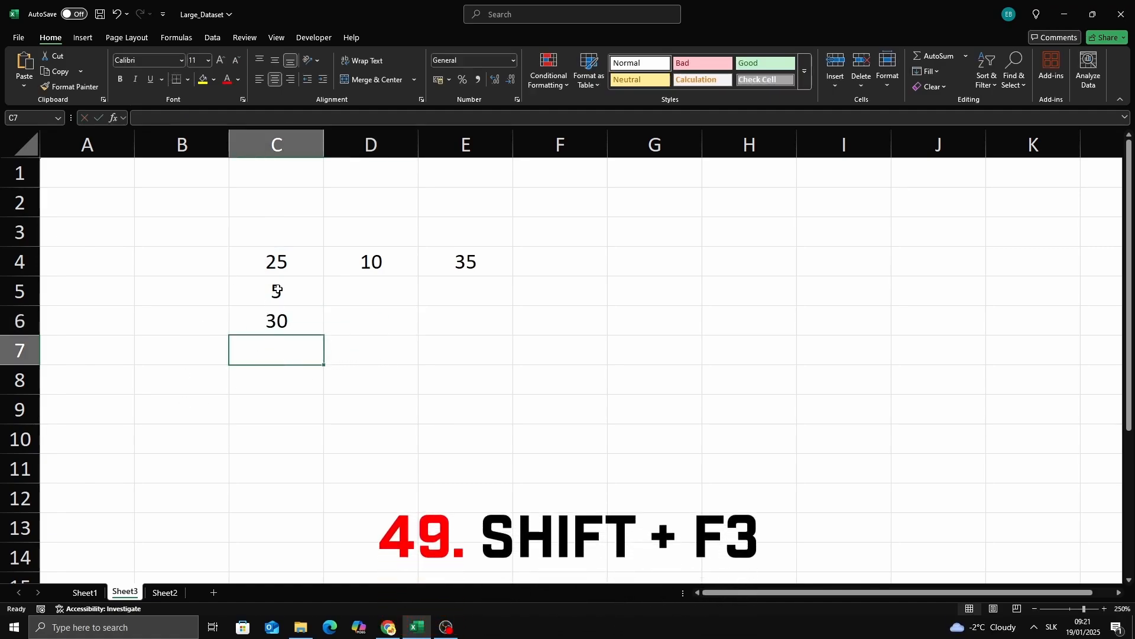
key(shift+F3)
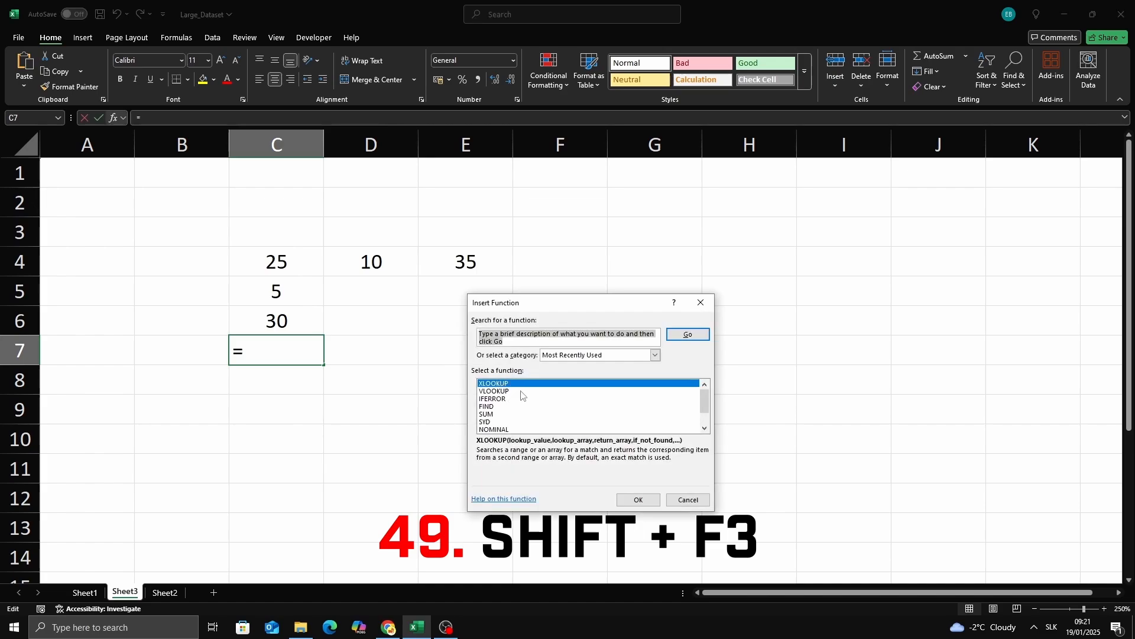
scroll(520, 402, down, 1)
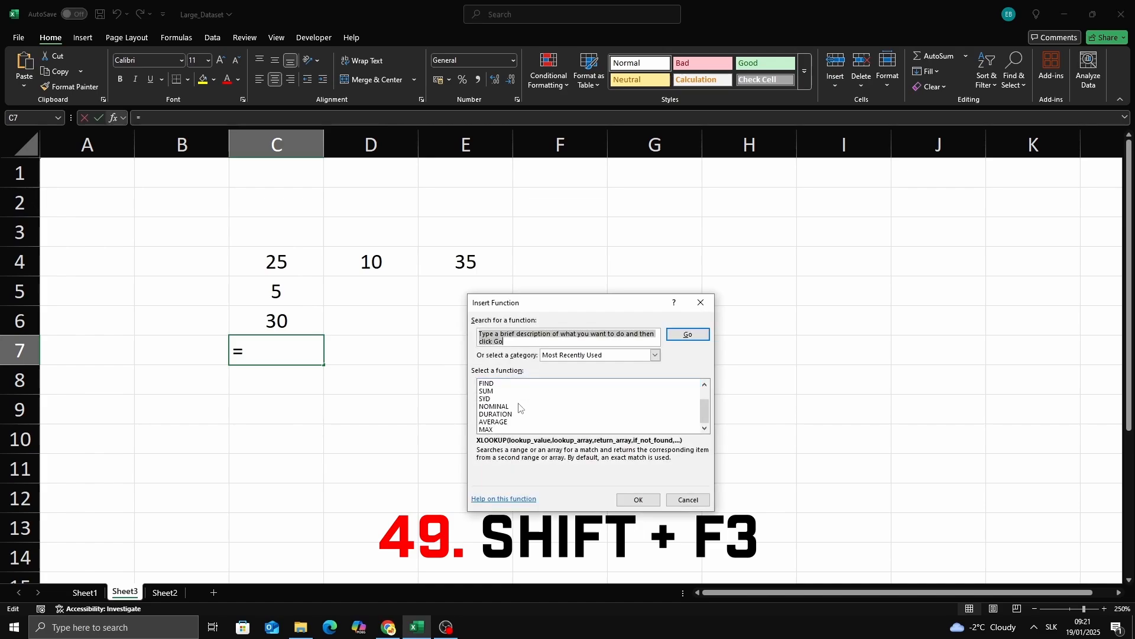
click(595, 357)
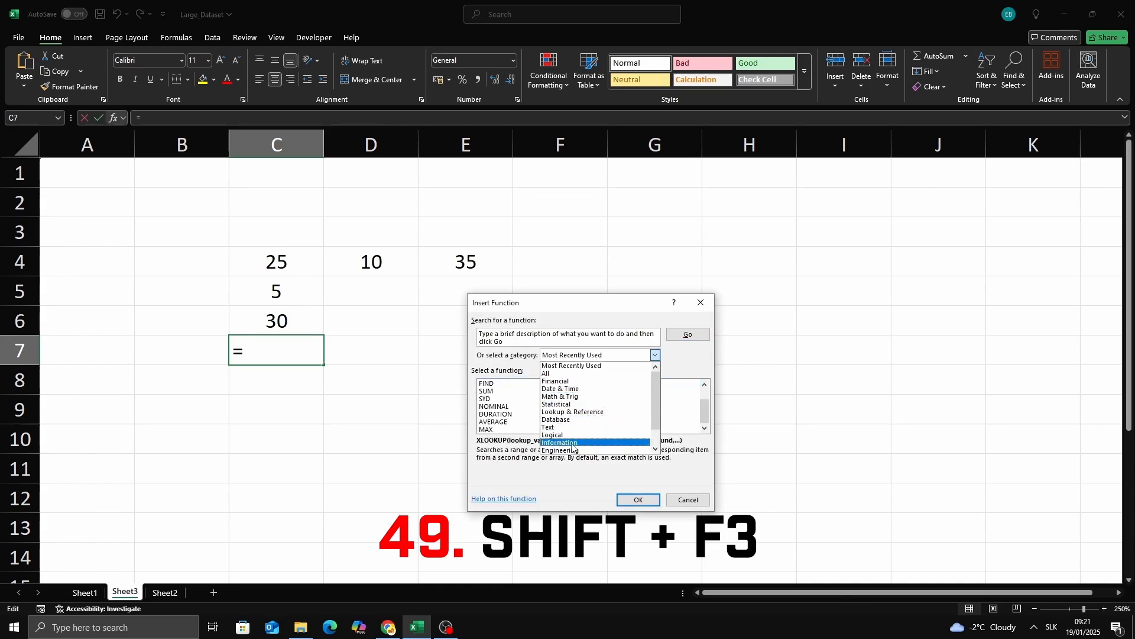
click(550, 373)
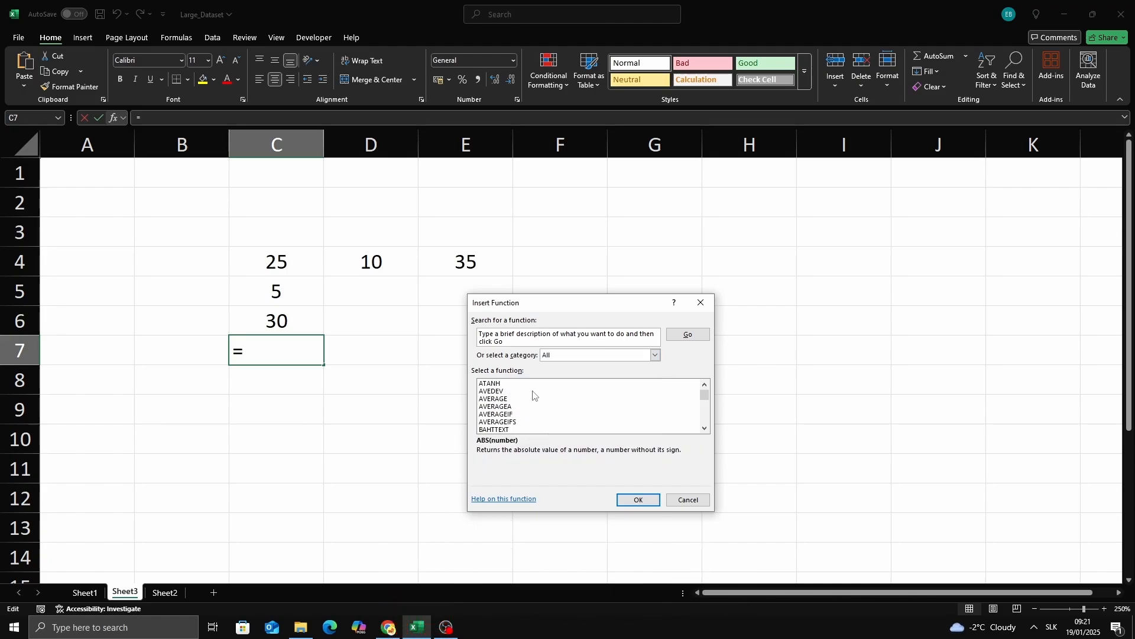
double_click(506, 399)
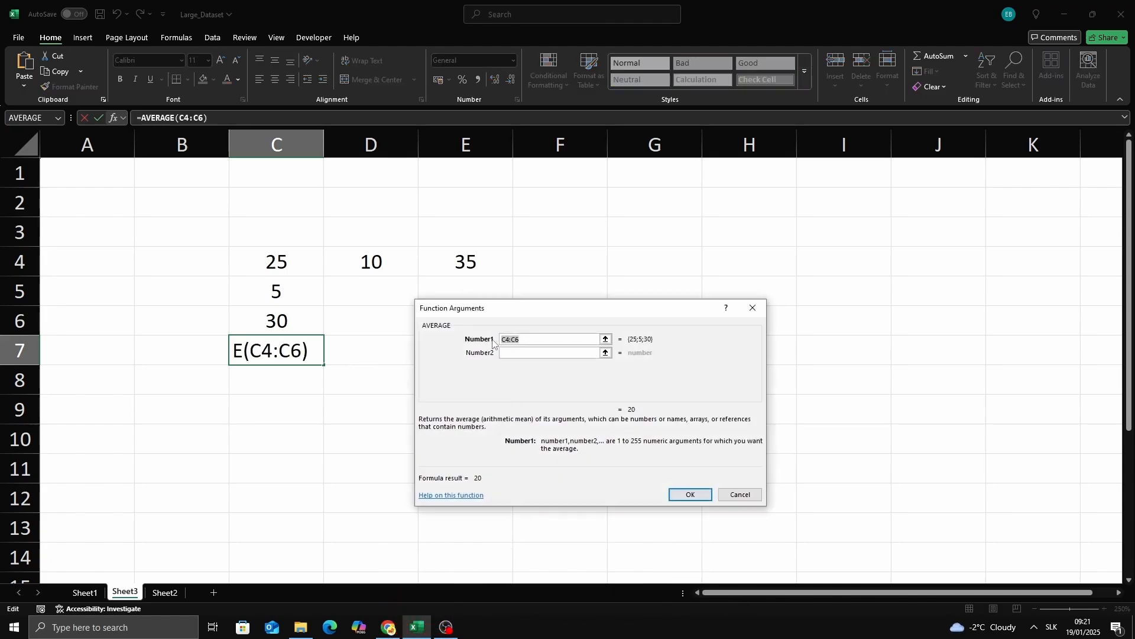
drag(284, 266, 334, 329)
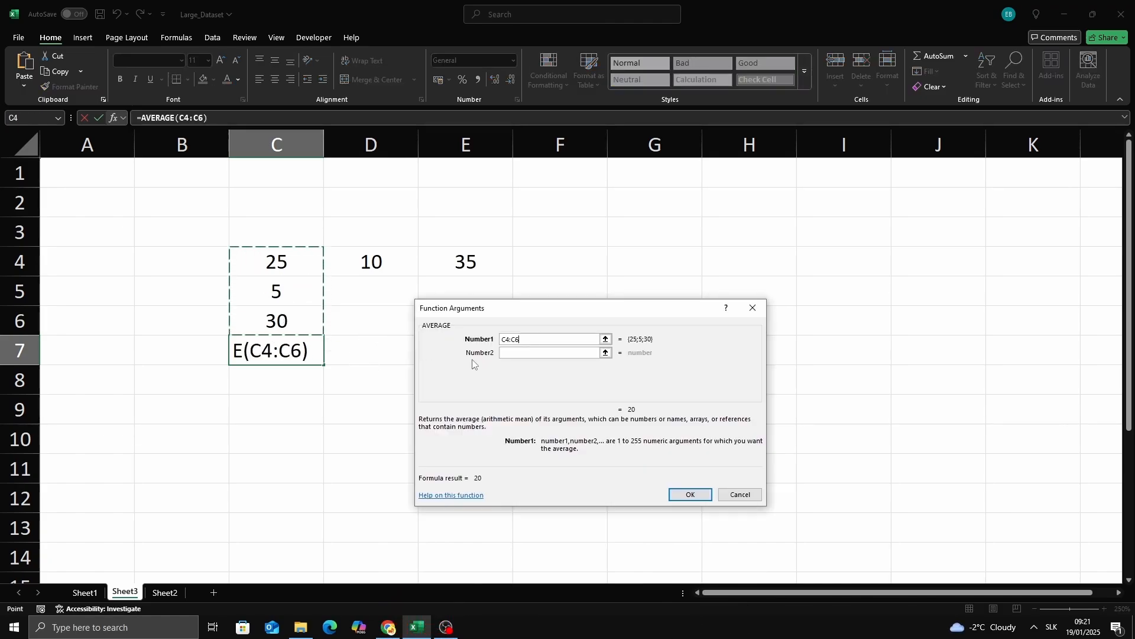
click(686, 494)
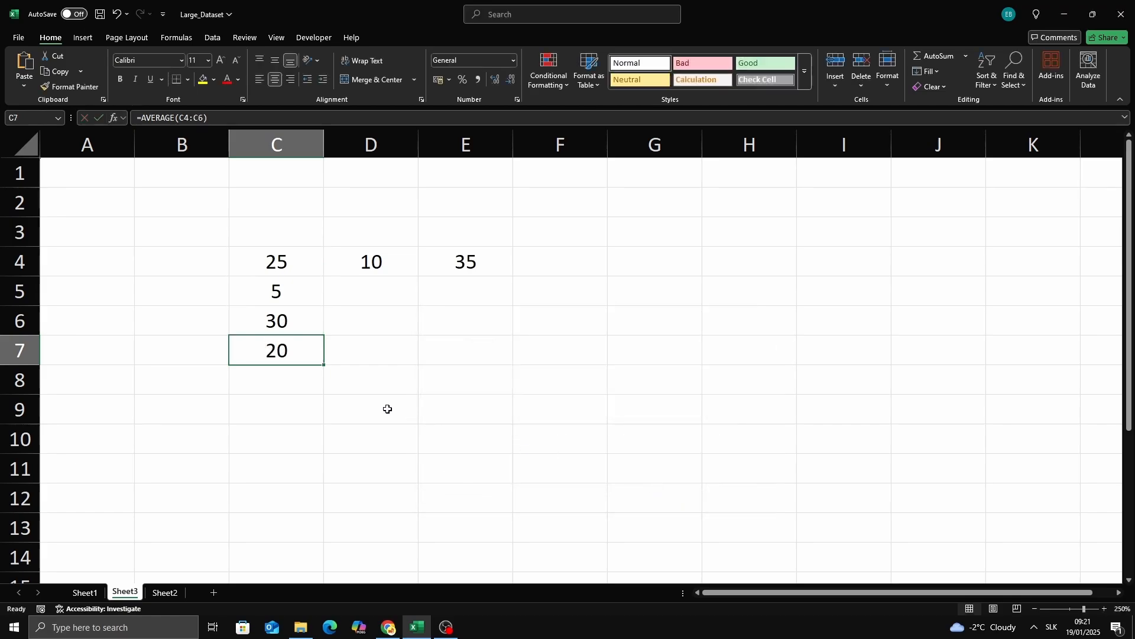
click(388, 405)
click(300, 348)
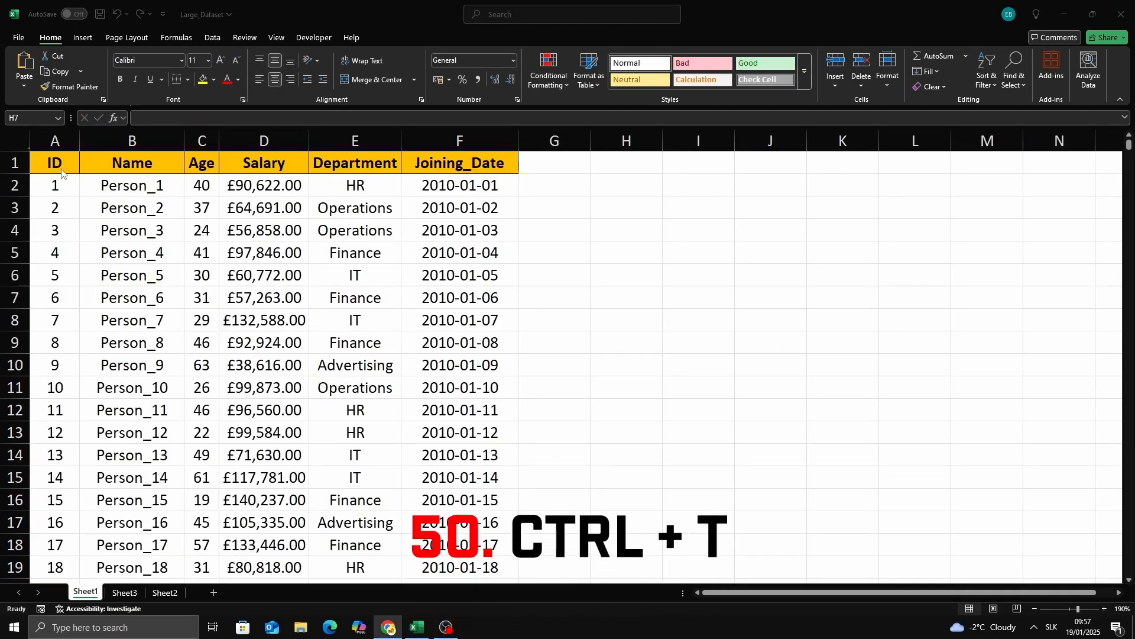
Step: Convert the employee data in columns A to F of Sheet1 into a table with headers
click(61, 171)
key(ctrl+shift+Down)
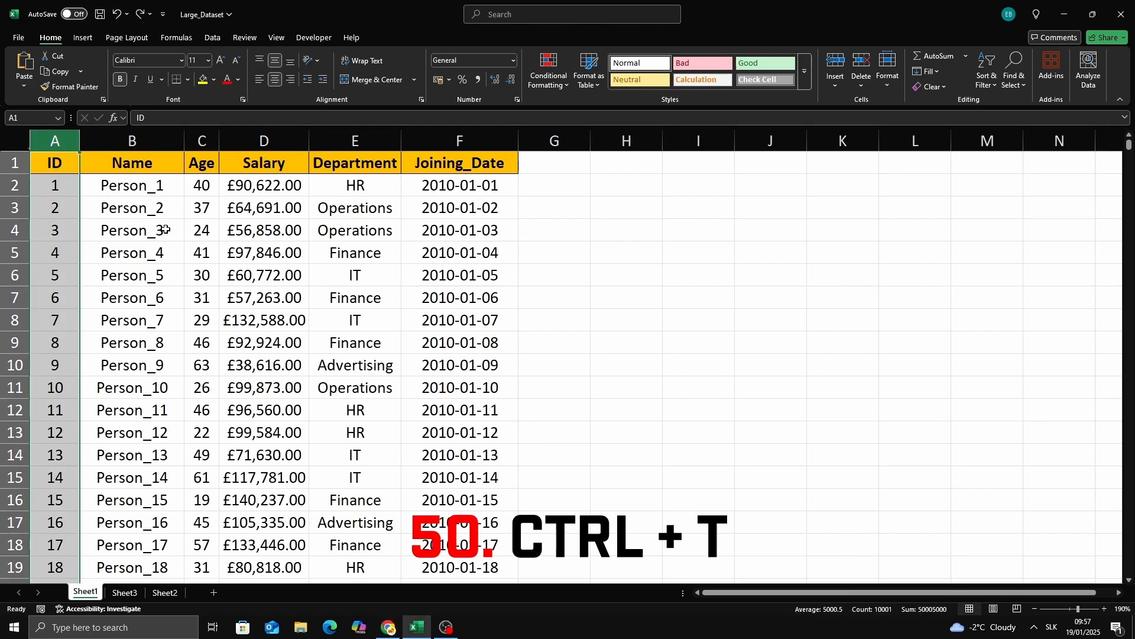
click(117, 208)
drag(56, 163, 444, 240)
key(ctrl+shift+Down)
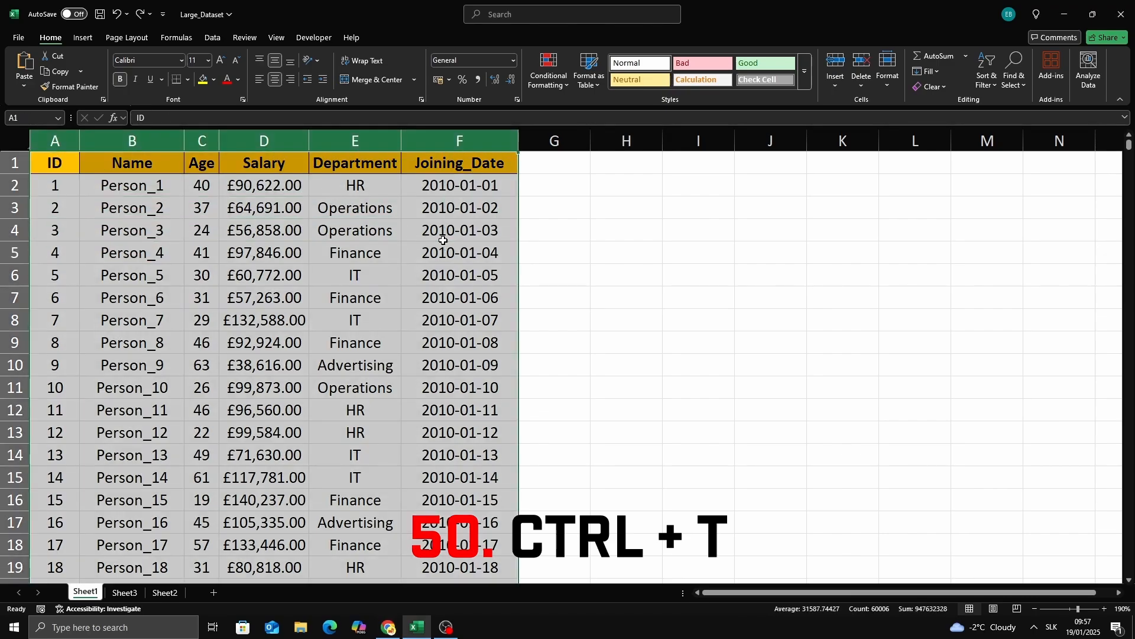
key(ctrl+t)
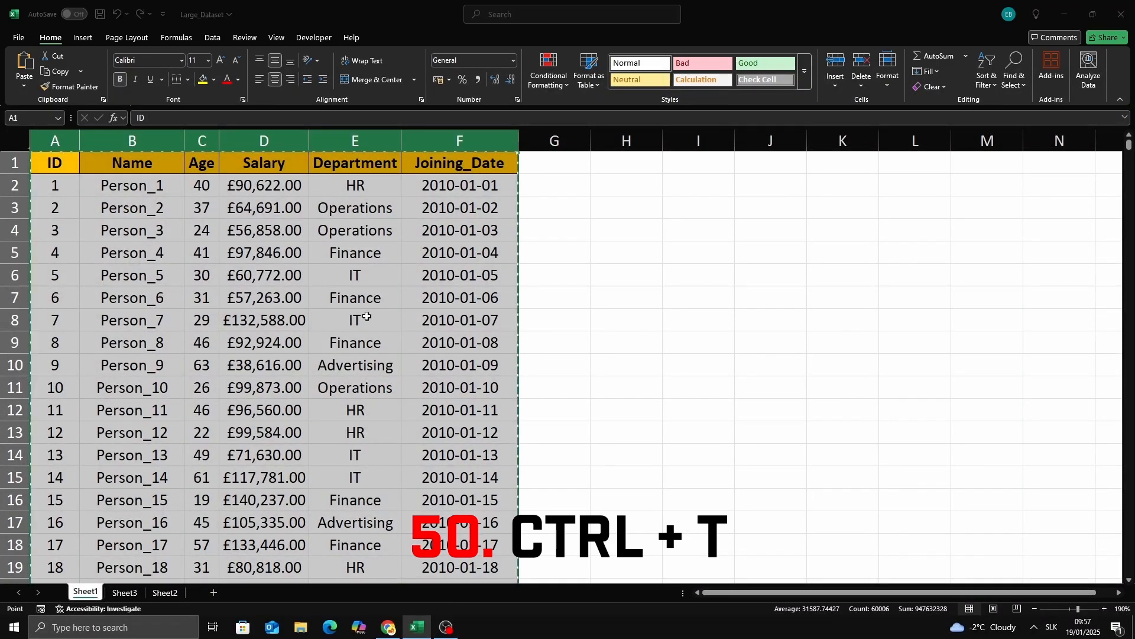
drag(562, 393, 399, 320)
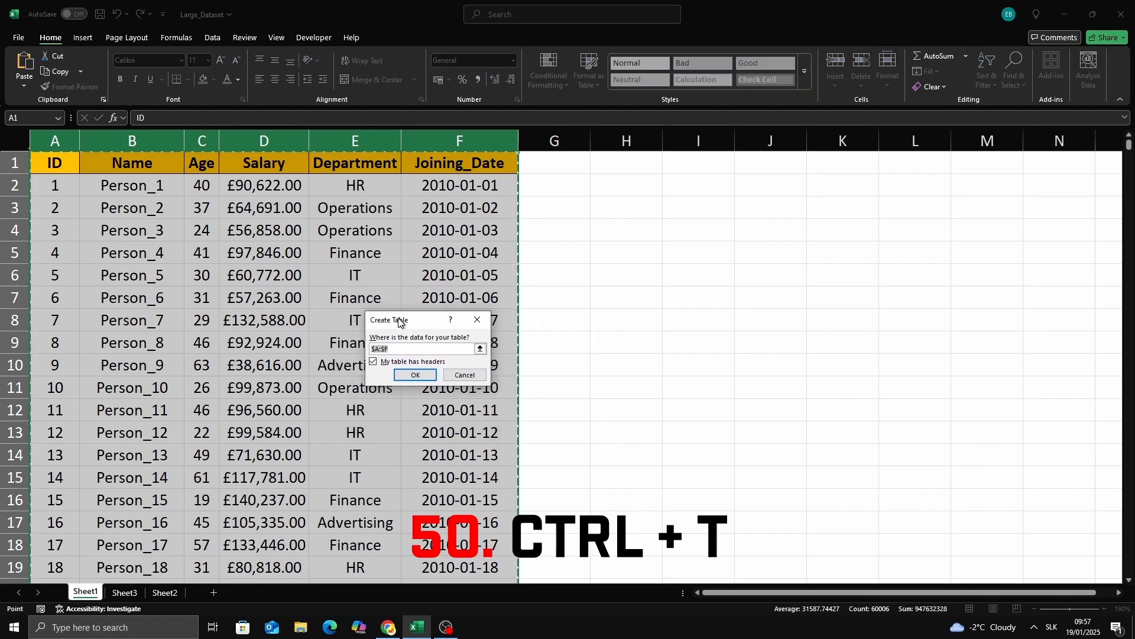
click(415, 379)
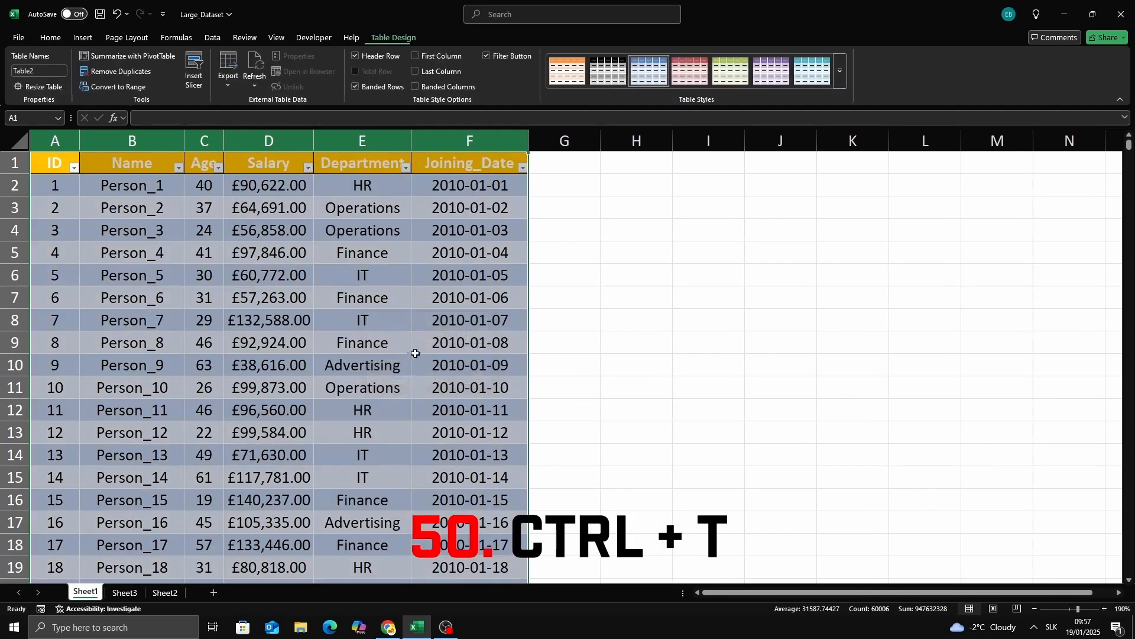
click(584, 339)
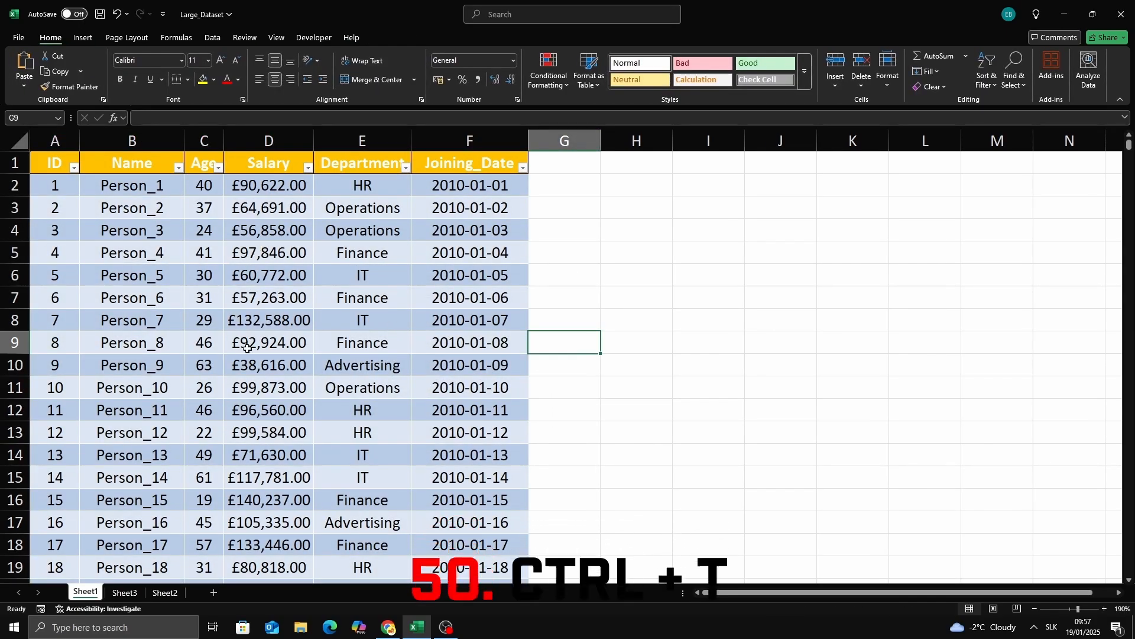
click(133, 321)
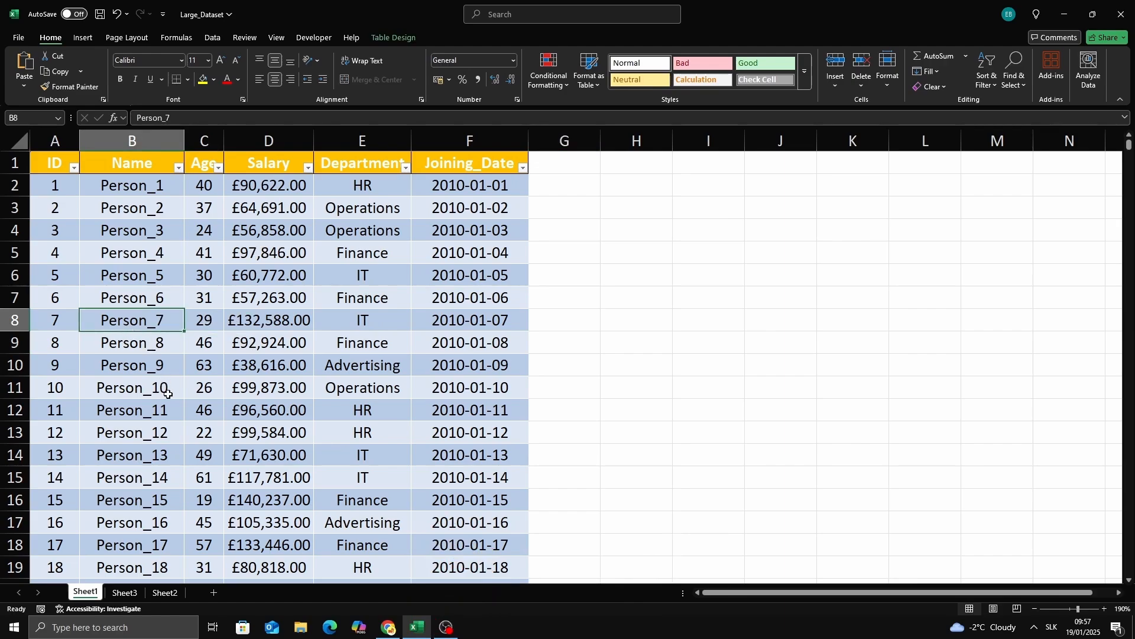
scroll(169, 390, down, 2)
scroll(170, 385, up, 2)
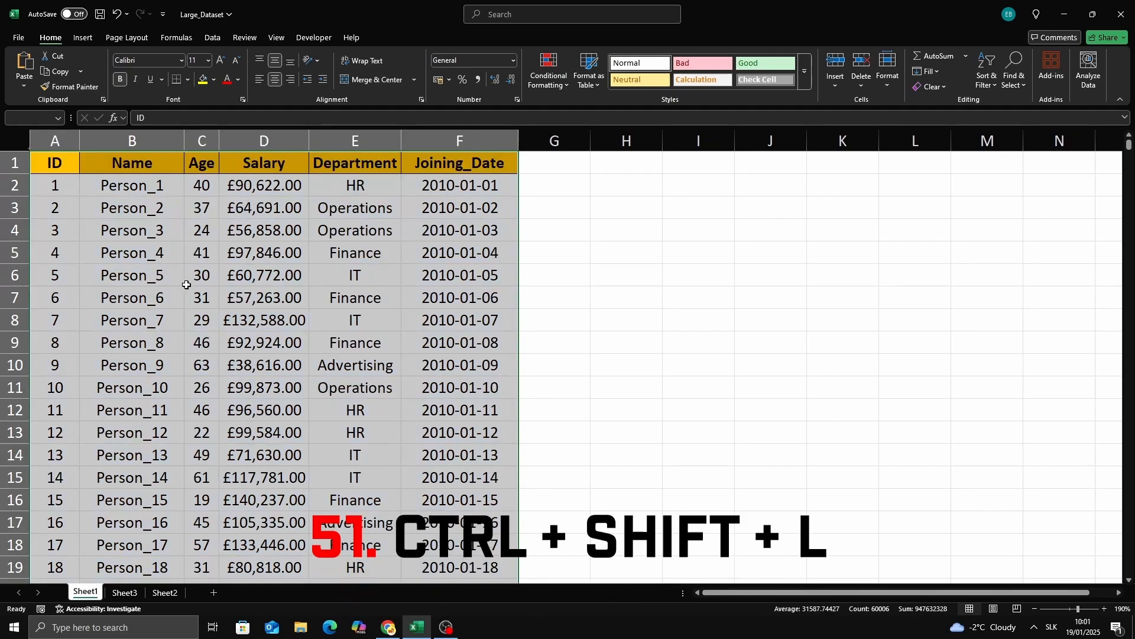
Step: Add filters to the header row of the selected employee data and view the Name column's filter options
key(ctrl+shift+l)
click(202, 212)
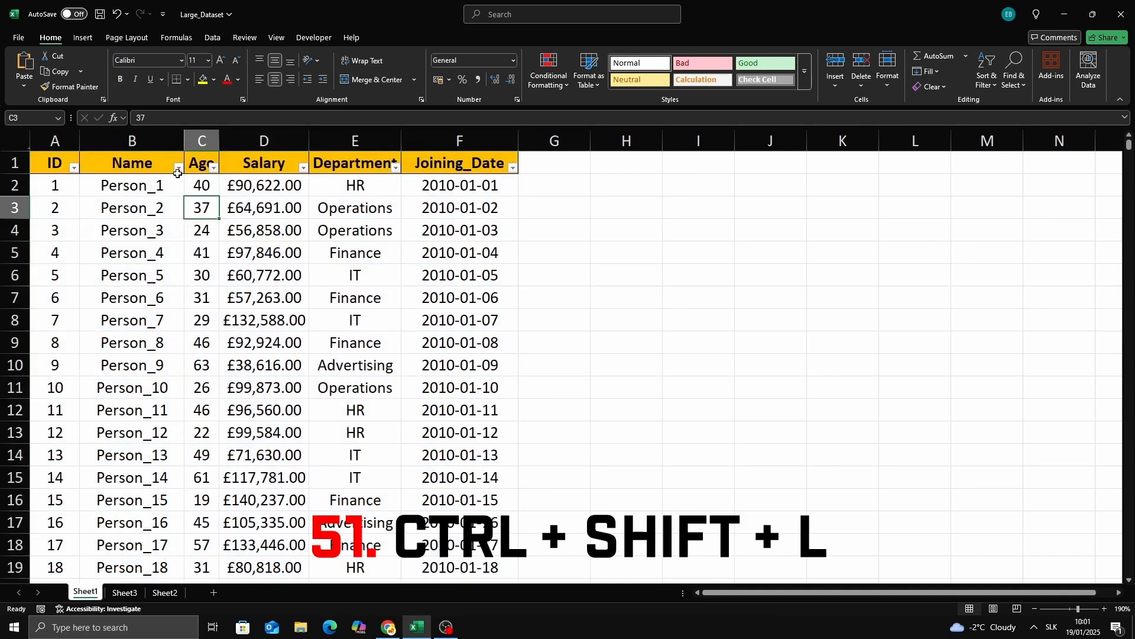
click(179, 168)
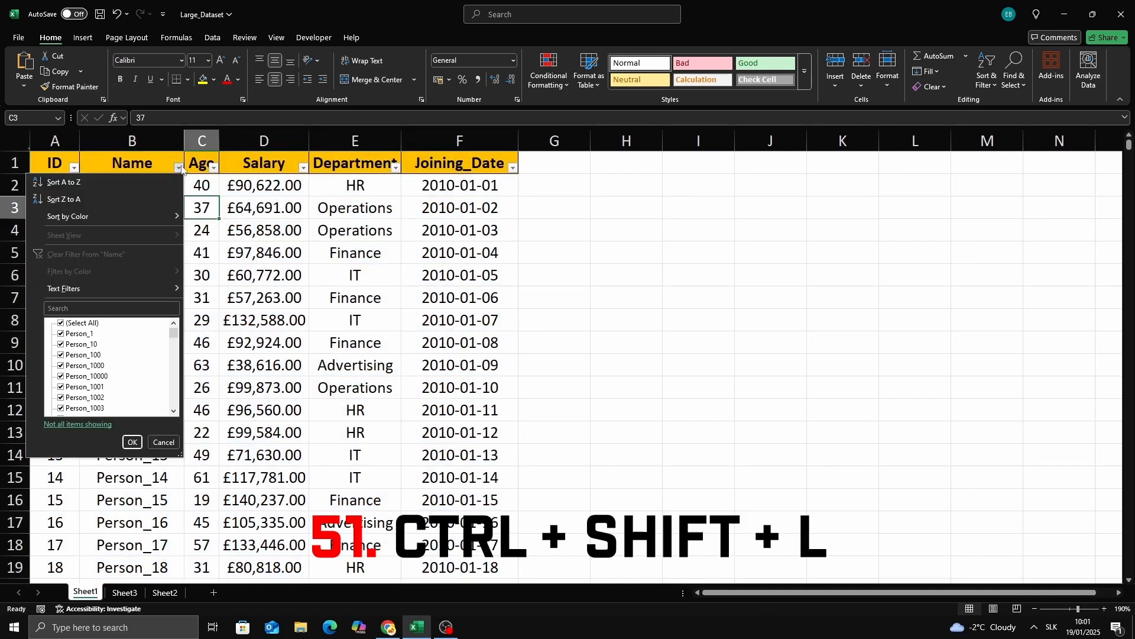
click(549, 178)
Step: Sort the employee data by Age from largest to smallest, and again from smallest to largest
click(213, 168)
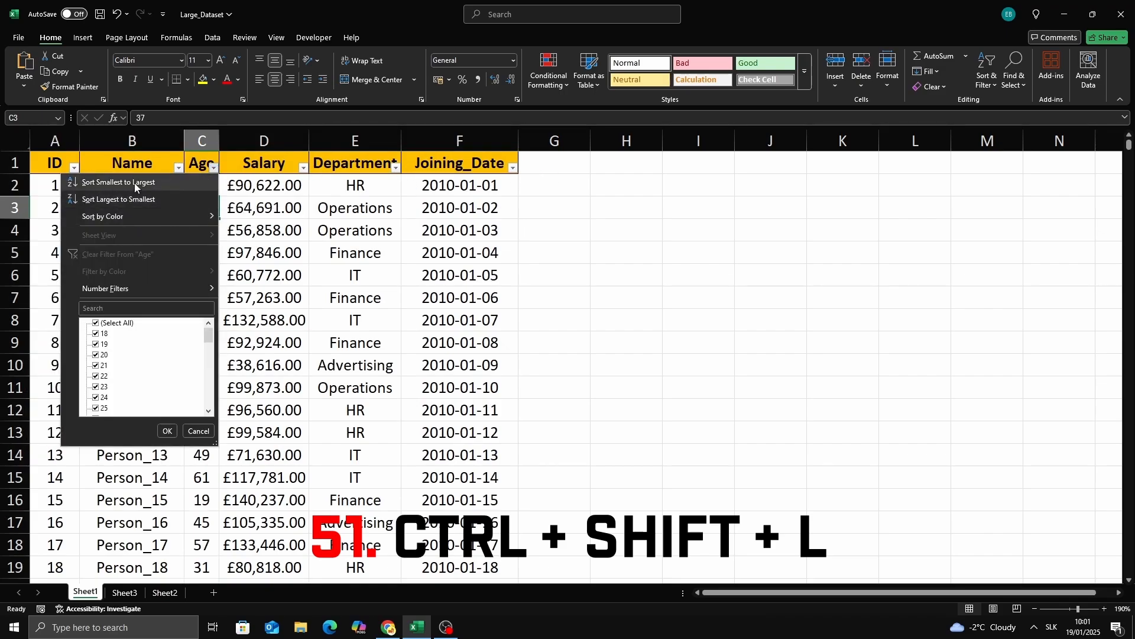
click(138, 201)
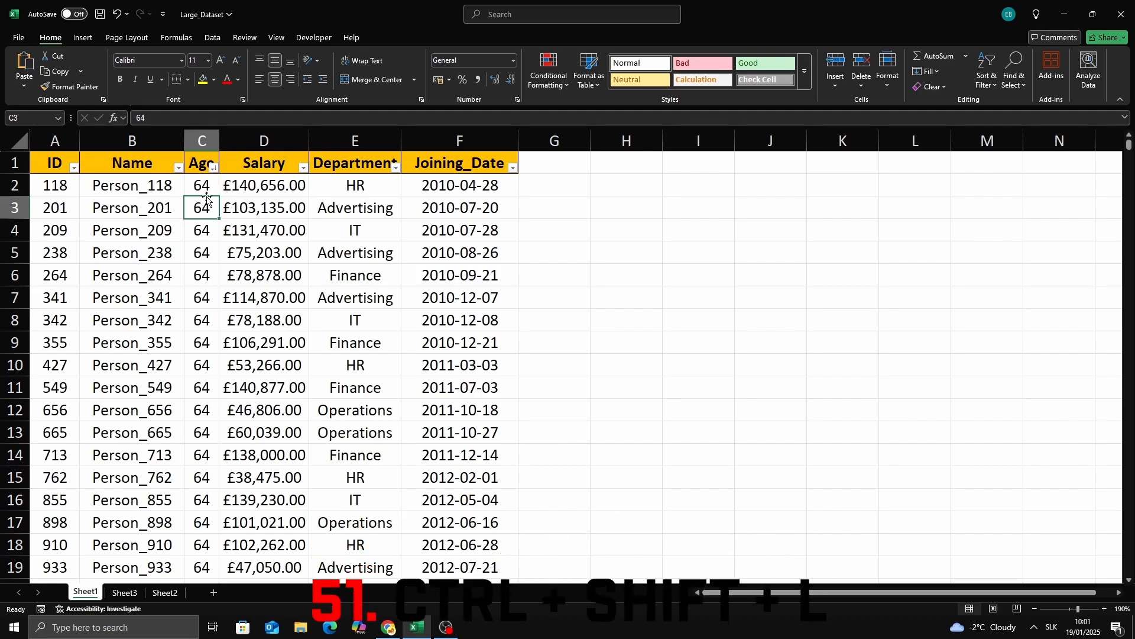
click(214, 168)
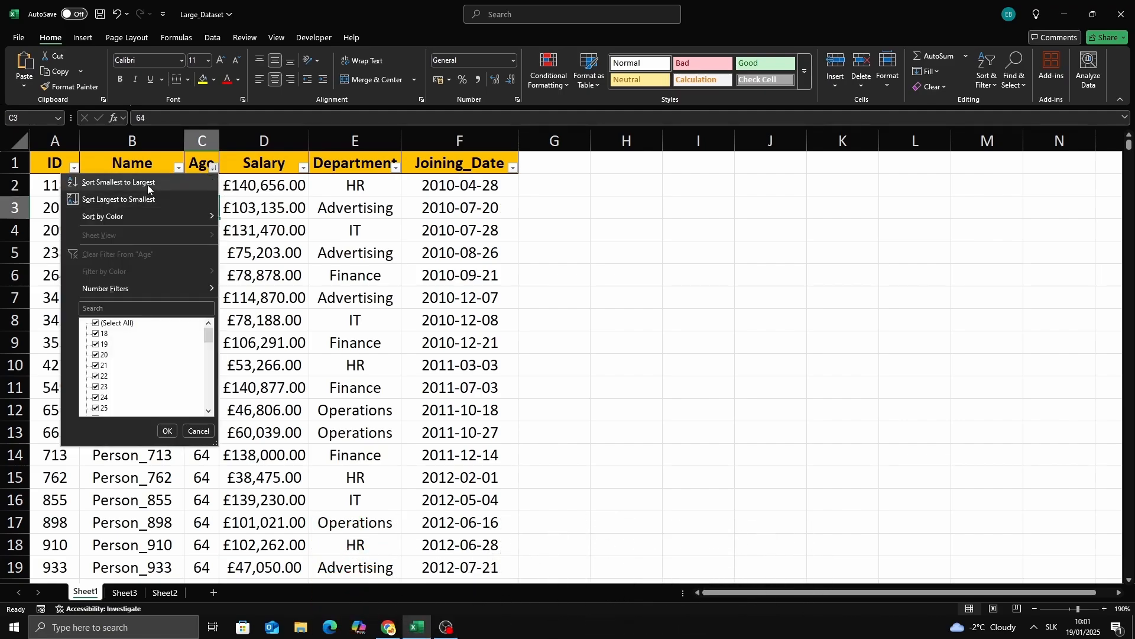
click(147, 183)
click(602, 300)
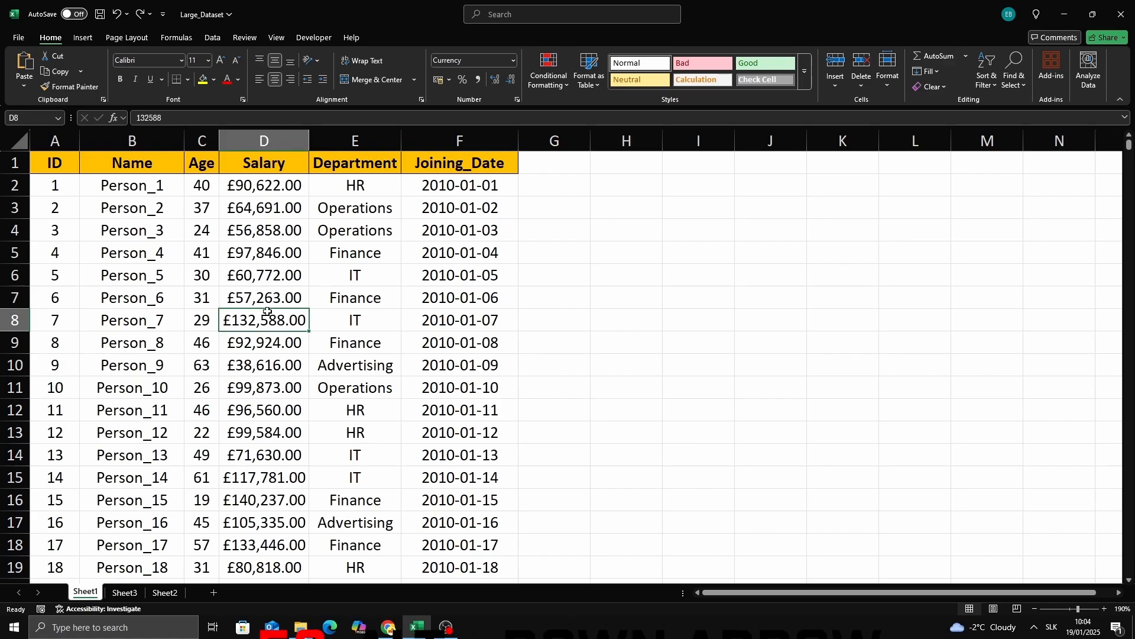
Step: Set the department in cell E7 to Advertising, chosen from the column's existing entries
click(692, 319)
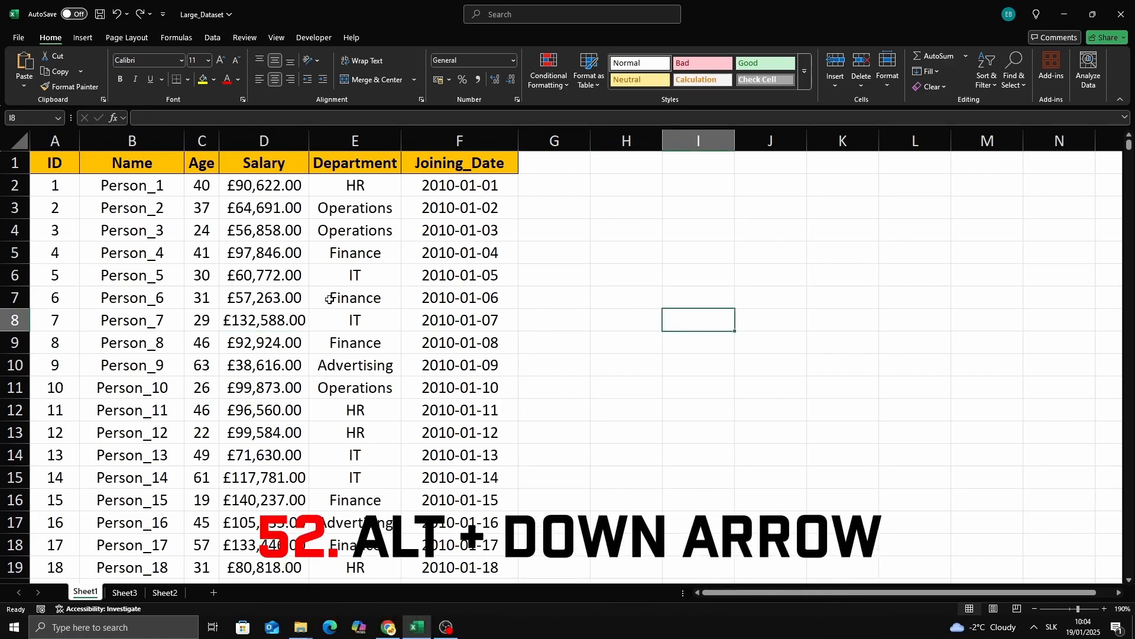
click(353, 296)
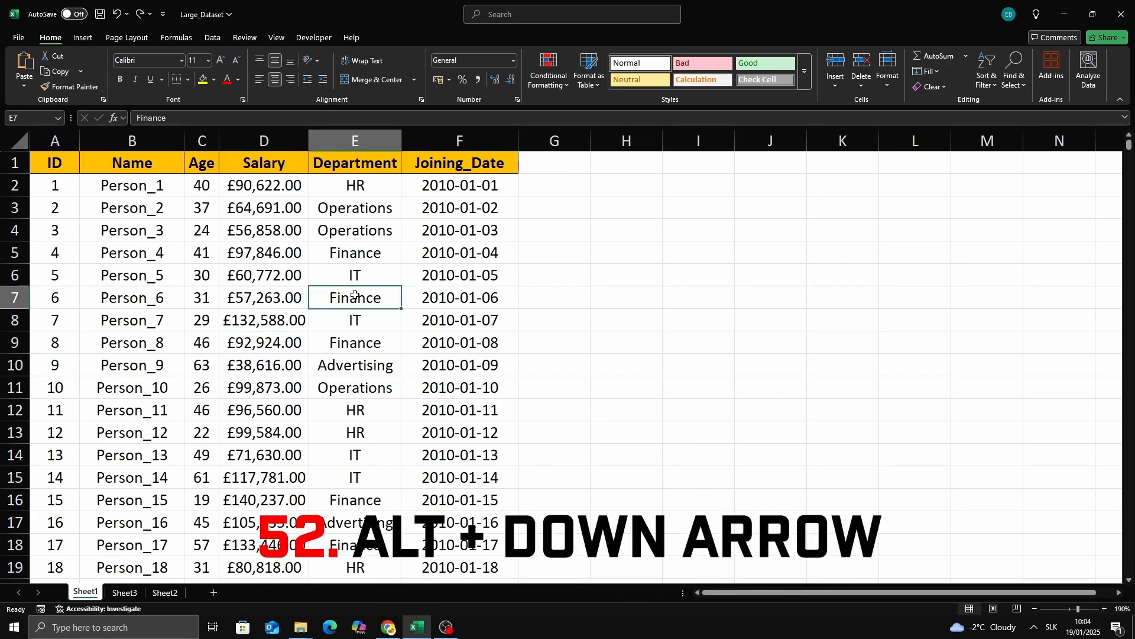
key(alt+Down)
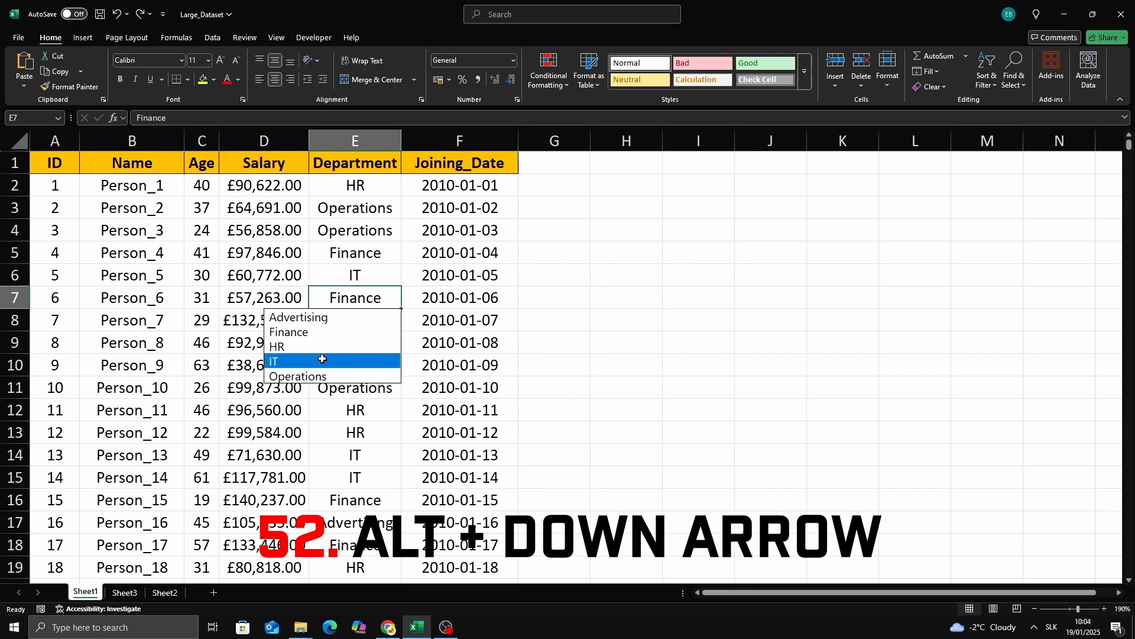
click(302, 318)
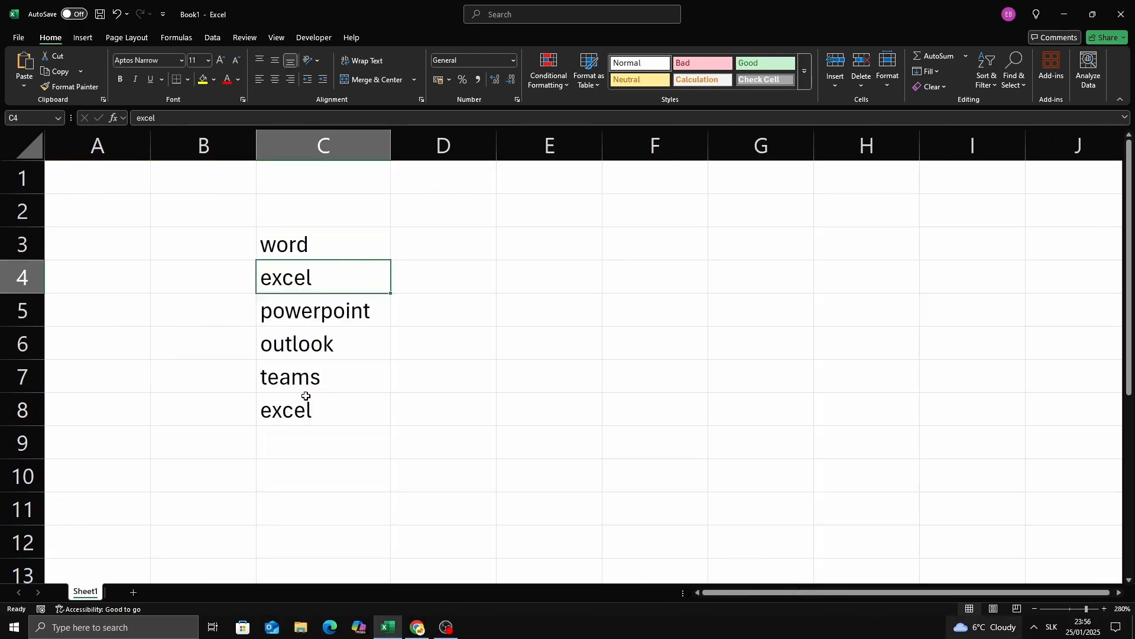
Step: Remove the duplicate values from the list in C3:C8 of Book1, checking Column C without headers
click(304, 400)
drag(307, 249, 325, 414)
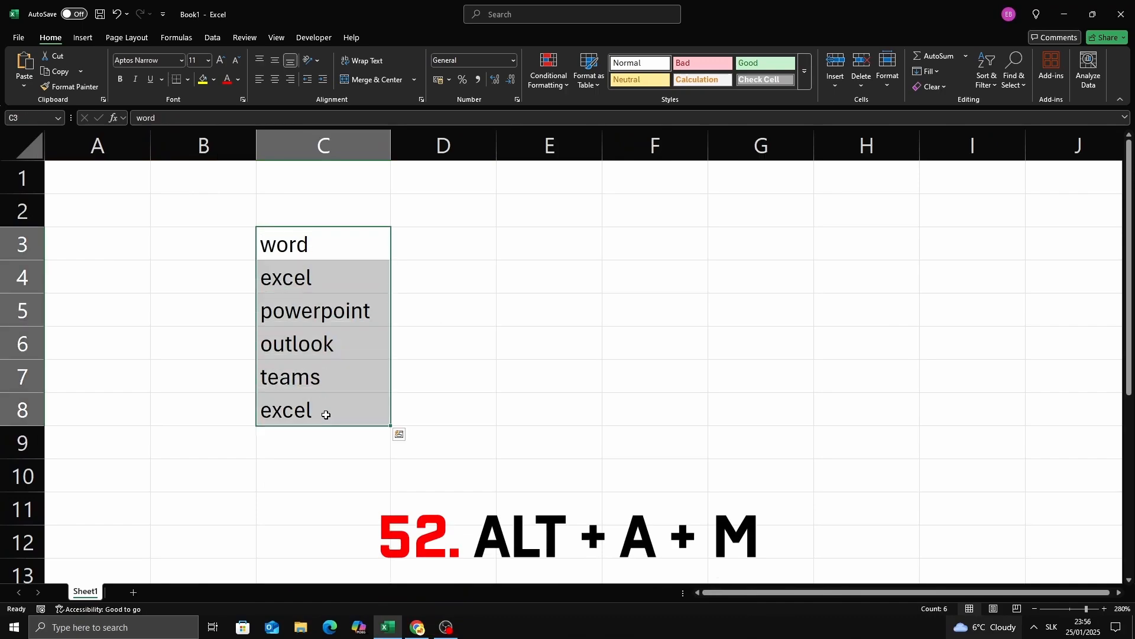
key(alt+a)
key(m)
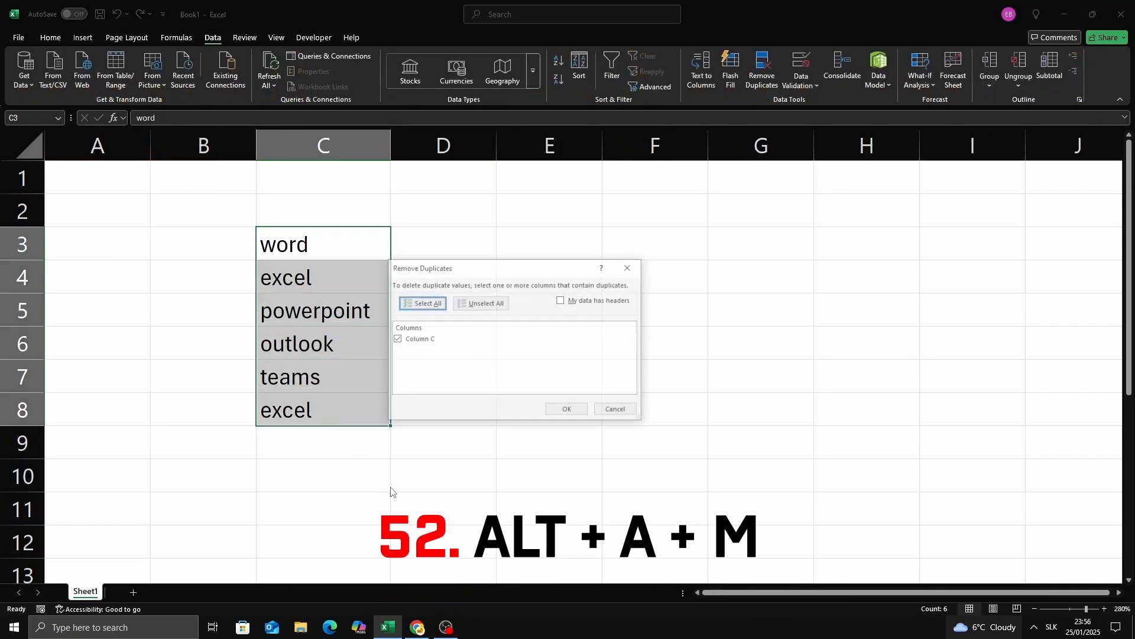
drag(439, 266, 496, 261)
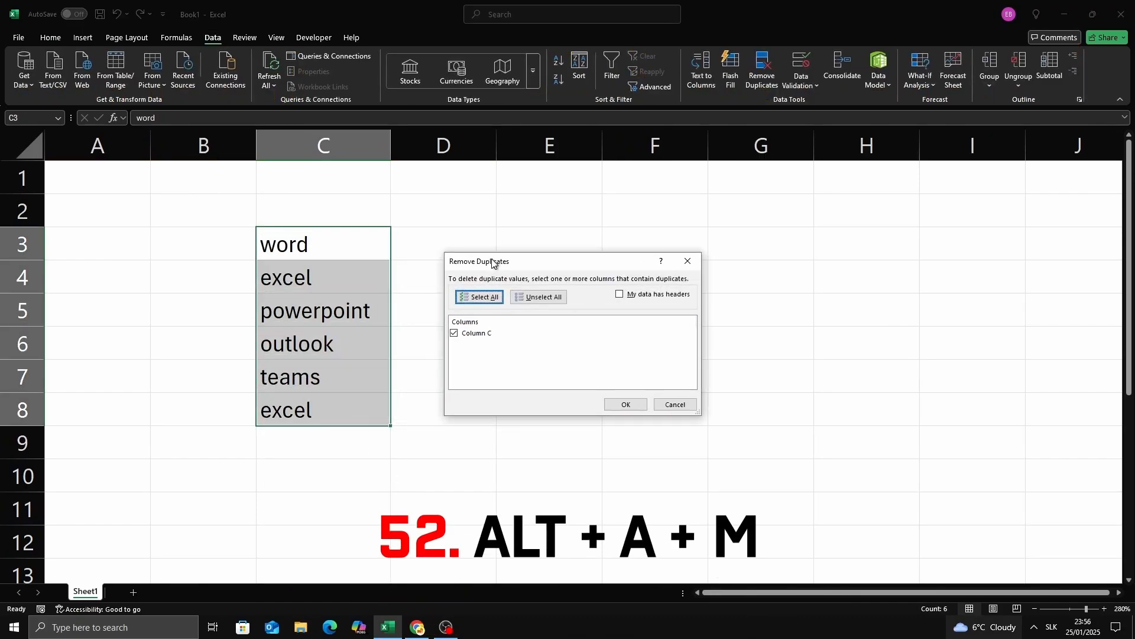
click(613, 407)
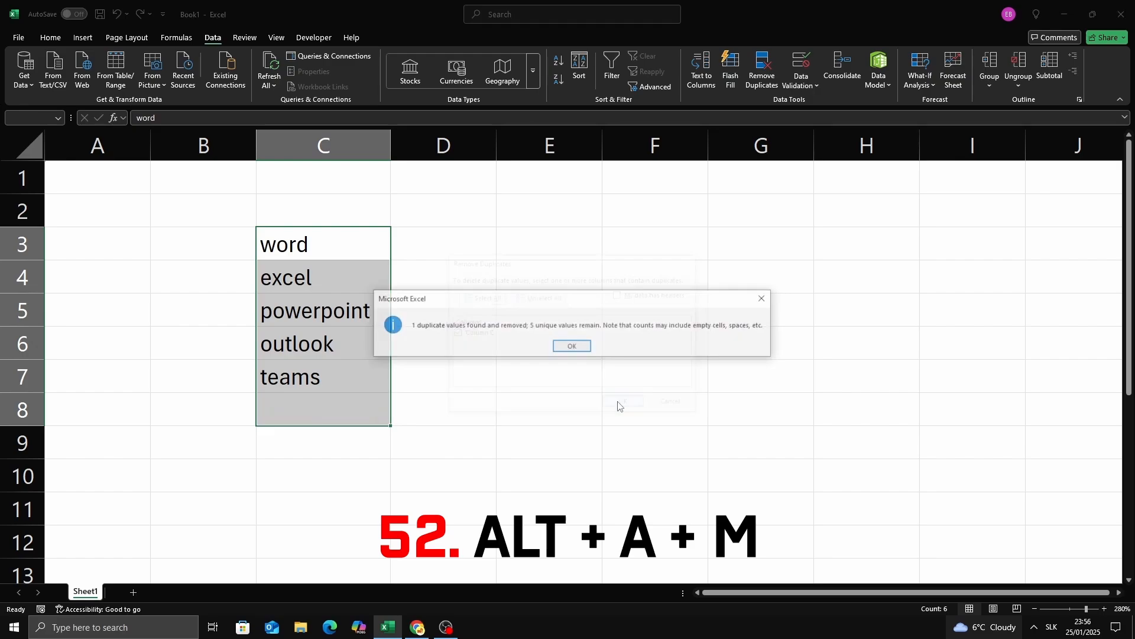
click(563, 347)
click(310, 413)
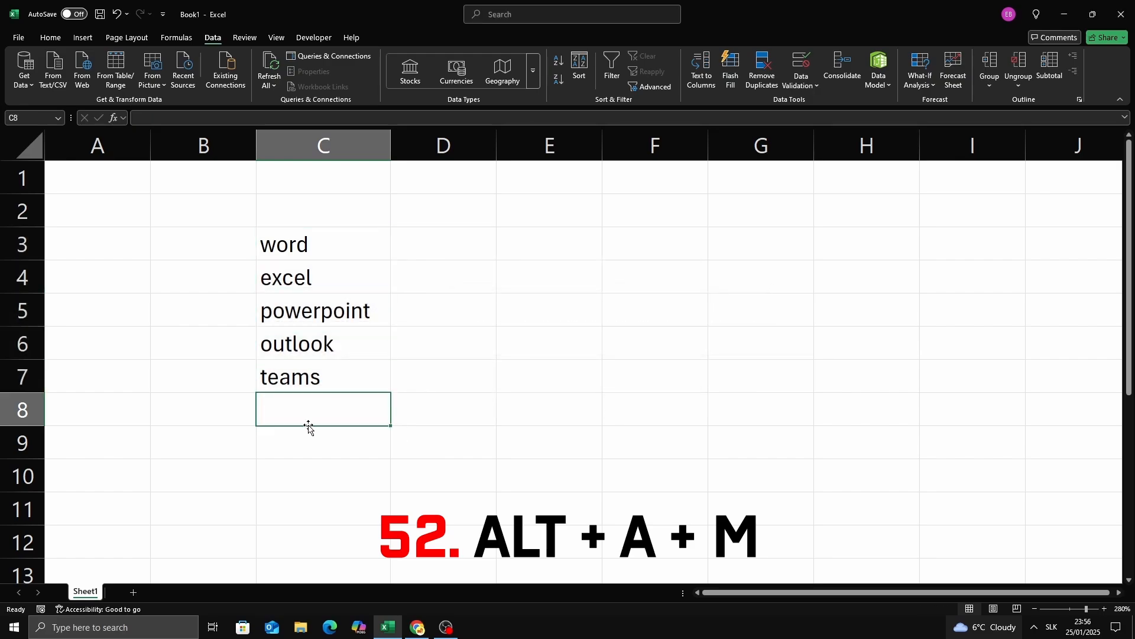
click(444, 331)
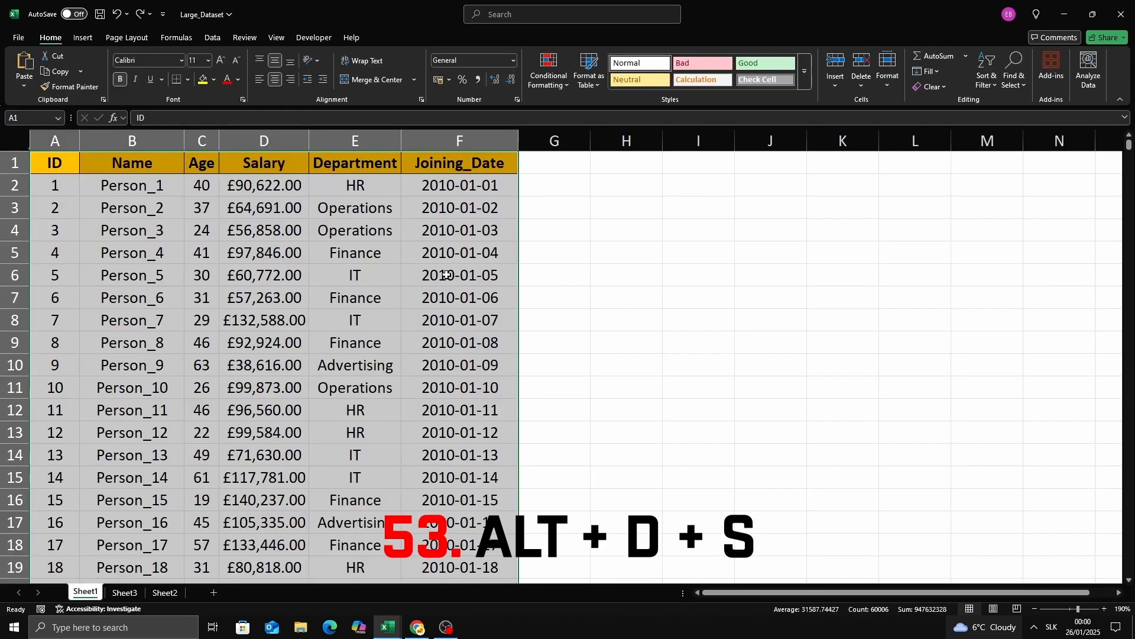
Step: Sort the selected employee data by Salary on cell values, from largest to smallest, treating the first row as headers
key(alt+d)
key(s)
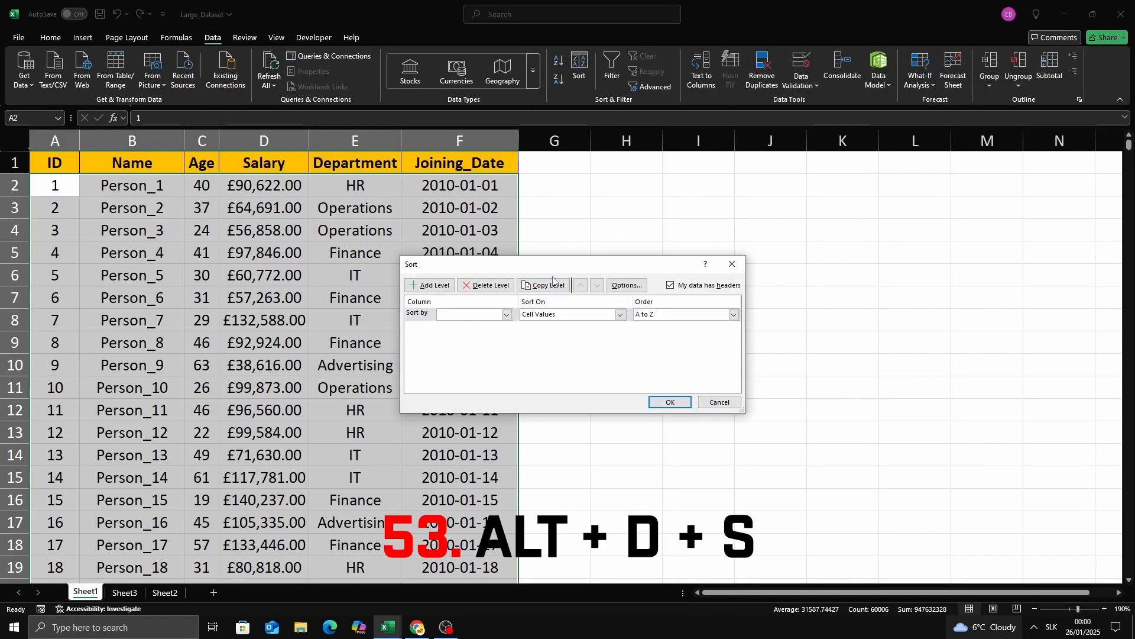
drag(553, 265, 619, 274)
click(504, 321)
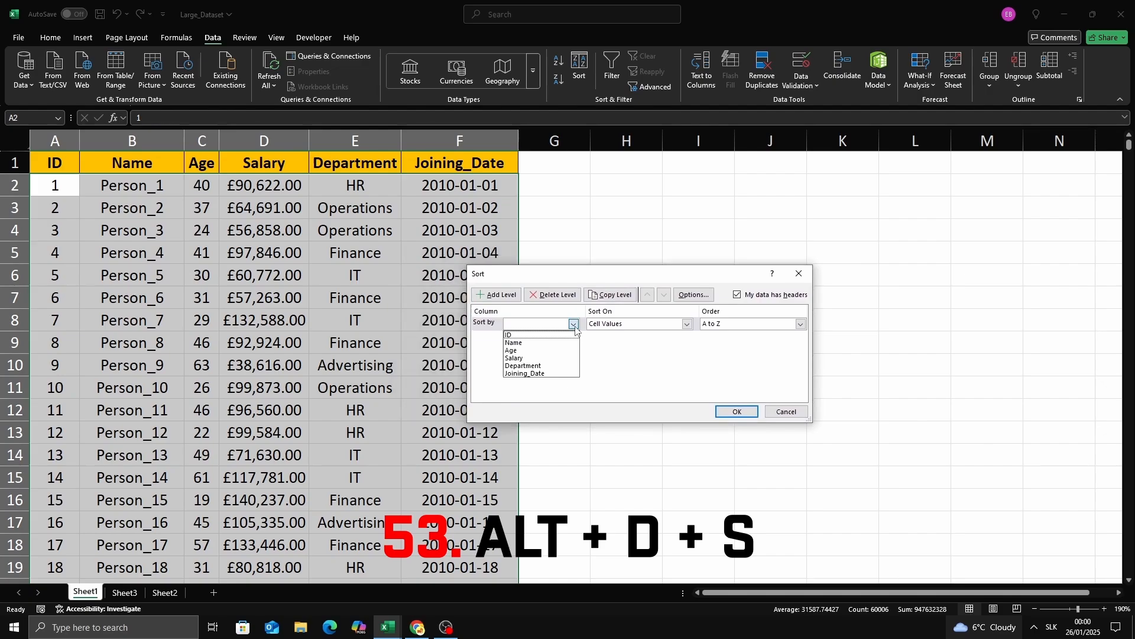
click(522, 358)
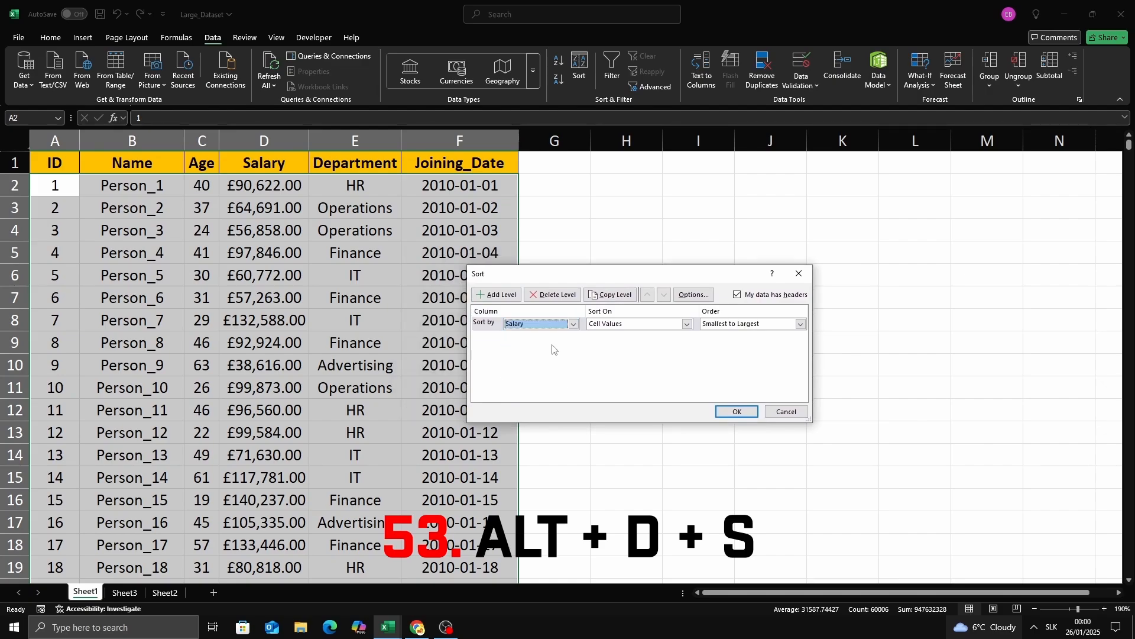
click(645, 324)
click(653, 335)
click(733, 324)
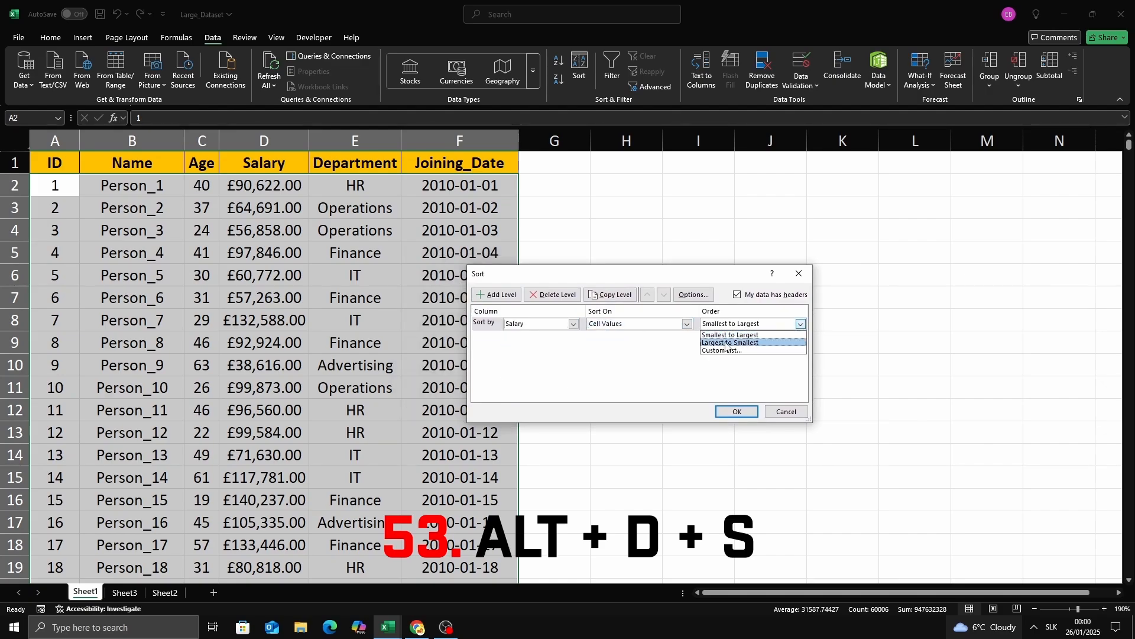
click(726, 343)
click(737, 411)
click(619, 340)
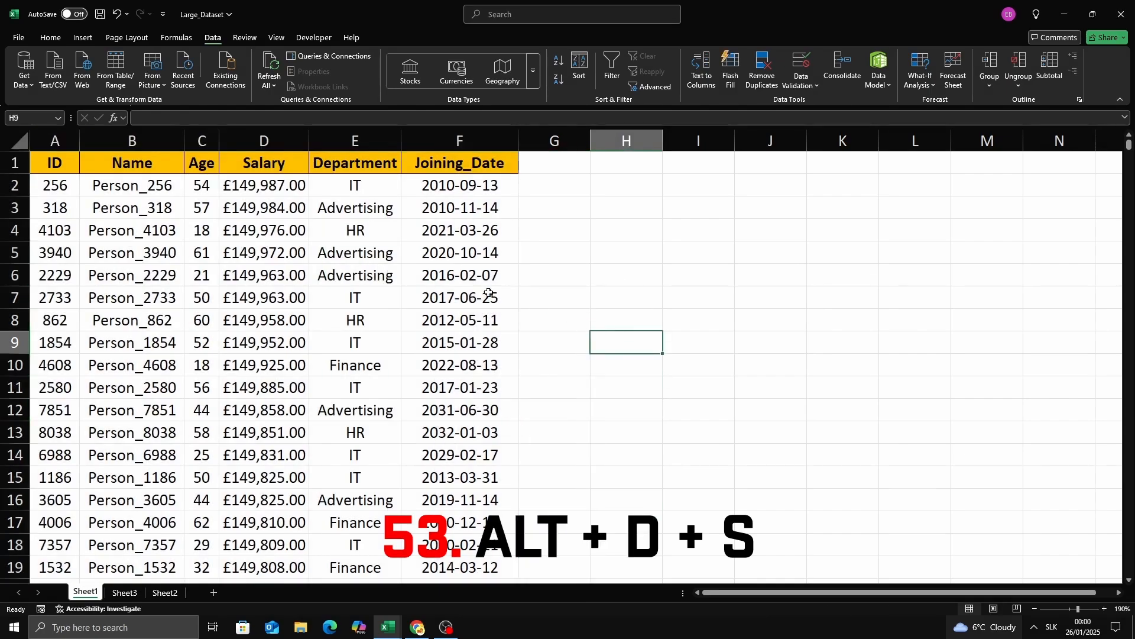
click(264, 189)
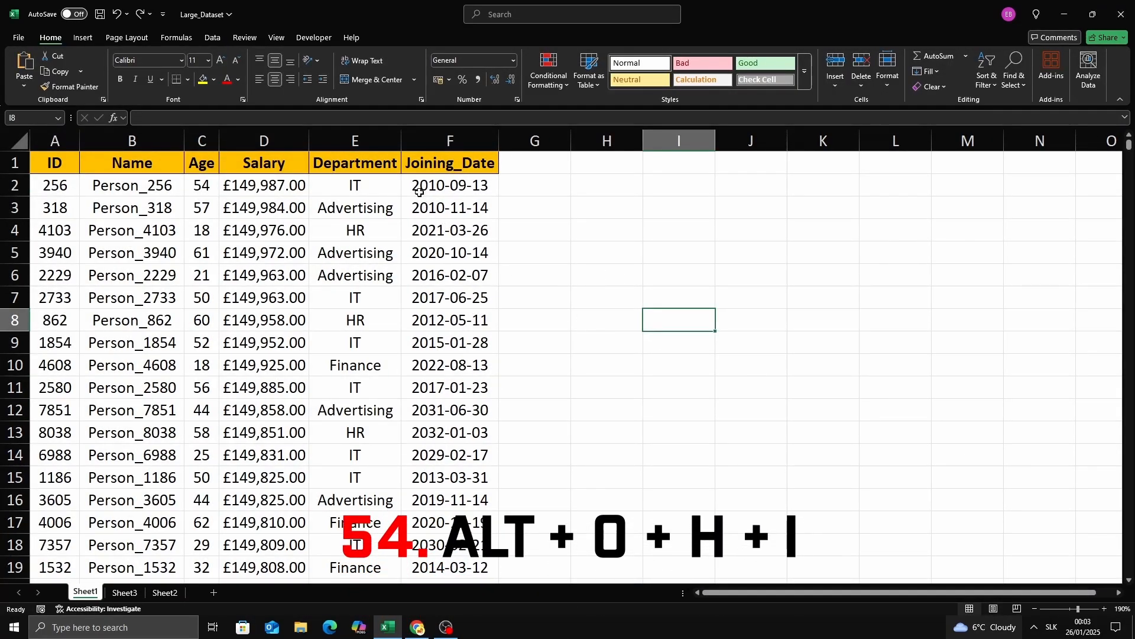
Step: Narrow the Department column, then AutoFit its width to the contents
drag(401, 141, 367, 141)
click(353, 141)
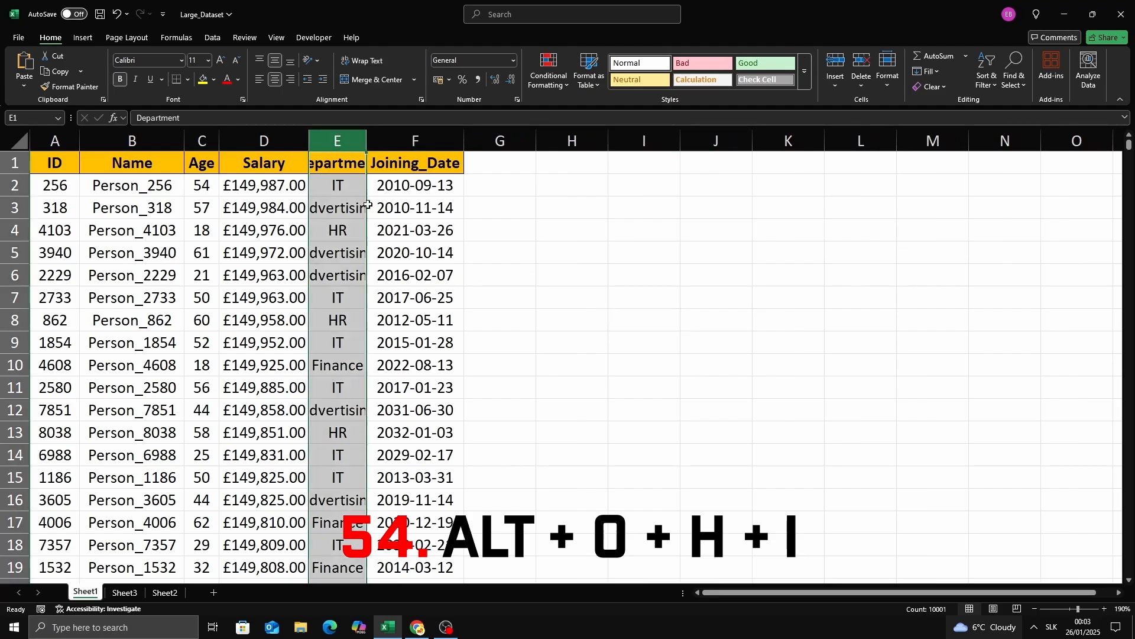
key(alt)
key(h)
key(o)
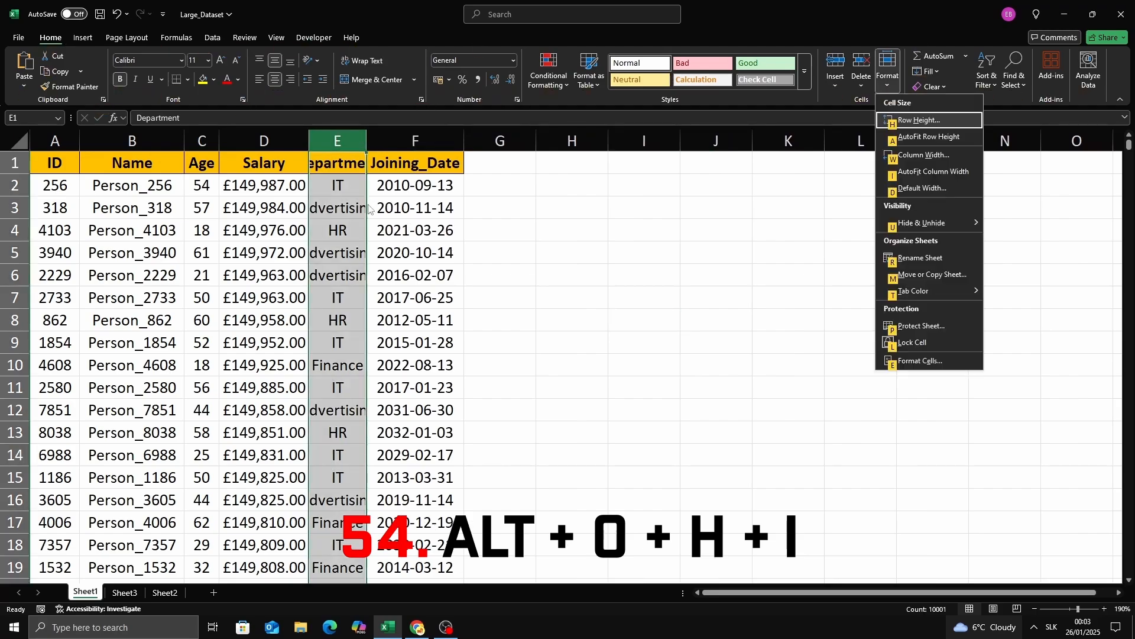
key(i)
click(556, 180)
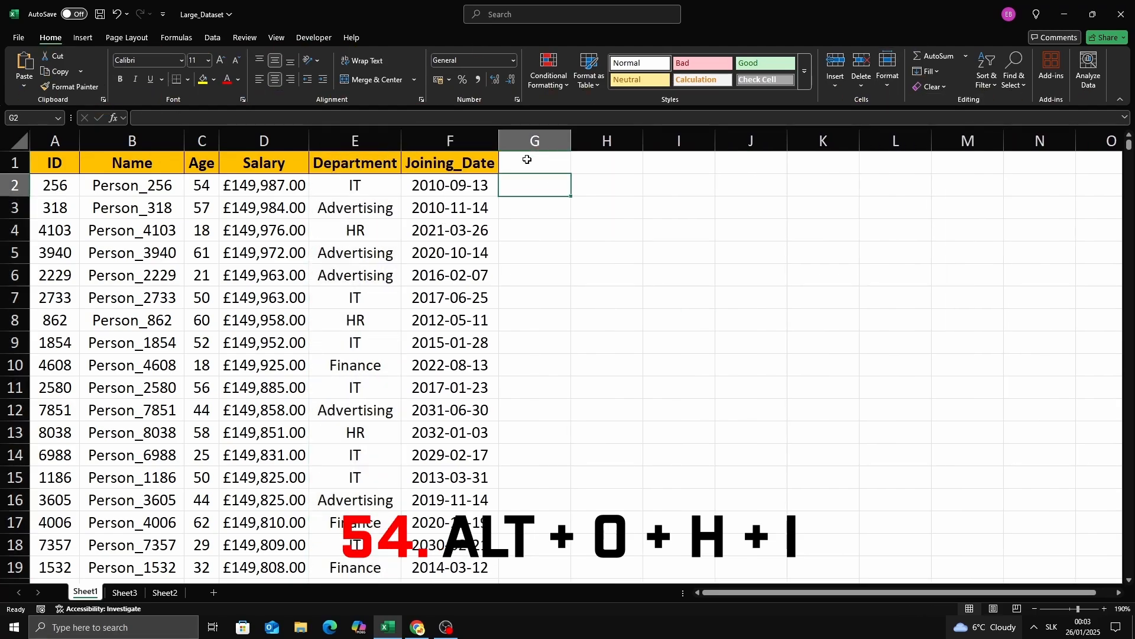
Step: Narrow the Joining_Date column and fit its width back to the contents
drag(498, 142, 457, 149)
click(543, 224)
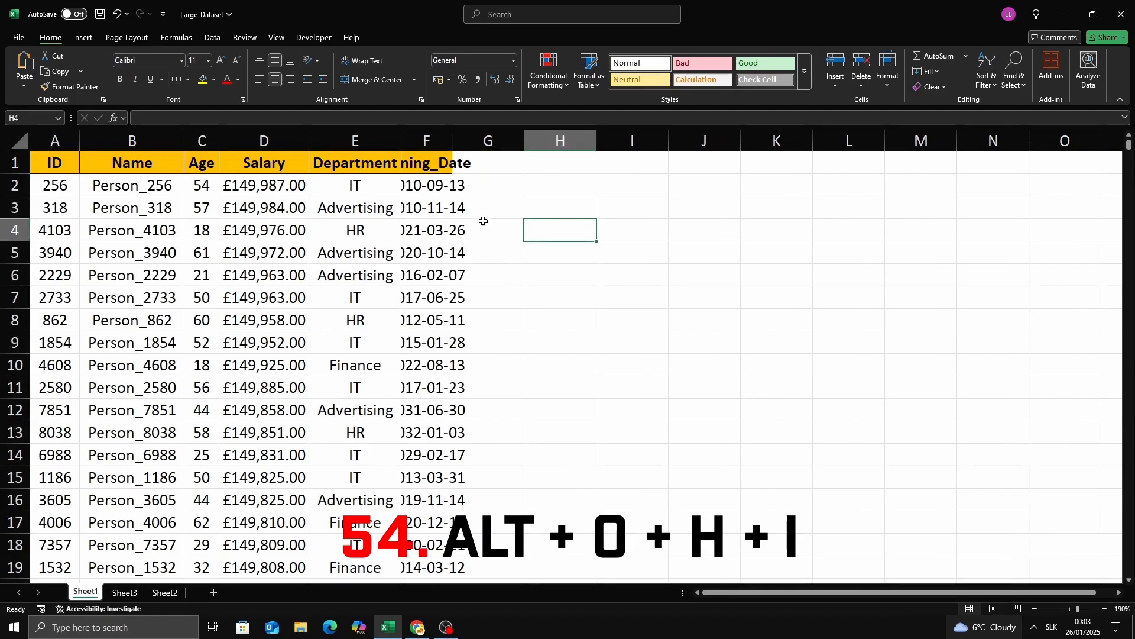
double_click(452, 142)
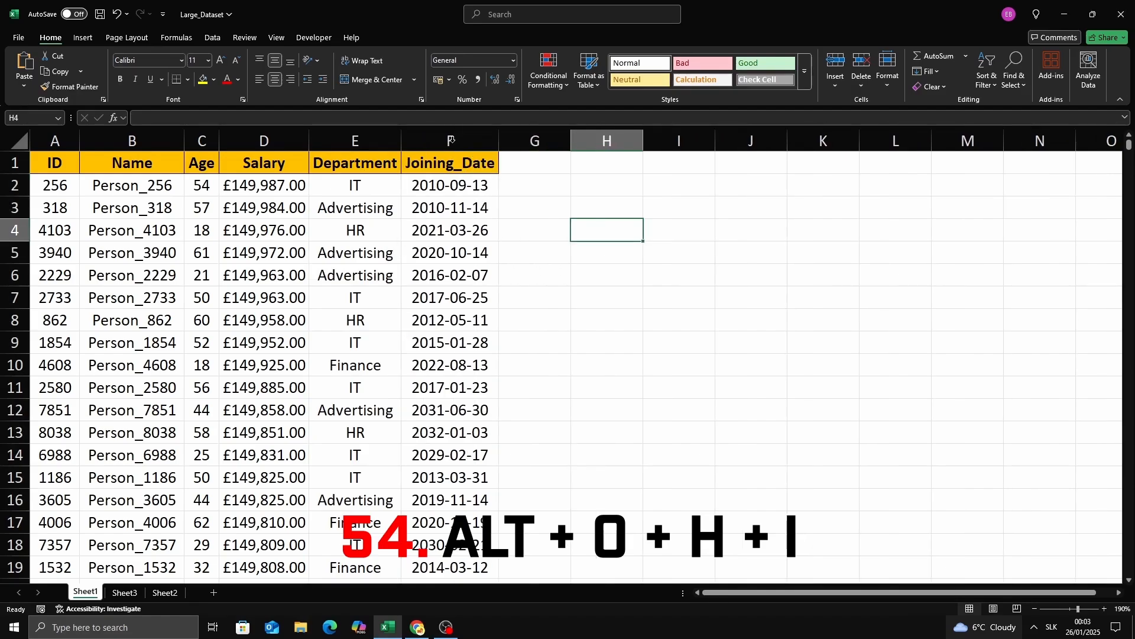
Step: AutoFit the widths of columns A through F together
drag(66, 143, 442, 142)
key(alt+h)
key(o)
key(i)
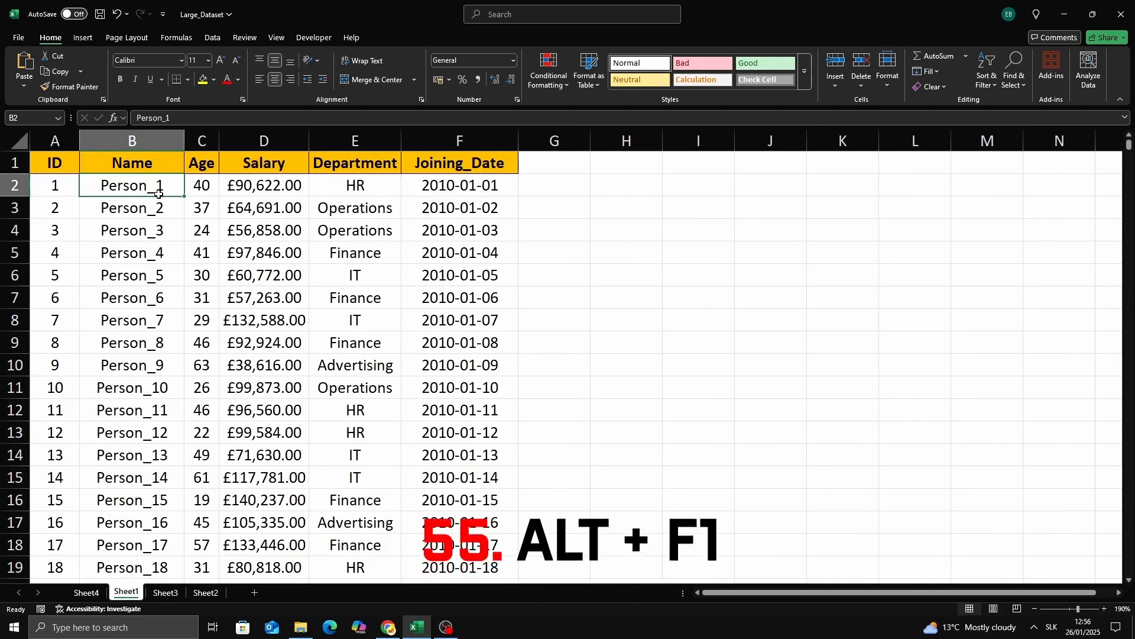
Step: Insert a default column chart on Sheet1 from B2:D10 and move it further from the Salary column
drag(158, 188, 262, 361)
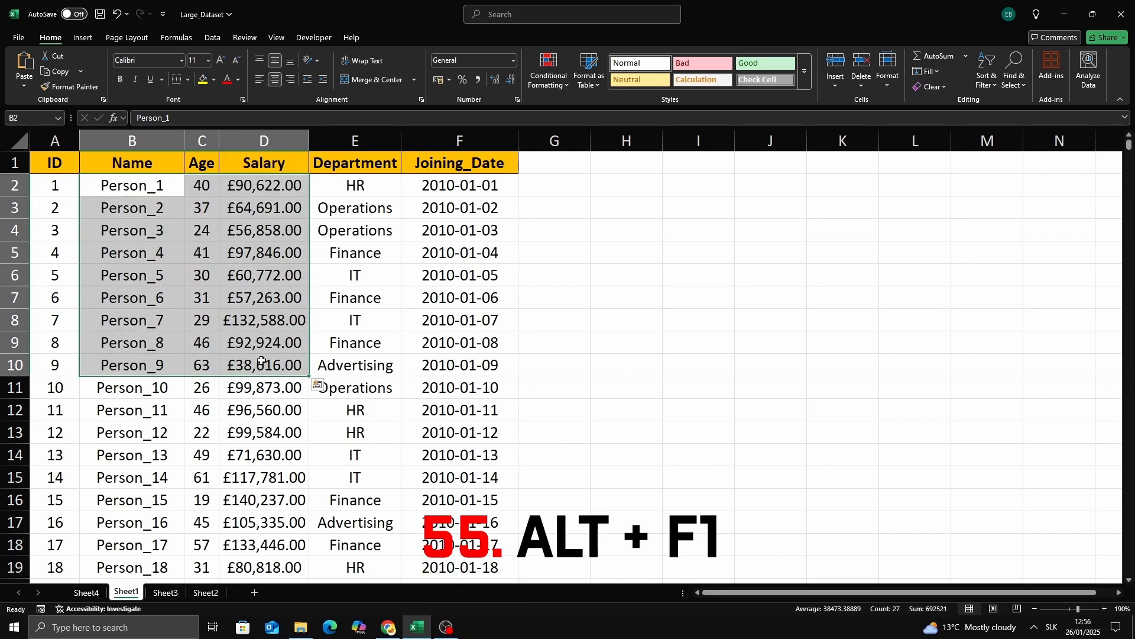
key(alt+F1)
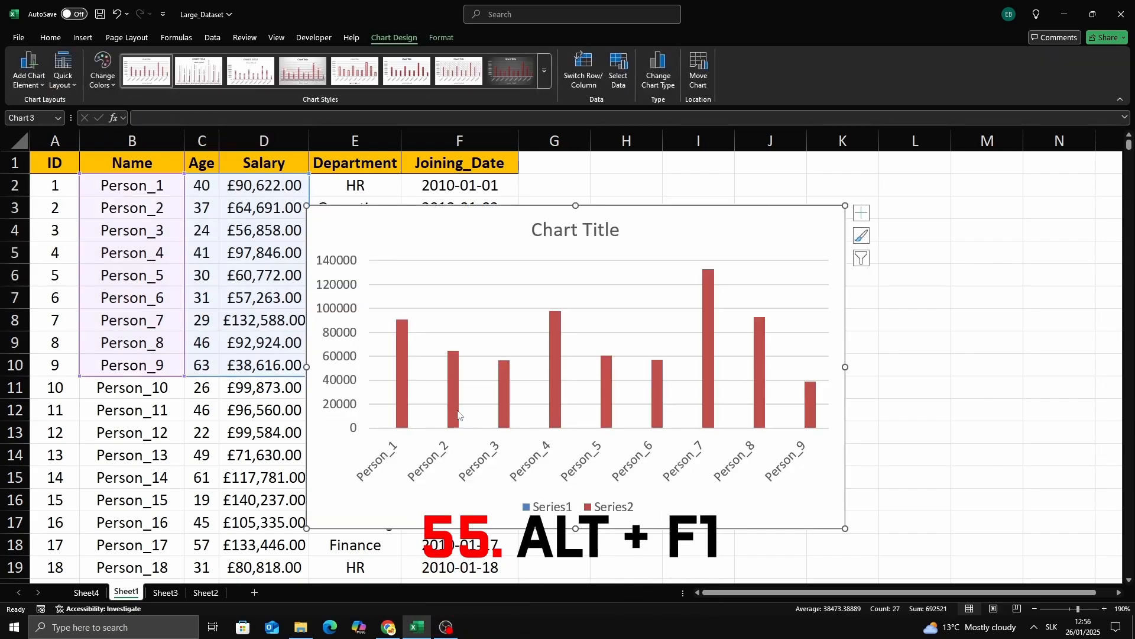
drag(528, 228, 641, 222)
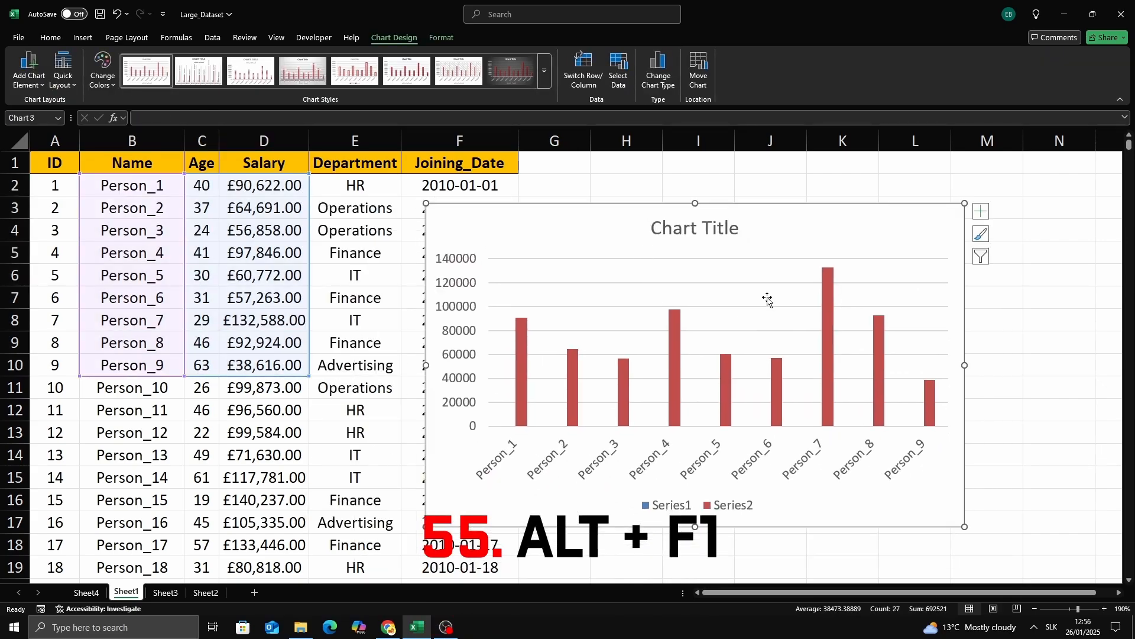
click(725, 541)
Step: Delete the embedded column chart from Sheet1
click(549, 208)
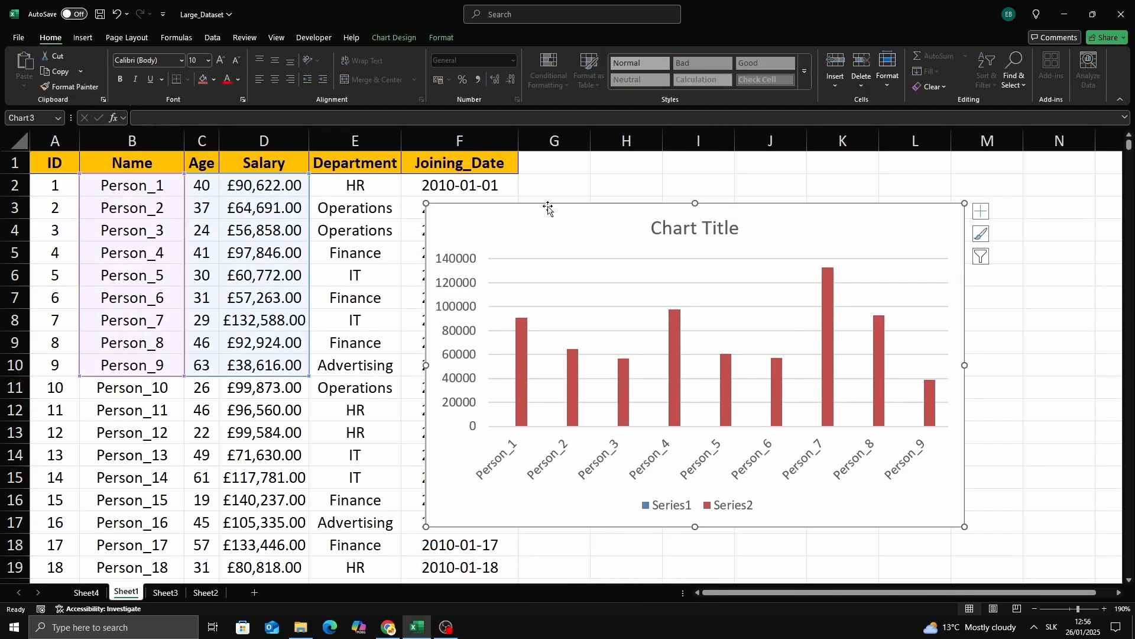
key(Delete)
click(653, 282)
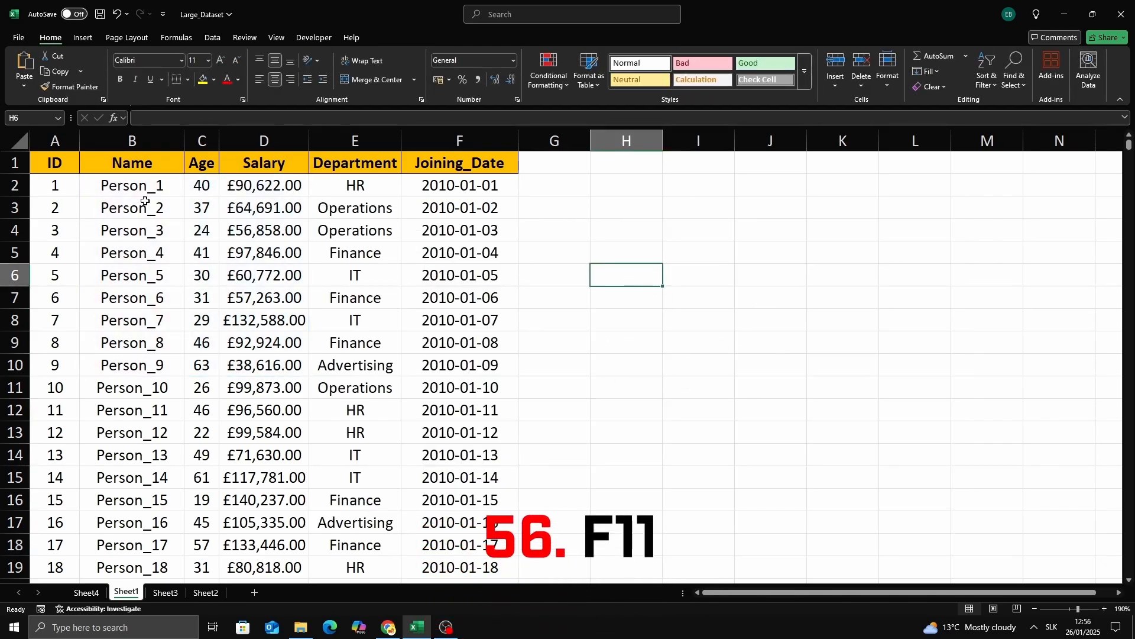
Step: Create a default chart on its own chart sheet from the names, ages and salaries in B2:D10
drag(135, 187, 250, 366)
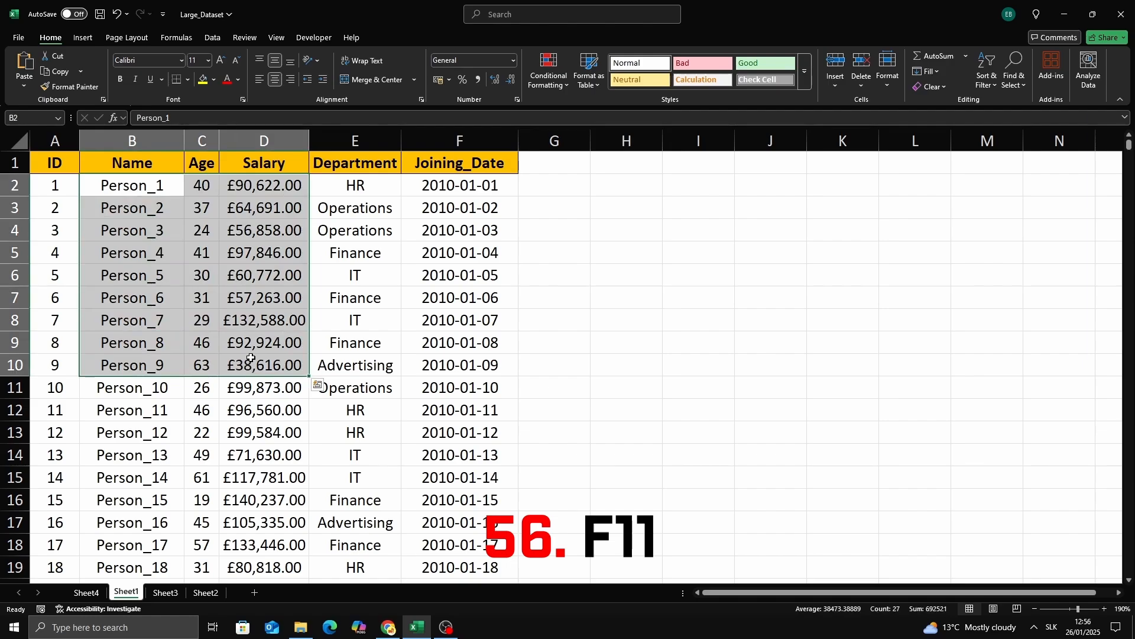
key(F11)
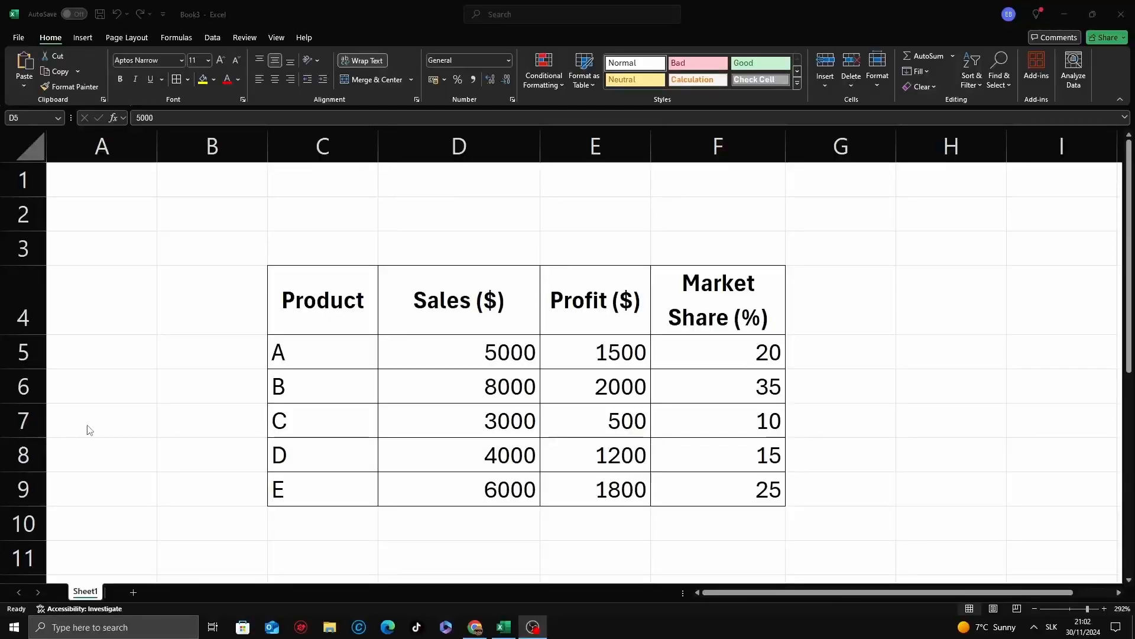
Step: In Book3, set the font color of product A's sales figure in D5 to red
click(203, 386)
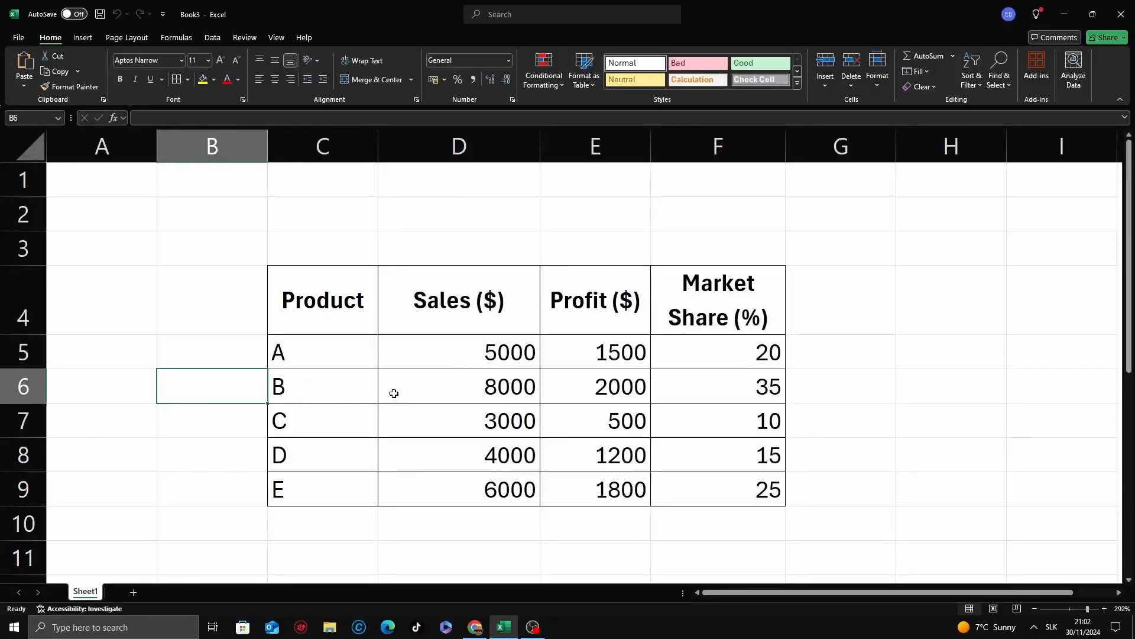
click(458, 356)
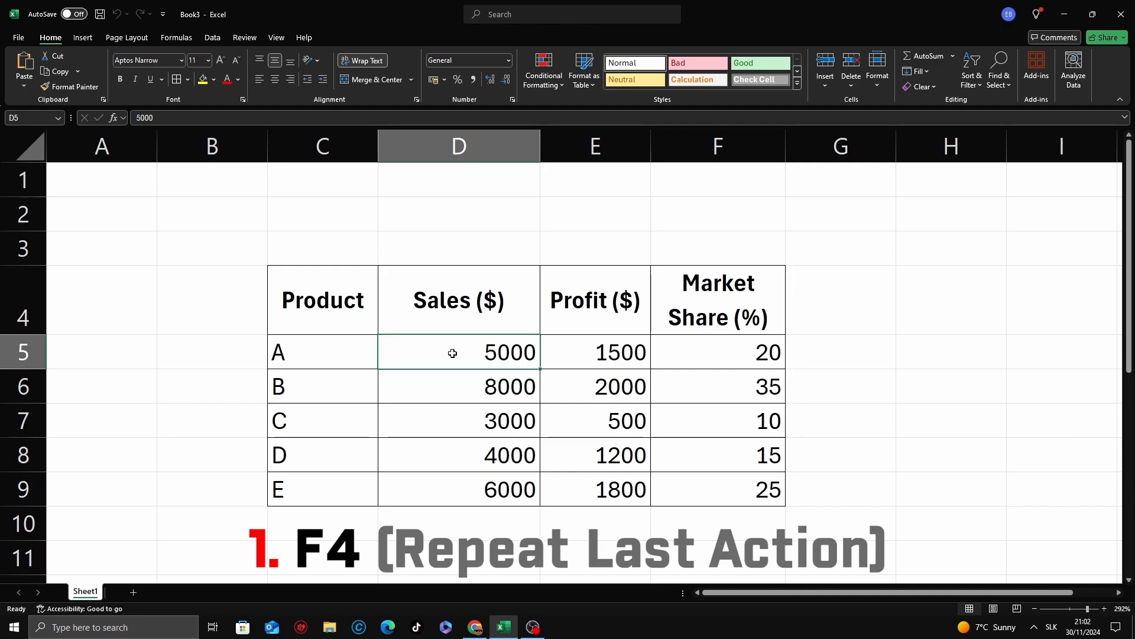
click(227, 79)
click(501, 382)
click(493, 354)
Step: Repeat the red font color on F8, D9 and the product names in C5:C9
click(713, 455)
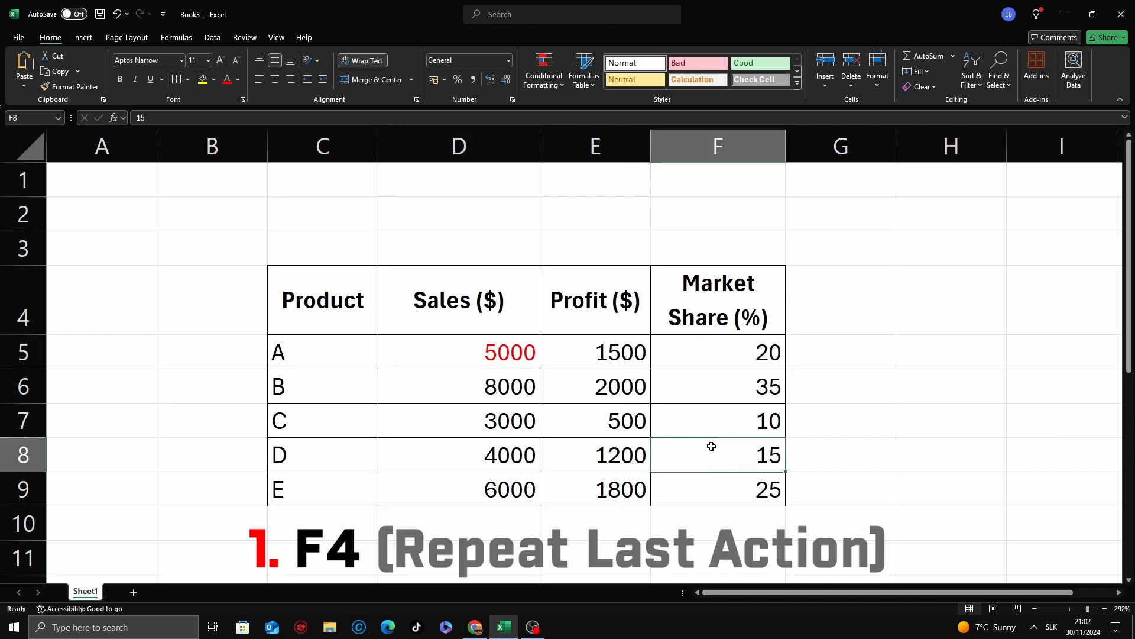
key(F4)
click(529, 476)
key(F4)
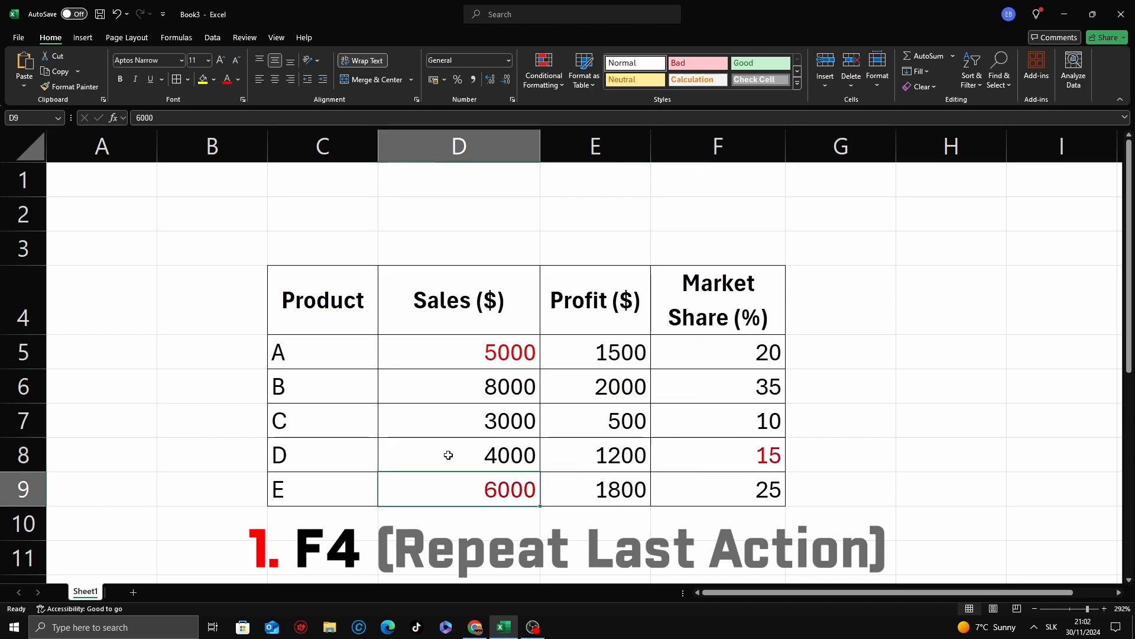
drag(320, 356, 347, 470)
key(F4)
click(411, 442)
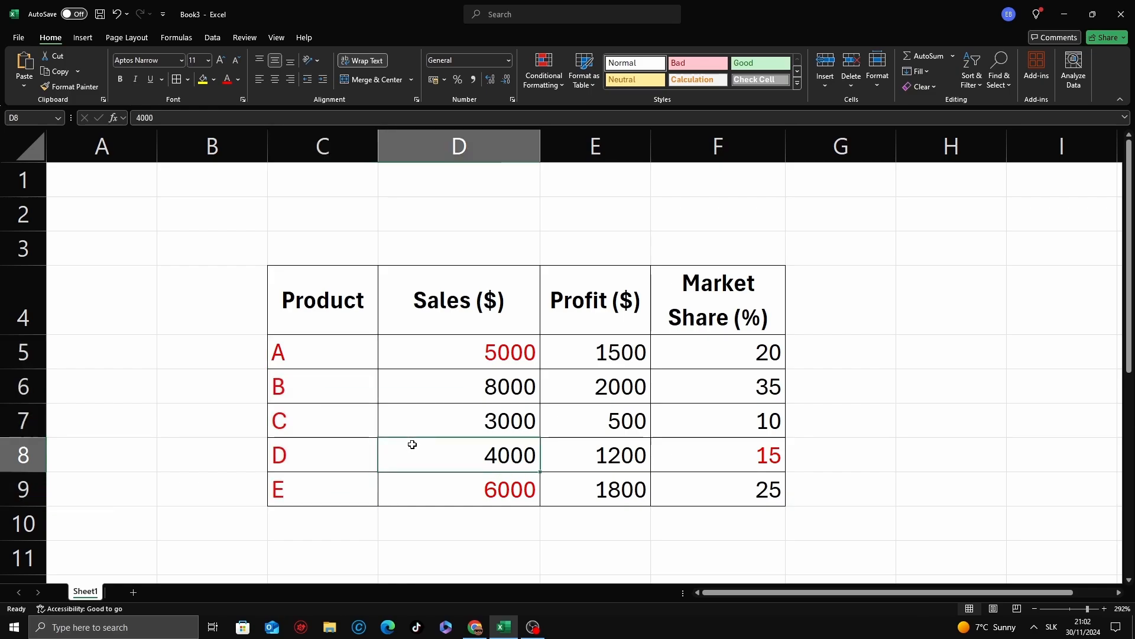
Step: Insert a long run of new blank worksheets into Book3
key(shift+F11)
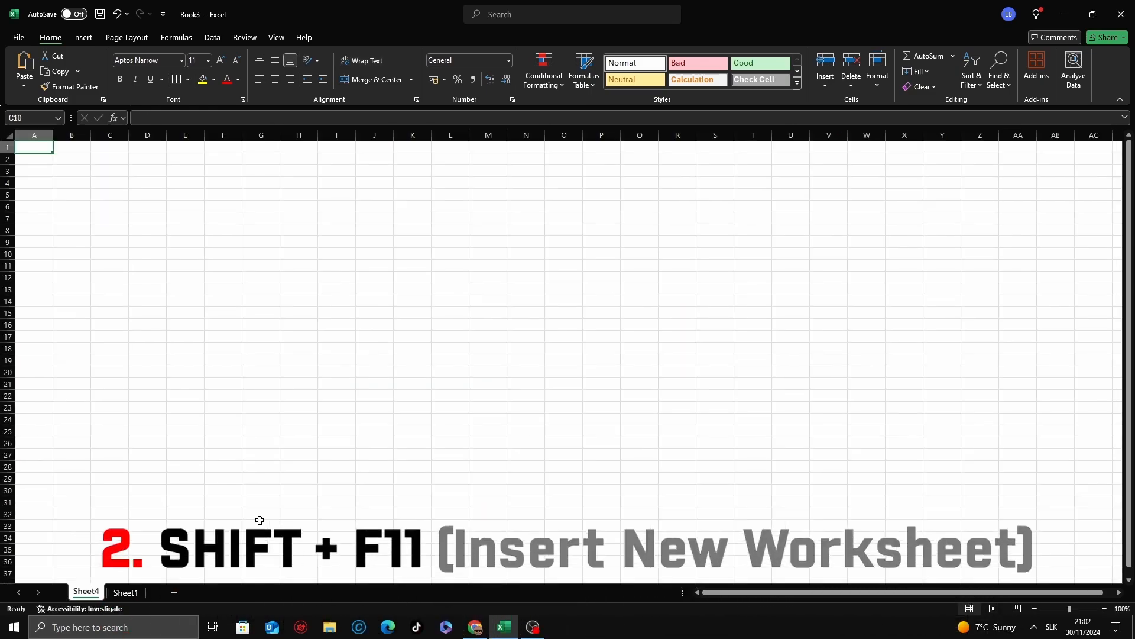
key(shift+F11)
key(shift+F11)
key(shift+F11)
key(shift+F11)
key(shift+F11)
key(shift+F11)
key(shift+F11)
key(shift+F11)
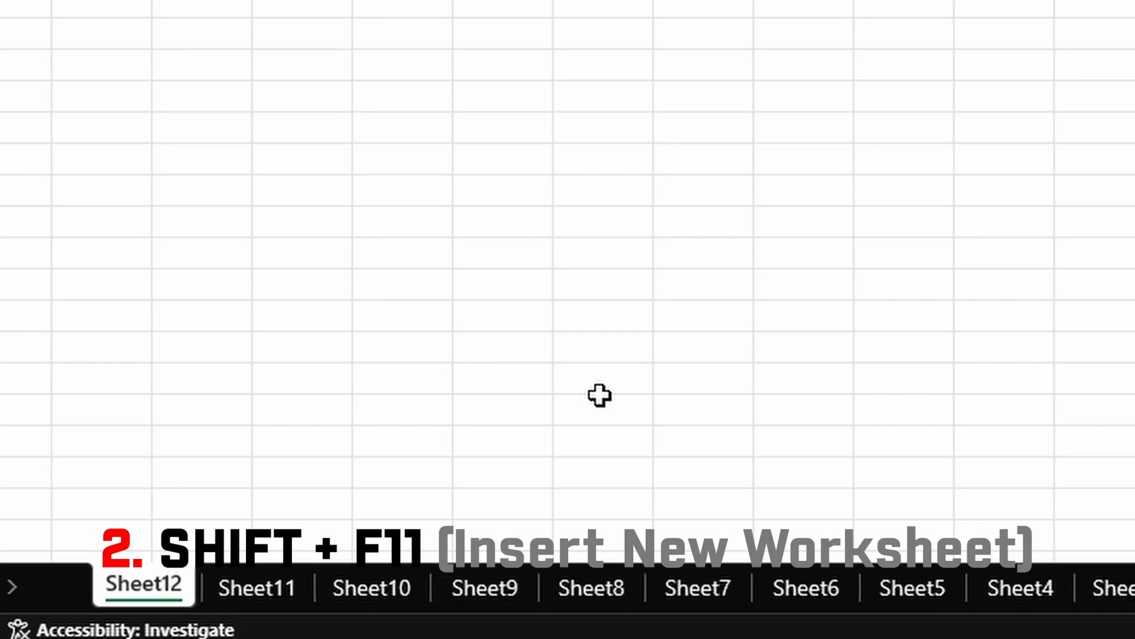
key(shift+F11)
key(shift+F11)
key(shift+F11)
key(shift+F11)
key(shift+F11)
key(shift+F11)
key(shift+F11)
key(shift+F11)
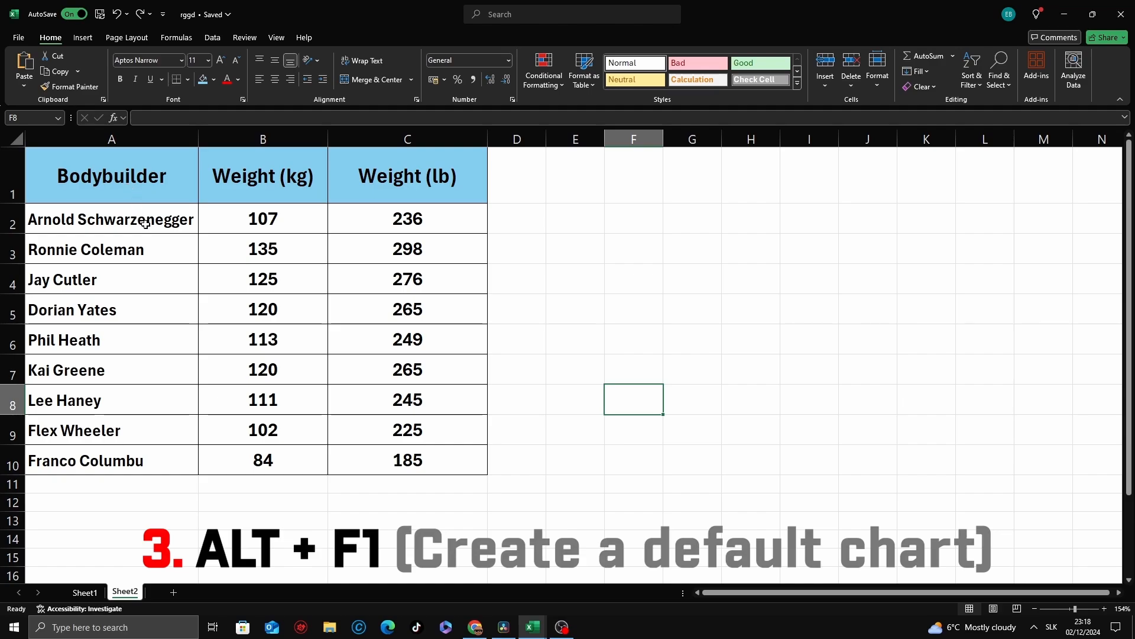
Step: Create a default column chart from the bodybuilder table A1:C10 and place it beside the table
mouse_move(119, 190)
mouse_down()
mouse_move(226, 282)
mouse_move(452, 426)
mouse_move(476, 460)
mouse_up()
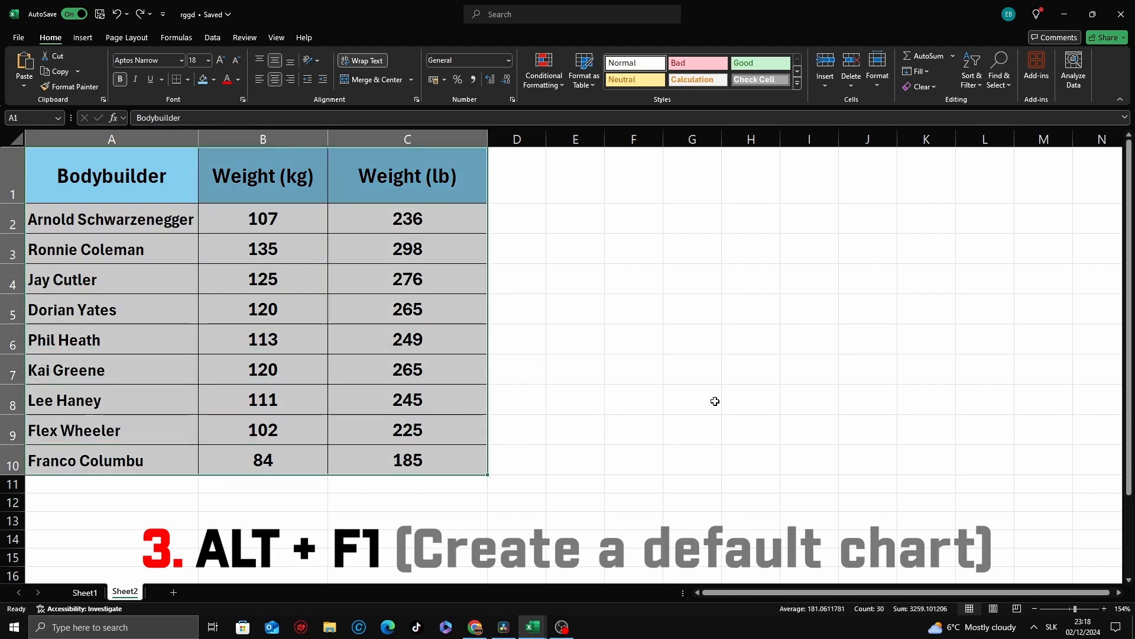
key(alt+F1)
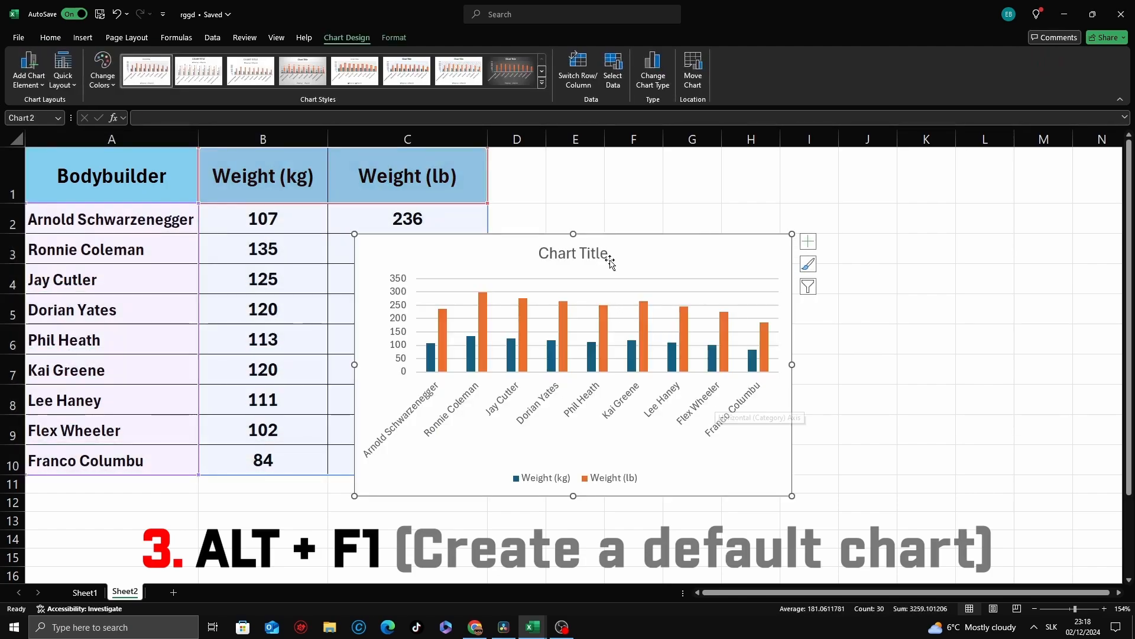
drag(631, 255, 813, 245)
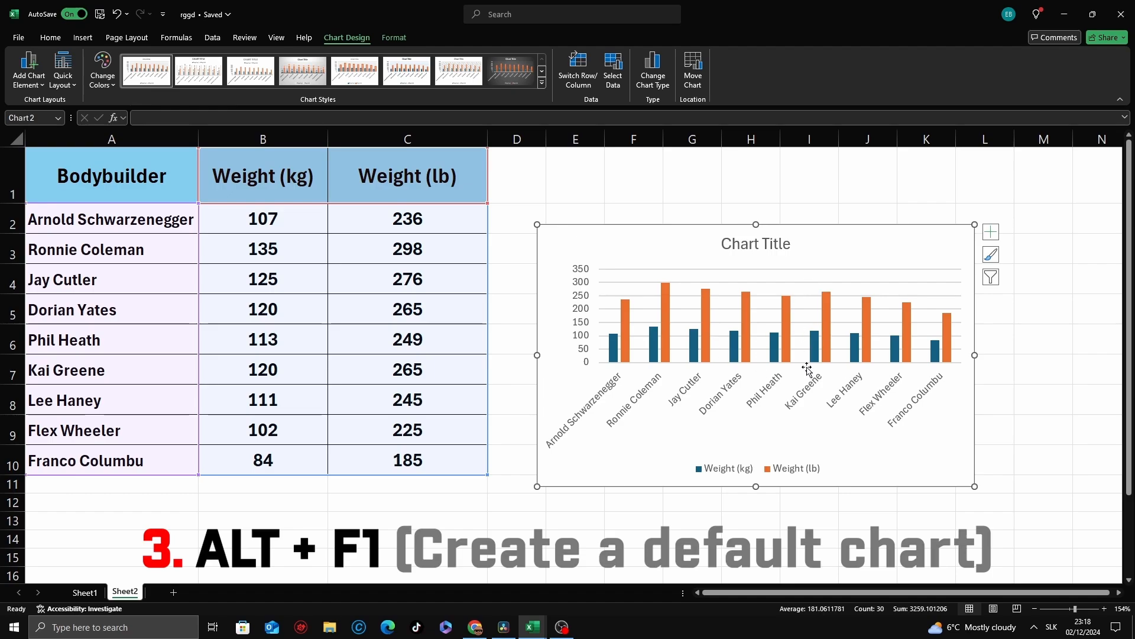
click(831, 515)
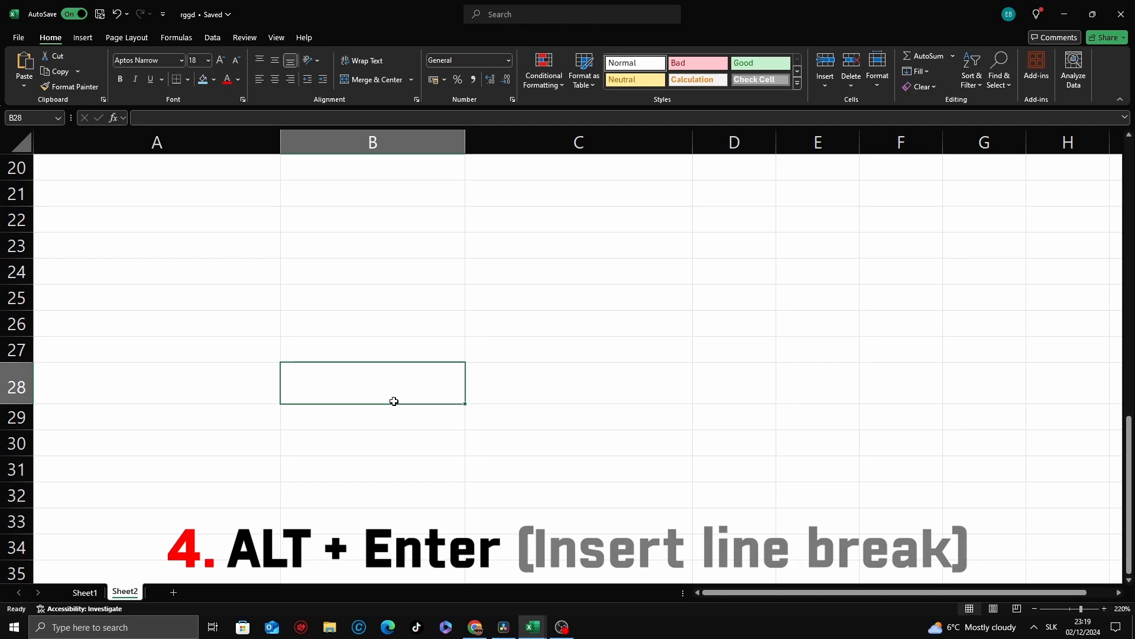
Step: Enter "Hello" and "World" on two separate lines within cell B28
text(H)
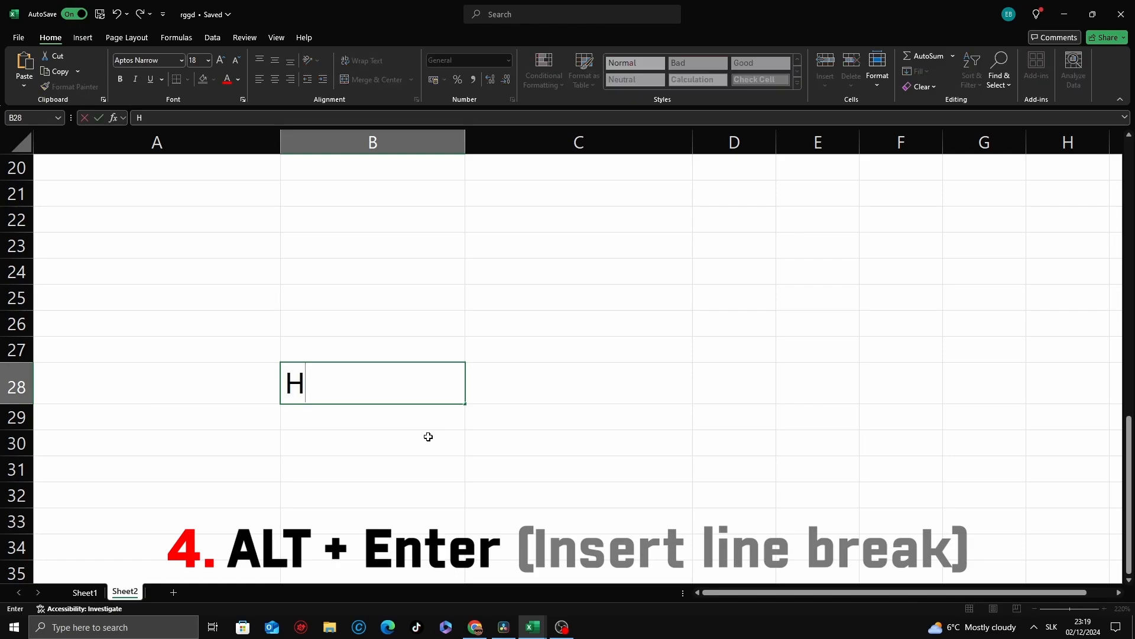
text(ello)
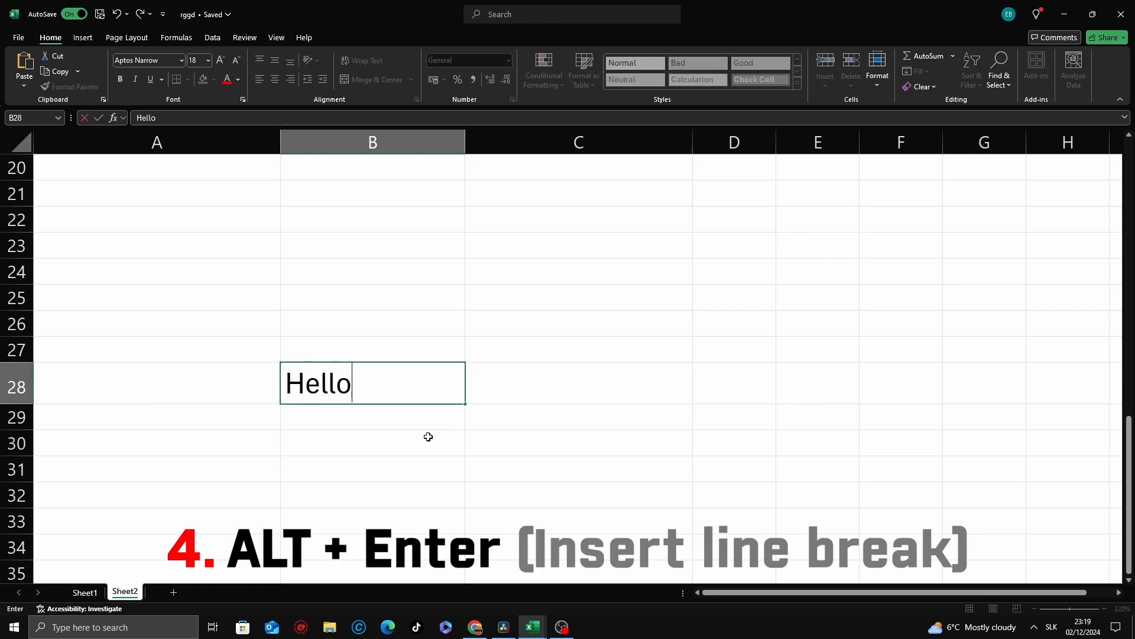
key(alt+Return)
text(World)
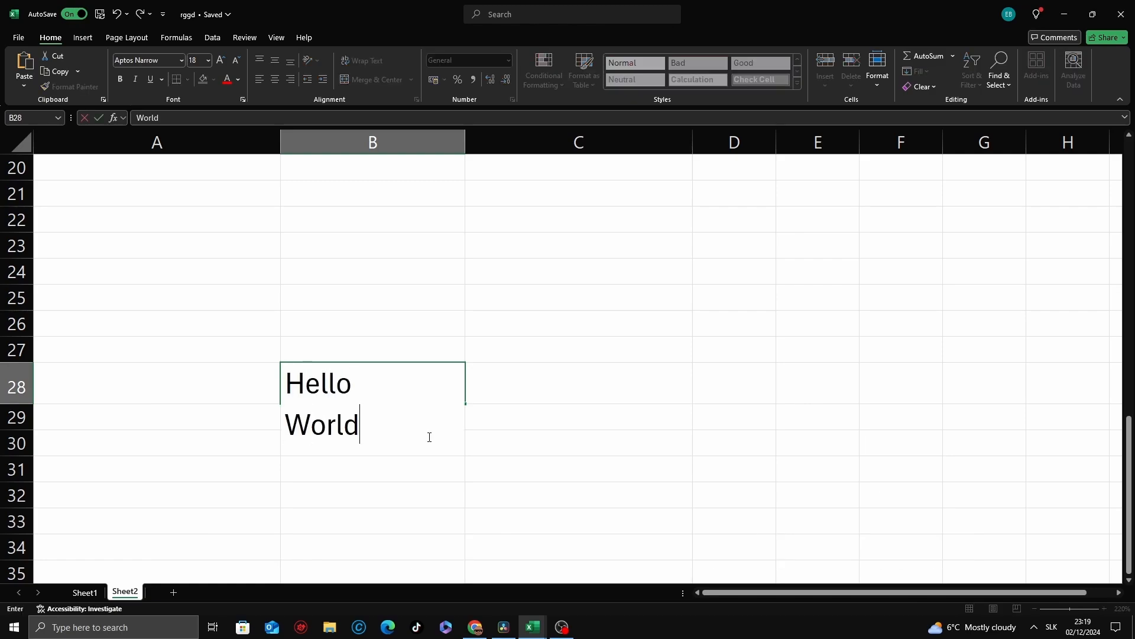
key(Return)
click(357, 423)
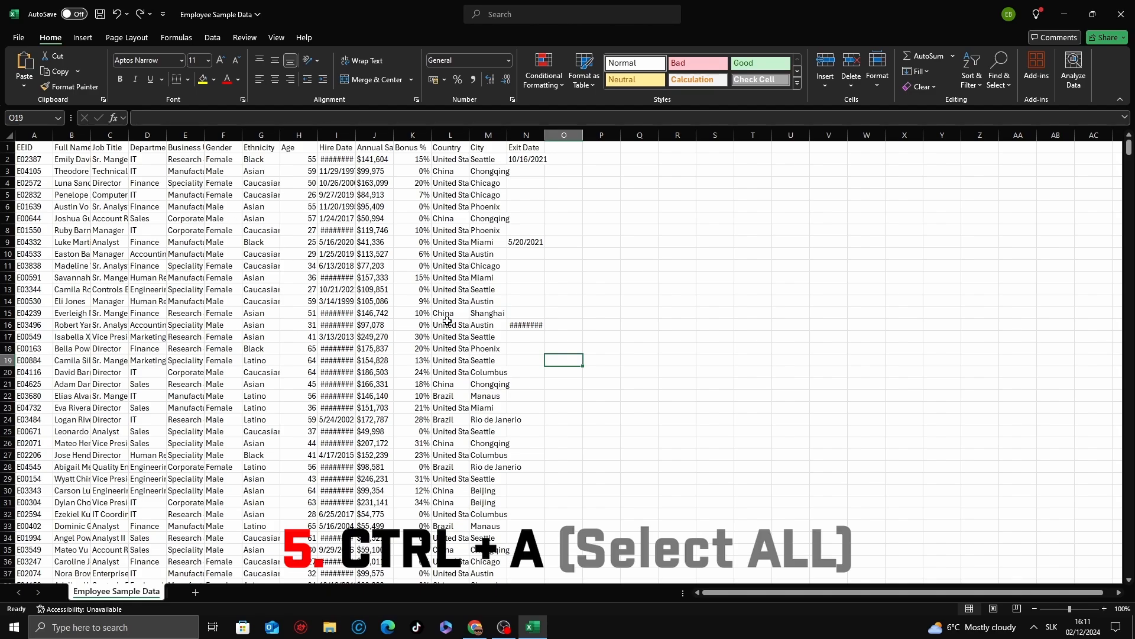
Step: Autofit the width of every column in the Employee Sample Data sheet to its contents
key(ctrl+a)
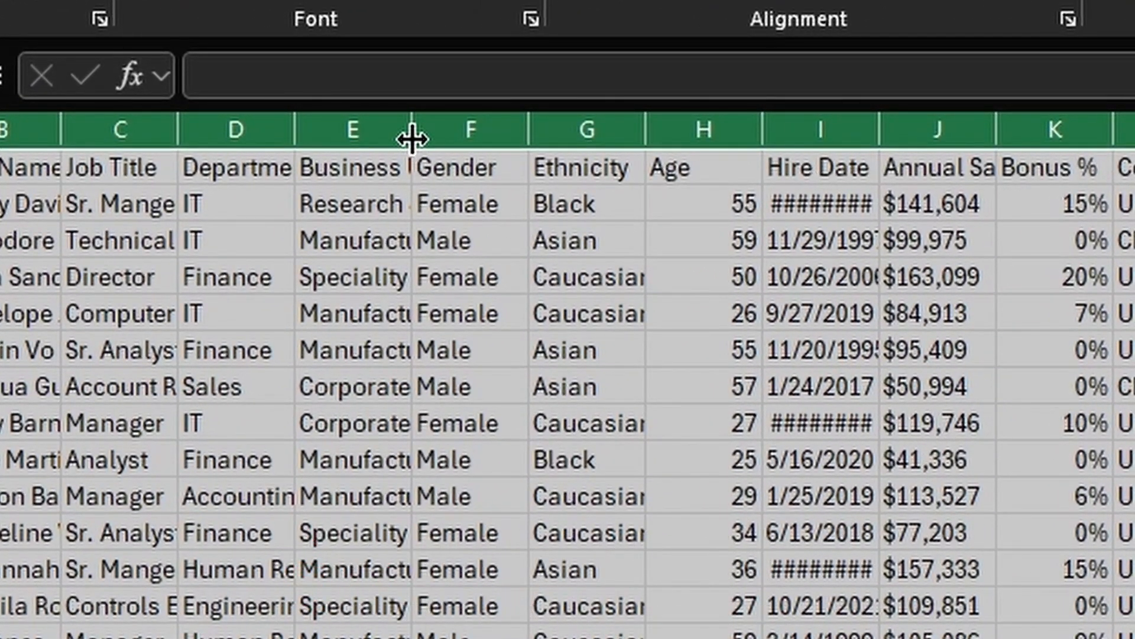
double_click(412, 139)
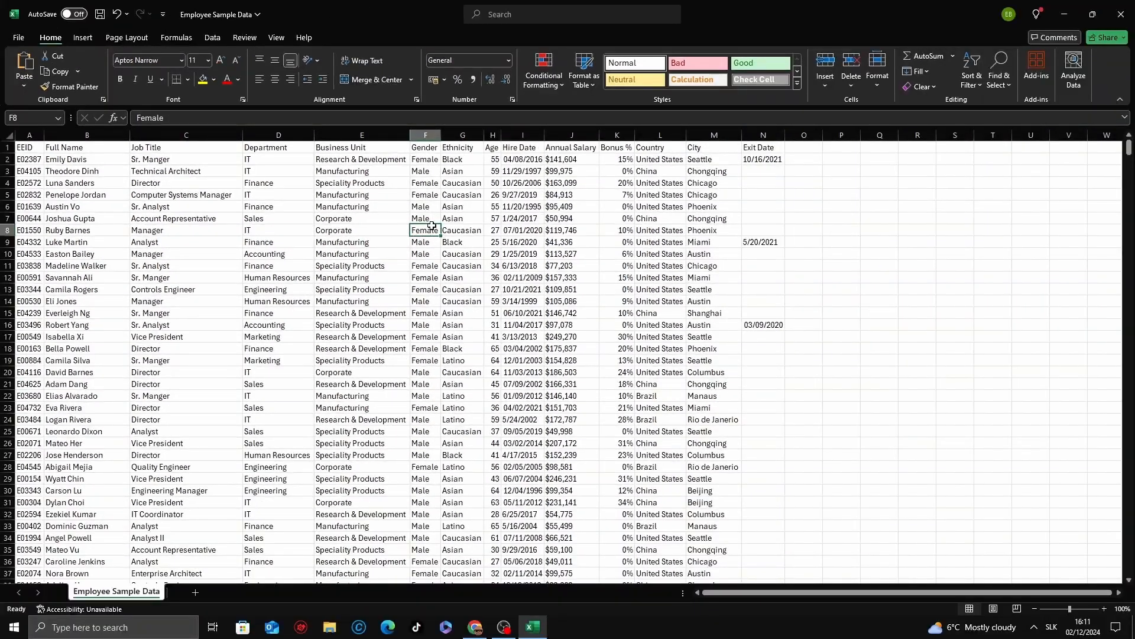
click(1094, 387)
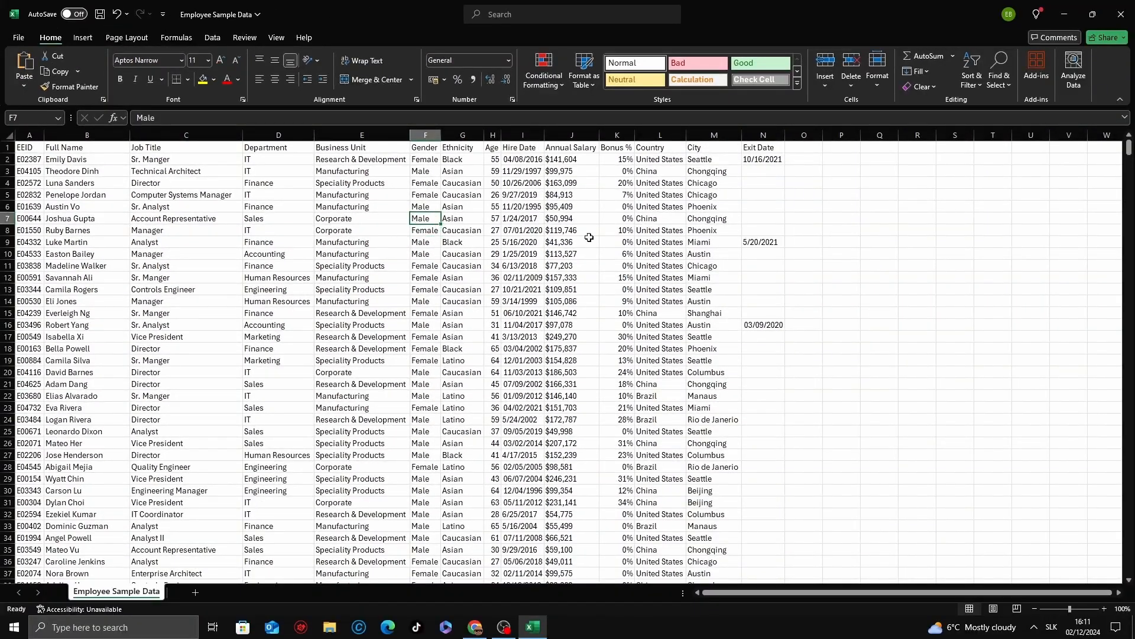
click(752, 247)
click(777, 277)
Step: Convert the employee data range A1:N1001 into a table with headers
click(397, 233)
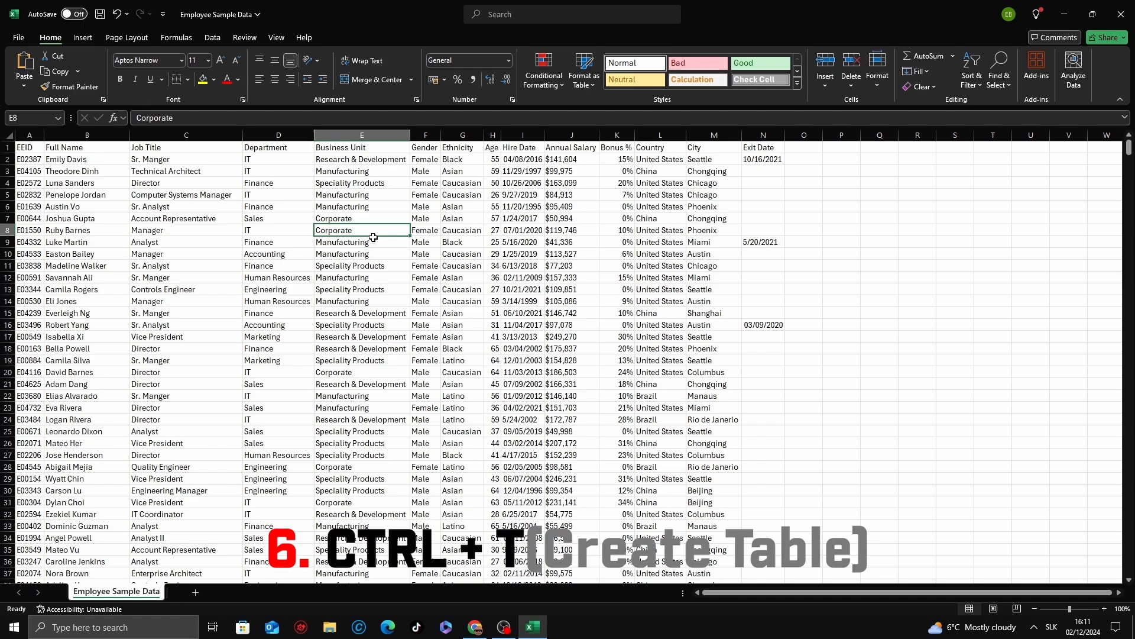
key(ctrl+t)
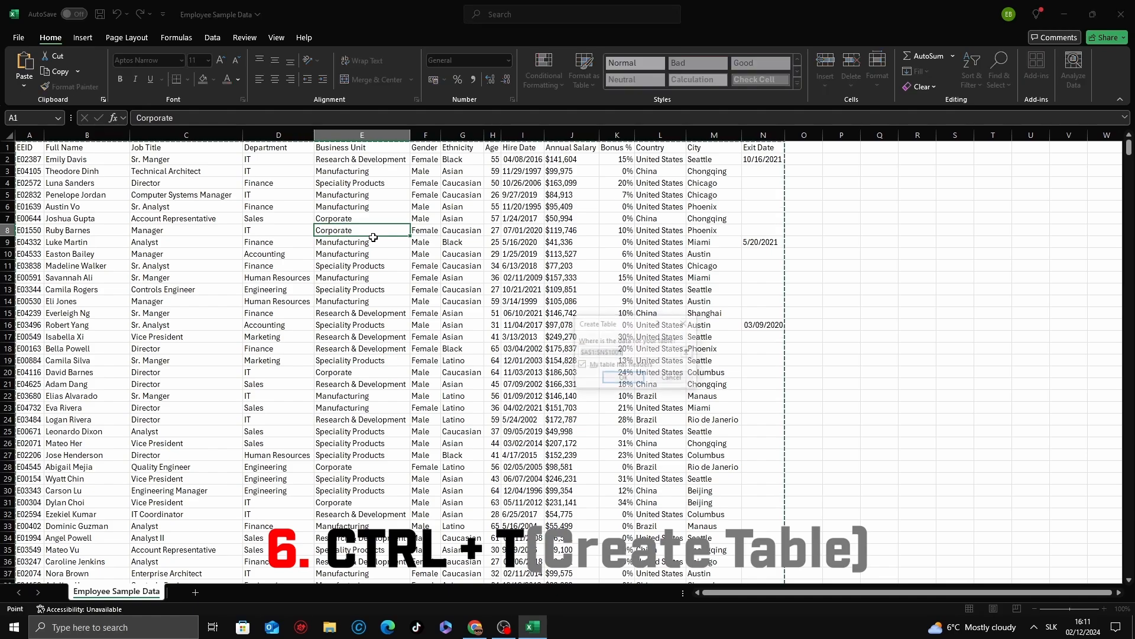
drag(563, 303, 475, 268)
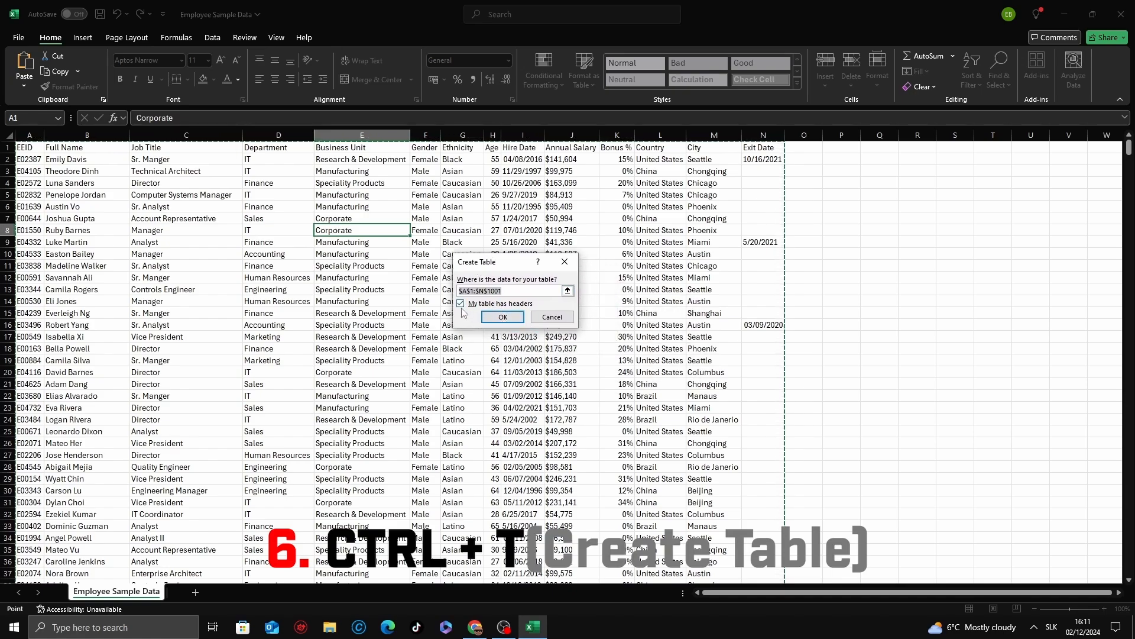
click(504, 317)
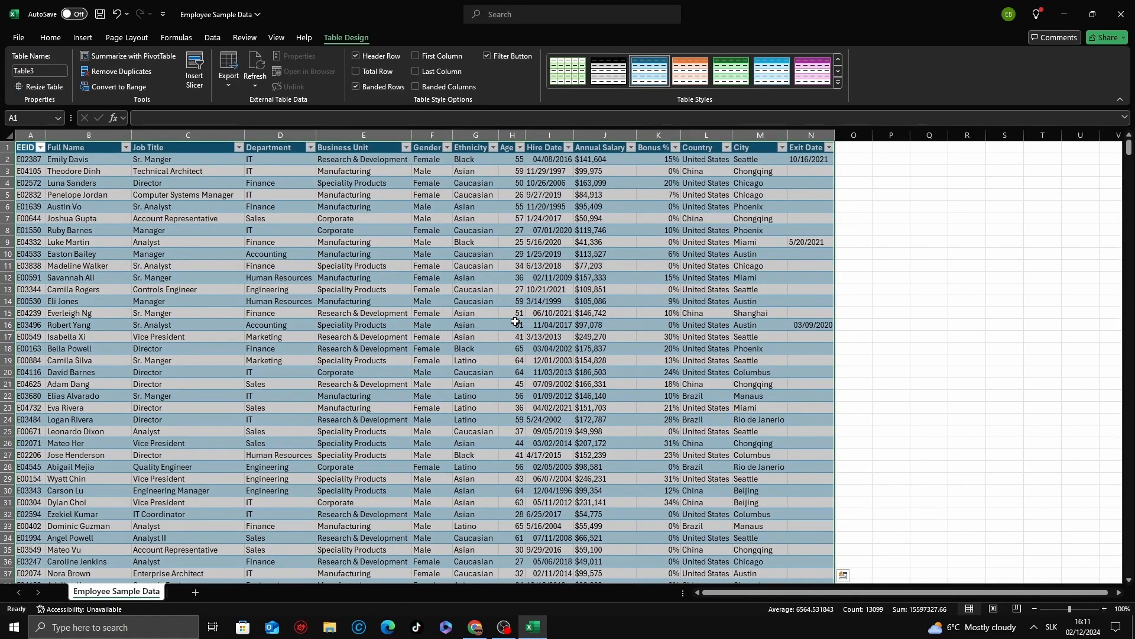
Step: View the sorting and filtering options of the table's Business Unit column, leaving the data unfiltered
click(513, 324)
click(405, 147)
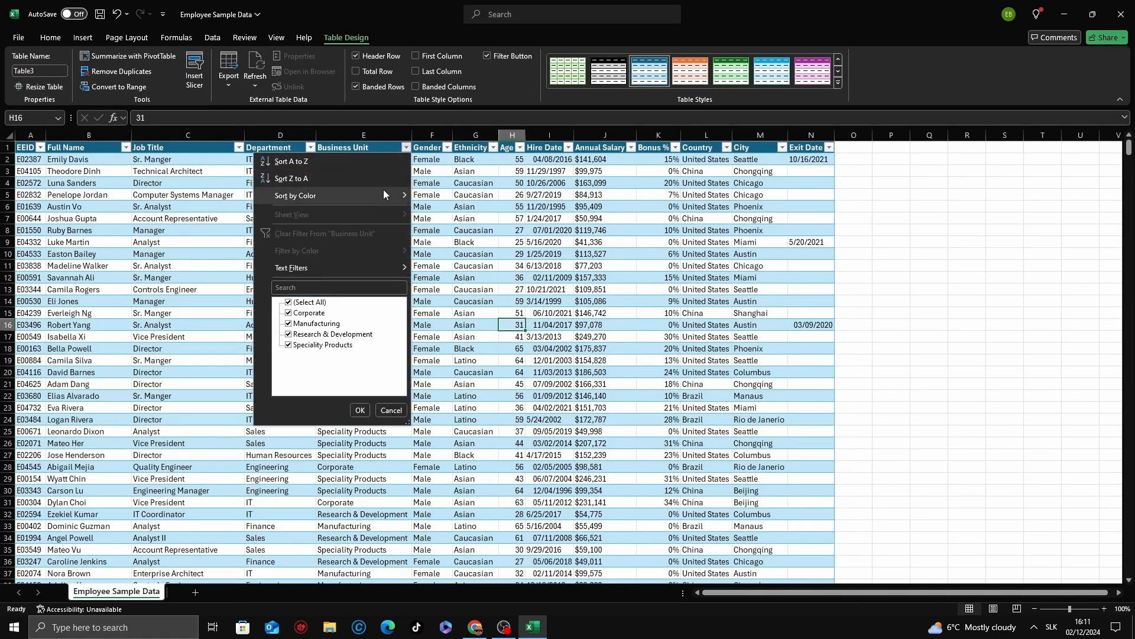
click(452, 324)
scroll(381, 270, down, 2)
scroll(405, 335, up, 2)
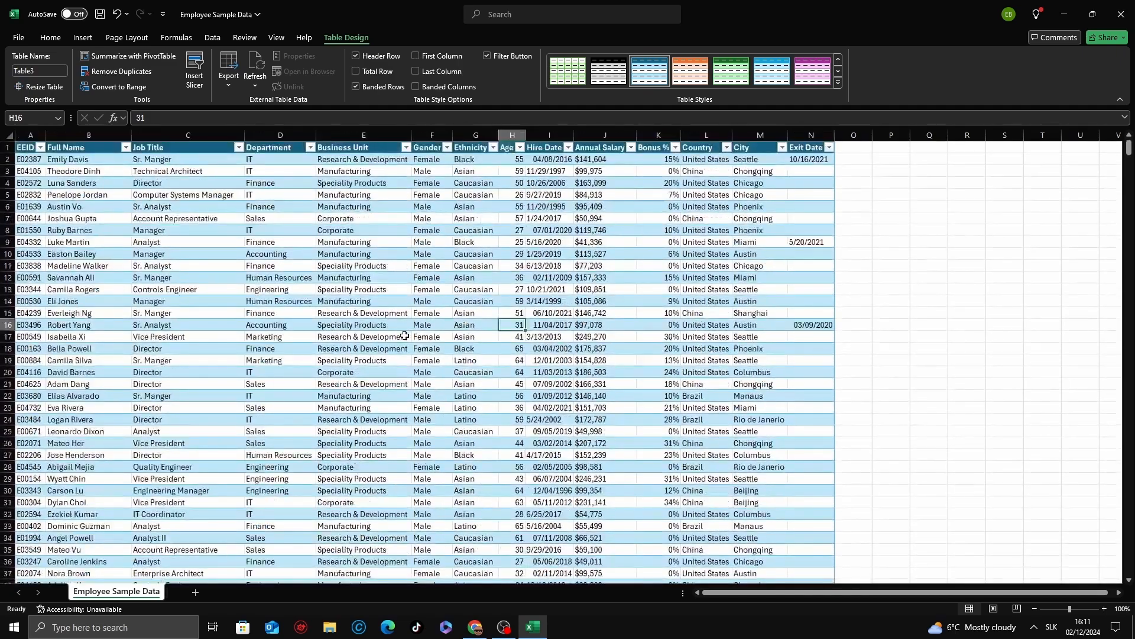
click(407, 335)
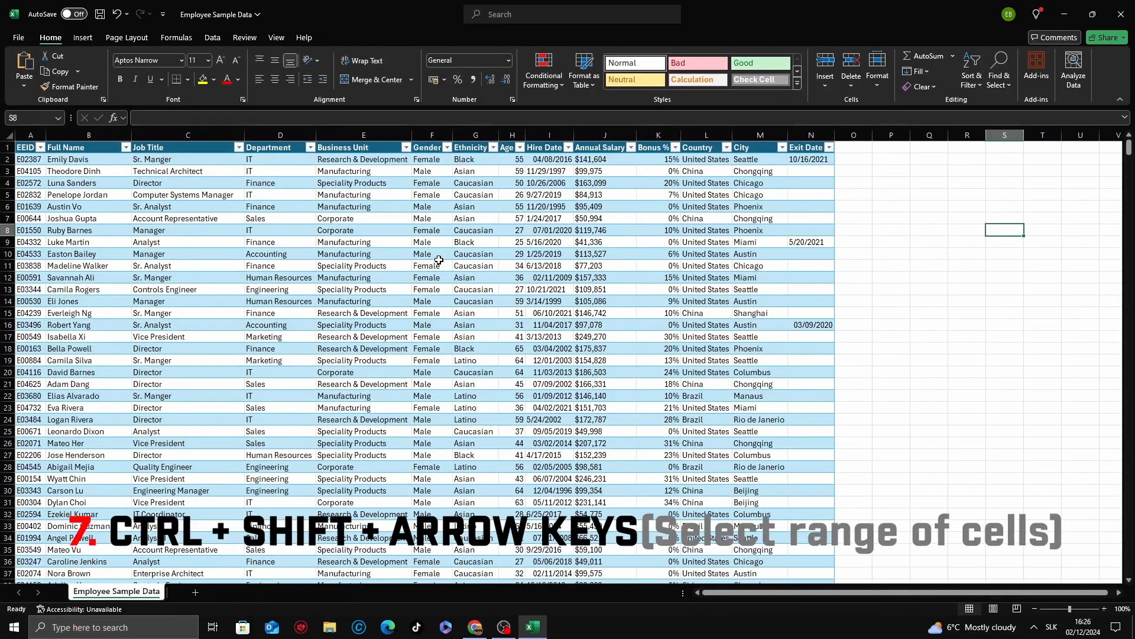
Step: Select all Annual Salary values from J2 down to the end of the table and make them bold
click(438, 259)
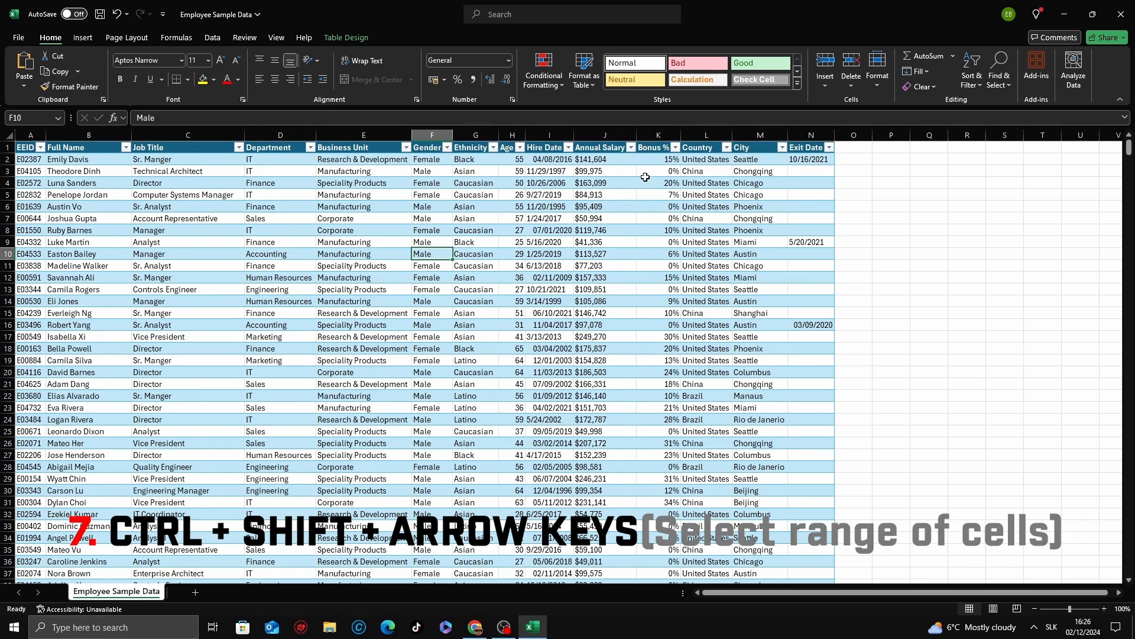
click(617, 161)
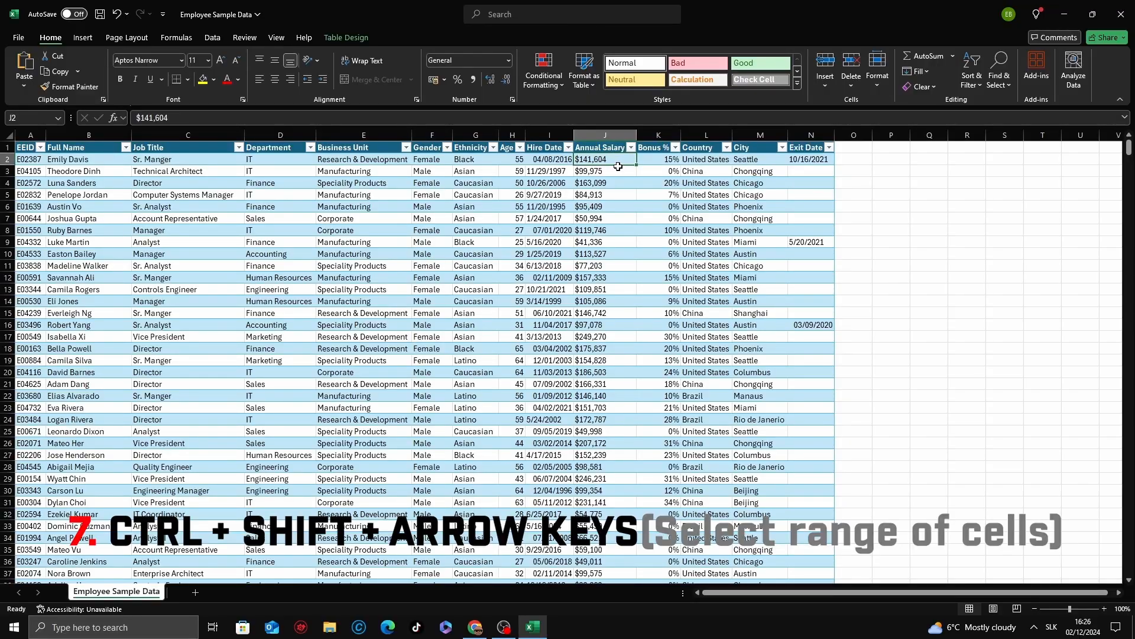
key(ctrl+shift+Down)
scroll(620, 292, up, 3)
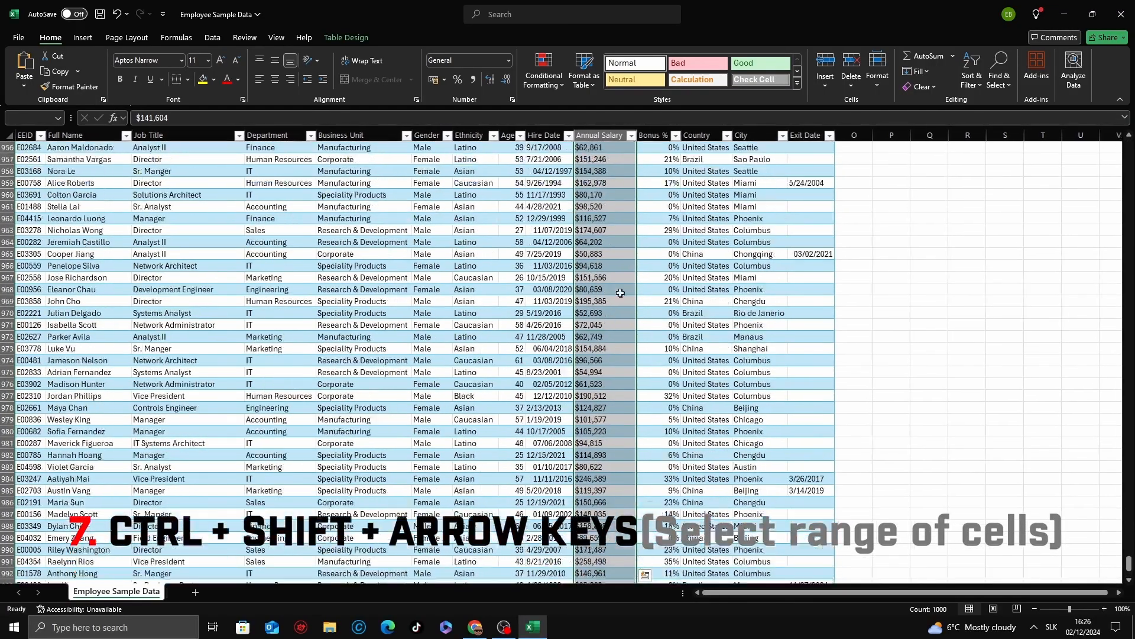
drag(1129, 563, 1128, 148)
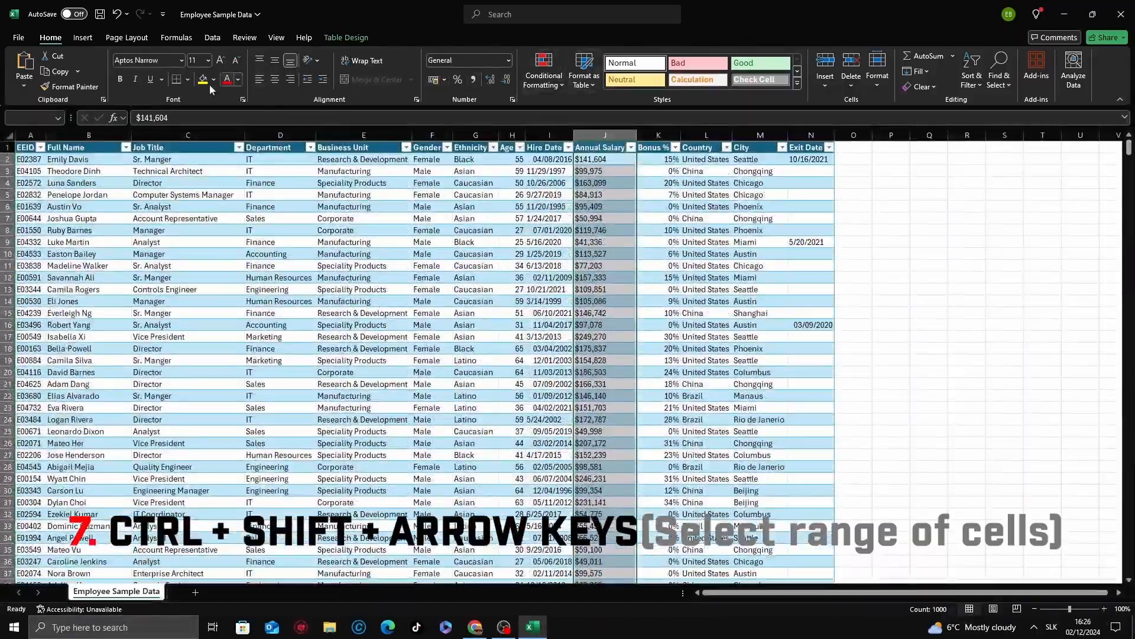
click(121, 79)
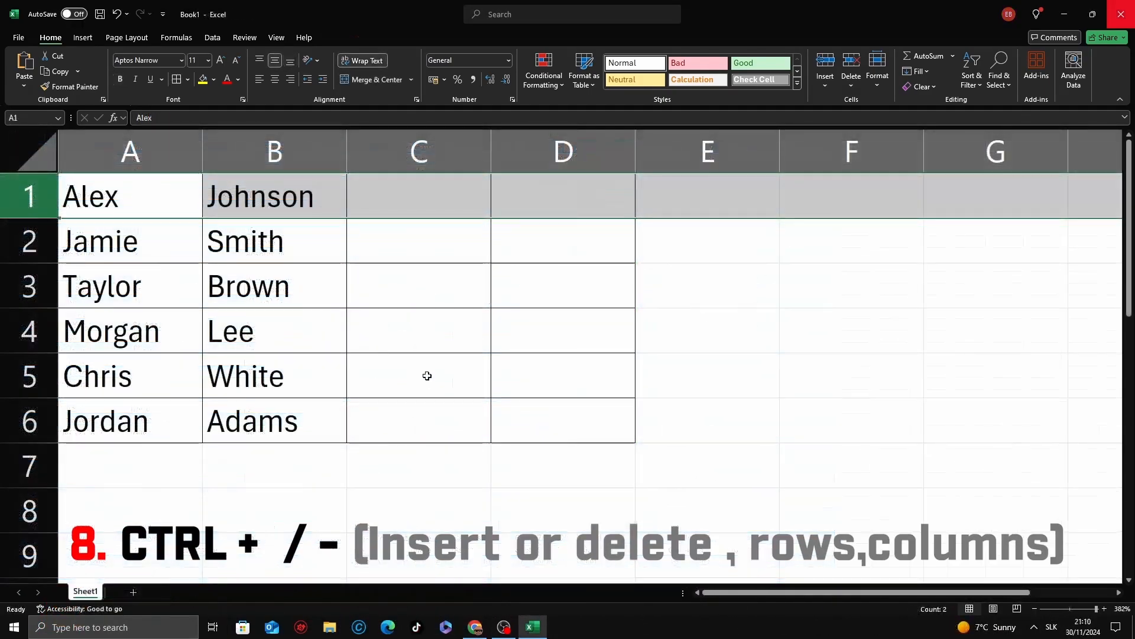
Step: Insert three blank rows above row 2 of the names list in Book1
click(426, 375)
click(314, 458)
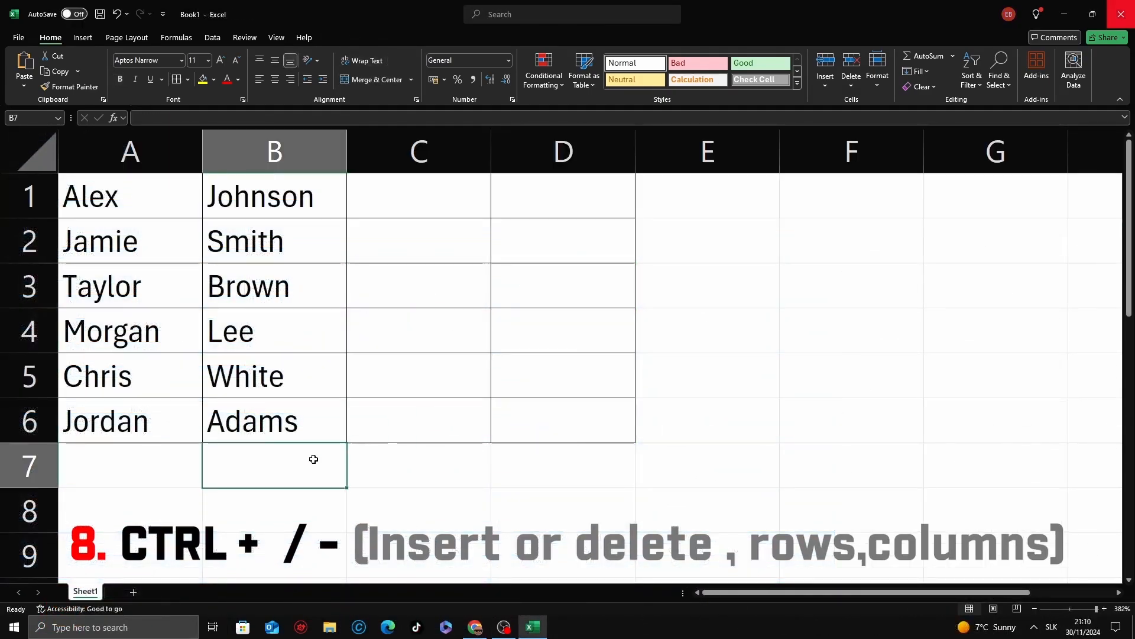
click(42, 238)
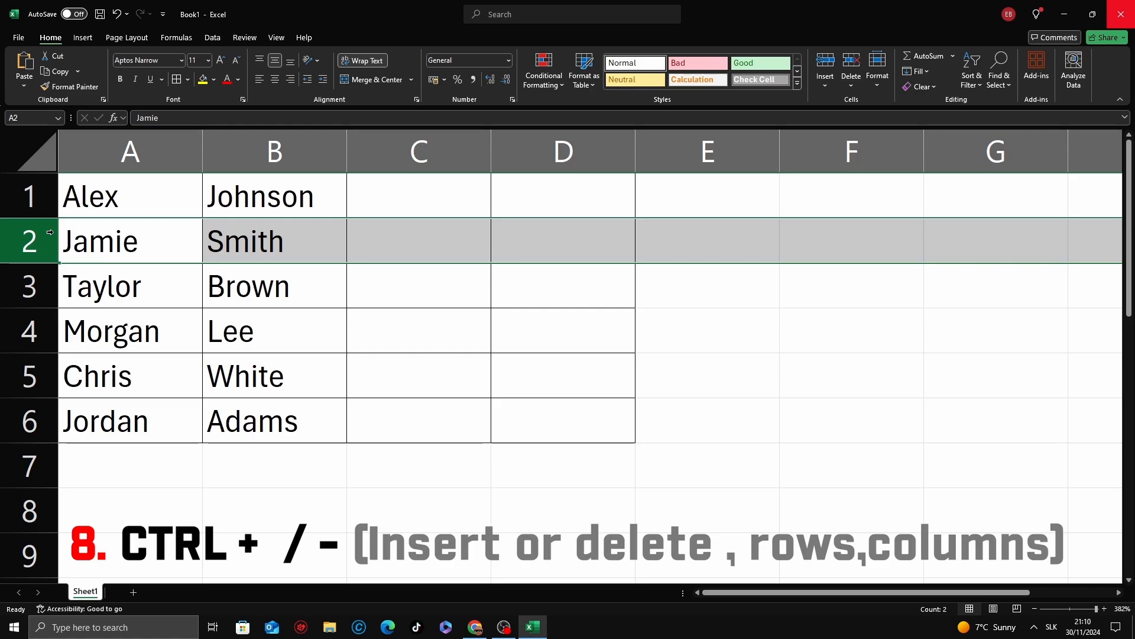
key(ctrl+plus)
key(ctrl+plus)
key(ctrl+plus)
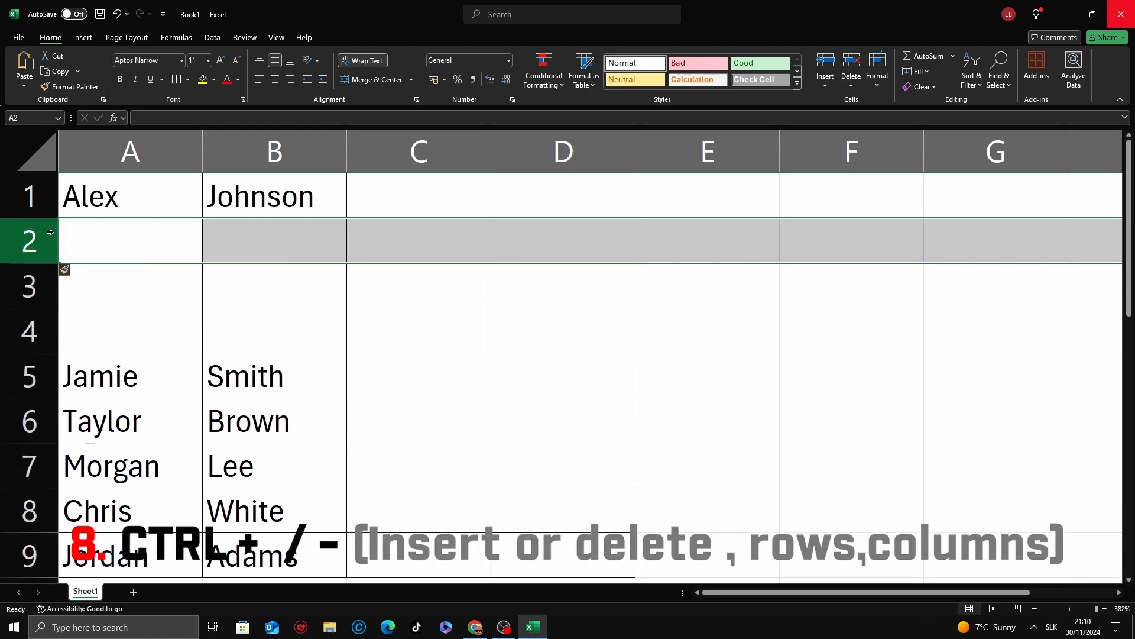
Step: Delete the three blank rows beneath the first row of the names list
key(ctrl+minus)
key(ctrl+minus)
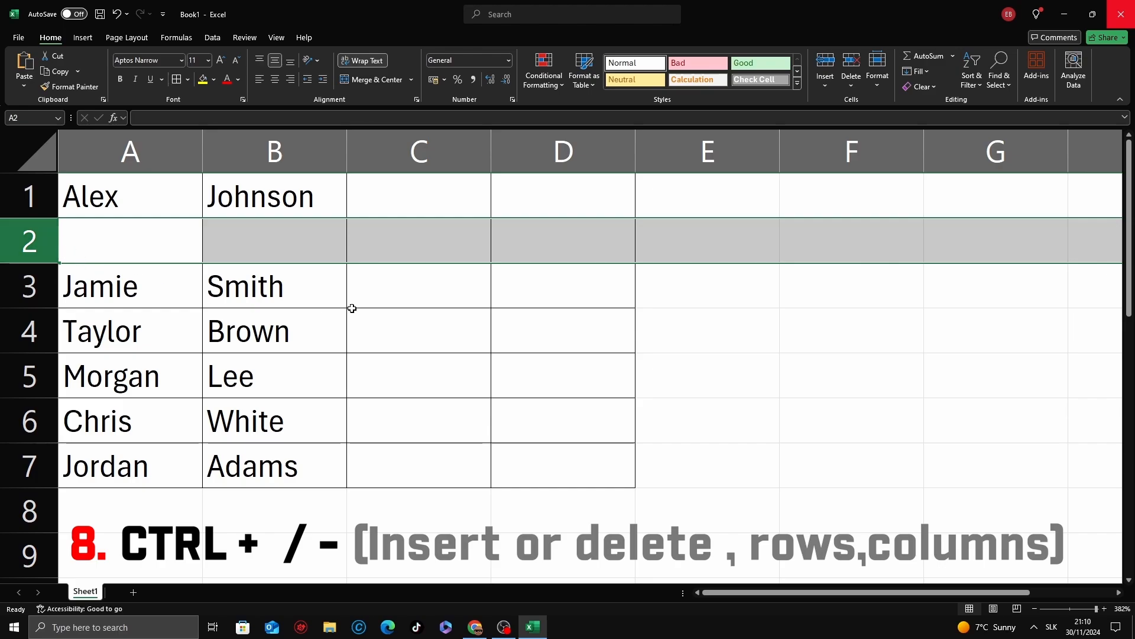
key(ctrl+minus)
Step: Insert one blank row above the first row of the names list
click(40, 195)
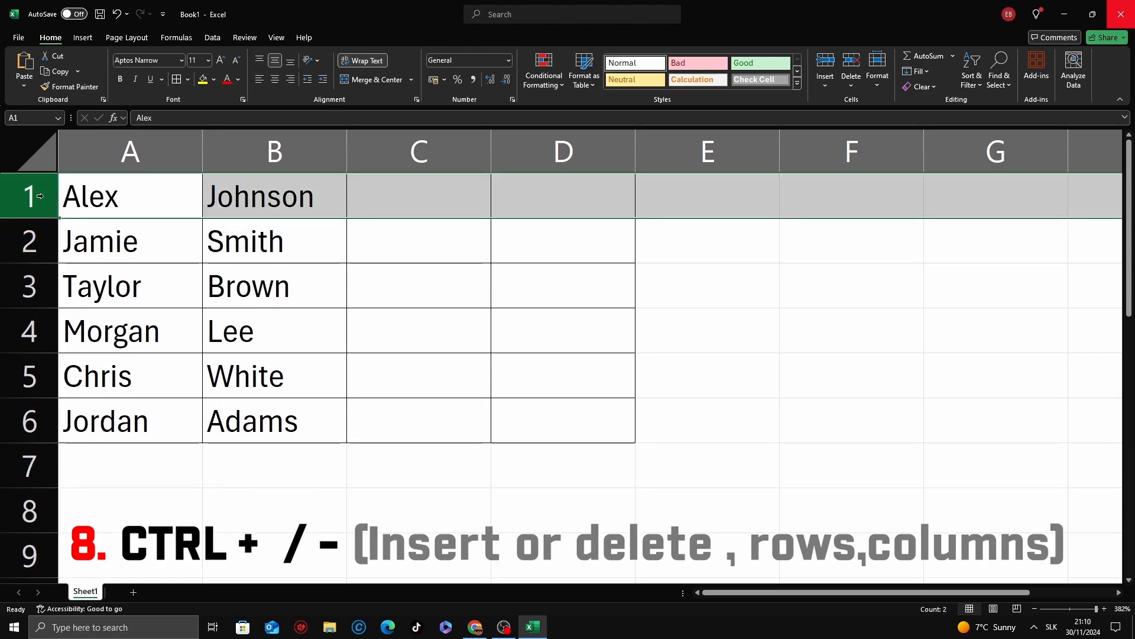
key(ctrl+plus)
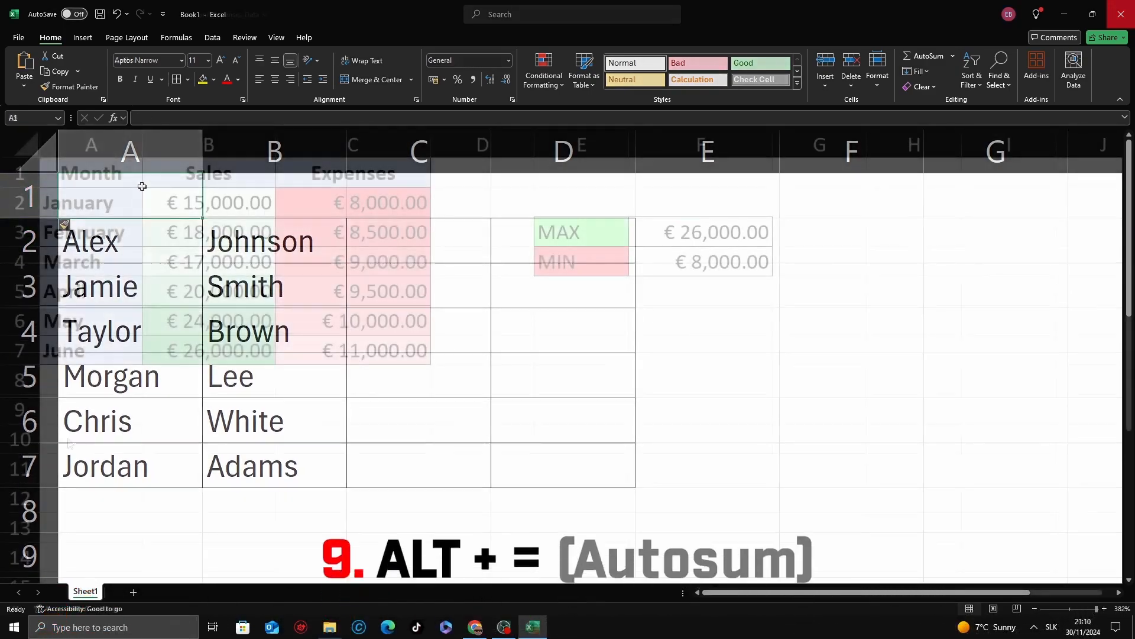
Step: Total the Sales values B2:B7 in cell B8 with AutoSum in the Sales_and_Expenses_Data workbook
click(247, 407)
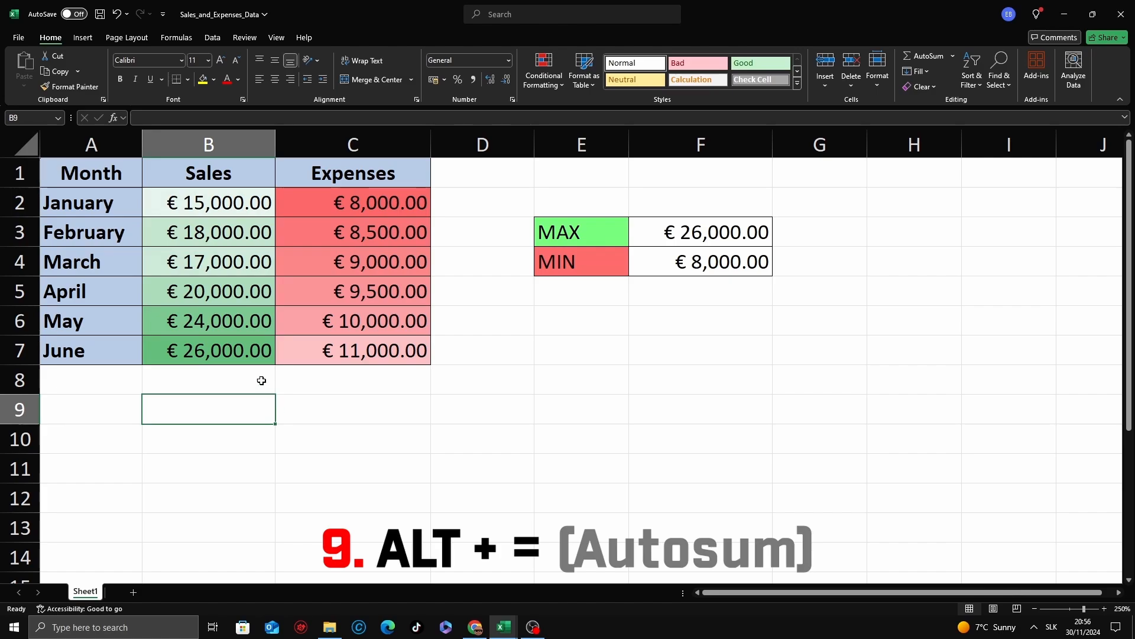
drag(208, 204, 216, 352)
click(240, 368)
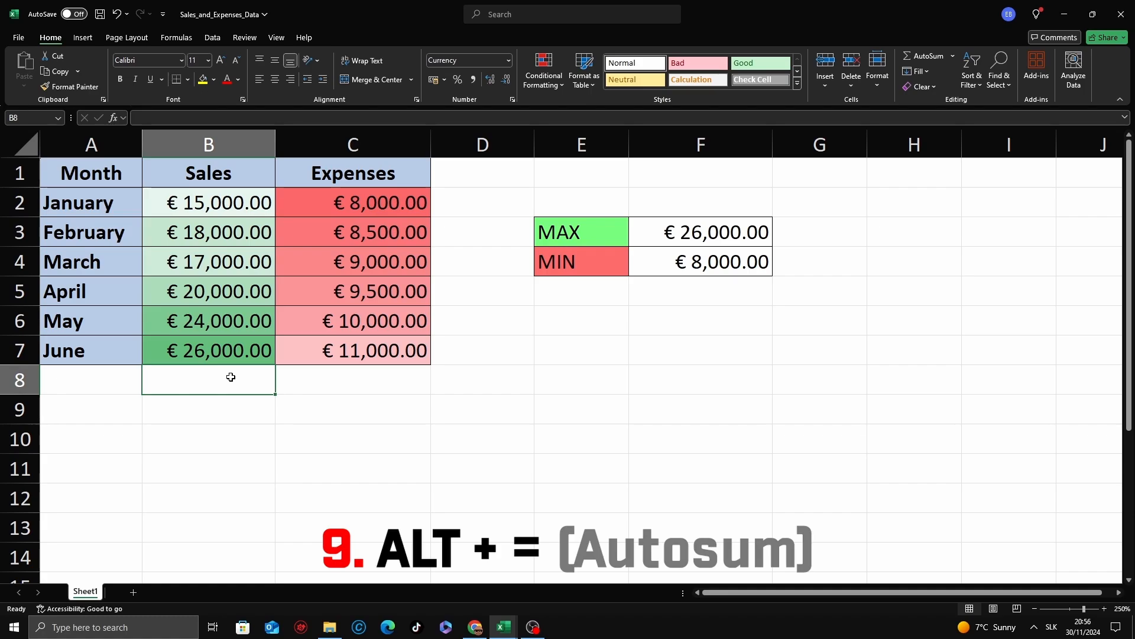
key(alt+equal)
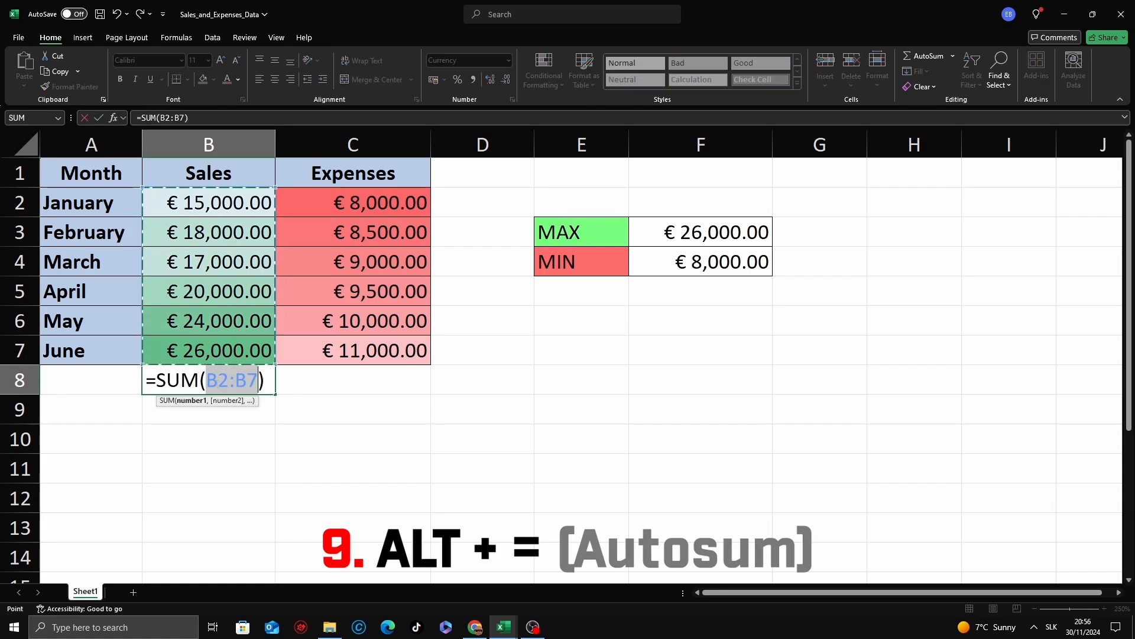
key(Return)
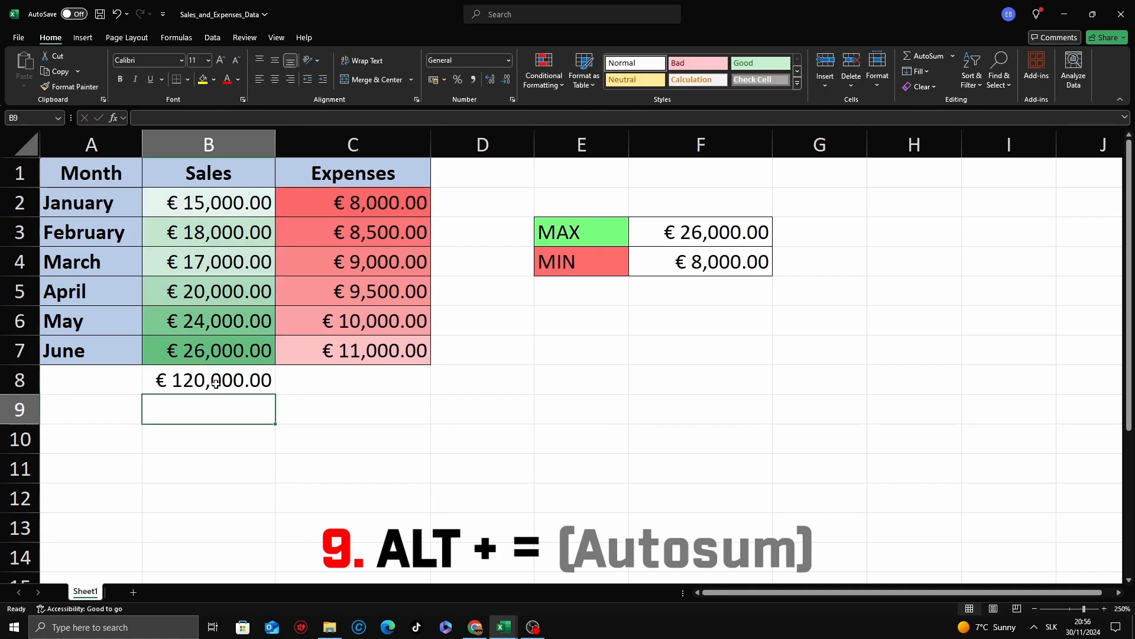
Step: Total the Expenses values C2:C7 in cell C8 with AutoSum
click(353, 382)
key(alt+equal)
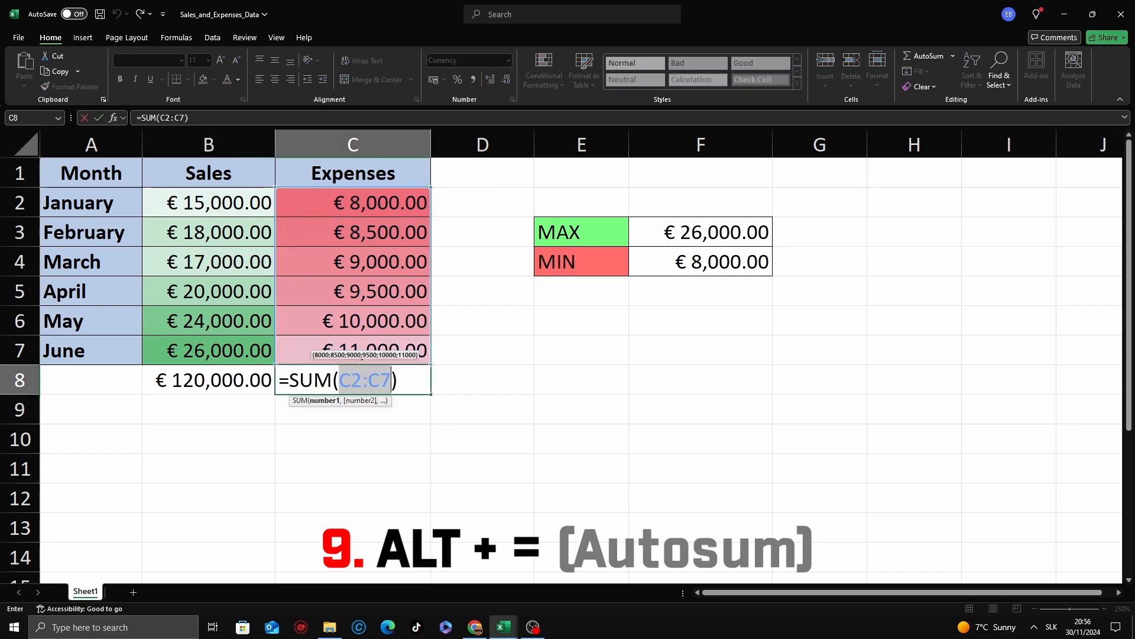
key(Return)
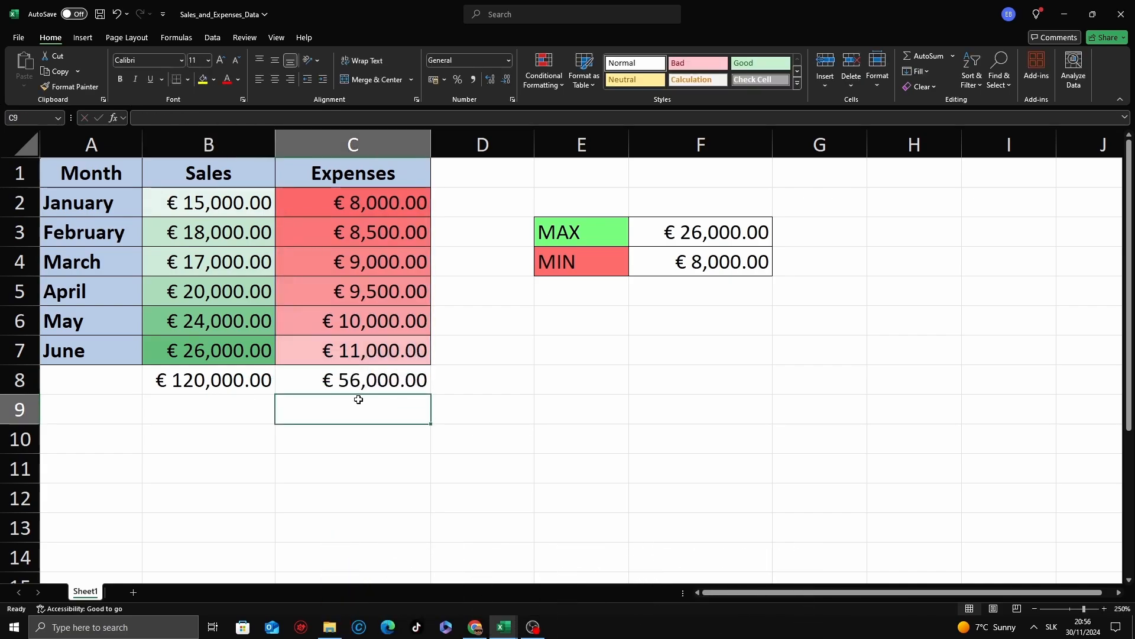
click(463, 398)
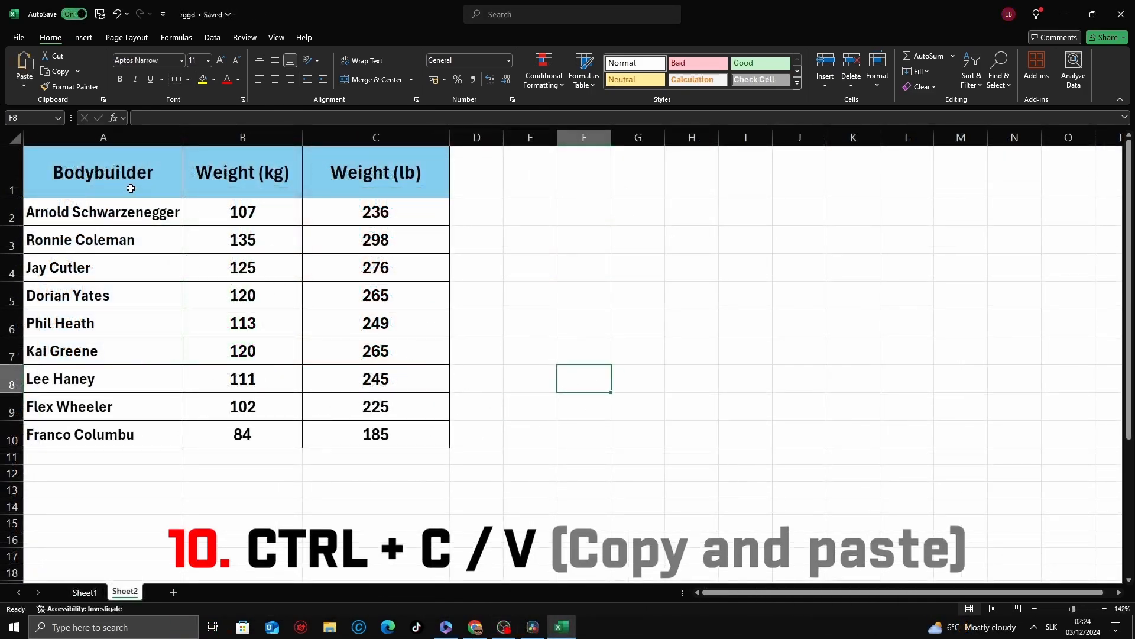
Step: Copy the bodybuilder table A1:C10 on Sheet2 and paste it starting at cell H2
drag(124, 188, 360, 427)
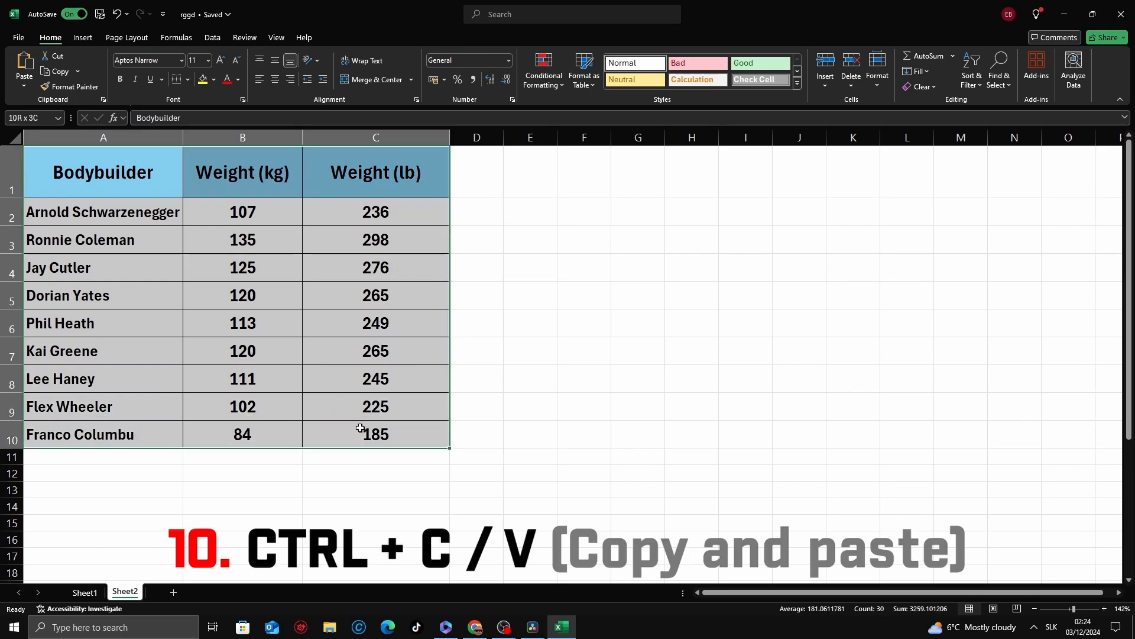
key(ctrl+c)
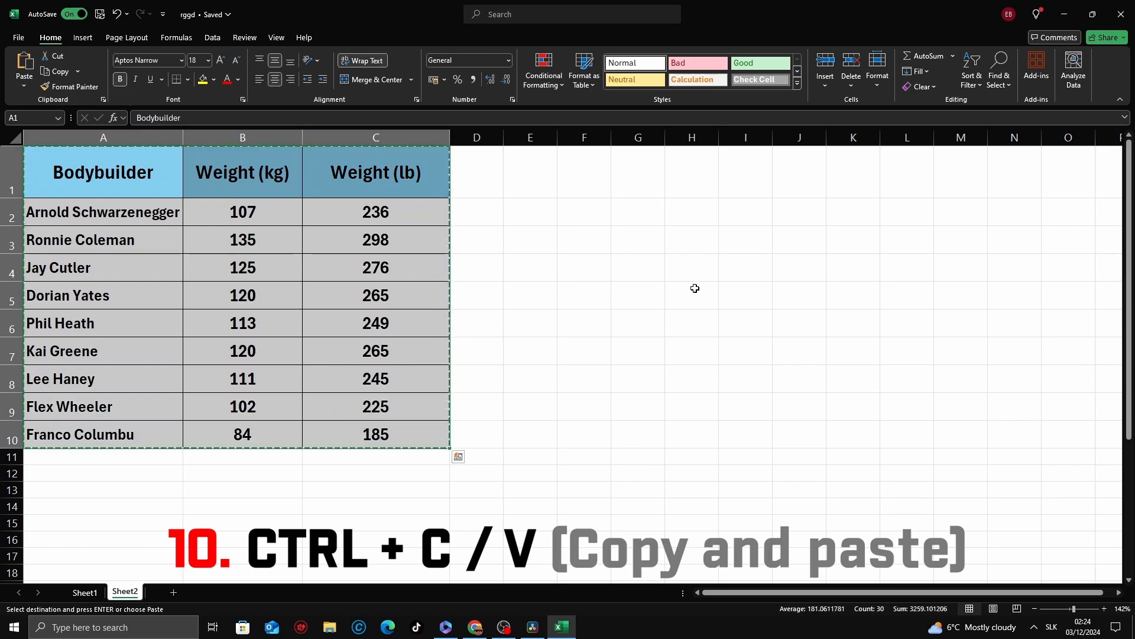
click(702, 218)
key(ctrl+v)
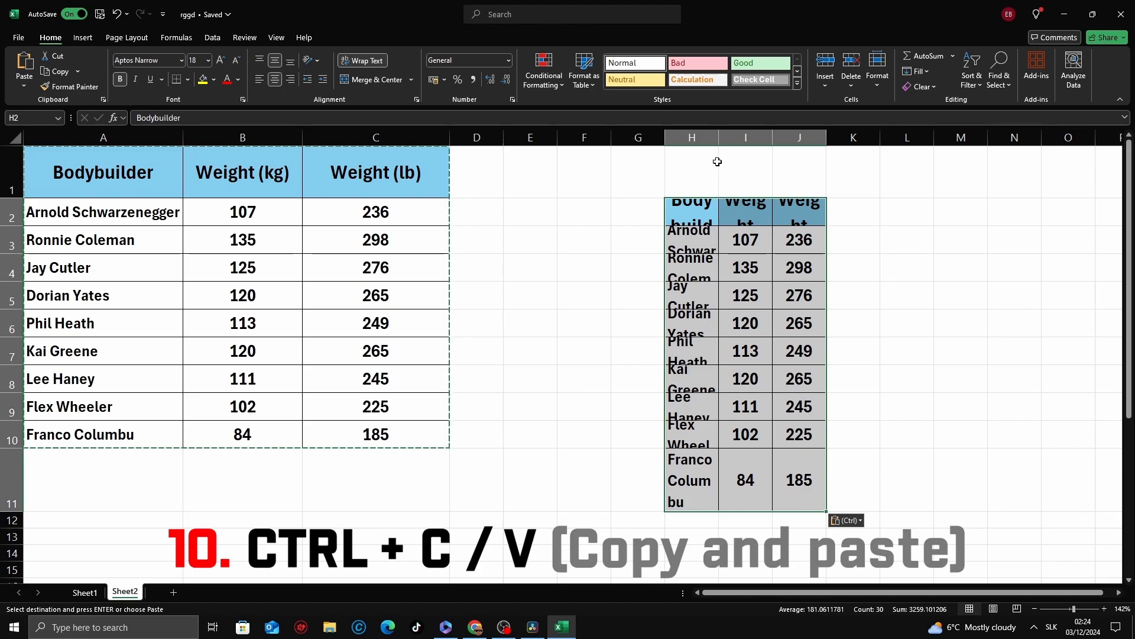
Step: Autofit columns H to J to the contents of the pasted bodybuilder table
double_click(719, 140)
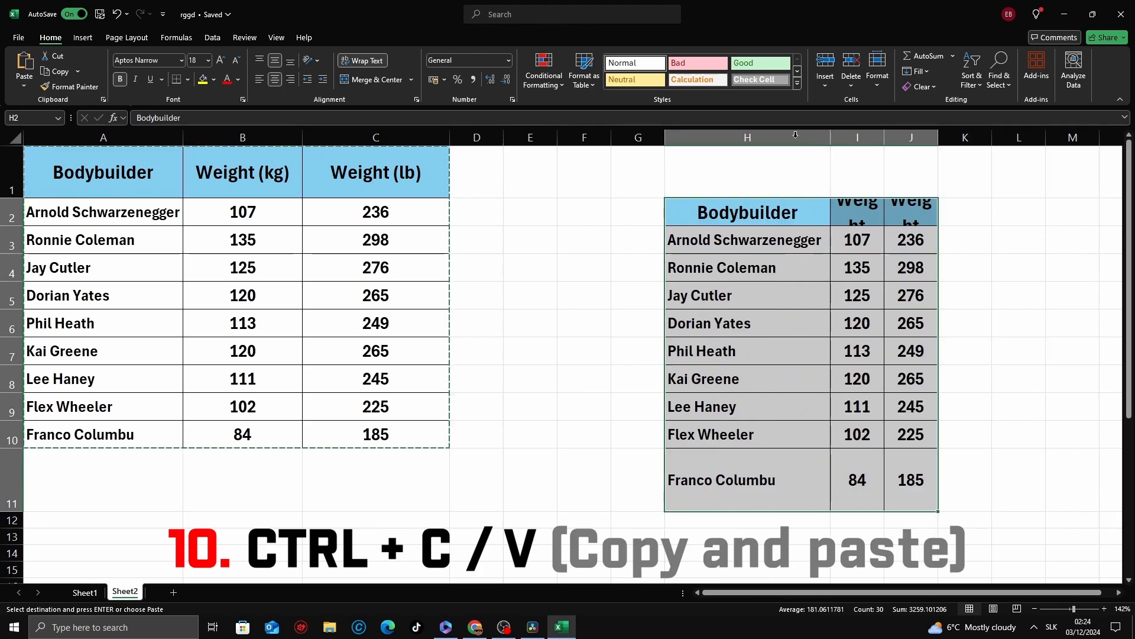
drag(768, 137, 914, 137)
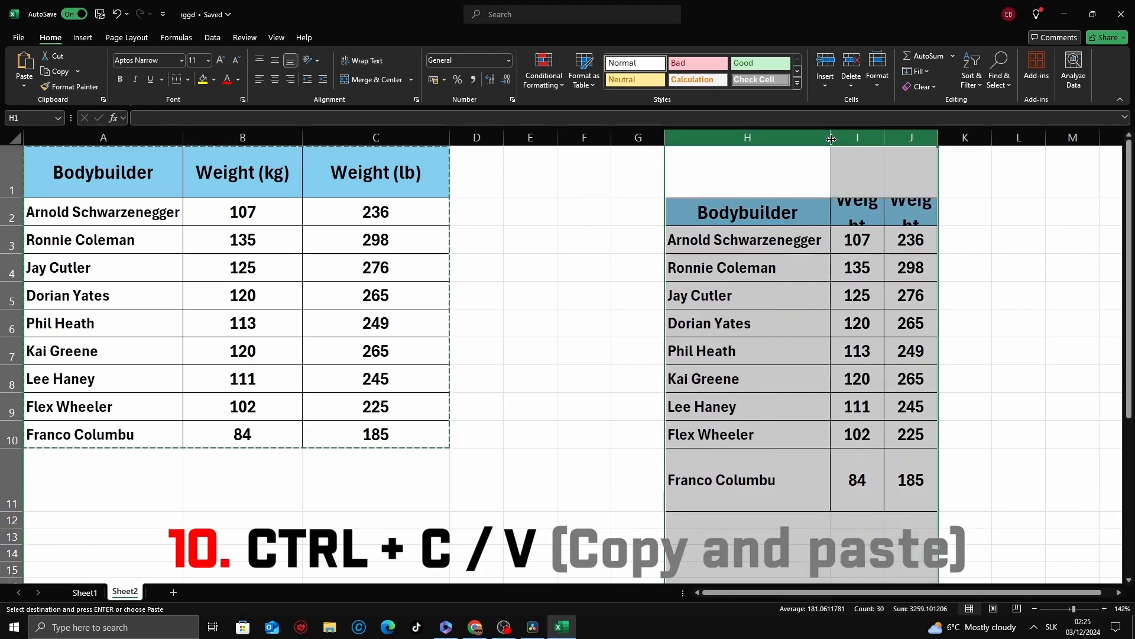
double_click(832, 139)
click(1044, 313)
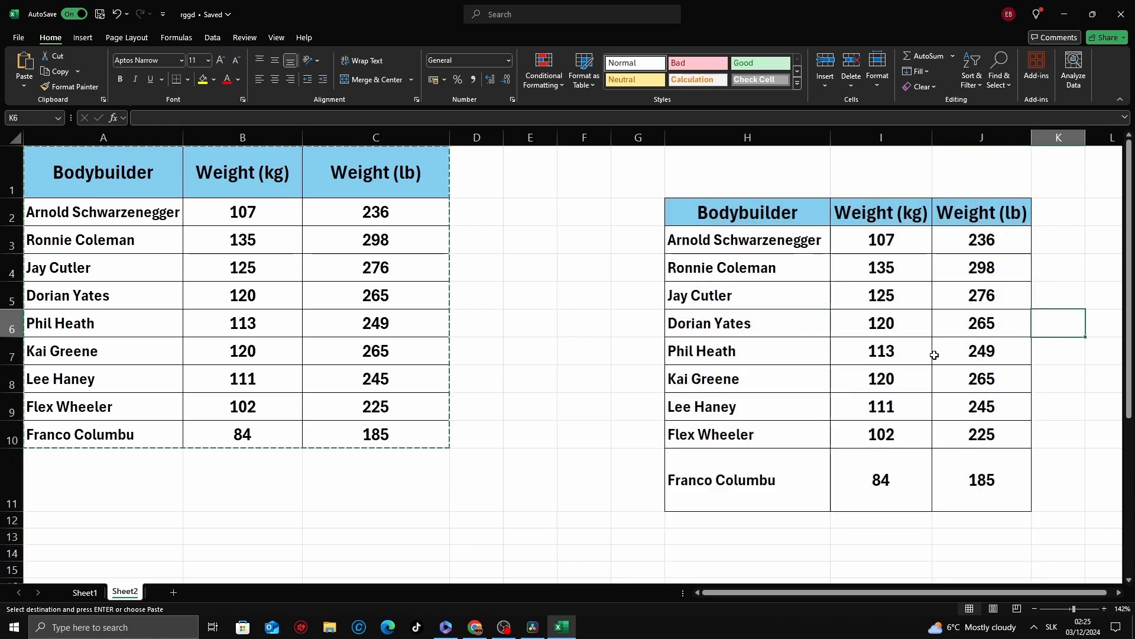
click(1068, 609)
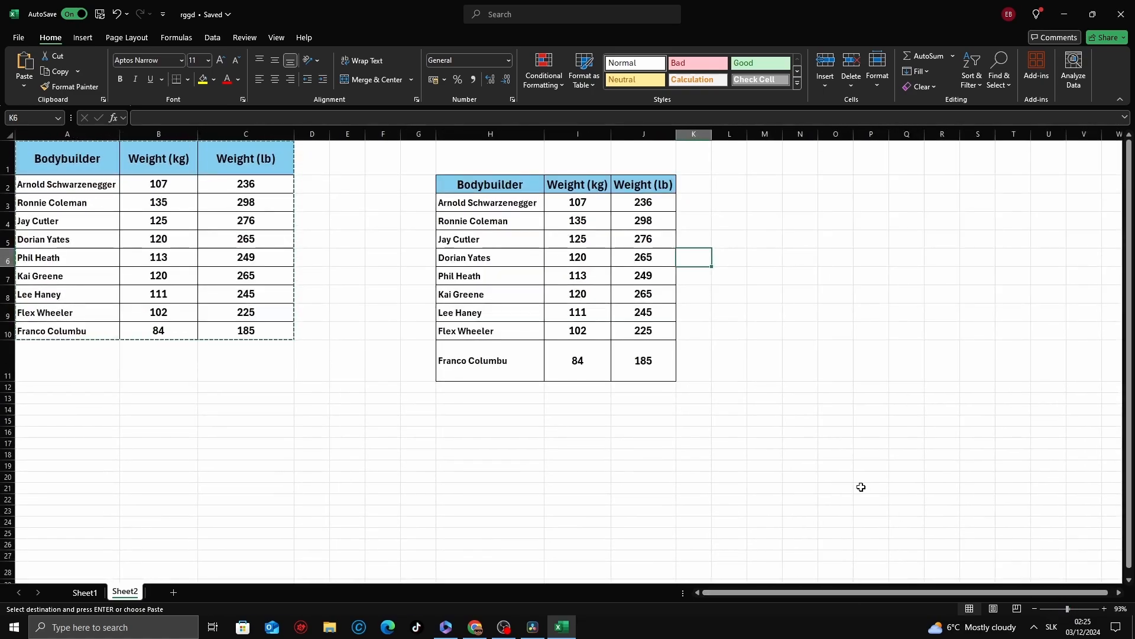
Step: Paste the copied bodybuilder table two more times, starting at cells N7 and R8
click(798, 275)
text(Bodybuilder	Weight (kg)	Weight (lb) Arnold Schwarzenegger	107	236 Ronnie Coleman	135	298 Jay Cutler	125	276 Dorian Yates	120	265 Phil Heath	113	249 Kai Greene	120	265 Lee Haney	111	245 Flex Wheeler	102	225 Franco Columbu	84	185)
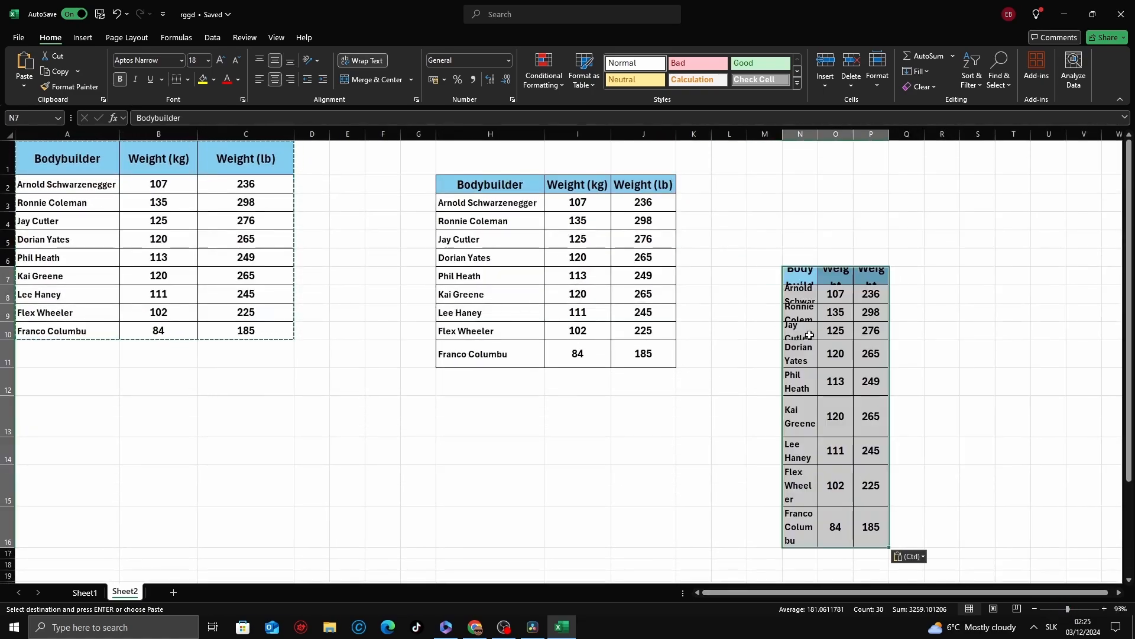
click(952, 297)
key(ctrl+v)
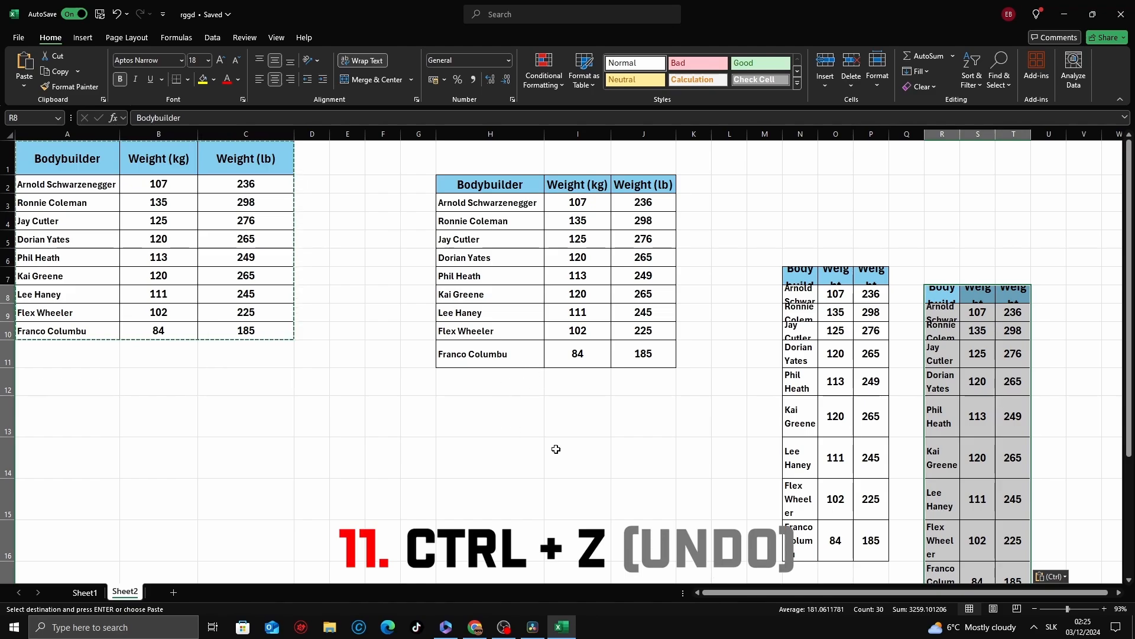
click(661, 382)
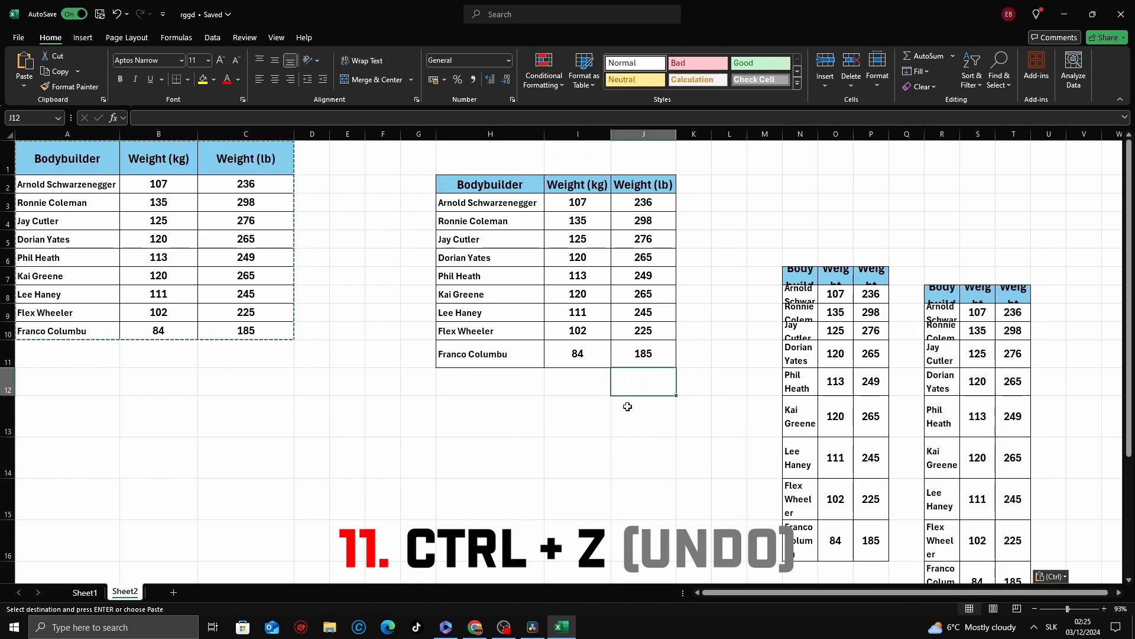
Step: Undo the pasted bodybuilder tables at N7 and R8
key(ctrl+z)
key(ctrl+z)
key(ctrl+z)
scroll(560, 353, up, 1)
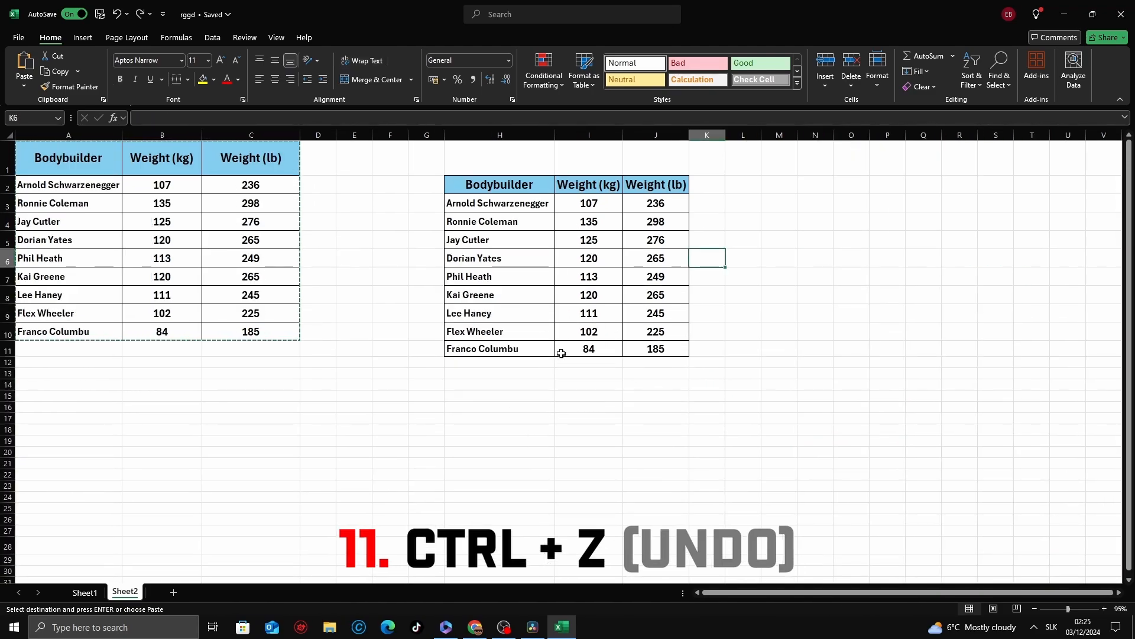
Step: Undo the autofit of columns H to J and the table paste at H2, and cancel the copy mode
scroll(578, 332, up, 3)
key(ctrl+z)
key(ctrl+z)
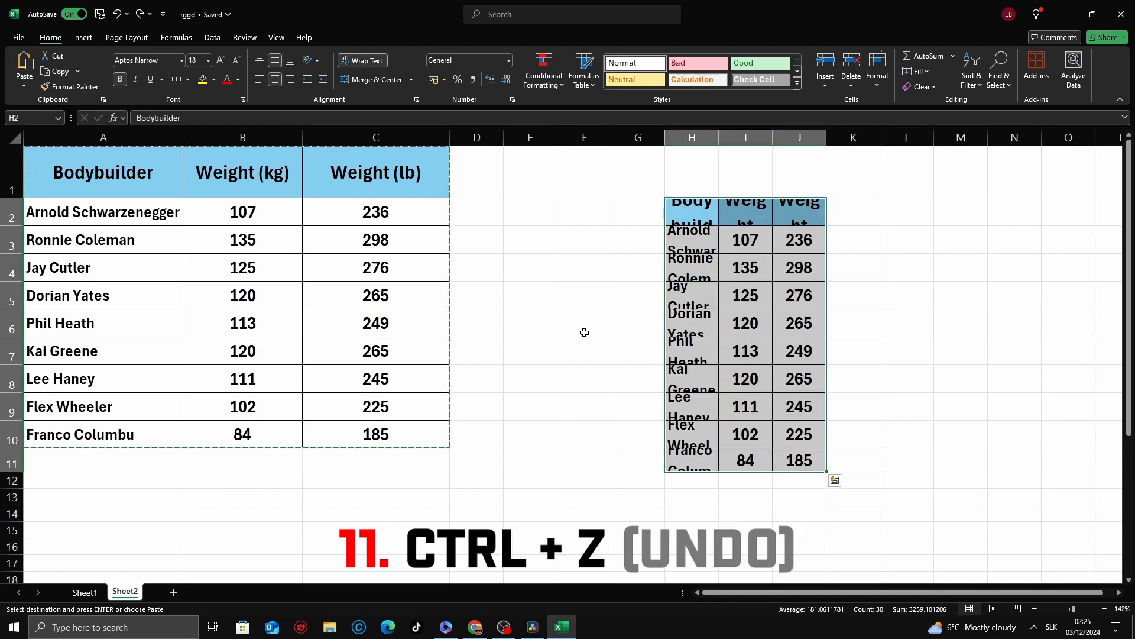
key(ctrl+z)
click(550, 283)
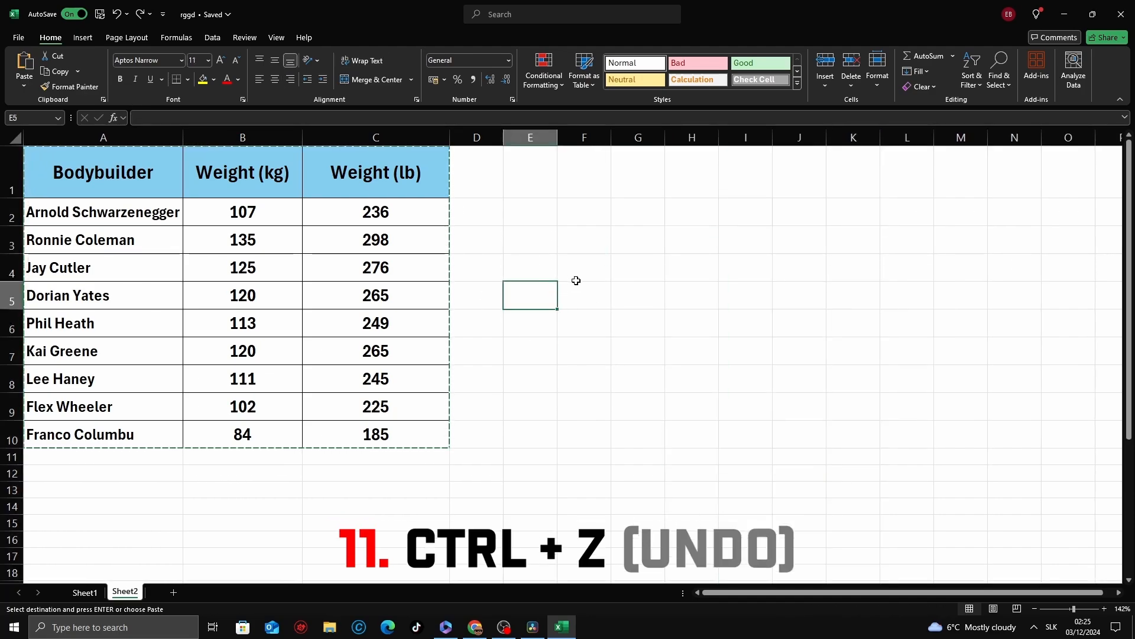
key(Escape)
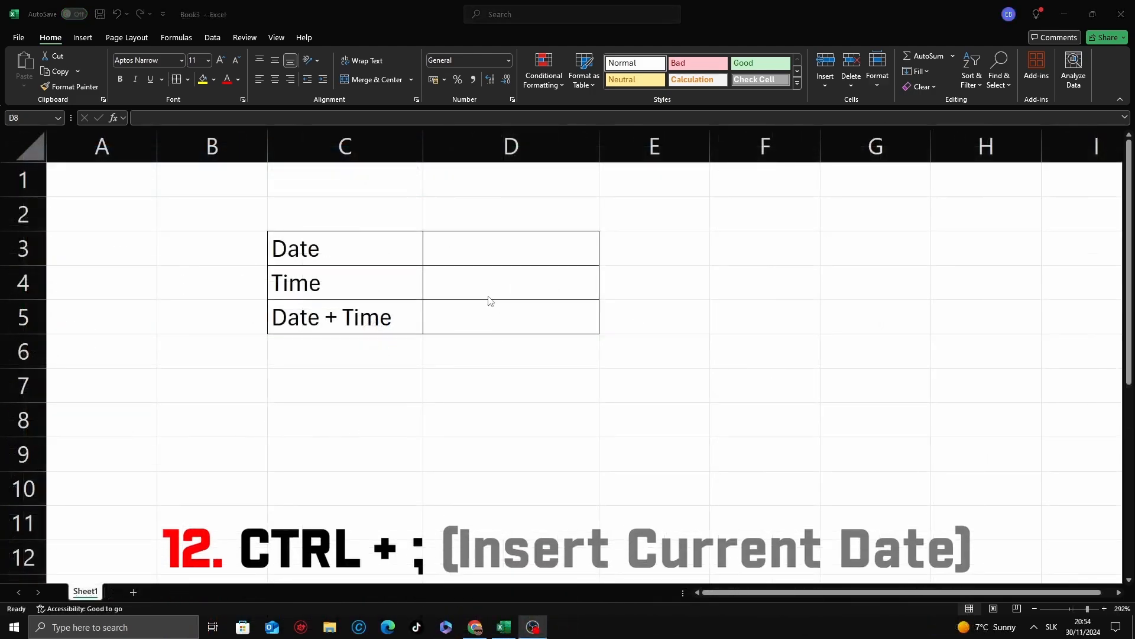
Step: Insert the current date as a fixed value in cell D3, beside the Date label in Book3
click(473, 260)
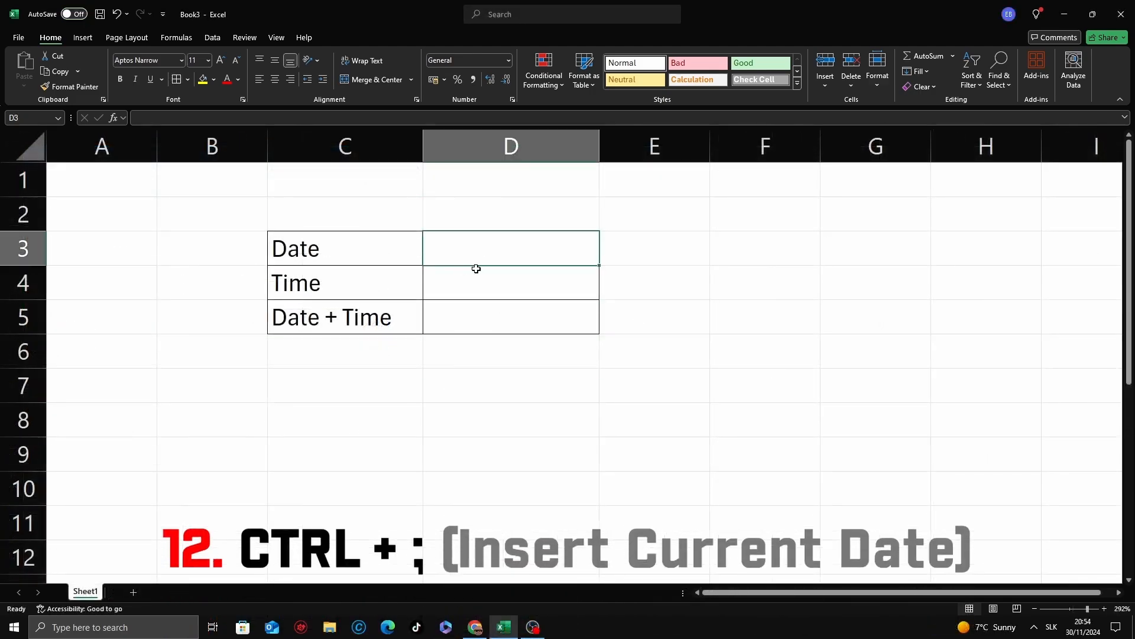
click(336, 264)
click(499, 264)
key(ctrl+semicolon)
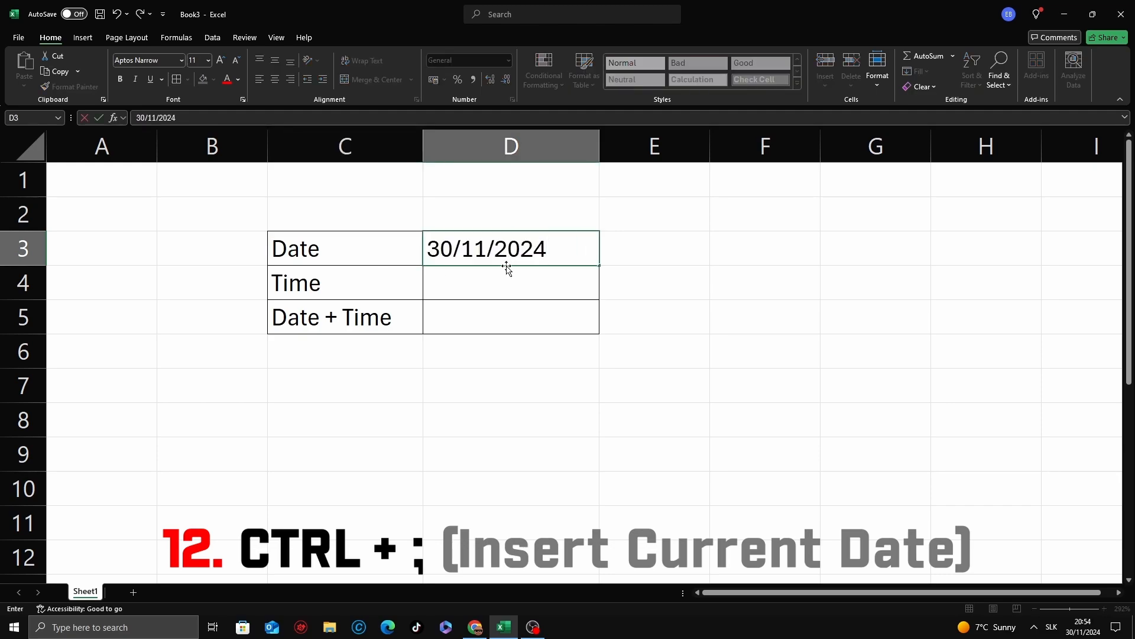
key(Return)
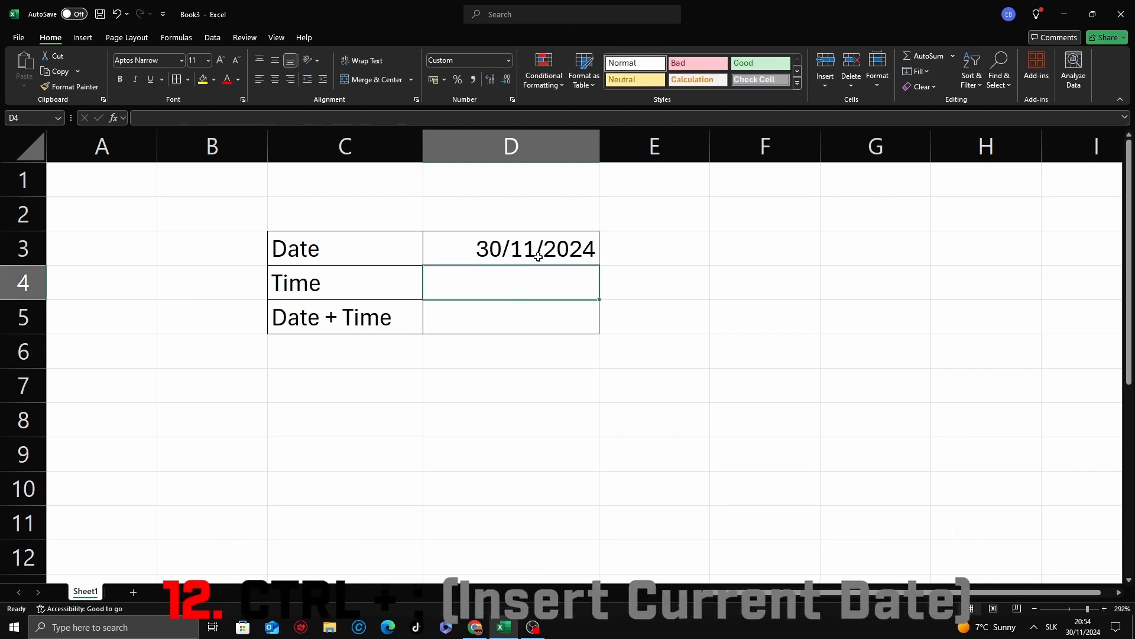
click(536, 256)
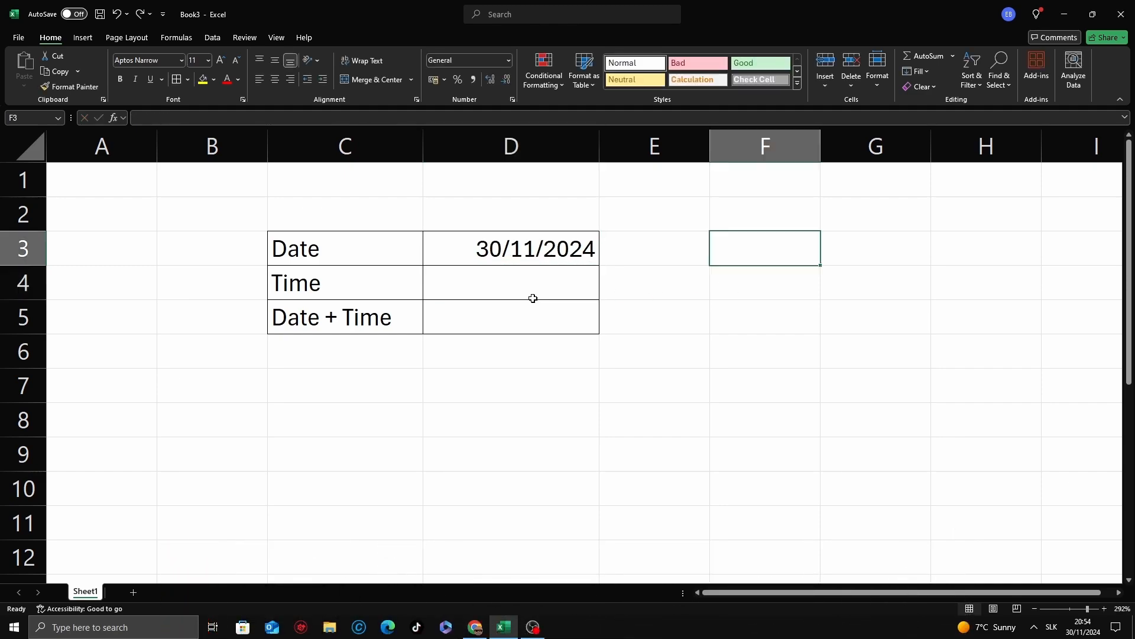
Step: Insert the current time as a fixed value in cell D4, beside the Time label
click(524, 287)
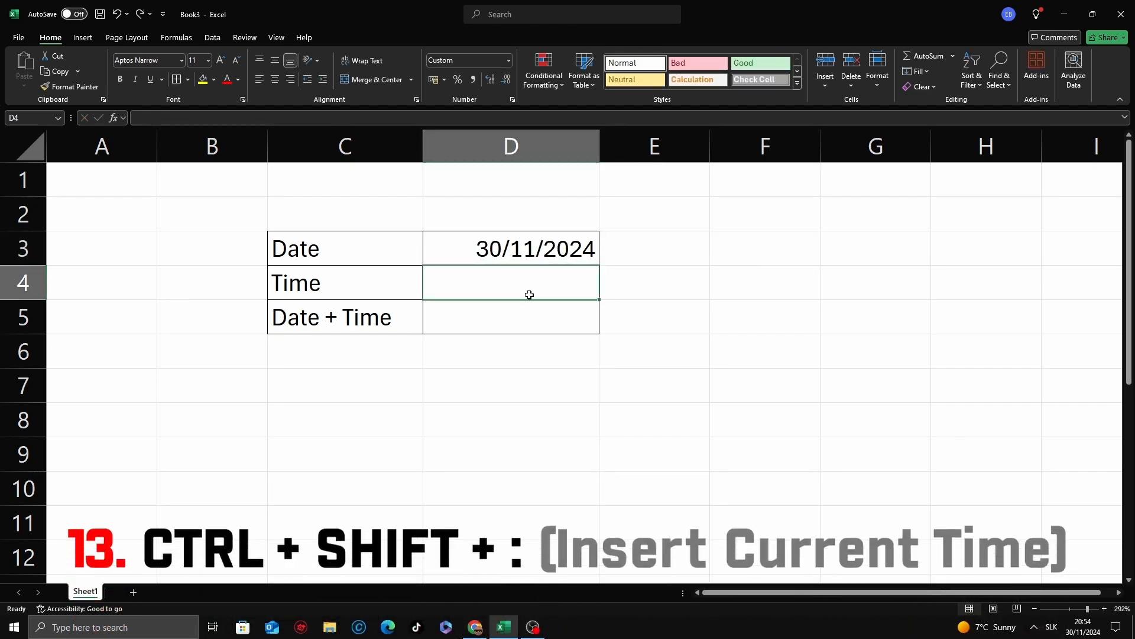
key(ctrl+shift+semicolon)
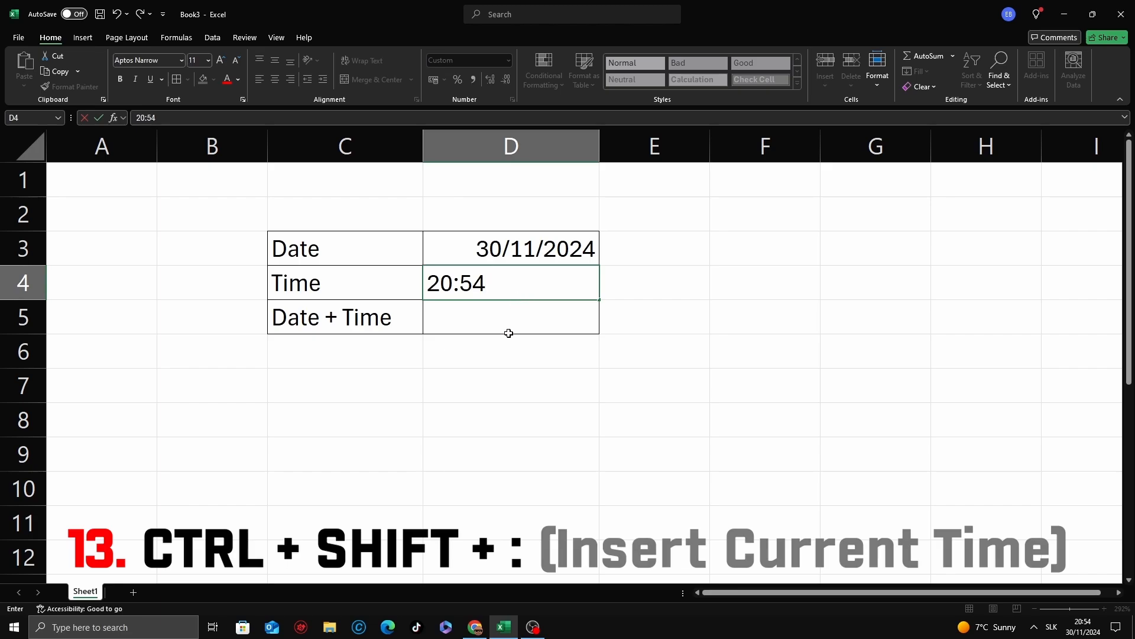
key(Return)
click(571, 289)
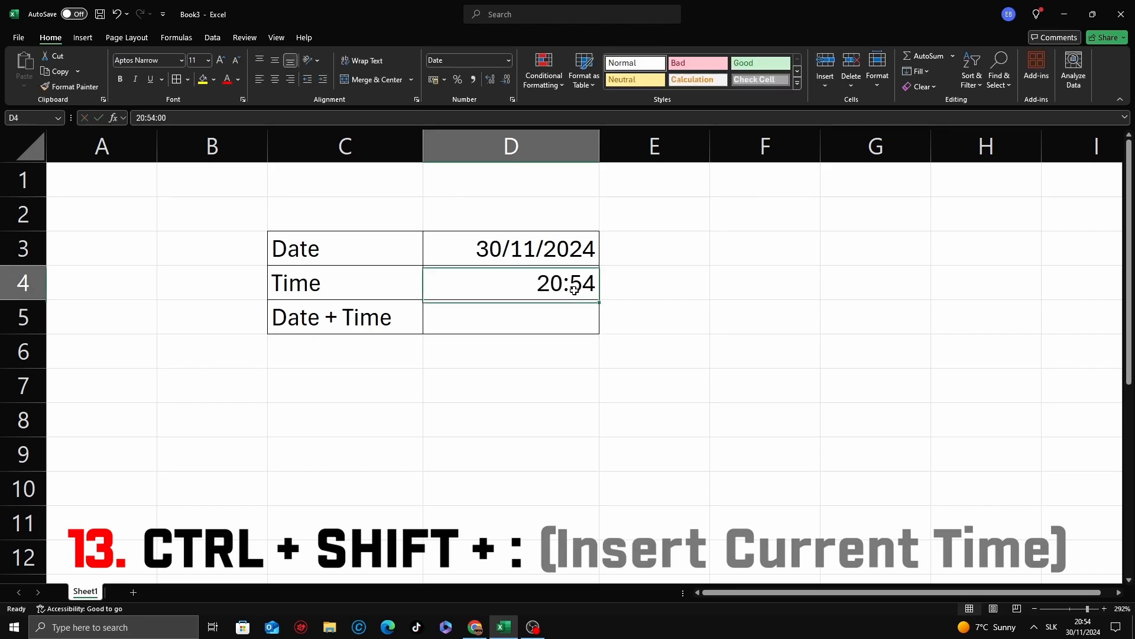
Step: Insert the current date and current time together in cell D5, and check the cell's full contents
click(512, 322)
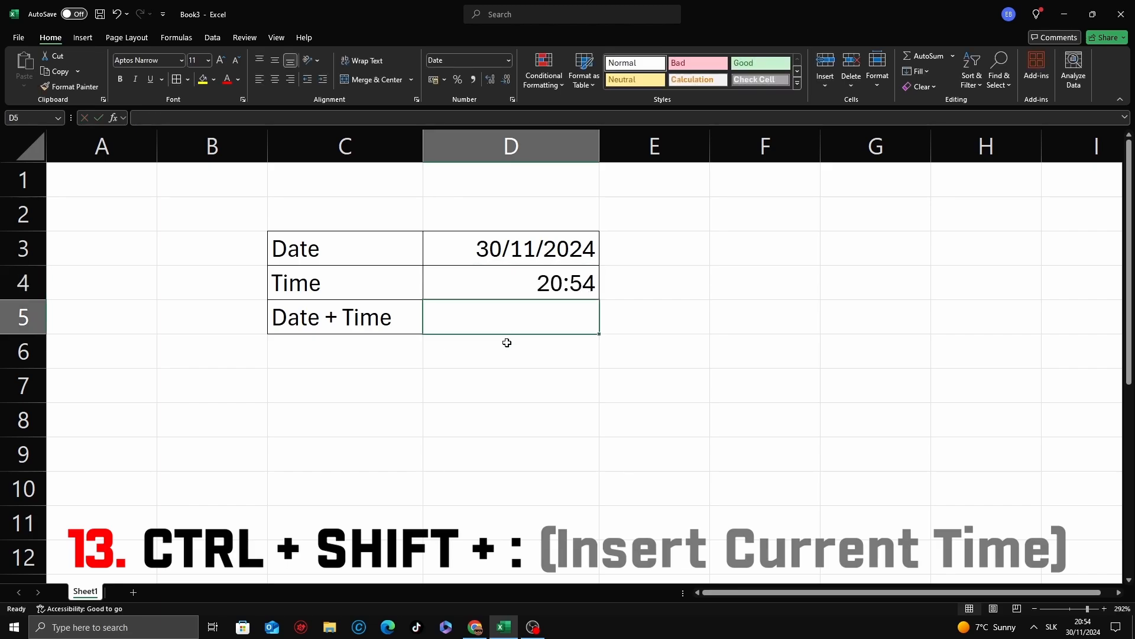
key(ctrl+semicolon)
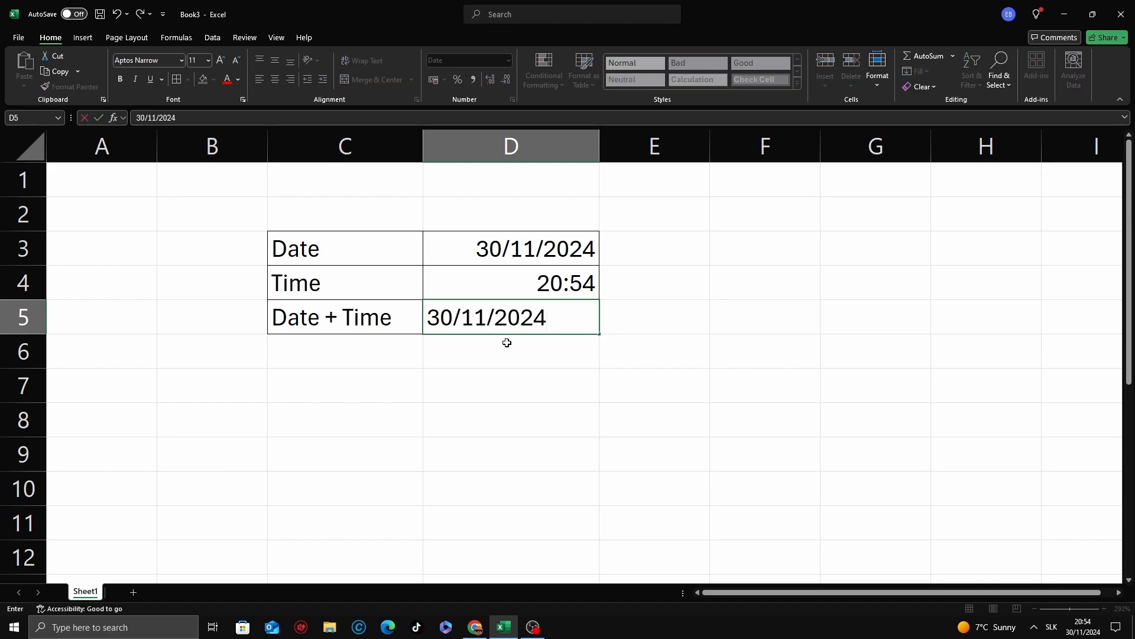
key(ctrl+shift+semicolon)
key(Return)
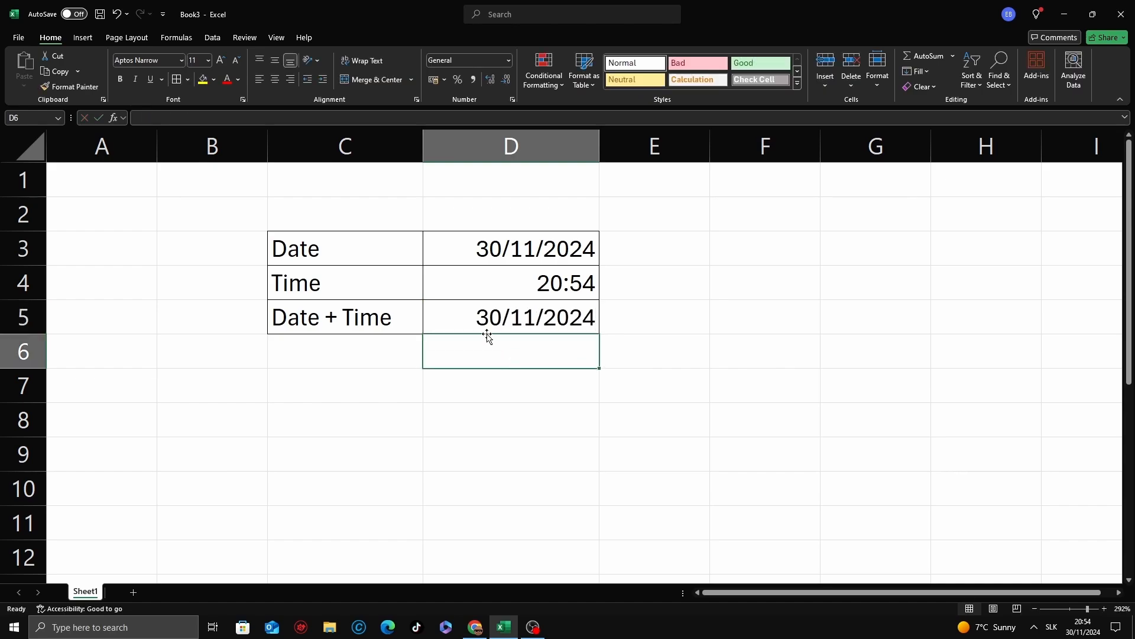
click(454, 318)
double_click(479, 325)
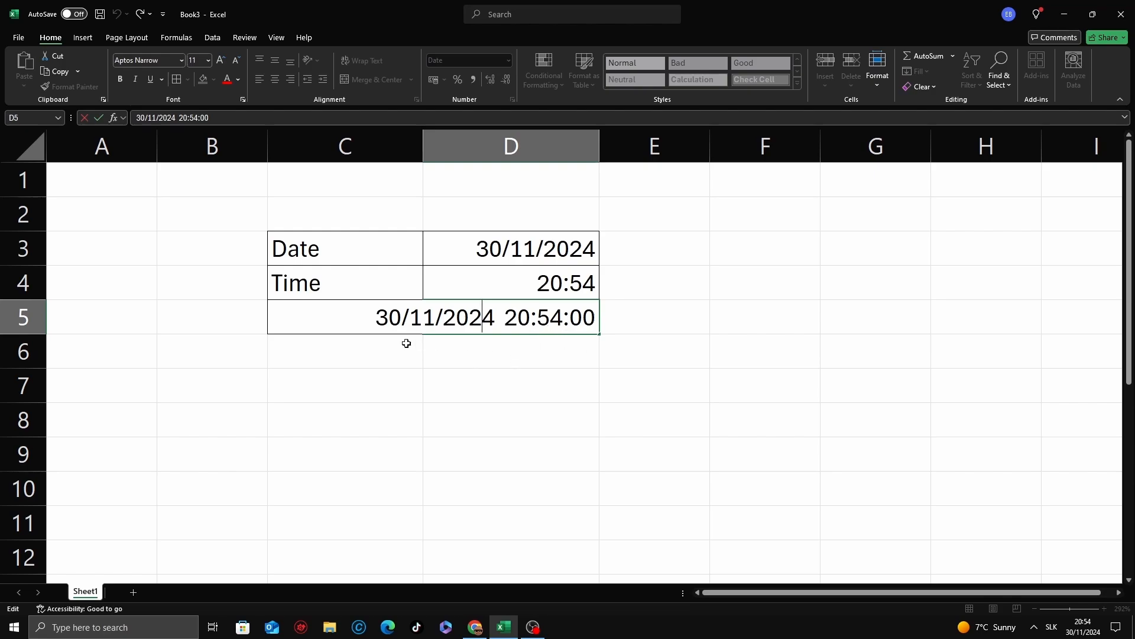
drag(383, 325, 578, 359)
click(563, 371)
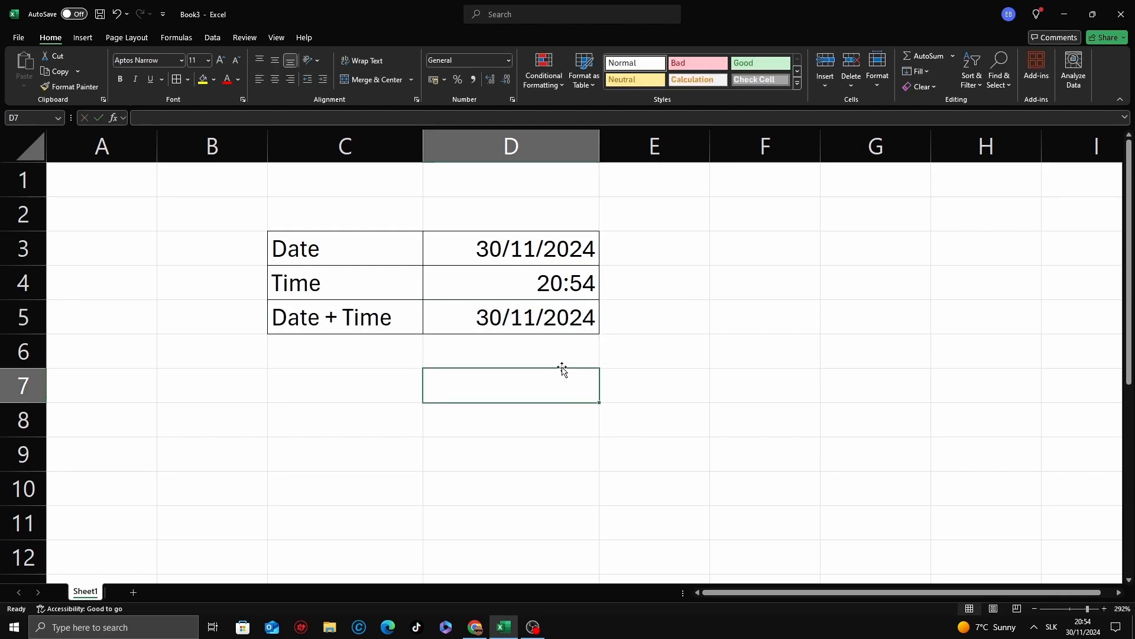
click(544, 286)
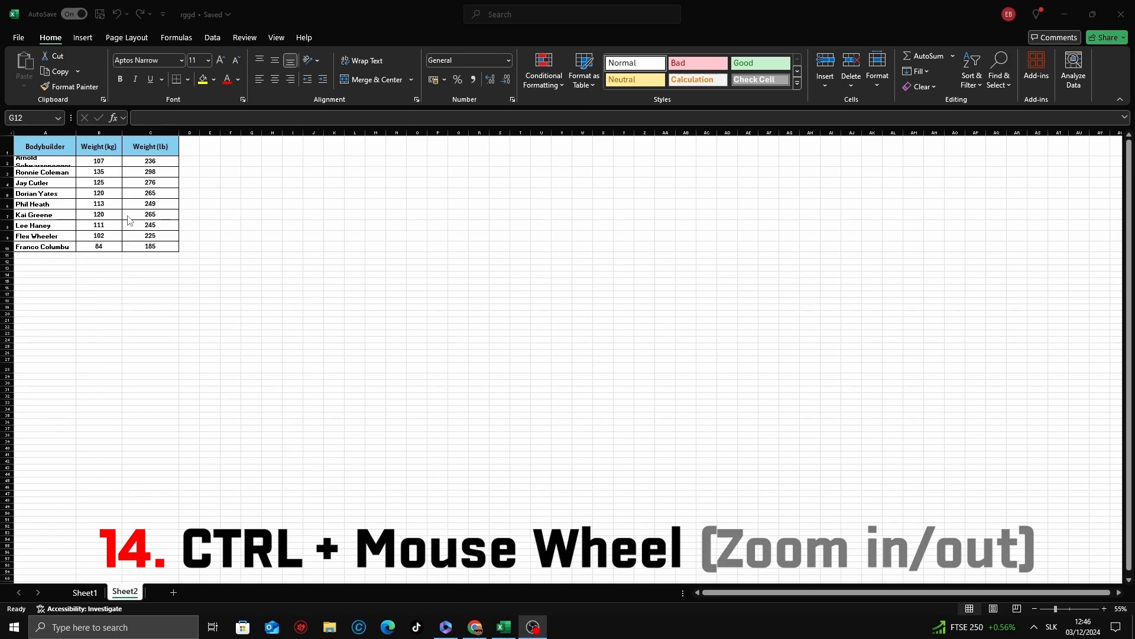
Step: Zoom in on the bodybuilder table on Sheet2 of the rggd workbook to about 190%, and zoom back out
ctrl+scroll(128, 220, up, 4)
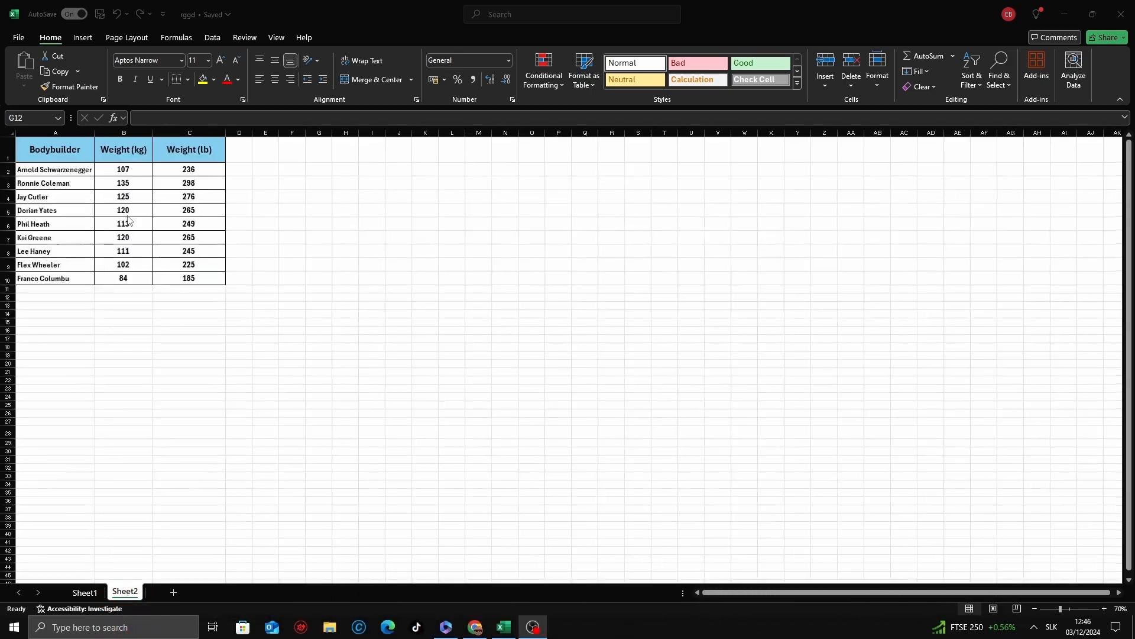
ctrl+scroll(129, 220, up, 2)
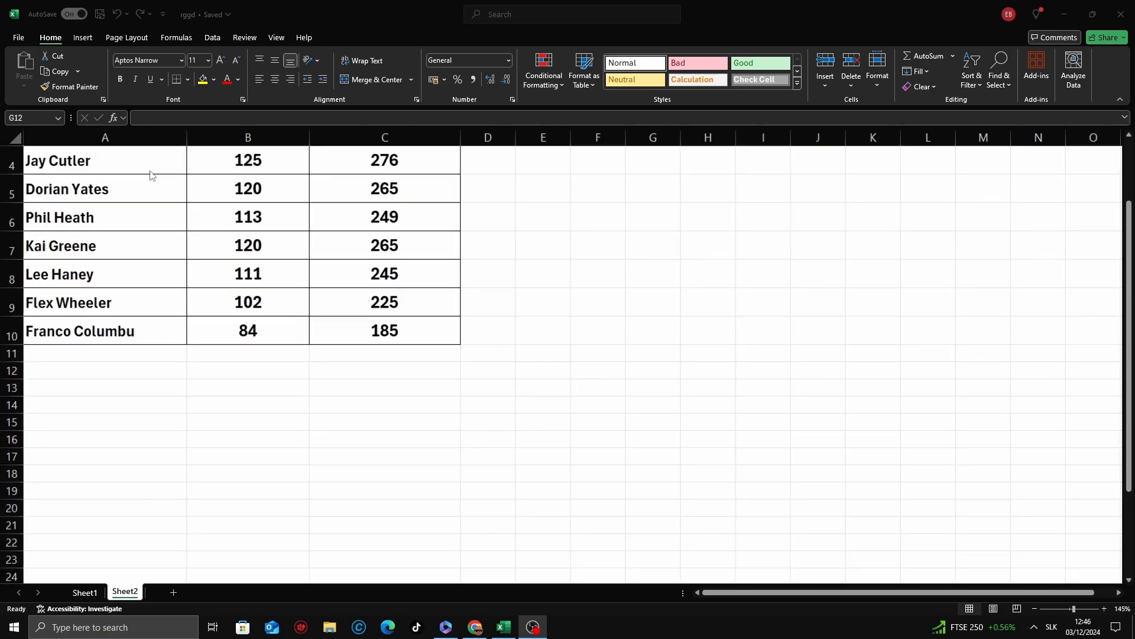
scroll(178, 185, up, 2)
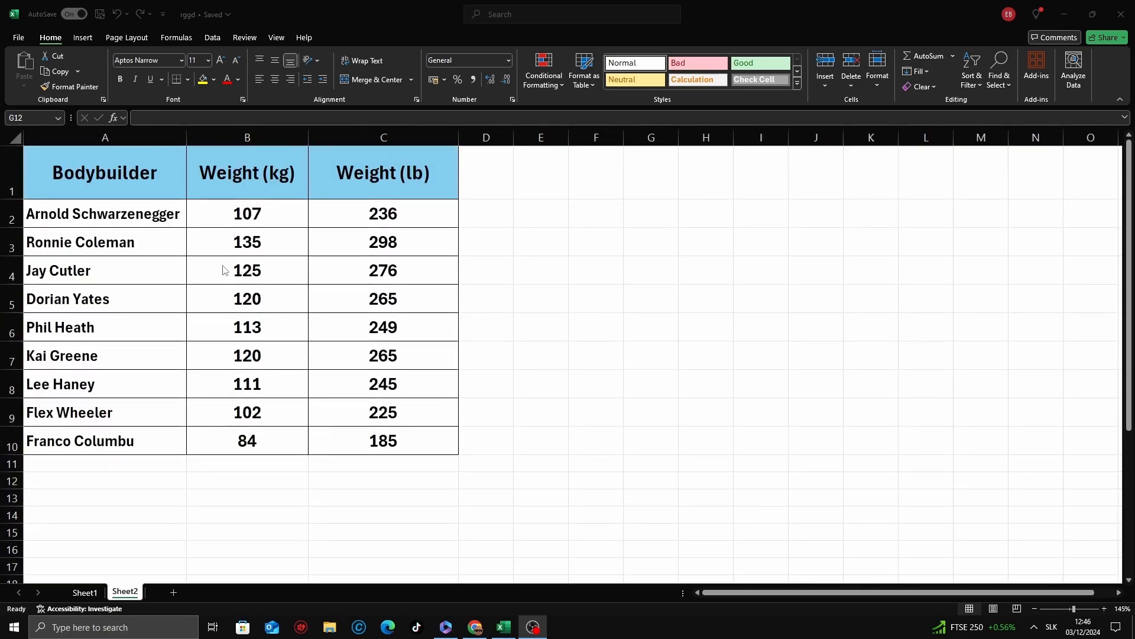
ctrl+scroll(200, 263, up, 3)
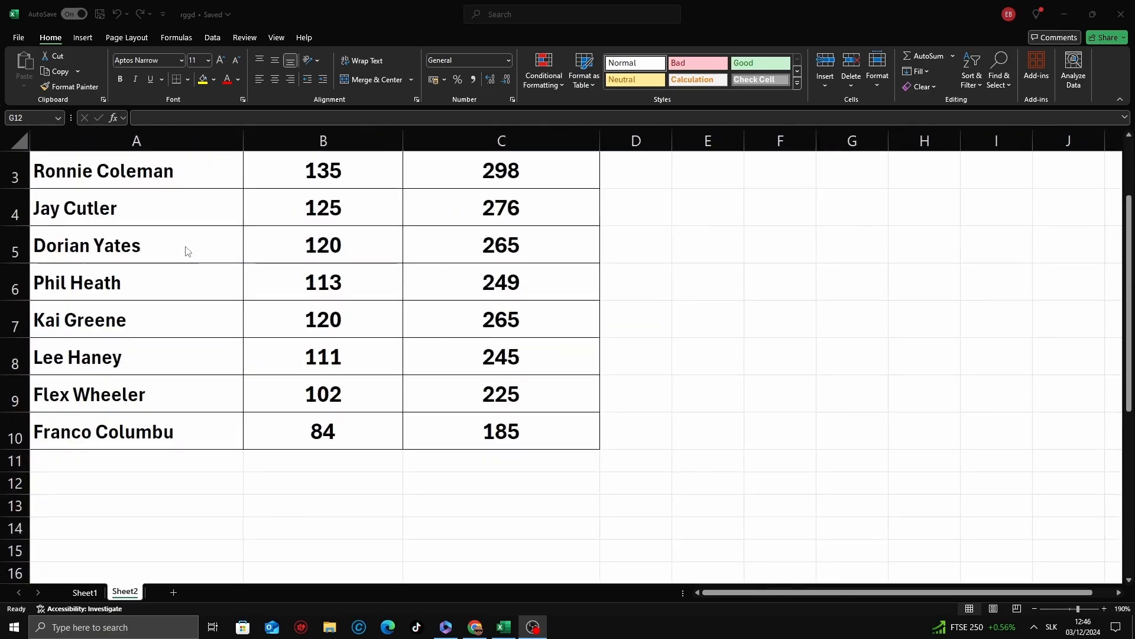
ctrl+scroll(191, 252, down, 7)
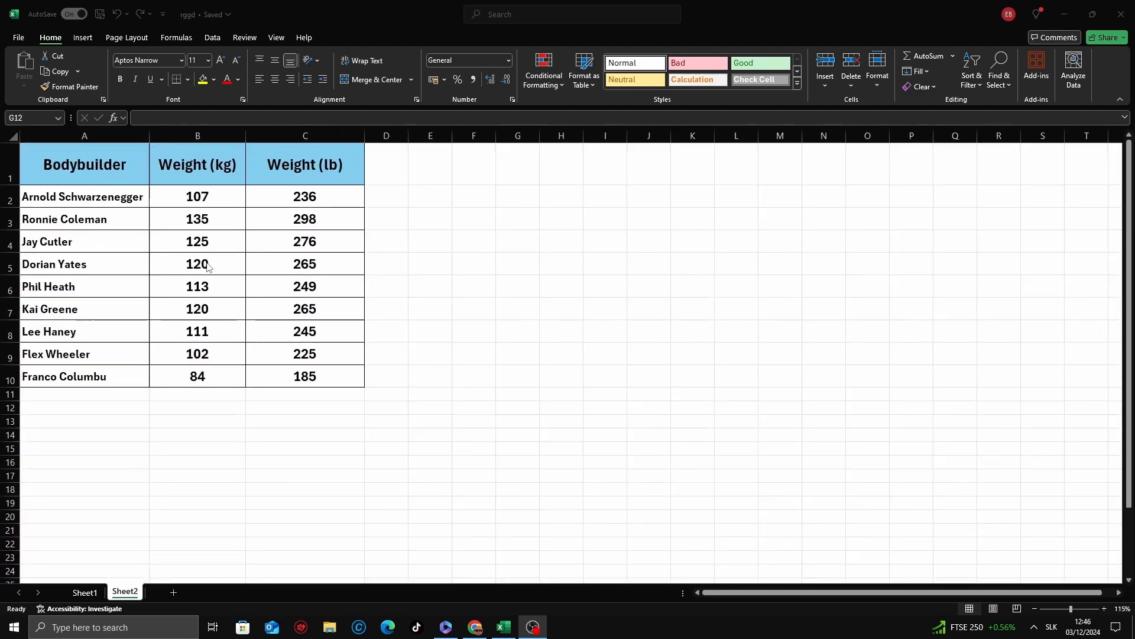
ctrl+scroll(207, 266, down, 3)
ctrl+scroll(207, 266, down, 2)
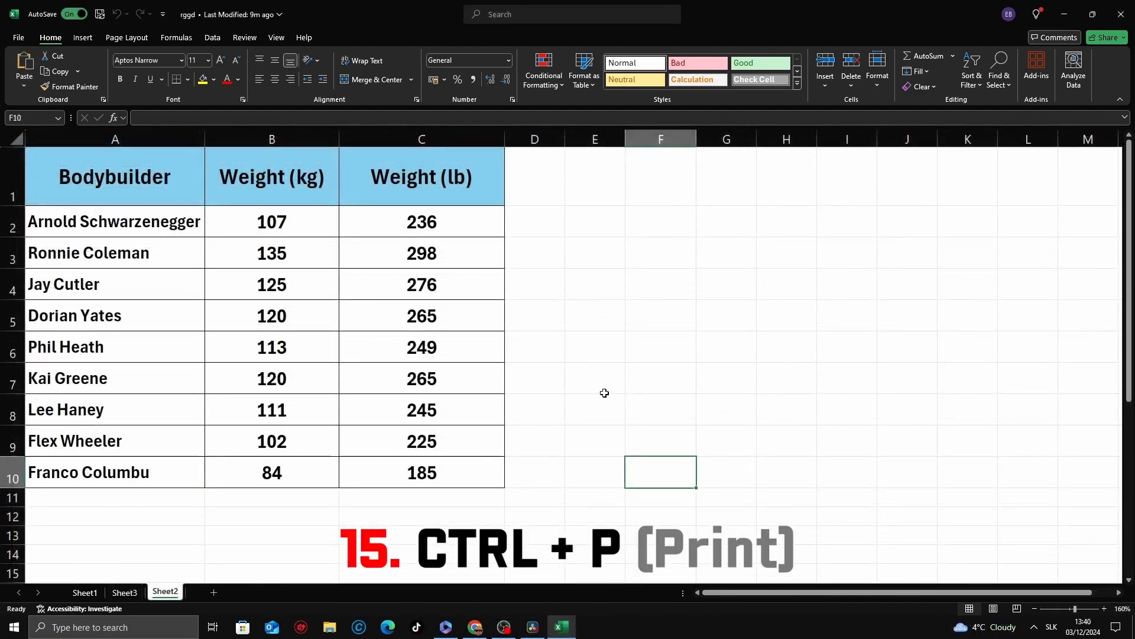
Step: Print 9 copies of the active bodybuilder sheet on the Canon MG2900 series printer, and move the printer status window beside the table
click(586, 387)
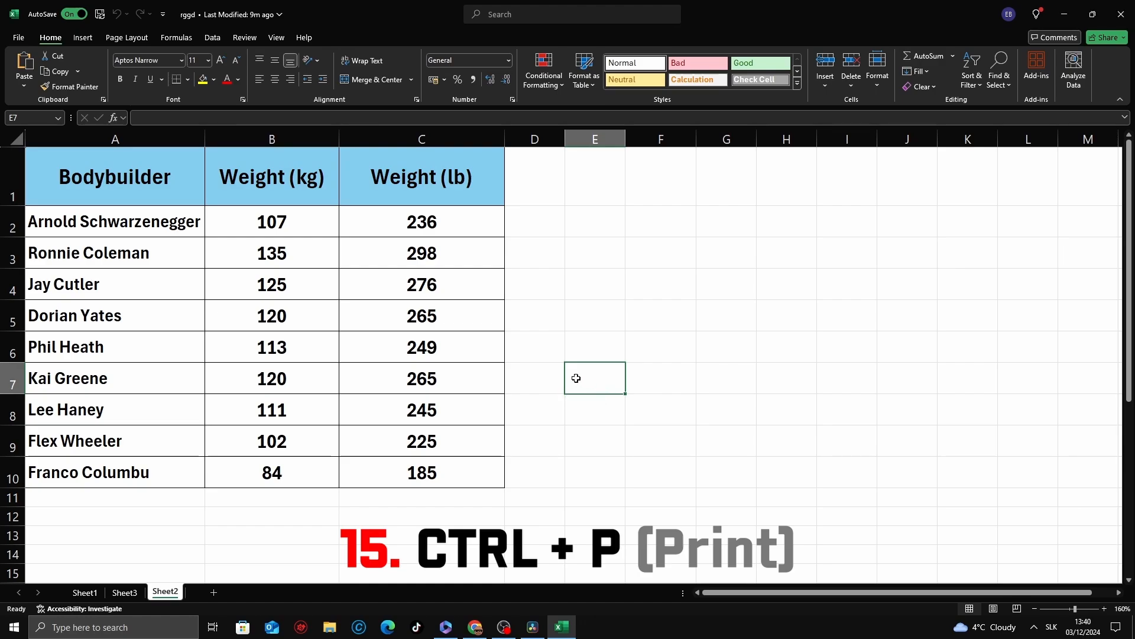
key(ctrl+p)
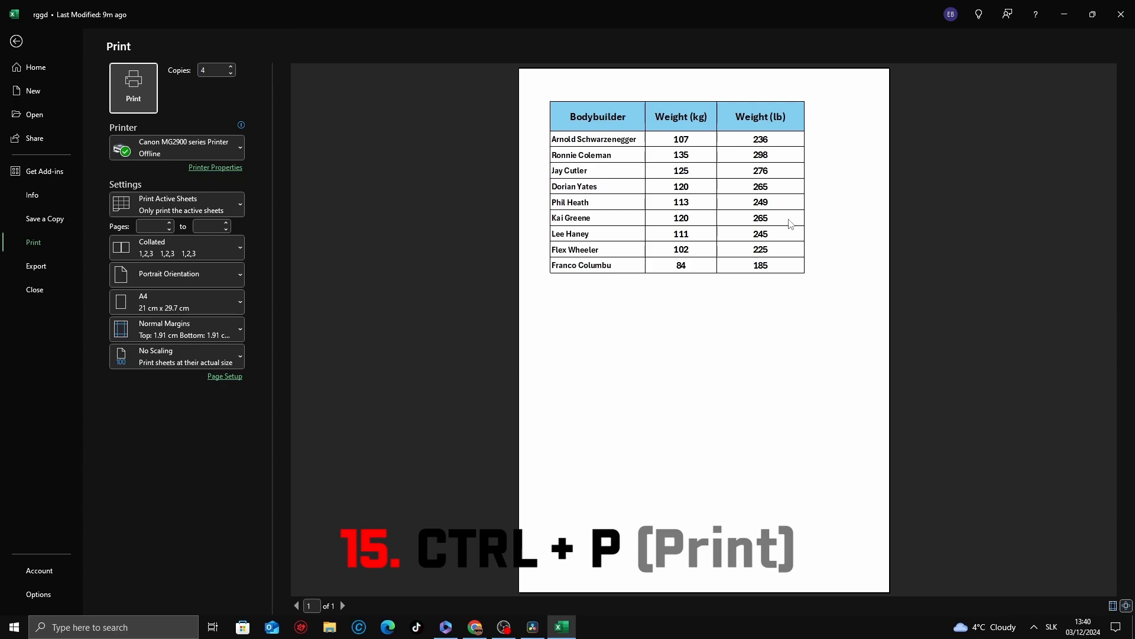
click(231, 66)
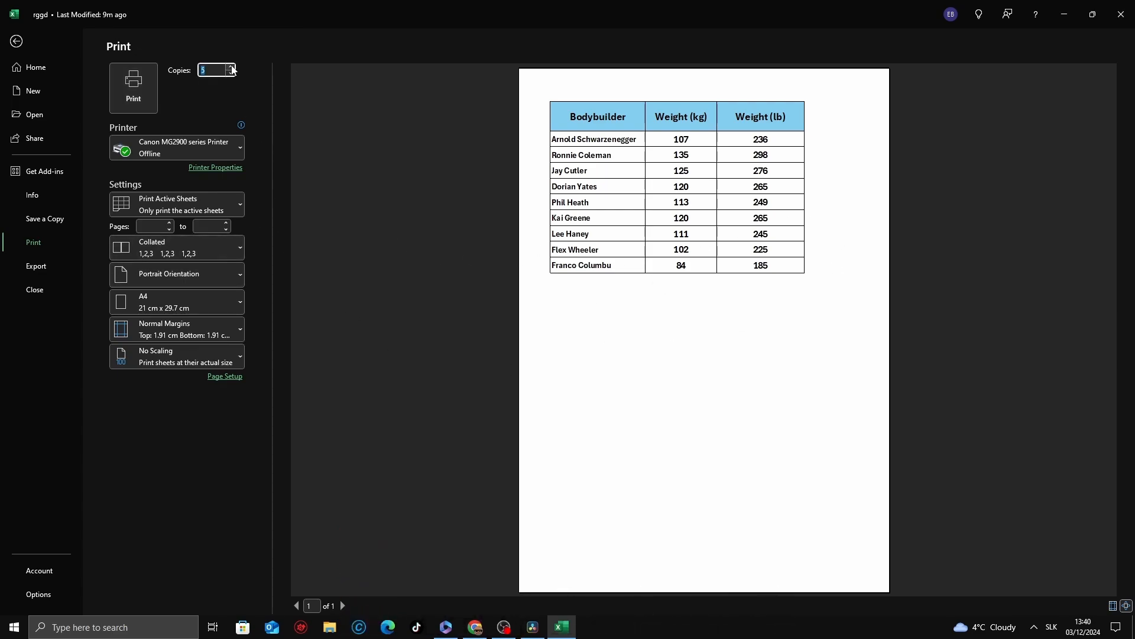
click(225, 85)
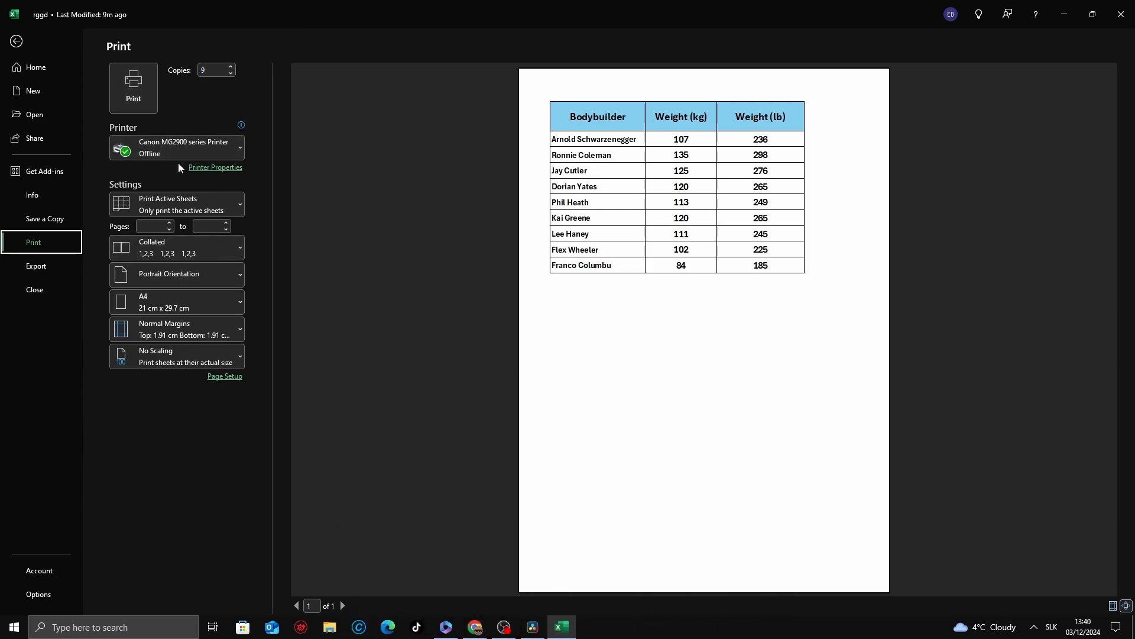
click(134, 89)
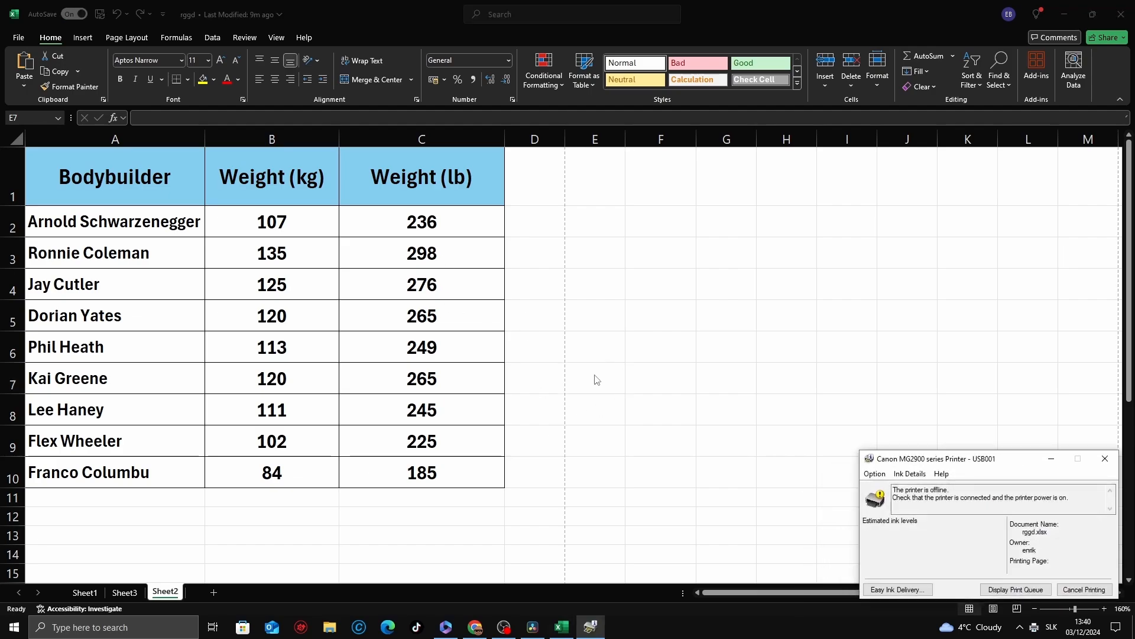
drag(913, 461, 645, 396)
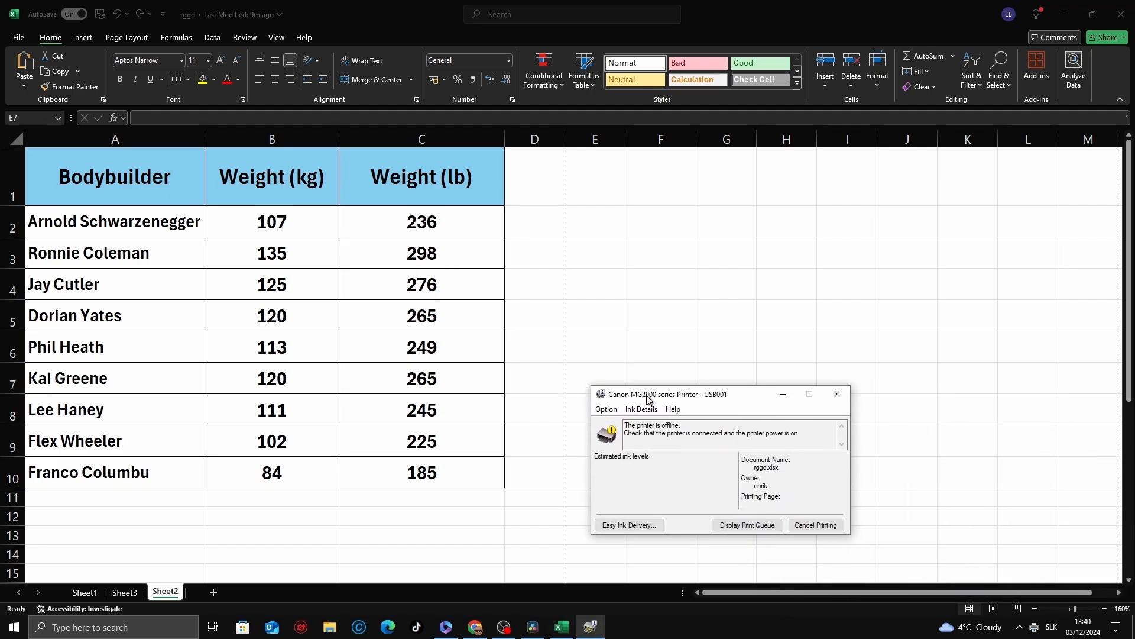
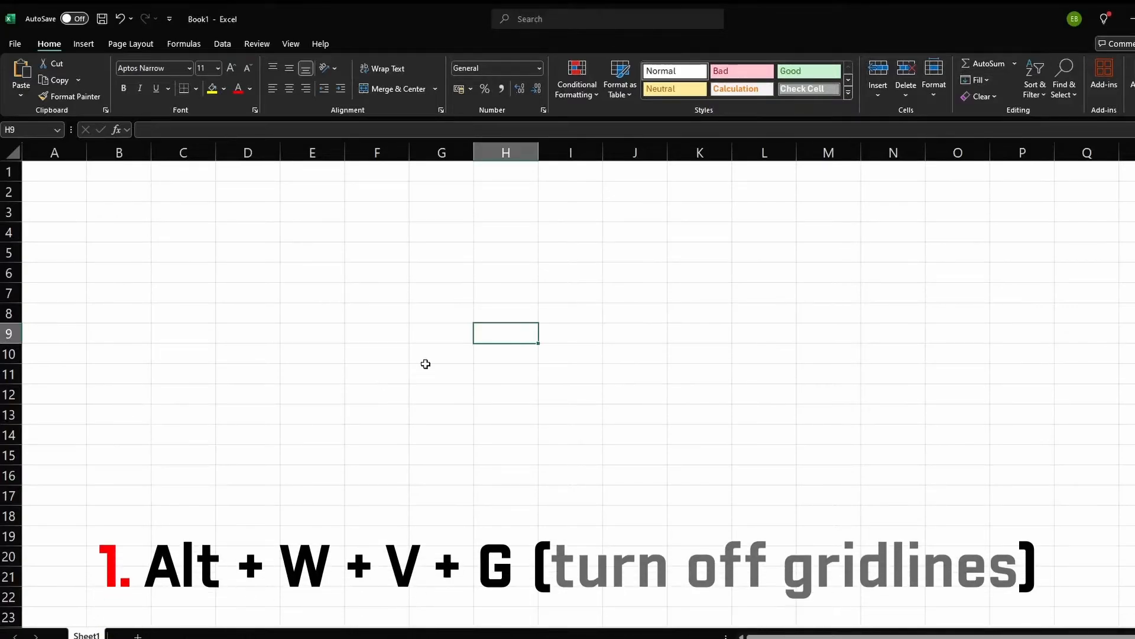
click(438, 337)
drag(218, 211, 768, 414)
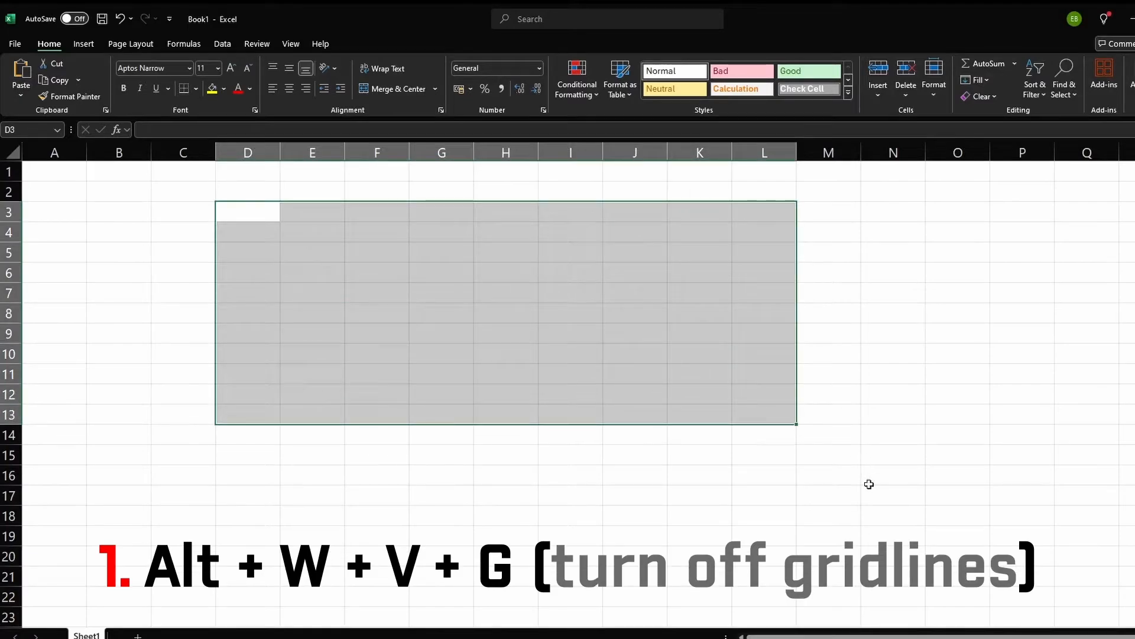
click(869, 481)
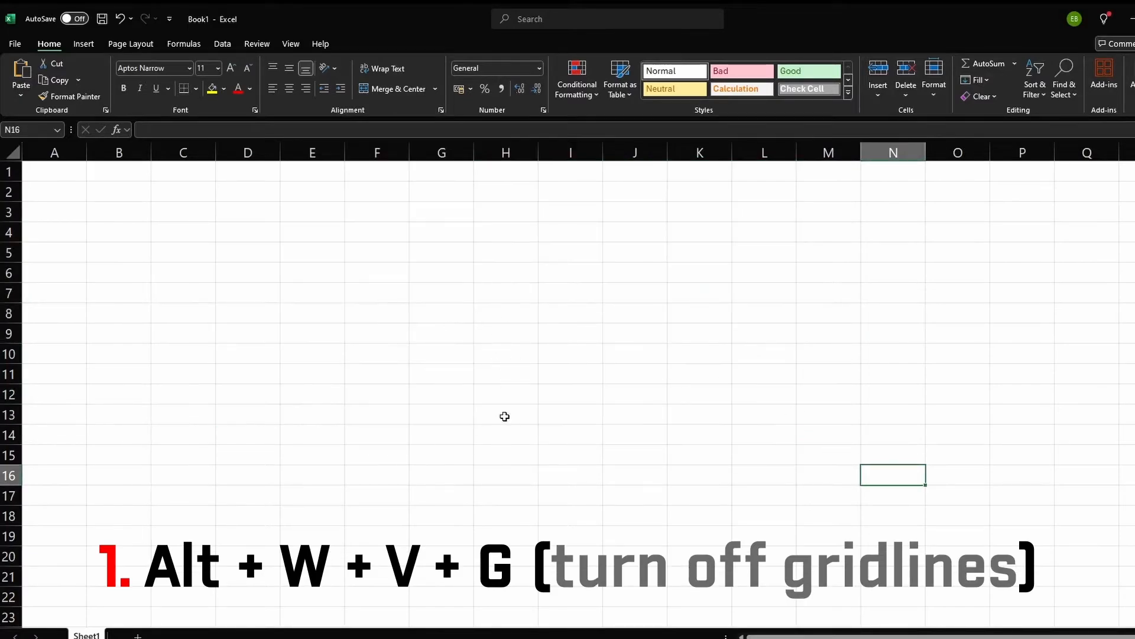
Step: Turn the blank worksheet's gridlines off and back on, twice in a row
key(alt+w)
key(v)
key(g)
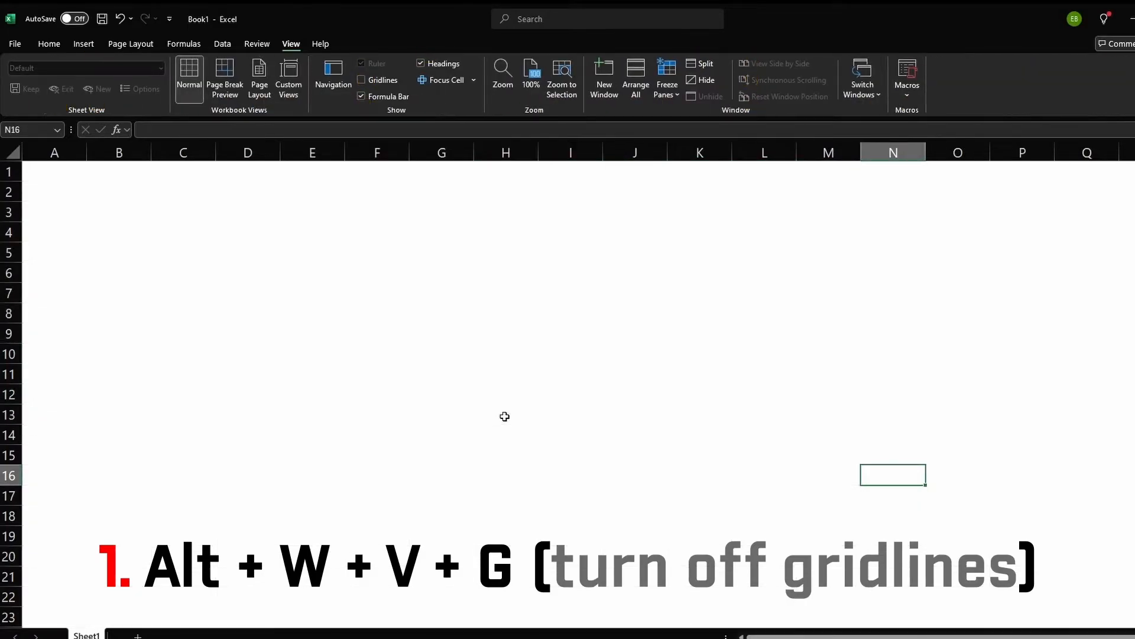
key(alt+w)
key(v)
key(g)
key(alt+w)
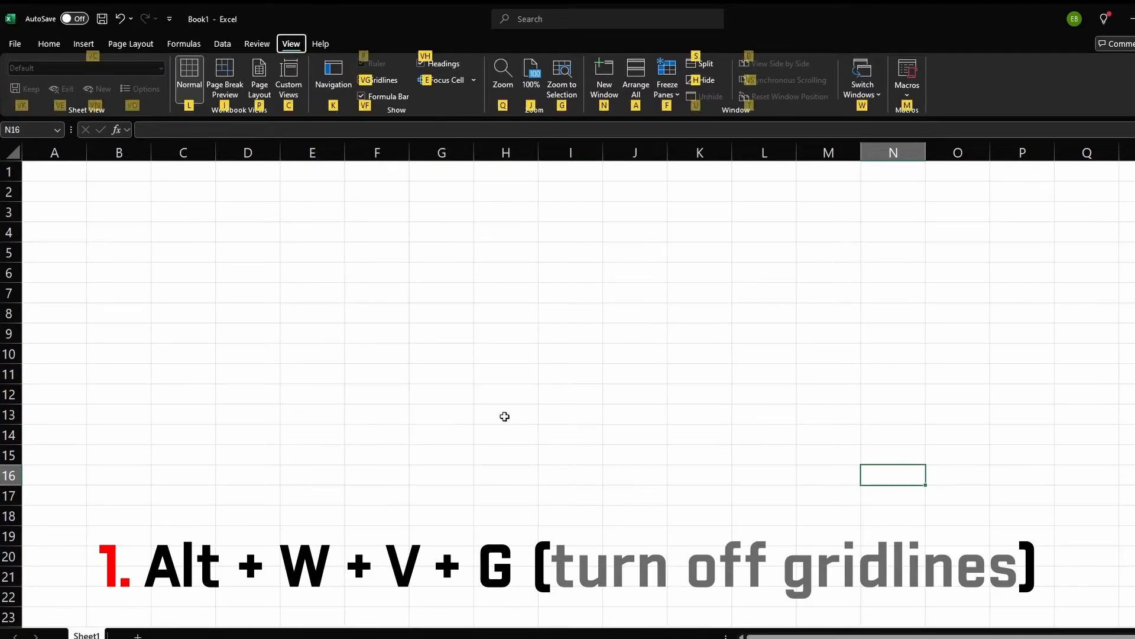
key(v)
key(g)
key(alt+w)
key(v)
key(g)
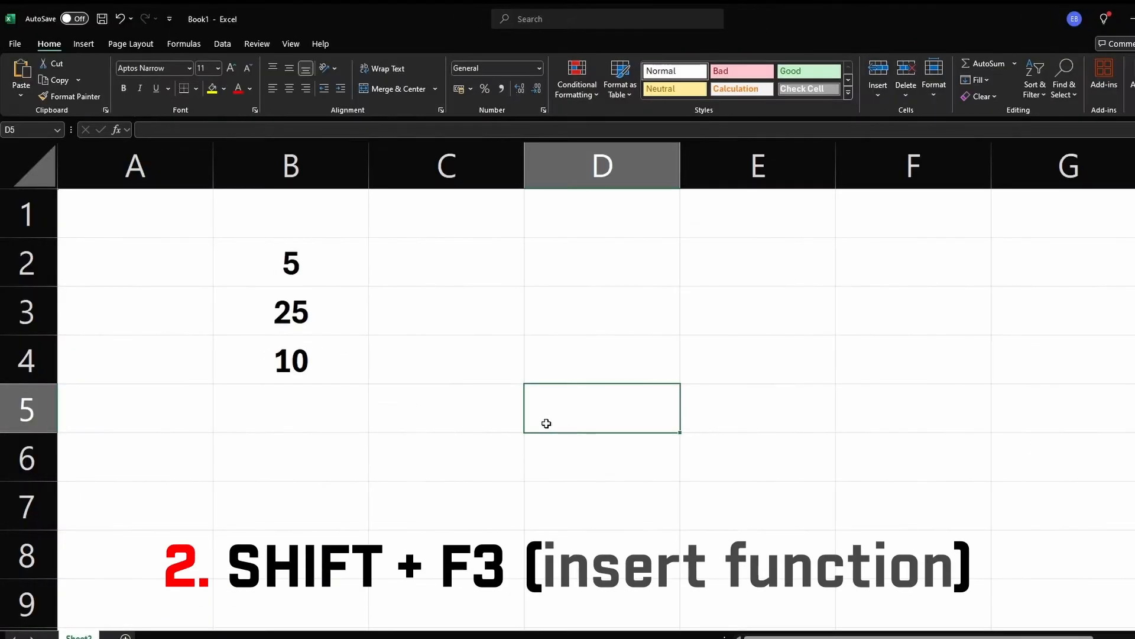
Step: Insert the SUM function from the Math & Trig category in cell B5, below the three numbers
click(303, 417)
key(shift+F3)
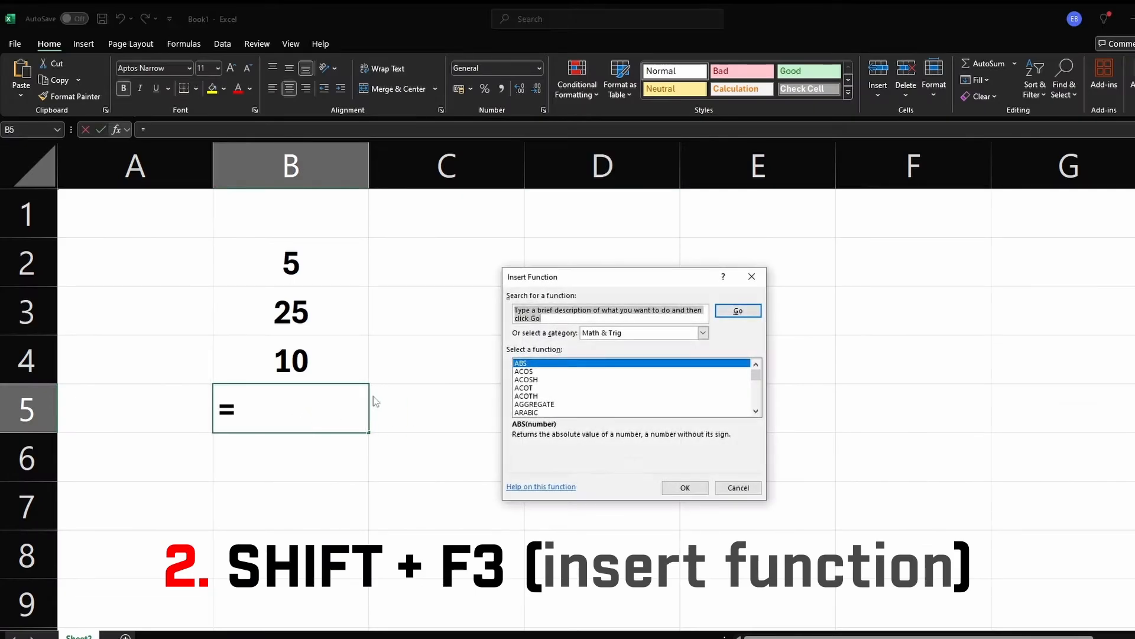
click(703, 332)
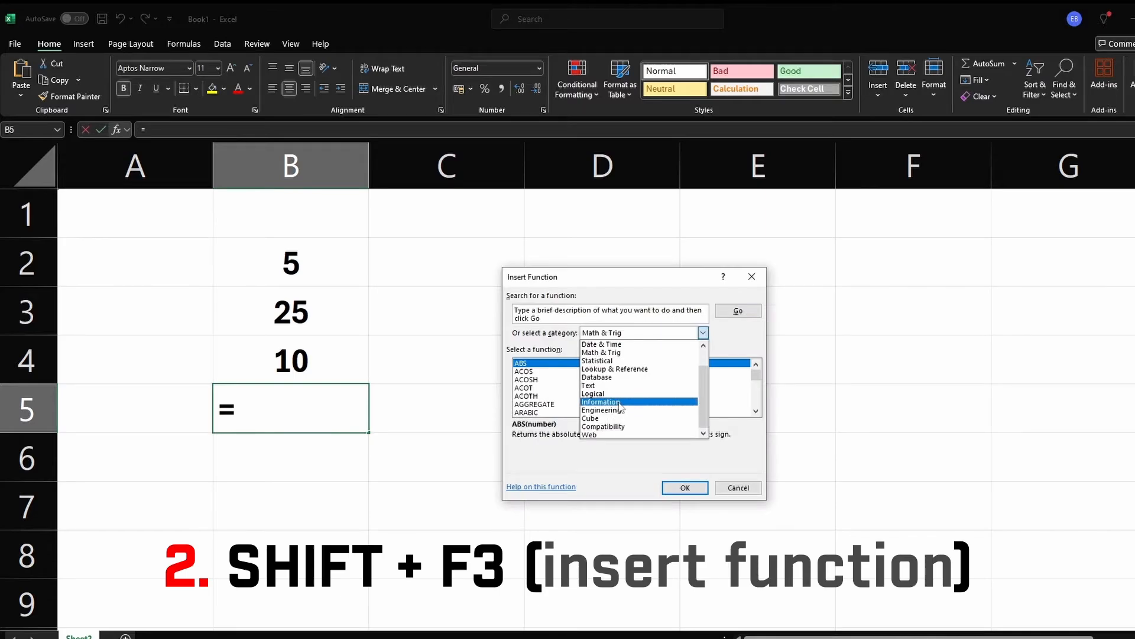
click(613, 377)
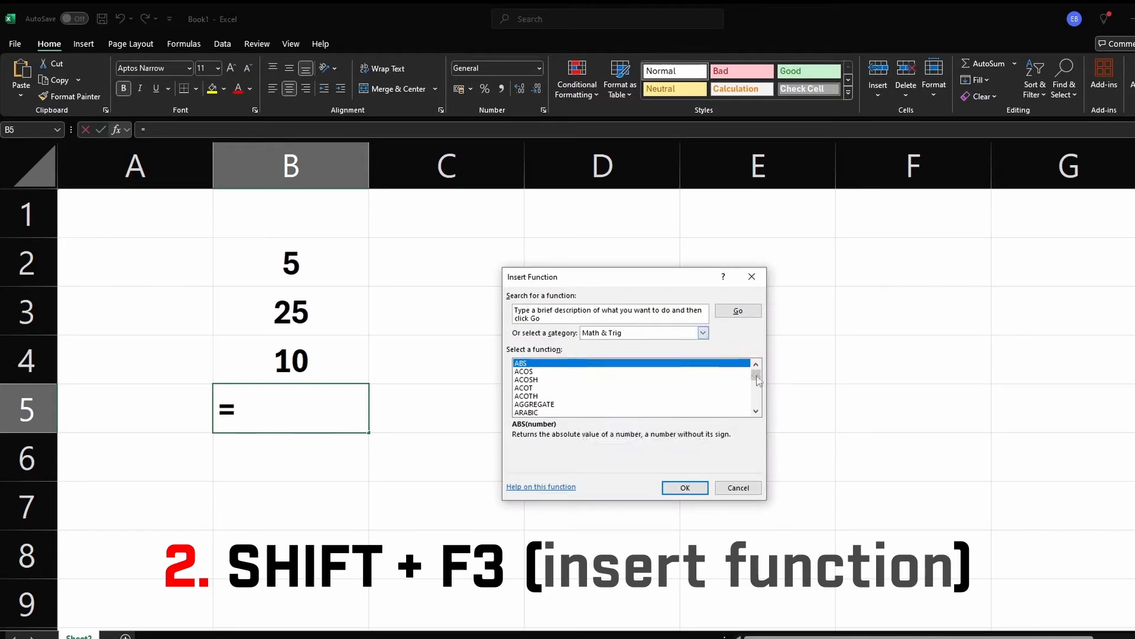
drag(757, 377, 757, 399)
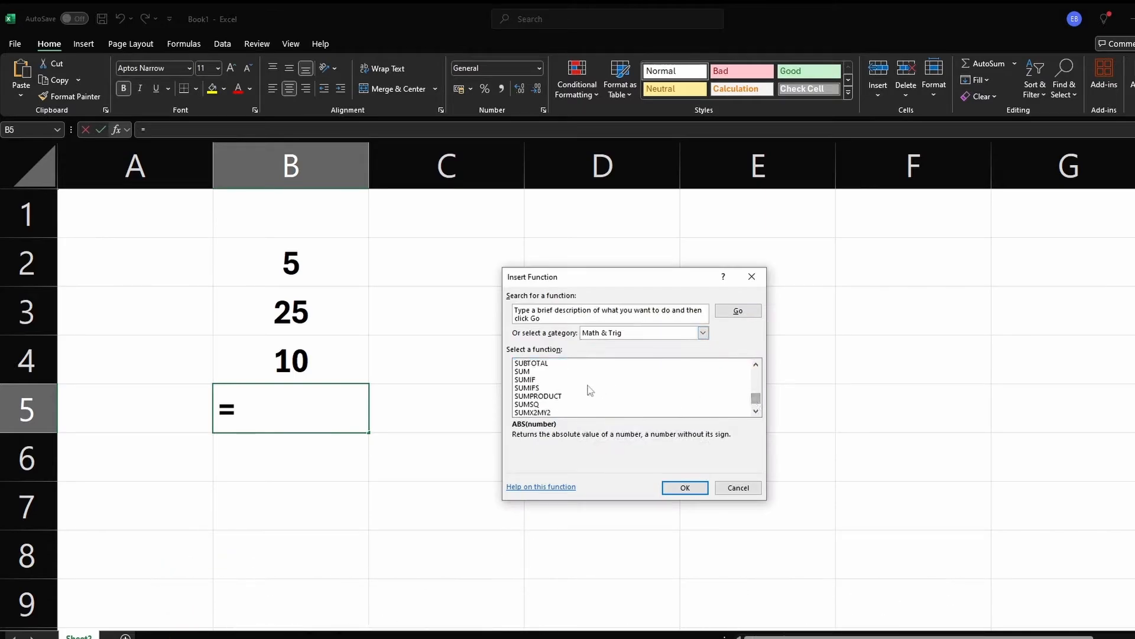
click(530, 372)
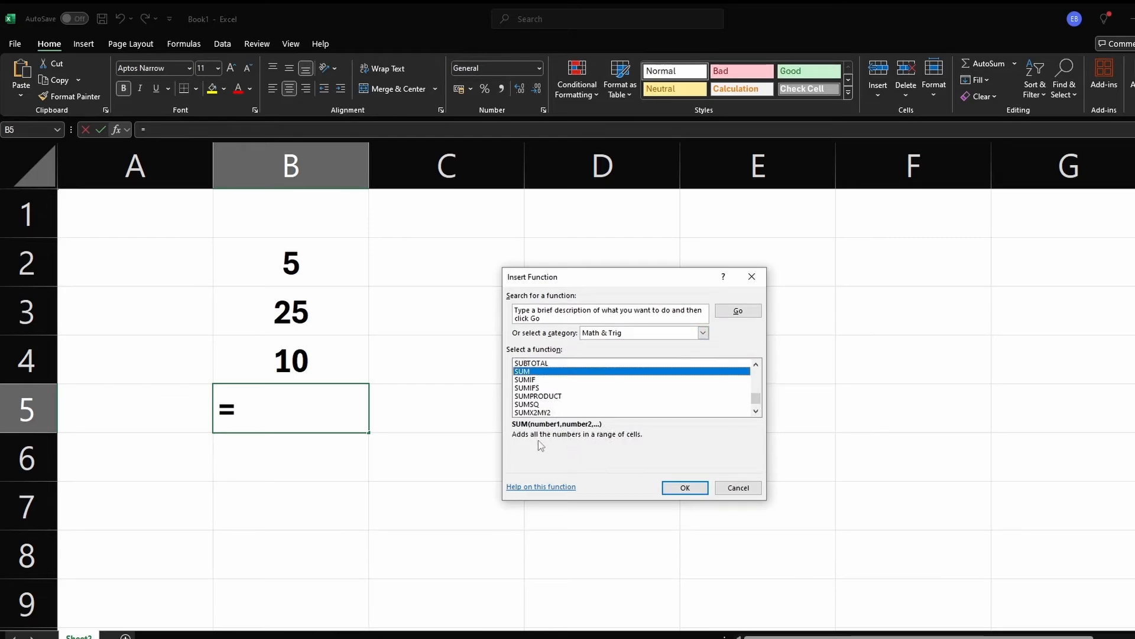
click(683, 488)
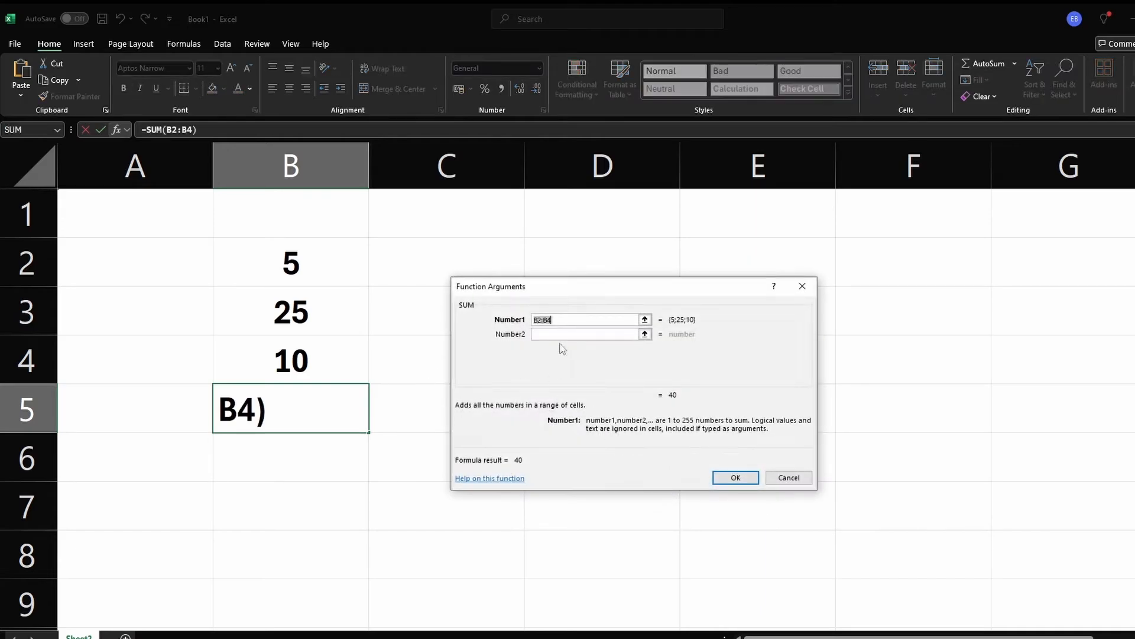
Step: Set the SUM range to B2:B4, confirm the function arguments, and reselect cell B5 to check the formula
drag(304, 266, 310, 355)
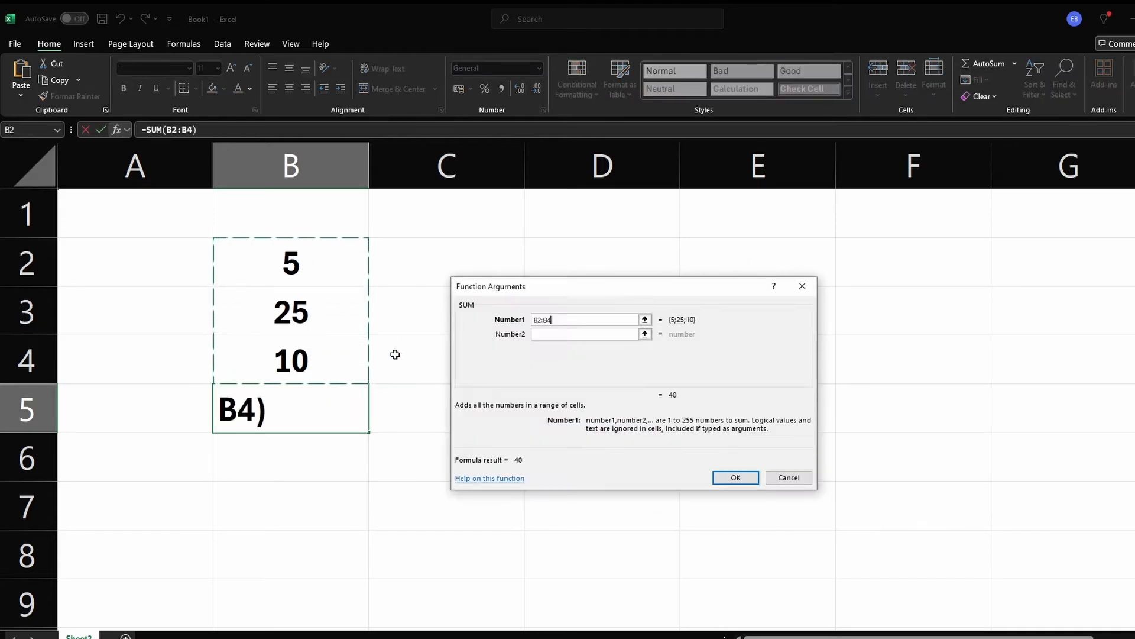
click(732, 476)
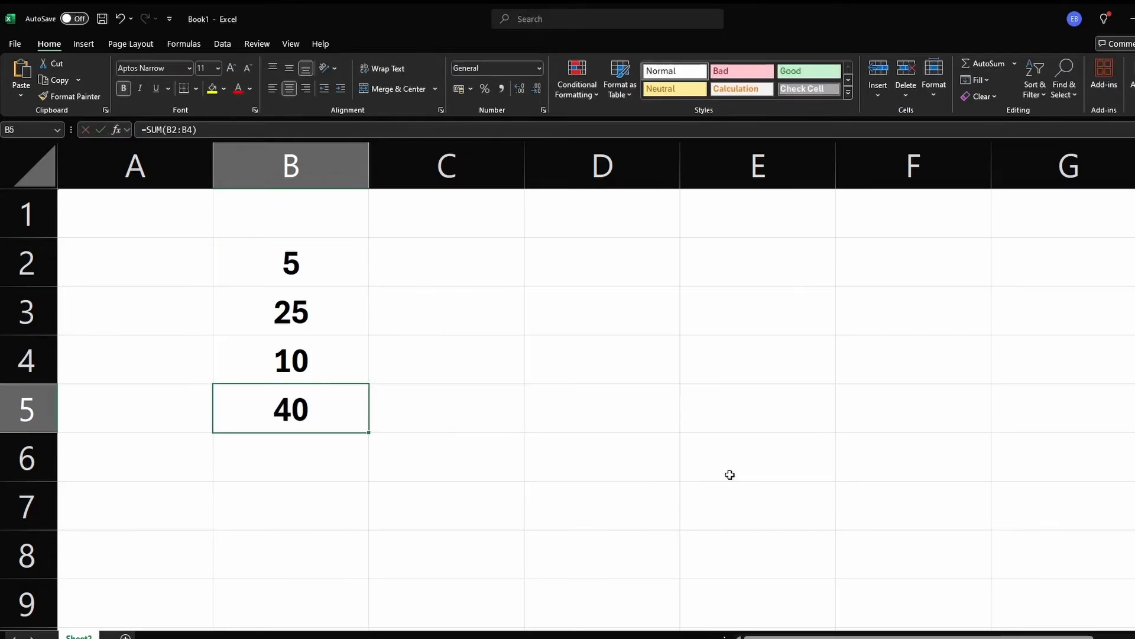
click(419, 411)
click(337, 409)
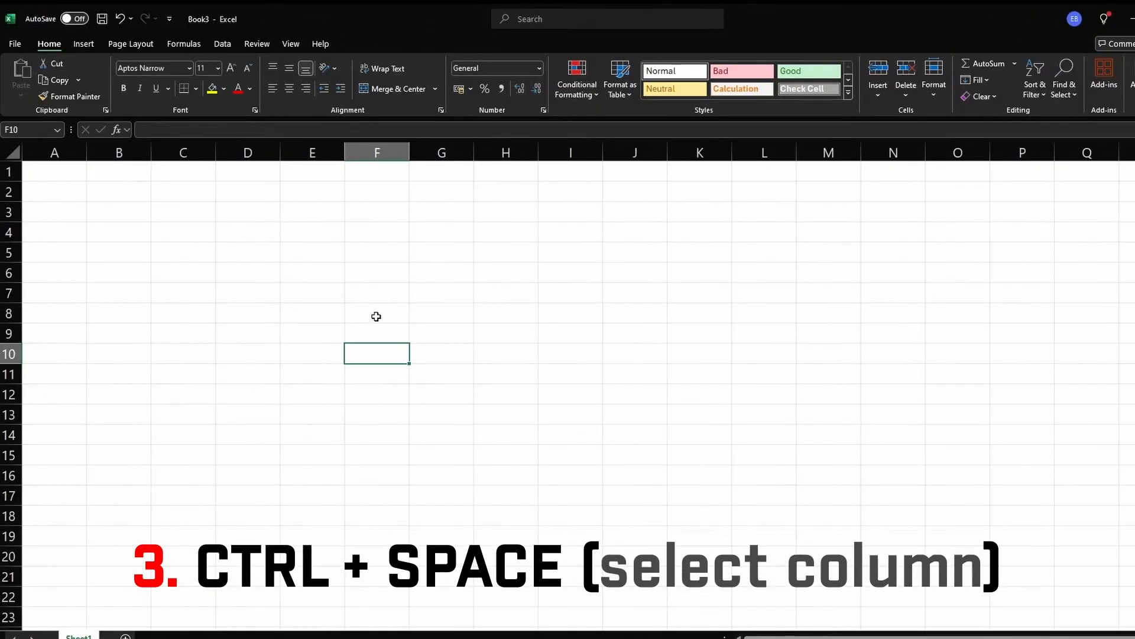
Step: Select the entire column F, another single column, and columns I through K together
click(379, 285)
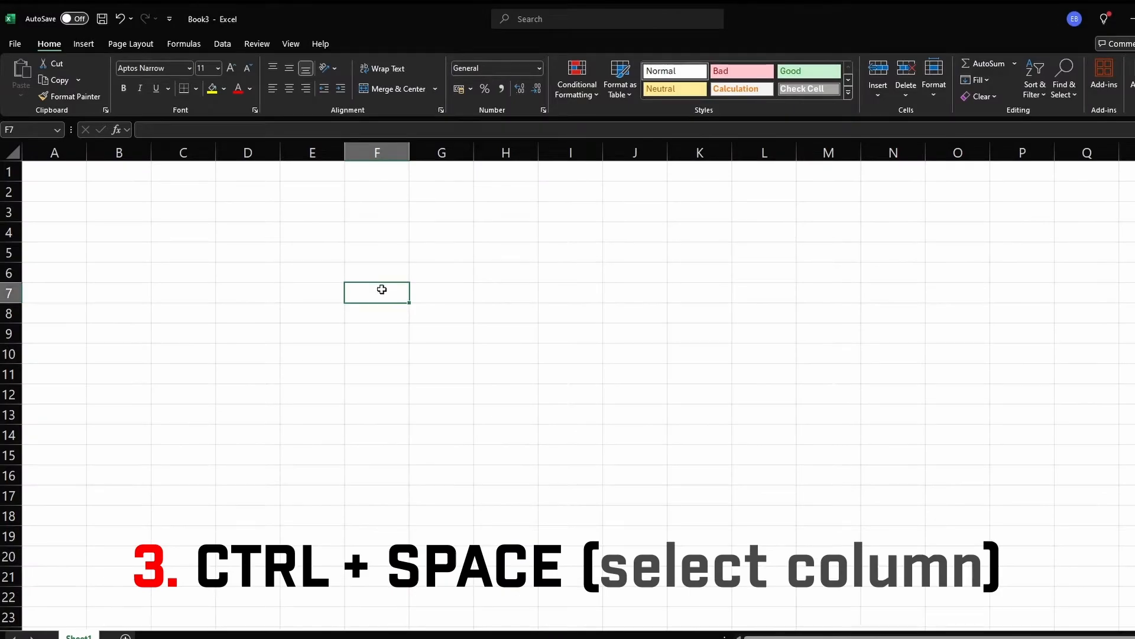
click(380, 256)
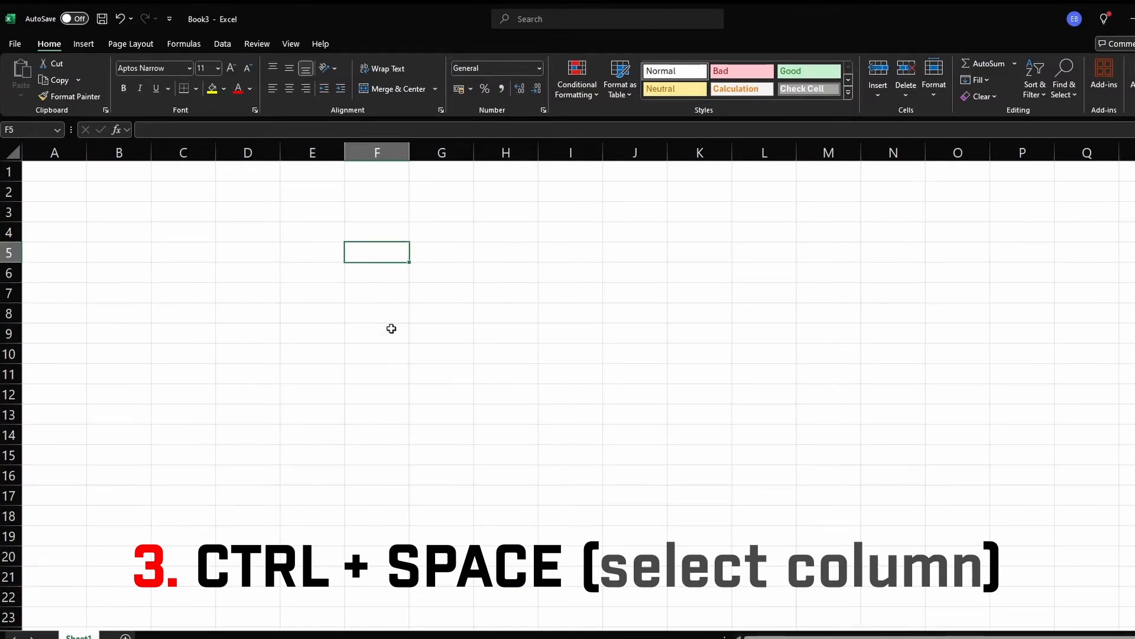
key(ctrl+space)
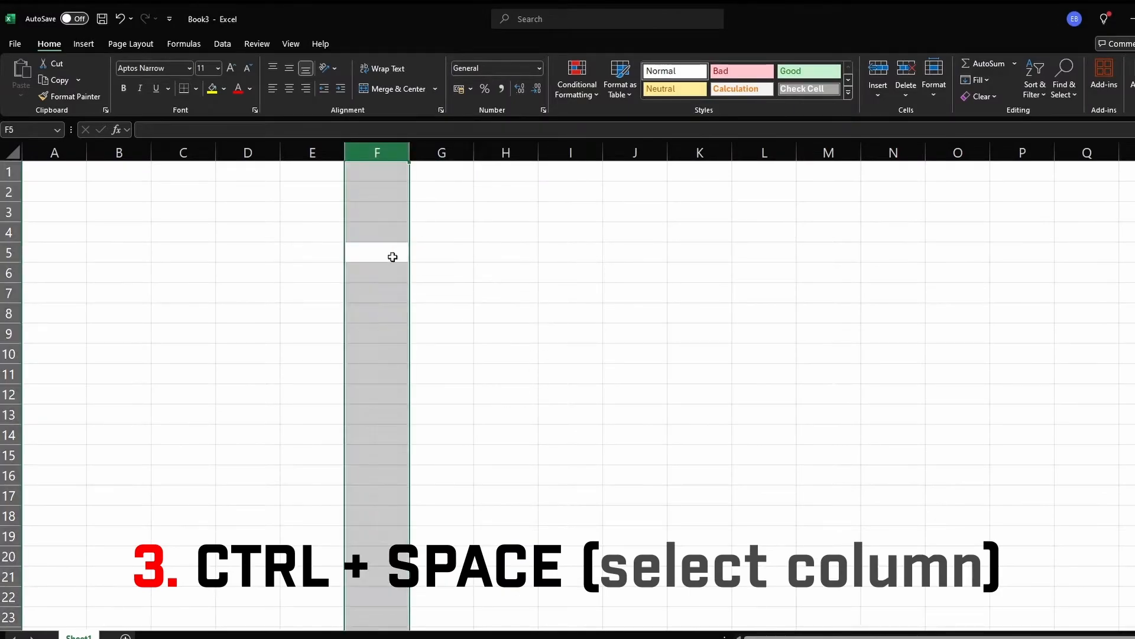
click(527, 290)
key(ctrl+space)
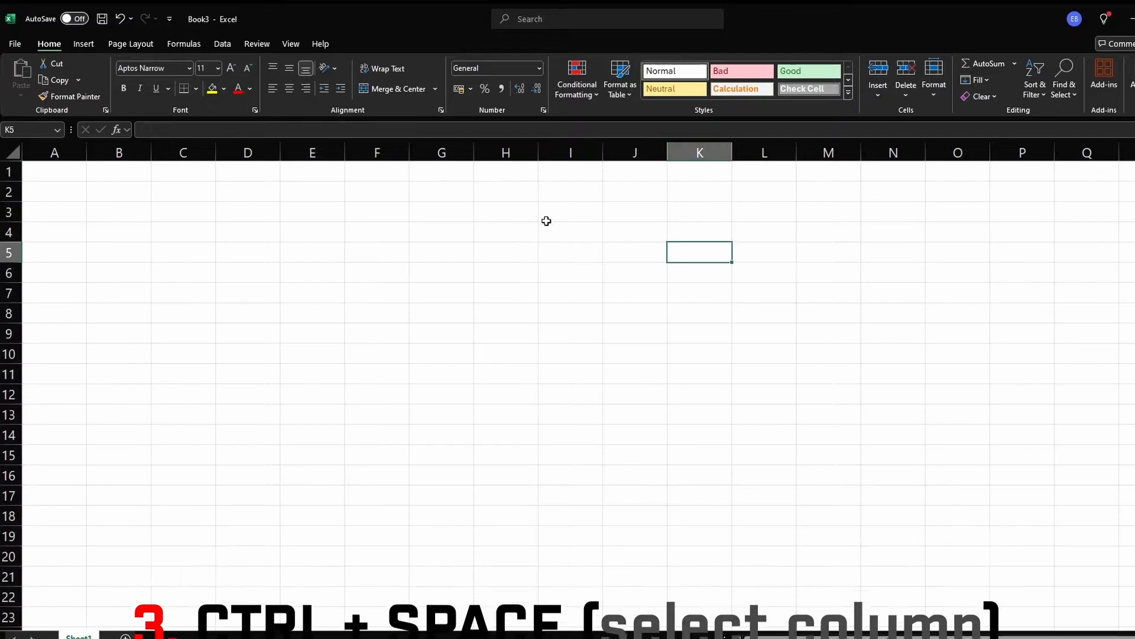
drag(548, 218, 726, 230)
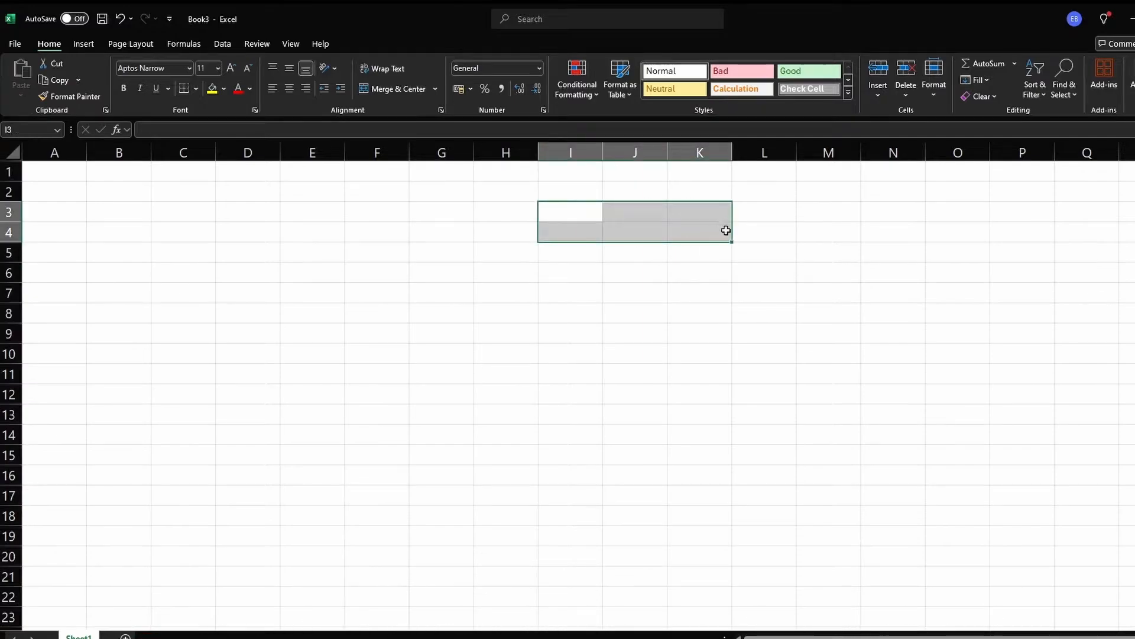
key(ctrl+space)
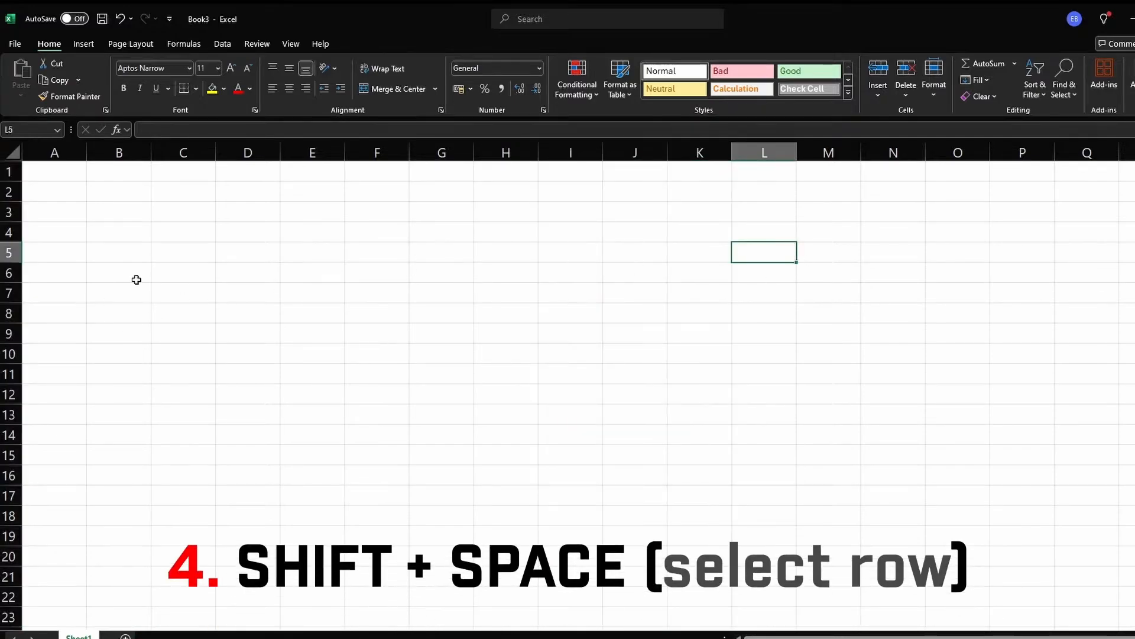
Step: Select the entire row 6, the entire row 9, and rows 4 through 18 together, and clear the selection
click(136, 278)
key(shift+space)
click(157, 330)
key(shift+space)
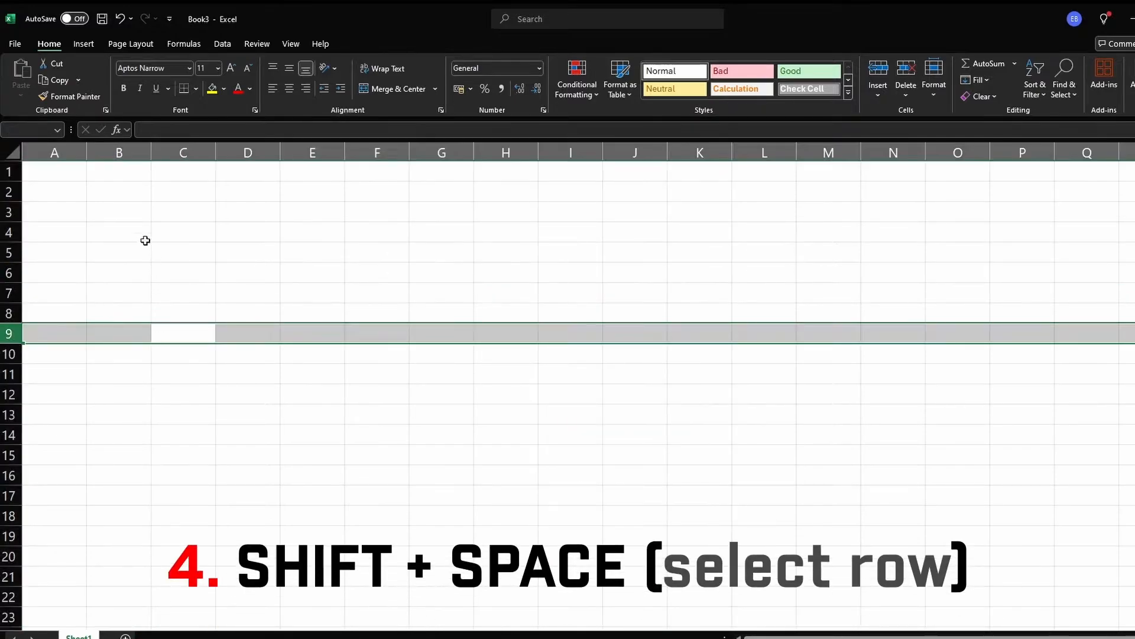
drag(145, 241, 436, 517)
key(shift+space)
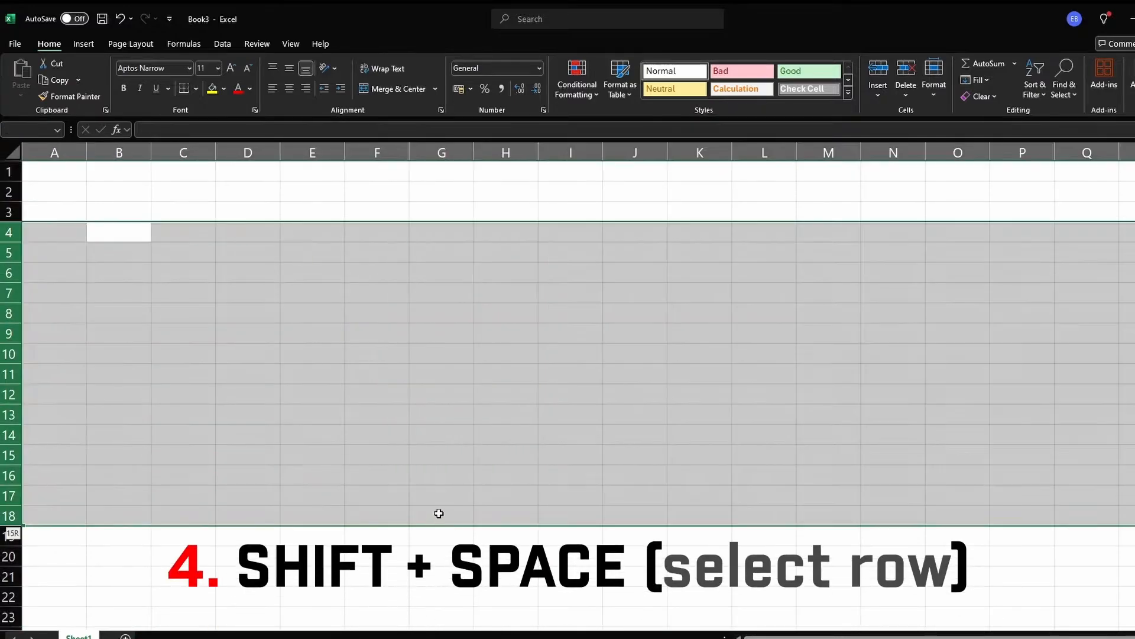
click(478, 394)
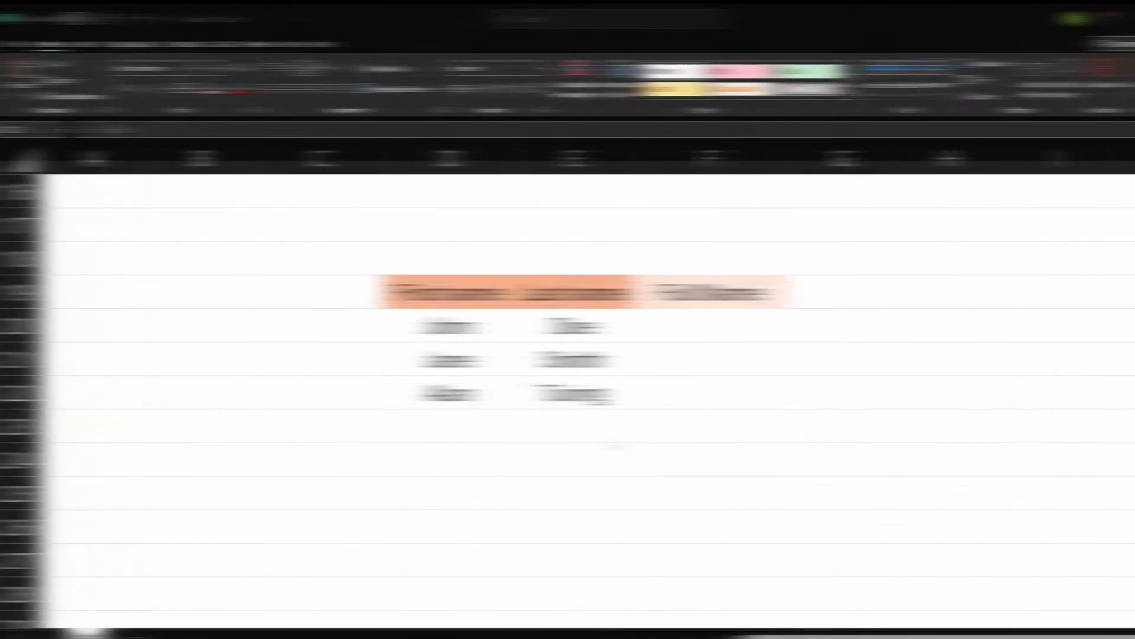
Step: Enter the first person's full name in cell F20 by combining the First name and Last name entries
click(577, 421)
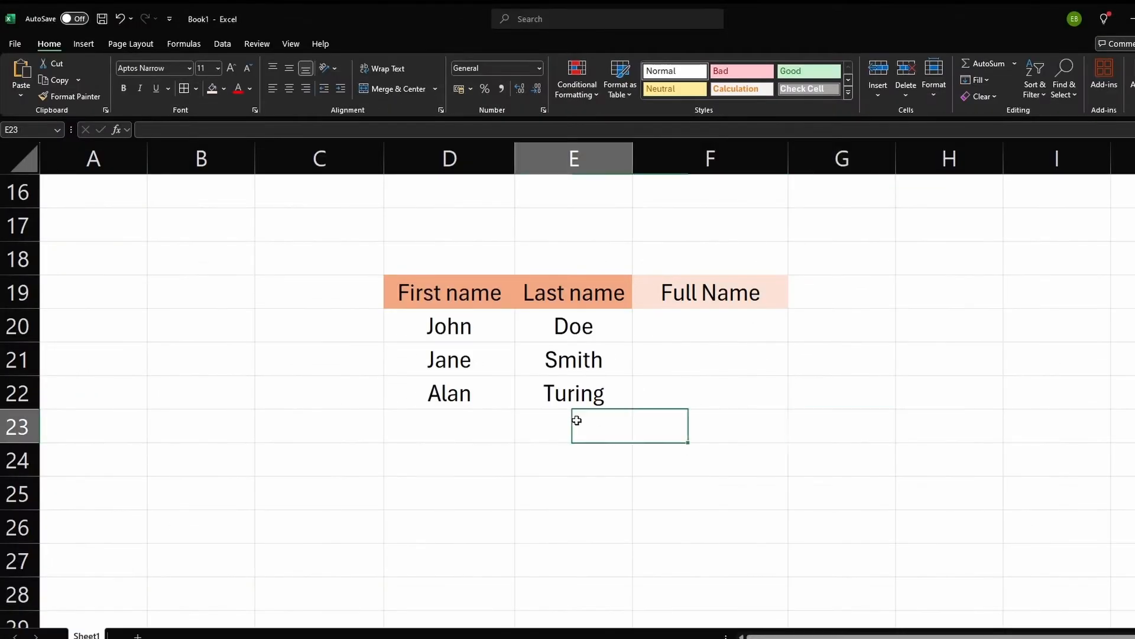
click(471, 329)
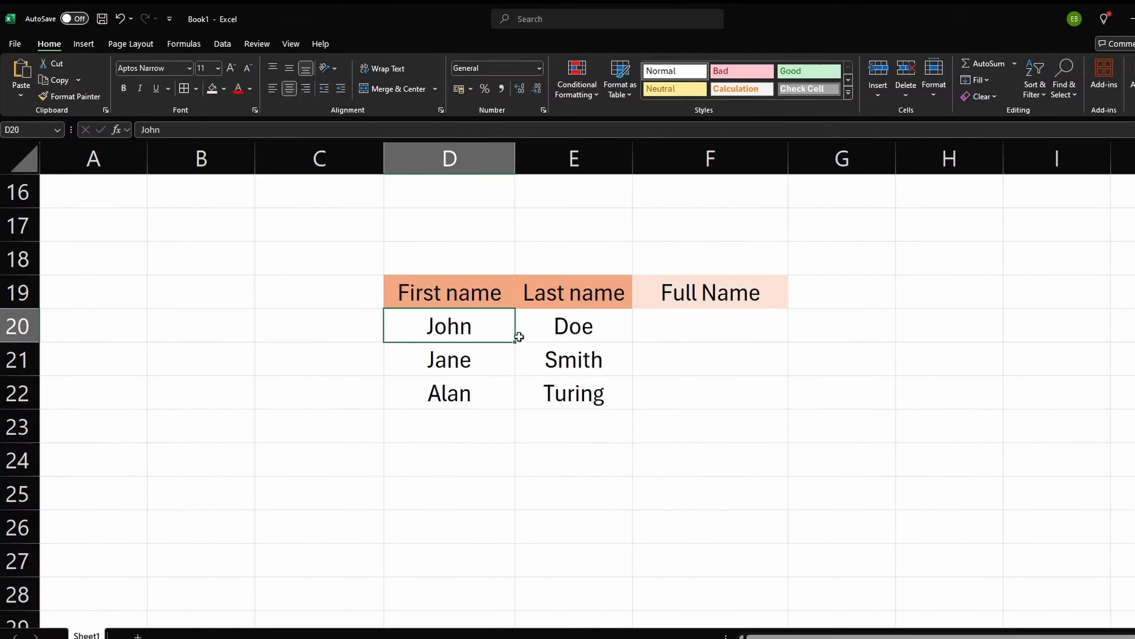
click(562, 338)
click(686, 334)
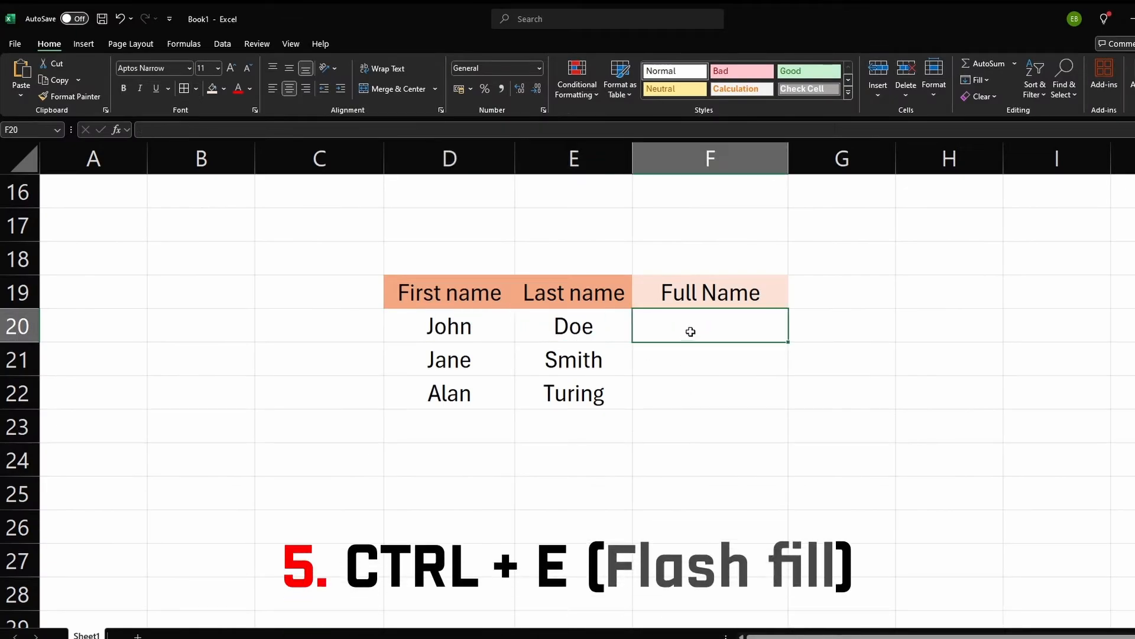
text(John)
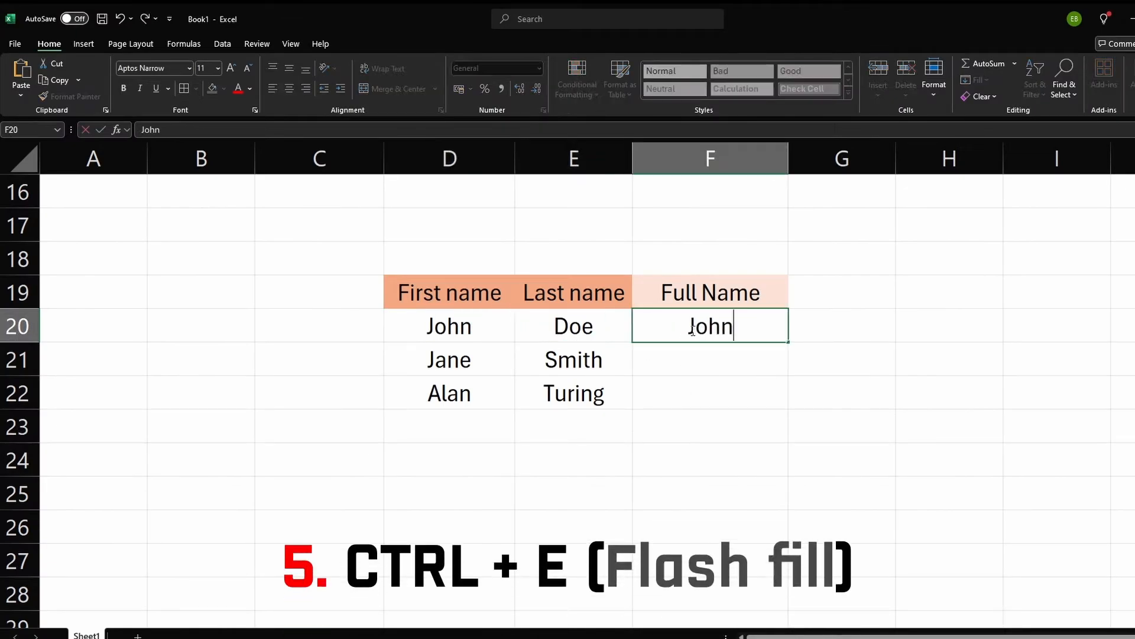
text( Doe)
key(Return)
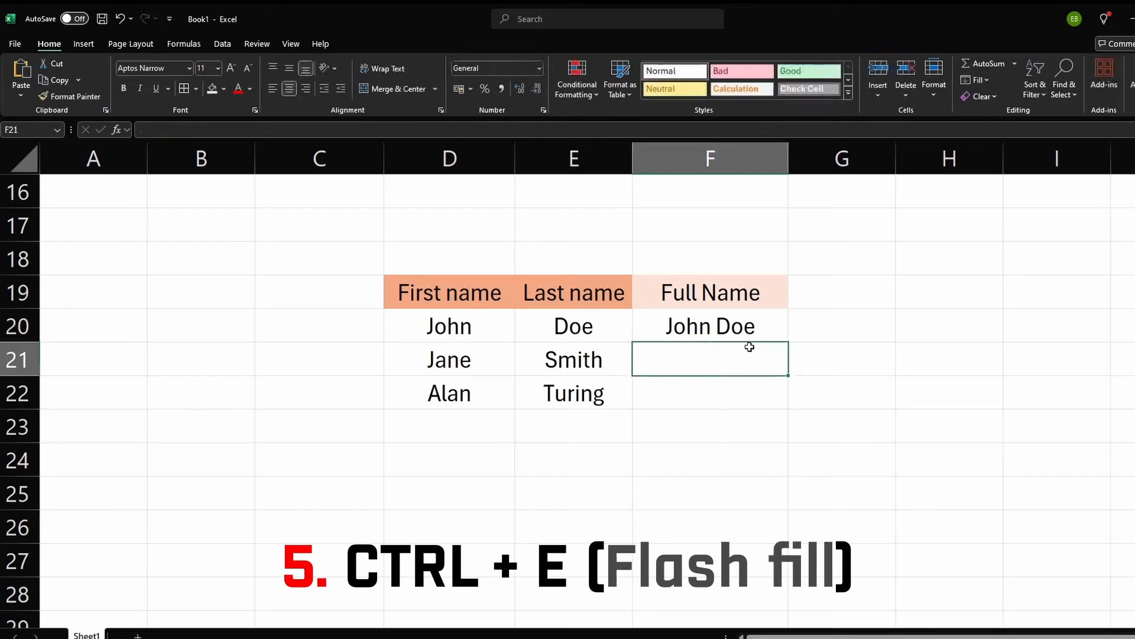
Step: Flash Fill the Full Name column over F20:F23 from the first entry, and check the filled cells
drag(756, 334, 765, 413)
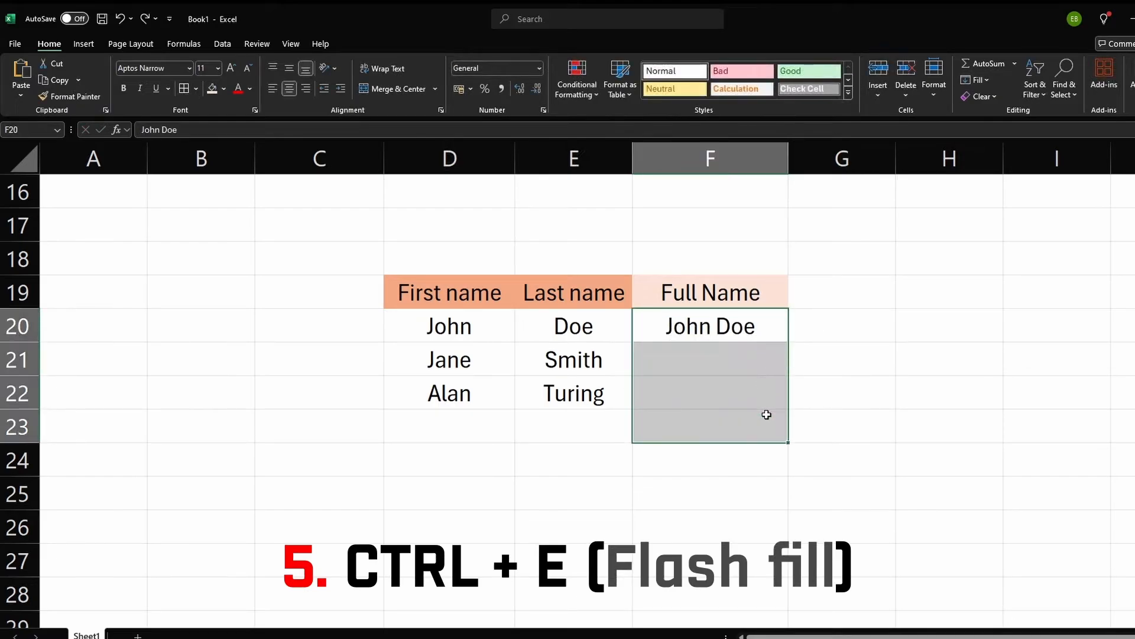
key(ctrl+e)
click(835, 395)
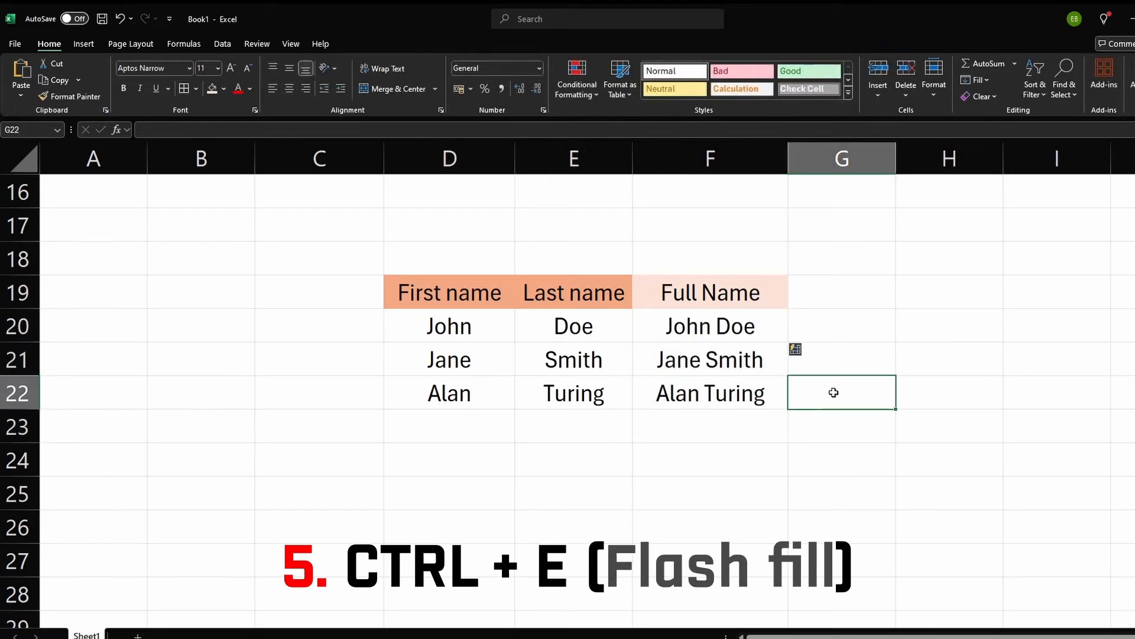
click(730, 368)
click(739, 397)
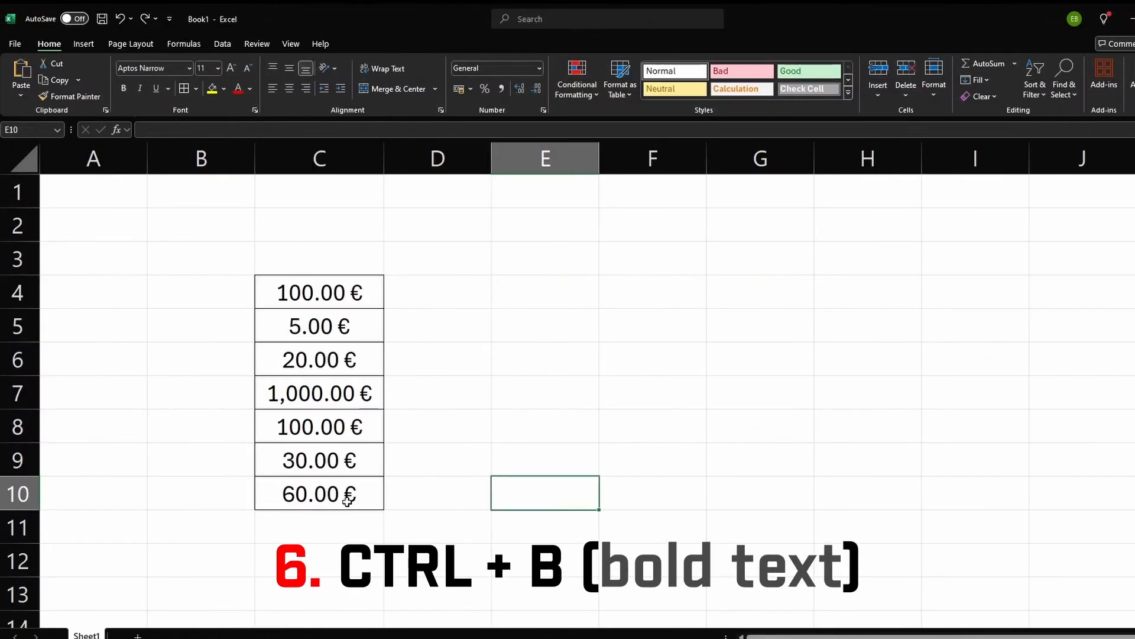
Step: Make the euro amounts in C4:C10 bold
mouse_move(349, 498)
mouse_down()
mouse_move(322, 292)
mouse_move(331, 495)
mouse_up()
key(ctrl+b)
click(499, 393)
key(ctrl+b)
click(467, 426)
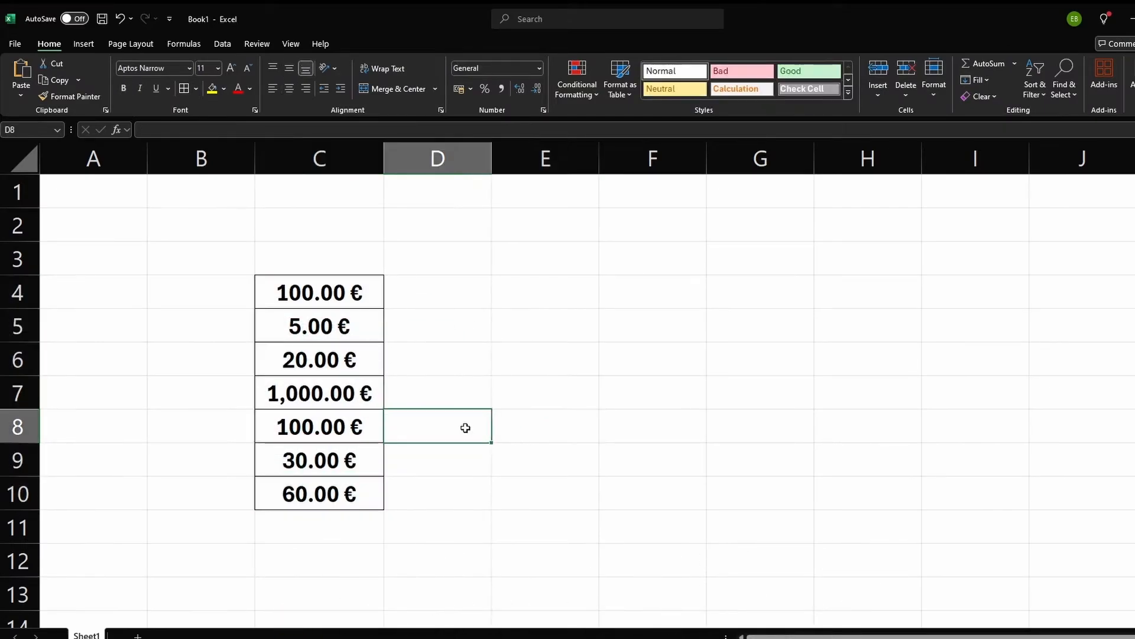
Step: Remove duplicate values from the euro amounts in C4:C10, dismiss the summary message, and select cell C4
click(332, 425)
drag(325, 292, 334, 487)
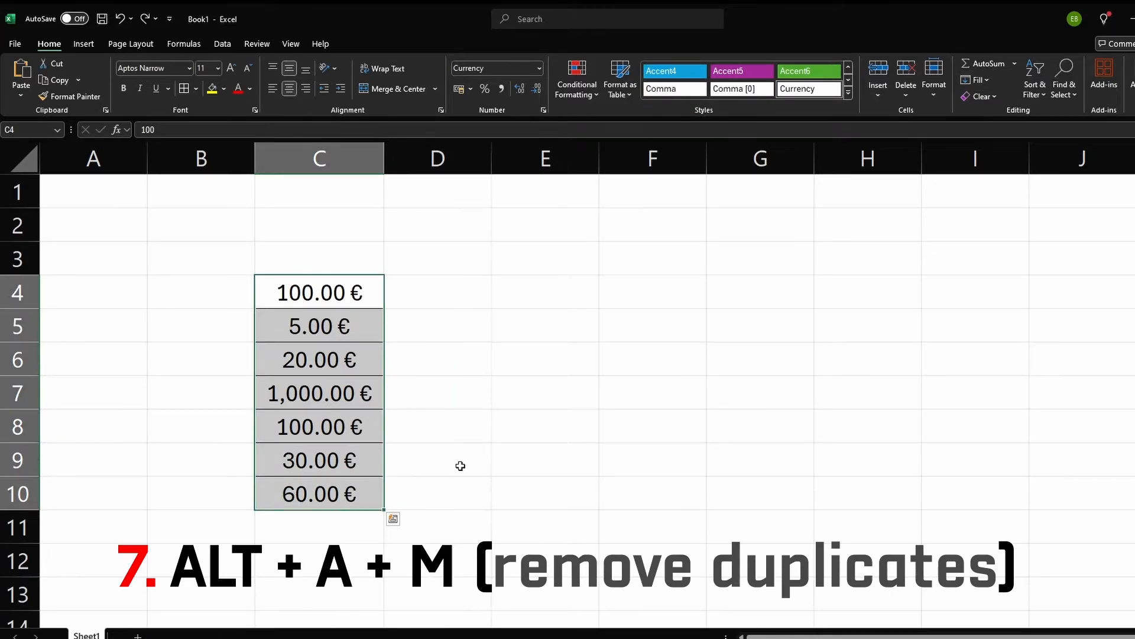
key(alt+a)
key(m)
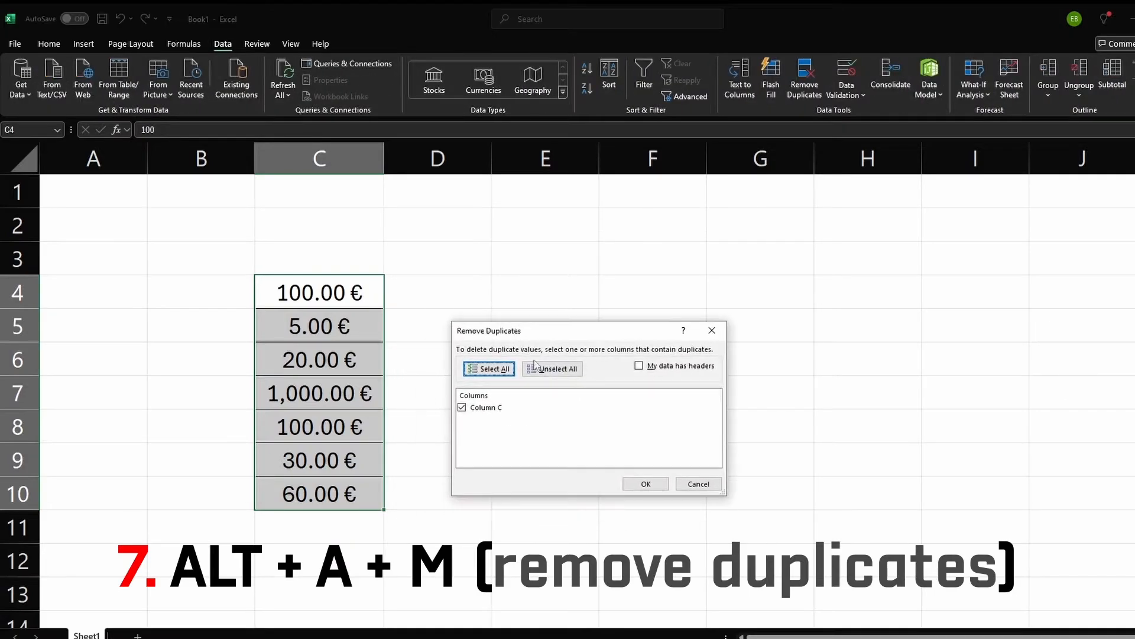
key(Return)
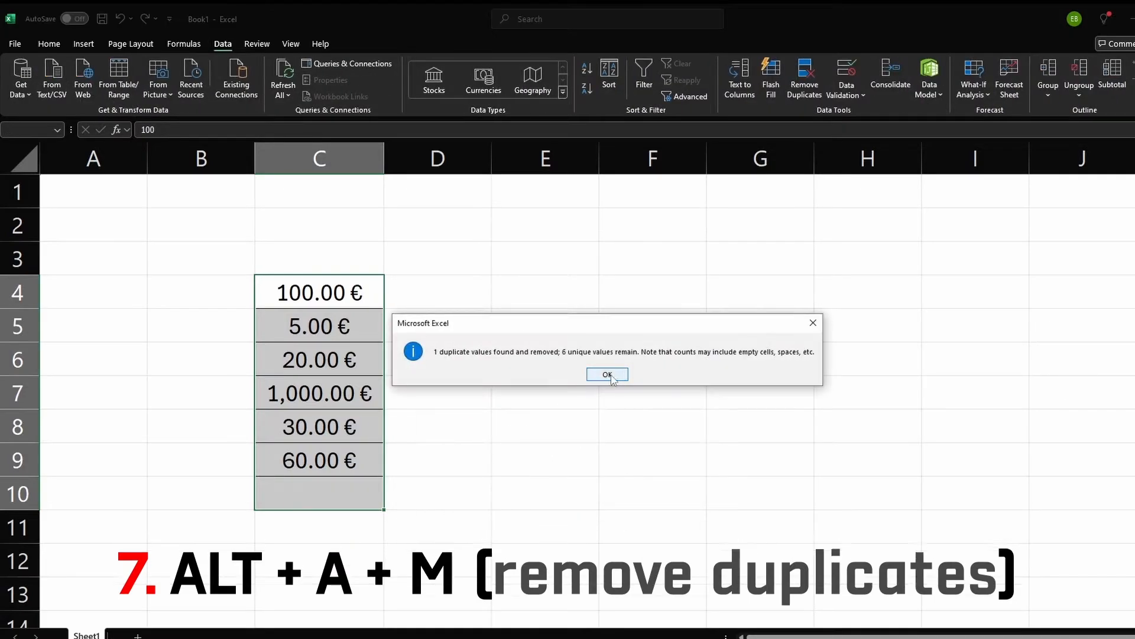
click(606, 374)
click(438, 425)
click(340, 296)
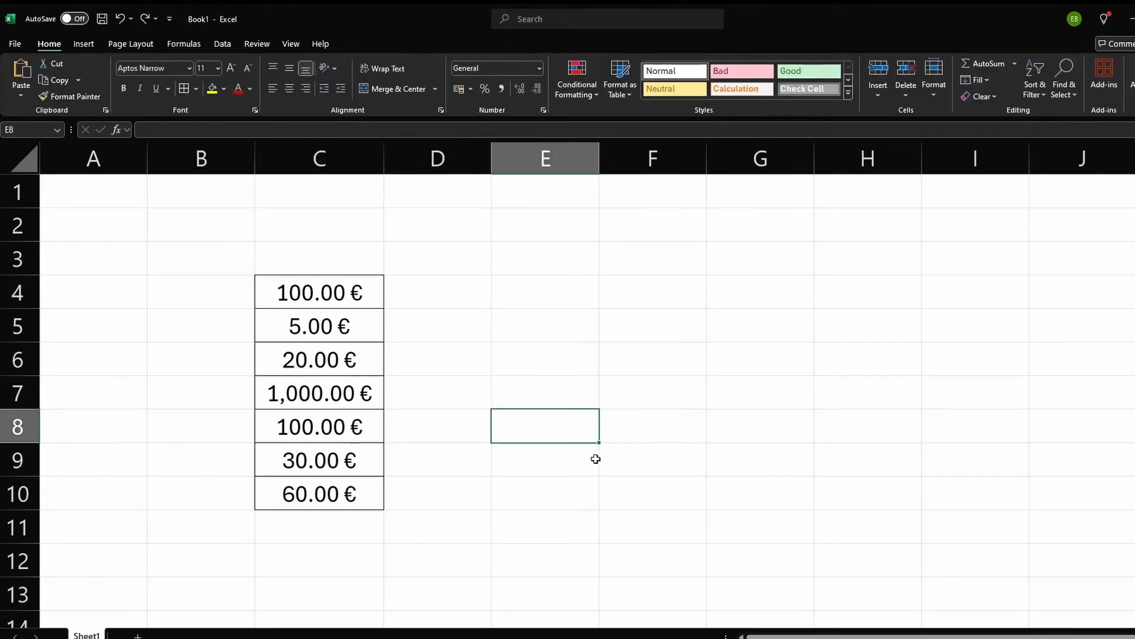
click(595, 459)
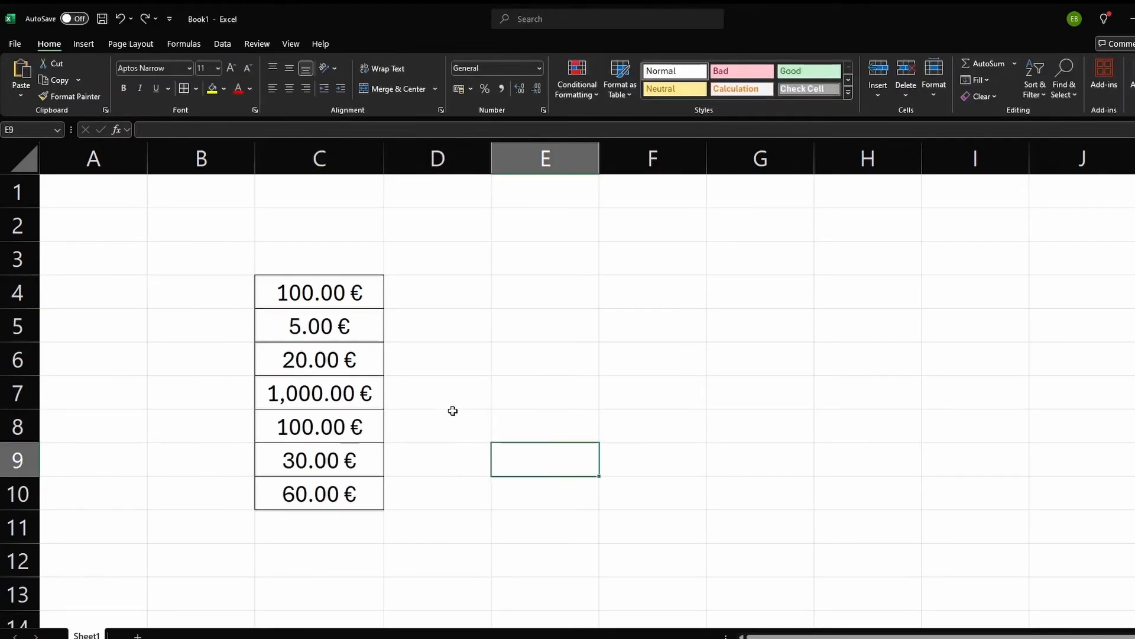
Step: Select the euro amounts in C4:C10 and open the custom Sort dialog for them
click(467, 392)
click(320, 299)
drag(322, 312, 322, 480)
key(alt+a)
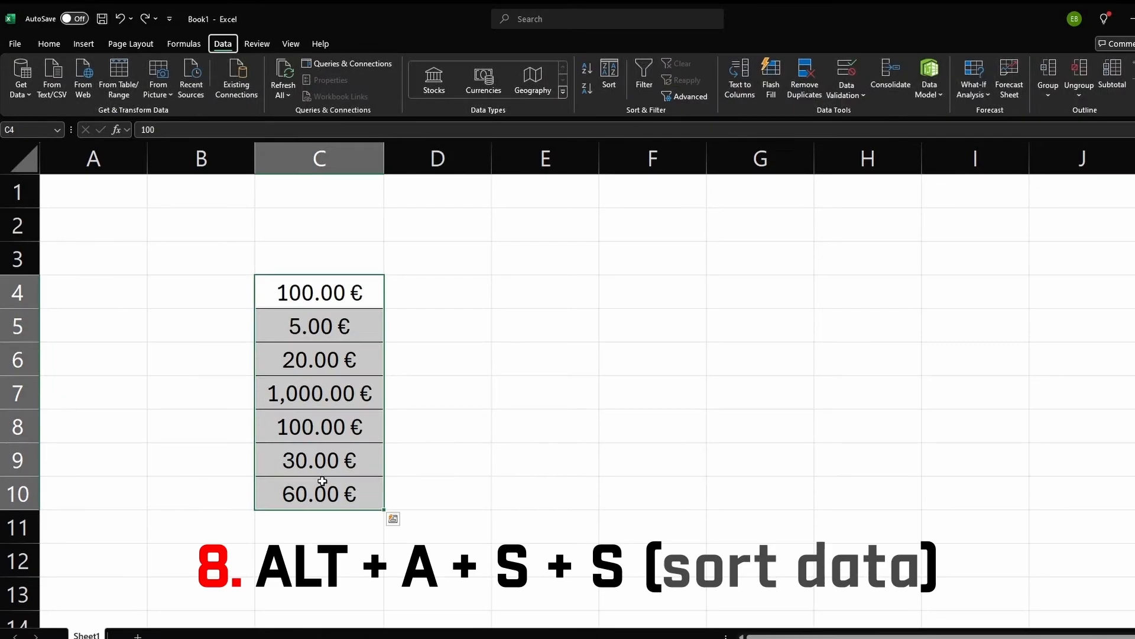
key(s)
key(s)
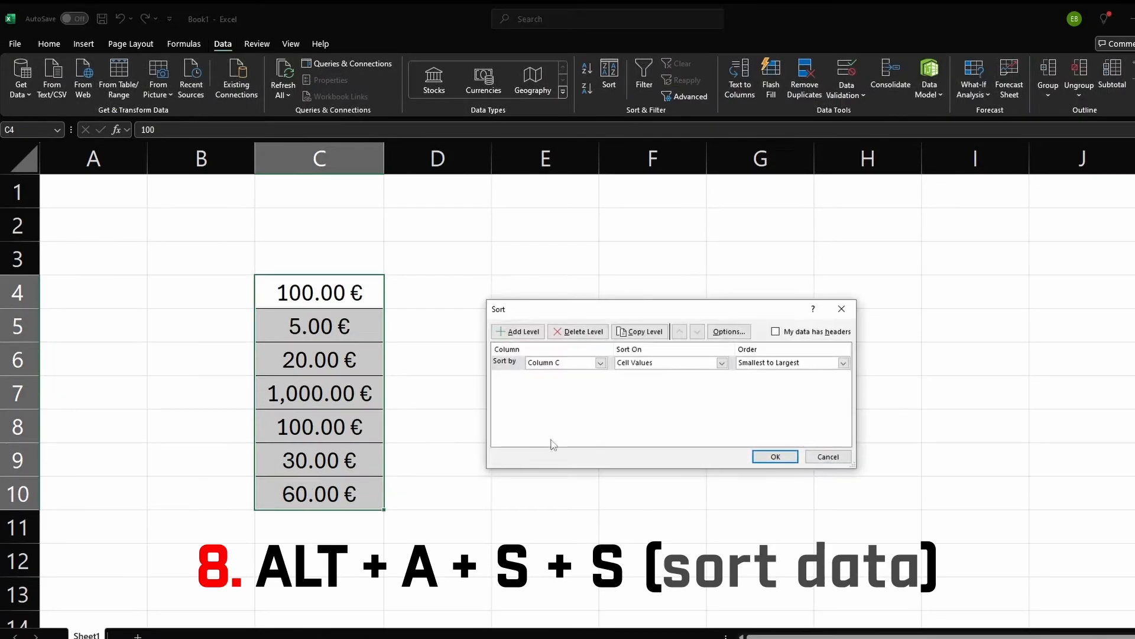
Step: Check the sort column and sort-on choices, then sort column C by cell values from largest to smallest
drag(669, 312, 643, 311)
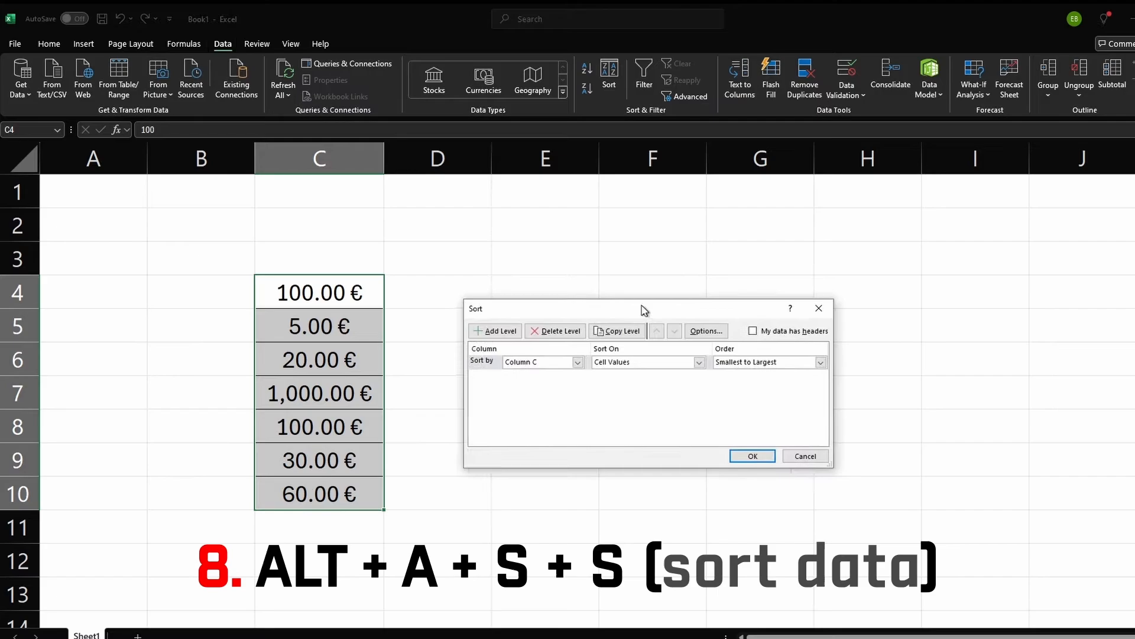
click(574, 362)
click(574, 363)
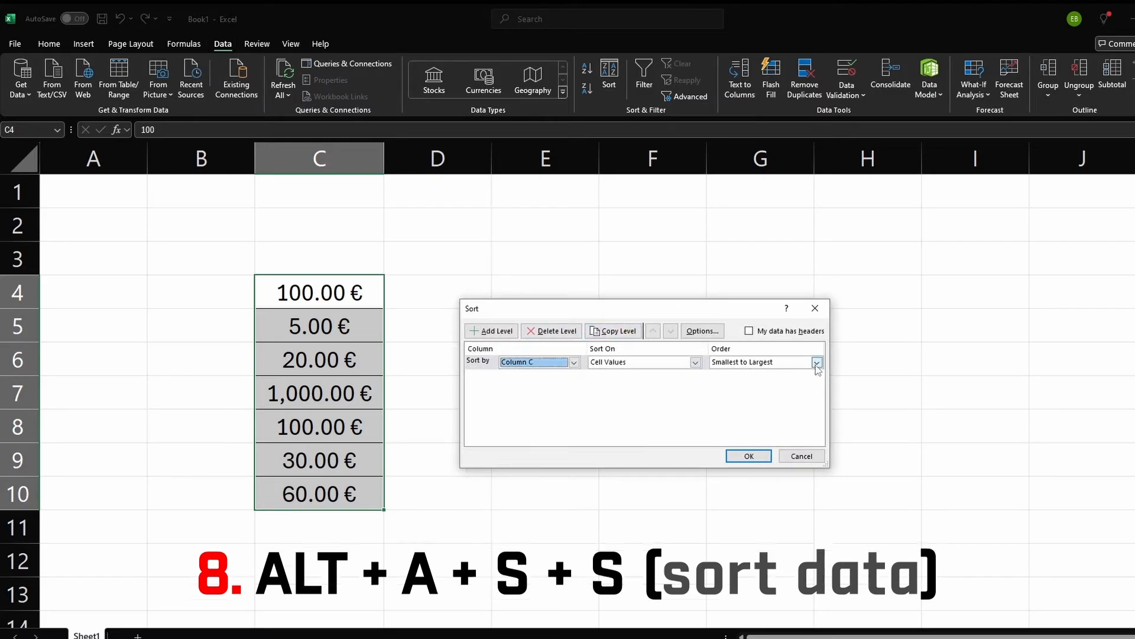
click(698, 363)
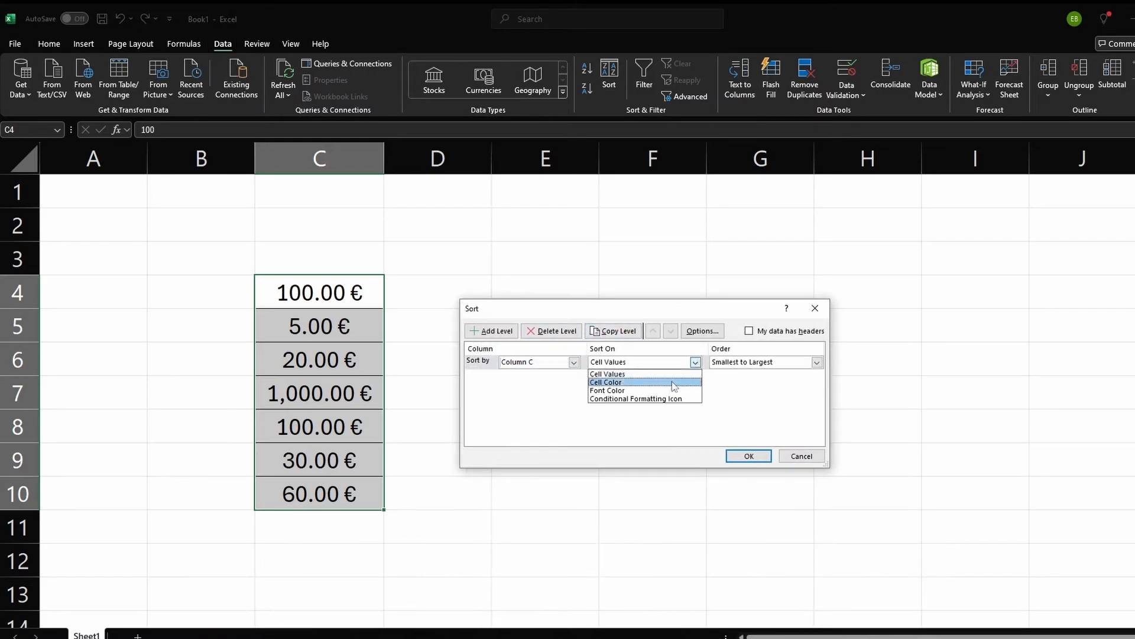
click(695, 362)
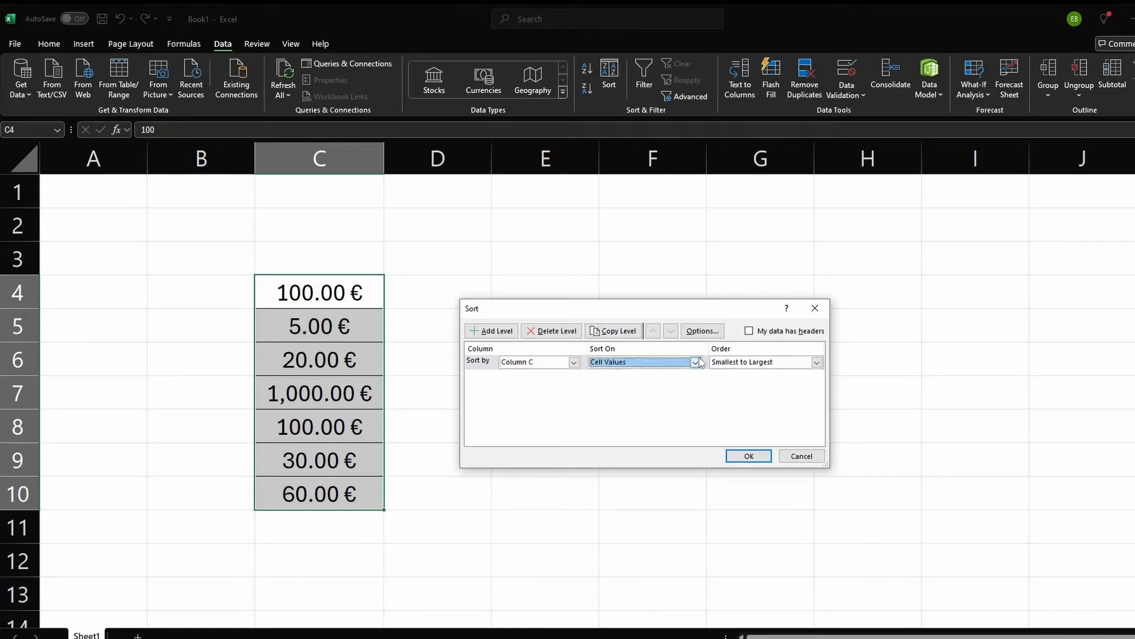
click(816, 362)
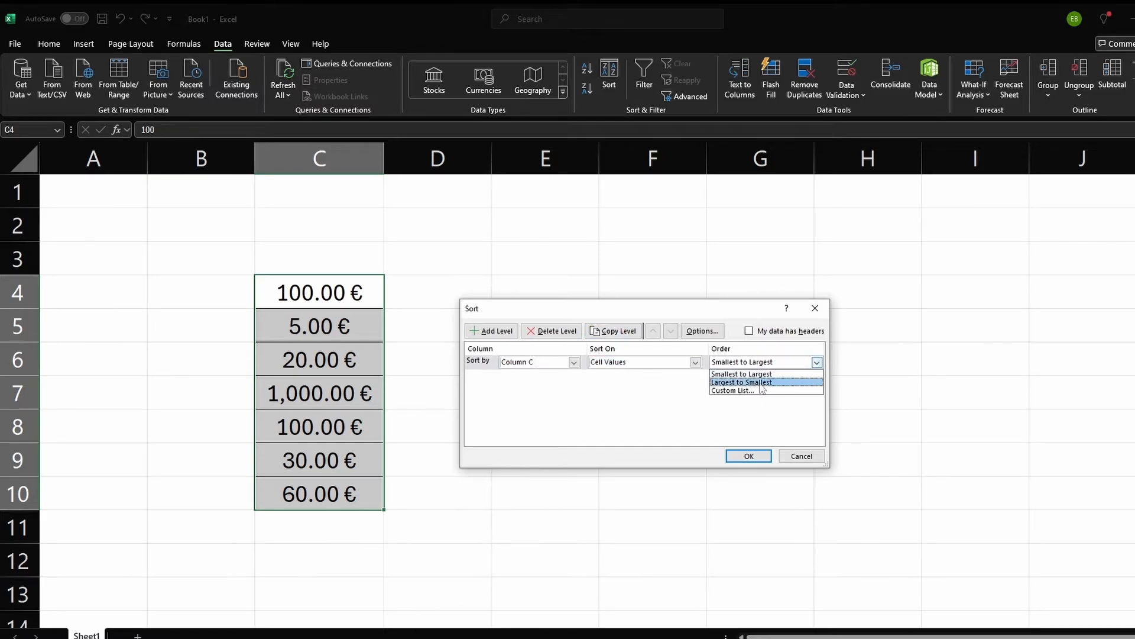
click(762, 382)
click(739, 455)
click(500, 395)
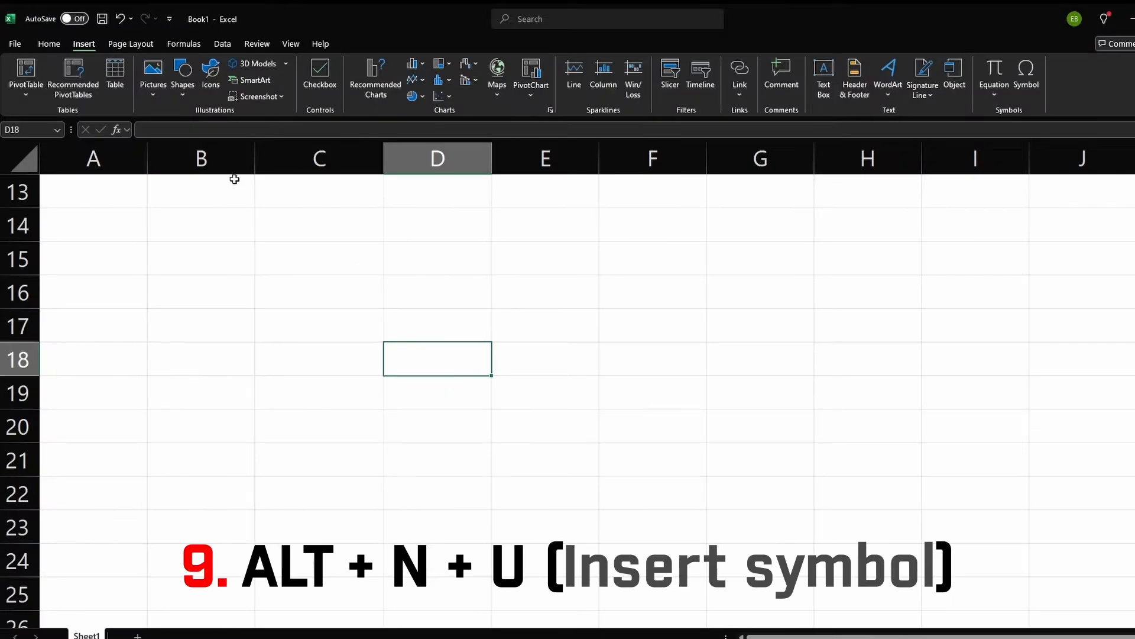
Step: Open the Symbol dialog for cell D18, pick the one-third fraction, and browse the other available symbols
click(54, 45)
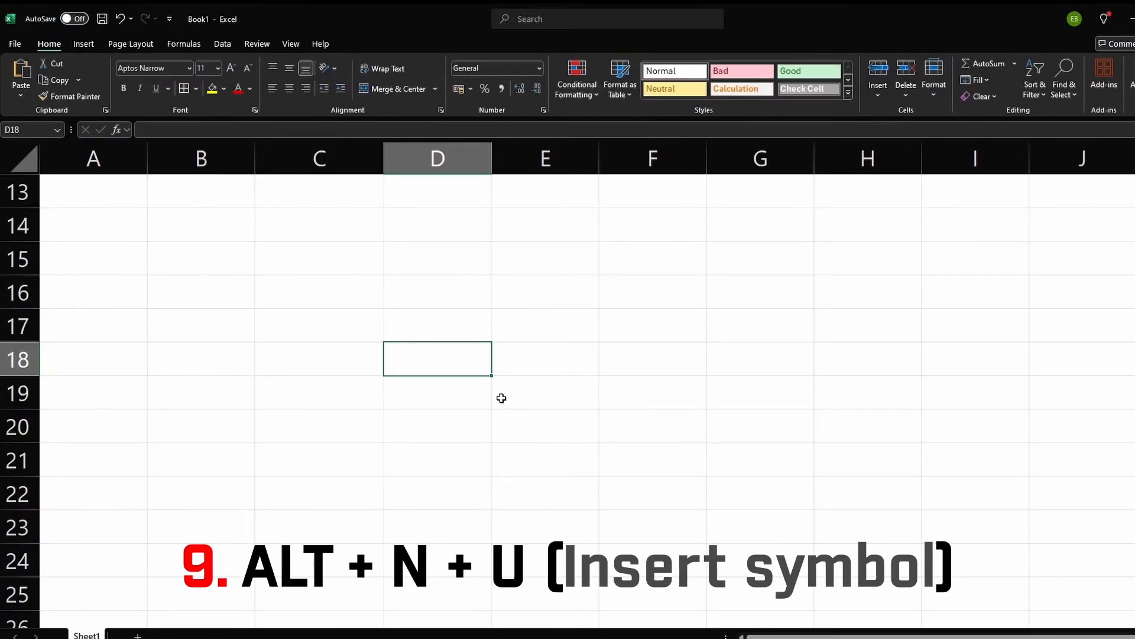
key(alt+n)
key(u)
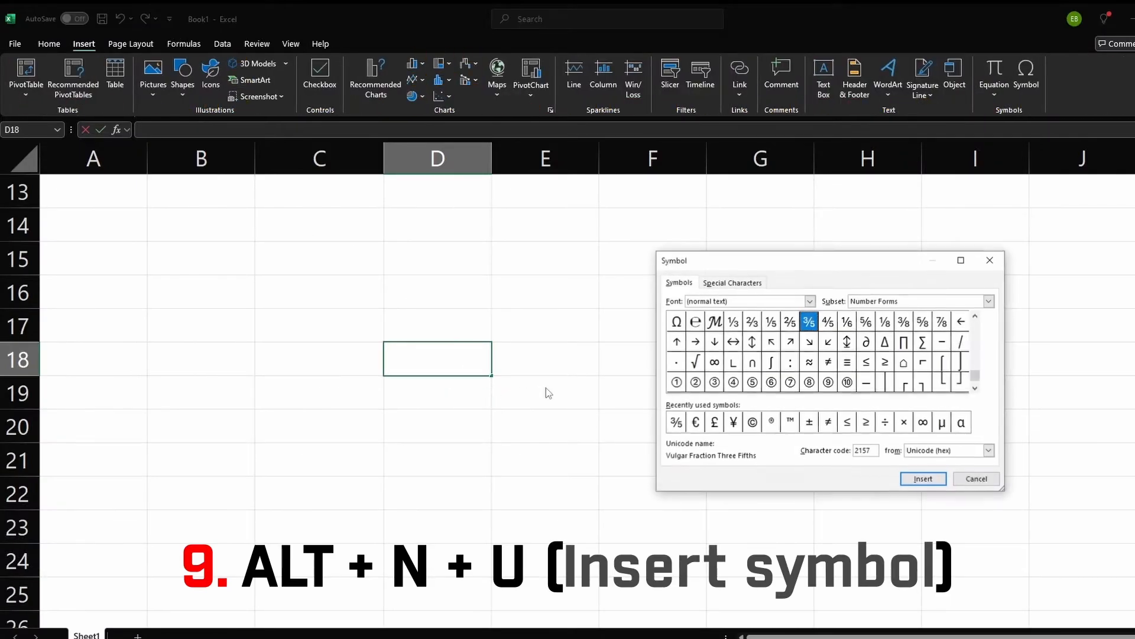
drag(793, 266, 720, 270)
click(664, 331)
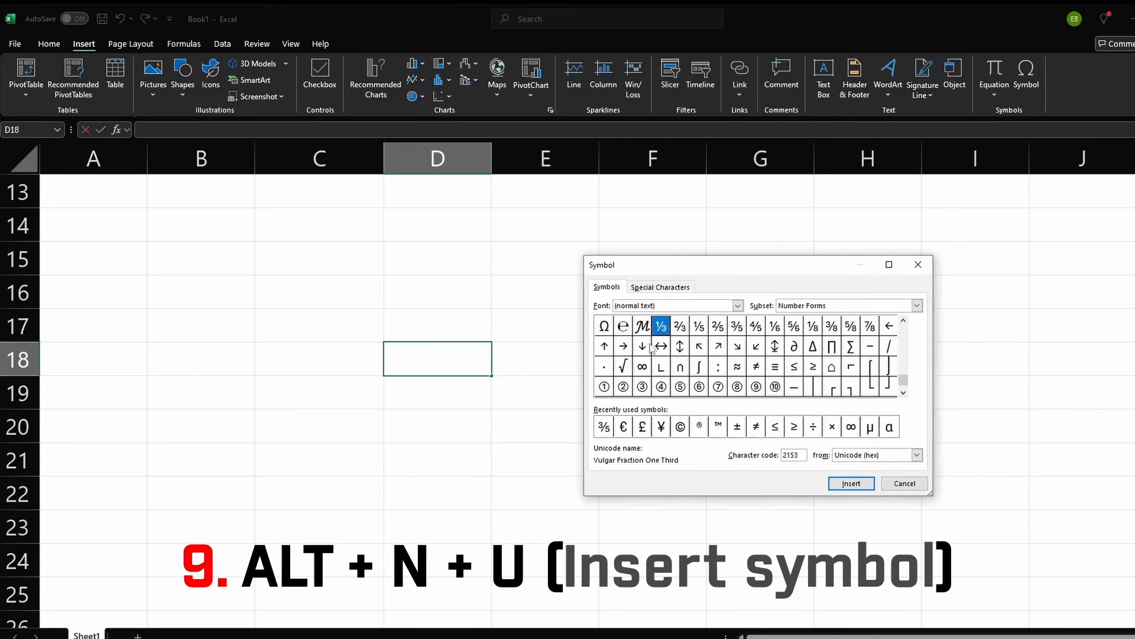
drag(903, 380, 904, 334)
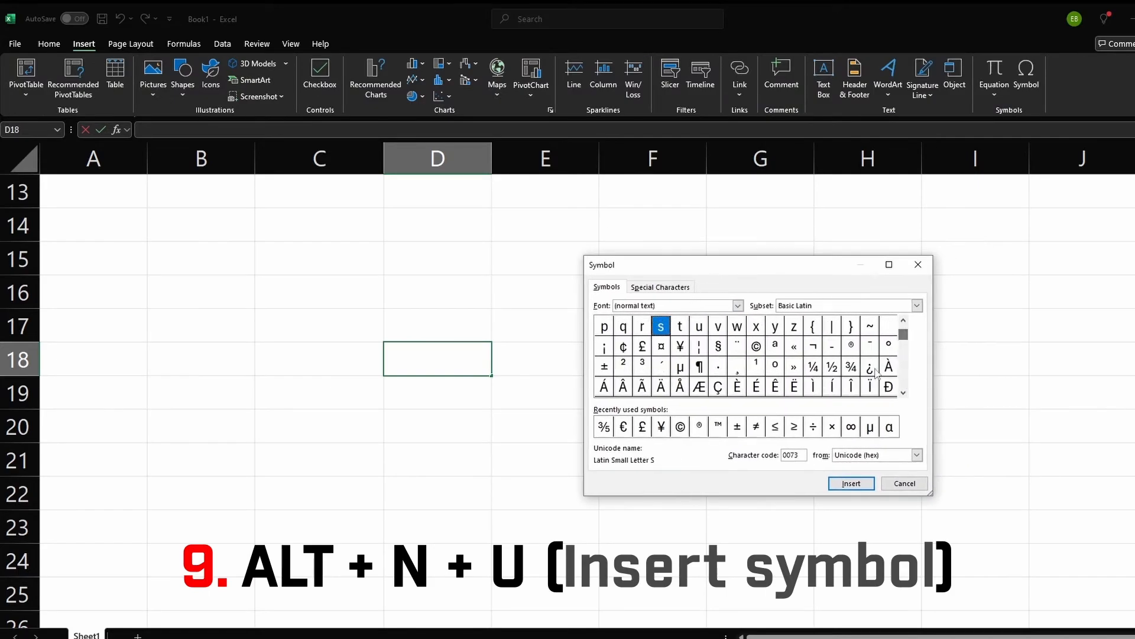
scroll(740, 379, down, 10)
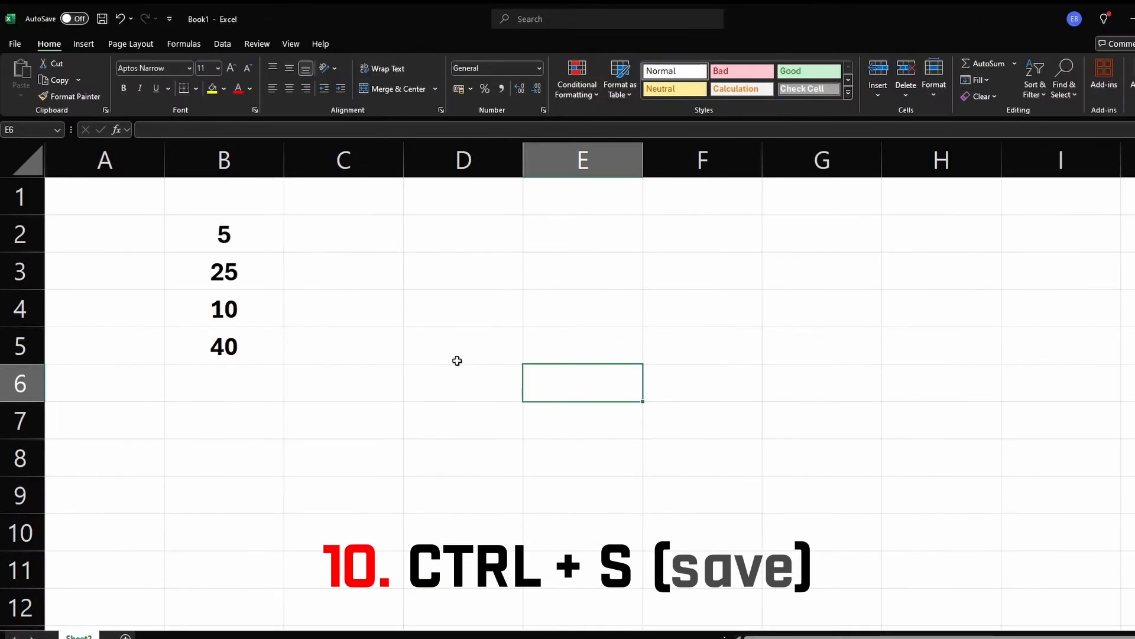
Step: Save the workbook as "excel shortcut" in the OneDrive Documents folder
click(430, 314)
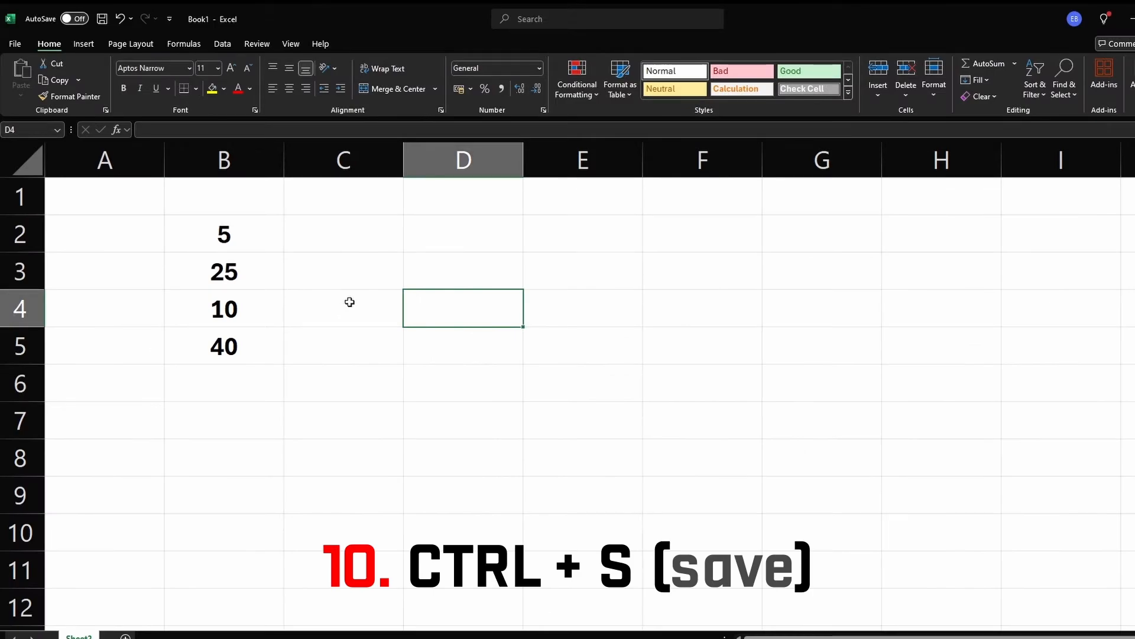
key(ctrl+s)
drag(548, 308, 440, 307)
text(excel s)
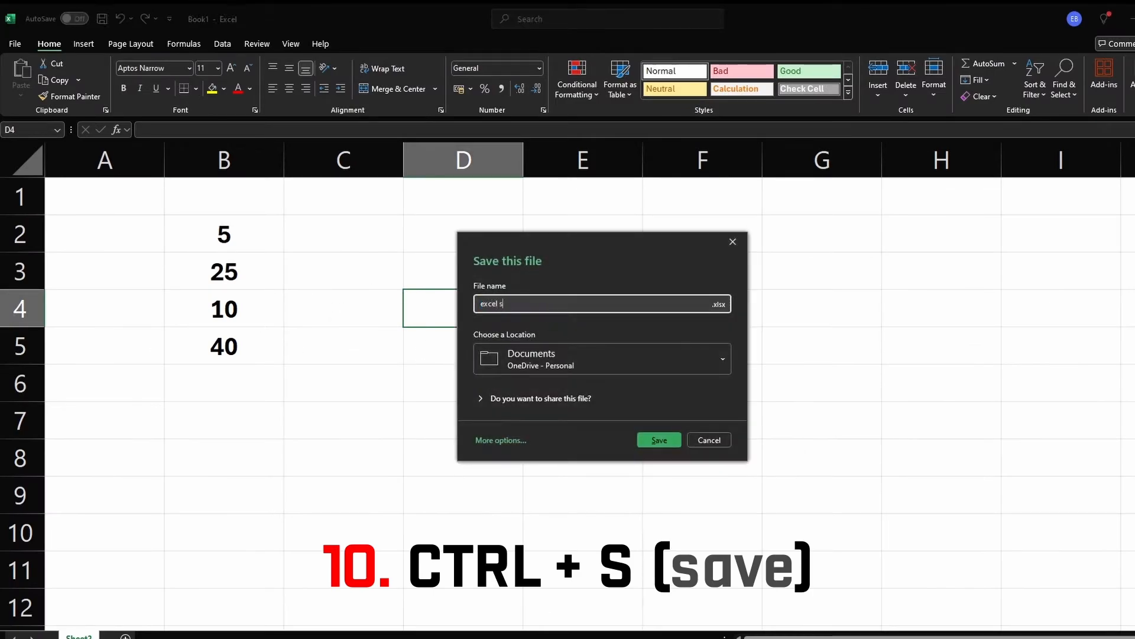
text(hortcuts)
click(665, 440)
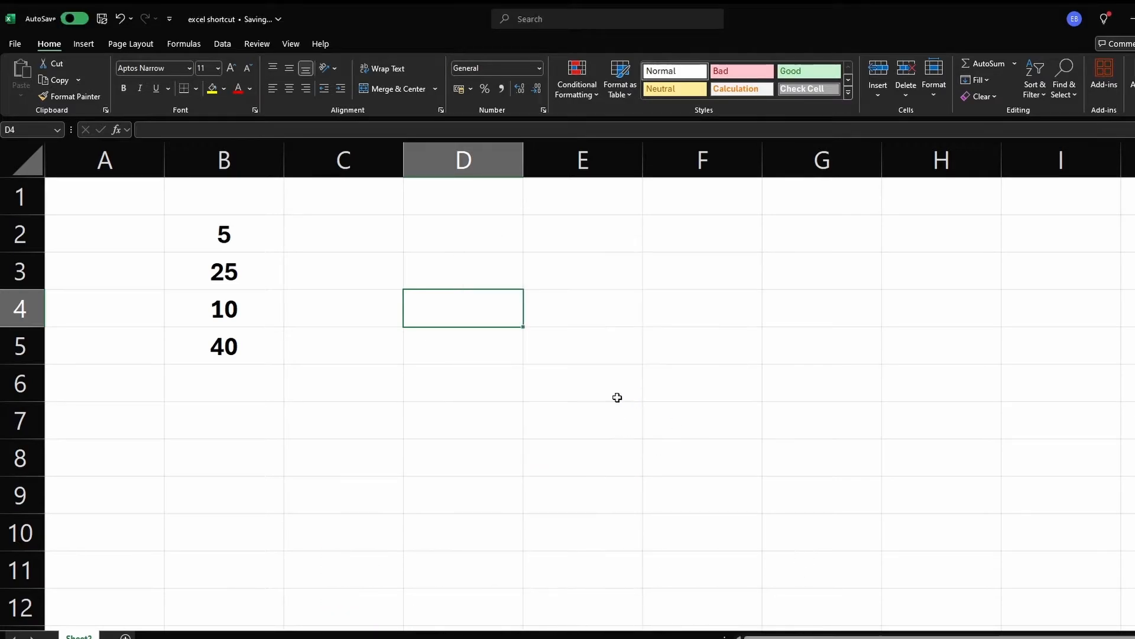